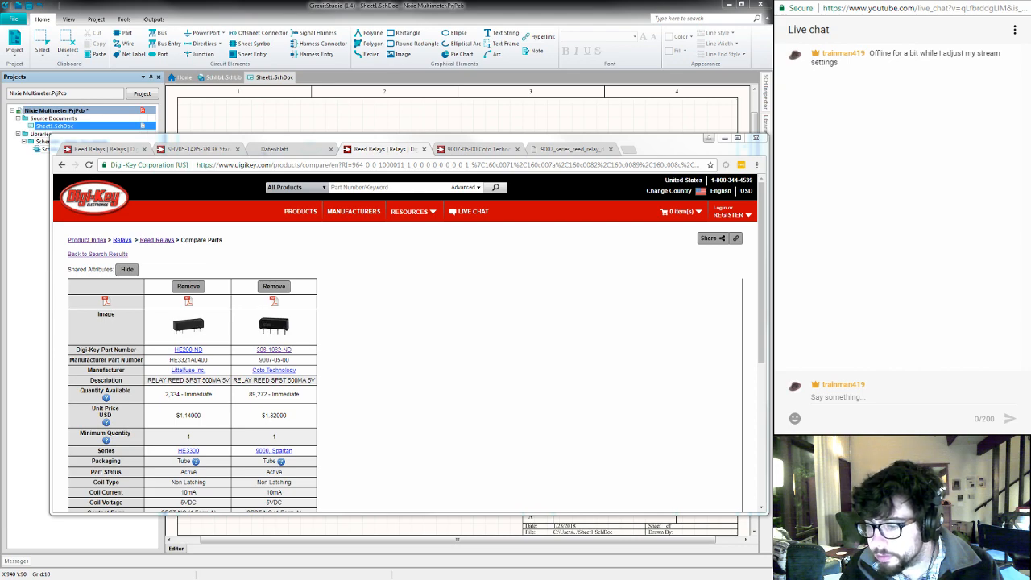
key("alt+Tab")
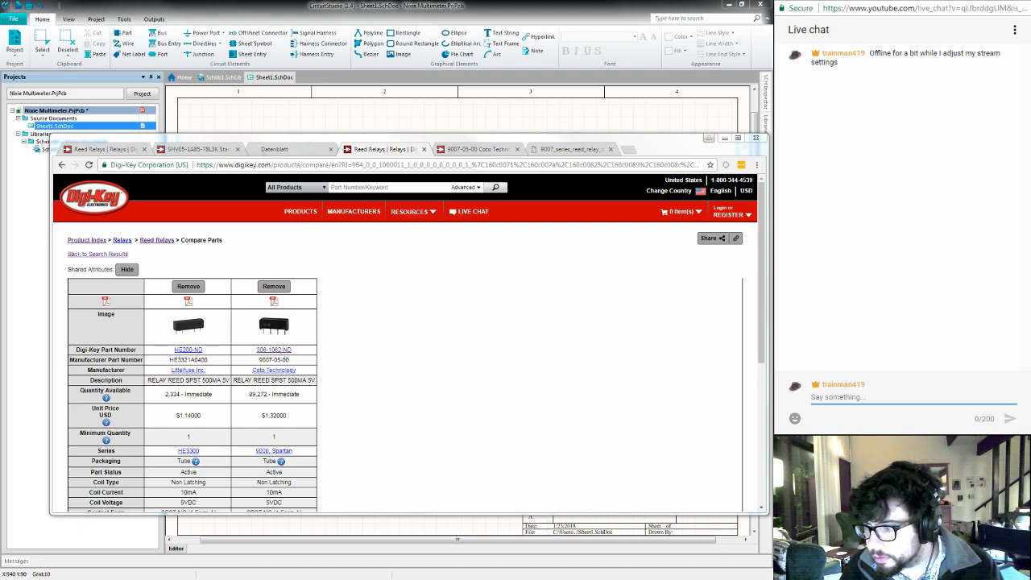
key("alt+Tab")
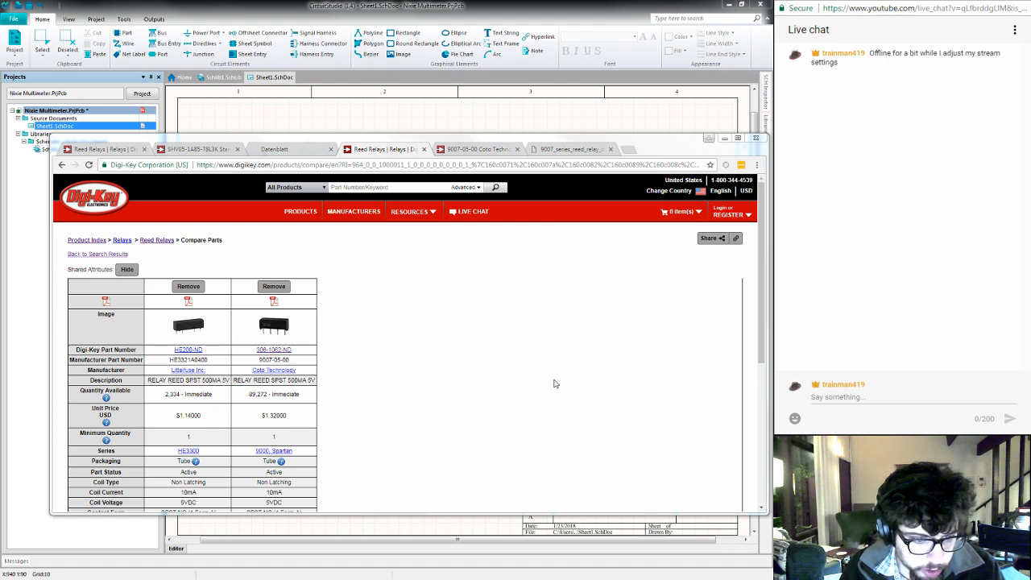
- Compare the specifications of the HE3321A0400 and 9007-05-00 reed relays in the parts comparison table
scroll(553, 386, "down", 2)
scroll(555, 383, "down", 2)
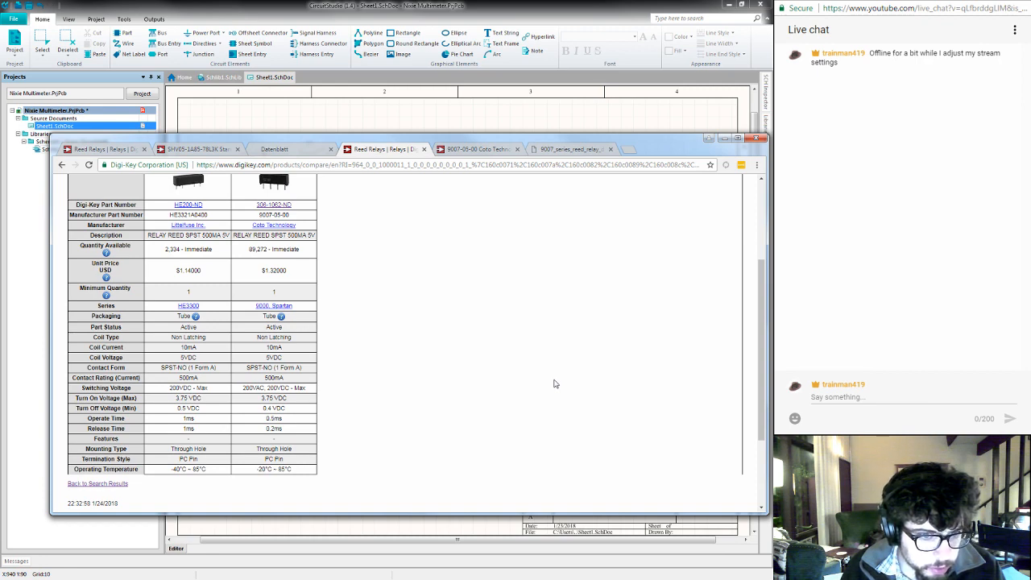
scroll(555, 384, "up", 1)
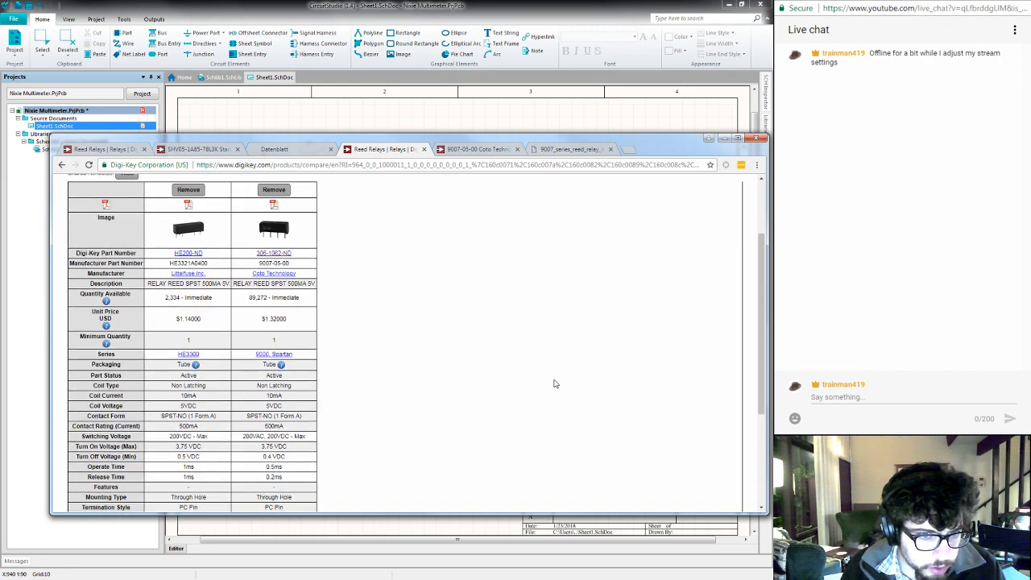
scroll(555, 384, "down", 1)
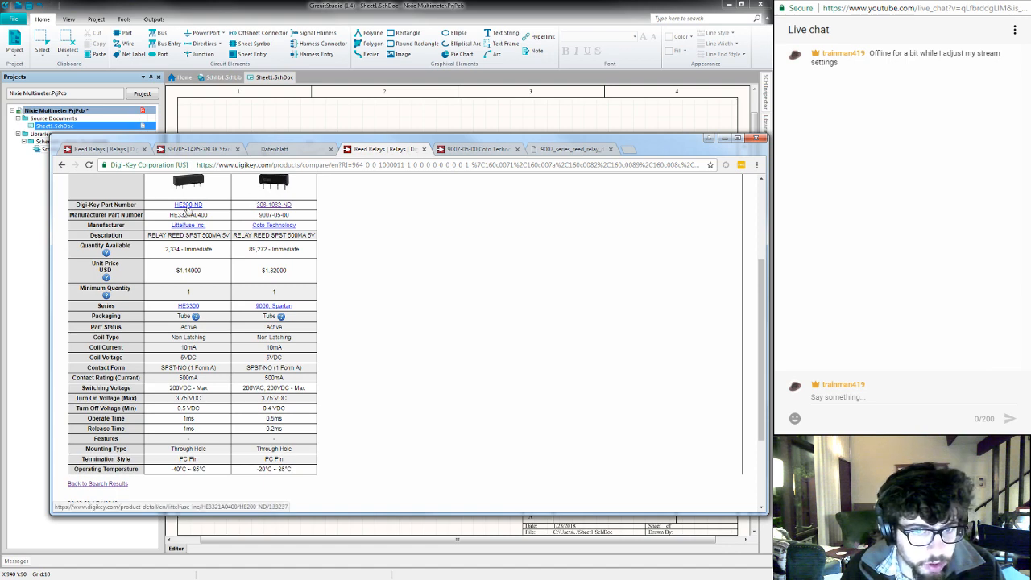
- Open the HE200-ND product page in a new browser tab and review its product attributes
middle_click(187, 206)
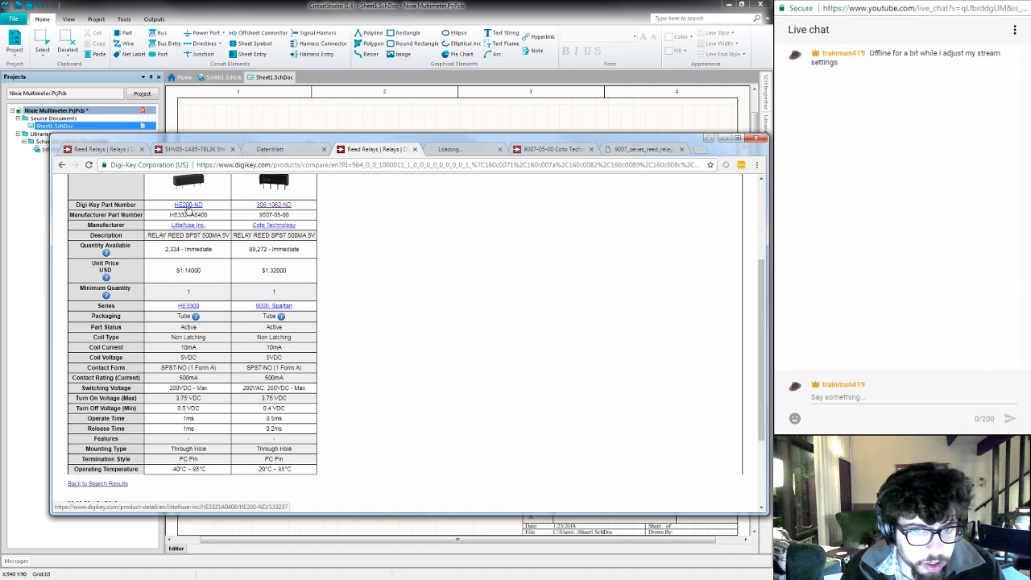
left_click(456, 152)
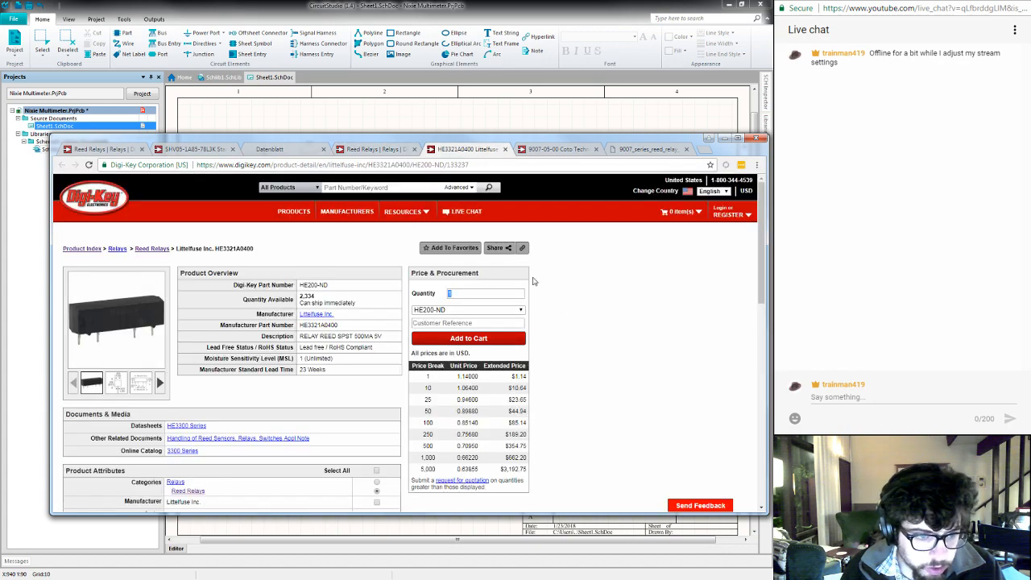
scroll(621, 304, "down", 4)
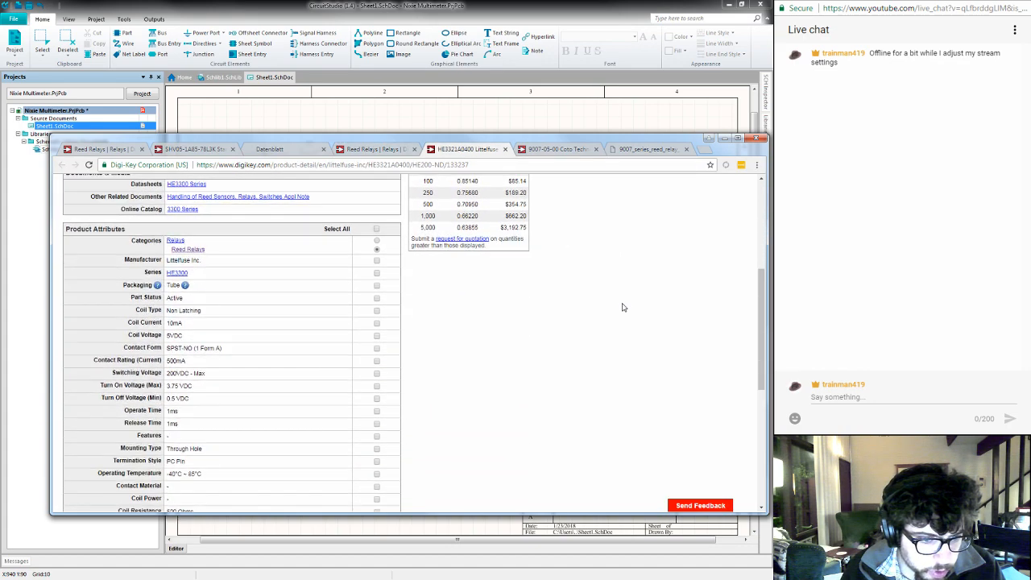
scroll(622, 308, "down", 2)
scroll(622, 307, "up", 3)
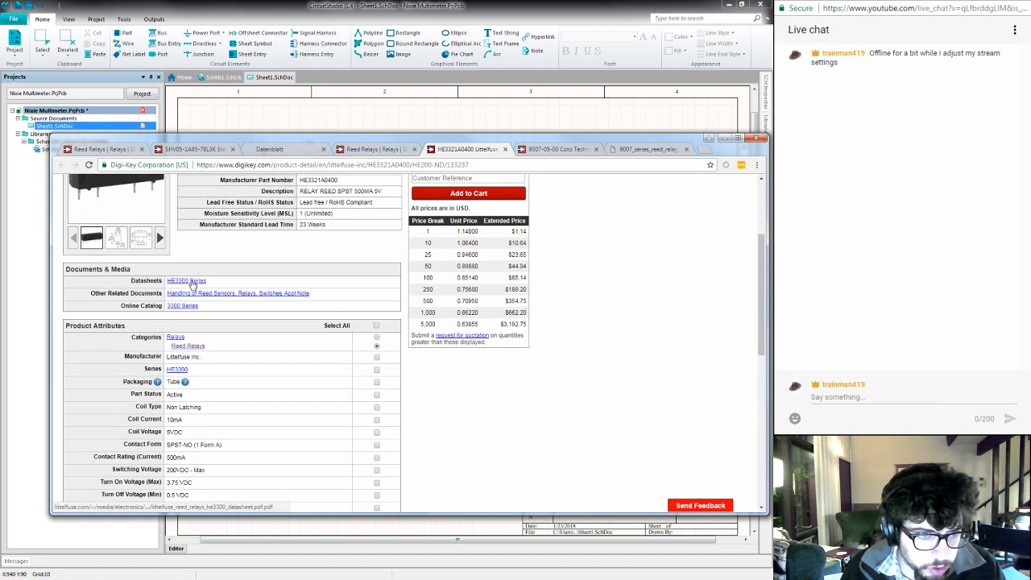
- Open the HE3300 Series datasheet in a new tab and examine the package drawings and dimension table
middle_click(193, 284)
left_click(491, 151)
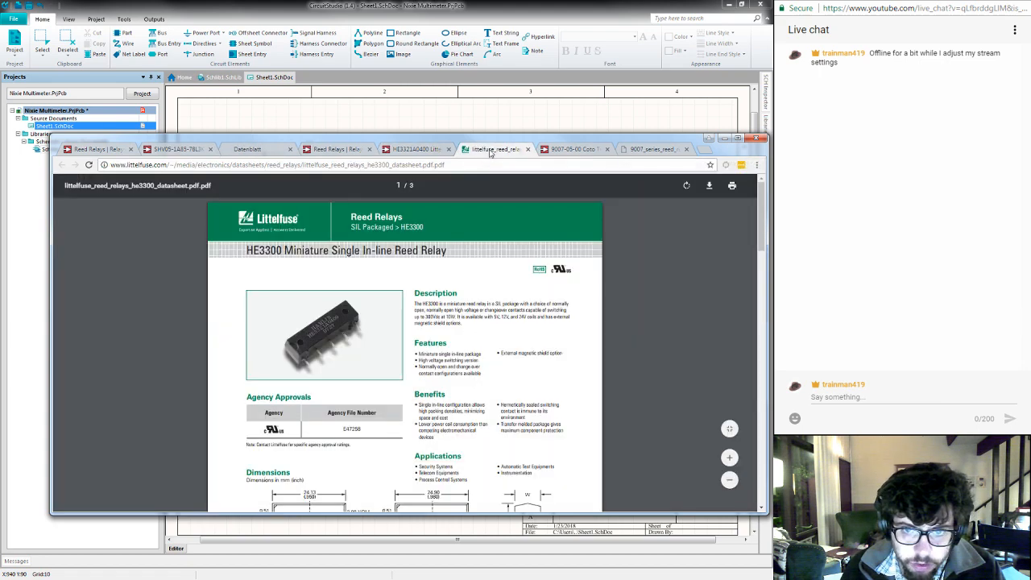
scroll(596, 366, "down", 3)
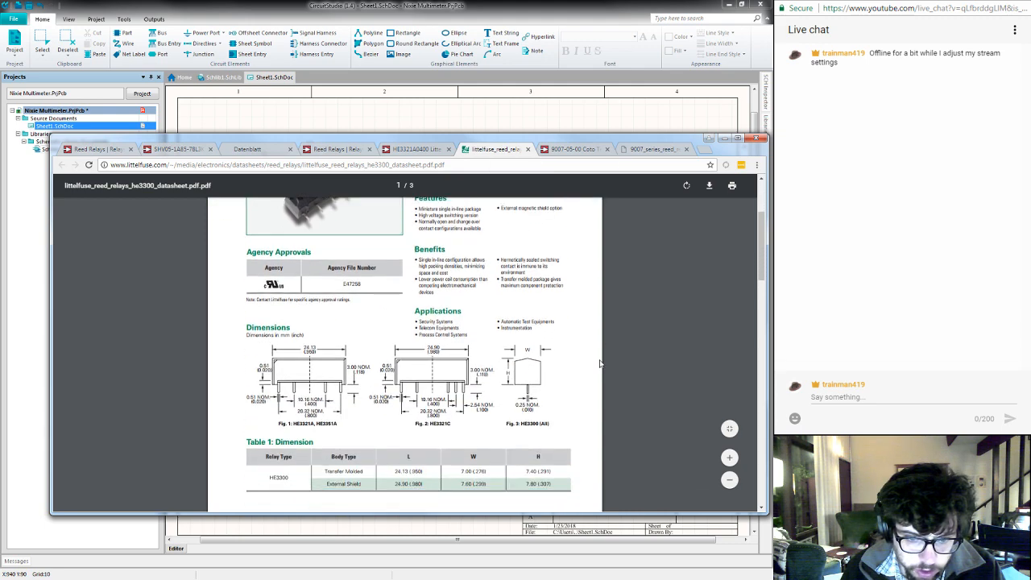
scroll(600, 364, "up", 1)
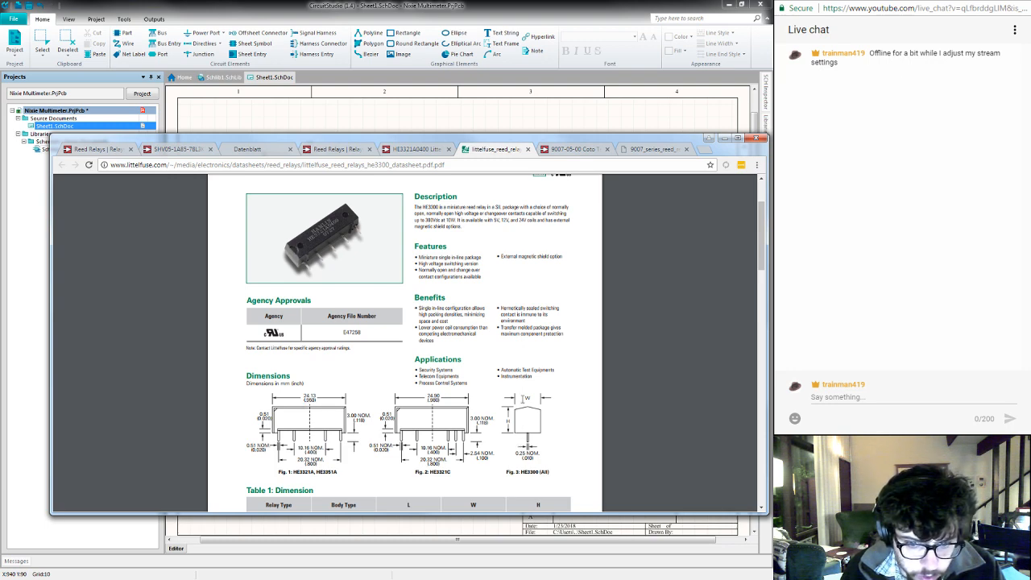
scroll(567, 413, "down", 3)
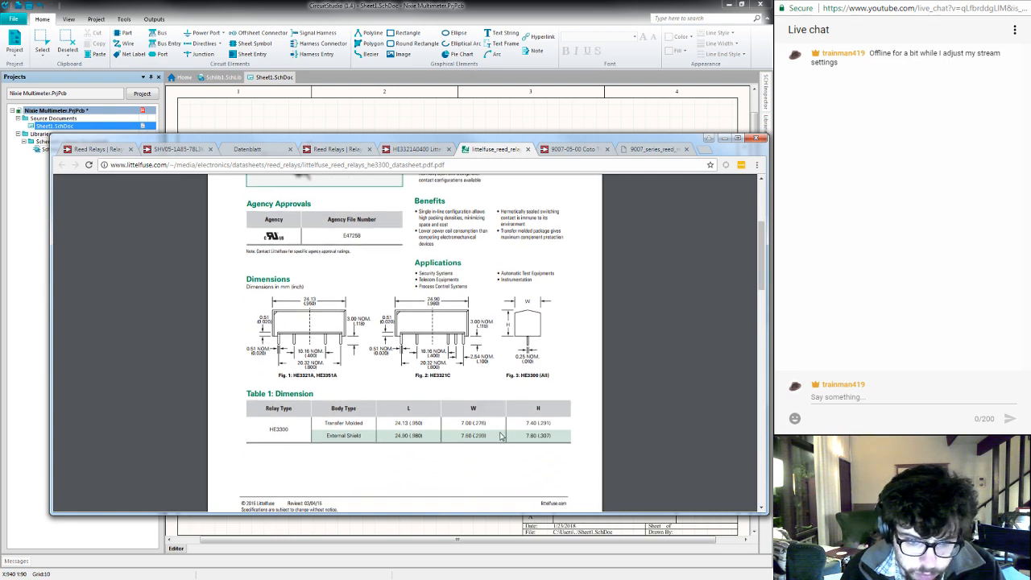
- Examine the dimensions, relay specifications and pin diagram in the 9007 series reed relay datasheet
left_click(648, 149)
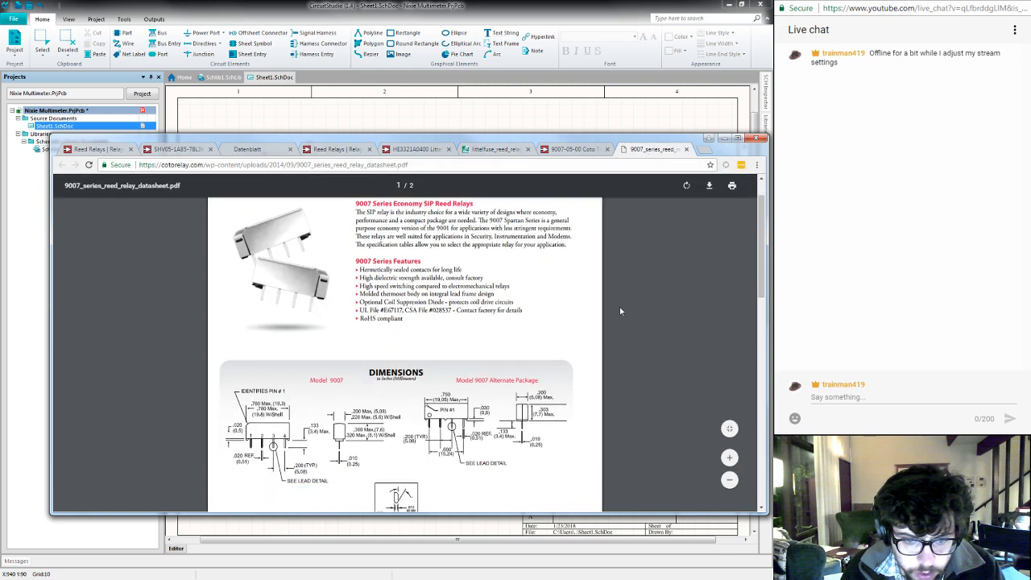
scroll(619, 307, "down", 2)
scroll(619, 305, "up", 2)
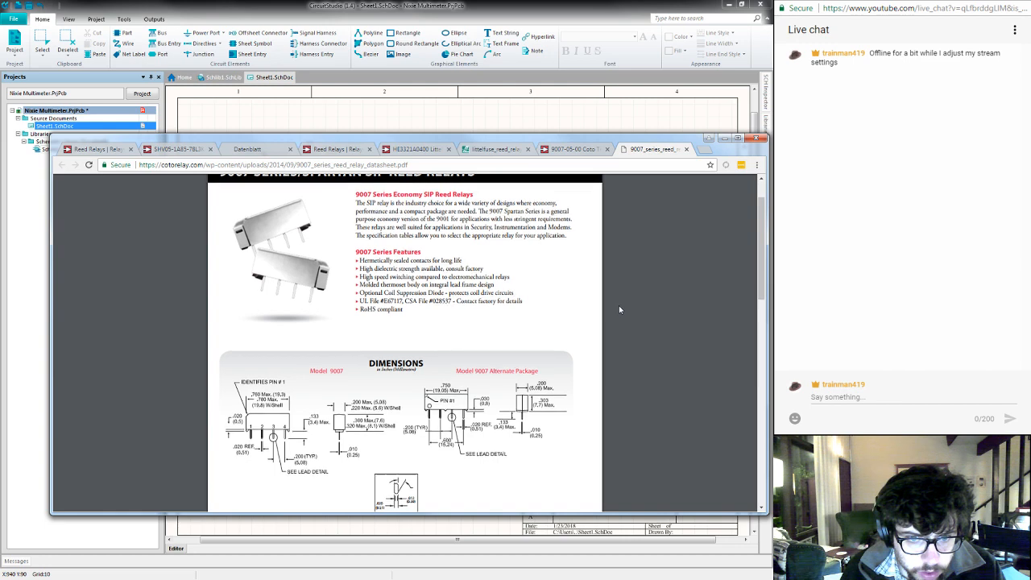
scroll(620, 310, "down", 1)
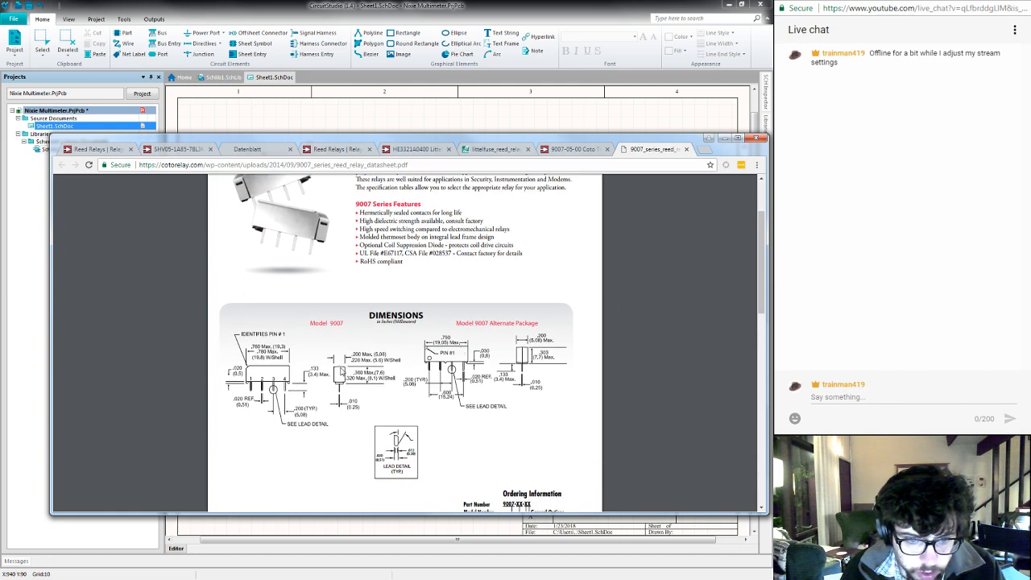
scroll(485, 358, "down", 1)
scroll(485, 358, "down", 8)
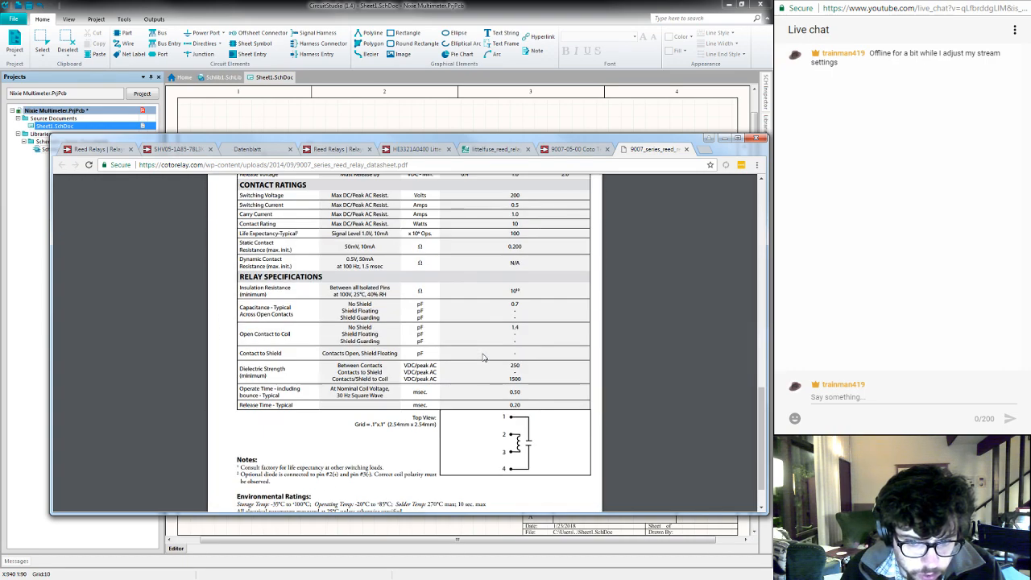
scroll(484, 357, "up", 10)
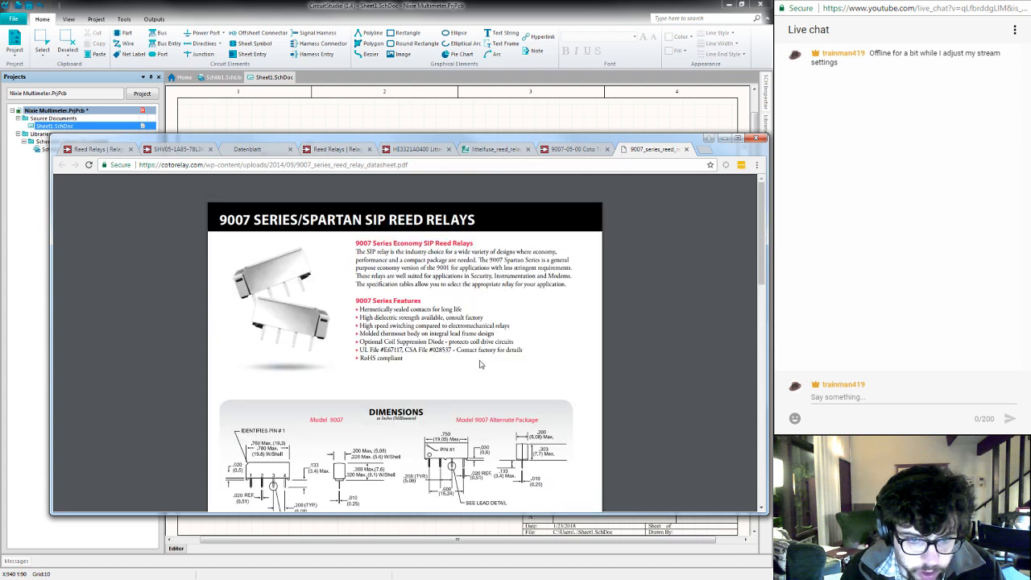
- Review the product attributes on the Coto 9007-05-00 page and select its Digi-Key part number
left_click(564, 153)
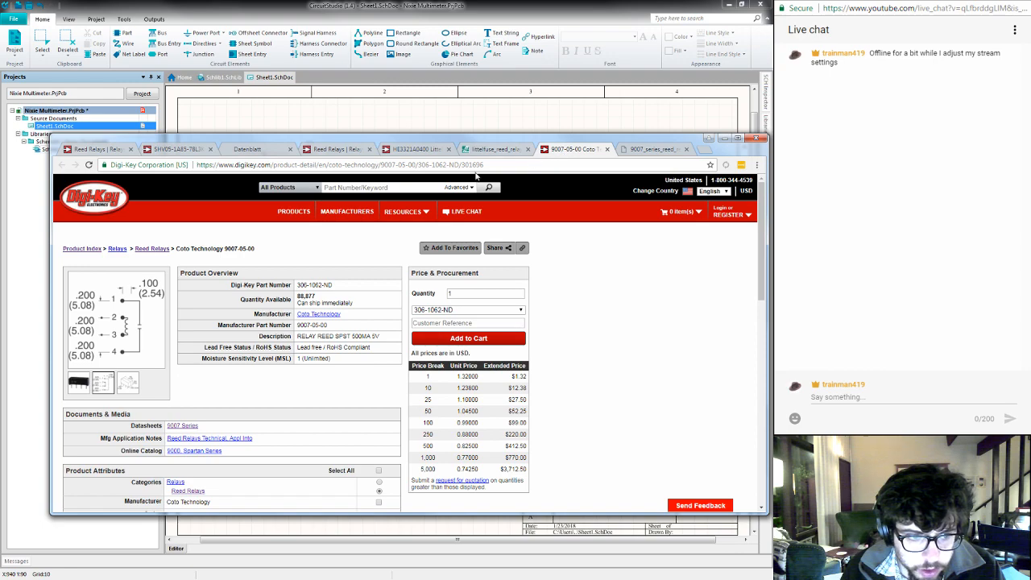
scroll(393, 401, "down", 10)
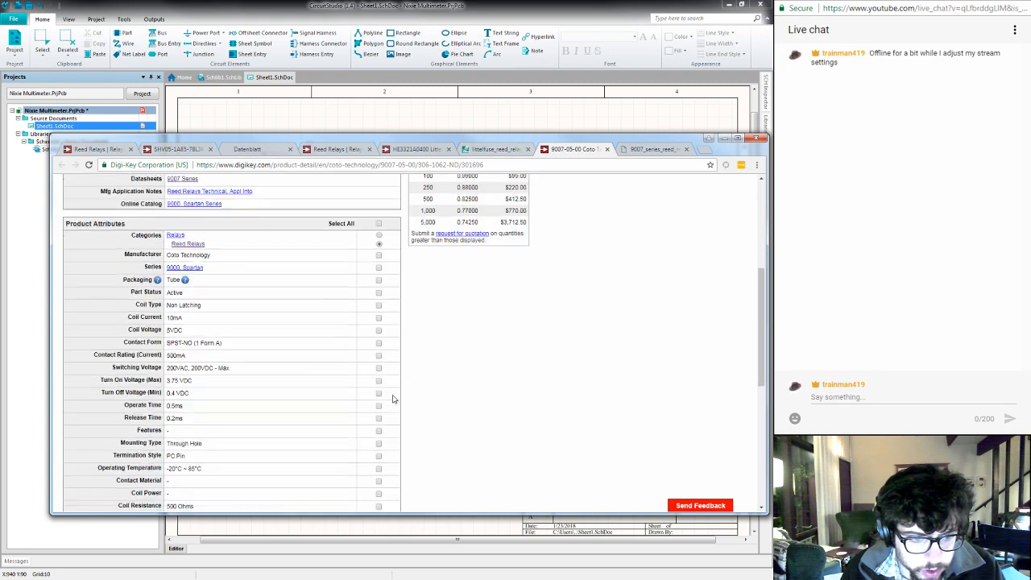
scroll(240, 345, "up", 2)
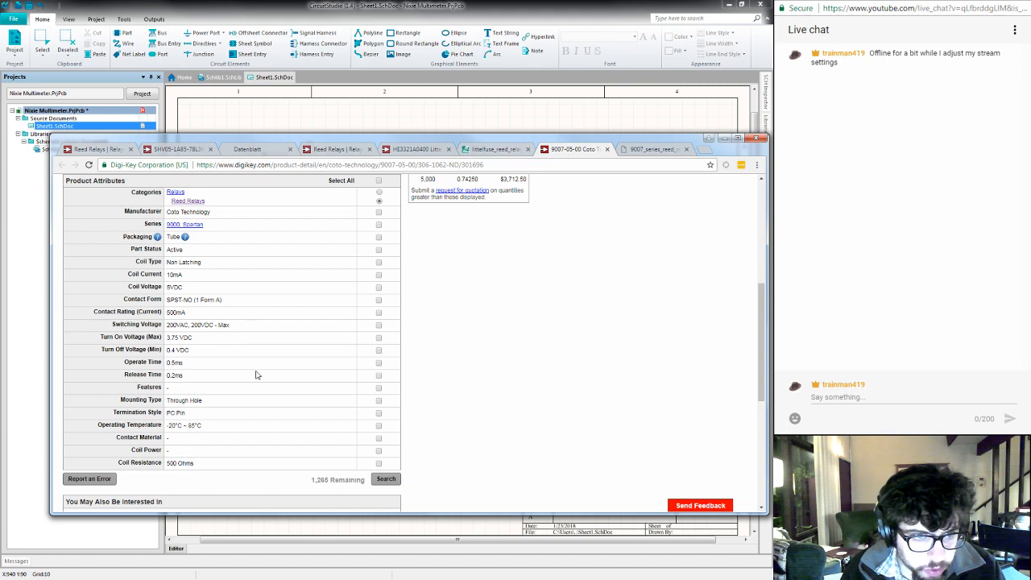
scroll(256, 375, "up", 4)
scroll(256, 375, "up", 1)
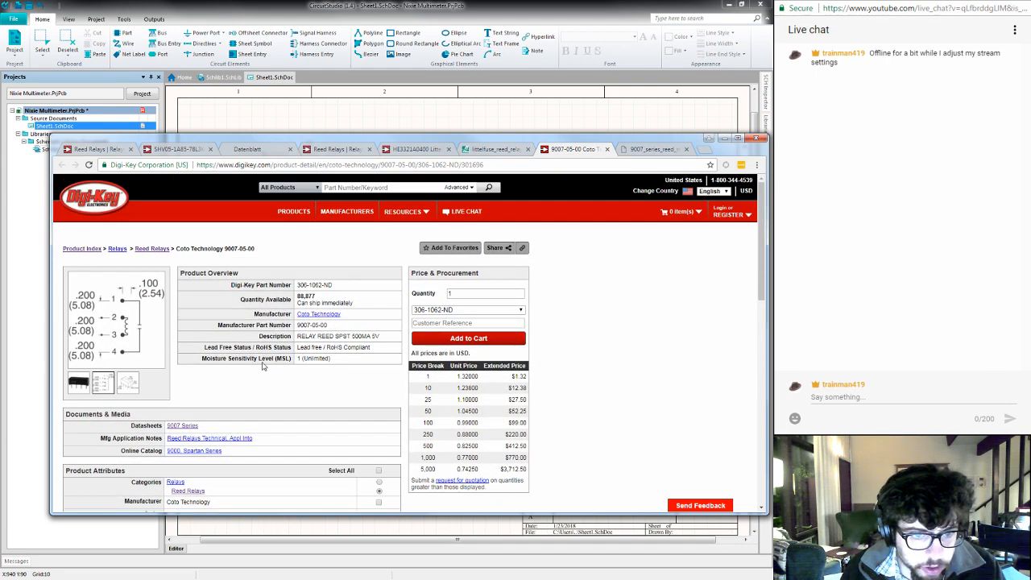
triple_click(311, 286)
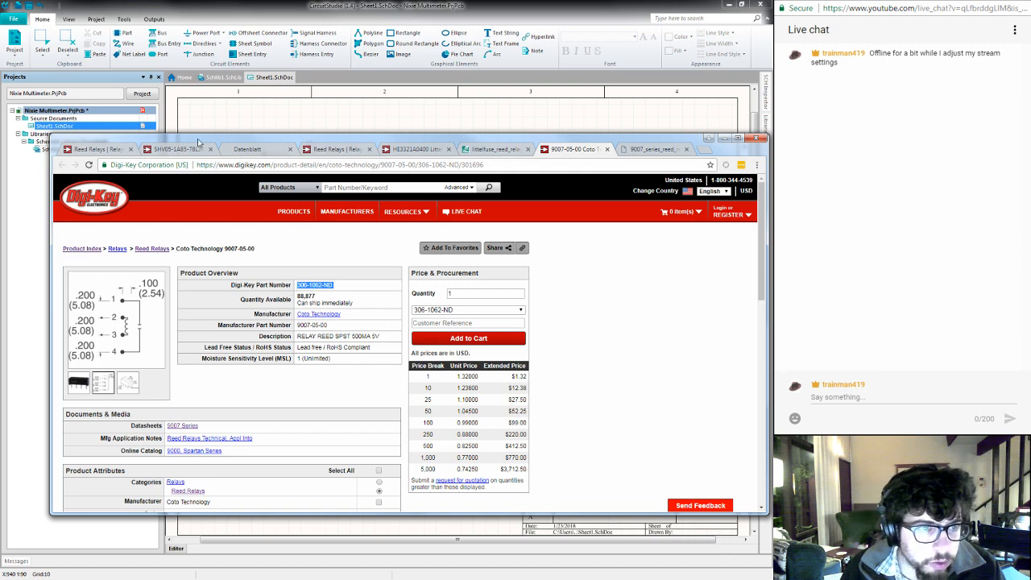
- Switch to CircuitStudio and bring up the Schlib1.SchLib schematic library
left_click(249, 16)
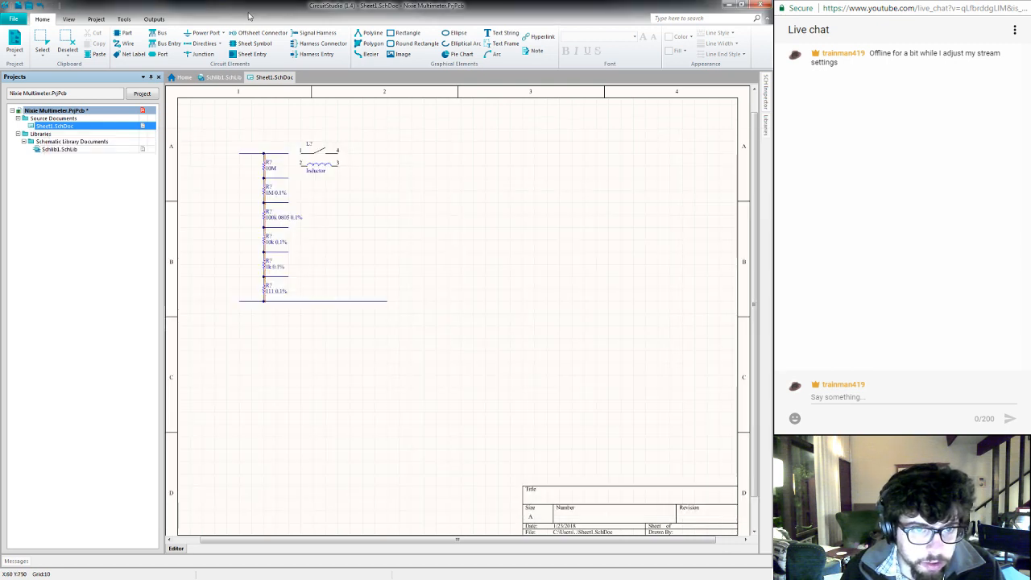
left_click(211, 78)
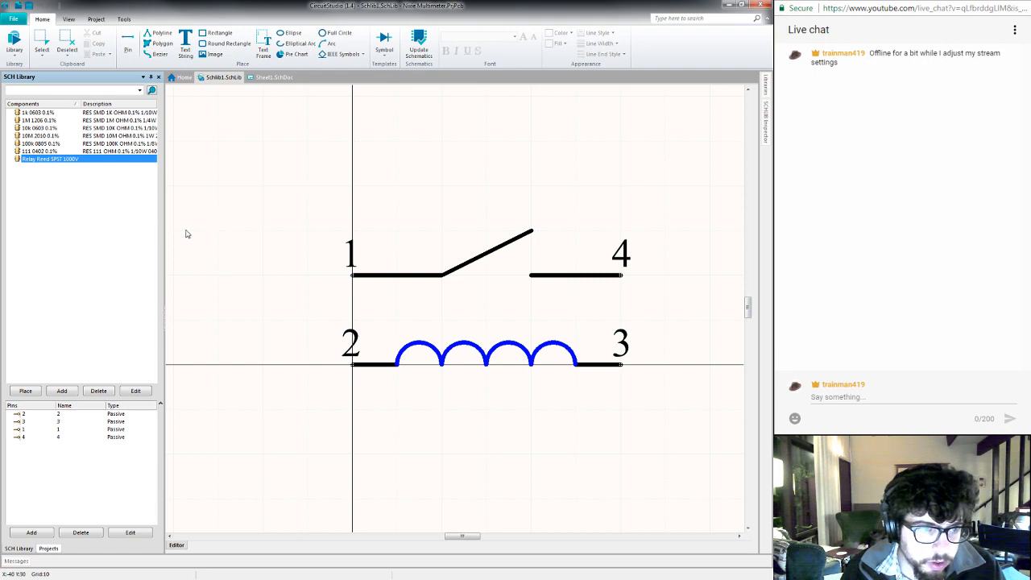
right_click(90, 221)
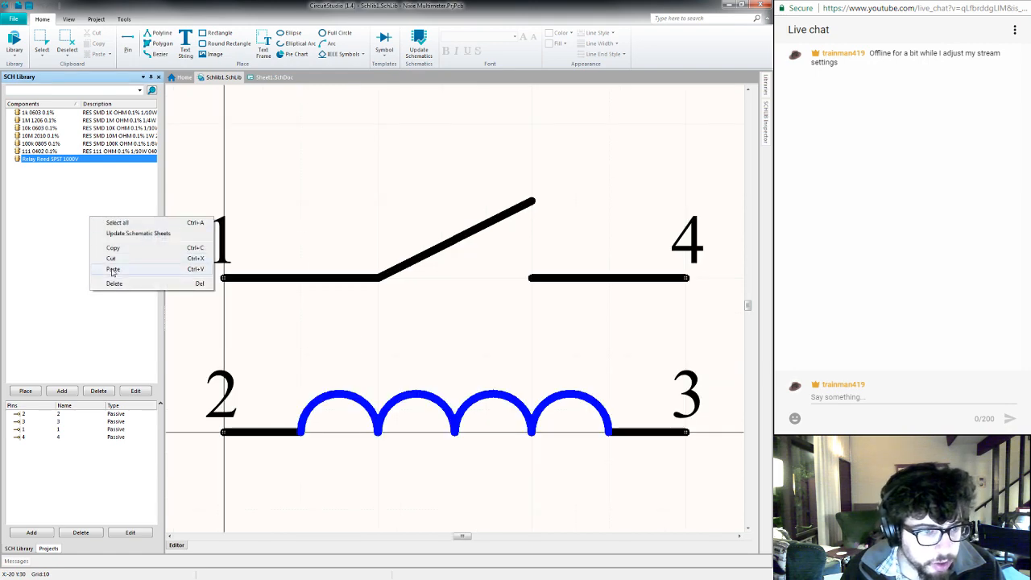
left_click(37, 296)
- Add a new component named "Relay Reed SPST" to the schematic library
left_click(64, 391)
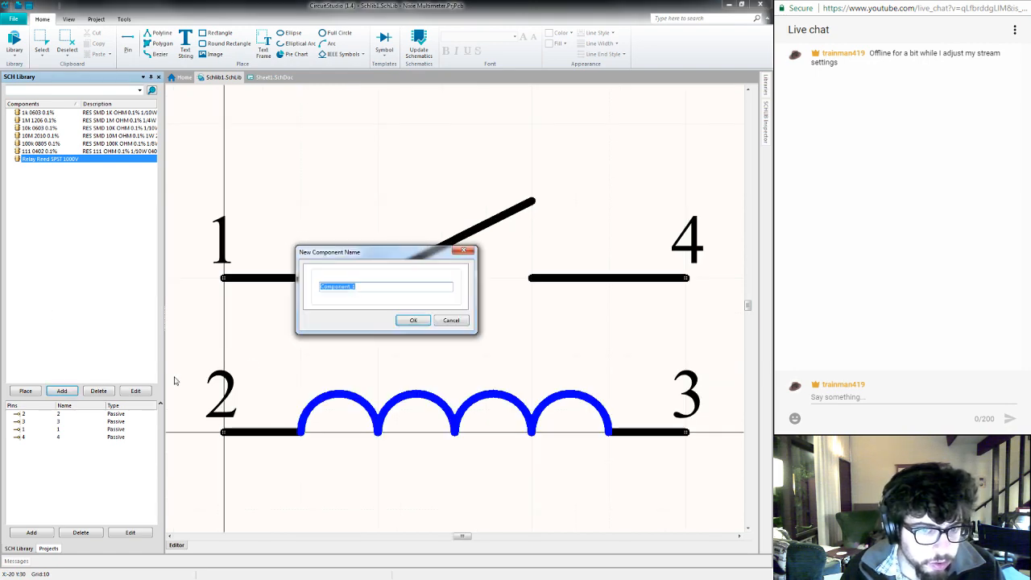
type("Ree")
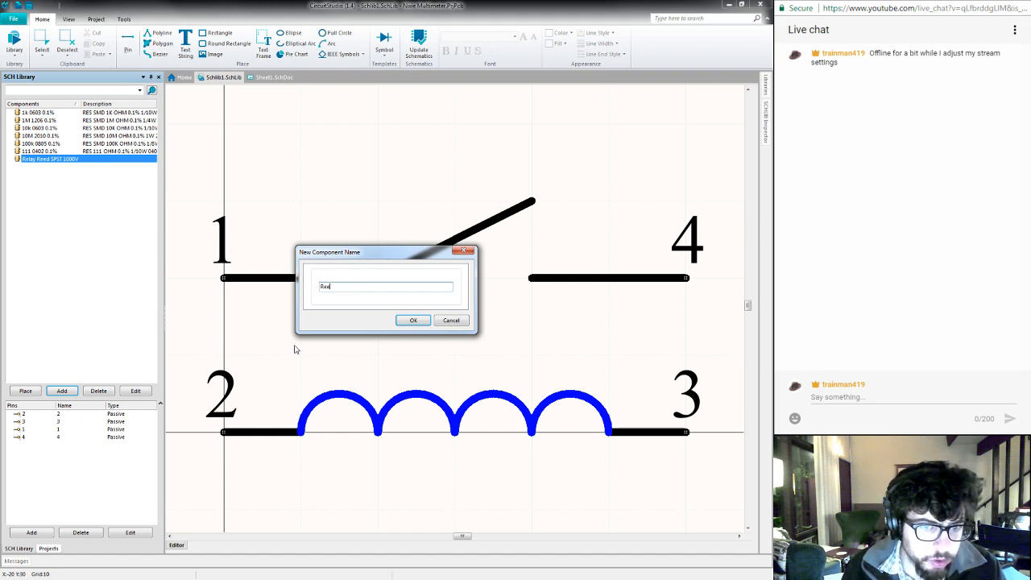
key("BackSpace")
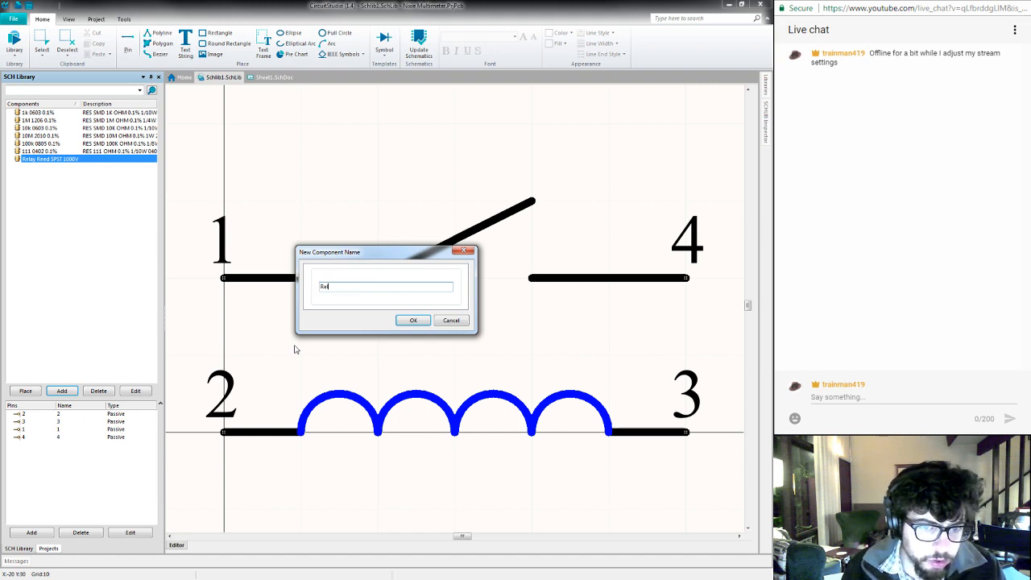
type("lay Reed ")
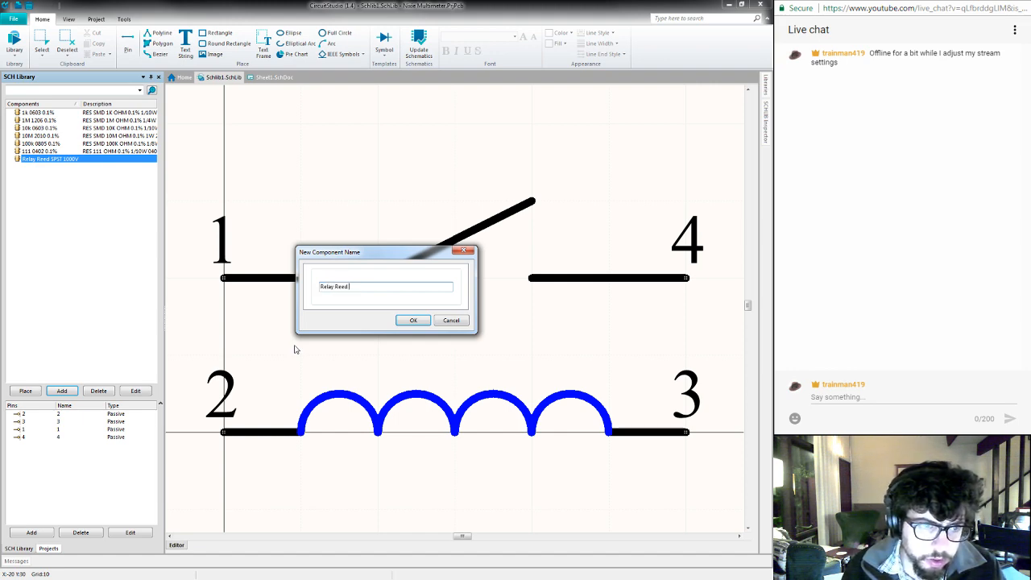
type("SPST")
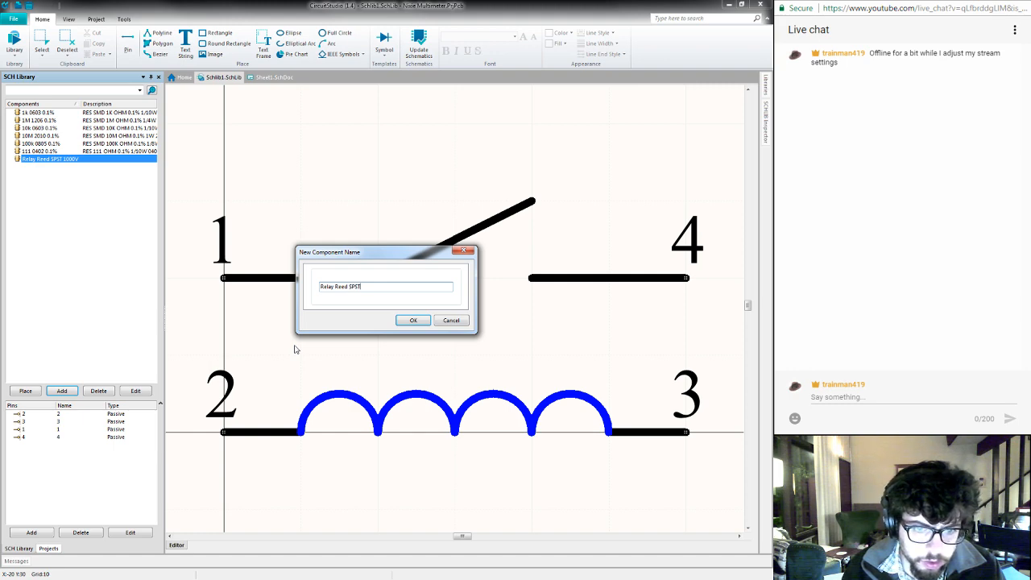
key("Return")
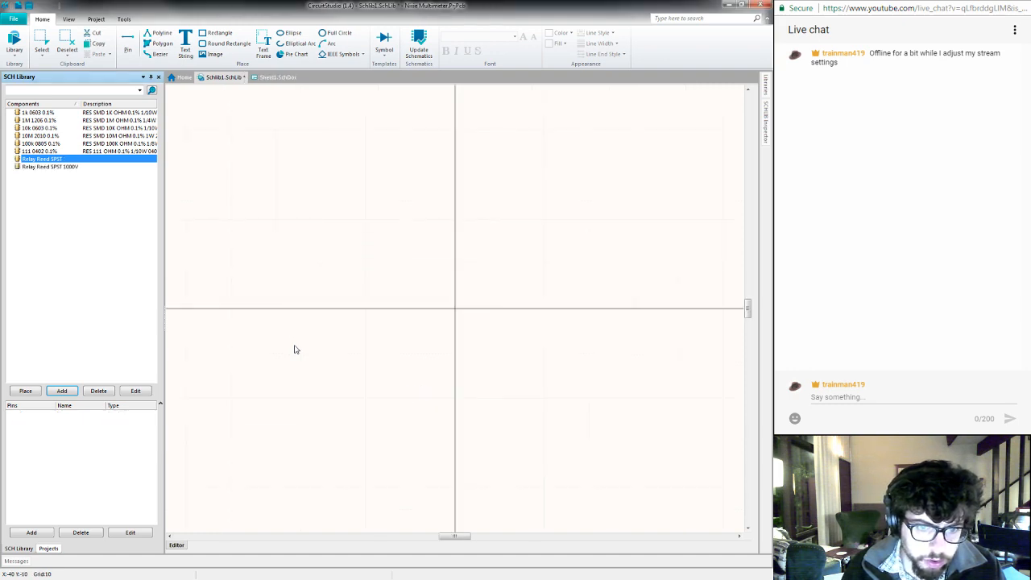
- Try to copy the entire Relay Reed SPST 1000V symbol into the empty Relay Reed SPST component
left_click(88, 167)
left_click_drag(186, 138, 722, 491)
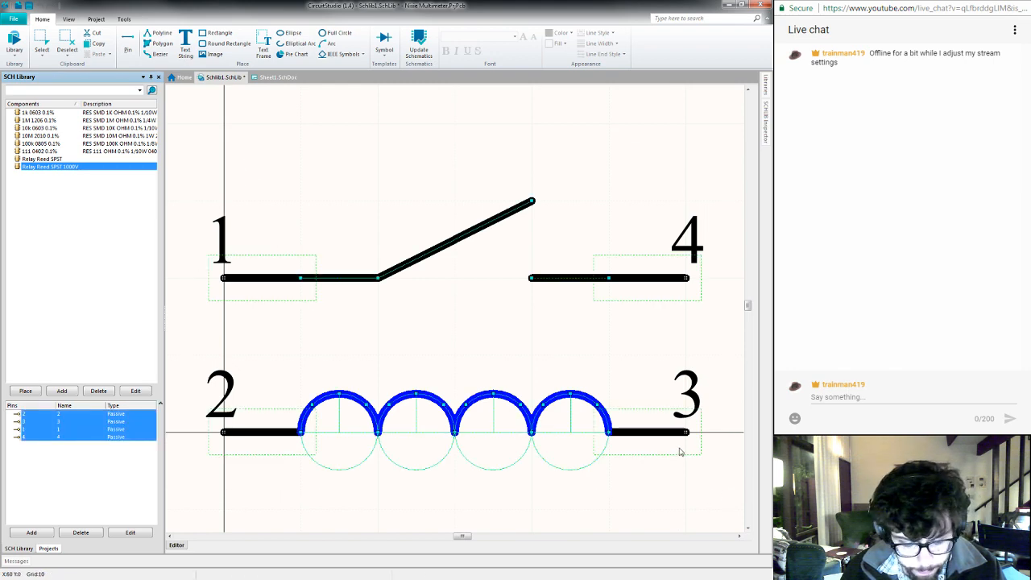
left_click(42, 158)
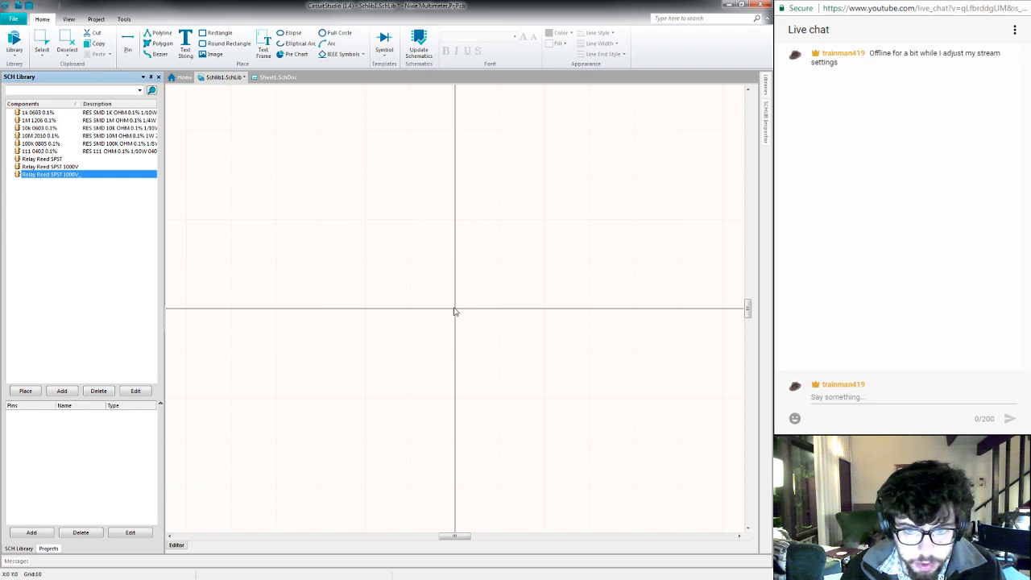
right_click(409, 348)
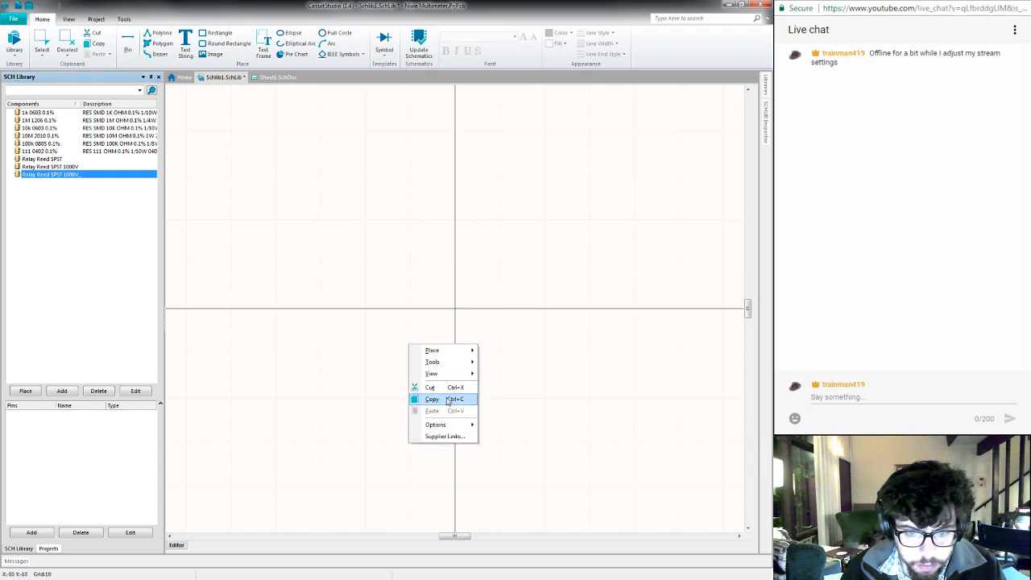
left_click(291, 285)
- Delete the duplicate component Relay Reed SPST 1000V_1 from the schematic library
left_click(105, 172)
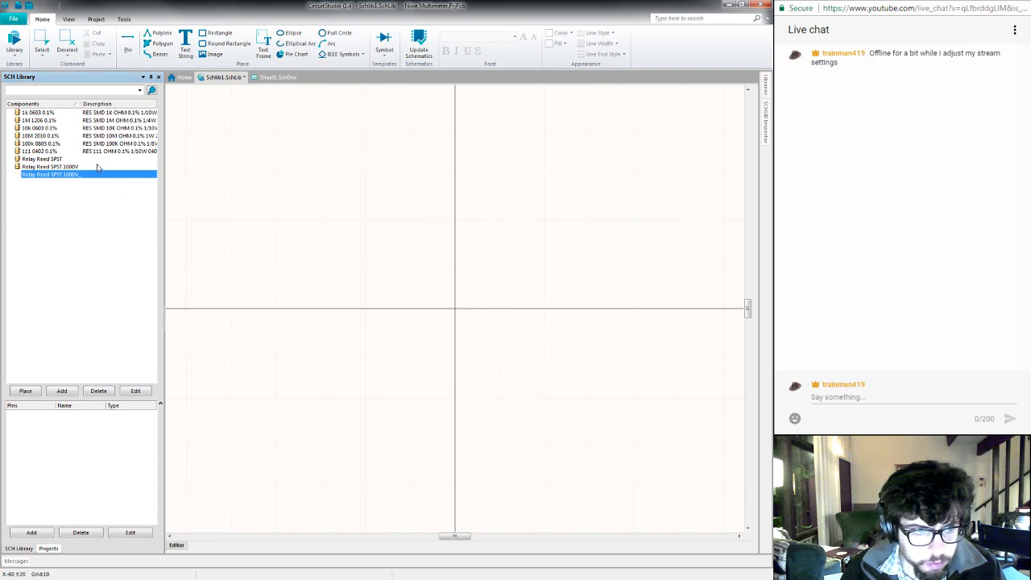
left_click(96, 167)
left_click(54, 174)
right_click(51, 176)
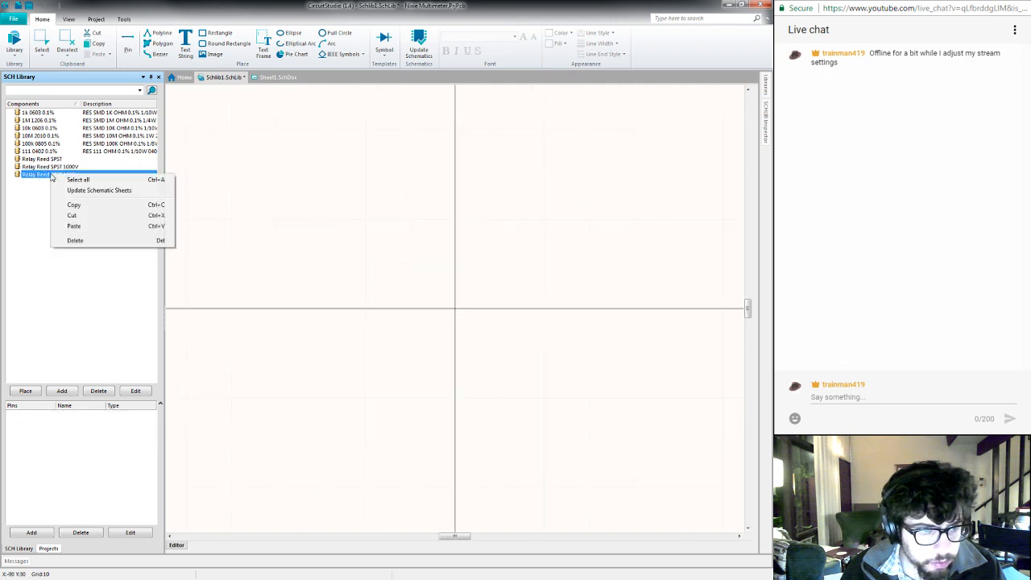
left_click(75, 240)
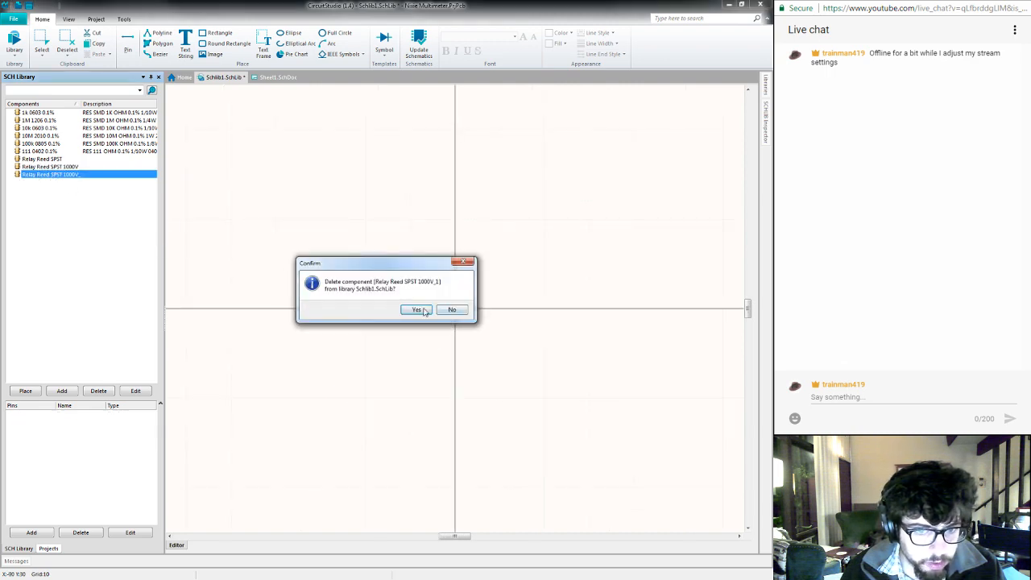
left_click(425, 311)
- Retry copying all graphics and pins of Relay Reed SPST 1000V for pasting into the Relay Reed SPST drawing
left_click(63, 161)
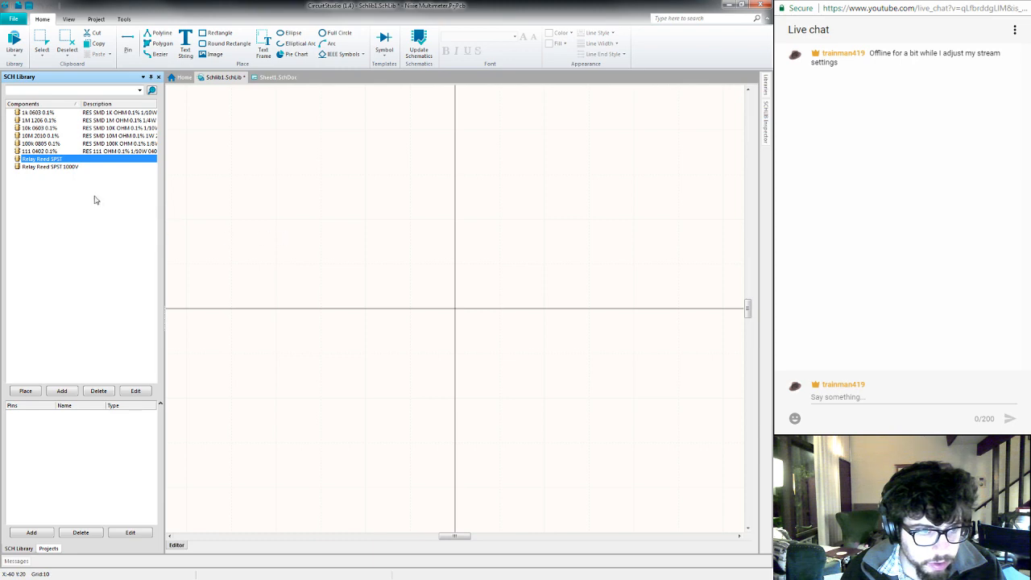
left_click(71, 166)
left_click_drag(183, 161, 725, 492)
right_click(668, 438)
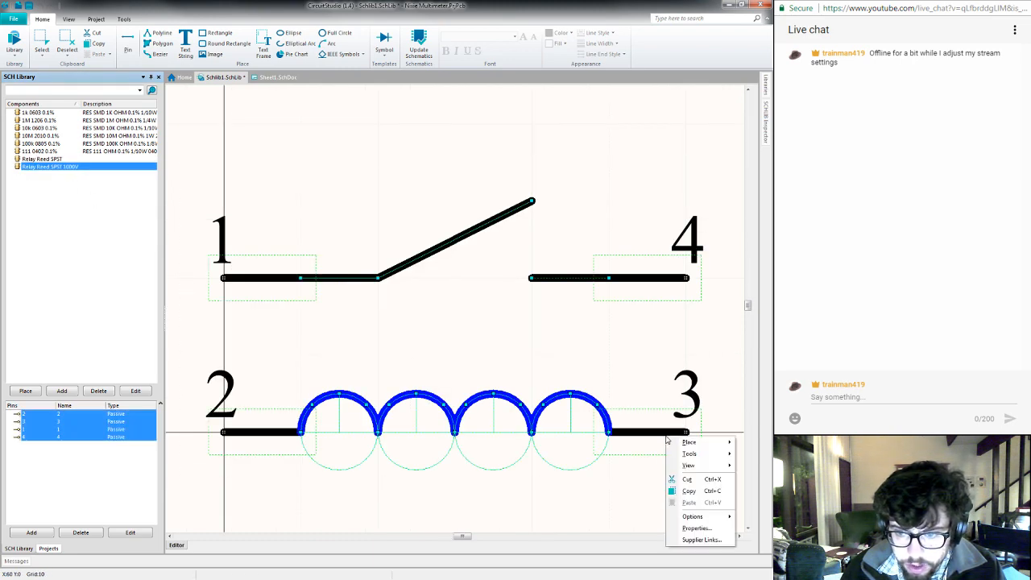
left_click(686, 491)
left_click(65, 161)
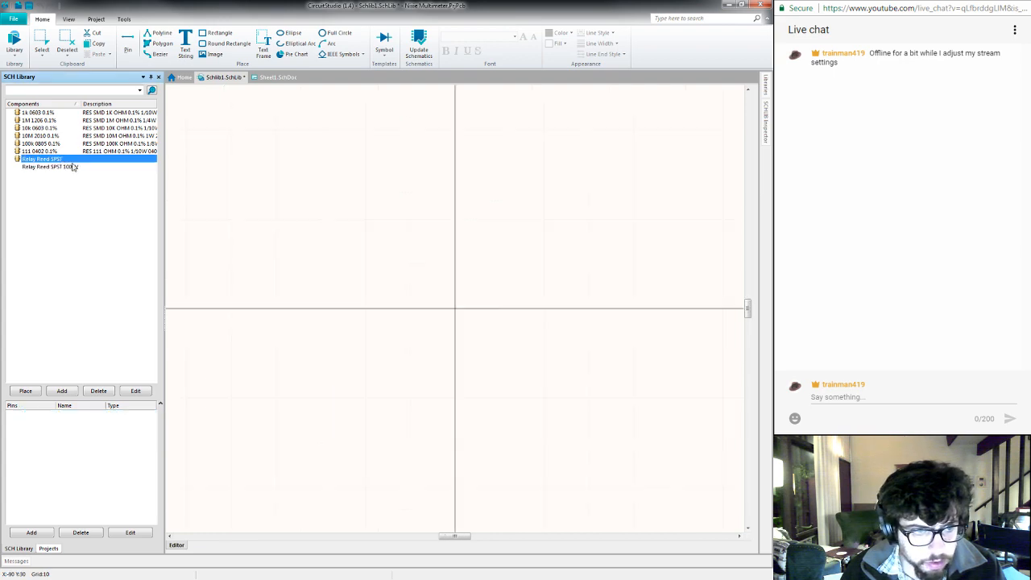
right_click(365, 256)
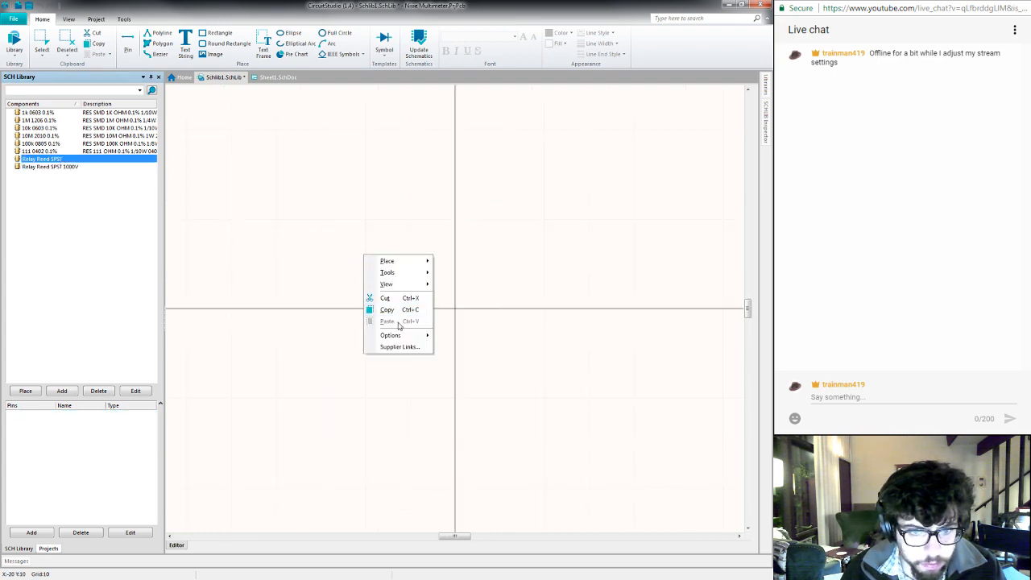
left_click(242, 224)
- Try to copy a single pin from the Relay Reed SPST 1000V symbol, selecting pin 1 and pin 2 in turn
left_click(72, 166)
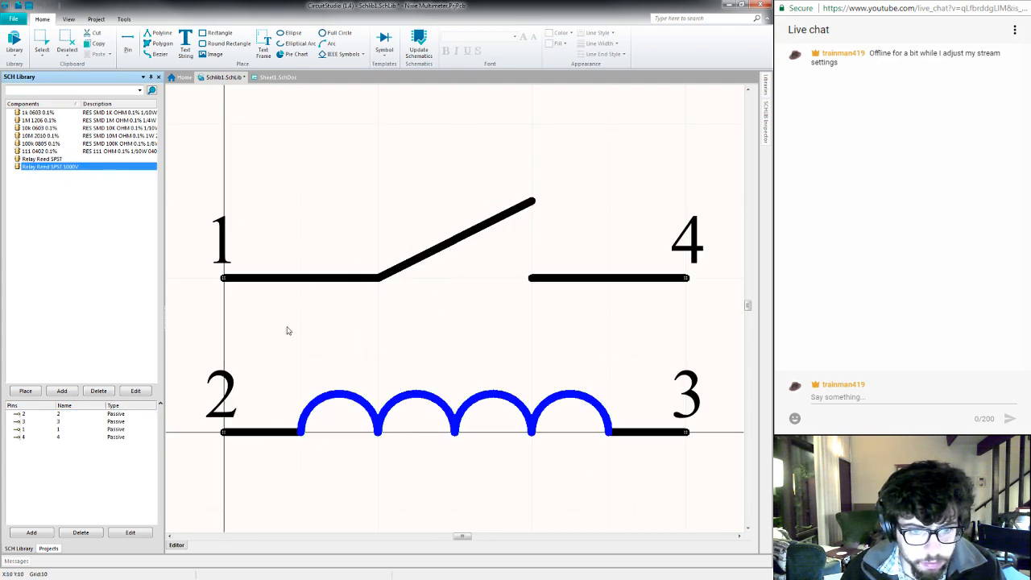
right_click(256, 276)
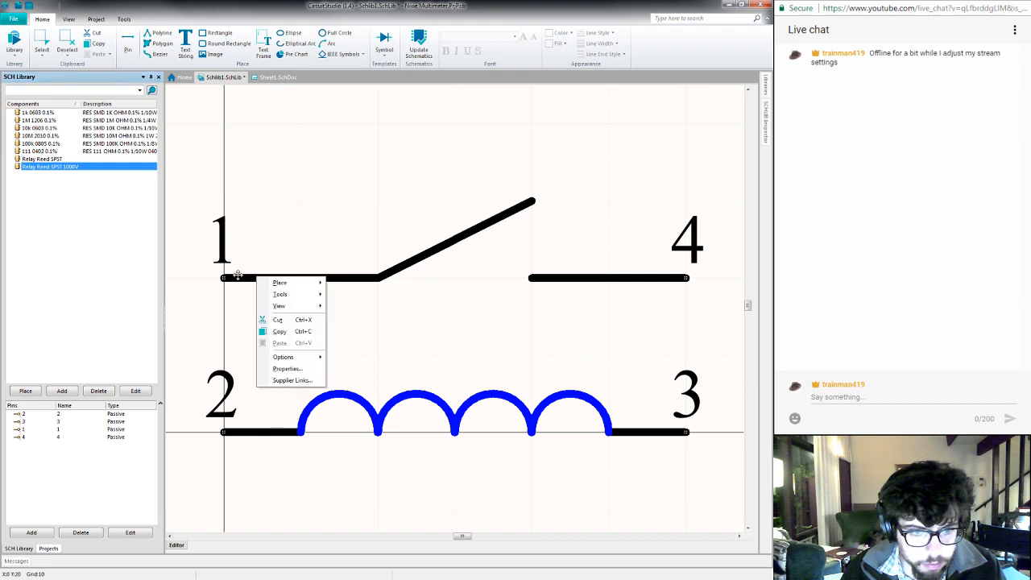
left_click(238, 278)
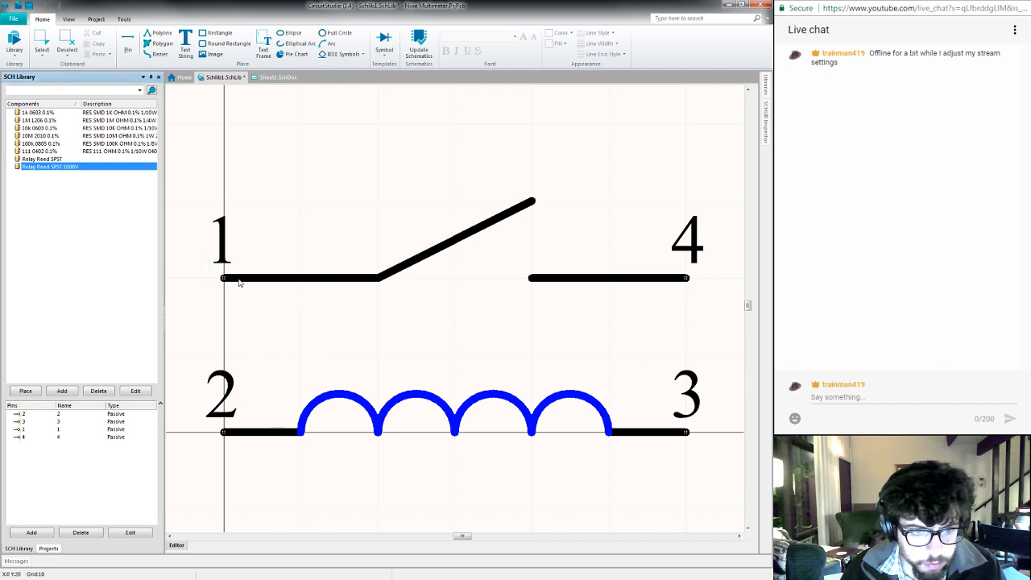
left_click(238, 279)
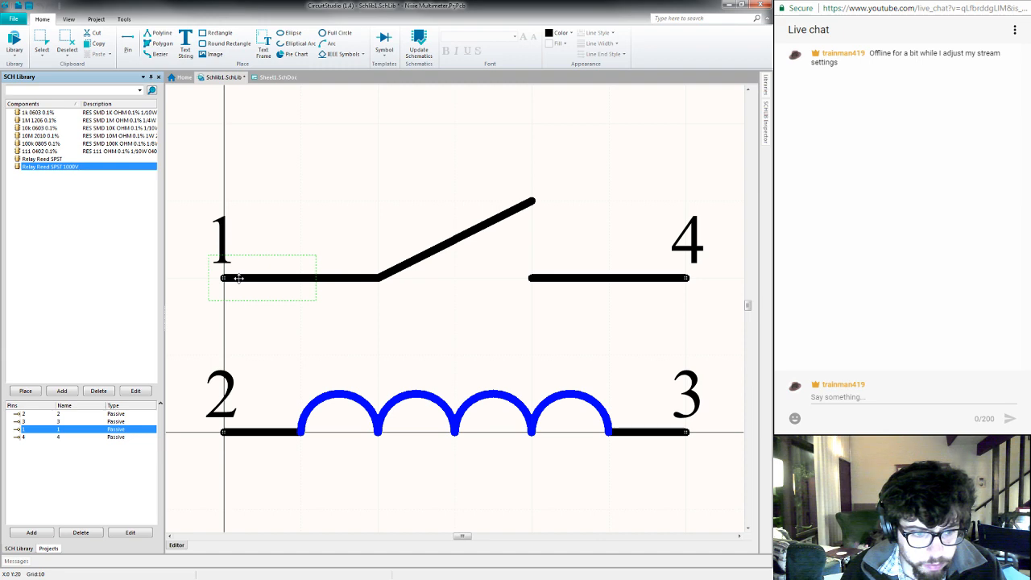
left_click(48, 414)
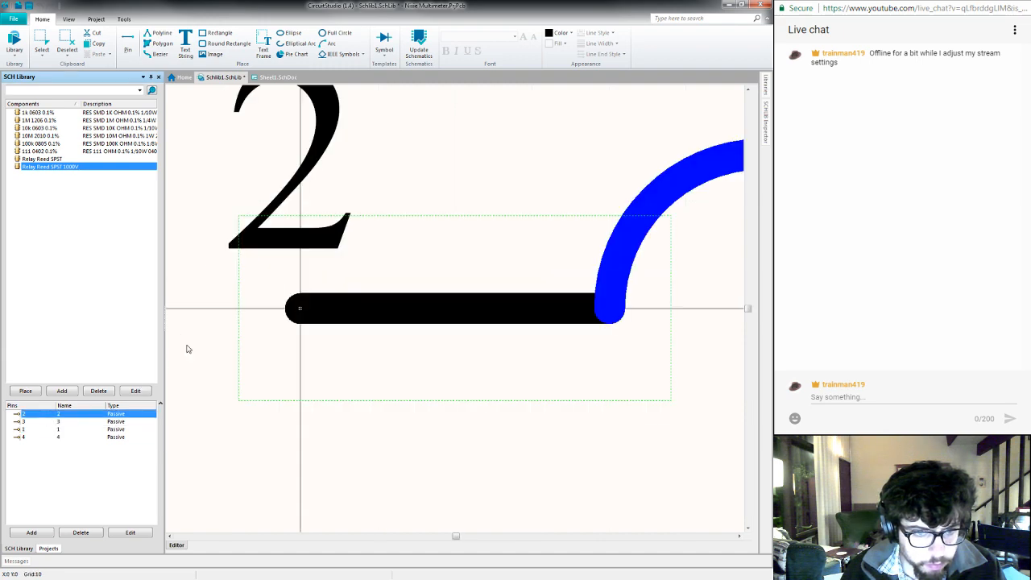
- Insert the Inductor template symbol as the coil of the Relay Reed SPST component
left_click(52, 160)
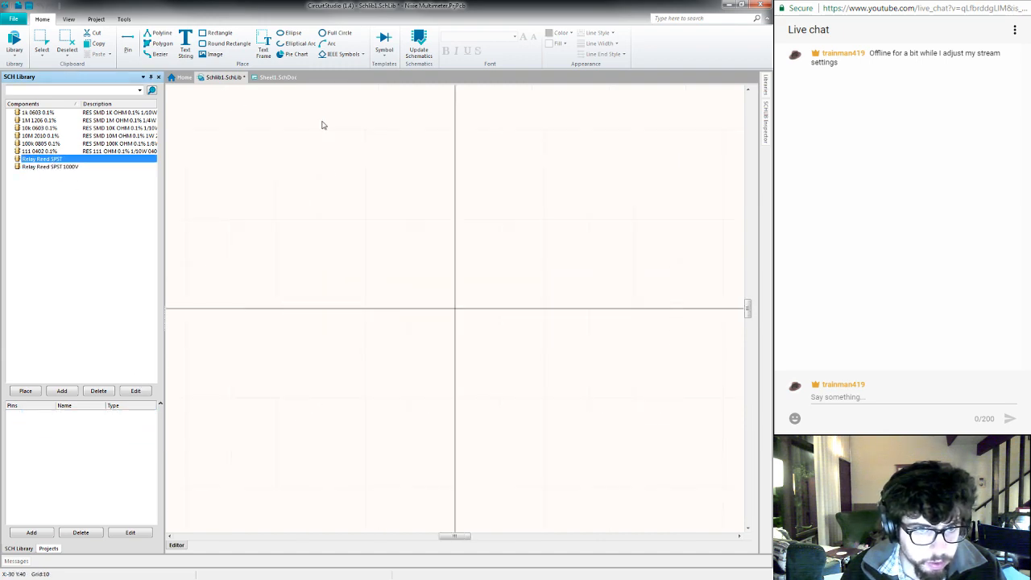
right_click_drag(472, 253, 455, 272)
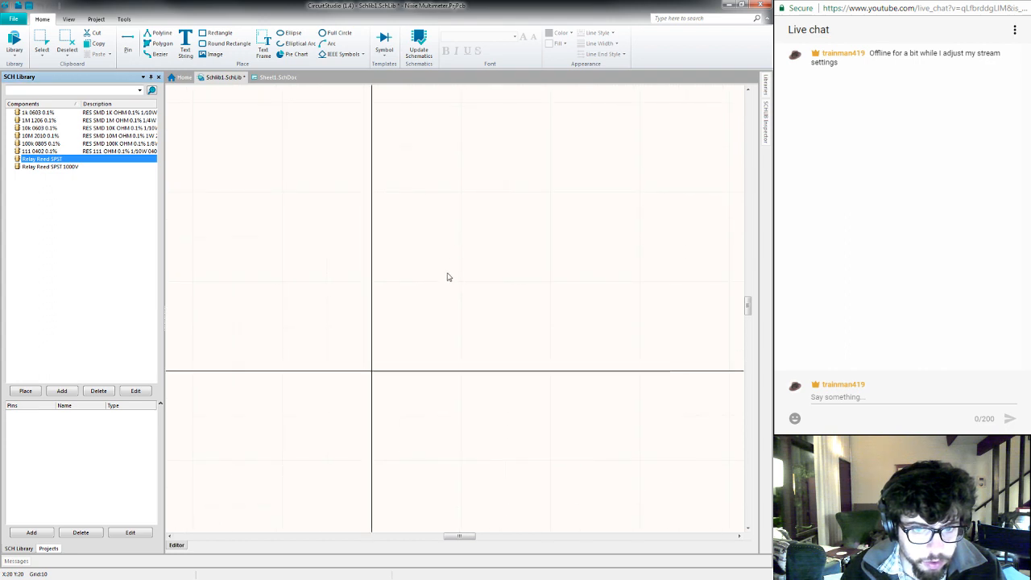
scroll(451, 294, "up", 3)
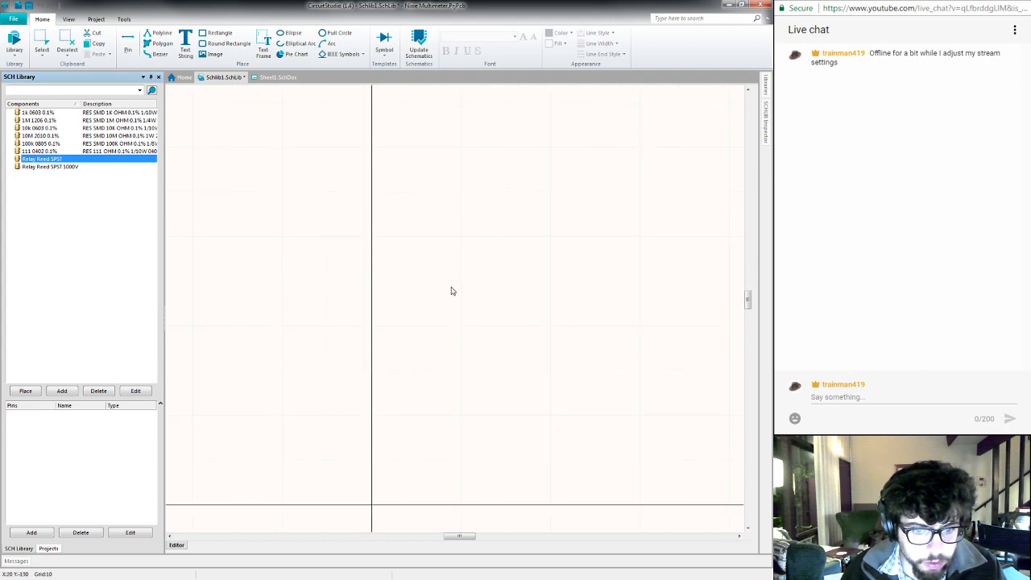
scroll(452, 291, "down", 3)
right_click_drag(464, 258, 384, 297)
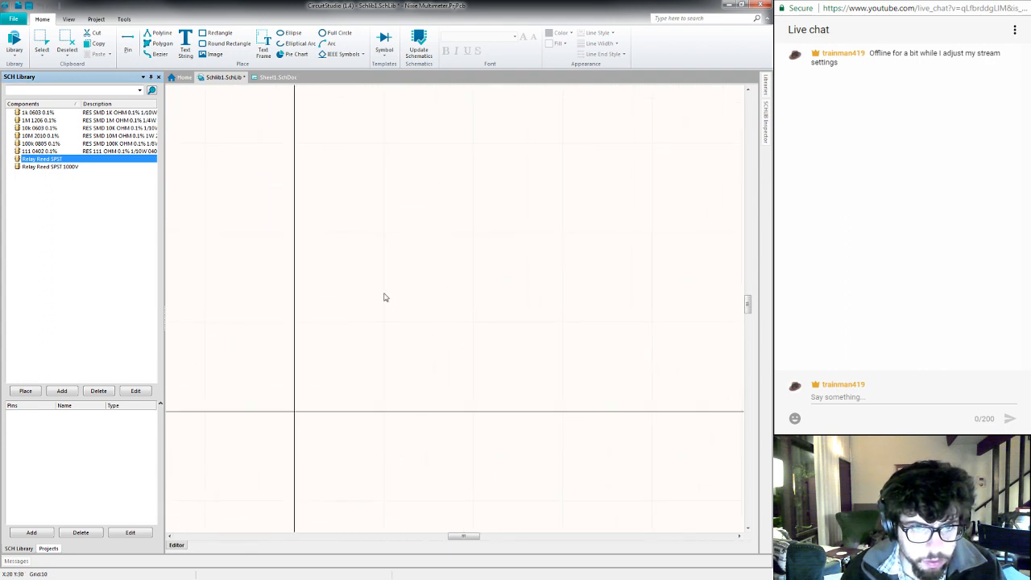
left_click(390, 48)
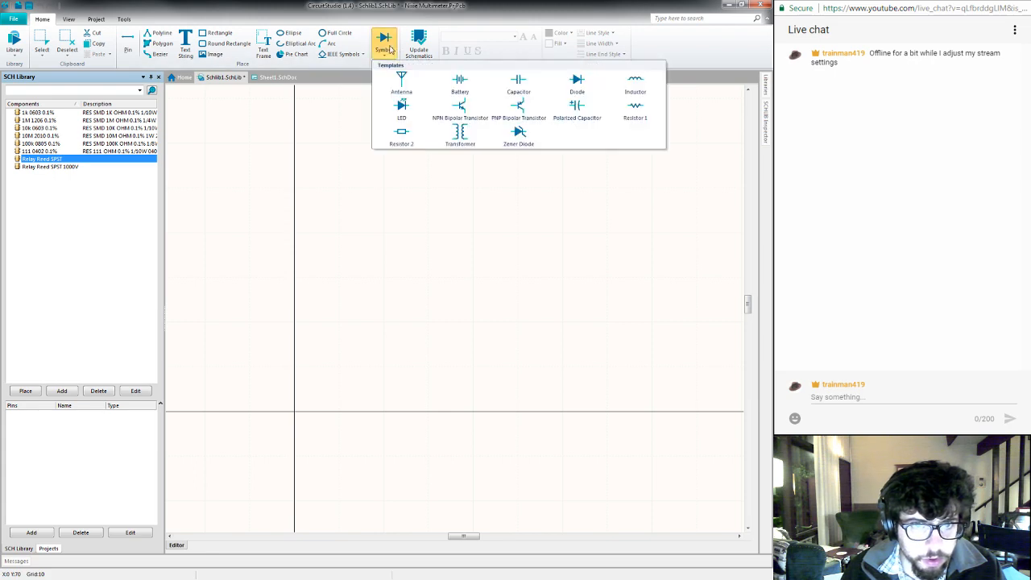
left_click(633, 88)
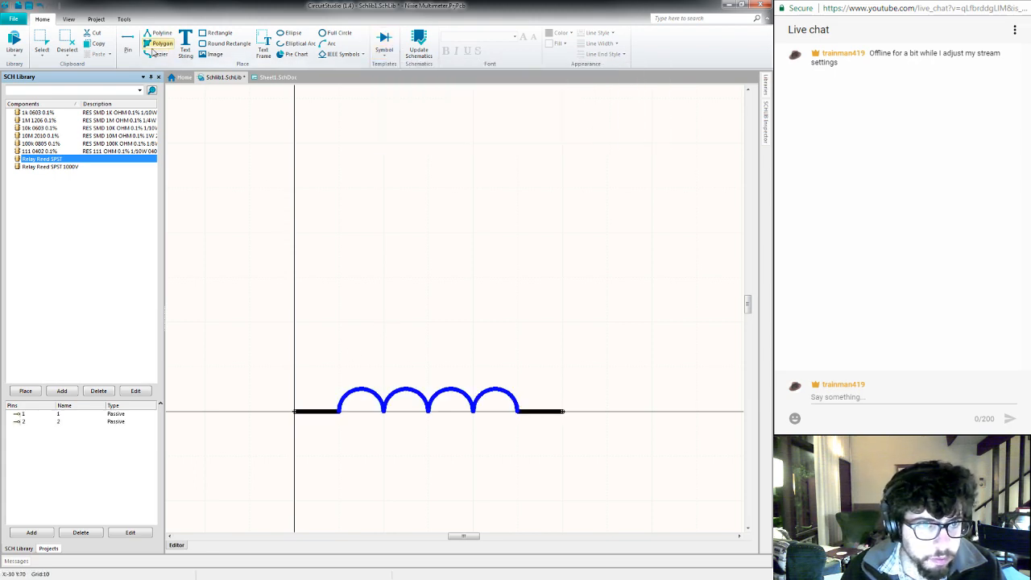
- Place pin 3 at X0 Y20 and pin 4 at X60 Y20 above the coil, facing inward with their outer ends aligned to the coil pins
left_click(127, 45)
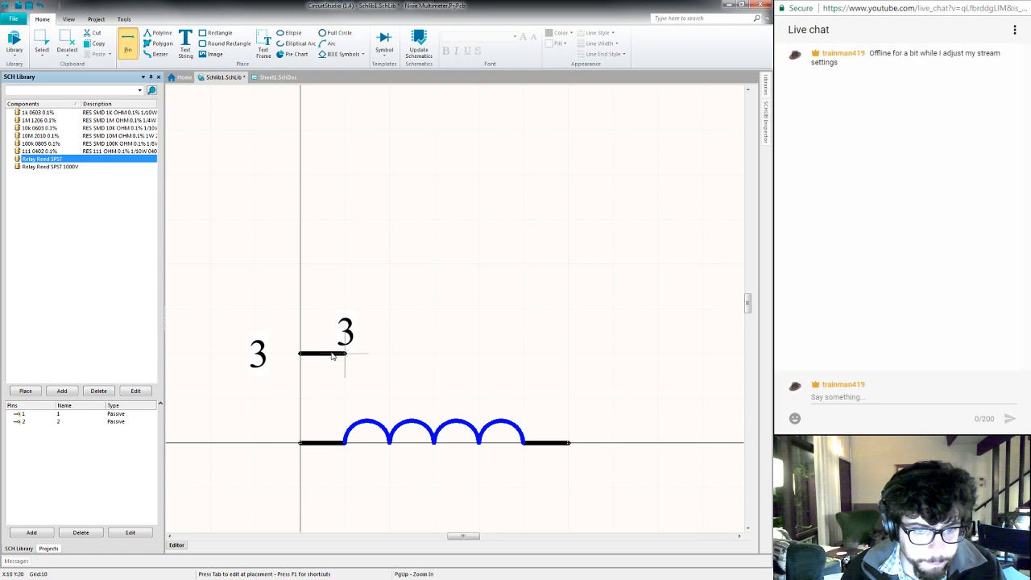
key("space")
key("space")
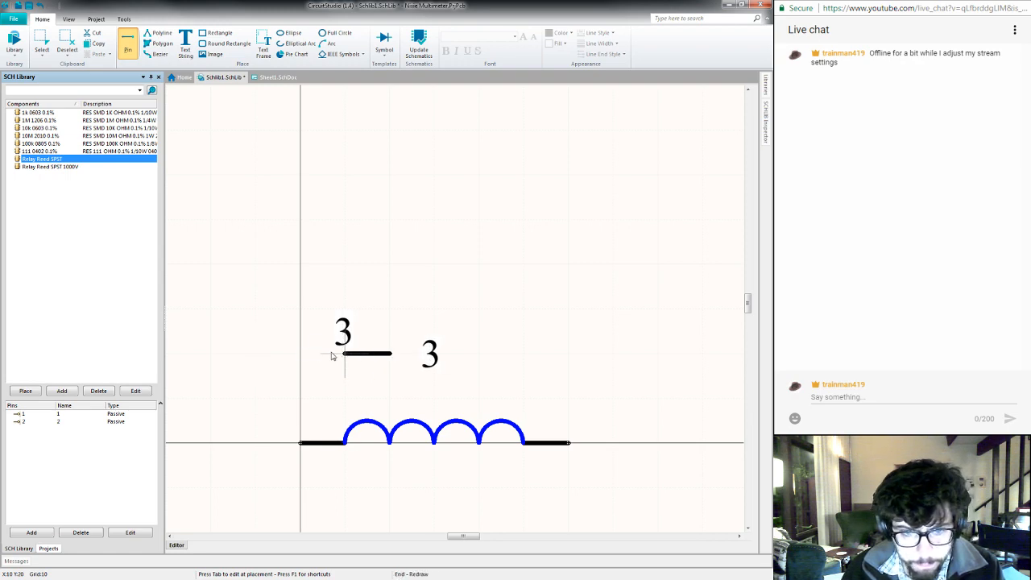
left_click(301, 356)
key("space")
key("space")
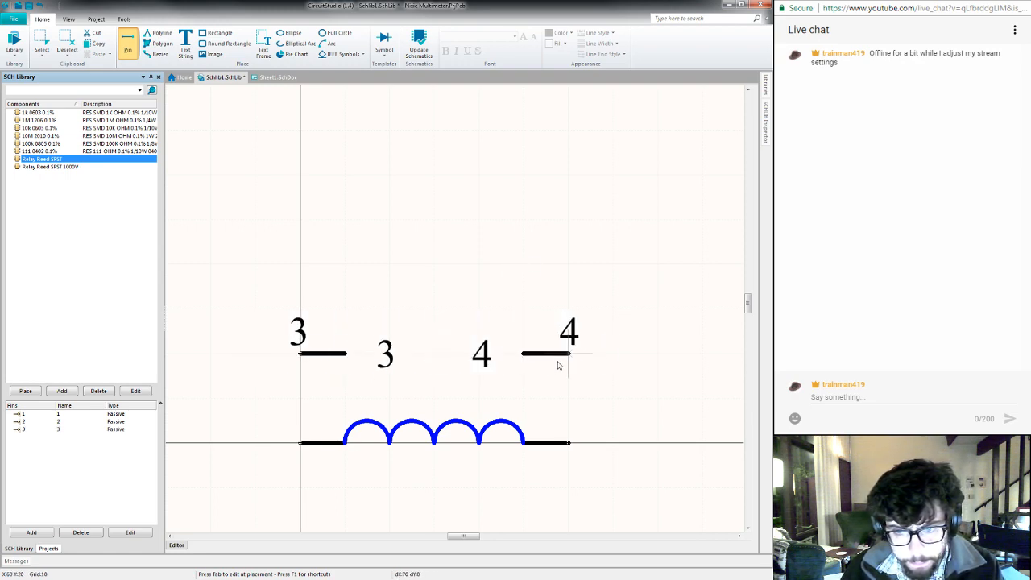
left_click(568, 358)
key("Escape")
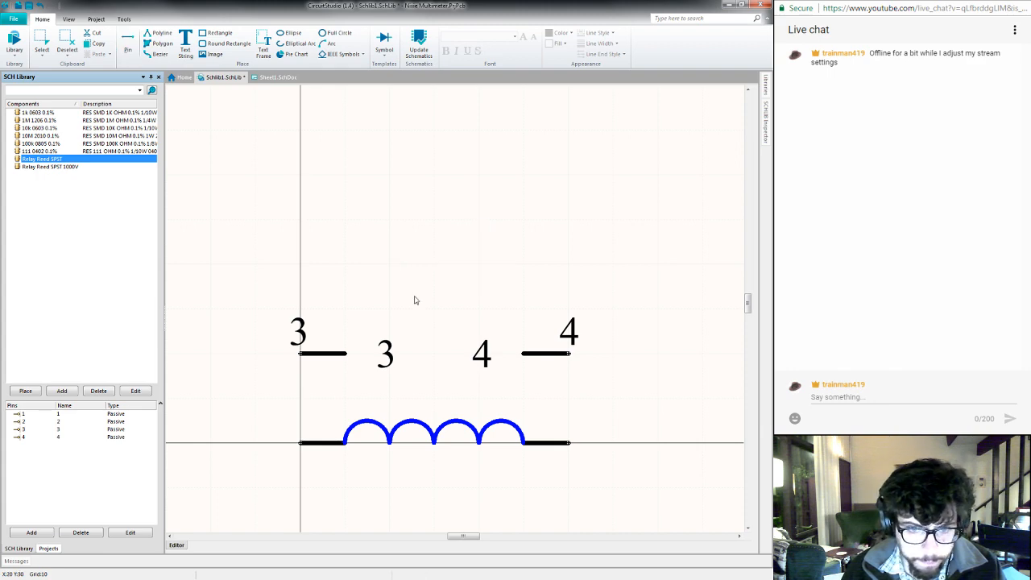
- Draw the open switch arm as a line from pin 3's inner end to X20 Y20, continuing diagonally up to X40 Y30
right_click(369, 312)
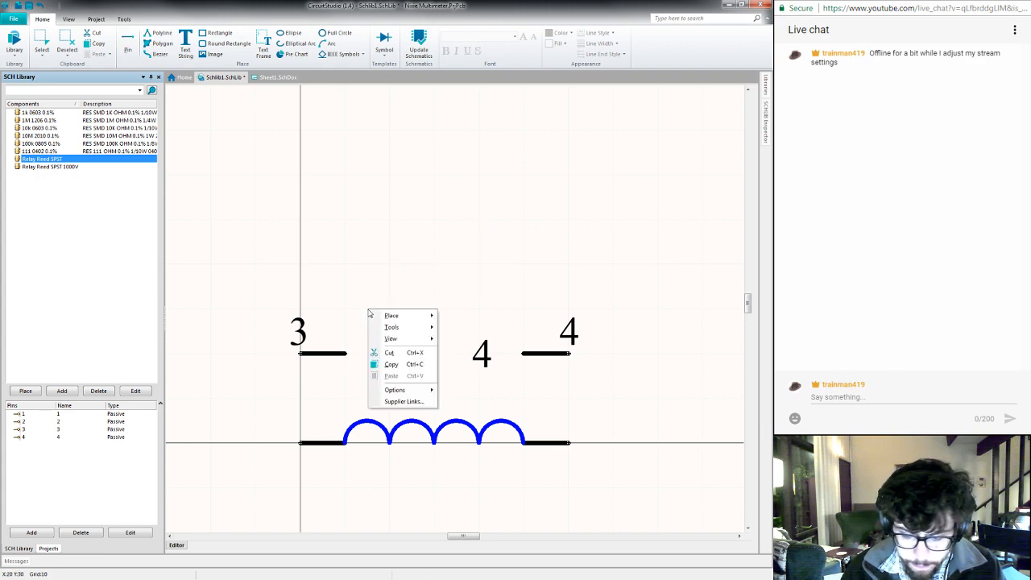
key("Escape")
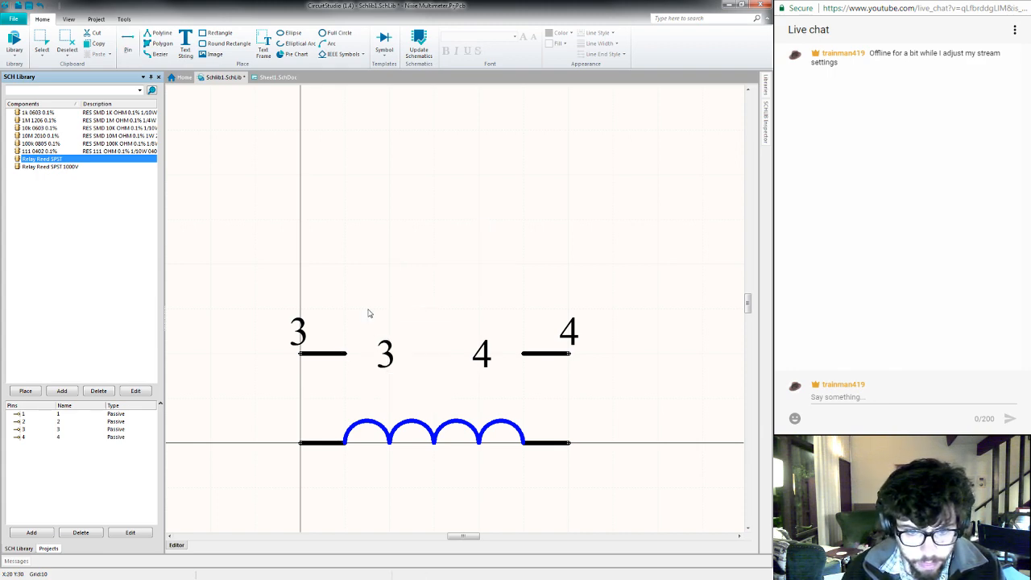
key("p")
key("l")
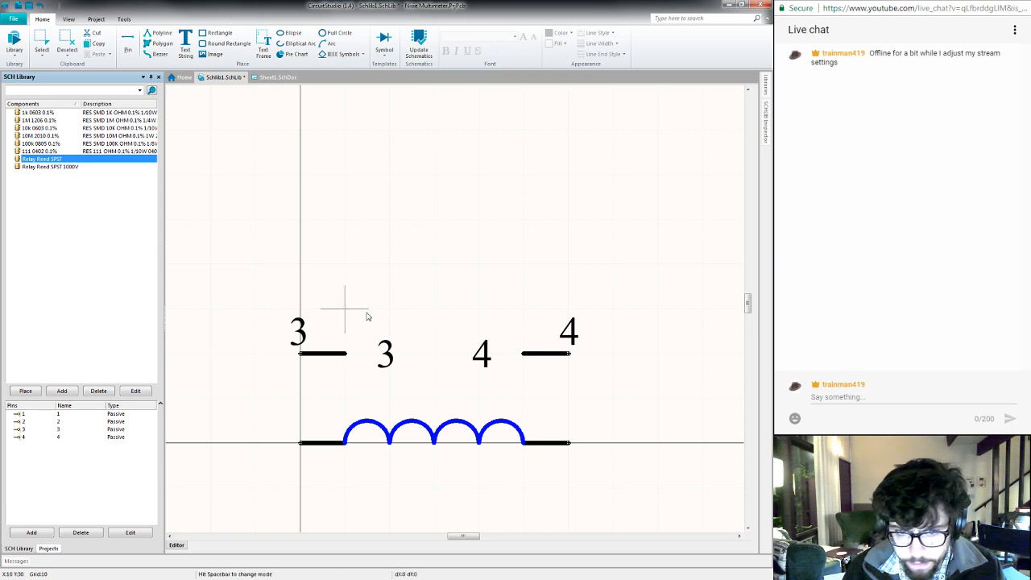
left_click(347, 353)
left_click(389, 353)
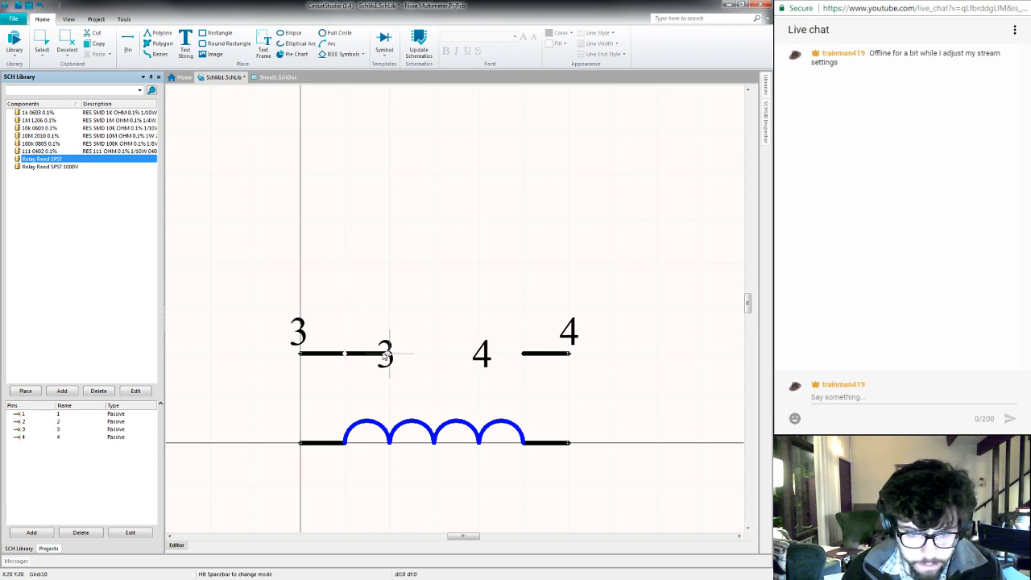
key("space")
key("space")
key("space")
left_click(479, 309)
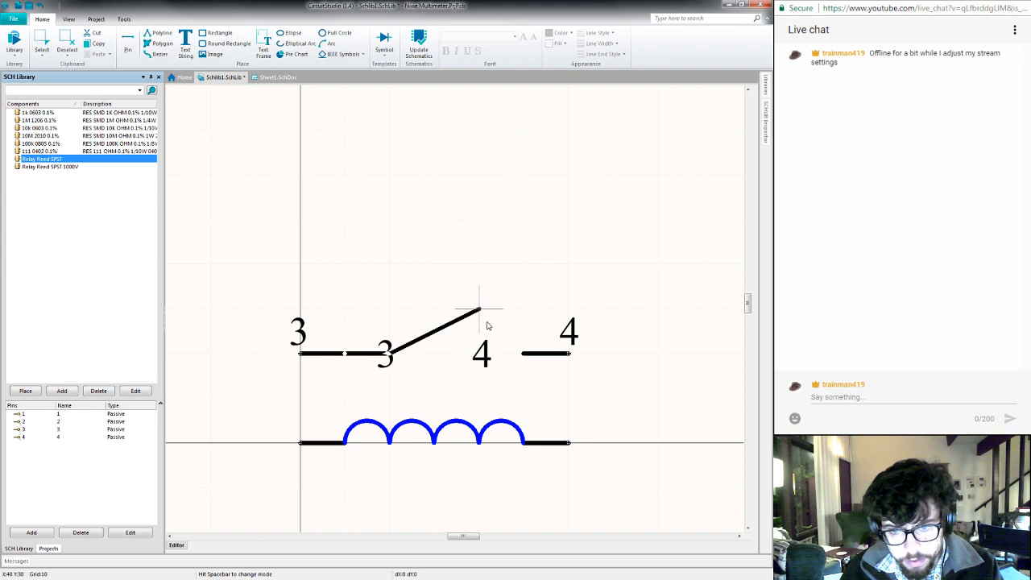
- Draw the fixed contact as a horizontal line from X40 Y20 to the inner end of pin 4
left_click(481, 359)
left_click(523, 357)
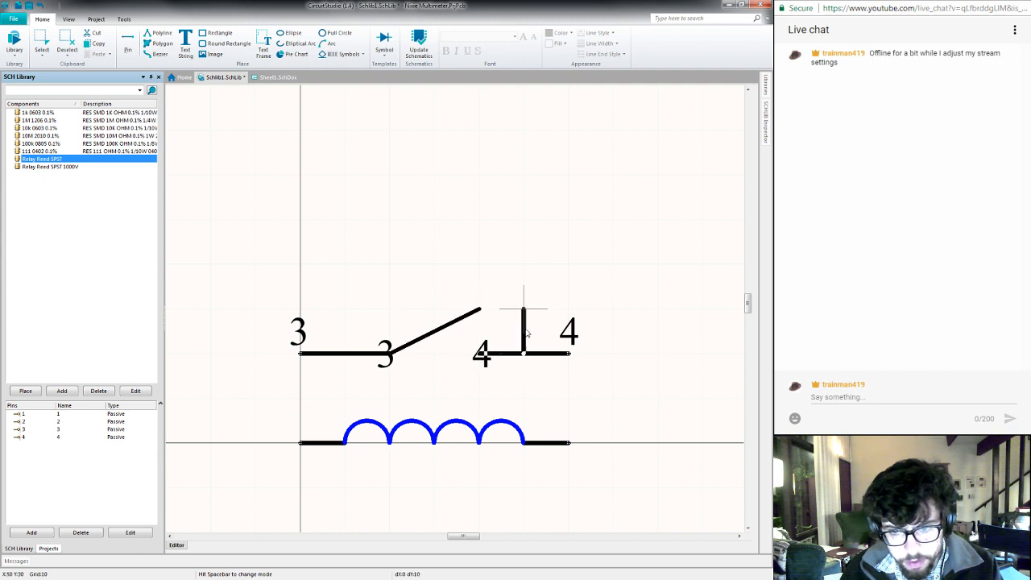
right_click(525, 328)
right_click(526, 329)
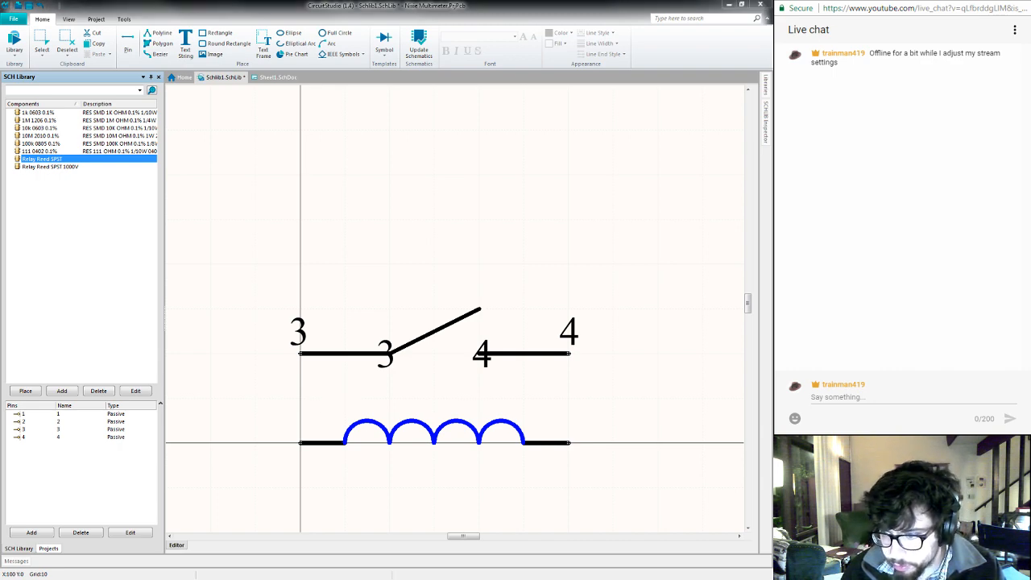
- Switch to the browser and examine the top-view pin diagram at the end of the 9007 series reed relay datasheet
key("alt+Tab")
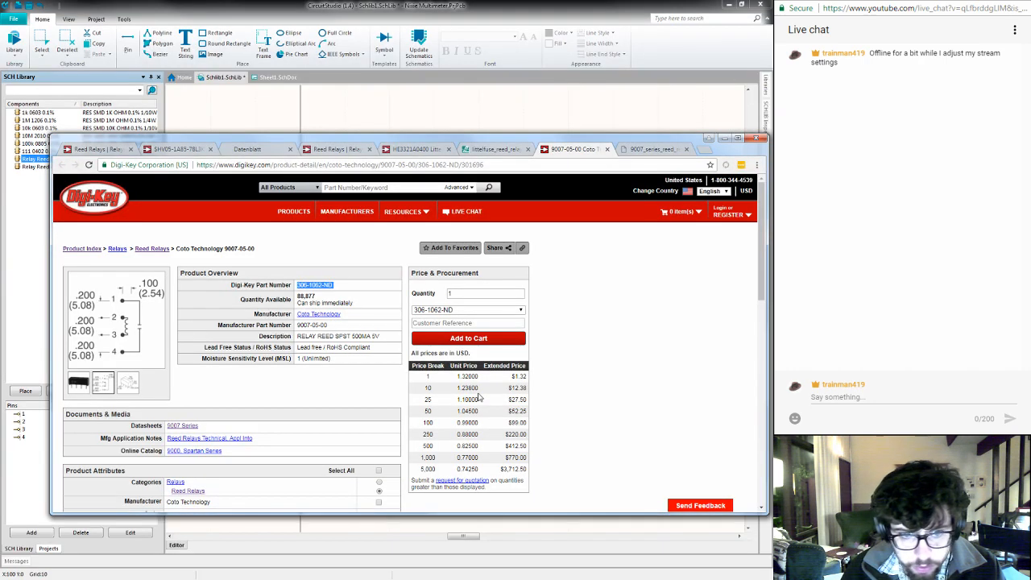
left_click(641, 150)
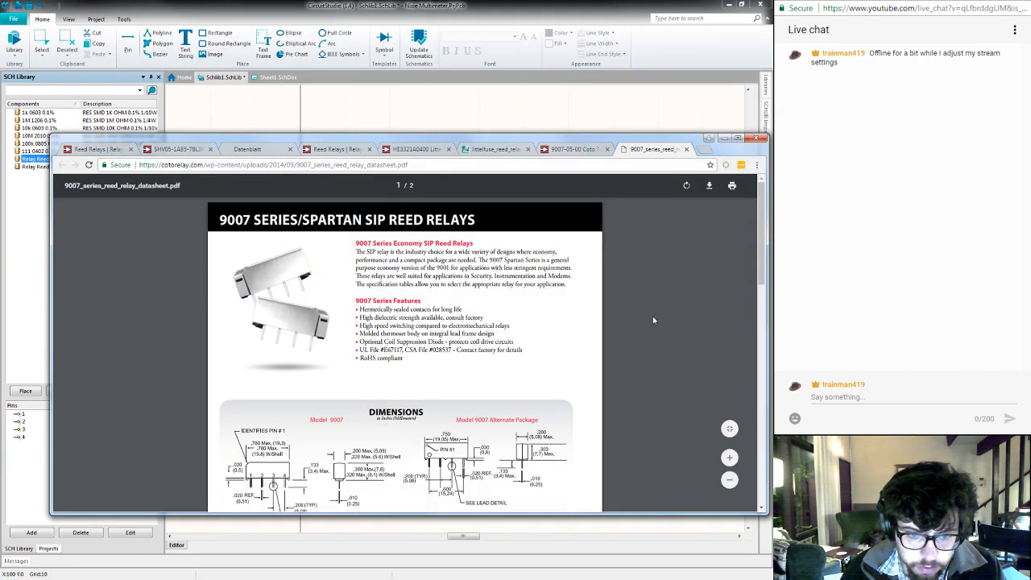
scroll(653, 314, "down", 5)
scroll(653, 320, "down", 8)
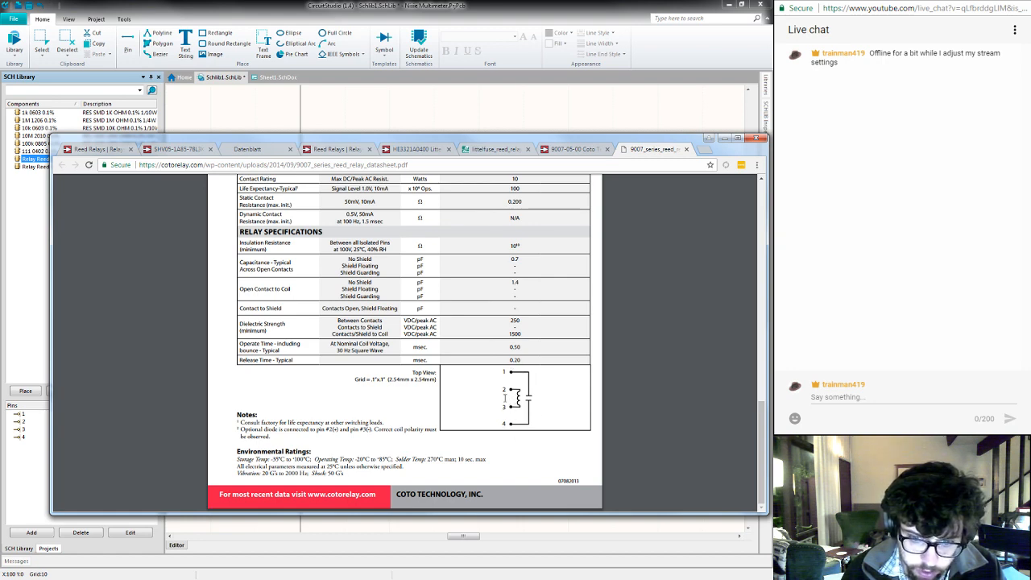
- Return to CircuitStudio and set pin 3's display name and designator to 1, hiding the display name
left_click(478, 132)
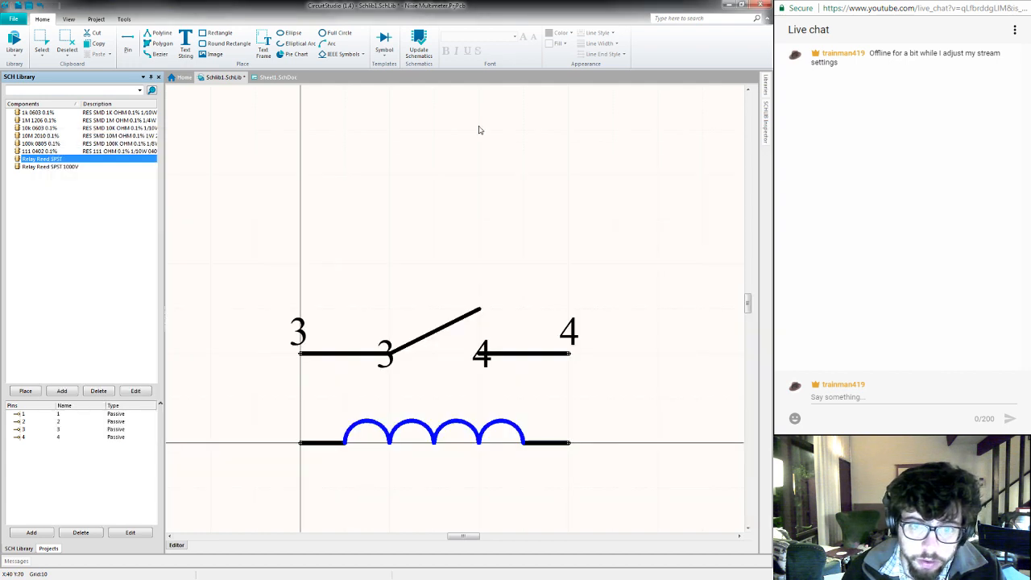
double_click(323, 356)
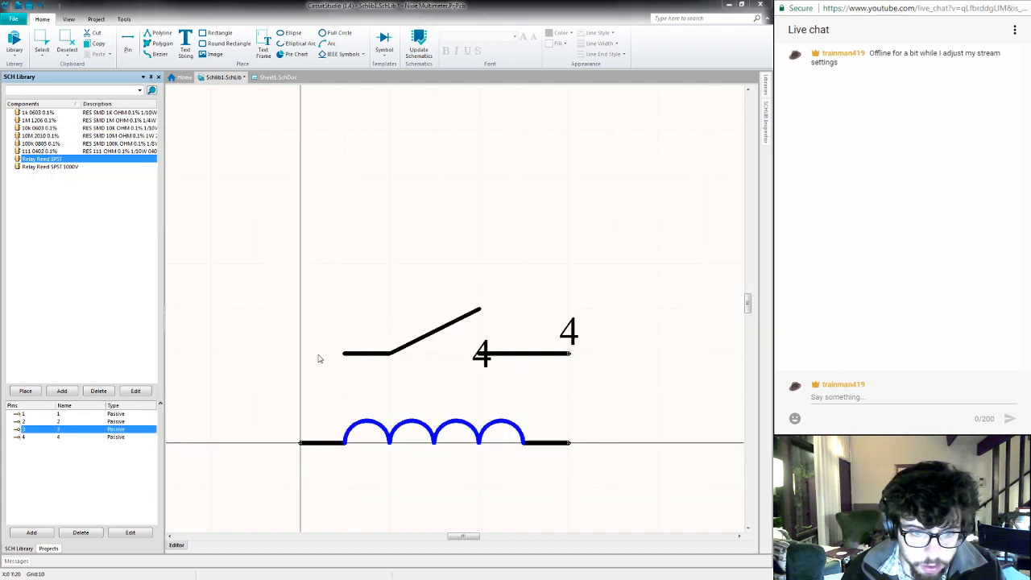
type("1")
key("Tab")
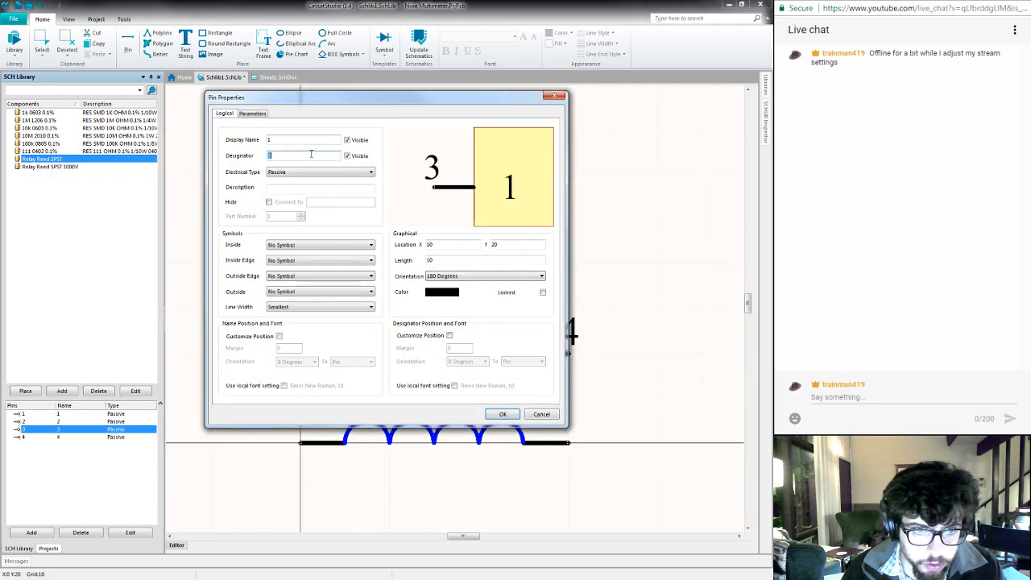
type("1")
left_click(346, 156)
left_click(346, 155)
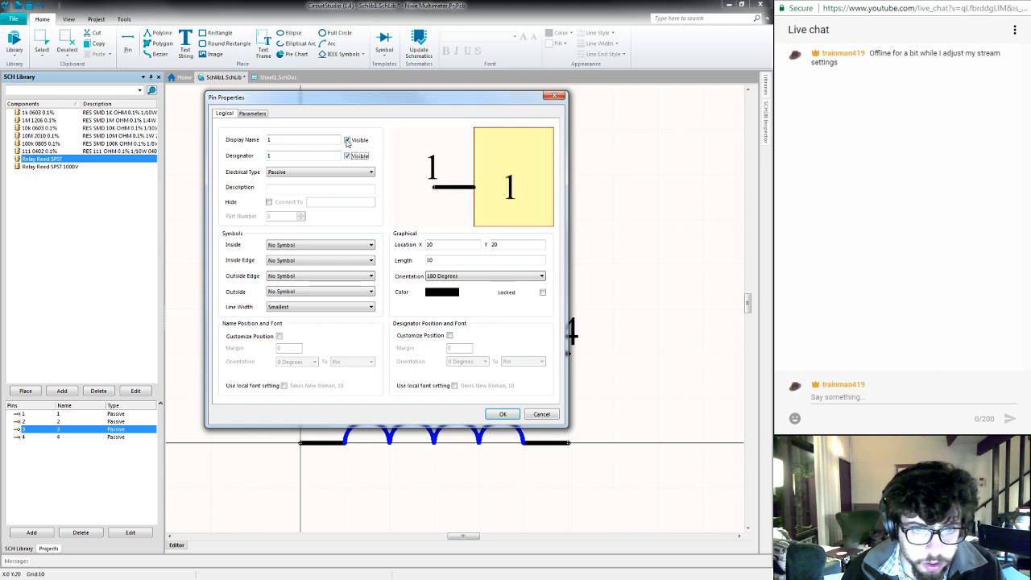
left_click(348, 141)
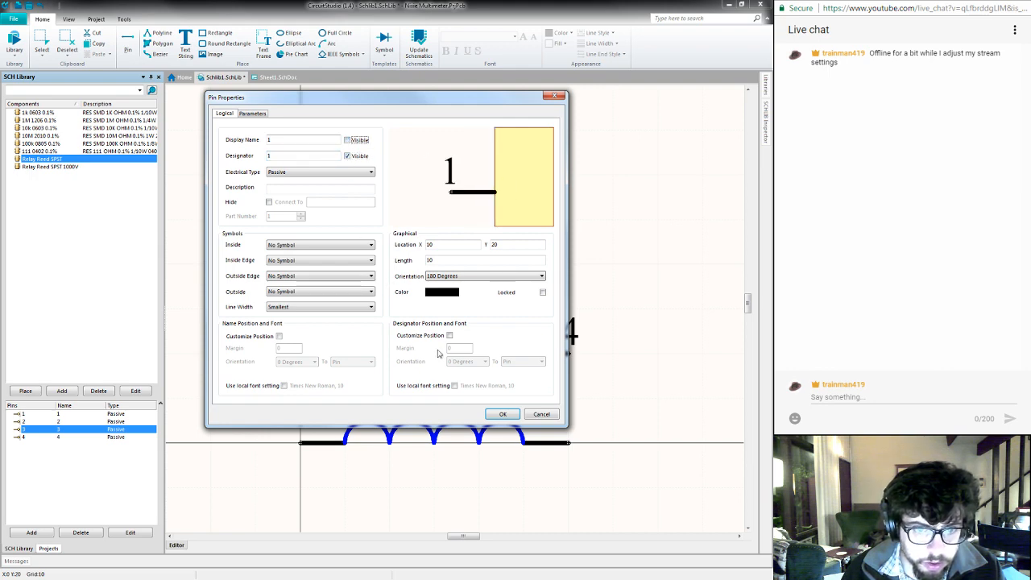
left_click(501, 414)
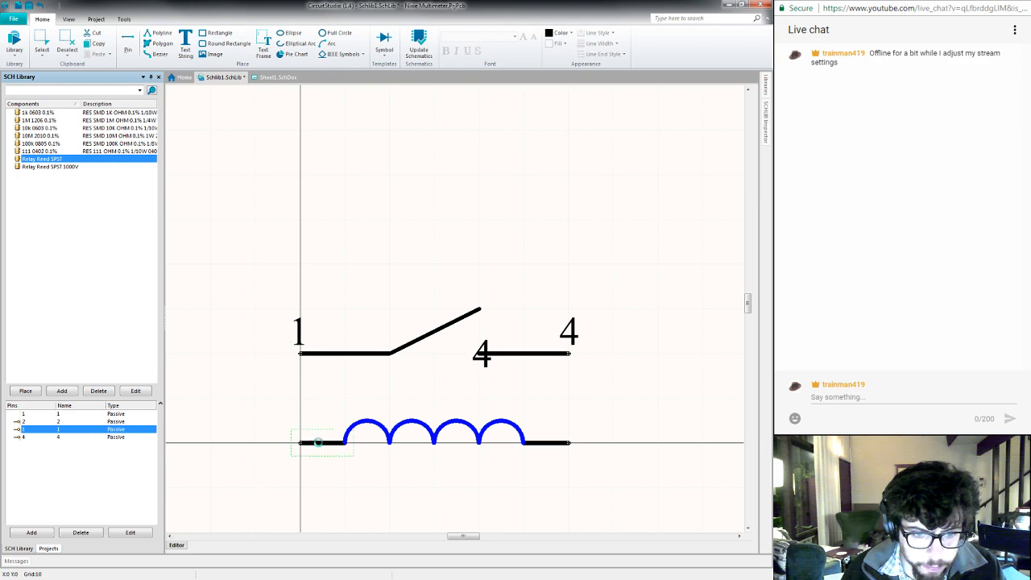
- Set the display name and designator of the coil pin at X0 Y0 to 2, making only the designator visible
double_click(314, 442)
type("2")
key("Tab")
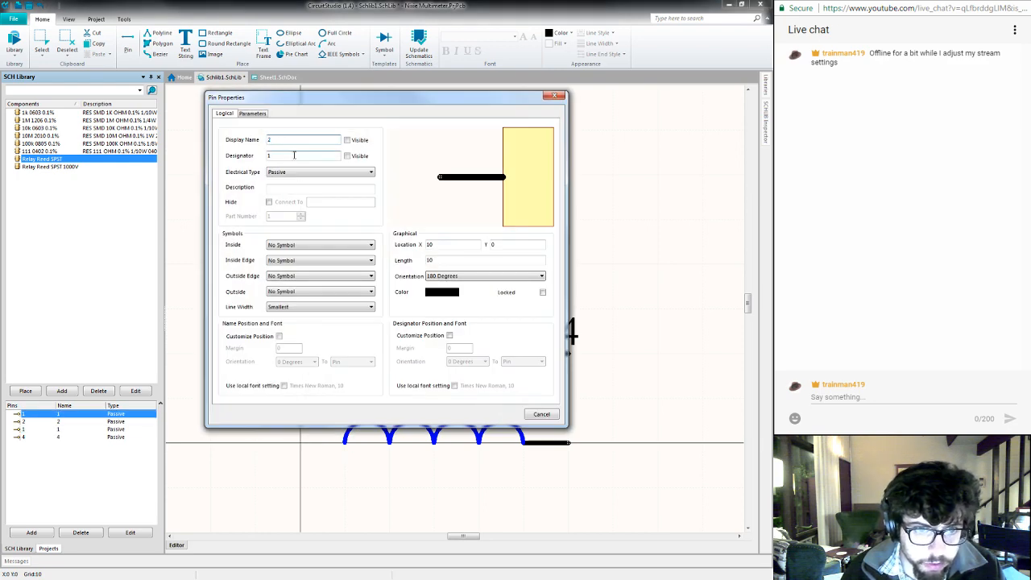
type("2")
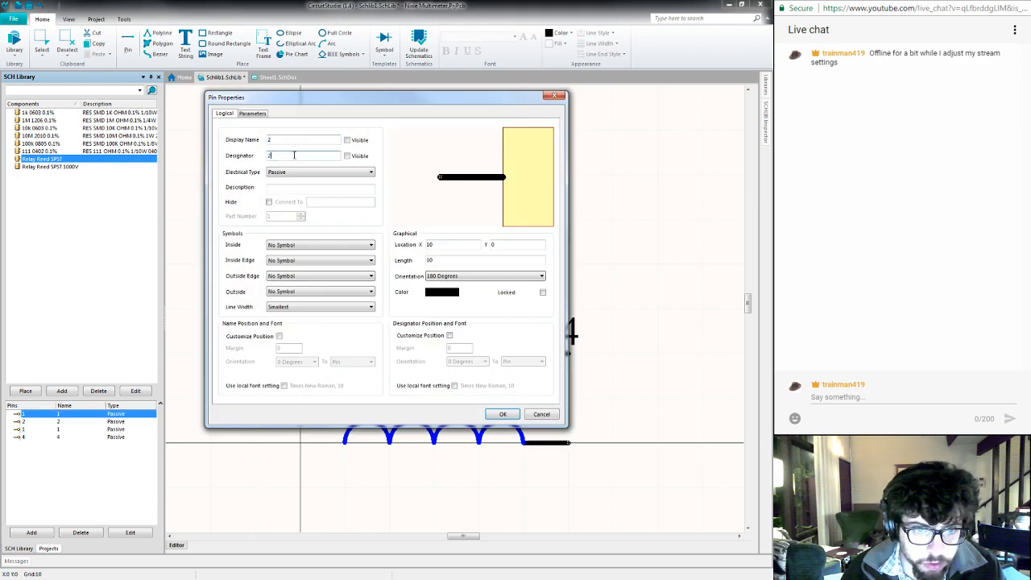
left_click(347, 140)
left_click(348, 140)
left_click(347, 155)
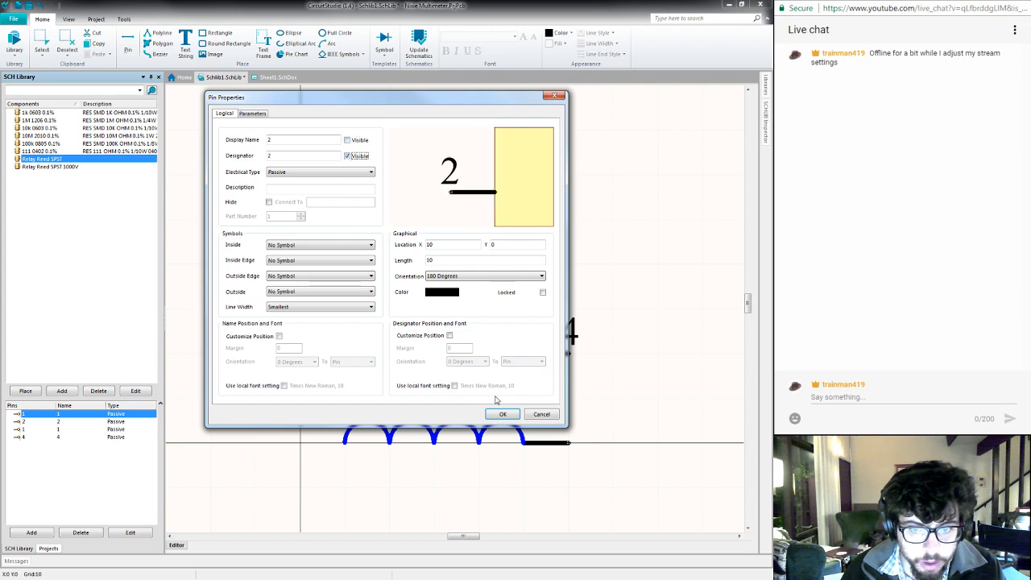
left_click(502, 414)
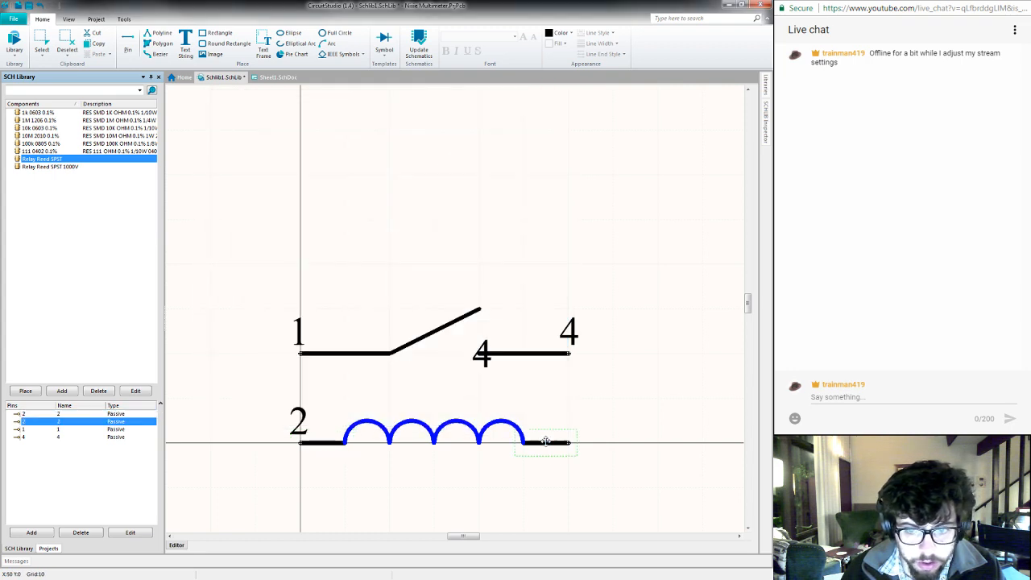
- Set the display name and designator of the coil pin at X60 Y0 to 3, making only the designator visible
key("Tab")
type("3")
key("Tab")
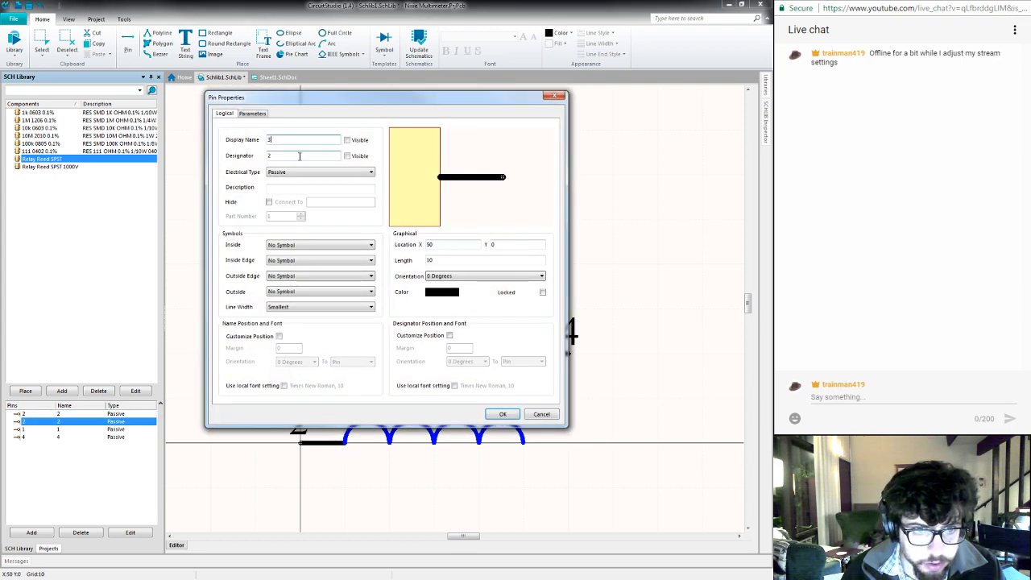
type("3")
left_click(347, 155)
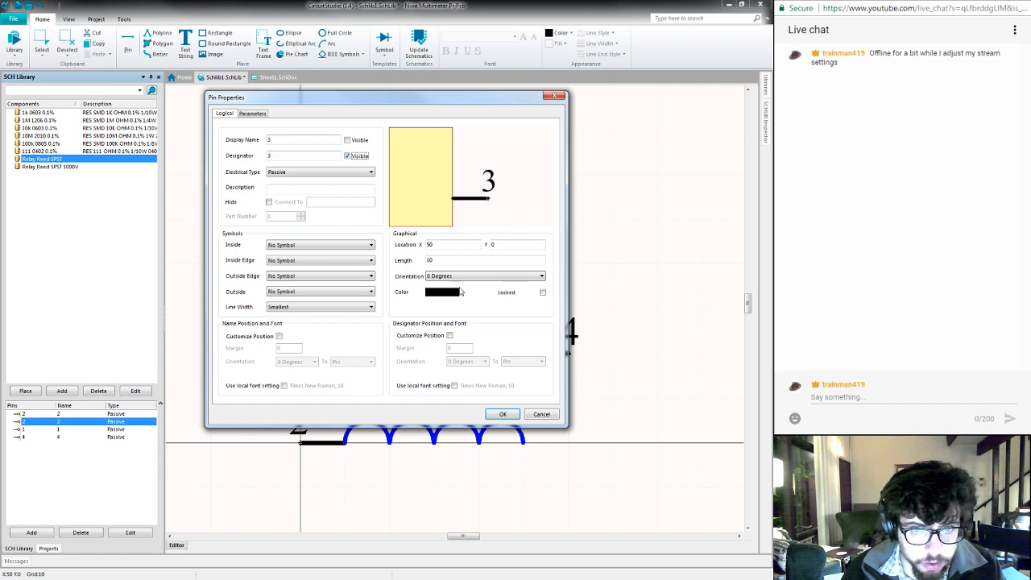
left_click(503, 413)
- Hide the display name of pin 4 on the fixed contact and save the schematic library
double_click(539, 354)
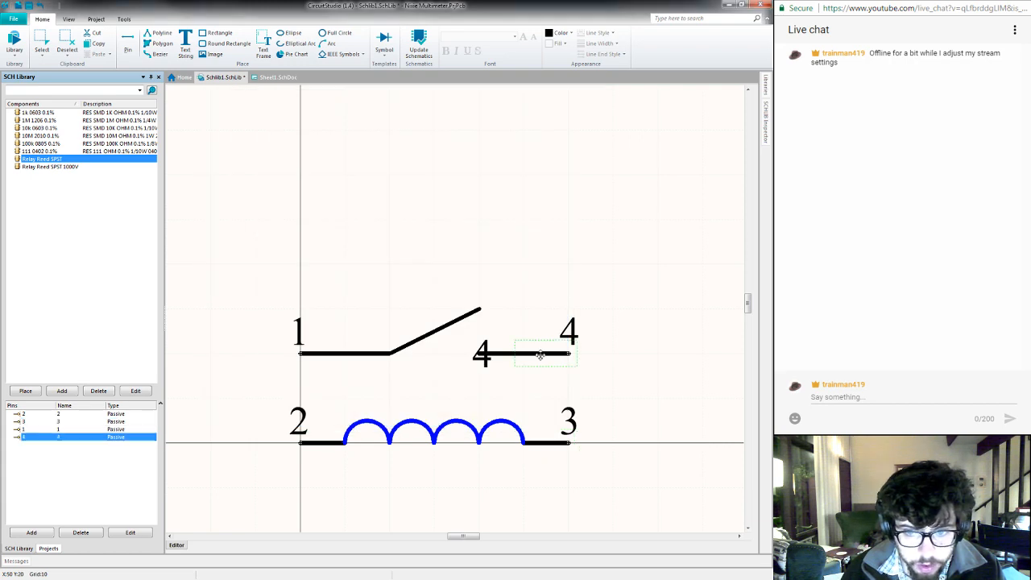
left_click(347, 139)
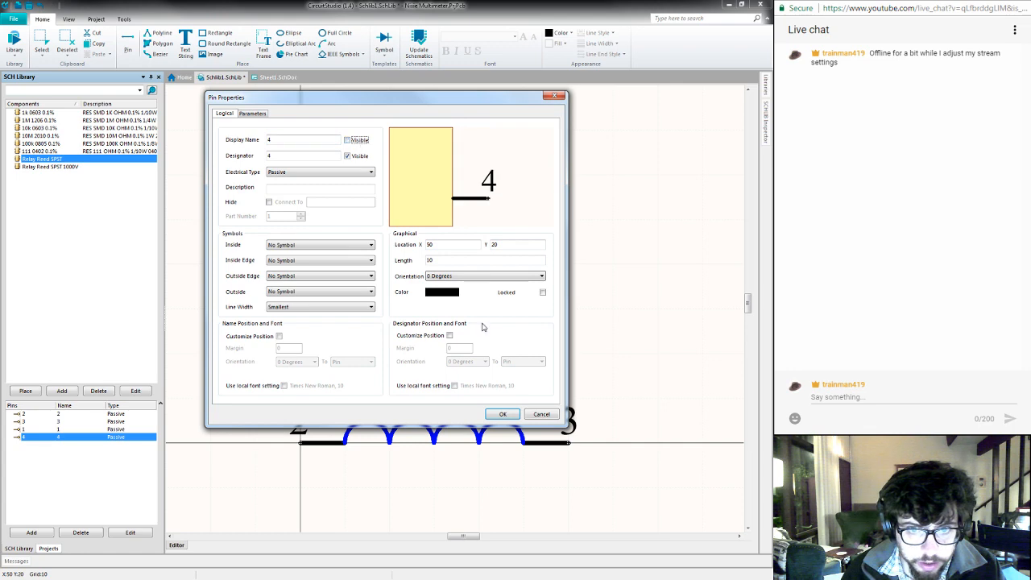
left_click(499, 413)
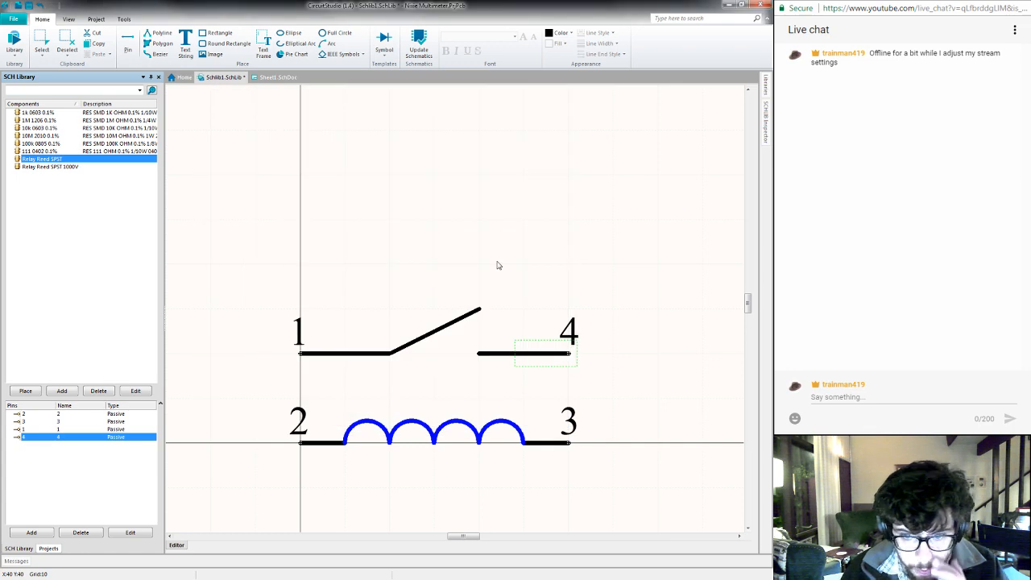
left_click(496, 262)
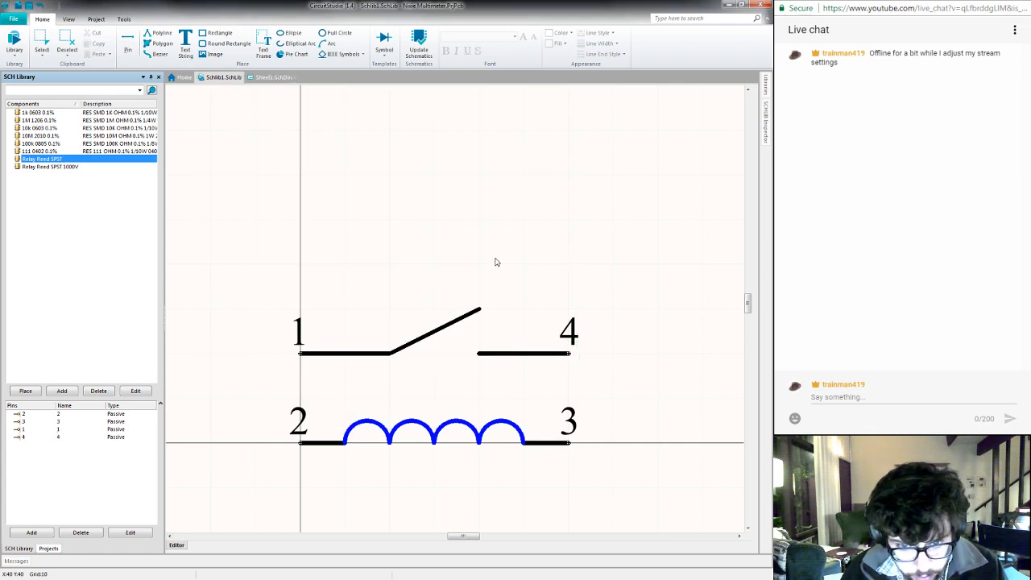
- Open the supplier links of the Relay Reed SPST component and start adding a new link
right_click(206, 174)
left_click(240, 262)
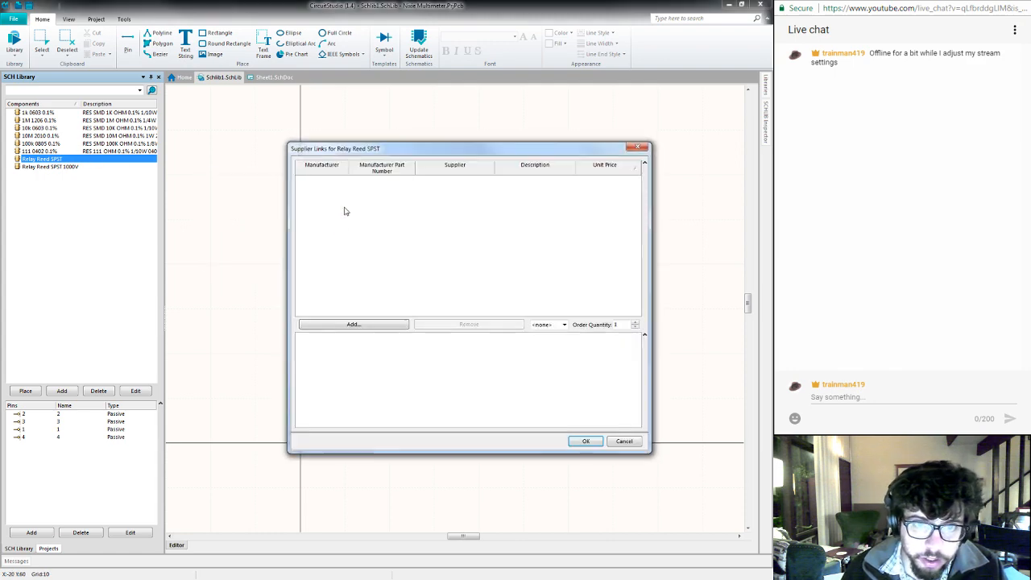
left_click(375, 326)
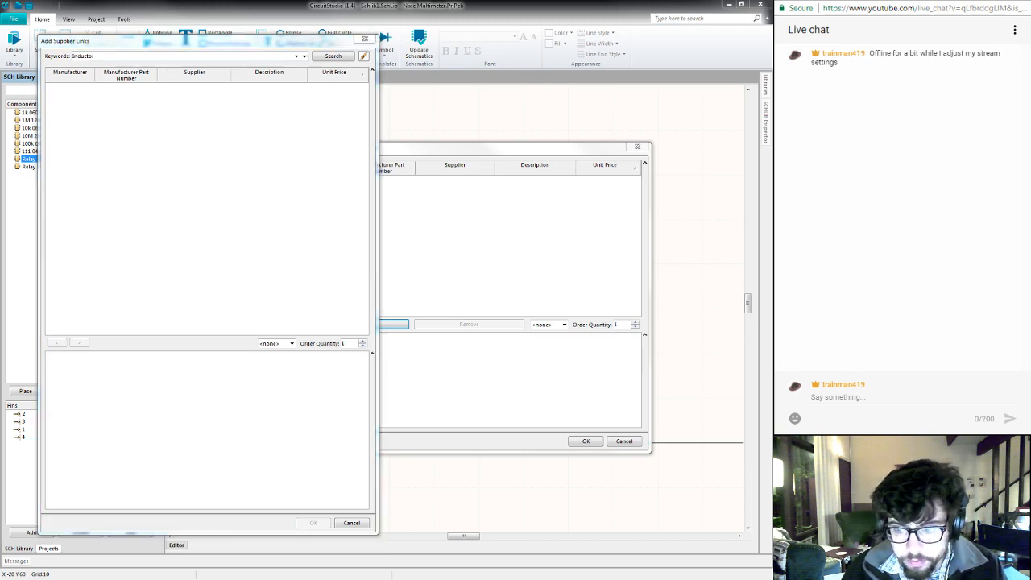
- Switch to the browser, close the two Littelfuse relay pages, and copy the Digi-Key part number from the 9007-05-00 product page
key("alt+Tab")
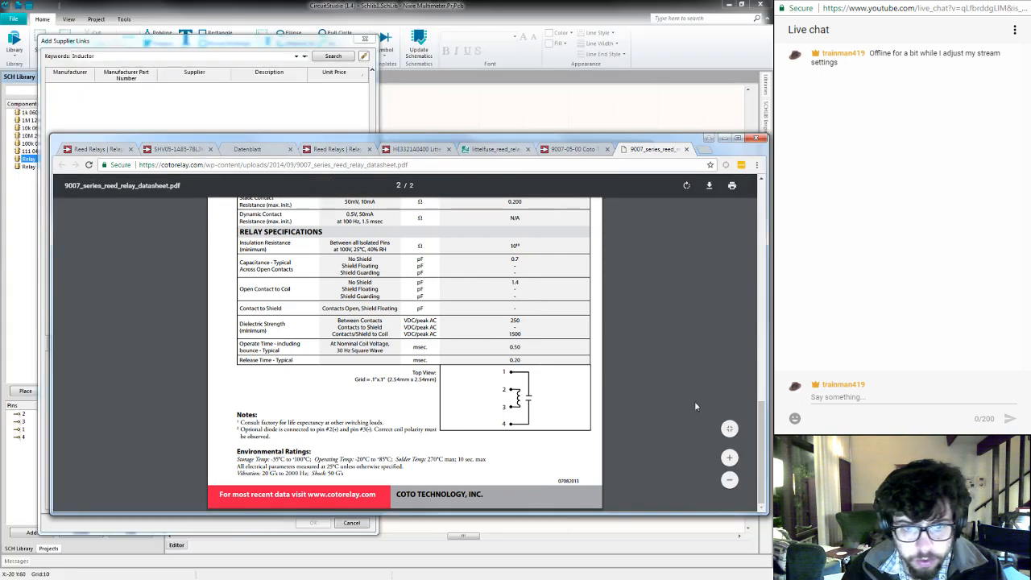
scroll(407, 290, "up", 10)
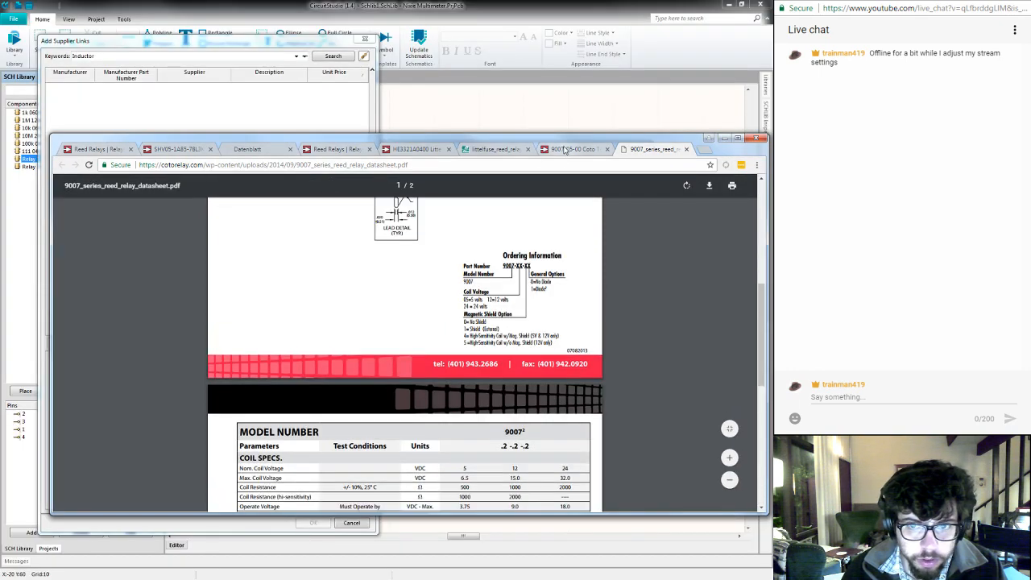
left_click(449, 149)
left_click(449, 149)
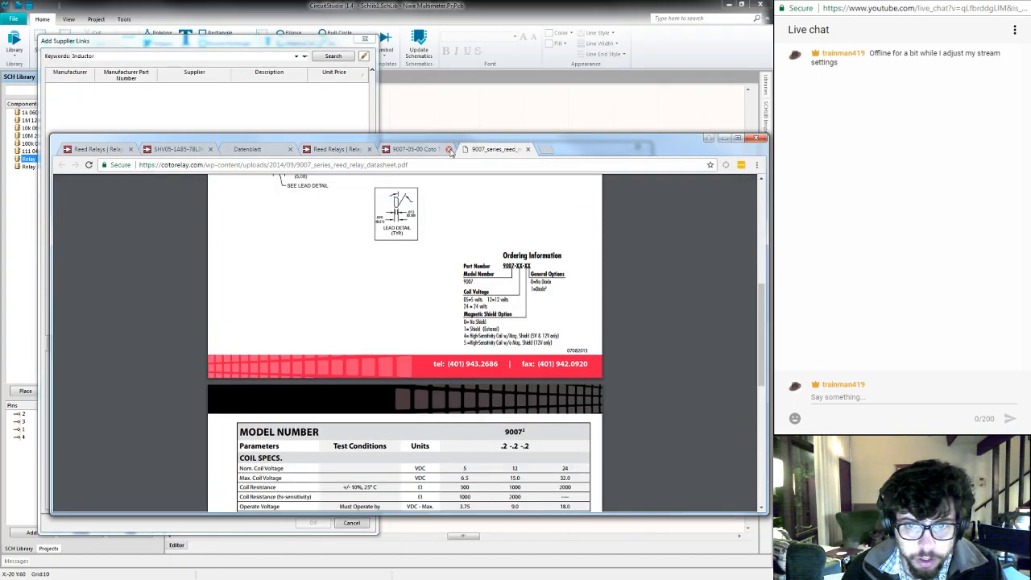
left_click(430, 151)
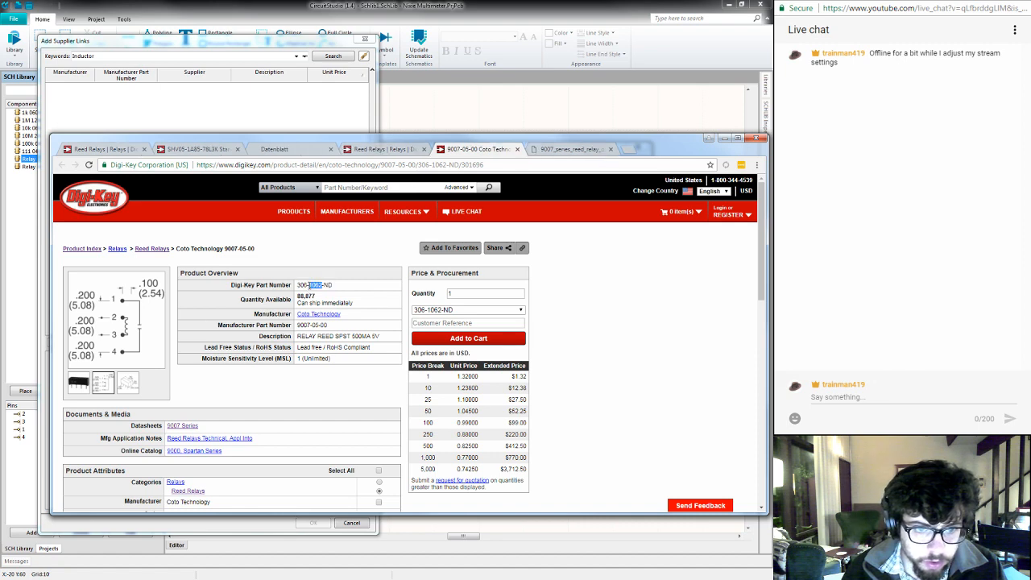
- Search the suppliers for 306-1062-ND and link the Coto Technology 9007-05-00 from Digi-Key to the component
double_click(184, 56)
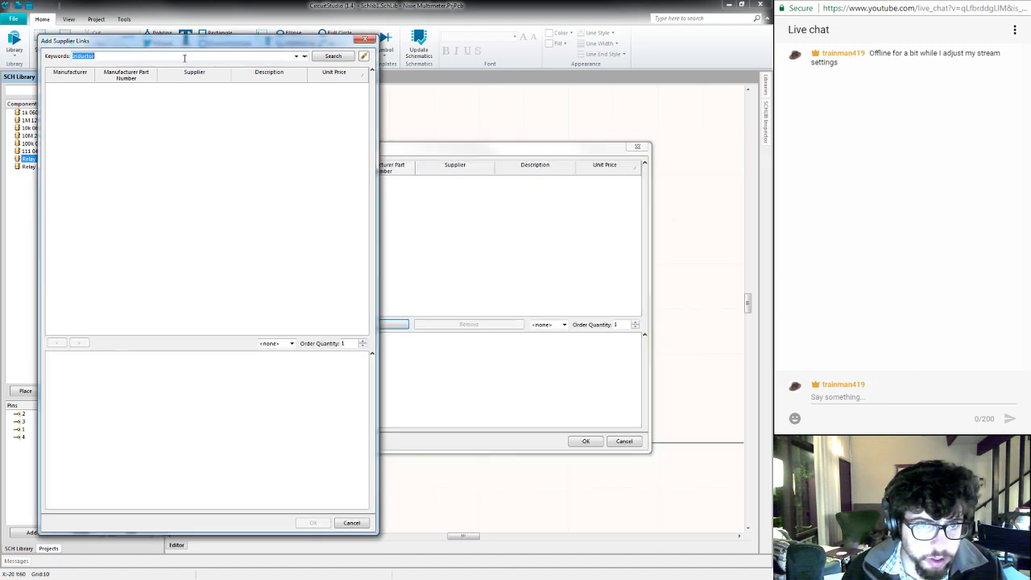
type("306-1062-ND")
left_click(317, 59)
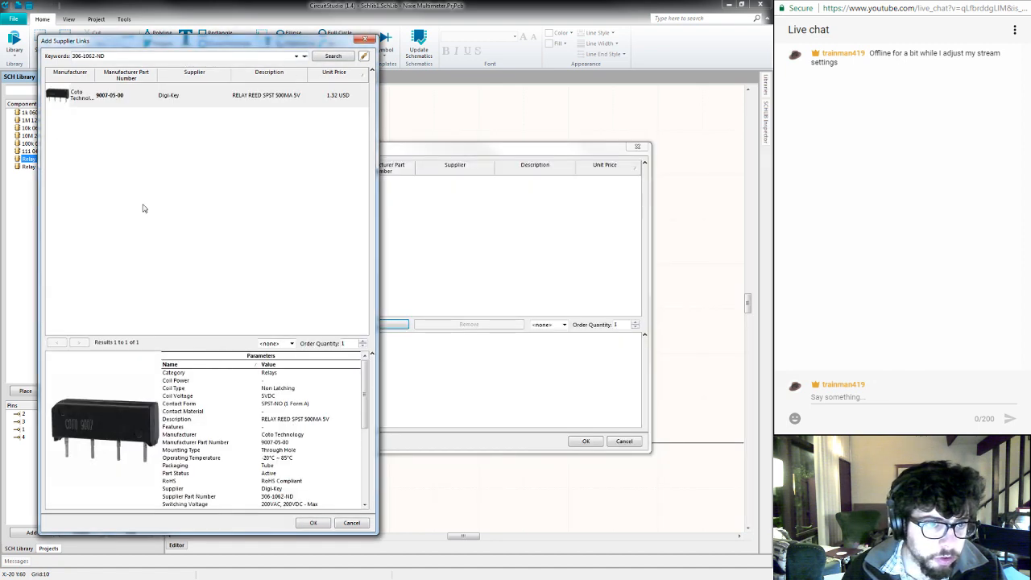
left_click(206, 103)
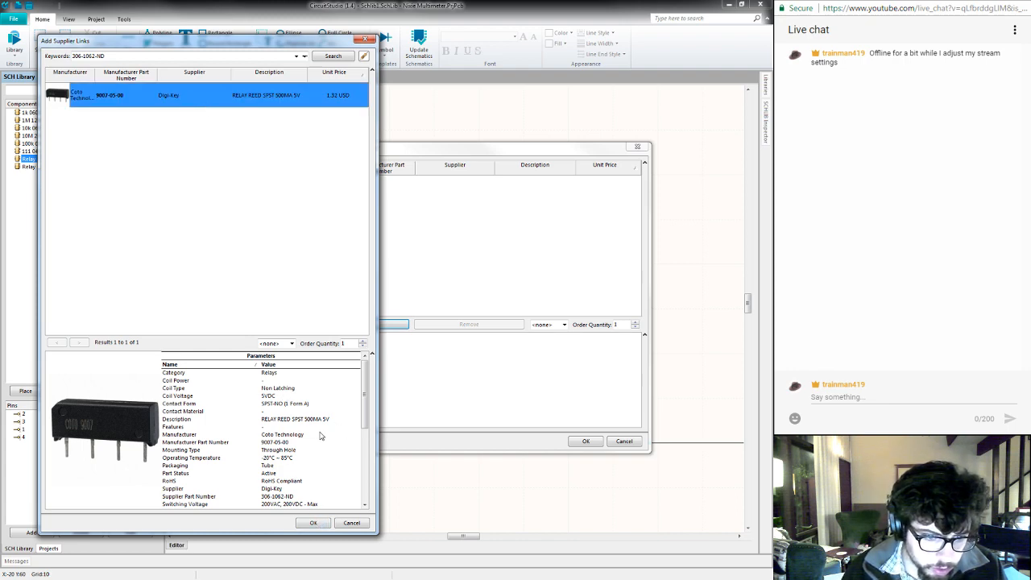
left_click_drag(368, 381, 365, 446)
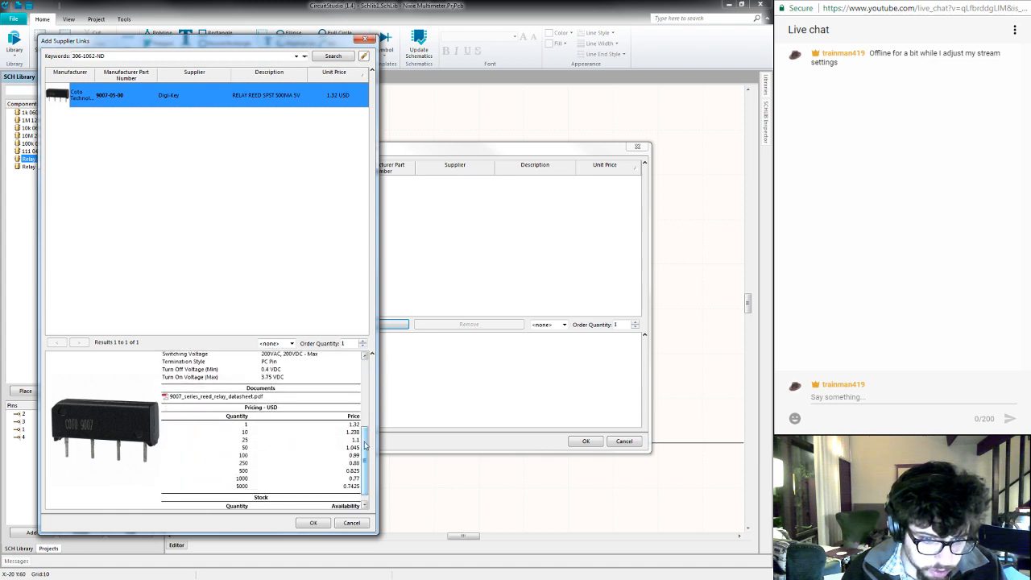
left_click(314, 522)
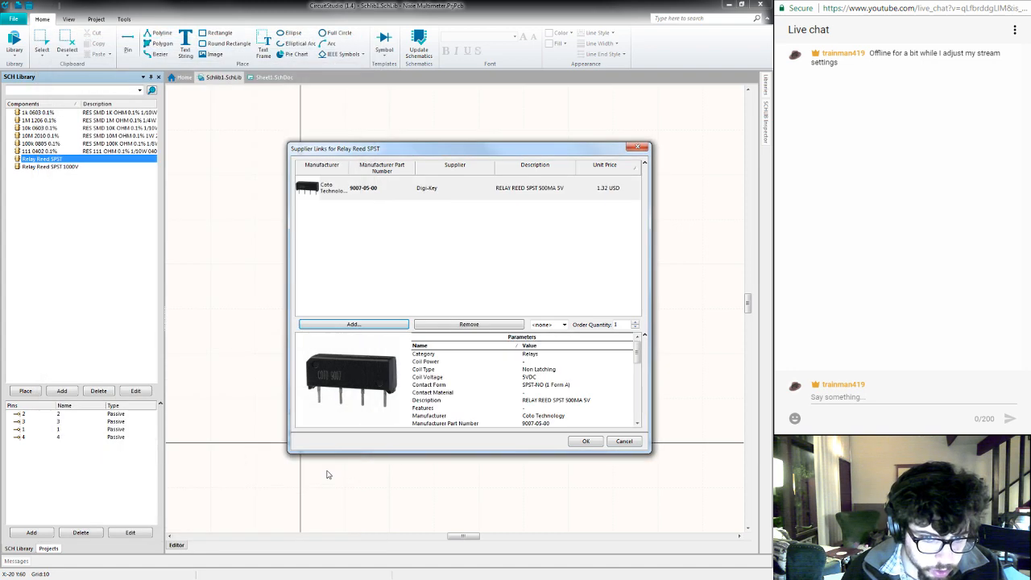
left_click(585, 441)
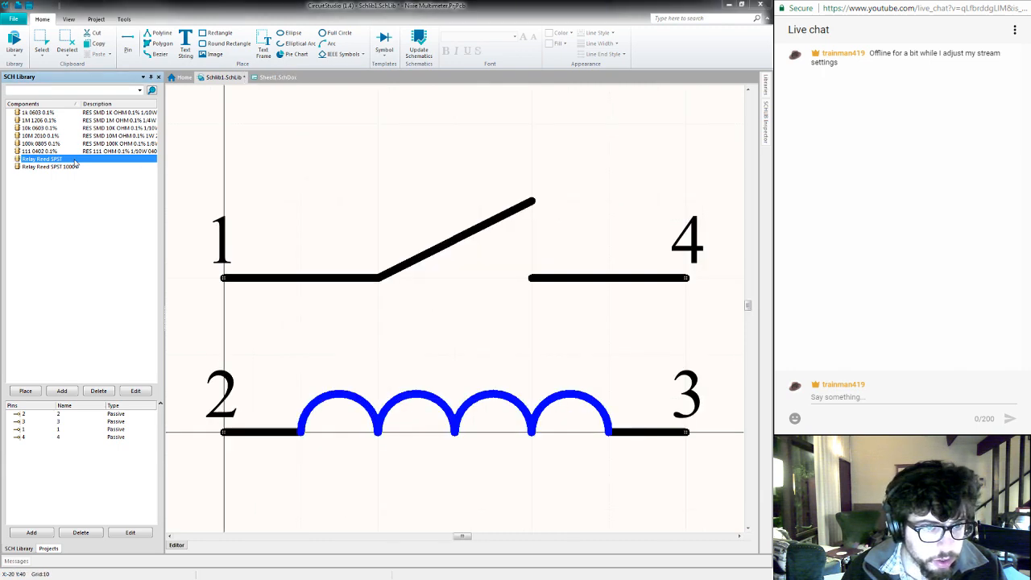
- Set the Relay Reed SPST component's description to RELAY REED SPST 500MA 5V, copied from the Digi-Key product page
double_click(74, 160)
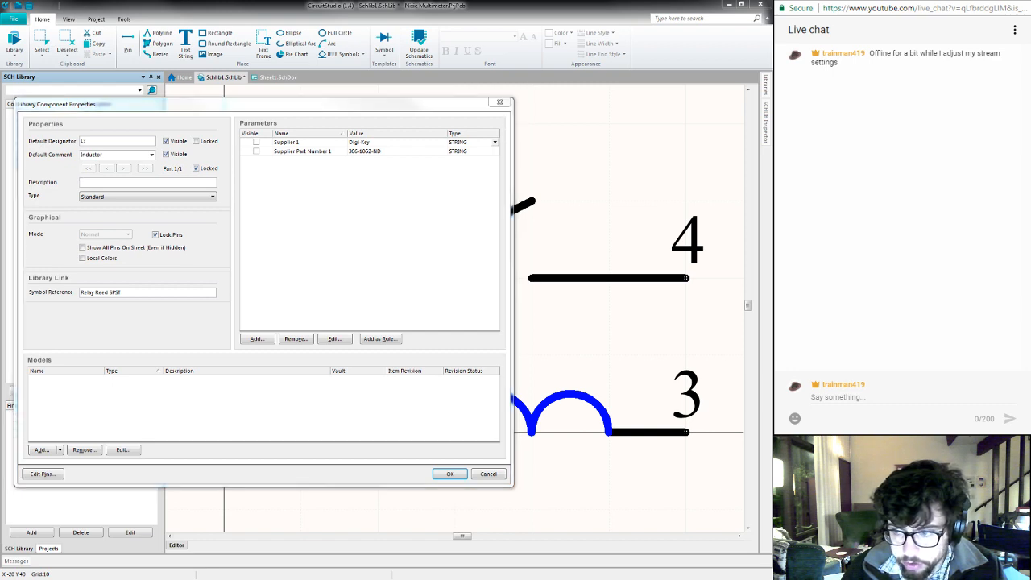
key("alt+Tab")
triple_click(331, 335)
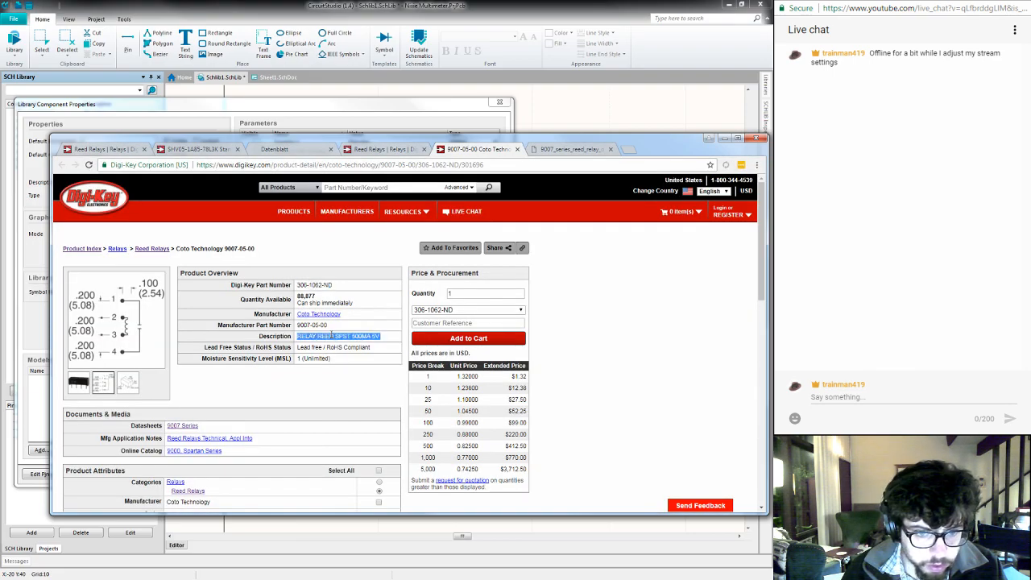
key("ctrl+c")
key("alt+Tab")
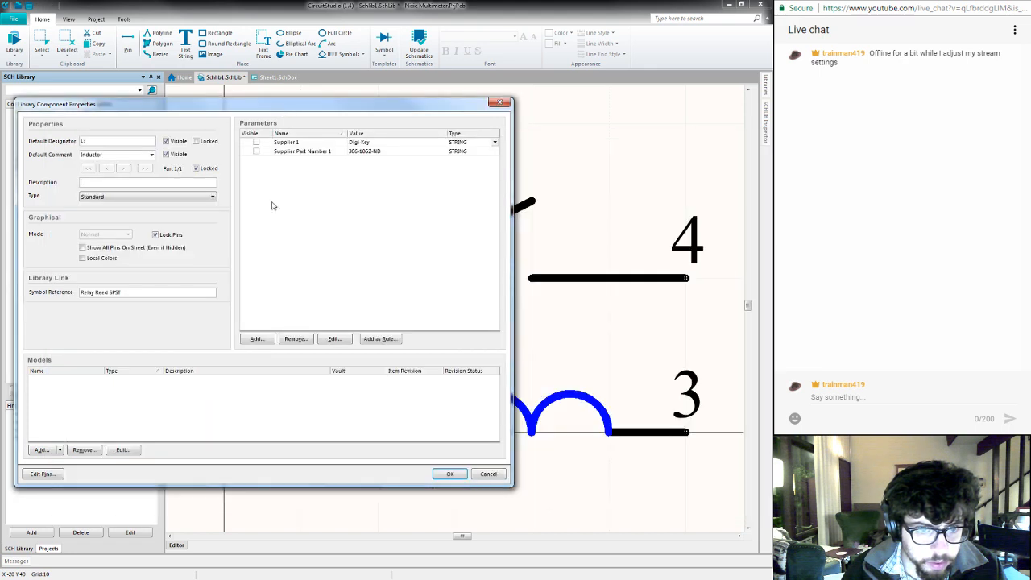
key("ctrl+v")
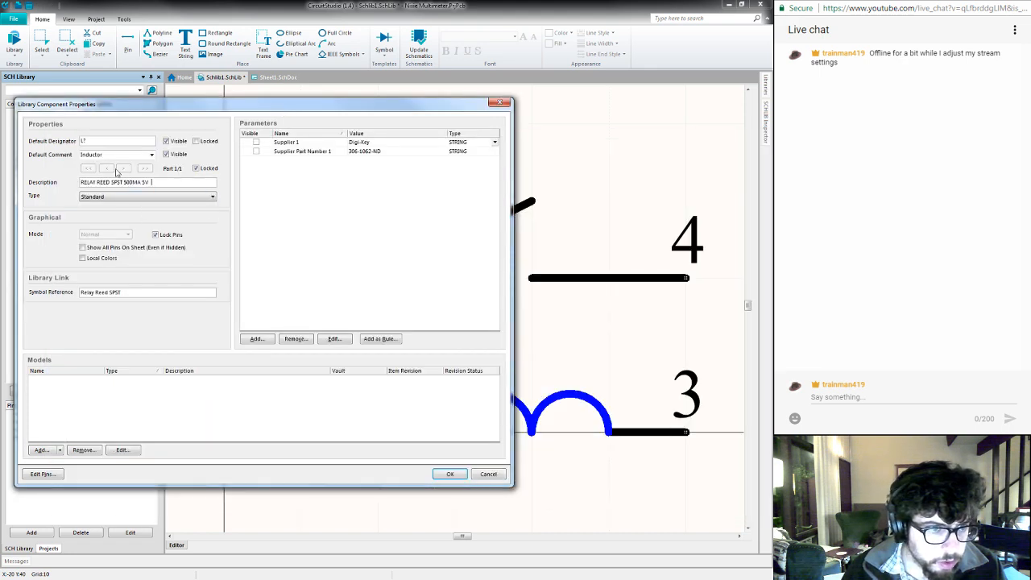
- Set the component's default comment to Relay Reed SPST
double_click(119, 155)
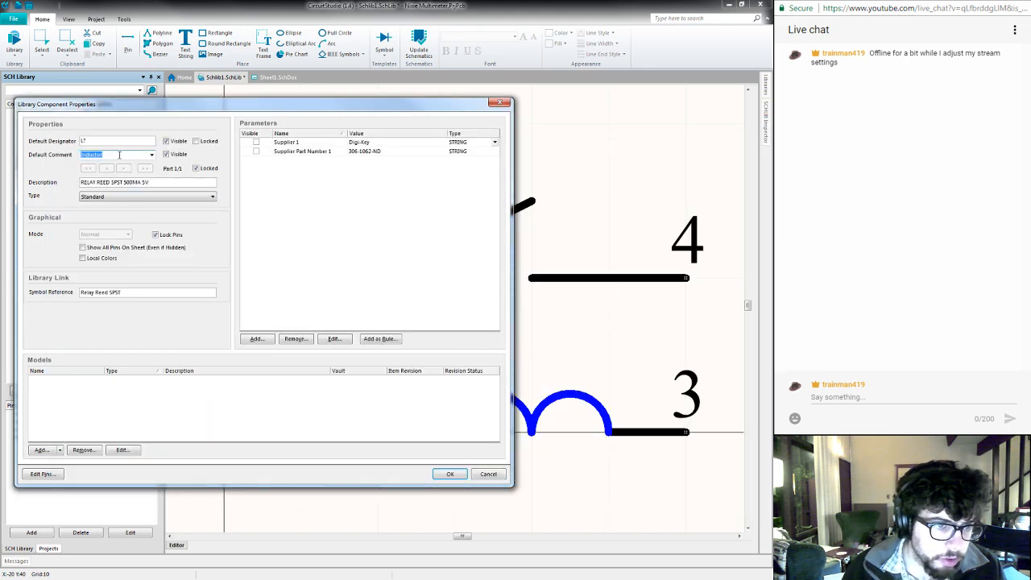
type("Relay")
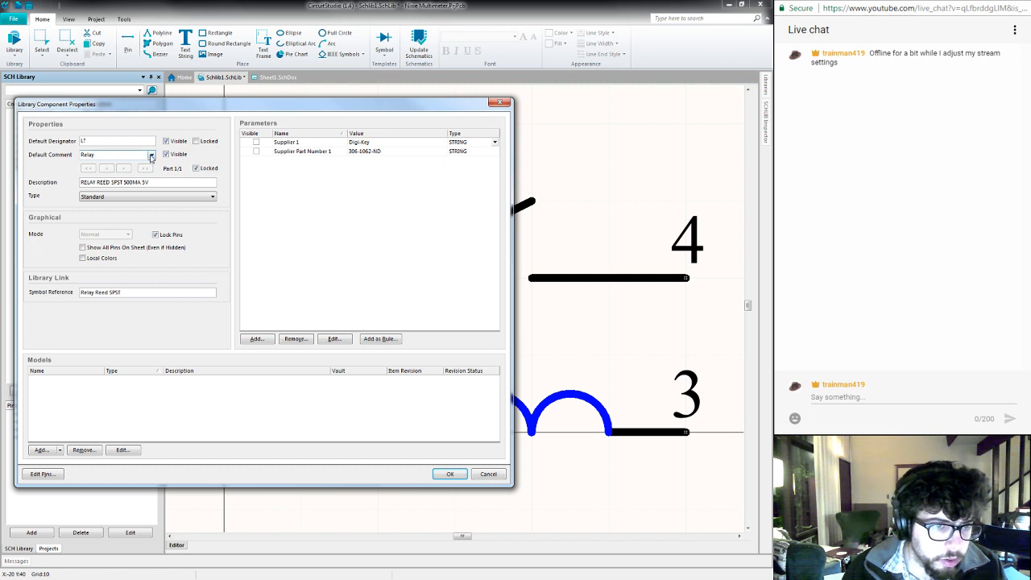
left_click(151, 156)
left_click(151, 156)
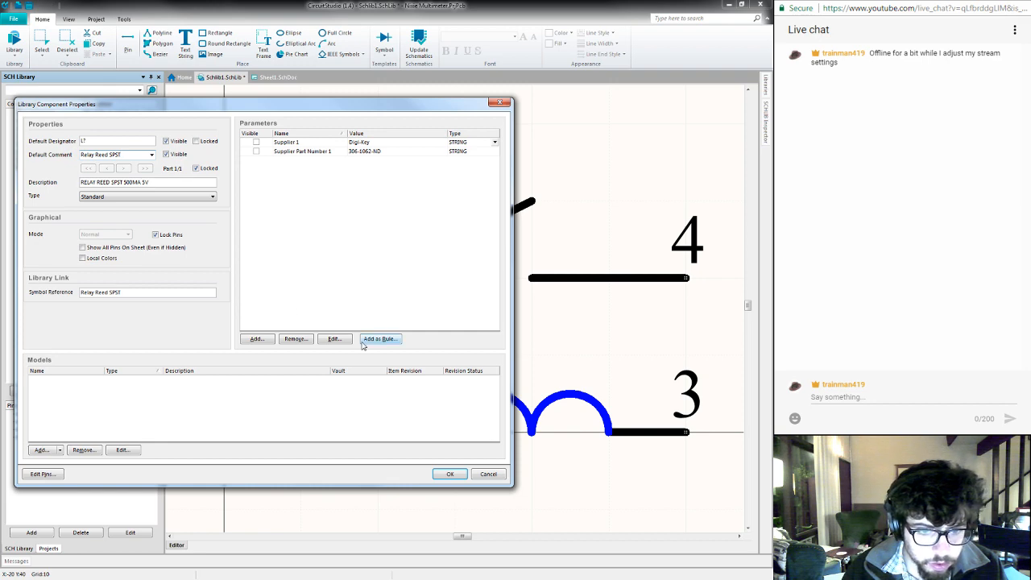
- Accept the Relay Reed SPST properties and select the Relay Reed SPST 1000V component, leaving its properties dialog without edits
left_click(440, 474)
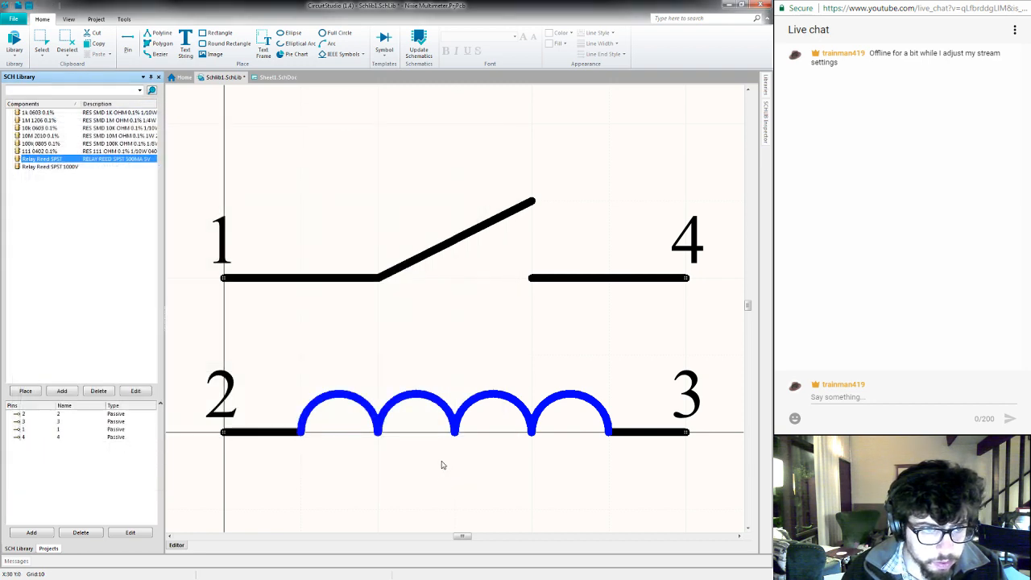
double_click(84, 166)
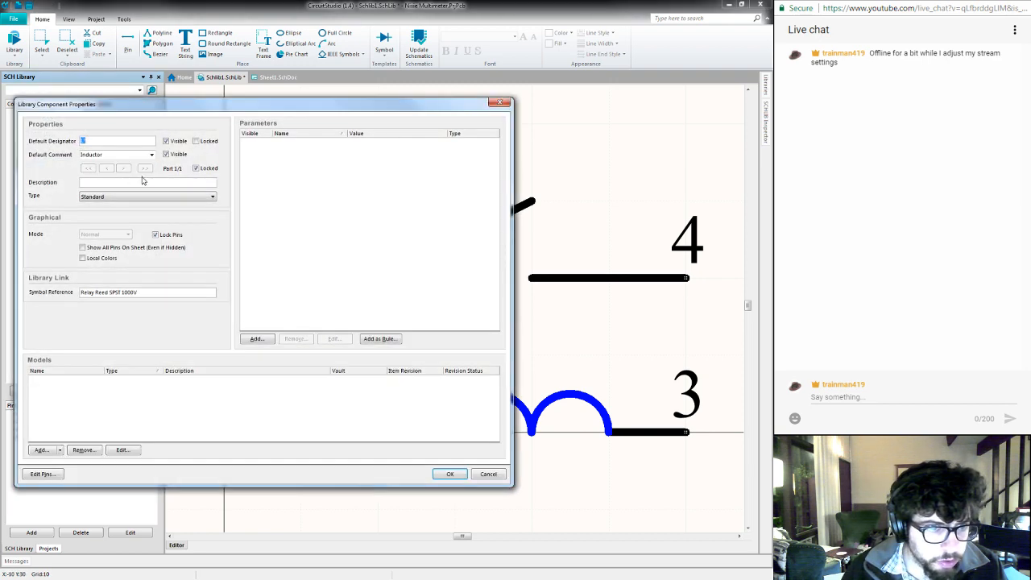
left_click(487, 474)
double_click(100, 167)
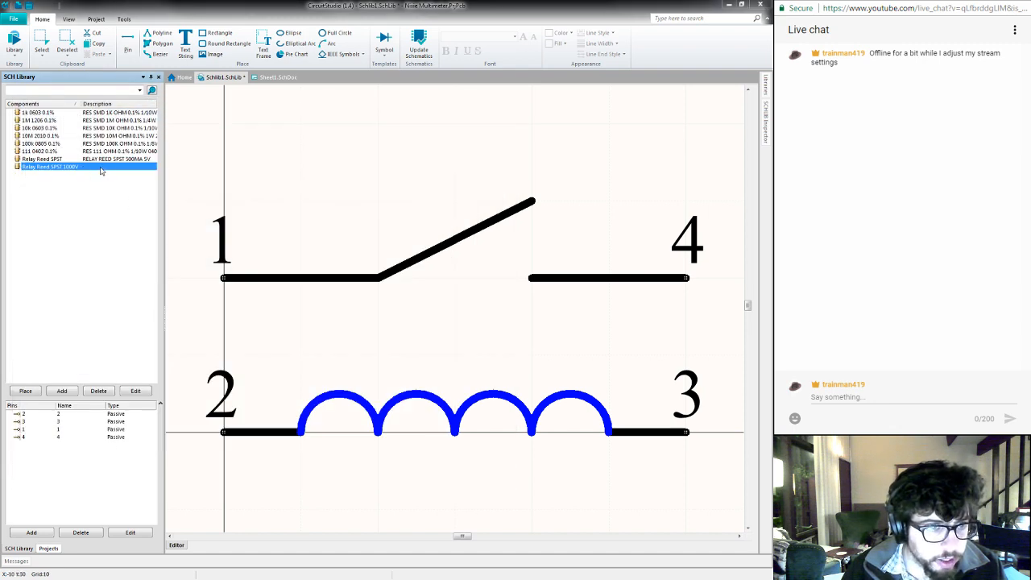
left_click(489, 474)
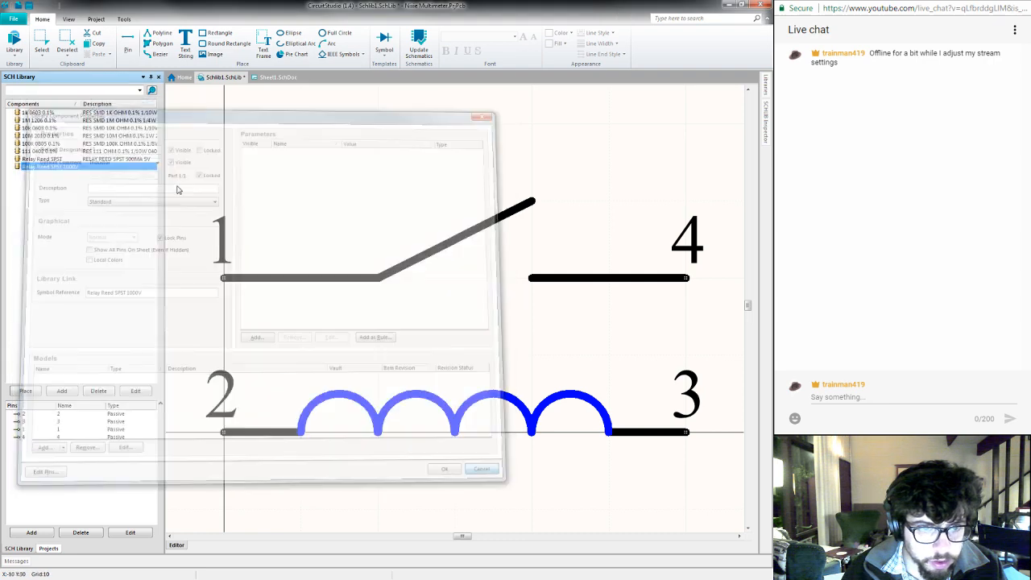
left_click(90, 160)
left_click(91, 167)
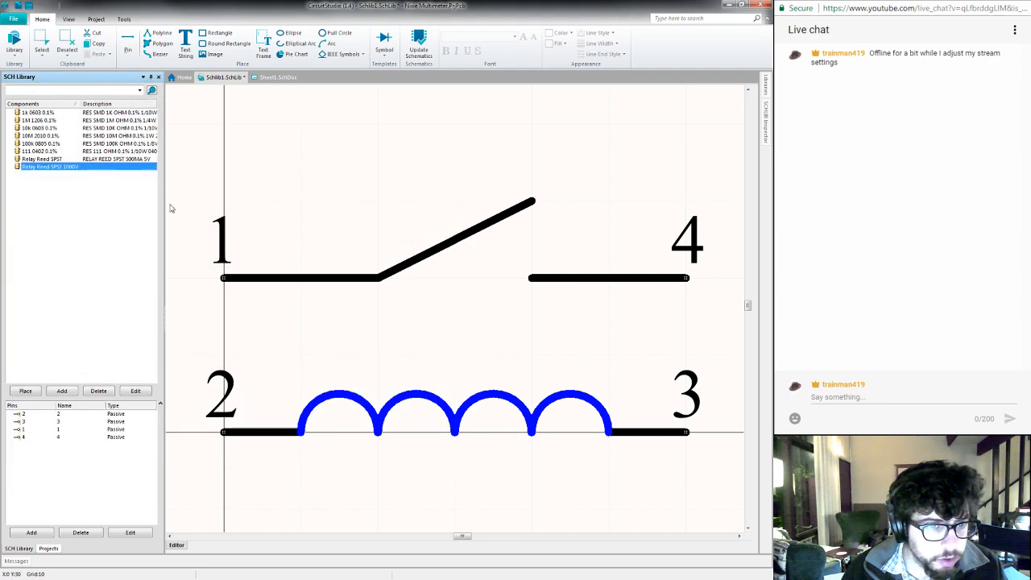
- Open the supplier links for Relay Reed SPST 1000V and copy part number 374-1406-5-ND from the SHV05-1A85-78L3K Digi-Key page in the browser
right_click(332, 165)
left_click(360, 260)
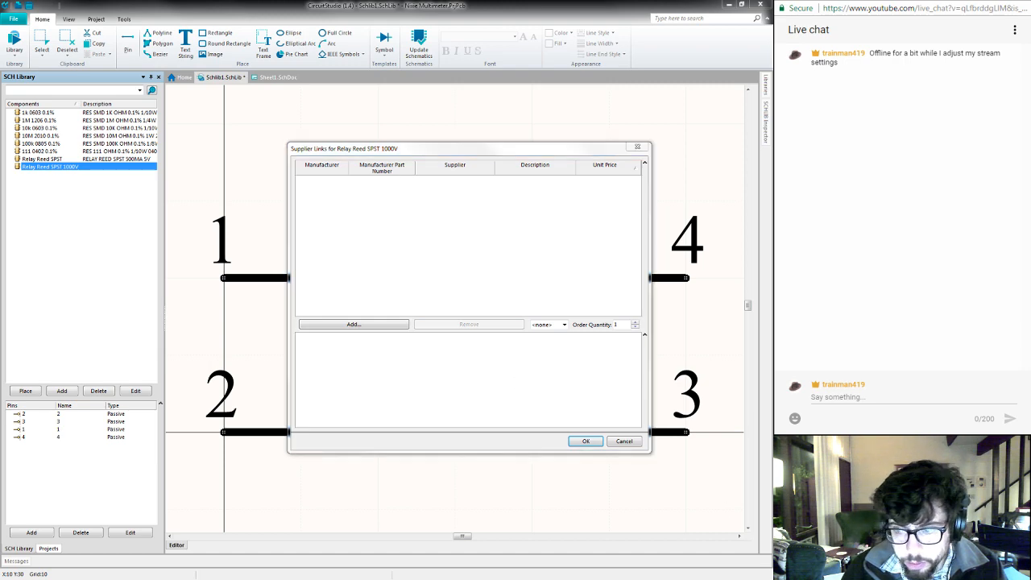
key("alt+Tab")
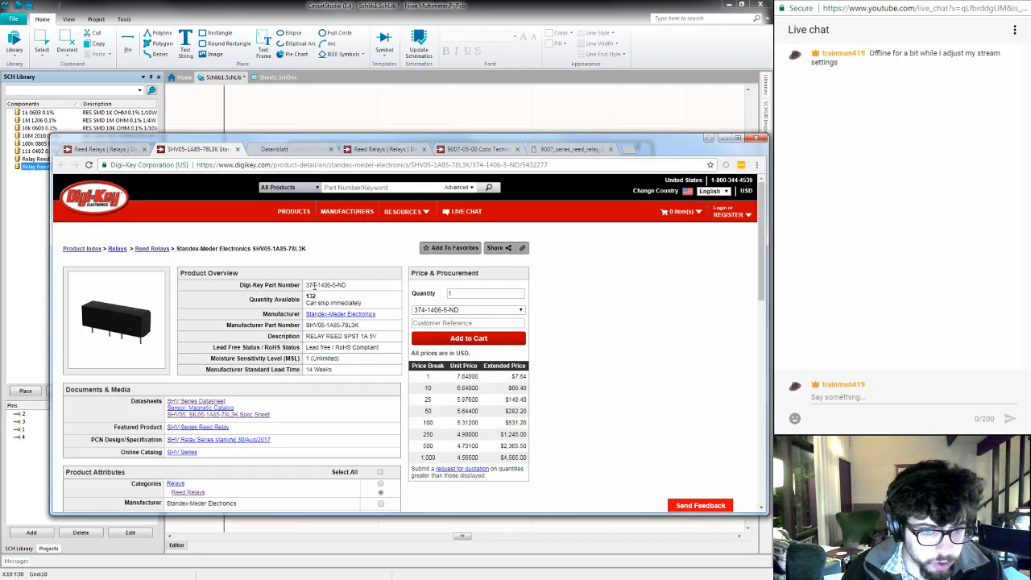
left_click_drag(305, 285, 348, 285)
key("ctrl+c")
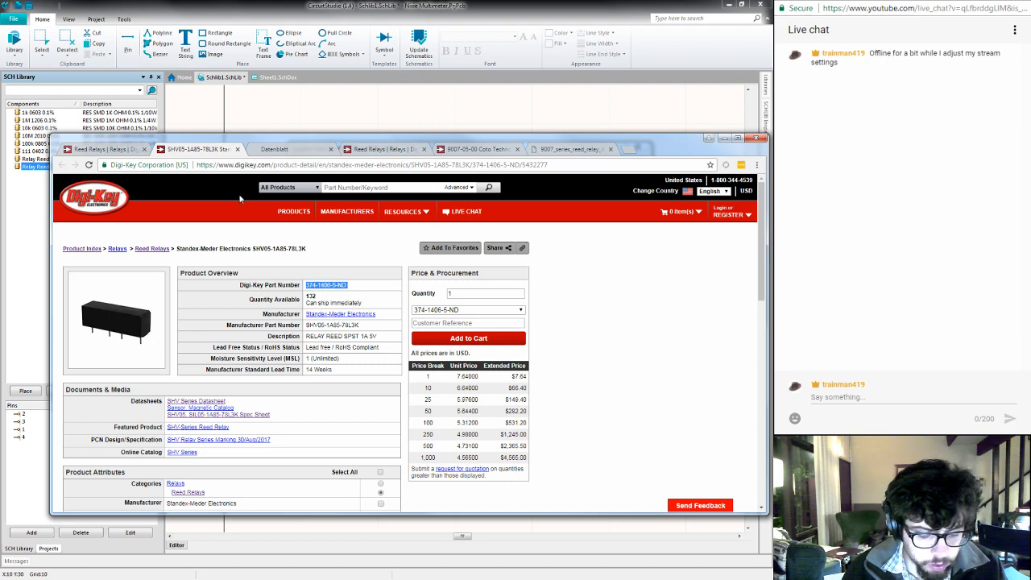
key("alt+Tab")
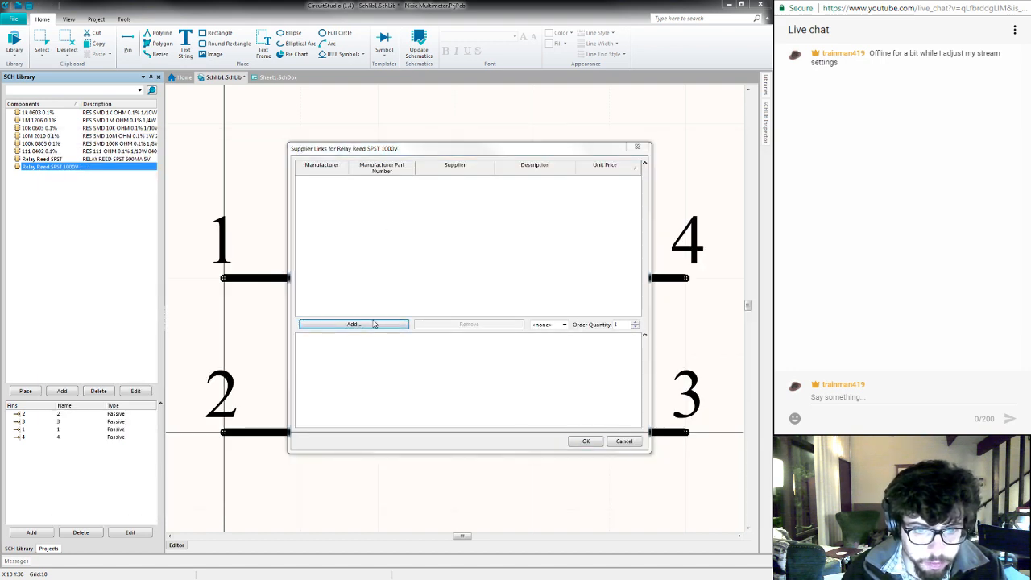
- Search the suppliers for 374-1406-5-ND, review its parameters, and link the Standex-Meder SHV05-1A85-78L3K from Digi-Key to the component
left_click(374, 324)
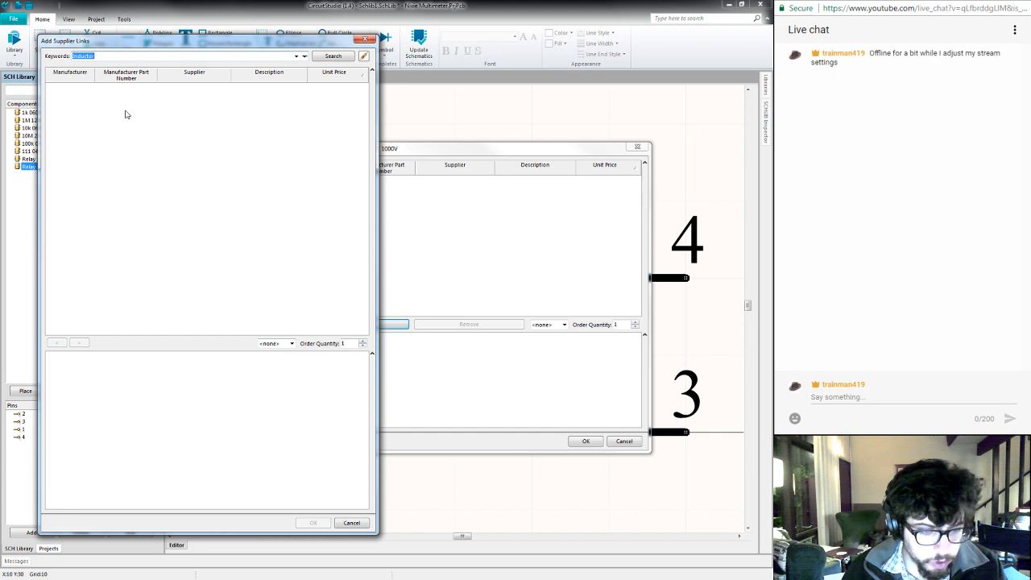
key("ctrl+v")
left_click(331, 58)
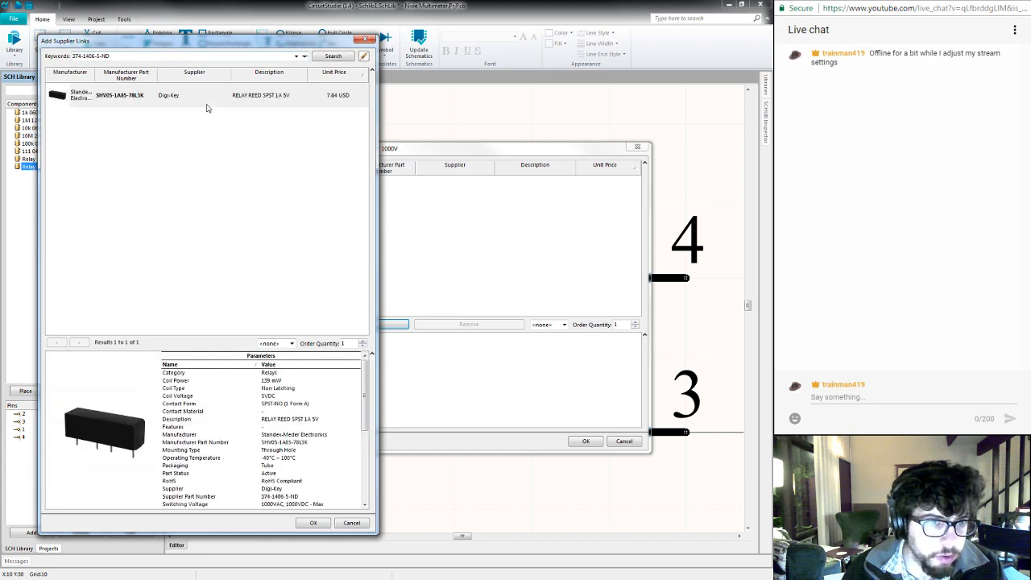
left_click(207, 101)
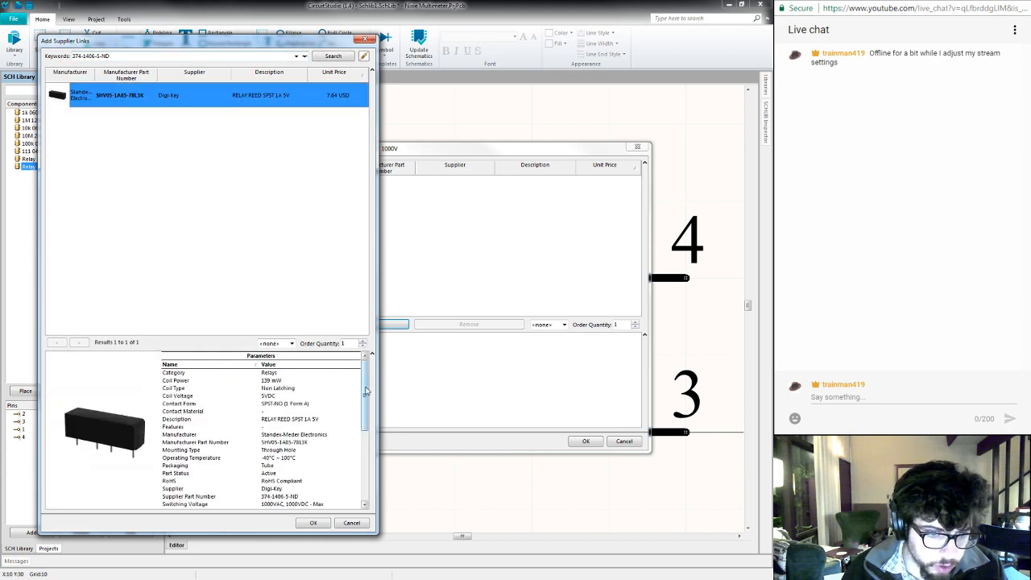
left_click_drag(365, 381, 366, 412)
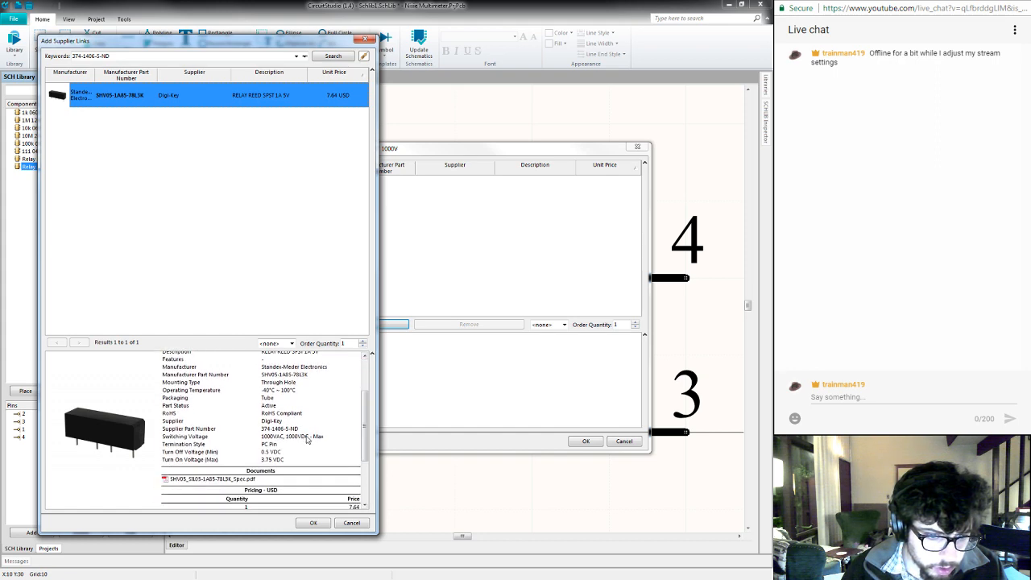
left_click(306, 440)
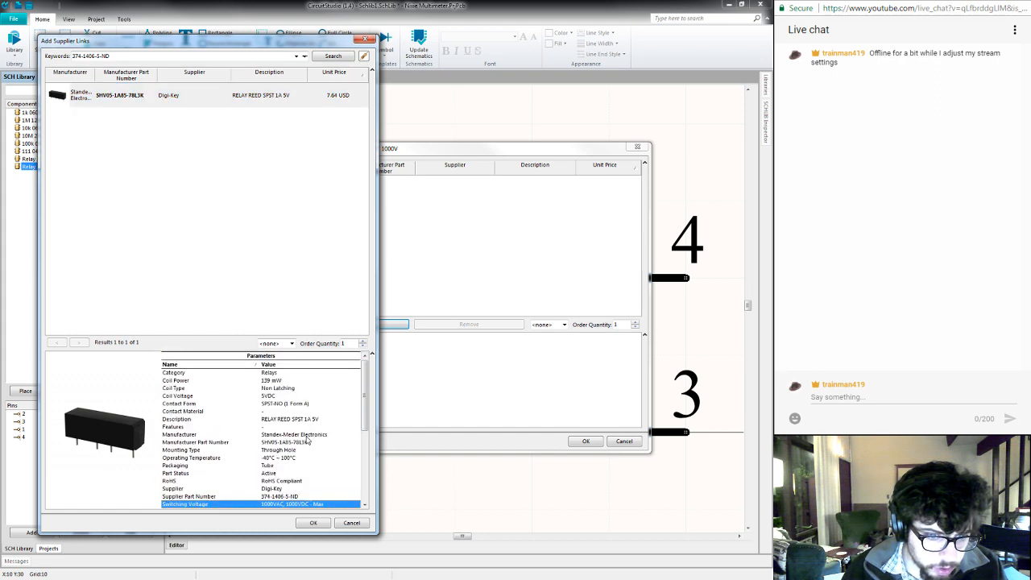
left_click_drag(364, 411, 358, 377)
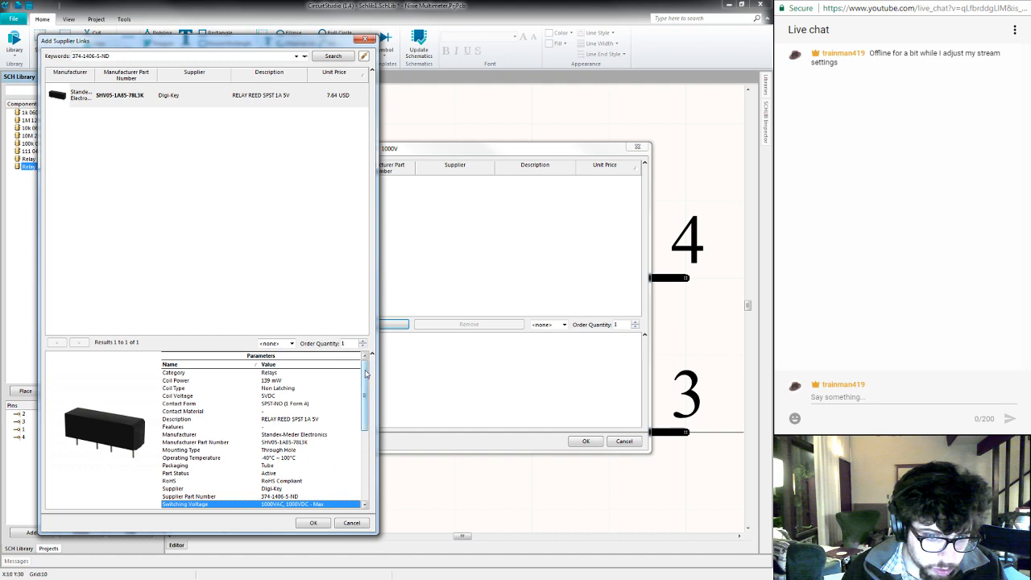
left_click_drag(365, 374, 346, 426)
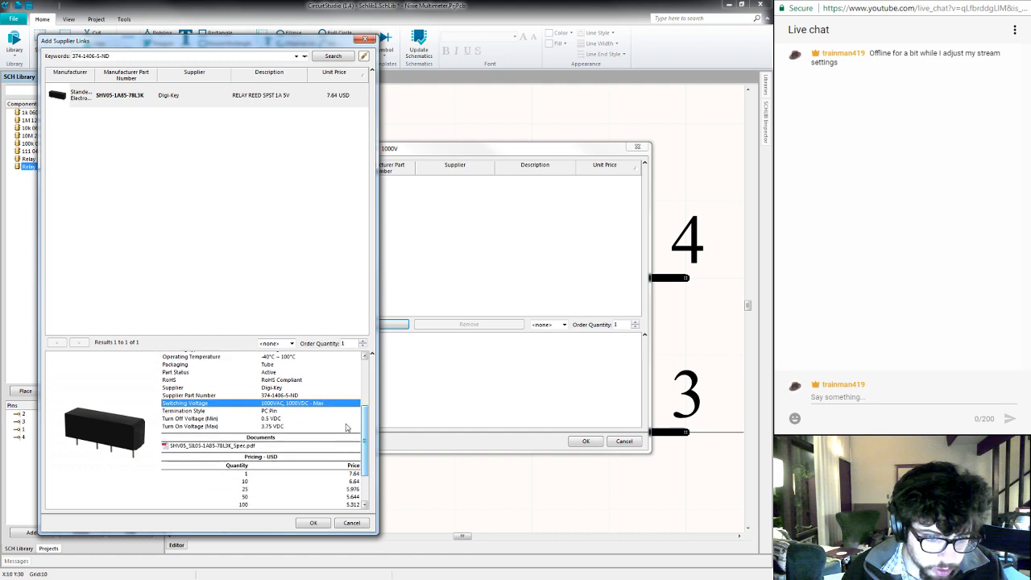
left_click(313, 524)
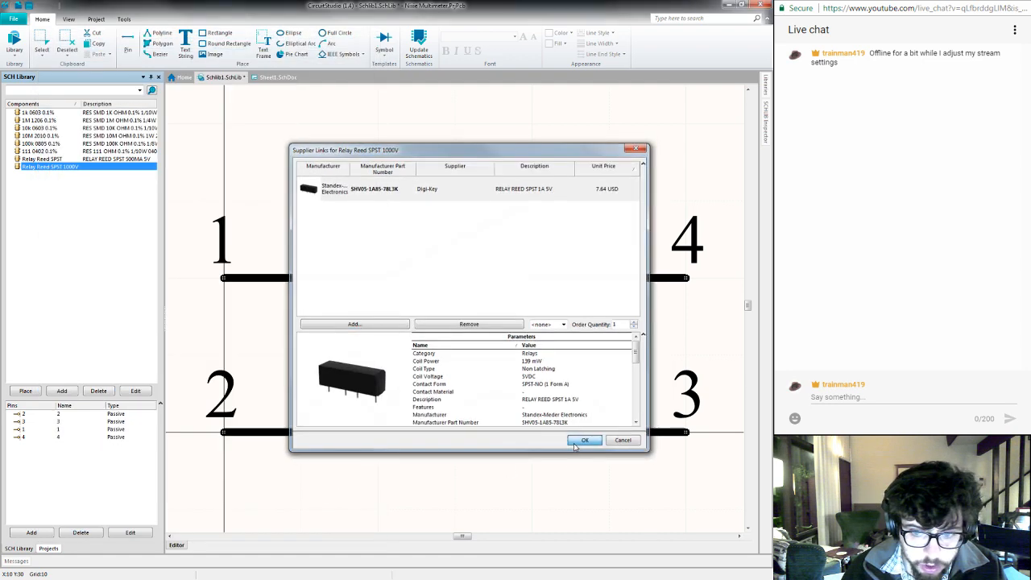
left_click(577, 445)
- Set the Relay Reed SPST 1000V component's description to RELAY REED SPST 1A 5V, copied from the Digi-Key product page
double_click(129, 167)
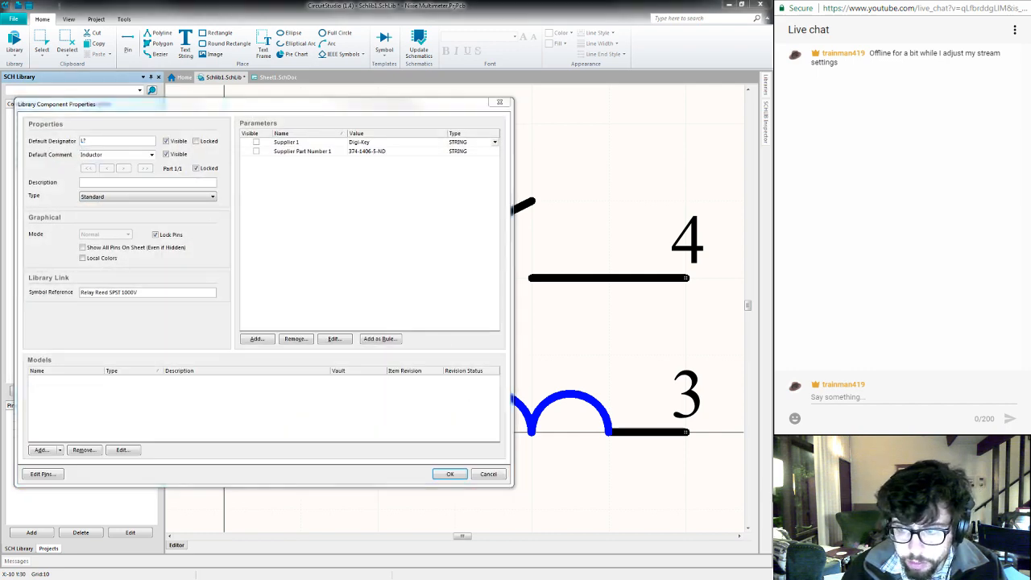
key("alt+Tab")
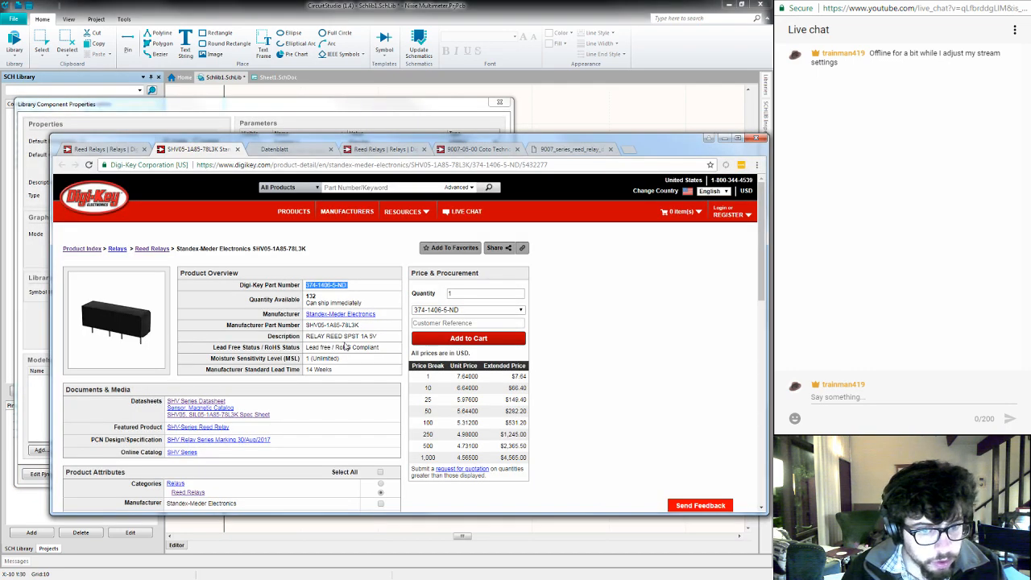
left_click_drag(379, 337, 304, 337)
key("ctrl+c")
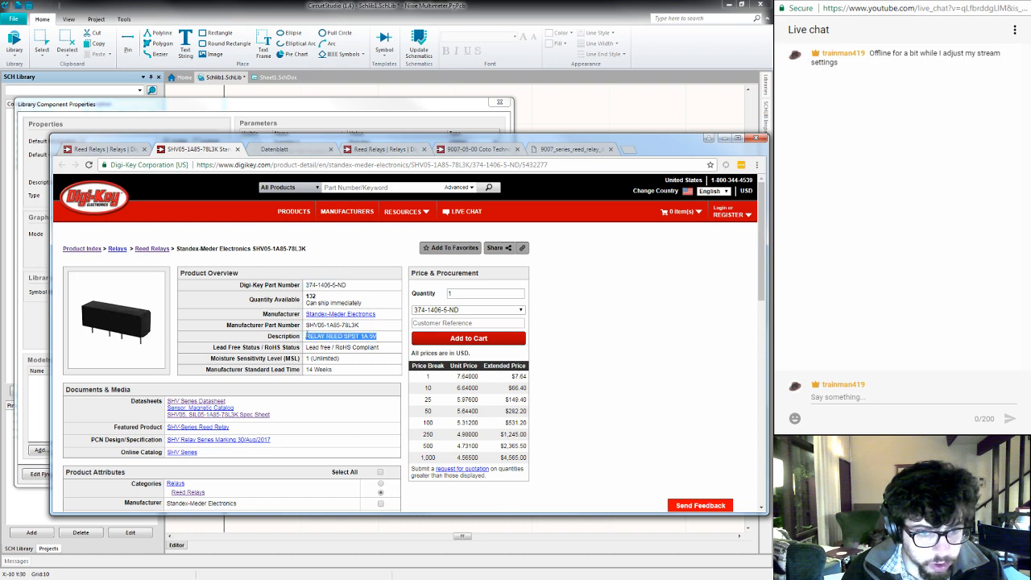
left_click(217, 122)
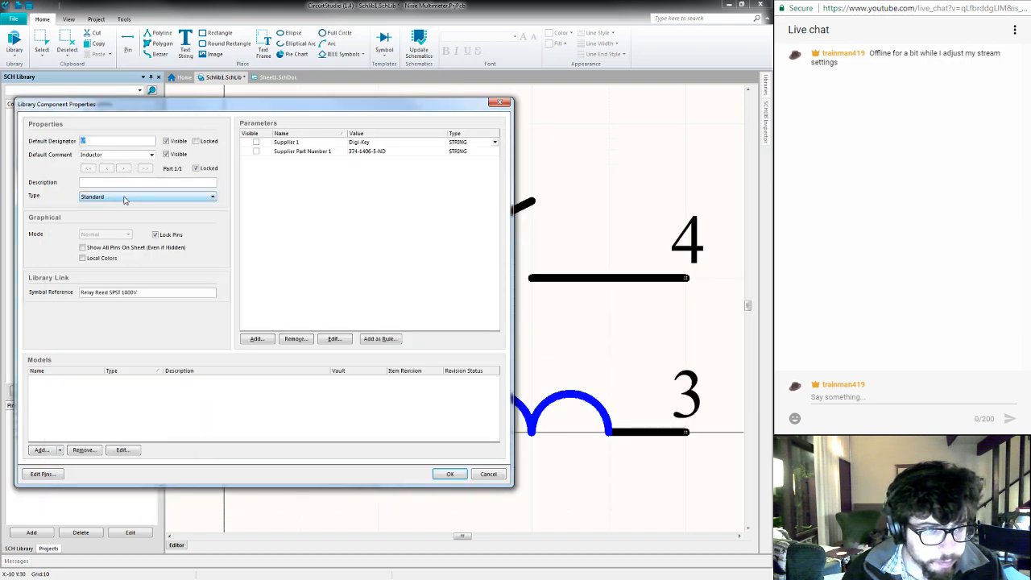
key("ctrl+v")
- Set the 1000V relay's default comment to Relay, make the comment not visible, and accept the properties
double_click(92, 155)
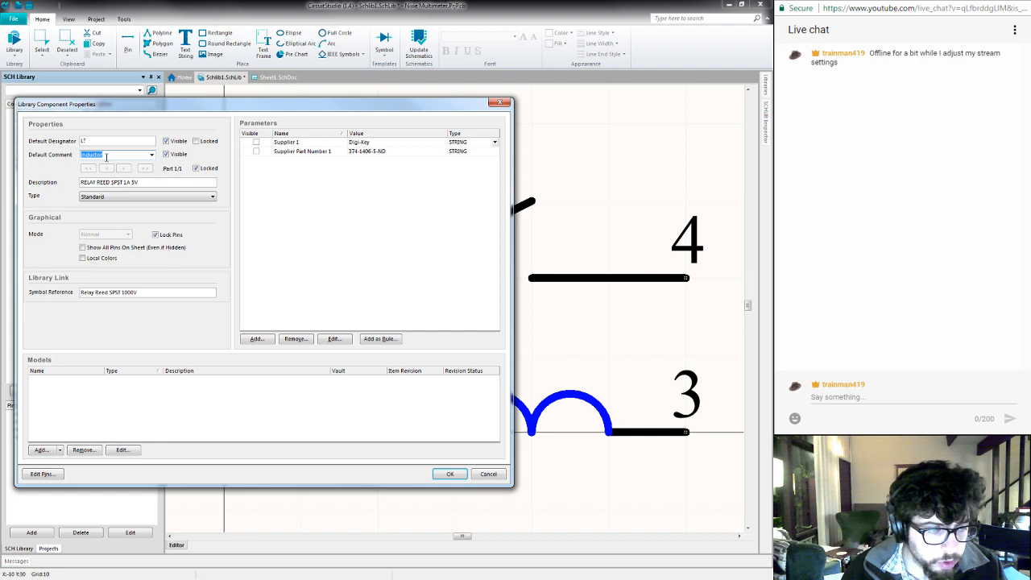
type("Relay")
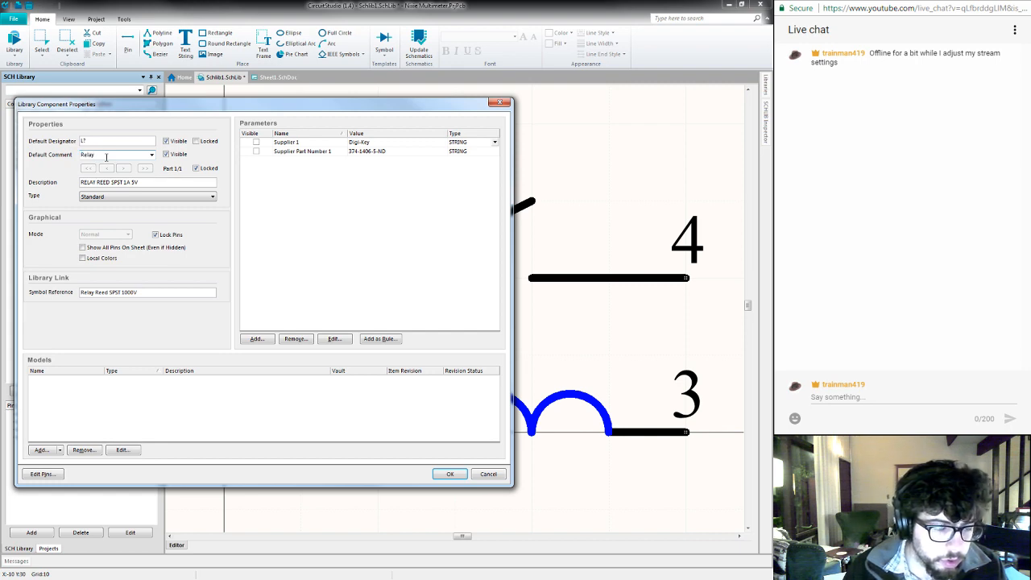
left_click(165, 154)
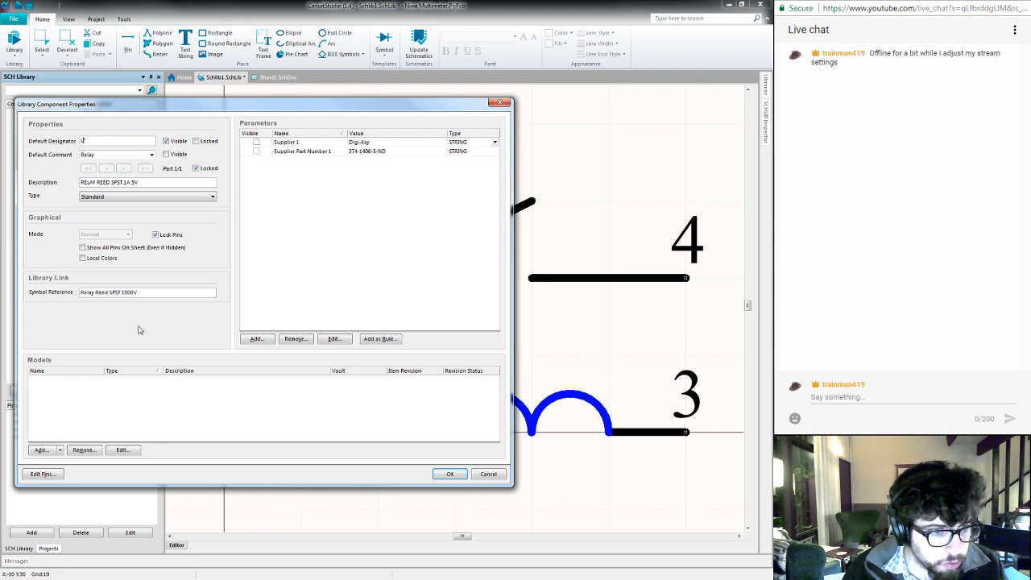
left_click(451, 476)
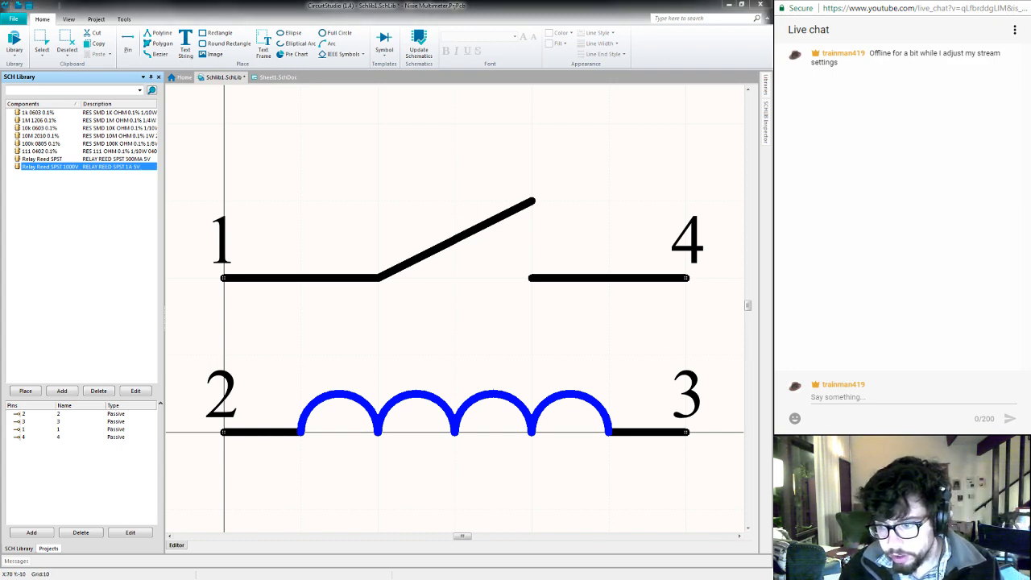
- Switch to the browser, search the web for "common relay schematic desginator" in a new tab, and open Wikipedia's Reference designator article
key("alt+Tab")
key("ctrl+t")
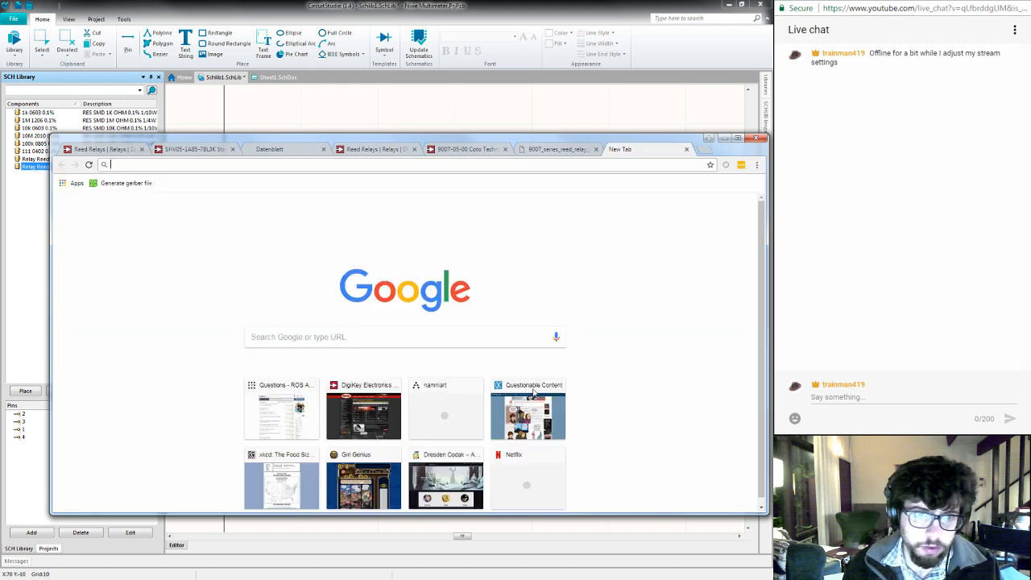
type("common ")
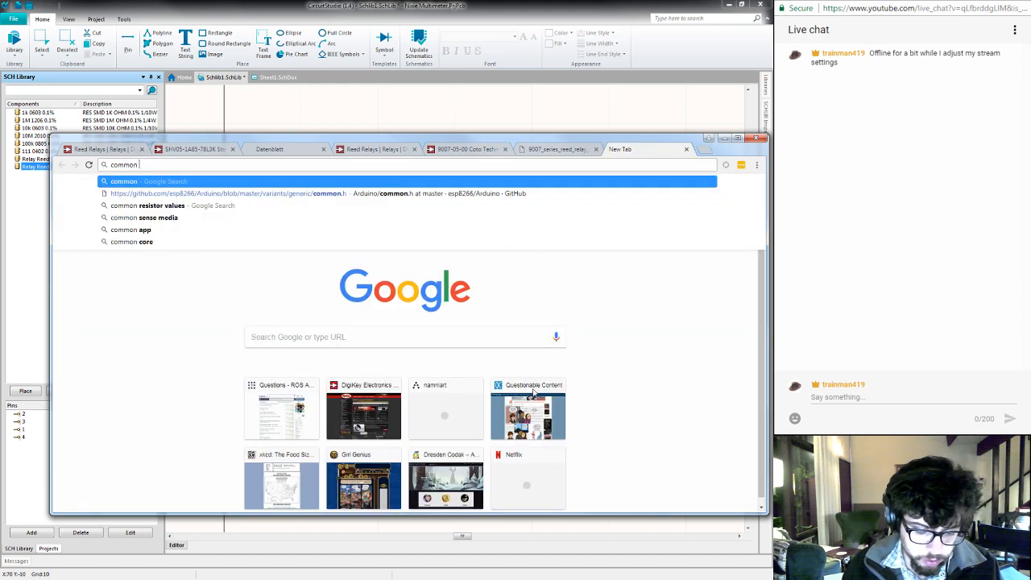
type("relay sch")
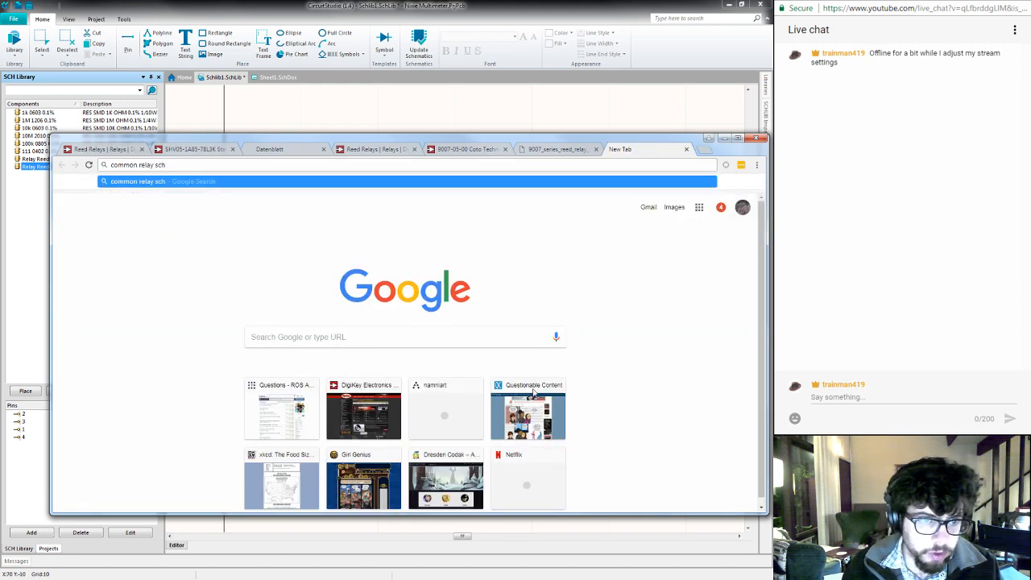
type("hematic ")
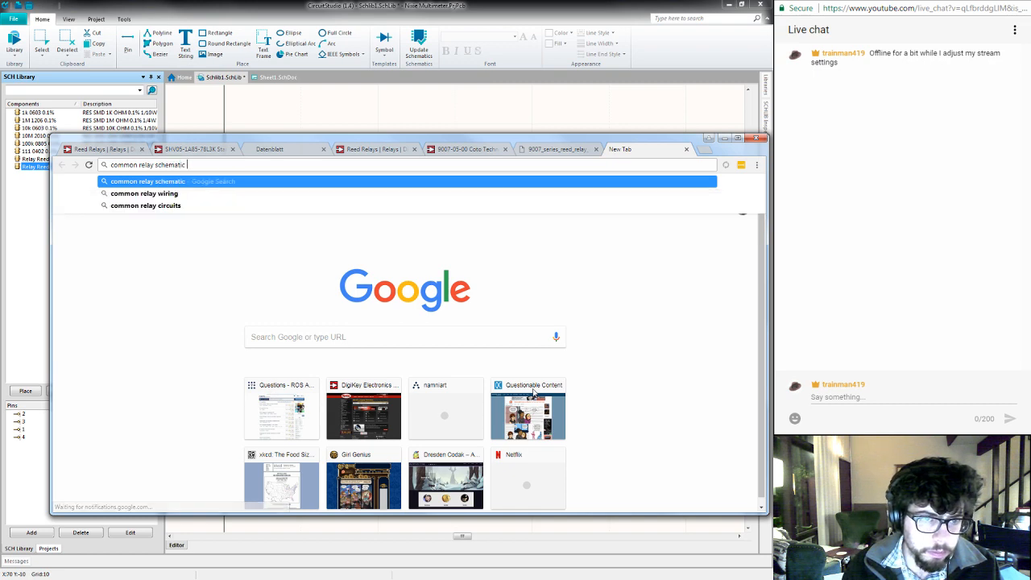
type("designator")
key("Return")
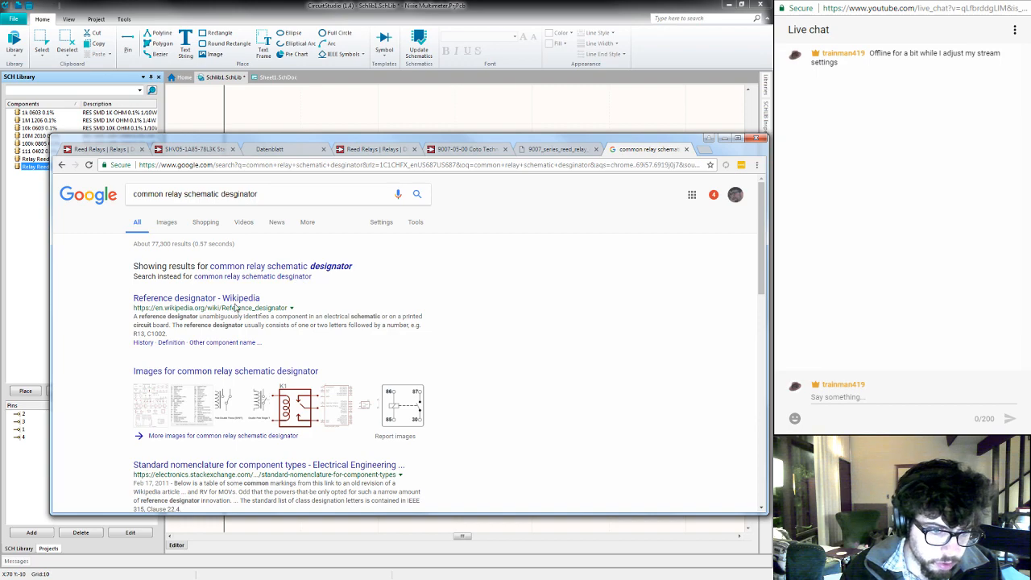
left_click(224, 299)
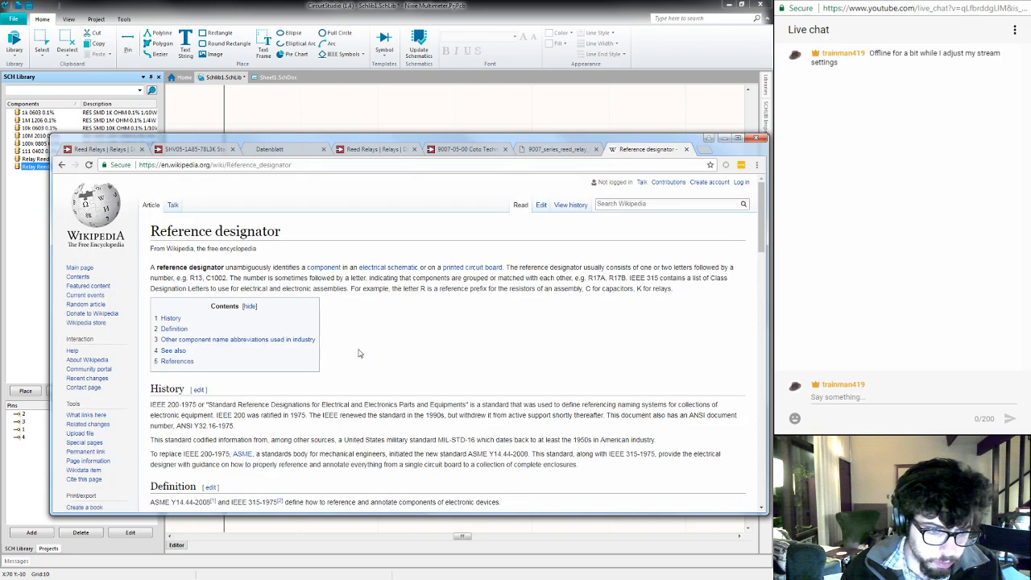
- Look up the standard designator letter for relays by finding "relay" in the Reference designator article
scroll(496, 362, "down", 8)
scroll(498, 360, "down", 3)
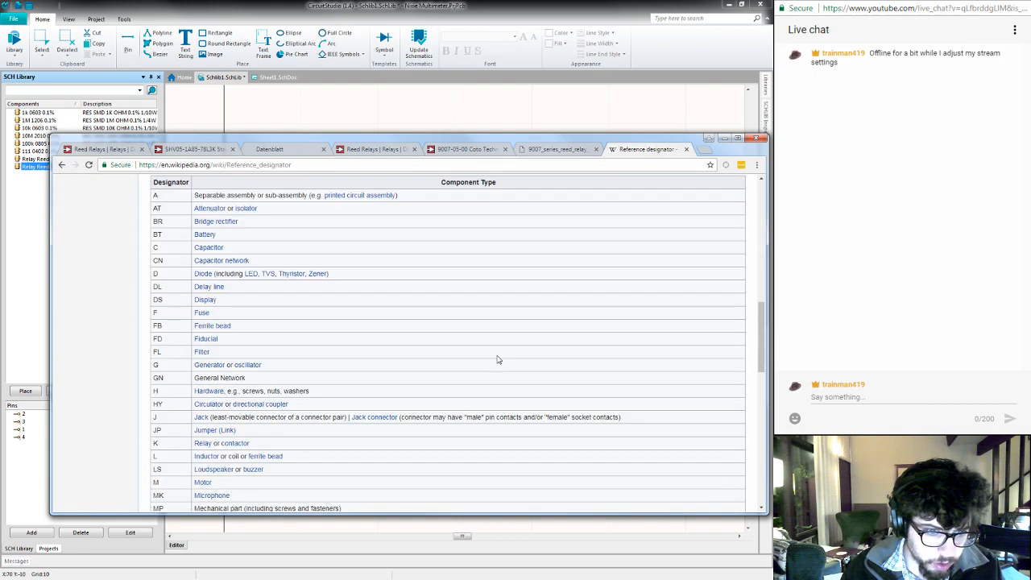
key("ctrl+f")
type("relay")
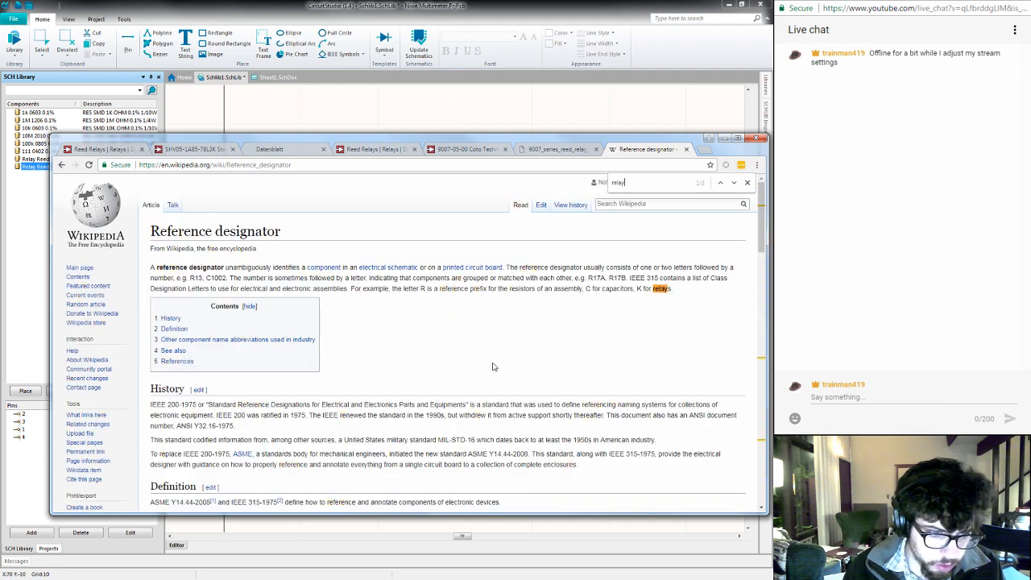
key("Return")
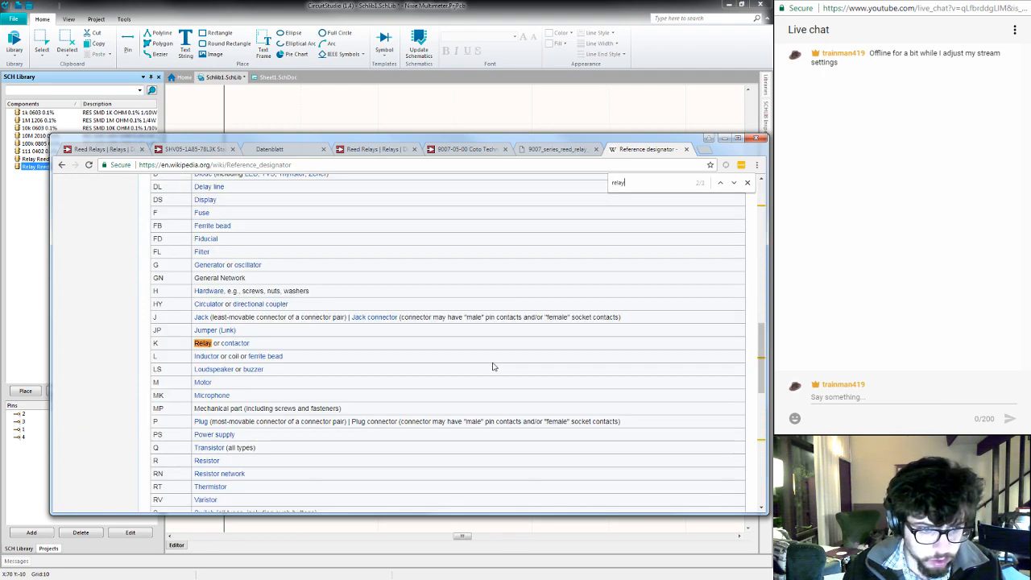
key("Return")
- Find the relay entry in the article's designator table and switch back to CircuitStudio
key("Return")
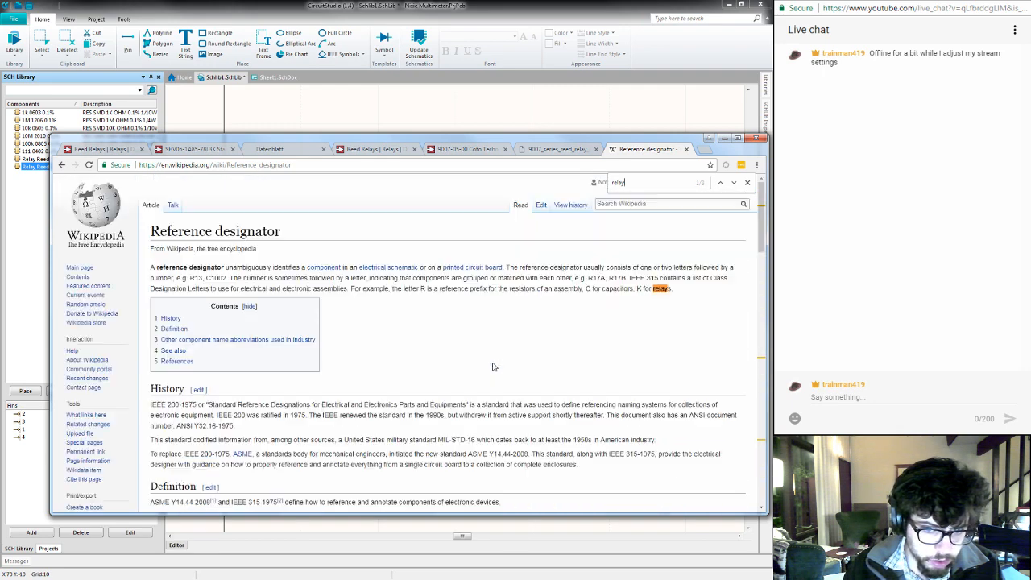
key("Return")
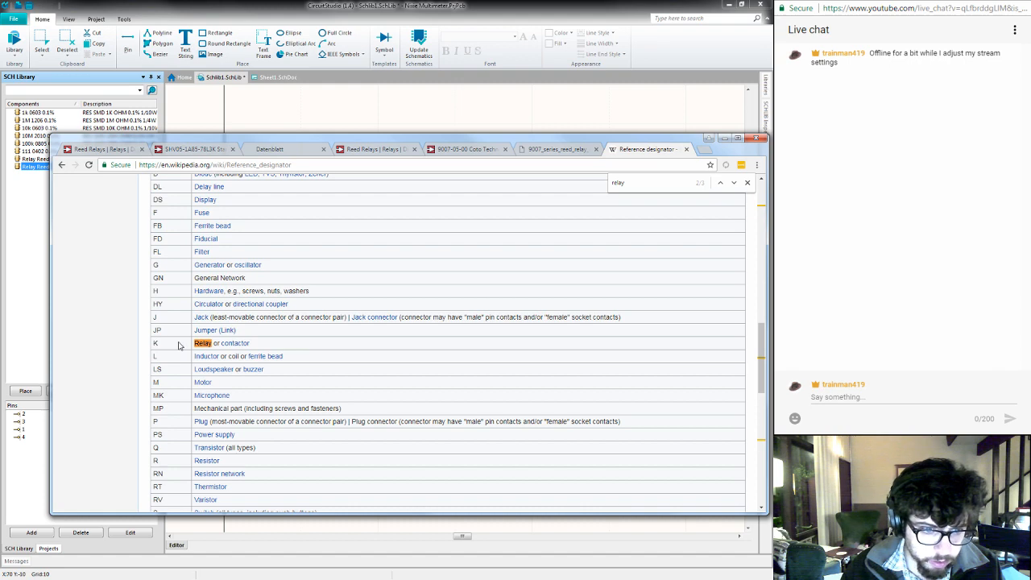
left_click(506, 20)
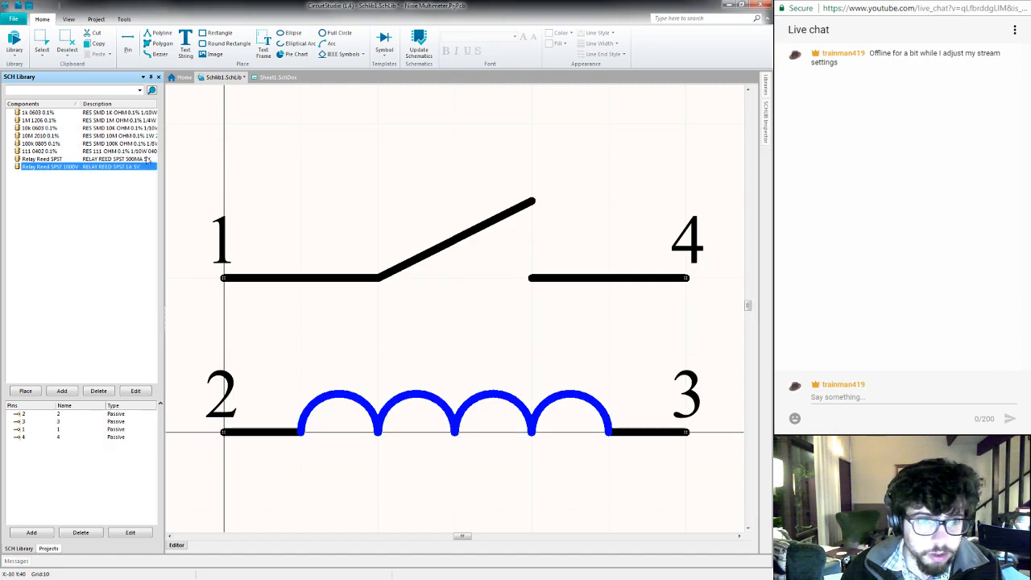
- Try to edit the Relay Reed SPST and Relay Reed SPST 1000V components together in a pinned SCHLIB Inspector
double_click(94, 167)
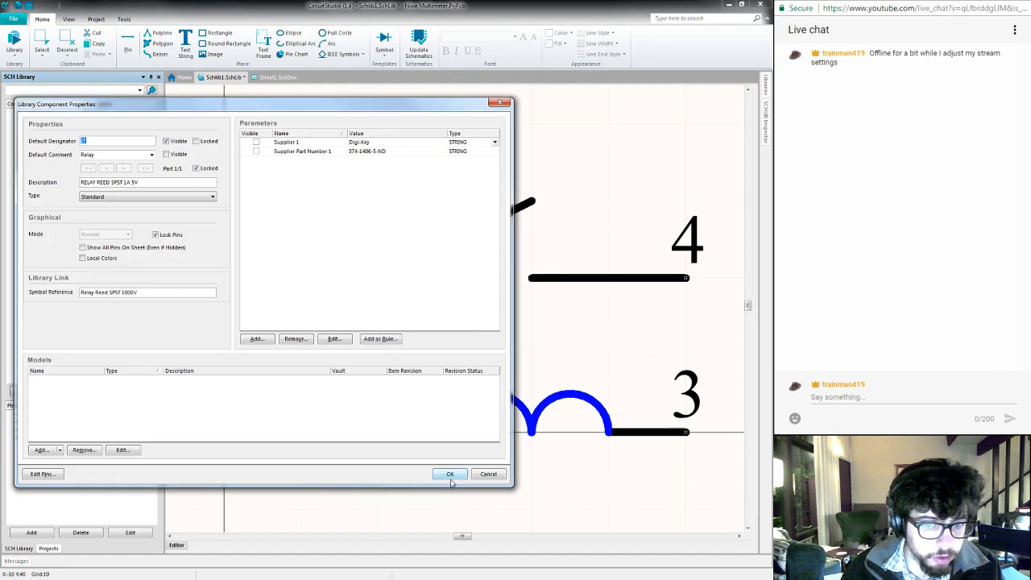
left_click(500, 102)
left_click(764, 118)
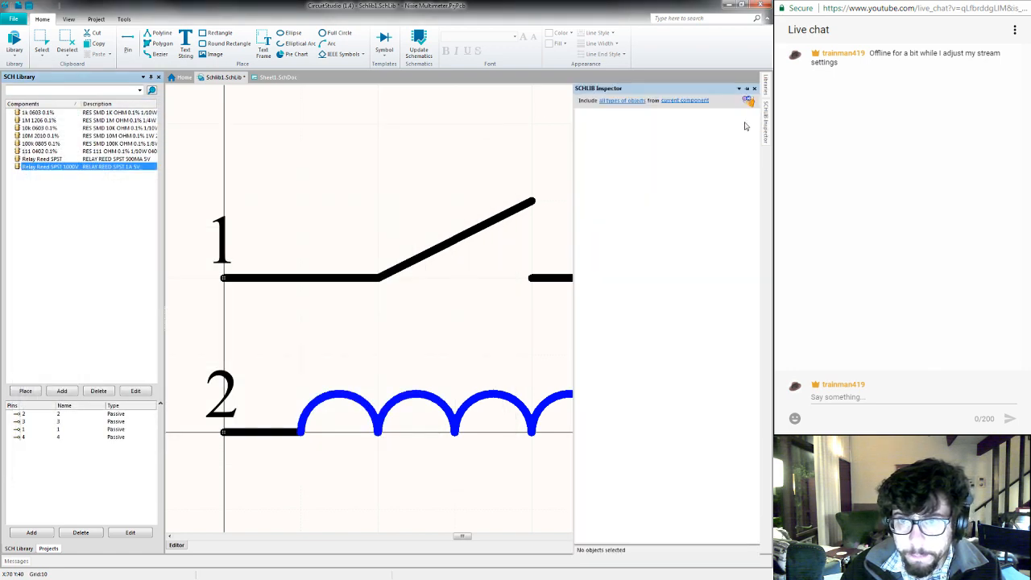
left_click(88, 160, "shift")
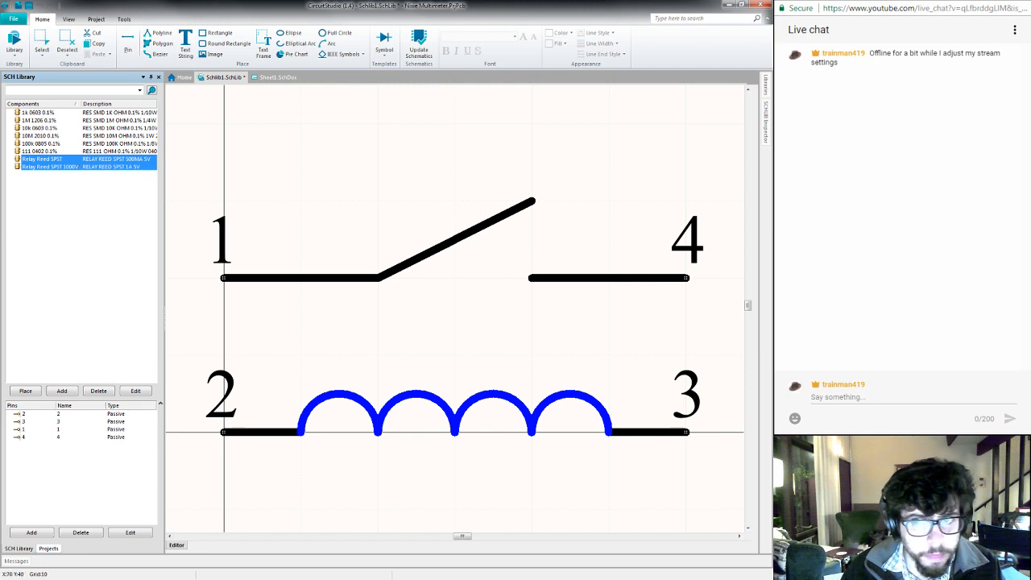
mouse_move(765, 131)
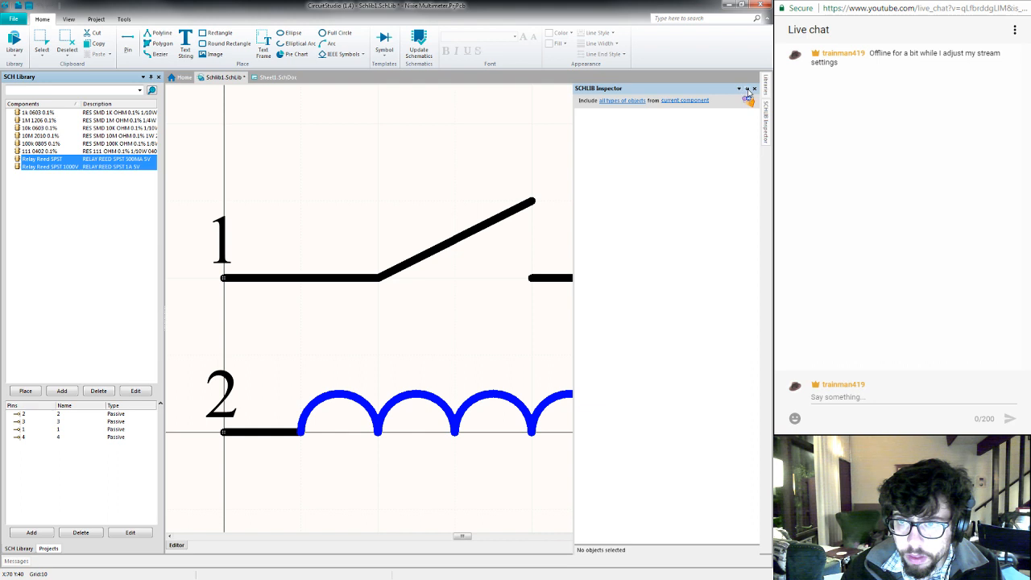
left_click(747, 89)
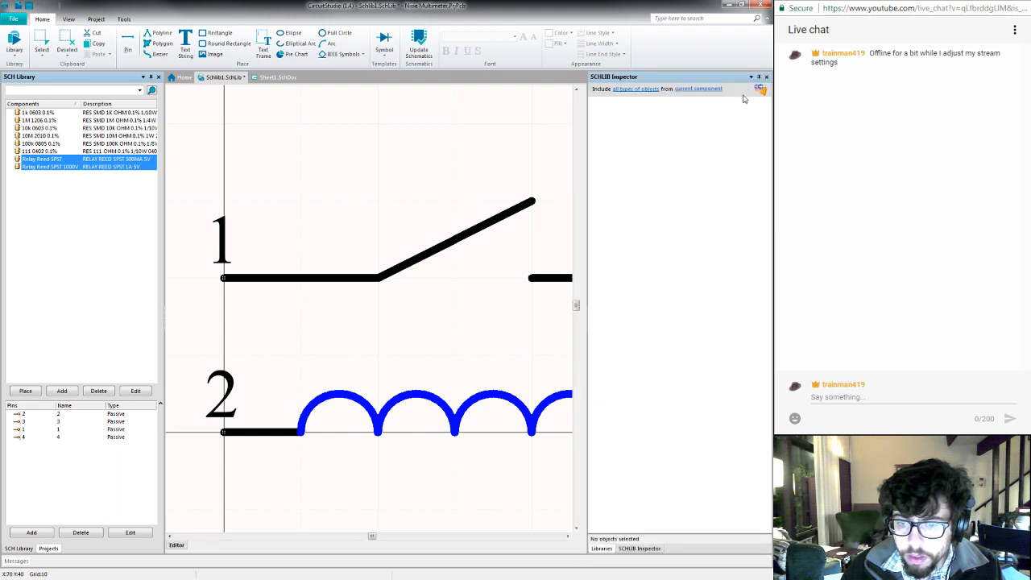
left_click(602, 548)
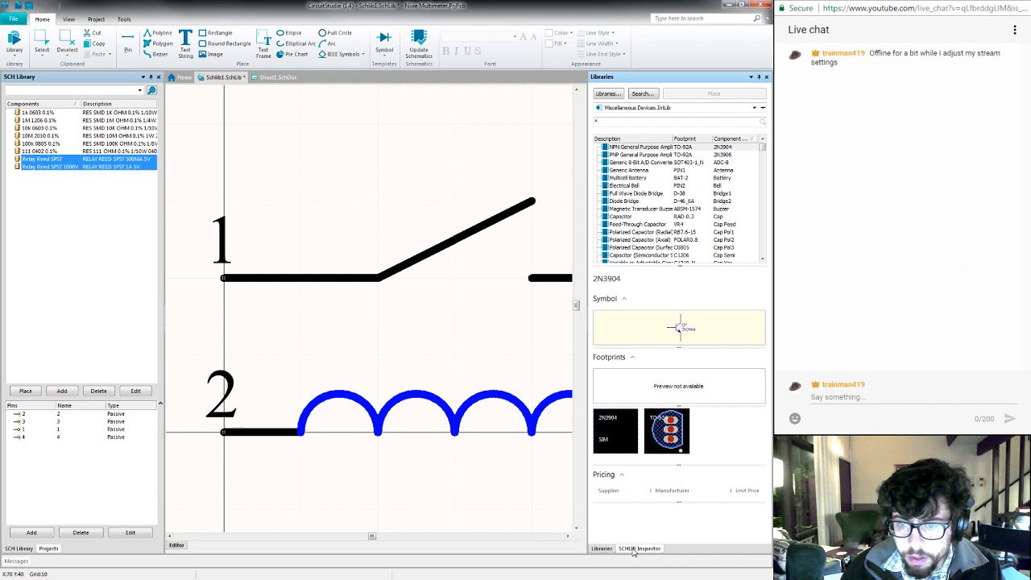
left_click(639, 548)
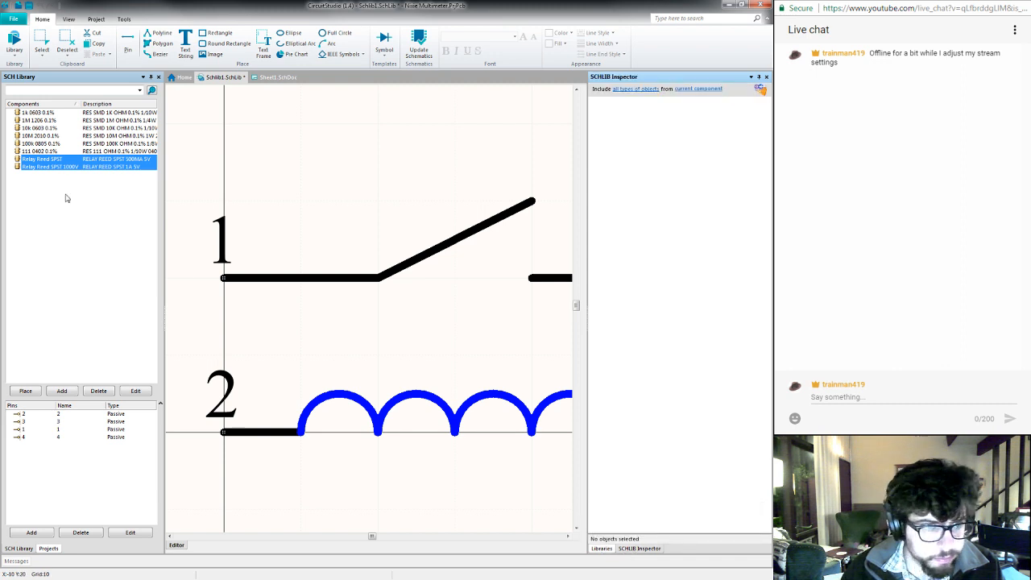
- Edit the Relay Reed SPST's default designator and set the Relay Reed SPST 1000V's default designator to K?, accepting both property sets
left_click(70, 160)
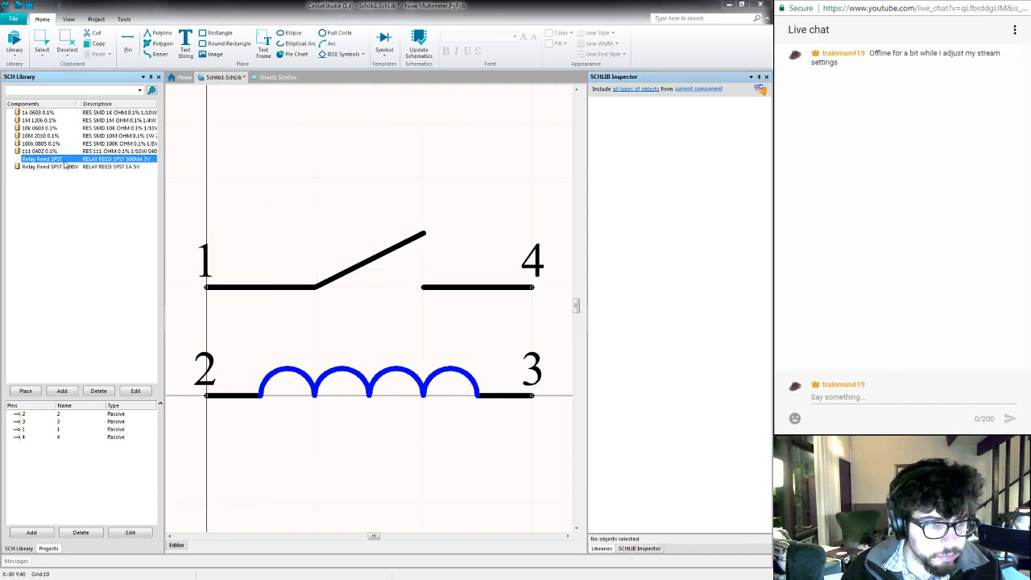
double_click(65, 161)
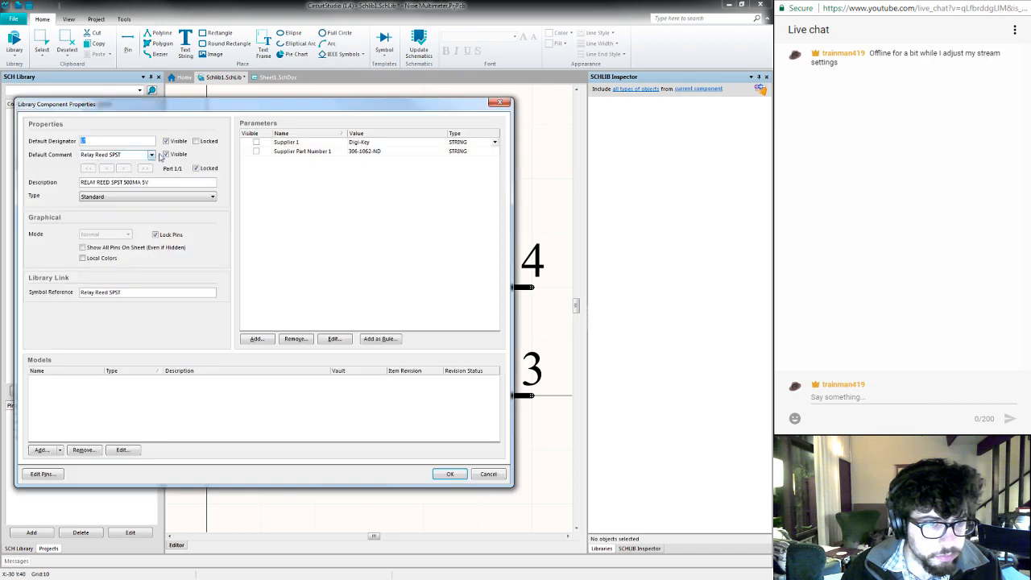
key("Return")
double_click(81, 166)
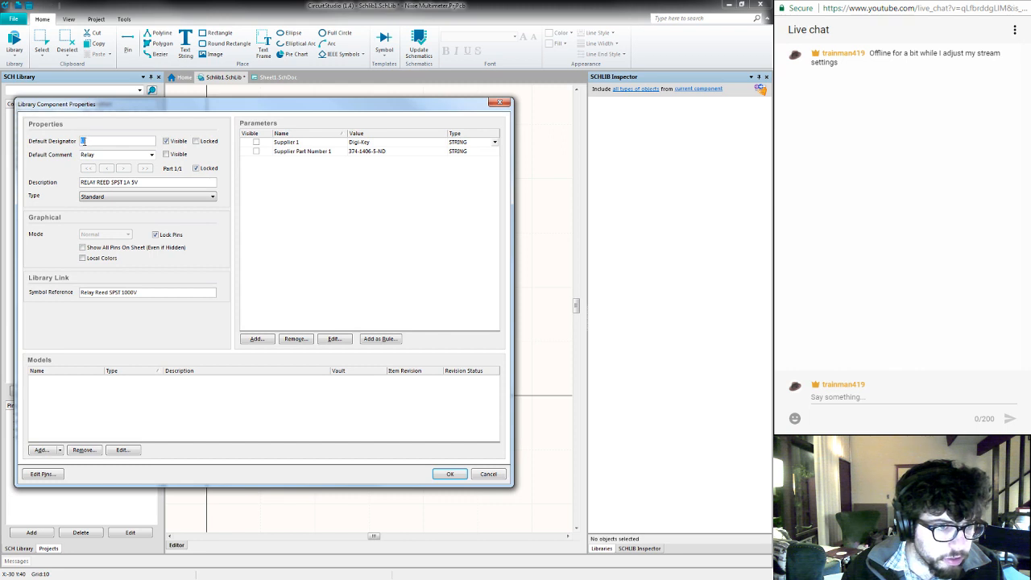
type("L")
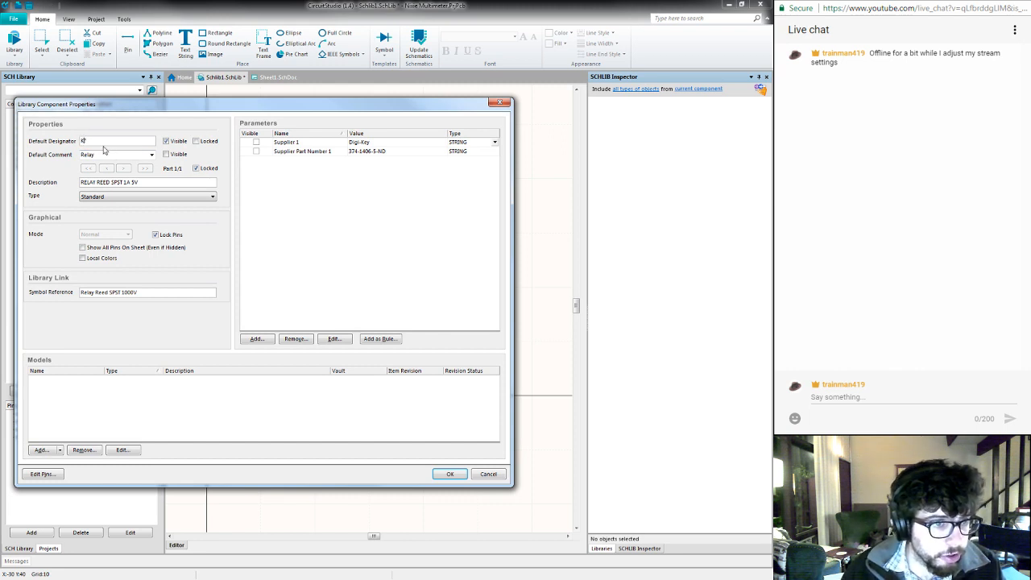
type("1")
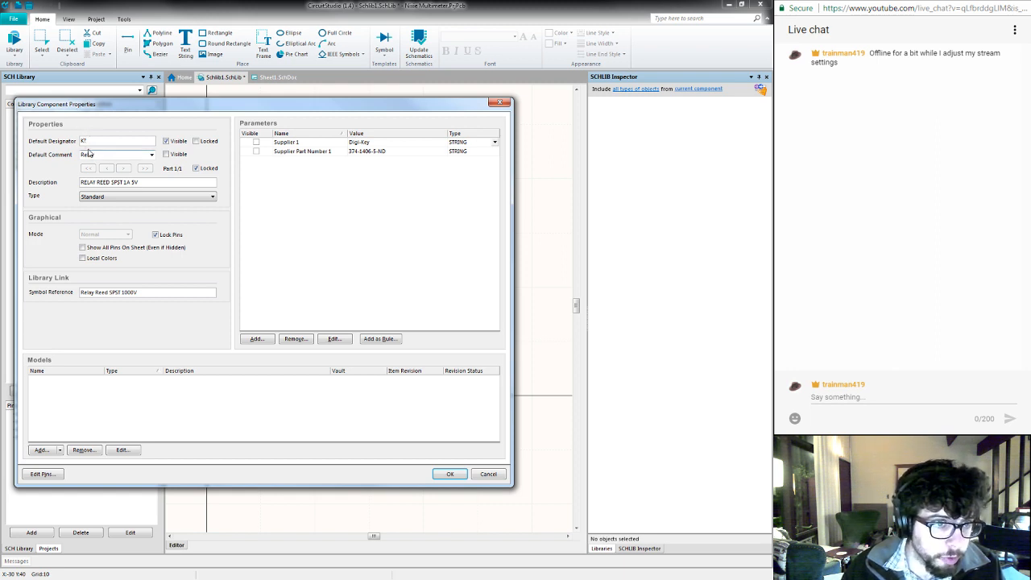
left_click(448, 475)
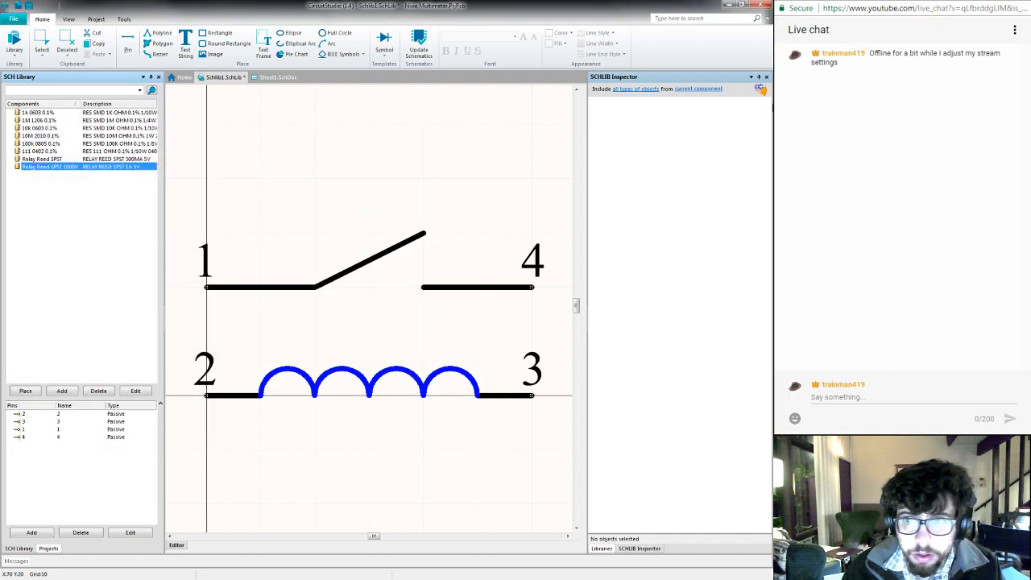
- Save the Schlib1.SchLib library with the inspector unpinned, and switch to the Sheet1.SchDoc schematic
left_click(758, 77)
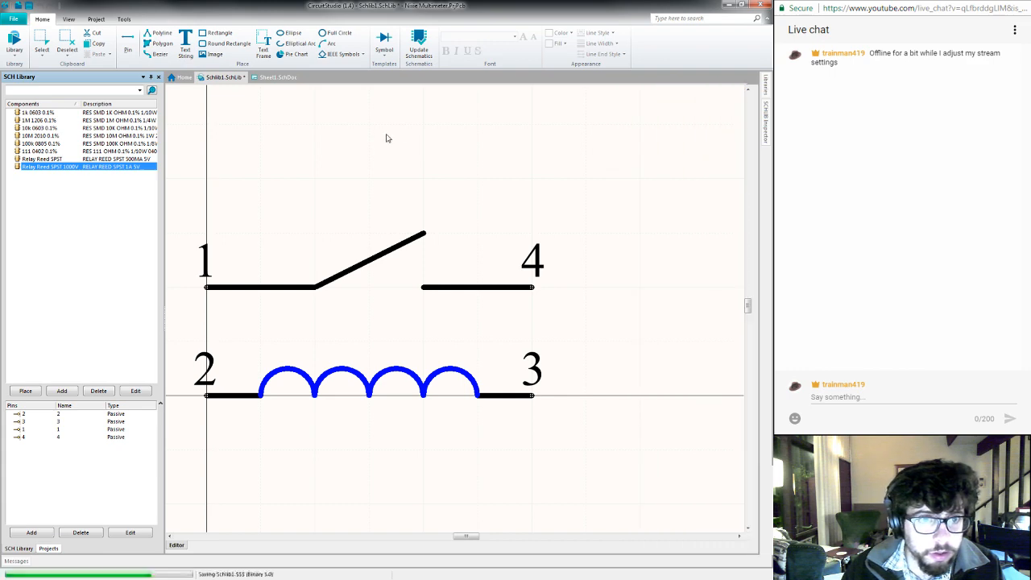
left_click(261, 77)
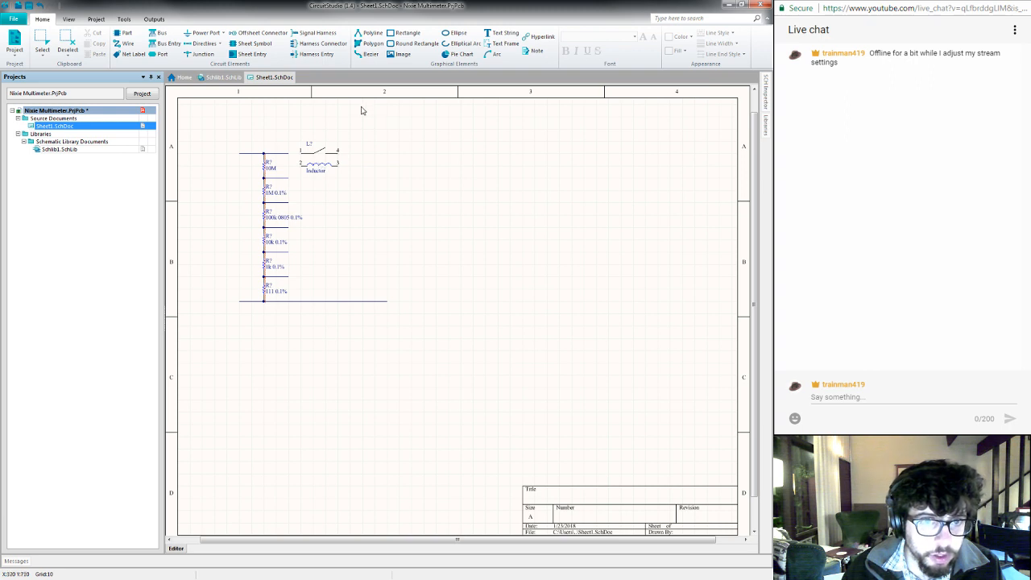
left_click(128, 20)
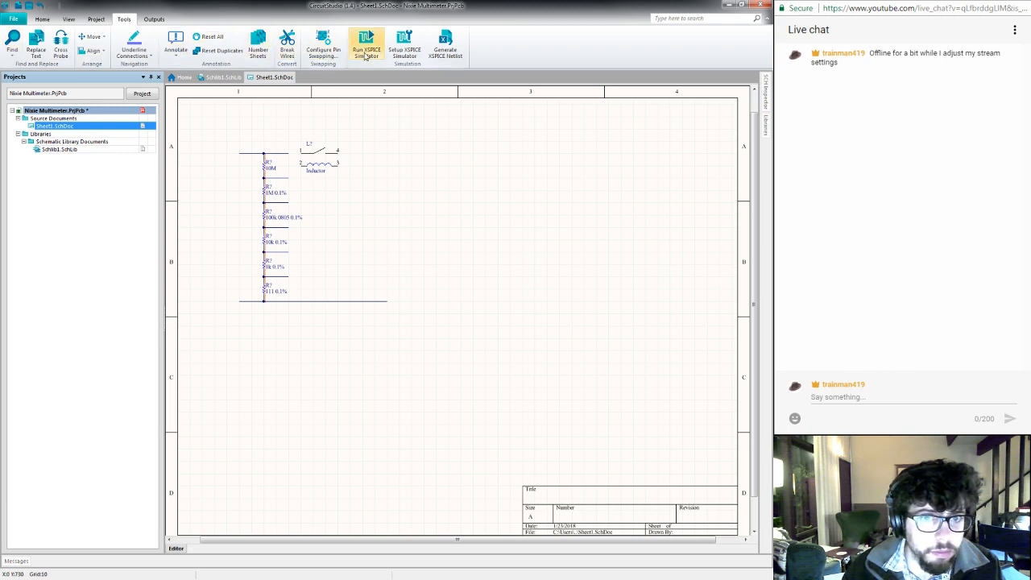
left_click(96, 19)
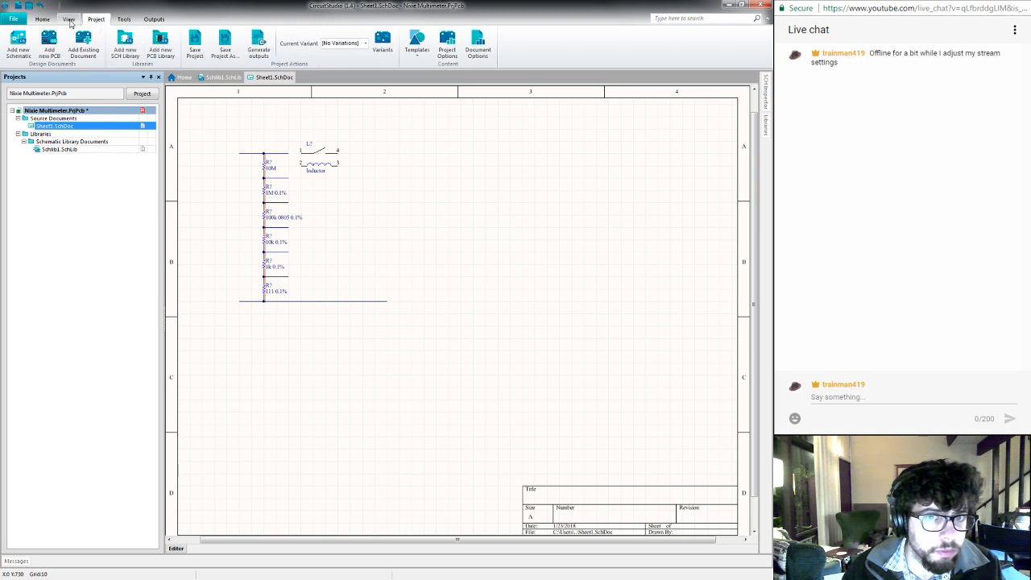
left_click(69, 20)
left_click(42, 20)
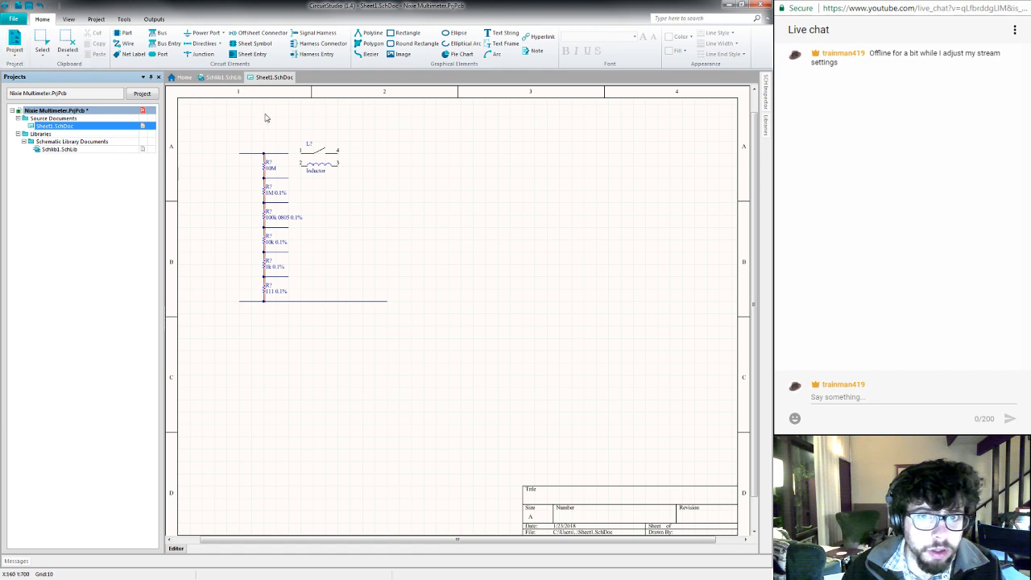
left_click(14, 54)
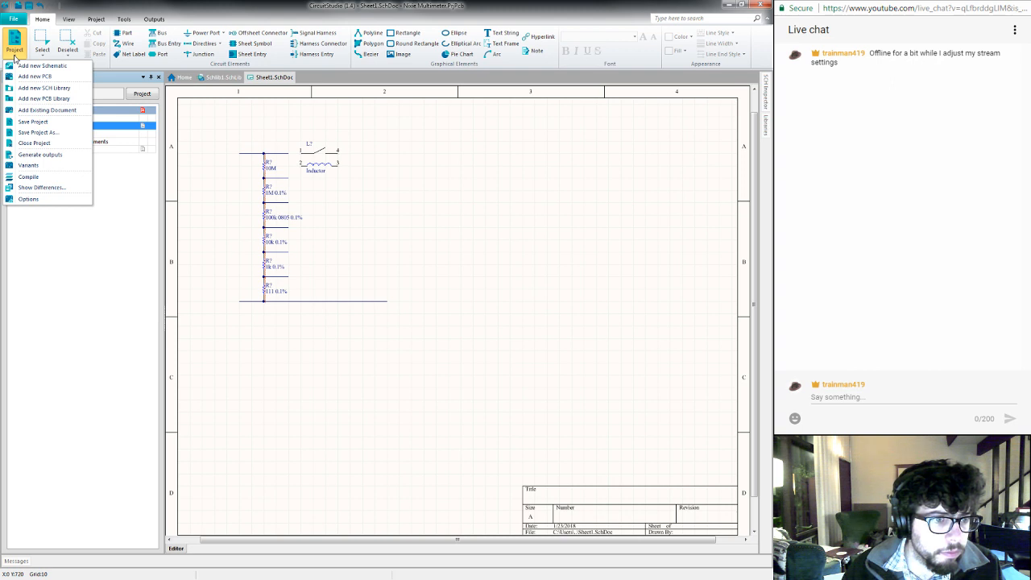
left_click(203, 143)
right_click(203, 143)
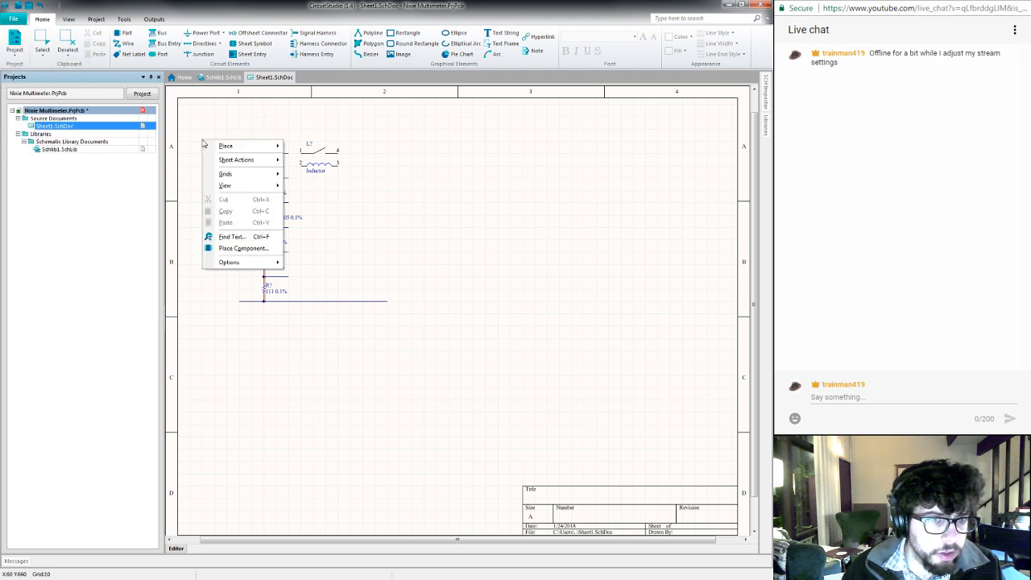
mouse_move(242, 161)
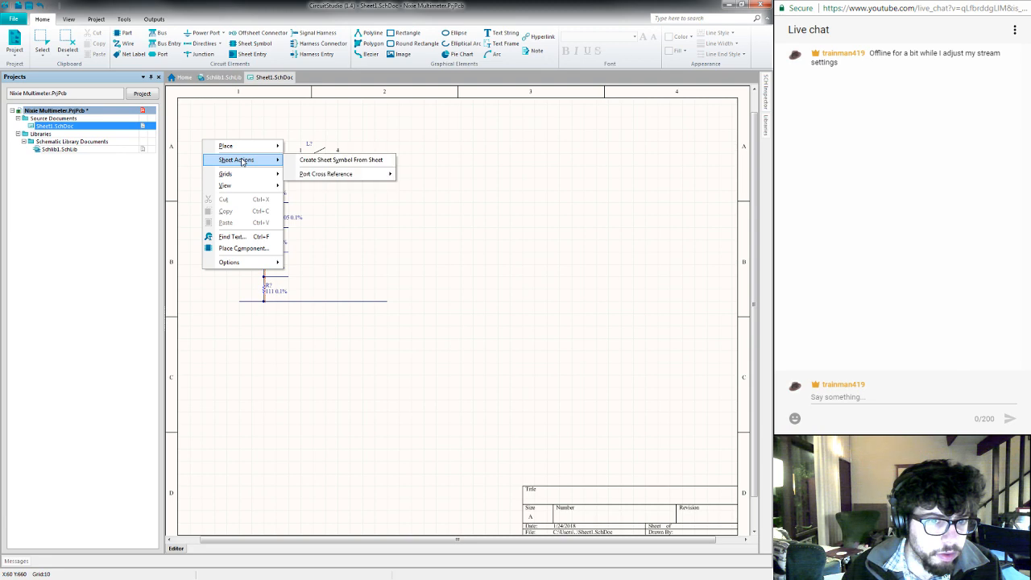
left_click(237, 131)
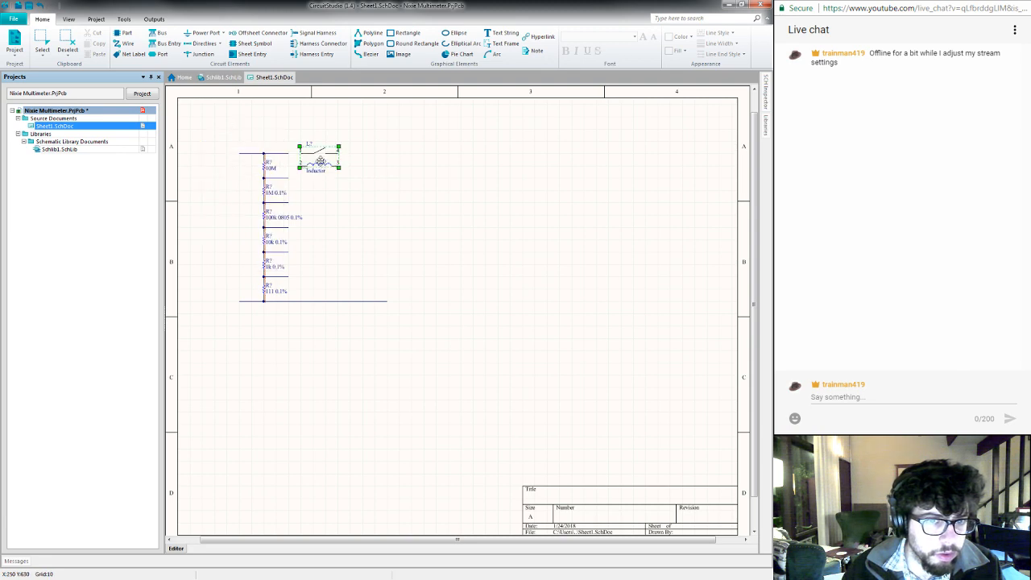
- Examine the properties of the relay placed beside the resistor chain, and close them without changes
double_click(321, 164)
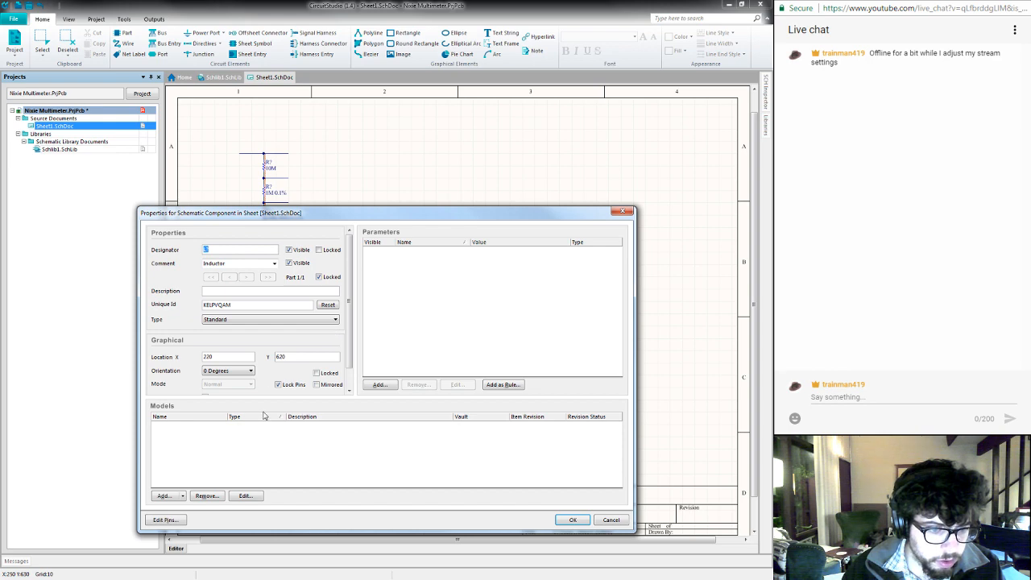
left_click(612, 521)
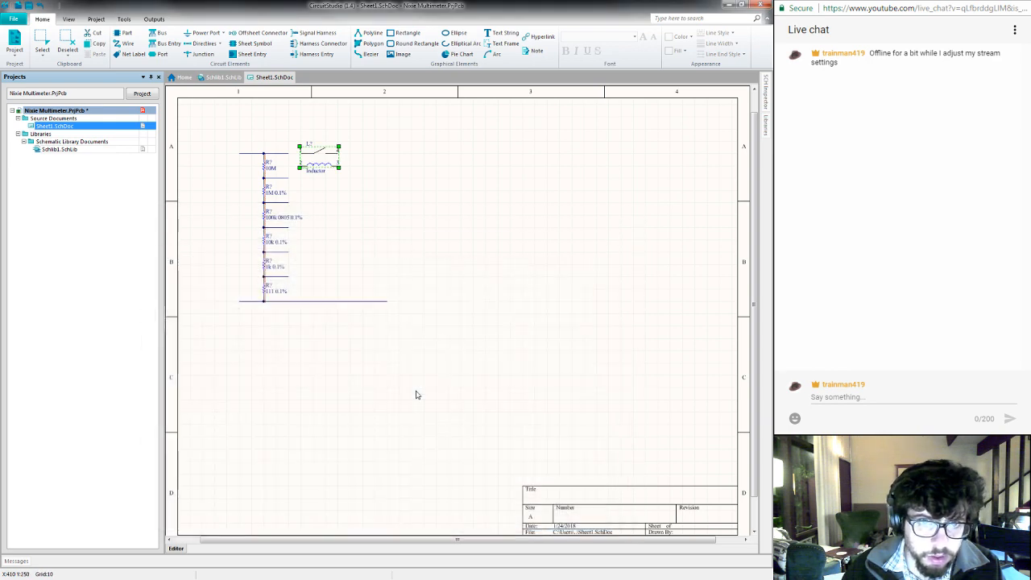
left_click(13, 19)
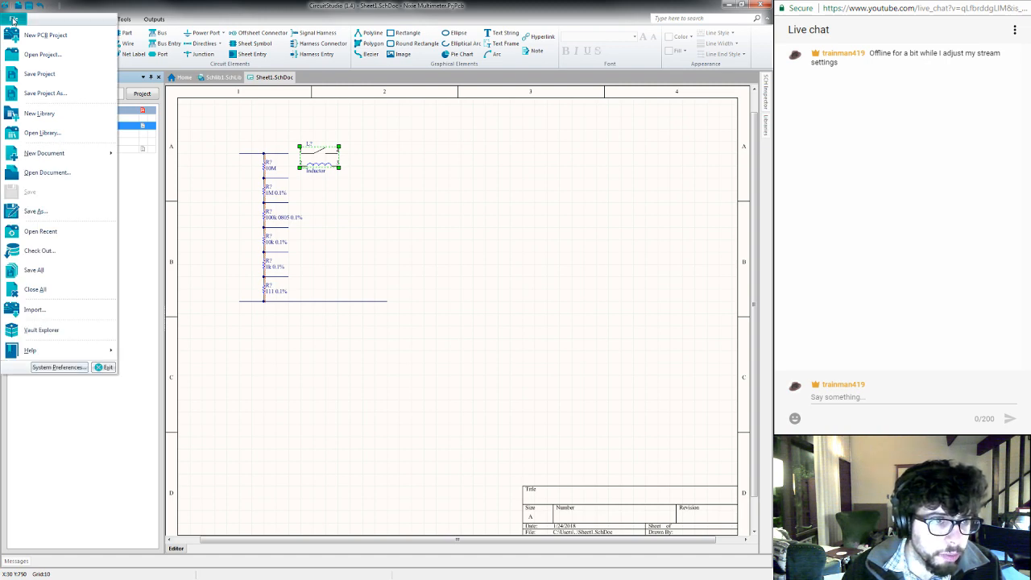
left_click(13, 20)
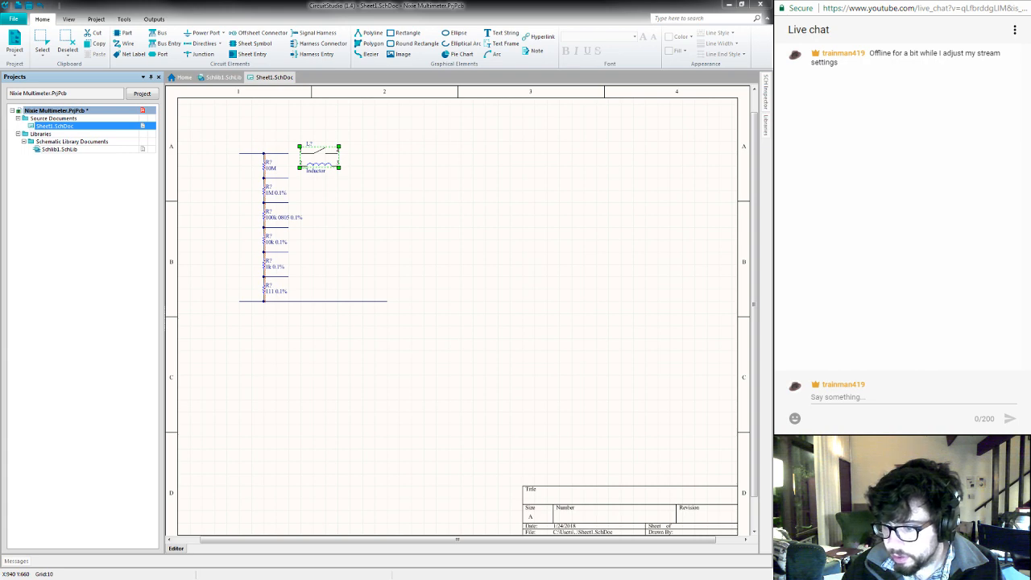
key("alt+Tab")
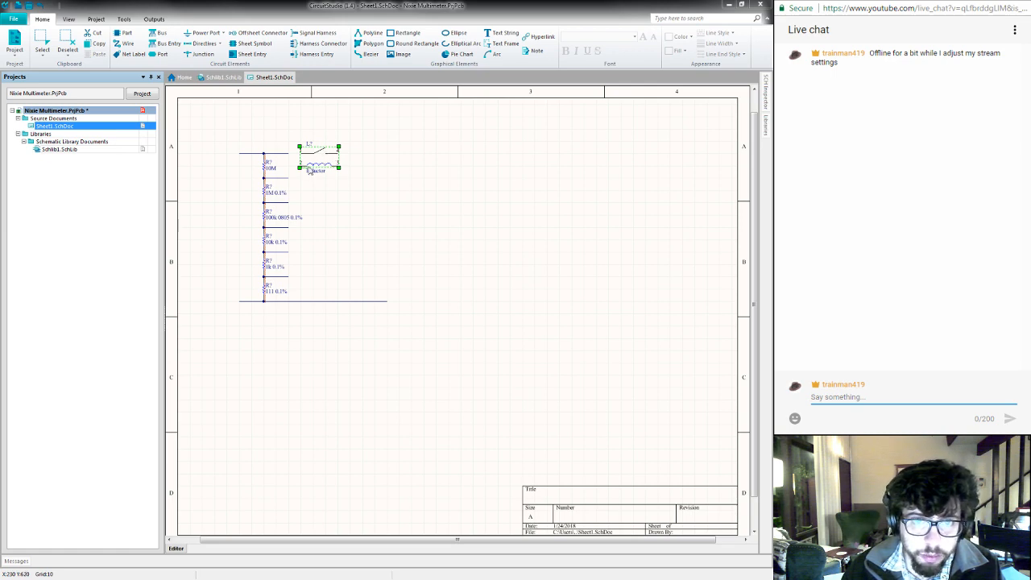
double_click(320, 157)
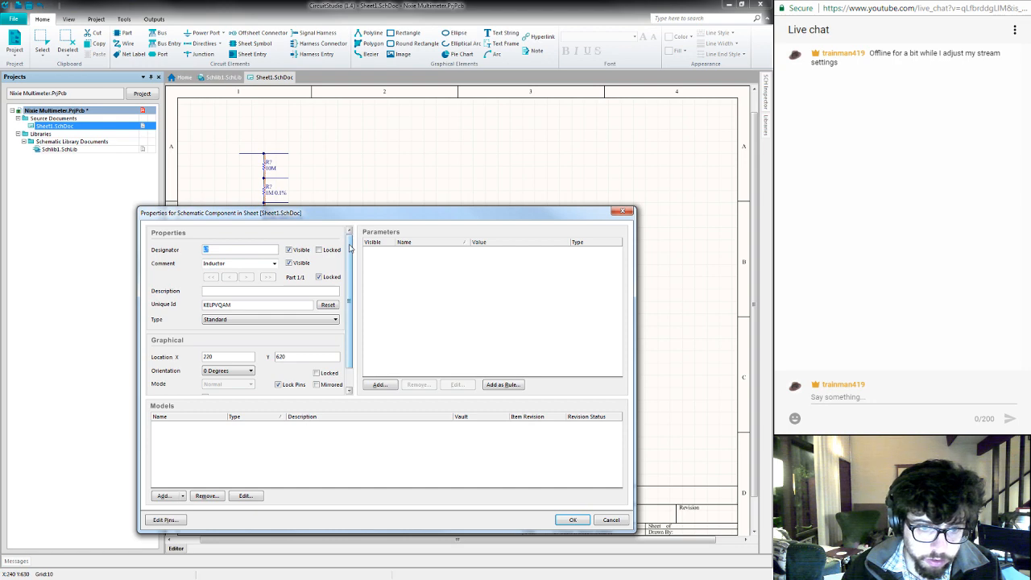
scroll(352, 294, "down", 1)
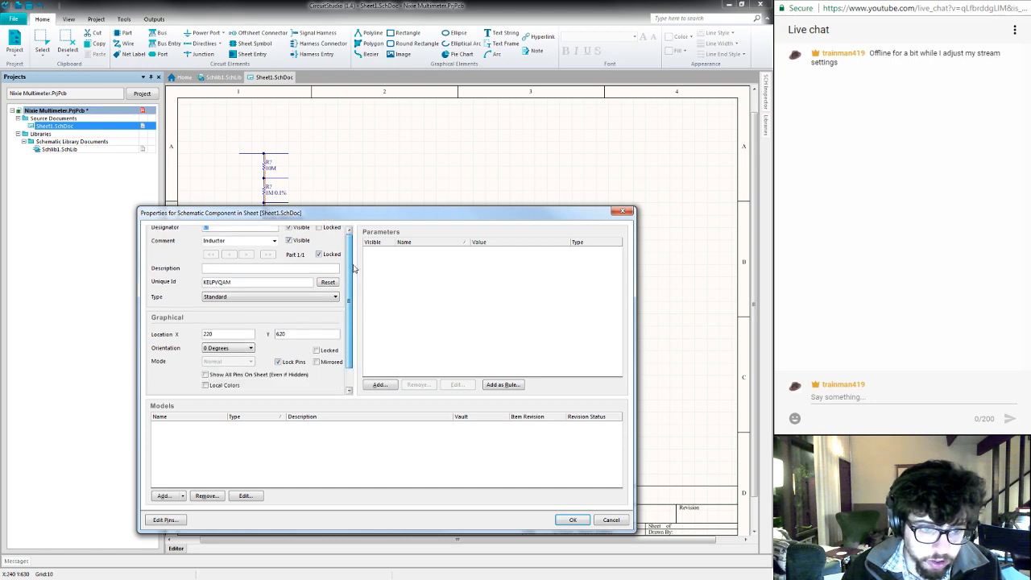
scroll(354, 268, "up", 1)
left_click(622, 213)
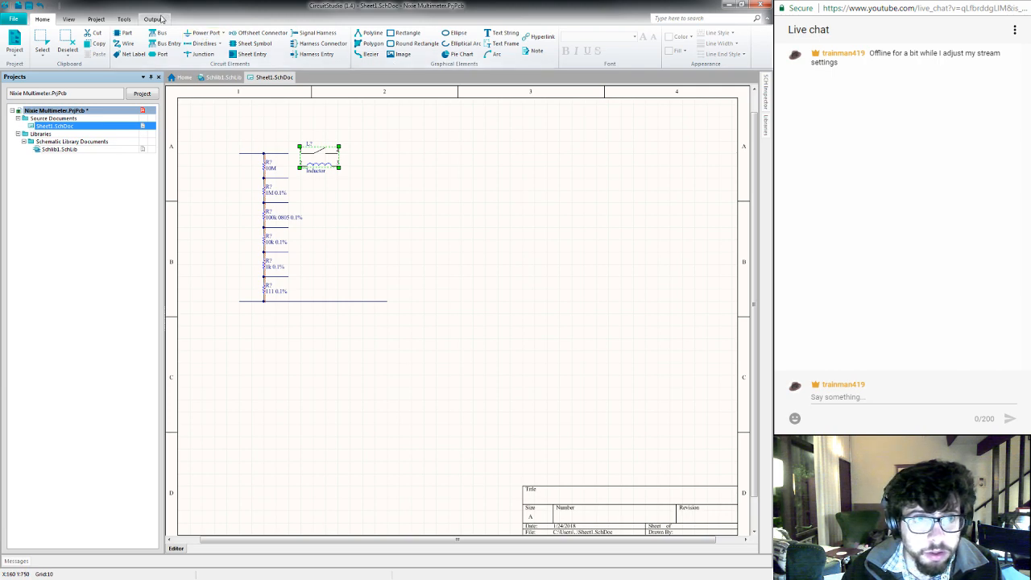
left_click(124, 19)
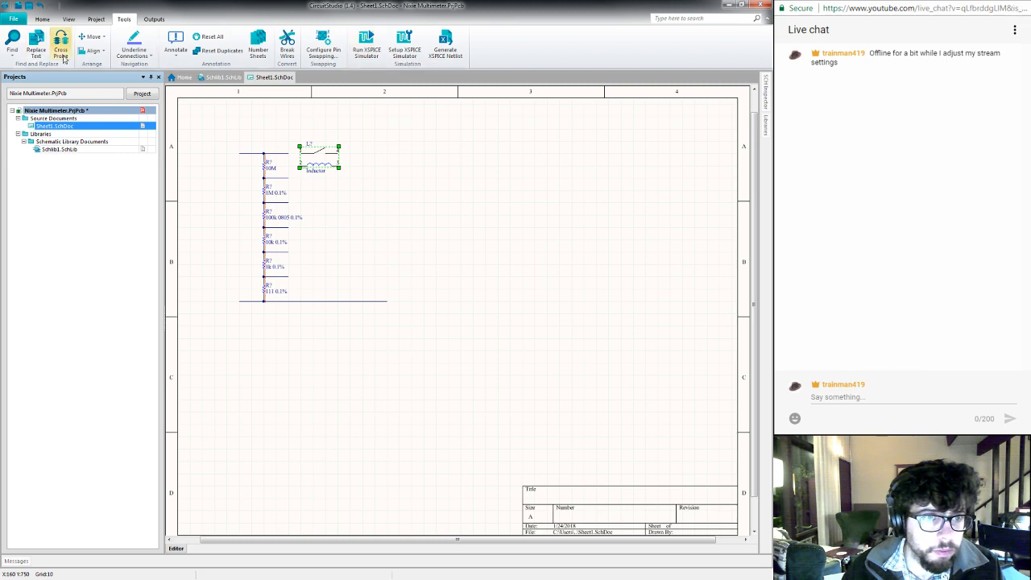
left_click(93, 20)
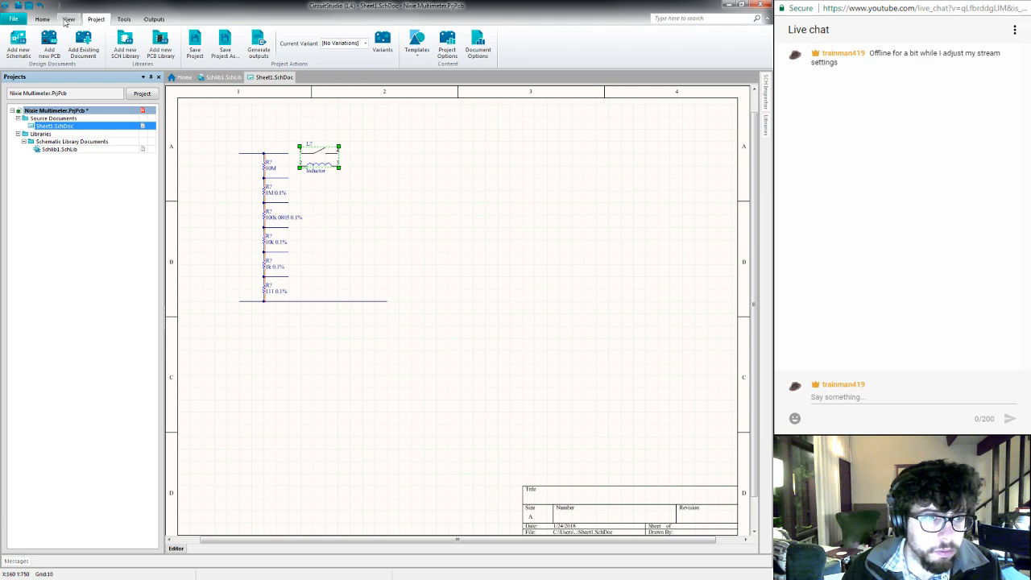
left_click(69, 20)
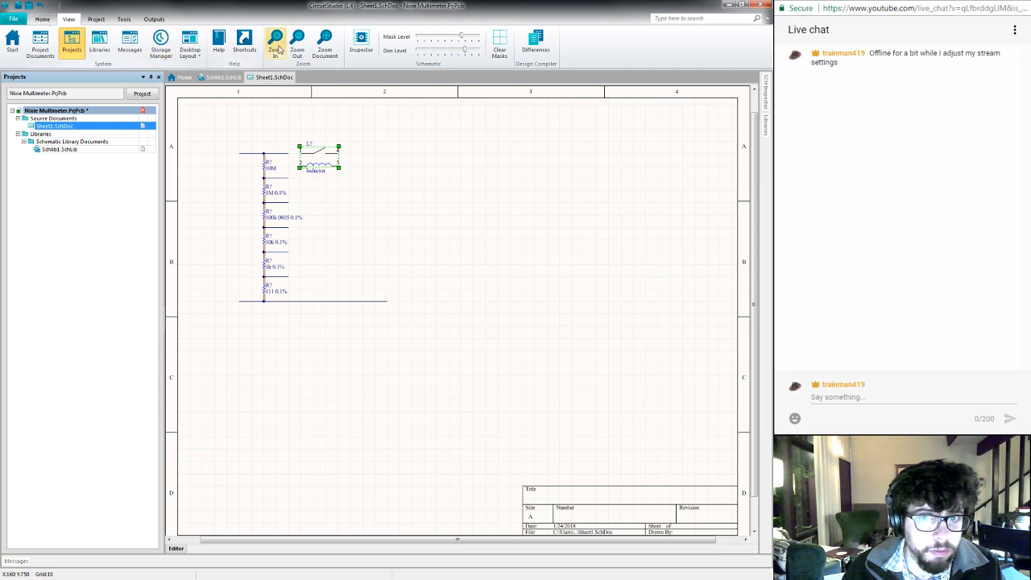
- Examine the placed relay's properties in the SCH Inspector and look through its available commands, leaving it unchanged
left_click(360, 42)
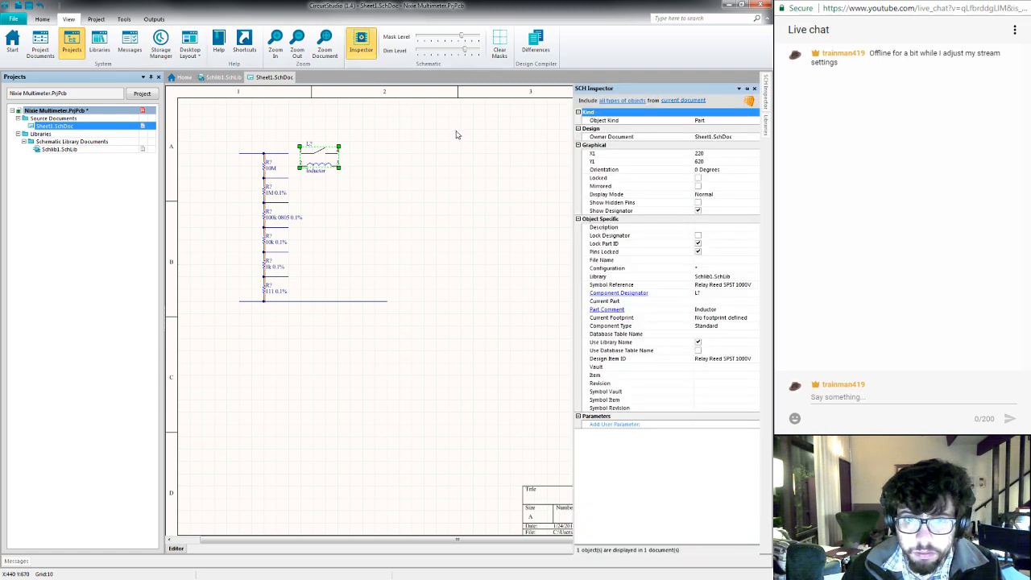
right_click(319, 162)
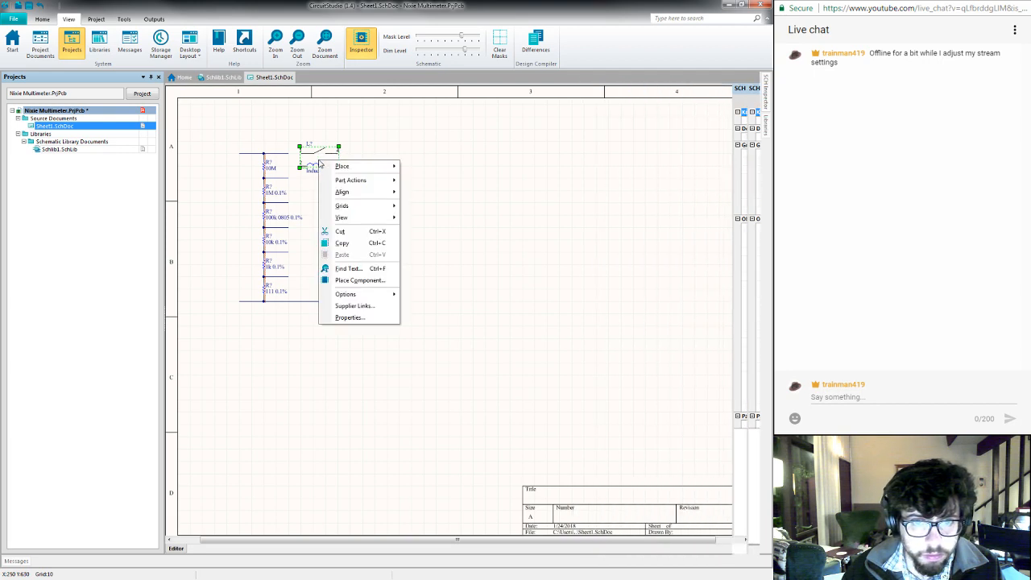
mouse_move(342, 167)
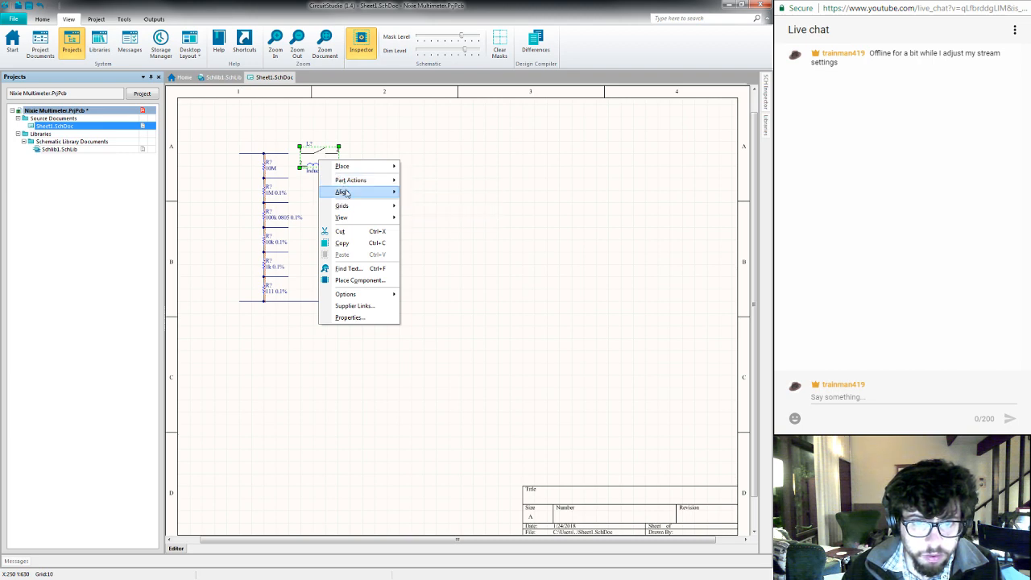
mouse_move(382, 294)
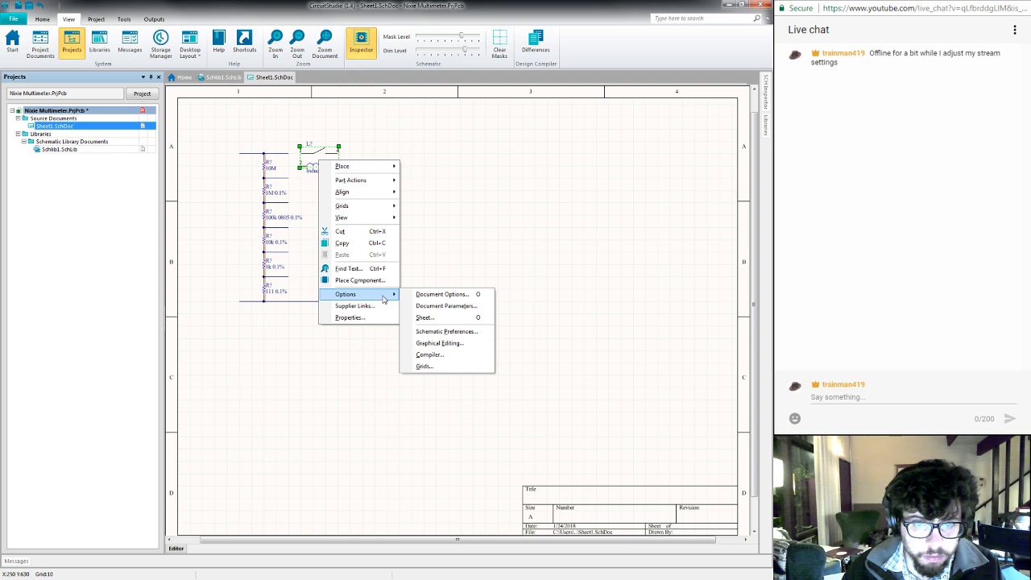
left_click(467, 249)
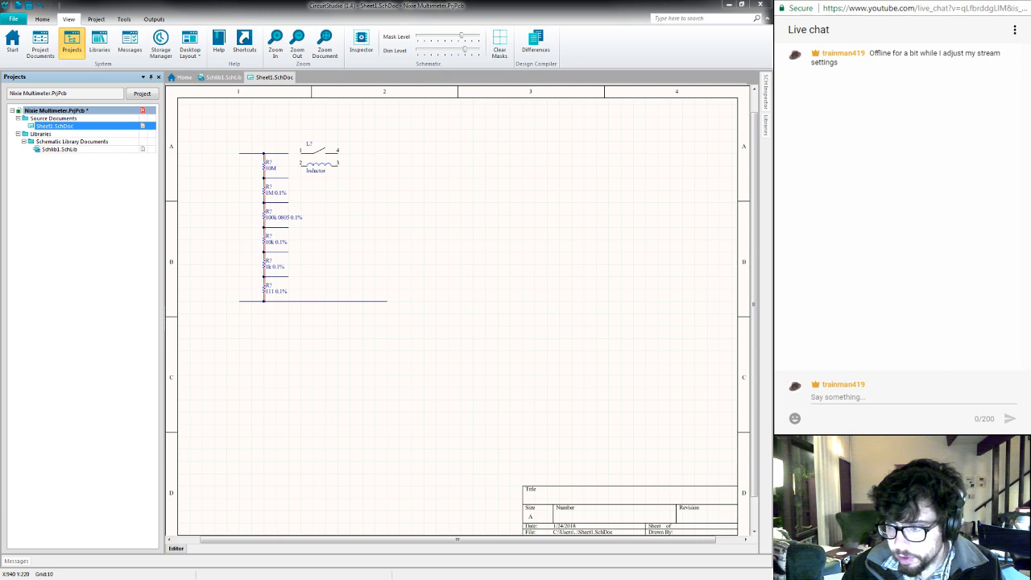
- Switch to the web browser and search Google in a new tab for "circuitstudio update comonoents from library"
key("alt+Tab")
key("ctrl+t")
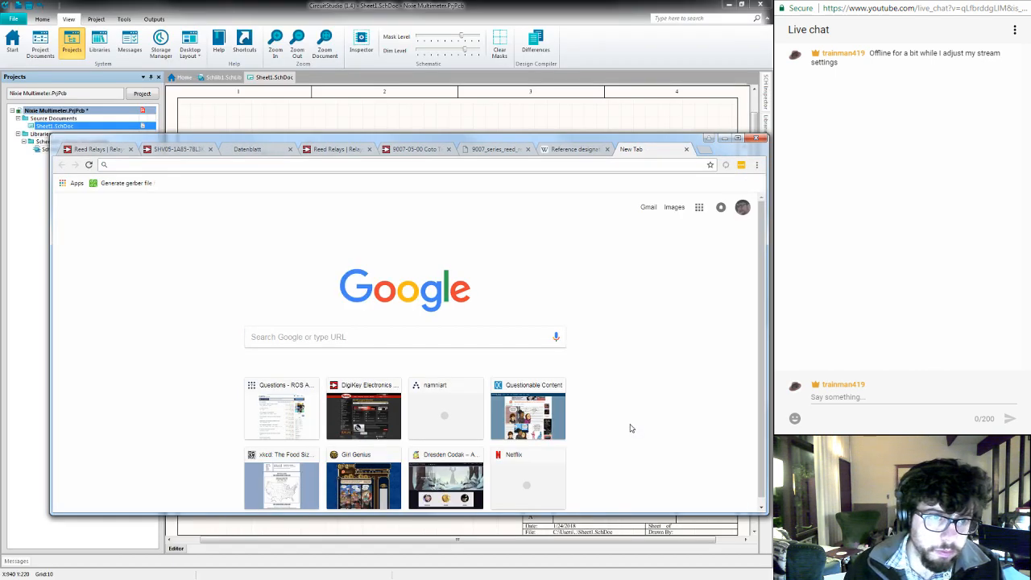
type("circut")
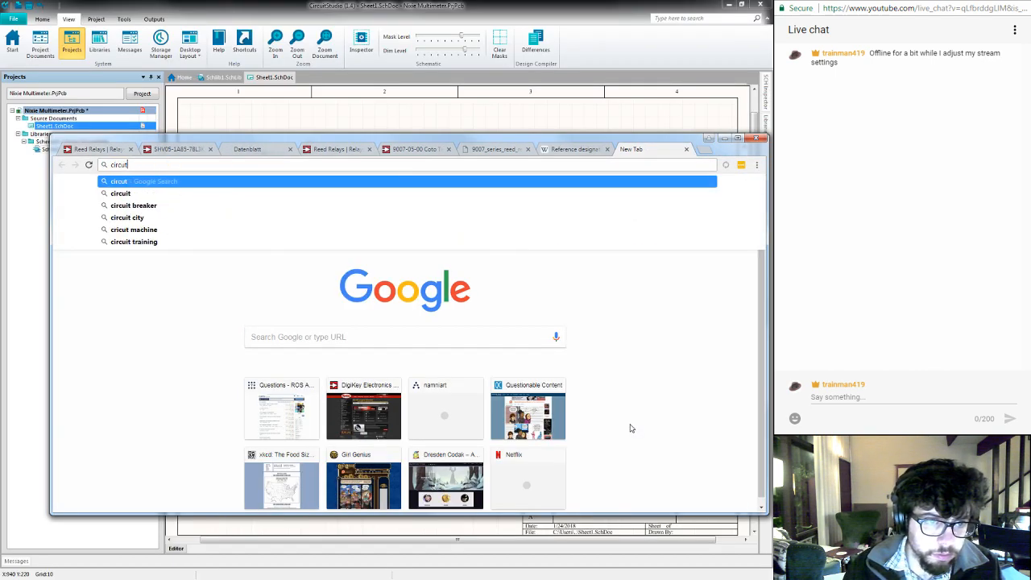
key("BackSpace")
type("itstudio")
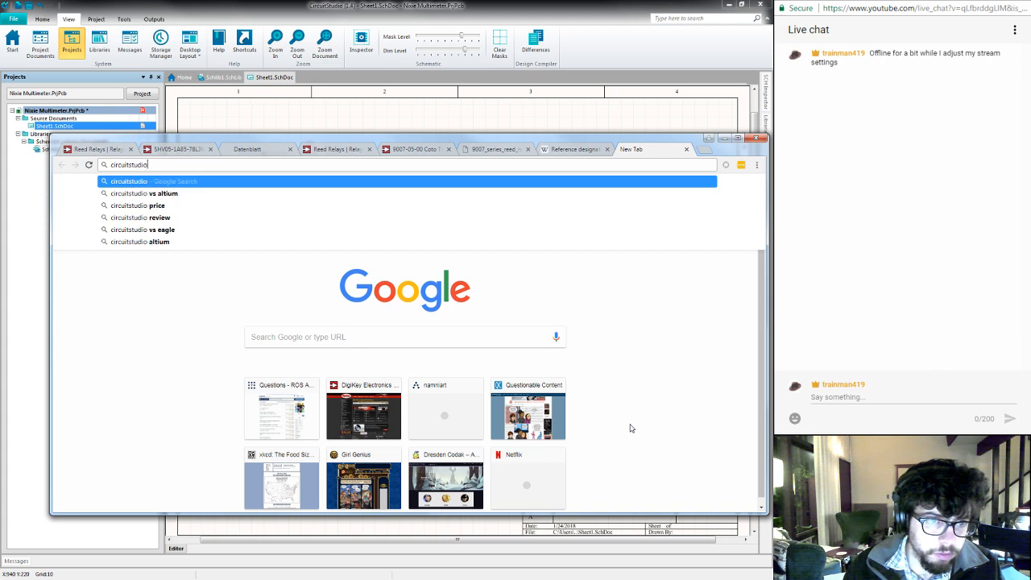
type(" update comon")
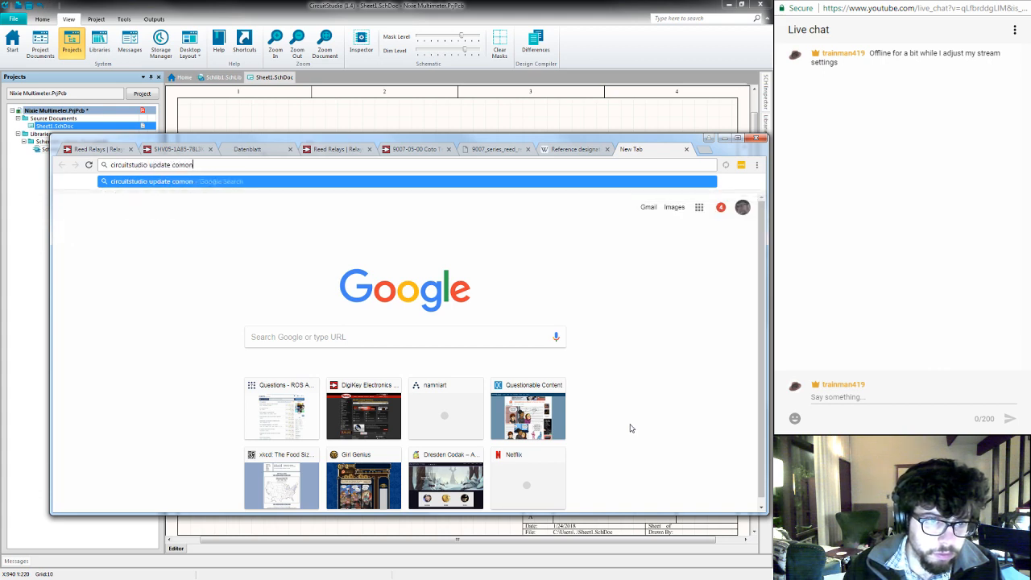
type("oent s")
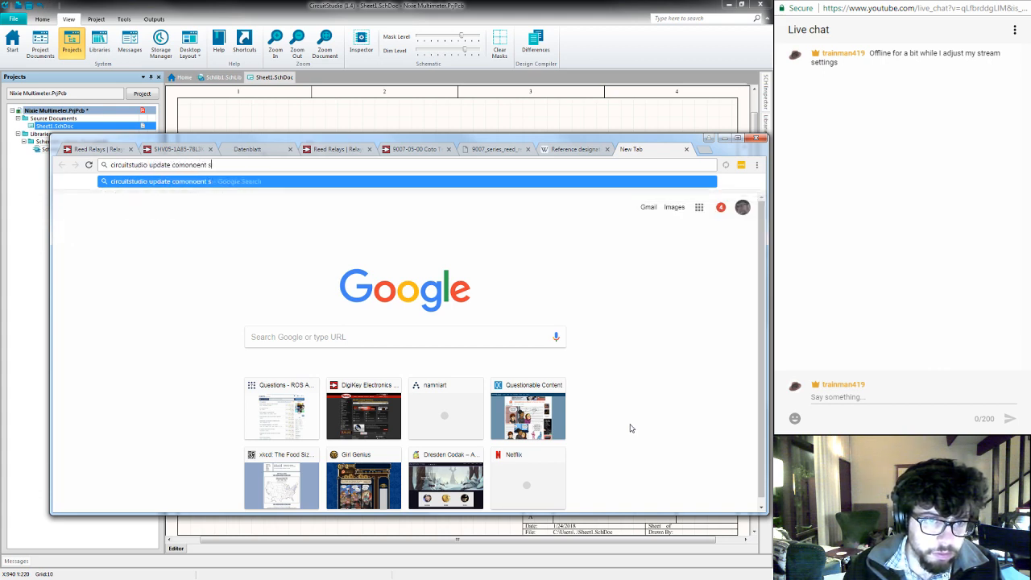
key("BackSpace")
key("BackSpace")
type("s from libra")
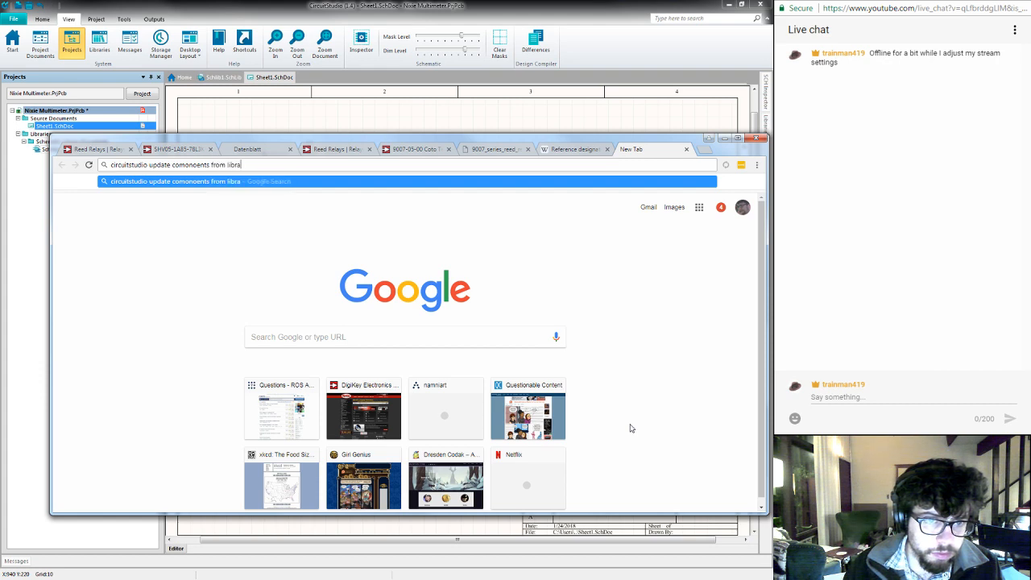
type("ry")
key("Return")
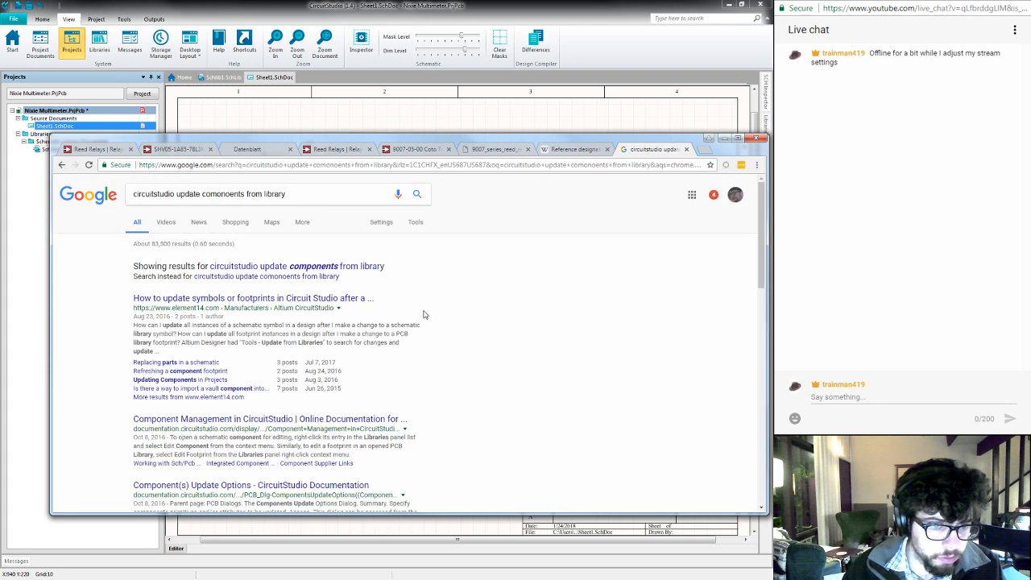
- Open the element14 thread on updating symbols or footprints after a library change and read its replies
left_click(347, 299)
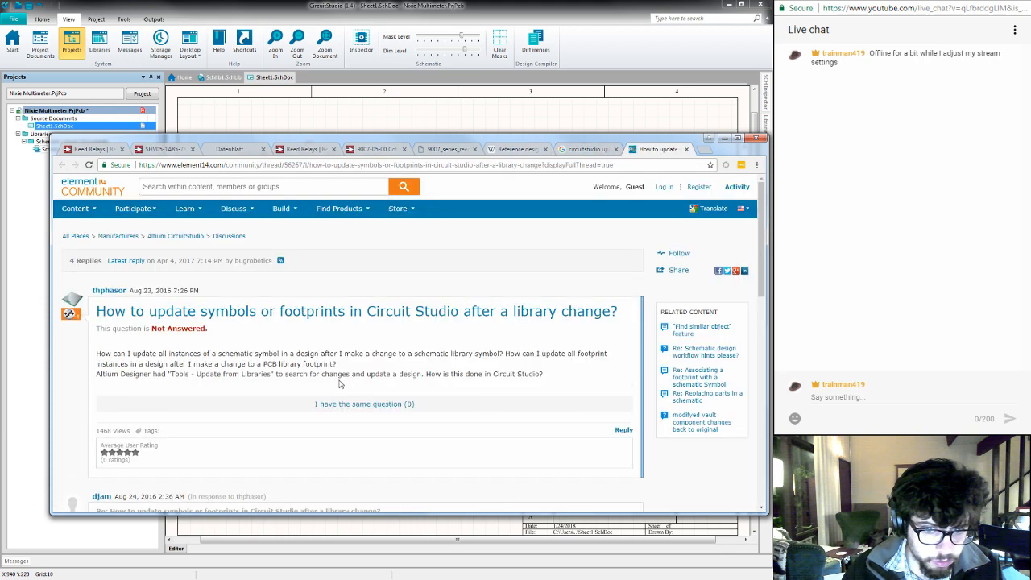
scroll(339, 384, "down", 3)
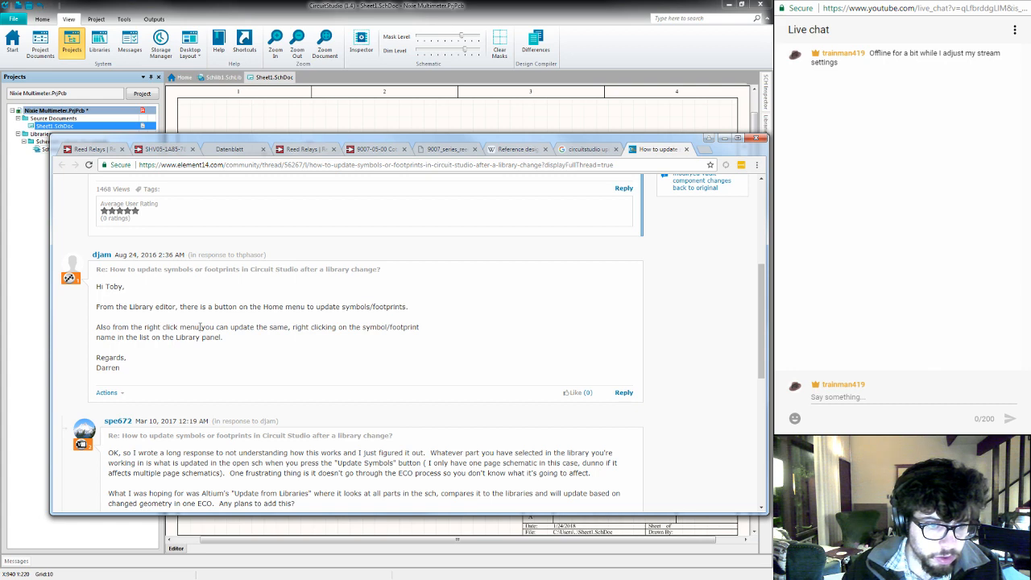
scroll(201, 326, "down", 1)
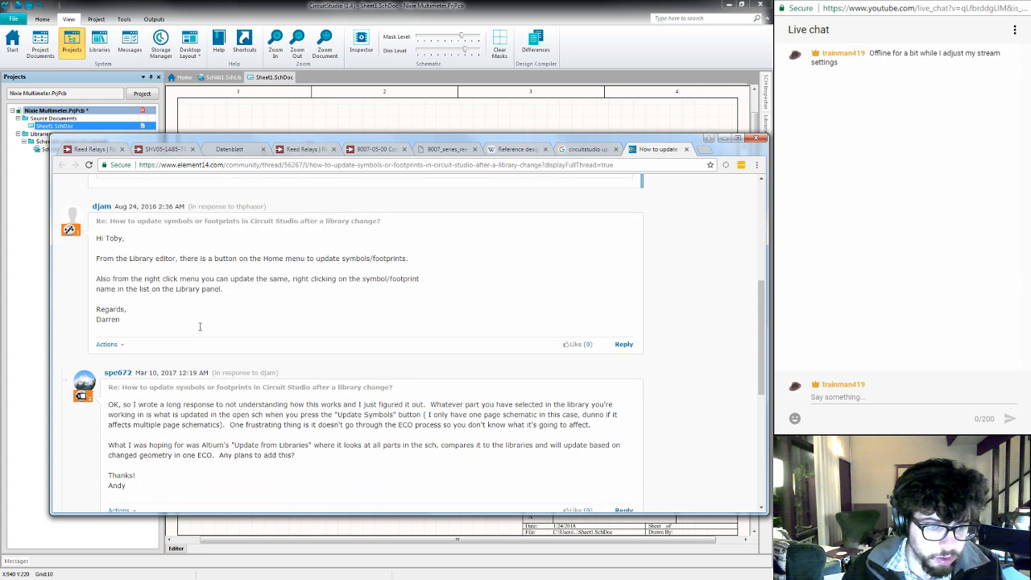
scroll(201, 326, "down", 1)
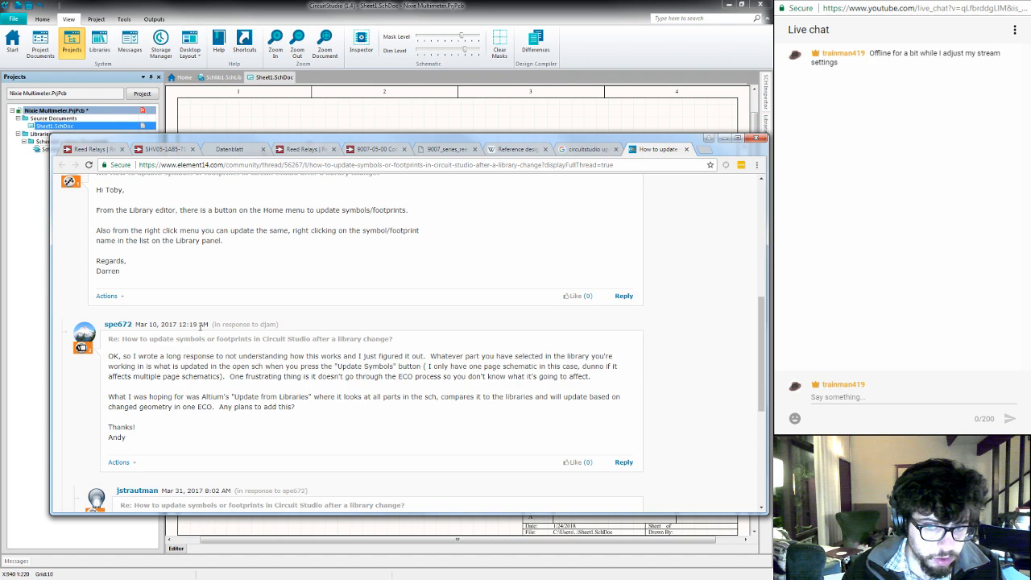
scroll(201, 329, "up", 1)
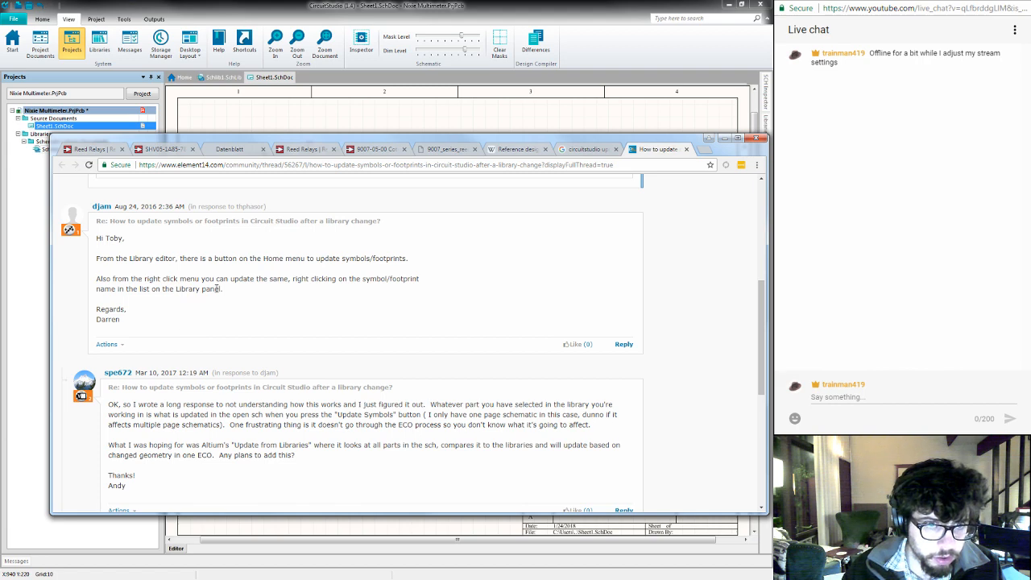
- In Schlib1.SchLib, try to update the schematic sheets from Relay Reed SPST and Relay Reed SPST 1000V together
left_click(219, 76)
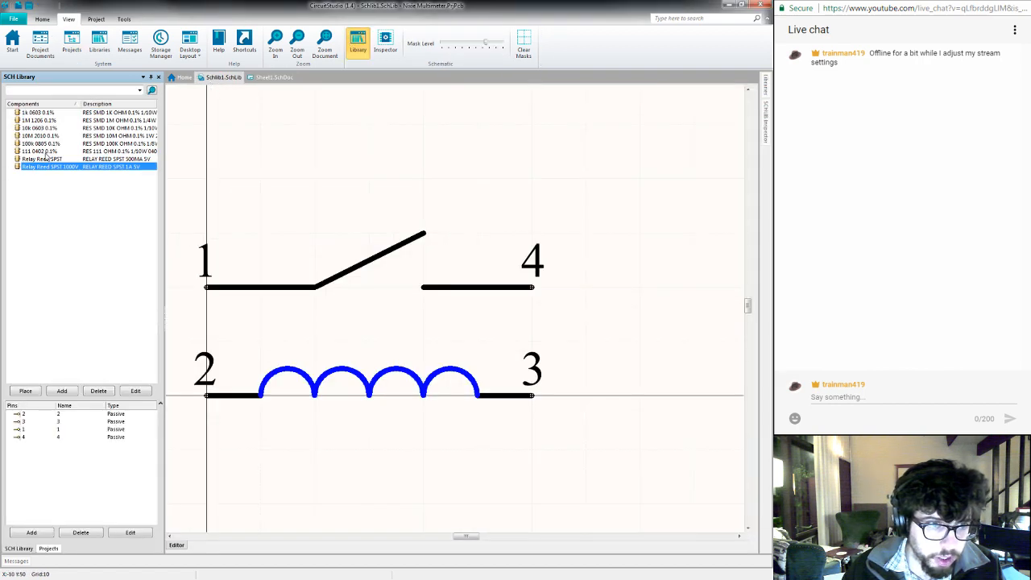
left_click(51, 160, "shift")
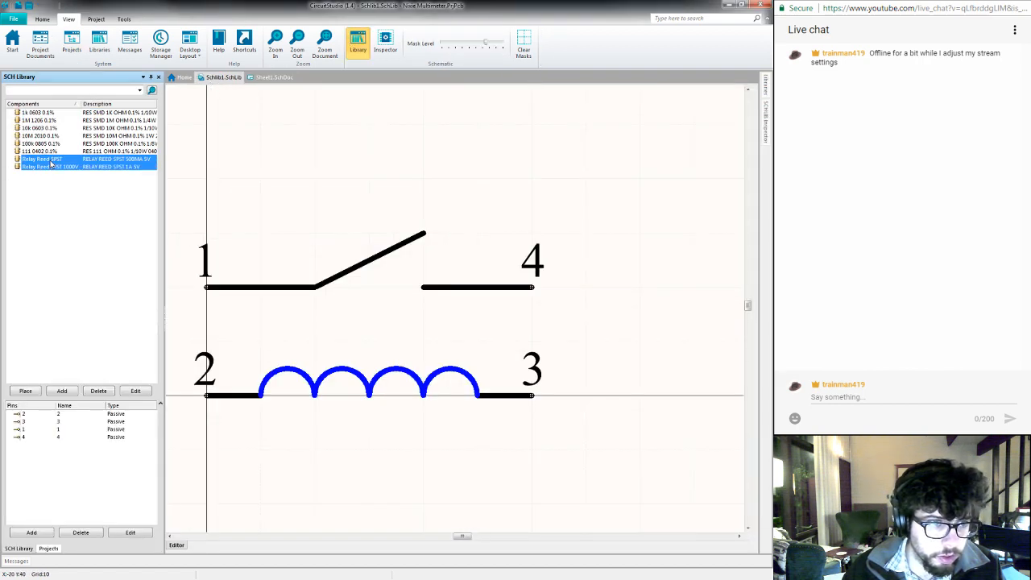
right_click(52, 161)
left_click(87, 178)
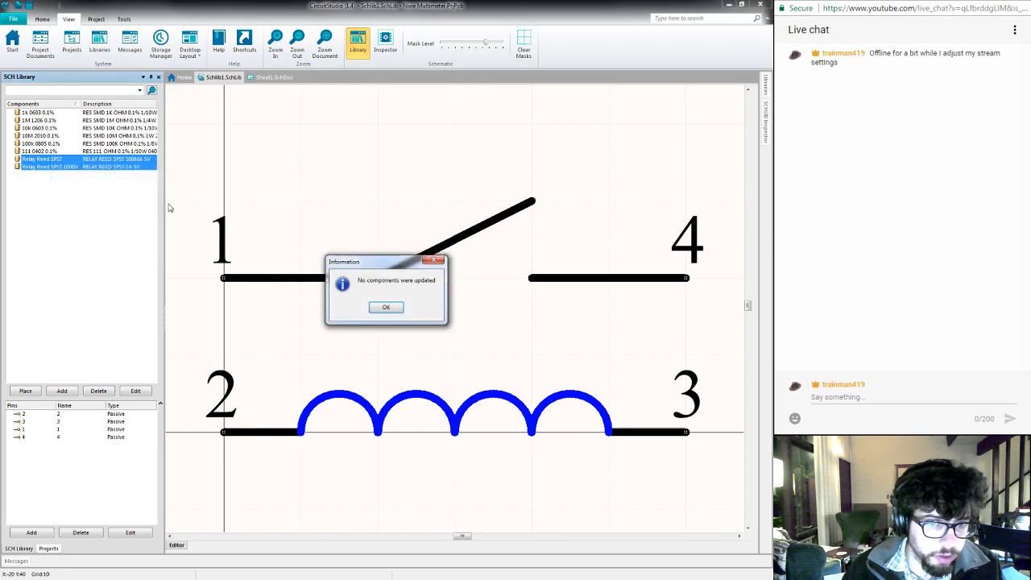
left_click(387, 306)
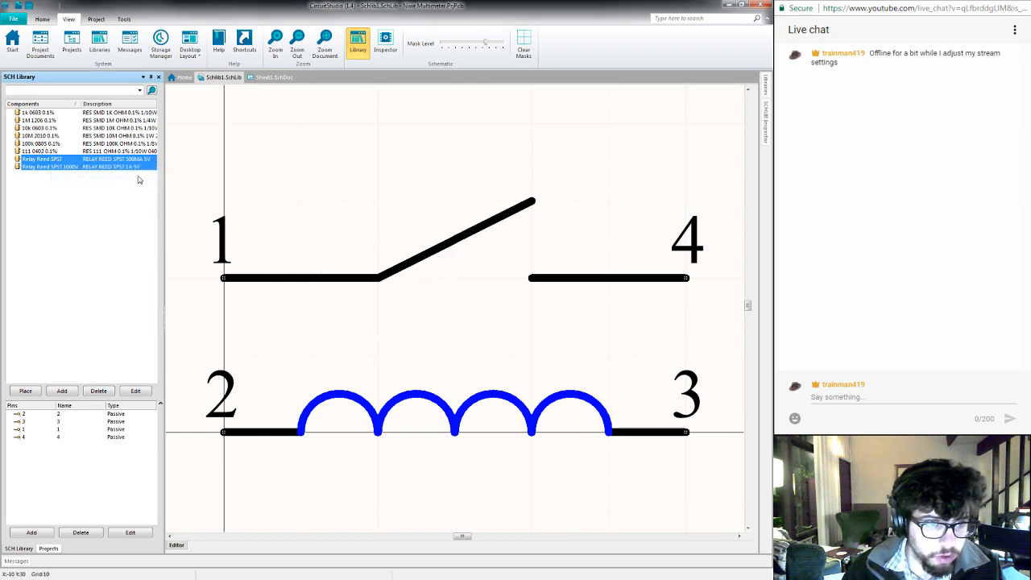
- Update the schematic sheets from the Relay Reed SPST 1000V component alone and return to Sheet1.SchDoc
left_click(98, 167)
right_click(99, 168)
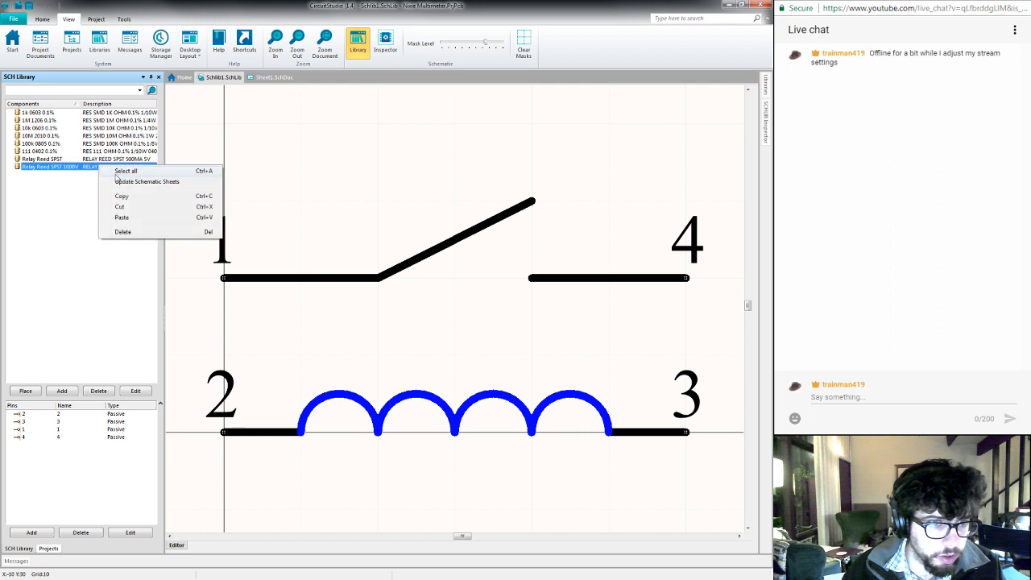
left_click(121, 181)
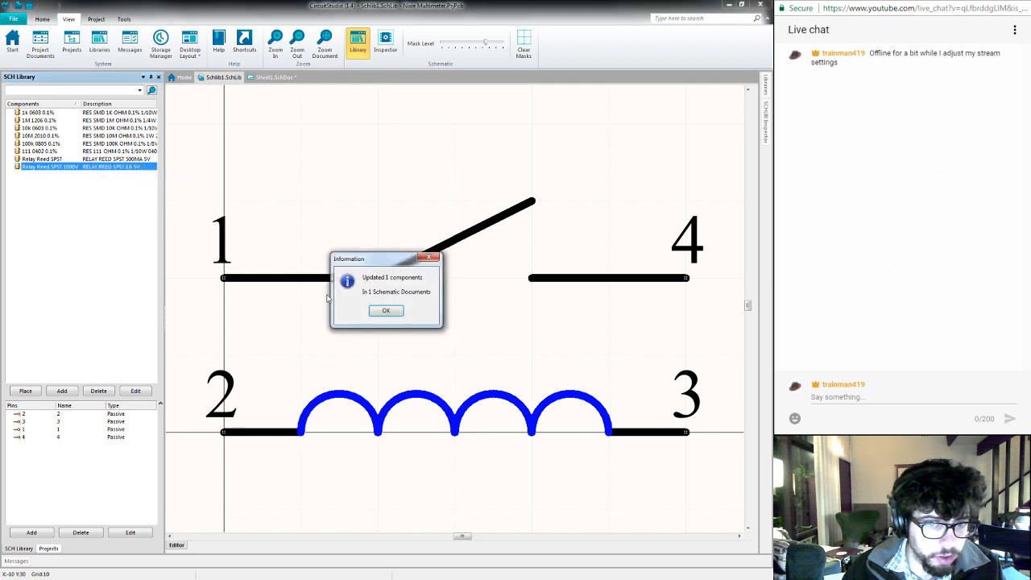
left_click(386, 311)
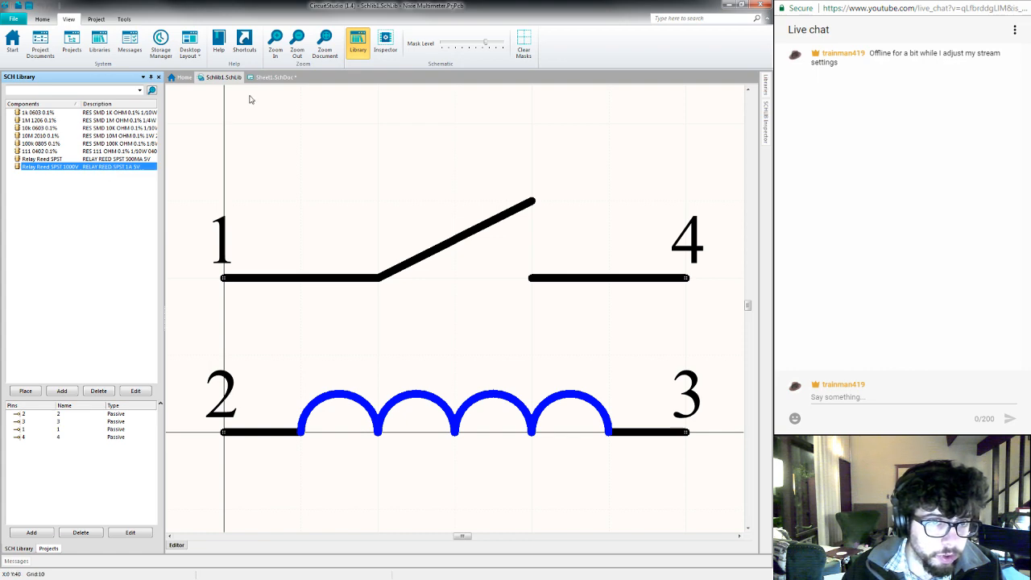
left_click(269, 78)
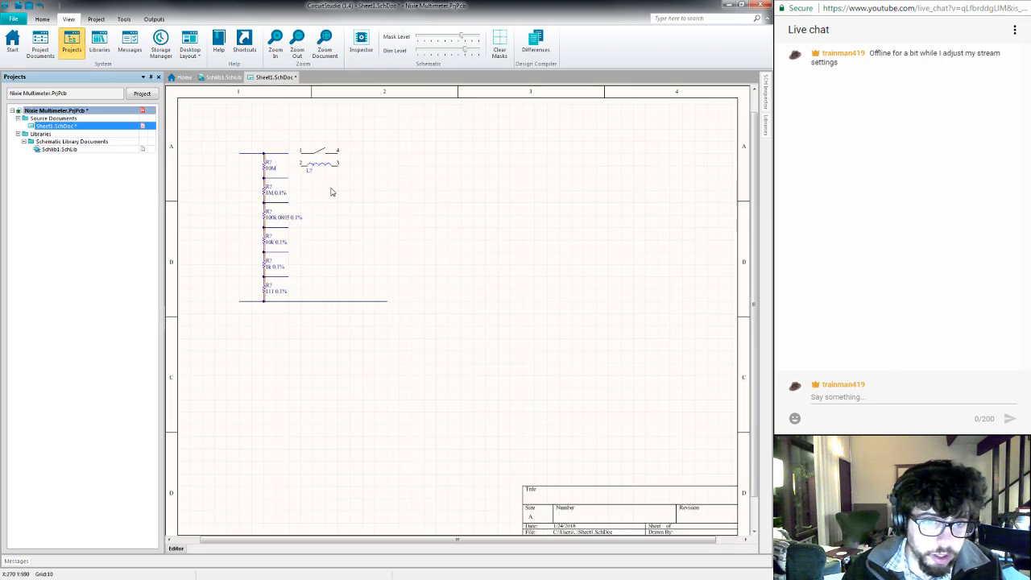
- Set the placed relay's designator to K? in its component properties and save the schematic
left_click(319, 164)
double_click(318, 165)
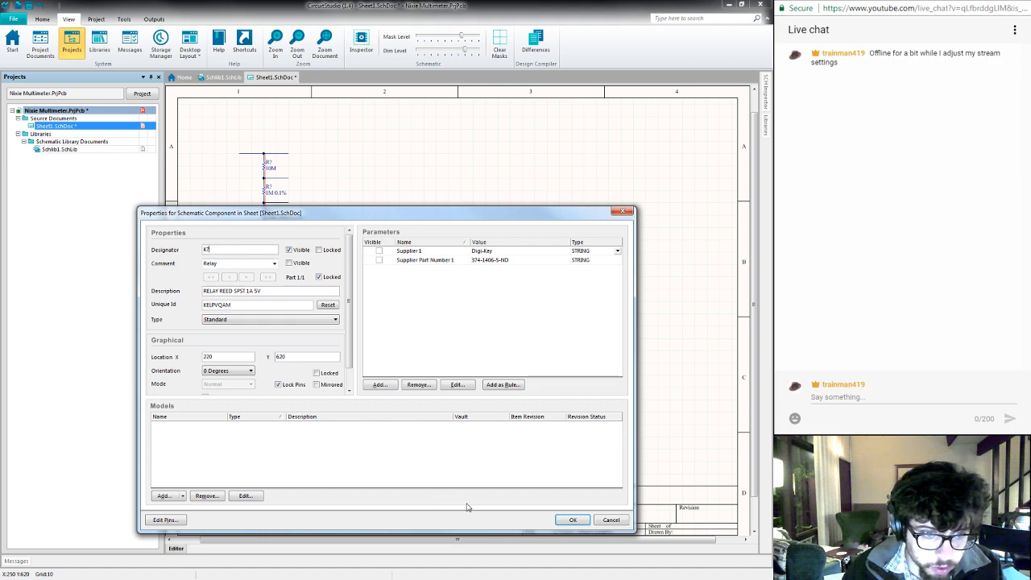
left_click(566, 521)
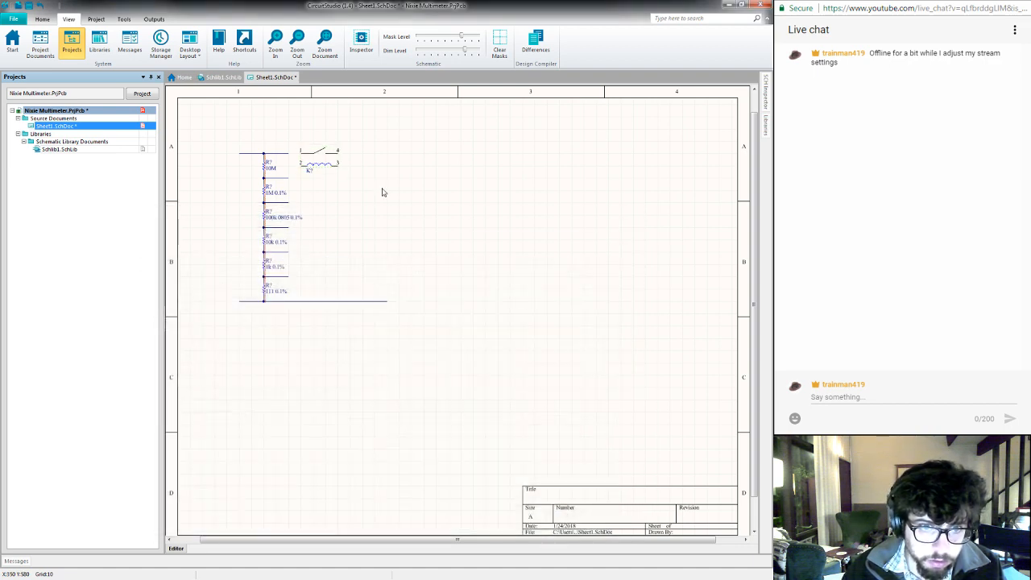
key("ctrl+s")
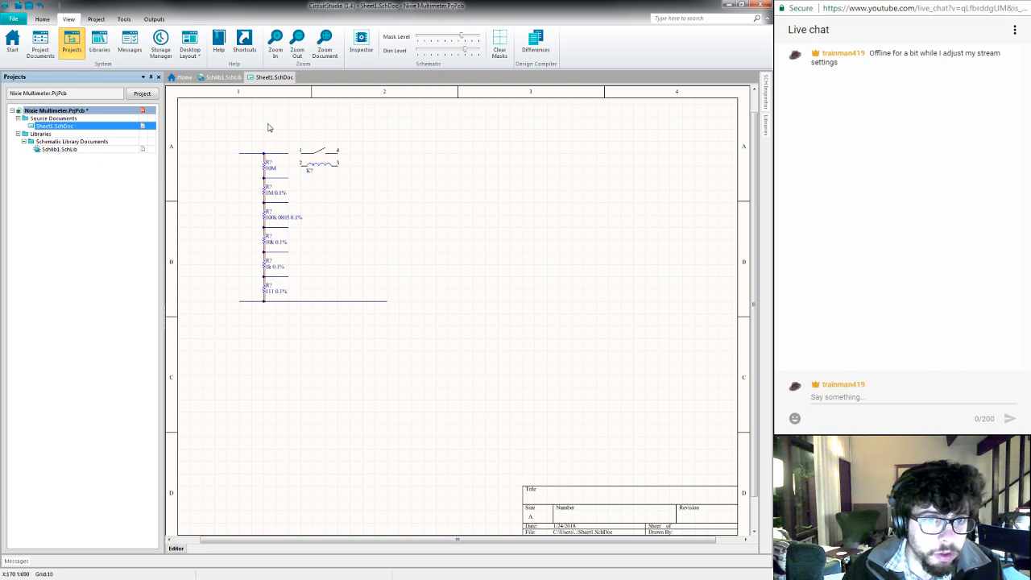
- Choose the Relay Reed SPST component from Schlib1.SchLib for placement, with designator K?
right_click(387, 141)
mouse_move(466, 148)
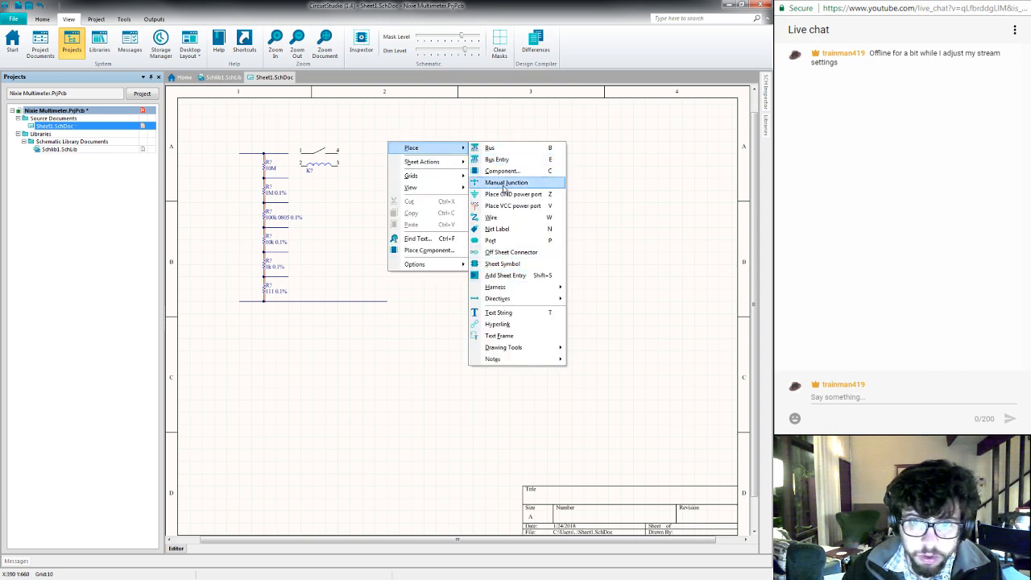
left_click(503, 171)
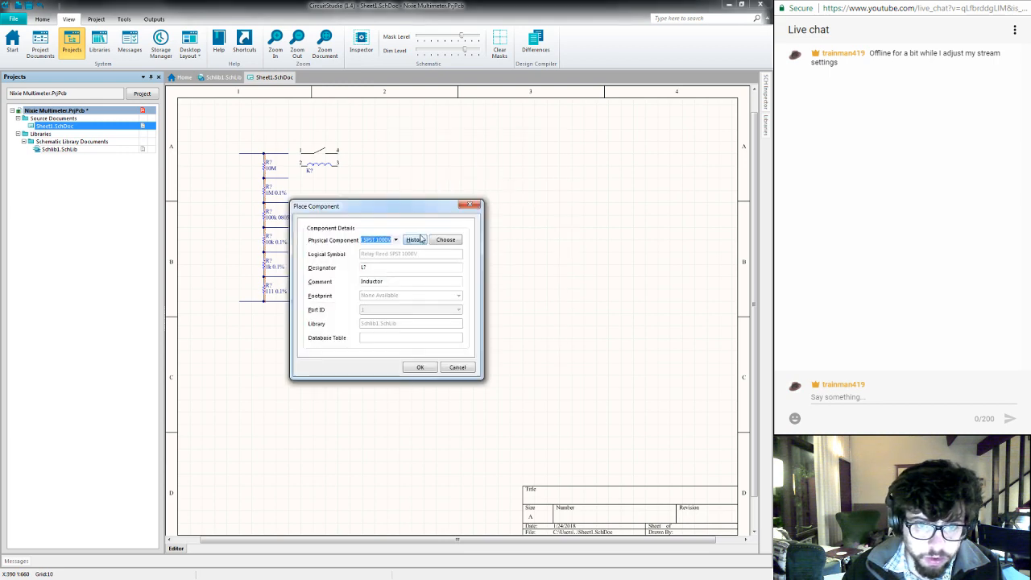
left_click(447, 239)
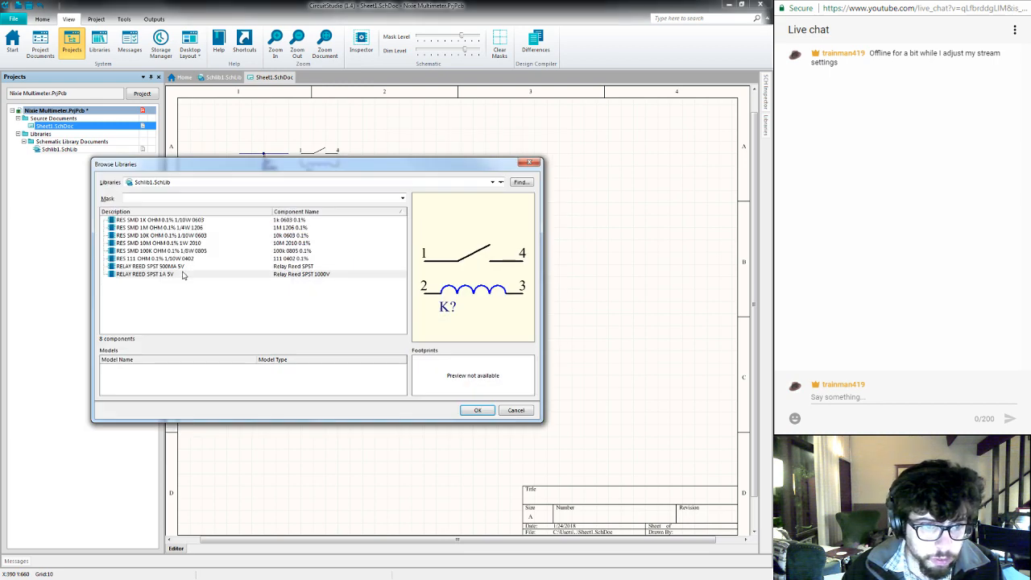
left_click(183, 267)
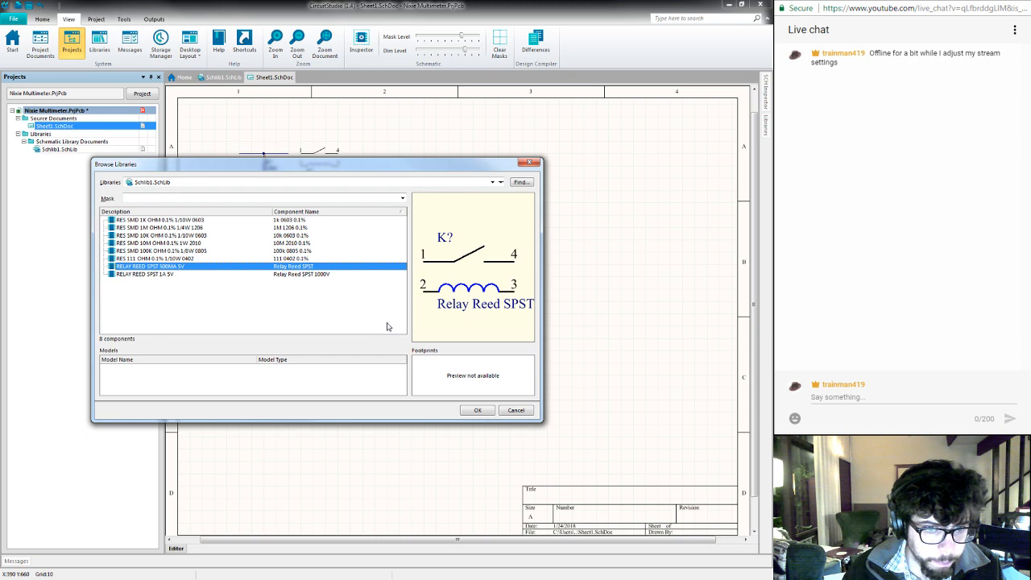
left_click(478, 411)
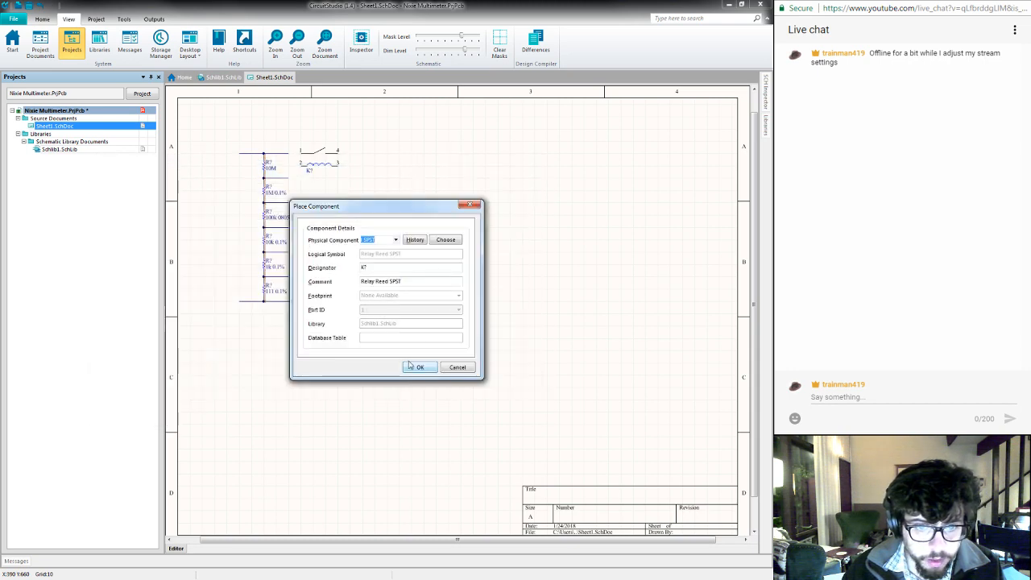
left_click(416, 366)
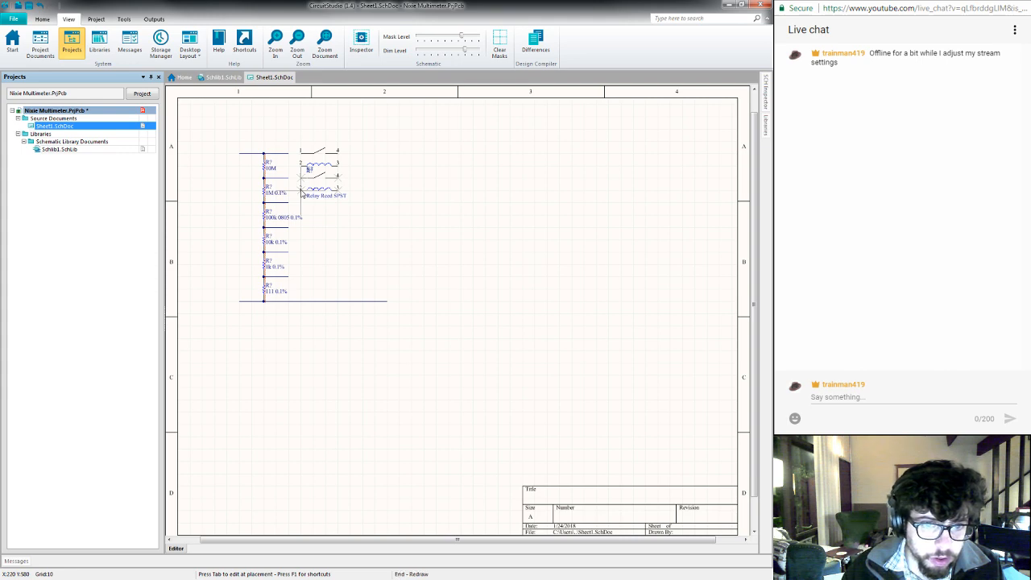
- Place five Relay Reed SPST components in a column beneath the existing relay beside the resistor chain, and end the placement
left_click(302, 194)
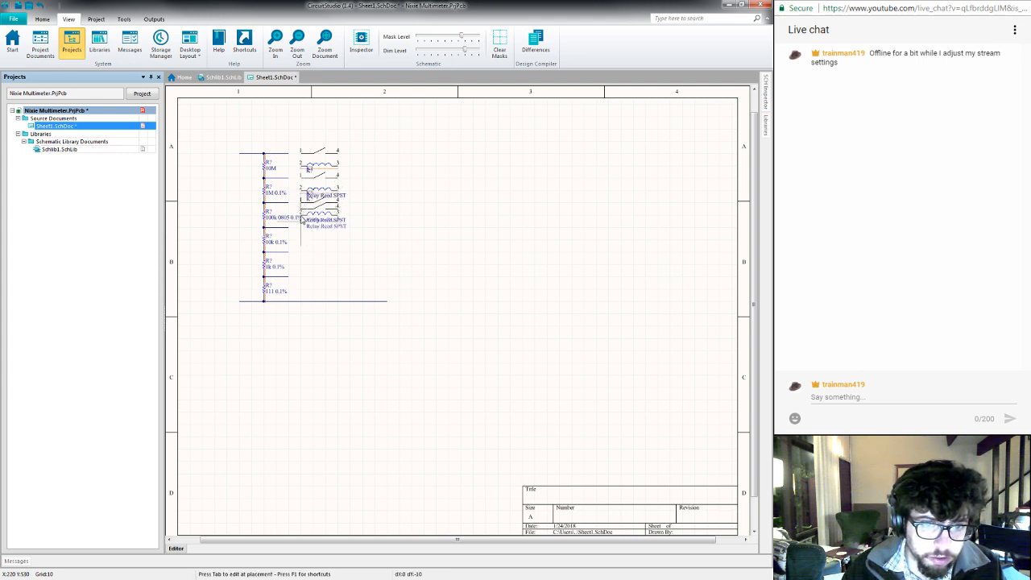
left_click(302, 241)
left_click(303, 270)
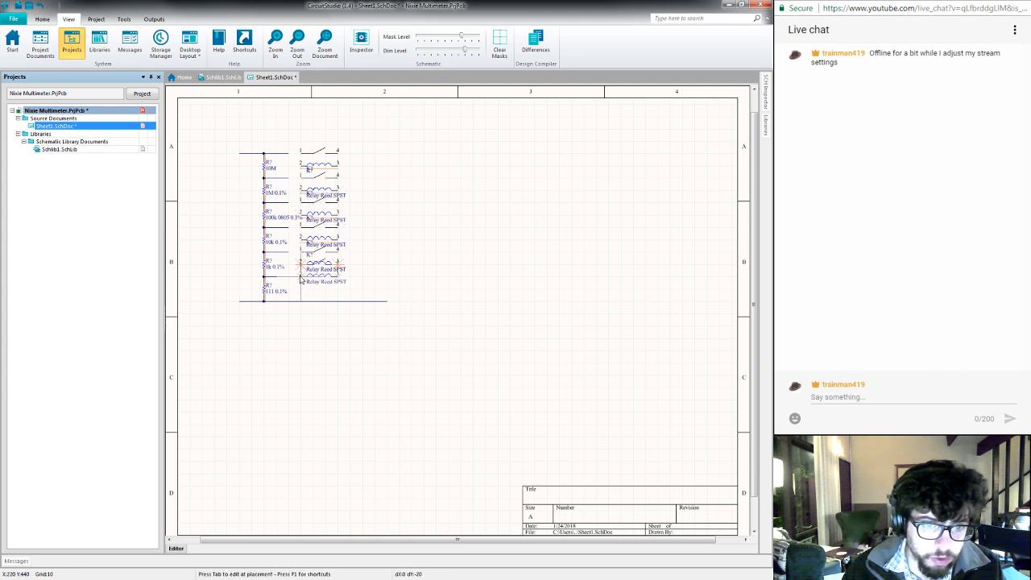
left_click(302, 293)
key("Tab")
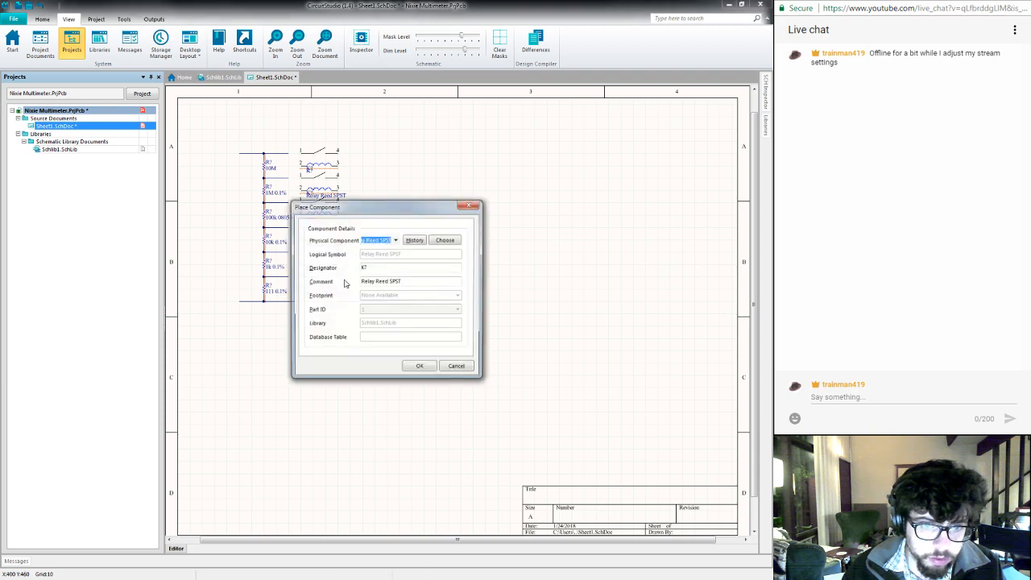
left_click(455, 366)
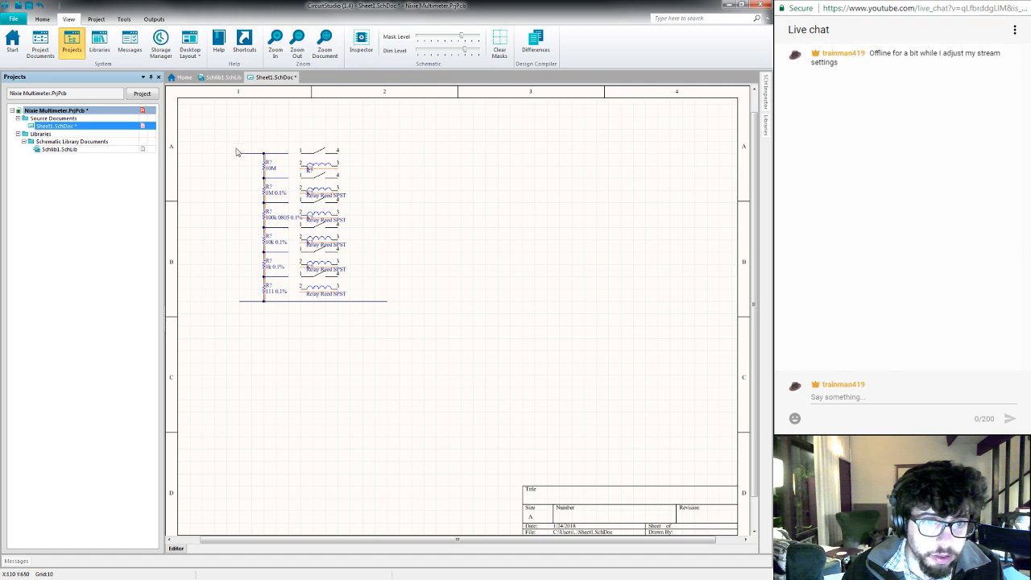
- Spread the resistor chain vertically by moving the 10M and 1M resistors up and the 10k, 1k and 111 resistors down
left_click_drag(226, 141, 304, 195)
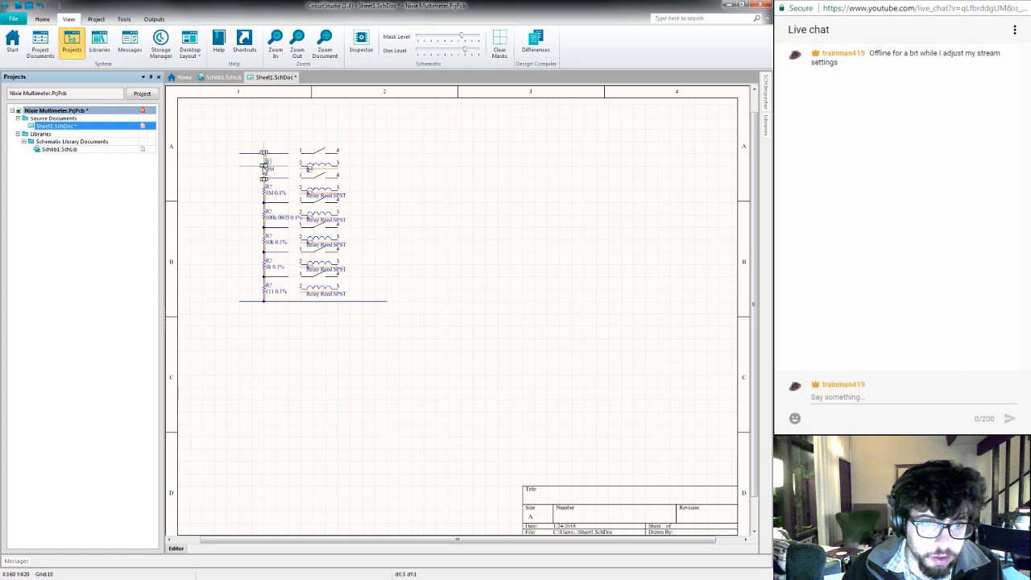
left_click(249, 176)
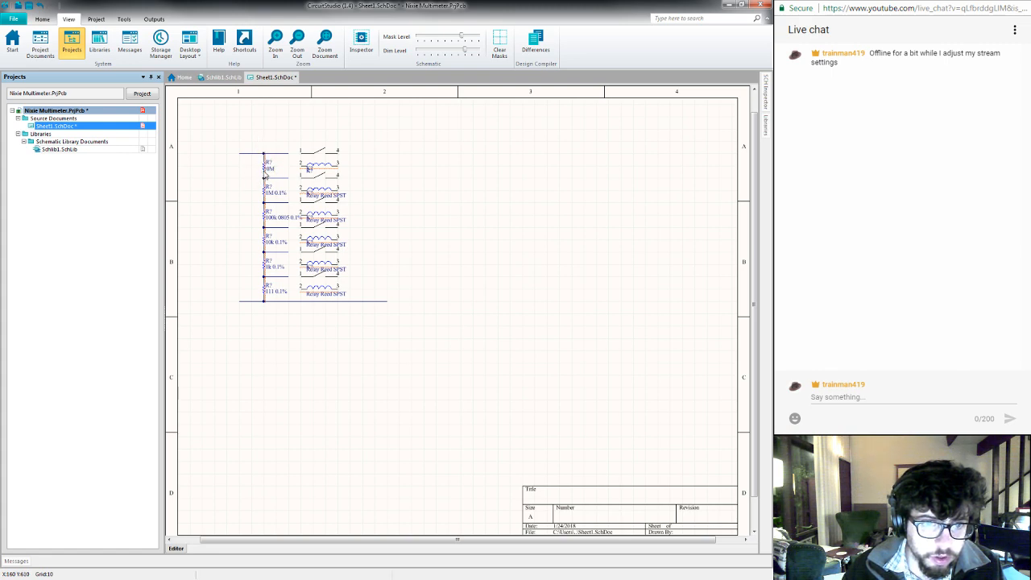
left_click_drag(264, 175, 264, 154)
left_click_drag(266, 193, 262, 172)
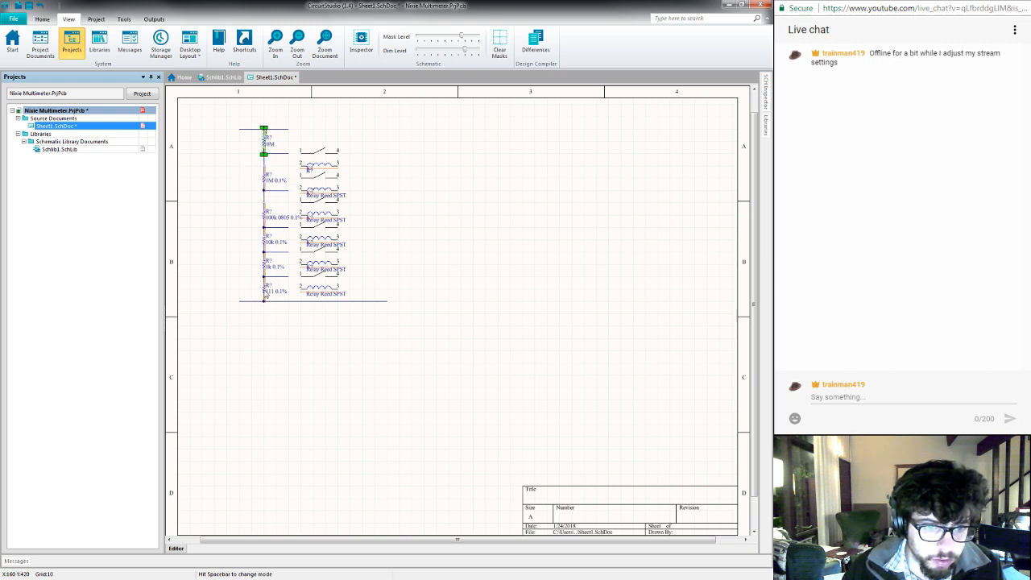
left_click_drag(265, 298, 264, 382)
left_click_drag(265, 282, 264, 319)
mouse_move(265, 242)
left_mouse_down()
mouse_move(265, 255)
mouse_move(266, 246)
left_mouse_up()
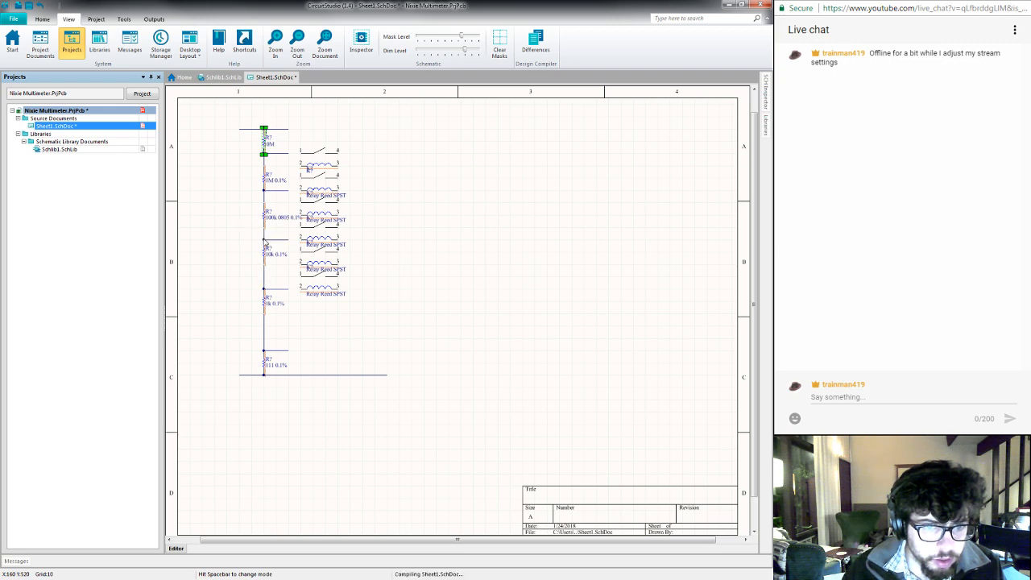
- Move the tap above the 10k resistor and the 1k resistor with its tap upward to even out the chain spacing
left_click(272, 239)
left_click_drag(271, 240, 272, 229)
left_click_drag(266, 307, 273, 266)
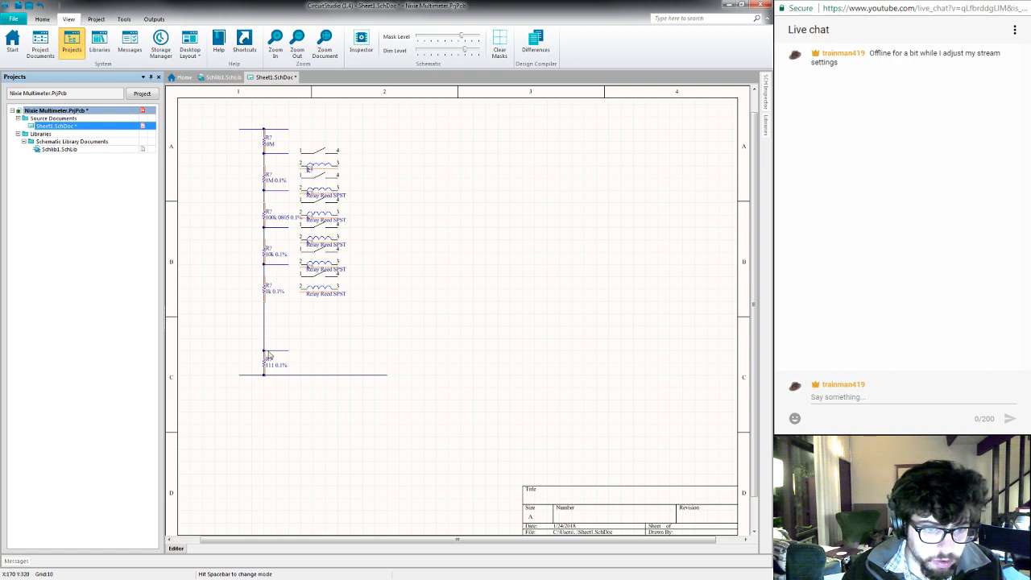
- Raise the tap wire below the 1k resistor, match its length to the other taps, and move the 111 resistor and bottom wire up
left_click_drag(270, 351, 273, 302)
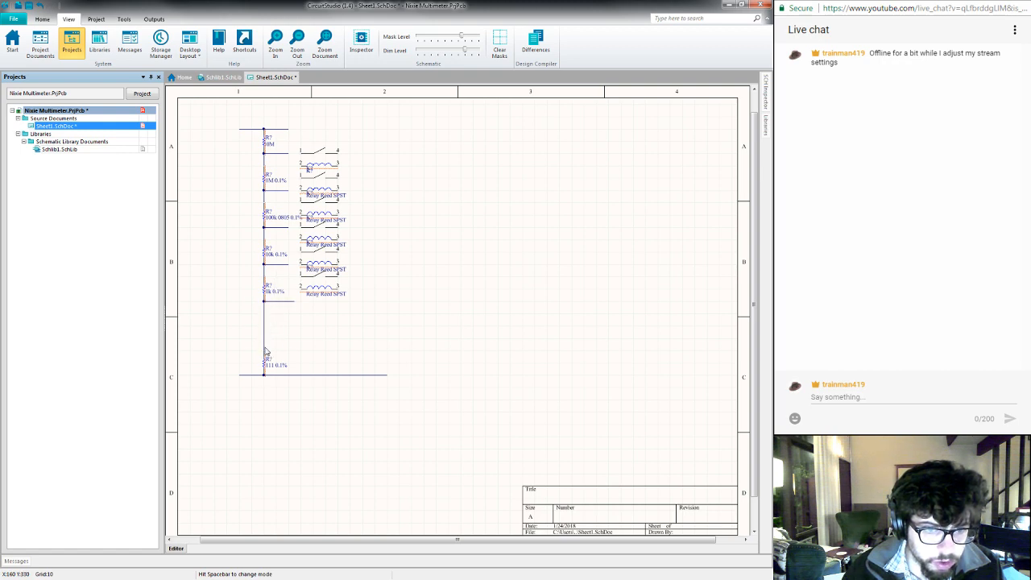
left_click(292, 301)
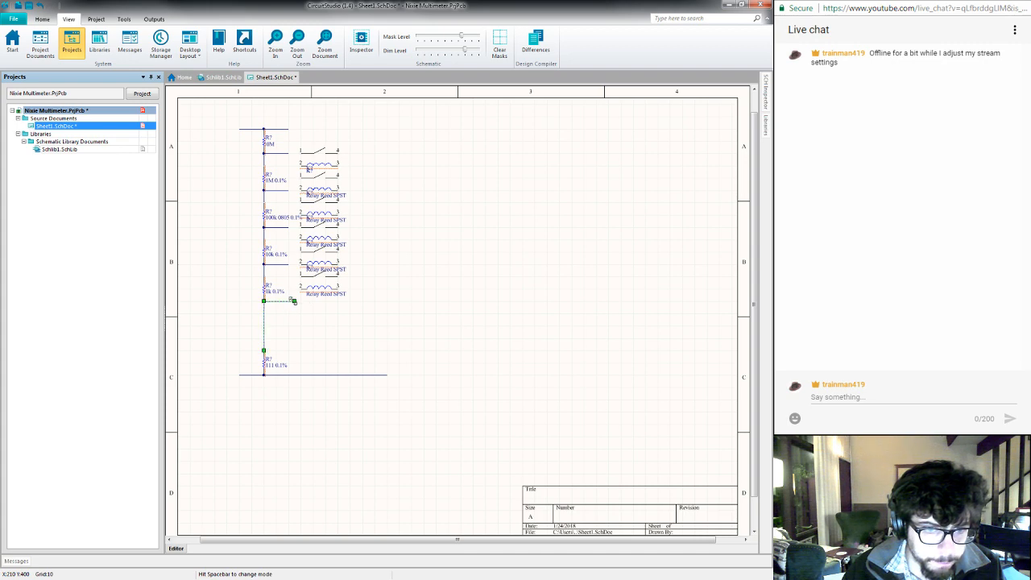
left_click_drag(293, 300, 289, 301)
left_click(288, 340)
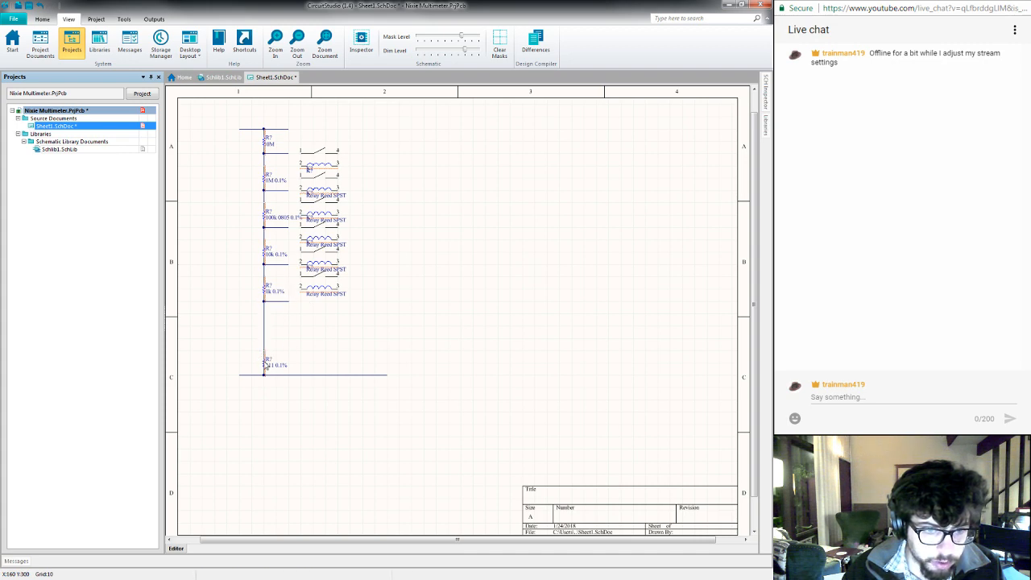
left_click_drag(266, 365, 300, 302)
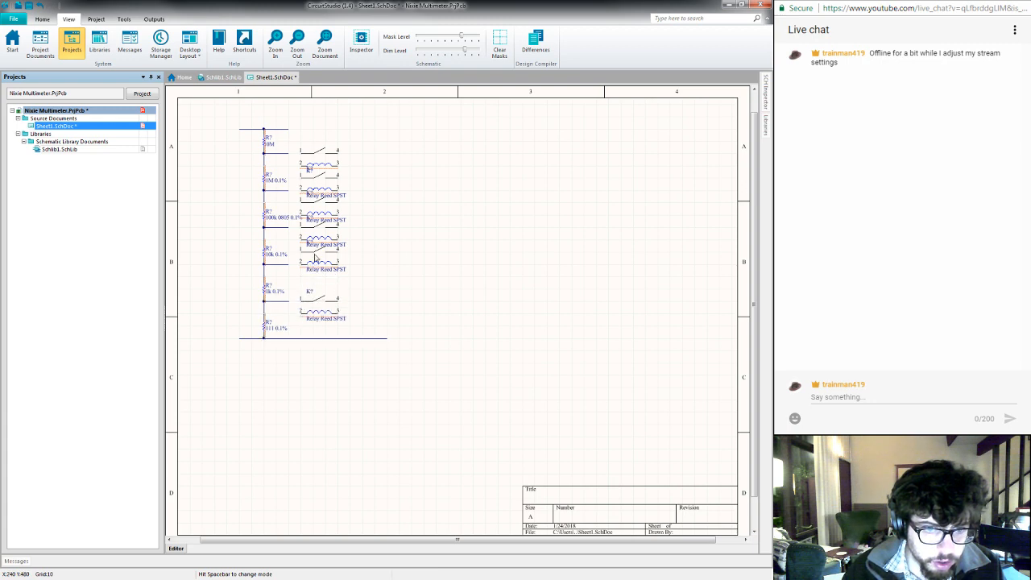
- Spread the reed relays along the resistor chain, aligning the top one with the top wire and the lower ones with their taps
left_click_drag(316, 258, 303, 265)
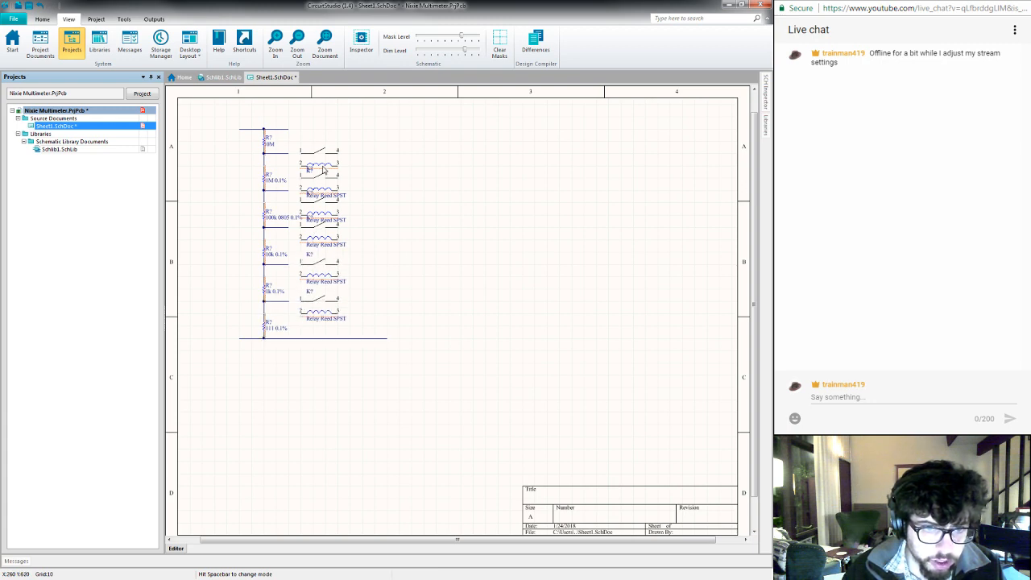
left_click_drag(324, 169, 304, 133)
left_click_drag(311, 174, 302, 122)
left_click(307, 147)
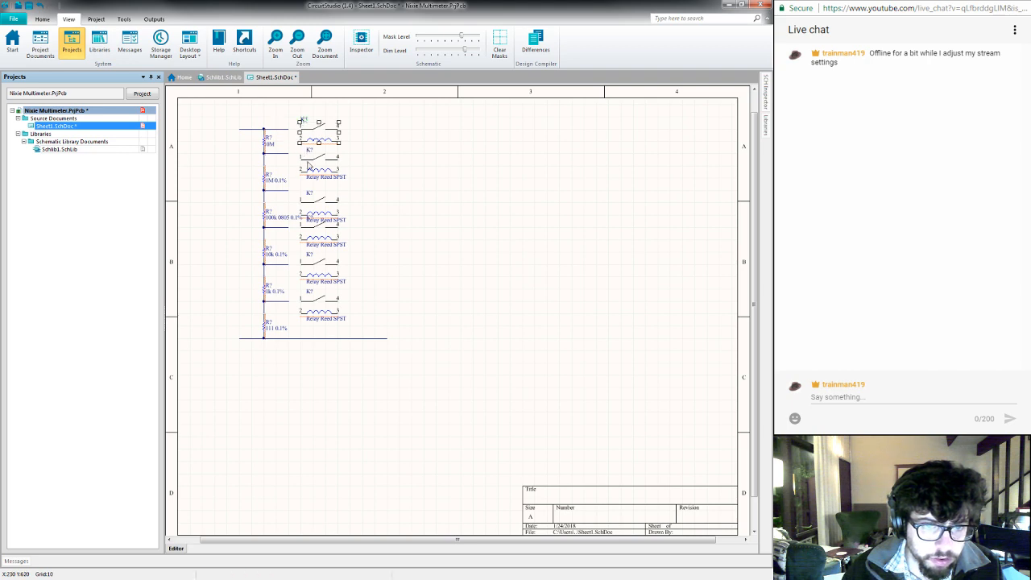
left_click_drag(324, 212, 303, 194)
left_click(394, 194)
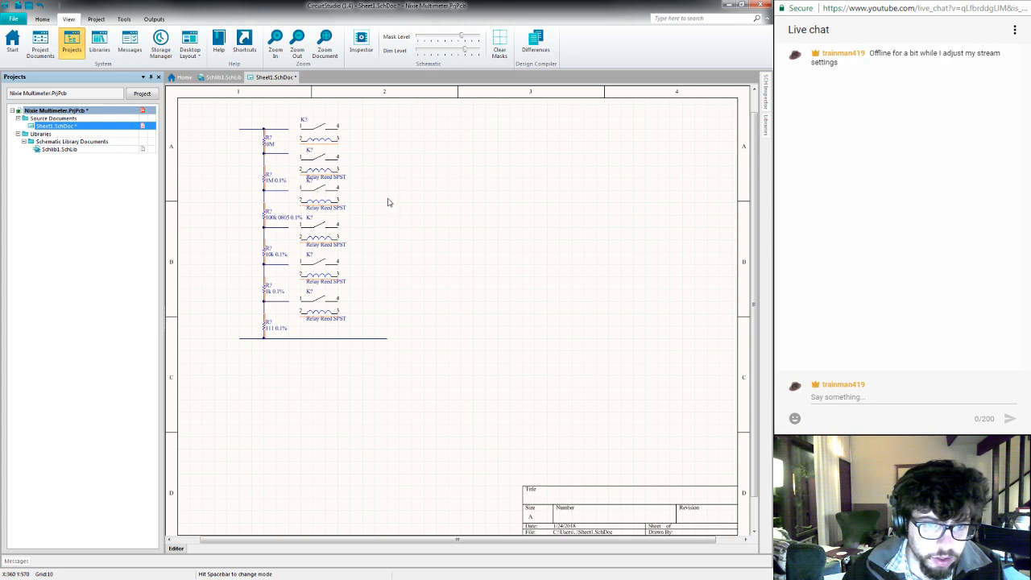
- Hide the part comment of the five lower Relay Reed SPST components together in the SCH Inspector
left_click(324, 155)
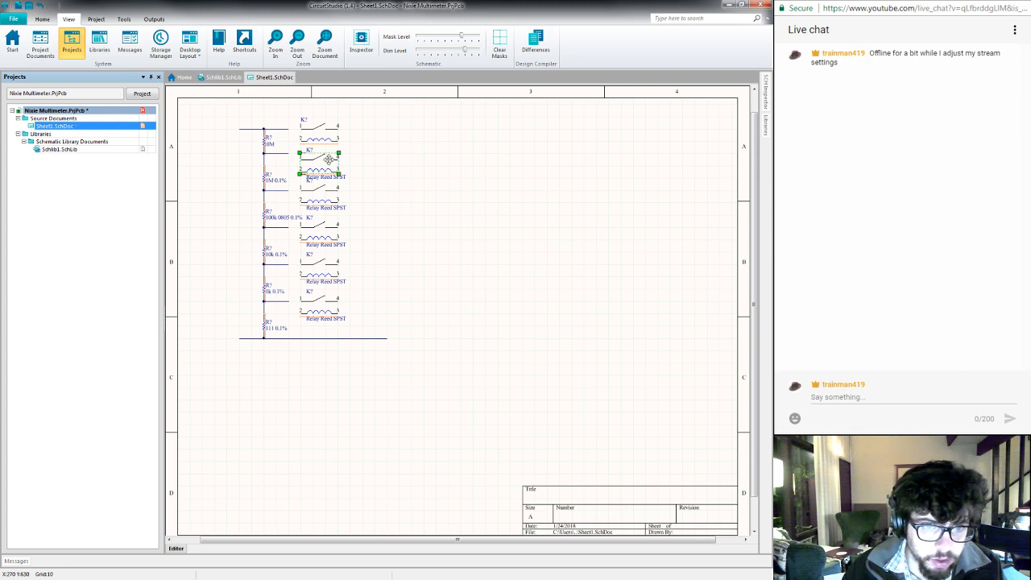
left_click(324, 197, "shift")
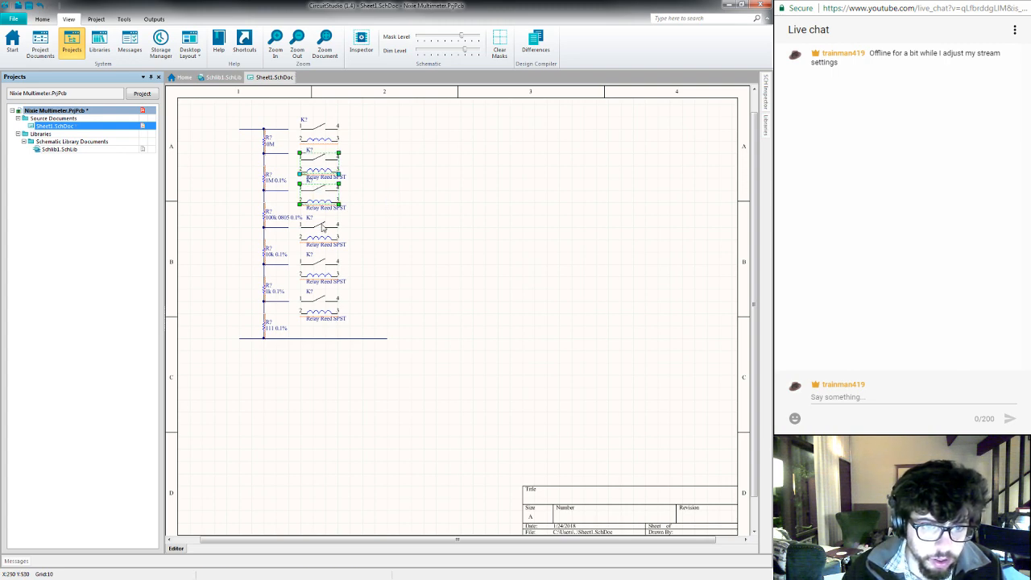
left_click(324, 228, "shift")
left_click(321, 269, "shift")
left_click(323, 300, "shift")
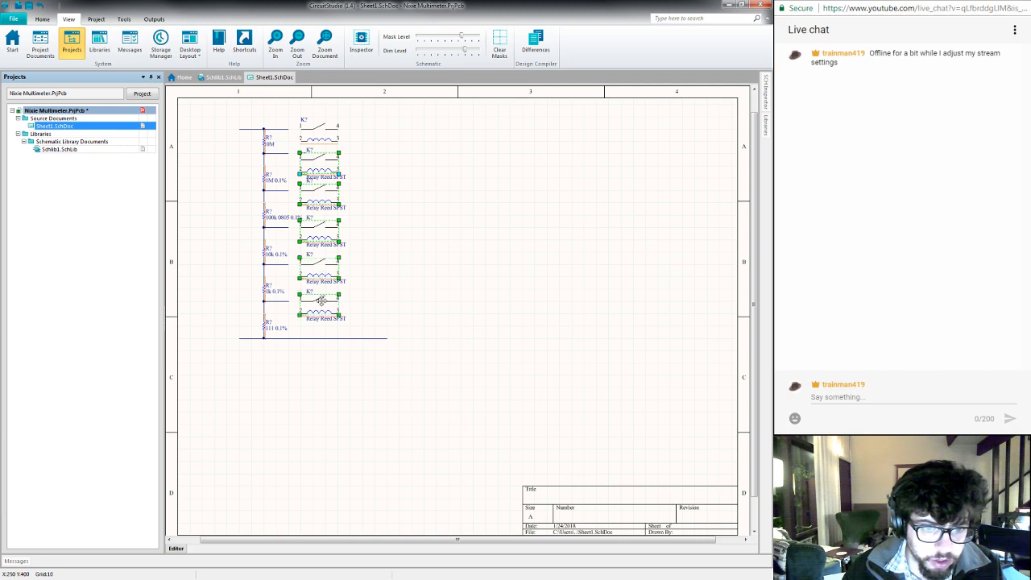
left_click(767, 105)
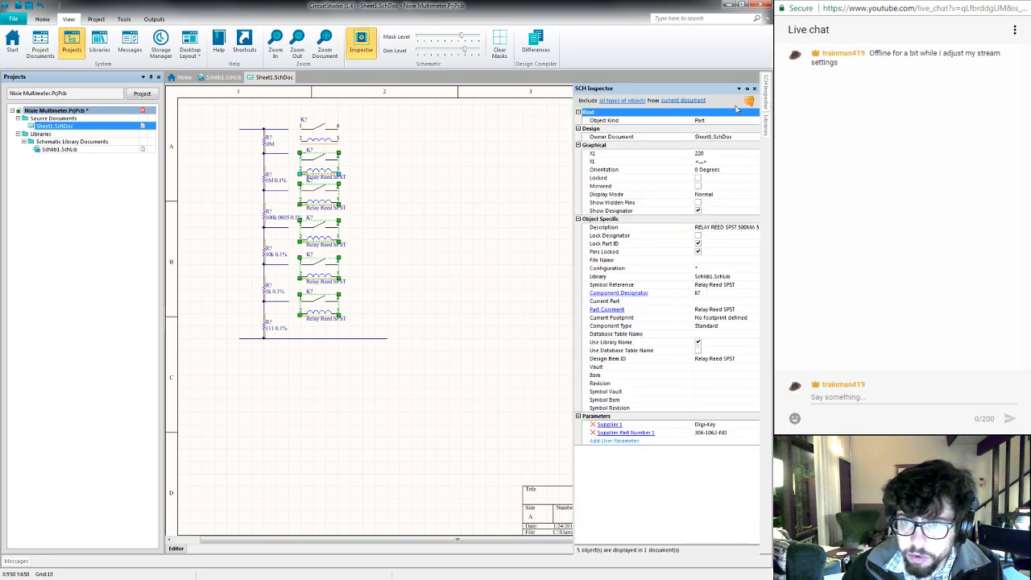
left_click(746, 89)
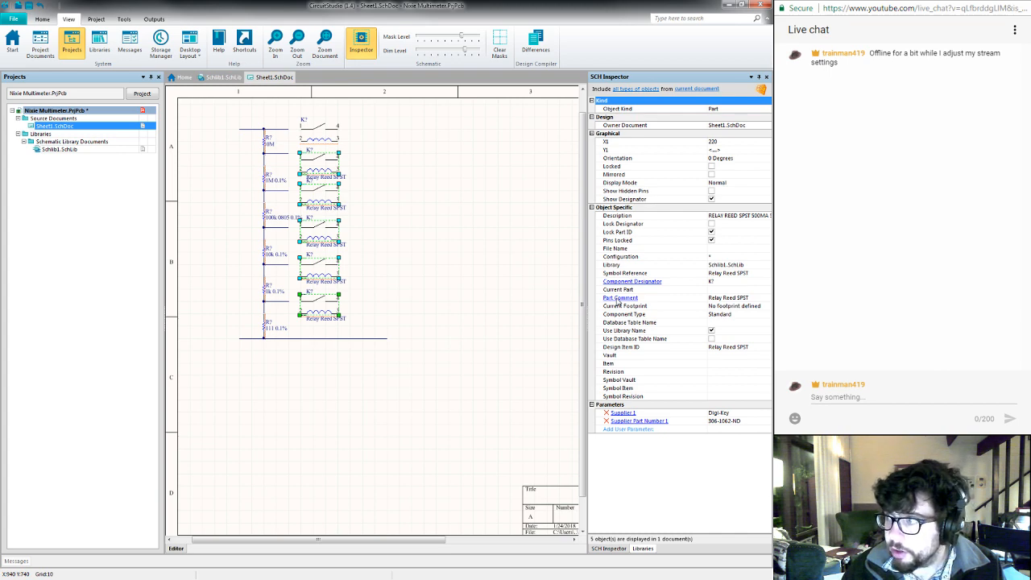
left_click(618, 299)
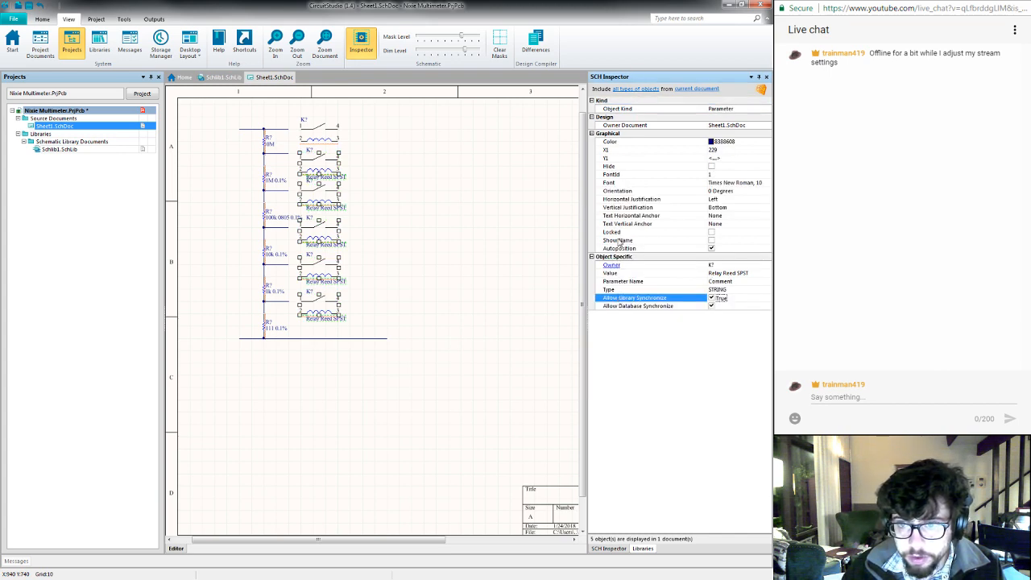
left_click(711, 166)
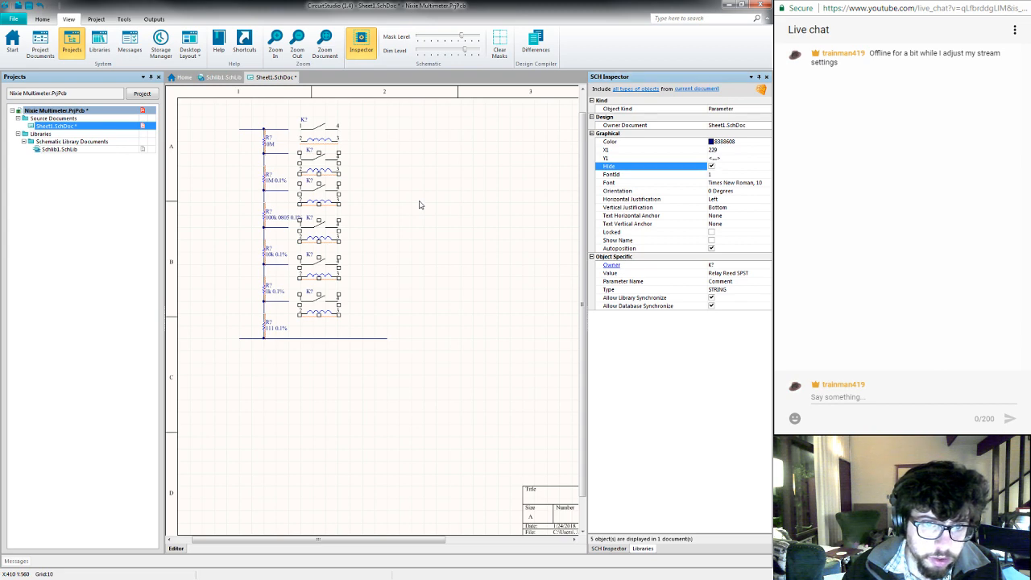
- Move the second relay up level with the tap below the 10M resistor and adjust its K? designator above the switch
left_click(367, 181)
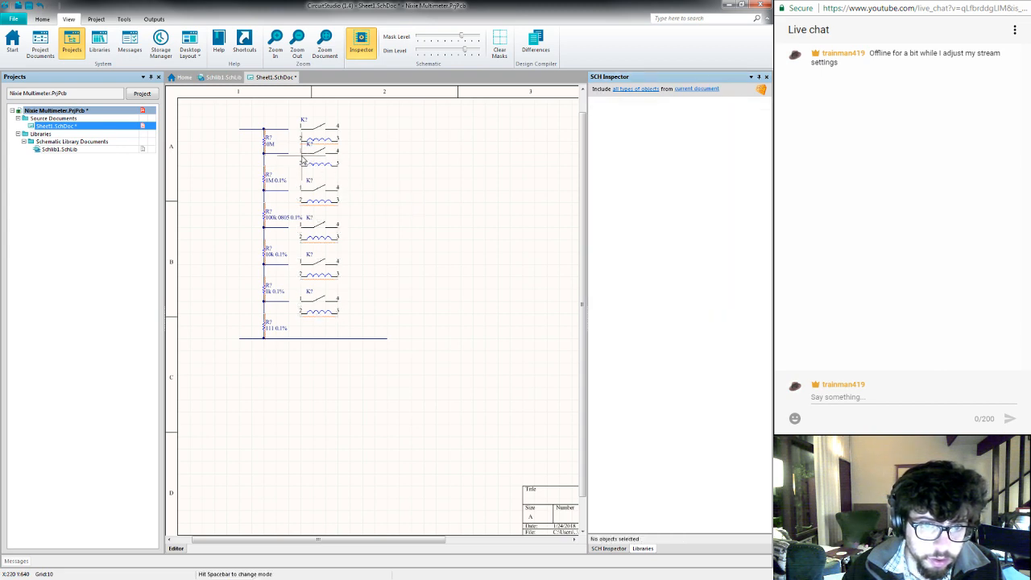
left_click(307, 145)
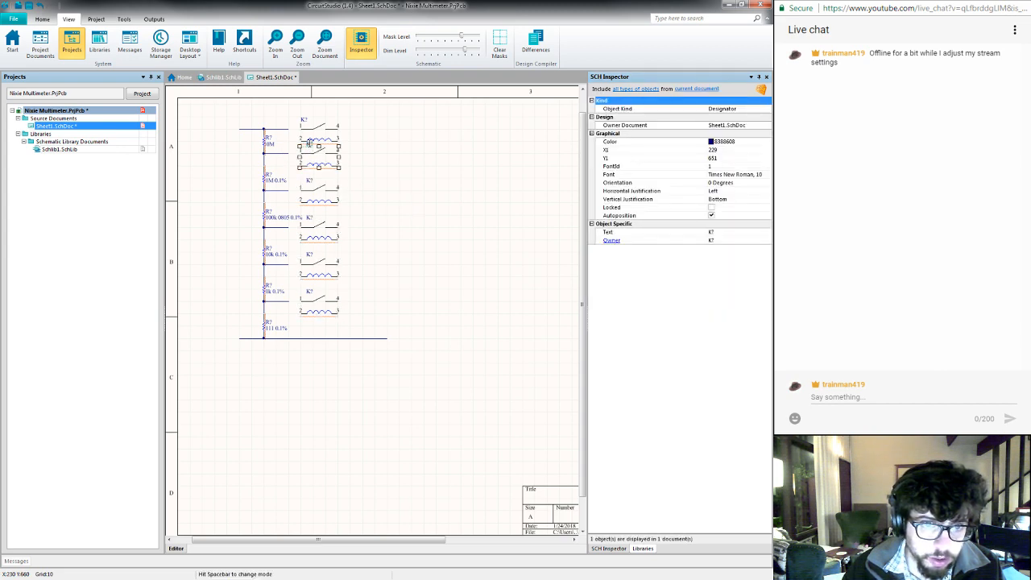
left_click_drag(309, 142, 307, 142)
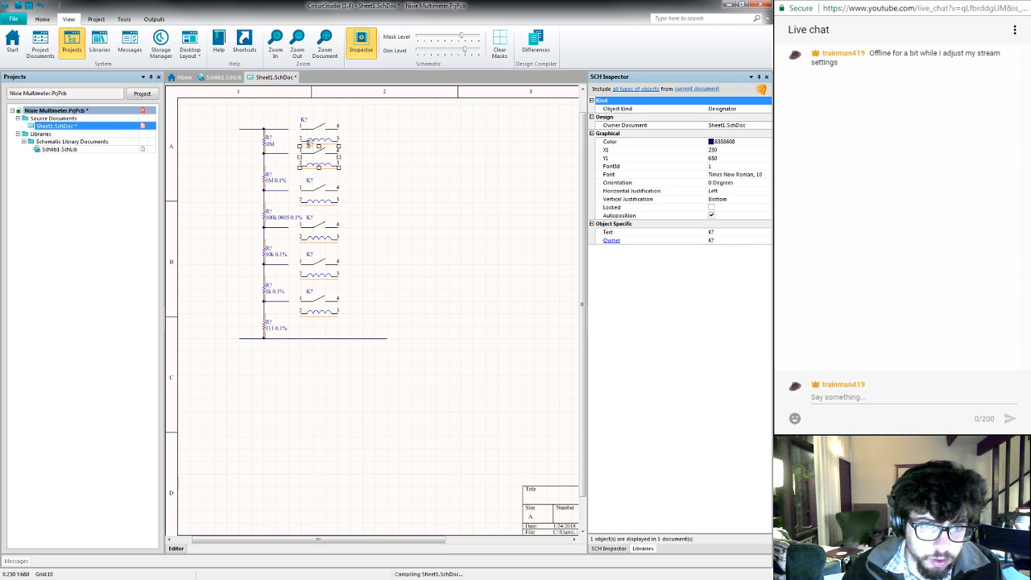
- Raise the top wire and top relay to match the chain spacing, and align that relay's K? designator with the others
left_click(416, 154)
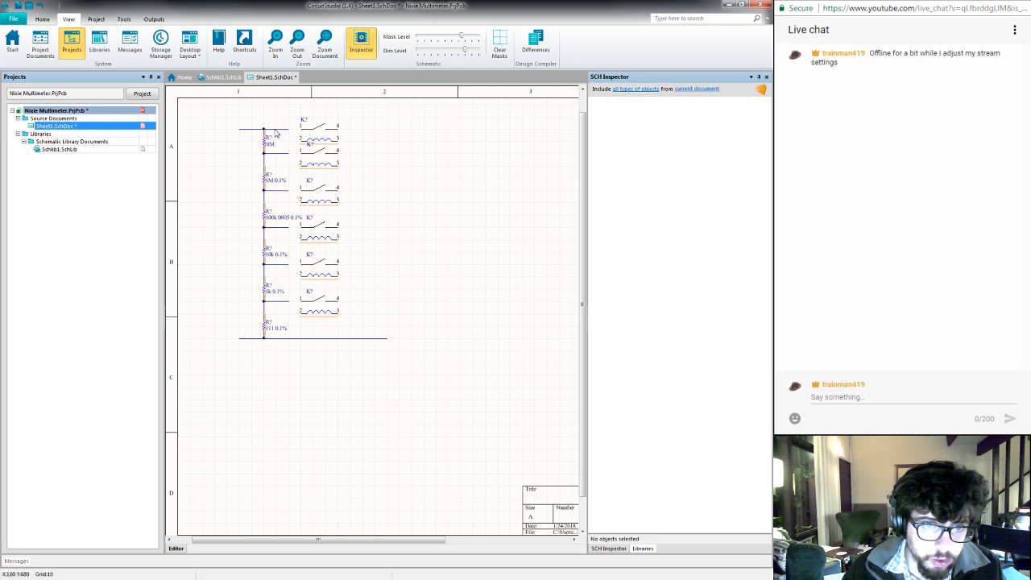
left_click_drag(275, 130, 318, 123)
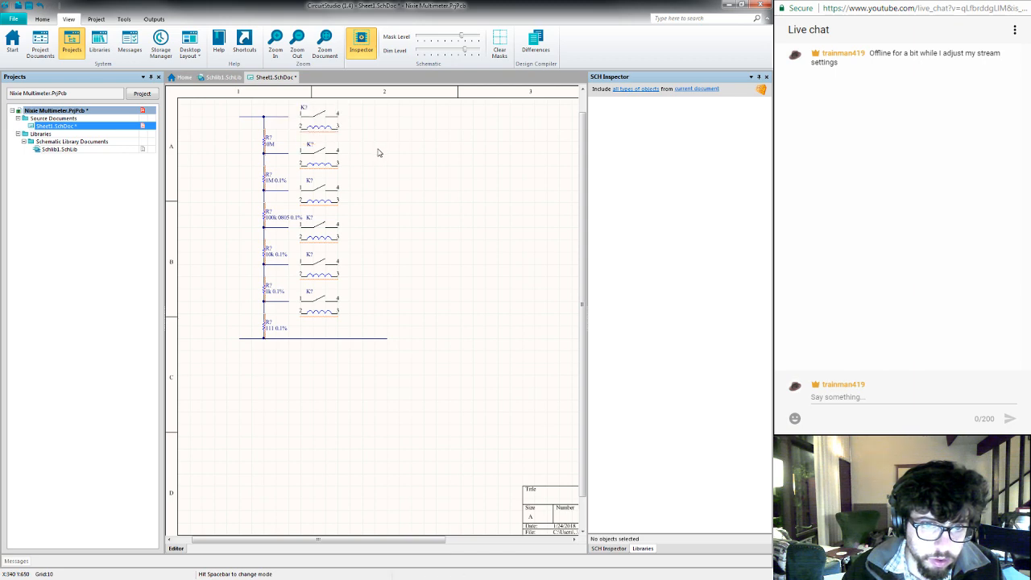
left_click_drag(306, 111, 314, 111)
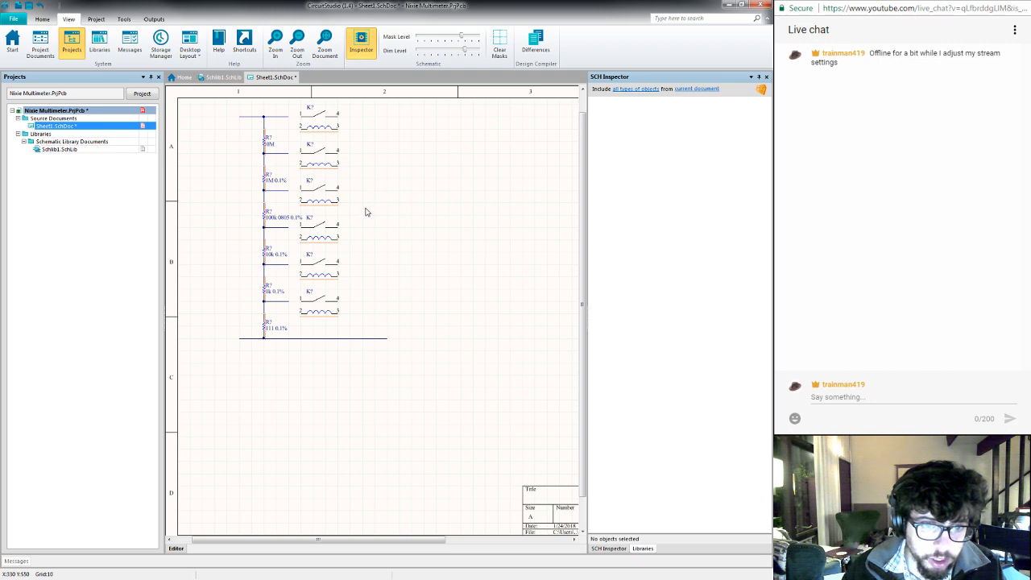
- Shift all six reed relays toward the resistor chain so pin 1 of each meets its wire or tap end, and save the schematic
key("ctrl+s")
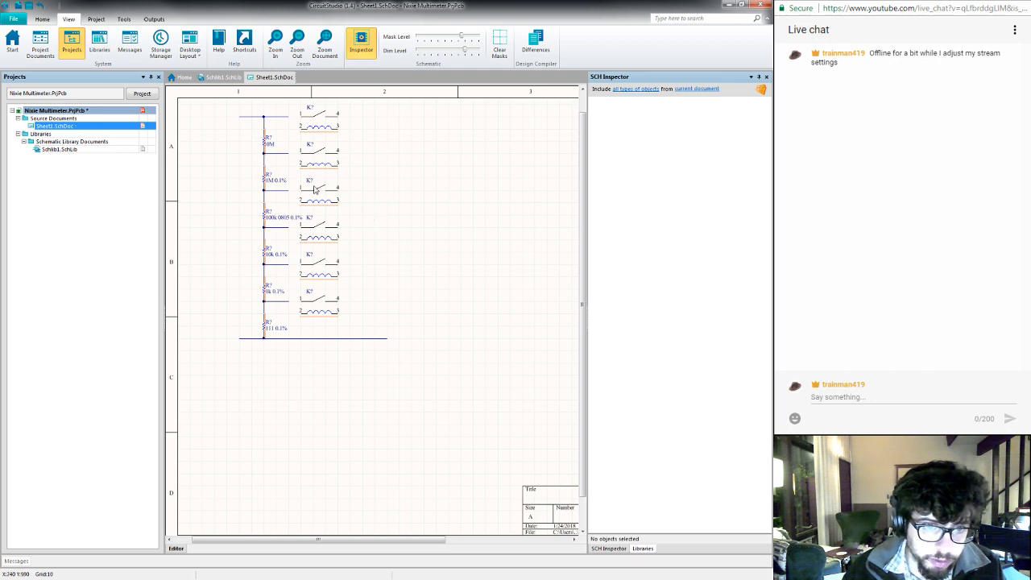
left_click_drag(318, 126, 292, 131)
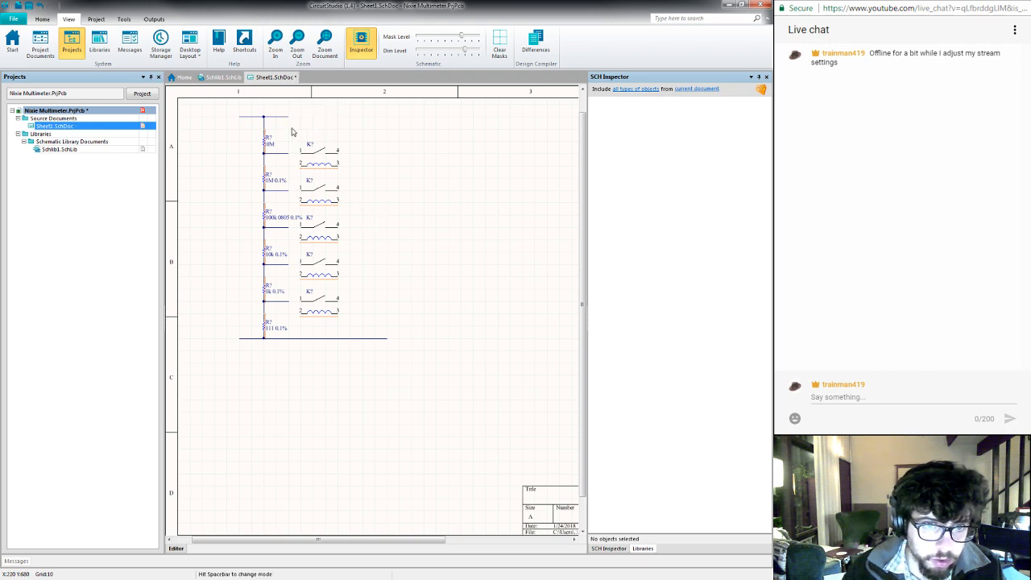
left_click_drag(320, 164, 309, 194)
left_click_drag(328, 239, 316, 239)
left_click_drag(330, 278, 328, 279)
mouse_move(326, 316)
left_mouse_down()
mouse_move(337, 315)
mouse_move(325, 315)
left_mouse_up()
key("ctrl+s")
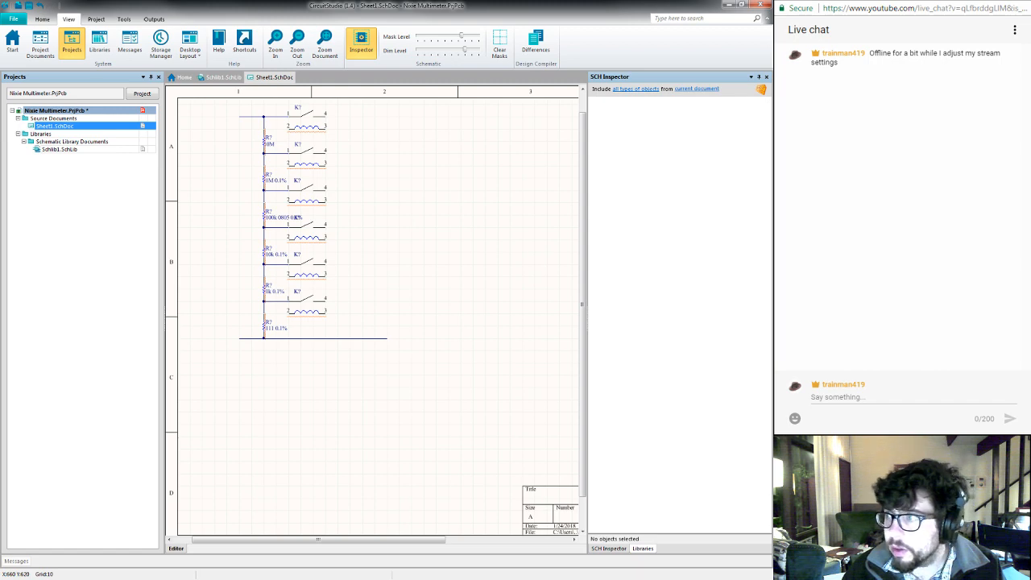
left_click(871, 398)
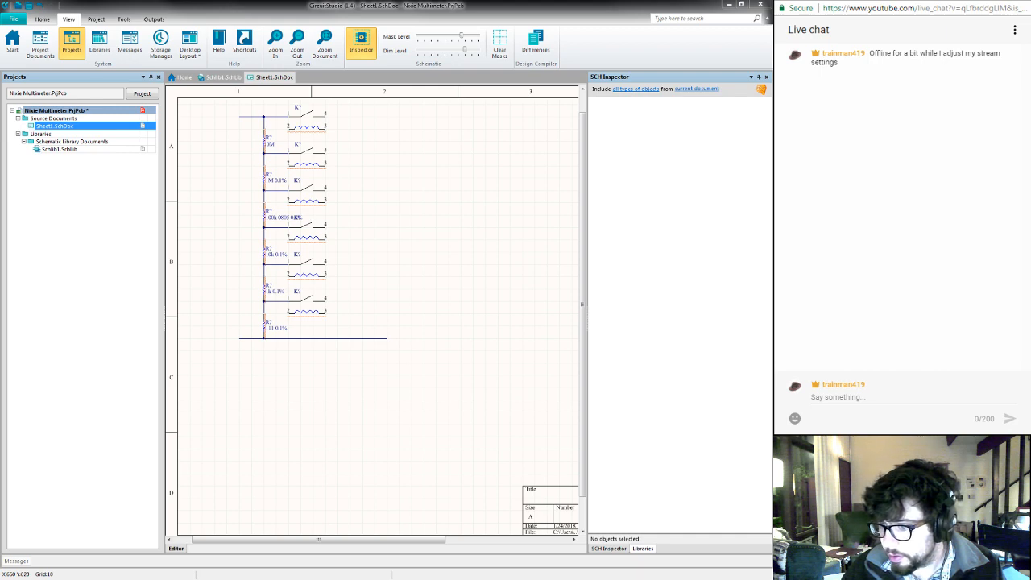
left_click(855, 397)
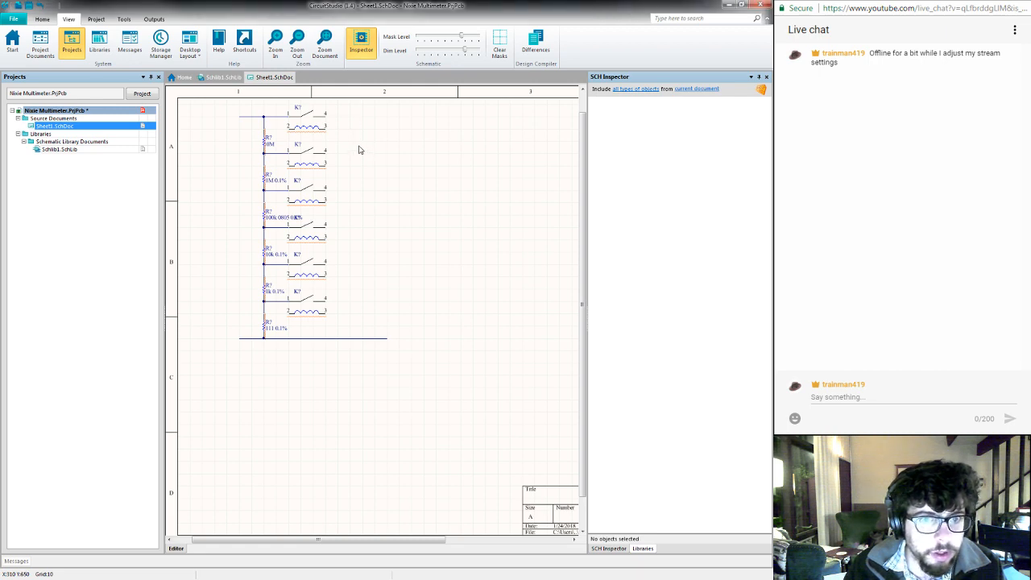
- Wire pin 4 of the top relay down to the lowest relay's level, extend it outward, and join the lowest relay's pin 4 to it
key("ctrl+w")
left_click(326, 116)
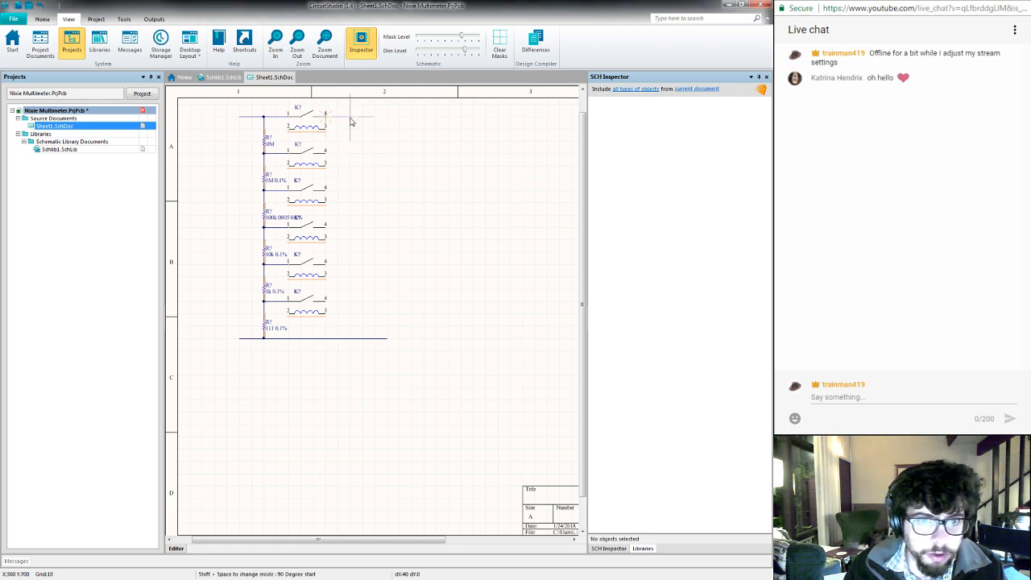
left_click(351, 118)
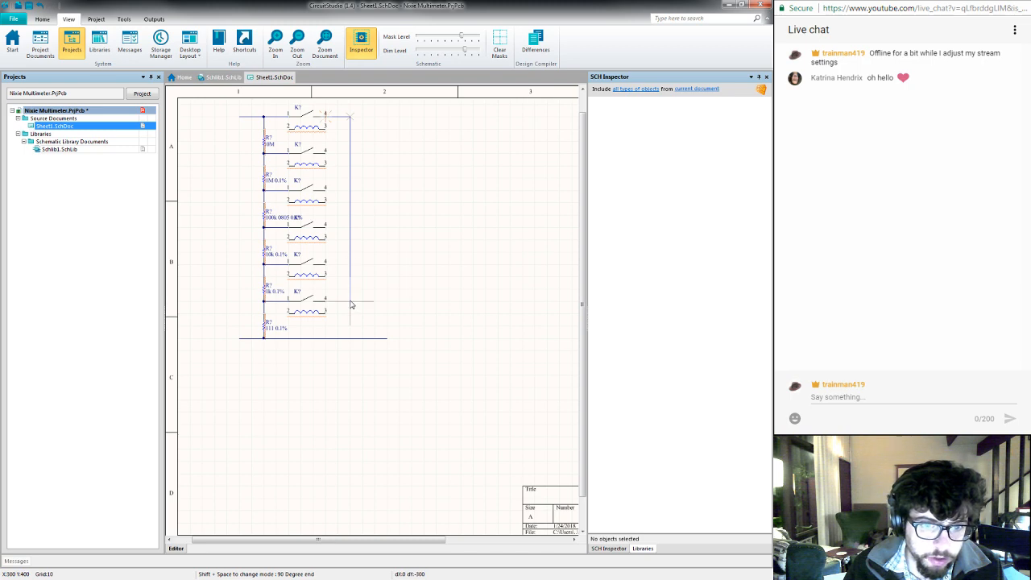
left_click(375, 302)
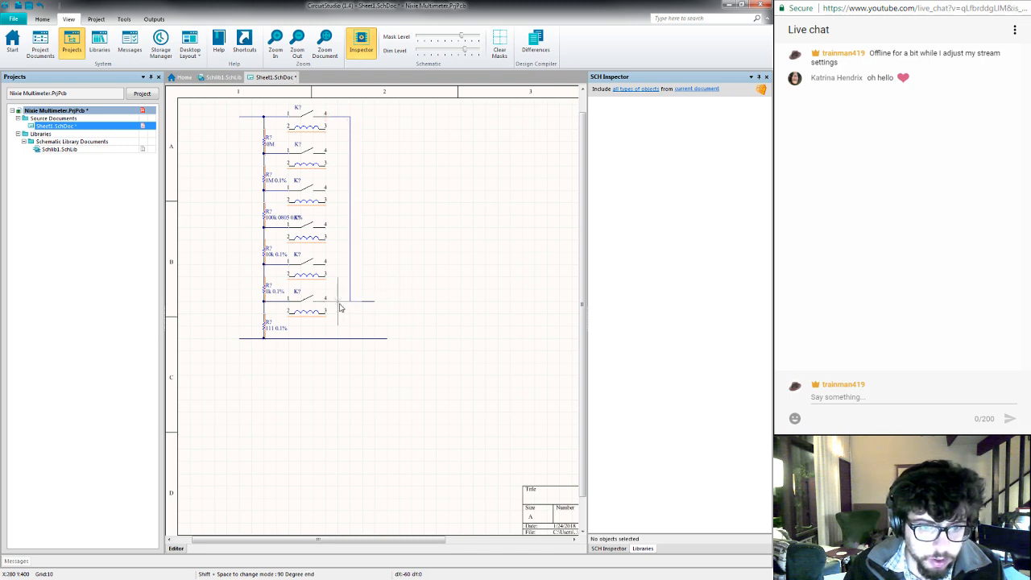
left_click(350, 301)
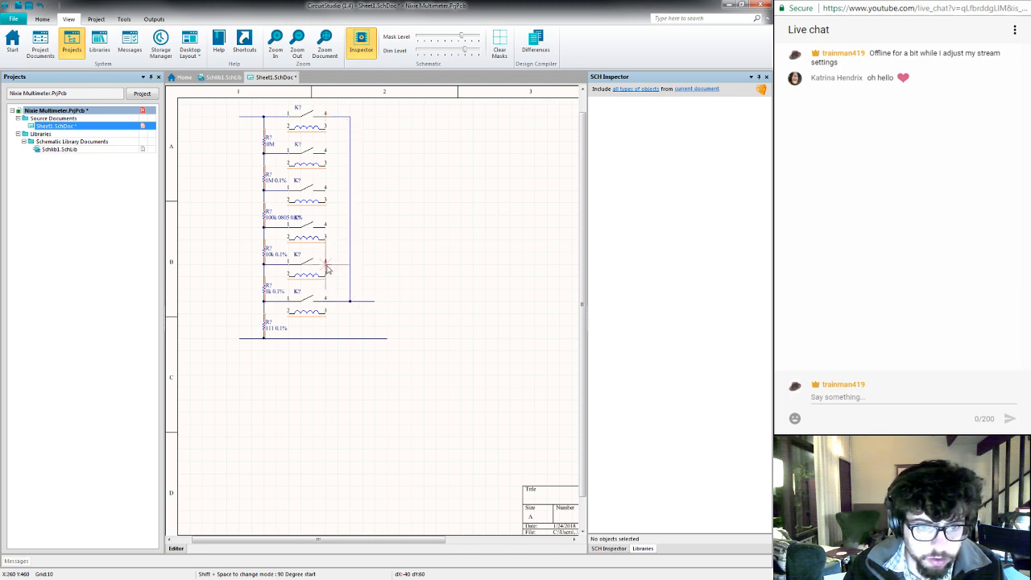
- Wire pin 4 of the four middle relays to the common vertical wire and save the schematic
left_click(326, 266)
left_click(351, 266)
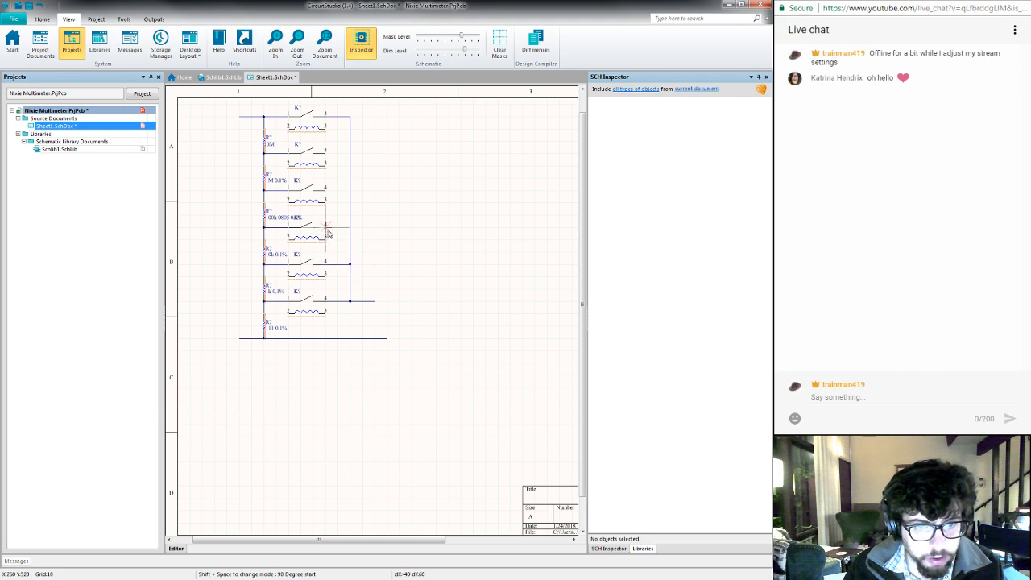
left_click(326, 228)
left_click(351, 228)
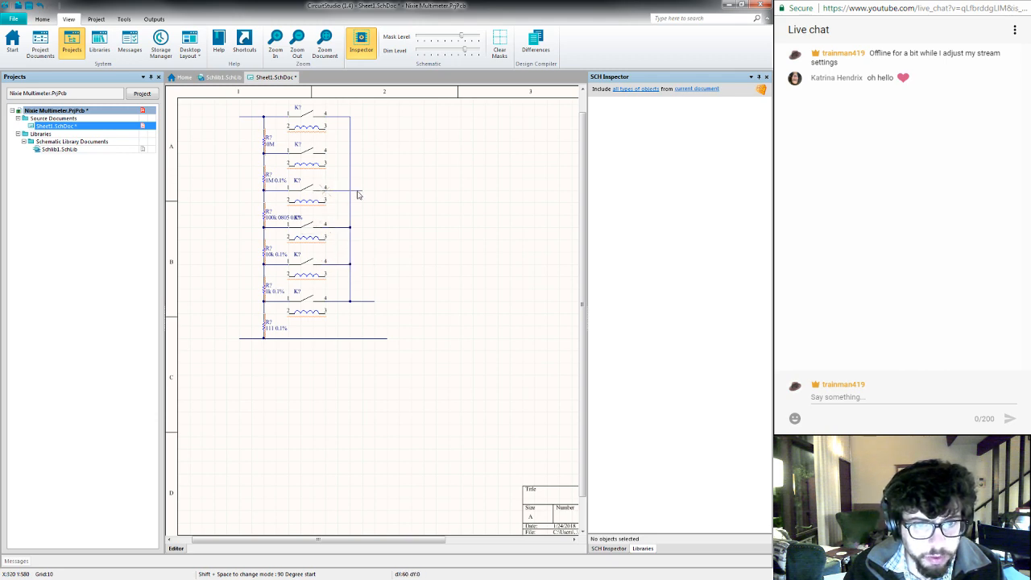
left_click(351, 191)
left_click(326, 153)
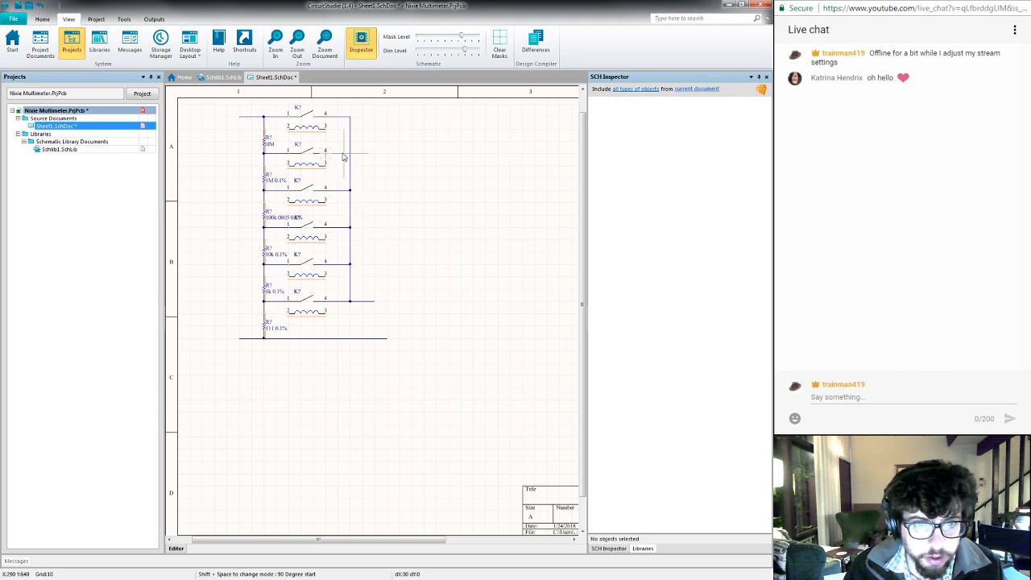
left_click(351, 153)
key("Escape")
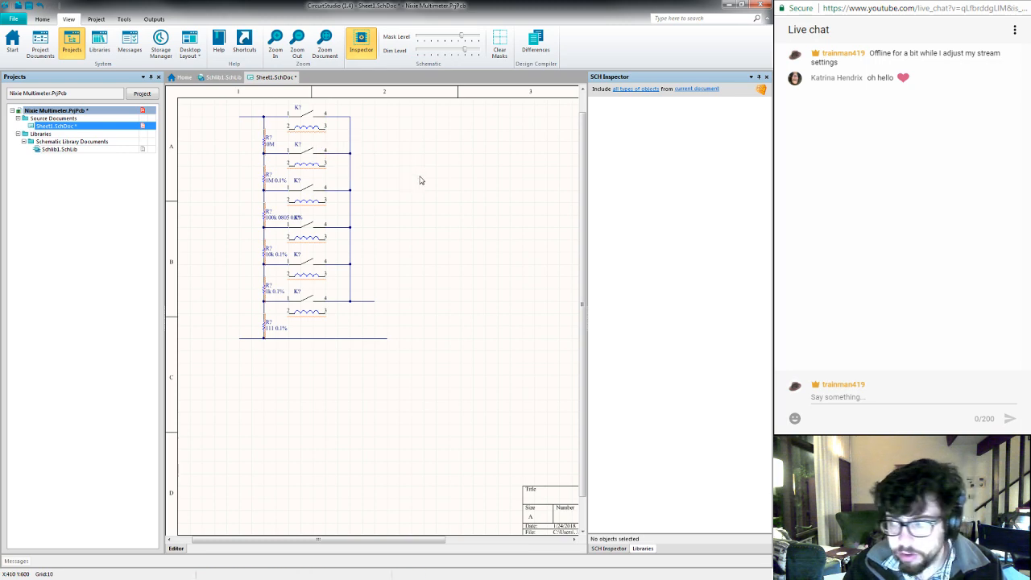
key("ctrl+s")
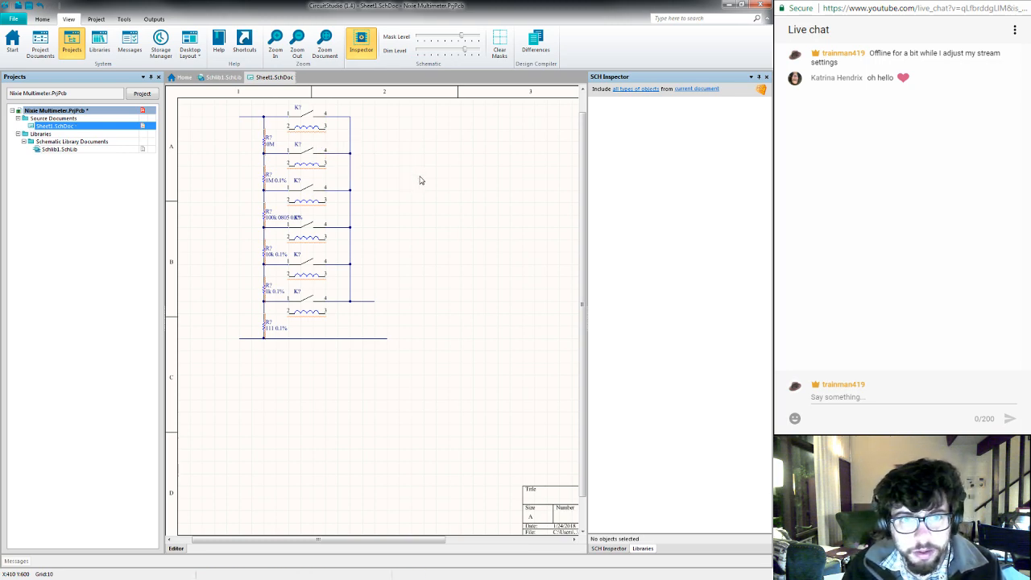
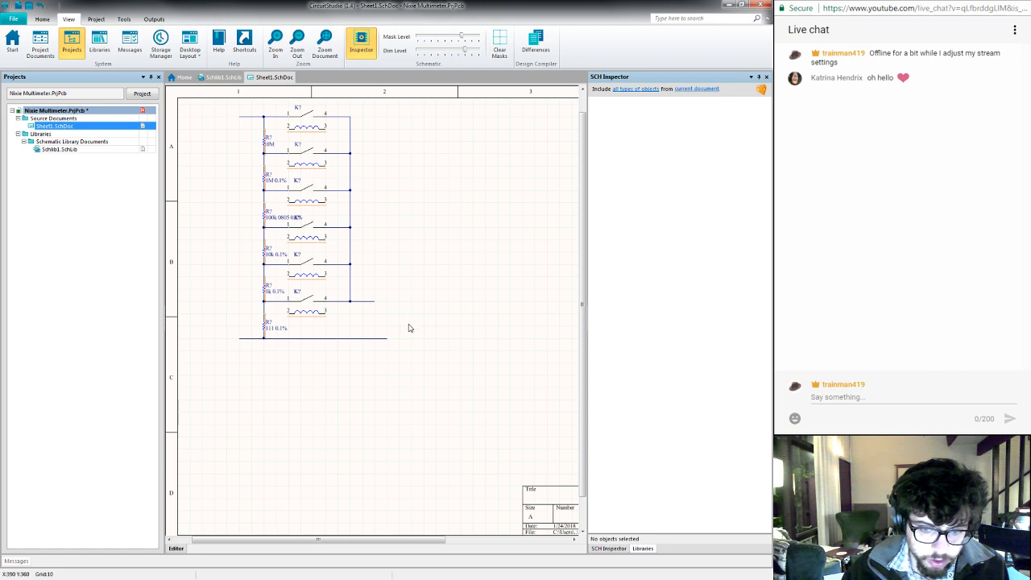
- Shorten the output wire's free end beside the lowest relay by one grid step and save the schematic
left_click(370, 301)
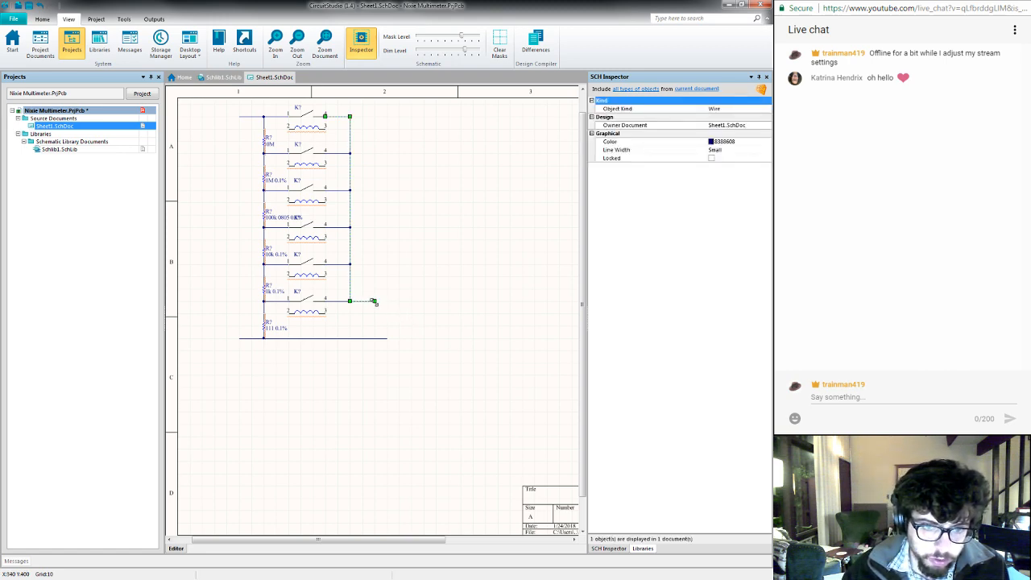
left_click_drag(374, 301, 363, 302)
left_click(403, 279)
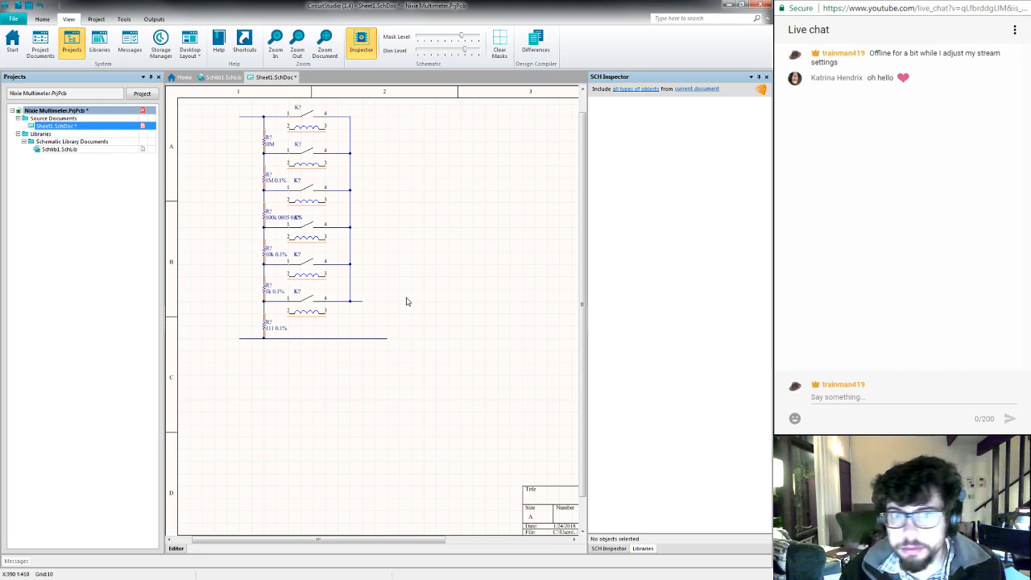
key("ctrl+s")
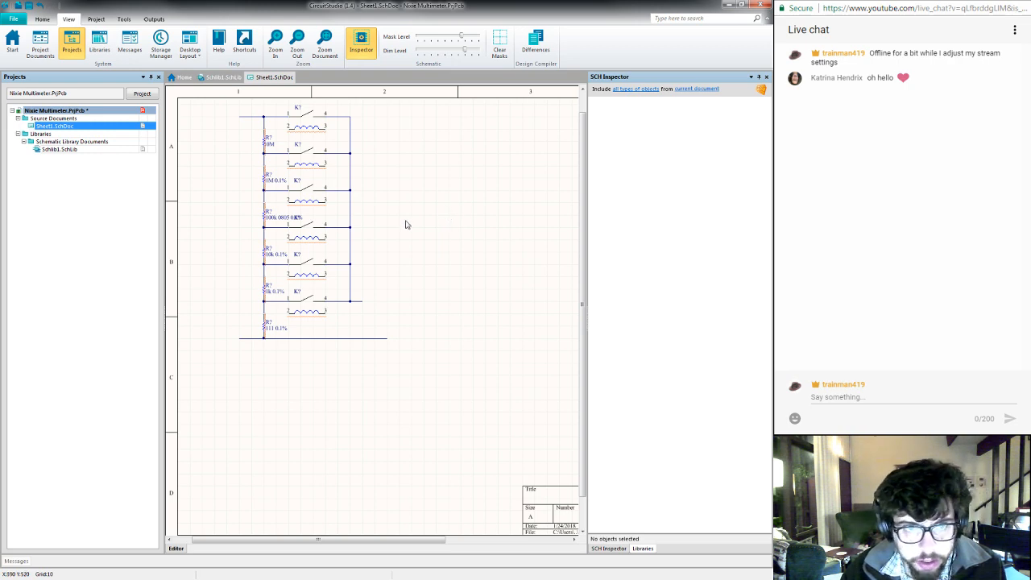
- Open the Schlib1.SchLib schematic library and add a new component named "10k 0603 5%"
left_click(222, 77)
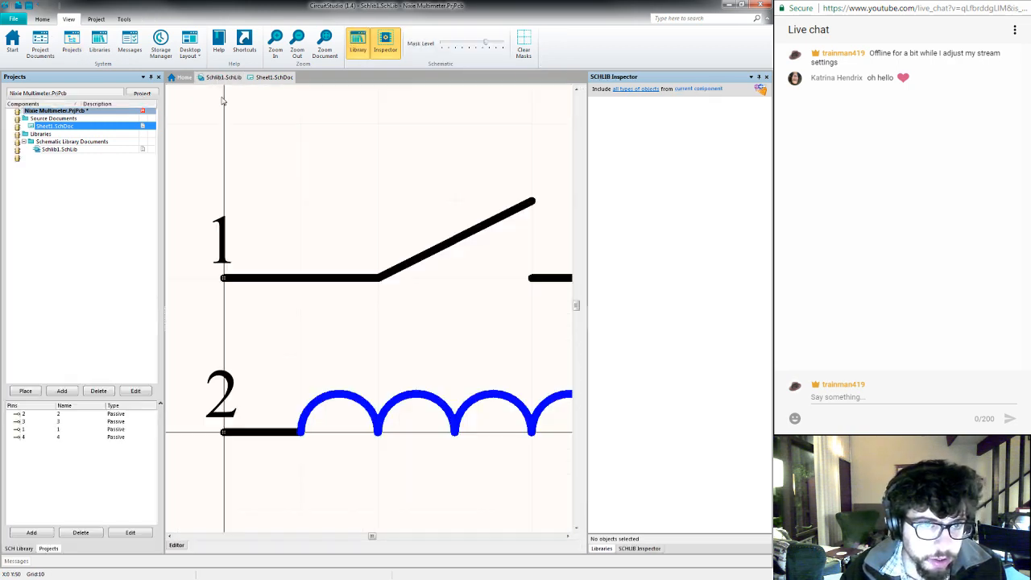
right_click(69, 153)
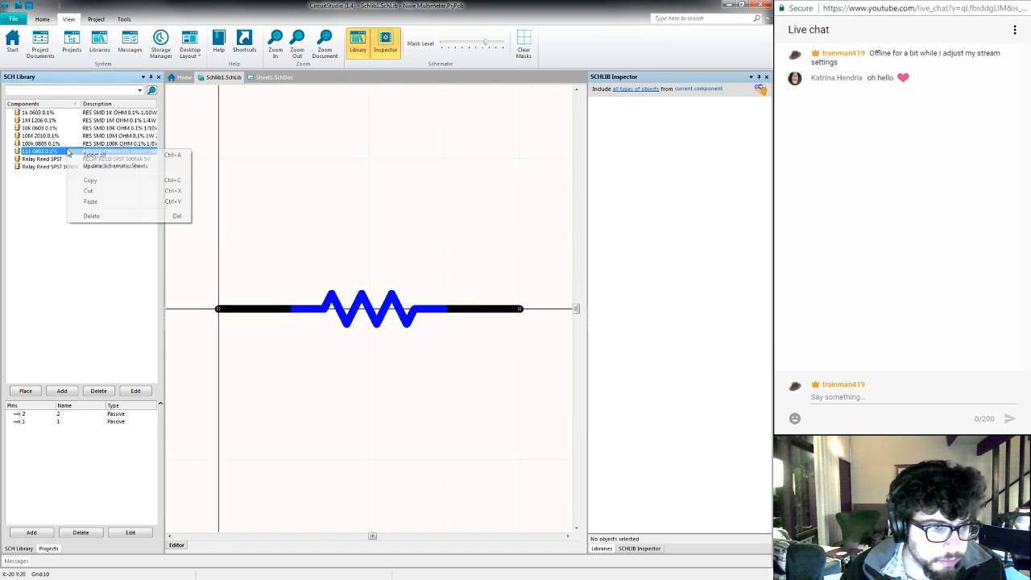
left_click(32, 199)
left_click(61, 392)
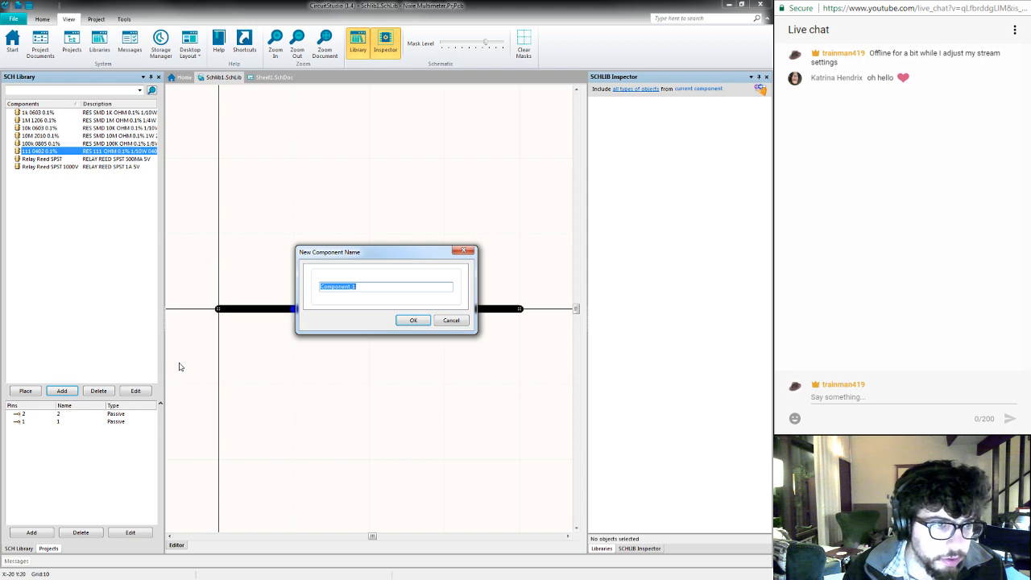
type("10k 0603 5%")
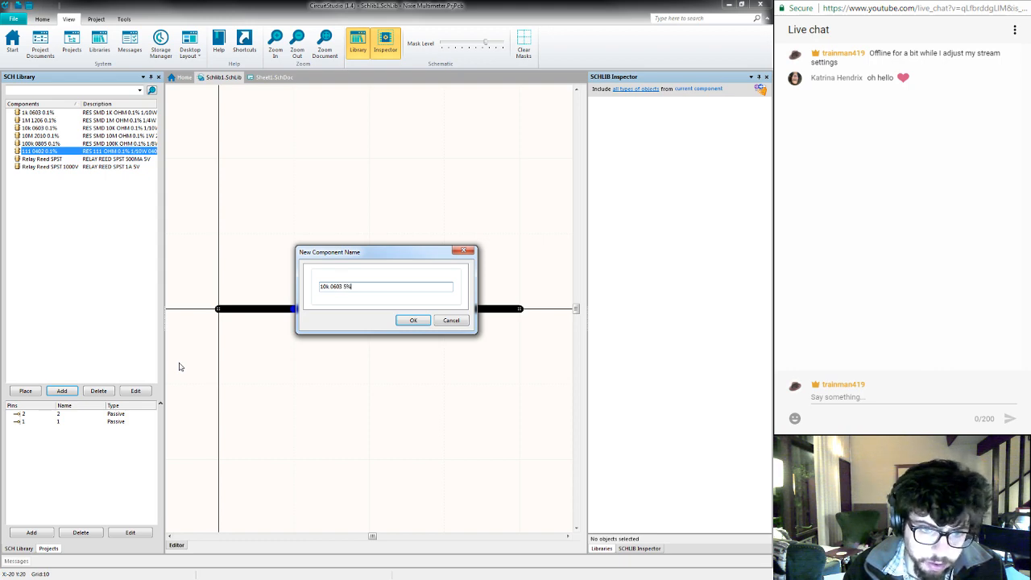
key("Return")
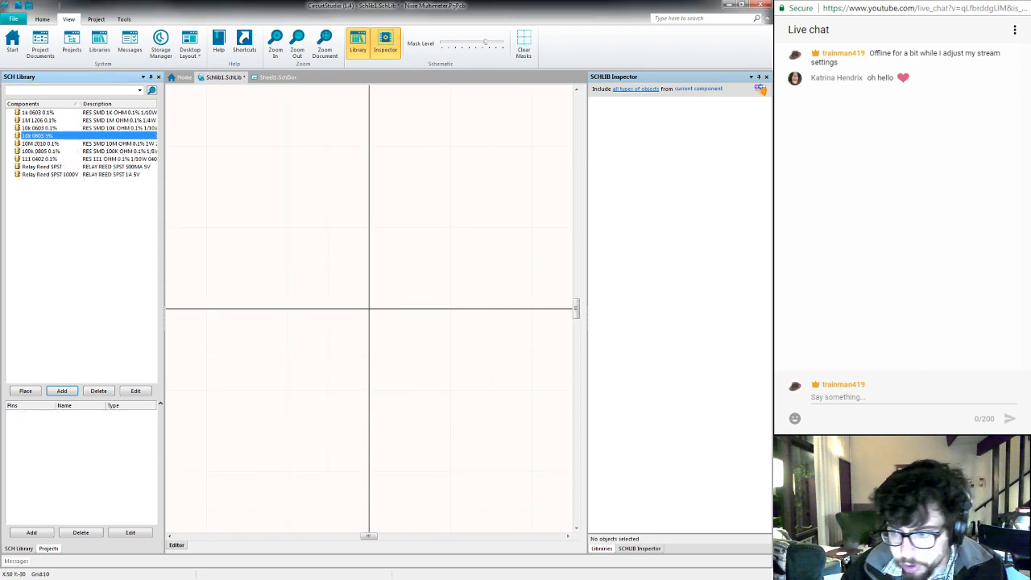
- Switch to the web browser and close the relay, datasheet, search and forum pages, keeping only the Wikipedia Reference designator page
key("alt+Tab")
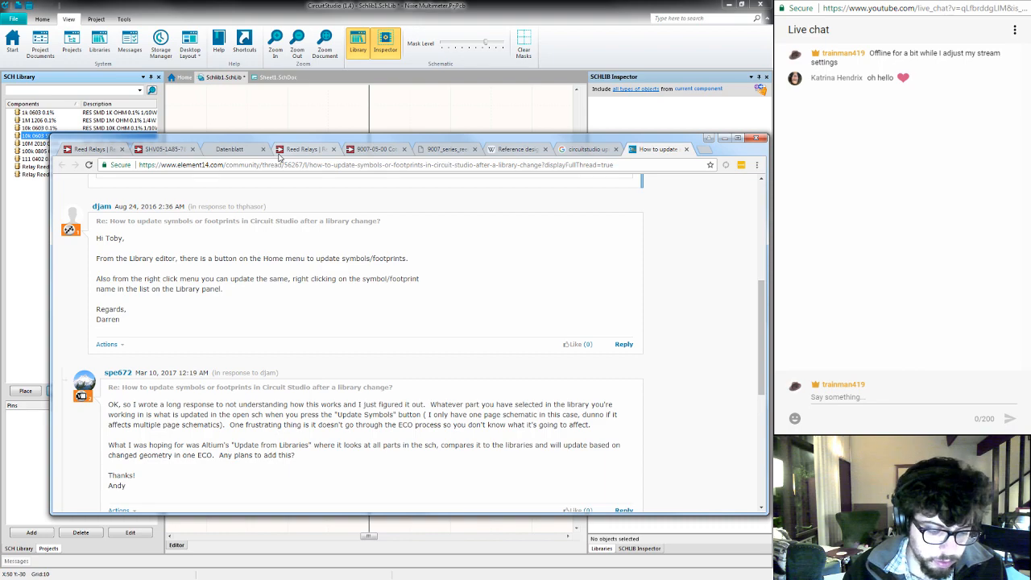
key("ctrl+1")
key("ctrl+w")
key("ctrl+w")
key("ctrl+w")
key("ctrl+w")
key("ctrl+w")
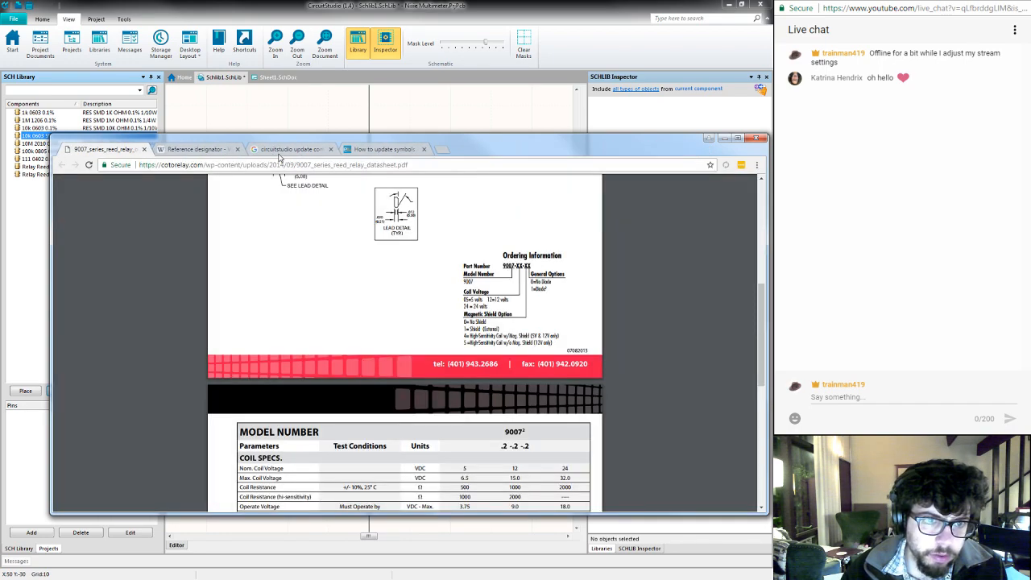
key("ctrl+w")
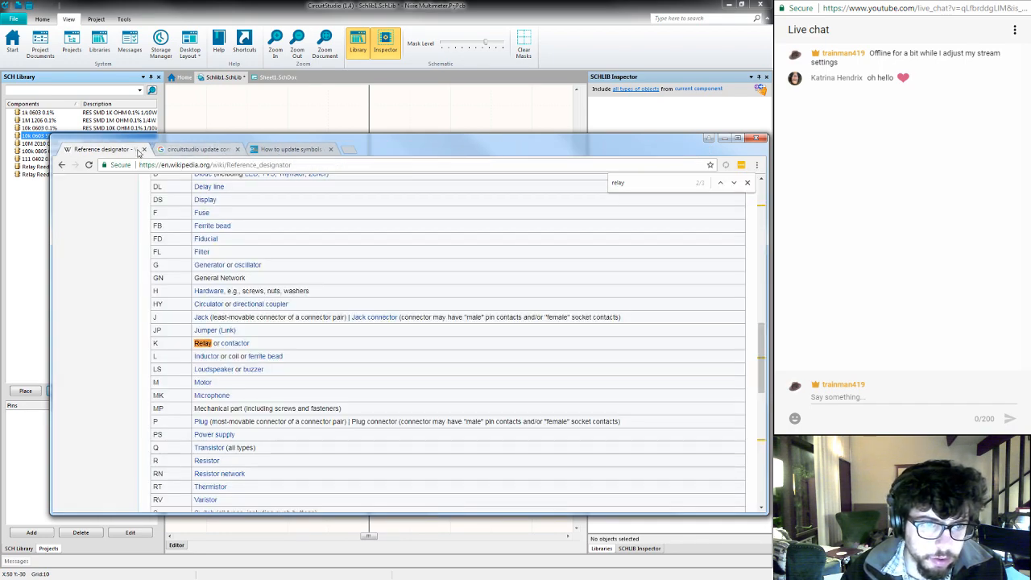
left_click(222, 155)
key("ctrl+w")
key("ctrl+w")
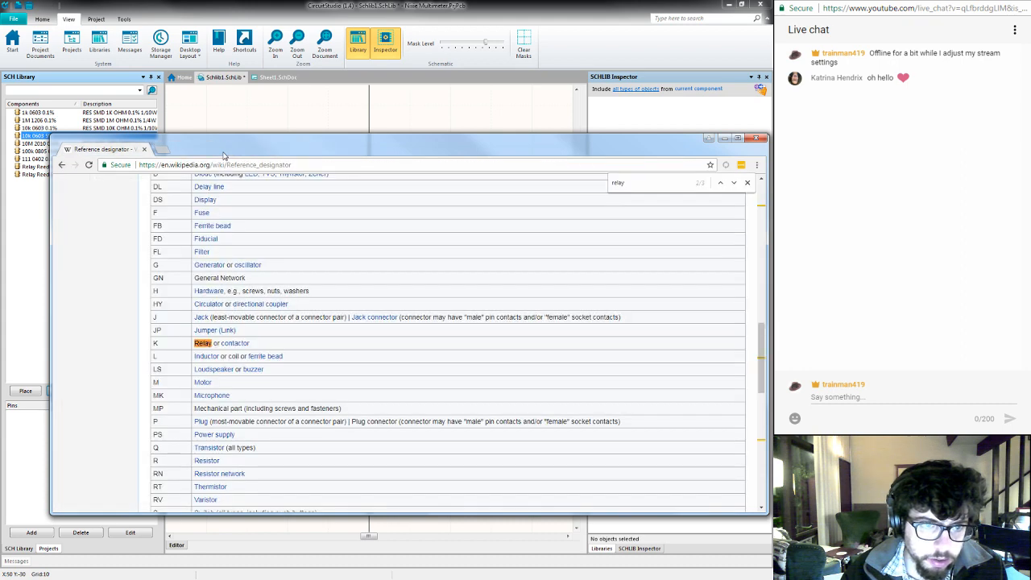
- Open digikey.com in a new browser tab and go to the Chip Resistor - Surface Mount family under Resistors
left_click(166, 150)
type("d")
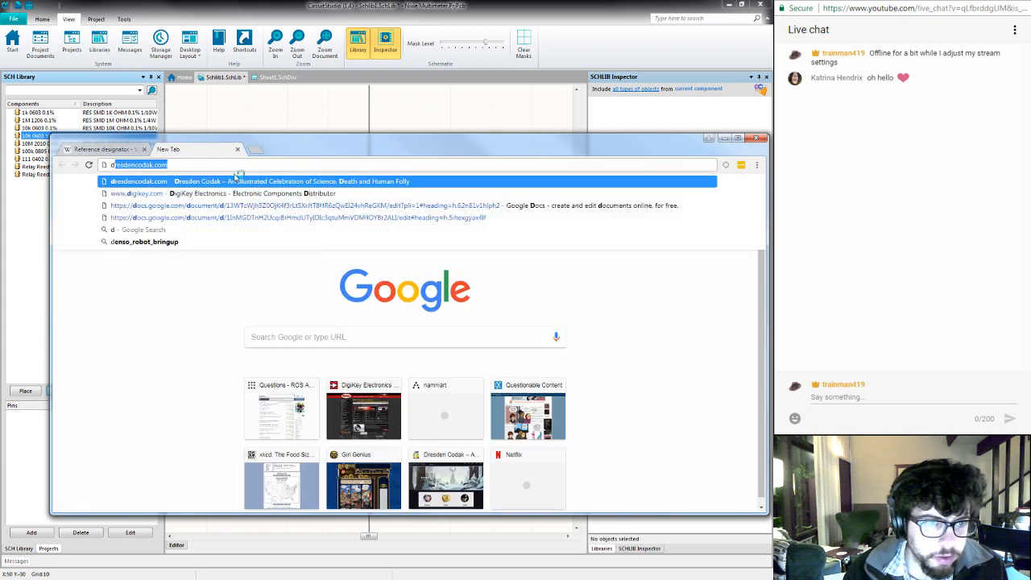
type("i")
key("Return")
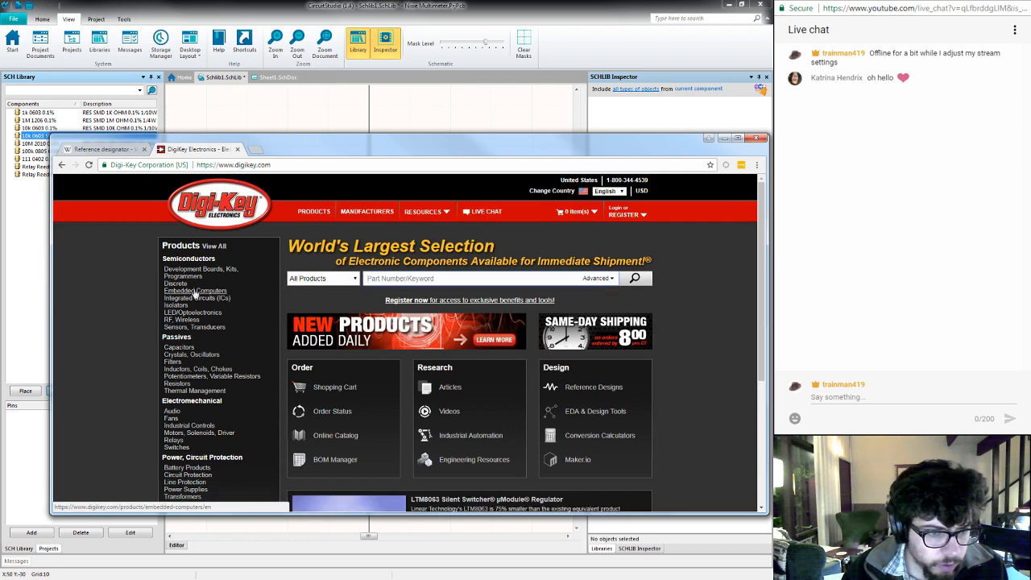
left_click(178, 382)
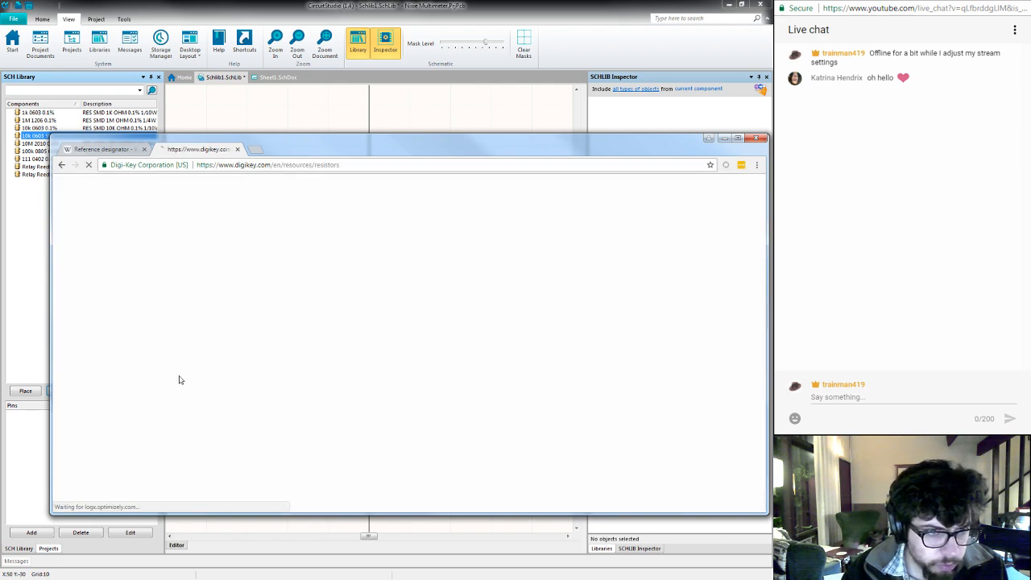
scroll(165, 375, "down", 3)
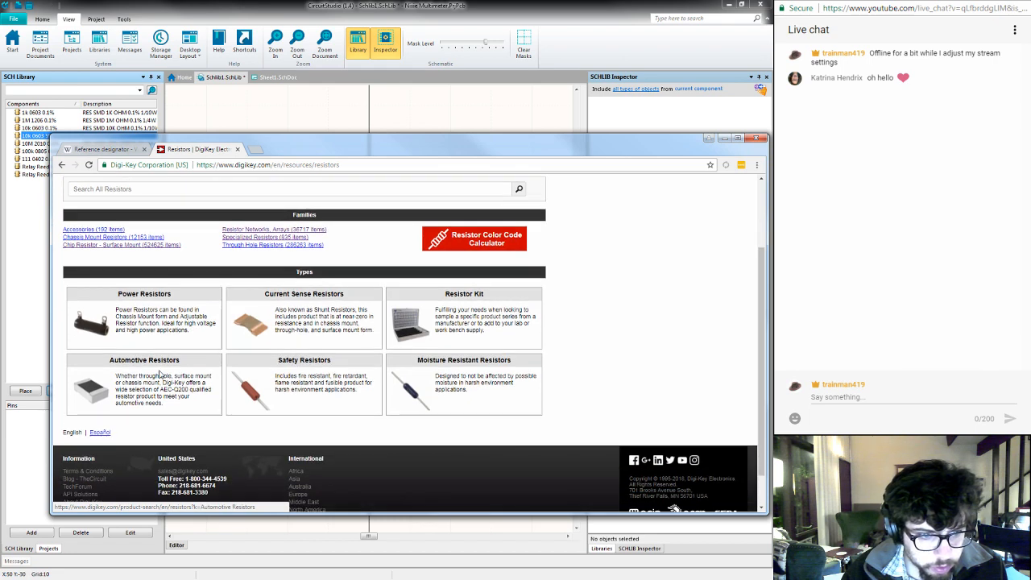
left_click(168, 246)
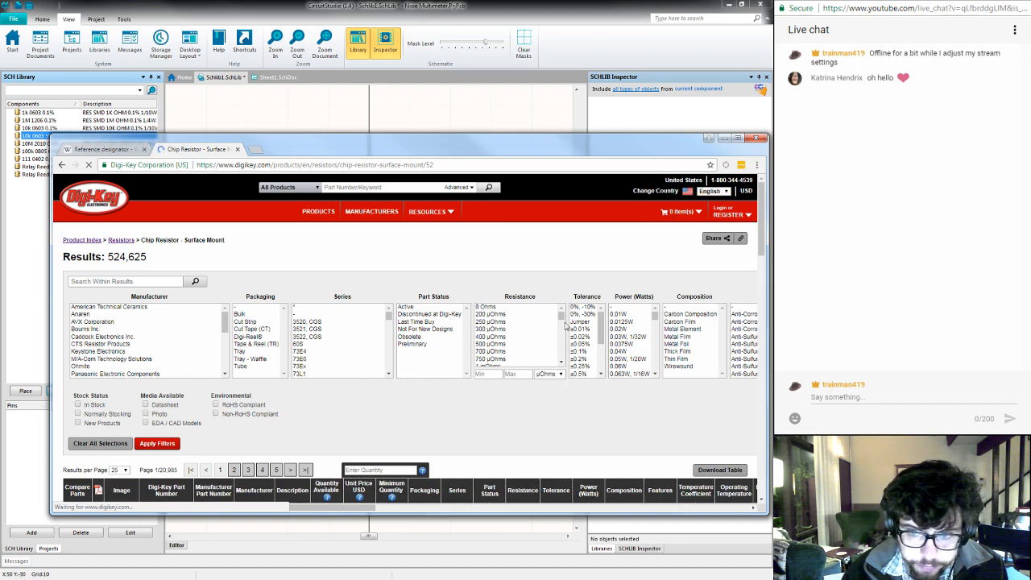
- Filter the chip resistors to 10 kOhms, Active, In Stock, Normally Stocking and RoHS Compliant parts
left_click_drag(562, 319, 565, 344)
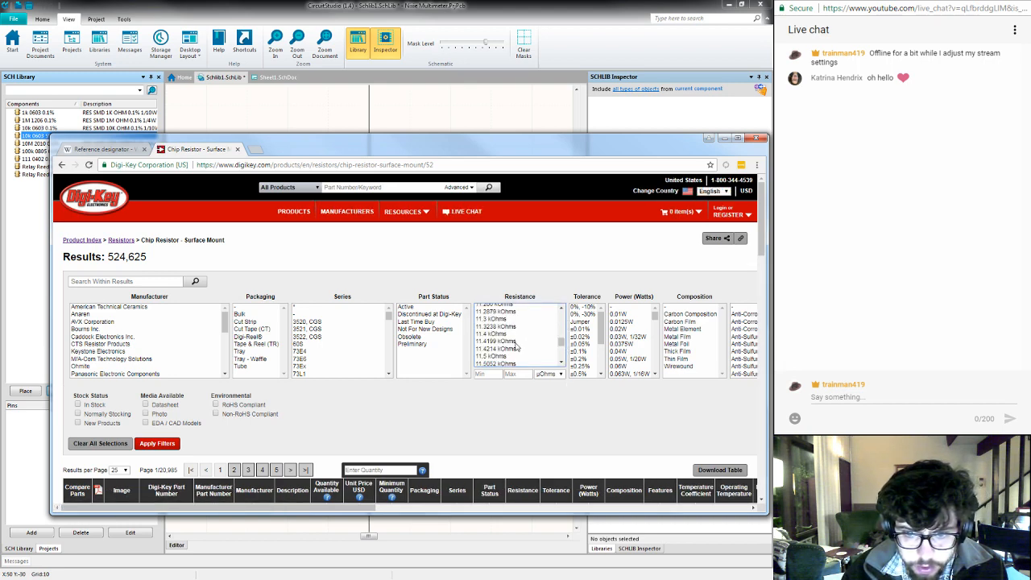
scroll(520, 345, "up", 3)
scroll(520, 345, "up", 2)
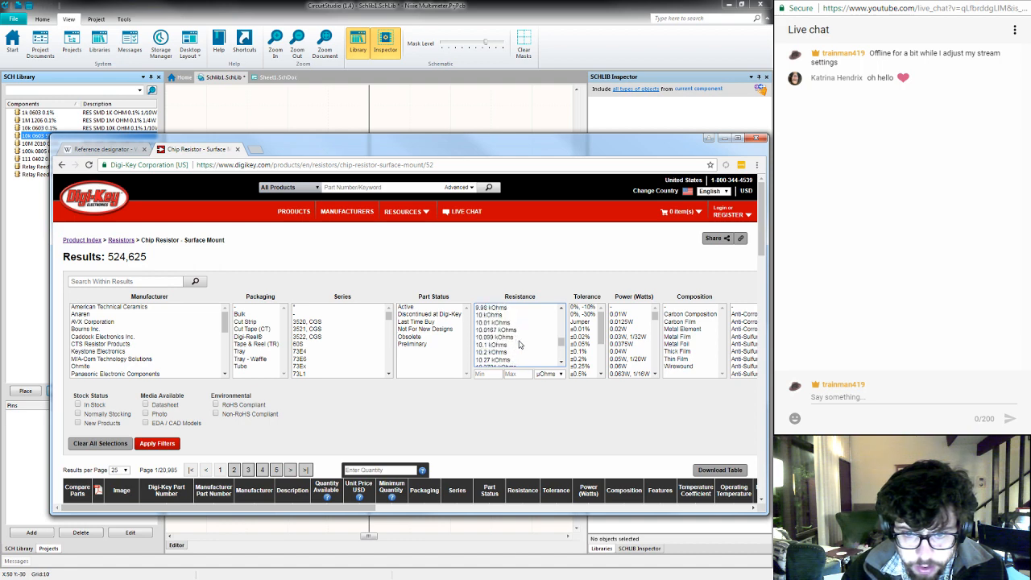
left_click(488, 315)
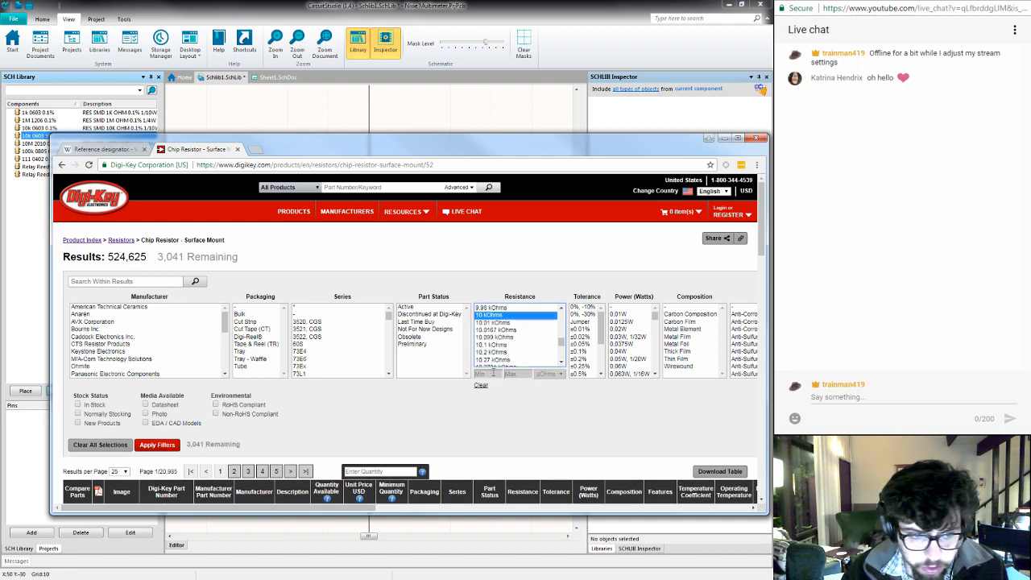
left_click(102, 405)
left_click(104, 414)
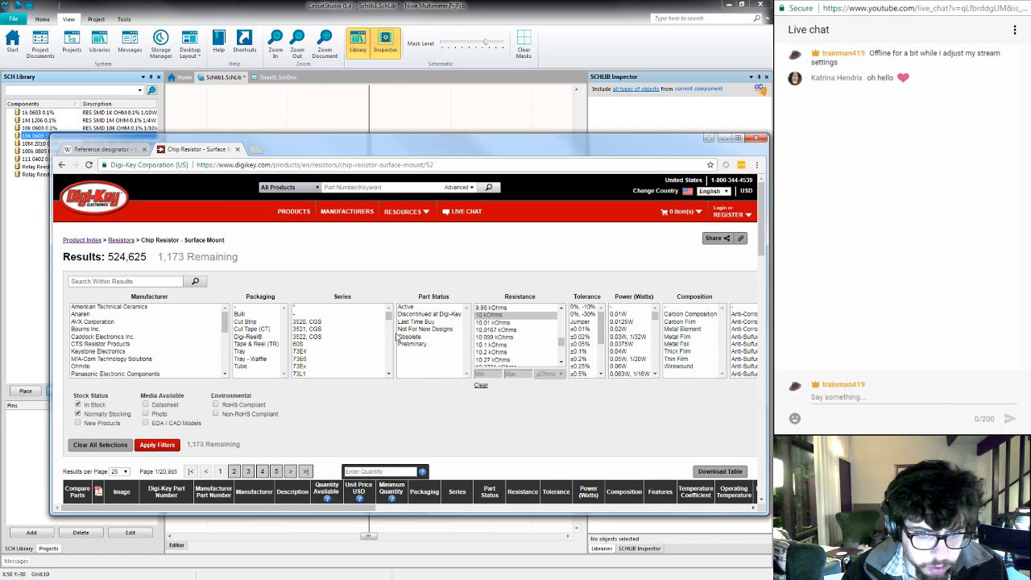
left_click(415, 307)
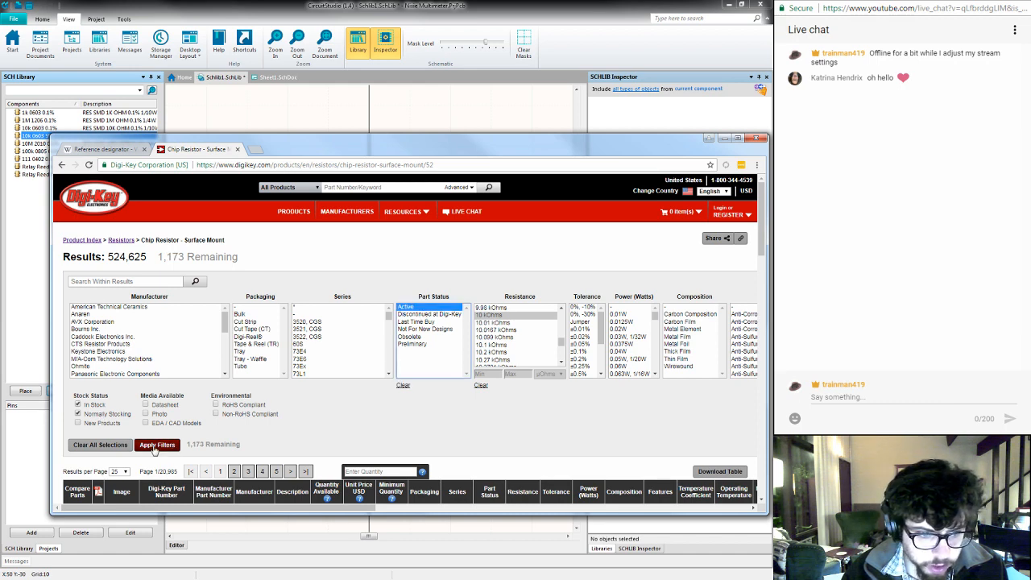
left_click(216, 404)
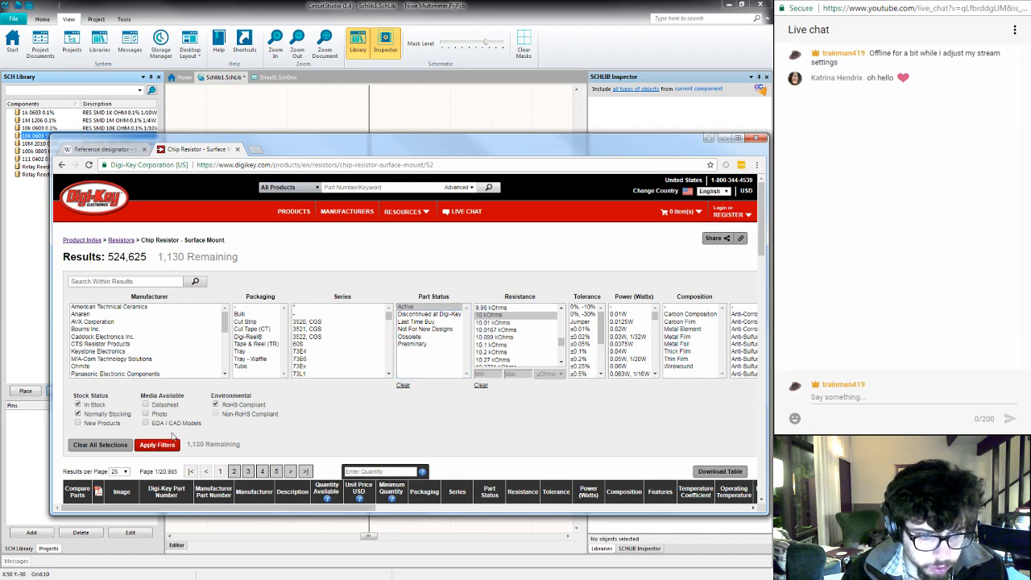
left_click(158, 445)
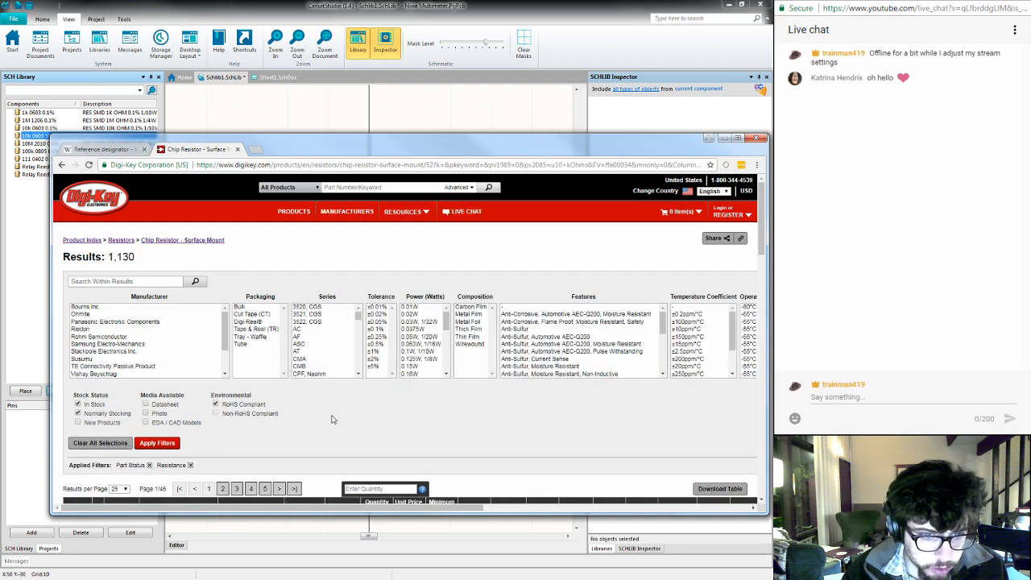
- Price the 10 kOhms resistors for a quantity of 1, sort them by ascending unit price, and review the cheapest parts
scroll(394, 420, "down", 1)
left_click(396, 440)
type("1")
key("Return")
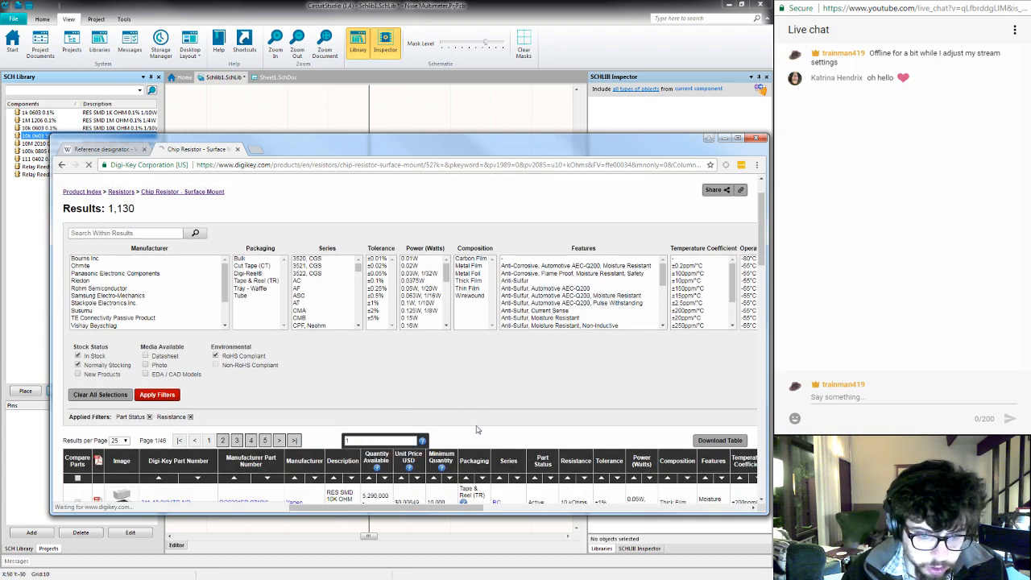
scroll(499, 410, "down", 6)
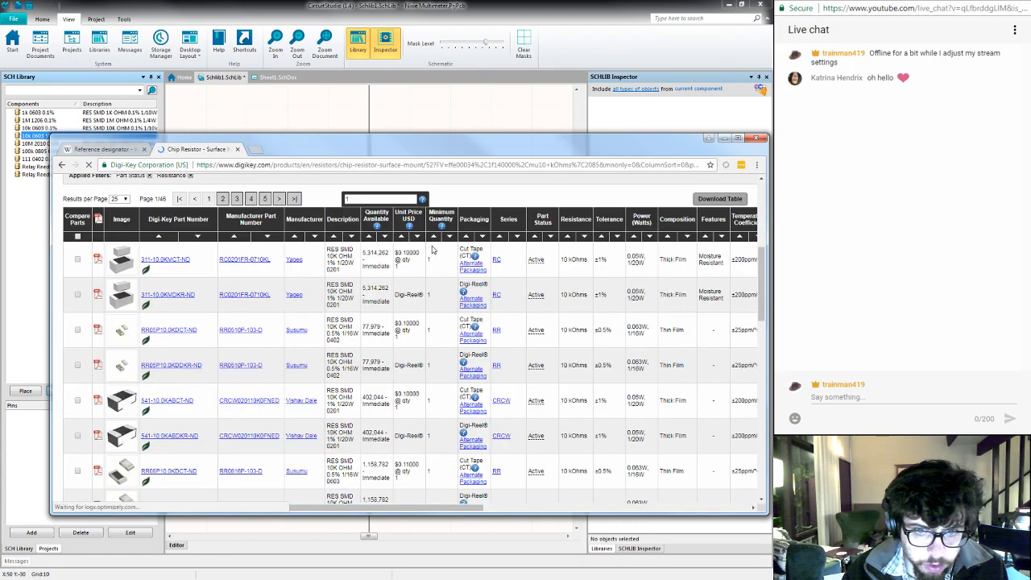
left_click(402, 237)
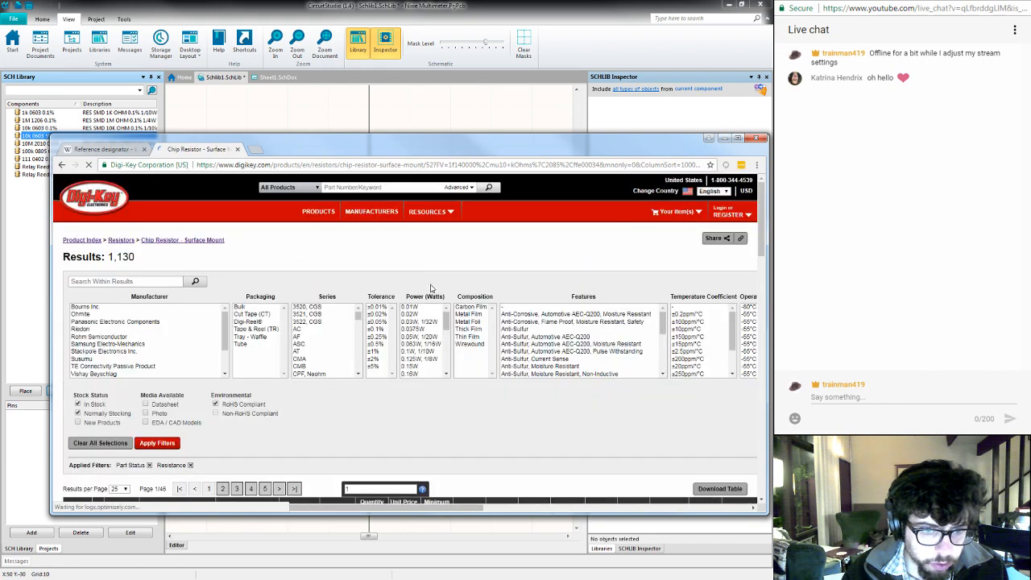
scroll(528, 391, "down", 5)
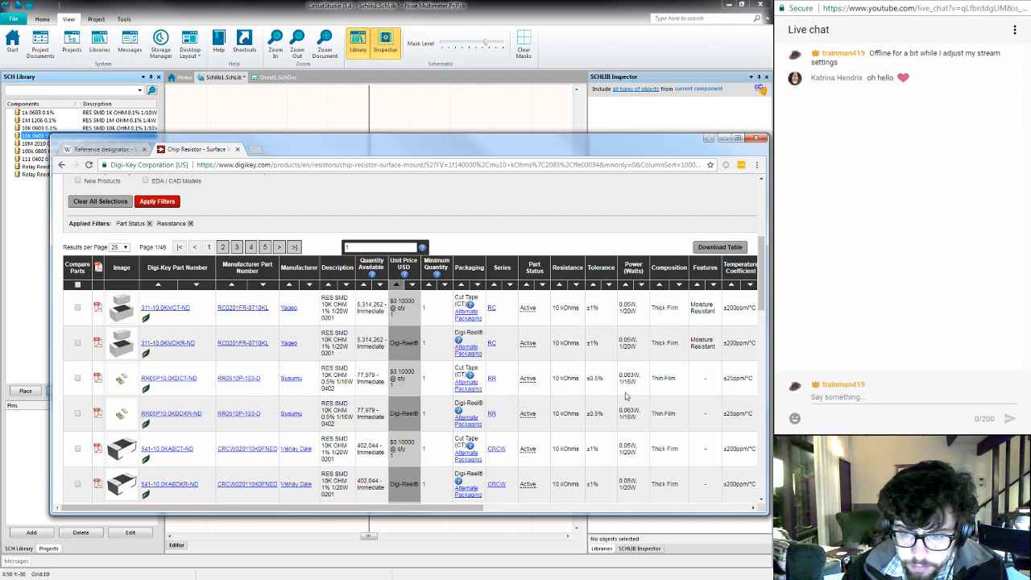
scroll(628, 412, "down", 1)
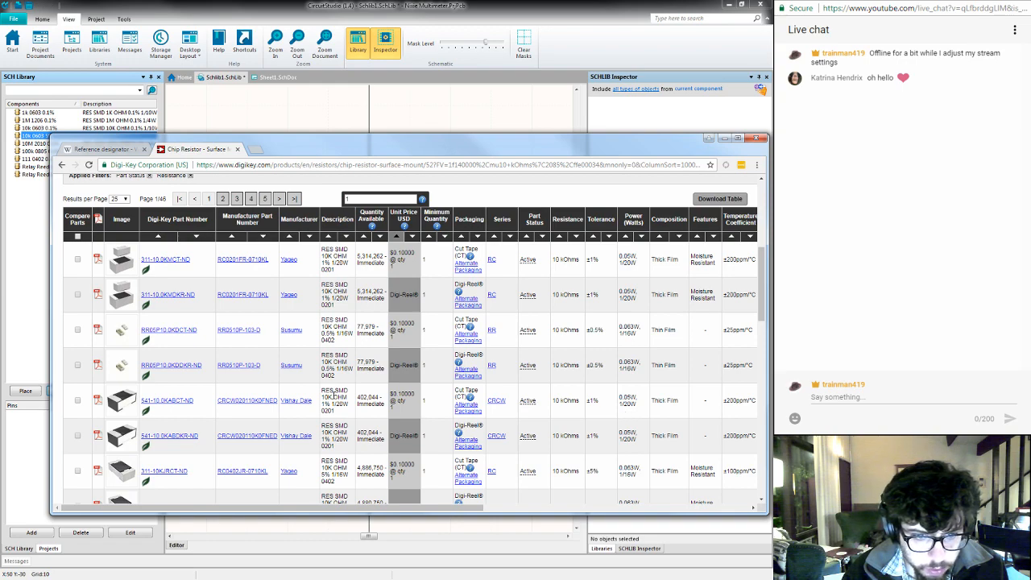
scroll(335, 396, "down", 2)
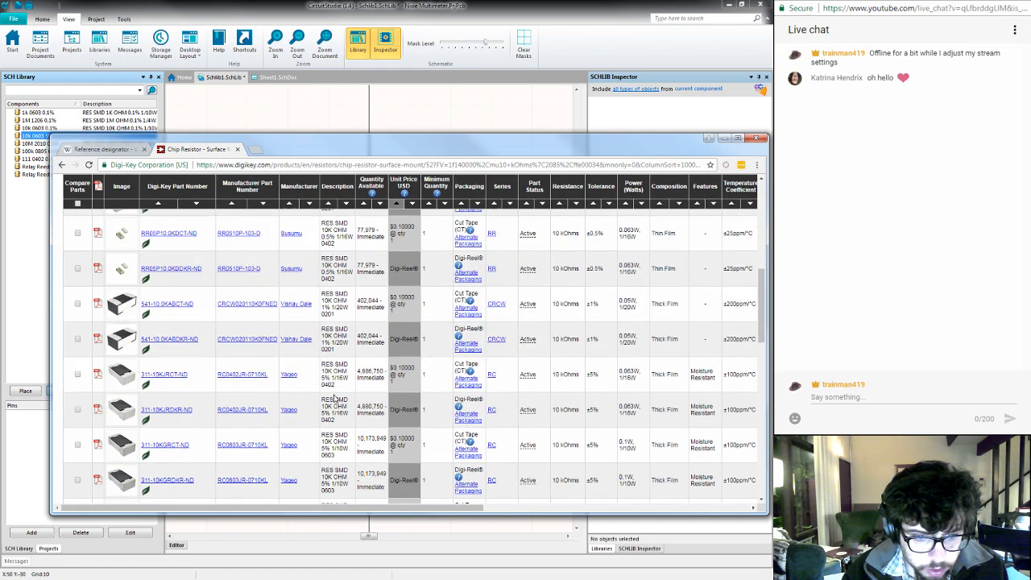
- Narrow the resistor results to the 0603 and 0805 supplier device packages
scroll(334, 399, "up", 8)
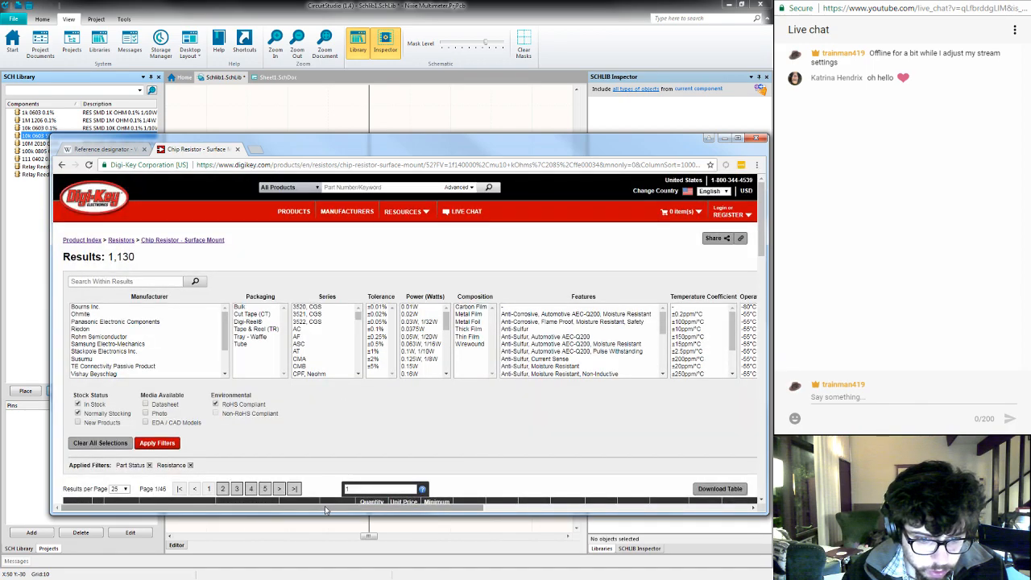
left_click_drag(325, 506, 621, 521)
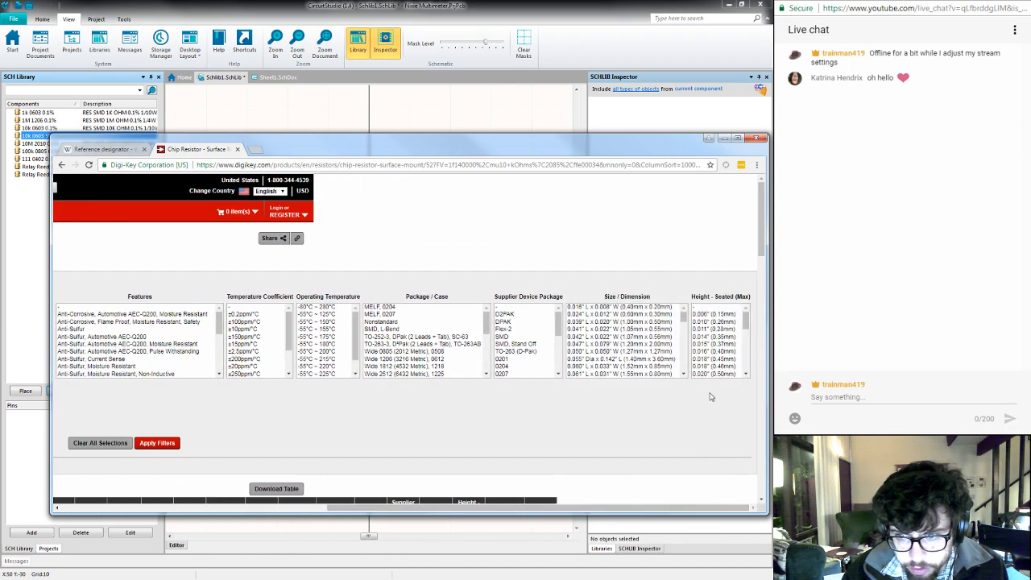
left_click_drag(560, 323, 559, 347)
left_click(514, 323)
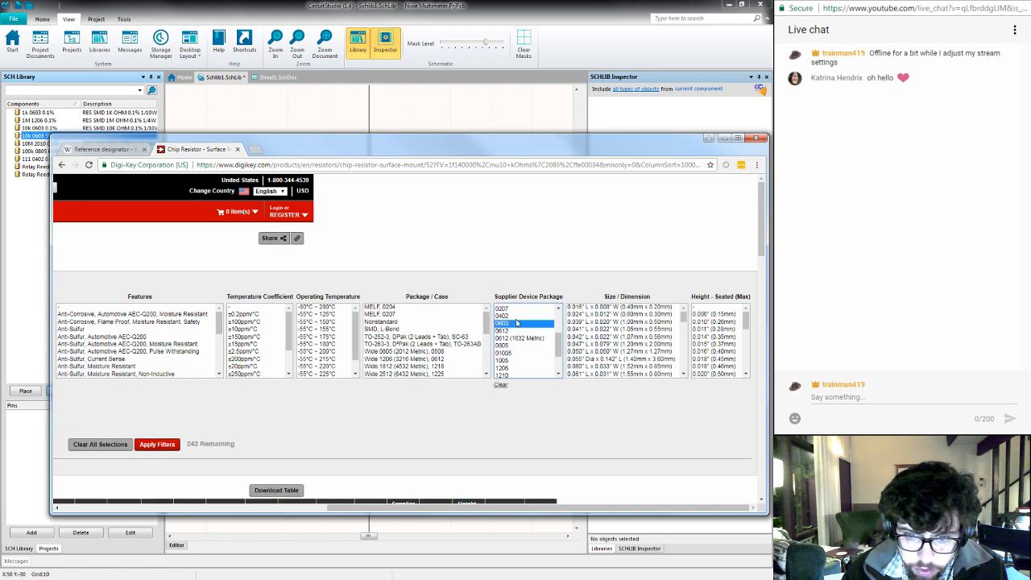
left_click(508, 346, "ctrl")
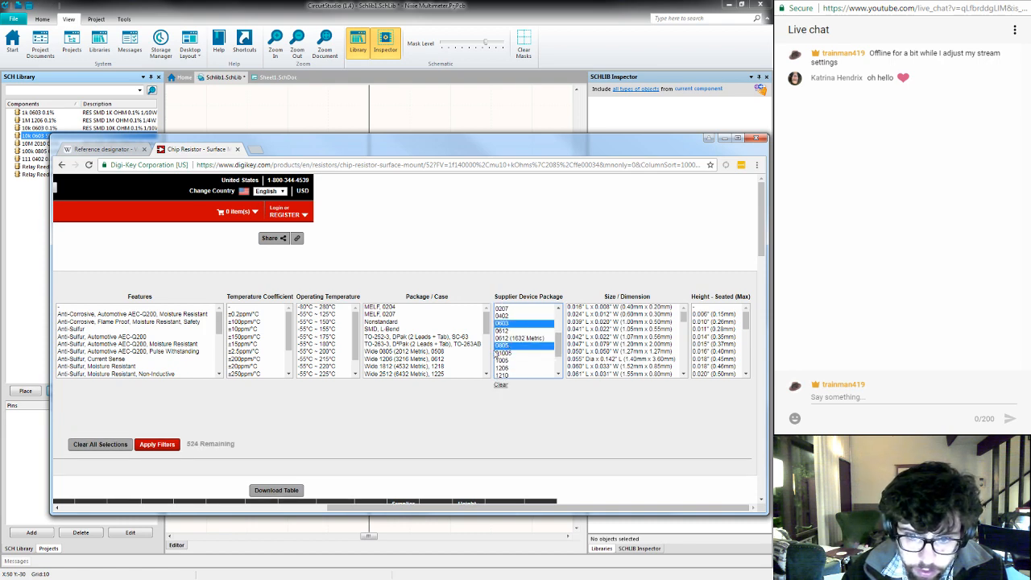
left_click(157, 444)
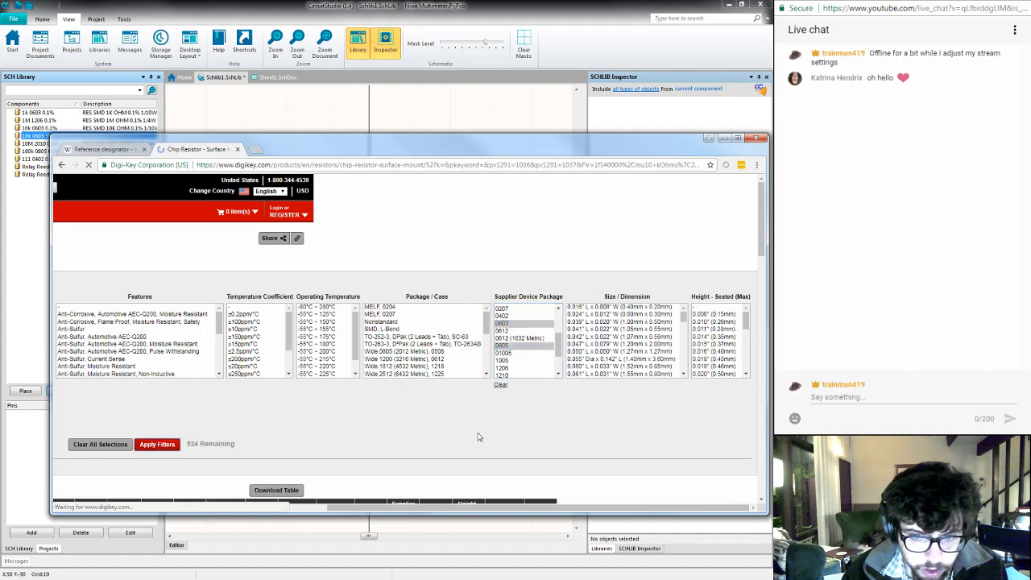
- Review the filtered resistors, open the Yageo RC0603JR-0710KL 0603 5% part, and copy its Digi-Key part number 311-10KGRCT-ND
scroll(524, 431, "down", 3)
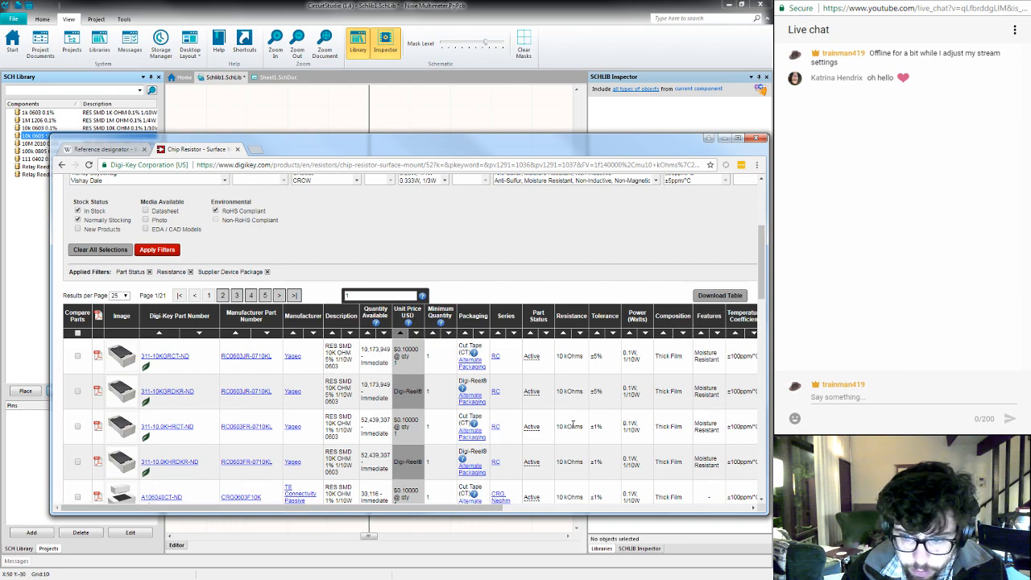
scroll(573, 425, "down", 4)
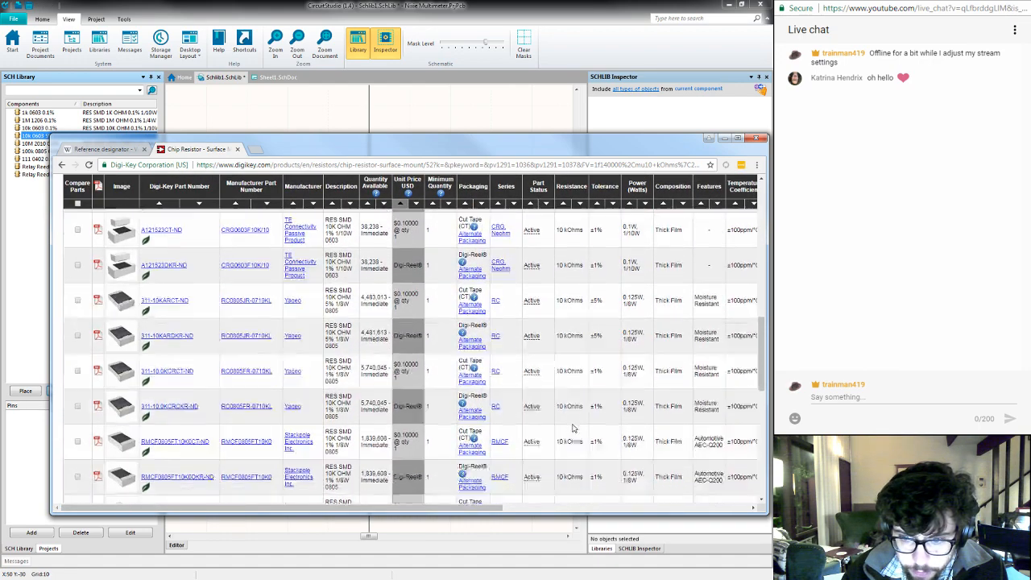
scroll(573, 428, "down", 1)
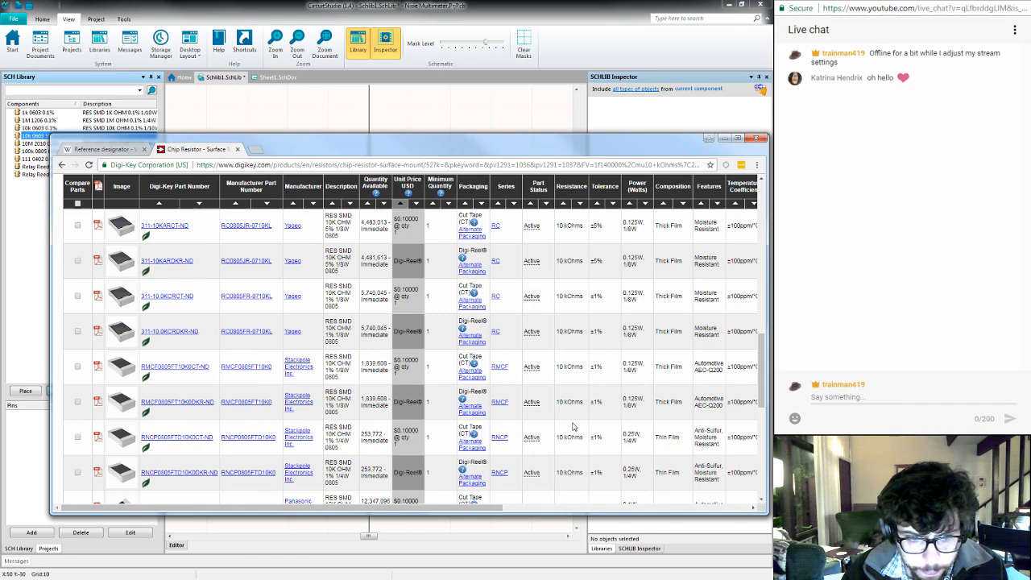
scroll(573, 427, "up", 5)
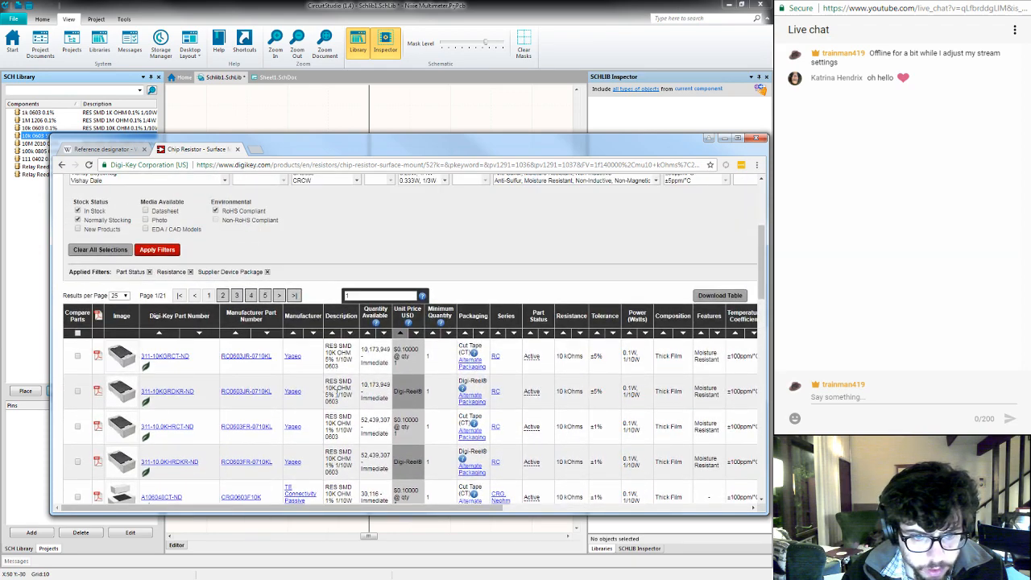
left_click(184, 357)
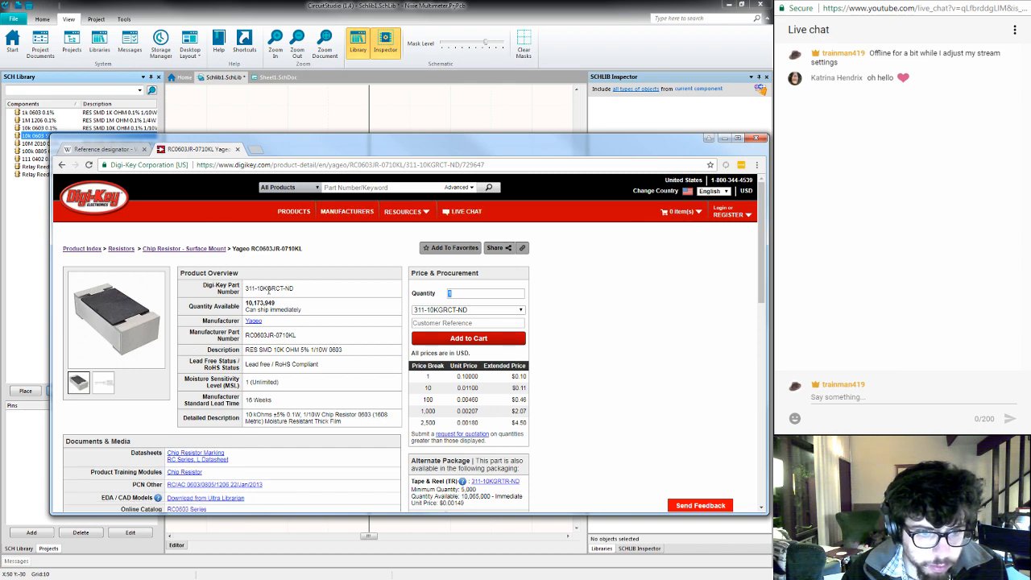
triple_click(270, 289)
key("ctrl+c")
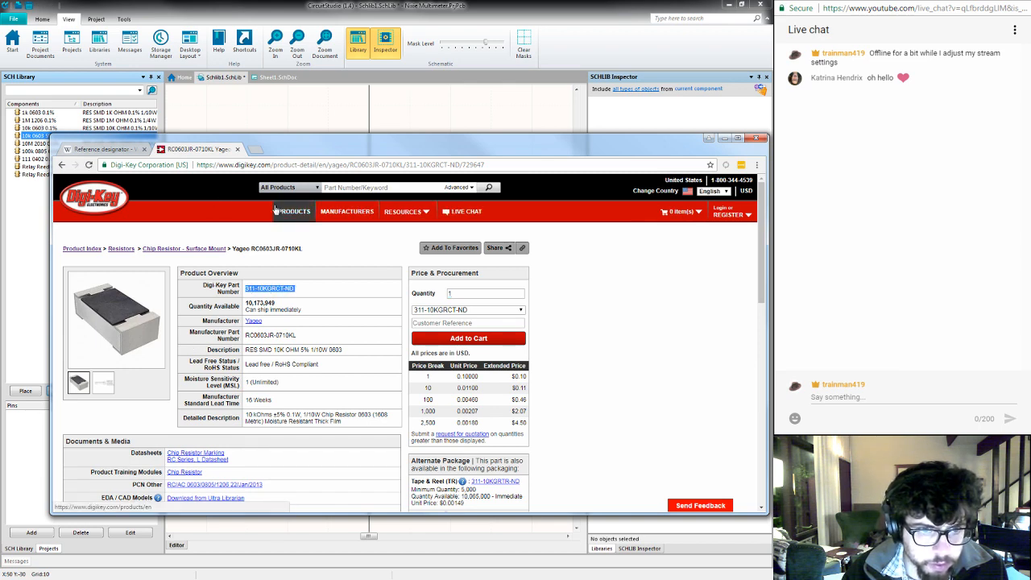
- Switch to CircuitStudio, insert the template resistor symbol into the 10k 0603 5% component, and save the library
key("alt+Tab")
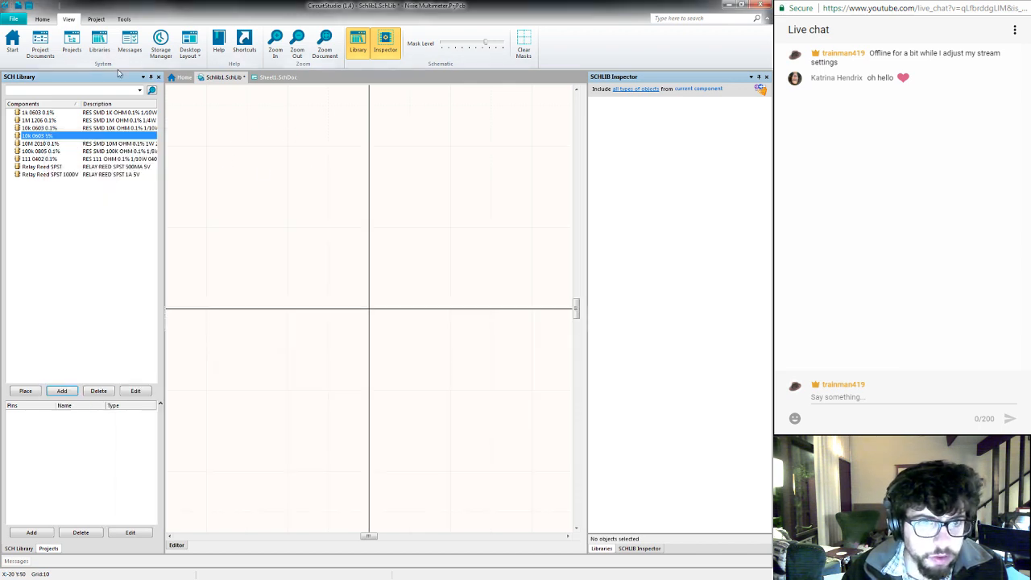
left_click(41, 18)
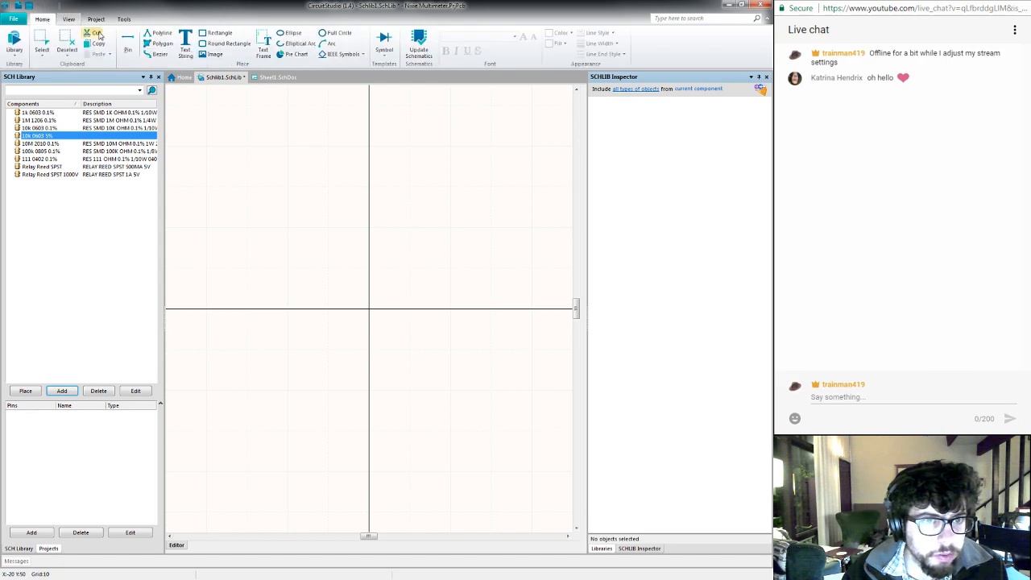
left_click(385, 50)
left_click(636, 112)
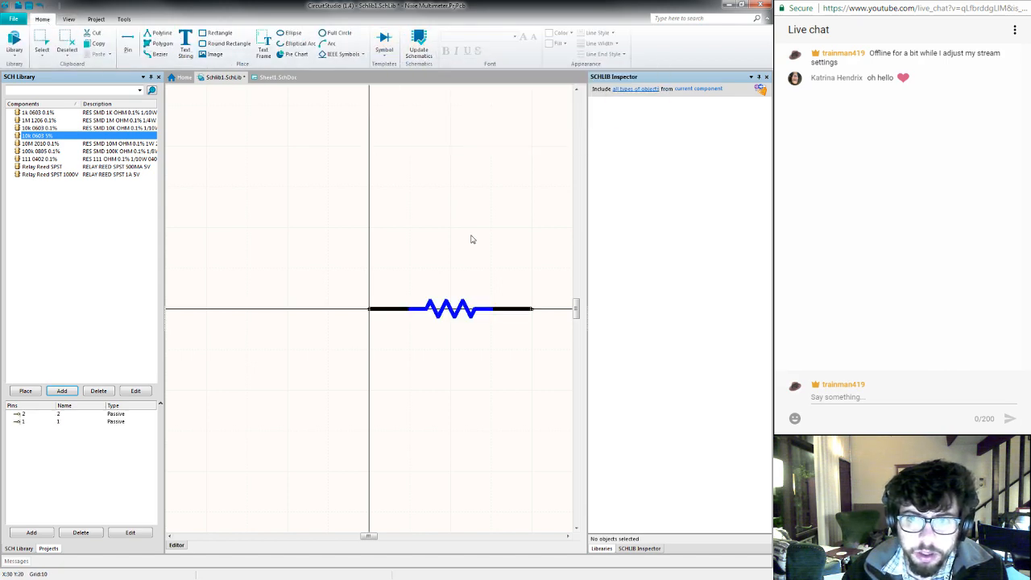
key("ctrl+s")
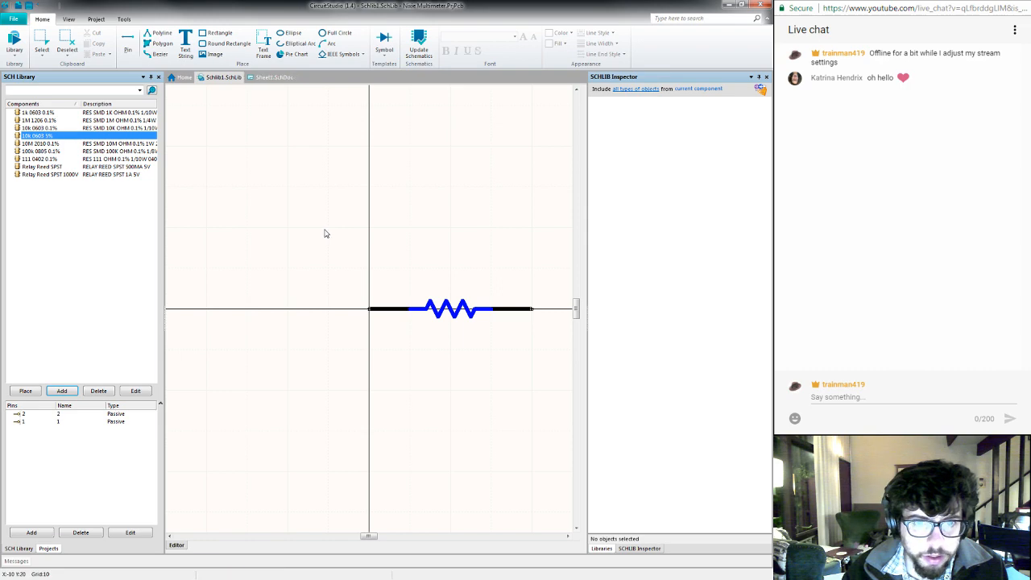
- Add a supplier link to the 10k 0603 5% component for the cut-tape Digi-Key part 311-10KGRCT-ND
right_click(326, 239)
left_click(354, 327)
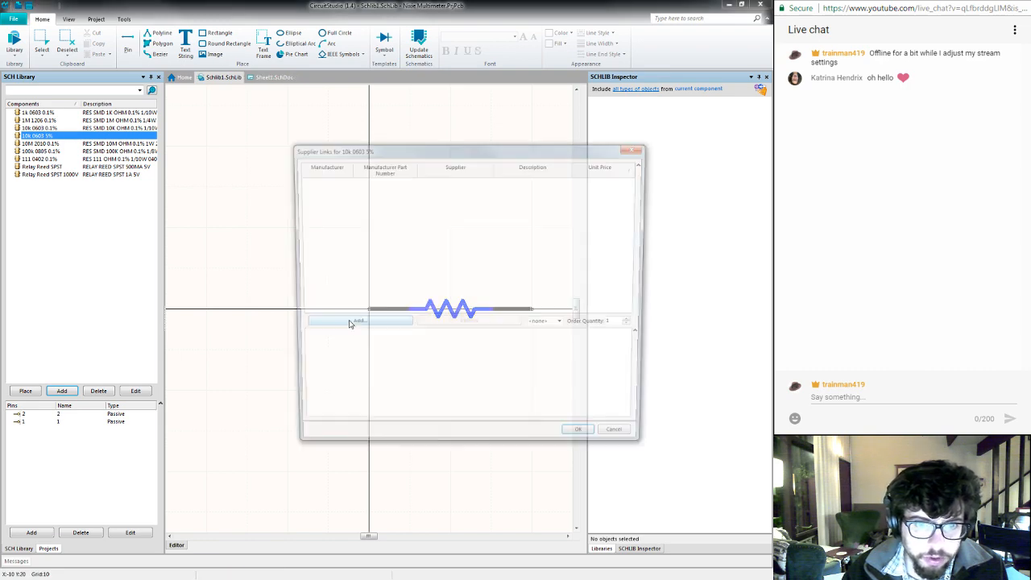
left_click(355, 324)
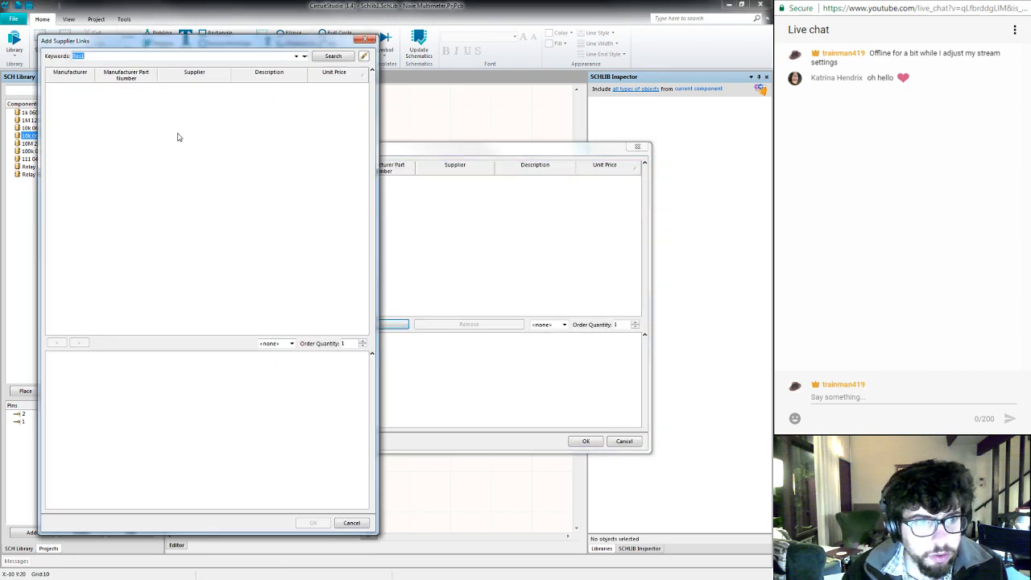
key("ctrl+v")
left_click(332, 57)
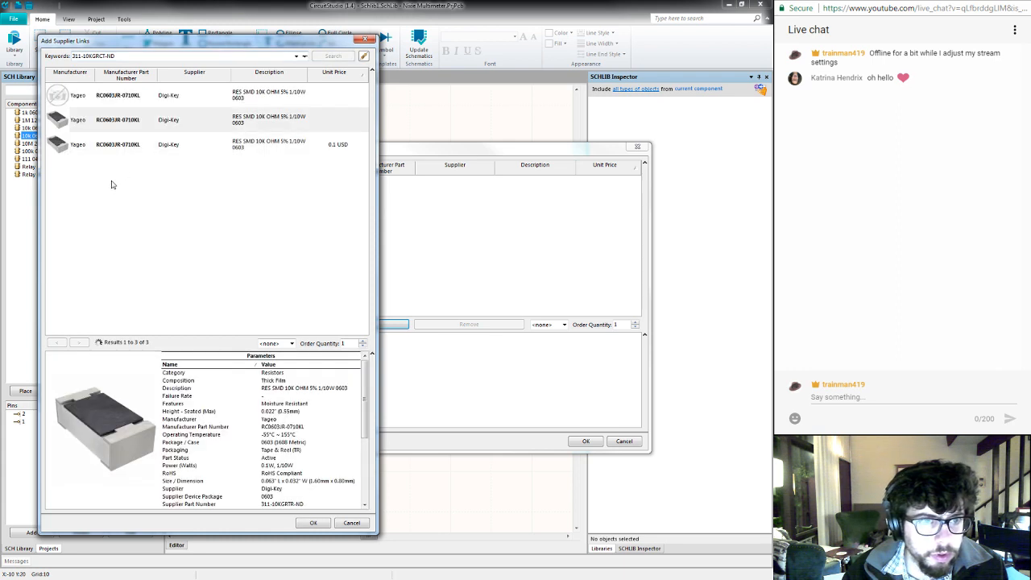
left_click(210, 122)
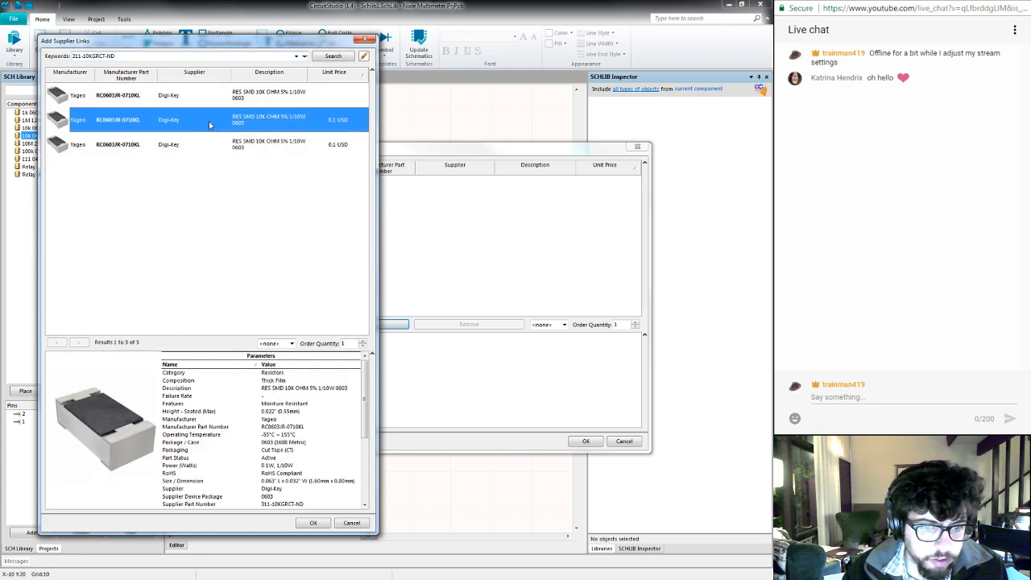
left_click(193, 143)
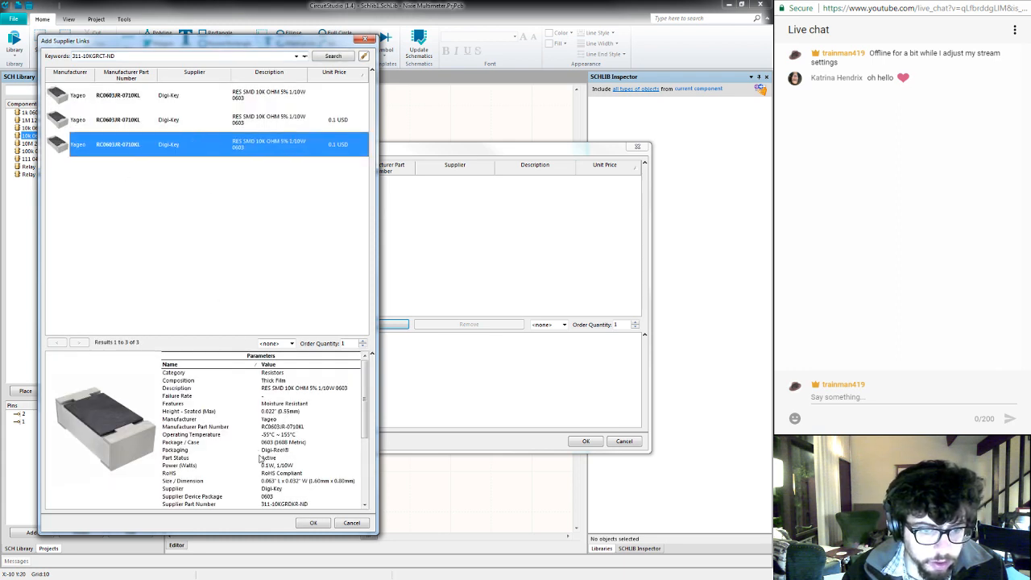
left_click(212, 123)
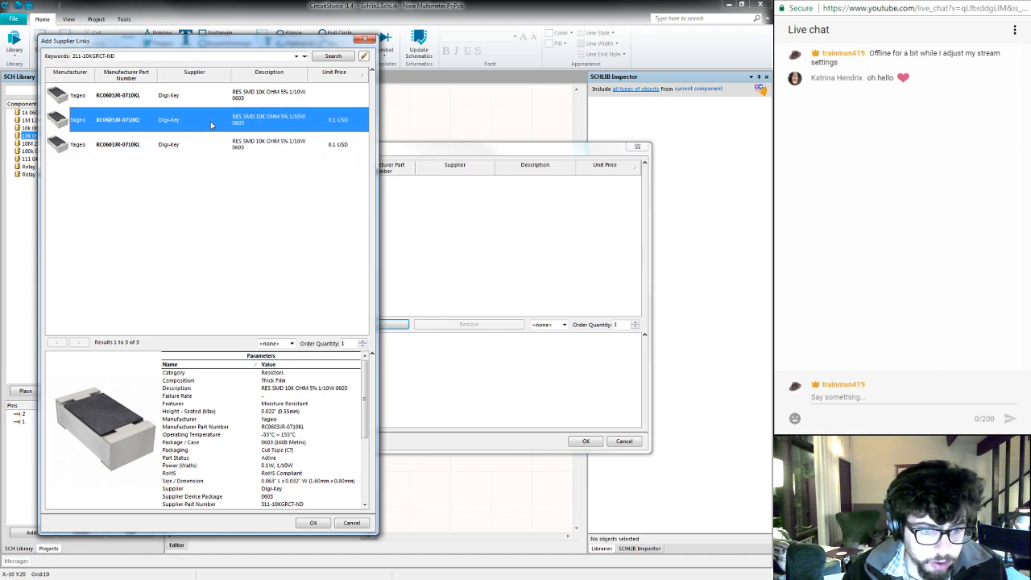
left_click(313, 523)
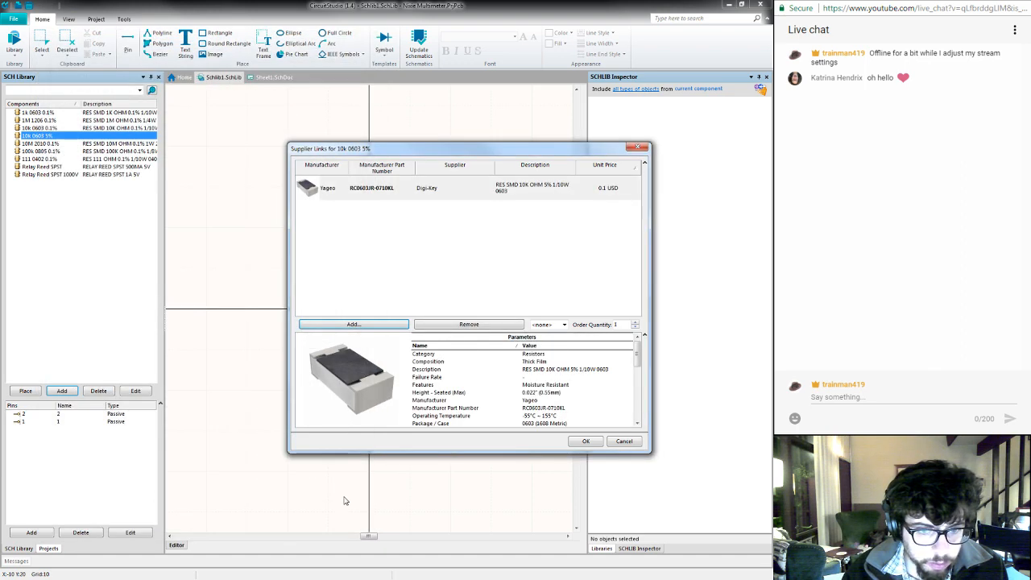
left_click(589, 444)
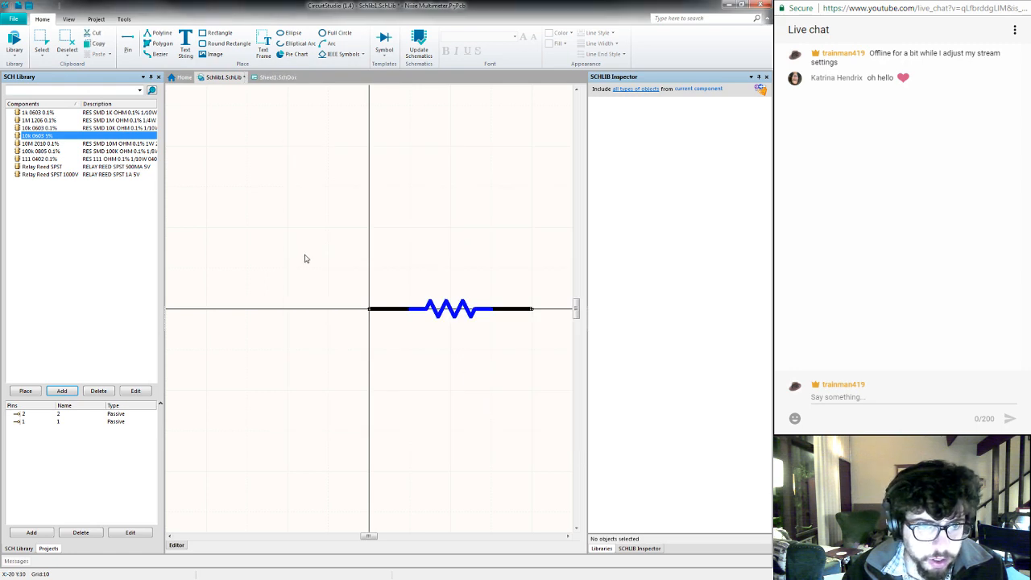
- Set the component's default comment to 10k and its description to Digi-Key's "RES SMD 10K OHM 5% 1/10W 0603", and save the library
double_click(110, 136)
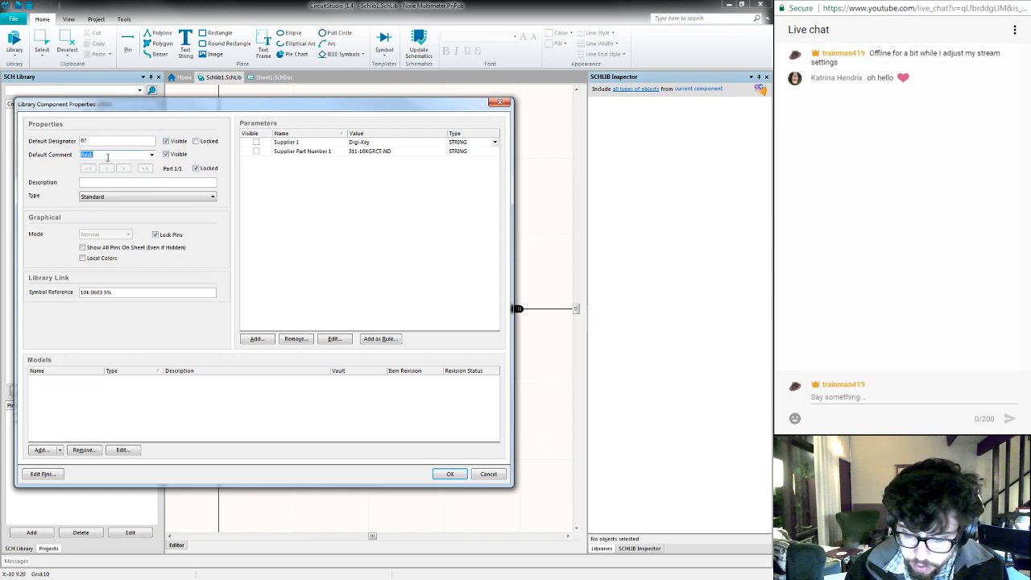
type("10k")
left_click(105, 181)
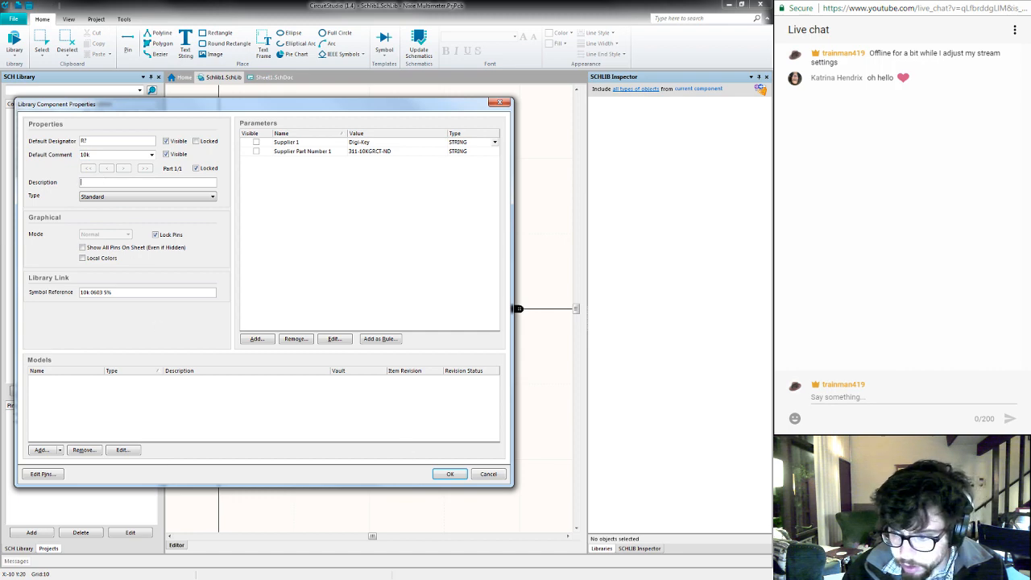
key("alt+Tab")
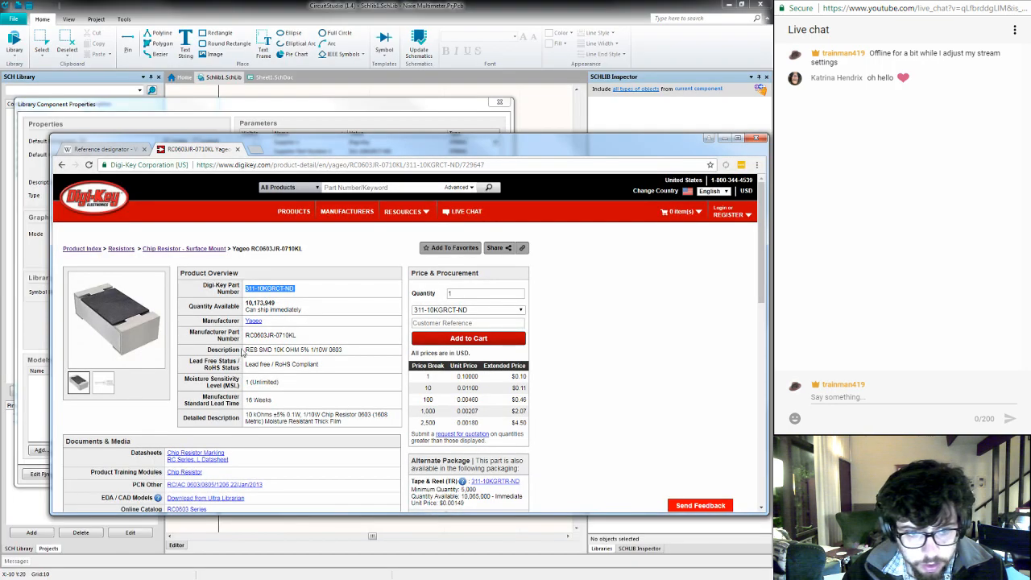
left_click_drag(246, 349, 345, 351)
key("ctrl+c")
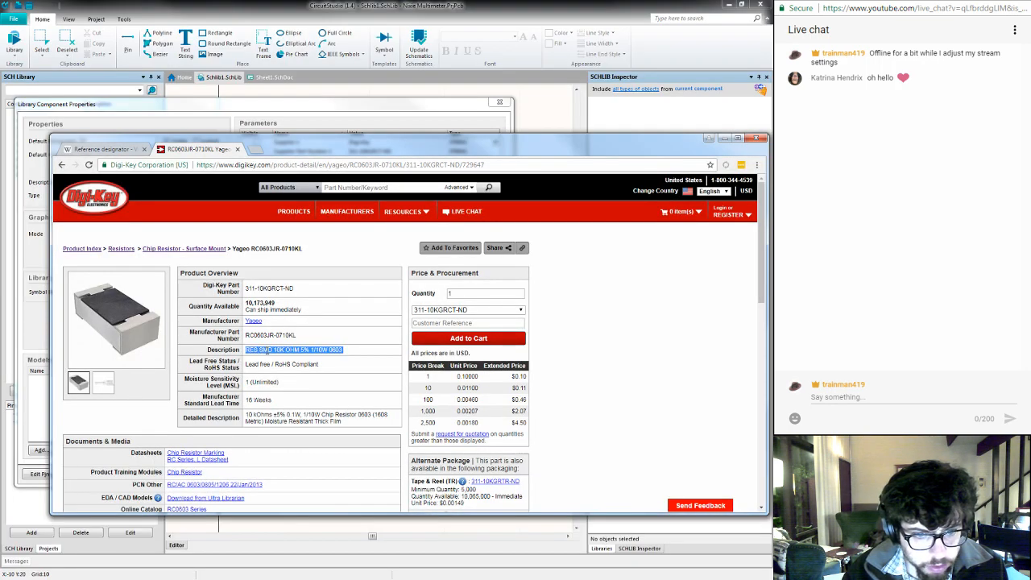
left_click(229, 113)
left_click(158, 181)
key("ctrl+v")
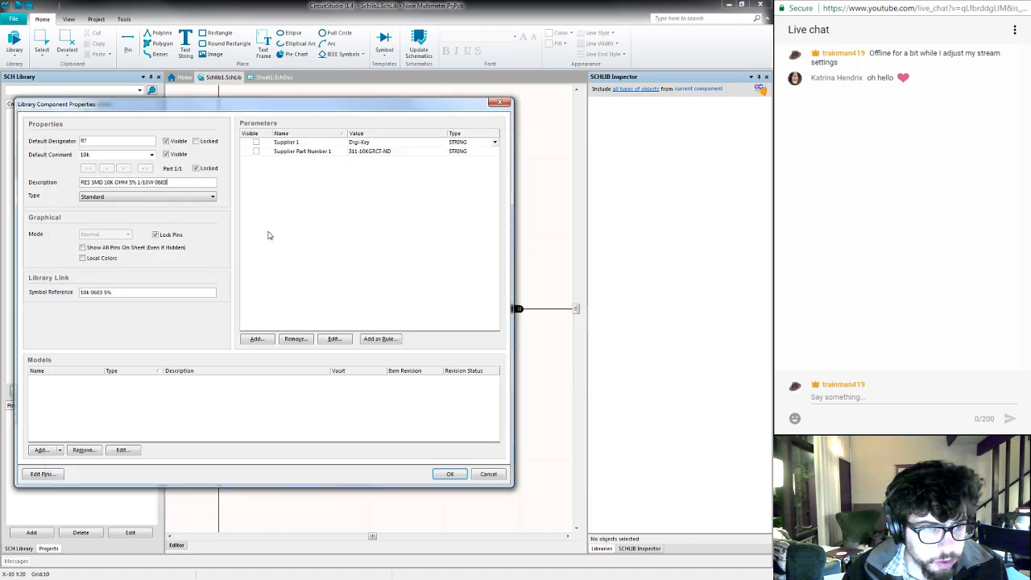
left_click(448, 475)
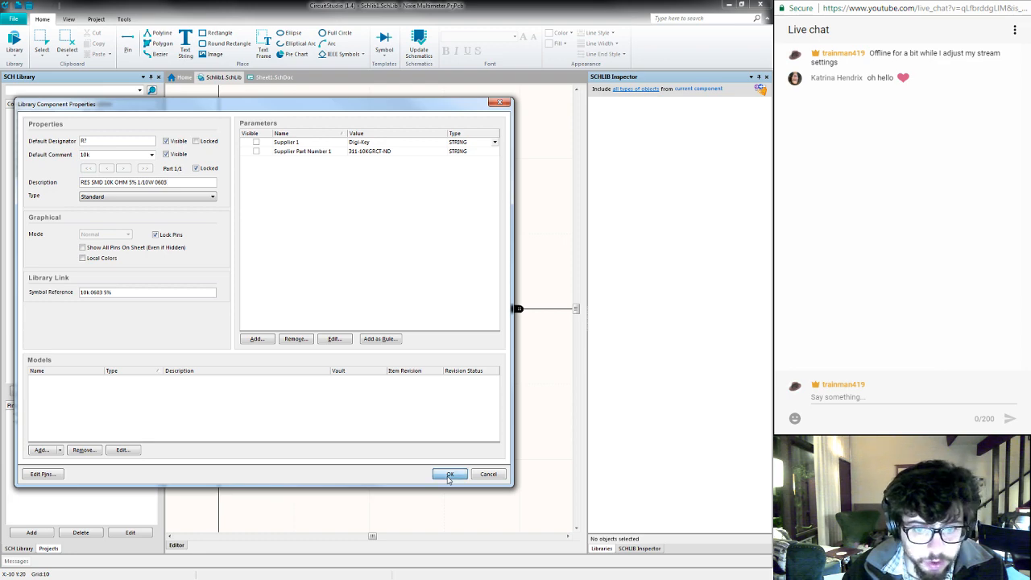
key("ctrl+s")
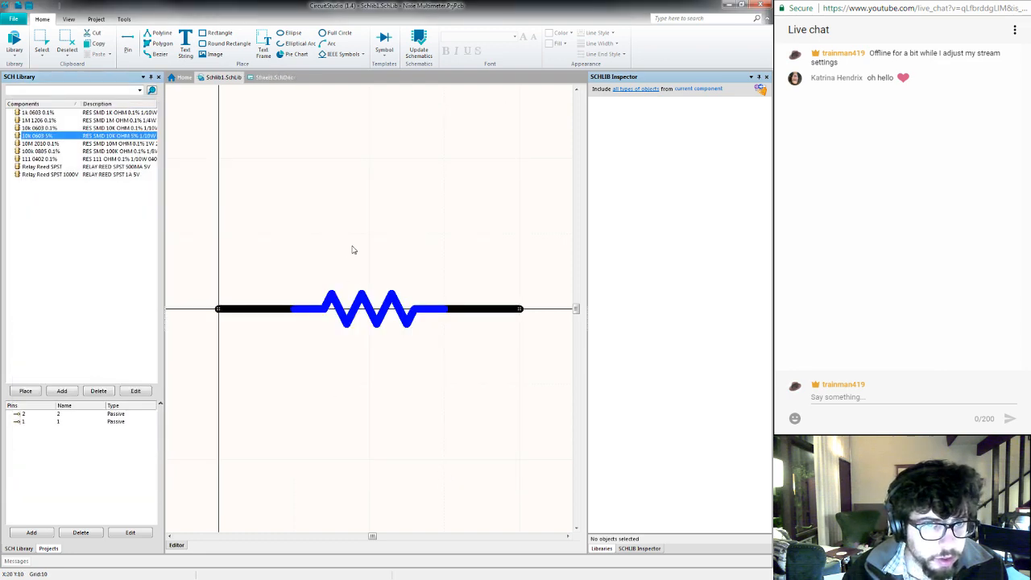
- Open Sheet1.SchDoc and choose the 10k 0603 5% resistor from Schlib1.SchLib as the part to place
left_click(269, 77)
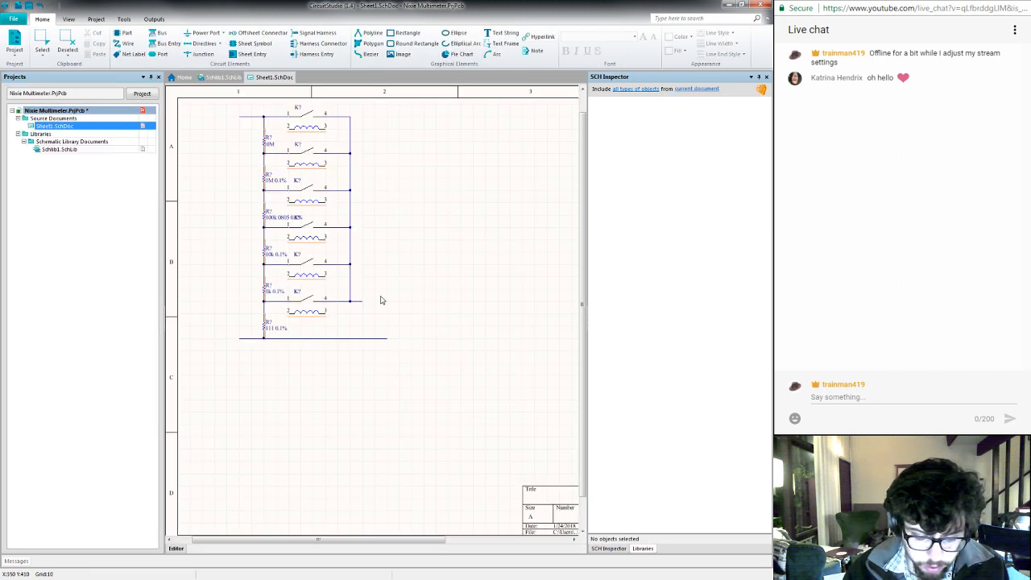
key("p")
key("p")
left_click(446, 240)
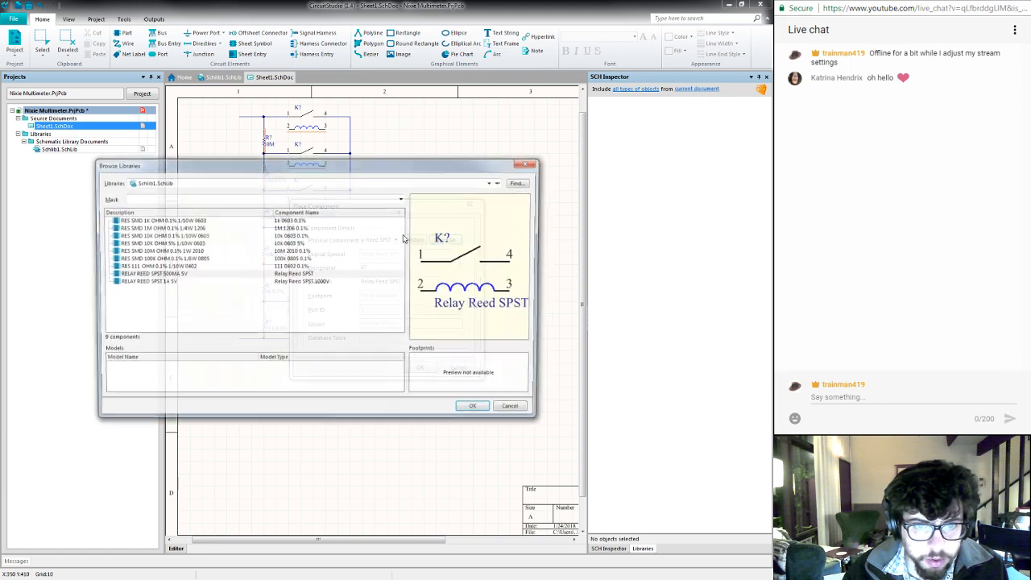
left_click(187, 268)
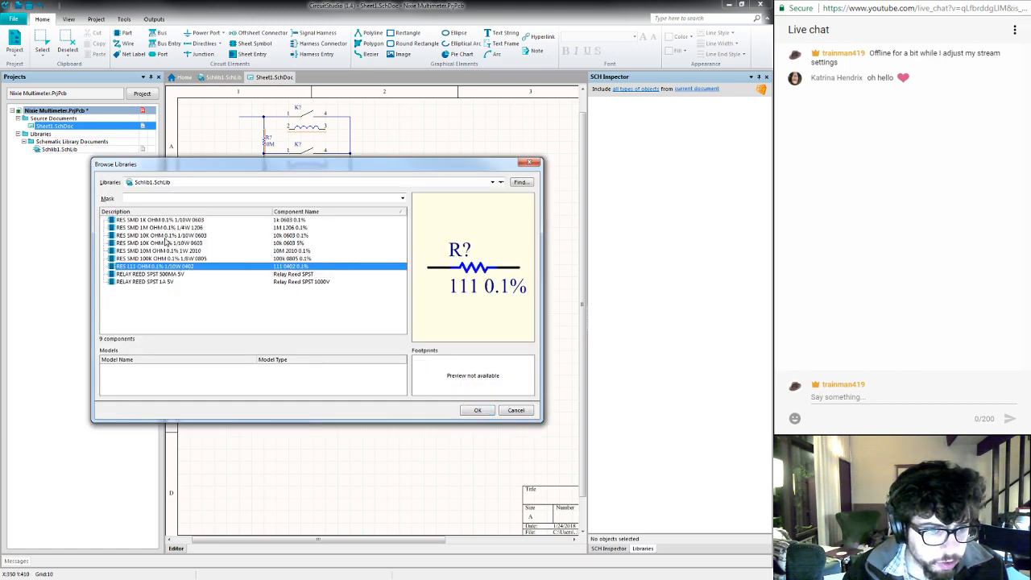
left_click(166, 237)
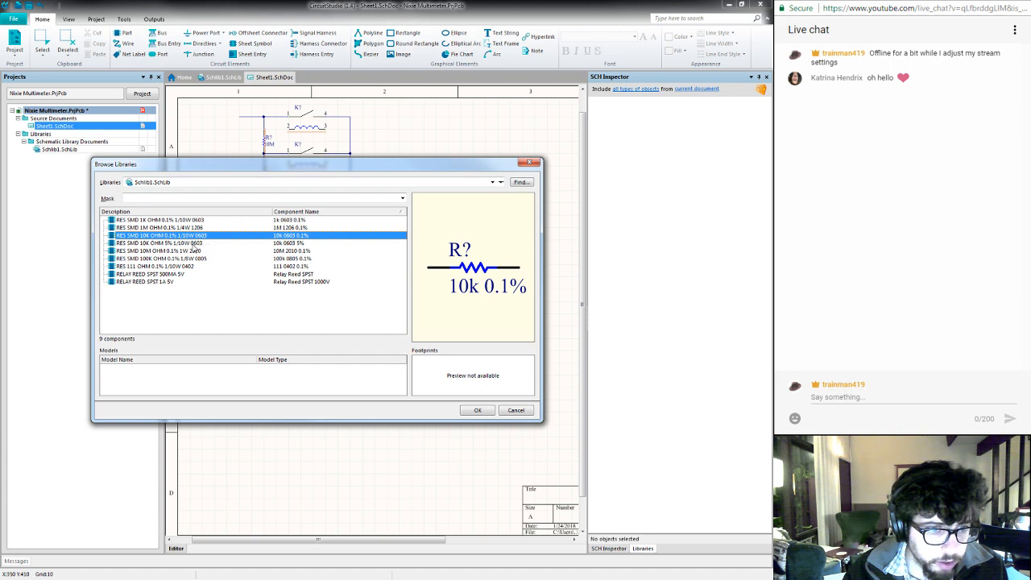
left_click(194, 245)
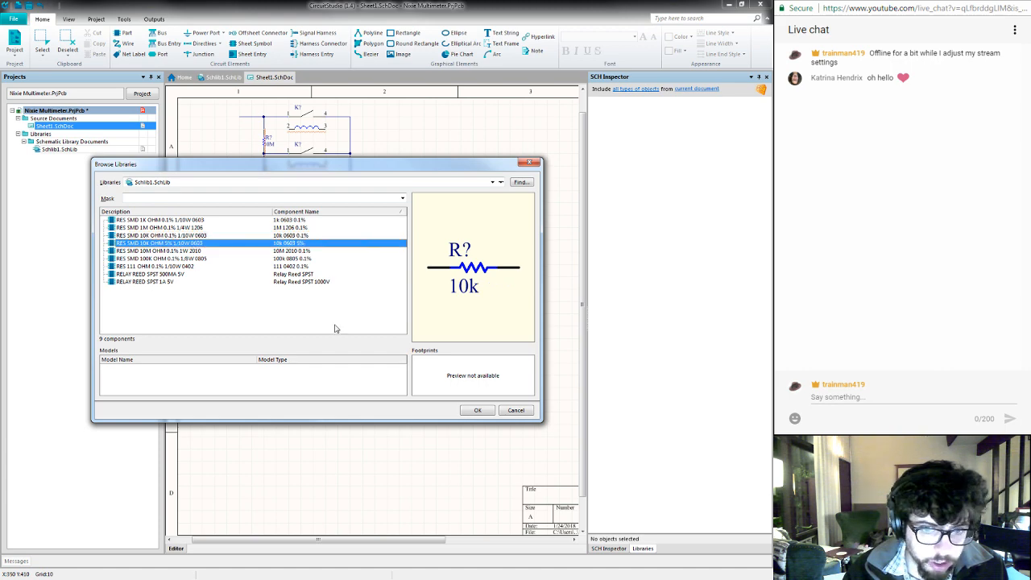
left_click(471, 411)
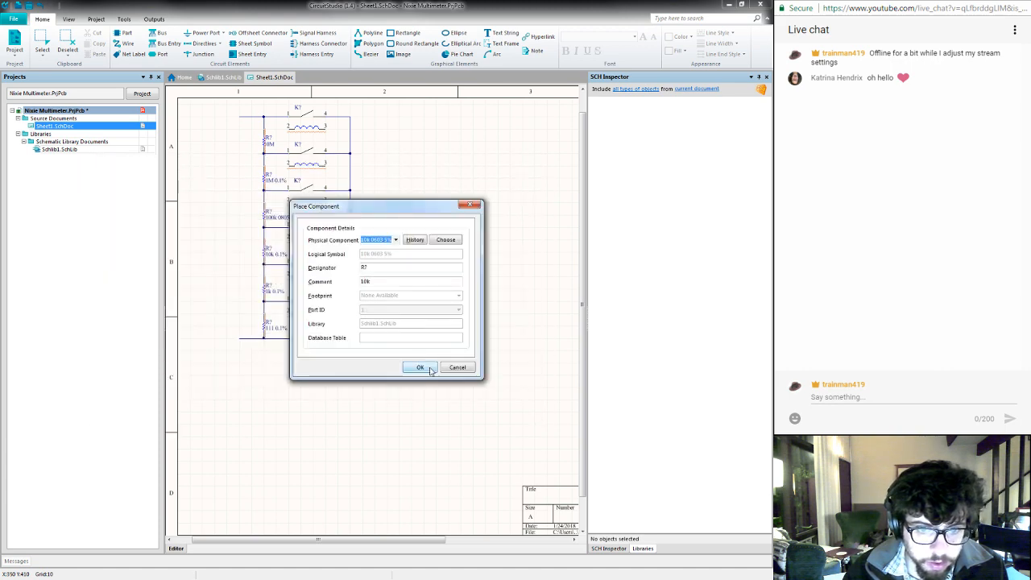
- Place the 10k resistor horizontally at the end of the lowest relay's output wire and finish component placement
left_click(422, 369)
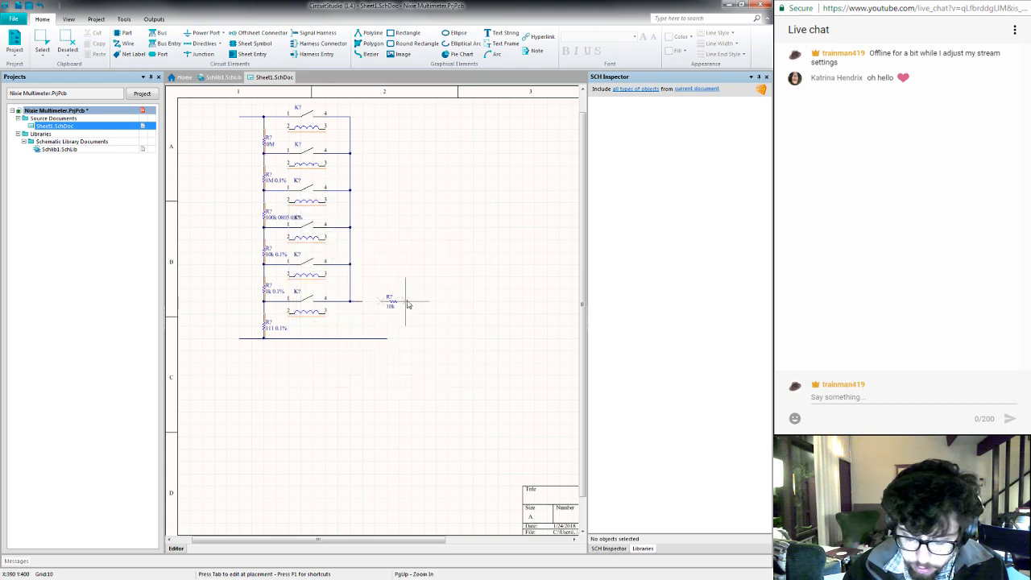
key("space")
key("space")
key("space")
key("space")
key("space")
key("space")
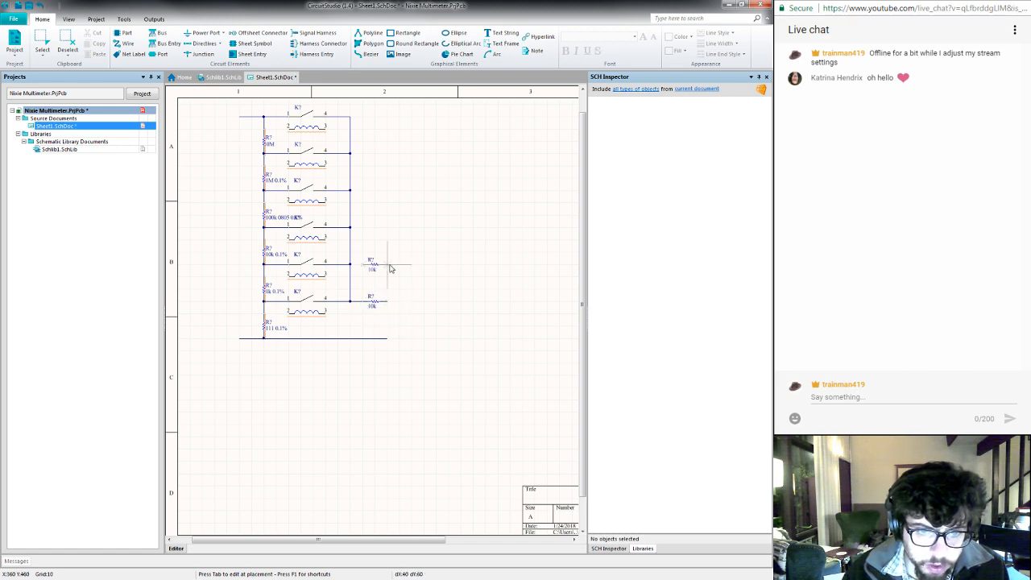
key("Tab")
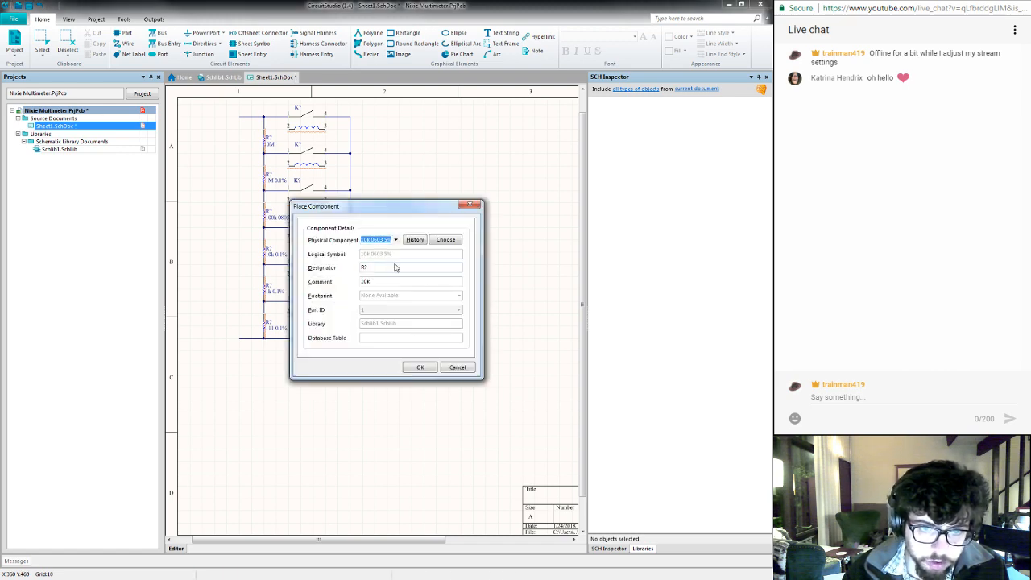
left_click(458, 368)
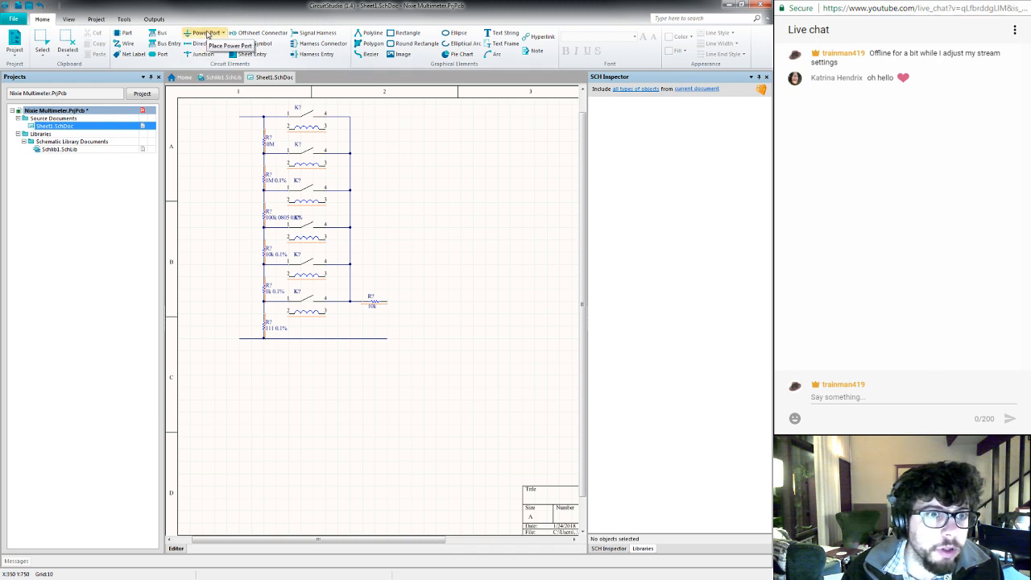
- Generate proposed designators for all relays and resistors on Sheet1.SchDoc with schematic annotation, processing across then down
left_click(125, 21)
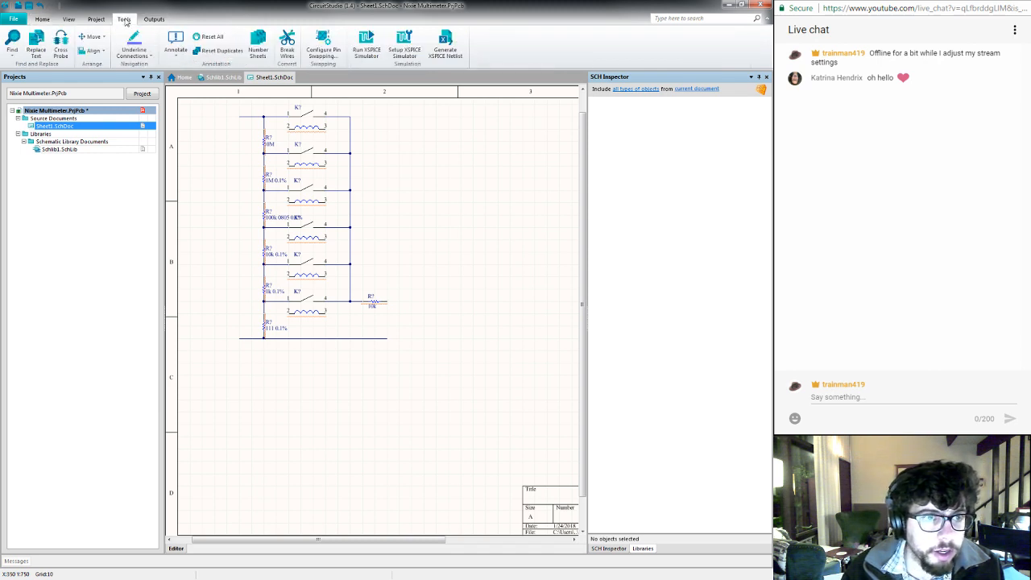
left_click(176, 55)
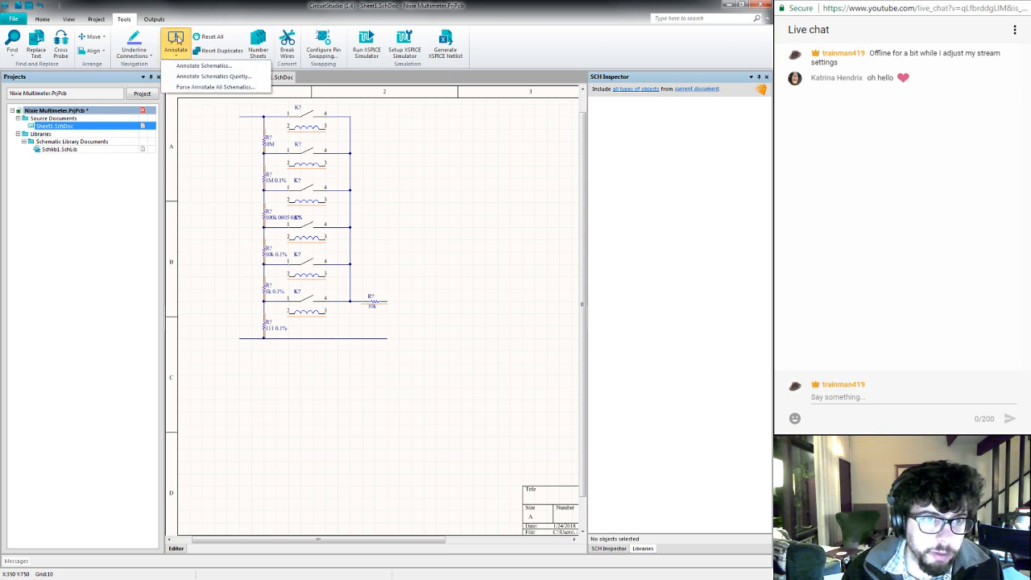
left_click(177, 66)
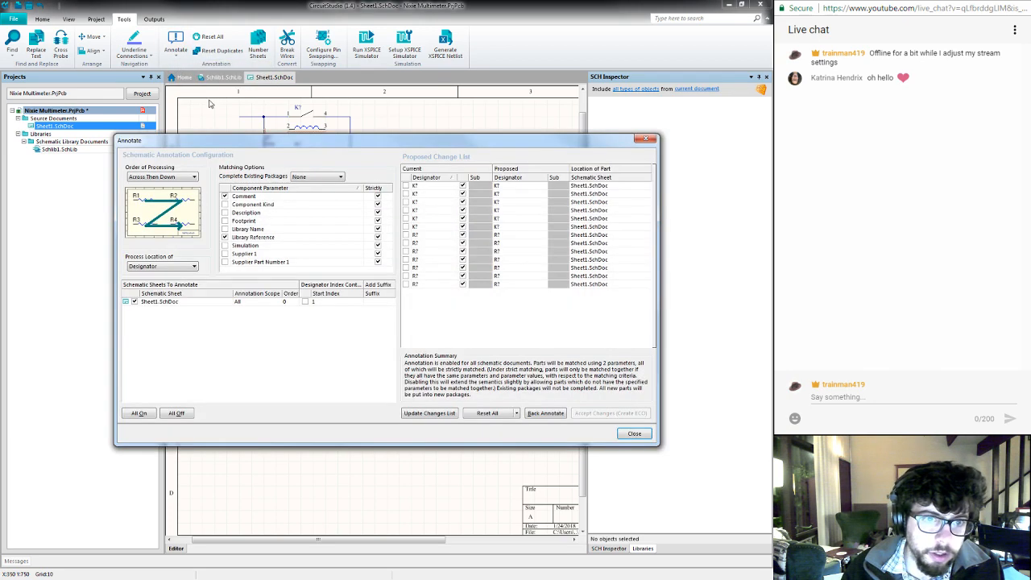
left_click_drag(214, 146, 218, 174)
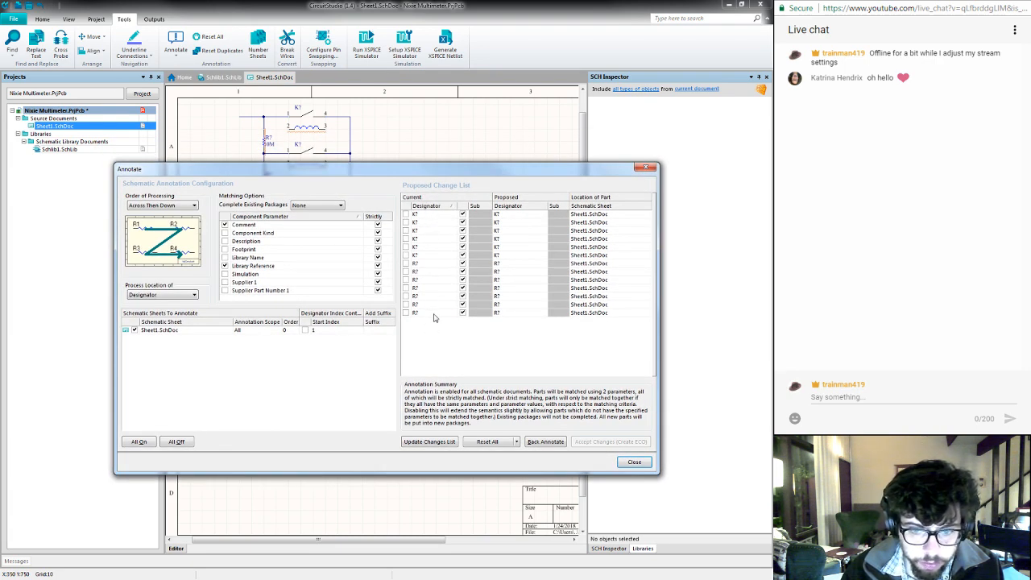
left_click(430, 442)
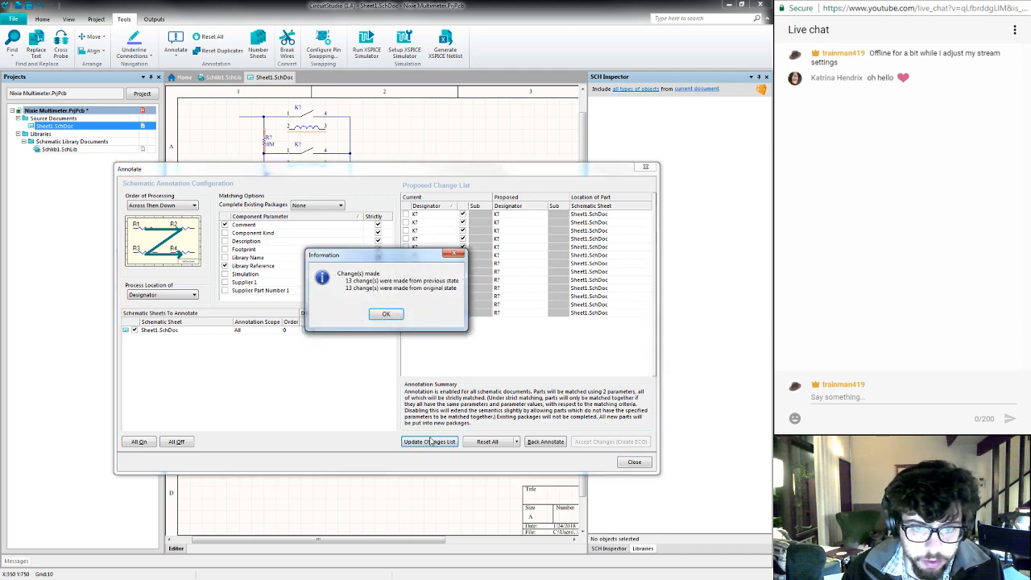
left_click(388, 315)
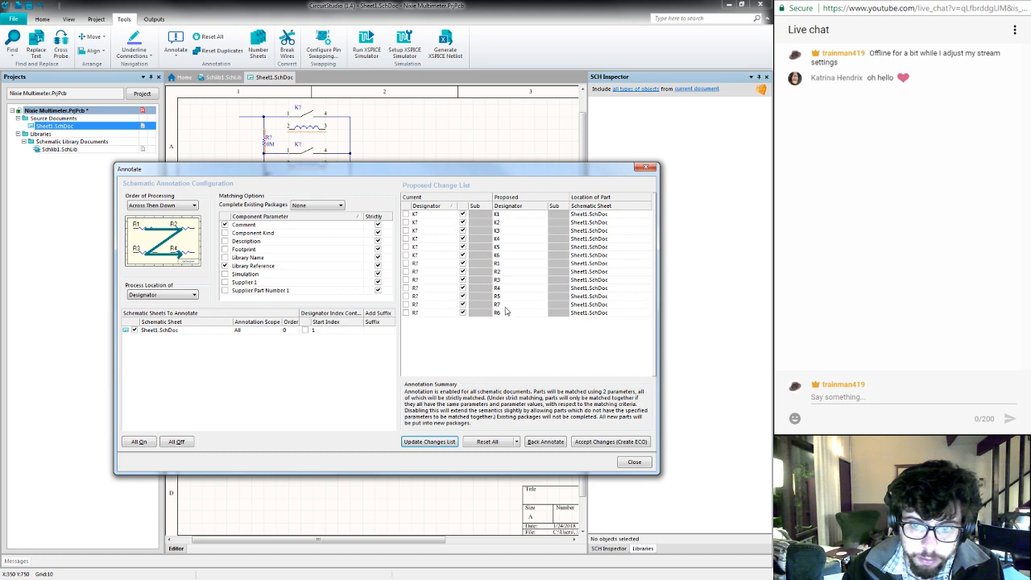
- Accept the proposed annotation, execute the engineering change order for all components, and close the annotation dialogs
left_click(591, 444)
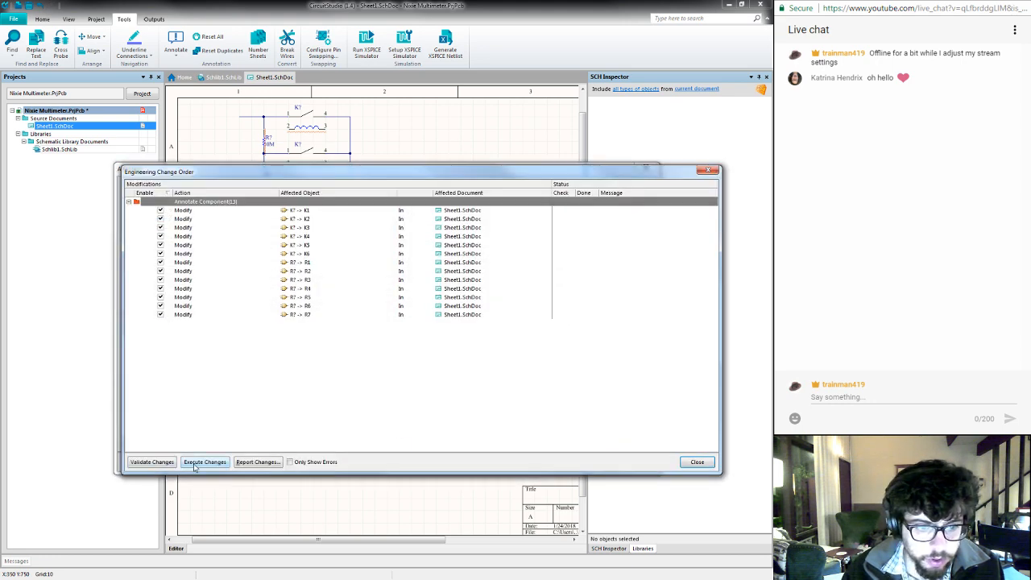
left_click(198, 464)
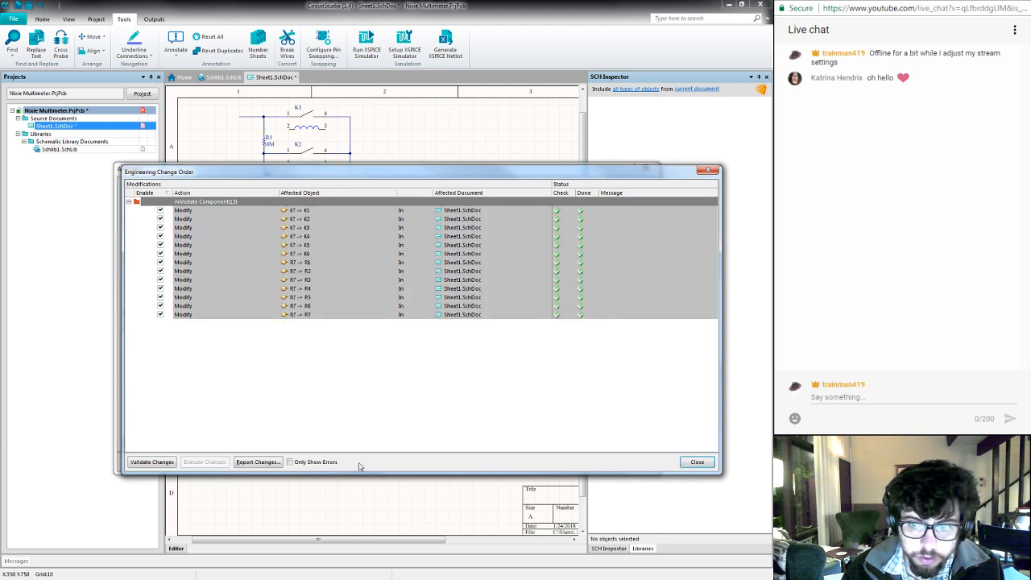
left_click(693, 463)
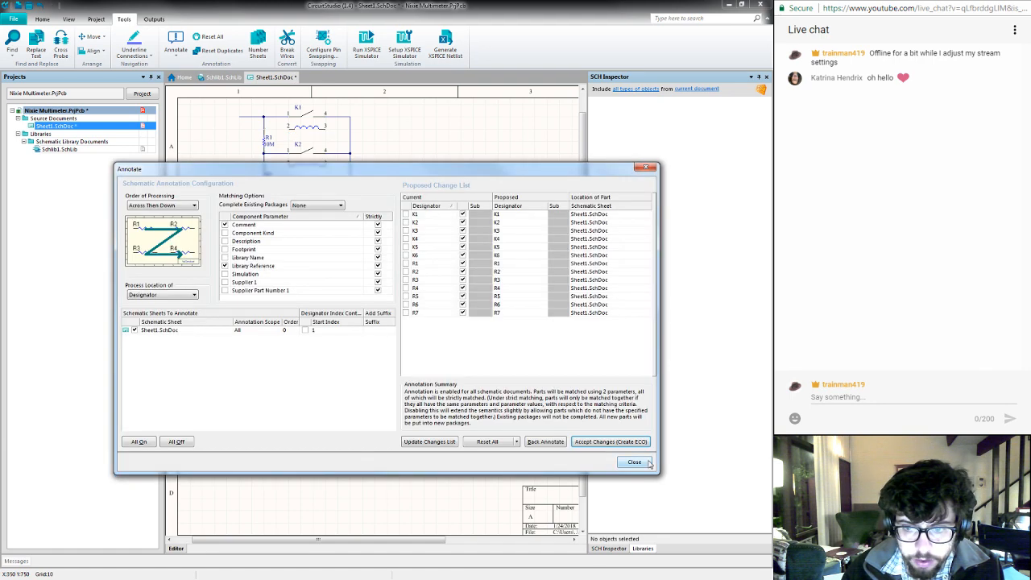
left_click(635, 463)
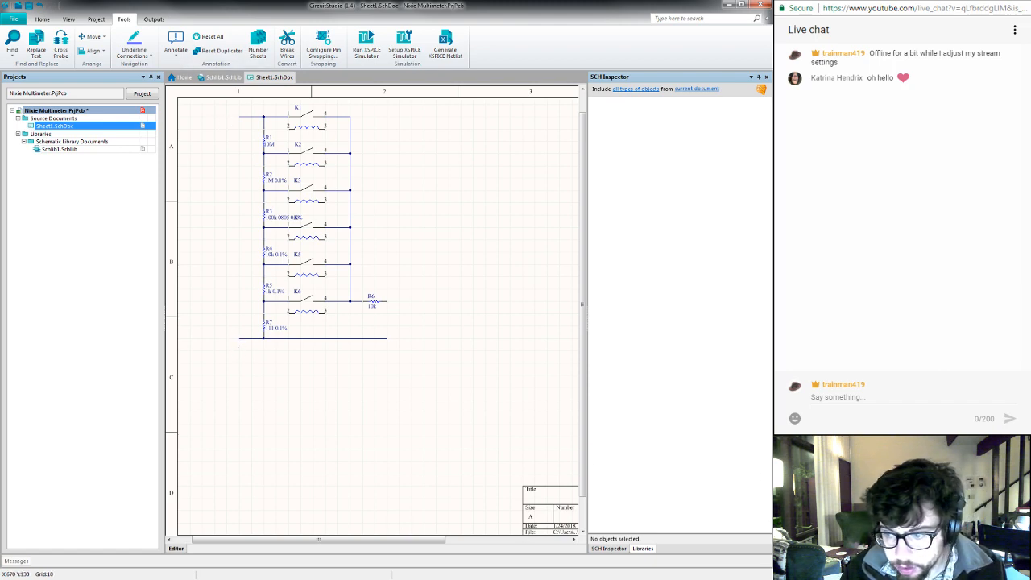
- Switch to the browser and open Digi-Key's Connectors, Interconnects category from its home page in new tabs
key("alt+Tab")
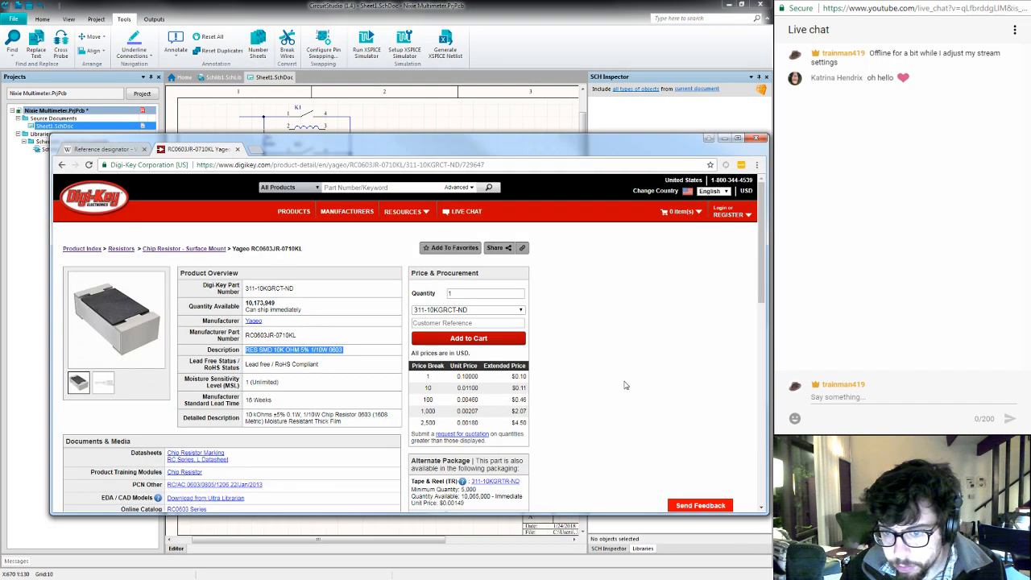
left_click(650, 360)
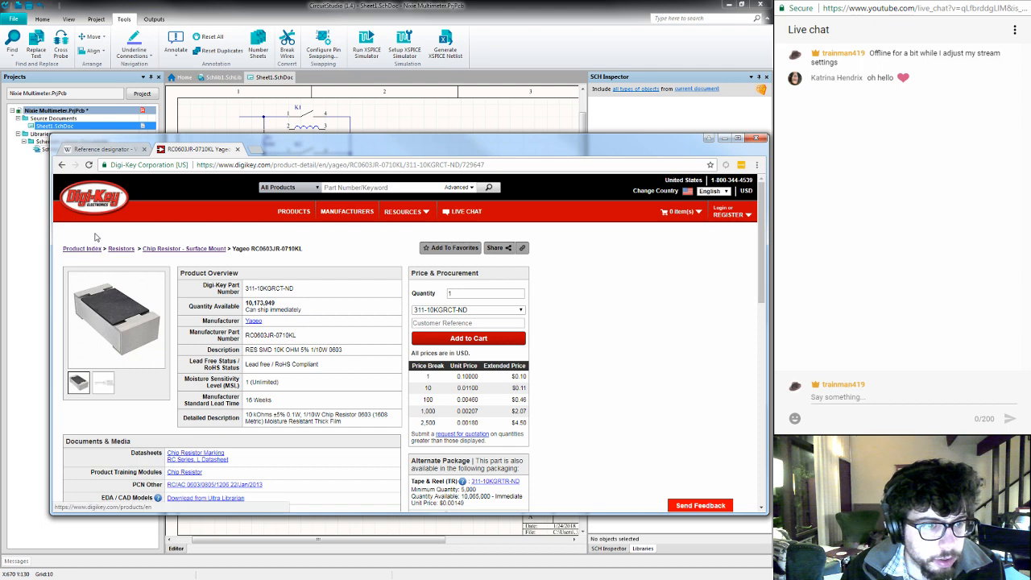
middle_click(91, 201)
key("ctrl+Tab")
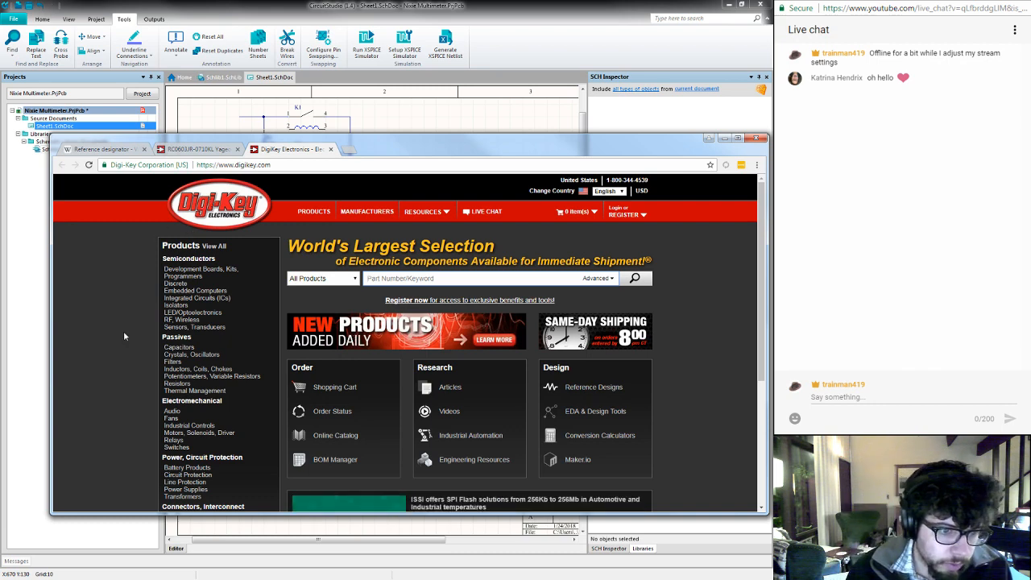
scroll(124, 330, "down", 1)
scroll(124, 336, "down", 1)
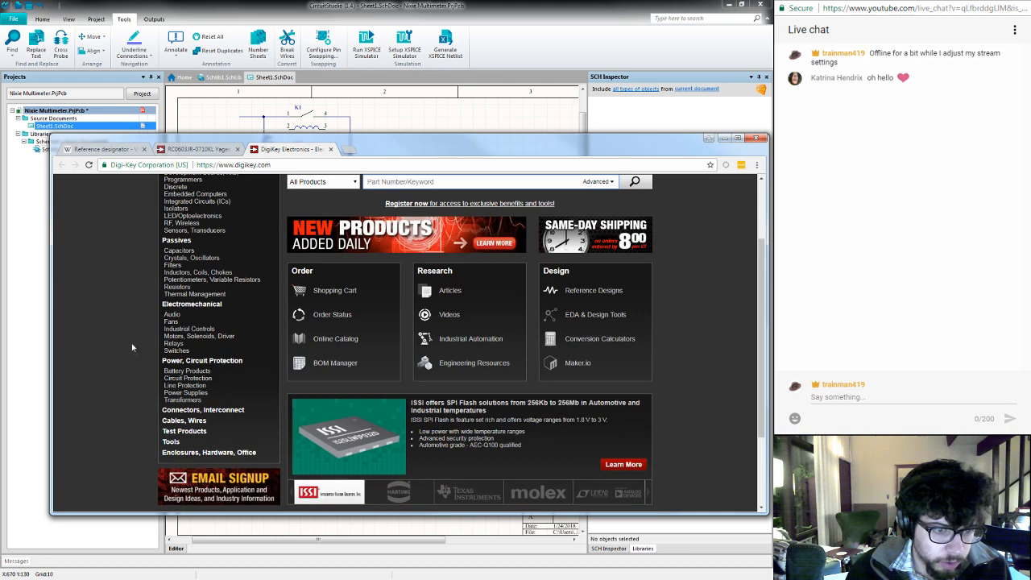
left_click(235, 412)
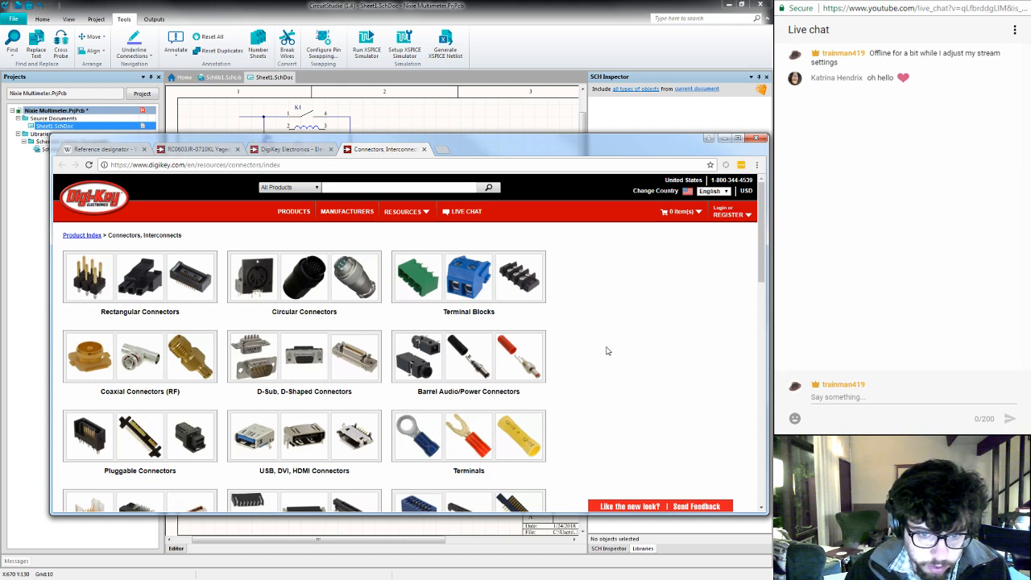
- Open the Banana and Tip Connectors category in a new tab and go to its Banana Jack listing
scroll(607, 350, "down", 1)
scroll(607, 350, "down", 2)
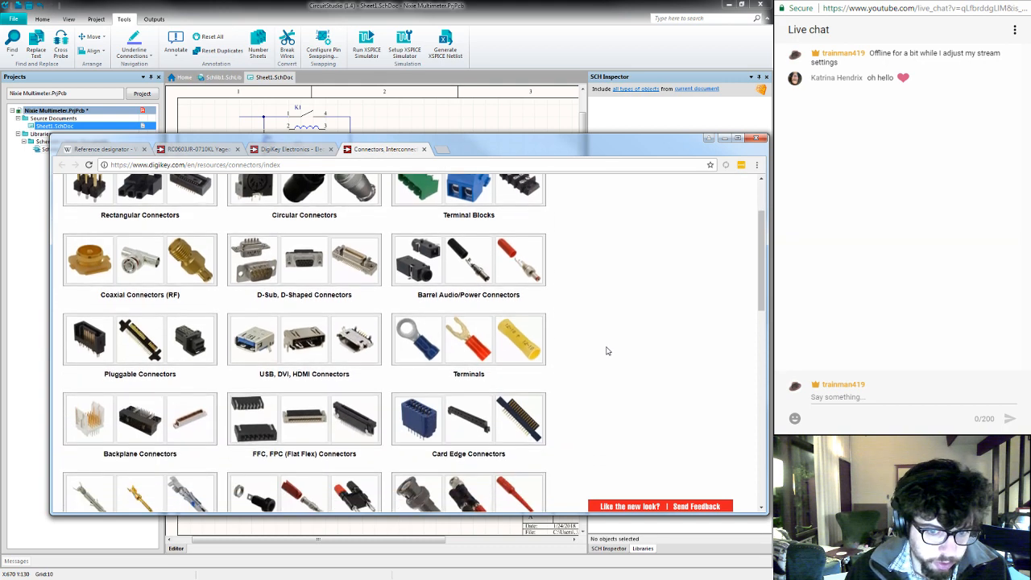
scroll(608, 351, "down", 2)
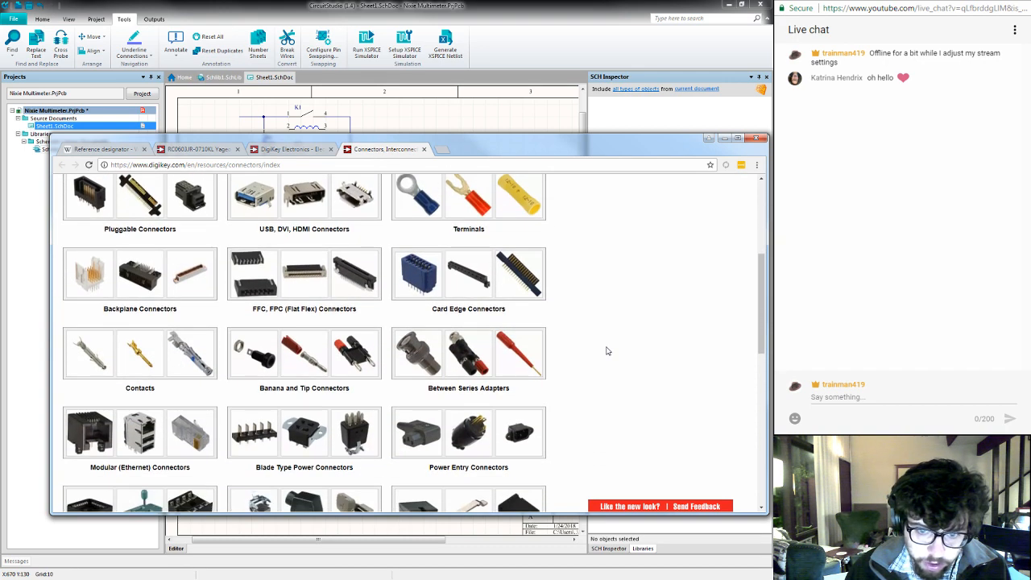
scroll(608, 351, "down", 1)
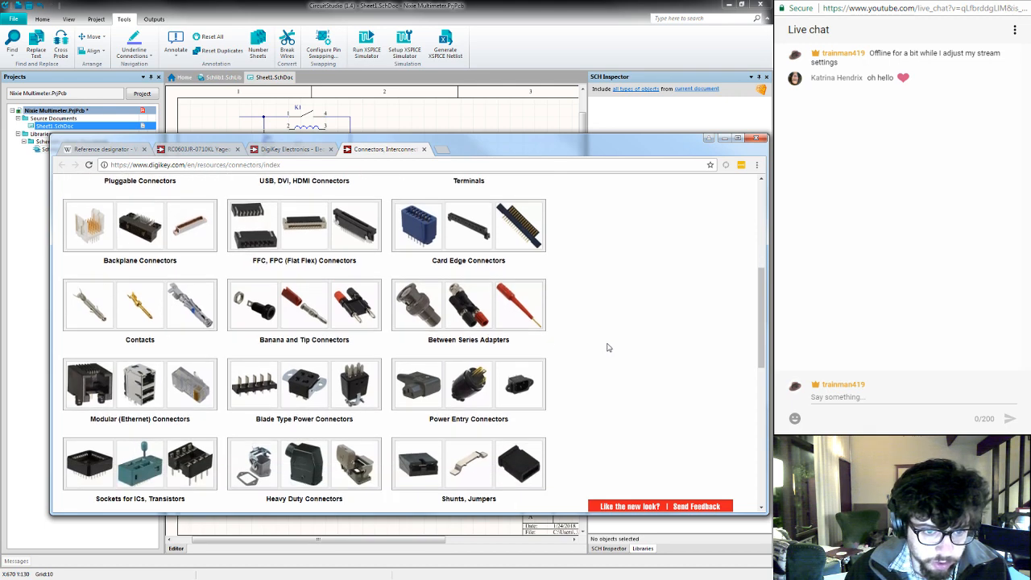
middle_click(285, 342)
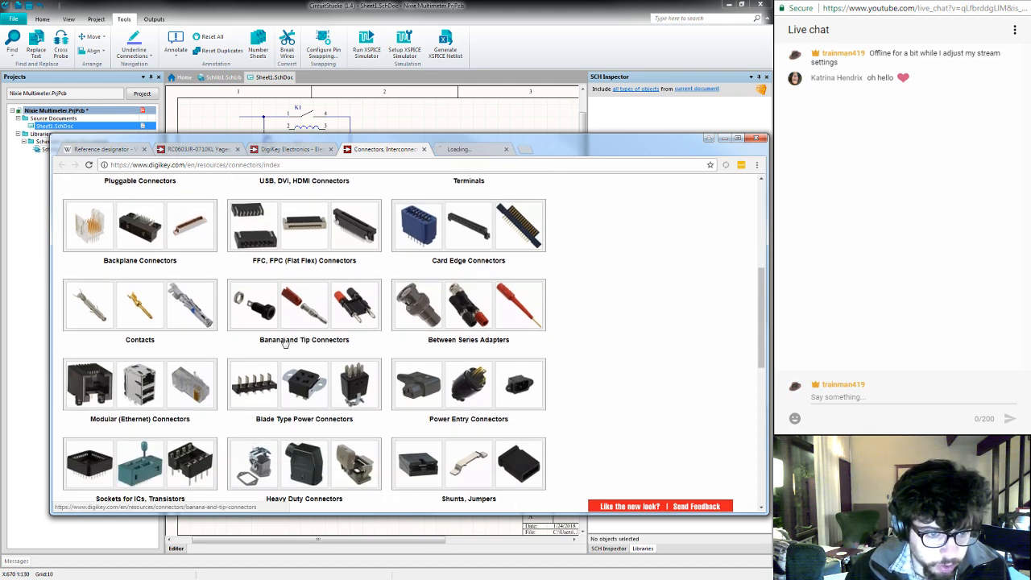
key("ctrl+Tab")
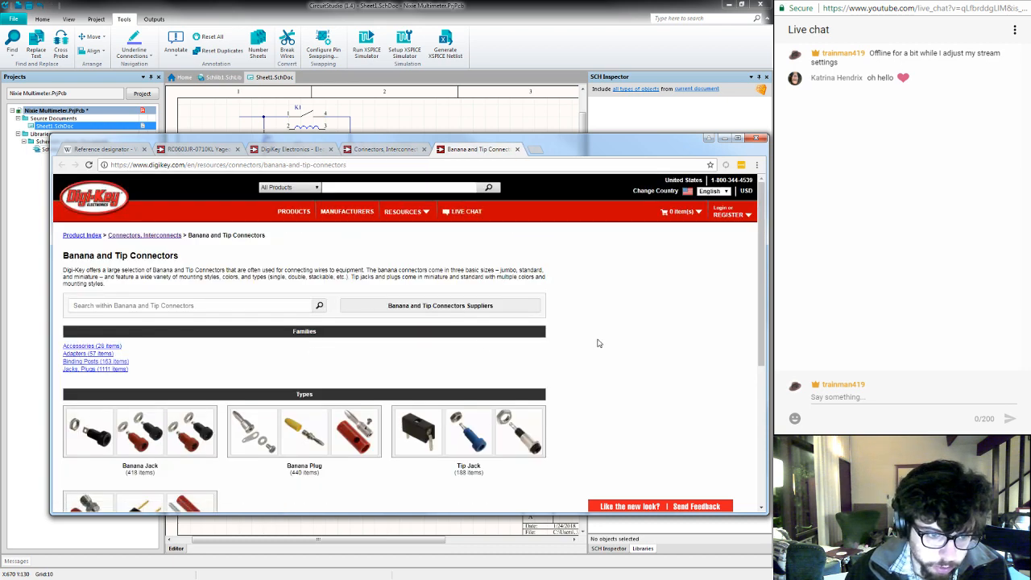
scroll(598, 344, "down", 2)
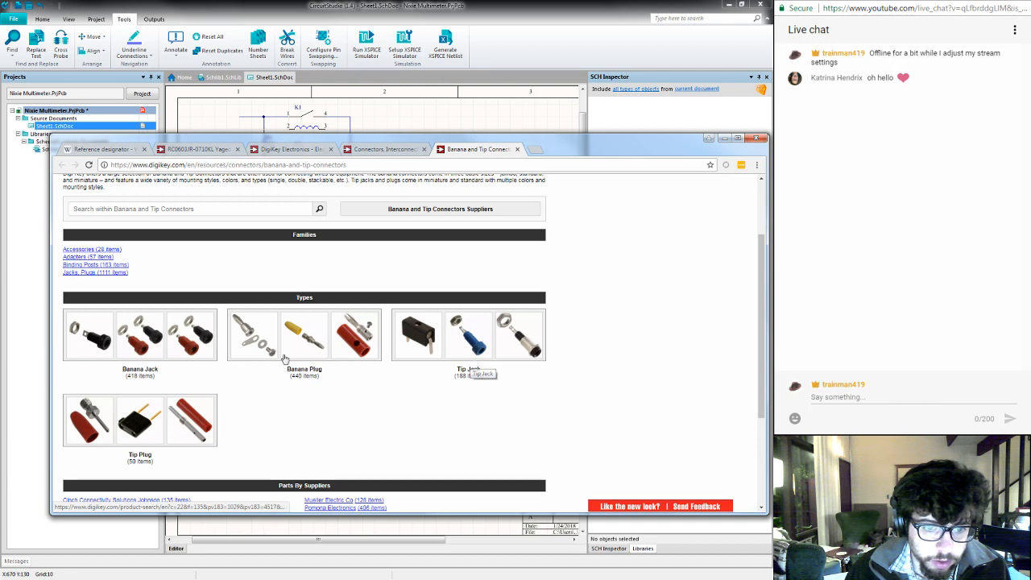
left_click(141, 370)
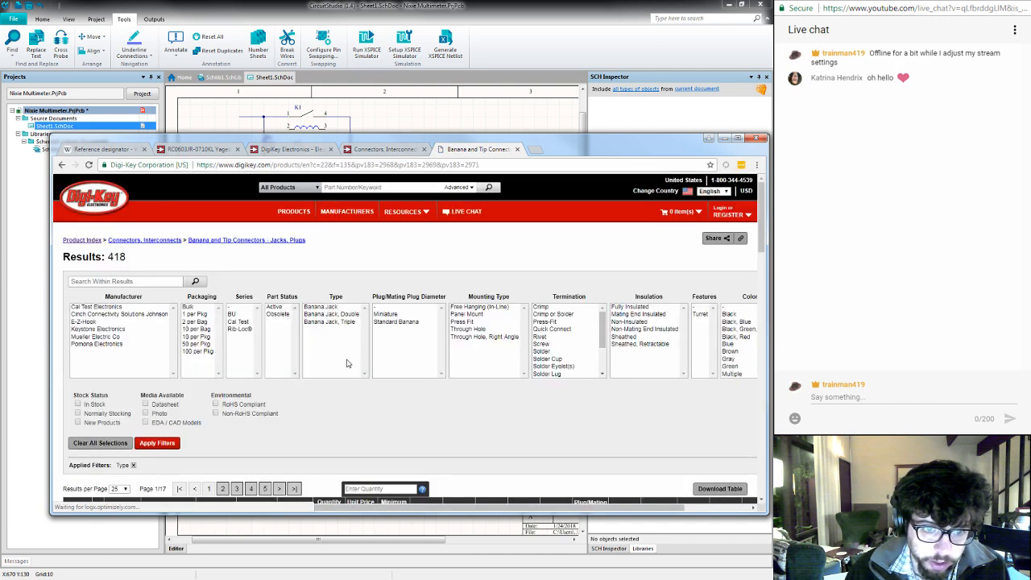
- Filter the banana jacks to Active, In Stock, Normally Stocking and RoHS Compliant parts
left_click(275, 307)
left_click(97, 404)
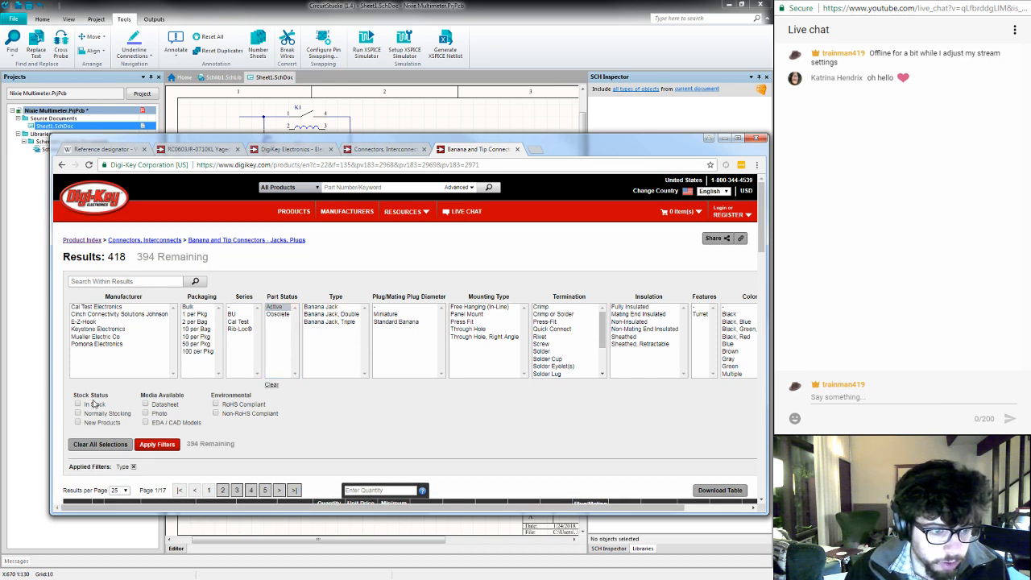
left_click(78, 413)
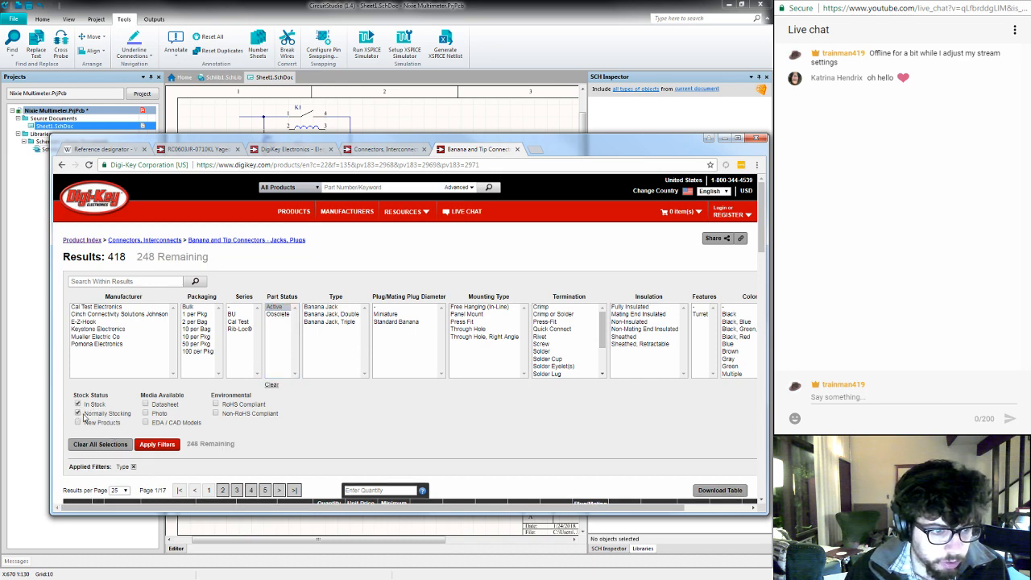
left_click(157, 444)
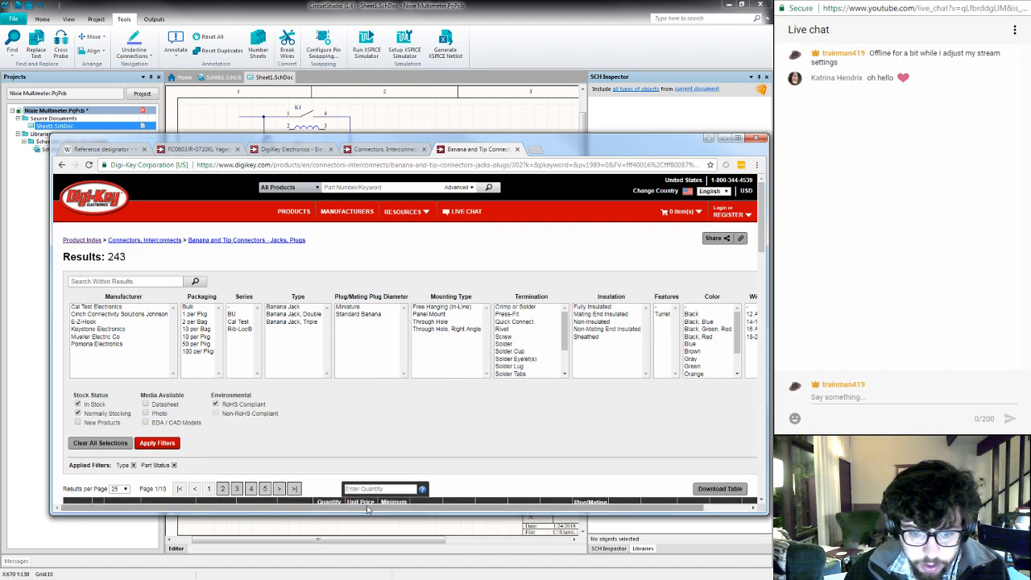
- Filter the banana jacks to the mounting types Through Hole and Through Hole, Right Angle
left_click_drag(378, 510, 332, 508)
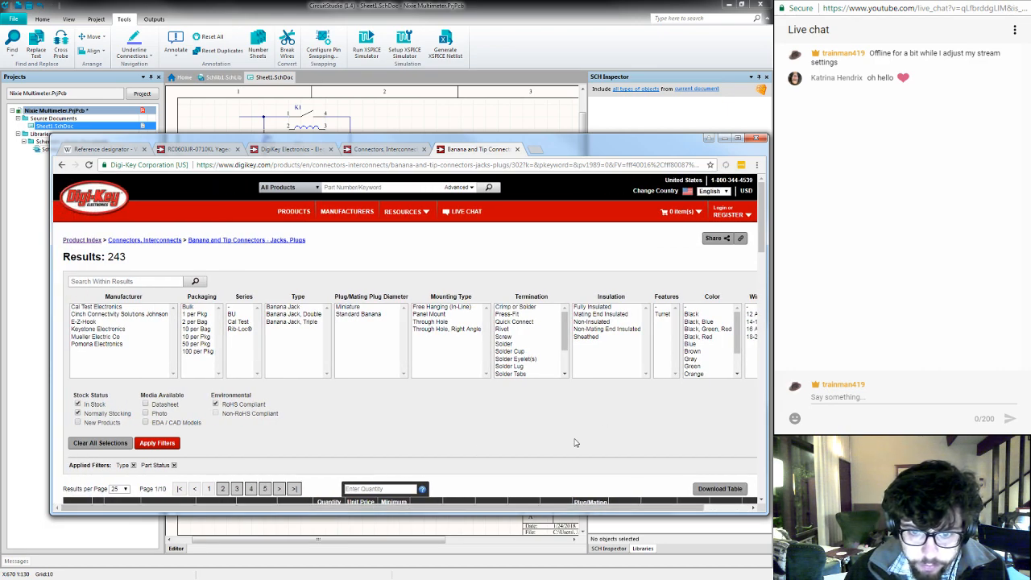
scroll(562, 446, "down", 3)
scroll(563, 445, "up", 3)
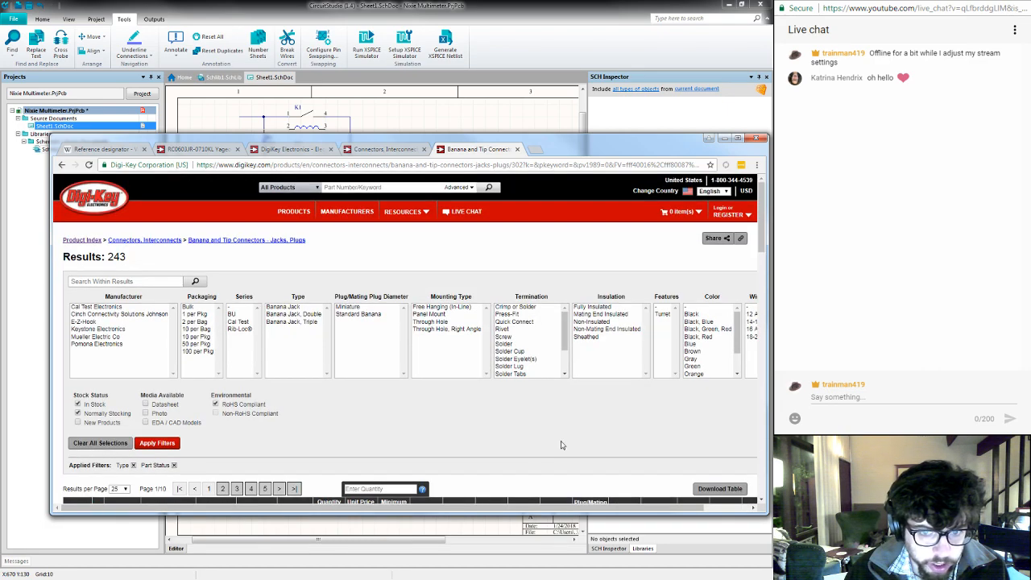
left_click(433, 322)
left_click(434, 329, "ctrl")
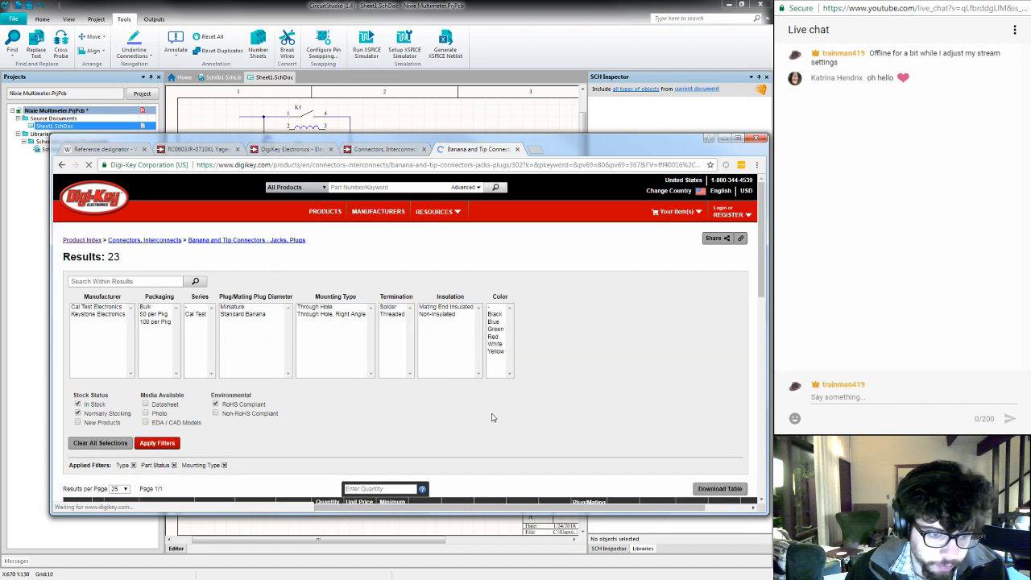
- Examine the filtered through-hole banana jacks, previewing the product images of the Keystone 575 and Cal Test CT3151 parts
scroll(497, 424, "down", 3)
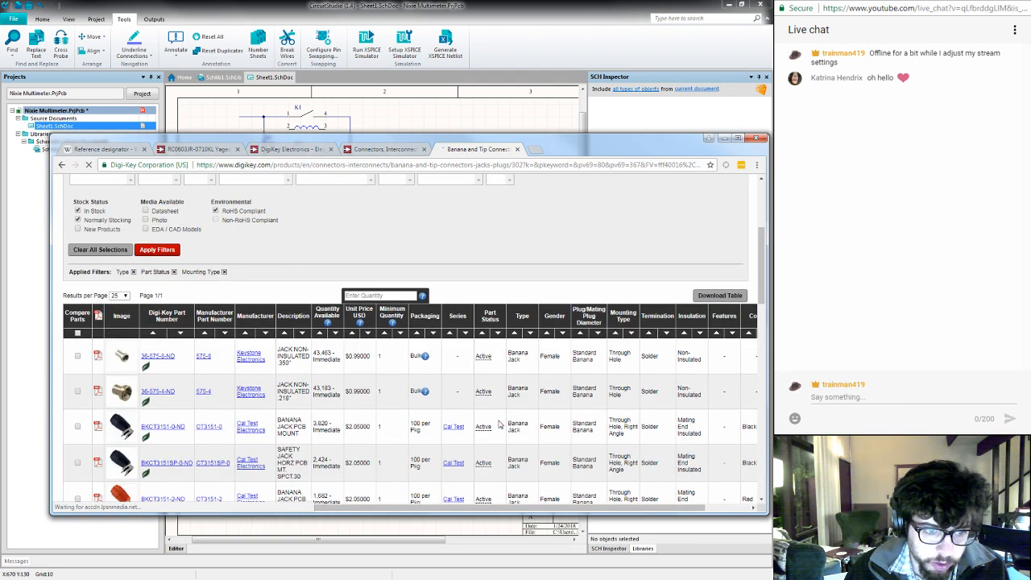
scroll(496, 403, "up", 3)
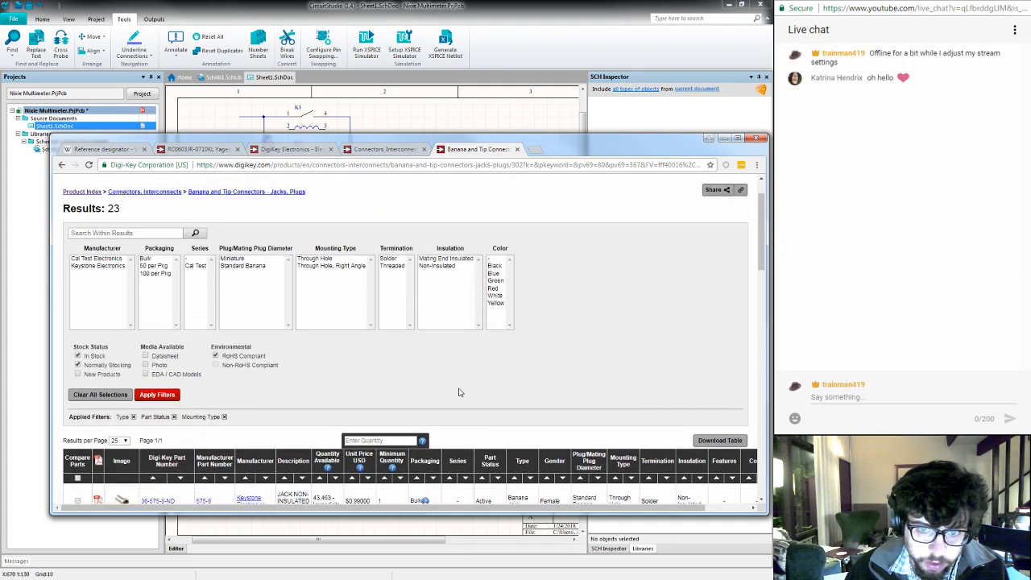
scroll(459, 393, "down", 3)
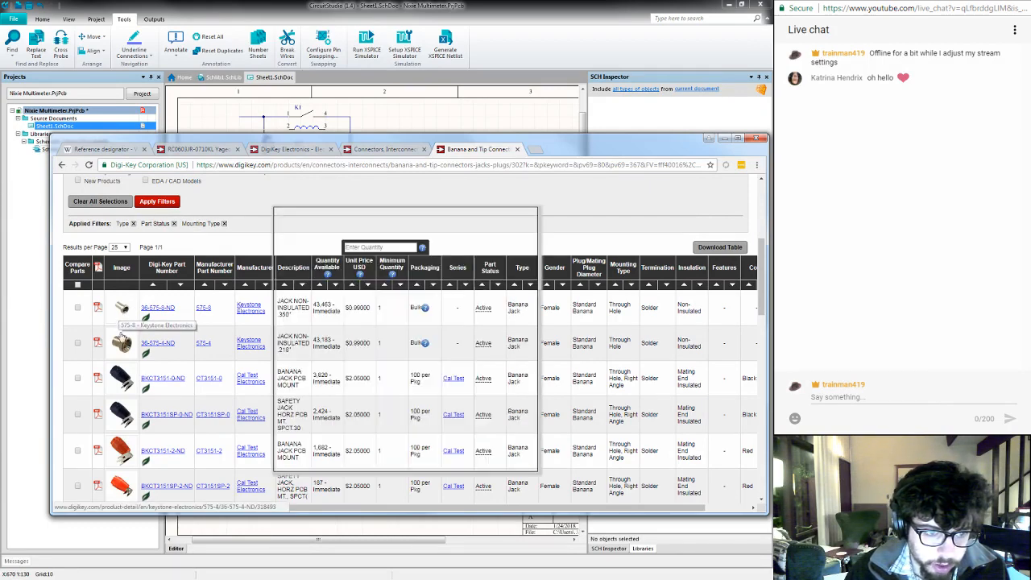
mouse_move(123, 344)
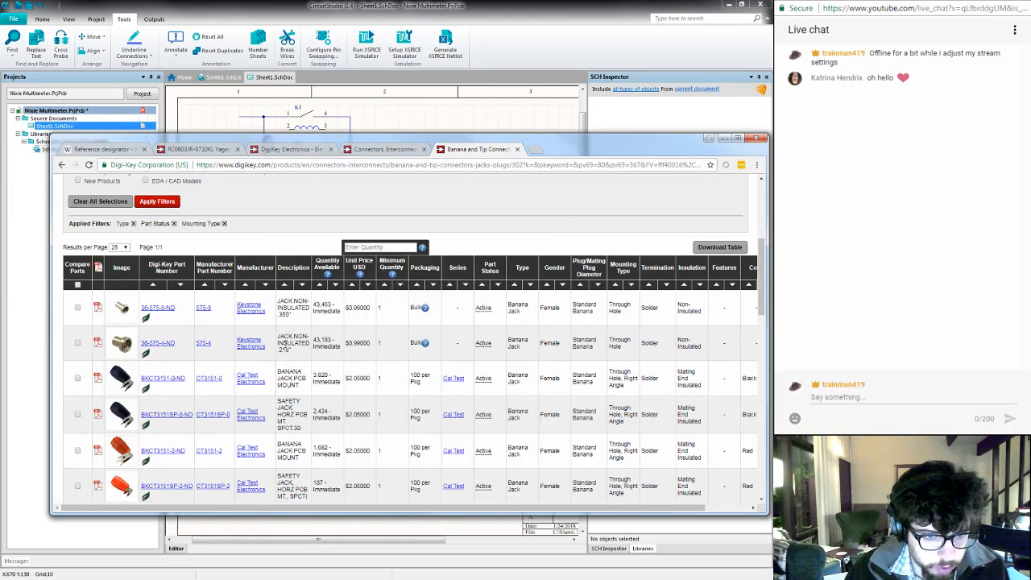
mouse_move(124, 319)
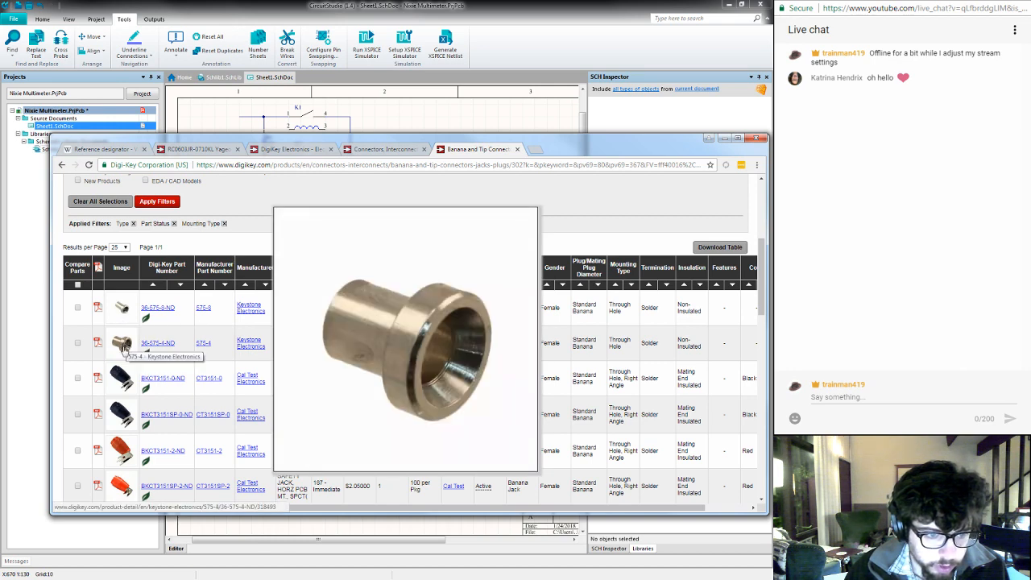
mouse_move(122, 413)
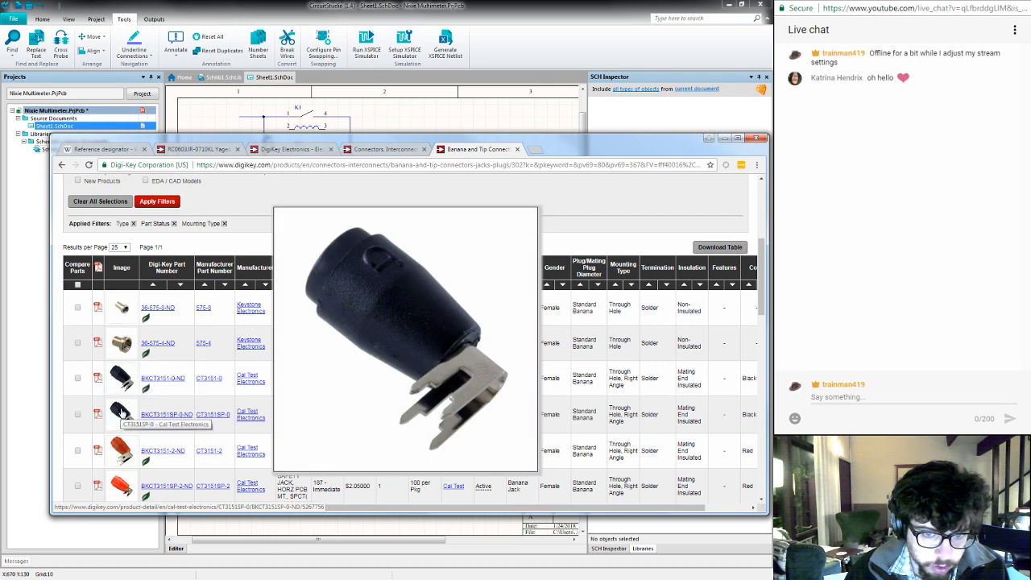
mouse_move(121, 452)
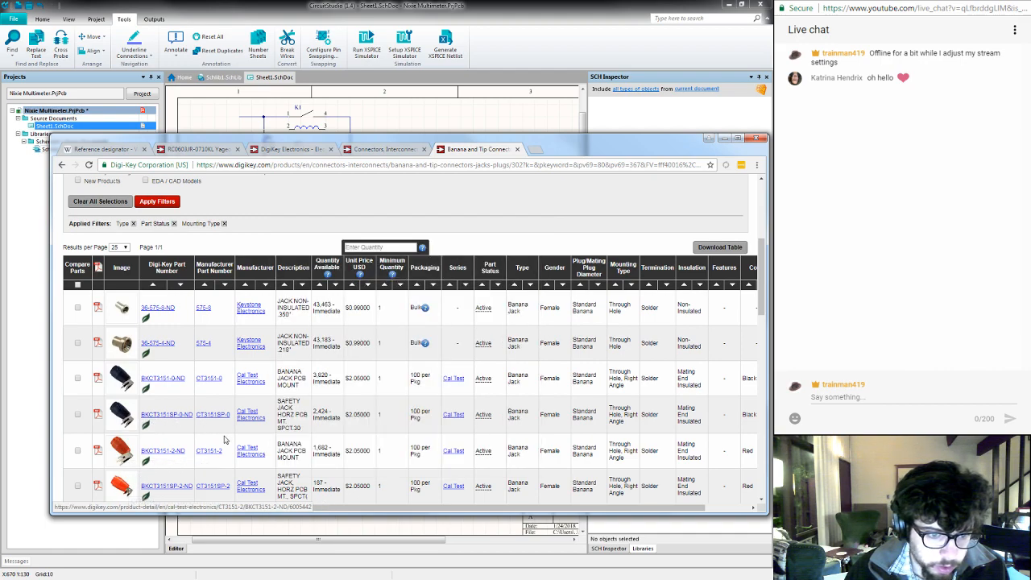
- Examine the remaining through-hole banana jacks, previewing the product images of the Keystone and Cal Test CT3151 and CT2230 parts
scroll(225, 439, "down", 3)
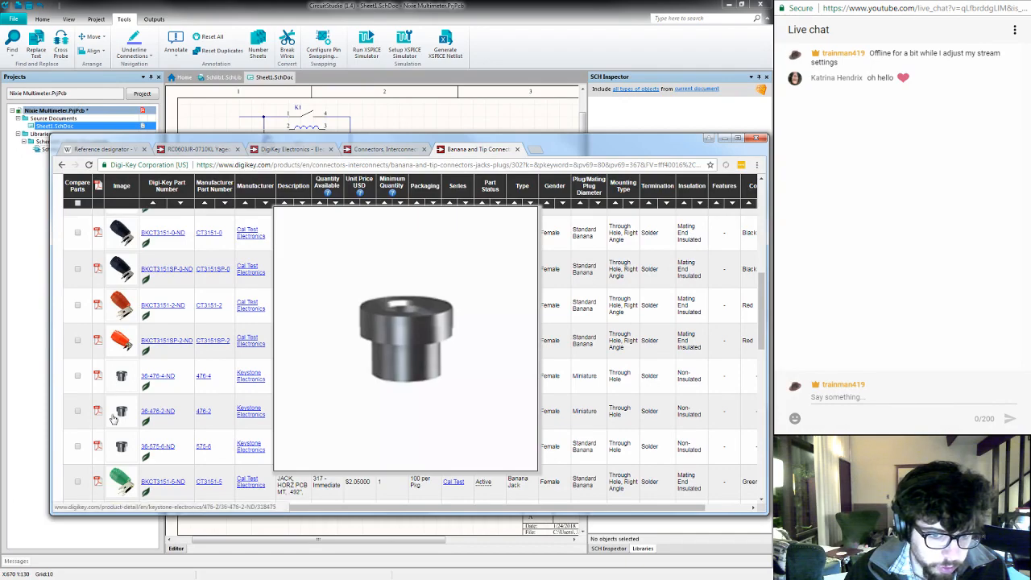
mouse_move(117, 481)
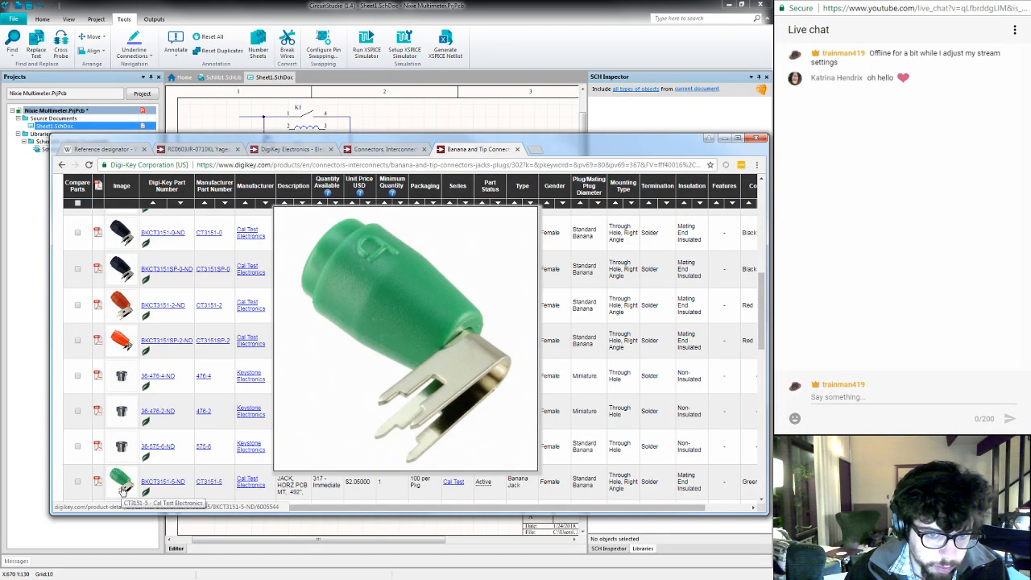
scroll(261, 476, "down", 5)
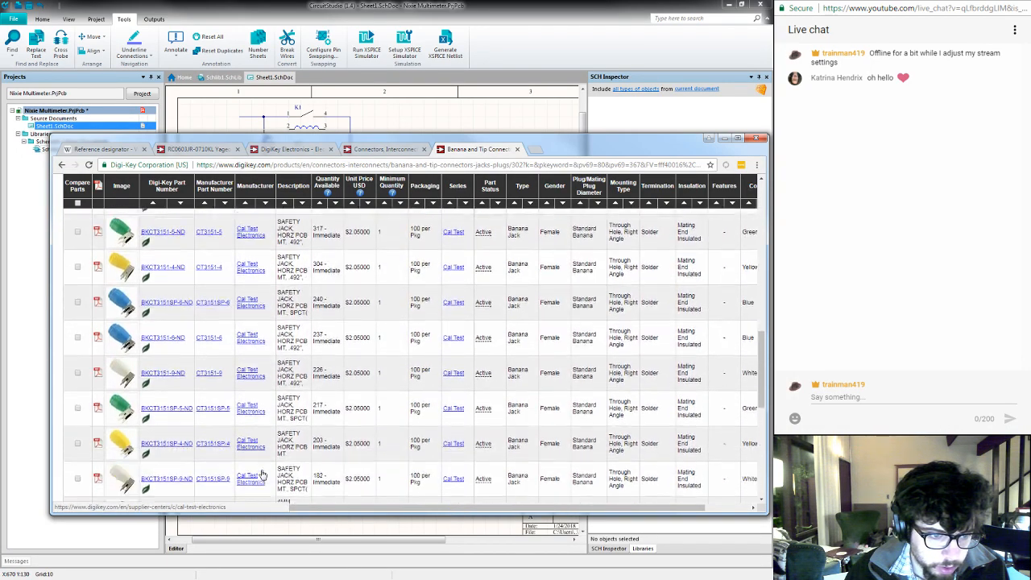
scroll(262, 475, "down", 2)
scroll(139, 373, "down", 2)
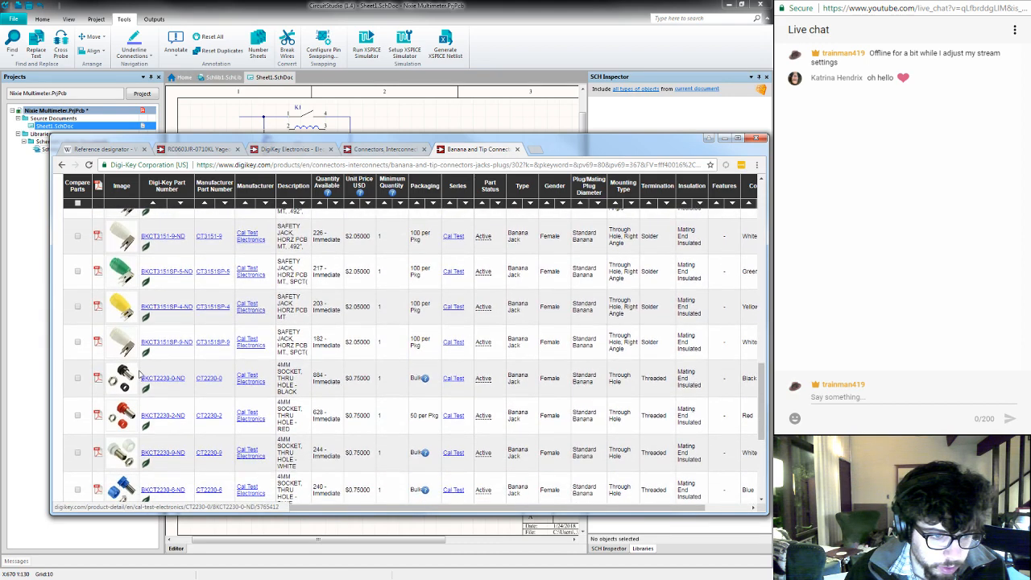
mouse_move(125, 379)
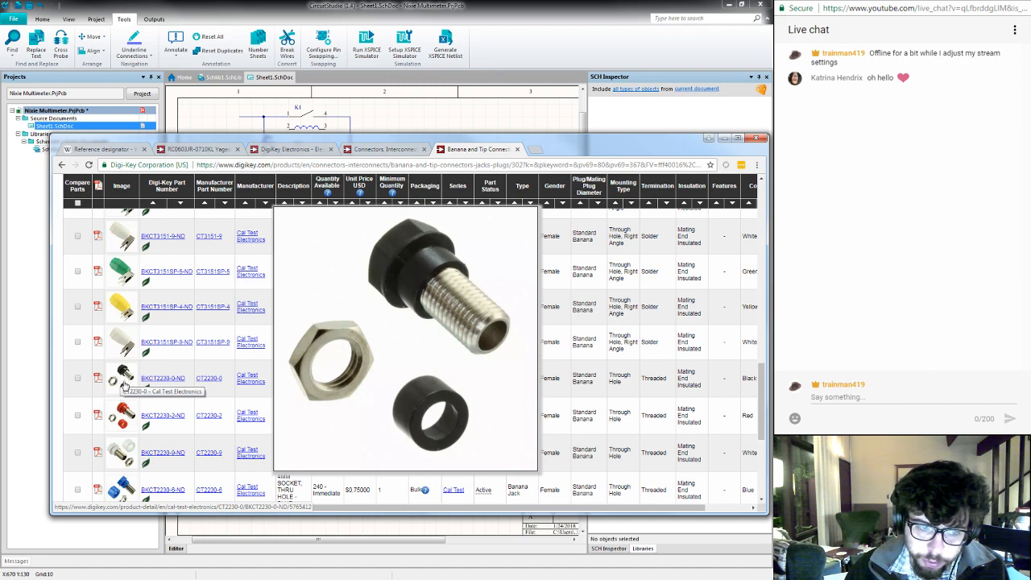
scroll(125, 386, "down", 3)
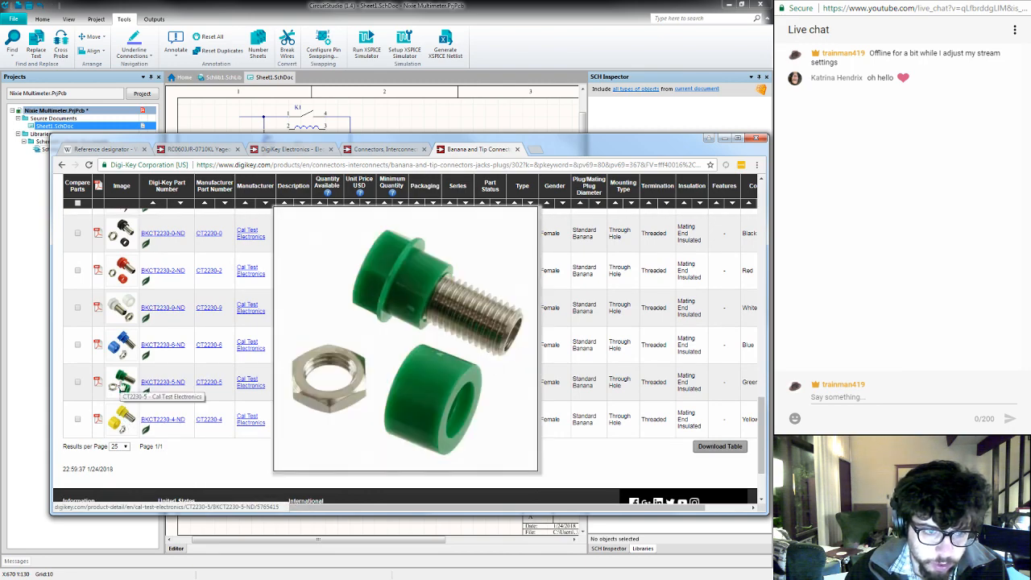
scroll(159, 444, "up", 2)
scroll(159, 444, "up", 3)
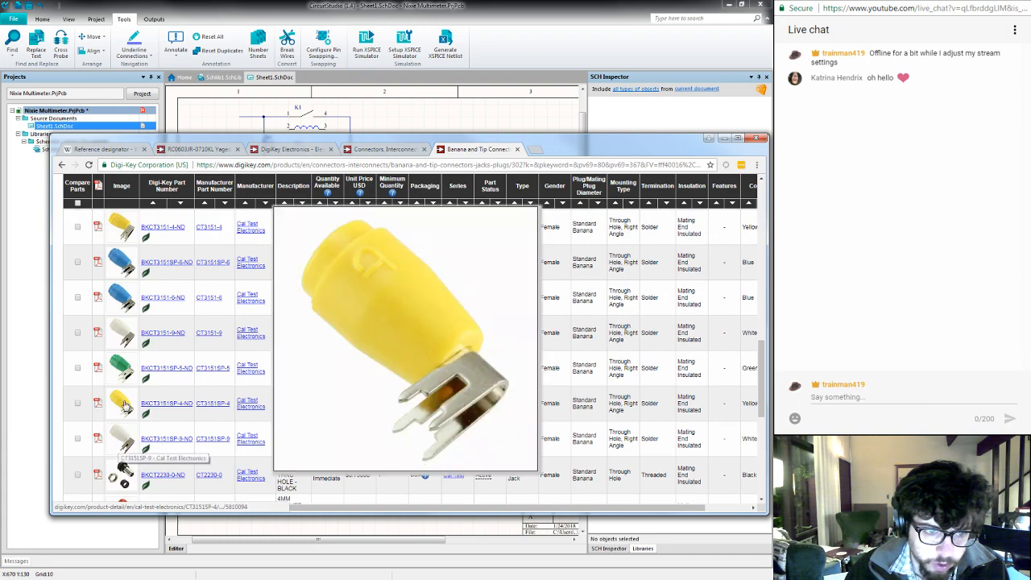
mouse_move(127, 298)
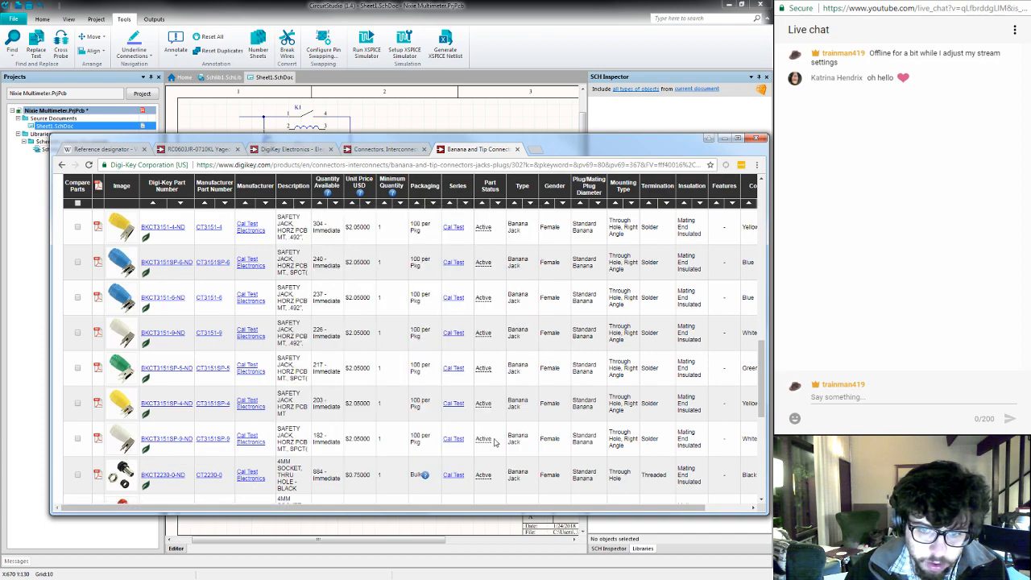
scroll(495, 442, "up", 10)
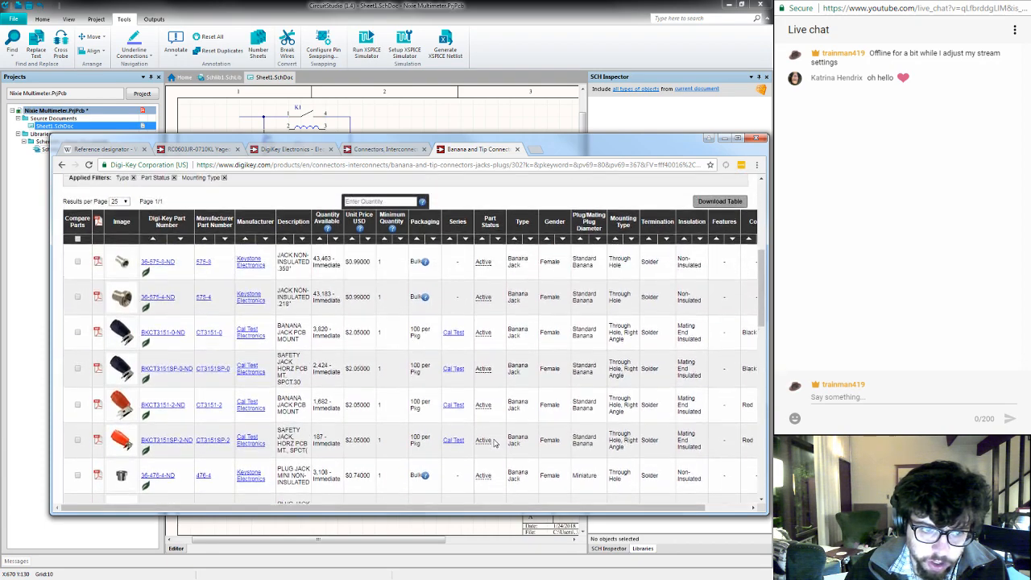
- Remove the Mounting Type filter from the banana jack listing and show 100 results per page
scroll(496, 442, "up", 5)
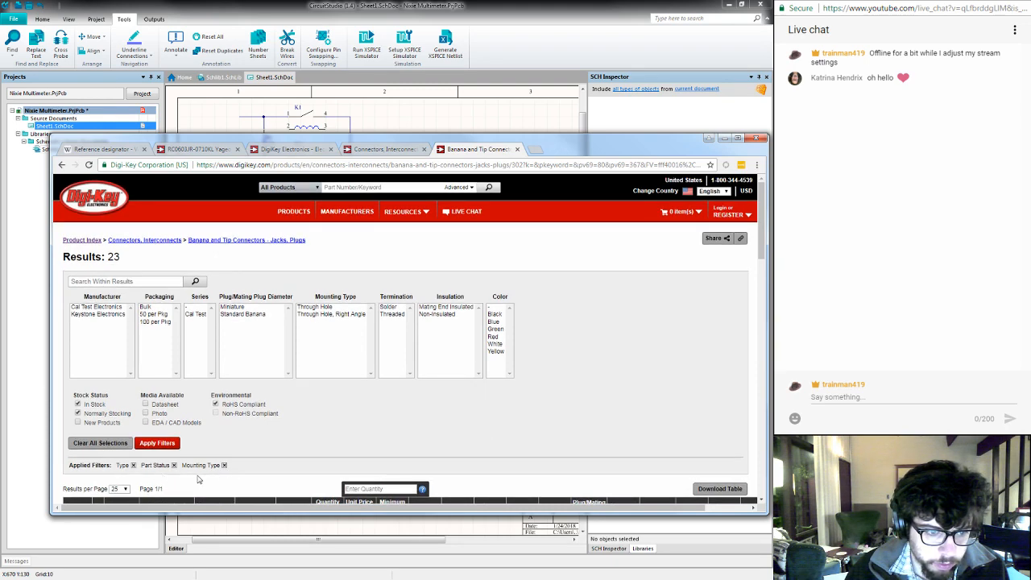
left_click(224, 465)
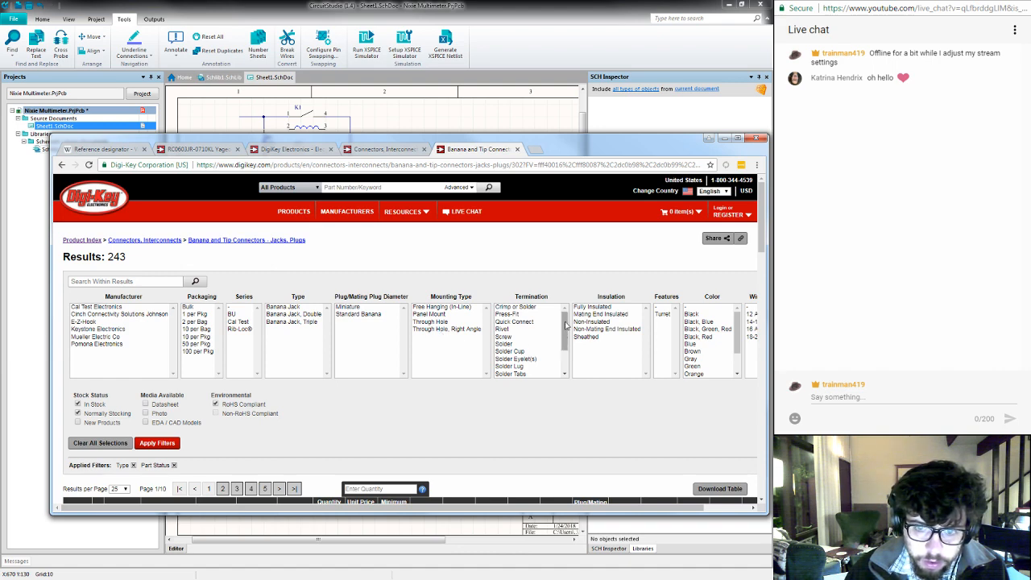
mouse_move(567, 324)
left_mouse_down()
mouse_move(566, 349)
mouse_move(563, 314)
left_mouse_up()
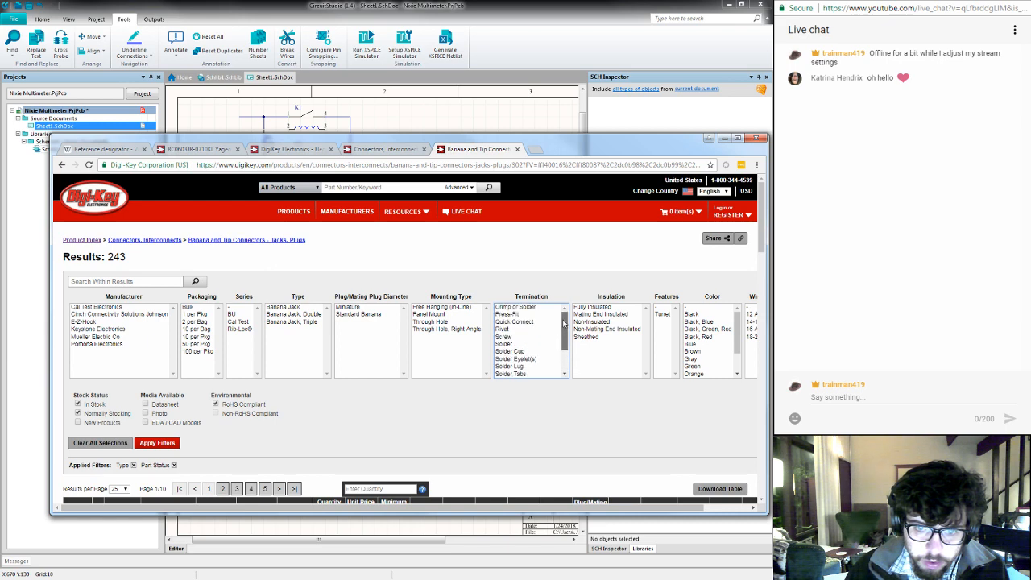
left_click(125, 489)
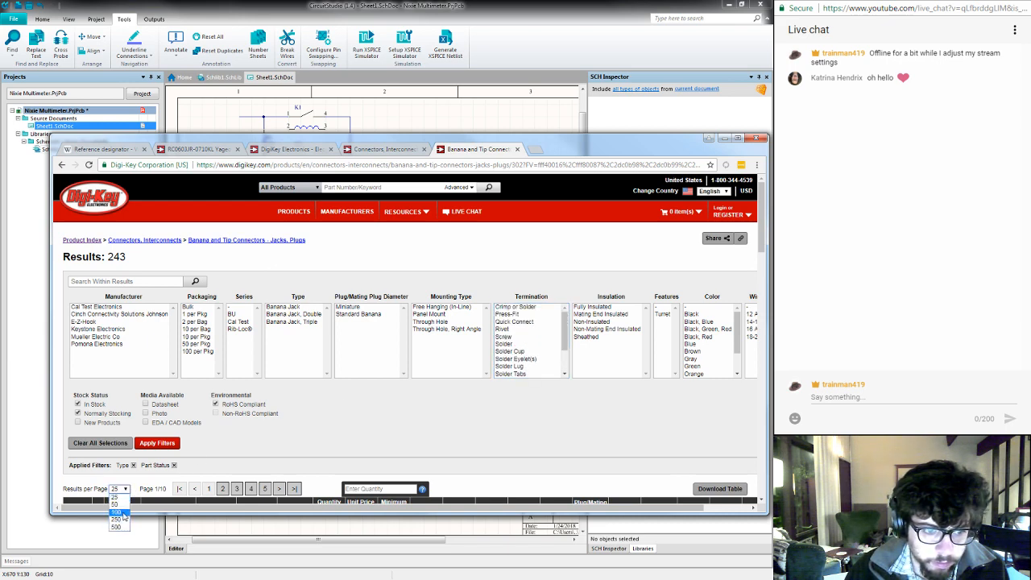
left_click(118, 513)
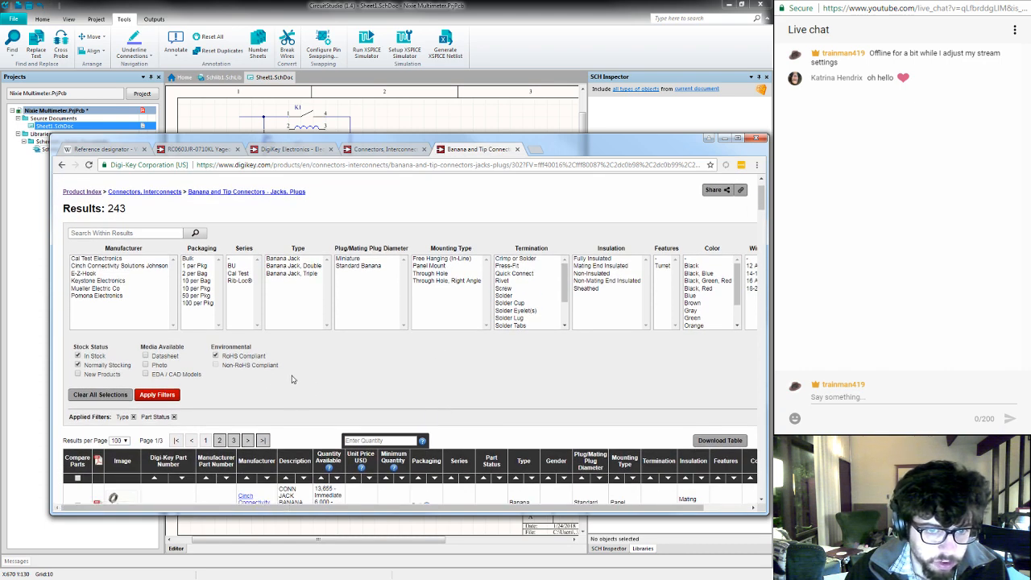
- Remove the Type filter and look through the connector types available in the listing
left_click(134, 417)
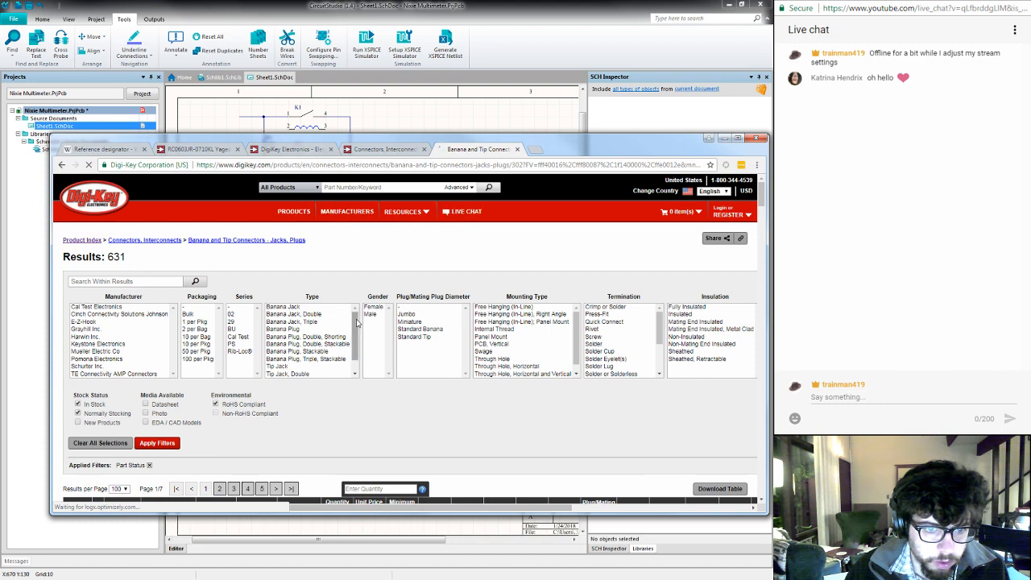
scroll(353, 348, "down", 2)
left_click_drag(352, 339, 354, 307)
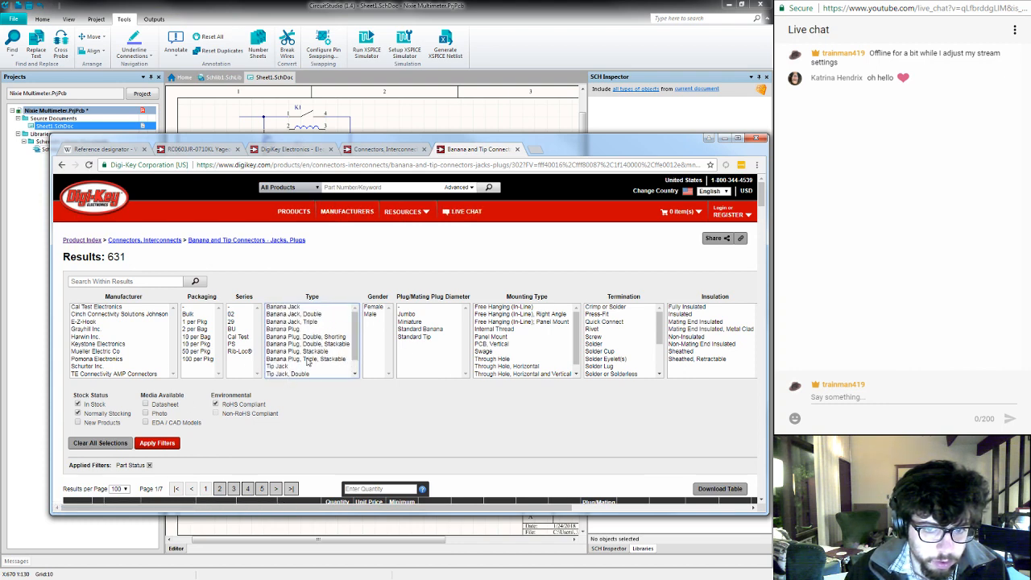
scroll(428, 357, "down", 6)
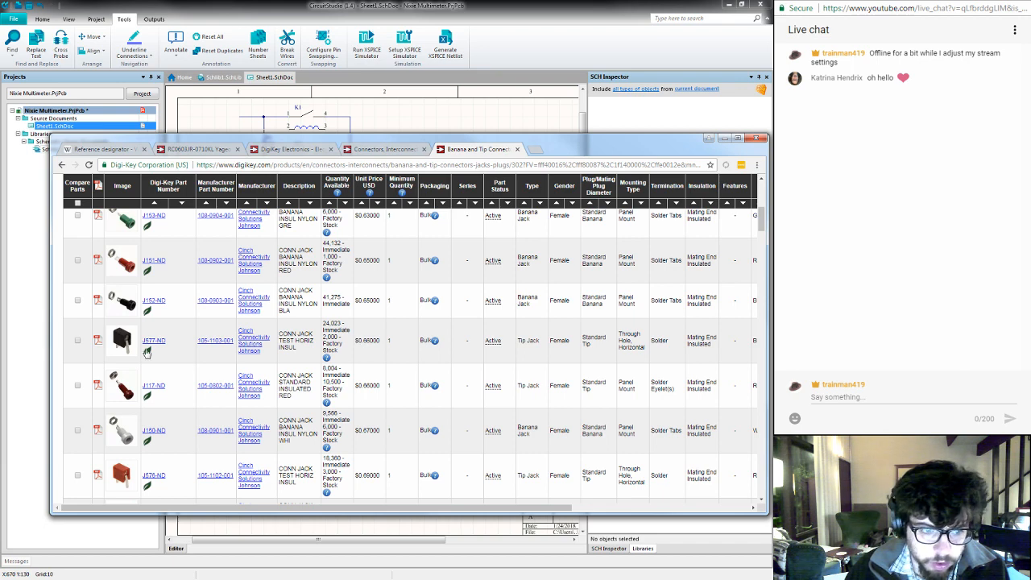
mouse_move(125, 340)
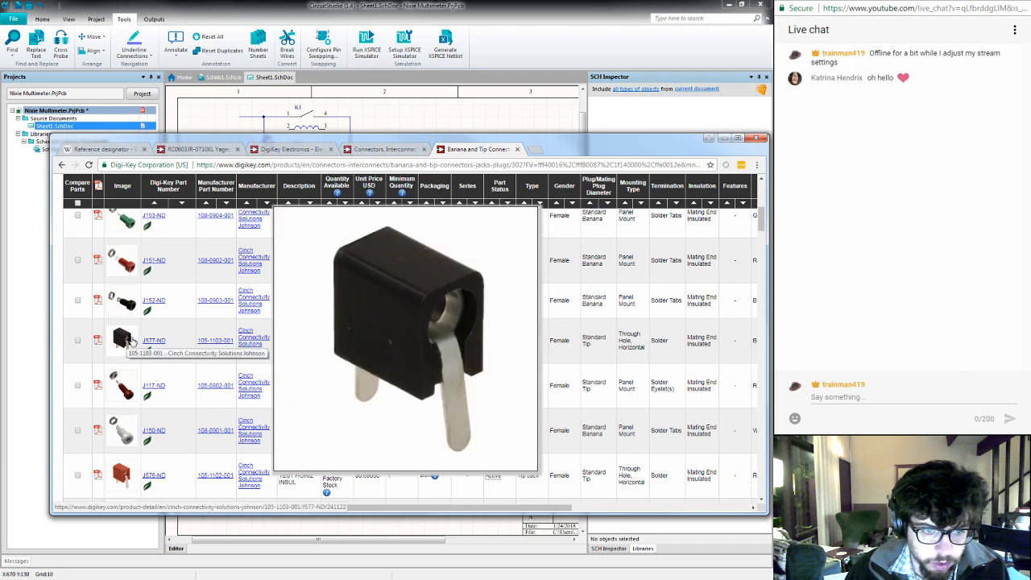
scroll(231, 351, "down", 3)
scroll(232, 351, "down", 1)
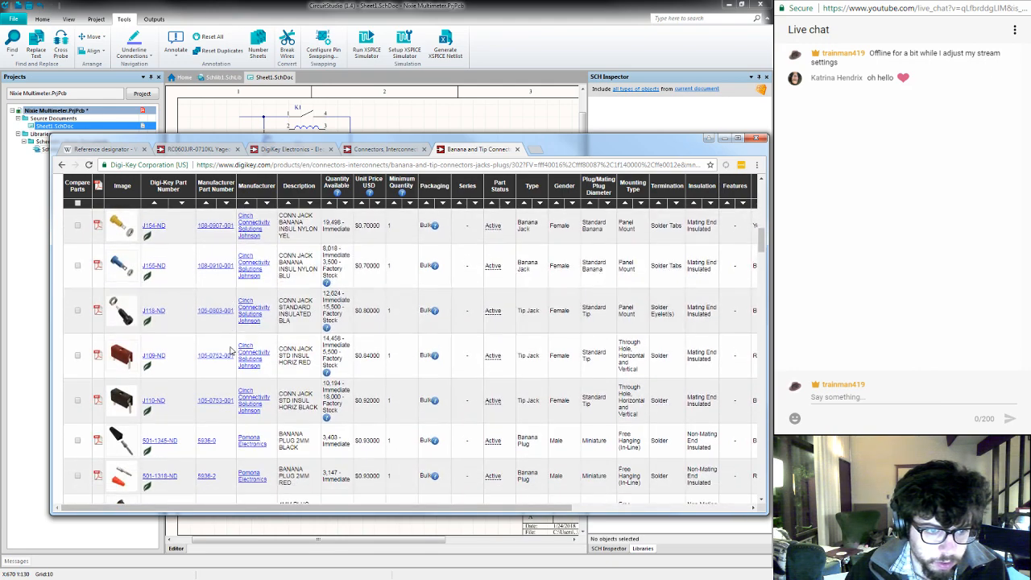
scroll(231, 350, "down", 2)
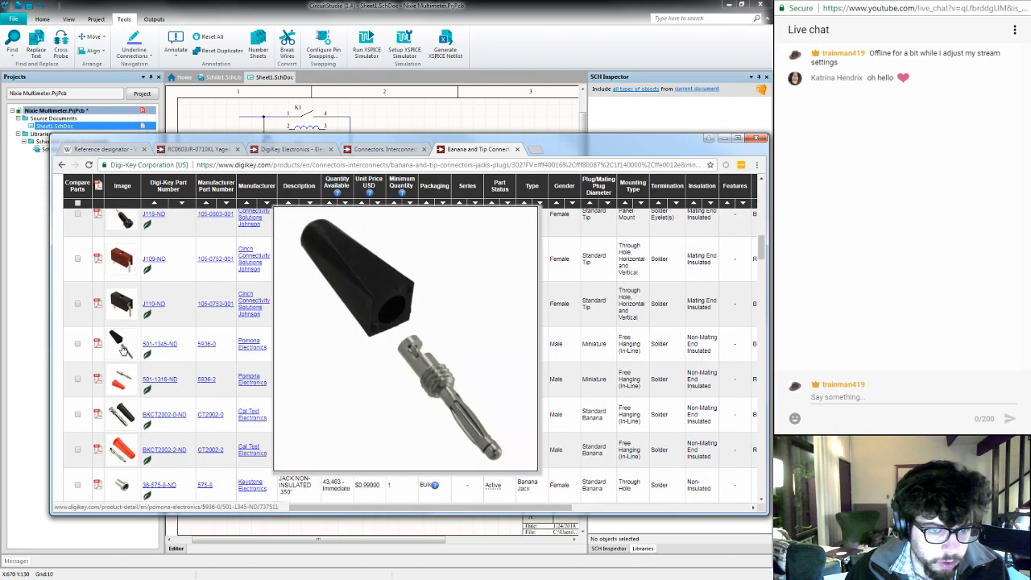
scroll(236, 348, "down", 15)
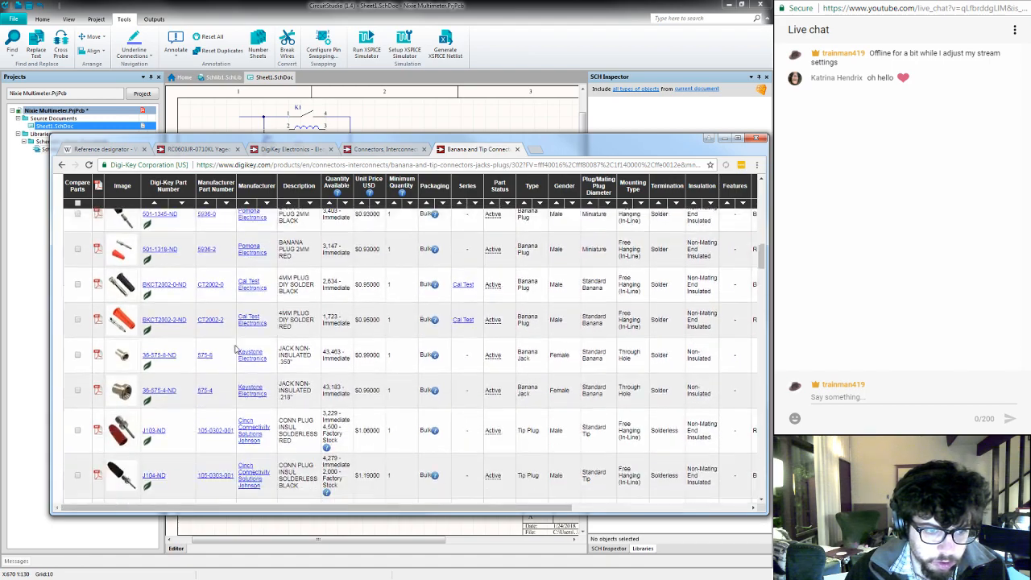
scroll(236, 348, "down", 15)
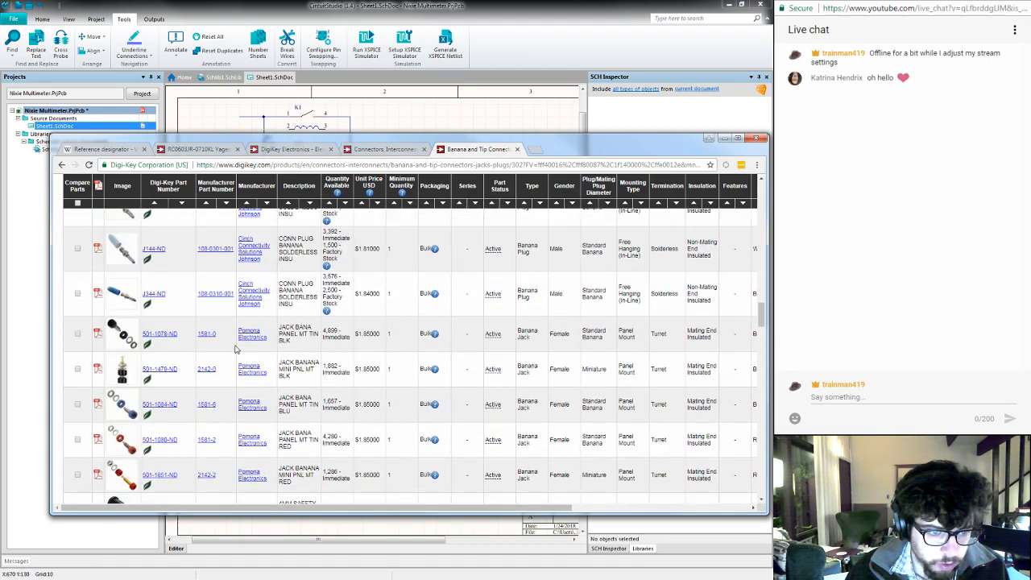
scroll(236, 348, "down", 15)
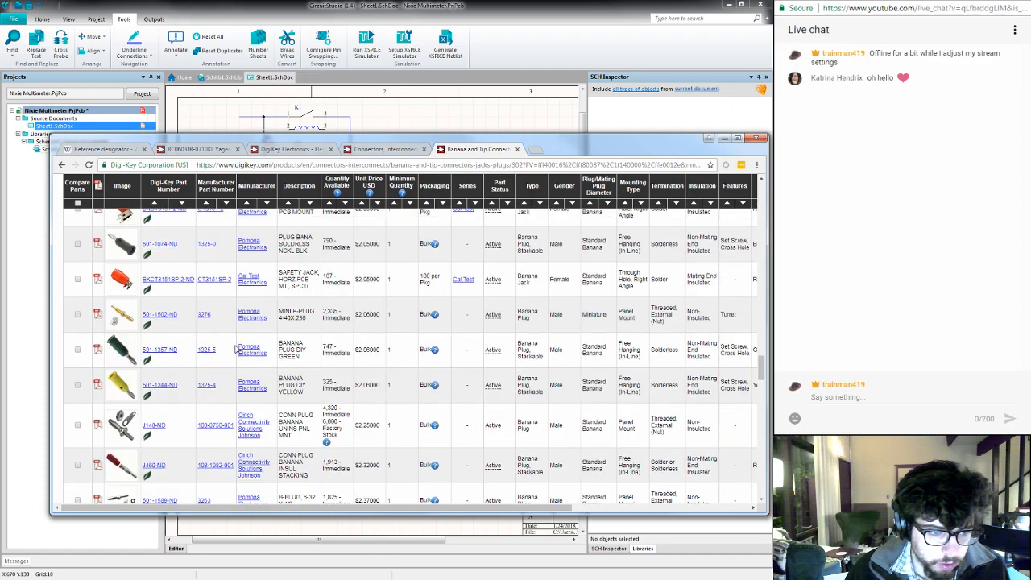
- Examine the rest of the first results page, previewing Pomona parts 72930-2 and 3690-0, and request the second page
scroll(236, 348, "up", 4)
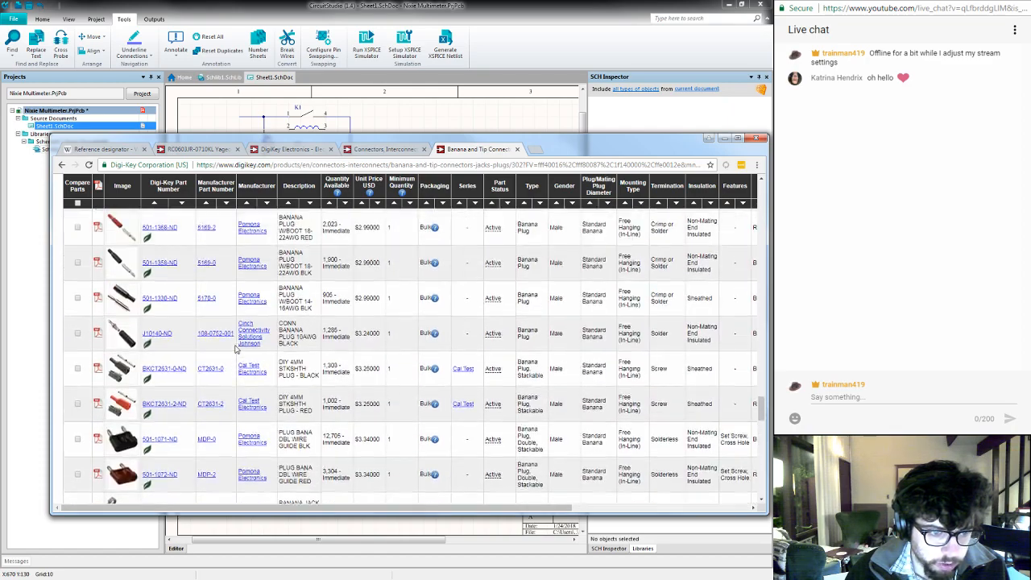
mouse_move(122, 285)
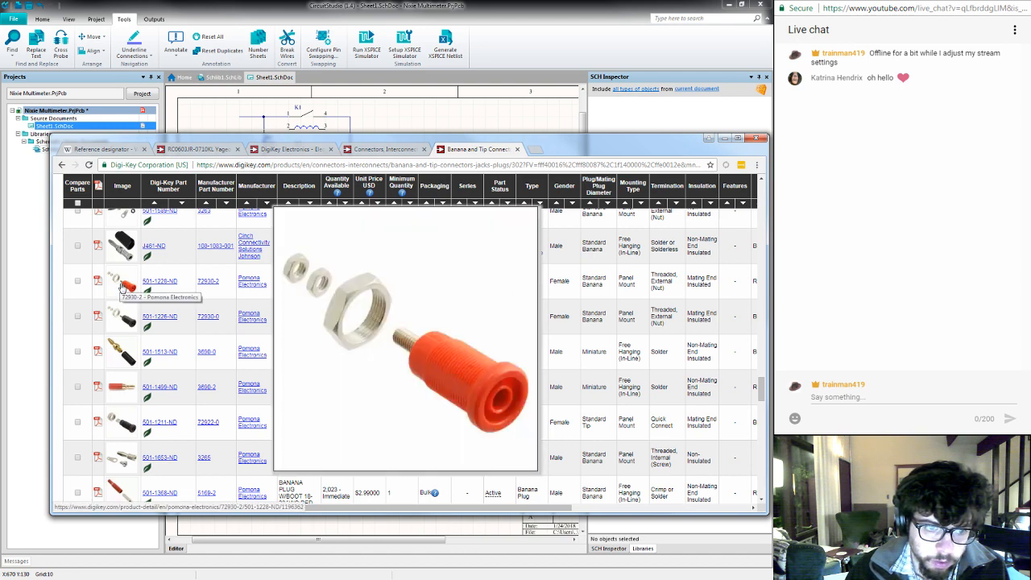
mouse_move(121, 320)
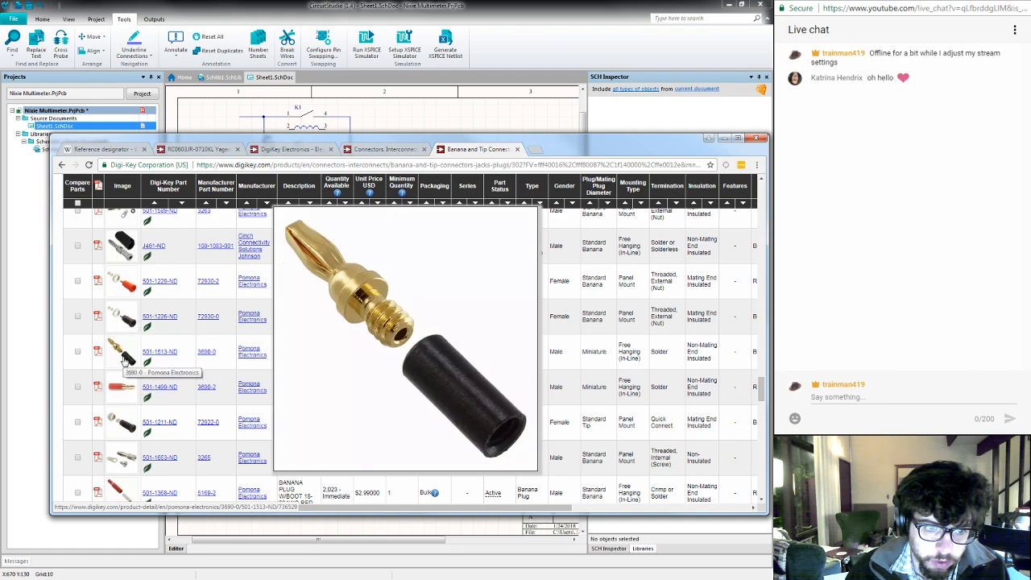
scroll(264, 337, "down", 3)
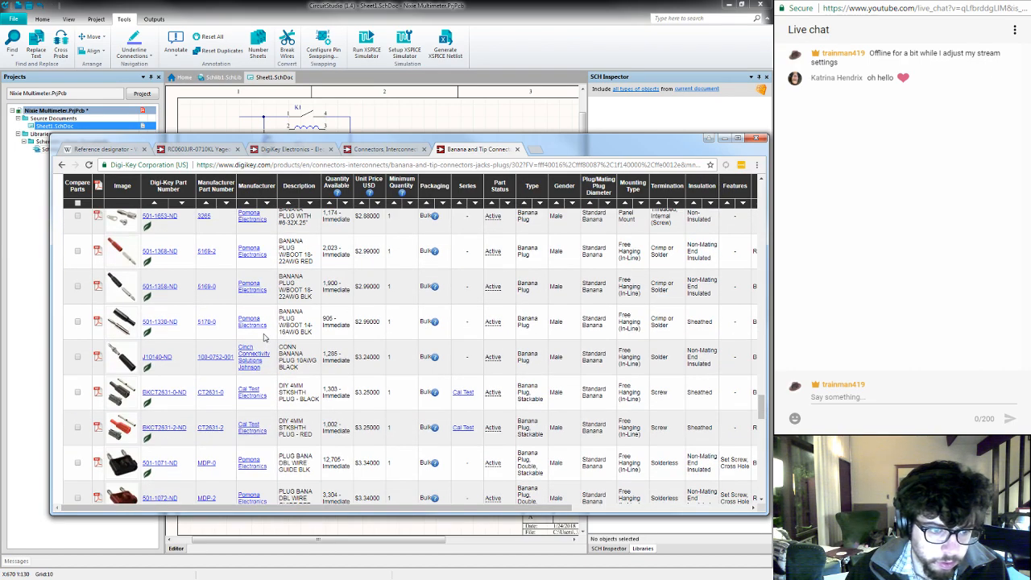
scroll(264, 337, "down", 5)
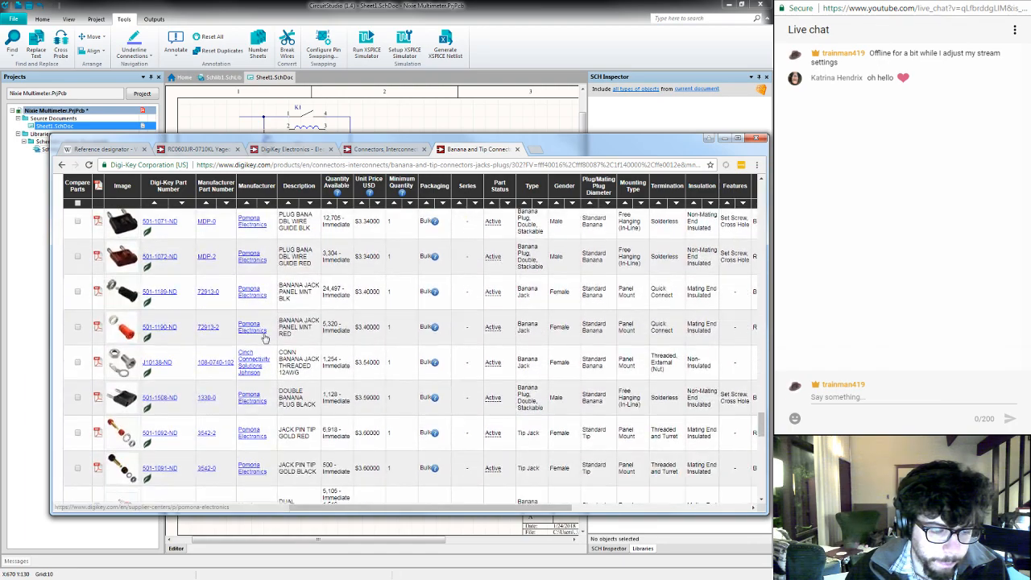
scroll(264, 338, "down", 5)
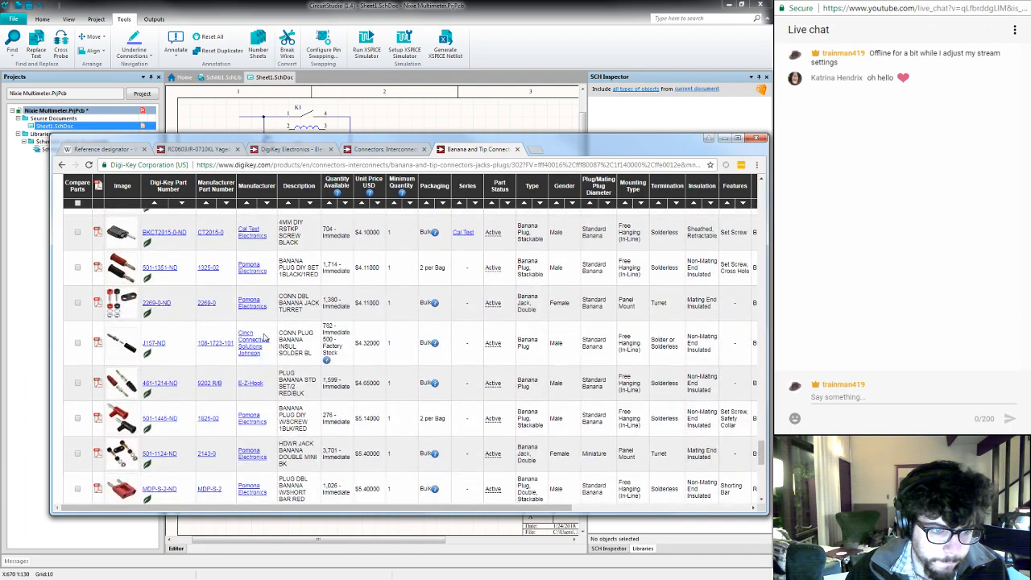
scroll(264, 337, "down", 5)
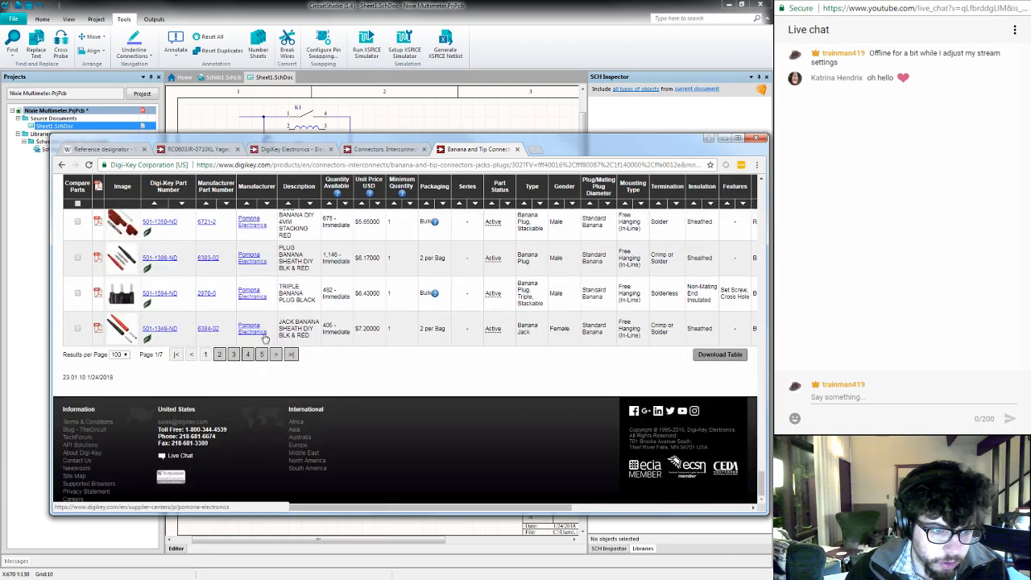
left_click(219, 355)
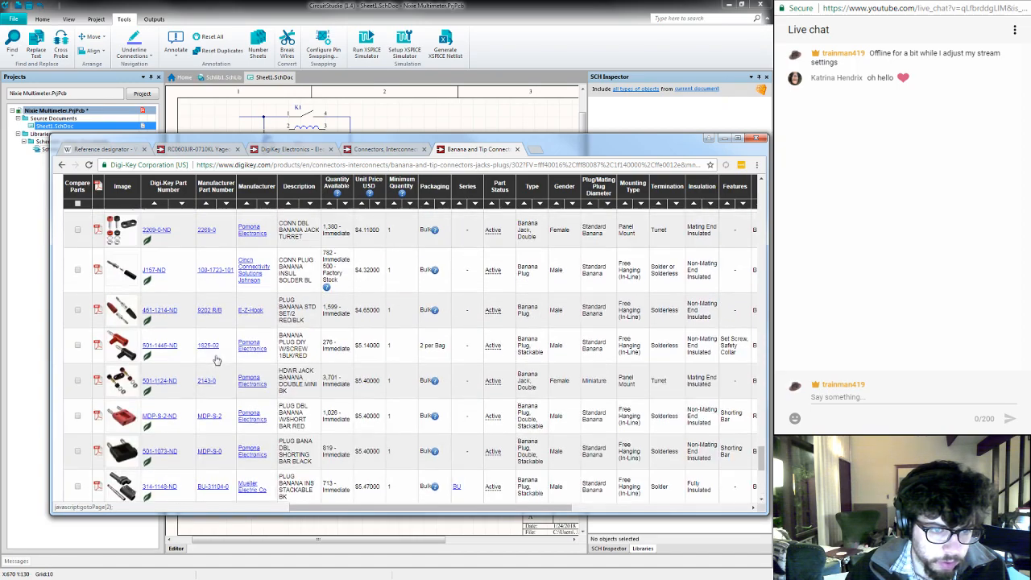
- Filter the jack and plug listing to Female gender and mounting types from PCB, Vertical through Through Hole, Right Angle
scroll(218, 361, "up", 5)
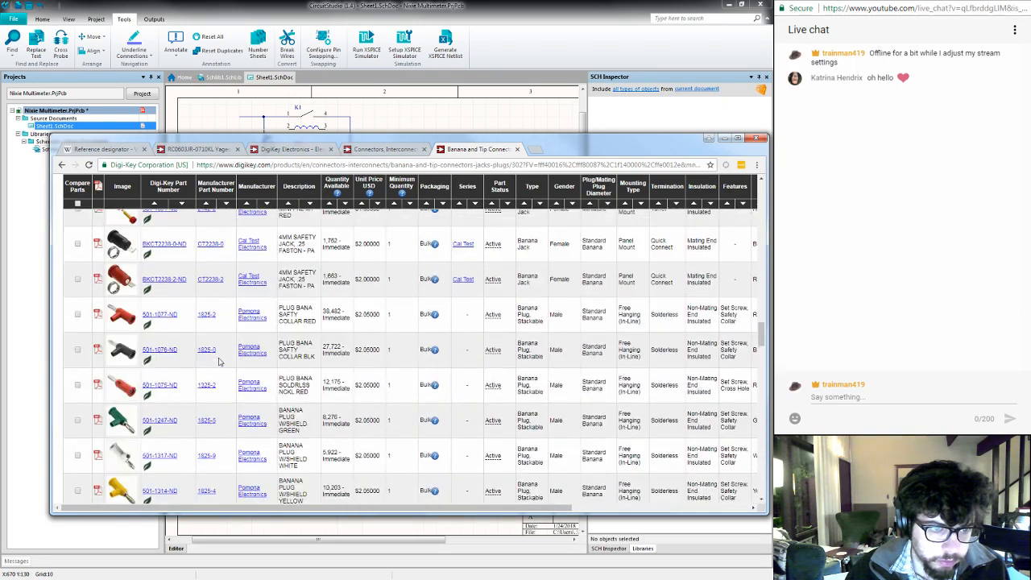
scroll(220, 364, "up", 10)
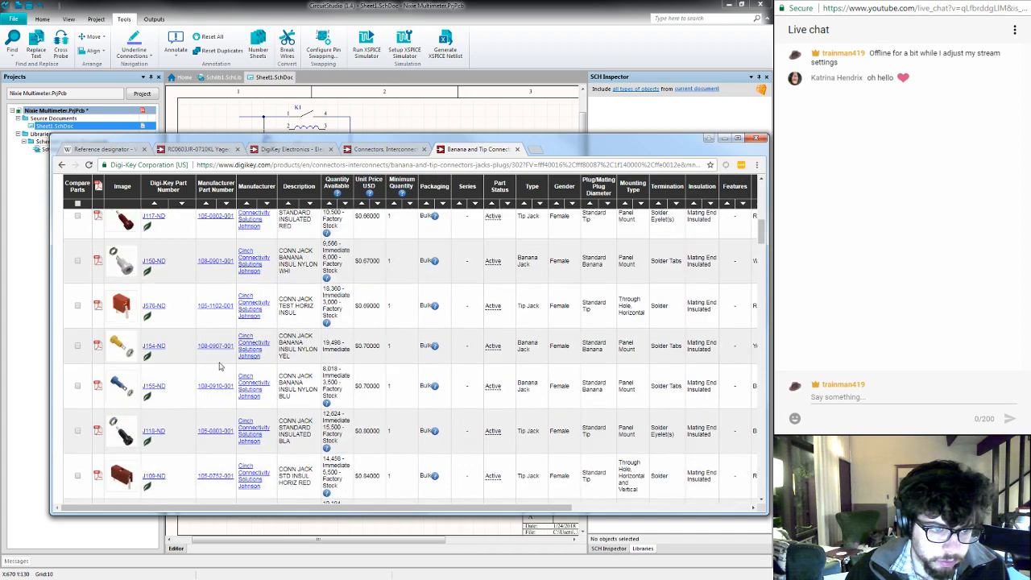
scroll(219, 367, "up", 5)
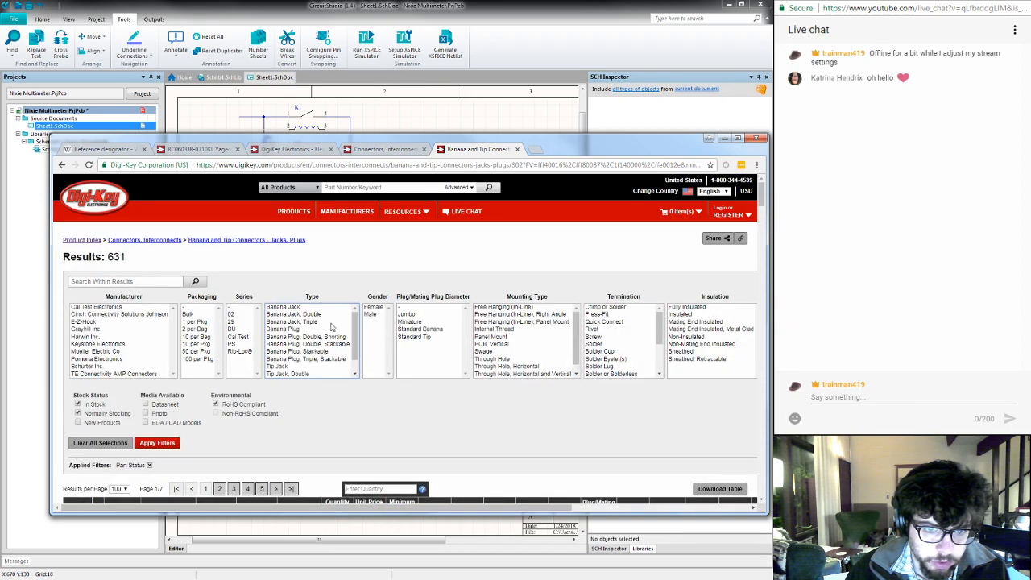
left_click(373, 308)
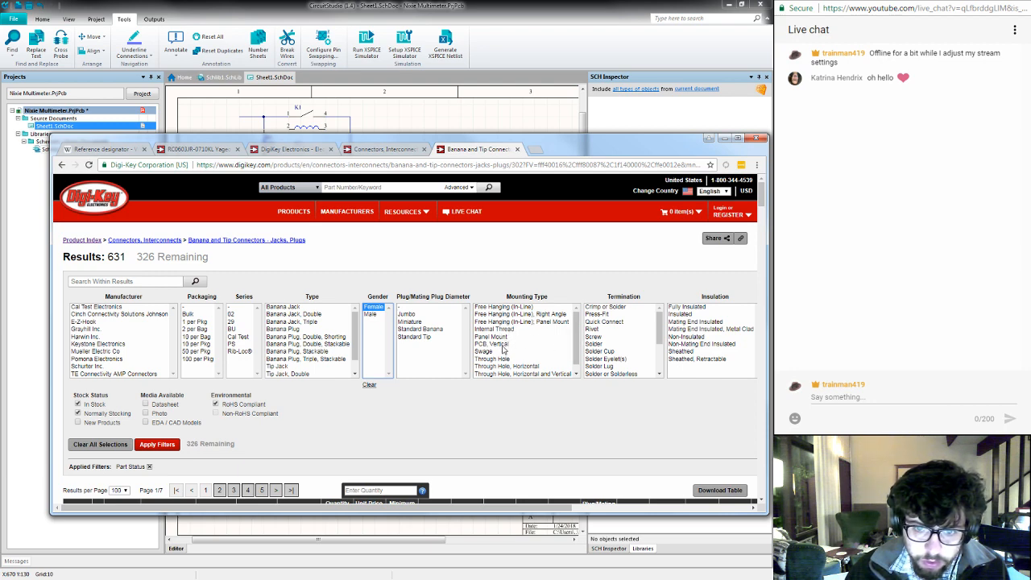
left_click_drag(504, 346, 529, 377)
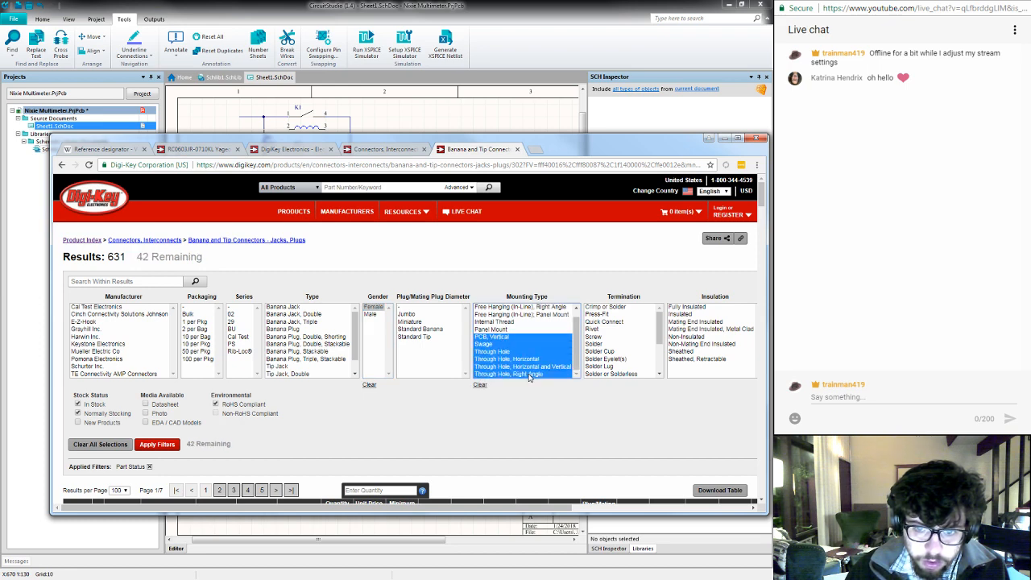
scroll(528, 371, "down", 1)
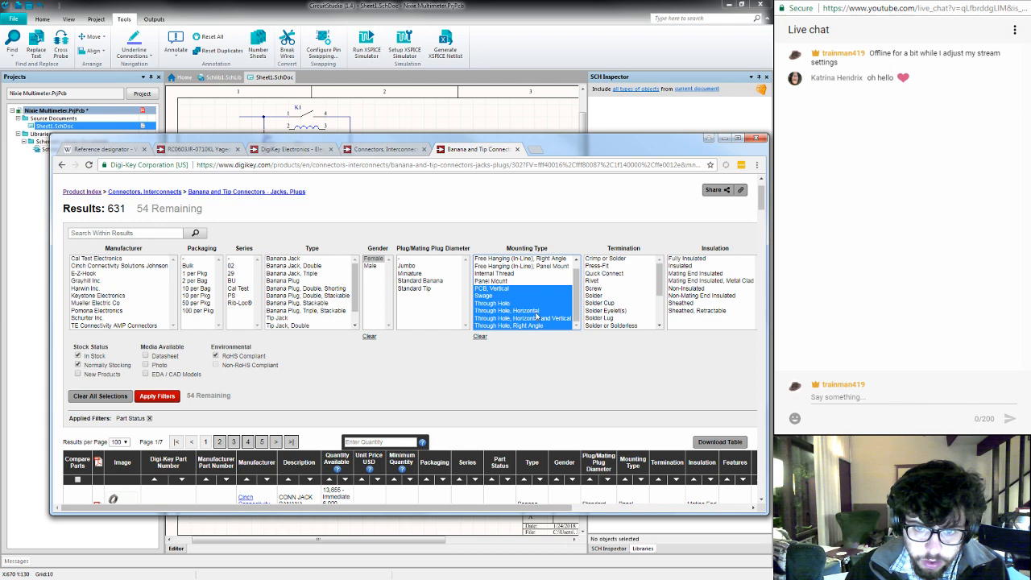
scroll(536, 316, "up", 1)
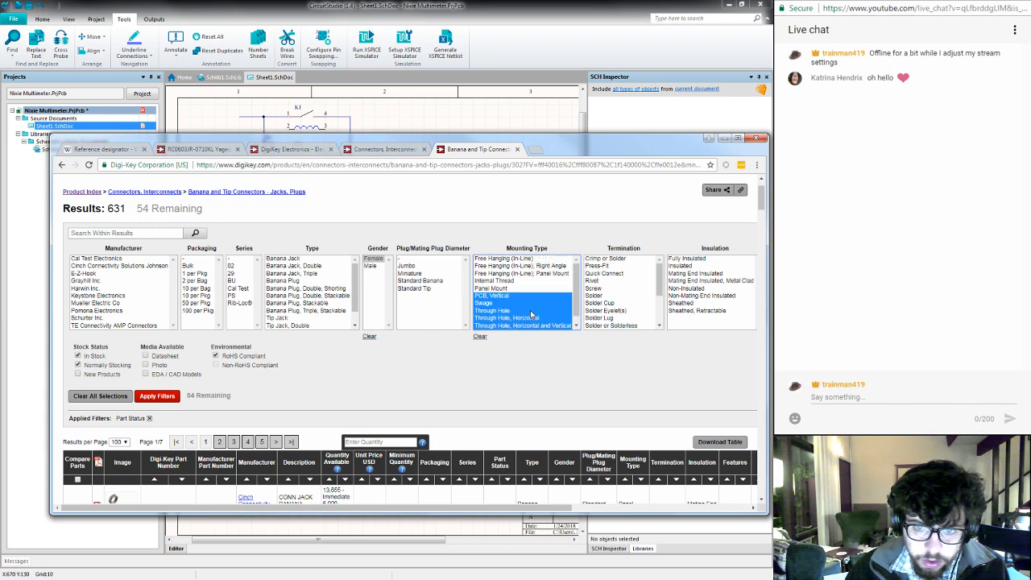
scroll(531, 314, "up", 1)
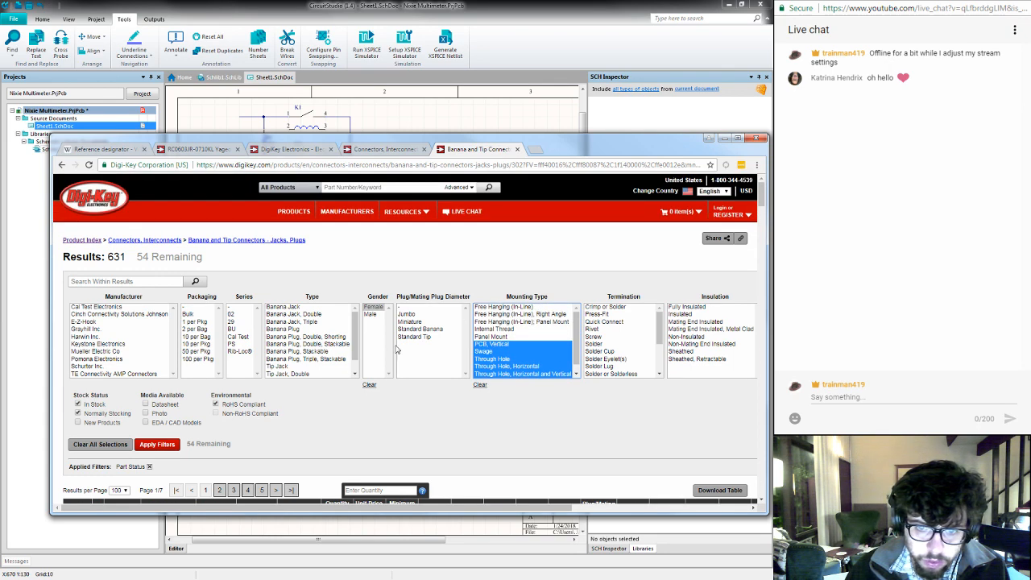
left_click(157, 444)
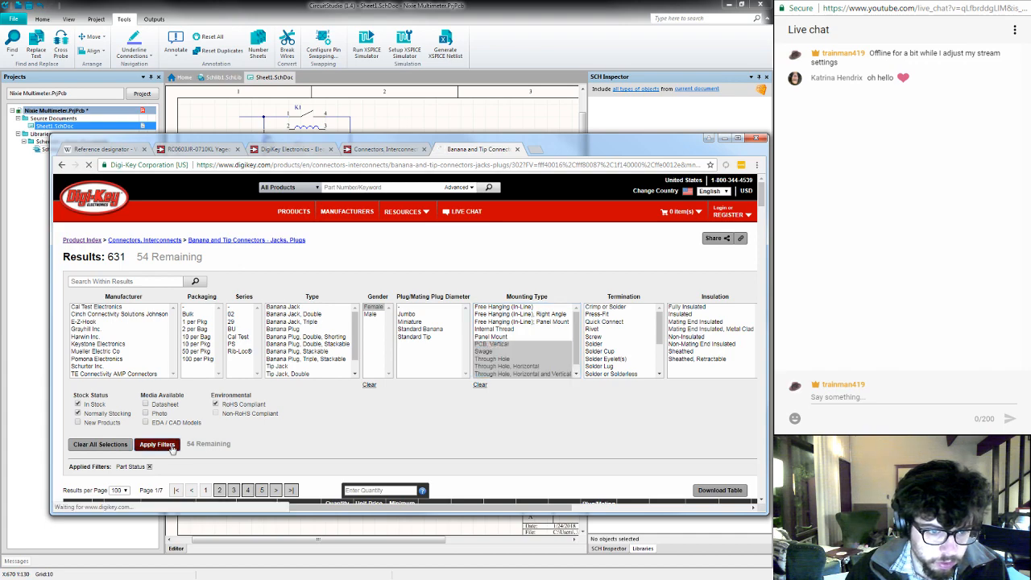
- Examine the whole filtered list of female board-mount jacks for a suitable banana jack
scroll(378, 432, "down", 3)
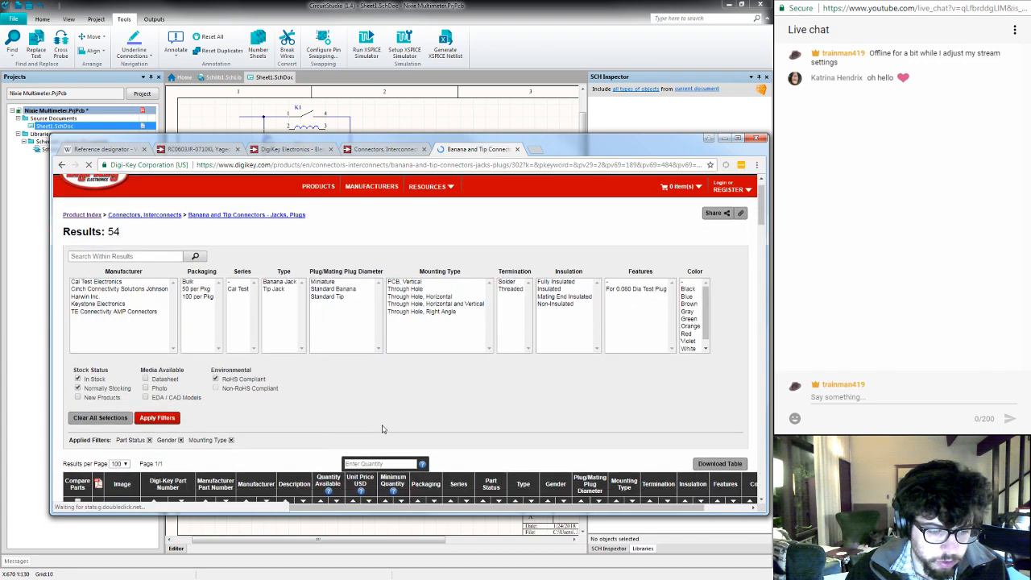
scroll(383, 428, "down", 10)
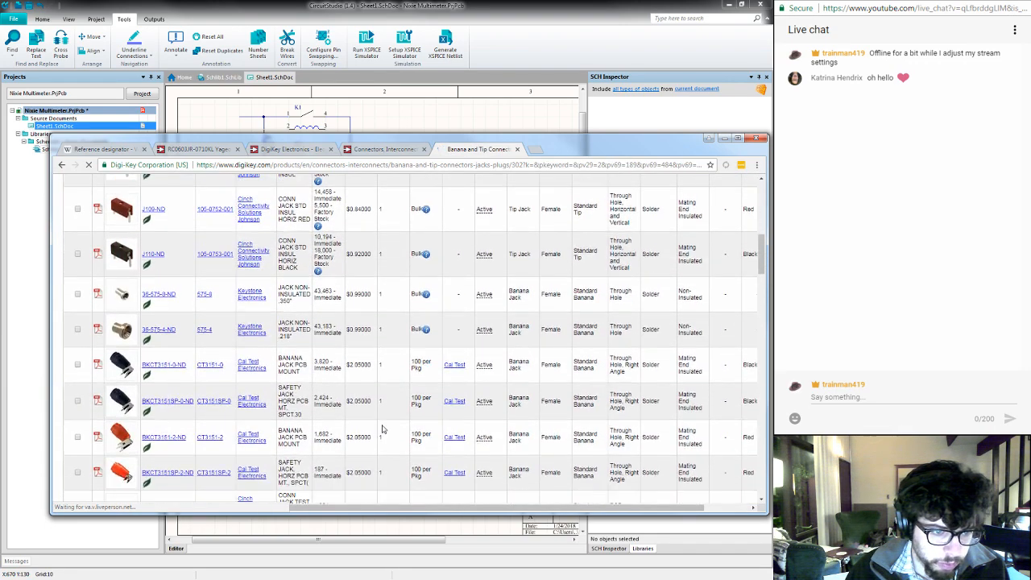
scroll(383, 429, "down", 3)
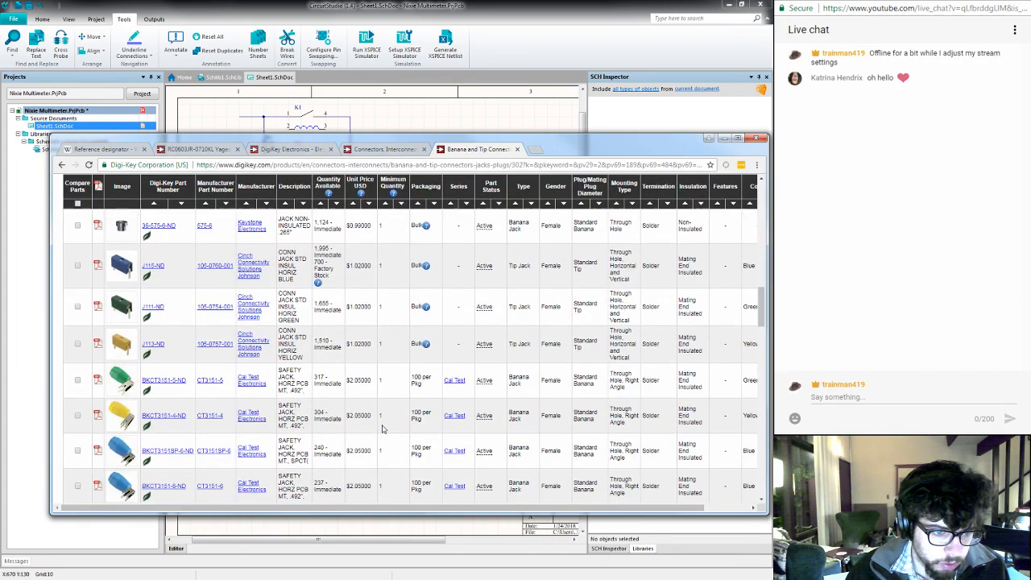
scroll(383, 429, "down", 5)
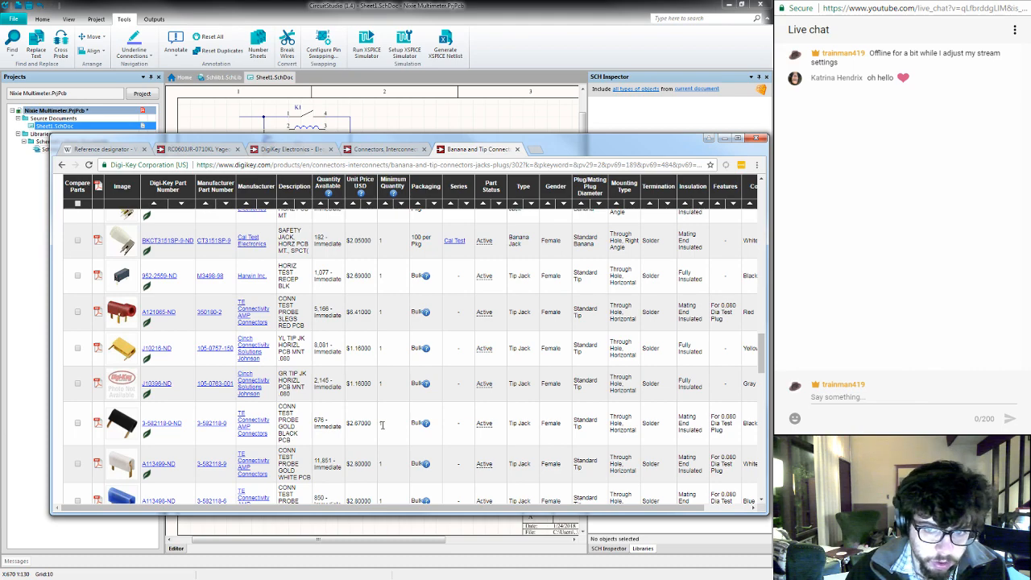
scroll(383, 427, "down", 3)
scroll(383, 429, "down", 5)
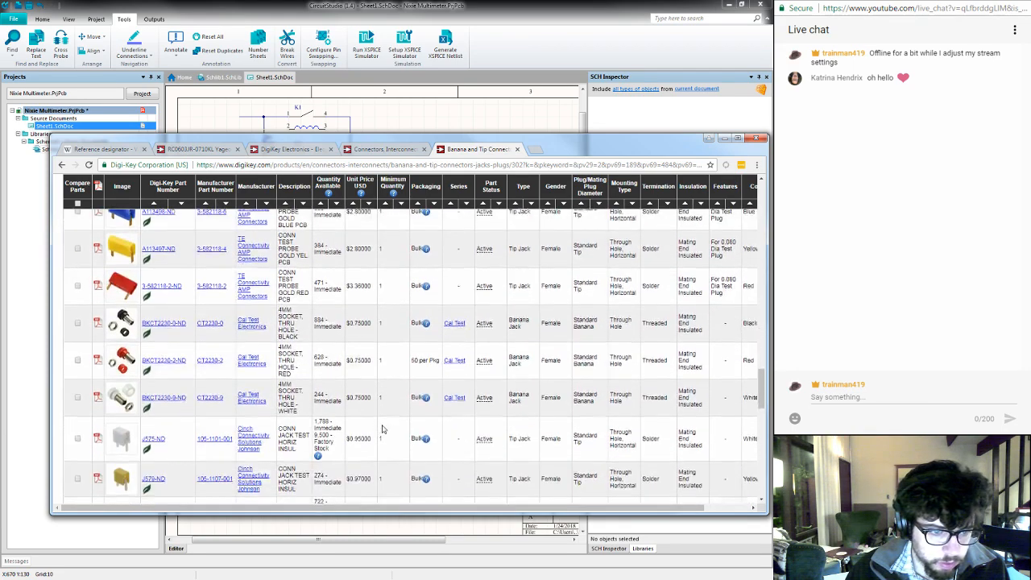
scroll(383, 427, "down", 5)
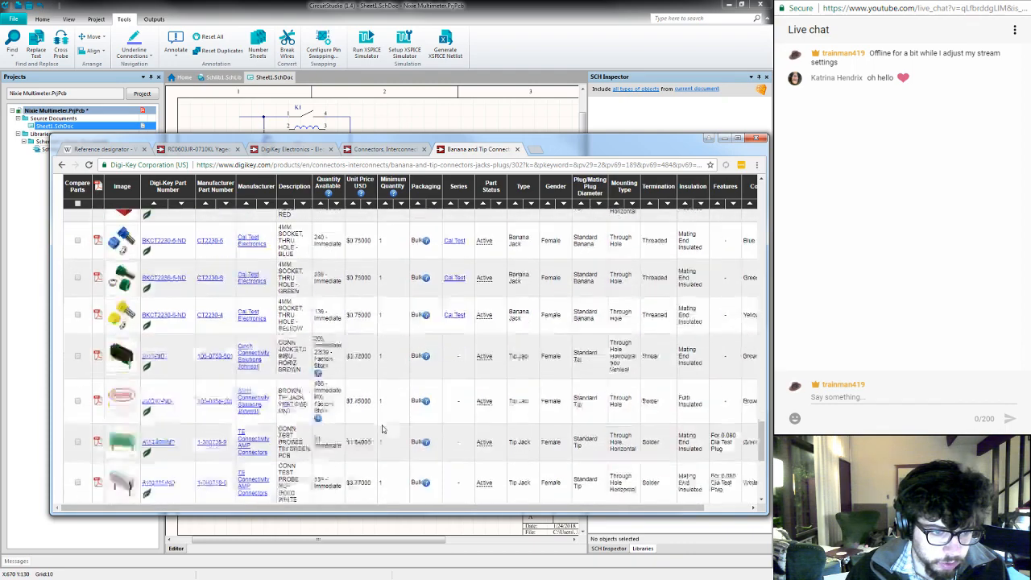
scroll(383, 427, "down", 2)
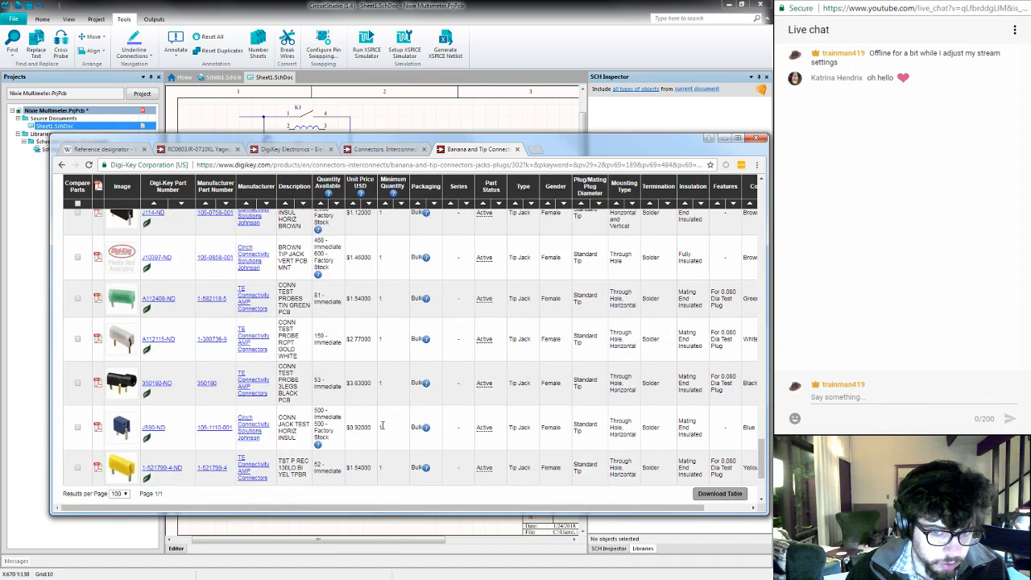
scroll(382, 427, "down", 3)
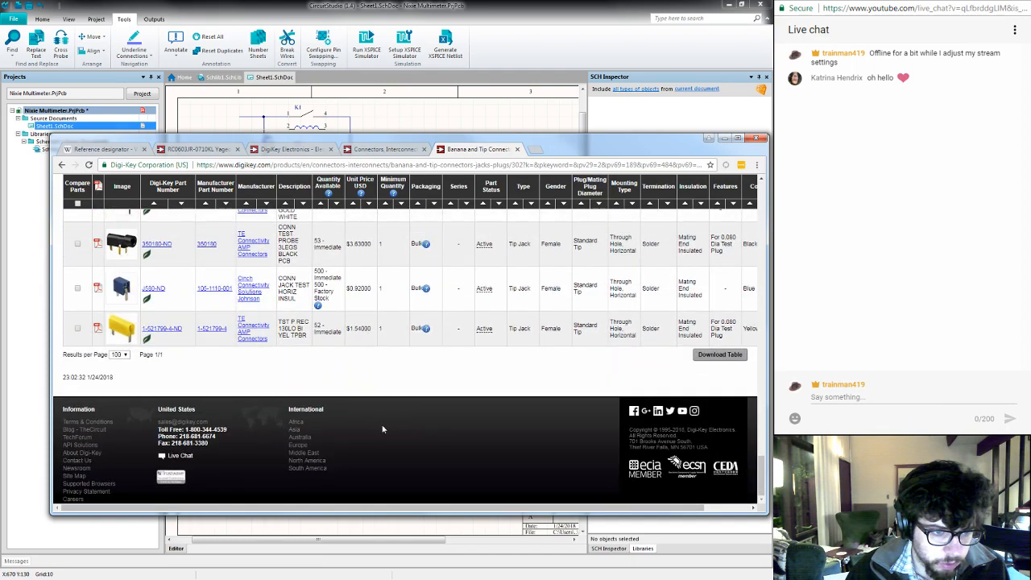
scroll(383, 430, "up", 7)
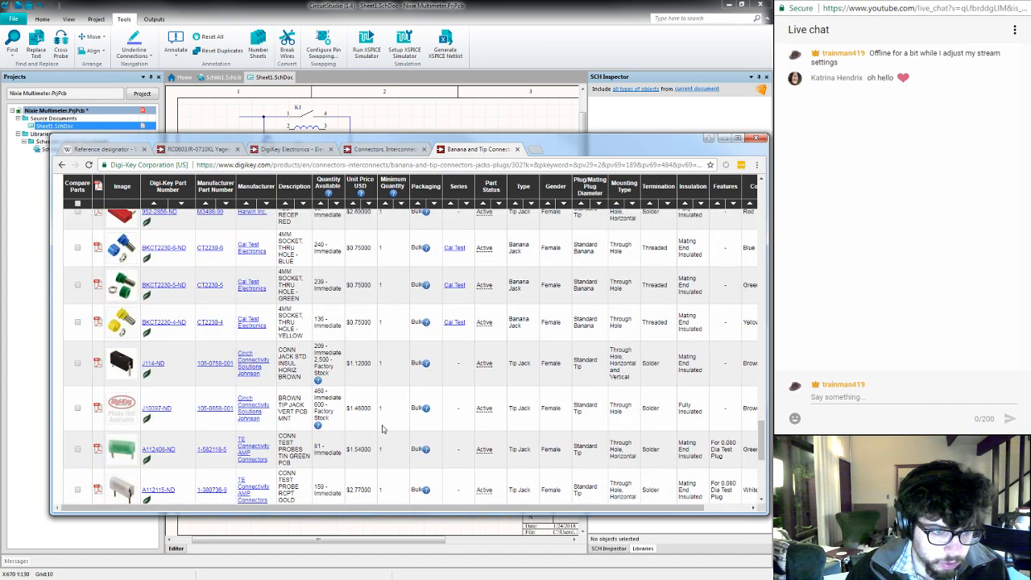
scroll(382, 430, "up", 10)
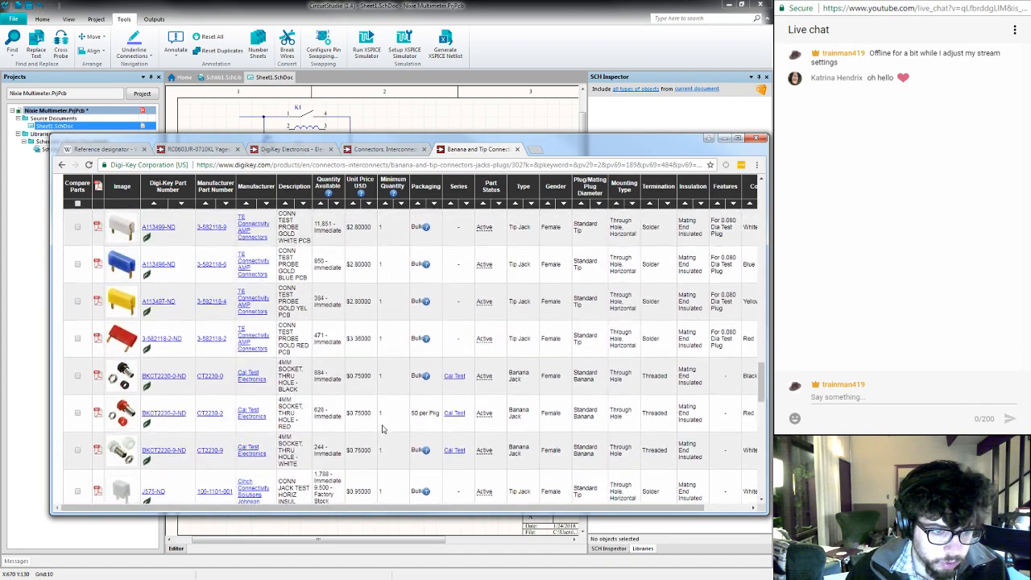
scroll(383, 430, "up", 10)
scroll(383, 430, "up", 10)
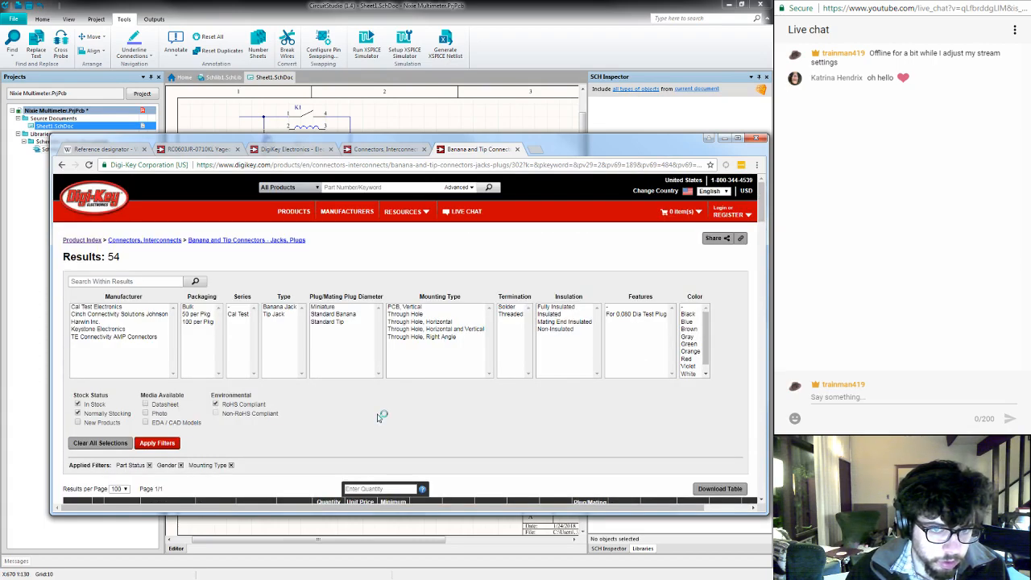
- Go back to the Connectors, Interconnects overview and look through its categories for other suitable connector types
left_click(388, 152)
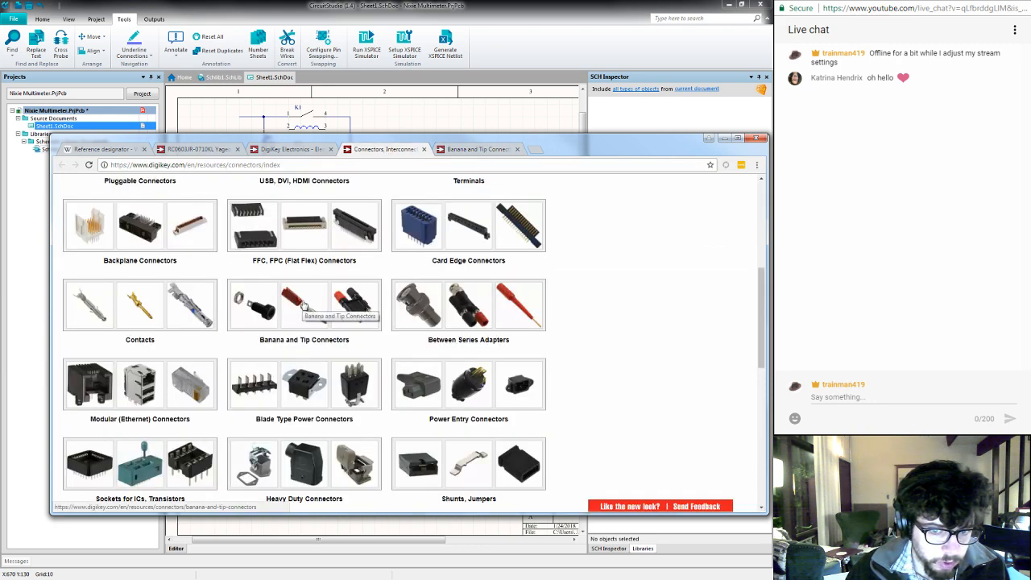
scroll(303, 303, "down", 5)
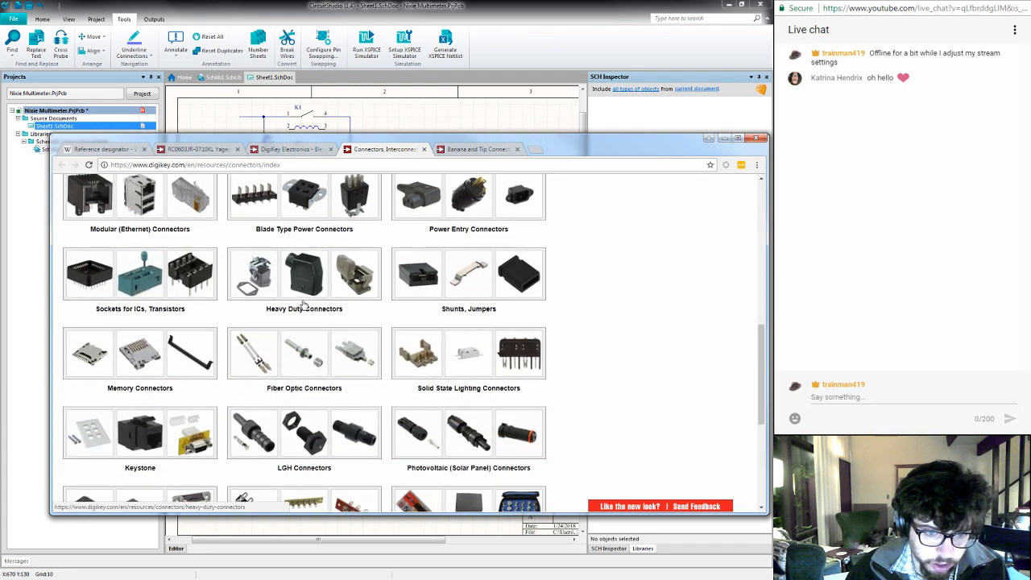
scroll(305, 303, "down", 1)
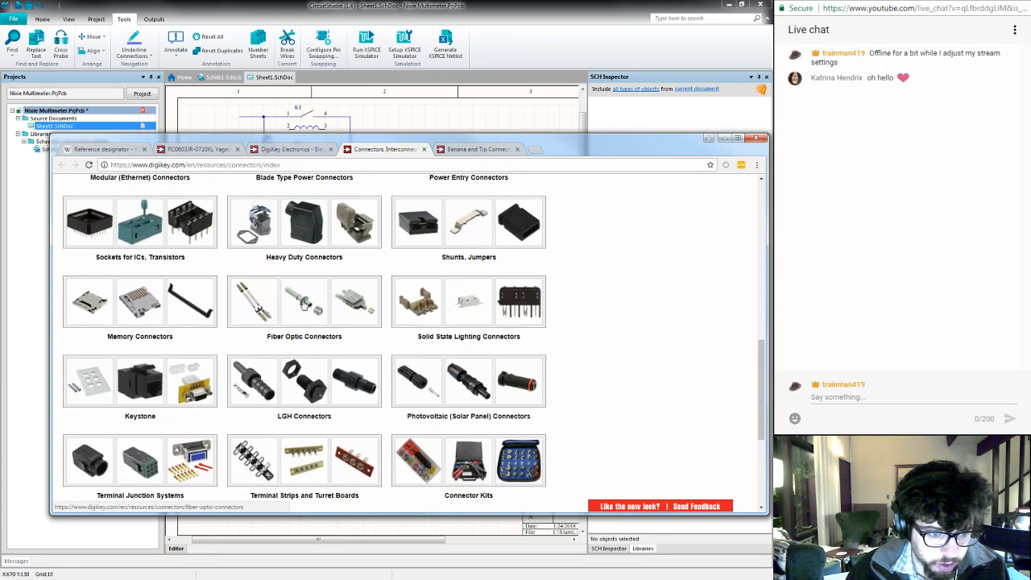
scroll(304, 303, "down", 3)
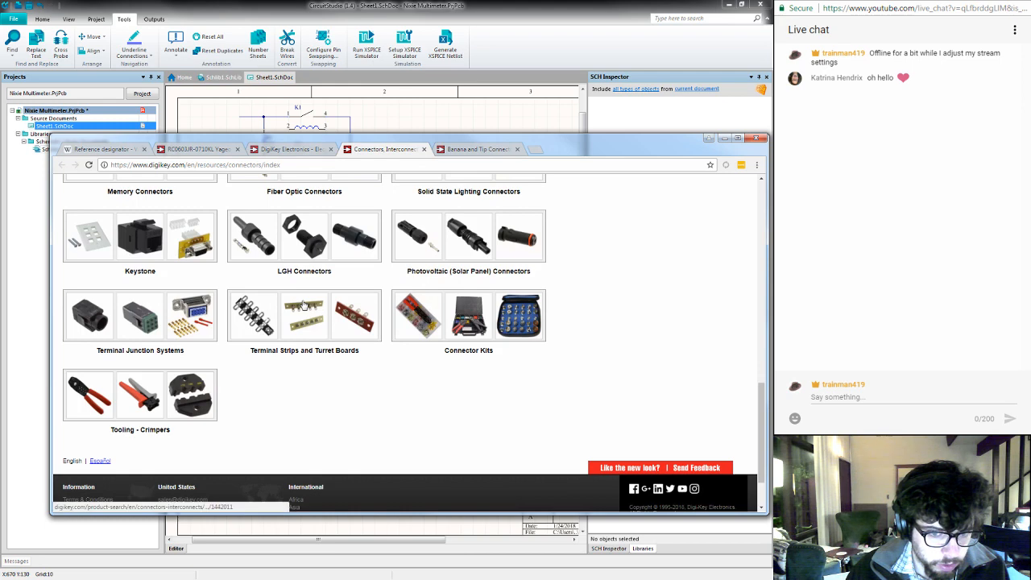
scroll(305, 305, "up", 1)
scroll(304, 304, "up", 3)
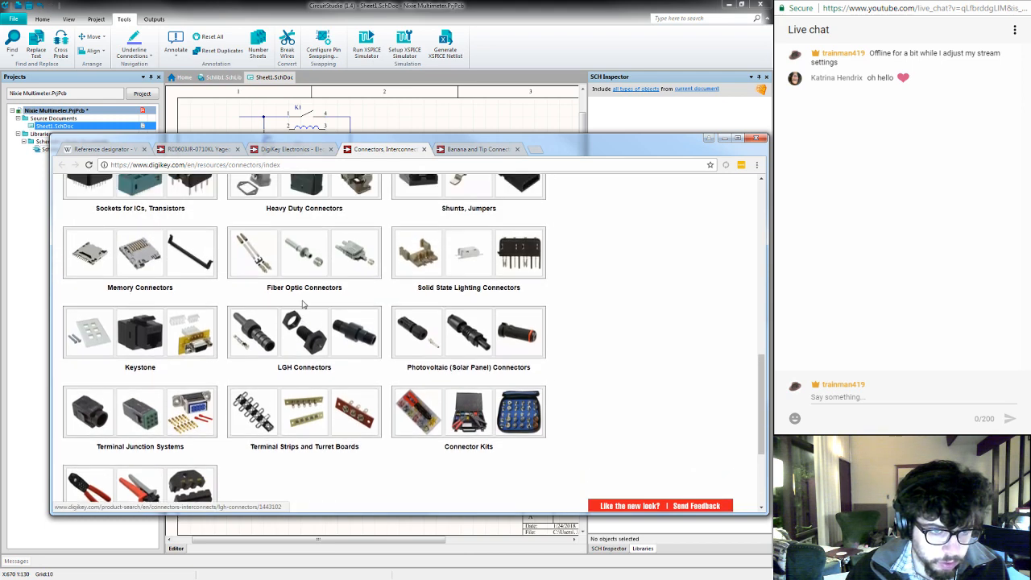
scroll(305, 305, "up", 4)
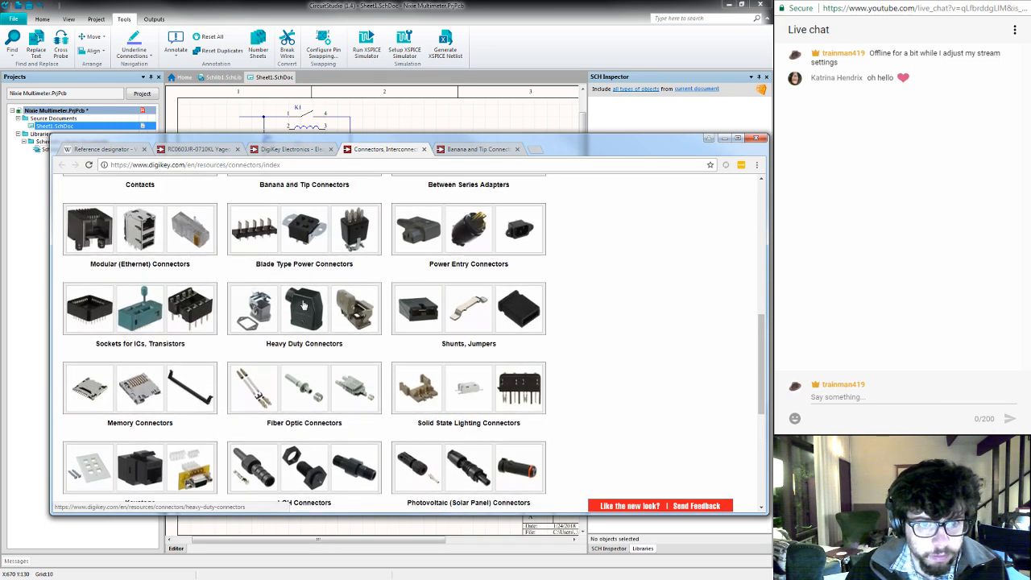
scroll(305, 305, "up", 3)
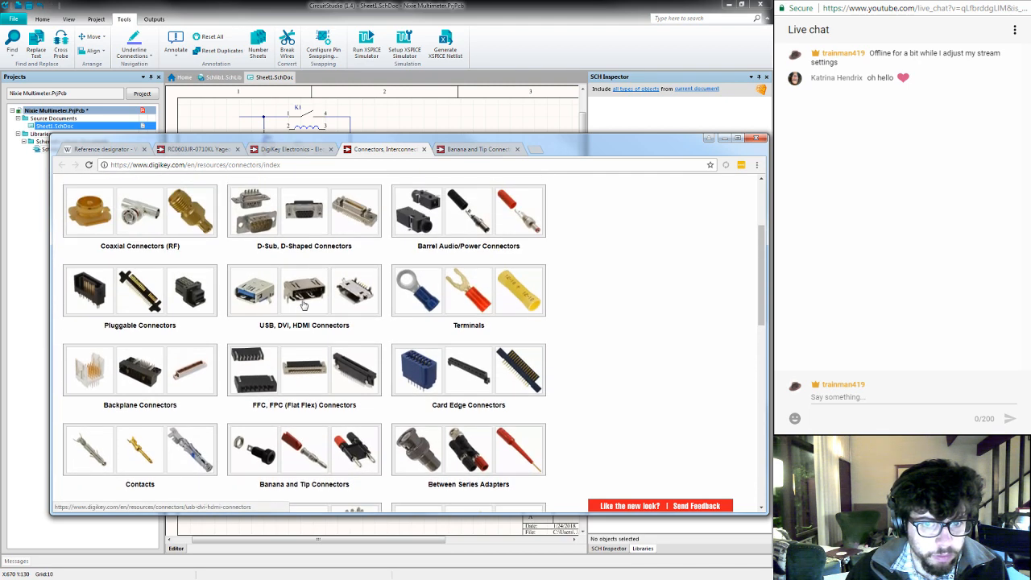
scroll(304, 304, "up", 1)
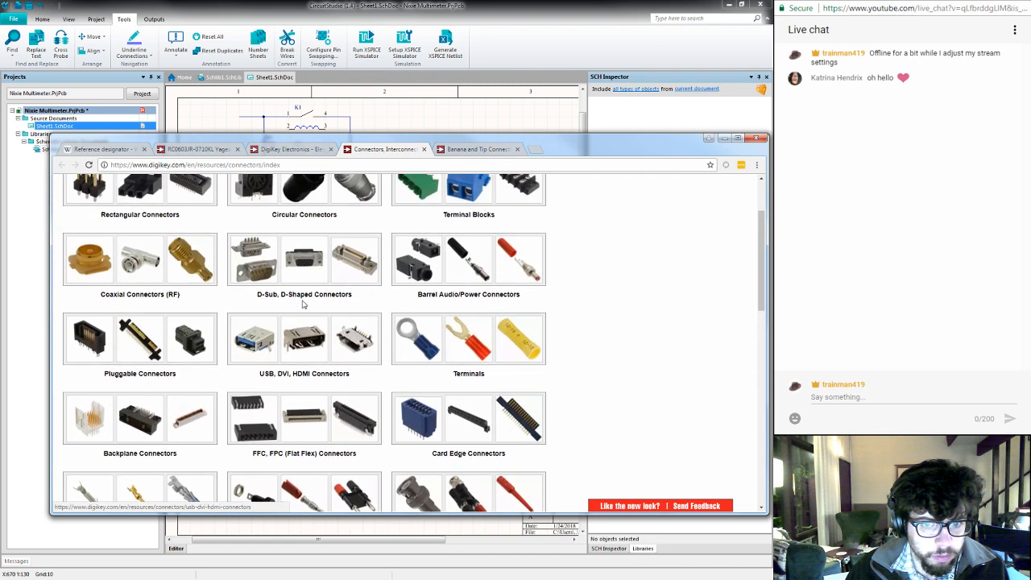
- Open the Barrel Audio/Power Connectors category in a separate tab, examine its connector types, and close it
middle_click(435, 296)
scroll(431, 307, "up", 2)
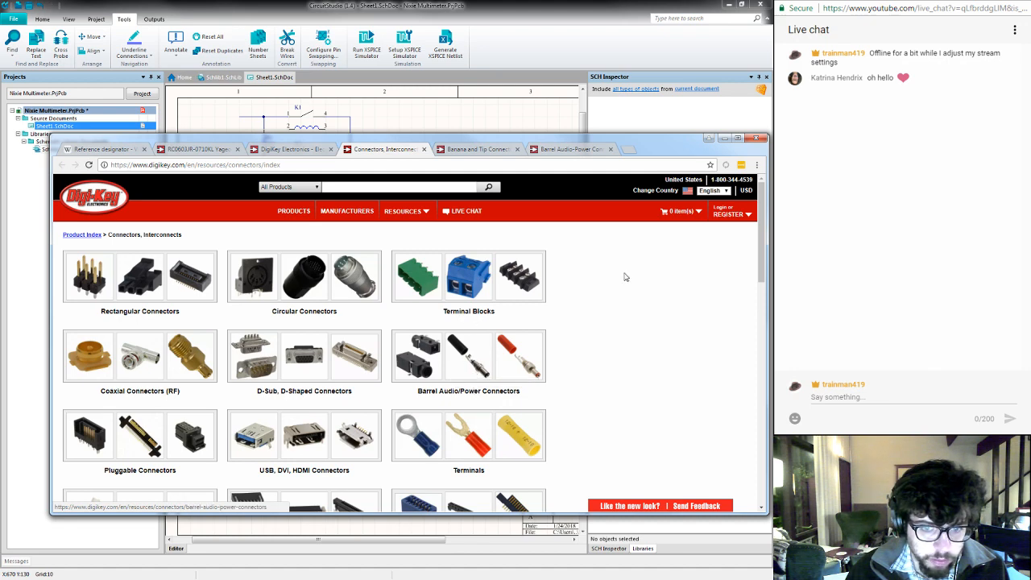
left_click(567, 150)
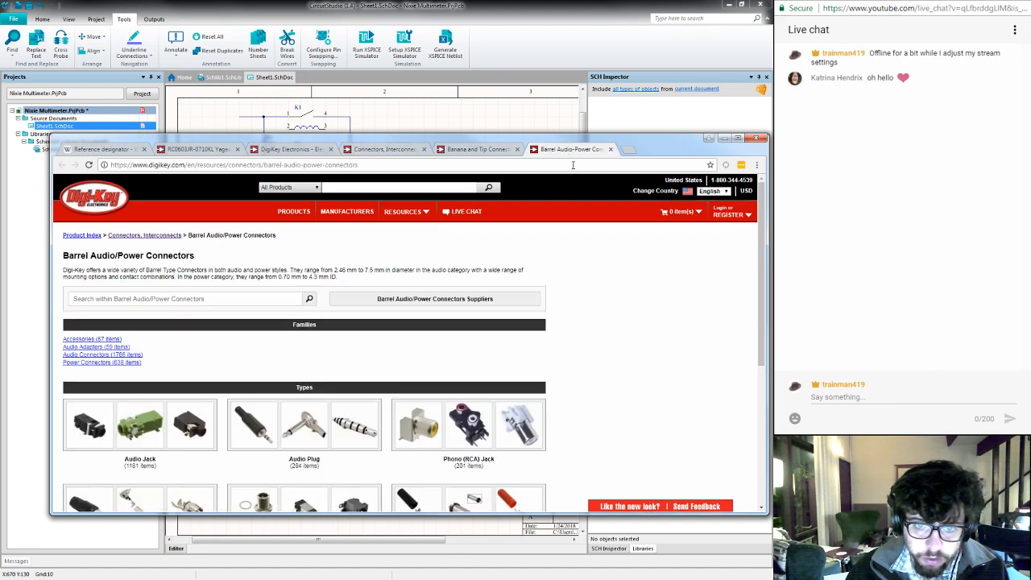
scroll(336, 341, "down", 2)
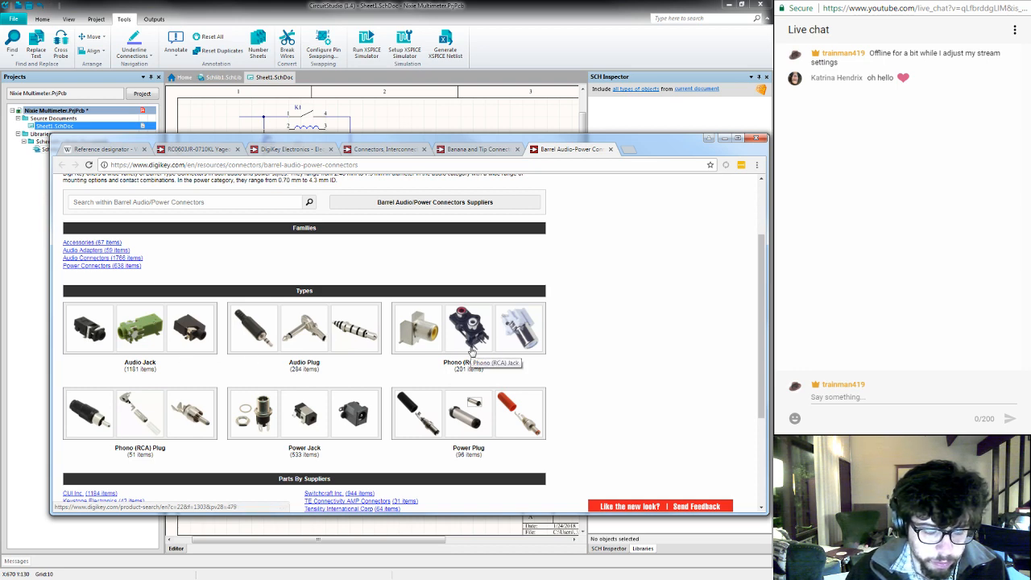
scroll(471, 352, "down", 2)
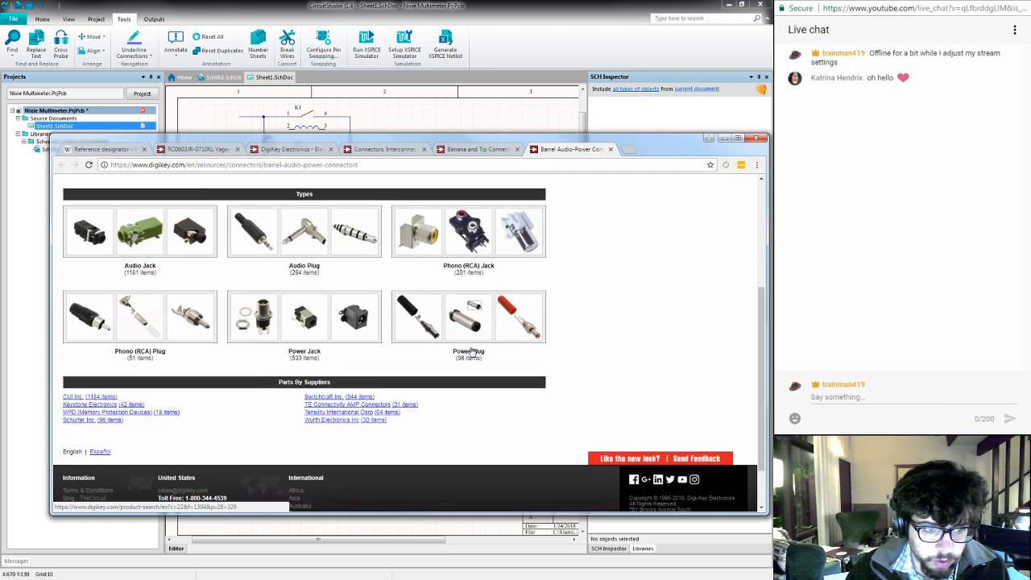
key("ctrl+w")
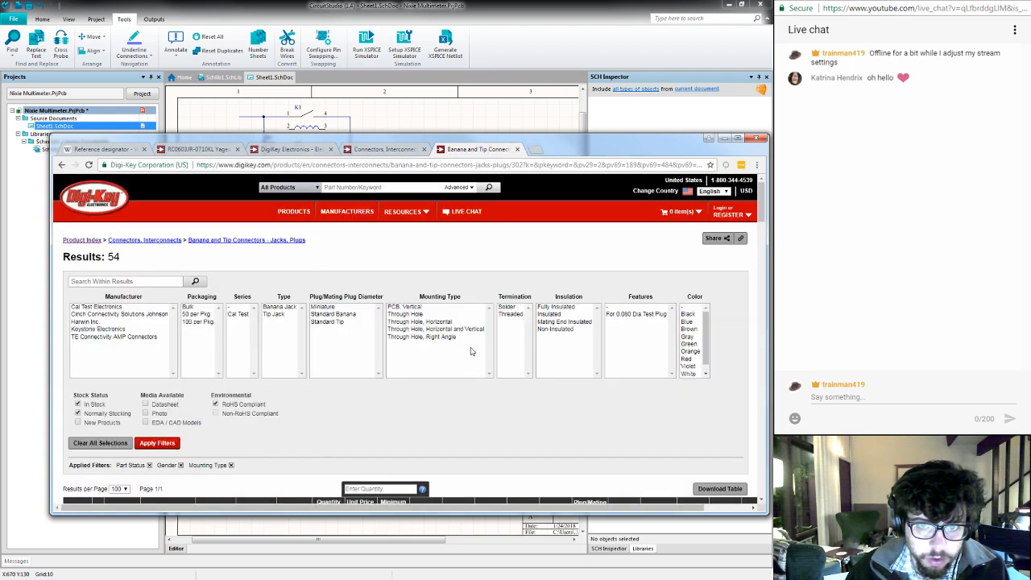
- Open the Mouser Electronics website in a new browser tab
left_click(535, 151)
type("mouser.com")
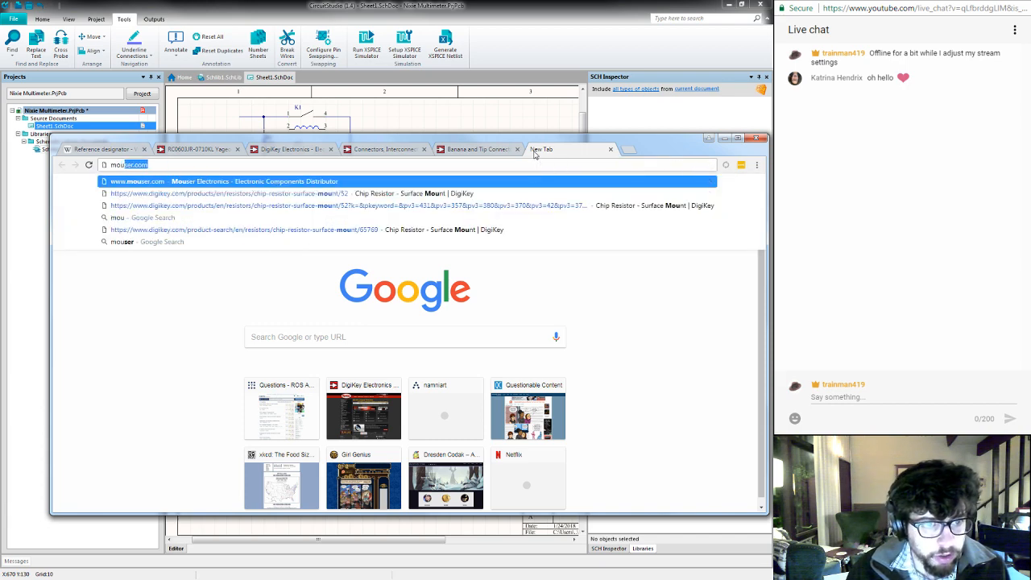
key("Return")
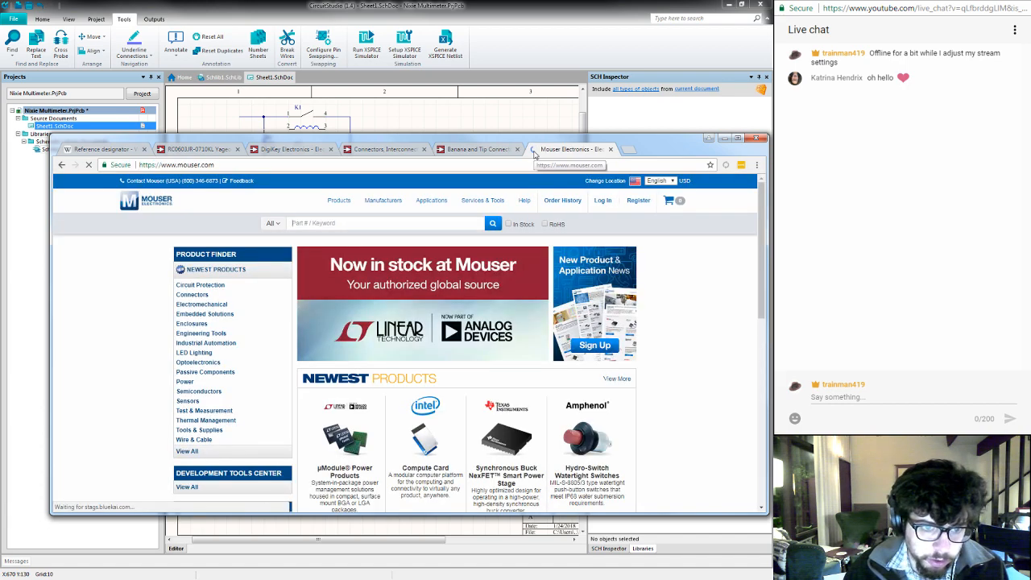
- Look through Mouser's product categories and open the Connectors category
mouse_move(244, 365)
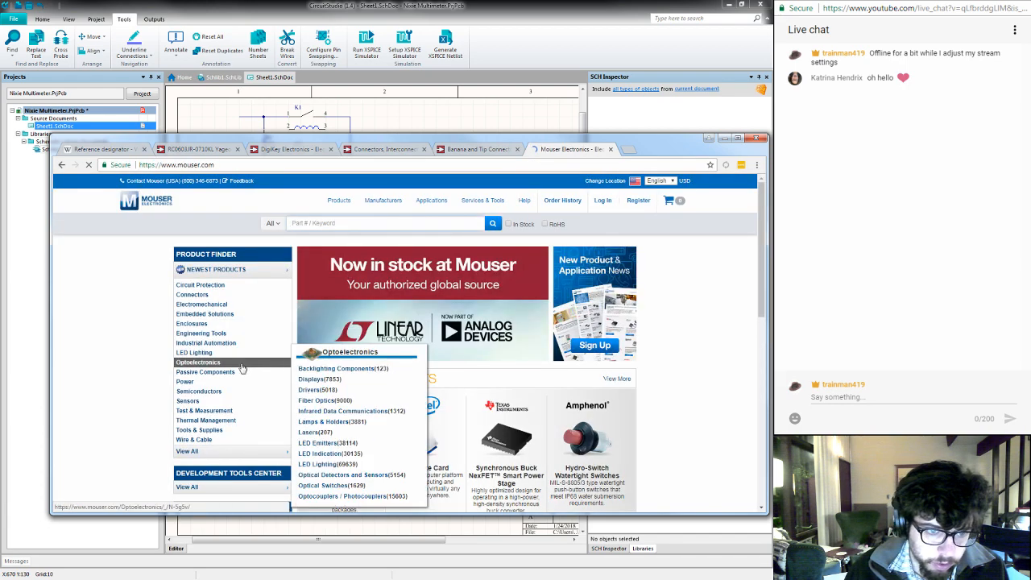
mouse_move(212, 316)
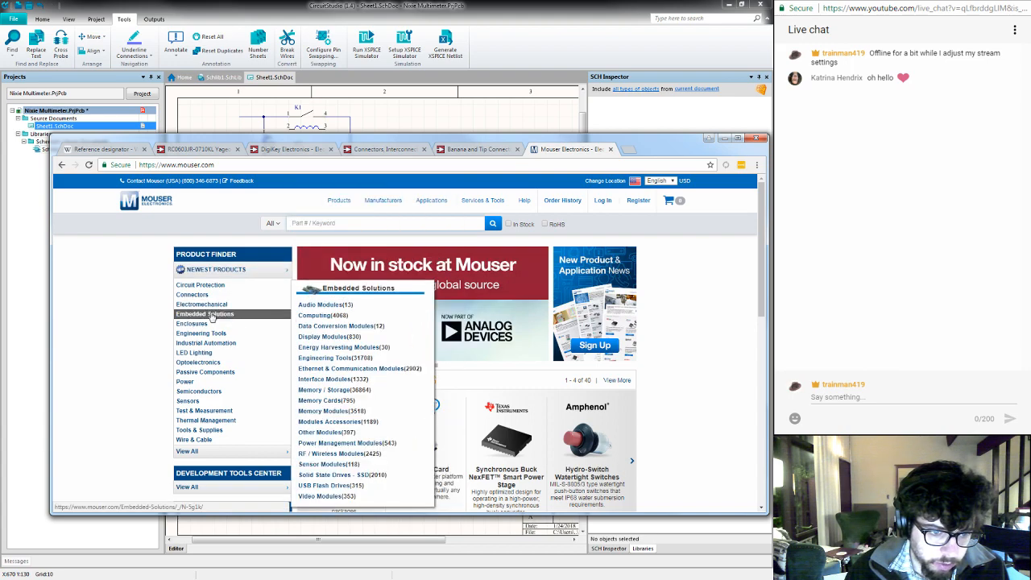
mouse_move(221, 412)
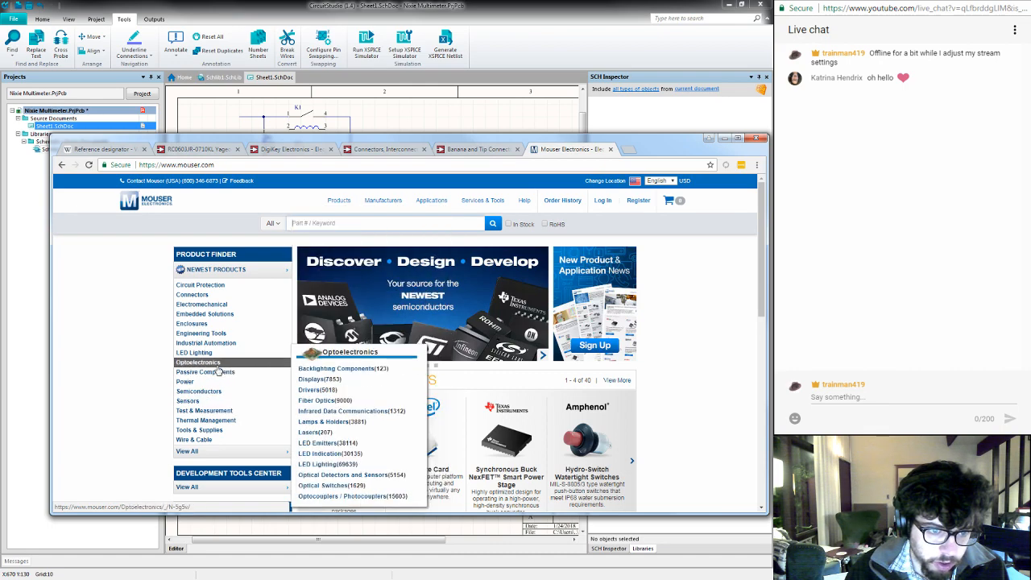
left_click(214, 295)
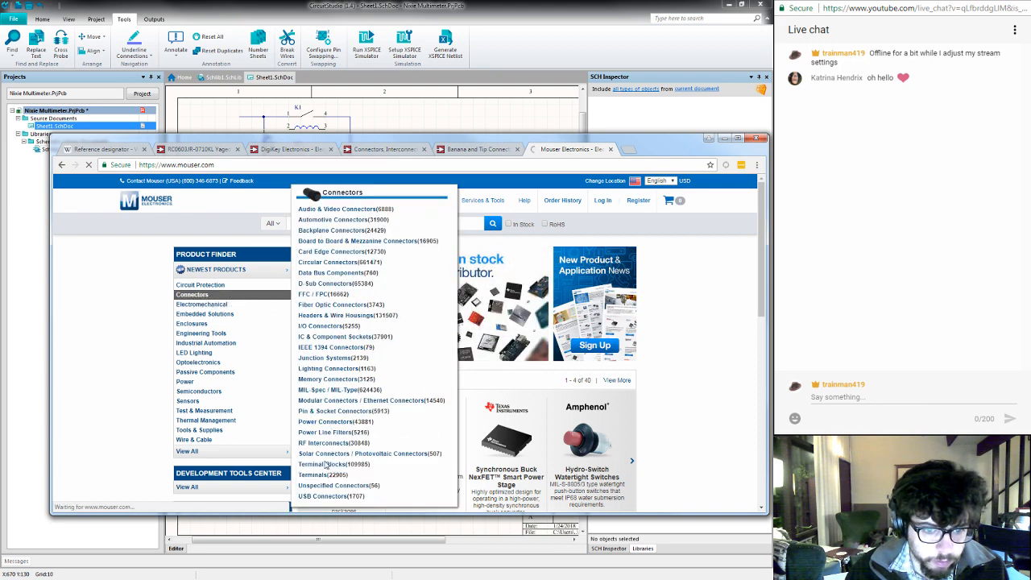
- Open the Pin & Socket Connectors category in a separate tab and view the Unspecified Connectors category in the current one
scroll(419, 364, "down", 2)
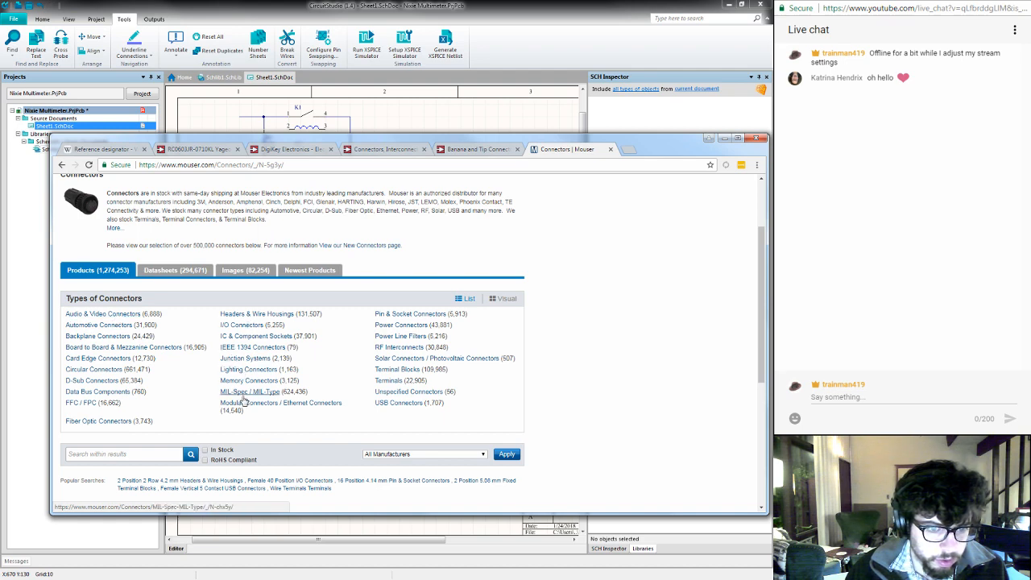
middle_click(401, 314)
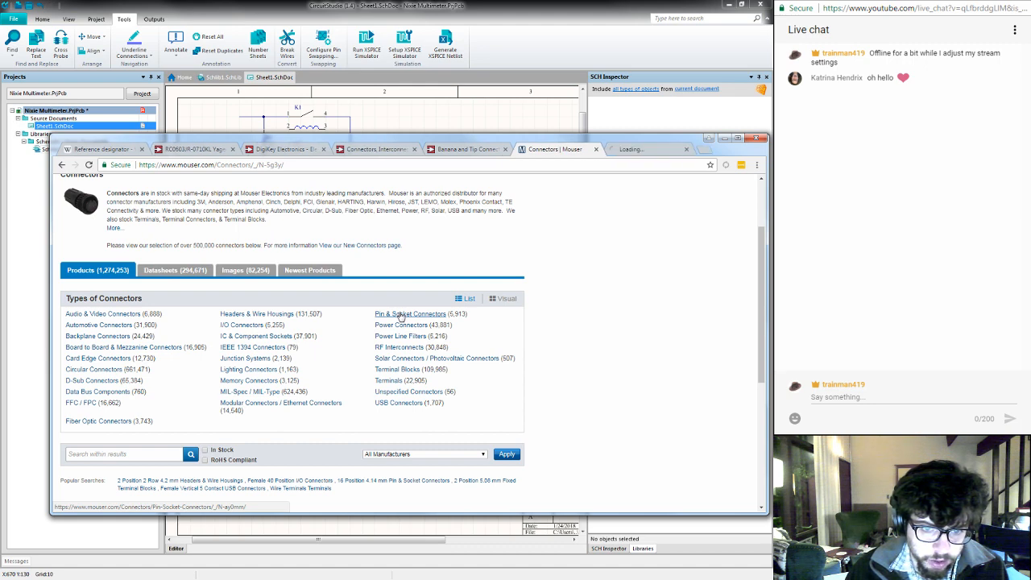
left_click(391, 393)
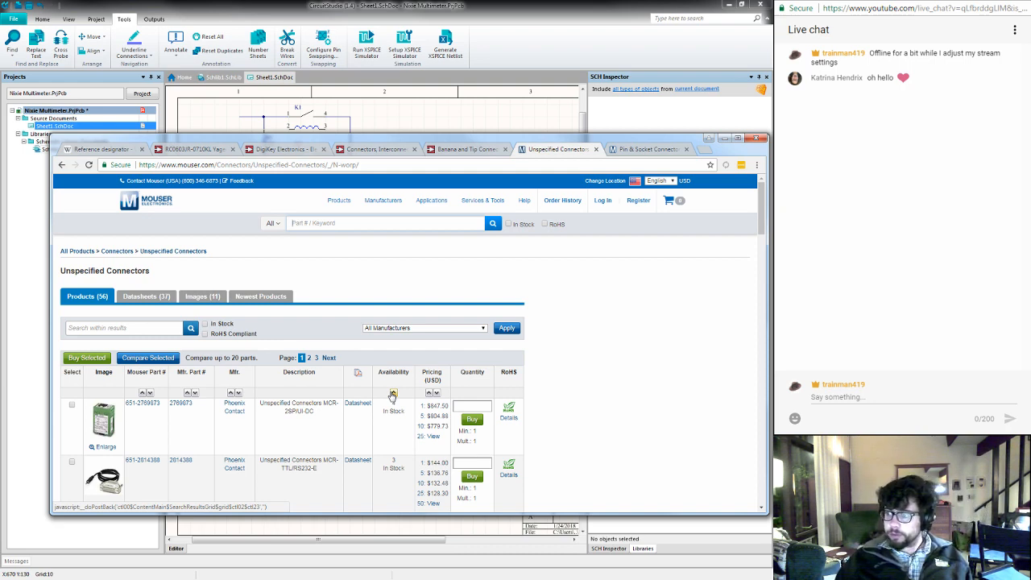
left_click(393, 393)
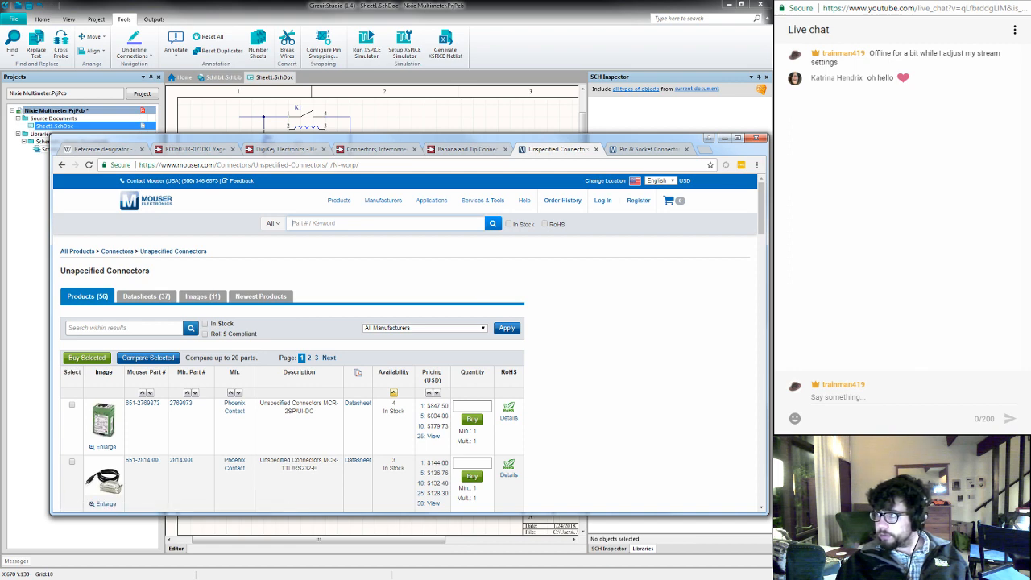
left_click(855, 398)
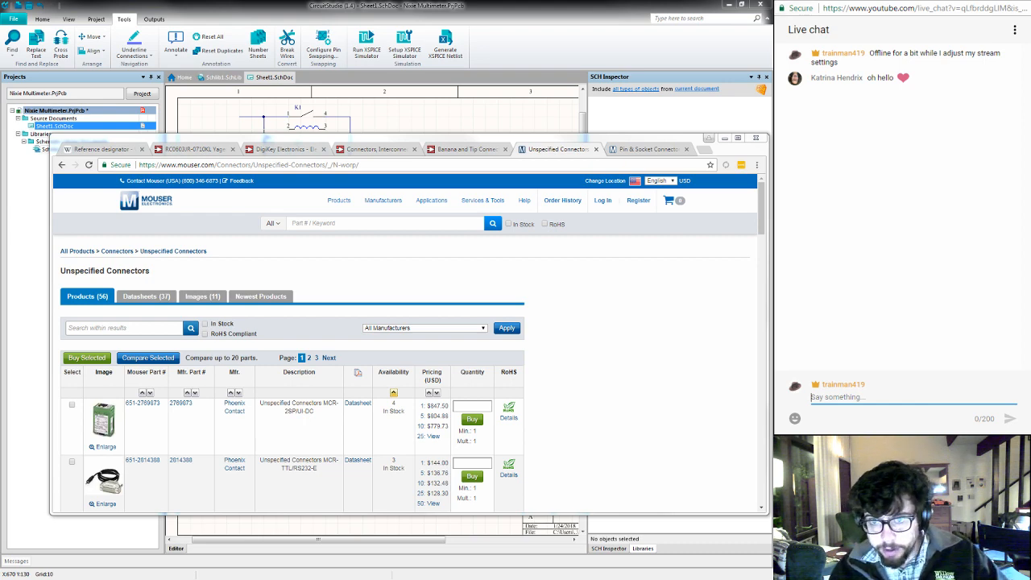
- Switch to the Pin & Socket Connectors page and examine its filters and first page of products for a suitable jack
left_click(646, 149)
scroll(496, 331, "down", 3)
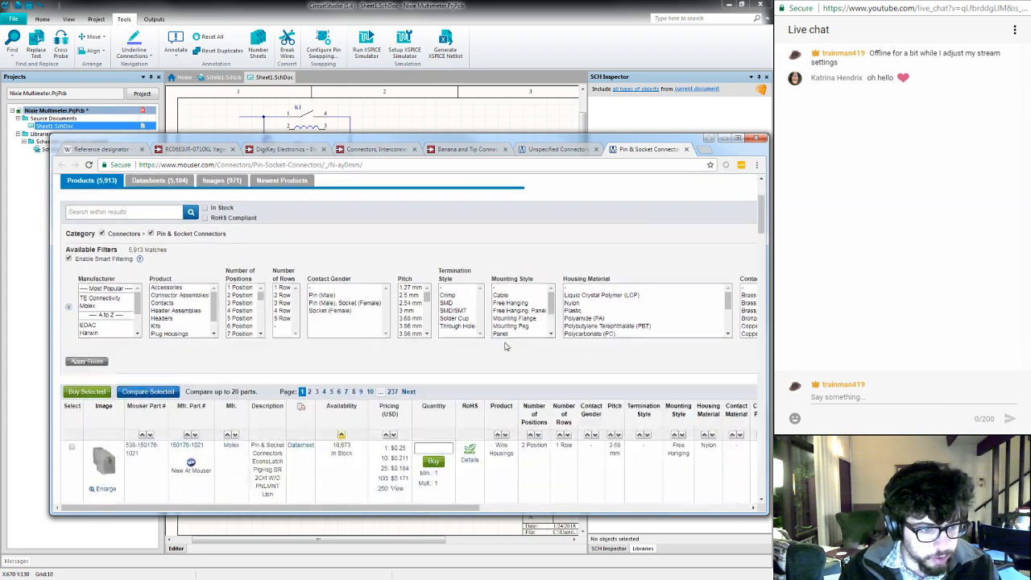
scroll(506, 346, "down", 5)
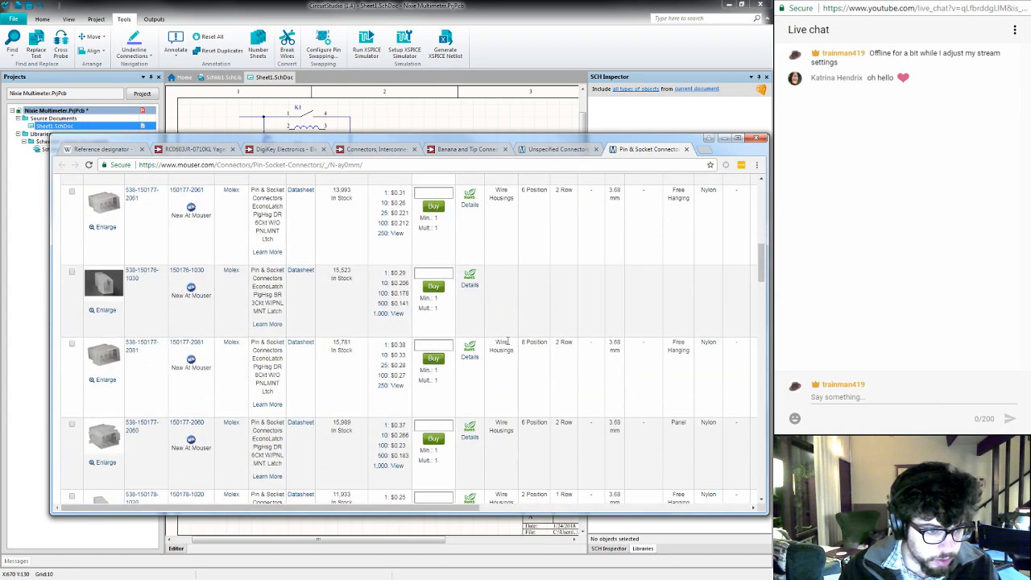
scroll(508, 340, "down", 5)
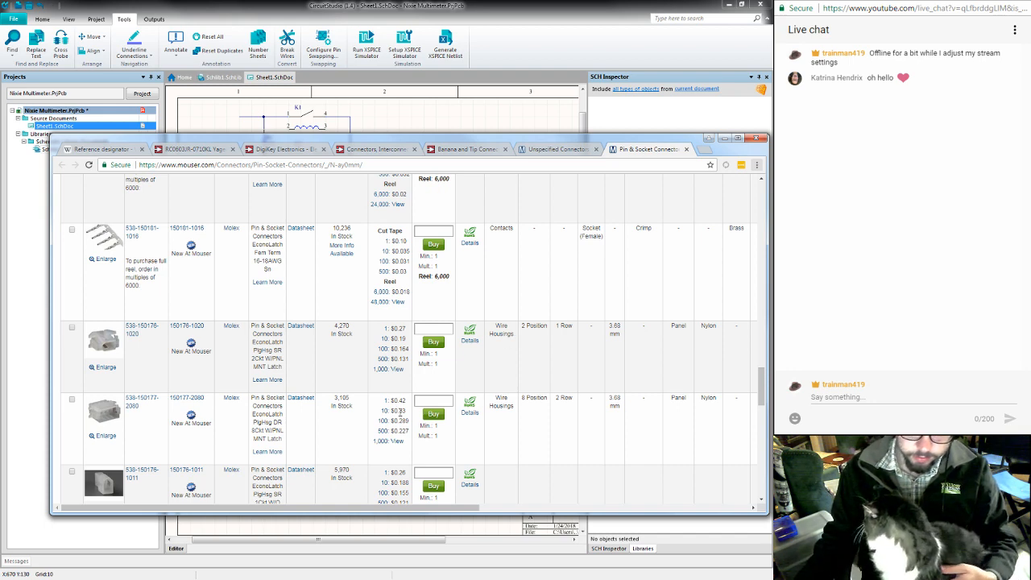
scroll(400, 412, "down", 3)
scroll(400, 413, "down", 6)
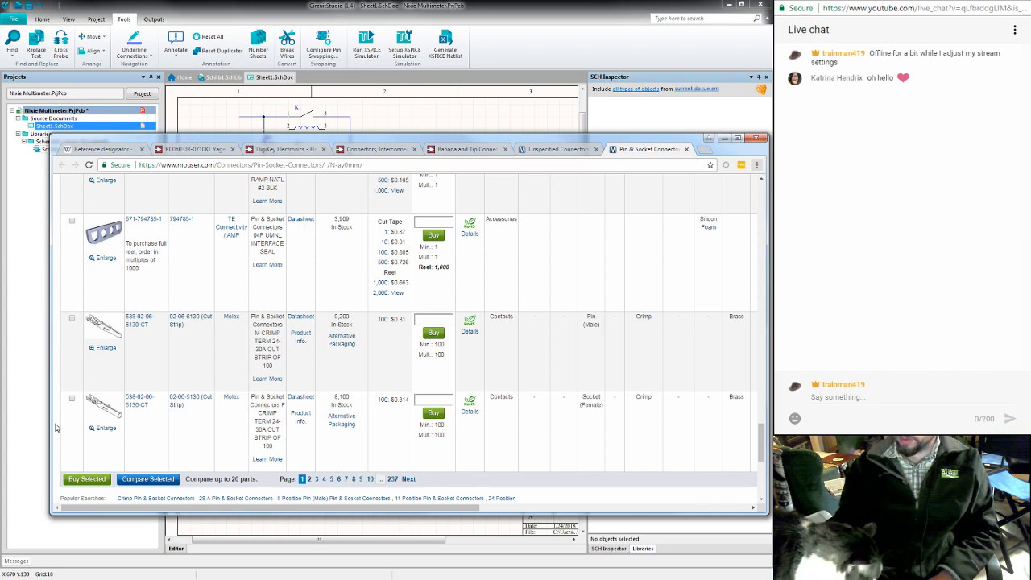
key("alt+f")
key("h")
left_click(56, 428)
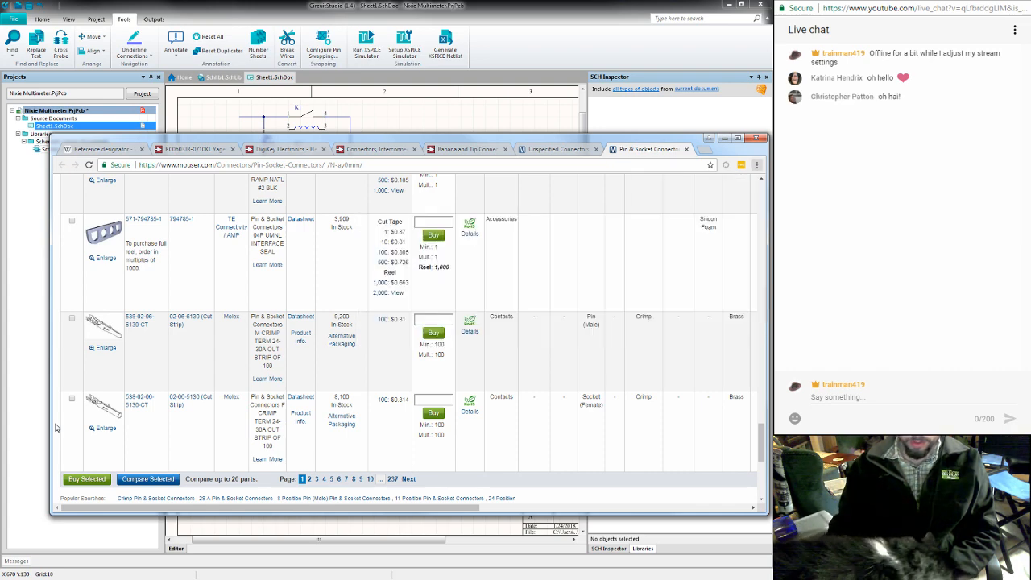
left_click_drag(56, 427, 145, 575)
left_click(433, 579)
key("Page_Up")
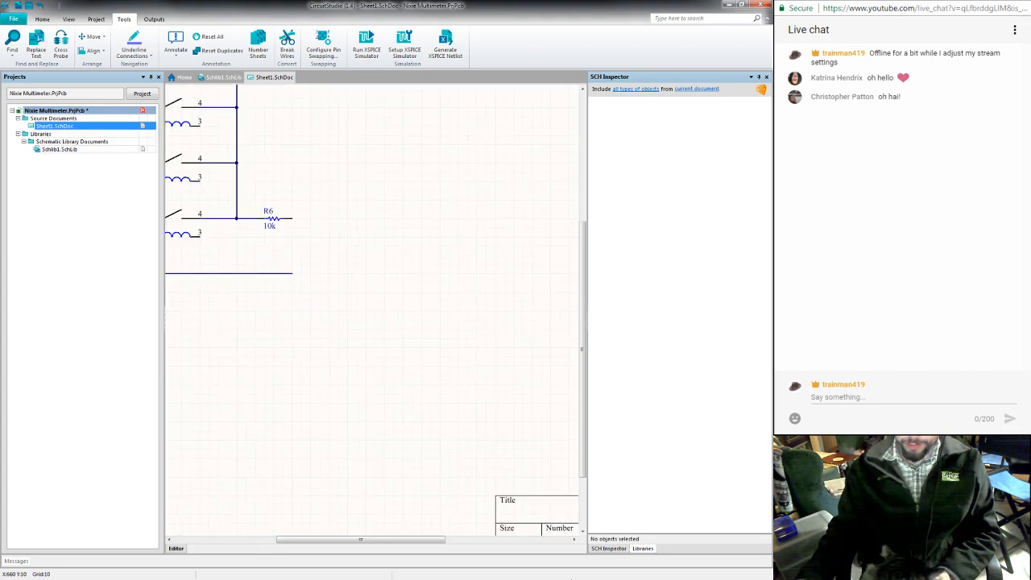
key("Page_Down")
key("space")
key("super+space")
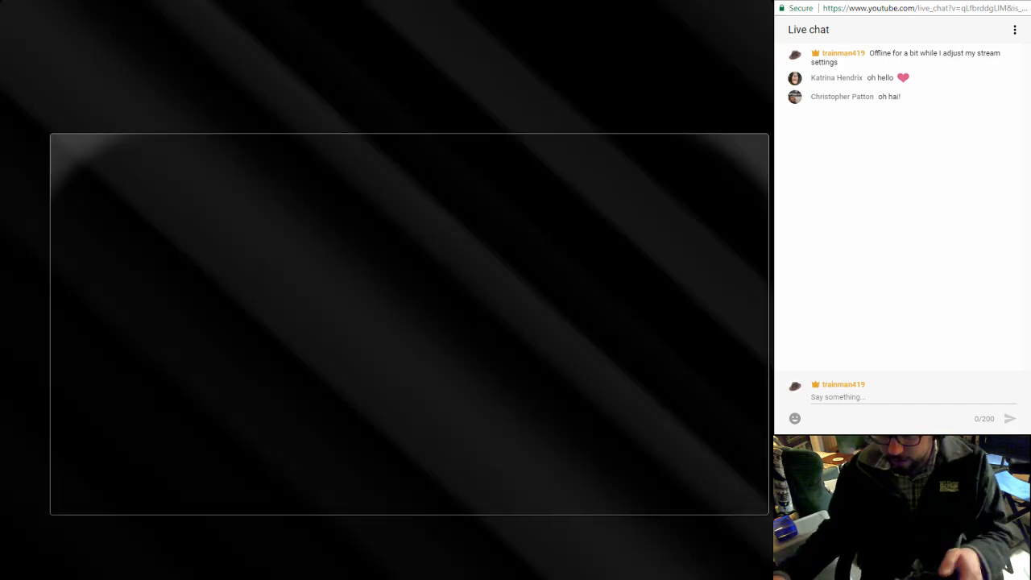
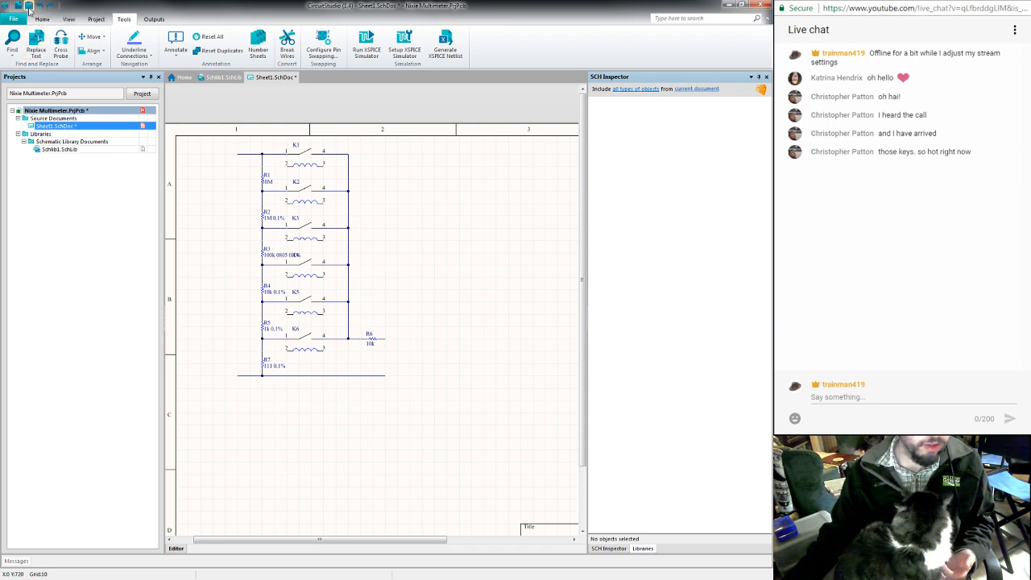
- Save the Sheet1 schematic and return to Mouser's Pin & Socket Connectors page in the browser
left_click(29, 7)
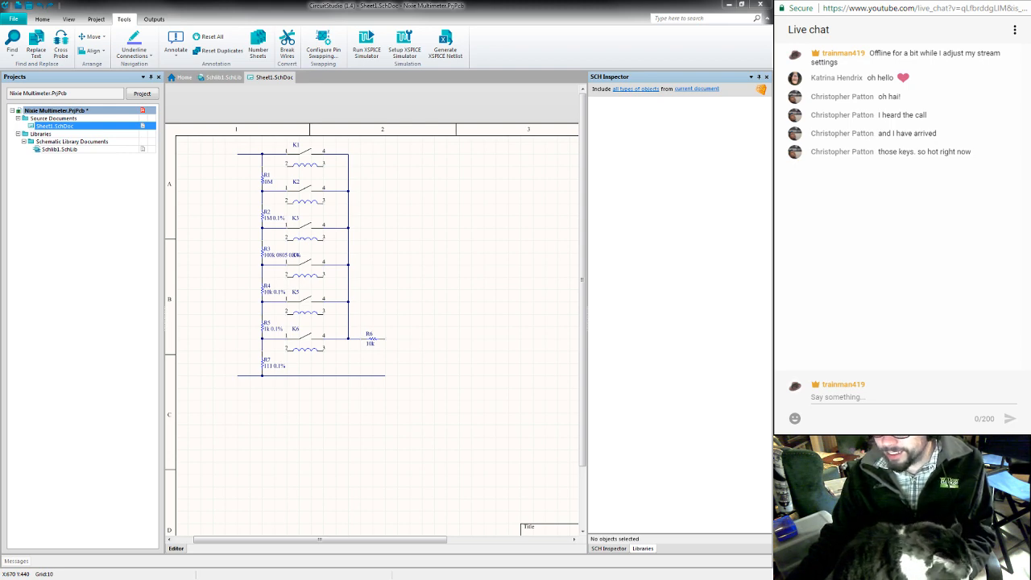
key("alt+Tab")
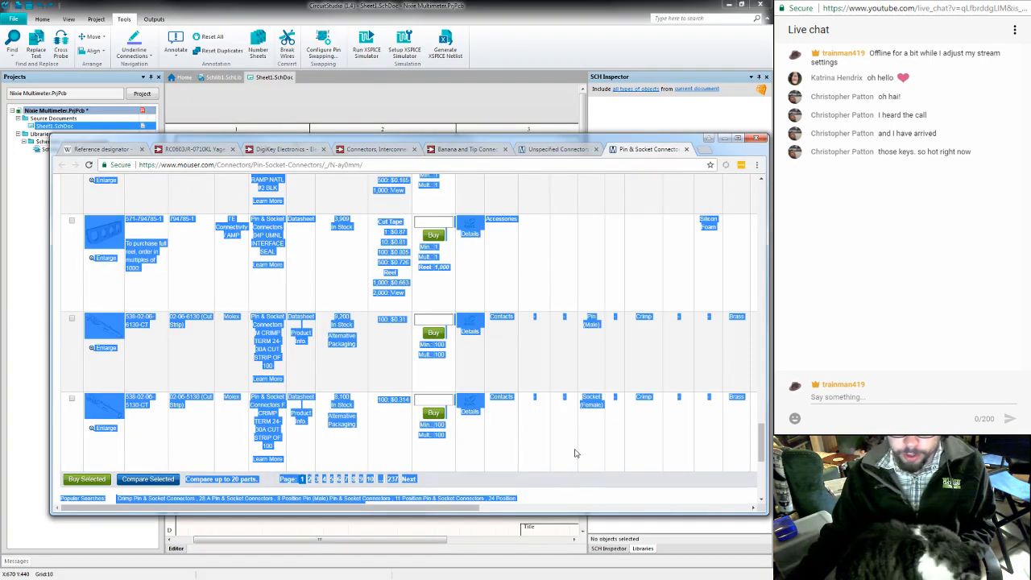
left_click(586, 494)
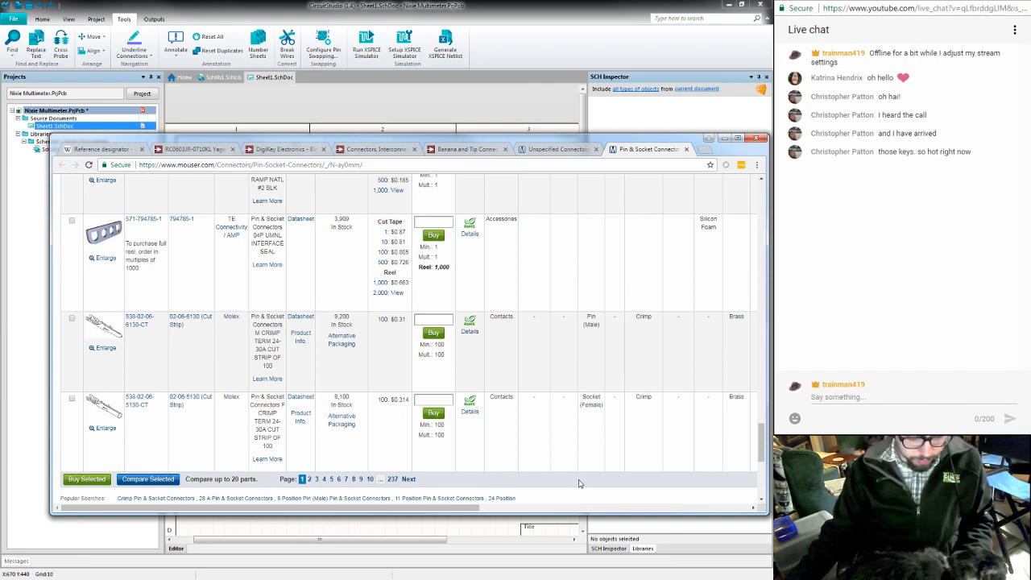
scroll(356, 403, "up", 5)
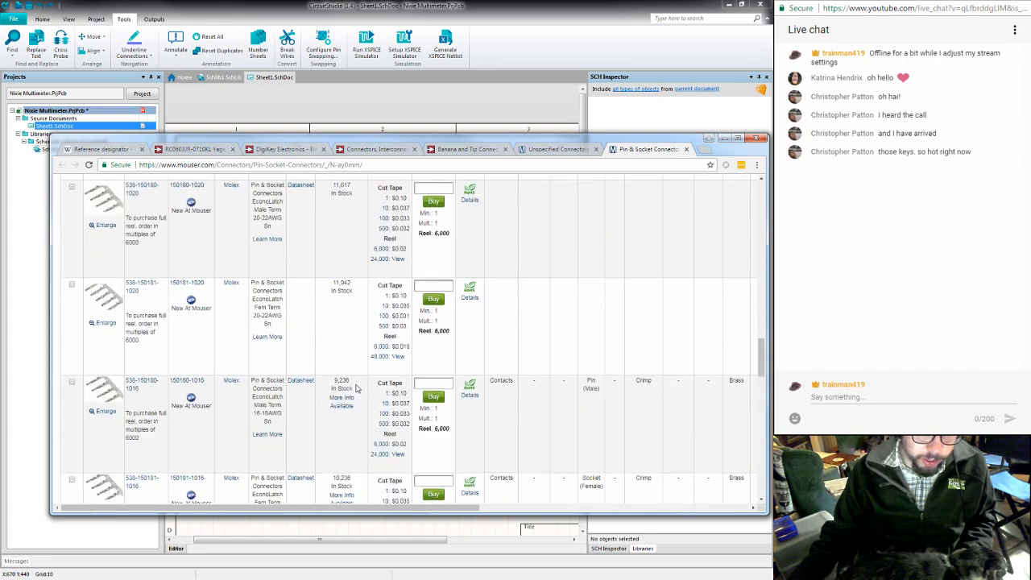
scroll(356, 389, "up", 5)
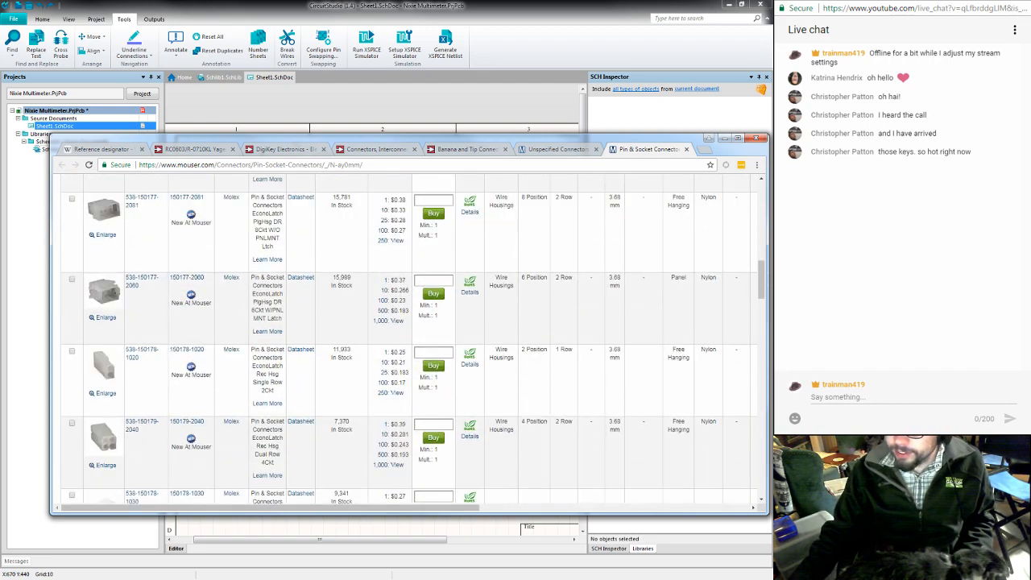
- Send a short greeting to the viewer in the YouTube live chat
left_click(913, 397)
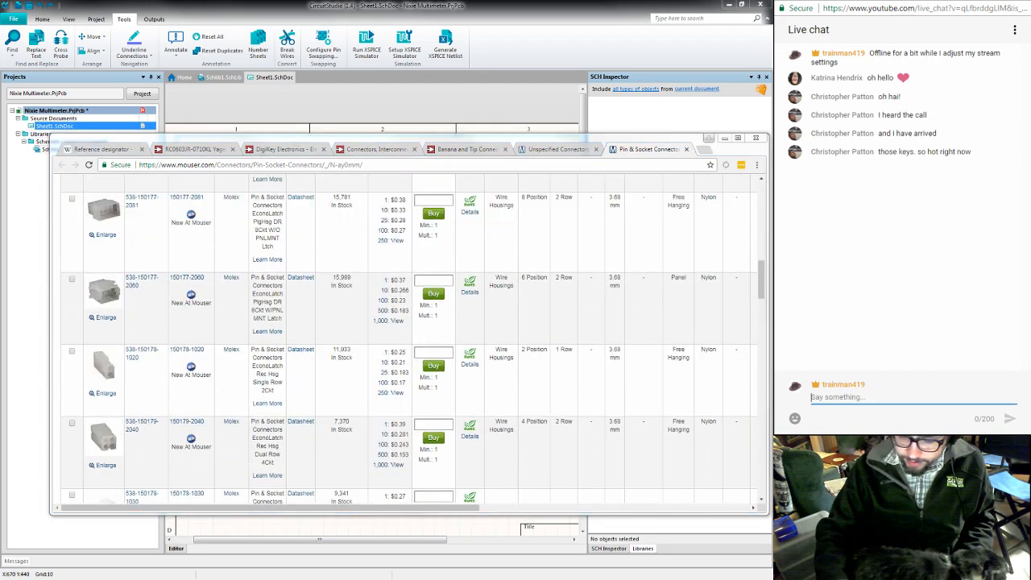
type("Hi Chris")
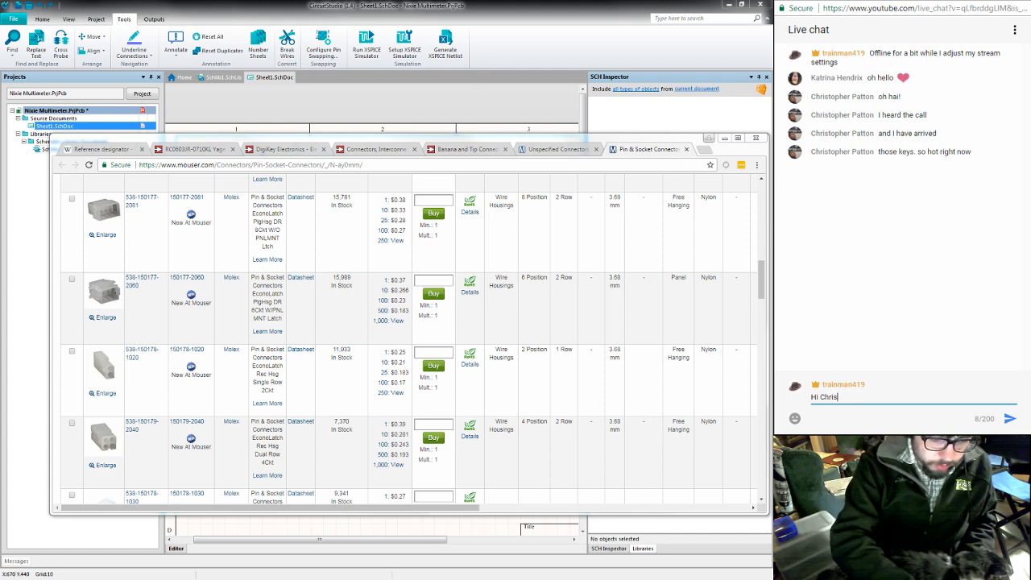
type("!")
key("Return")
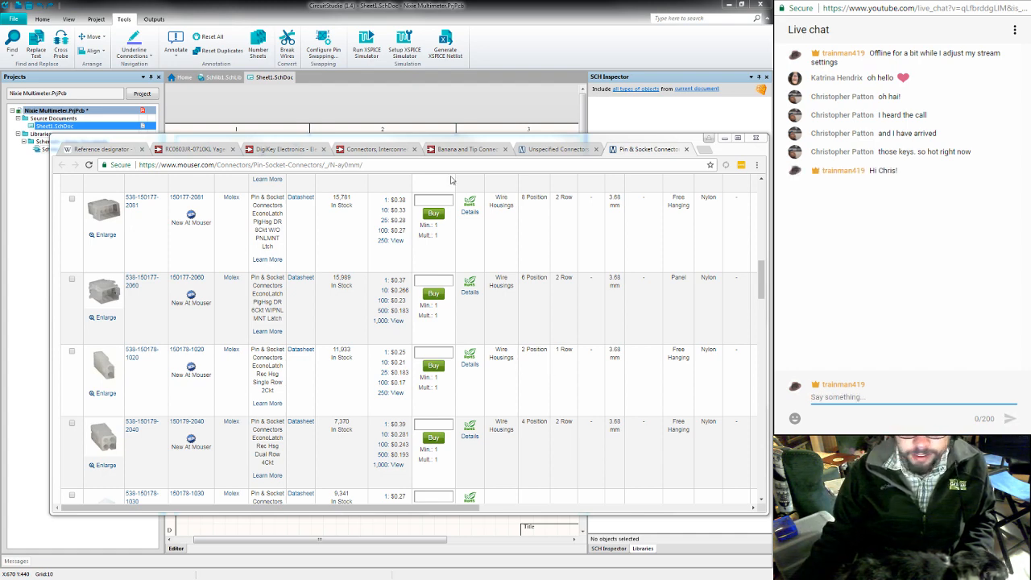
- Filter Mouser's Pin & Socket Connectors to 1 Position and 1 Row
mouse_move(520, 144)
left_mouse_down()
mouse_move(502, 145)
mouse_move(516, 145)
left_mouse_up()
scroll(278, 345, "up", 10)
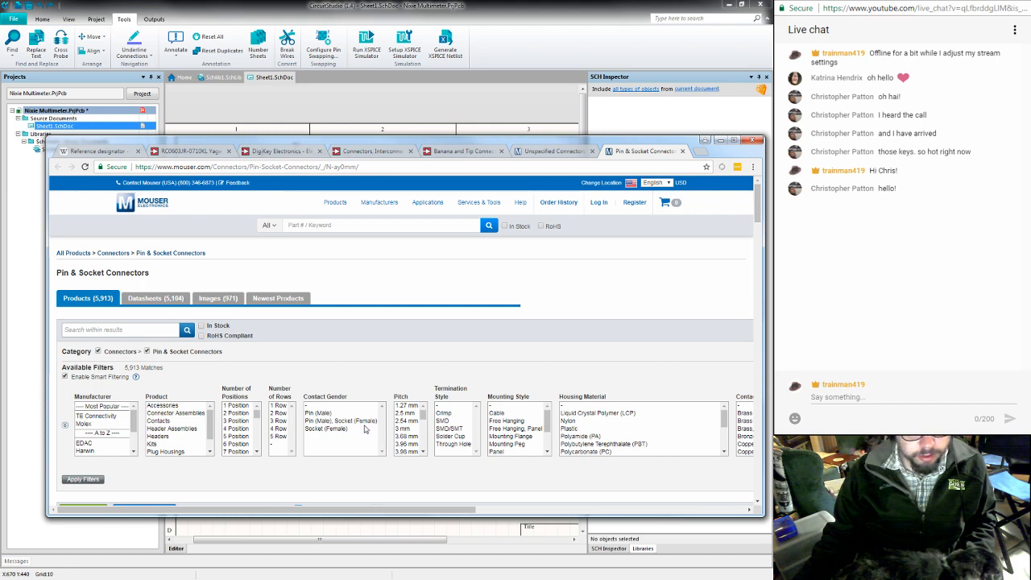
left_click(241, 406)
left_click(274, 407)
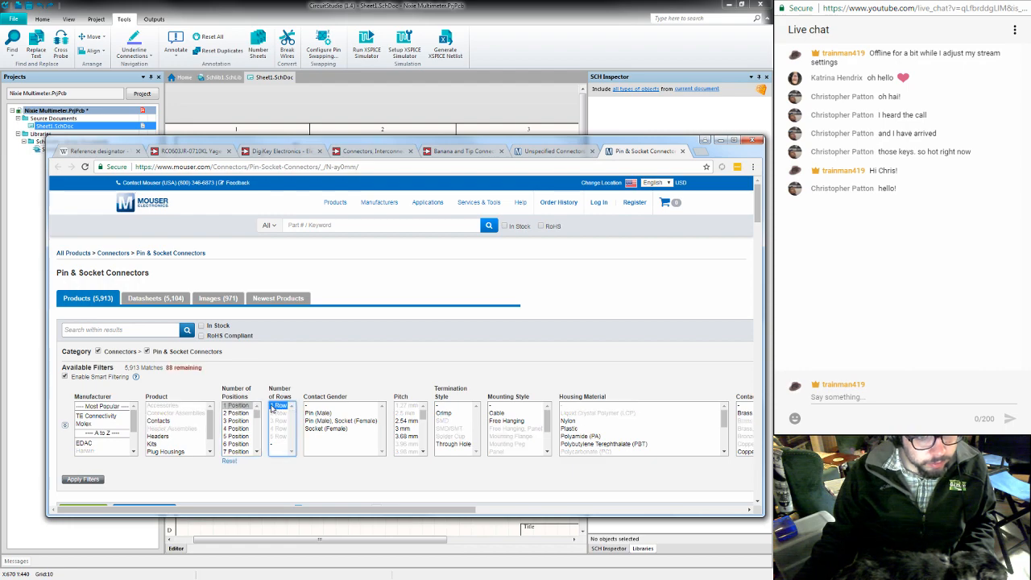
left_click(95, 479)
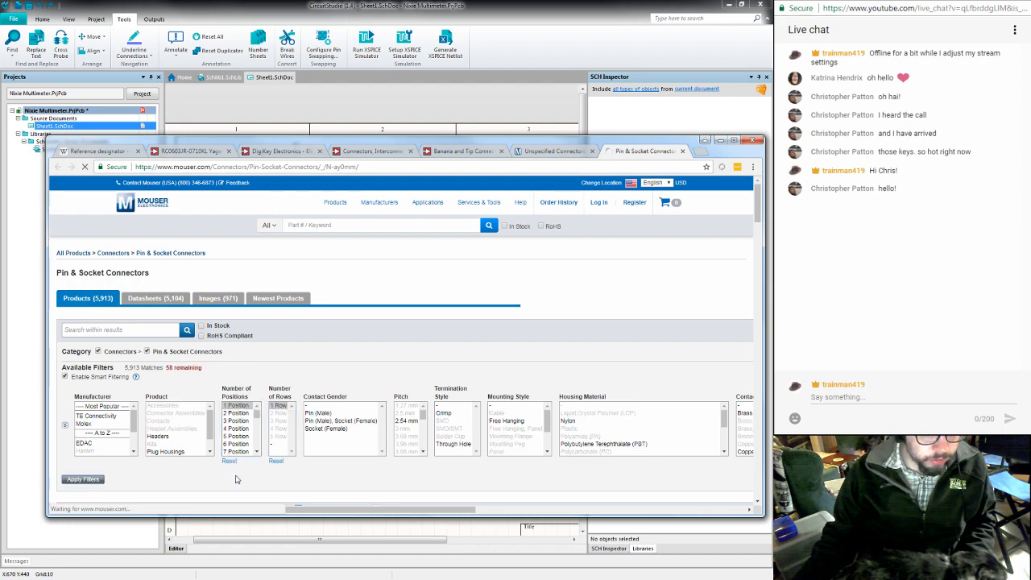
- Examine the first page of the filtered pin and socket connectors for a suitable jack
scroll(425, 436, "down", 10)
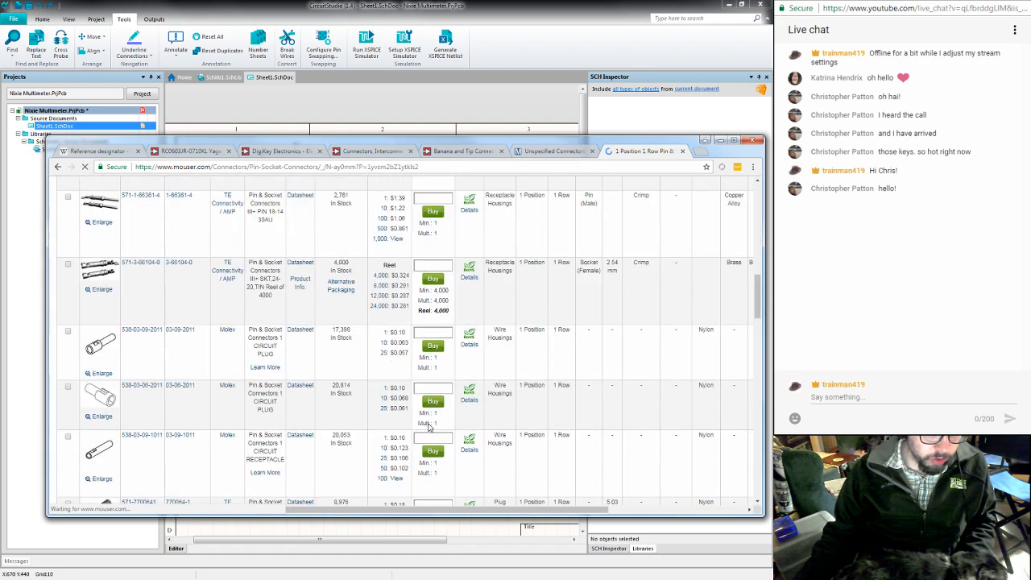
scroll(429, 427, "up", 4)
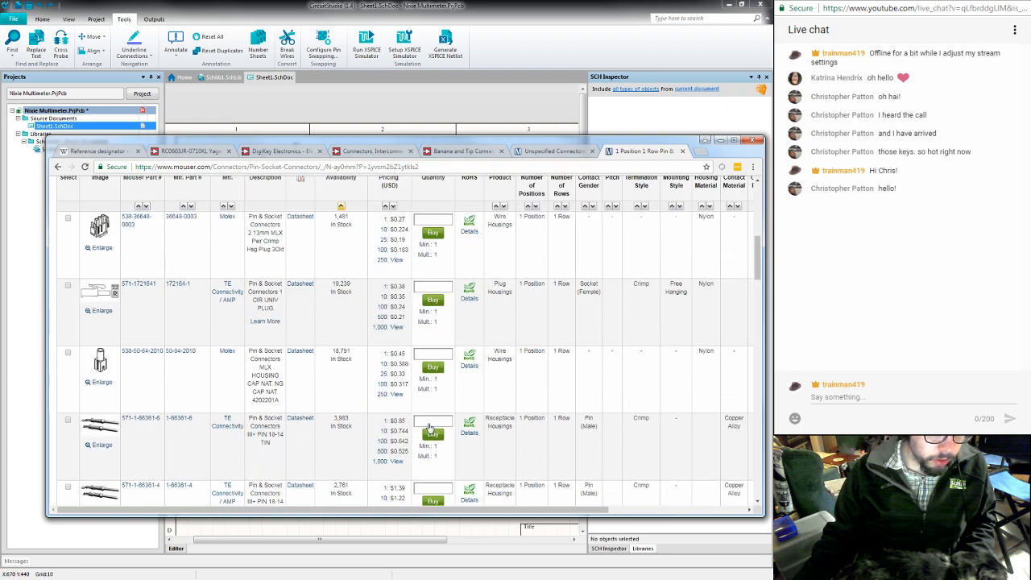
scroll(430, 427, "down", 10)
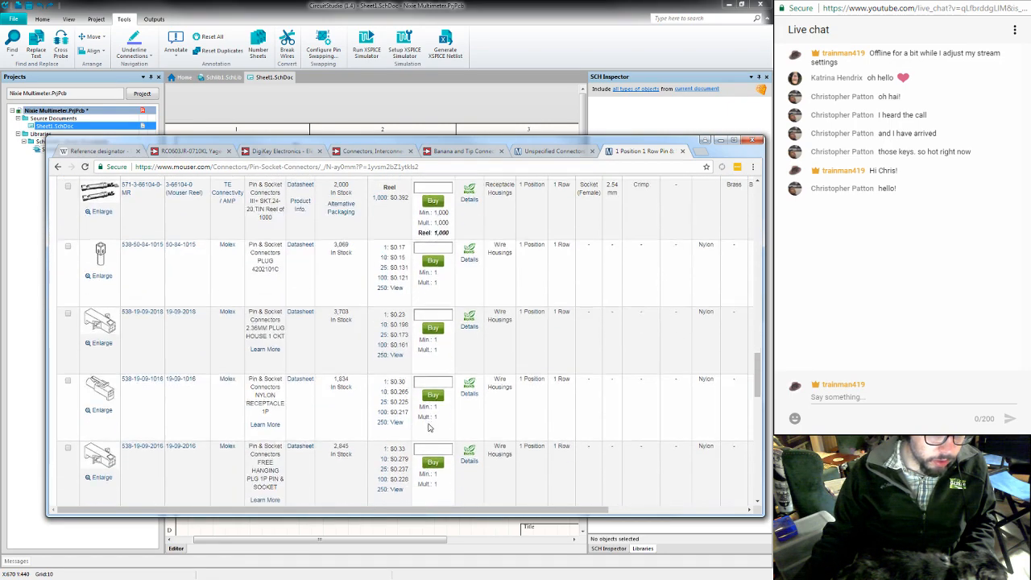
scroll(430, 427, "down", 10)
scroll(271, 486, "up", 5)
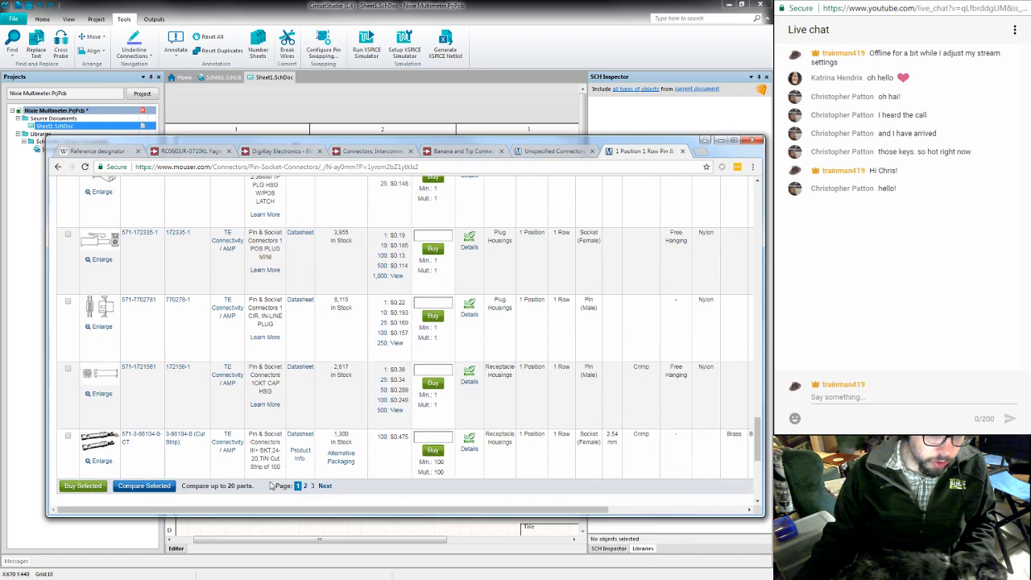
- Open page 2 of the filtered pin and socket connectors and look through its products
left_click(304, 487)
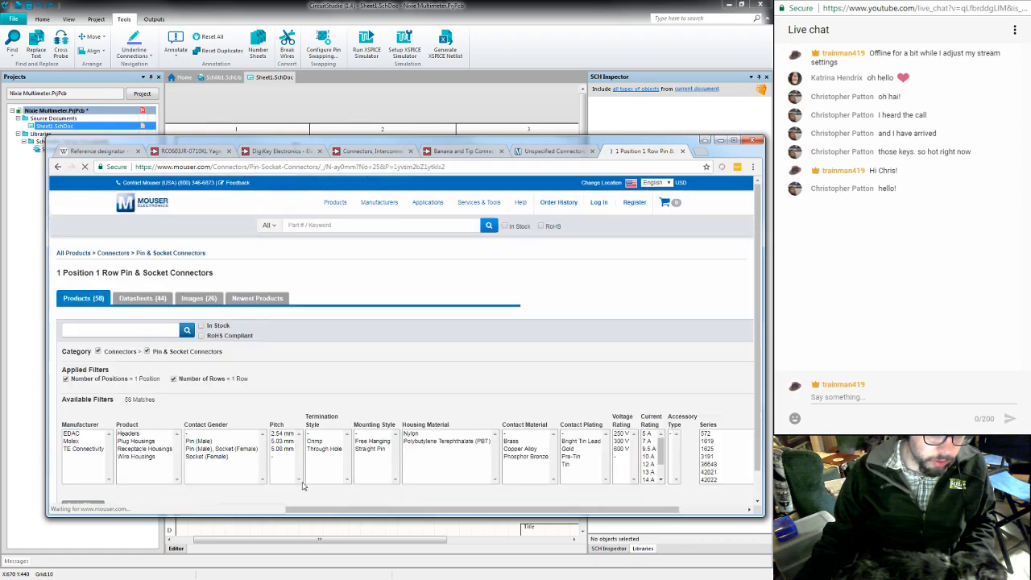
scroll(304, 484, "down", 5)
scroll(304, 485, "down", 10)
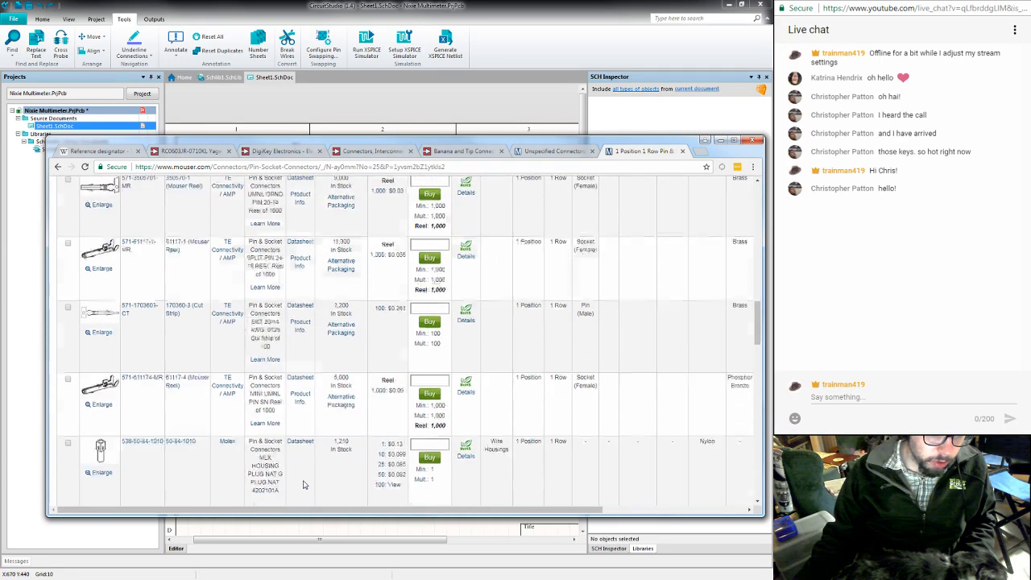
scroll(304, 484, "down", 3)
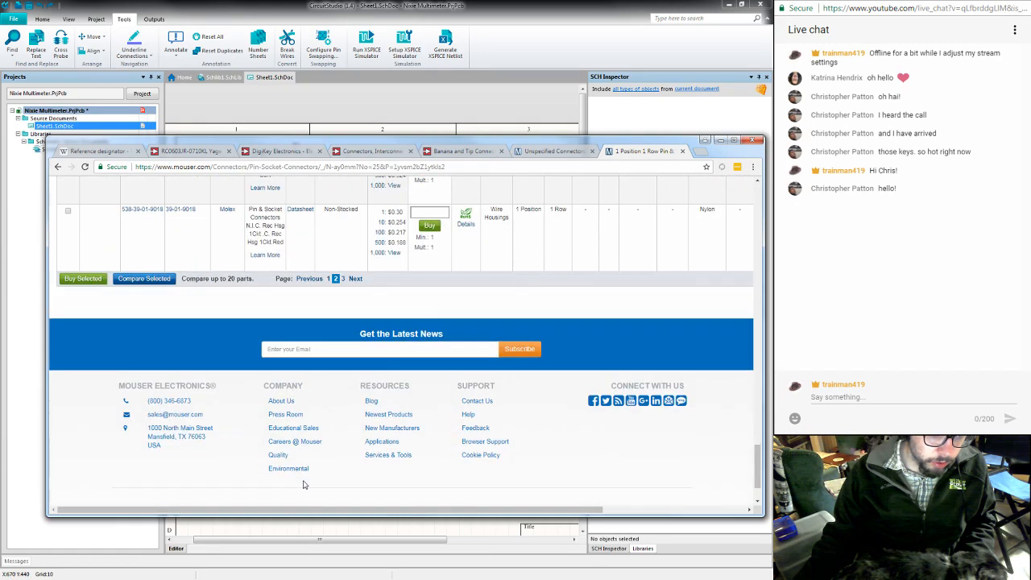
scroll(304, 484, "up", 3)
scroll(337, 498, "down", 1)
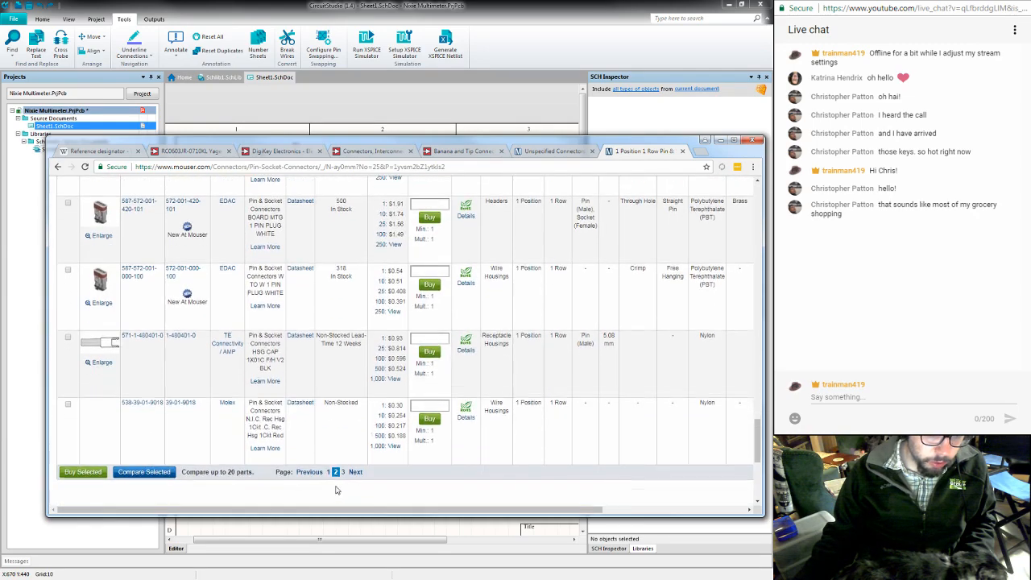
- Check page 3 of the filtered results, then go back up to the Connectors category
left_click(344, 426)
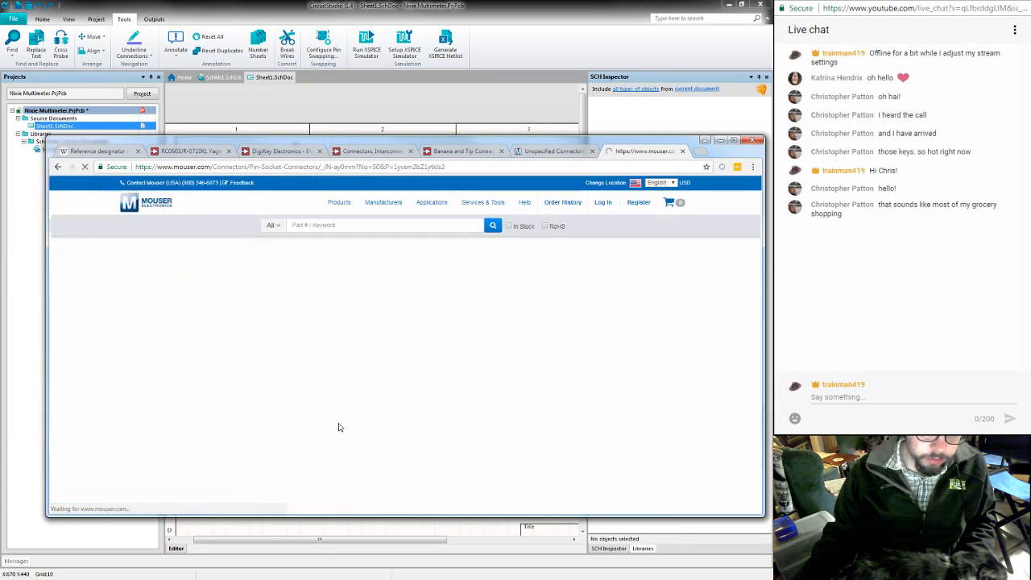
scroll(361, 368, "down", 15)
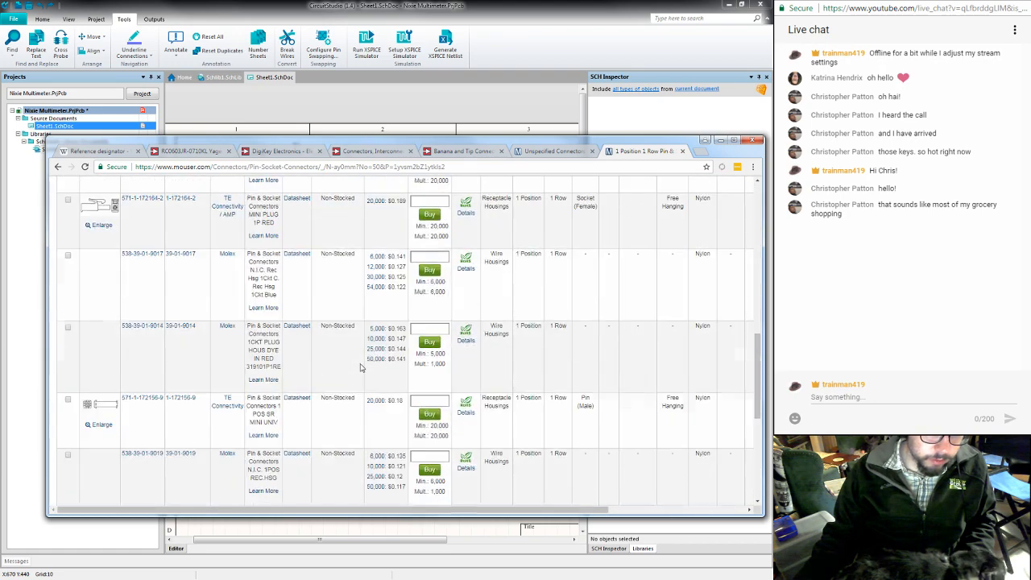
scroll(360, 367, "up", 15)
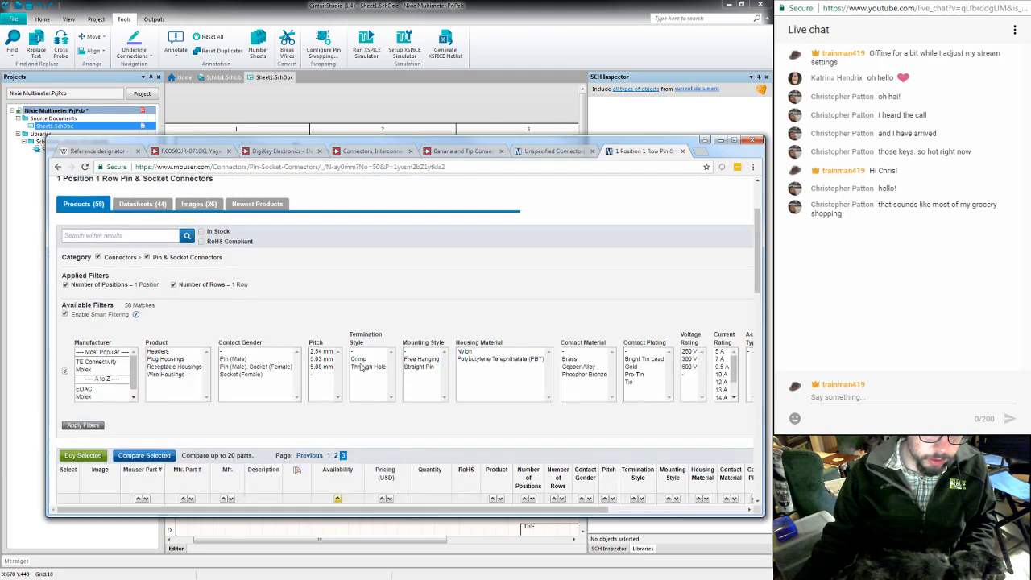
left_click(121, 253)
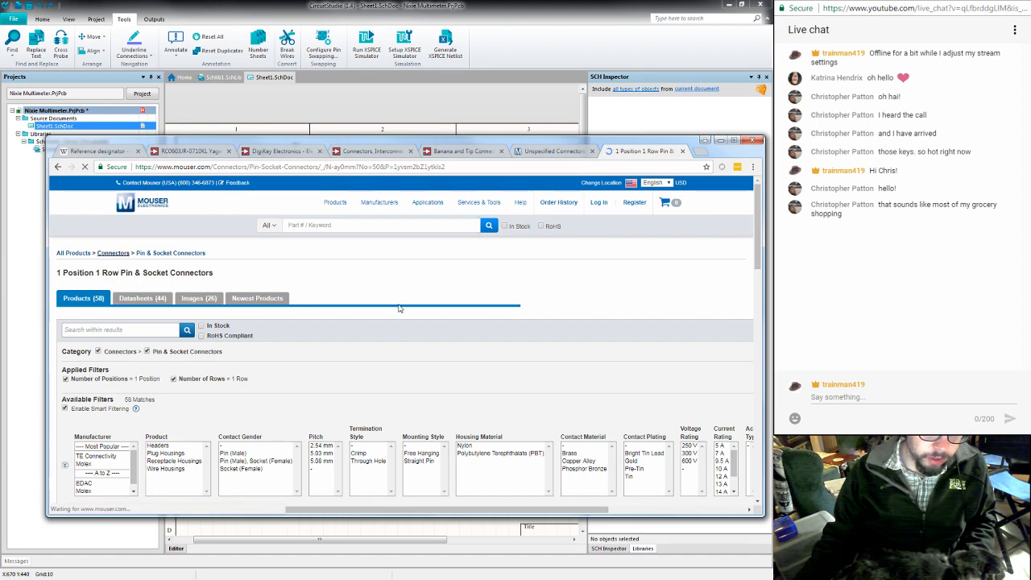
- Switch to the Unspecified Connectors page and look through its first page of products
left_click(555, 151)
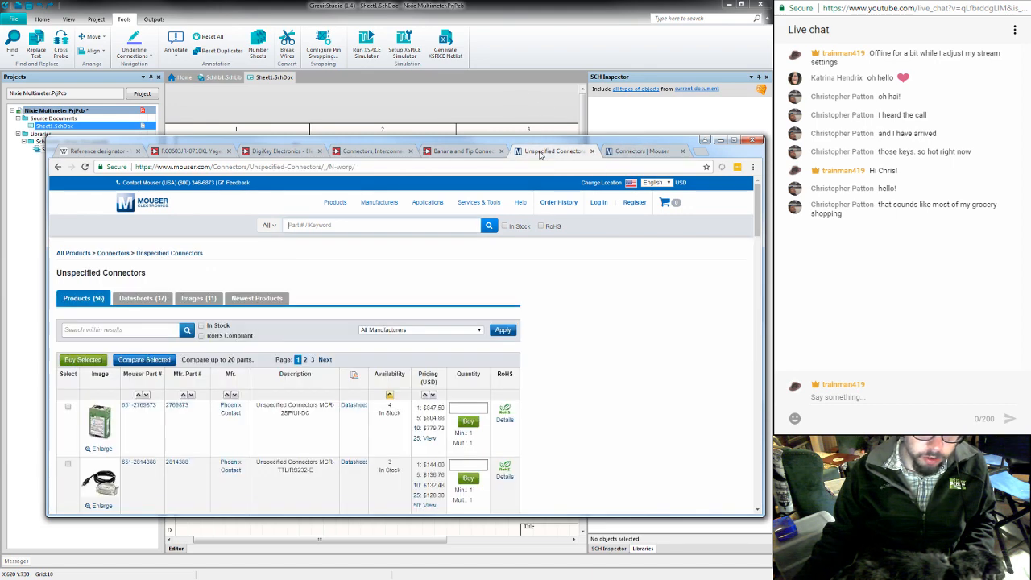
scroll(508, 295, "down", 7)
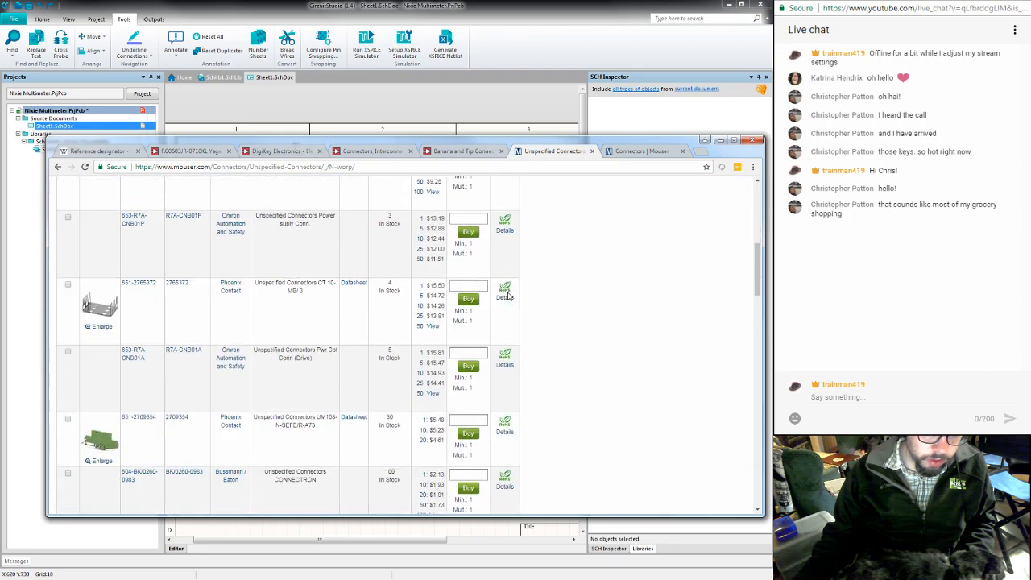
scroll(508, 294, "down", 4)
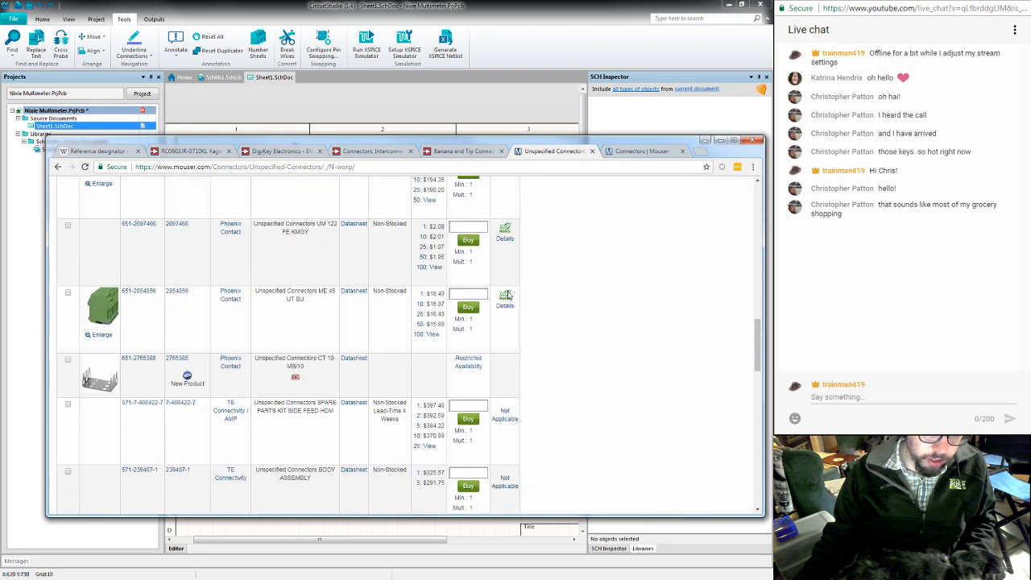
scroll(508, 295, "down", 8)
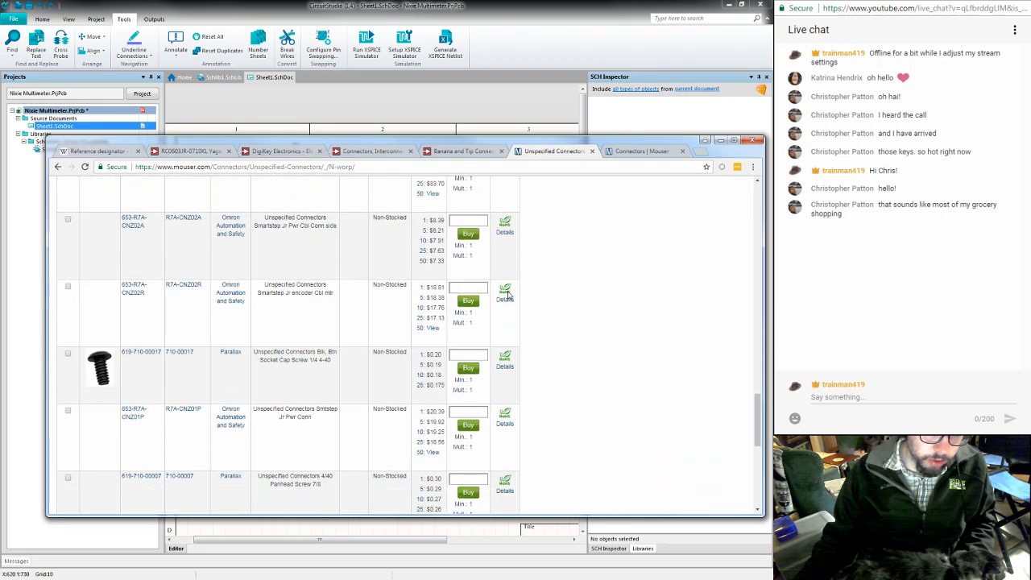
scroll(508, 295, "down", 3)
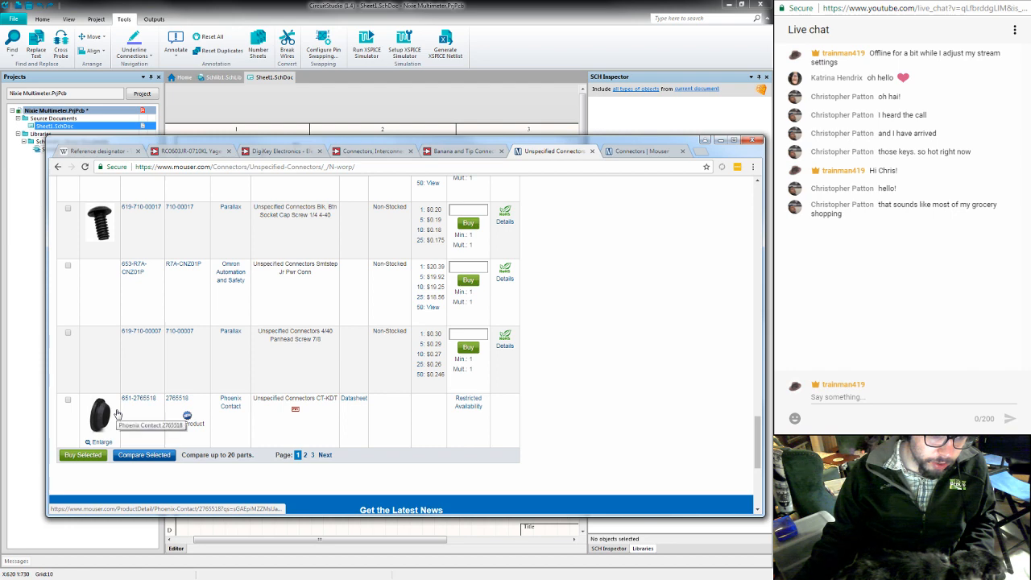
- Open page 2 of the Unspecified Connectors and examine its products for a suitable jack
left_click(305, 455)
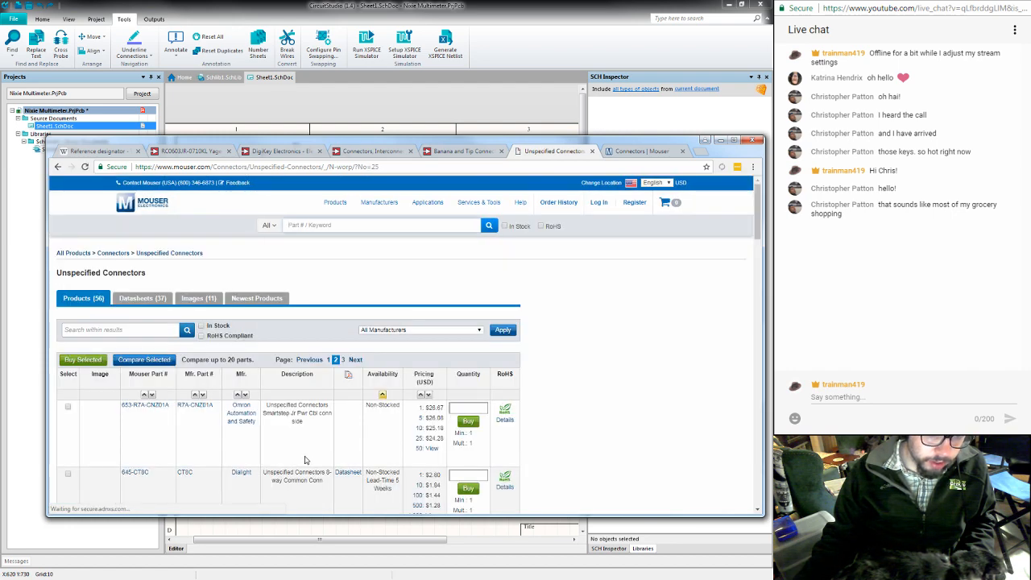
scroll(305, 460, "down", 2)
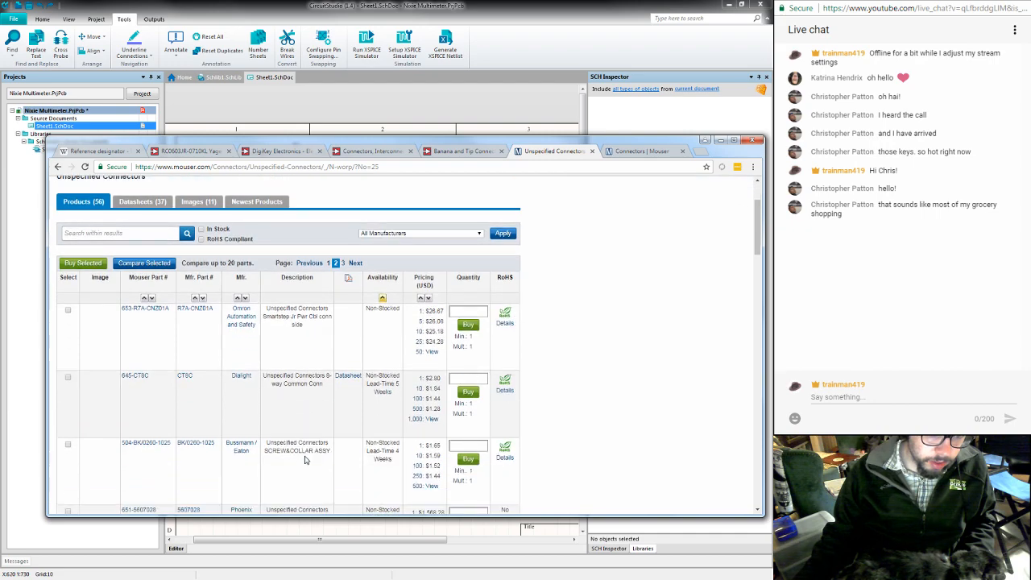
scroll(305, 460, "down", 2)
scroll(305, 459, "down", 3)
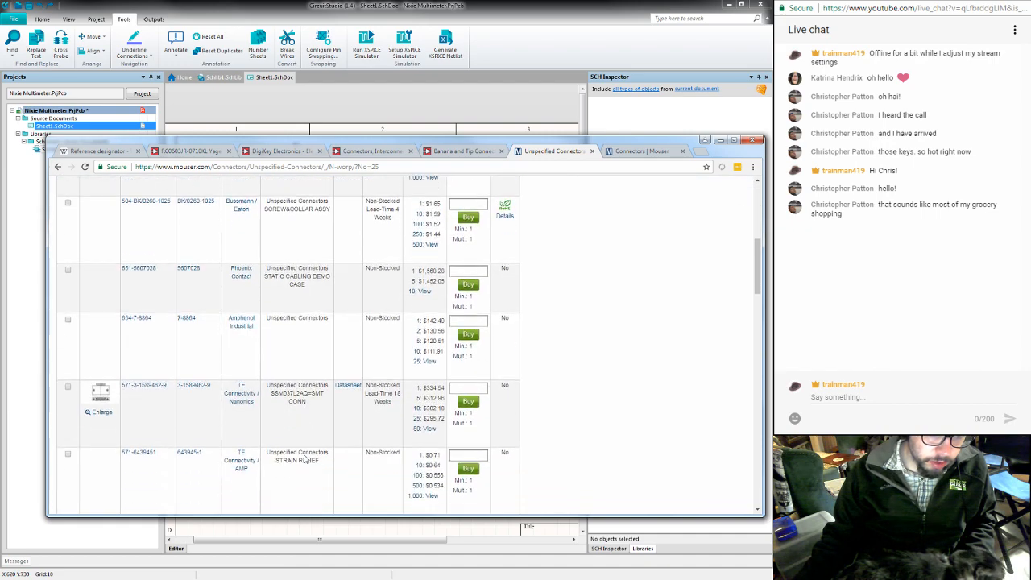
scroll(306, 459, "down", 8)
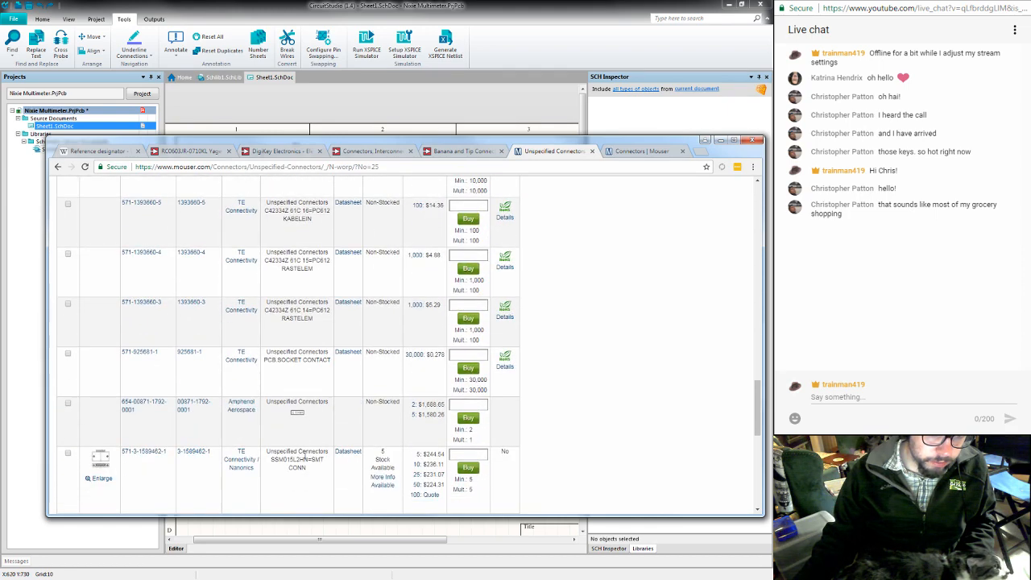
scroll(304, 455, "down", 3)
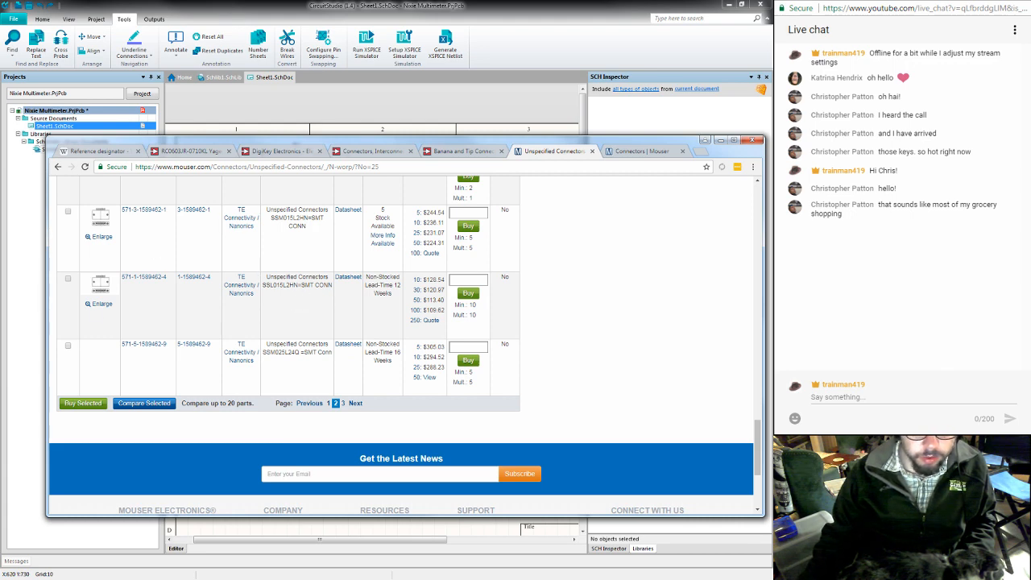
scroll(596, 346, "up", 5)
- Switch to the main Mouser Connectors page and search the whole catalogue for "banana"
left_click(633, 151)
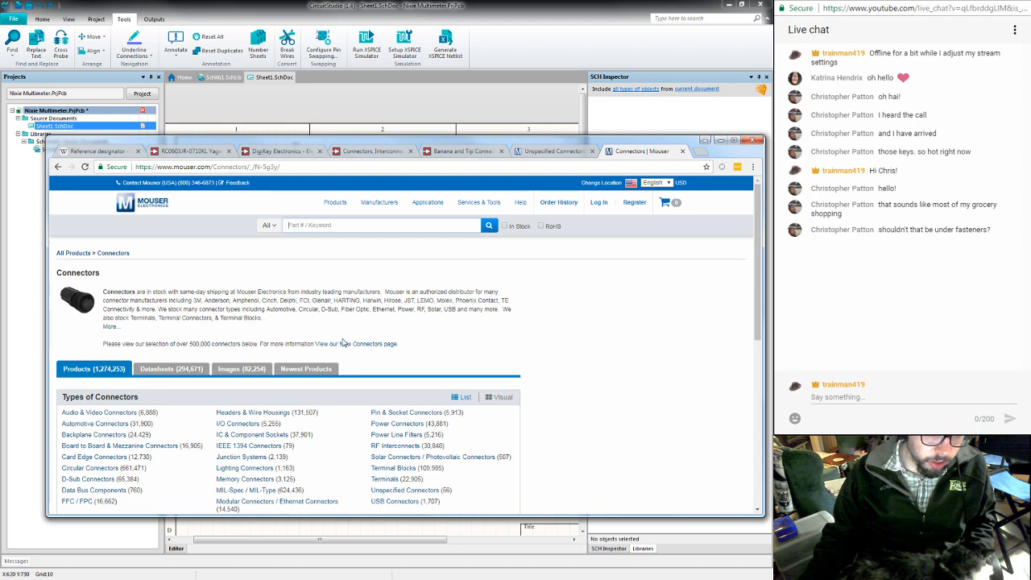
scroll(343, 343, "down", 1)
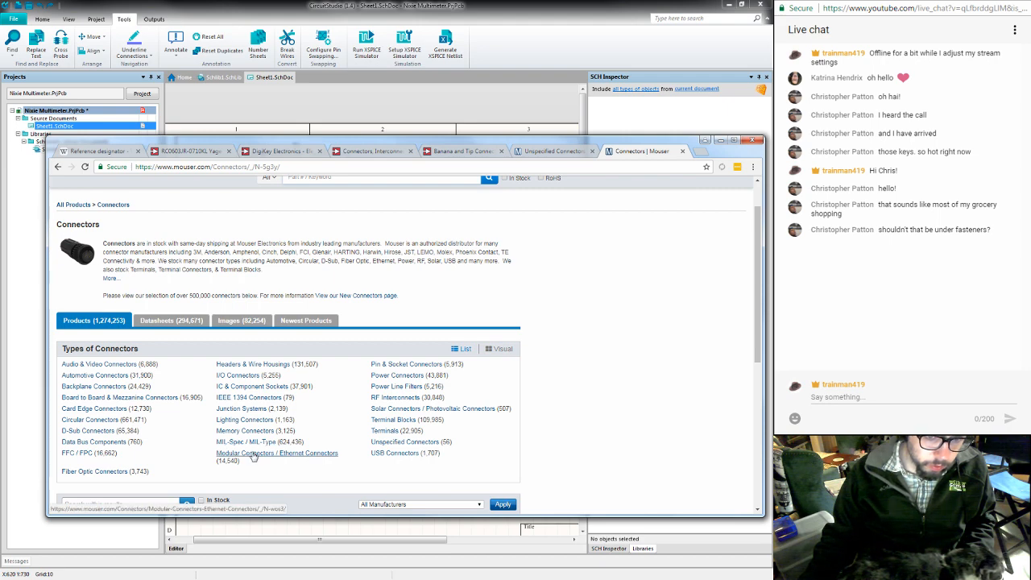
scroll(326, 229, "up", 1)
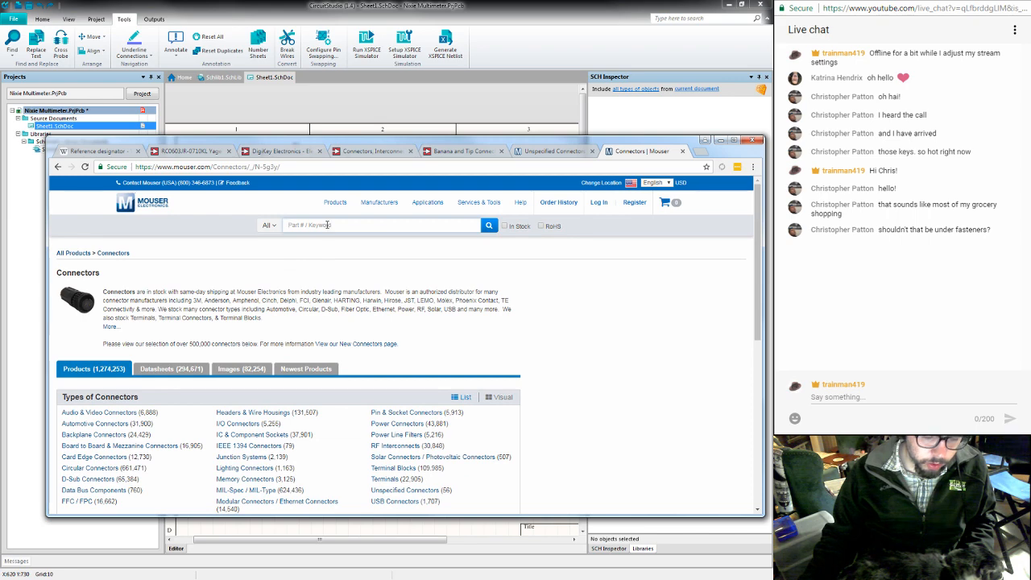
left_click(327, 225)
type("ba")
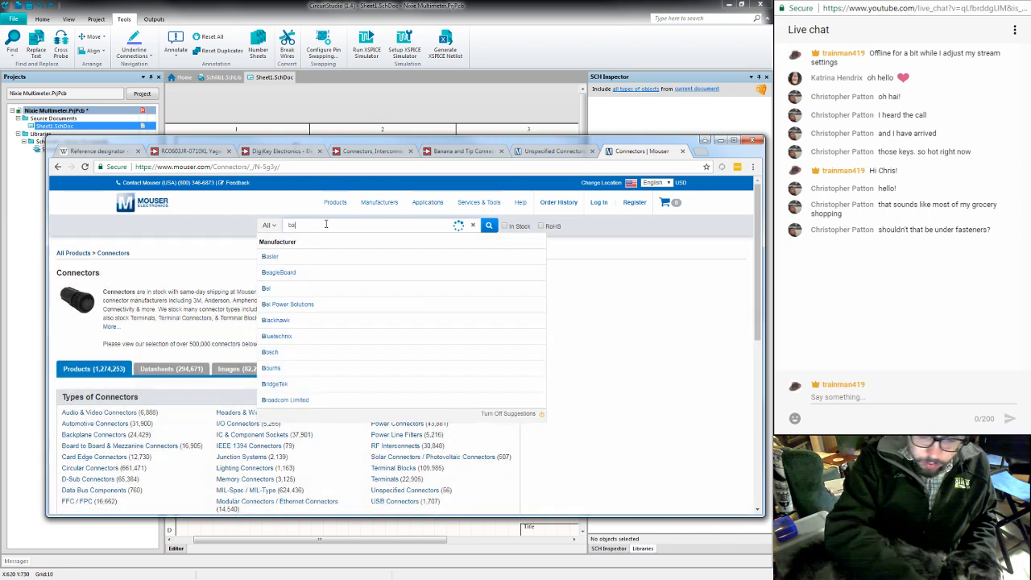
type("n")
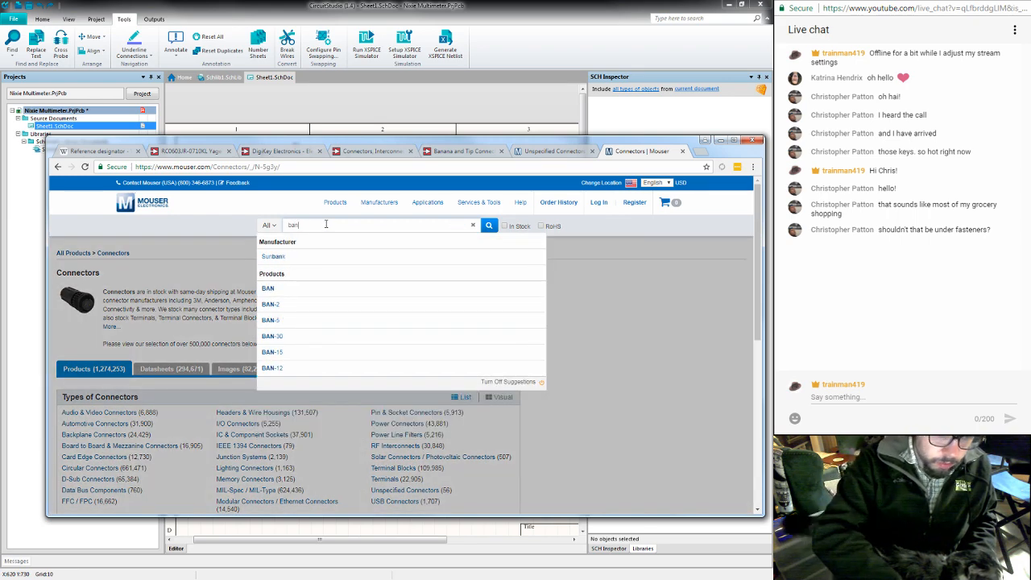
type("an")
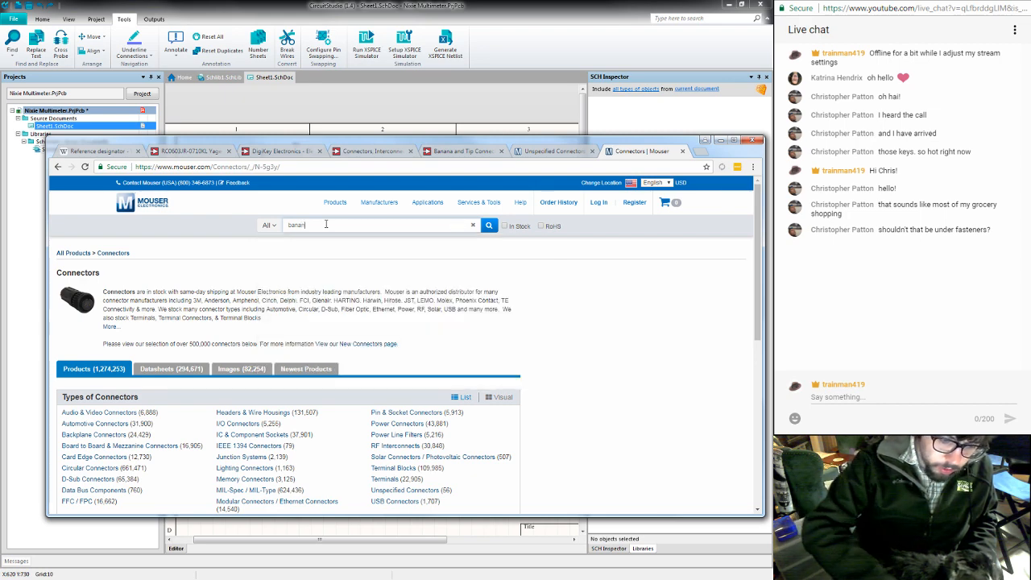
type("a")
key("Return")
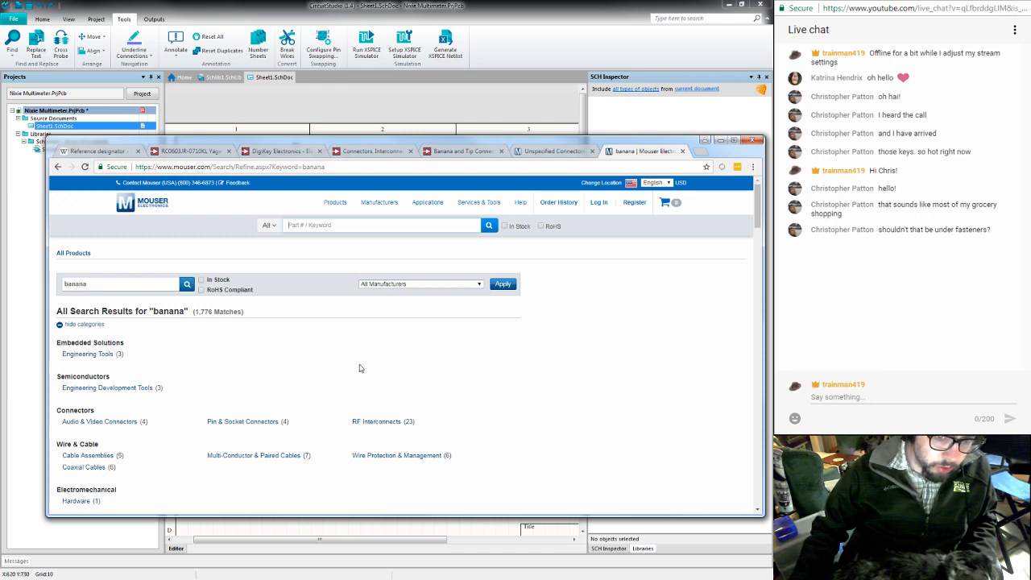
- Look through the categories and first page of banana results, checking the enlarged picture of sheathed stackable plug 73093-0
scroll(360, 368, "down", 1)
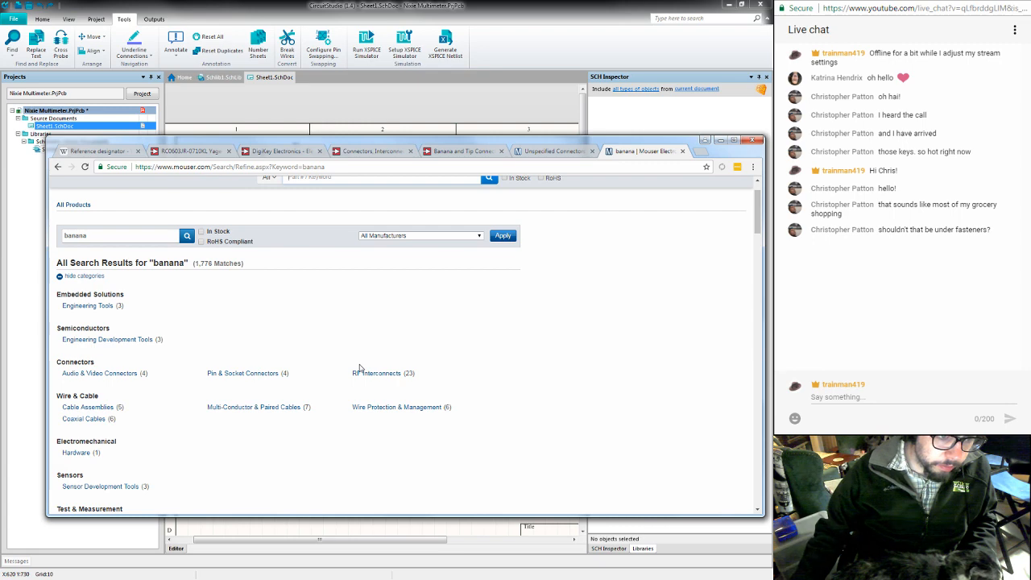
scroll(360, 368, "down", 2)
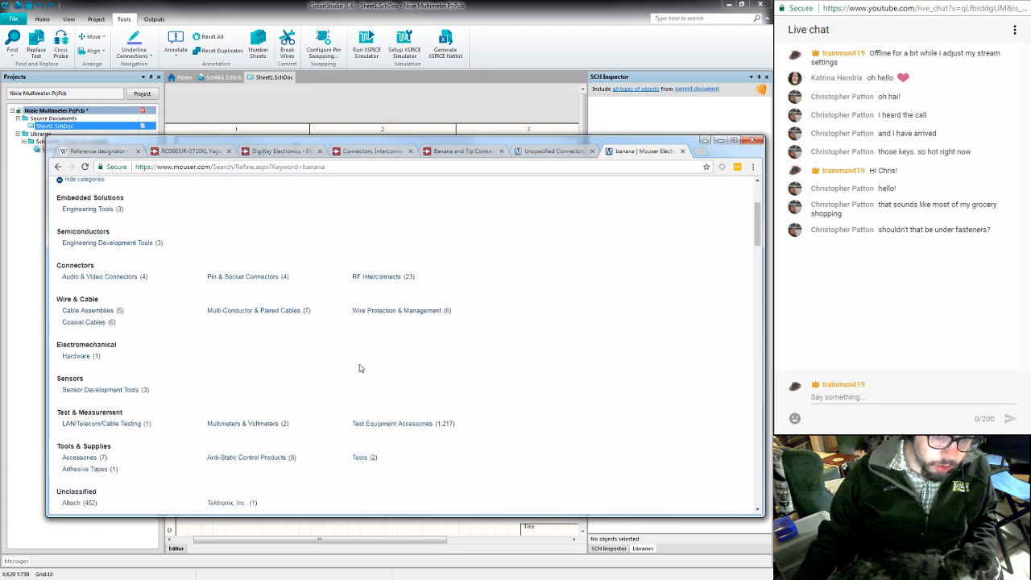
scroll(360, 368, "down", 1)
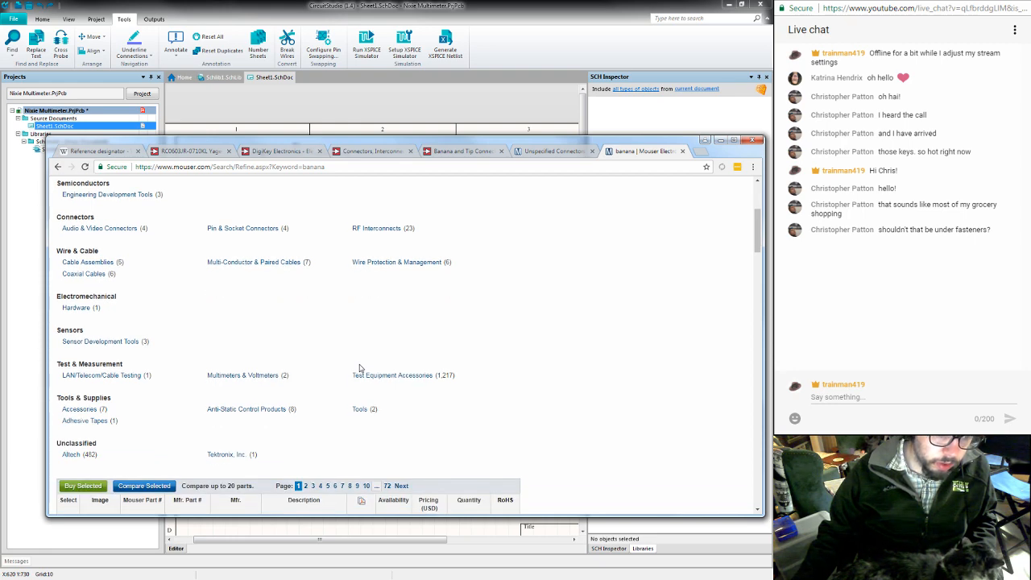
scroll(360, 368, "down", 5)
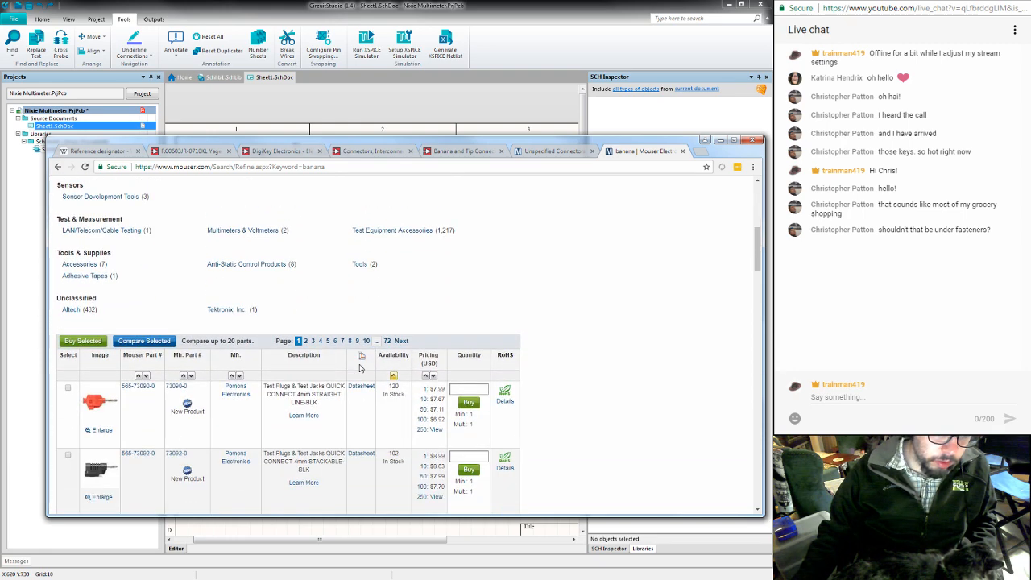
scroll(360, 369, "down", 5)
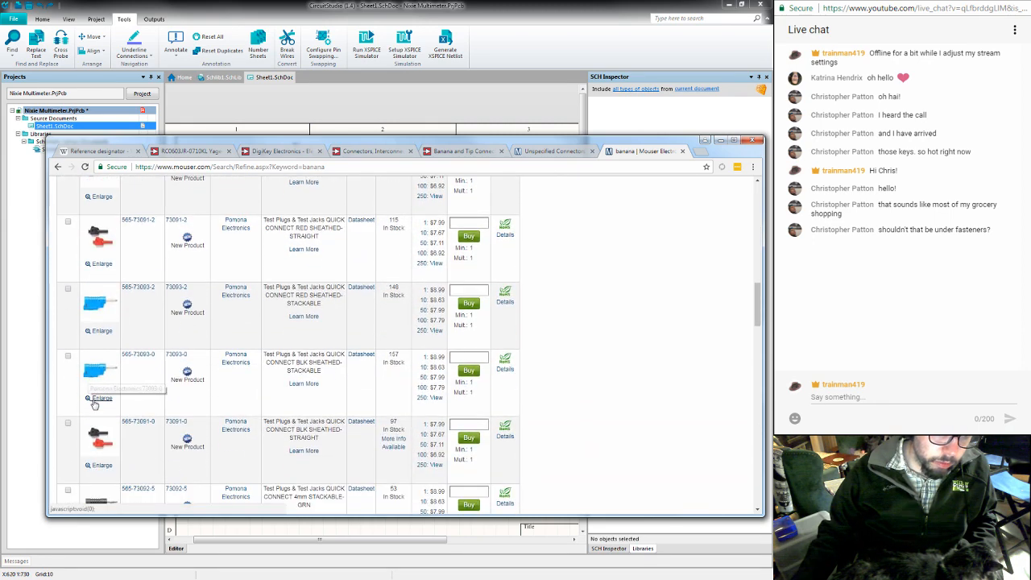
left_click(94, 400)
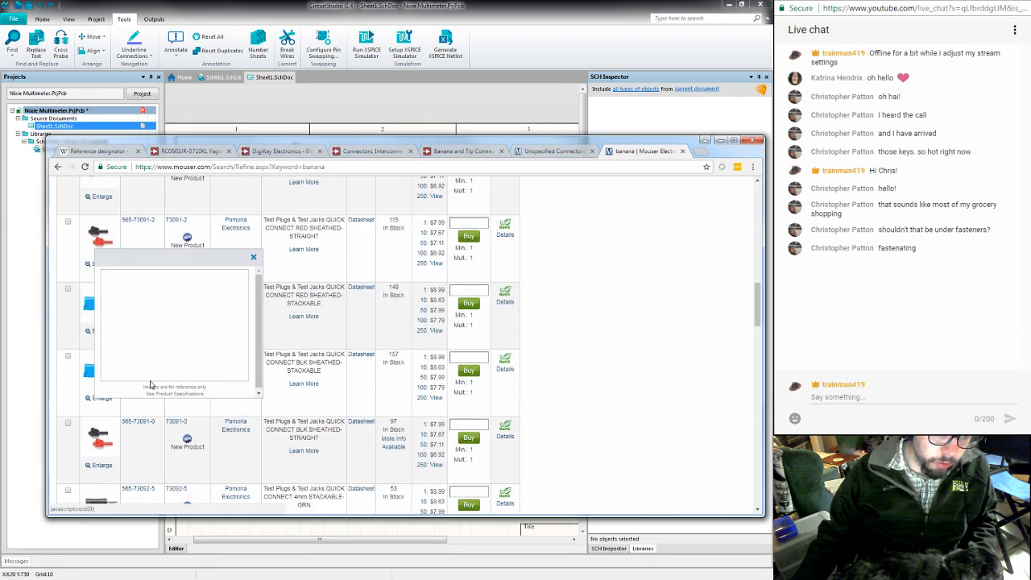
left_click(253, 259)
scroll(138, 363, "down", 5)
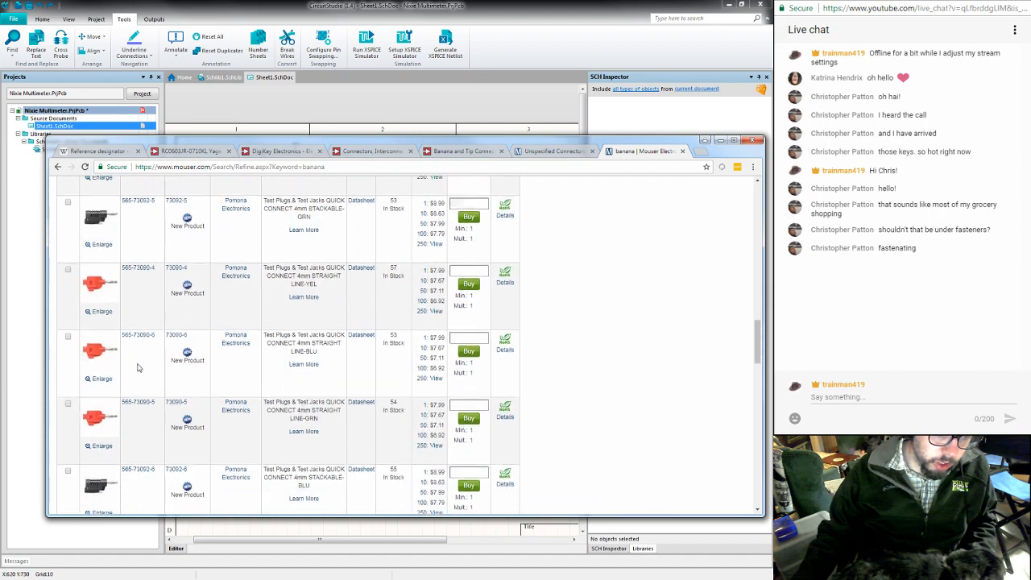
scroll(138, 365, "down", 10)
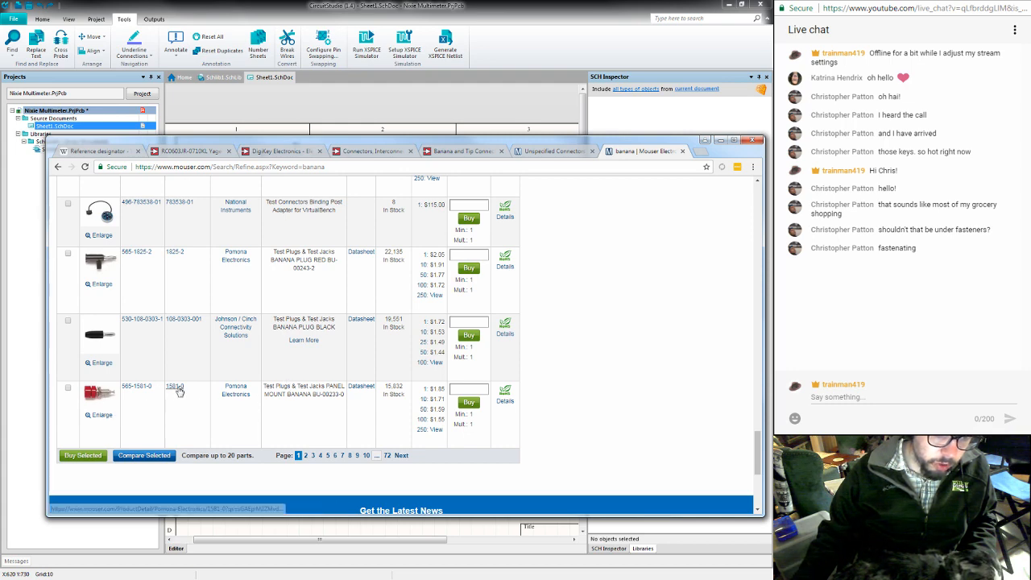
- Open the Pomona Electronics manufacturer page from the 1581-0 panel-mount jack's row and go to its Test Plugs & Jacks products
left_click(239, 393)
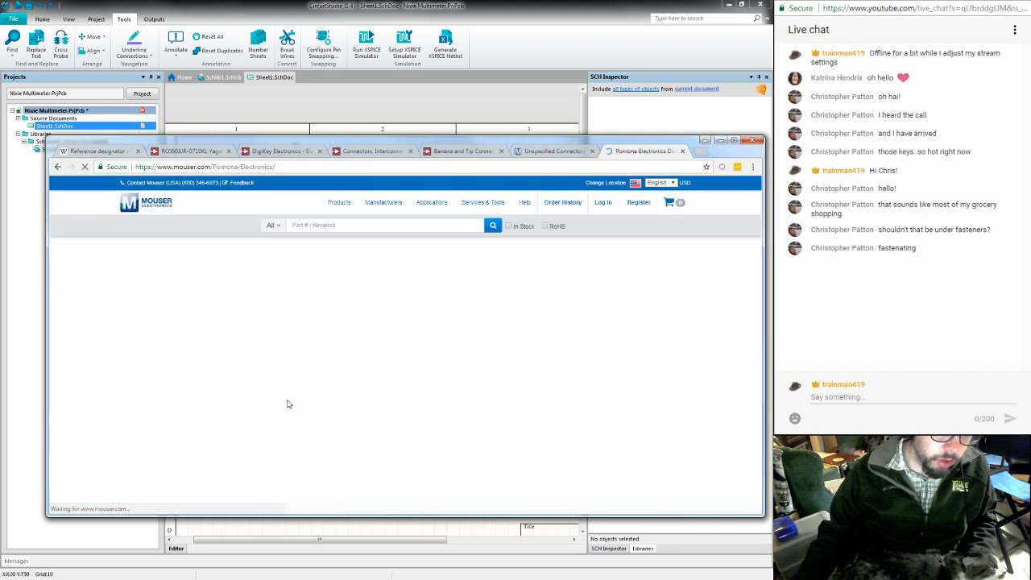
scroll(408, 323, "down", 2)
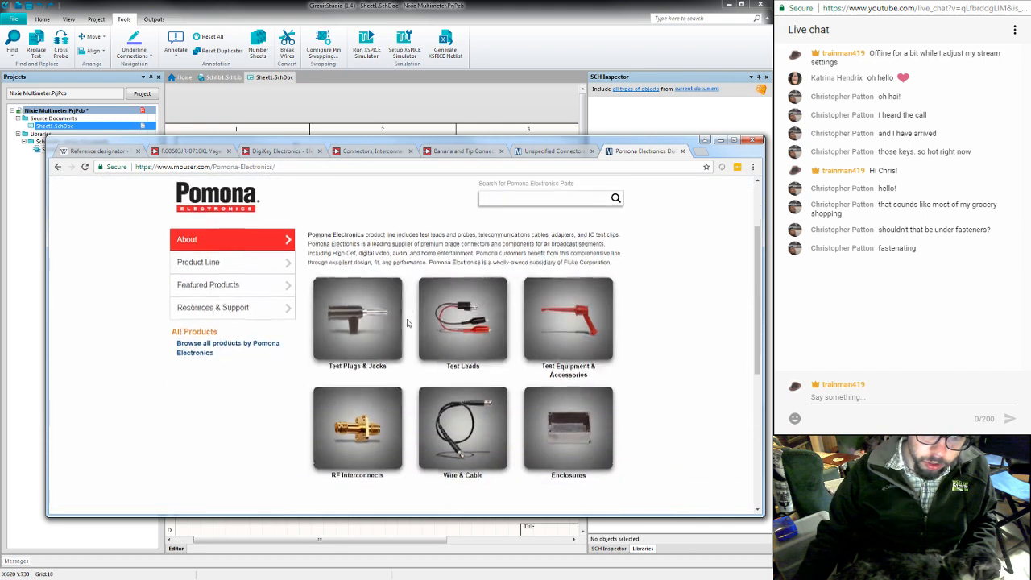
scroll(407, 323, "down", 1)
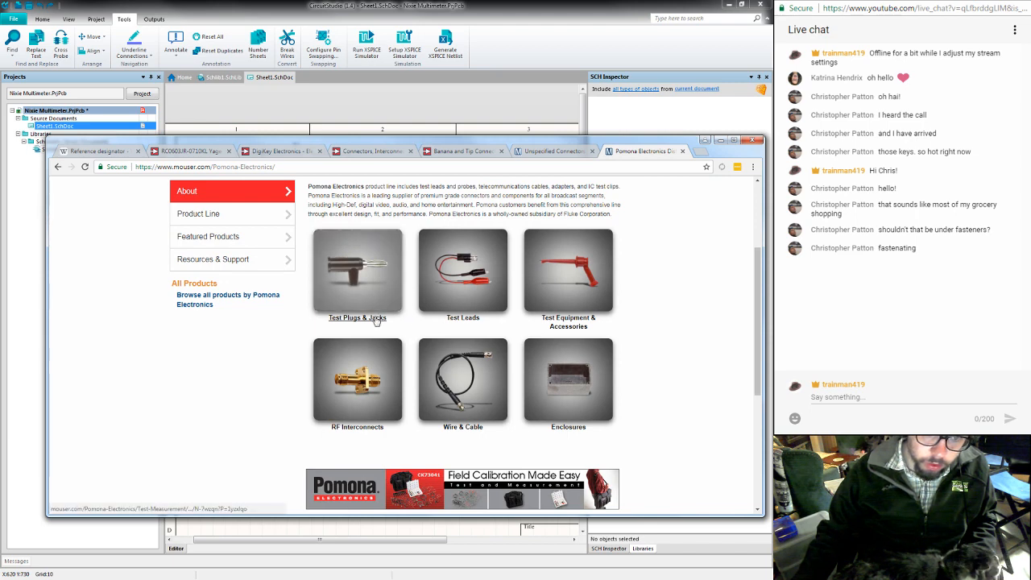
left_click(376, 319)
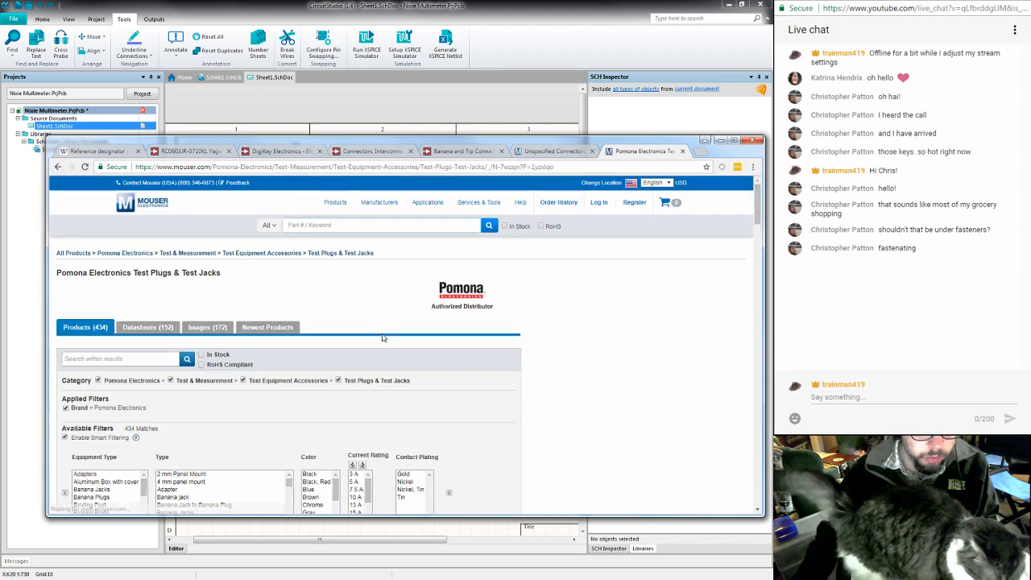
- Examine the Type filter options for the Pomona test plugs and jacks for a board-mountable kind
scroll(383, 337, "down", 5)
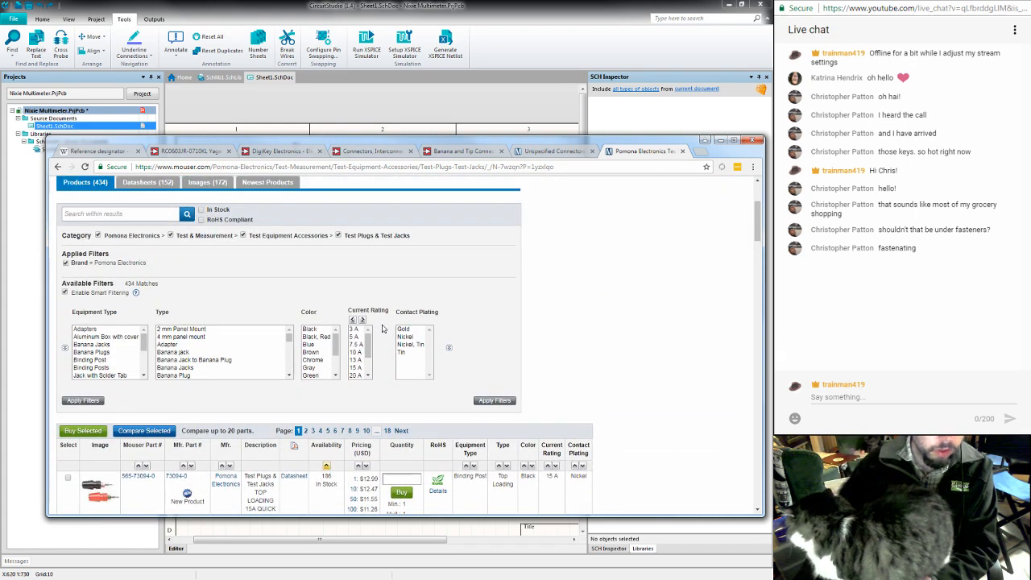
scroll(225, 347, "down", 2)
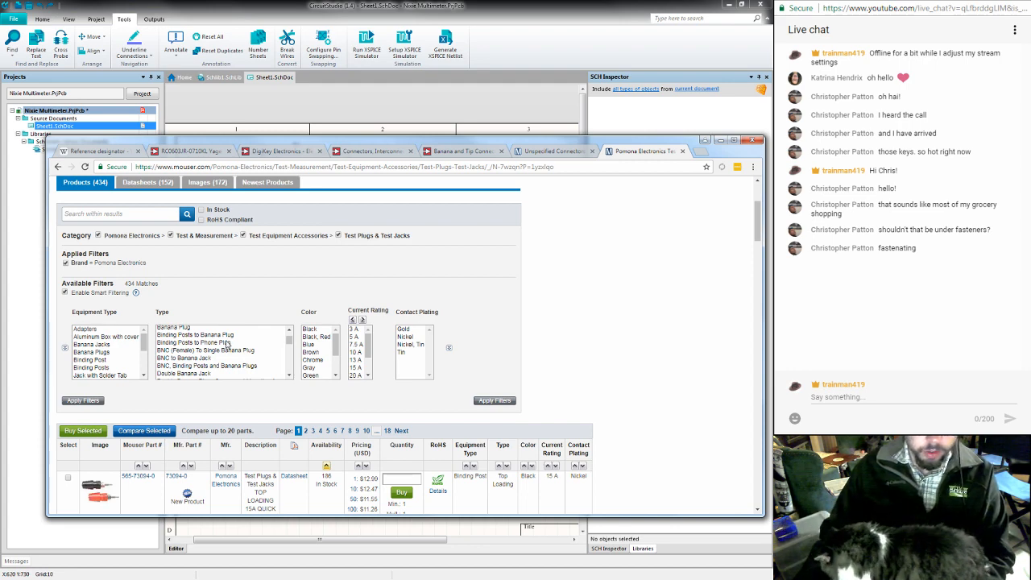
scroll(226, 345, "down", 2)
scroll(228, 344, "down", 2)
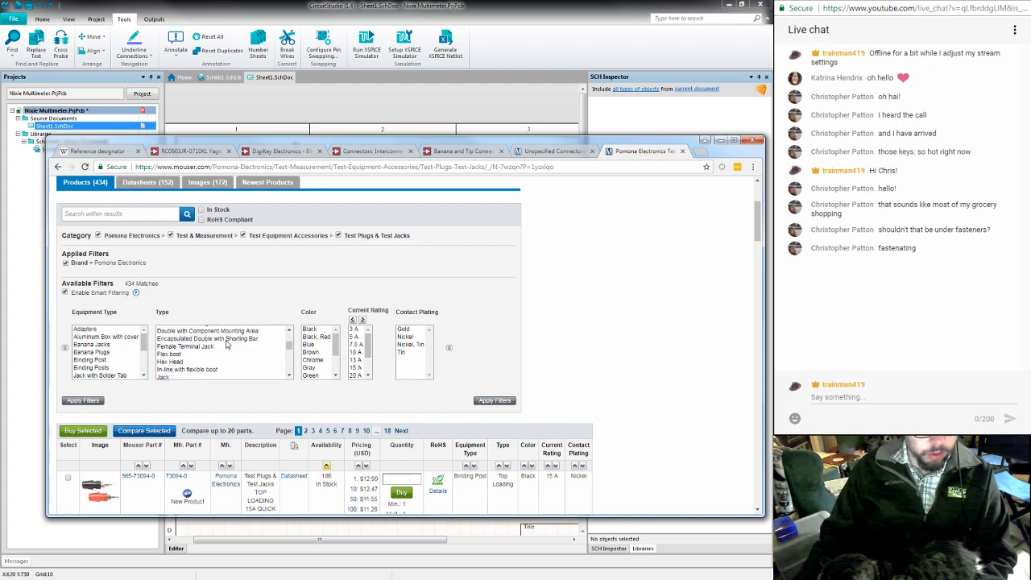
scroll(227, 344, "down", 2)
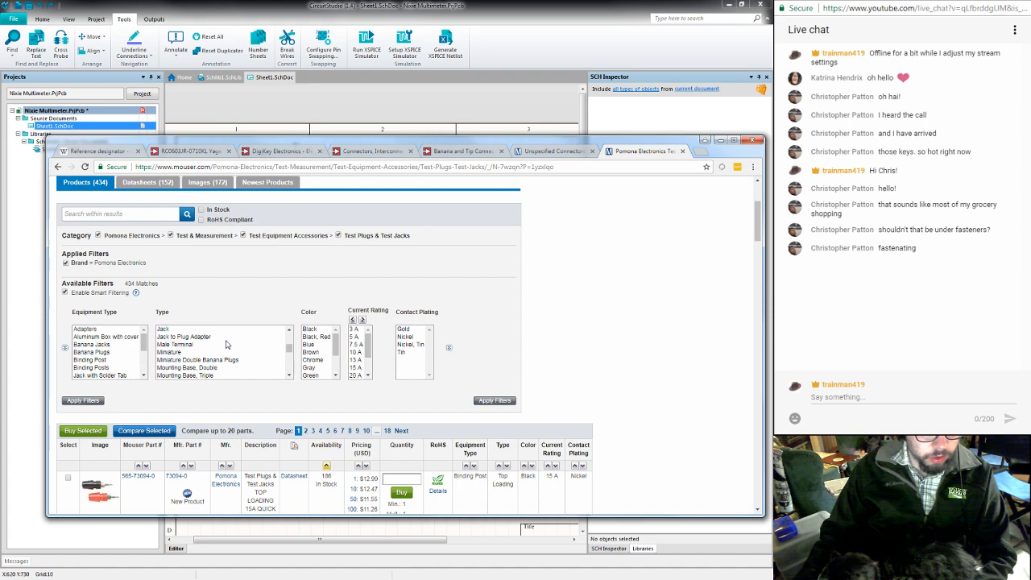
scroll(225, 345, "down", 2)
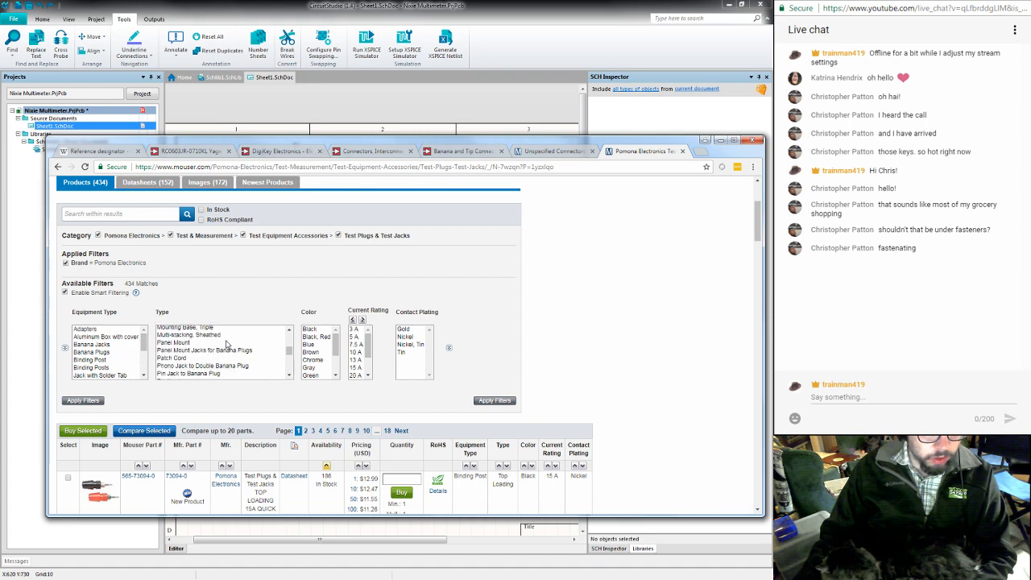
scroll(227, 345, "down", 2)
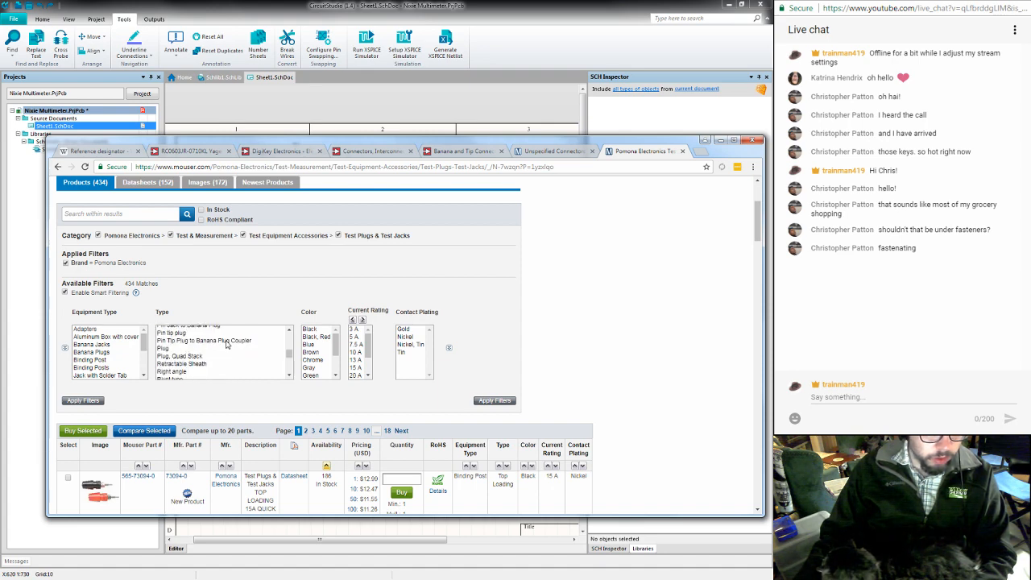
scroll(227, 345, "down", 2)
scroll(227, 344, "down", 2)
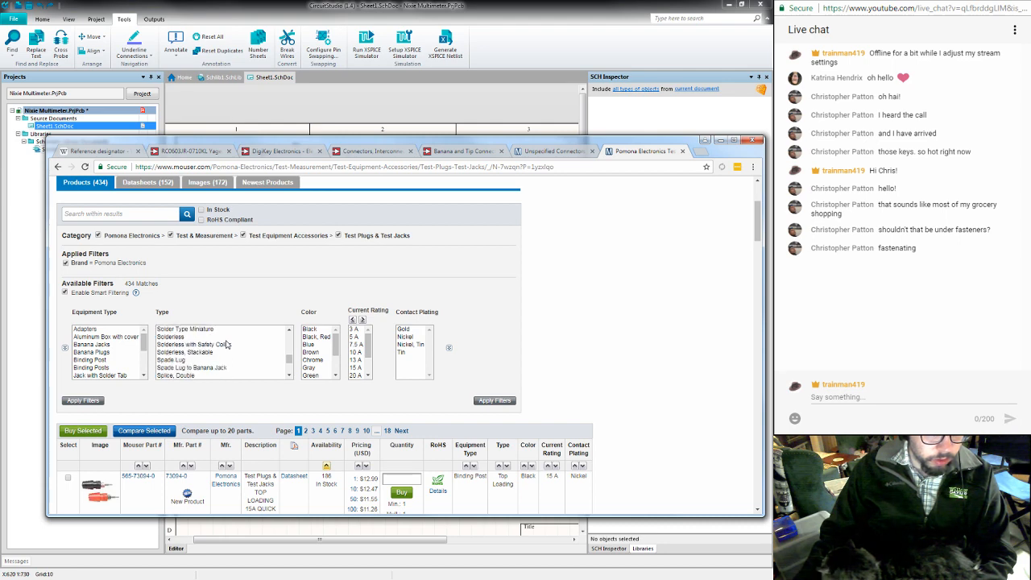
scroll(227, 345, "down", 2)
scroll(226, 345, "down", 2)
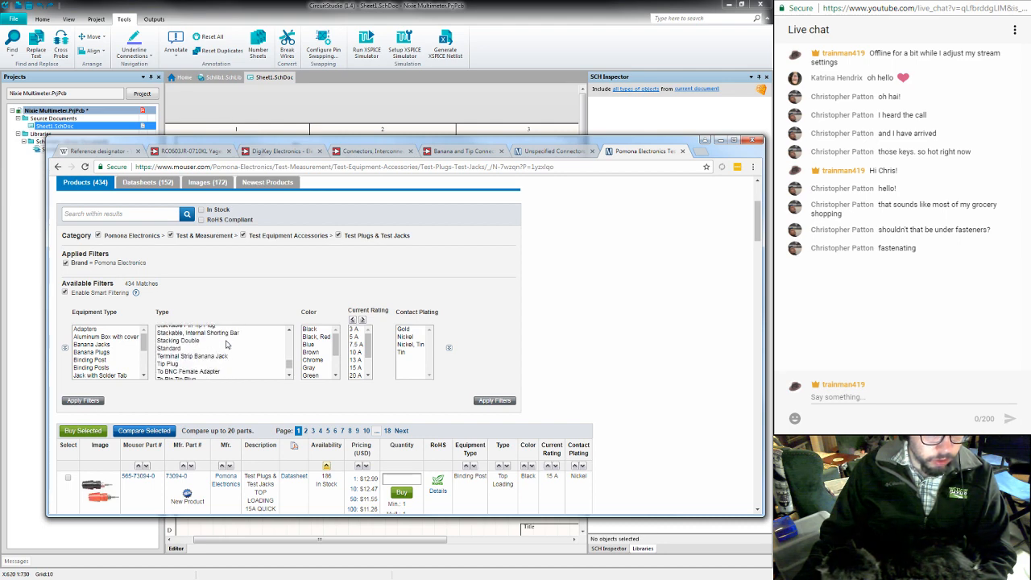
scroll(227, 344, "down", 2)
scroll(226, 345, "down", 1)
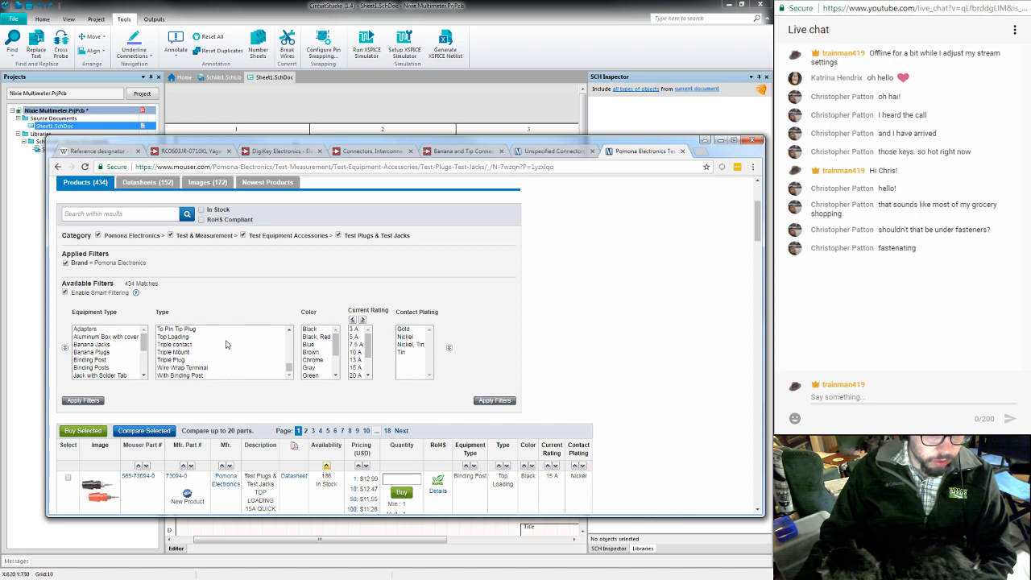
scroll(227, 345, "up", 10)
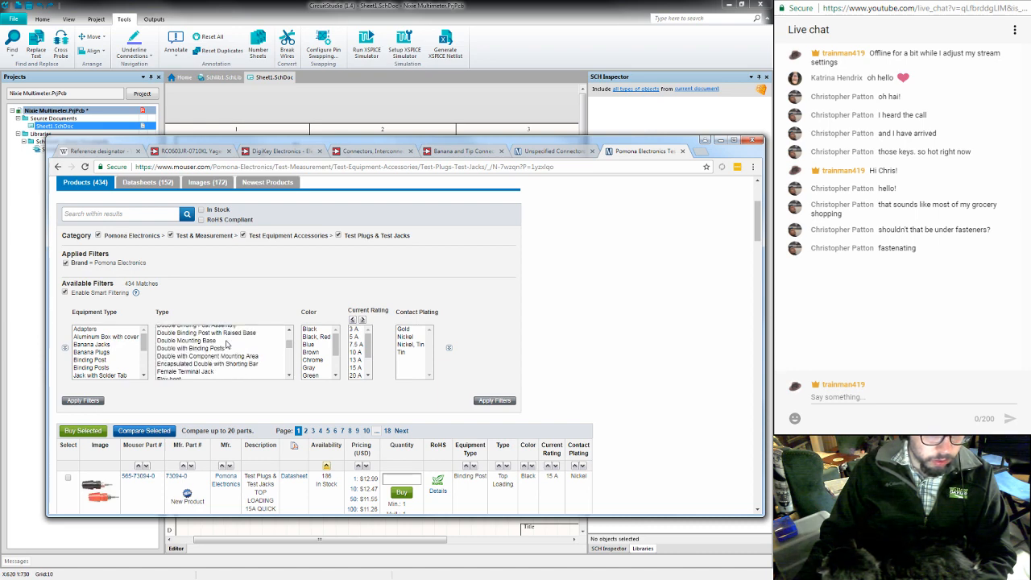
scroll(226, 344, "up", 1)
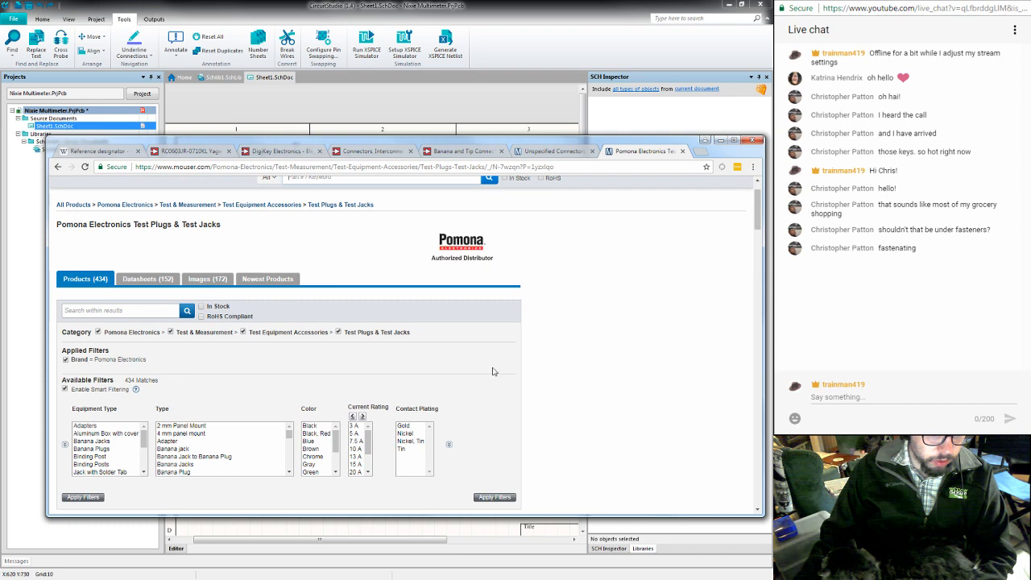
- Filter the Pomona products to the Banana Jacks equipment type and look at the first matching parts
scroll(582, 374, "down", 1)
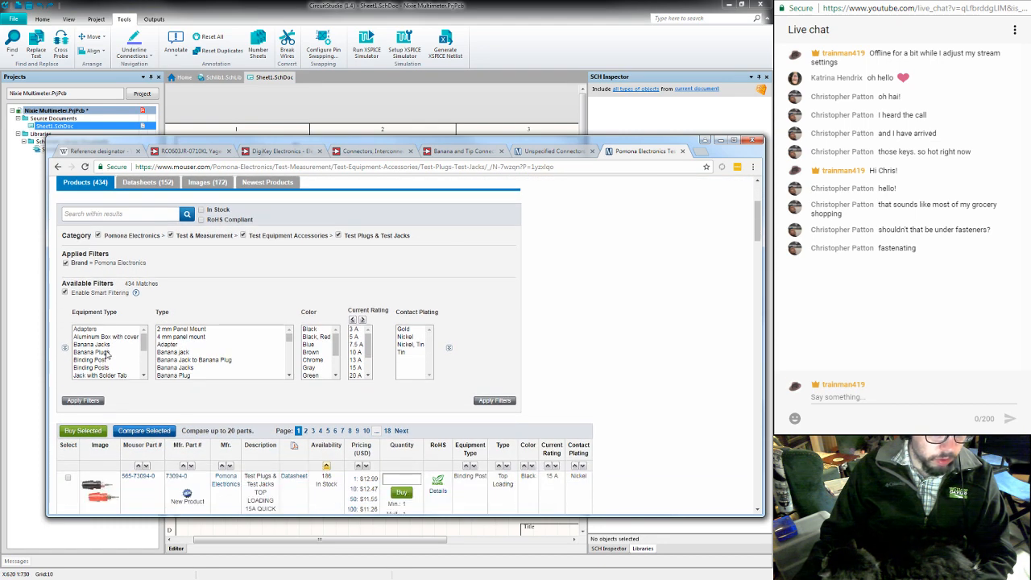
left_click(113, 345)
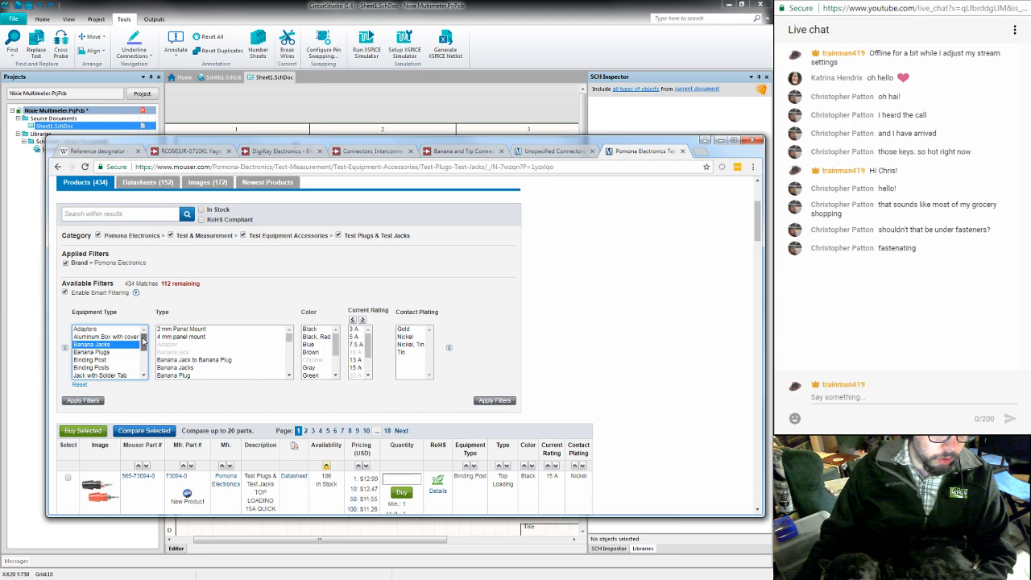
left_click(87, 401)
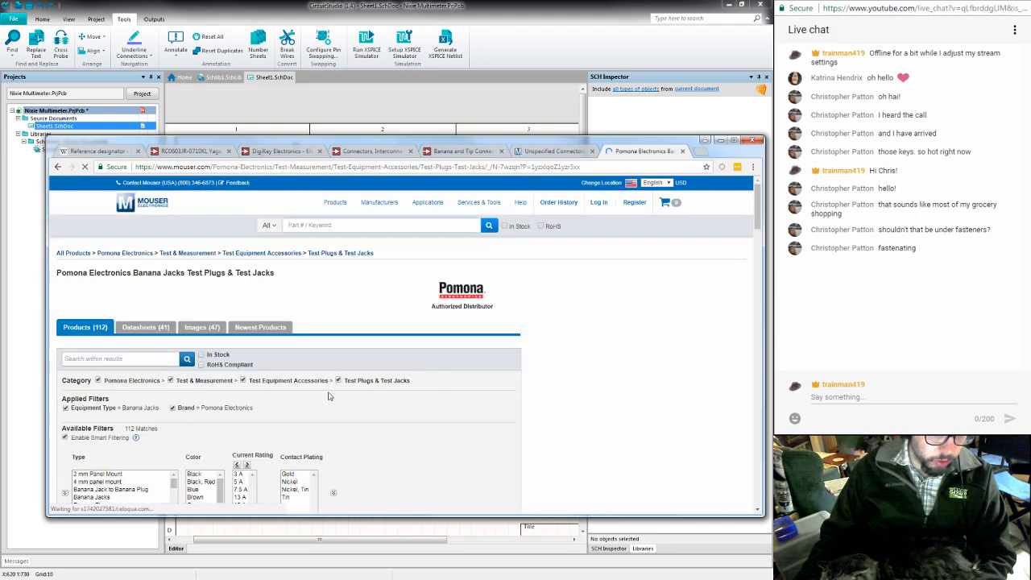
scroll(564, 409, "down", 2)
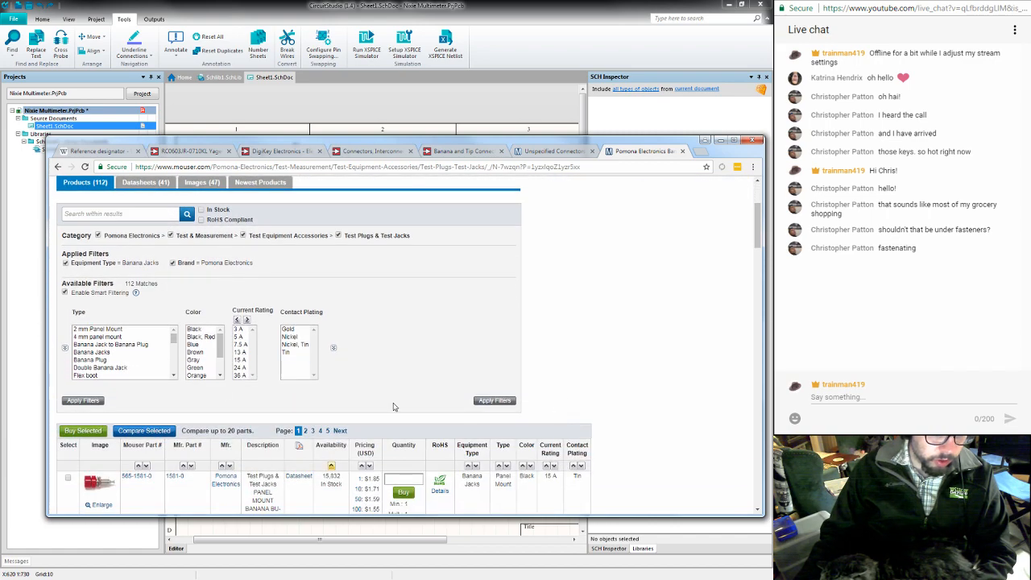
scroll(204, 390, "down", 3)
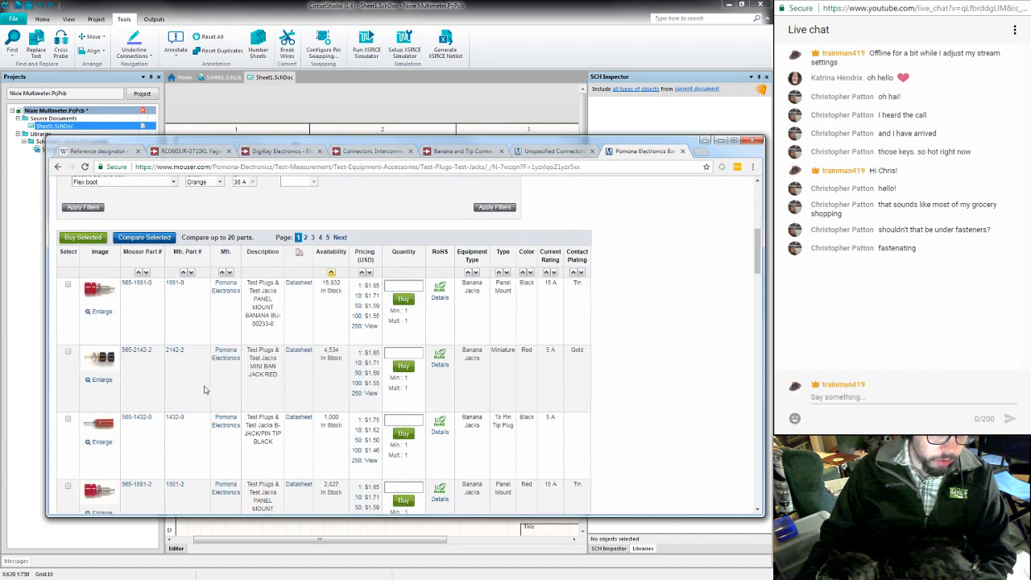
- Look through the first page of Pomona banana jack results on Mouser and the Type filter options for a board-mountable part
scroll(204, 390, "down", 5)
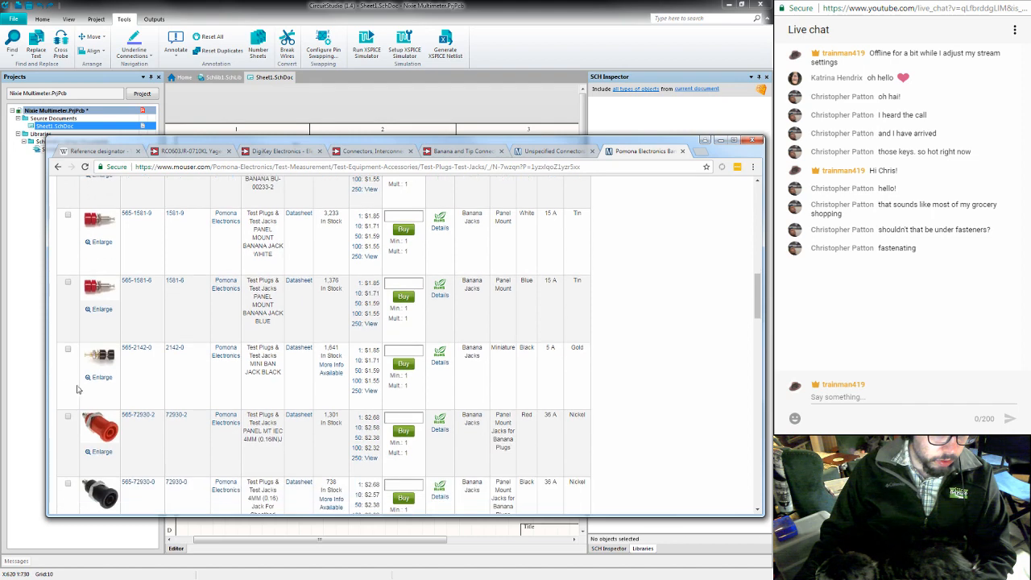
scroll(98, 460, "down", 2)
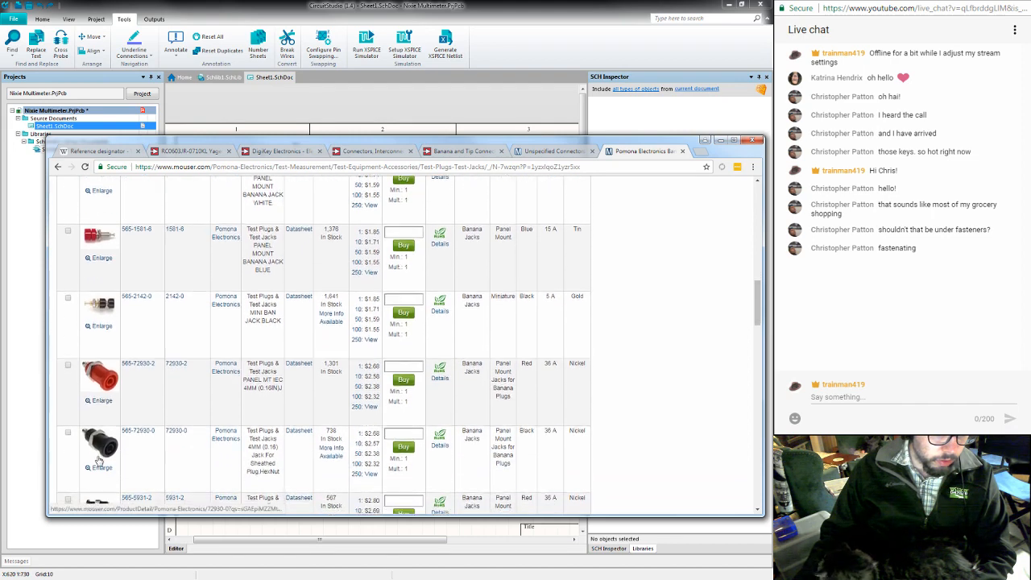
scroll(93, 400, "down", 3)
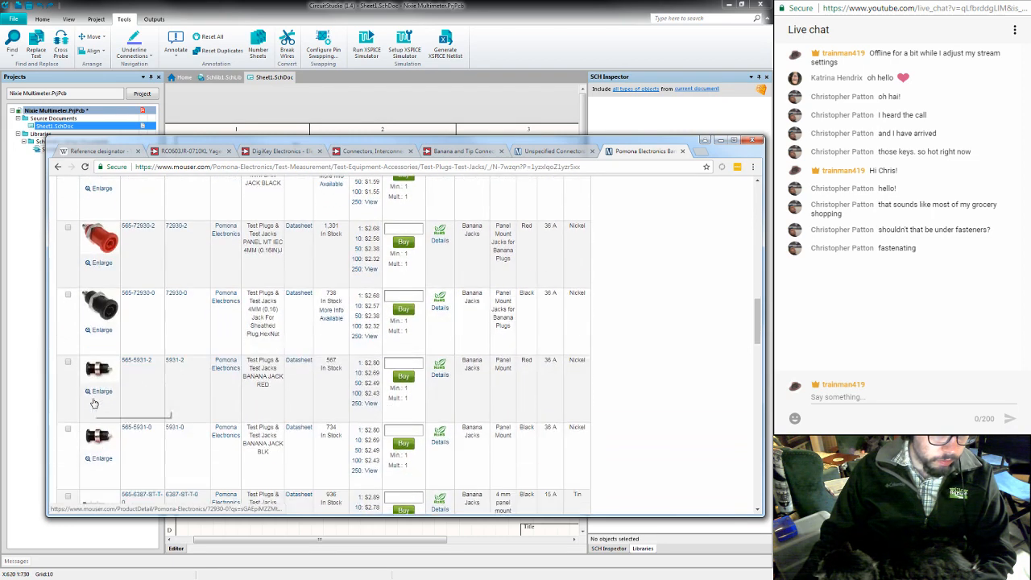
scroll(95, 417, "down", 2)
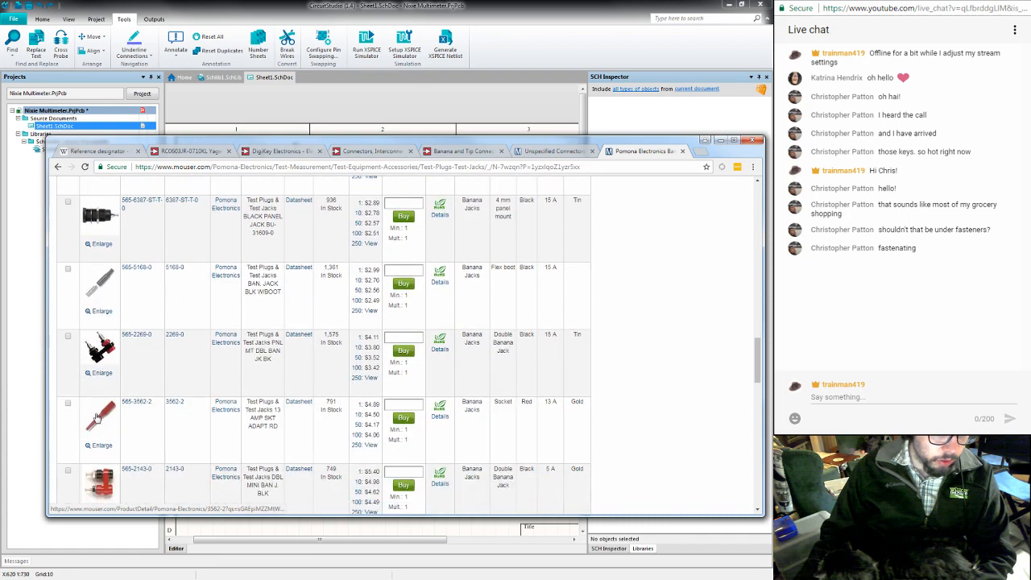
scroll(101, 419, "down", 4)
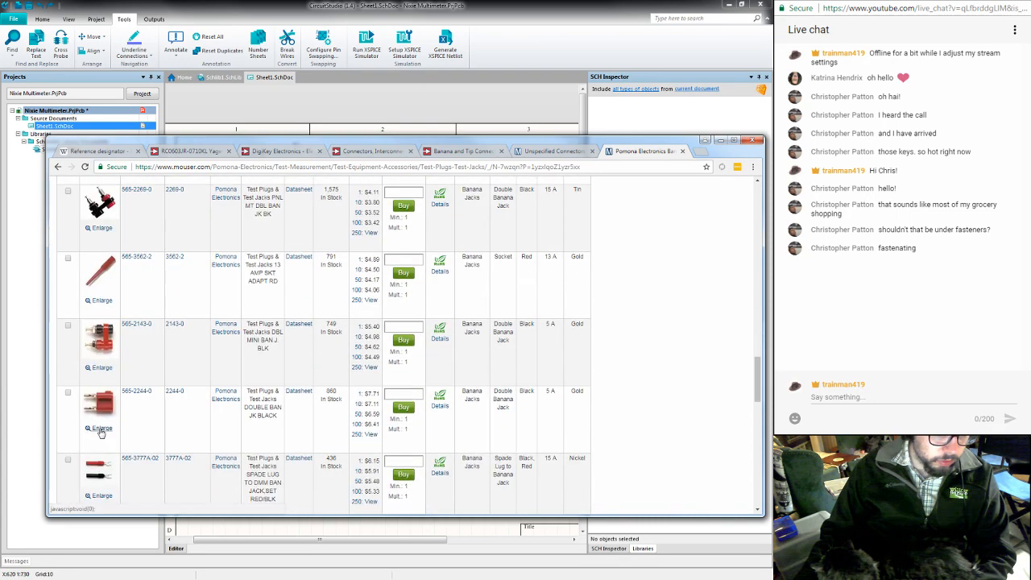
scroll(101, 433, "down", 8)
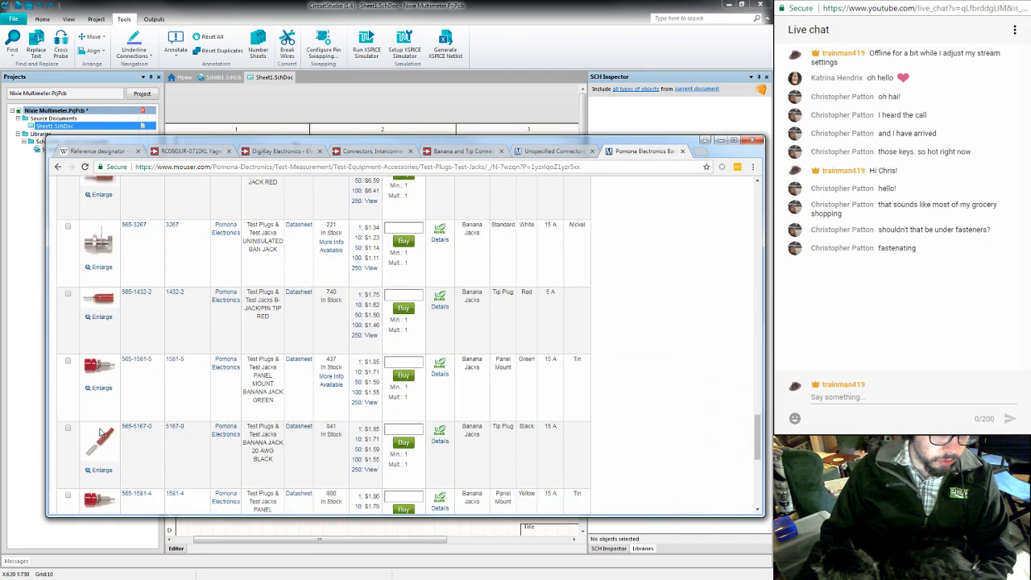
scroll(99, 431, "up", 15)
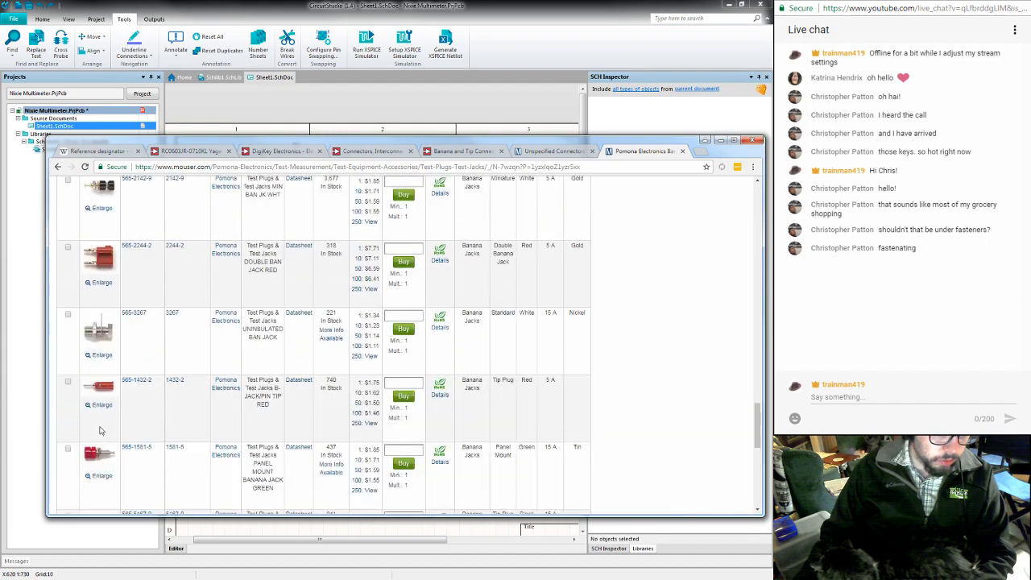
scroll(101, 431, "up", 3)
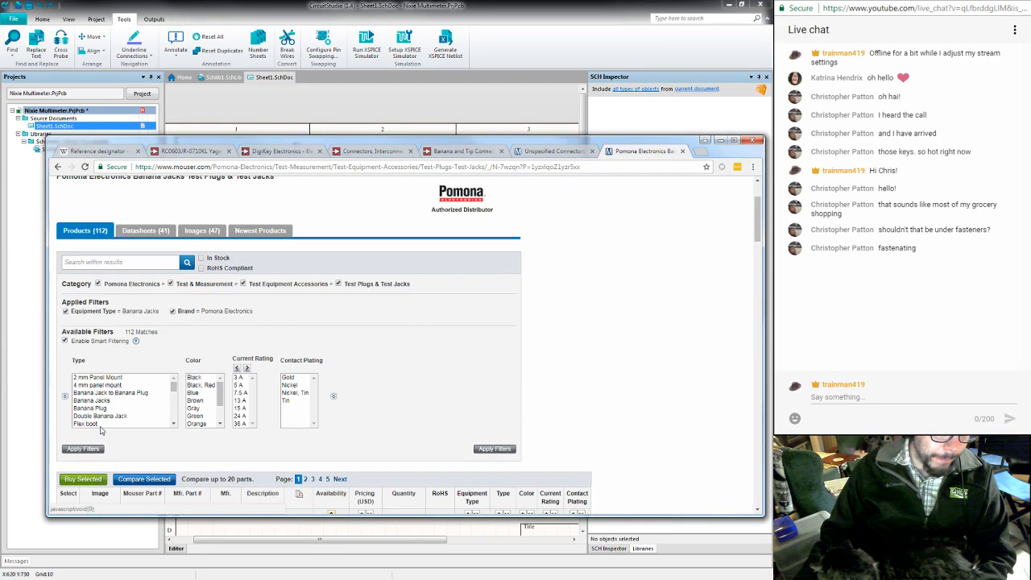
mouse_move(173, 389)
left_mouse_down()
mouse_move(164, 418)
mouse_move(164, 392)
left_mouse_up()
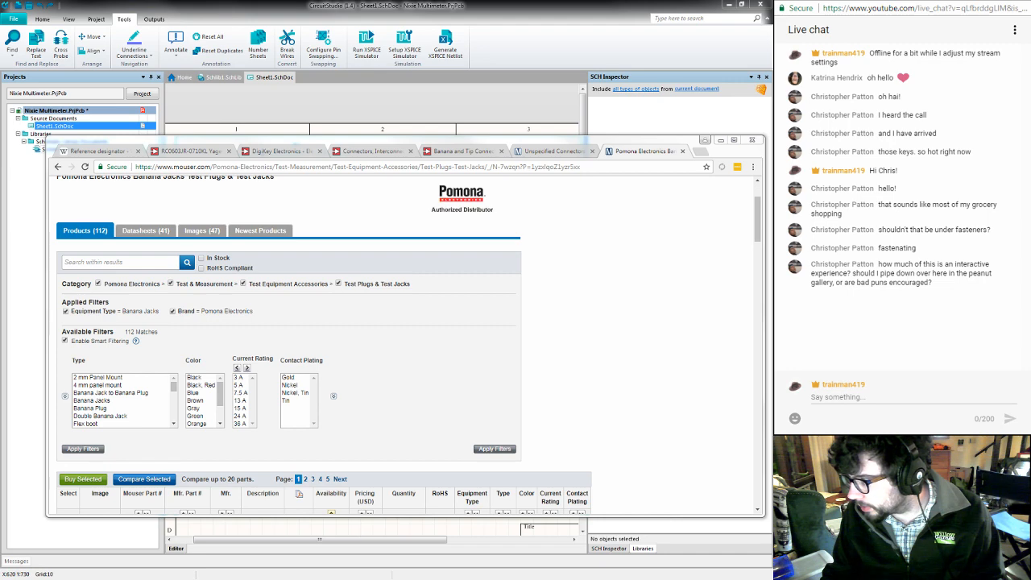
left_click(840, 397)
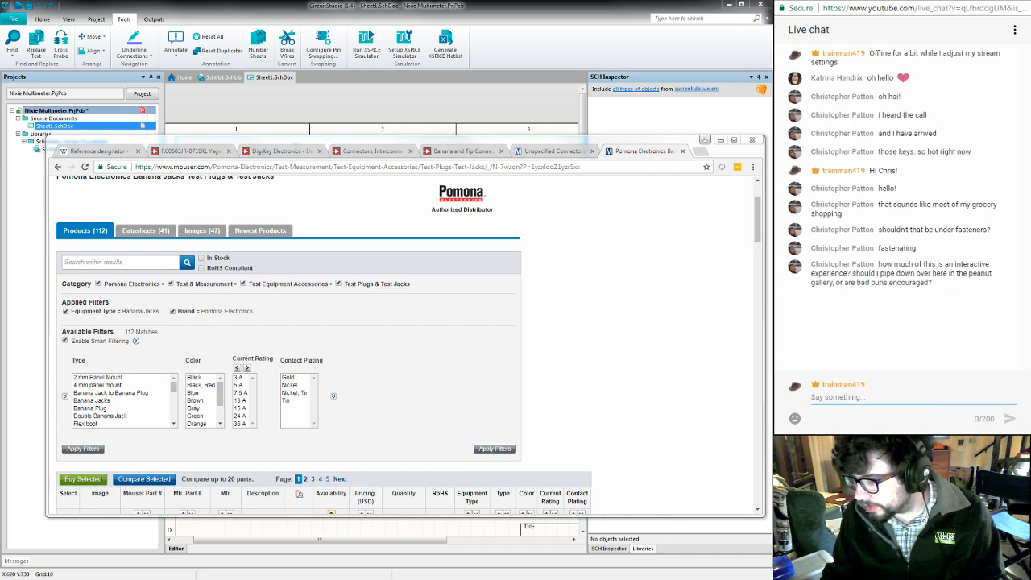
left_click(612, 296)
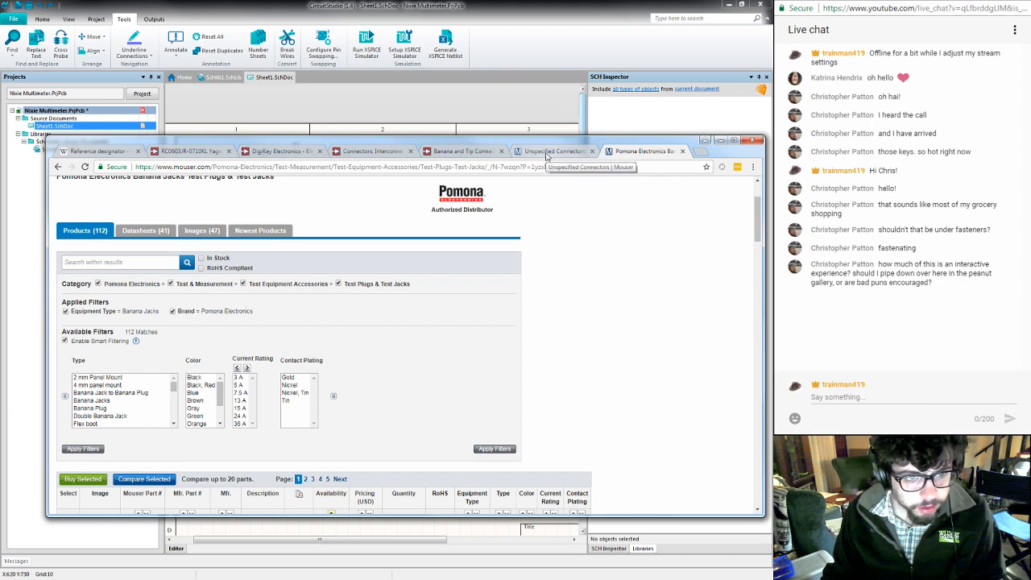
- Switch to the Digi-Key results and open the Pomona Electronics page from the manufacturer line card in a separate tab
left_click(463, 151)
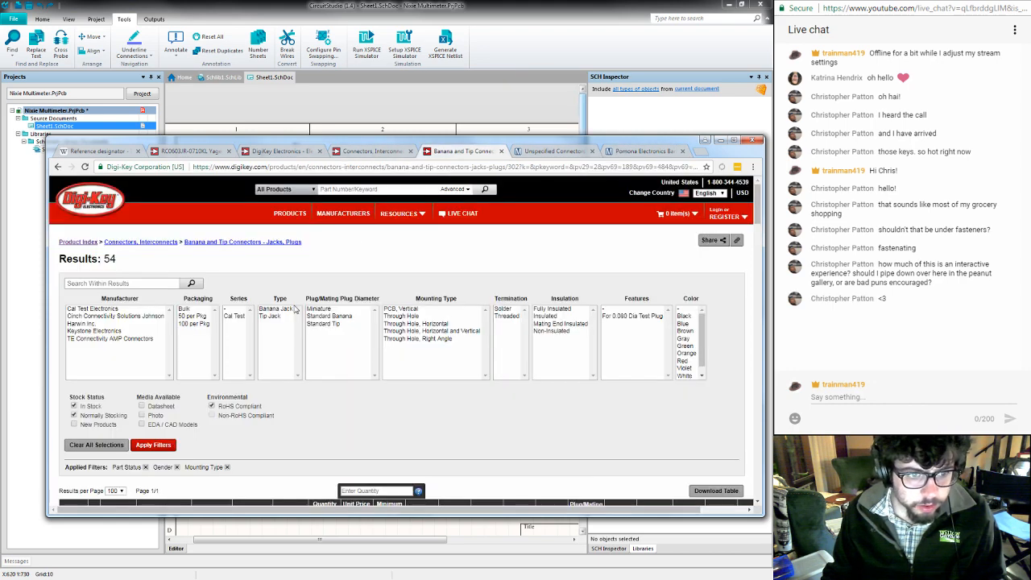
left_click(347, 216)
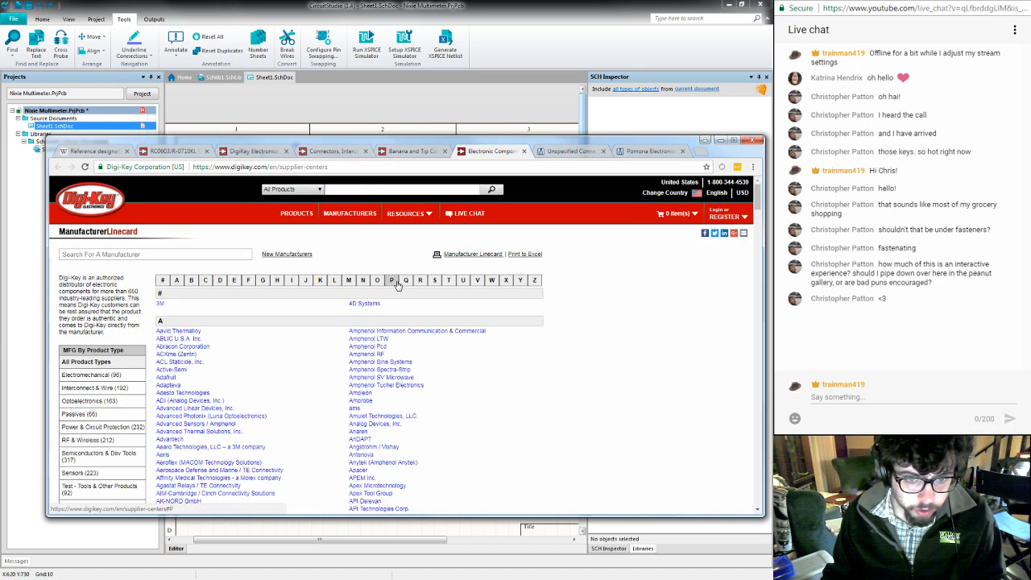
left_click(392, 279)
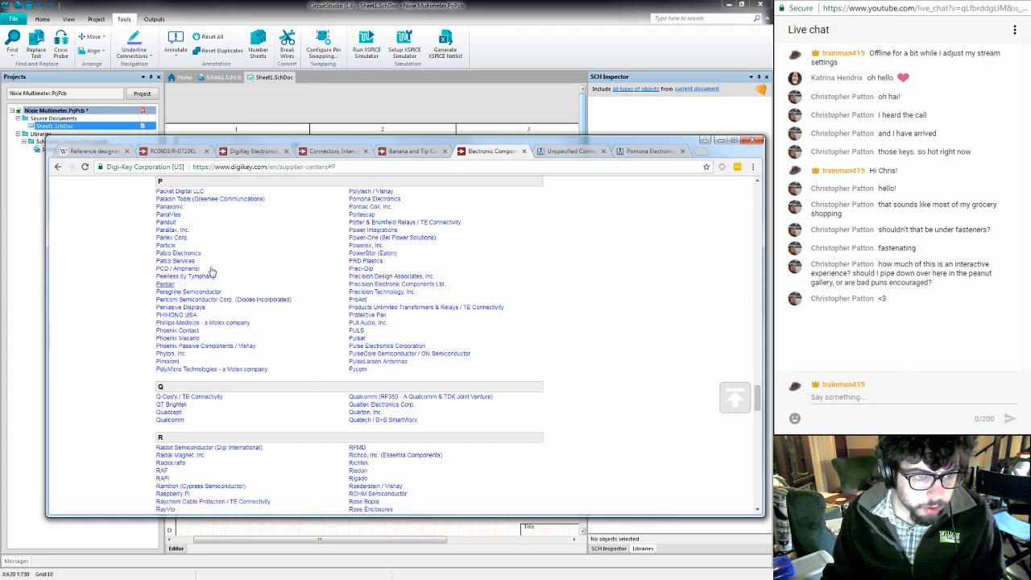
left_click(367, 199)
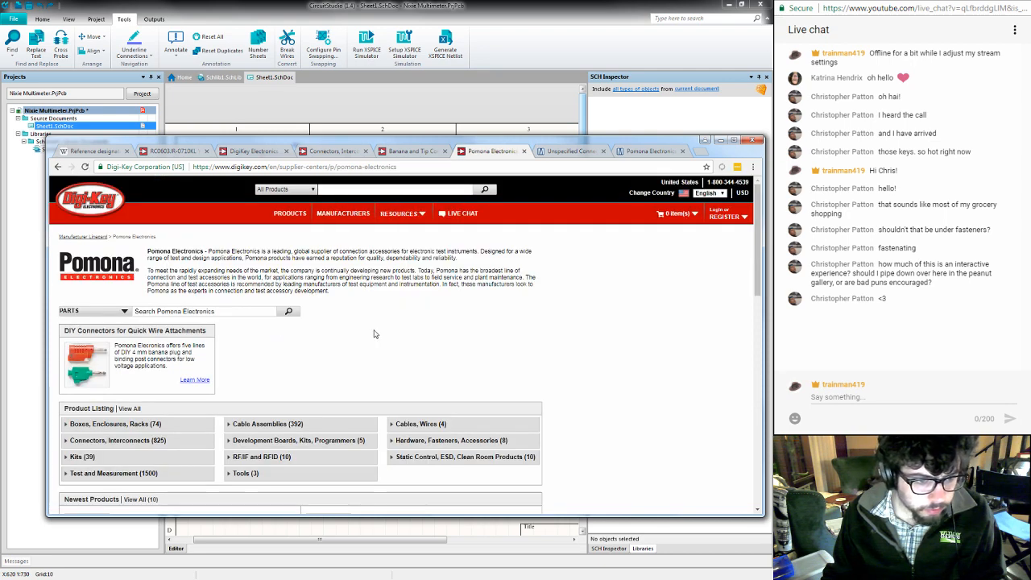
- Expand Pomona's Connectors, Interconnects category and open Terminals - Adapters and Banana and Tip Connectors - Accessories in separate tabs
scroll(374, 333, "down", 1)
scroll(373, 334, "down", 3)
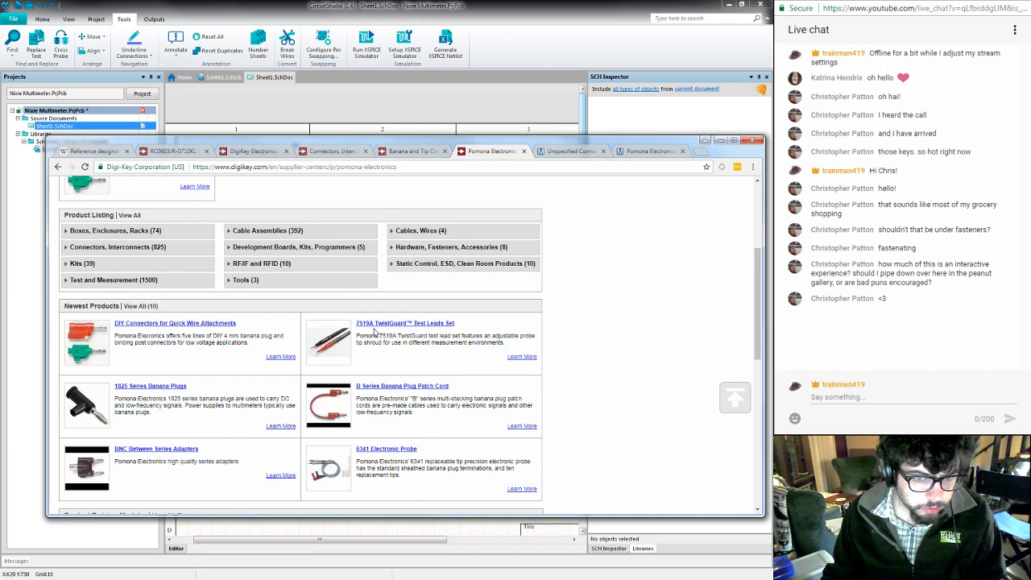
scroll(374, 332, "down", 1)
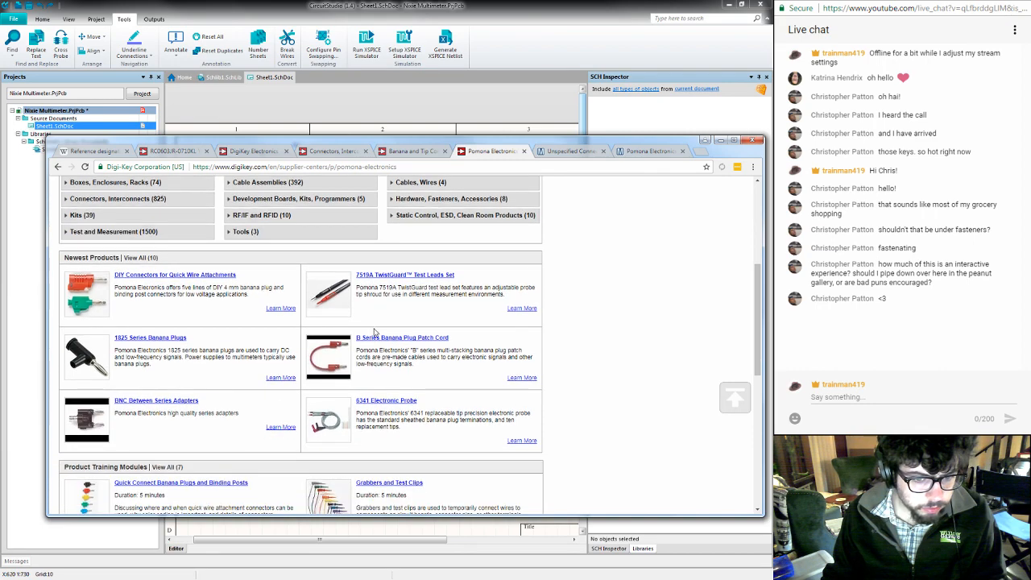
scroll(228, 282, "up", 2)
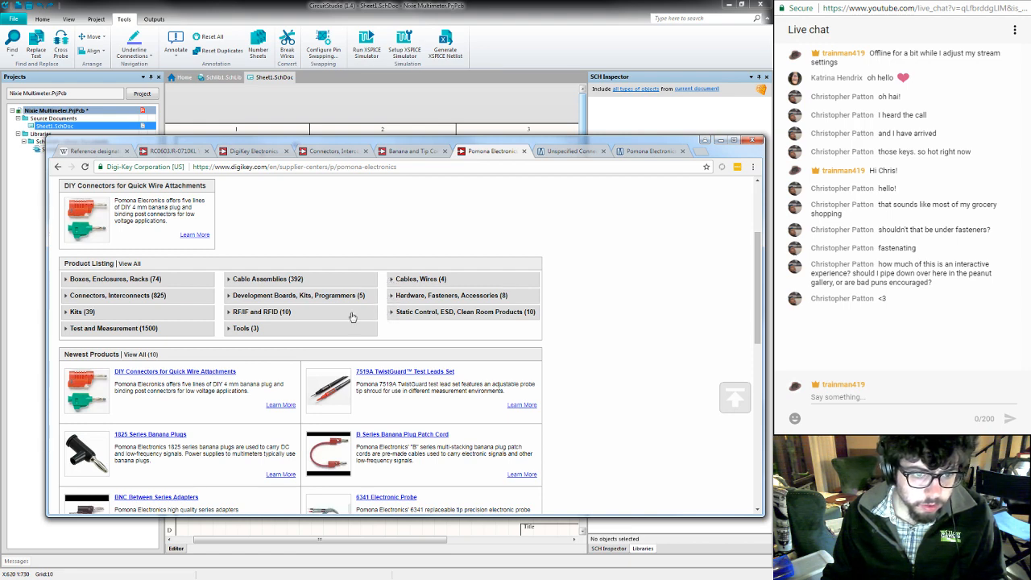
left_click(66, 296)
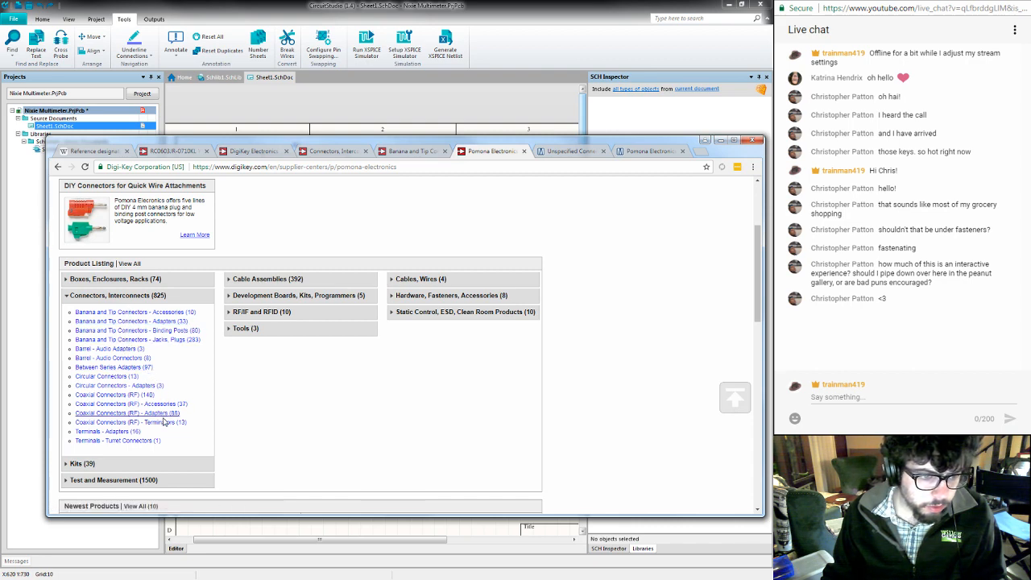
middle_click(111, 435)
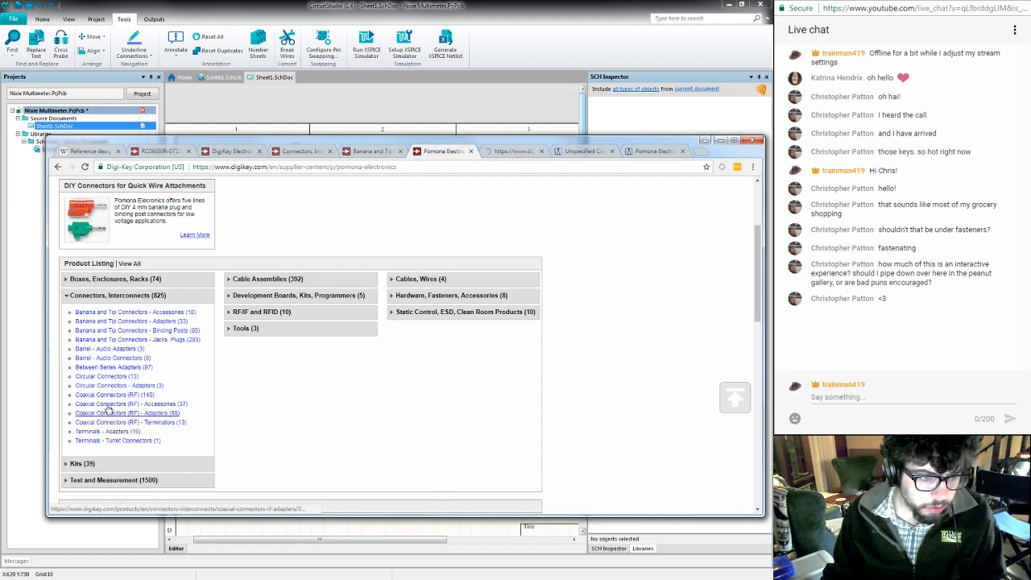
middle_click(121, 314)
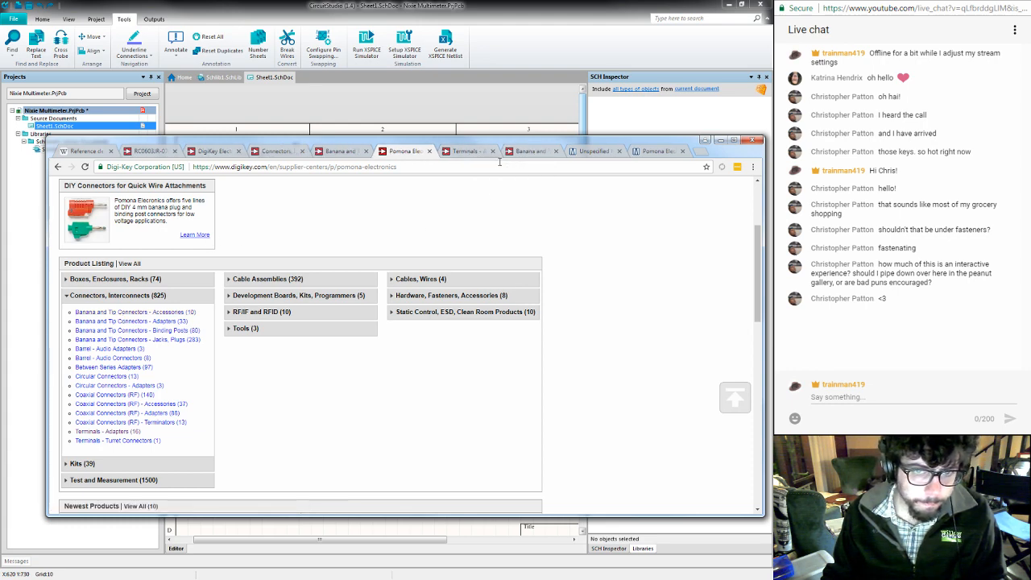
- Examine the Pomona terminal adapters list and the enlarged pictures of the threaded-terminal-to-banana-jack parts
left_click(469, 154)
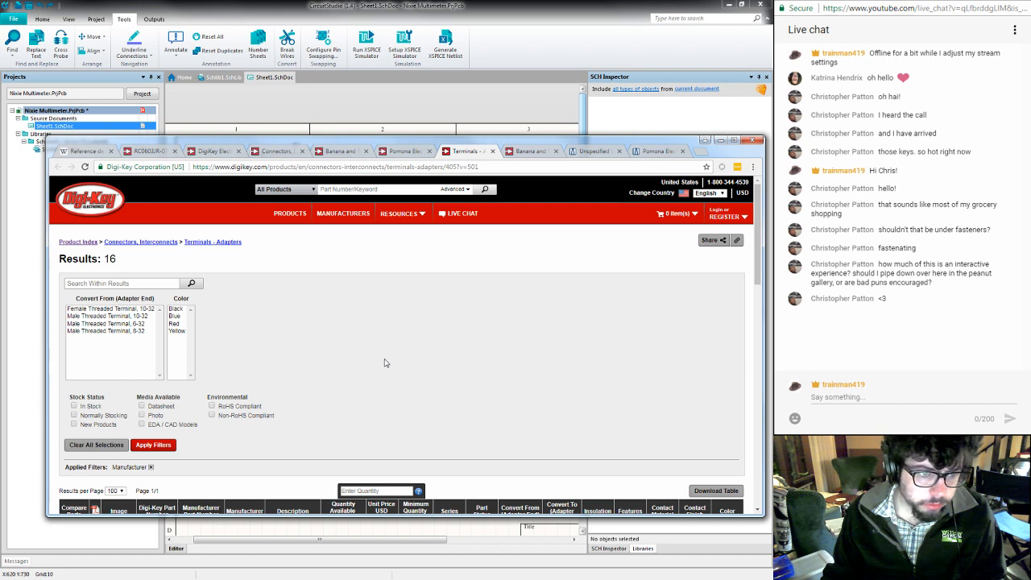
scroll(384, 364, "down", 3)
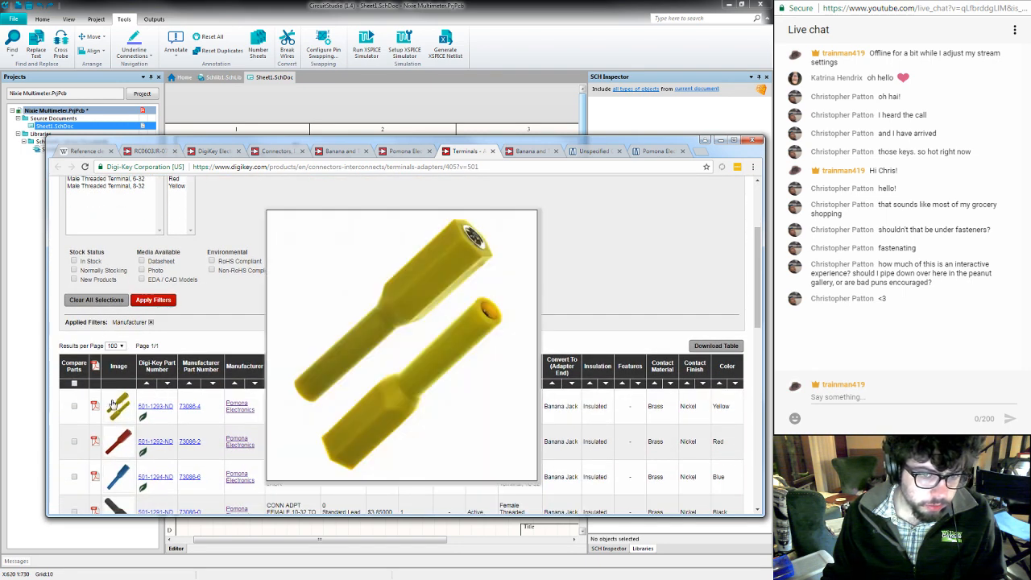
mouse_move(115, 447)
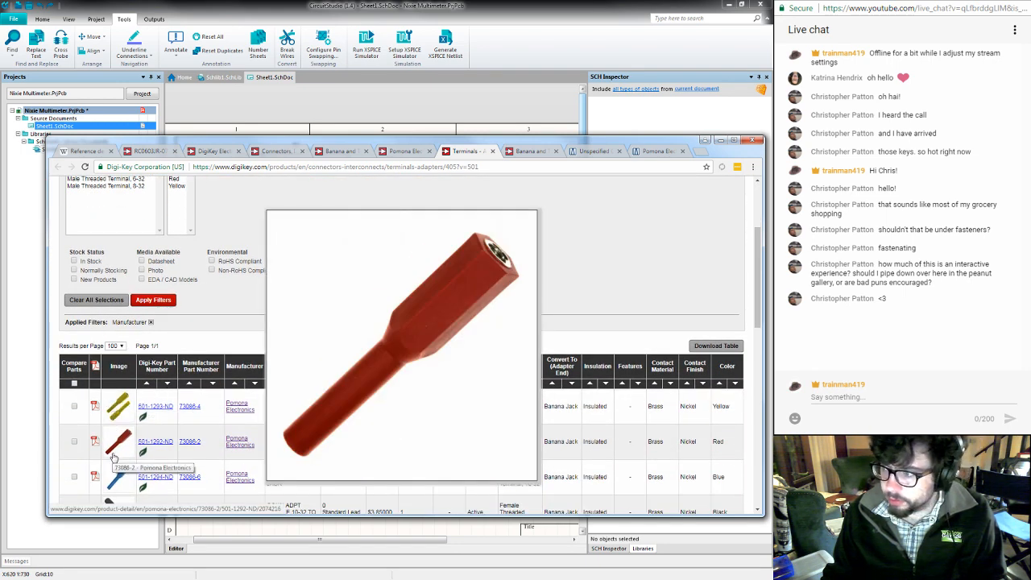
scroll(113, 457, "down", 5)
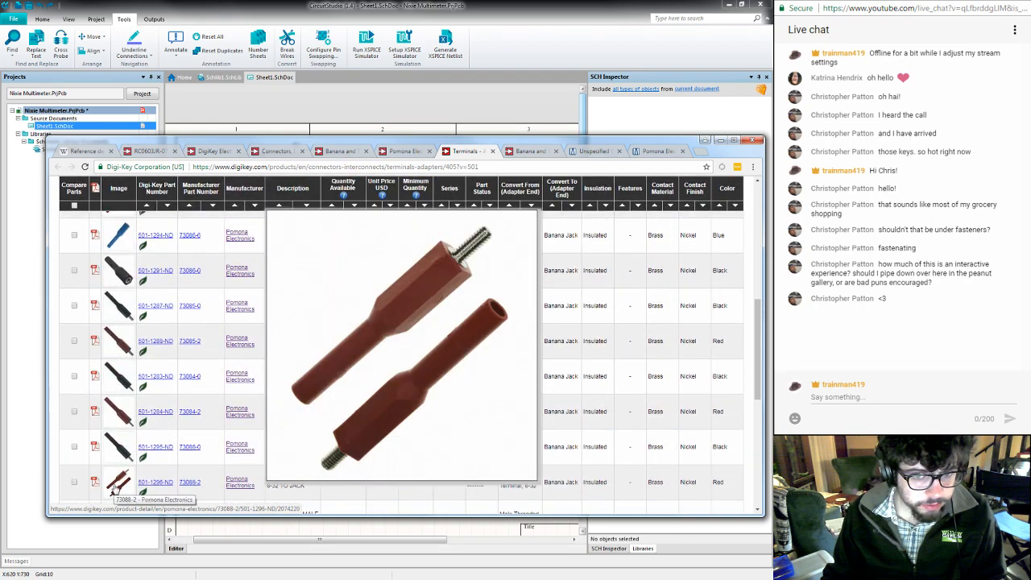
scroll(113, 487, "down", 10)
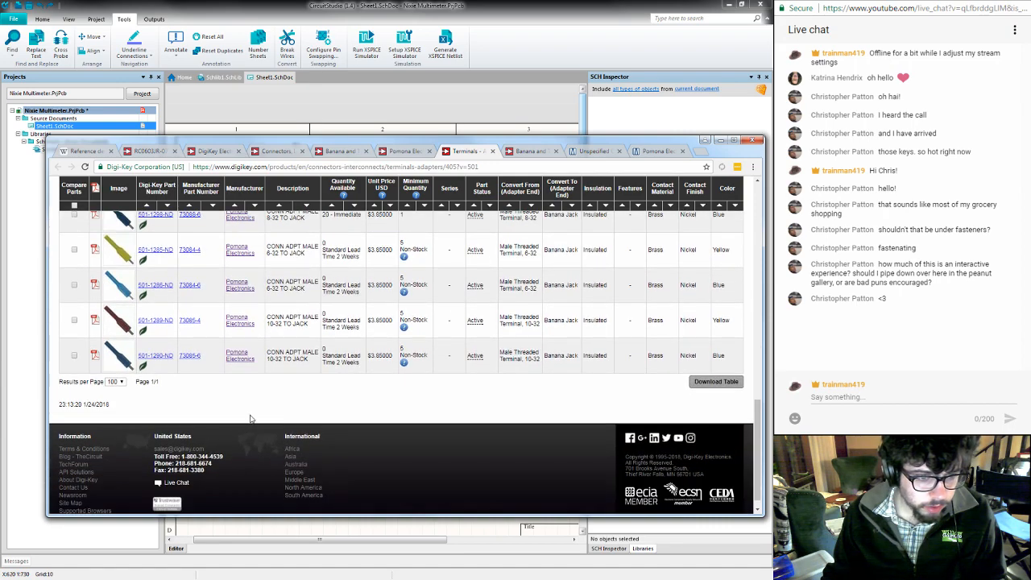
mouse_move(129, 359)
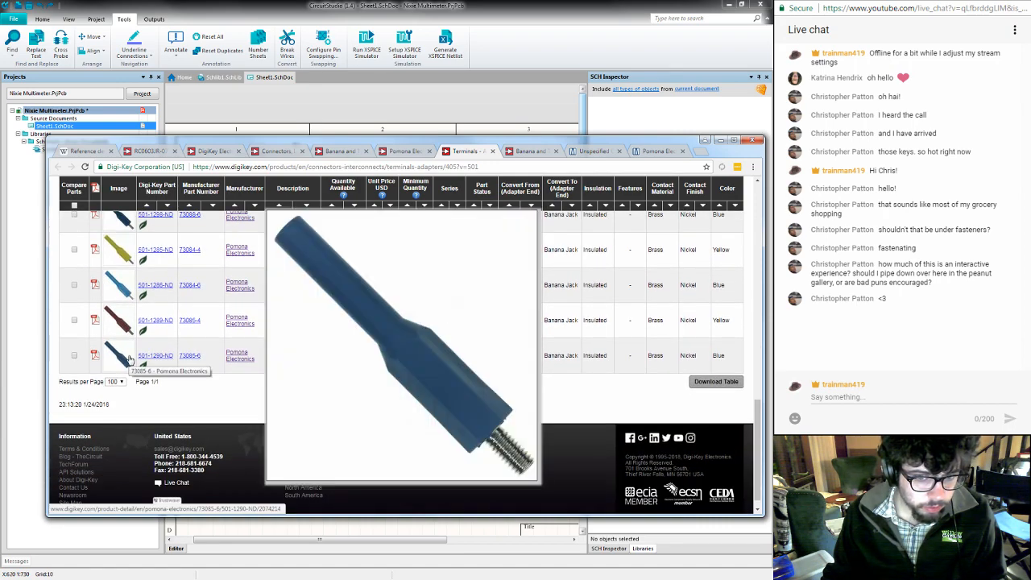
scroll(219, 356, "up", 5)
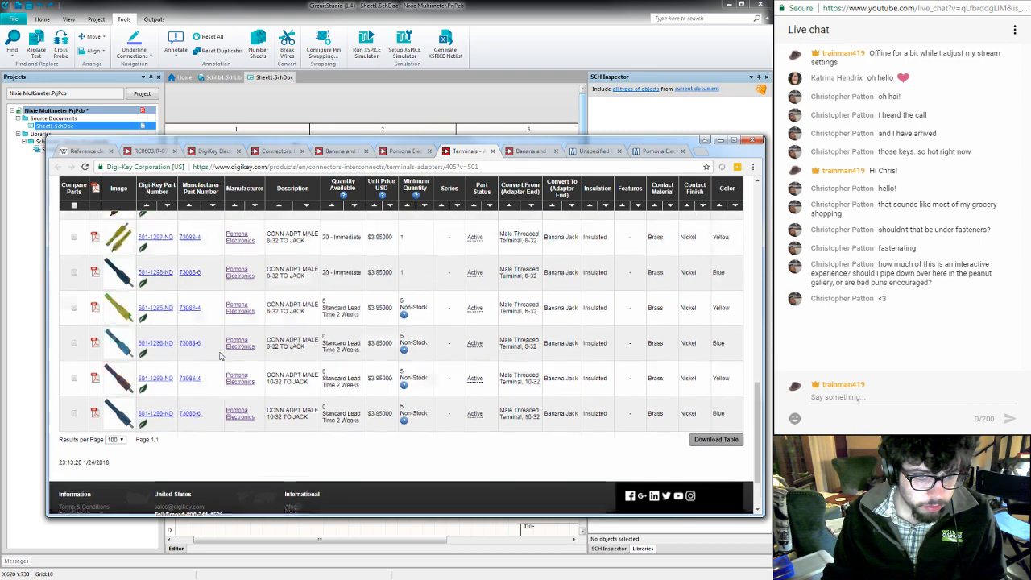
scroll(219, 357, "up", 10)
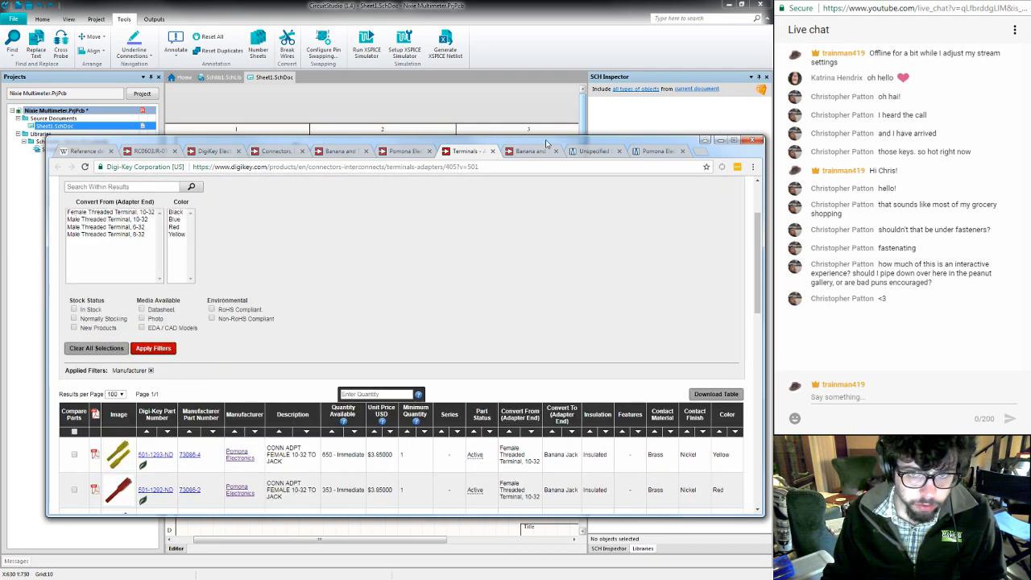
- Examine the Pomona banana and tip connector accessories list, then return to the Pomona product listing
left_click(529, 151)
scroll(389, 309, "down", 5)
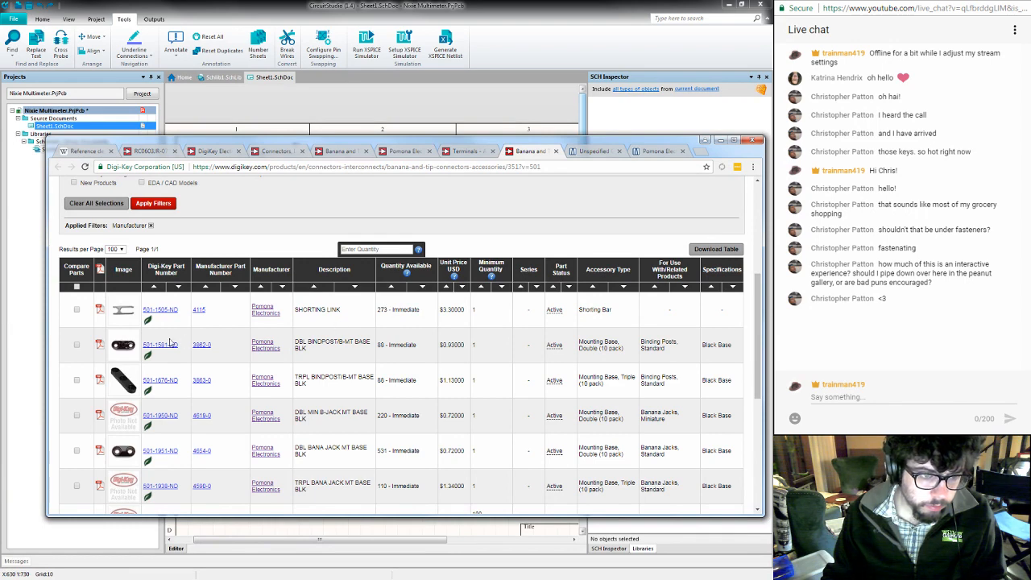
mouse_move(121, 381)
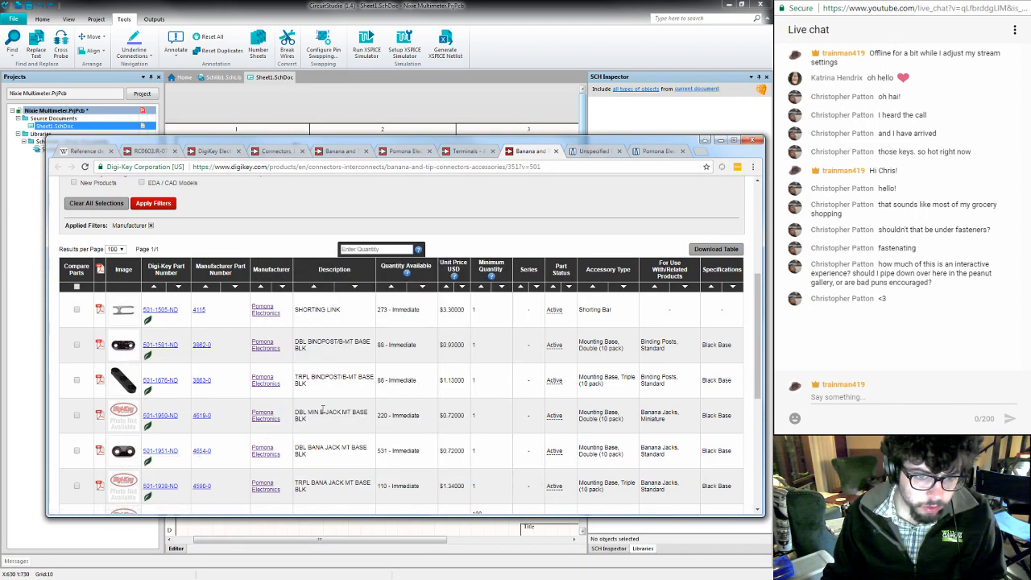
scroll(323, 412, "down", 3)
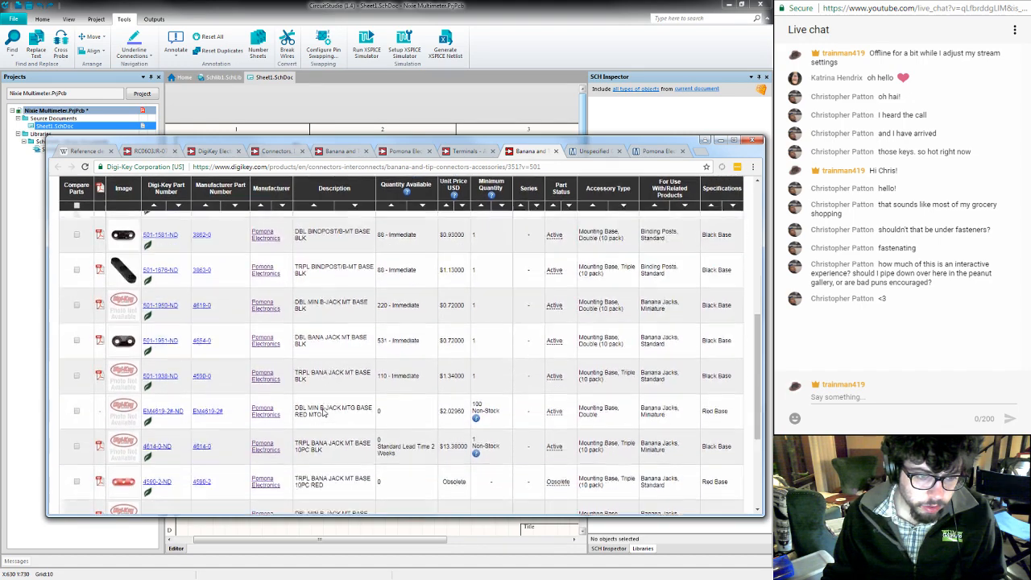
scroll(324, 409, "down", 2)
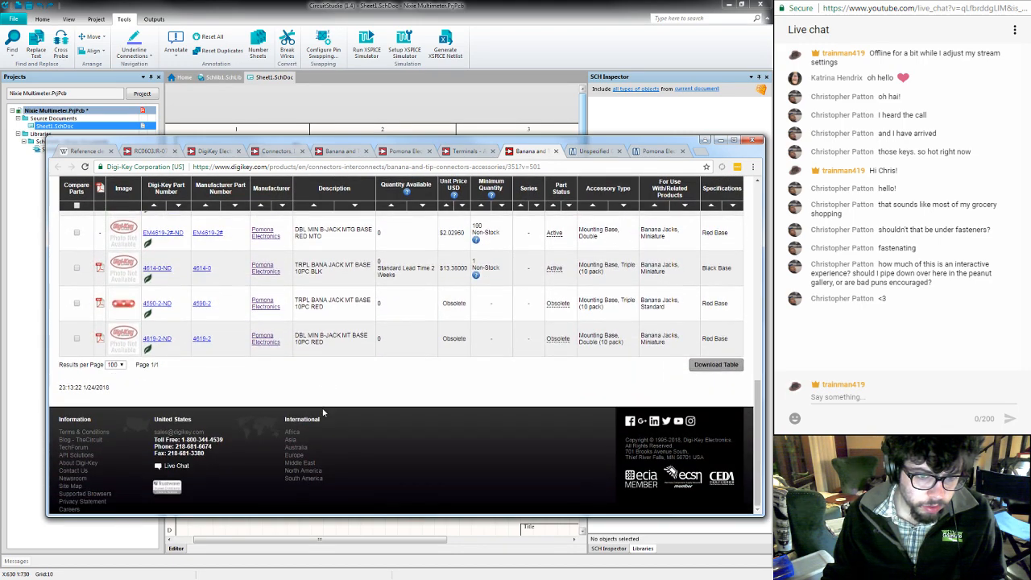
scroll(323, 411, "up", 3)
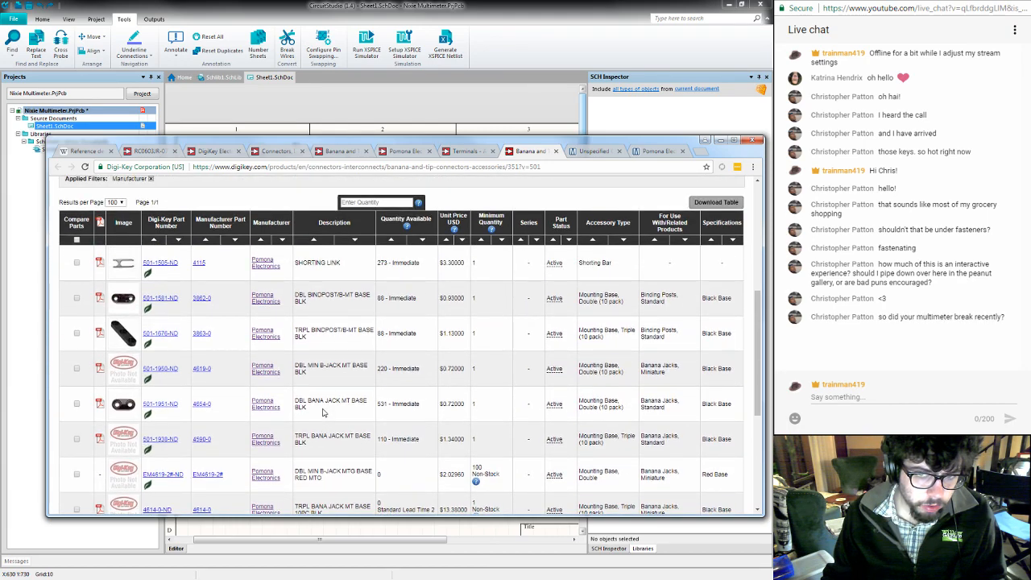
left_click(405, 152)
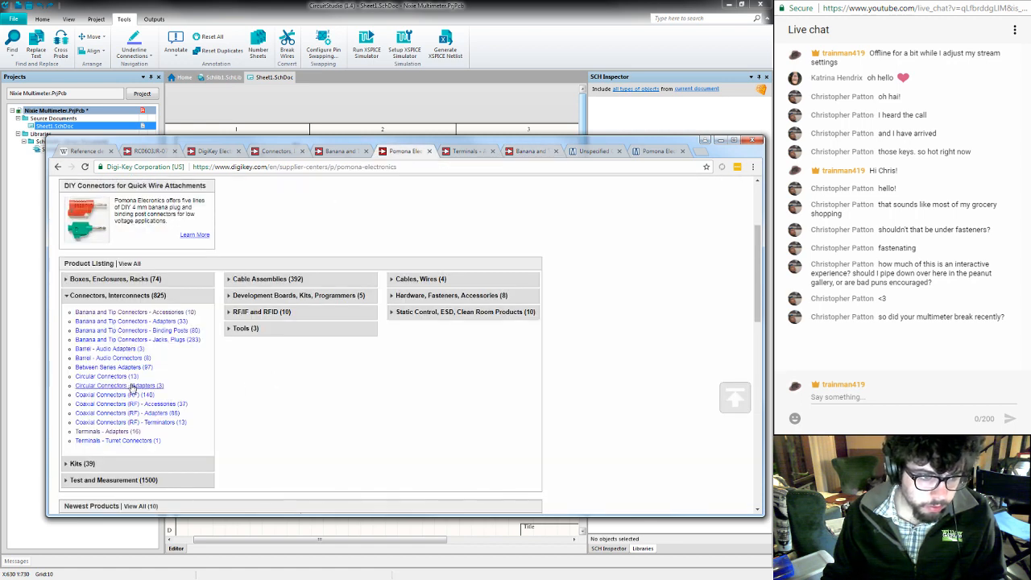
- Open Pomona's Circular Connectors list in a separate tab and examine the parts and their pictures
middle_click(105, 378)
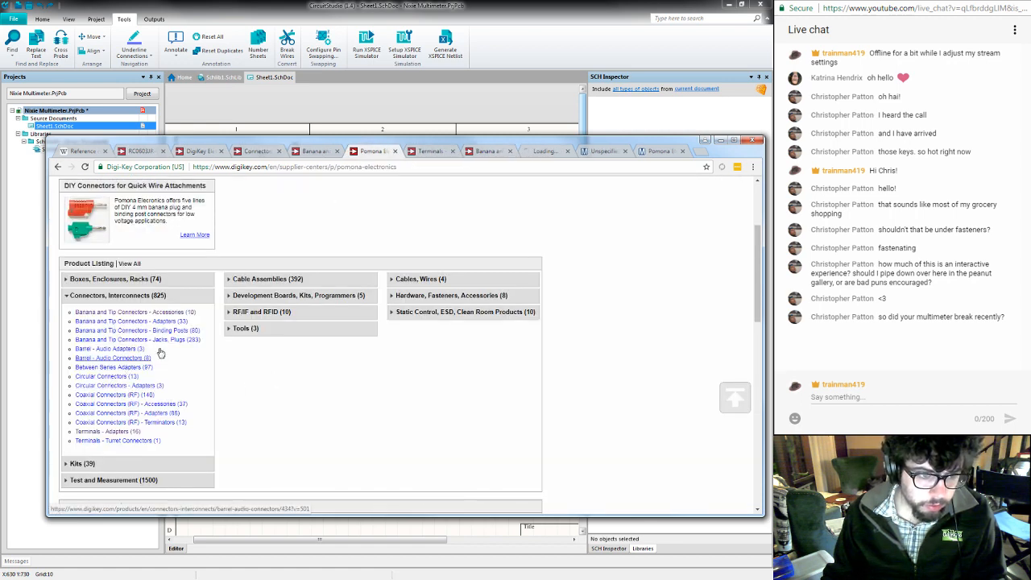
left_click(538, 150)
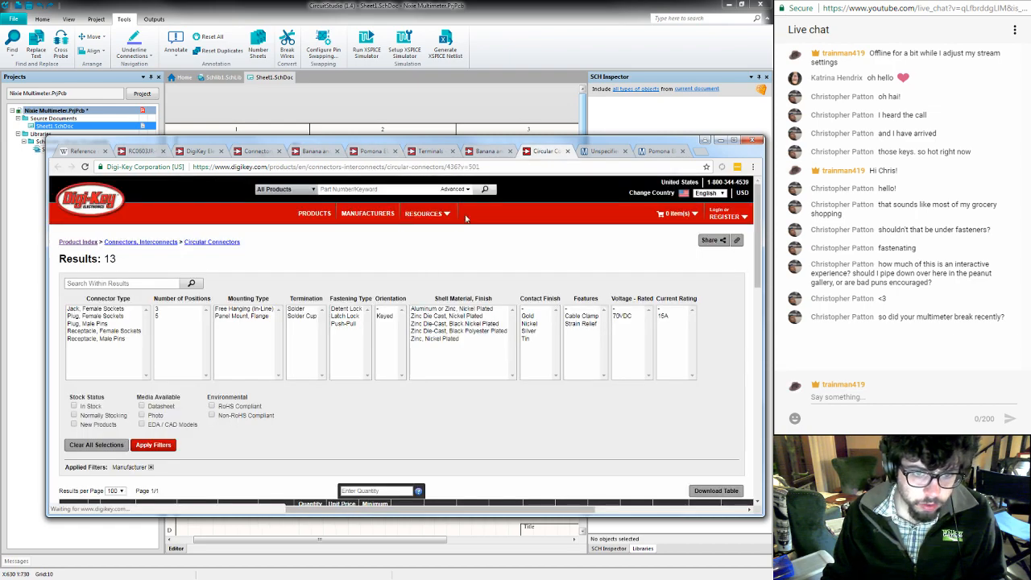
scroll(340, 404, "down", 3)
scroll(341, 405, "down", 5)
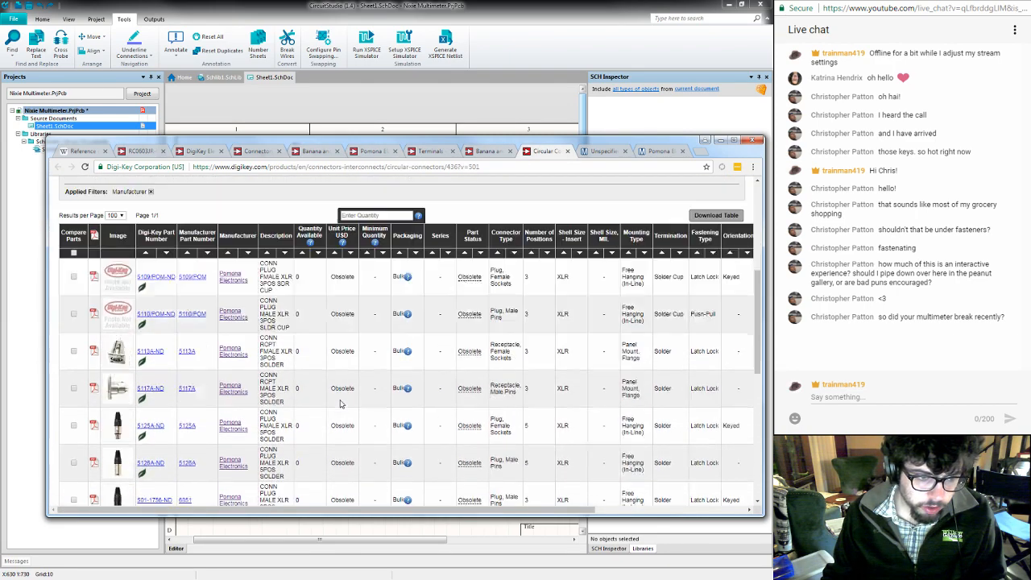
scroll(340, 405, "down", 5)
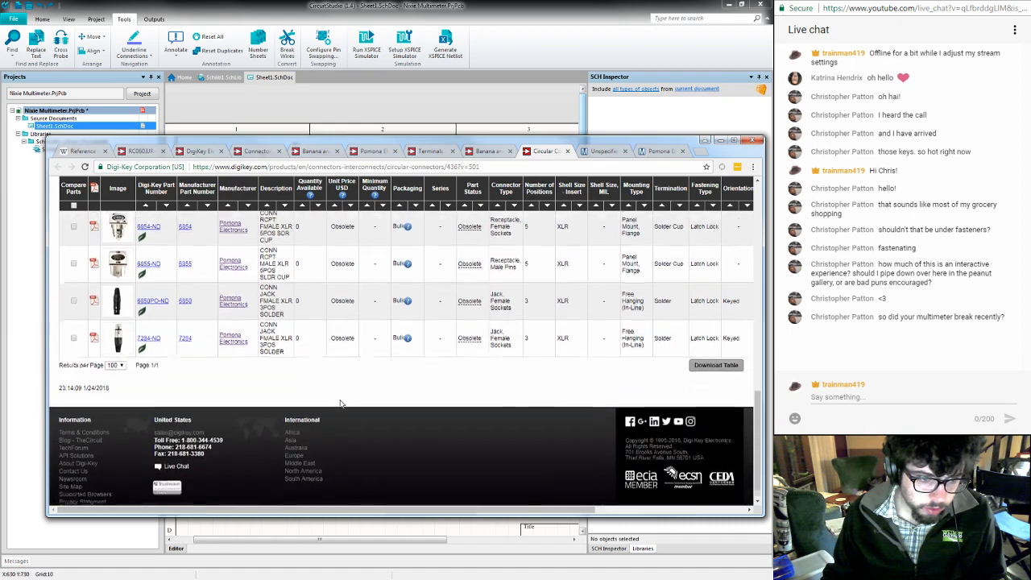
mouse_move(117, 299)
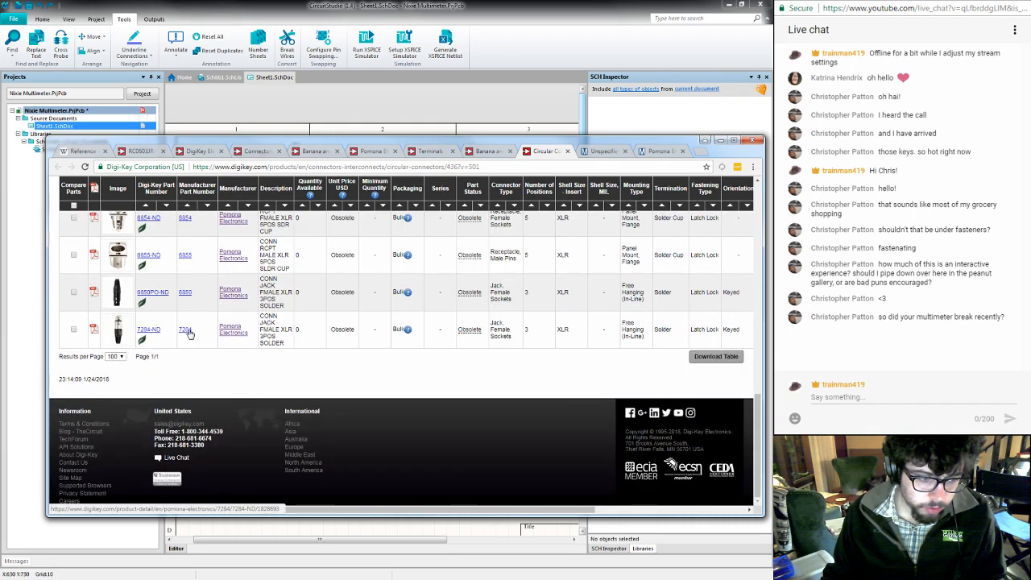
scroll(187, 333, "up", 10)
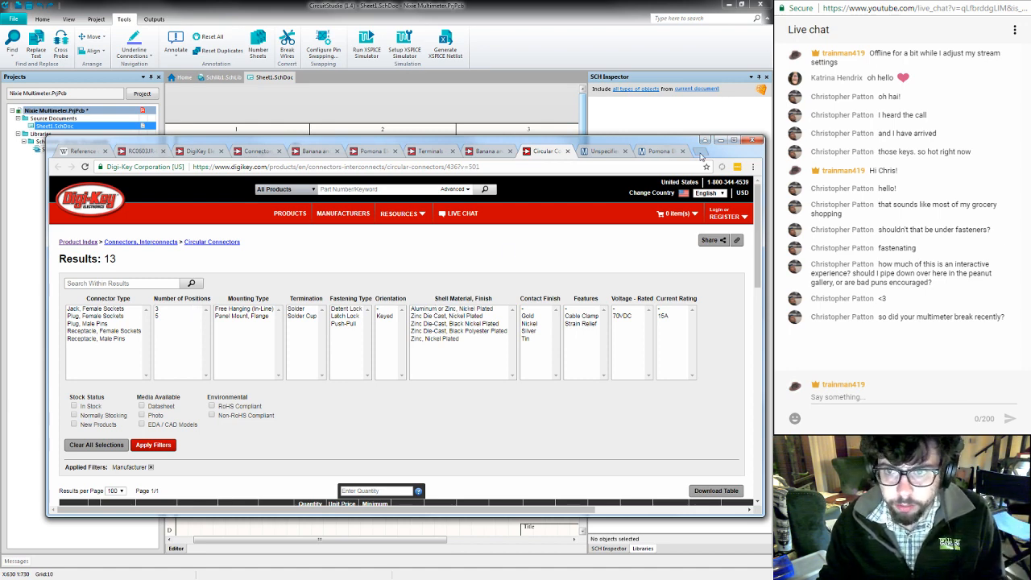
- Open the Allied Electronics site, alliedelec.com, in a new browser tab
left_click(701, 152)
type("allie")
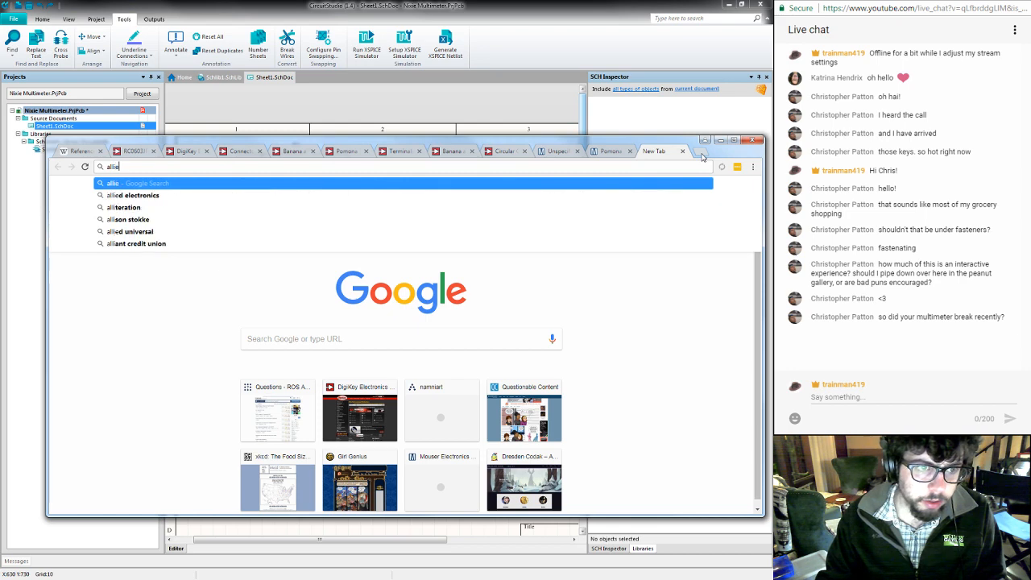
type("delec.")
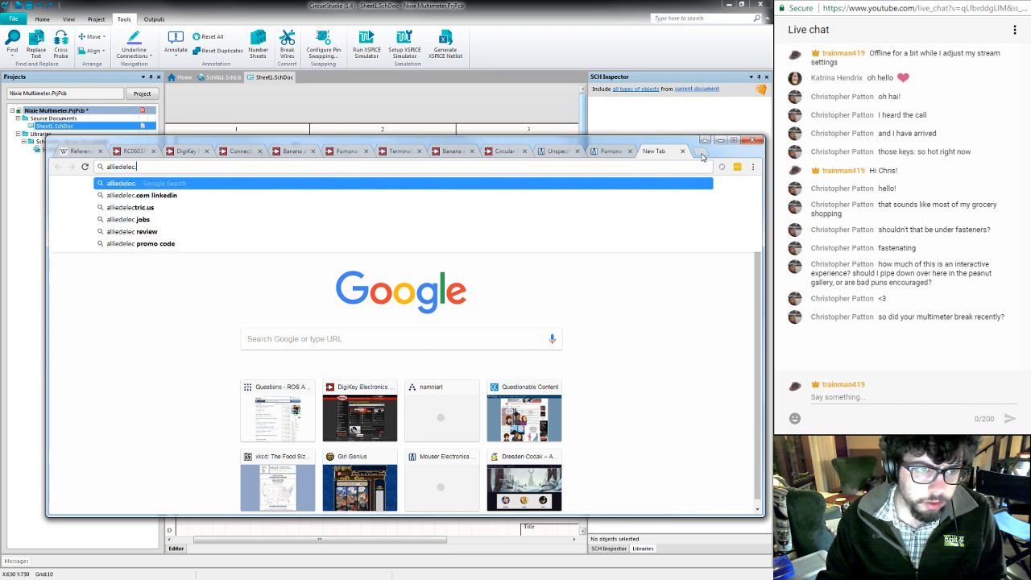
key("Return")
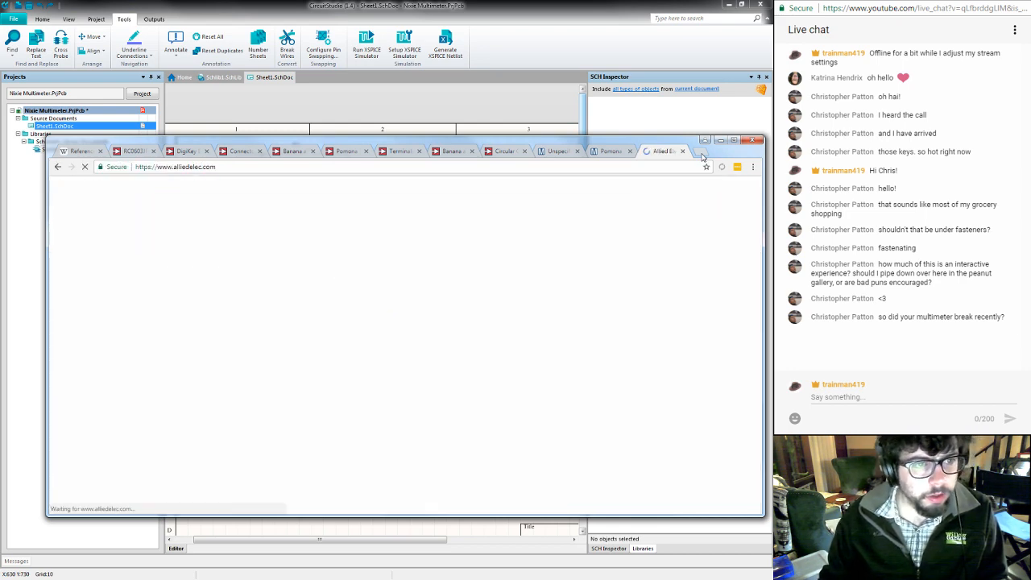
mouse_move(225, 252)
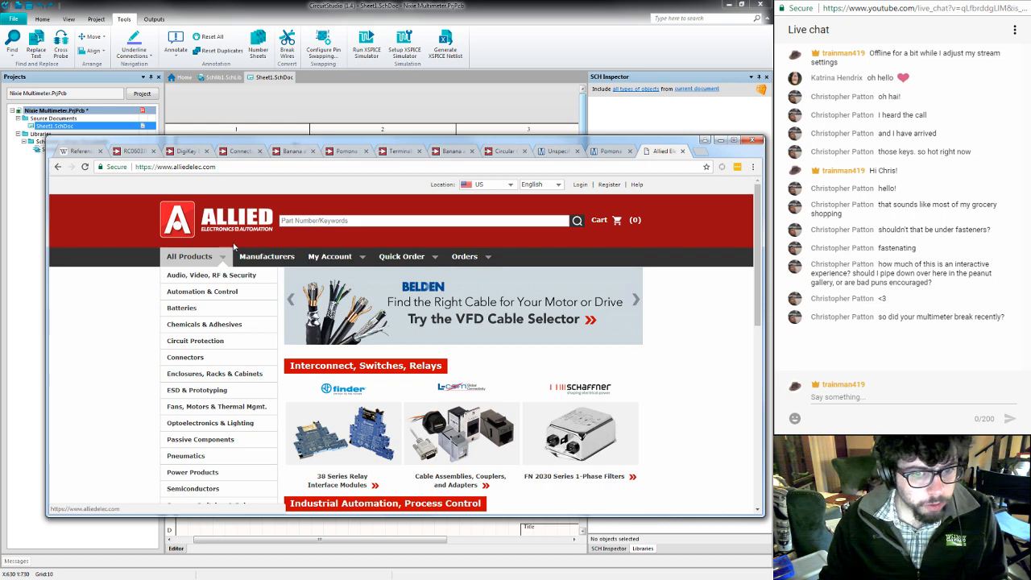
- Search Allied's catalogue for "banana"
left_click(338, 220)
type("banan")
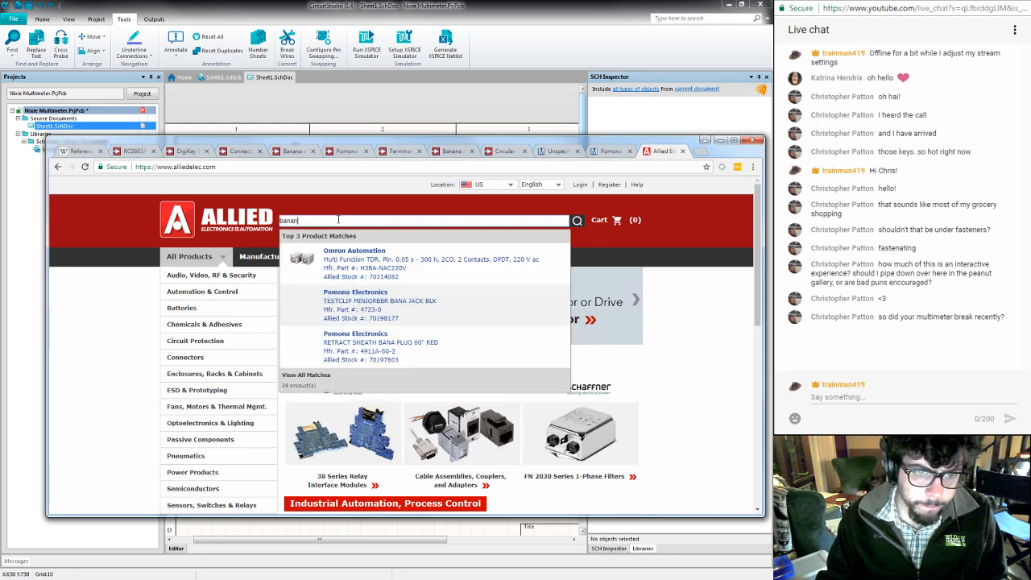
type("a jack")
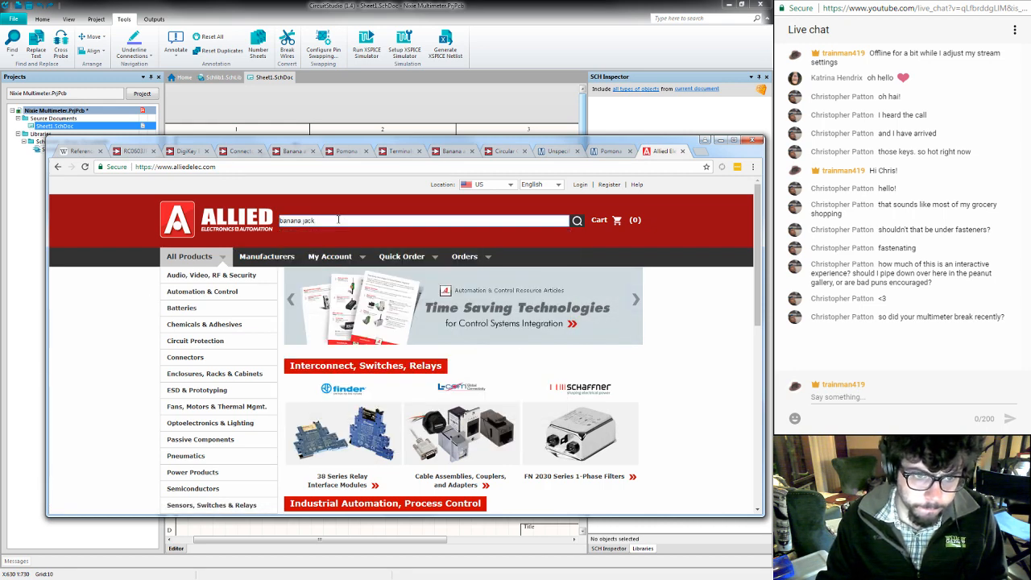
key("BackSpace")
key("BackSpace")
key("BackSpace")
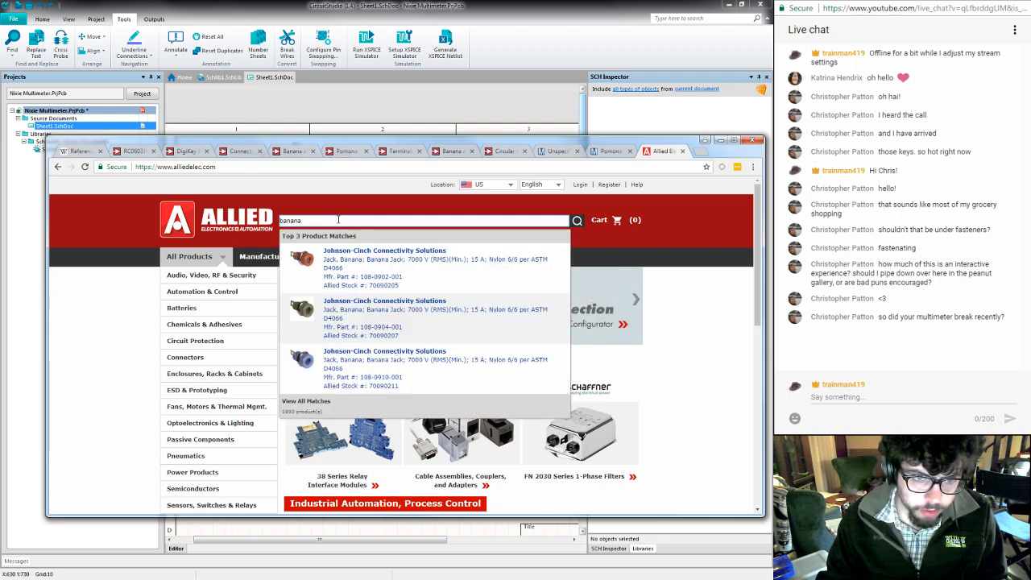
key("Return")
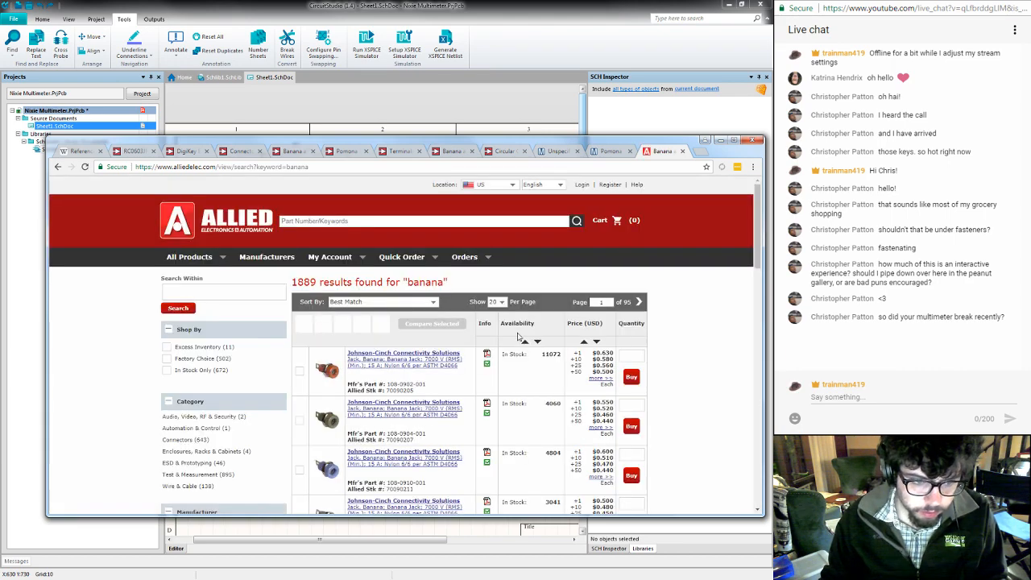
- Look through the banana search results and narrow them to the Connectors category
scroll(518, 337, "down", 5)
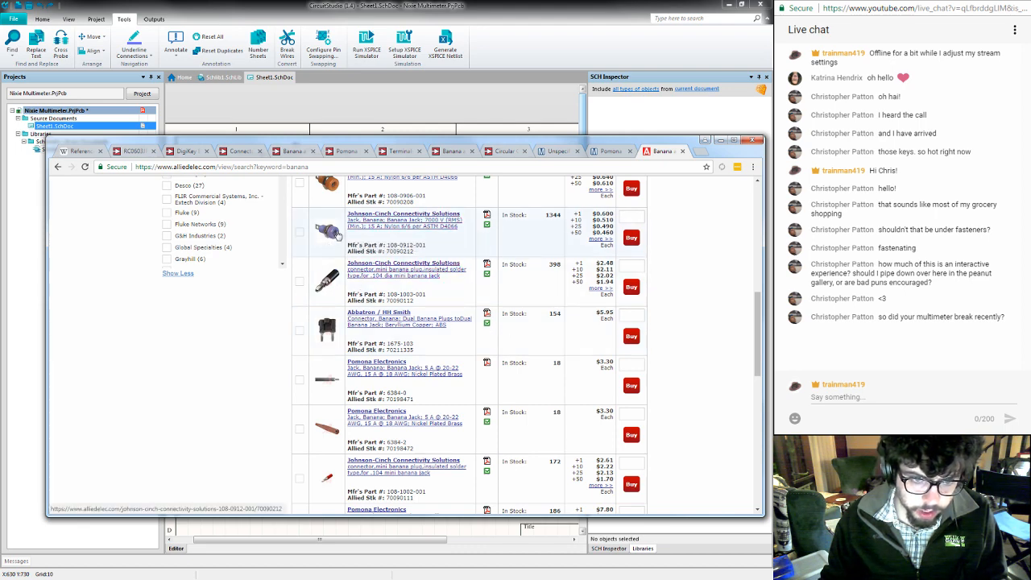
scroll(339, 242, "down", 3)
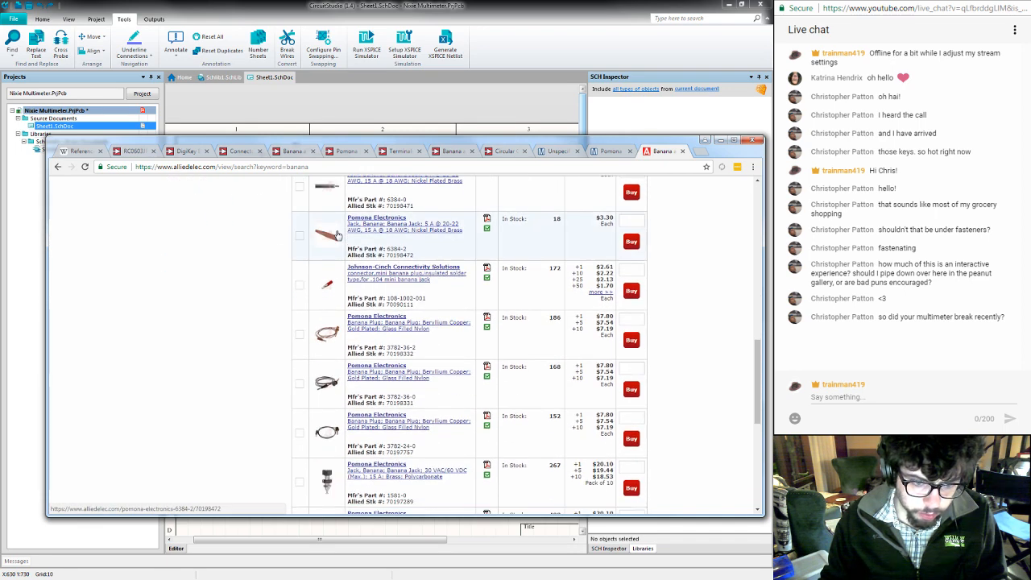
scroll(338, 235, "down", 7)
scroll(339, 234, "up", 7)
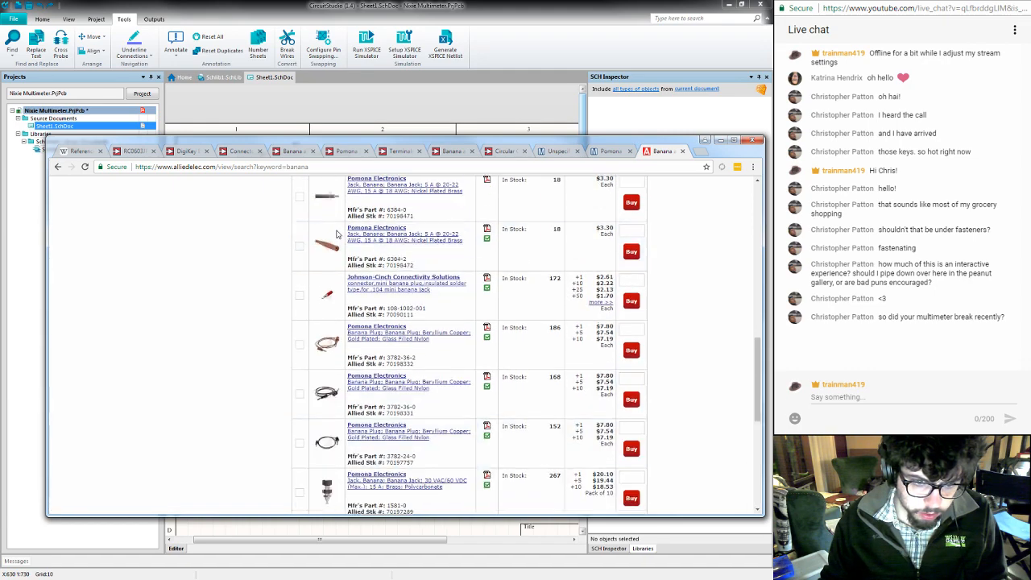
scroll(337, 233, "up", 5)
scroll(337, 234, "down", 2)
scroll(338, 234, "up", 2)
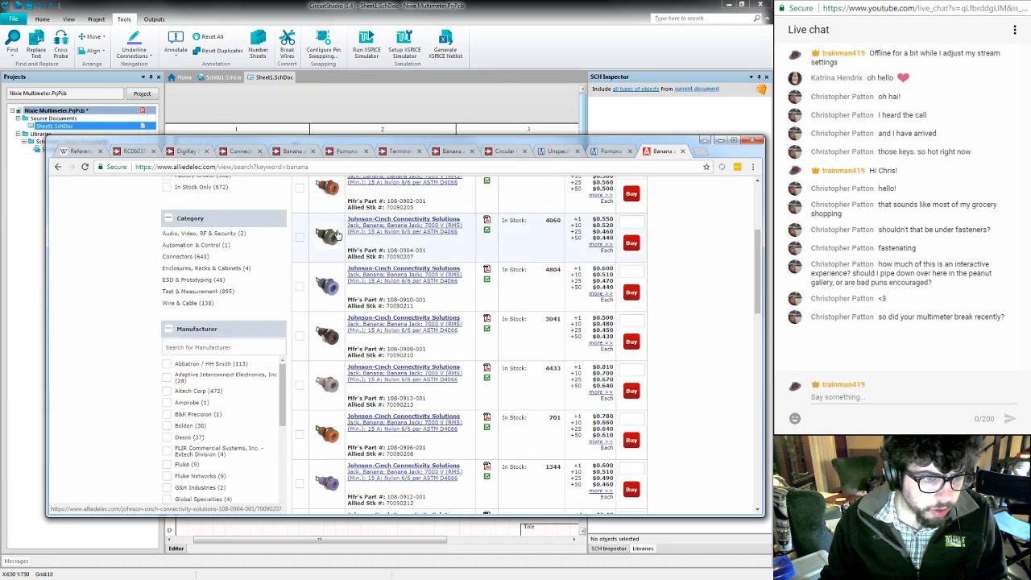
left_click(193, 258)
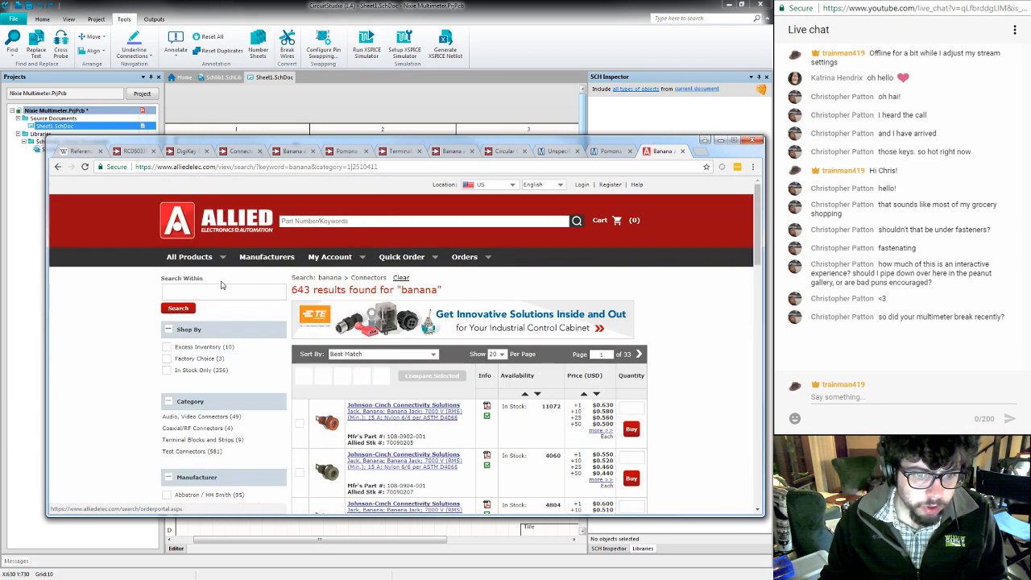
- Narrow the banana connector results to Test Connectors and its Test Connectors subcategory
scroll(119, 328, "down", 3)
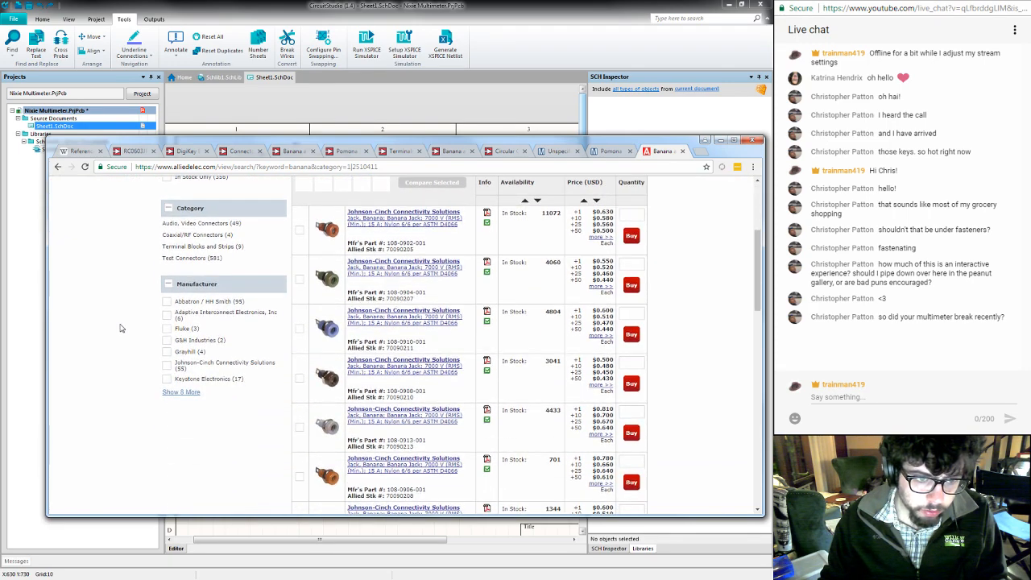
scroll(120, 328, "up", 1)
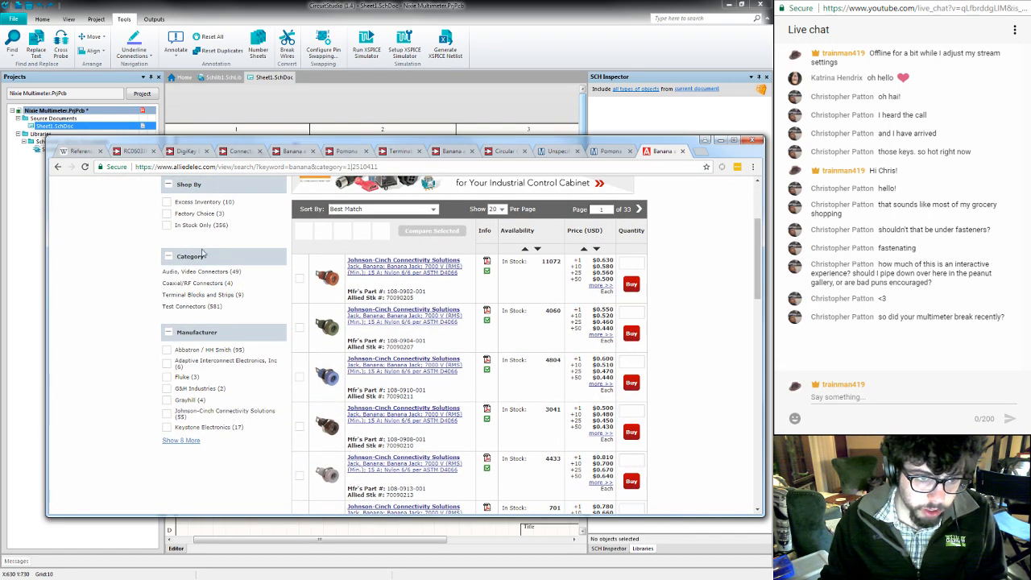
left_click(192, 308)
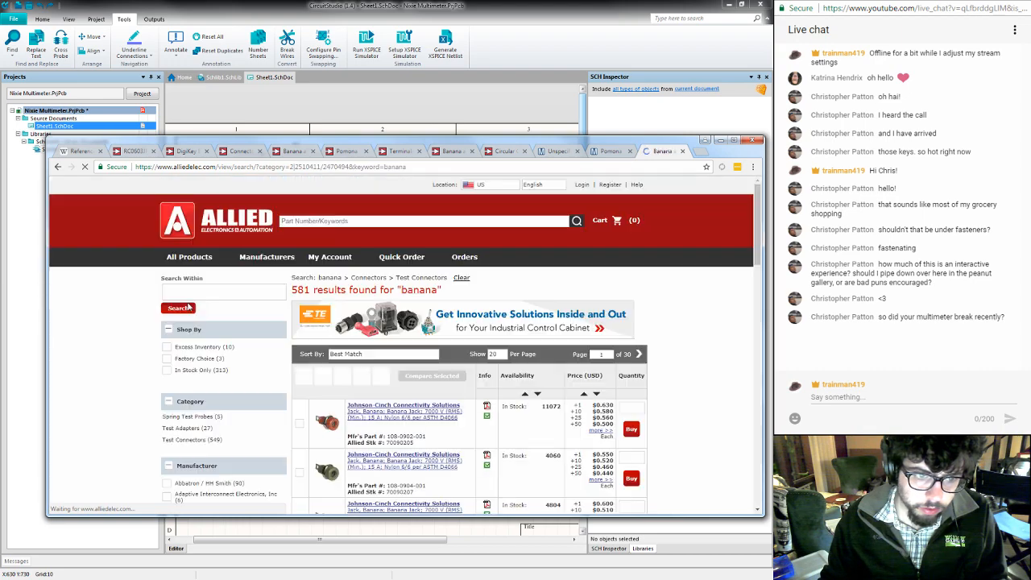
scroll(137, 312, "down", 1)
scroll(141, 310, "down", 3)
scroll(169, 298, "up", 1)
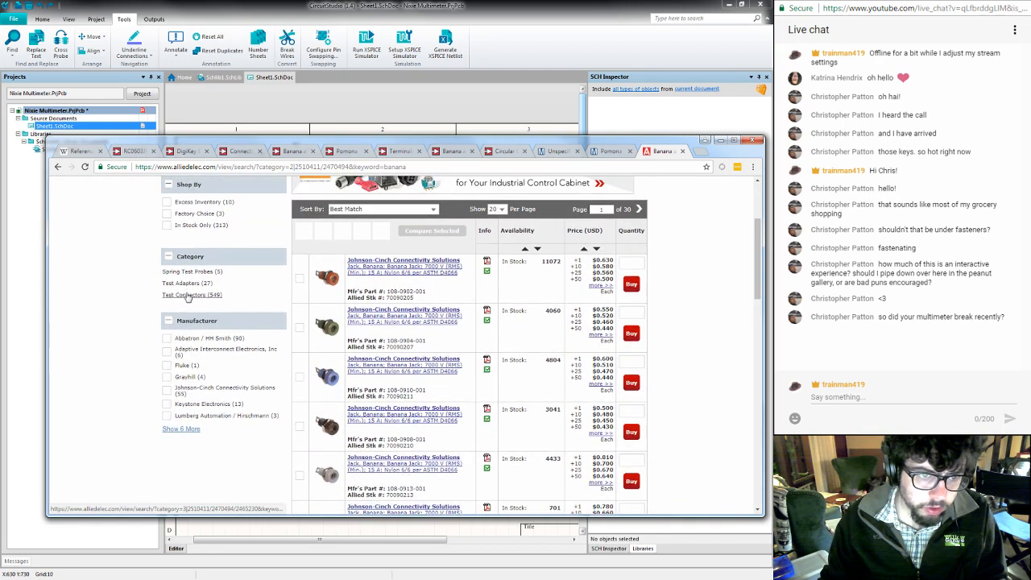
left_click(188, 296)
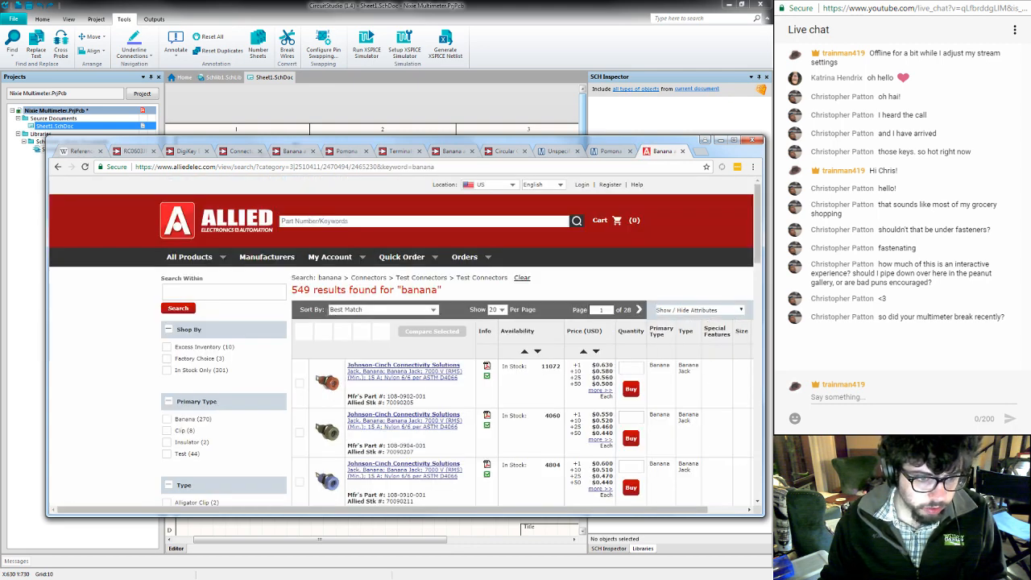
- Restrict the banana test connector results to In Stock Only
scroll(231, 352, "down", 1)
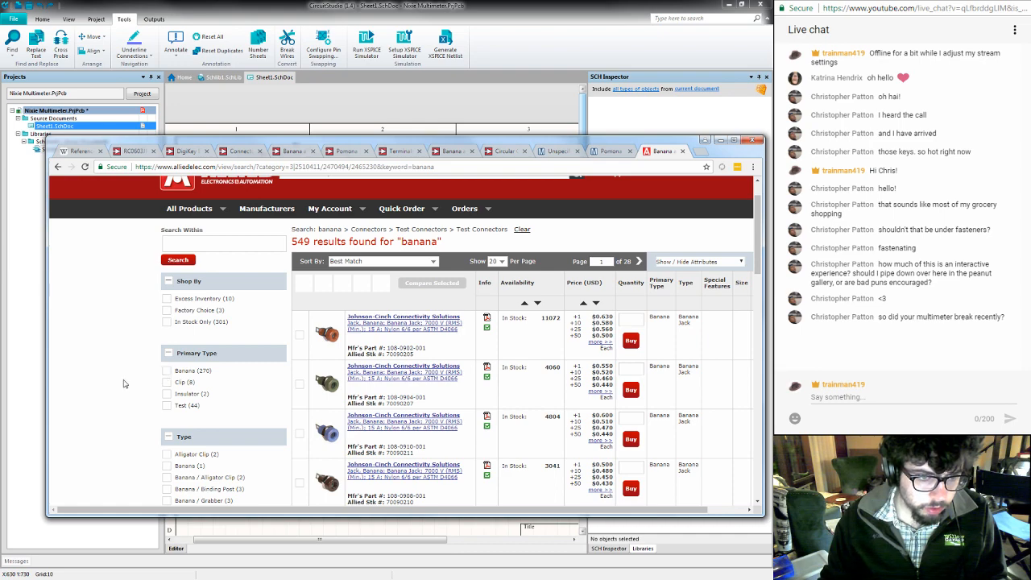
scroll(125, 384, "down", 1)
left_click(167, 274)
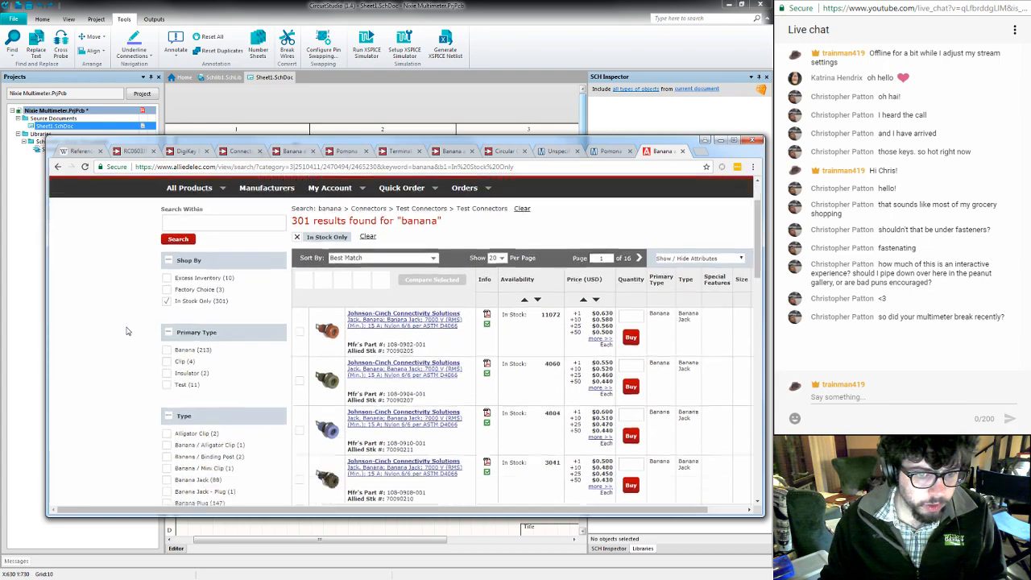
- Check the in-stock banana connectors with the Thru-Hole mounting type, and remove that filter
scroll(127, 330, "down", 5)
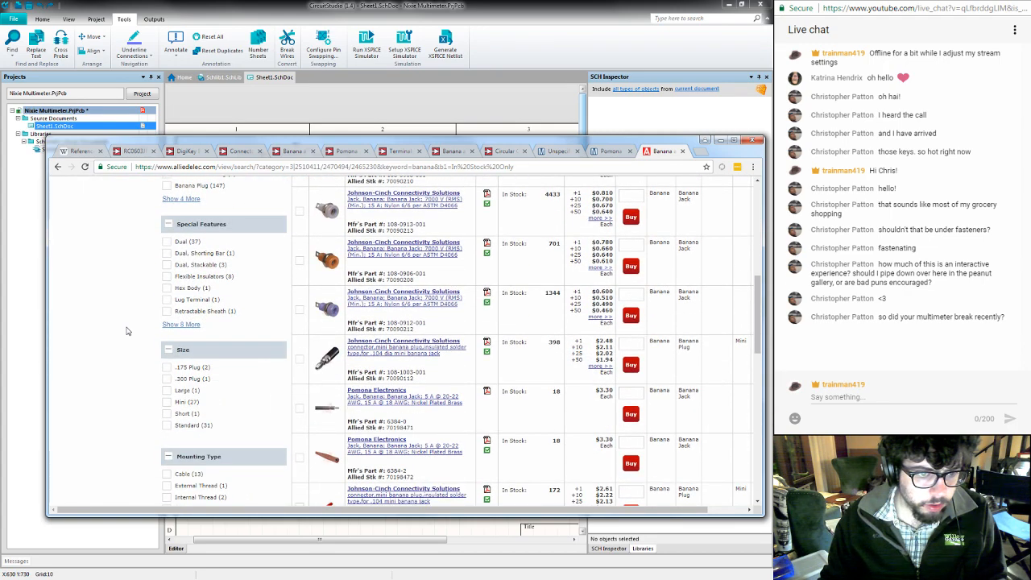
scroll(126, 330, "down", 3)
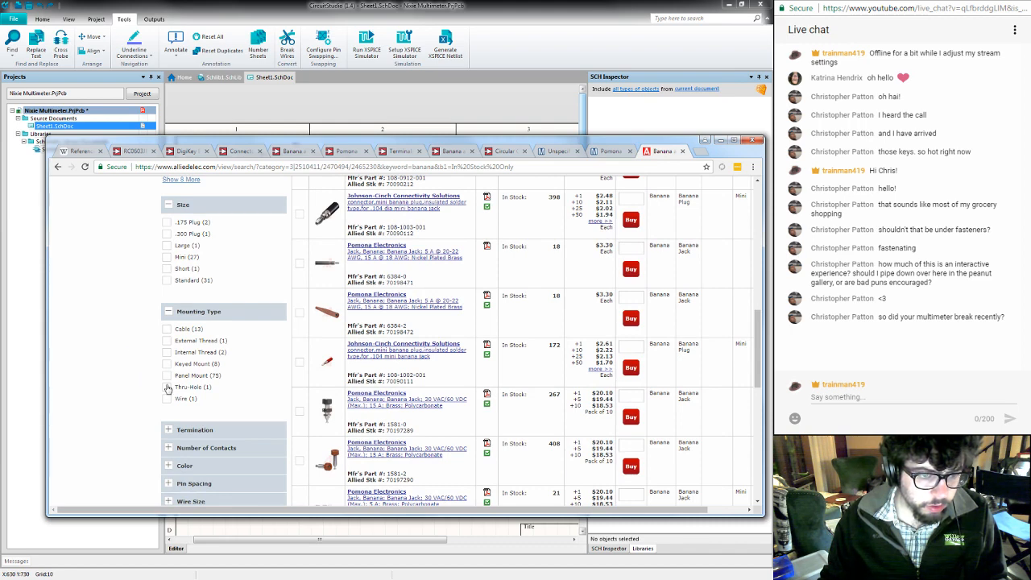
left_click(168, 388)
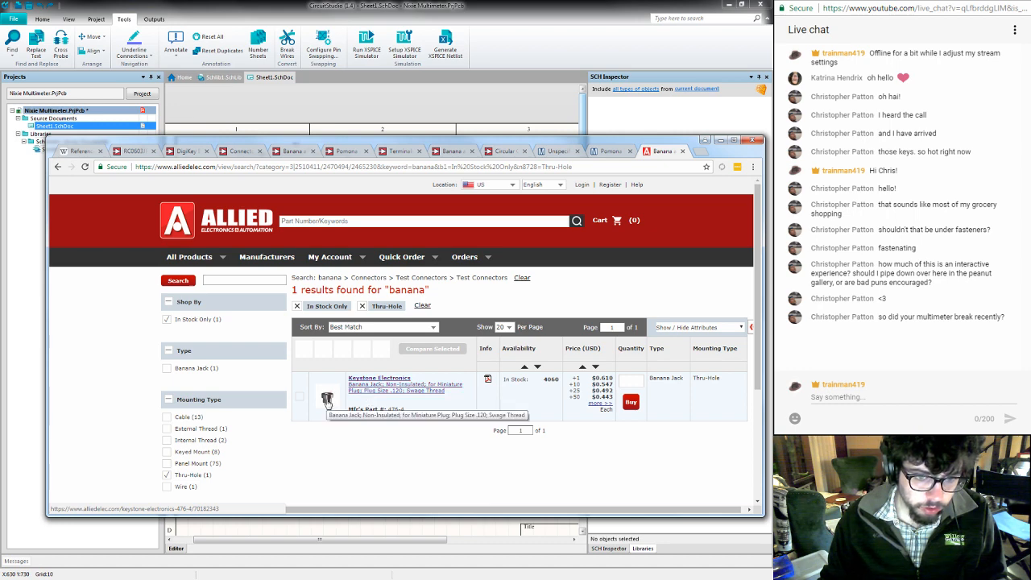
scroll(282, 411, "down", 1)
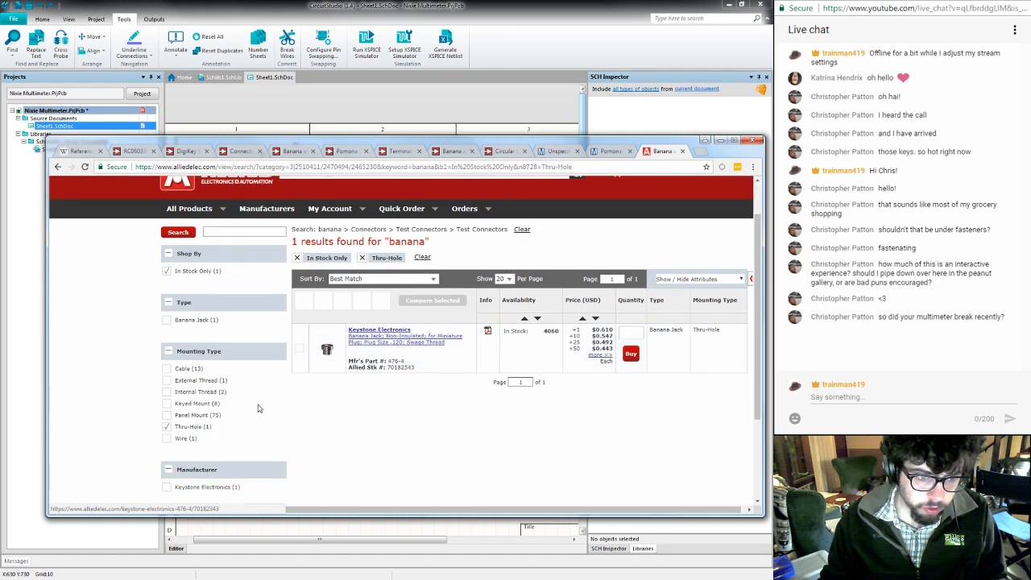
left_click(166, 427)
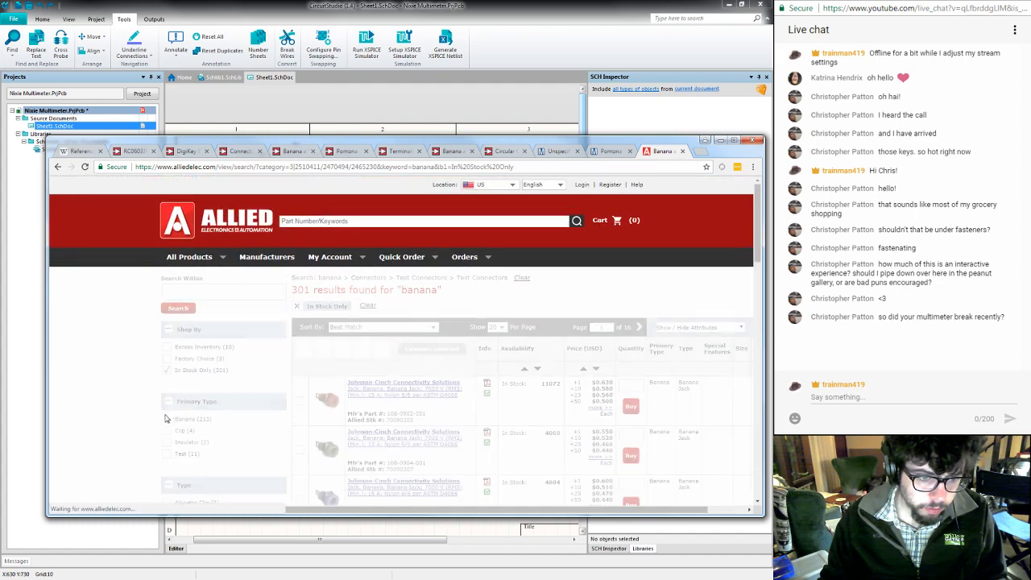
- Filter the in-stock banana connectors by the Keyed Mount mounting type
scroll(165, 418, "down", 3)
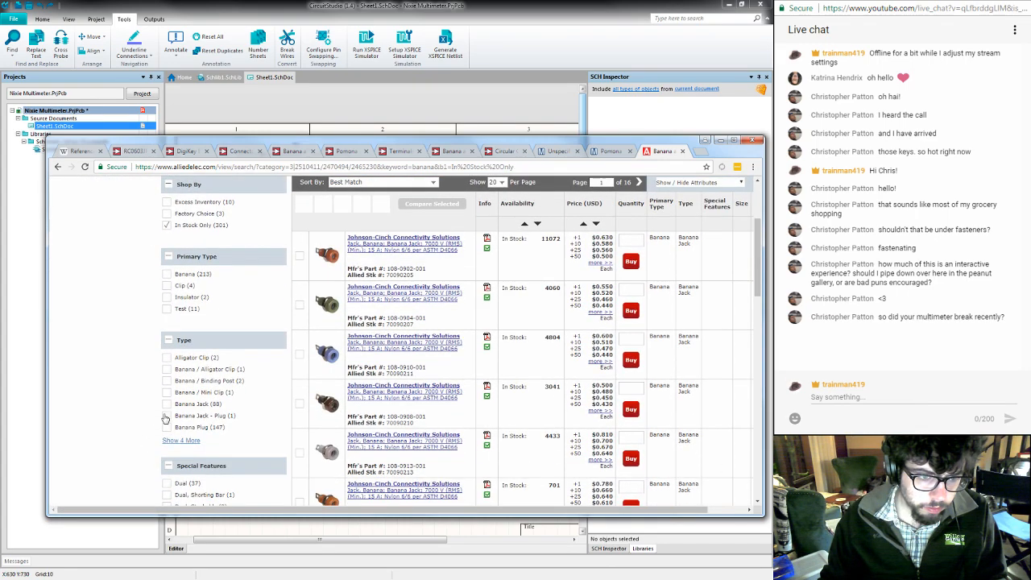
scroll(149, 436, "down", 3)
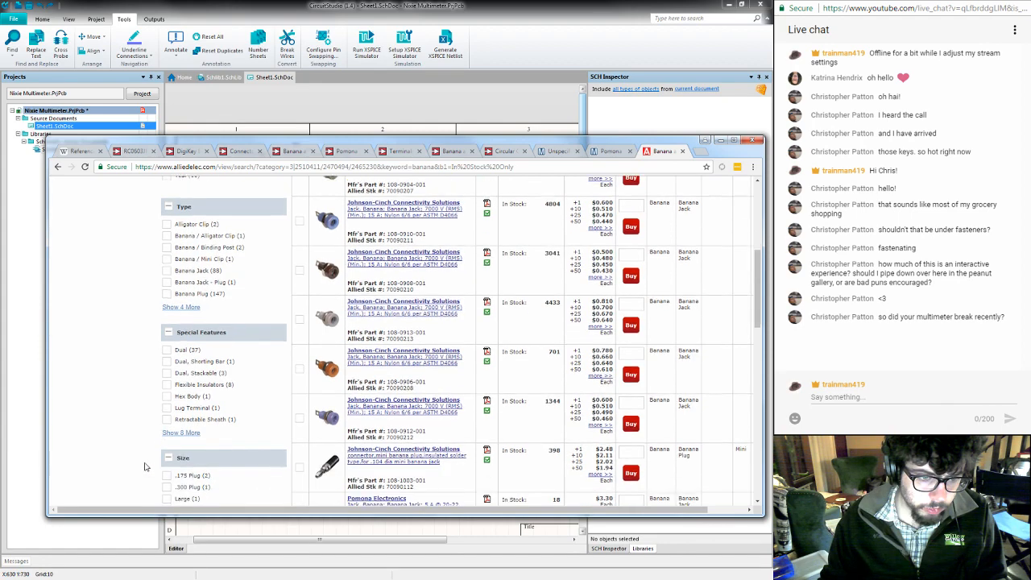
scroll(145, 459, "down", 5)
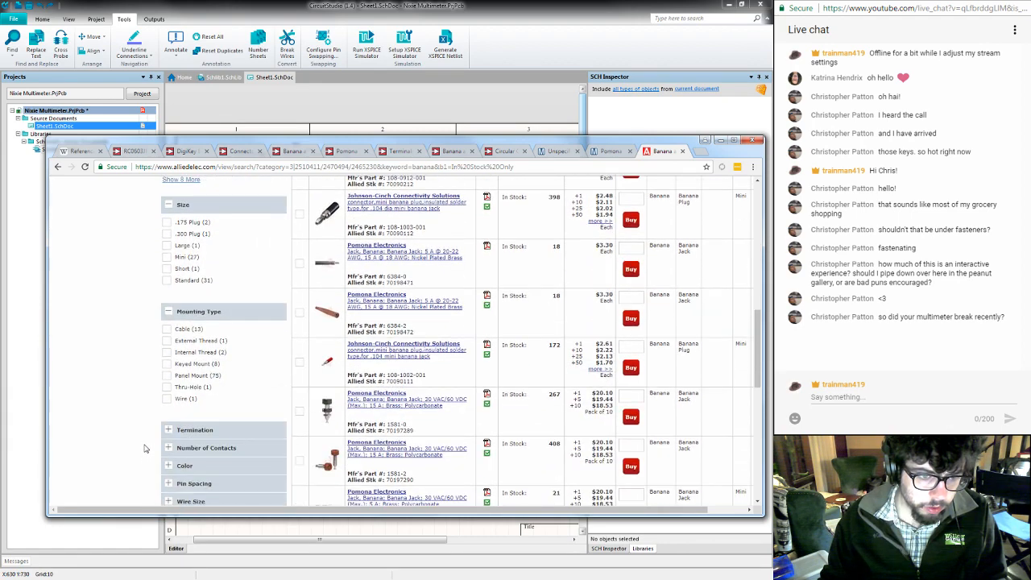
left_click(166, 367)
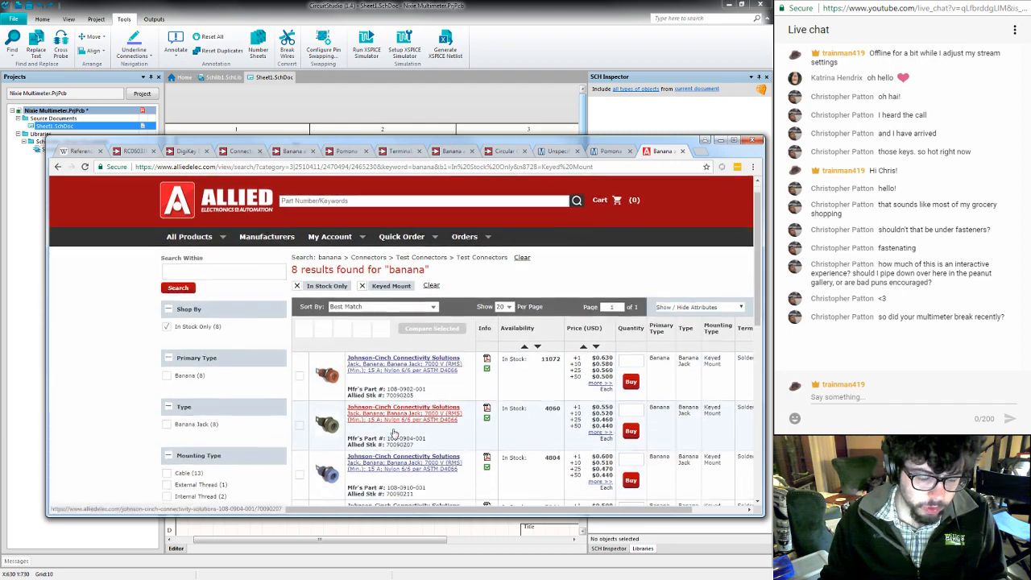
- Look over the Keyed Mount banana jacks and remove that mounting type filter
scroll(395, 432, "down", 6)
scroll(393, 433, "up", 1)
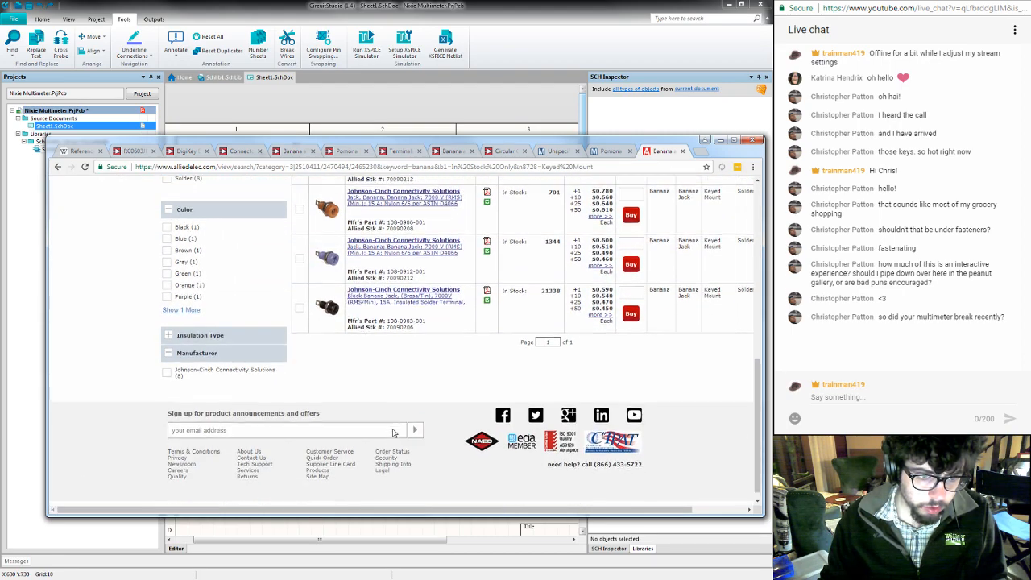
scroll(228, 352, "up", 5)
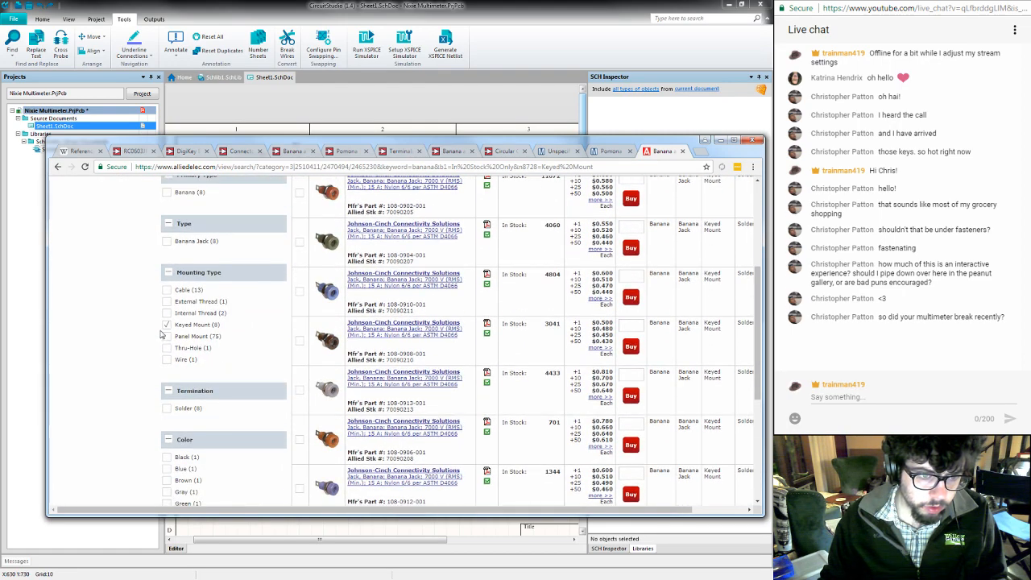
left_click(166, 325)
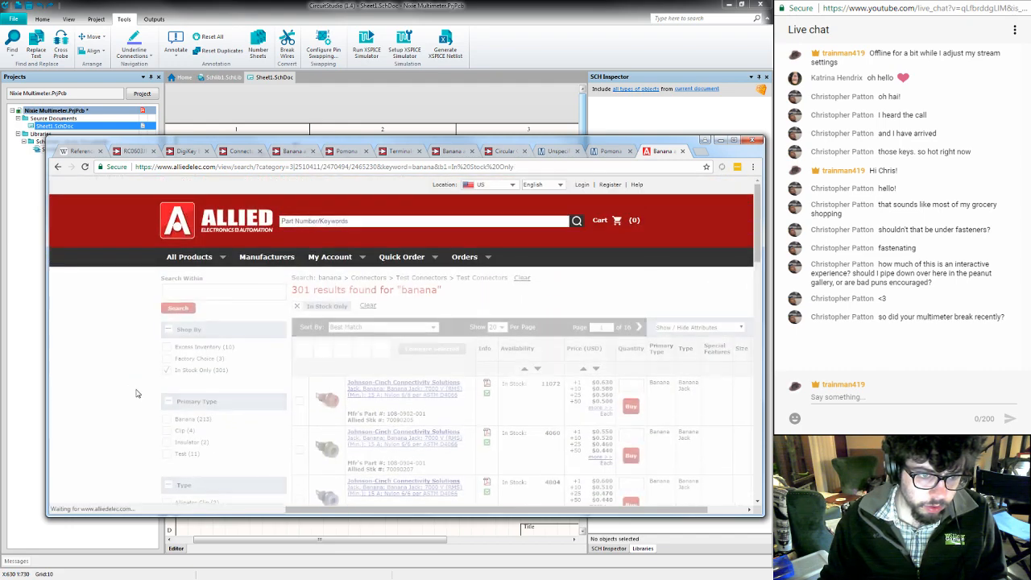
- Filter the in-stock banana connectors by the Solder/Thru-Hole termination
scroll(137, 394, "down", 8)
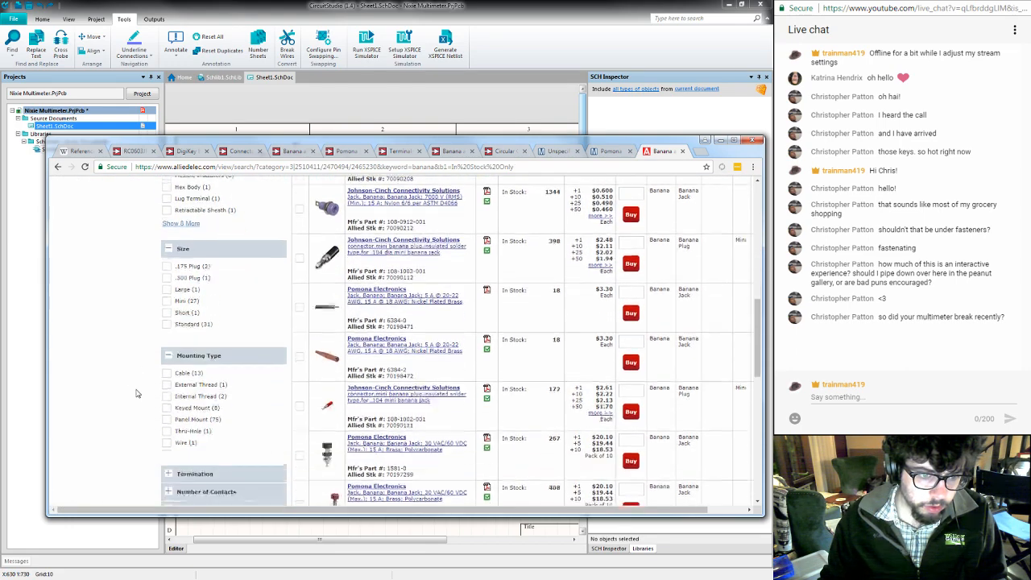
scroll(136, 393, "down", 1)
scroll(130, 377, "down", 1)
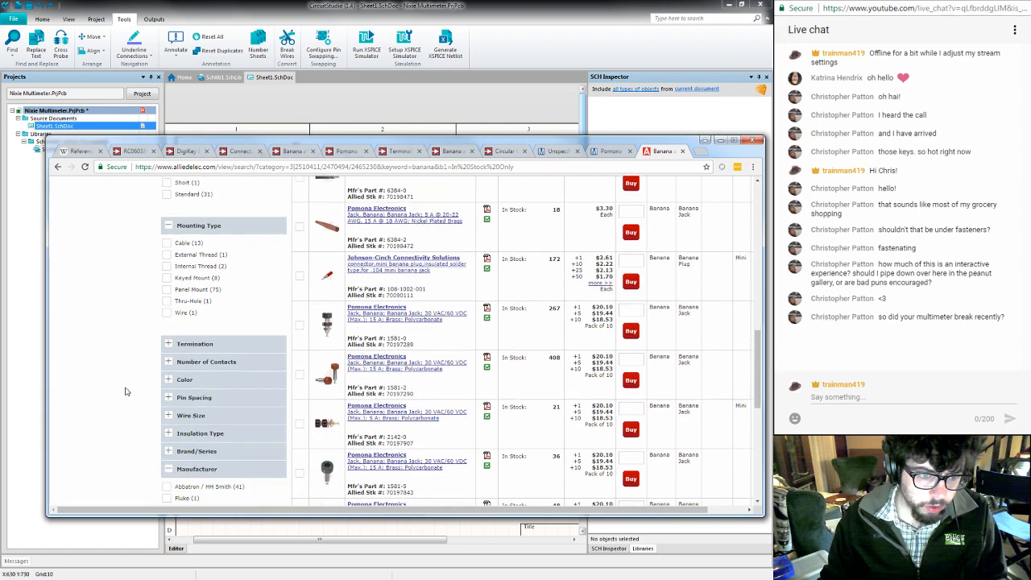
scroll(138, 402, "down", 2)
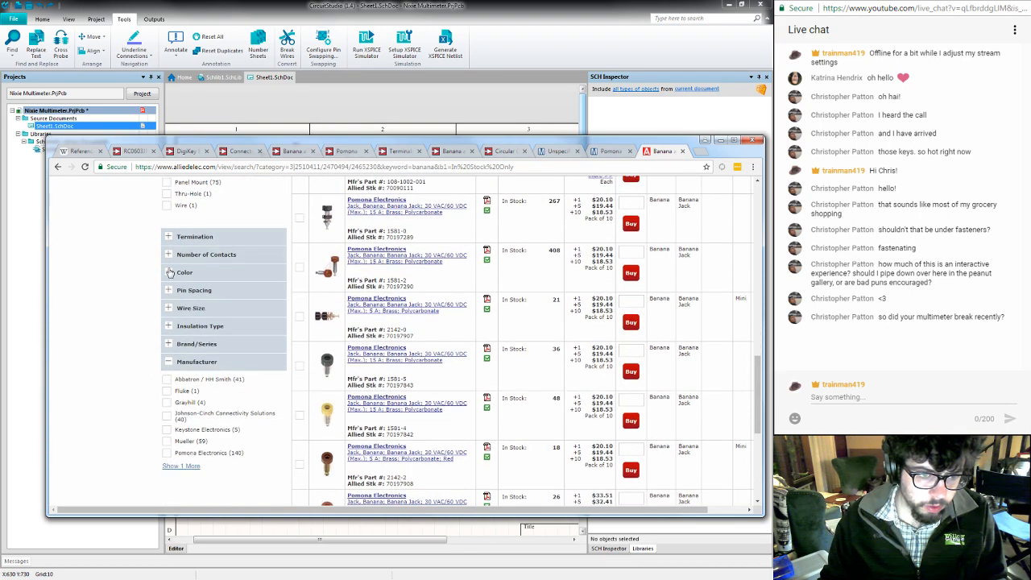
left_click(169, 237)
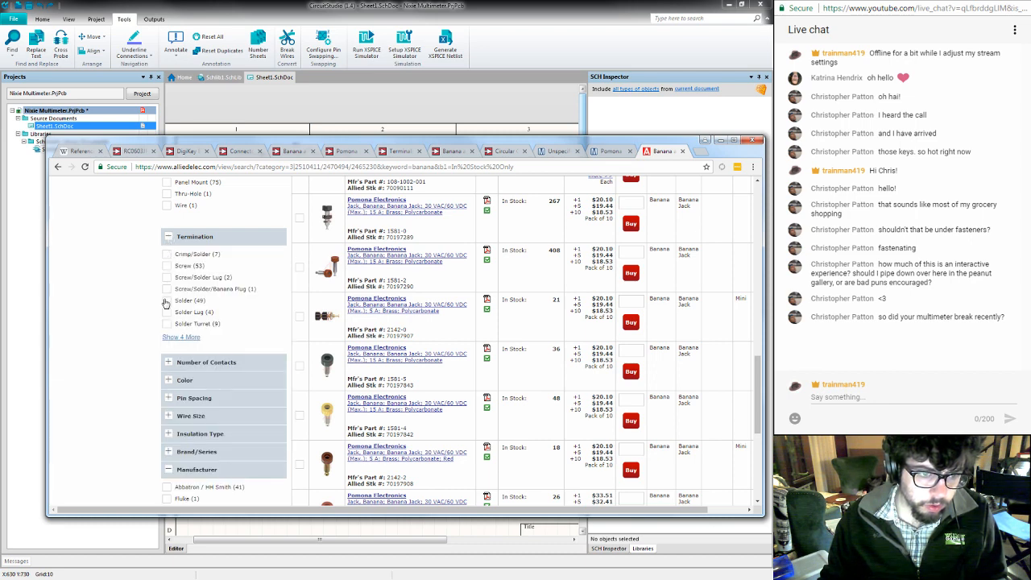
left_click(180, 338)
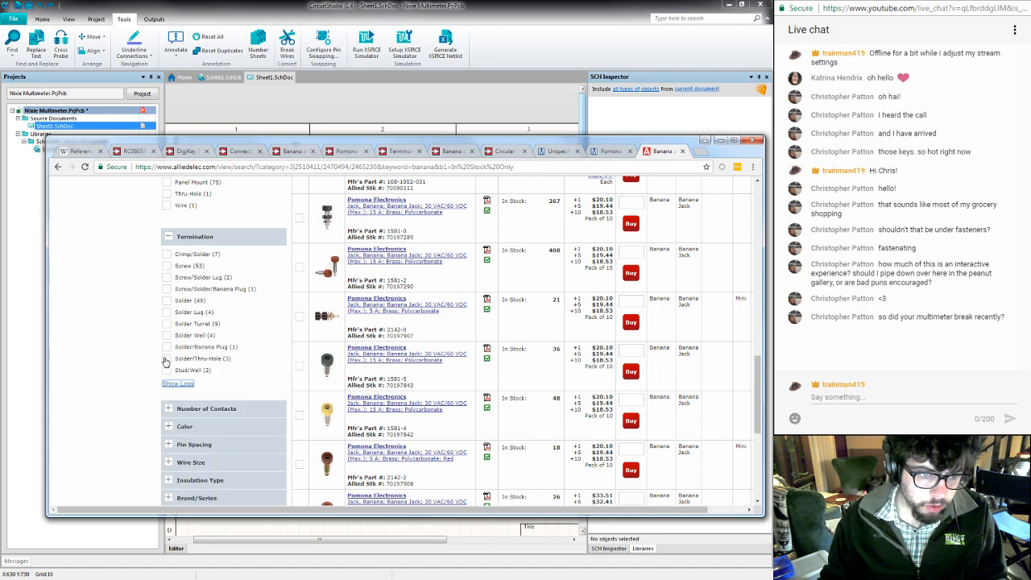
left_click(168, 359)
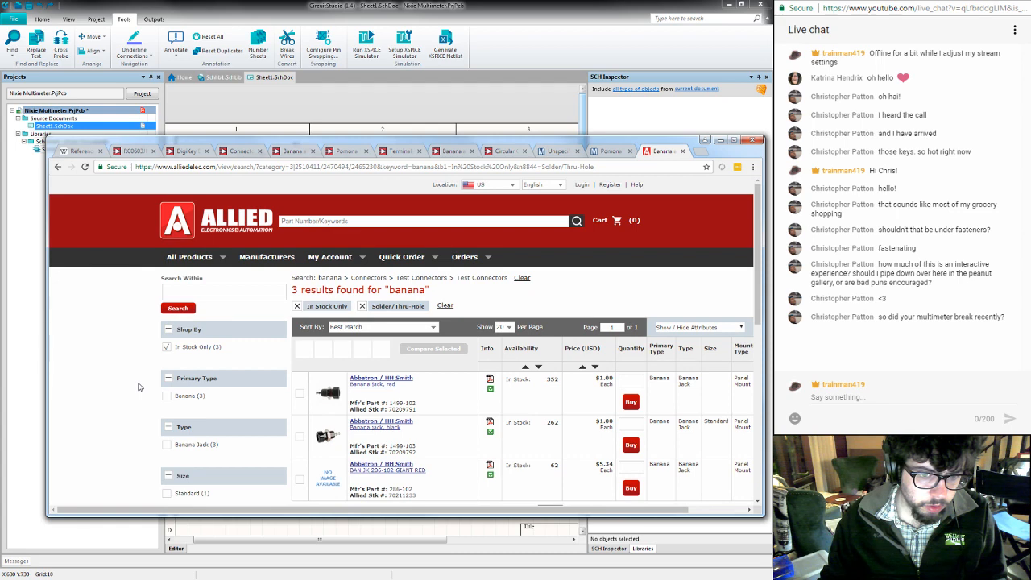
- Add the Solder termination to the Solder/Thru-Hole filter on the banana connectors
scroll(137, 387, "down", 3)
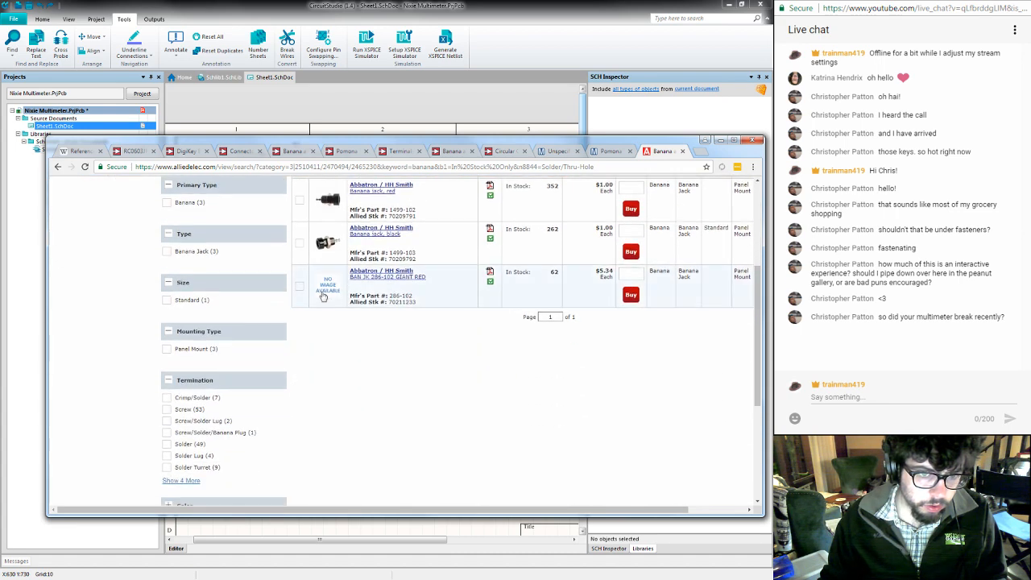
left_click(167, 444)
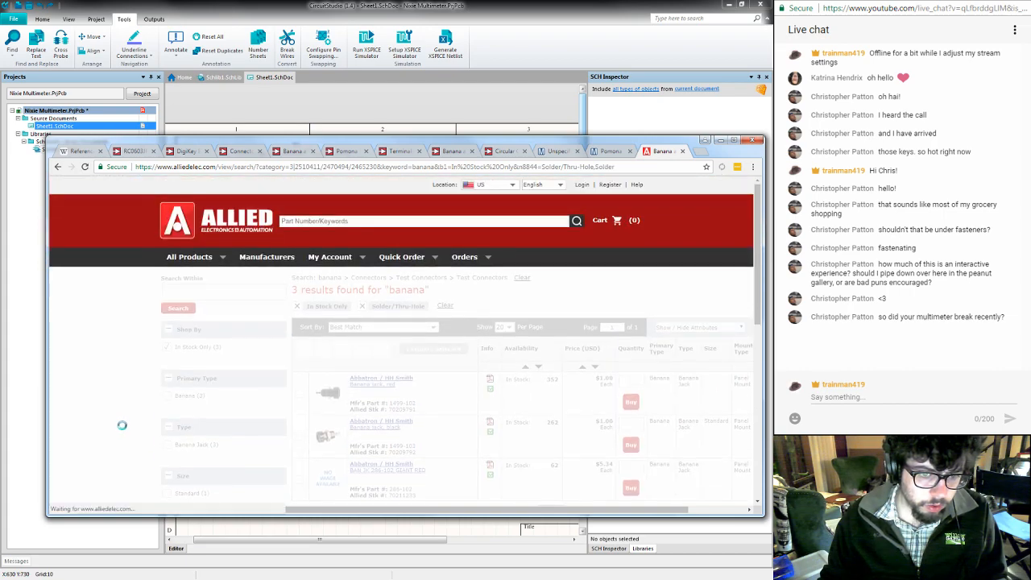
scroll(123, 430, "down", 5)
scroll(122, 429, "down", 3)
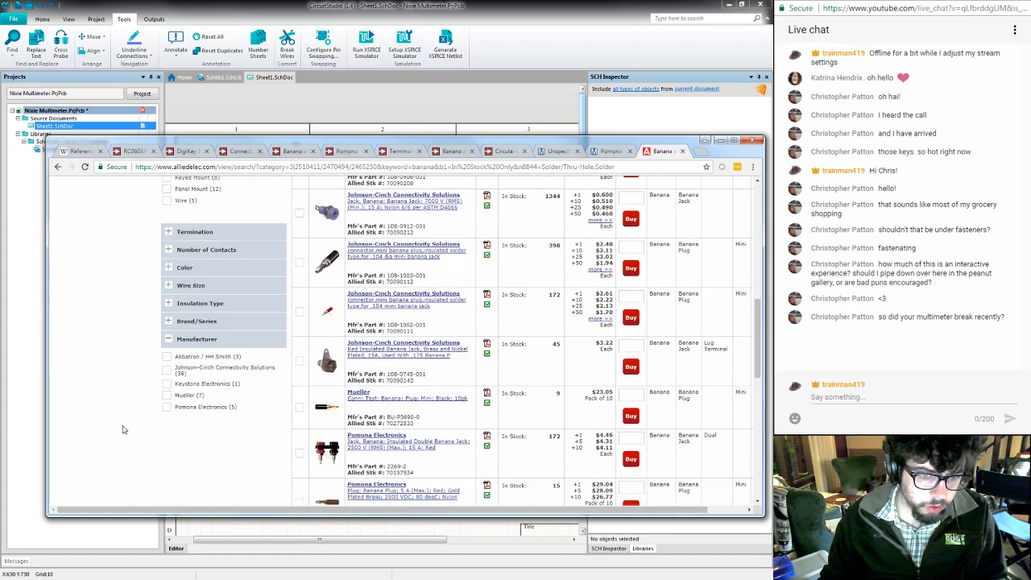
- Look through the first and second result pages of solder-termination banana connectors for a suitable jack
scroll(123, 428, "down", 2)
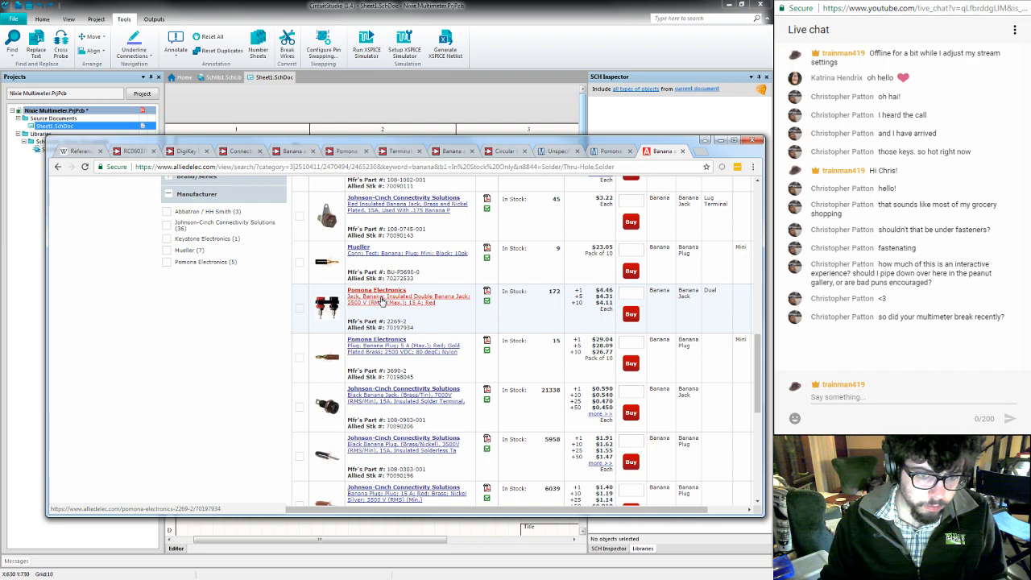
scroll(380, 301, "down", 10)
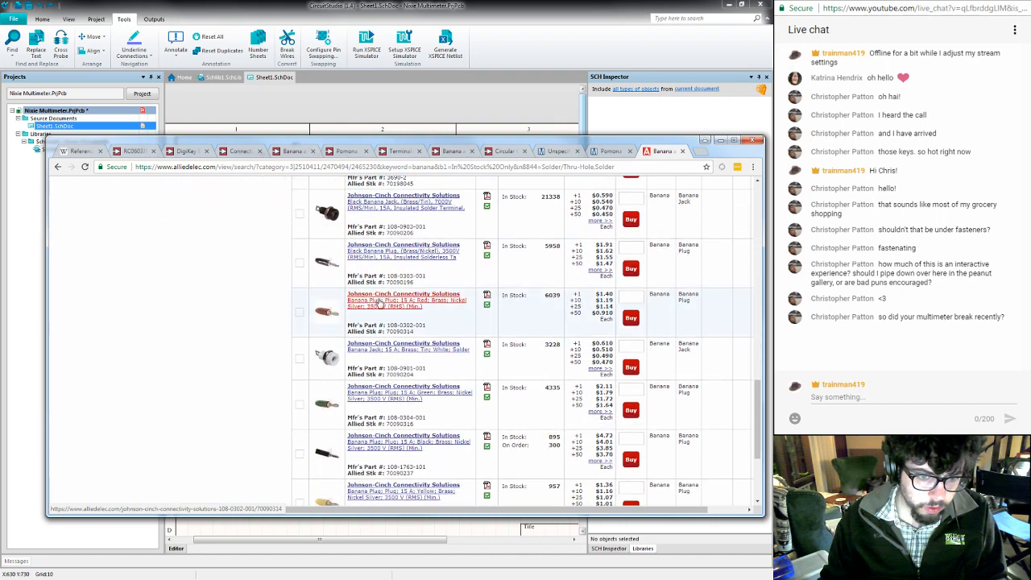
scroll(380, 304, "up", 4)
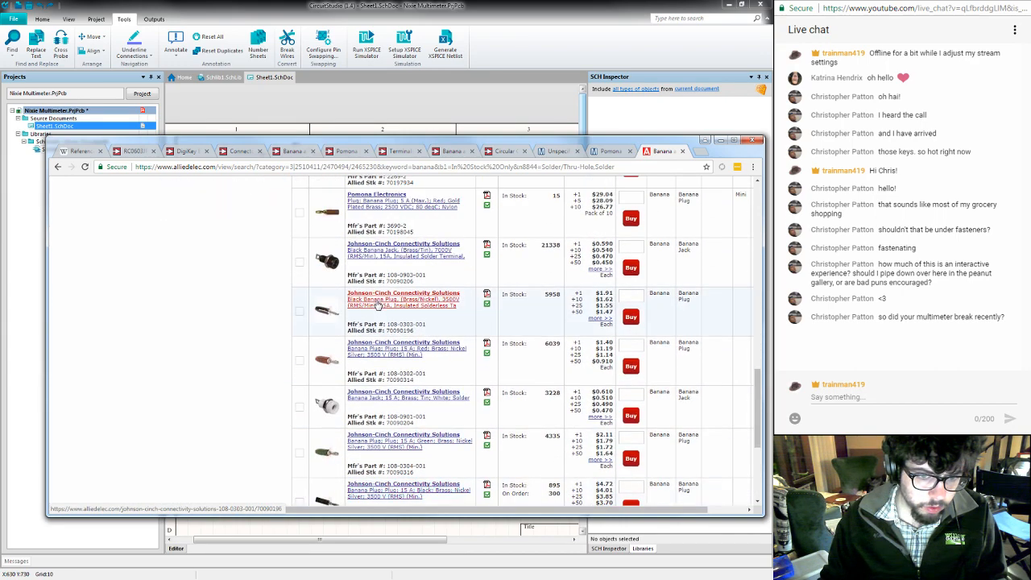
scroll(381, 304, "down", 5)
left_click(568, 378)
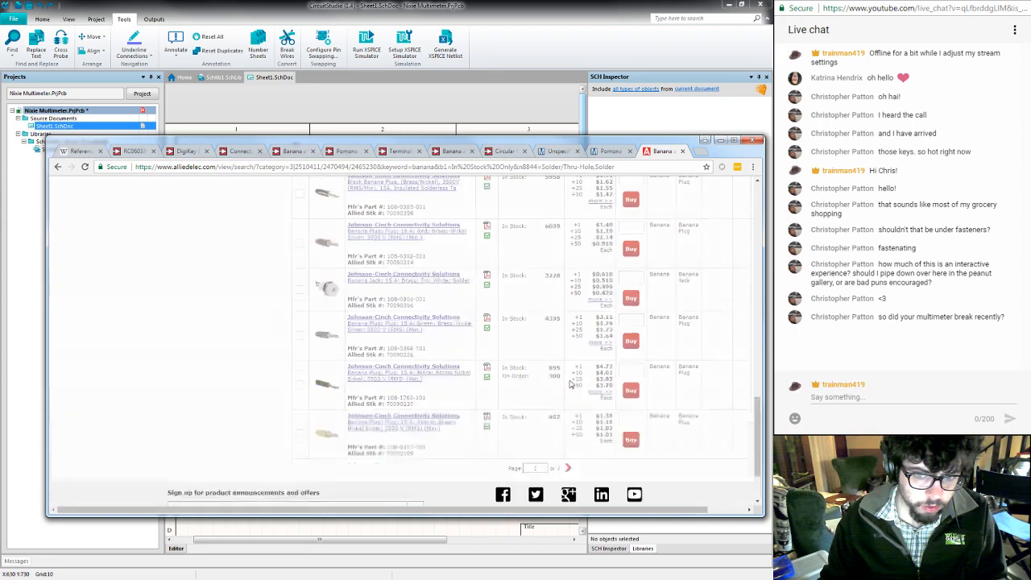
scroll(532, 397, "down", 5)
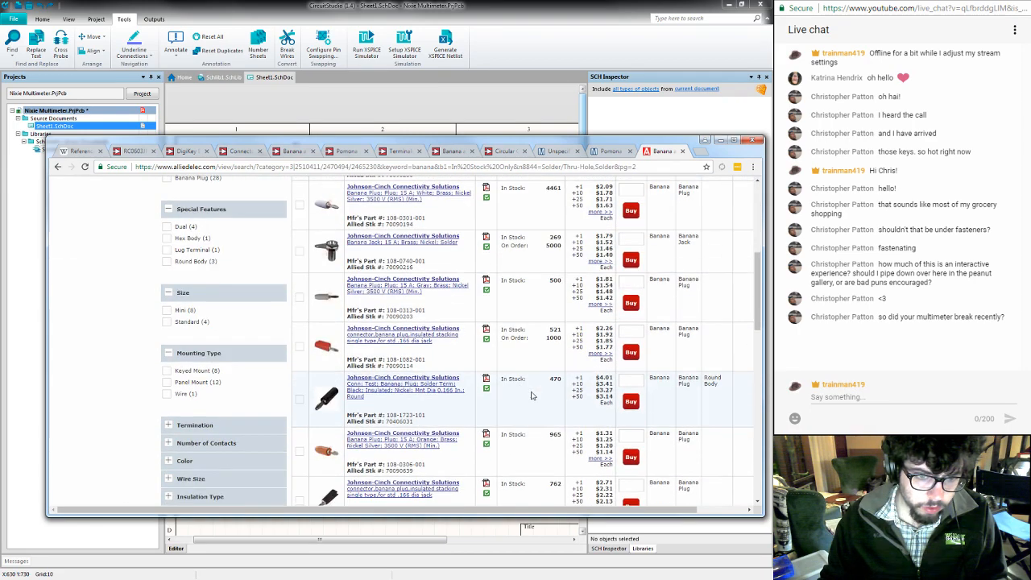
scroll(531, 396, "down", 3)
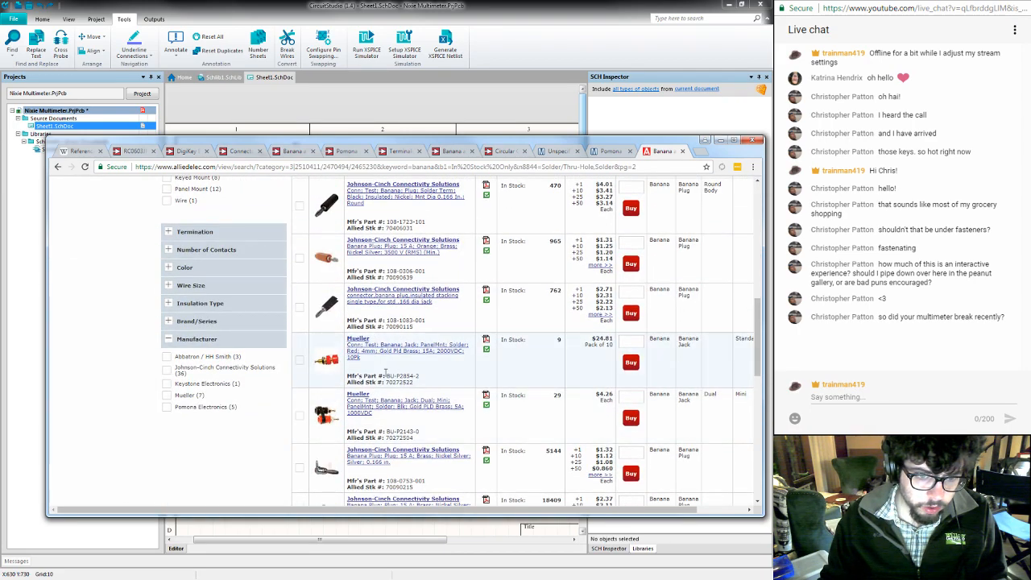
- Open the product page of the red Mueller BU-P2854-2 banana jack and its datasheet
left_click(376, 356)
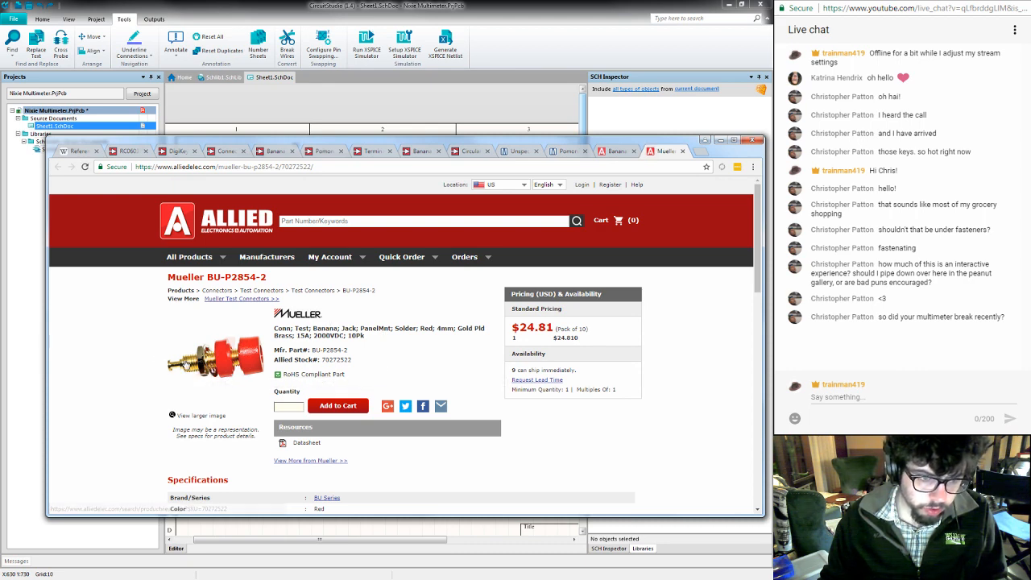
scroll(220, 399, "down", 1)
scroll(220, 399, "down", 2)
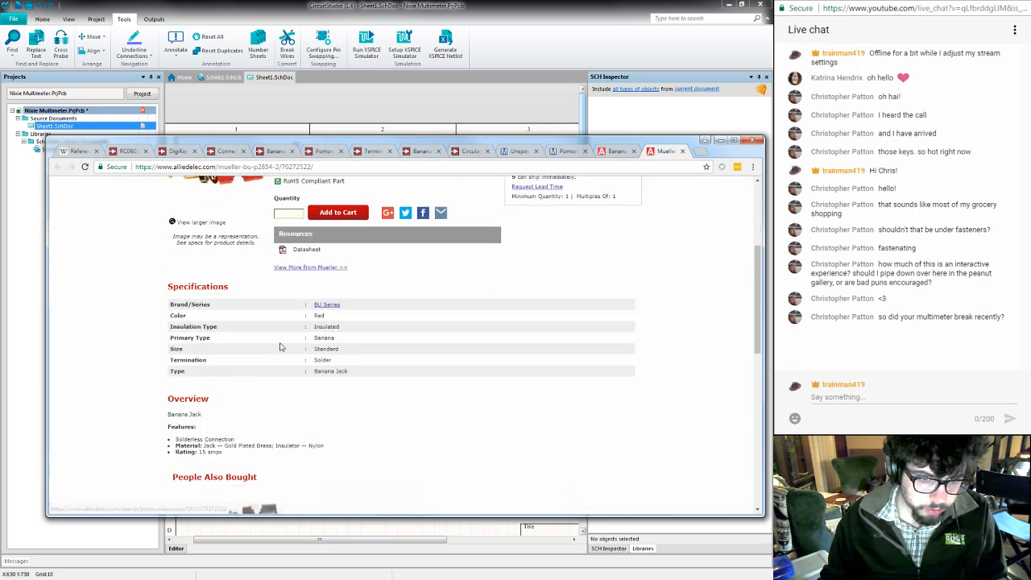
left_click(305, 251)
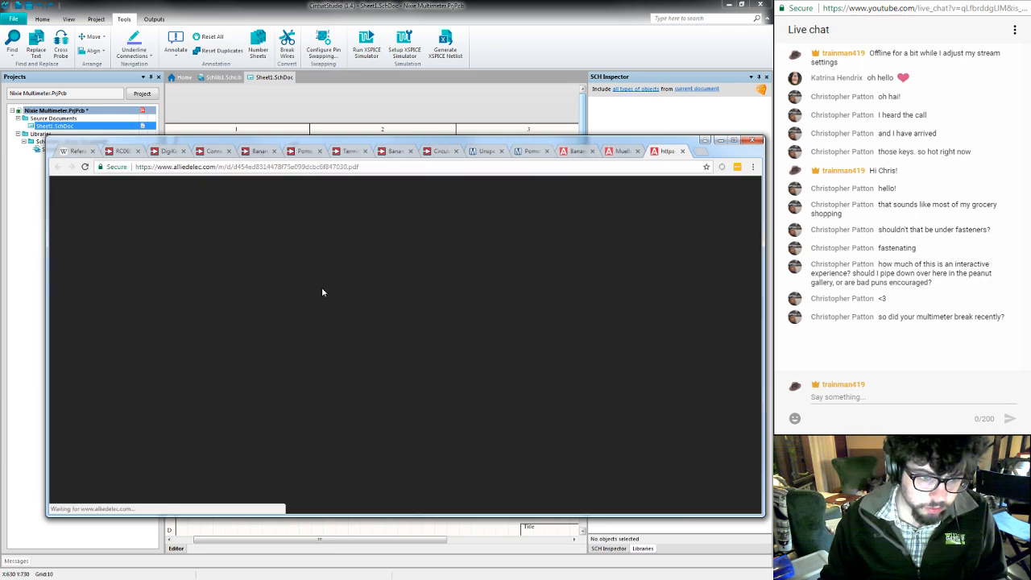
- Examine the BU-P2854 datasheet's dimension drawing, panel cutout, materials and ratings, and close the datasheet
scroll(382, 360, "down", 1)
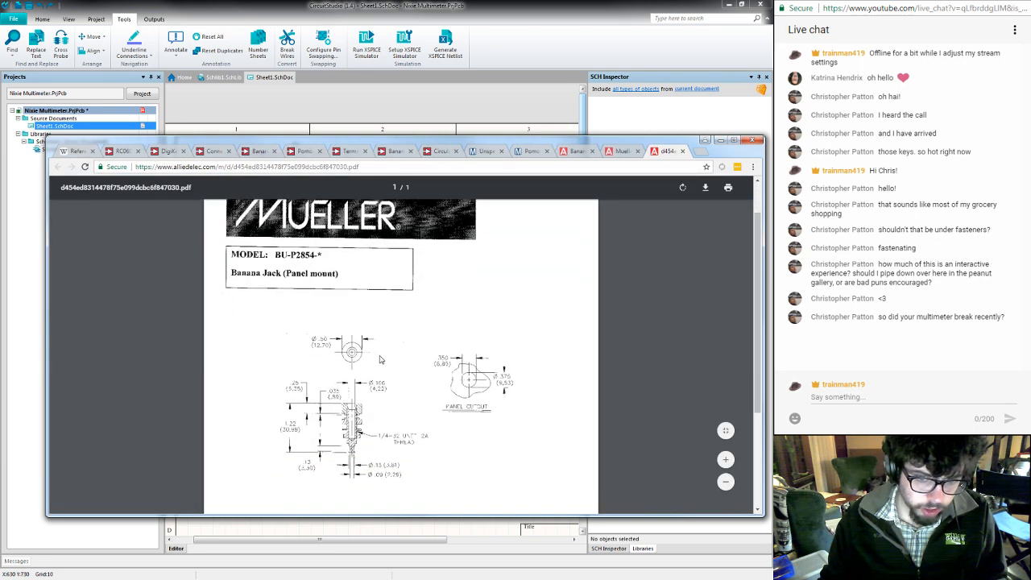
scroll(381, 360, "down", 2)
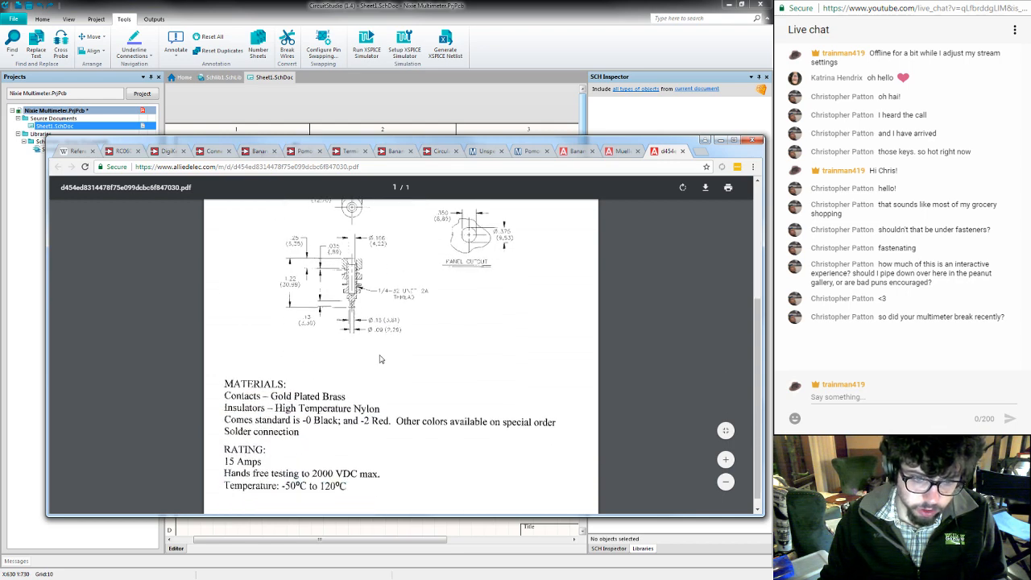
scroll(382, 358, "up", 1)
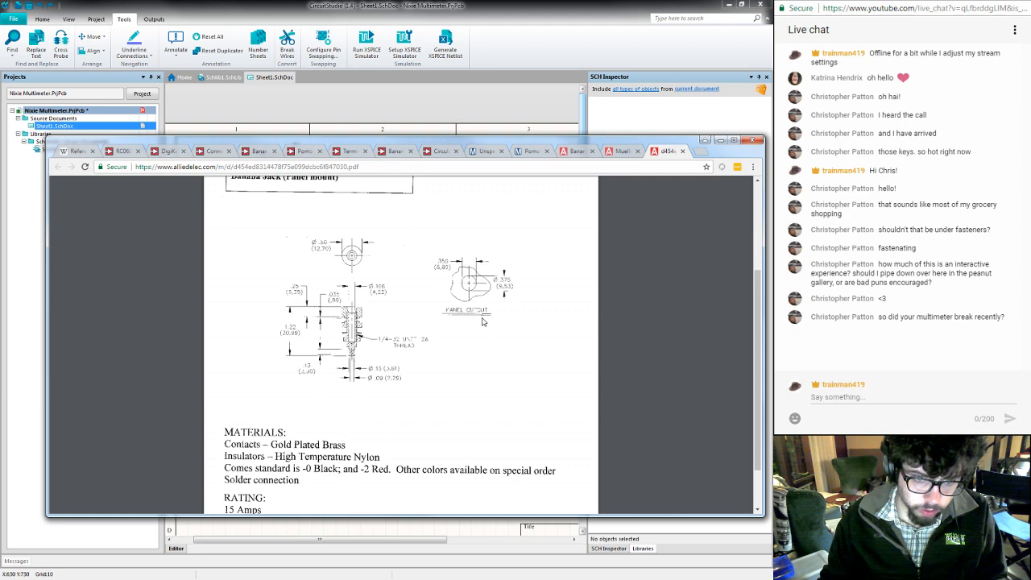
scroll(480, 369, "down", 1)
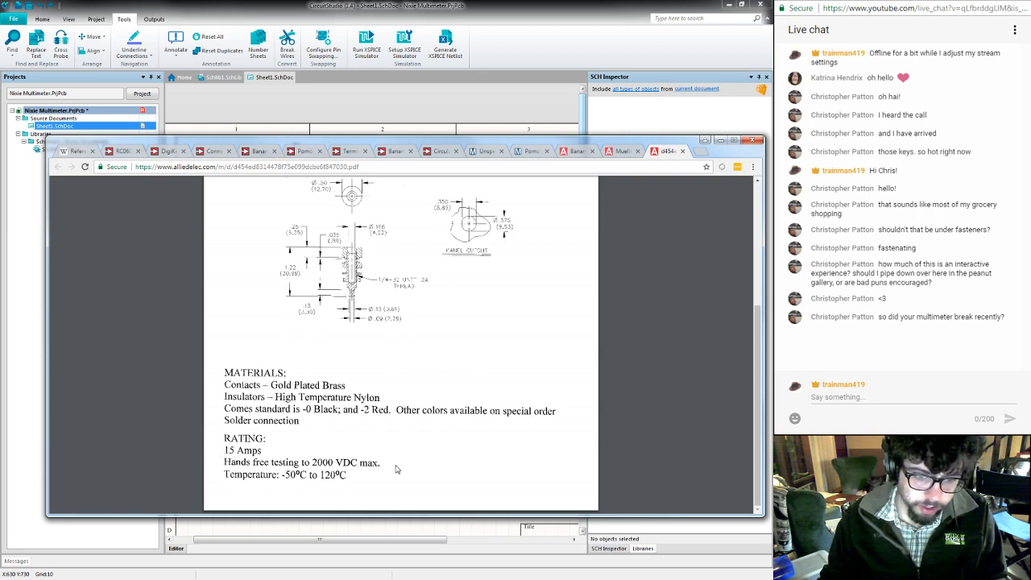
scroll(431, 468, "up", 3)
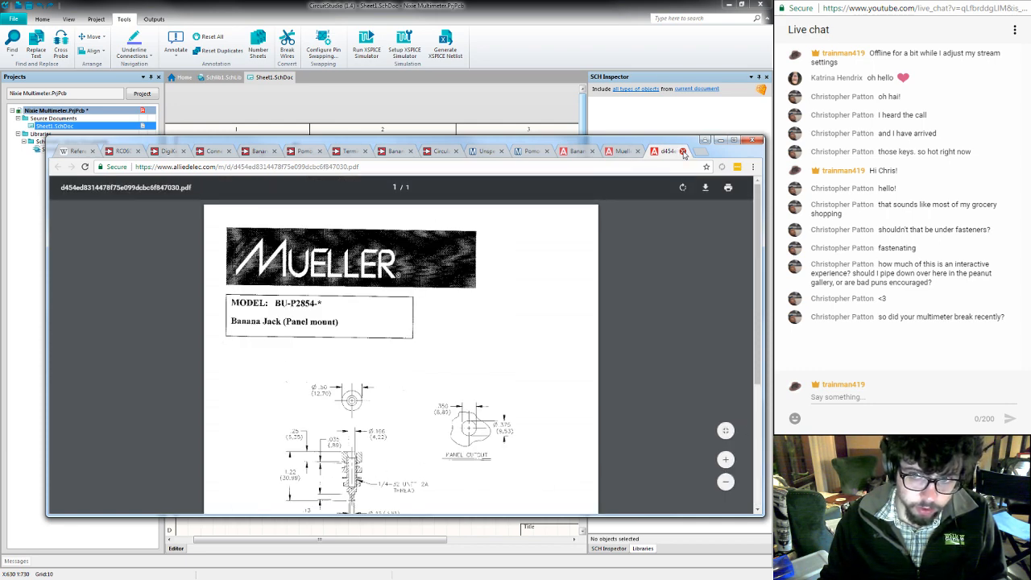
left_click(683, 151)
- Check the Mueller jack's specifications and related products, and close its product page
scroll(653, 299, "down", 2)
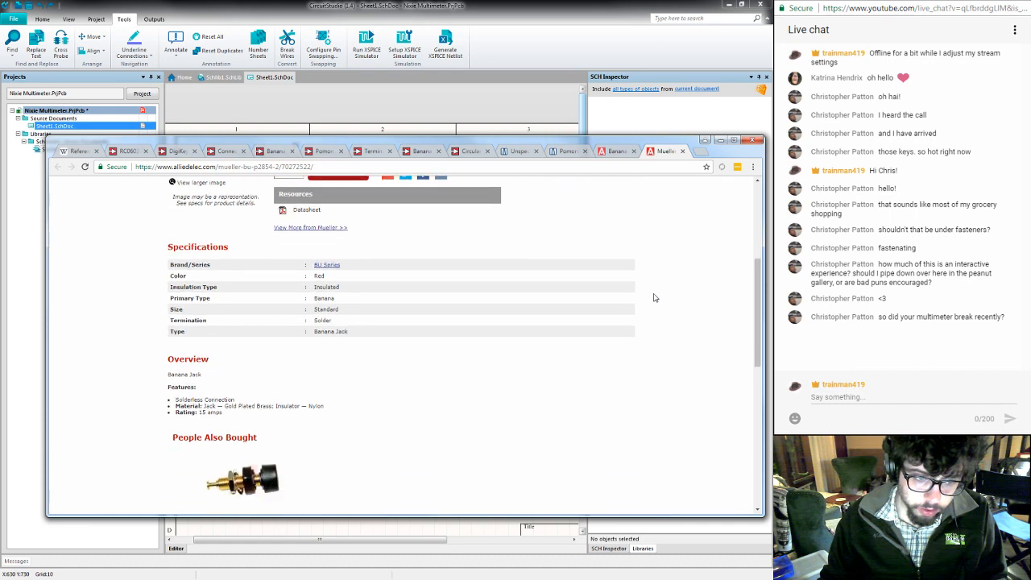
scroll(655, 298, "down", 4)
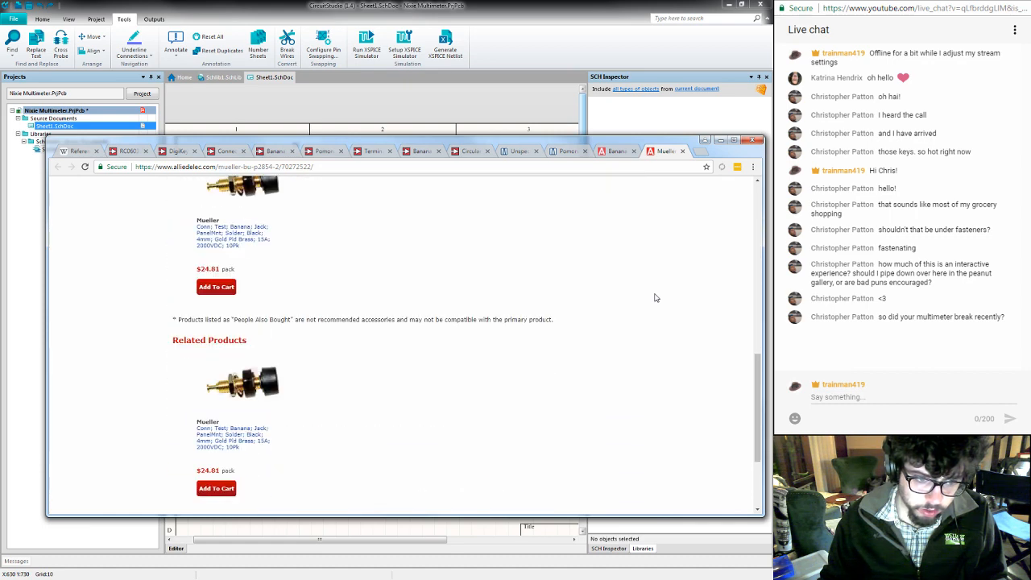
scroll(655, 298, "up", 6)
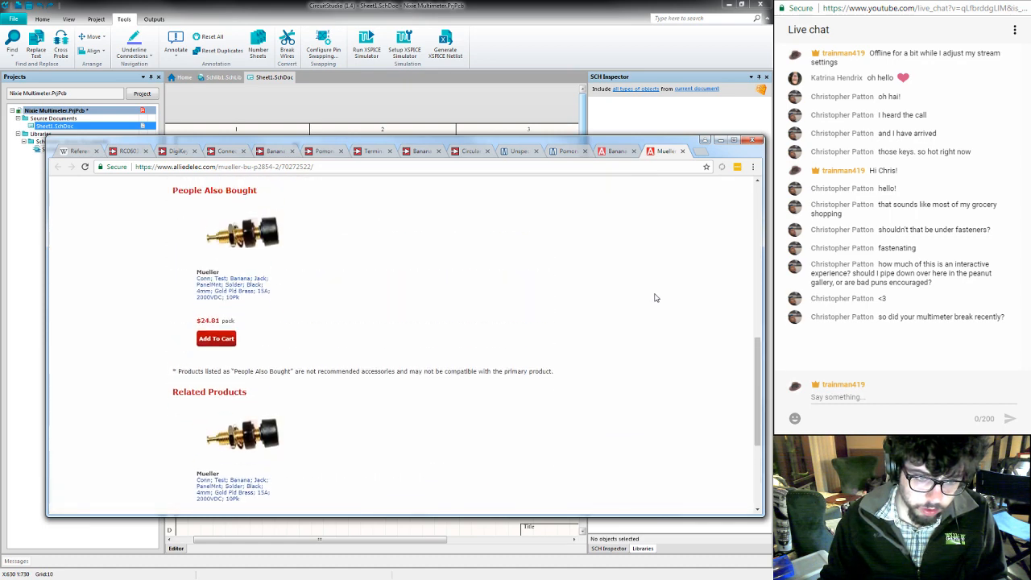
scroll(655, 298, "up", 1)
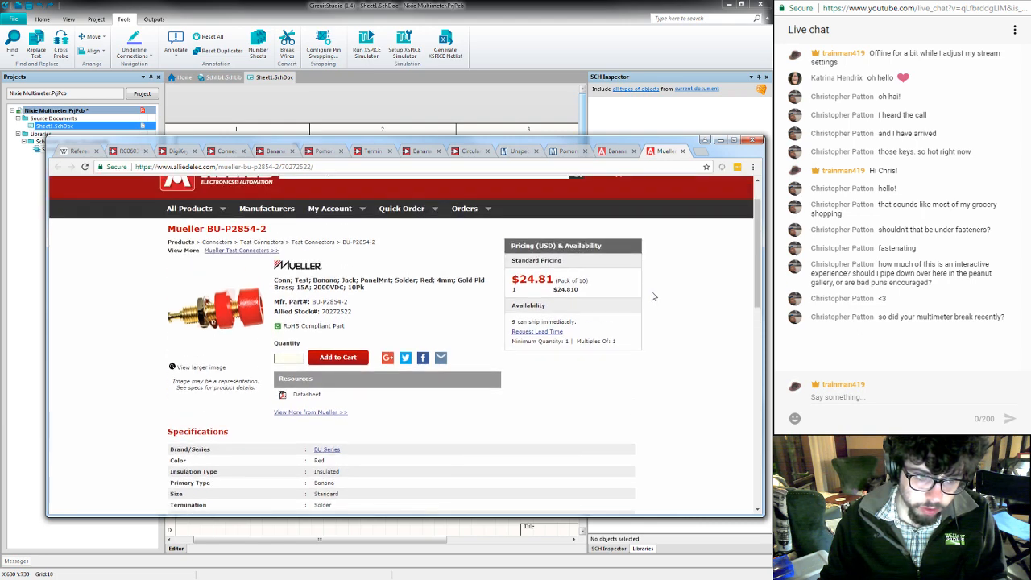
left_click(684, 151)
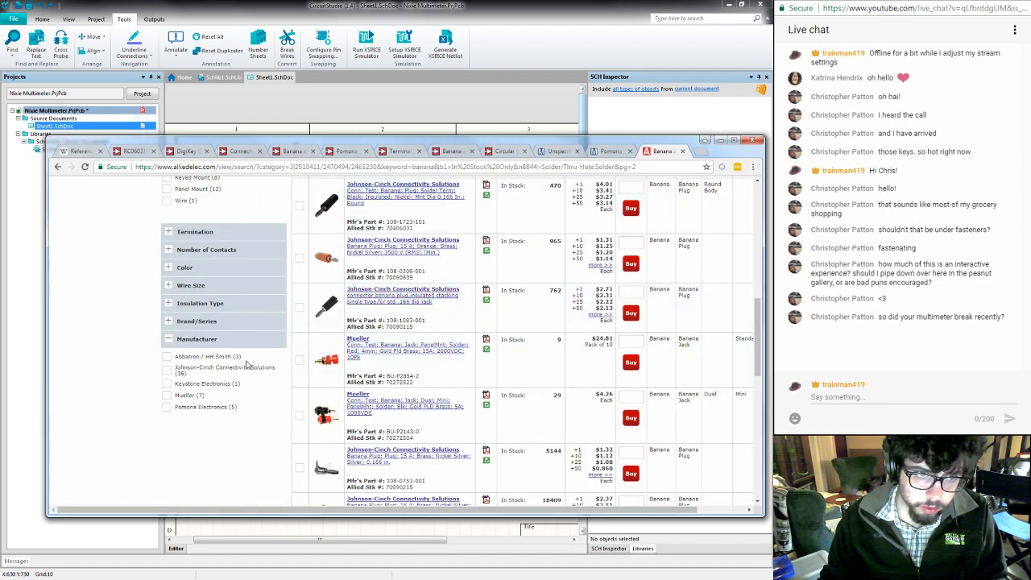
- Search Google for "board mount banana jack" in a new tab and open Newark's PCB Mount Banana Plugs & Jacks result in another tab
key("ctrl+t")
type("boar")
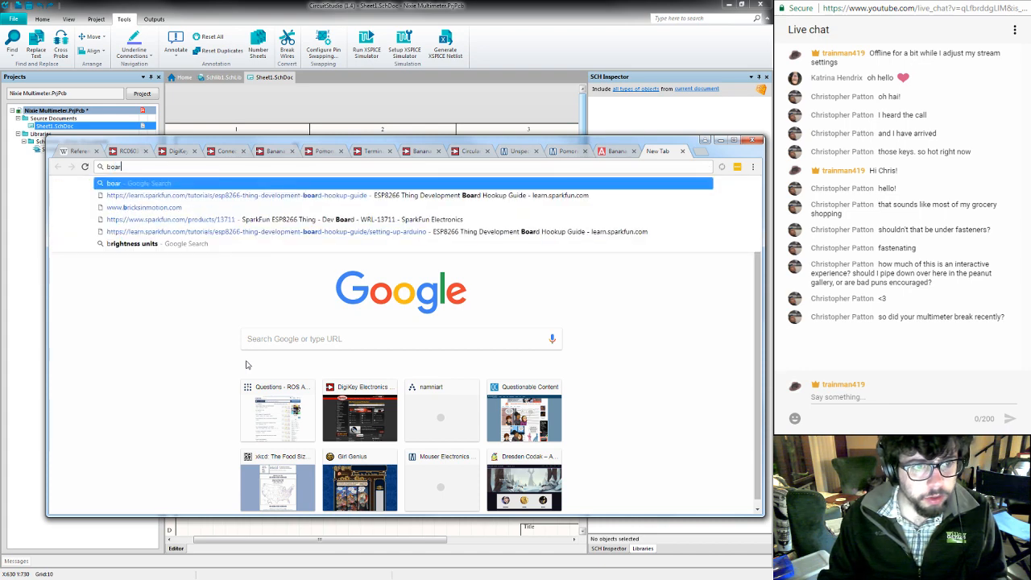
type("d mount bana")
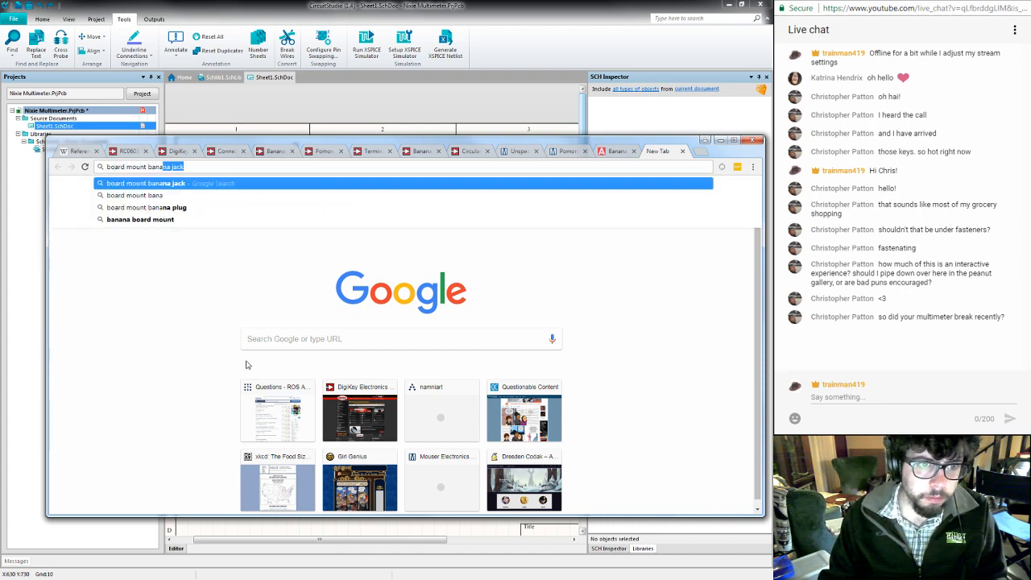
key("Return")
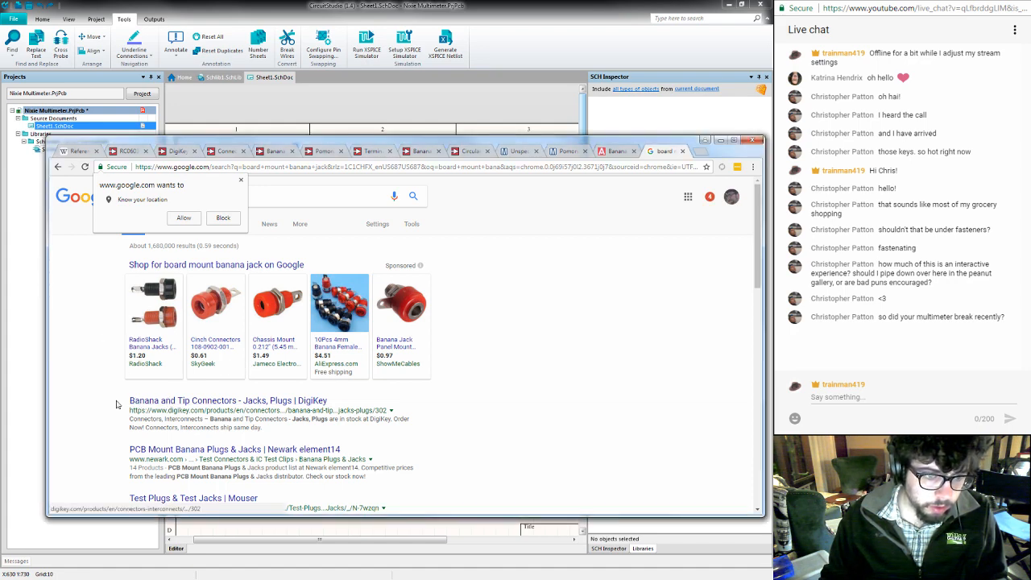
middle_click(157, 451)
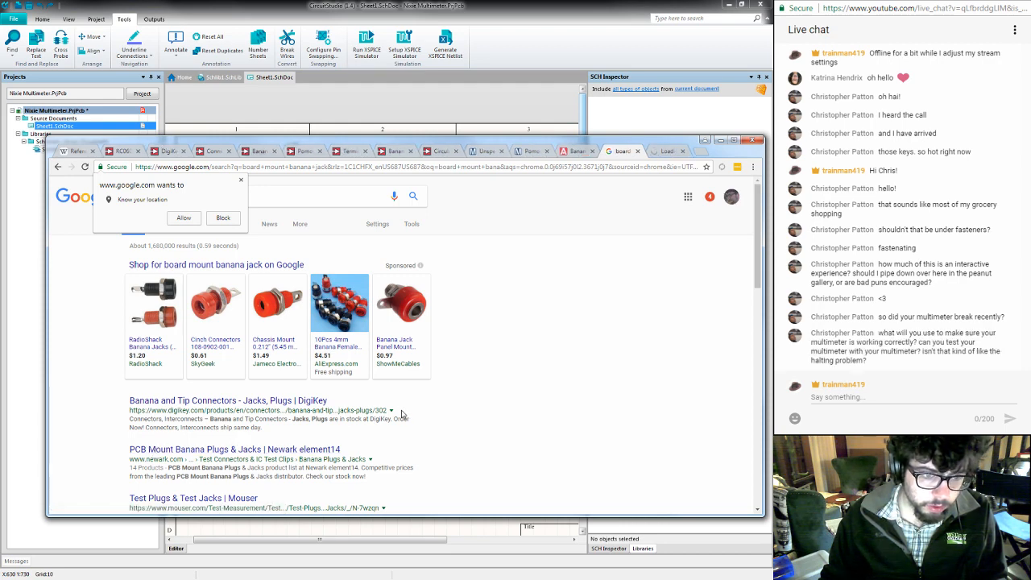
- Look through Newark's PCB Mount Banana Plugs & Jacks list for jack styles, current ratings, stock and prices
key("ctrl+Tab")
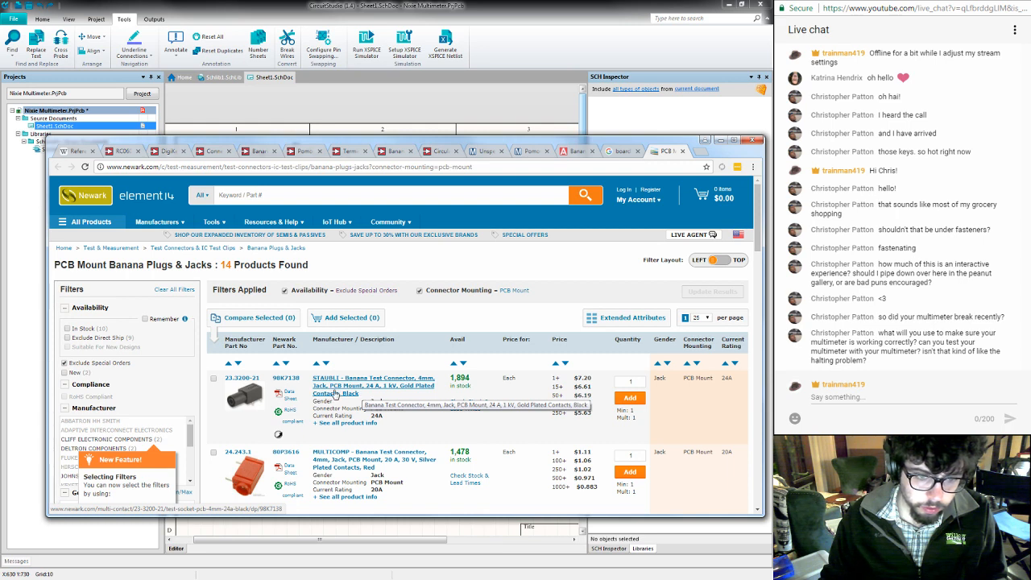
mouse_move(241, 400)
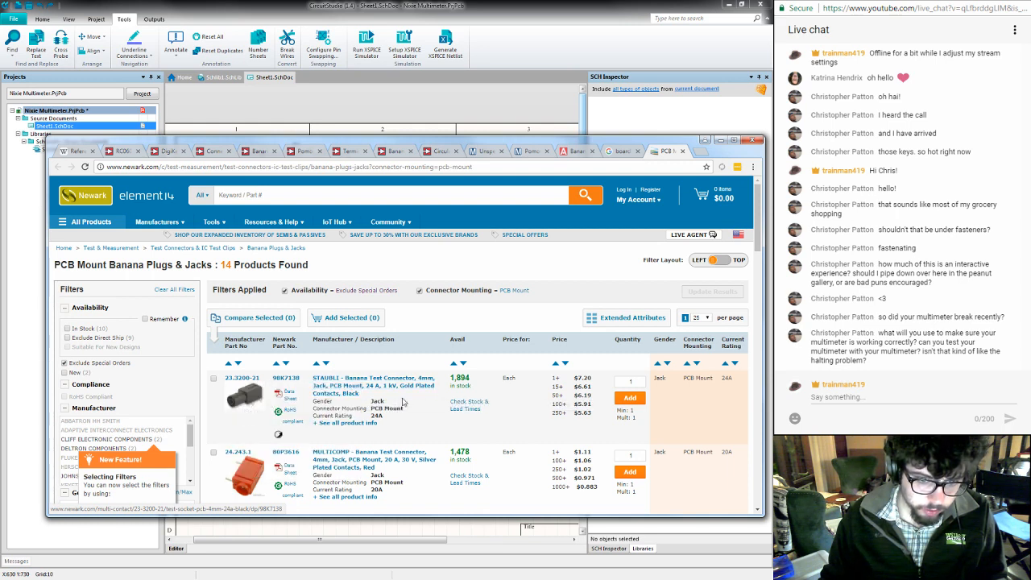
scroll(403, 402, "down", 1)
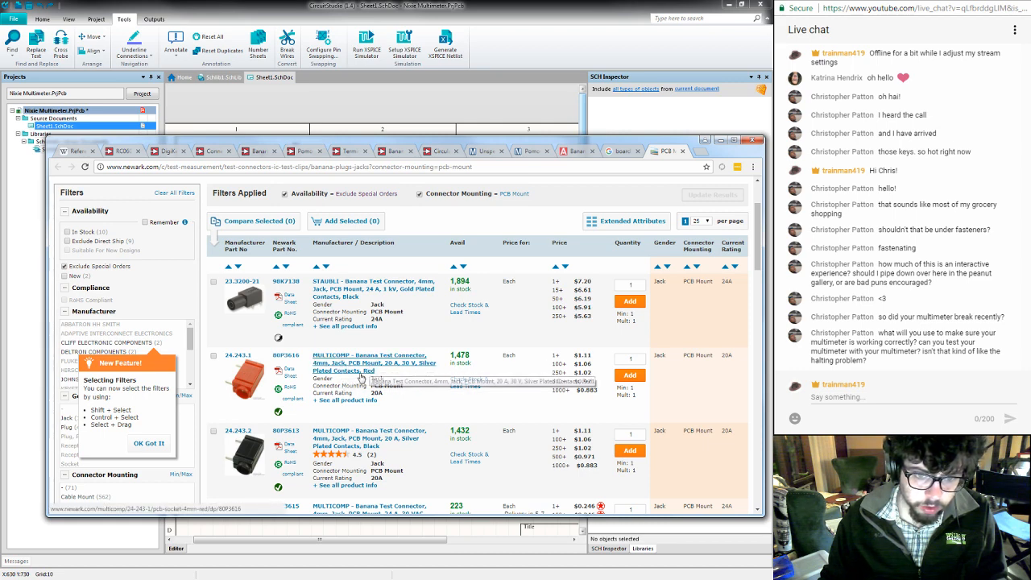
scroll(361, 377, "down", 2)
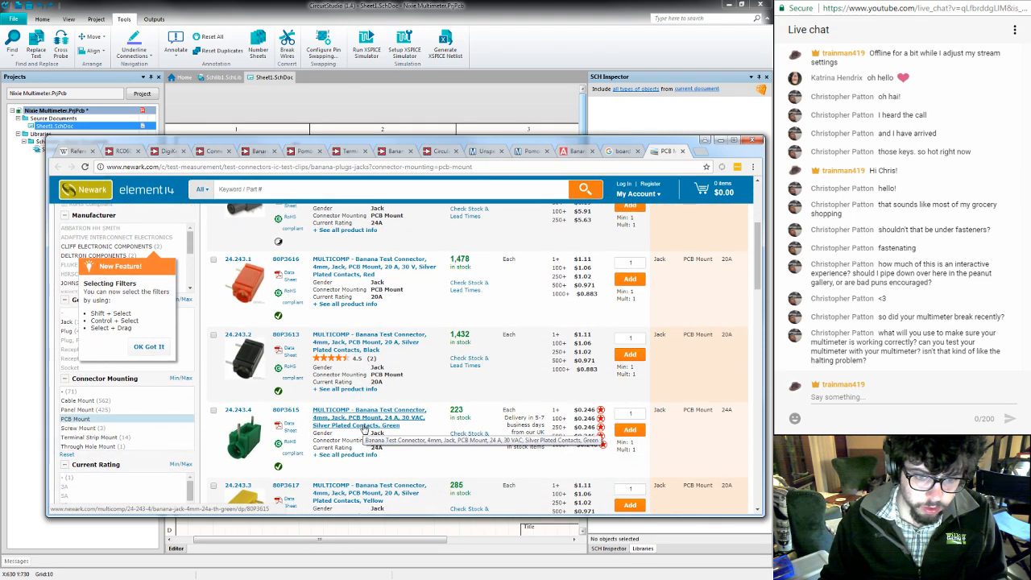
scroll(364, 430, "down", 2)
scroll(364, 431, "down", 3)
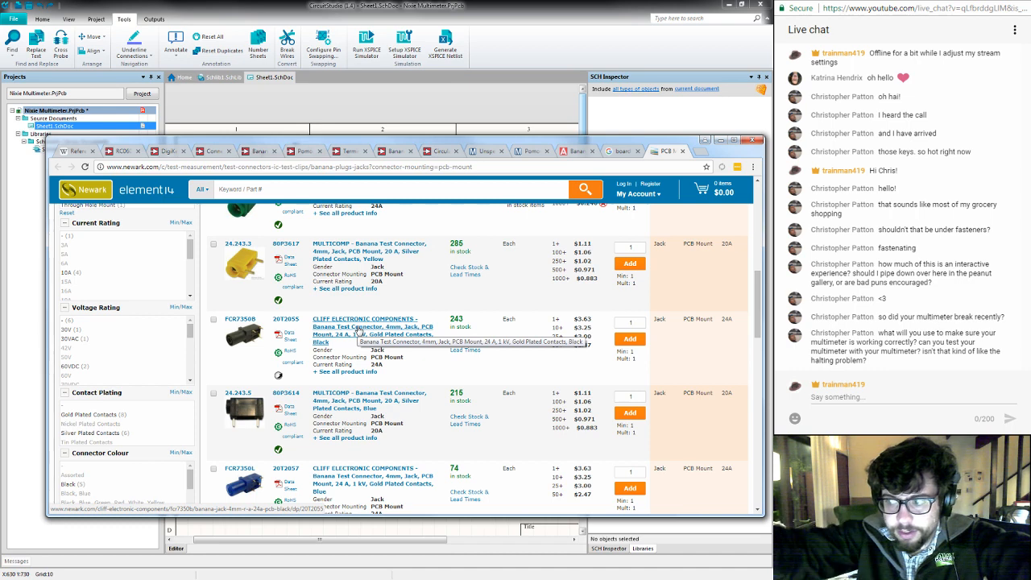
- Switch to the CircuitStudio schematic and move R3's "100k 0805 0.1%" comment to the left of the resistor, clear of K4's label
left_click(467, 42)
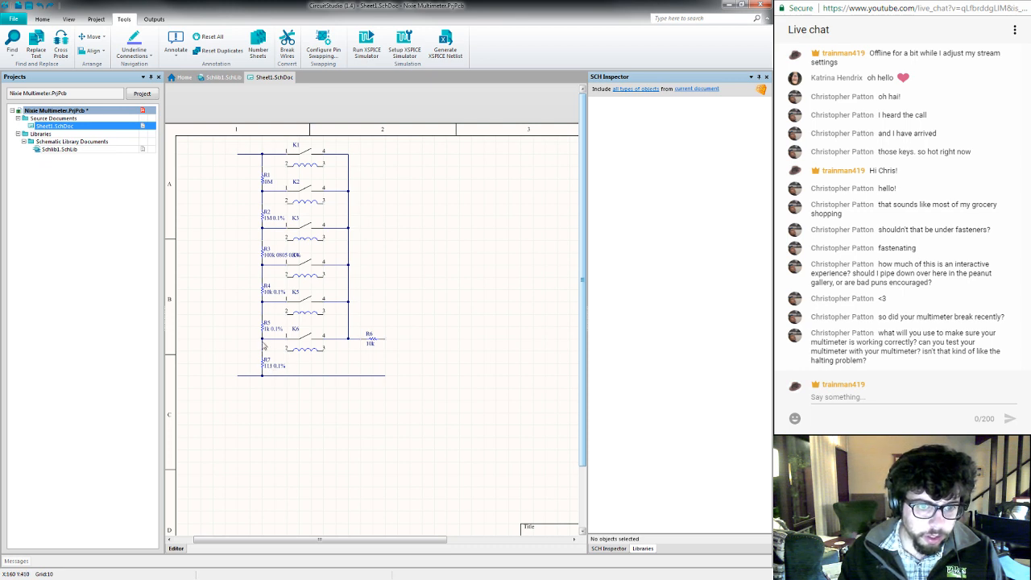
left_click(296, 257)
left_click(263, 257)
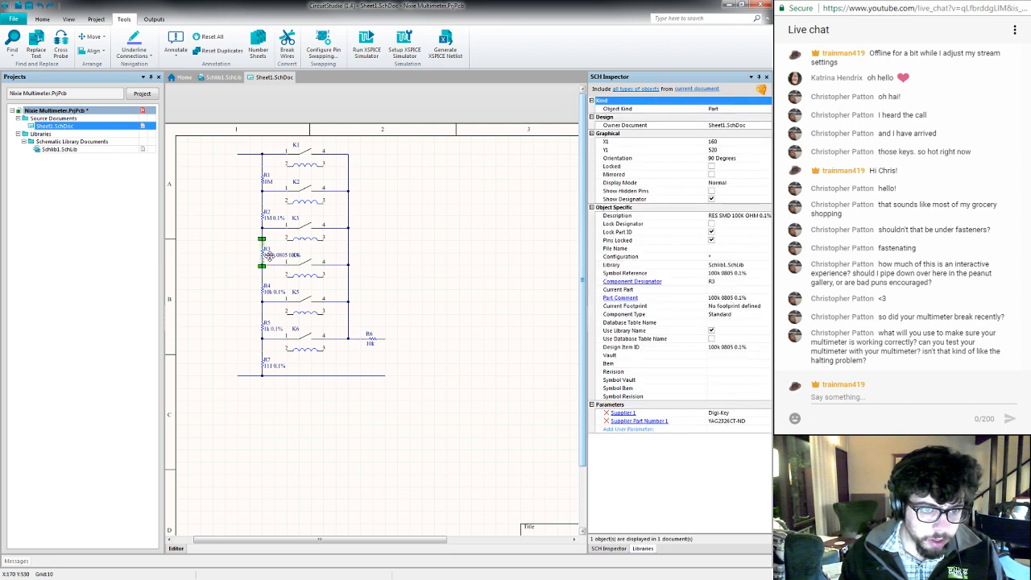
left_click(272, 256)
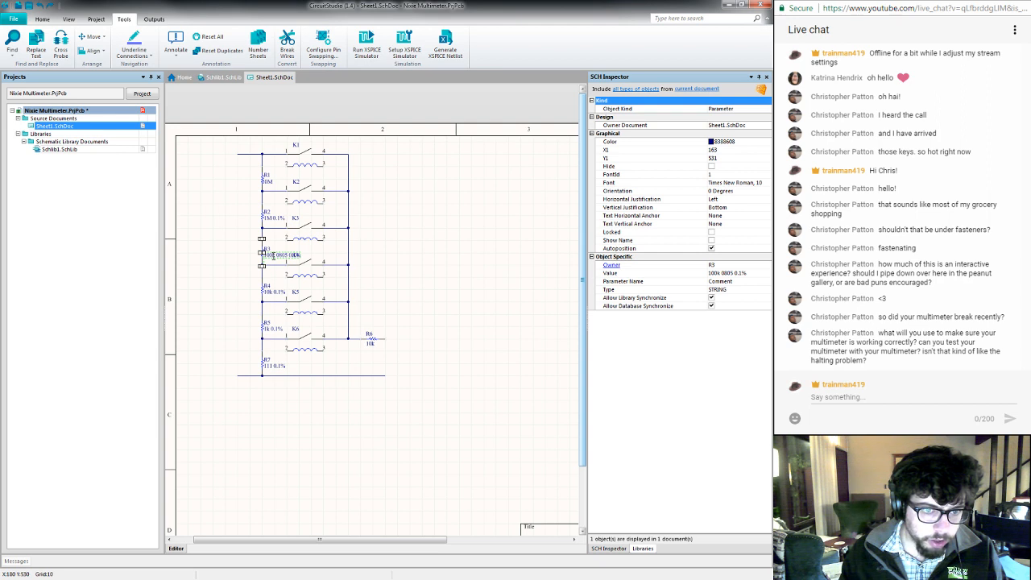
left_click_drag(273, 256, 232, 253)
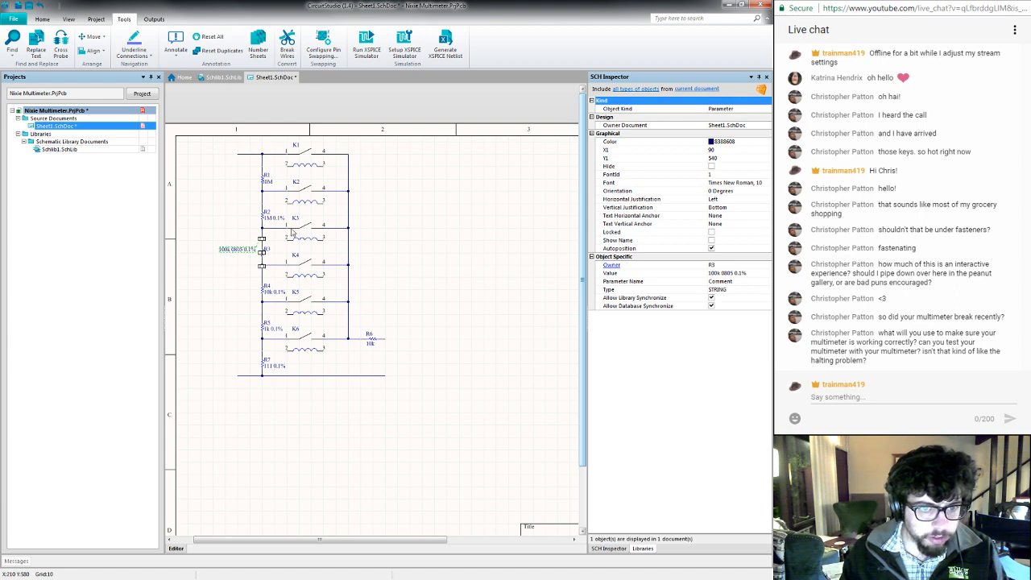
left_click(199, 231)
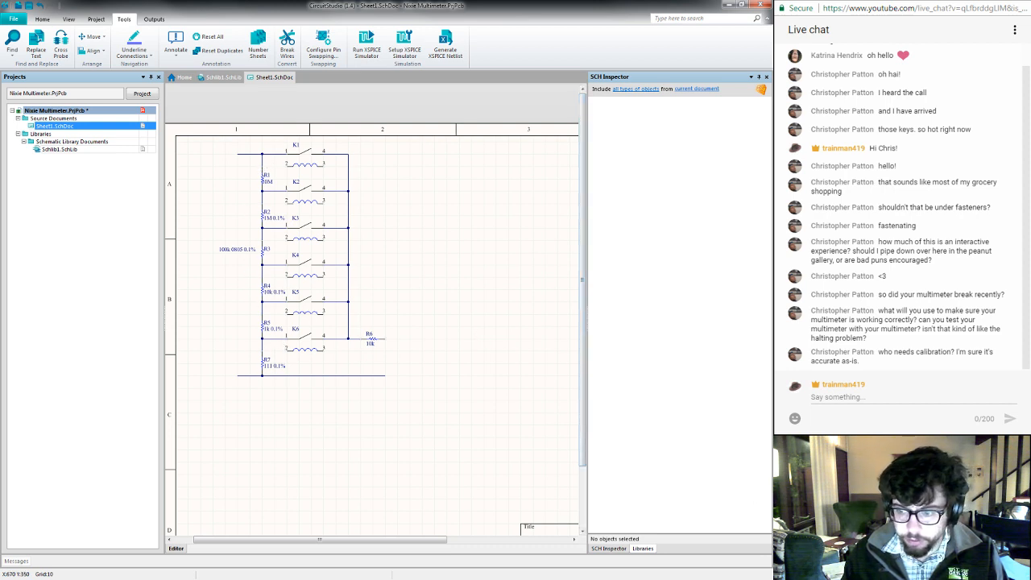
- Switch back to Newark's list, compare the PCB-mount jacks, and open the black Stäubli 23.3200-21 and Cliff FCR7350B pages in new tabs
key("alt+Tab")
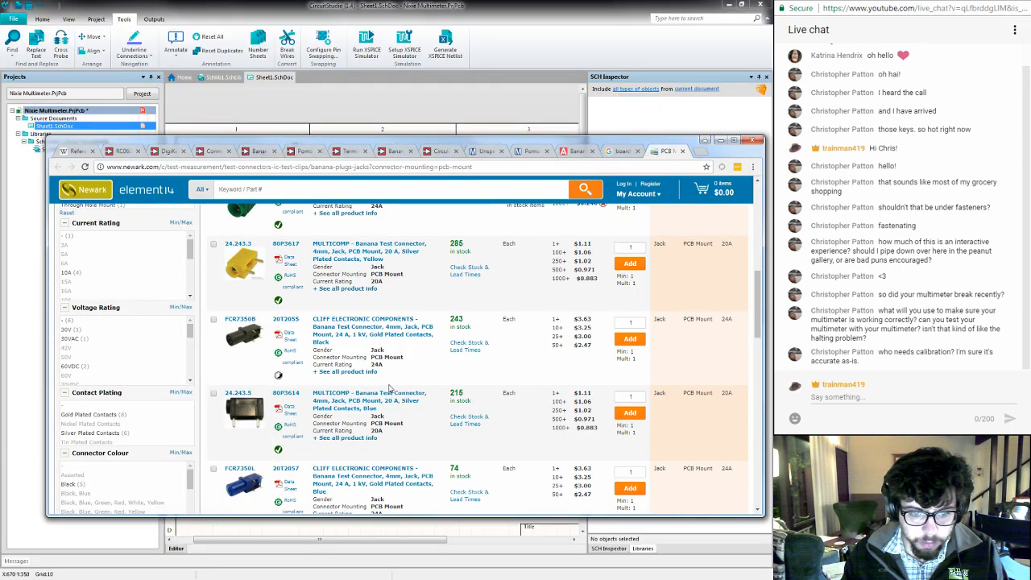
scroll(390, 388, "down", 3)
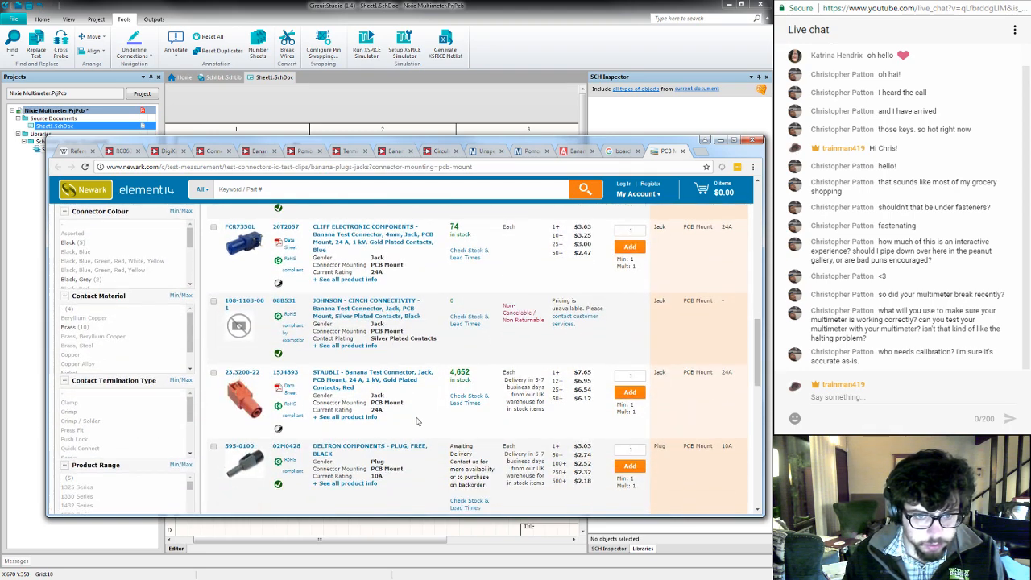
scroll(416, 421, "up", 1)
scroll(293, 391, "up", 1)
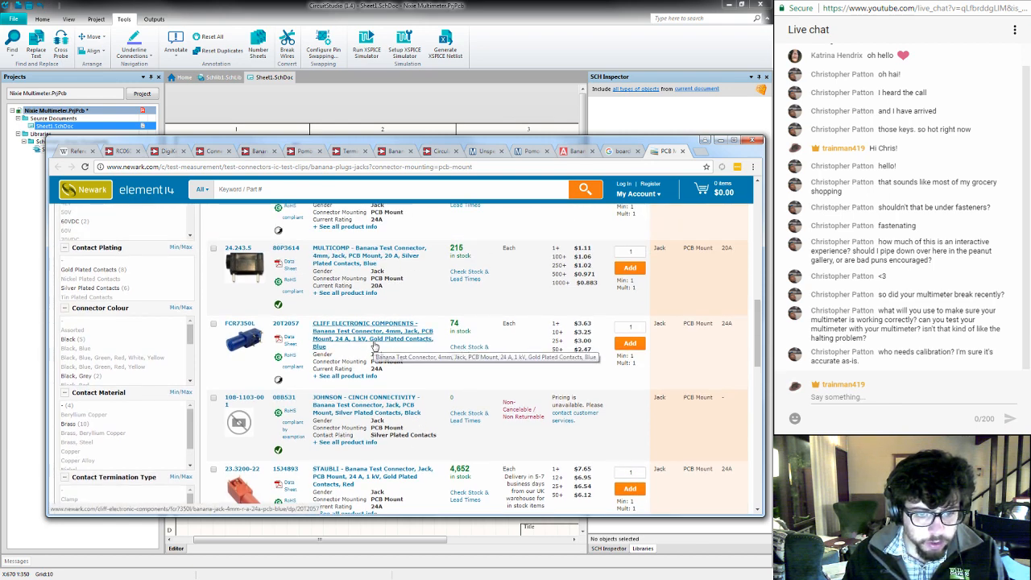
scroll(373, 346, "down", 3)
scroll(373, 346, "down", 1)
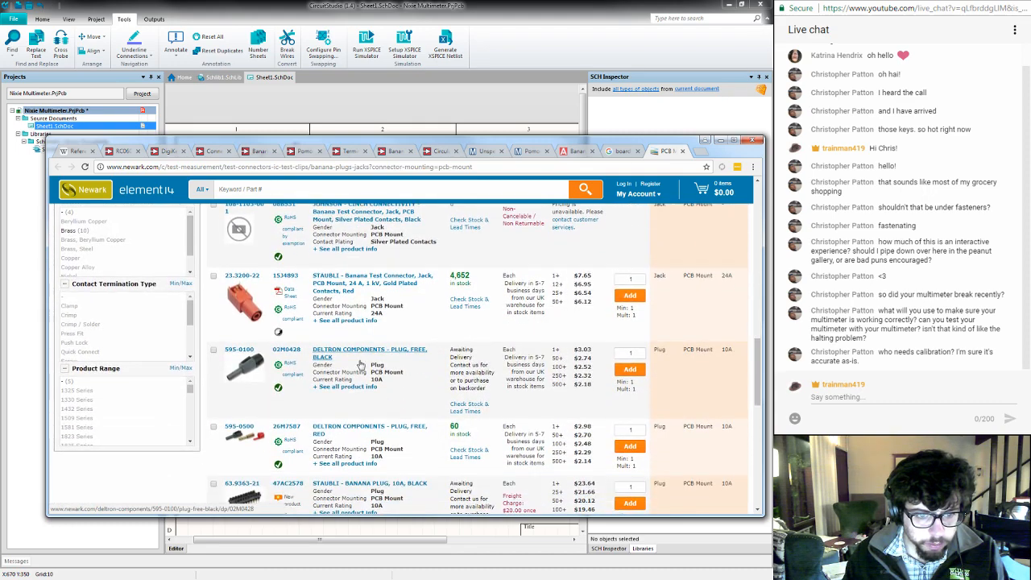
scroll(373, 363, "up", 3)
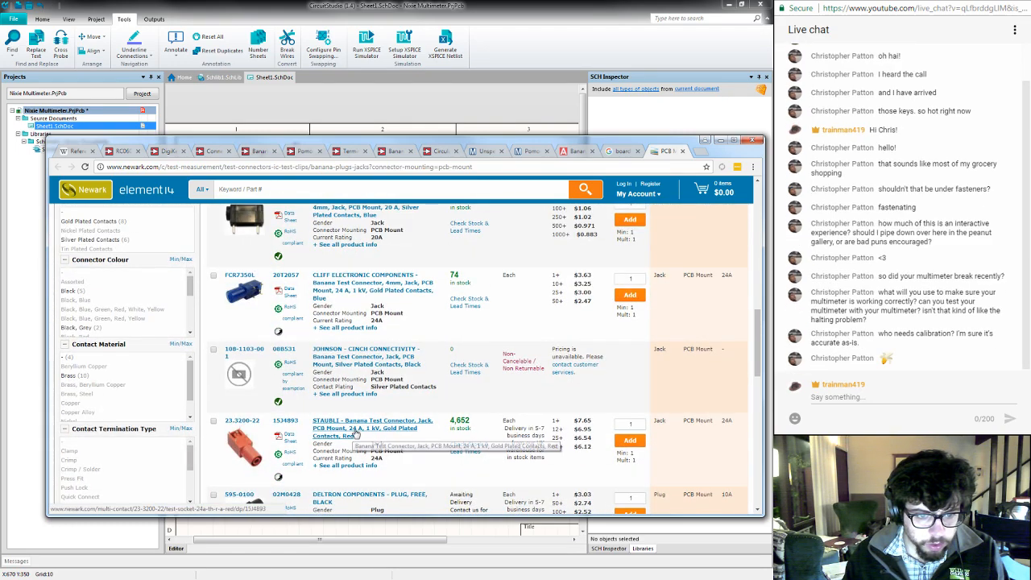
scroll(352, 435, "up", 5)
scroll(354, 433, "up", 6)
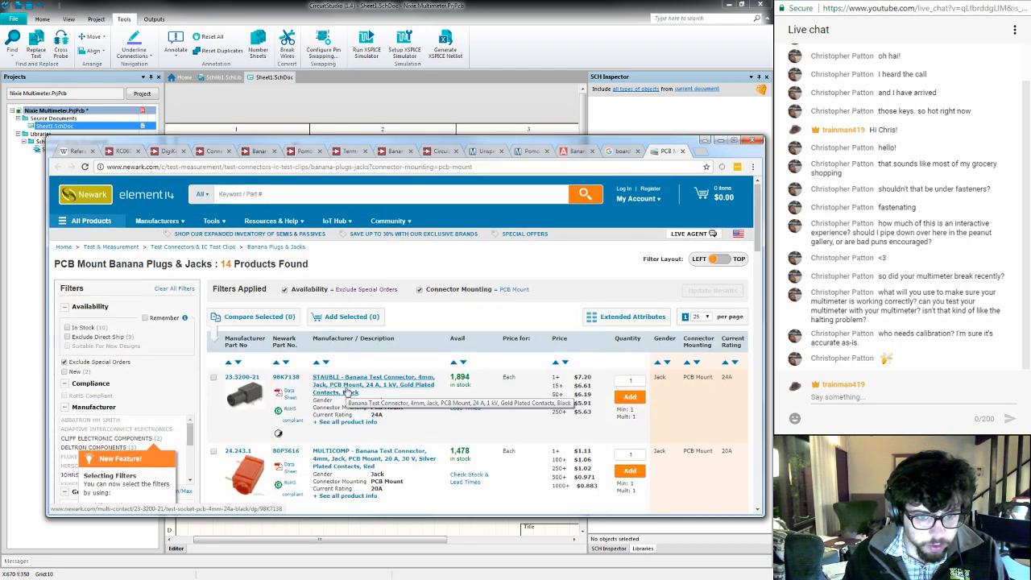
scroll(347, 392, "down", 4)
scroll(346, 393, "down", 5)
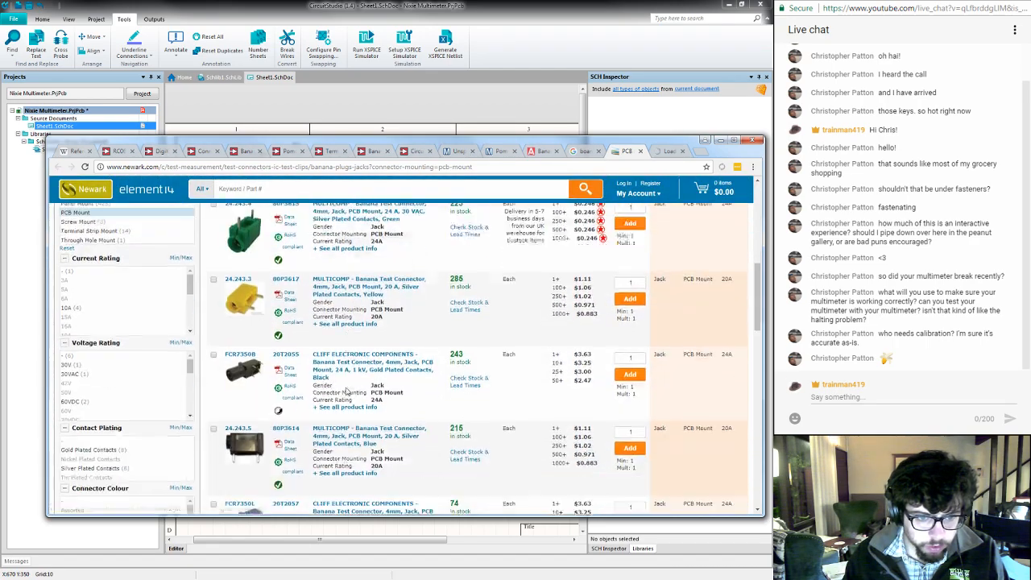
middle_click(338, 332)
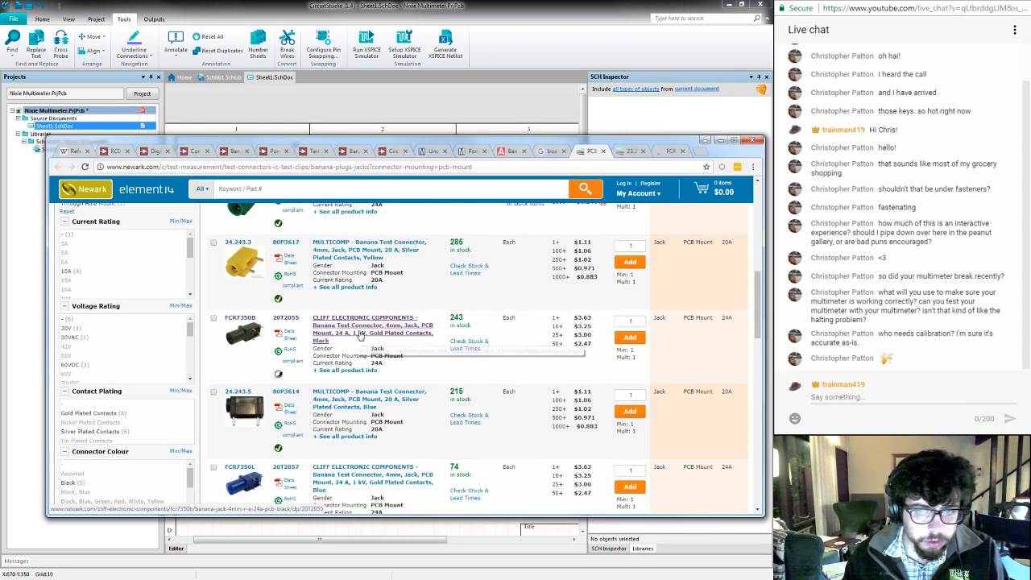
- Check the product information of the black Stäubli 23.3200-21 jack and open its technical datasheet
key("ctrl+Tab")
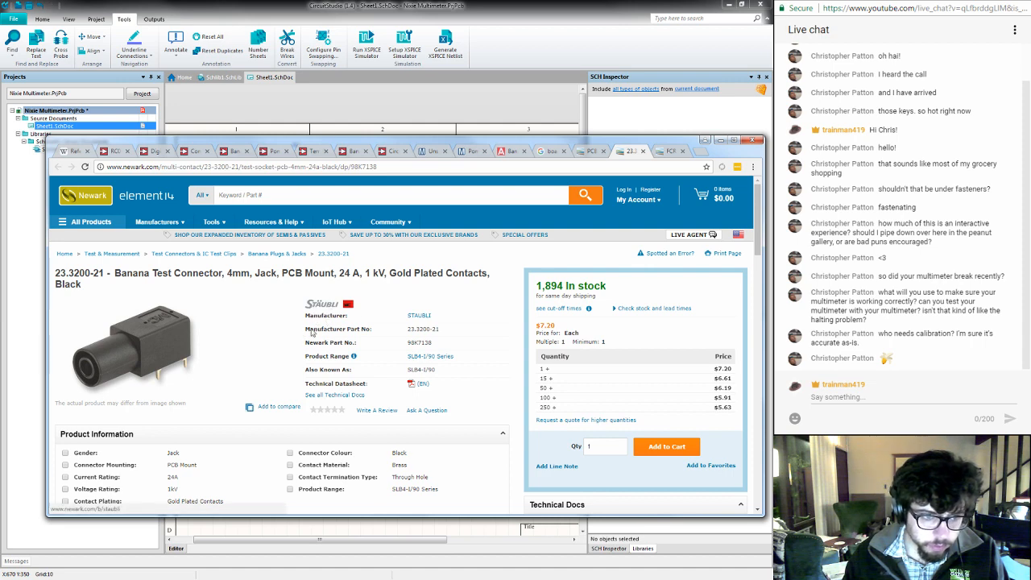
scroll(300, 381, "down", 1)
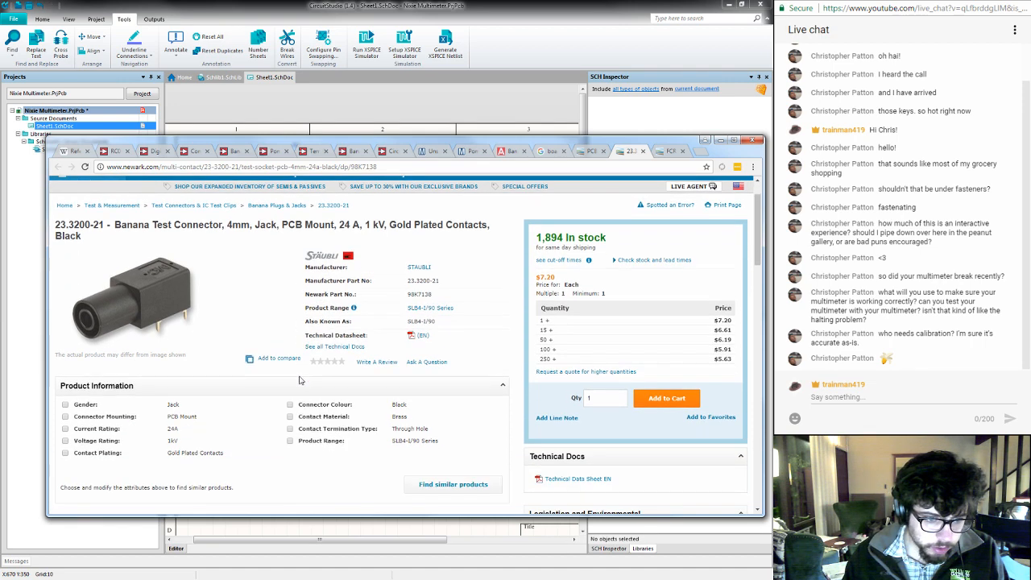
mouse_move(121, 314)
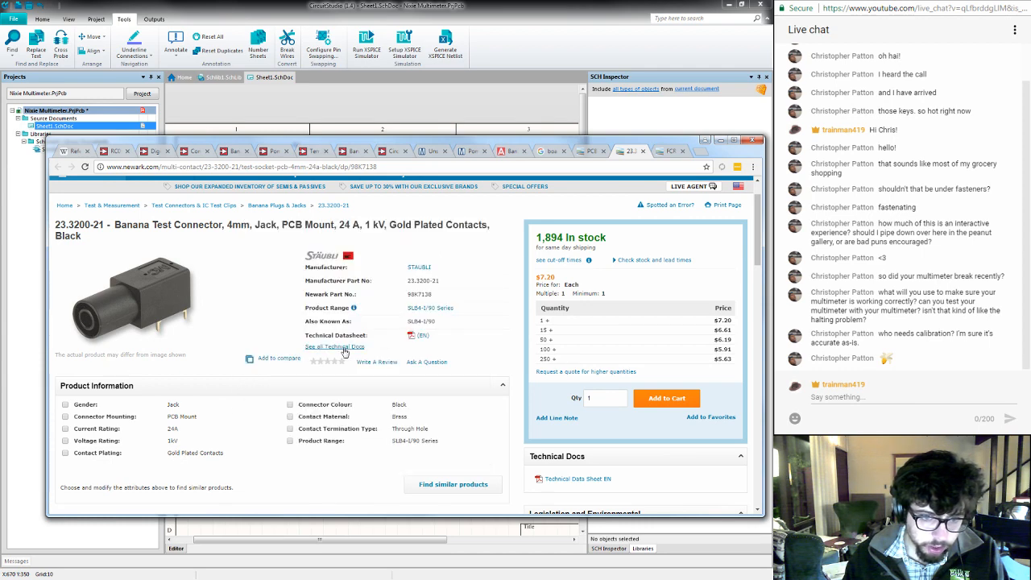
left_click(421, 336)
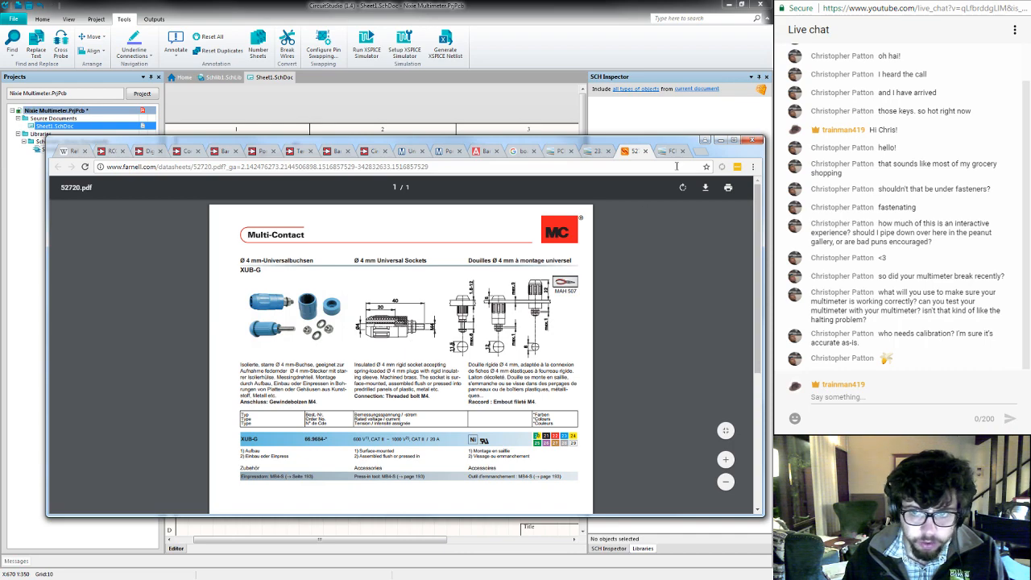
- Maximize the browser, fit the datasheet to the window width, and examine the XUB-G and SLB4-I/90 sockets' dimensions, connections and ratings
left_click(734, 141)
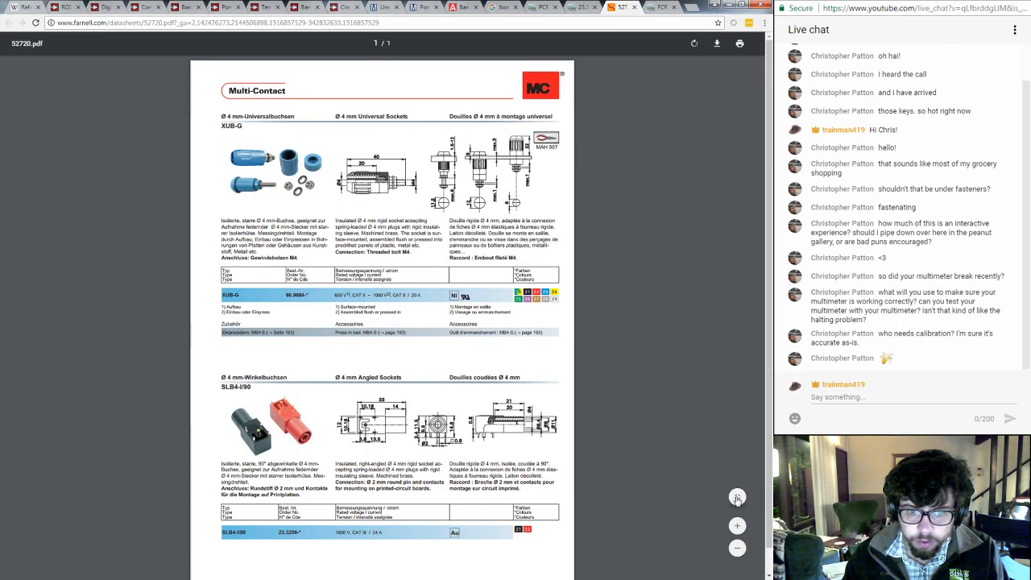
left_click(737, 499)
left_click(736, 499)
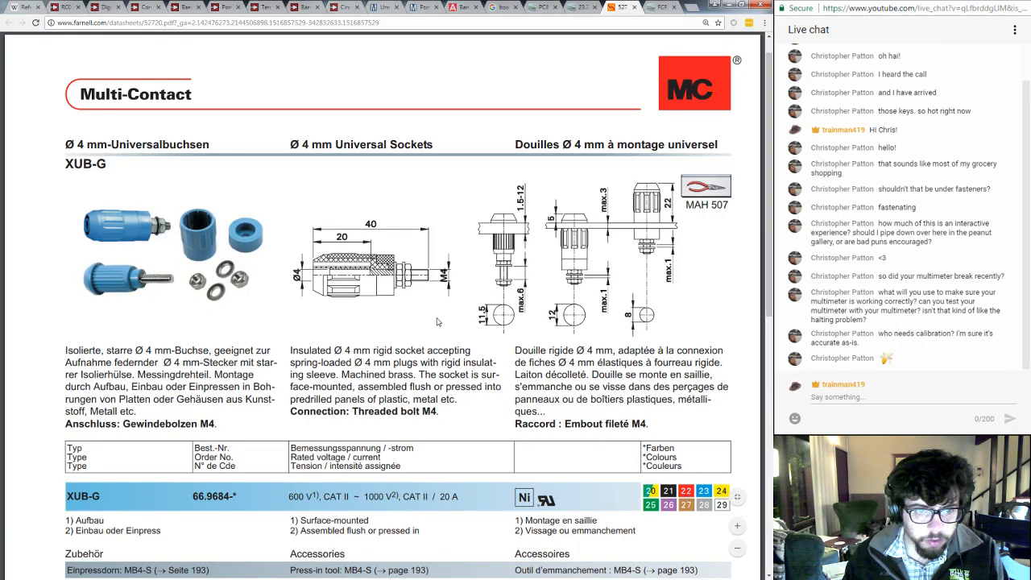
scroll(368, 288, "down", 1)
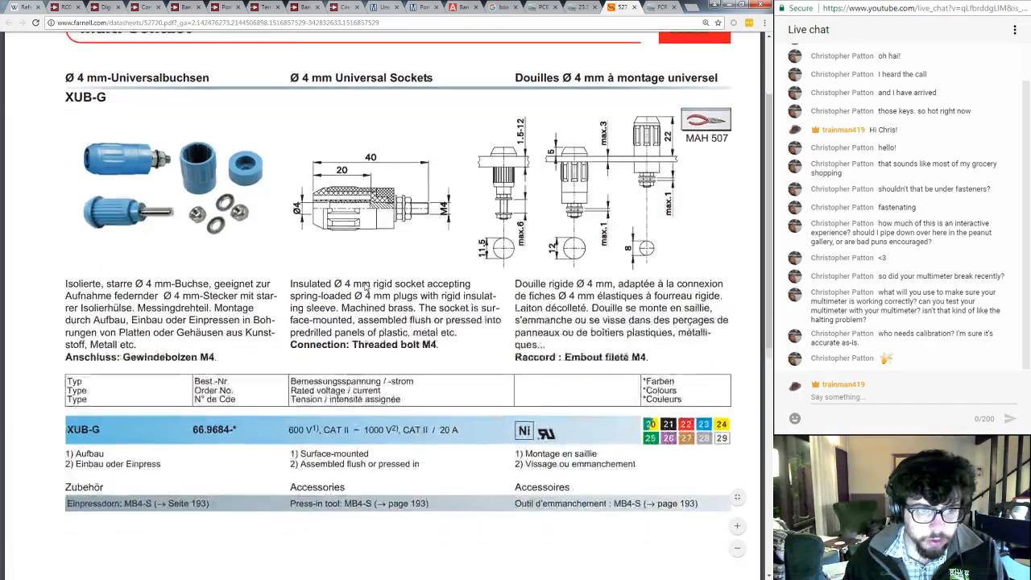
scroll(366, 287, "down", 7)
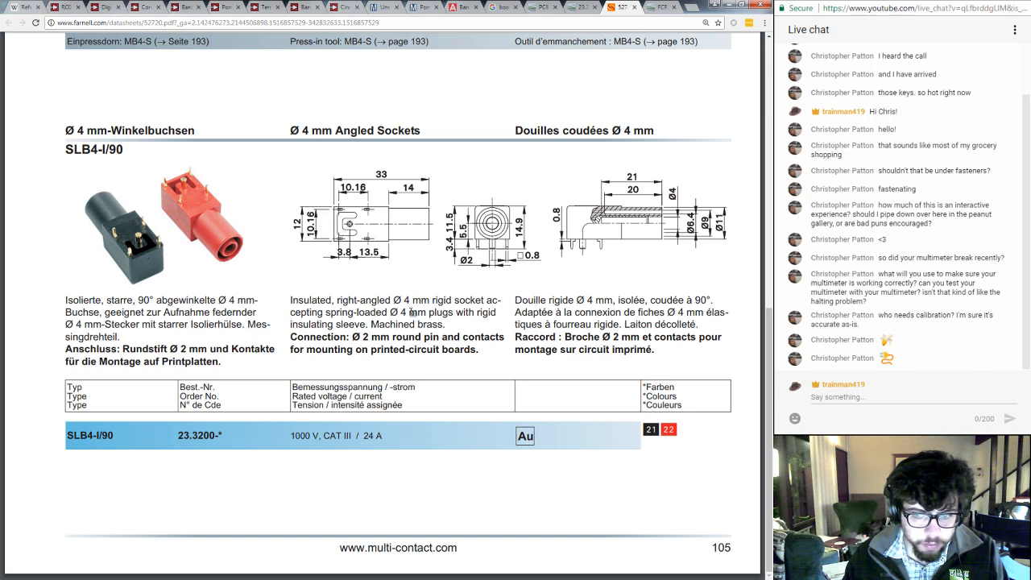
scroll(442, 305, "up", 4)
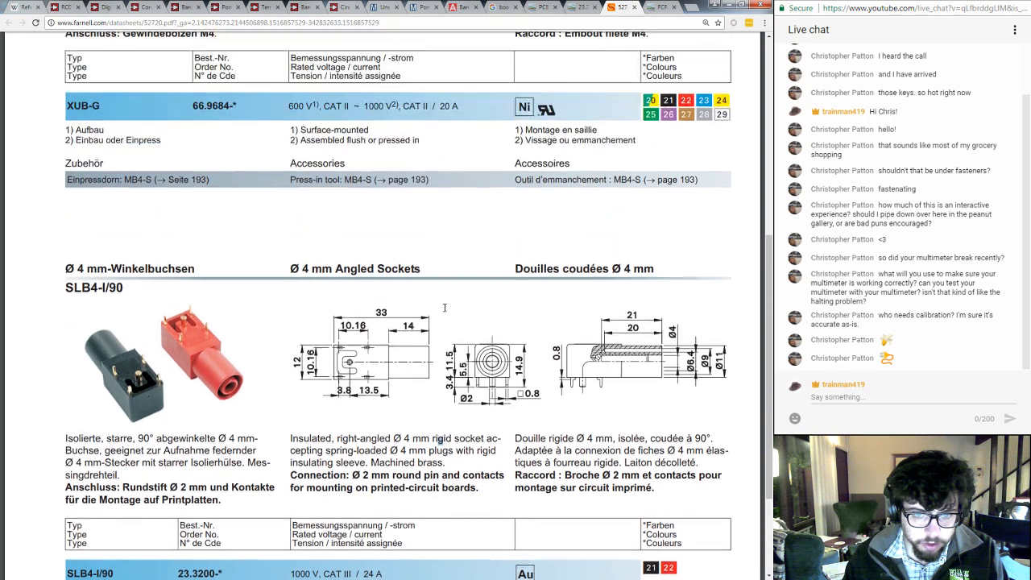
scroll(444, 307, "up", 1)
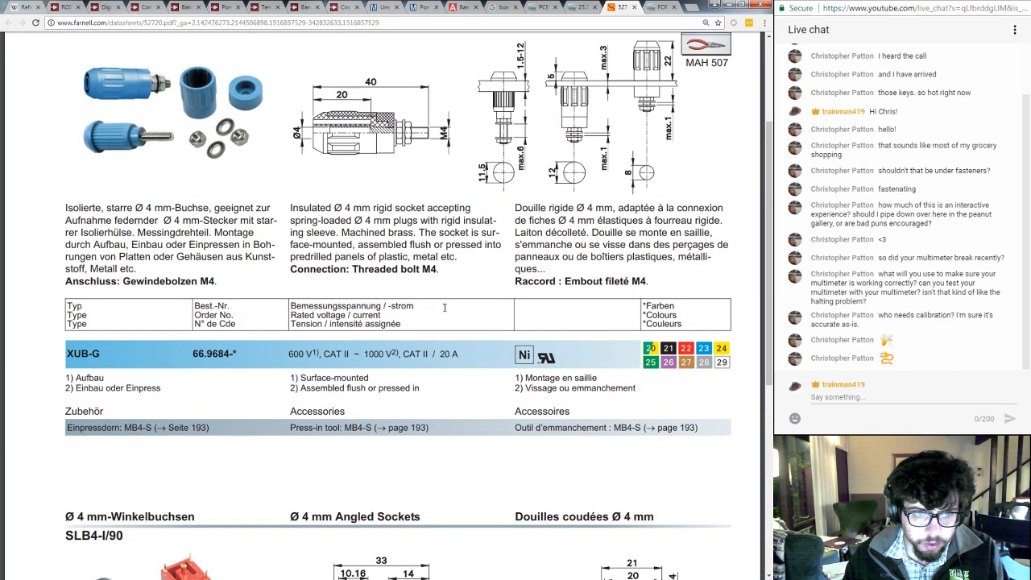
scroll(444, 307, "up", 1)
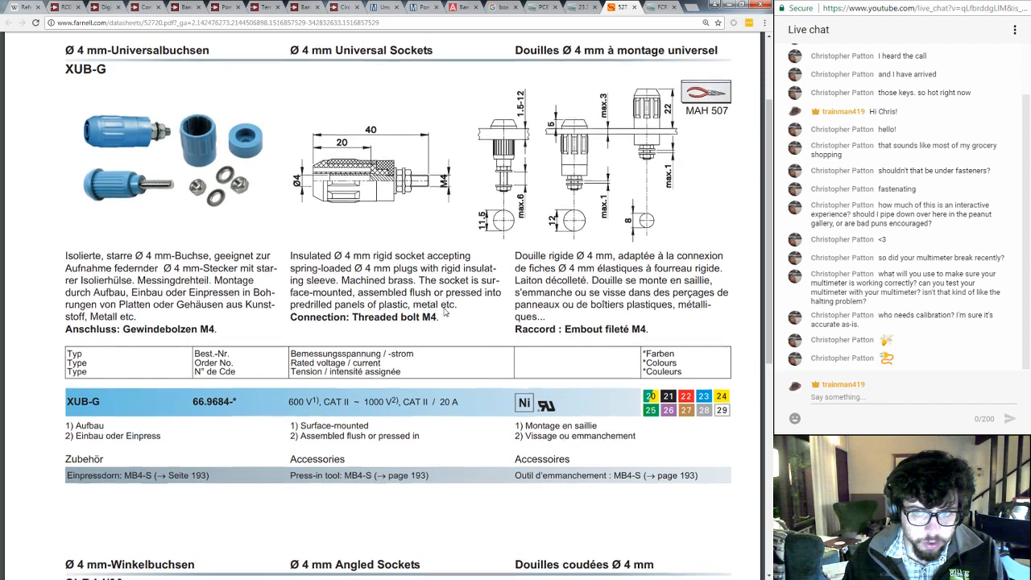
scroll(444, 311, "down", 3)
scroll(444, 313, "down", 3)
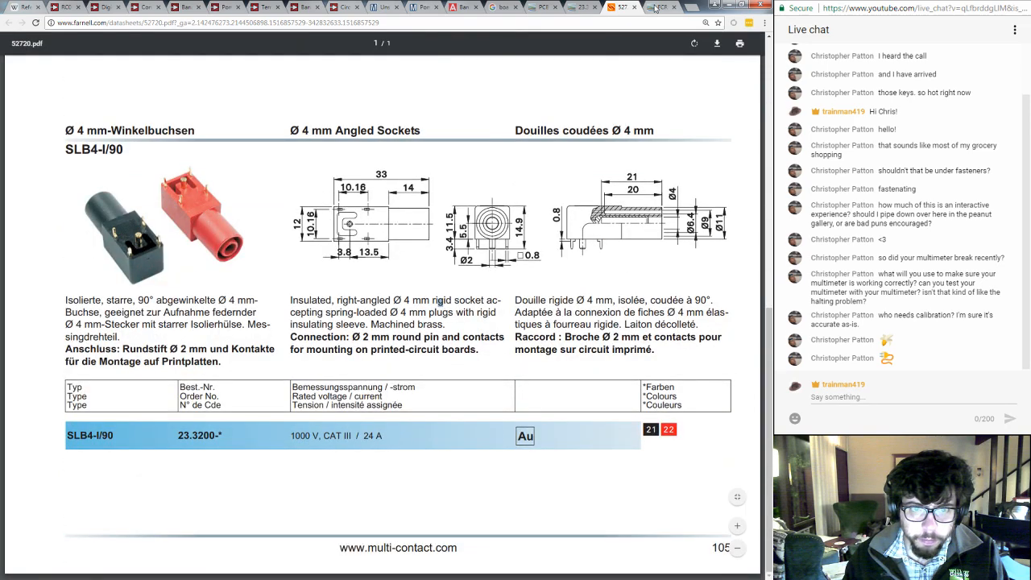
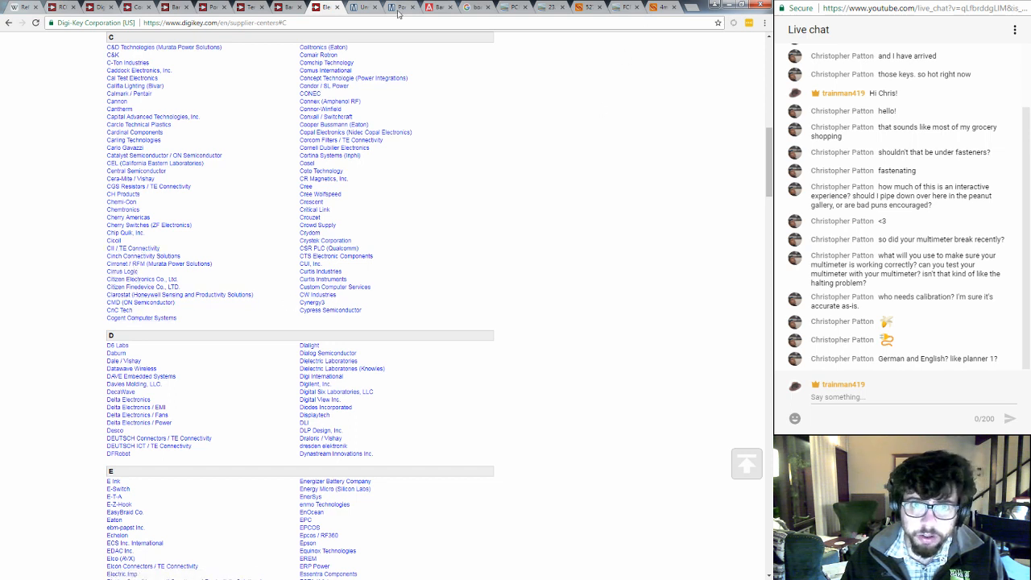
- Close the Digi-Key supplier list and review Newark's product page for the Cliff FCR7350B banana jack
key("ctrl+w")
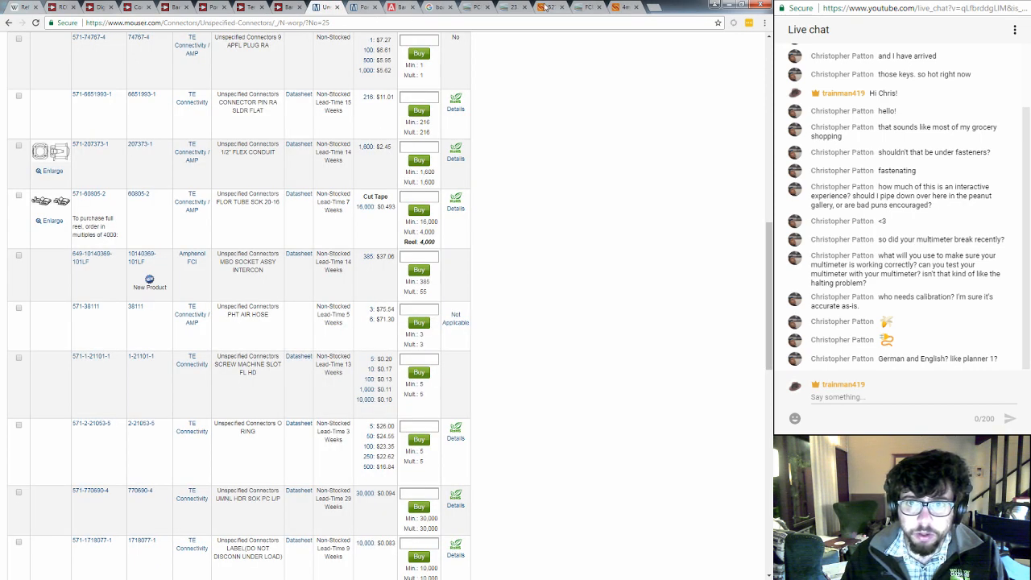
left_click(548, 8)
left_click(584, 8)
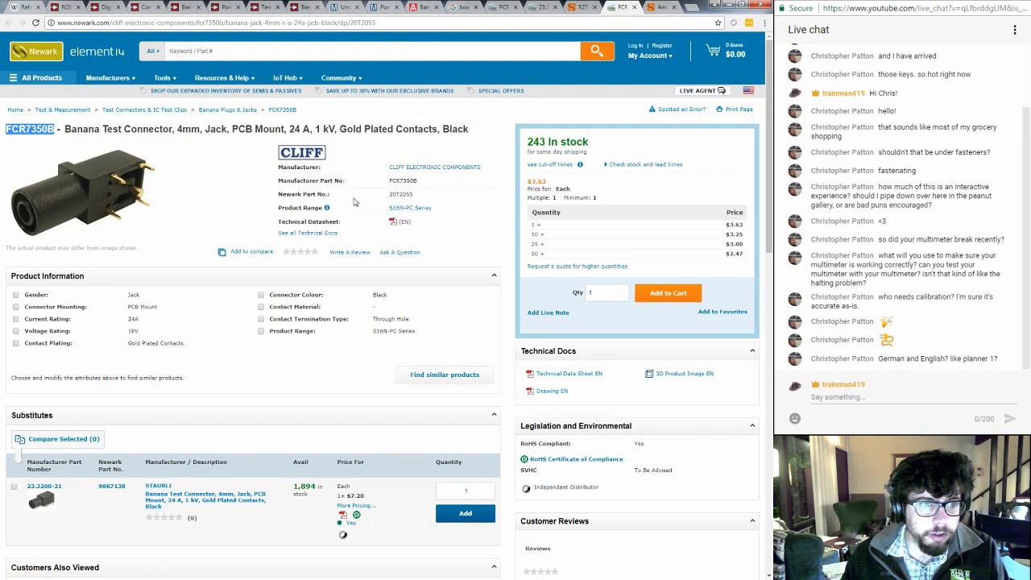
left_click(234, 194)
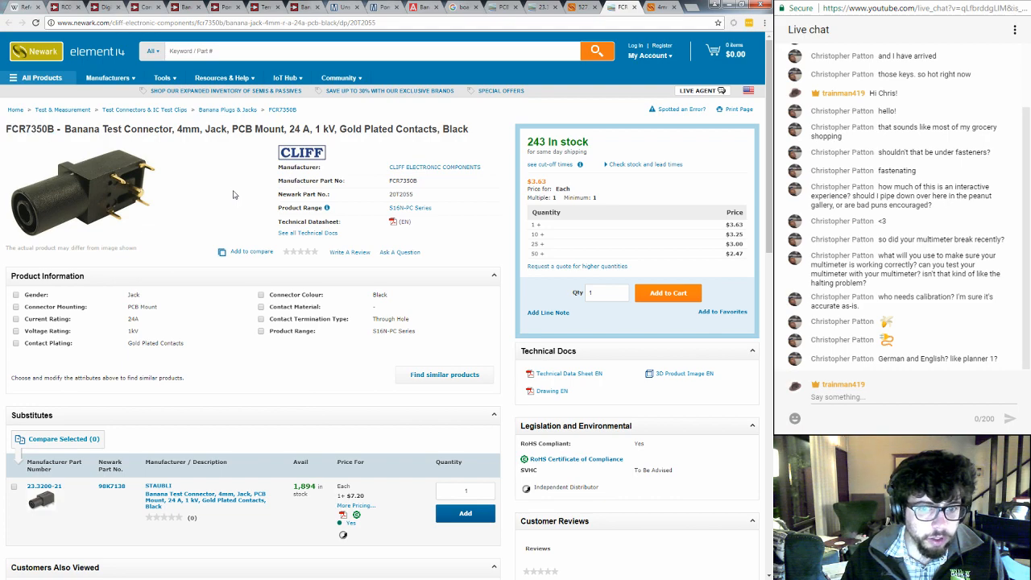
scroll(234, 194, "down", 5)
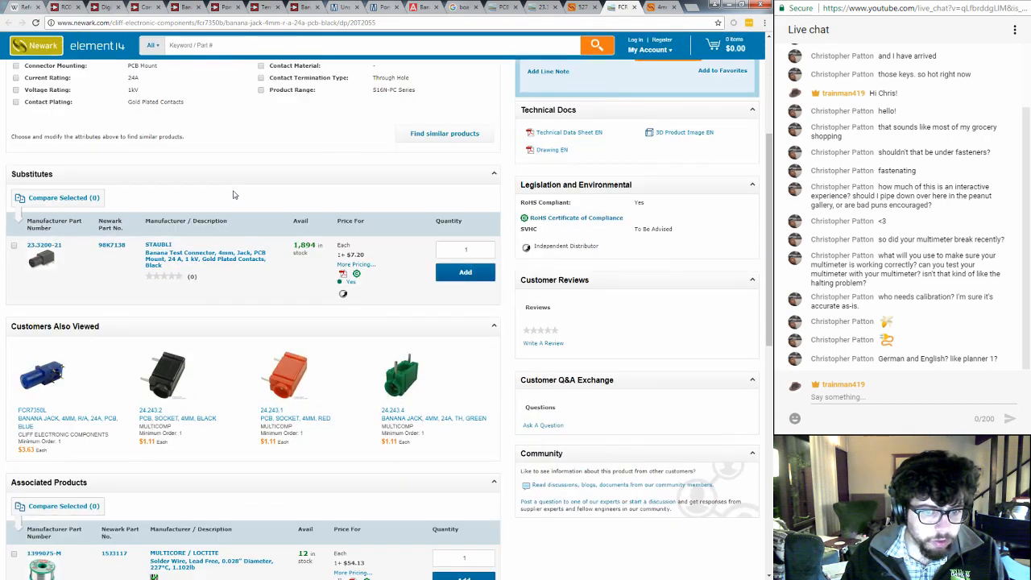
scroll(233, 194, "down", 3)
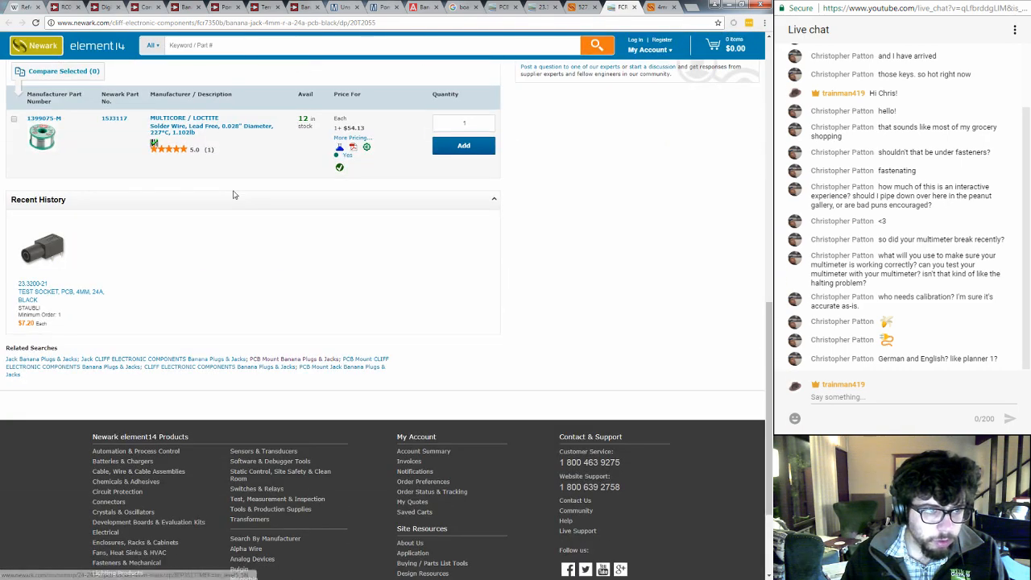
scroll(233, 194, "up", 3)
scroll(233, 194, "up", 6)
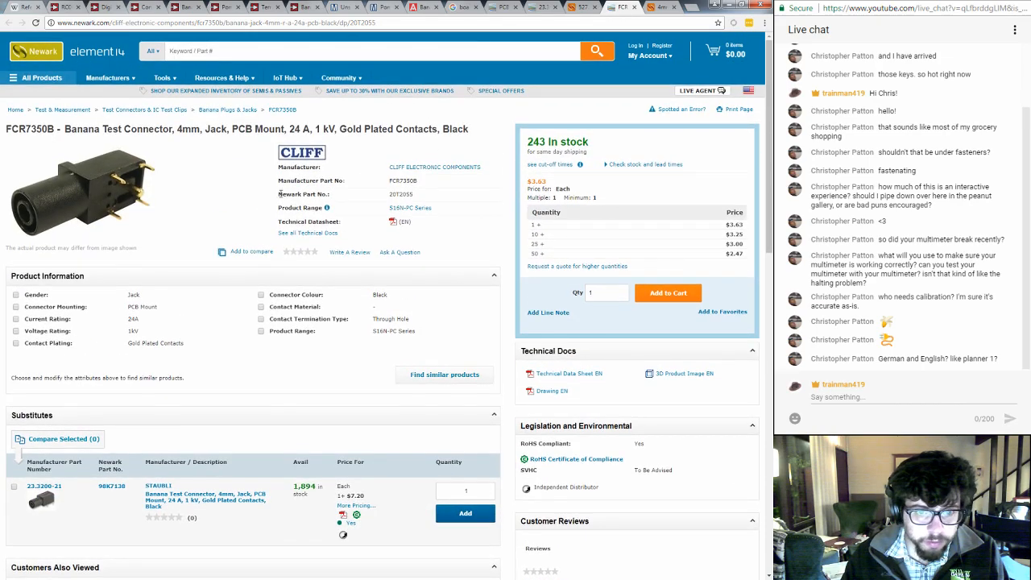
- Open the FCR7350B's 3D product image file in a new tab and copy the manufacturer part number from the product page
middle_click(674, 378)
left_click(657, 13)
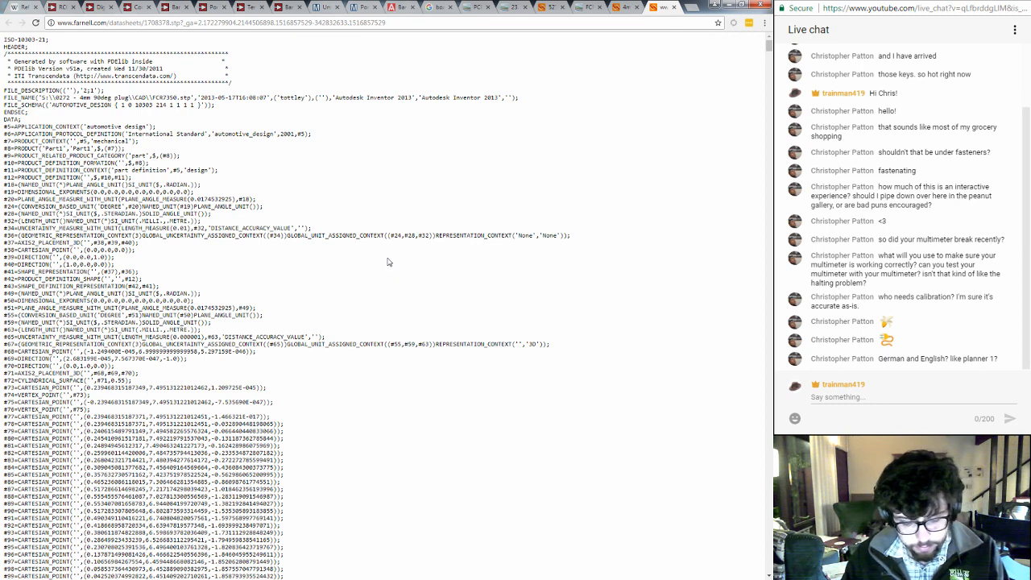
left_click(587, 9)
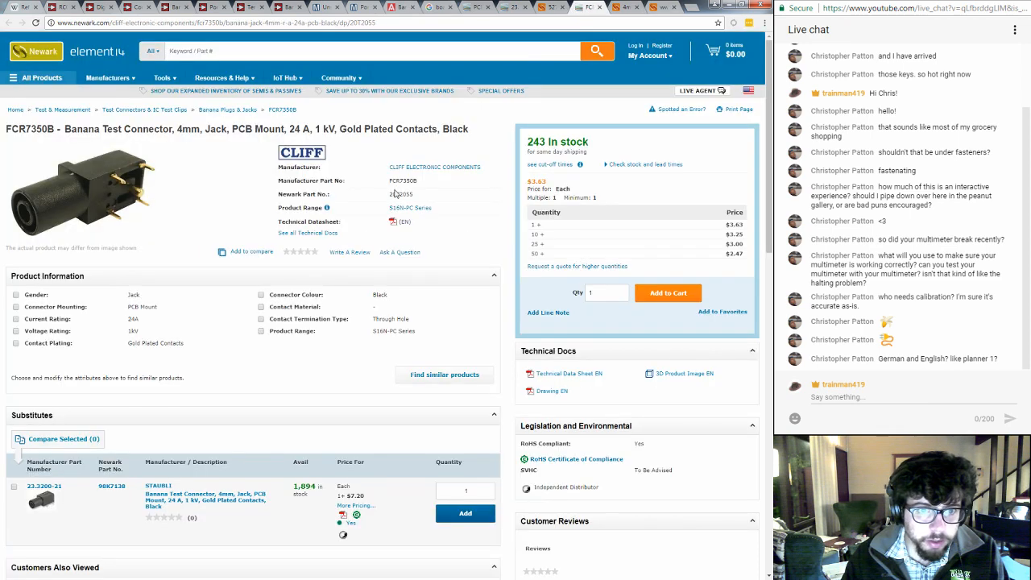
double_click(402, 180)
key("ctrl+c")
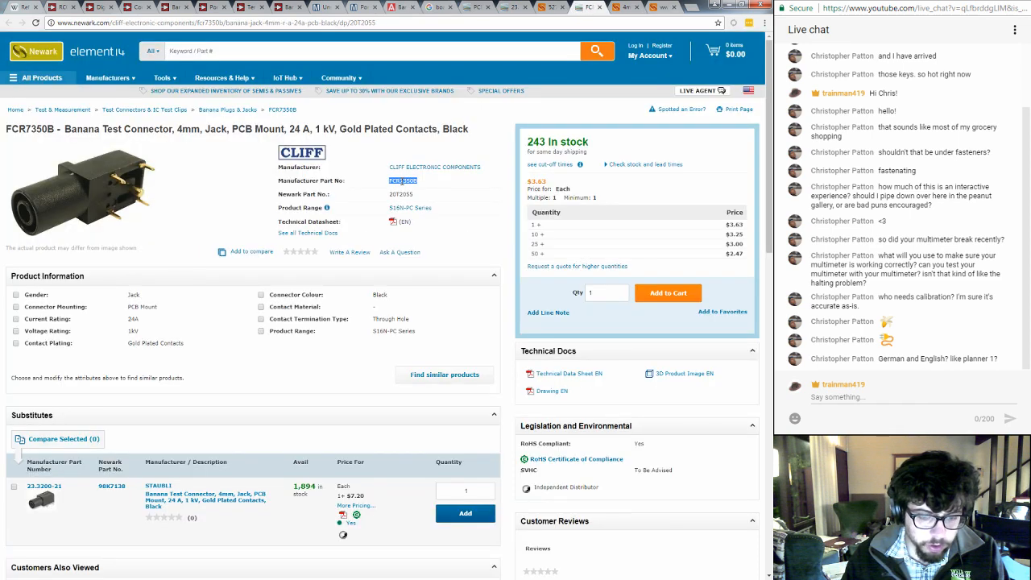
left_click(659, 10)
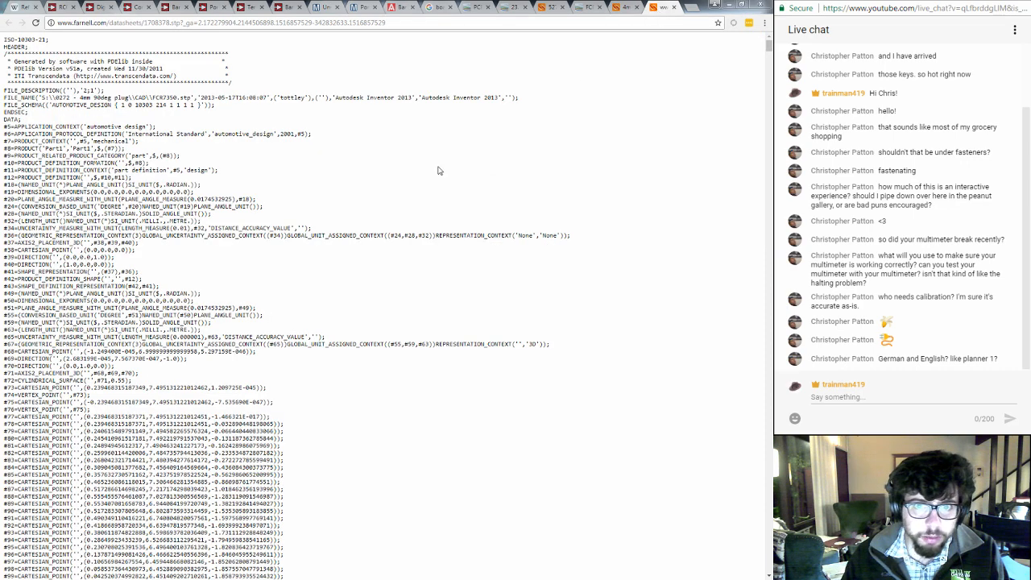
- Save the STEP model text to the Downloads folder under the file name FCR7350B.stp
key("ctrl+s")
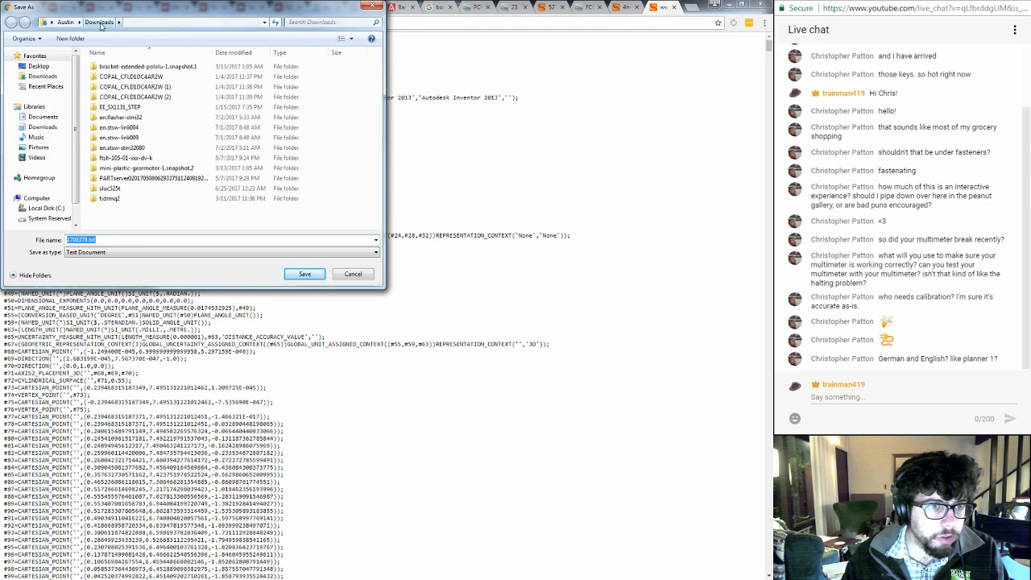
key("ctrl+v")
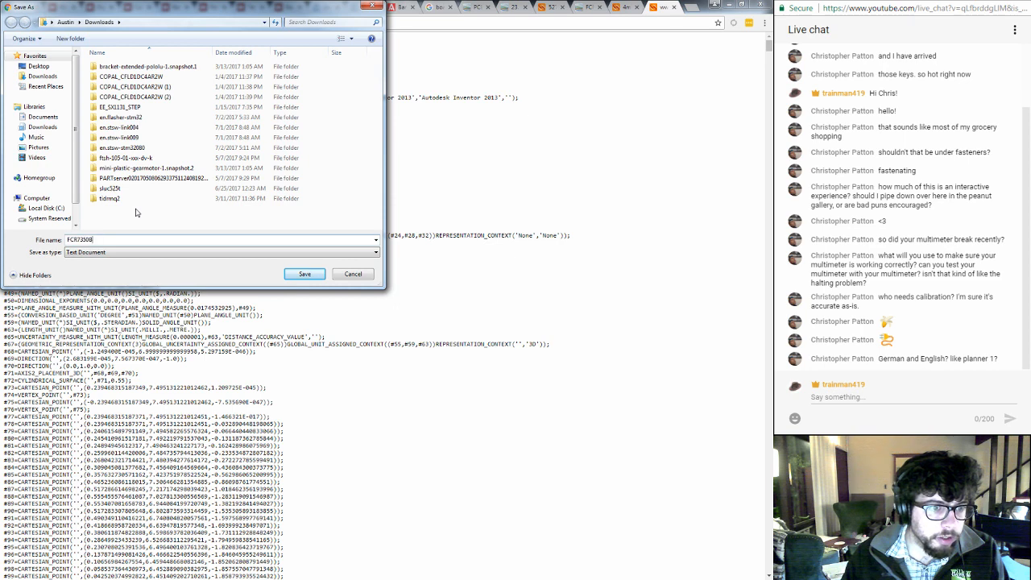
type(".")
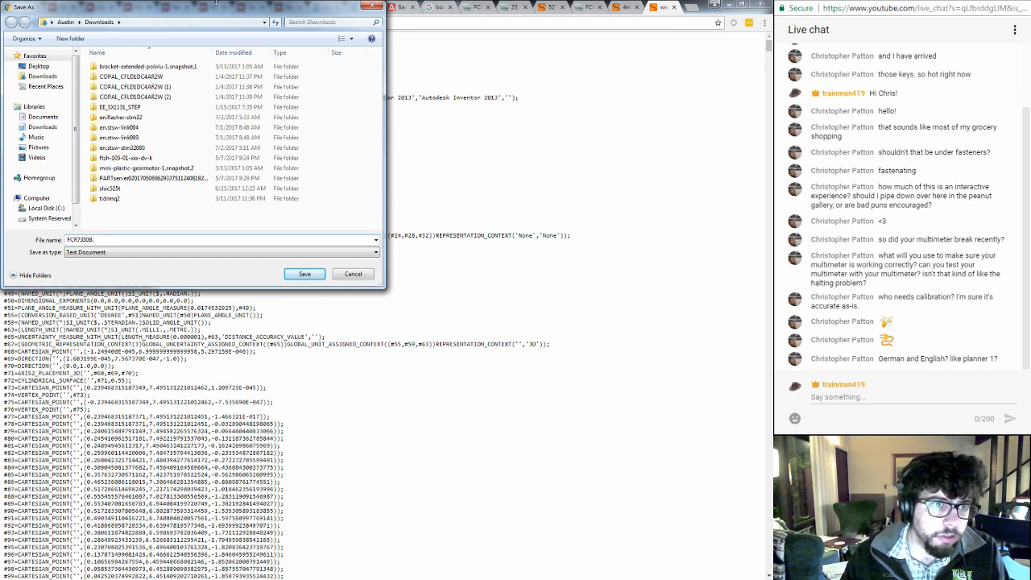
left_click_drag(216, 8, 223, 71)
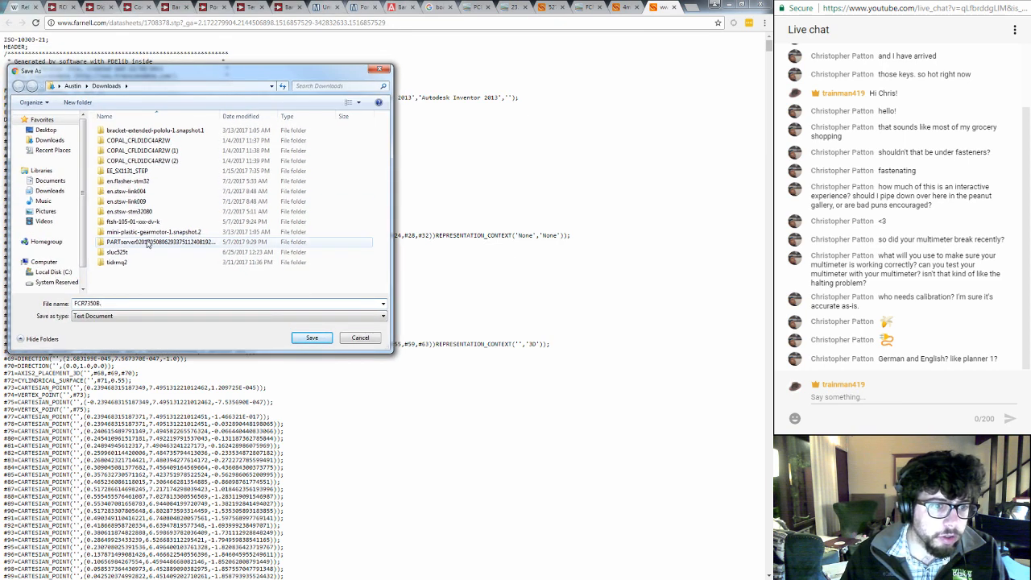
type("stp")
key("Return")
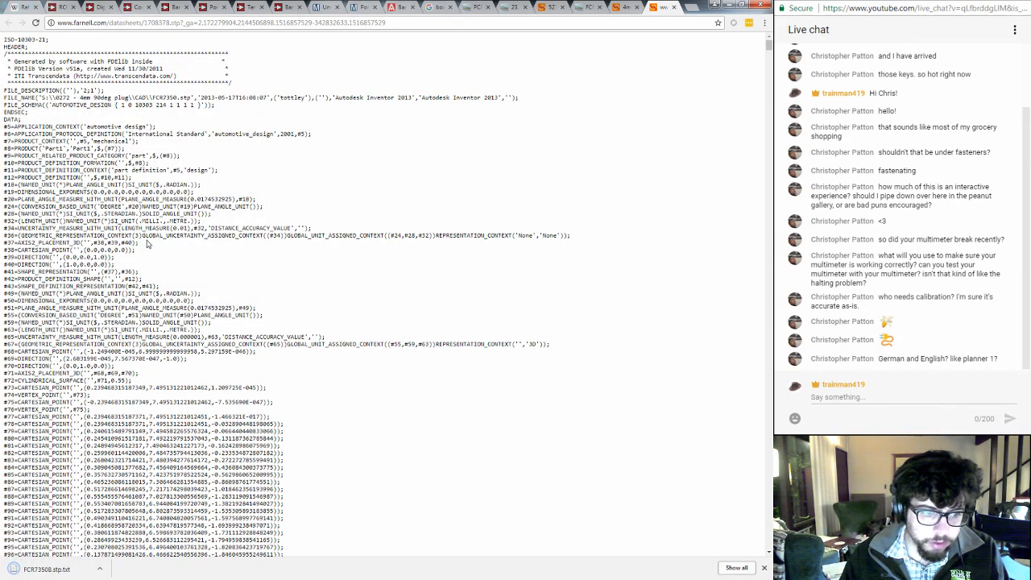
- Show the saved model in the Downloads folder, rename it FCR7350B.stp without the text extension, and minimize the folder window
left_click(102, 570)
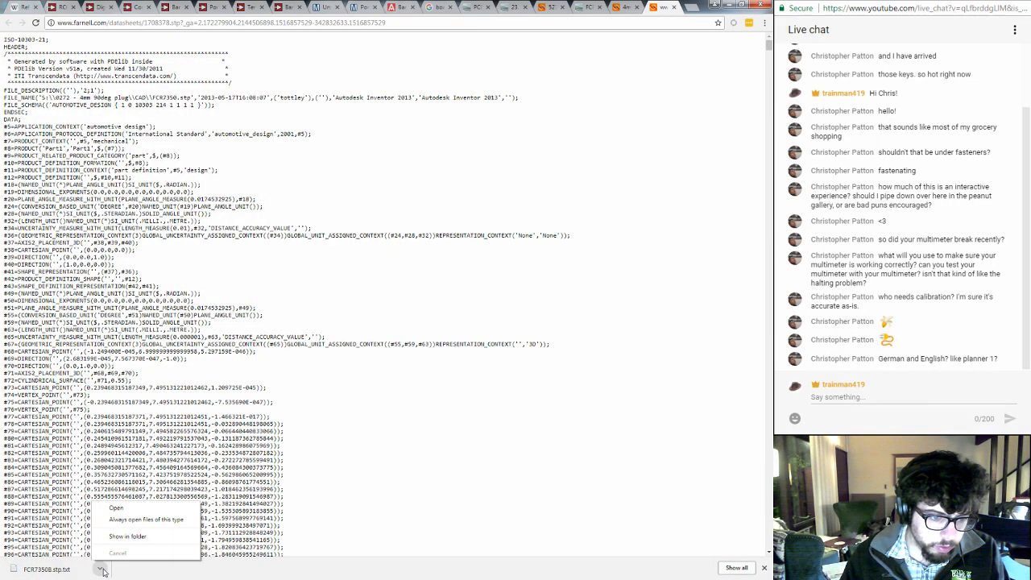
left_click(126, 536)
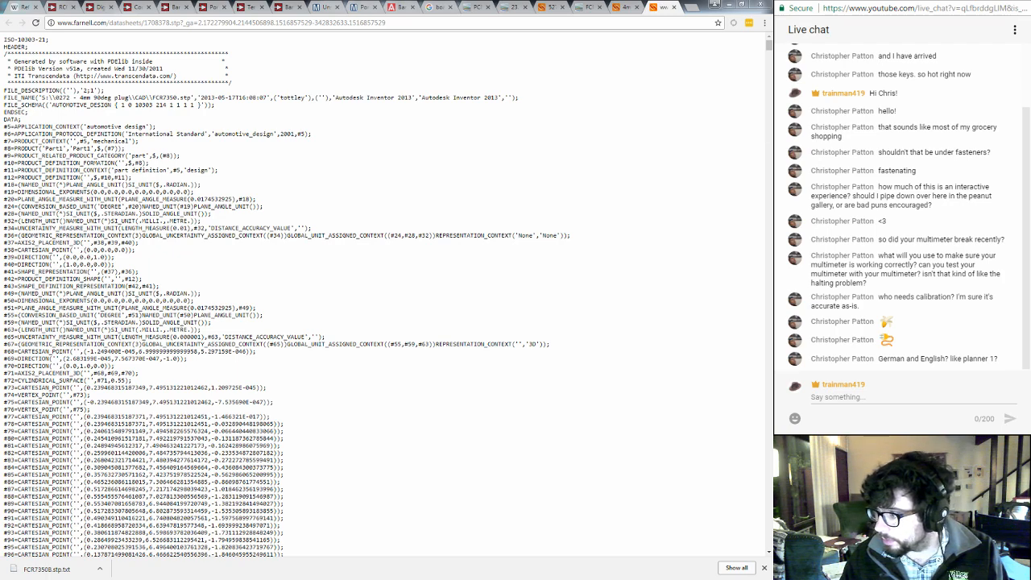
key("alt+Tab")
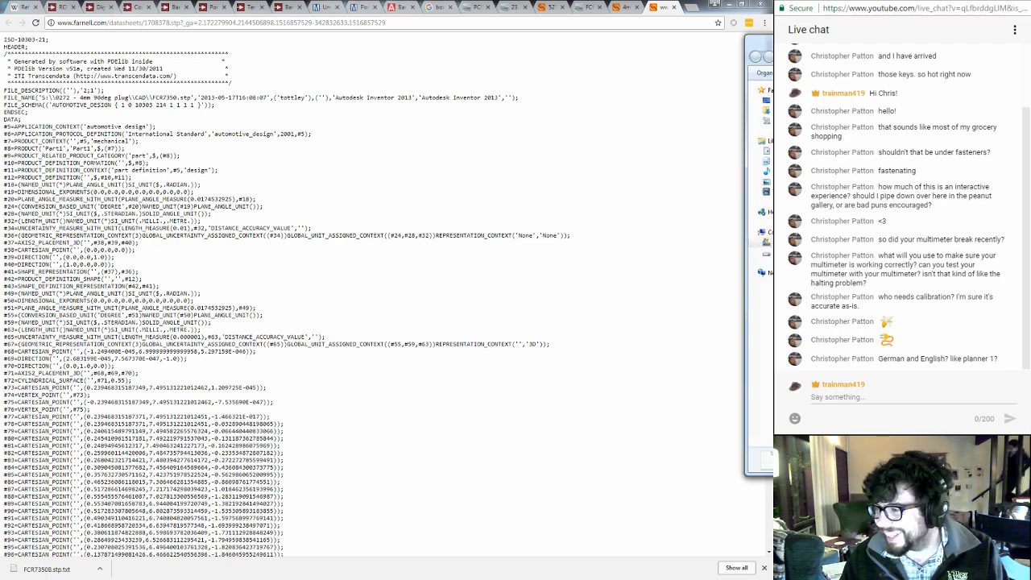
left_click_drag(766, 43, 514, 58)
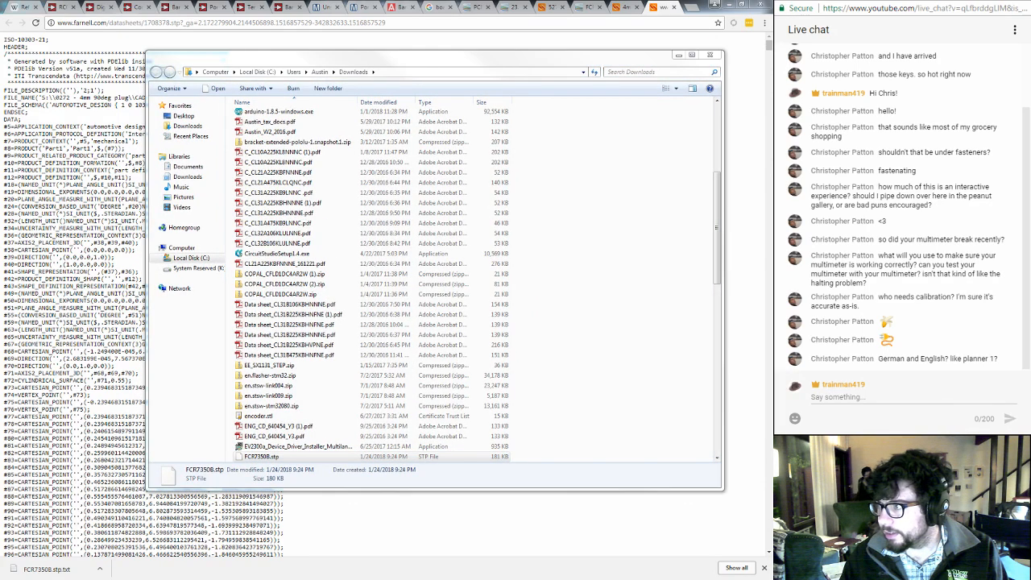
left_click(870, 398)
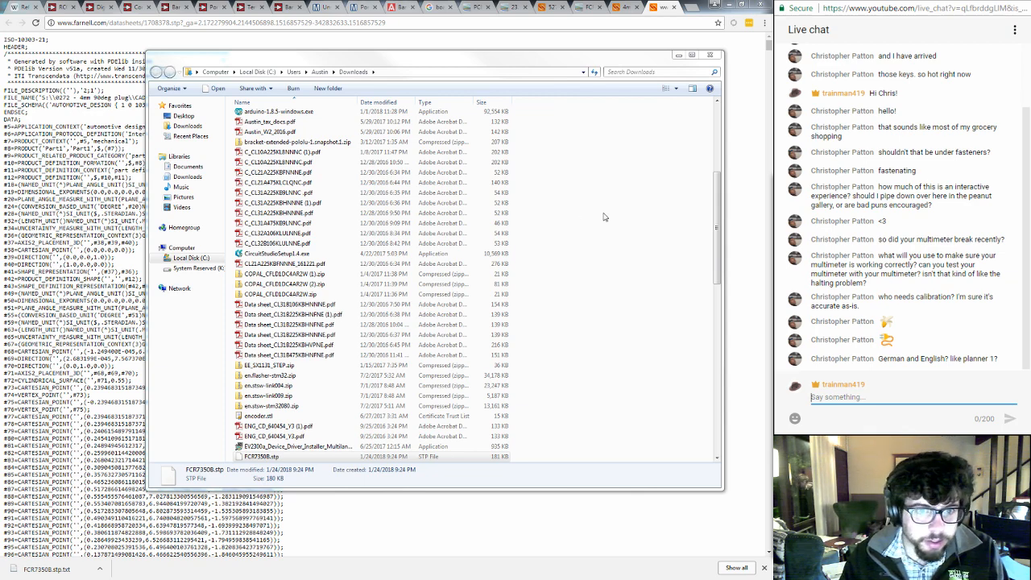
left_click(679, 55)
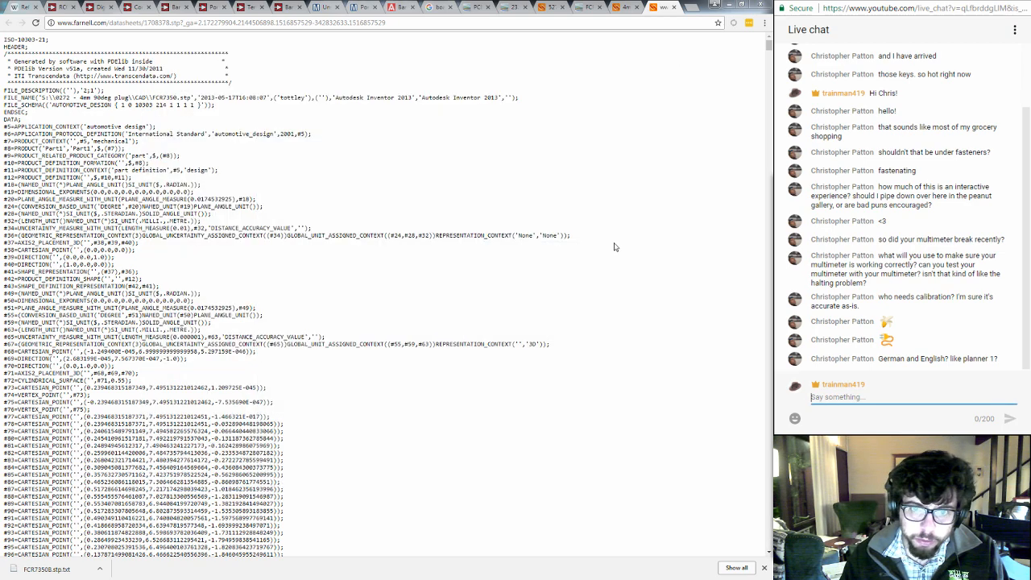
- Return to Cliff's S16N-PC datasheet and copy the red socket's part number, FCR7350R
left_click(622, 9)
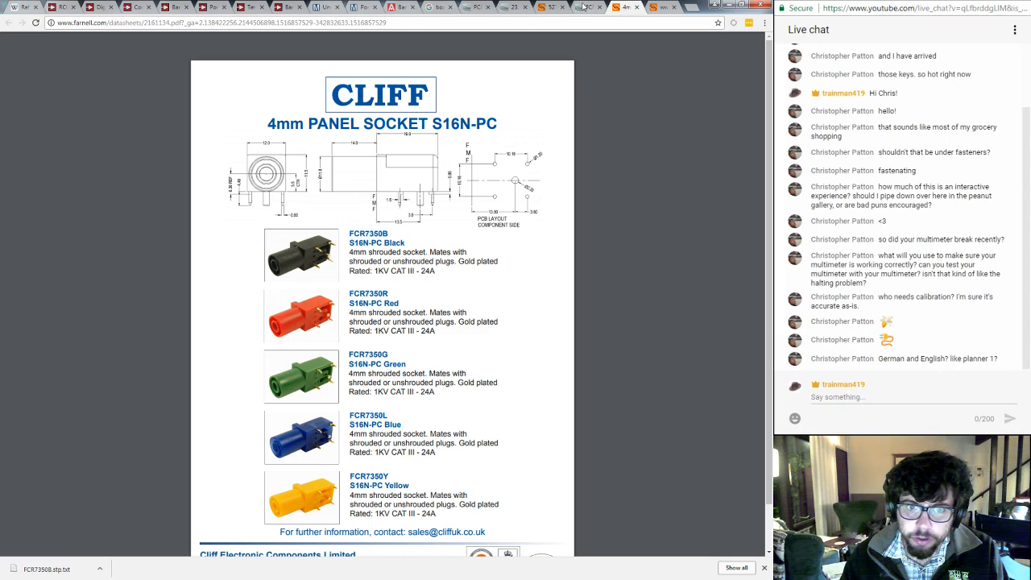
left_click(584, 7)
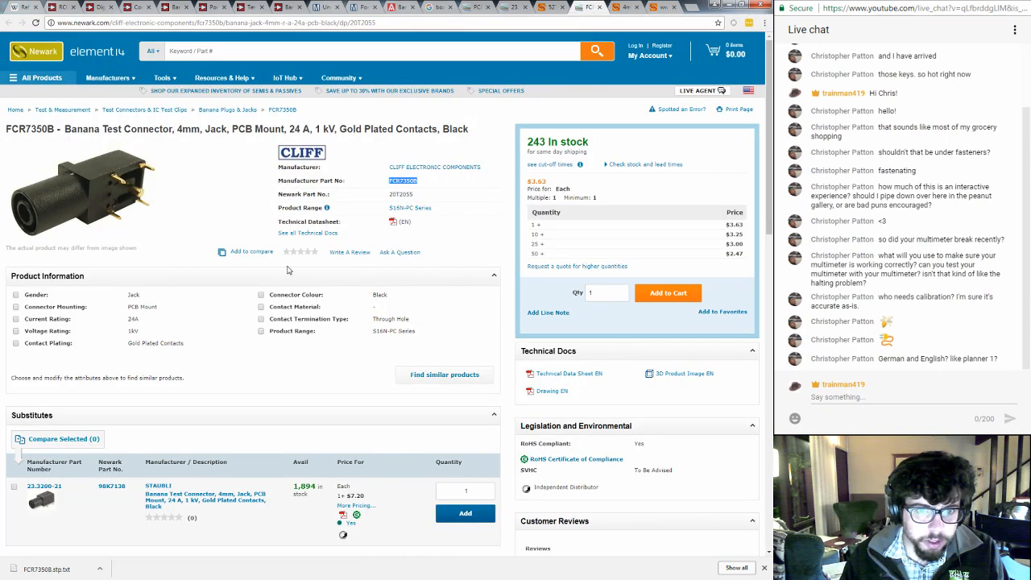
left_click(404, 150)
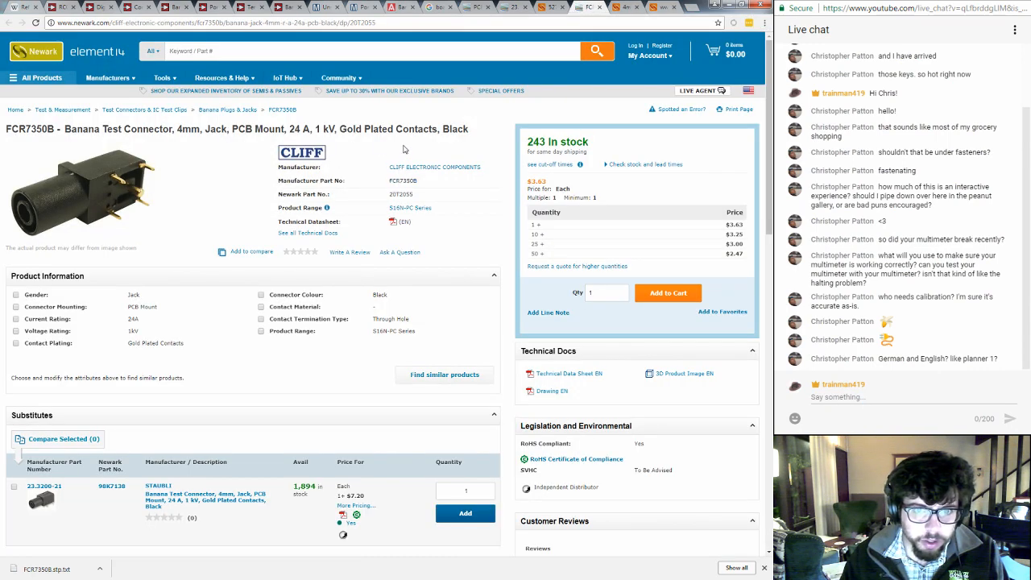
left_click(617, 8)
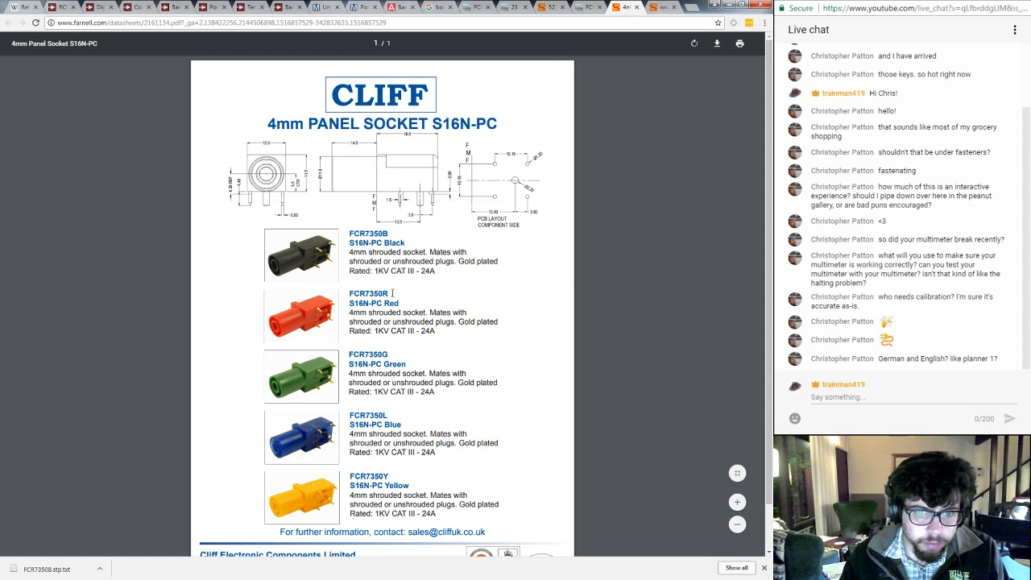
left_click_drag(392, 294, 348, 294)
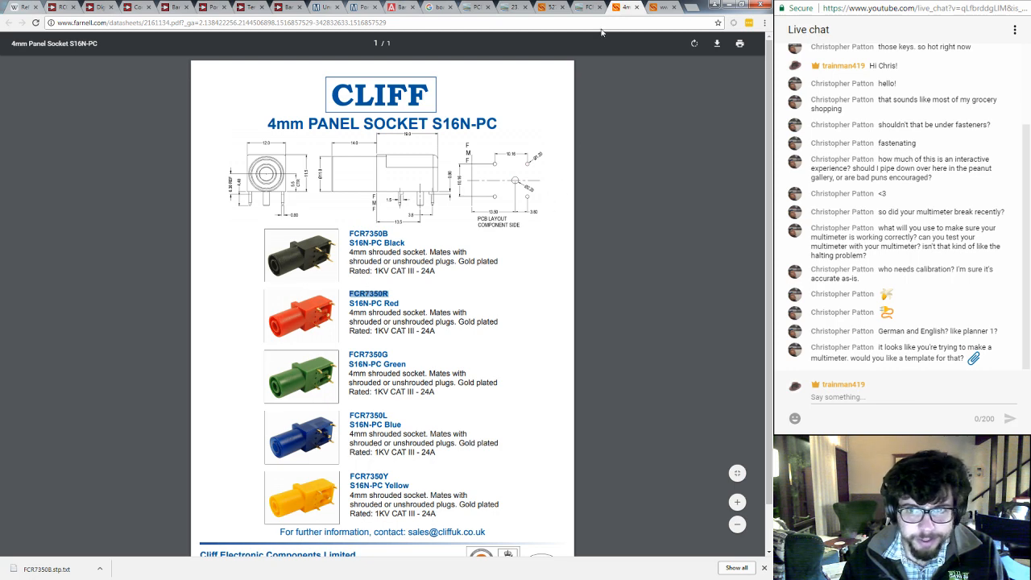
- Open Newark's Banana Plugs & Jacks category in a new tab and search the site for FCR7350
left_click(580, 8)
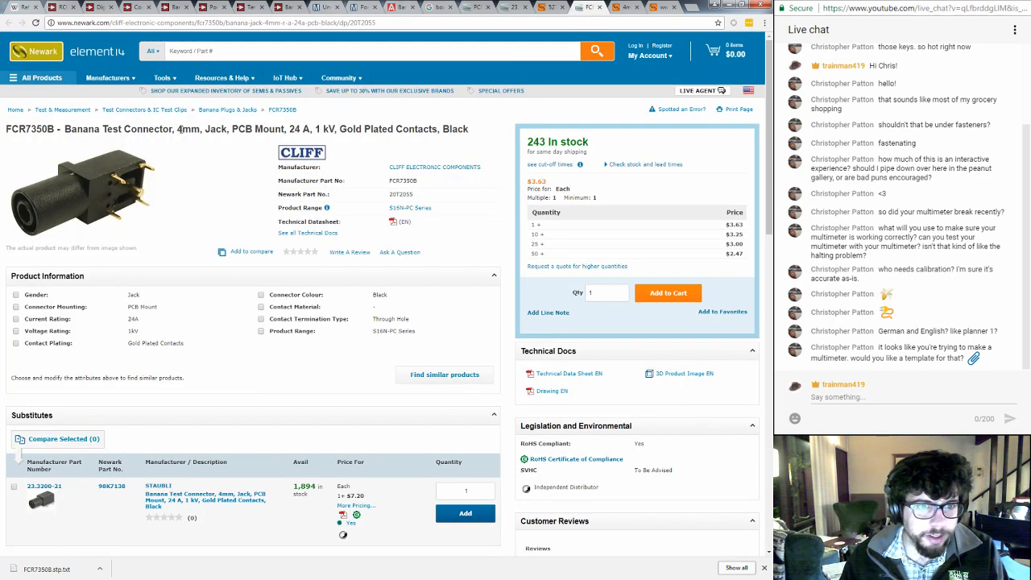
middle_click(225, 111)
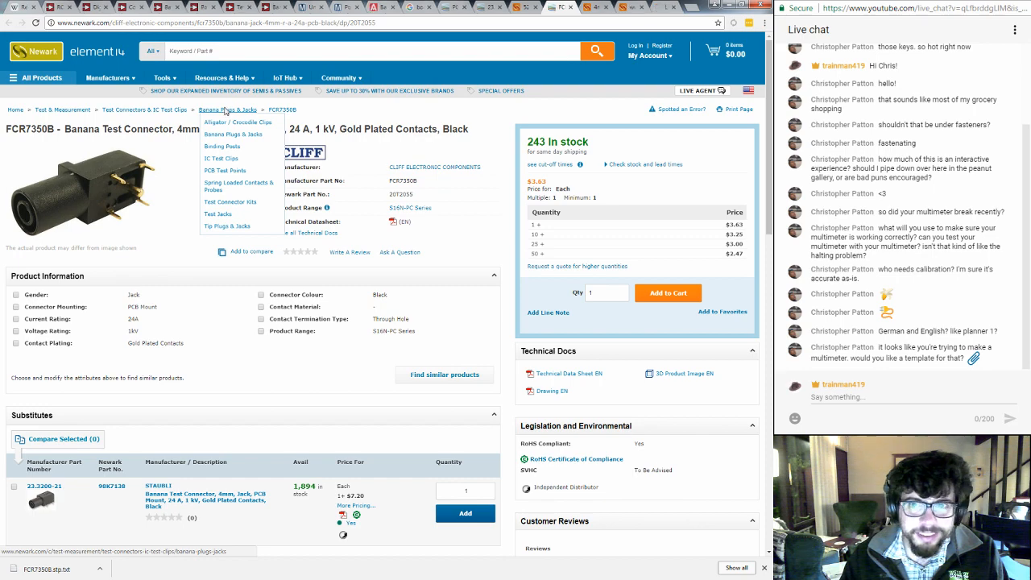
key("ctrl+Tab")
key("ctrl+Tab")
key("ctrl+Tab")
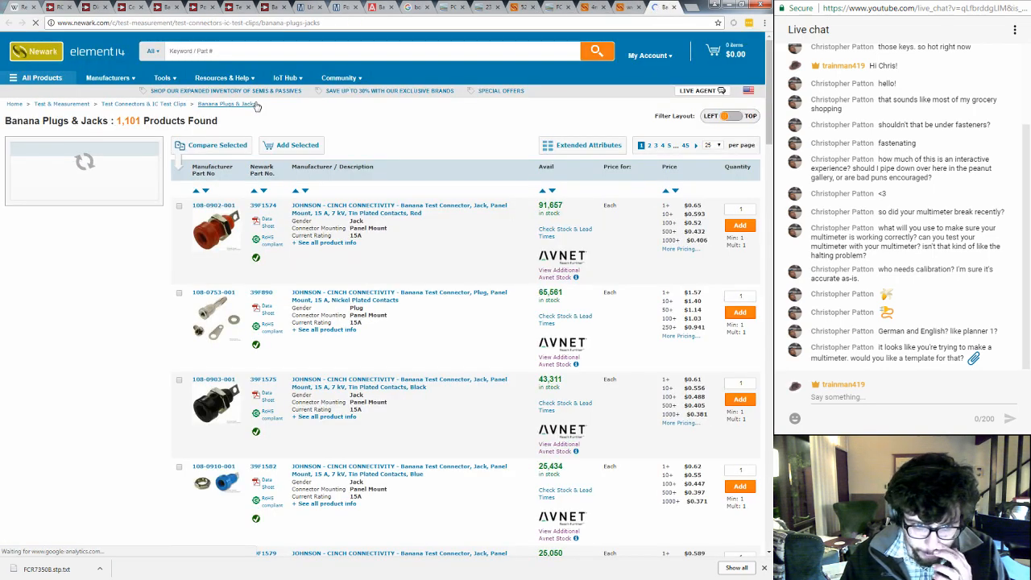
left_click(242, 52)
type("FCR7350R")
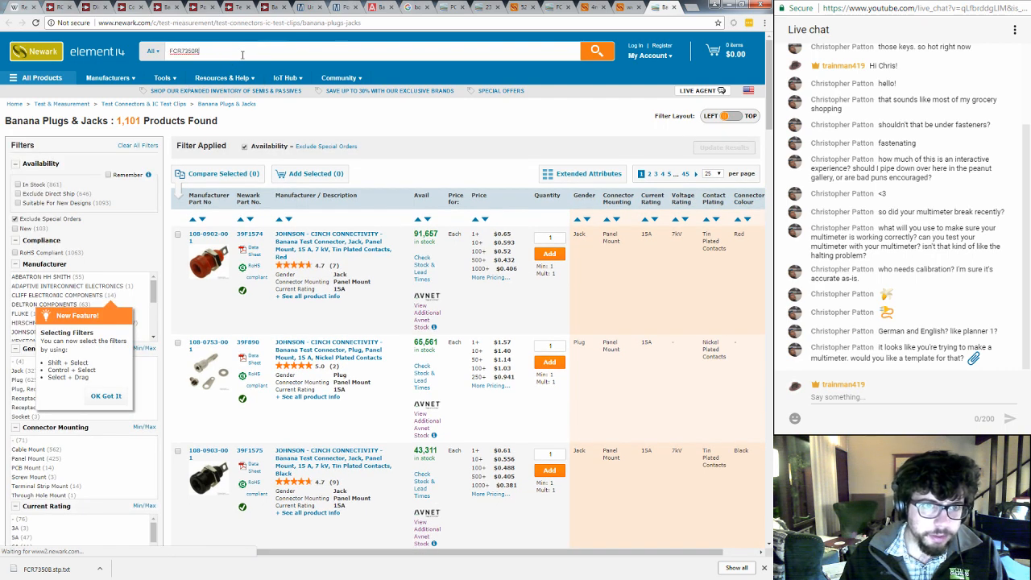
key("BackSpace")
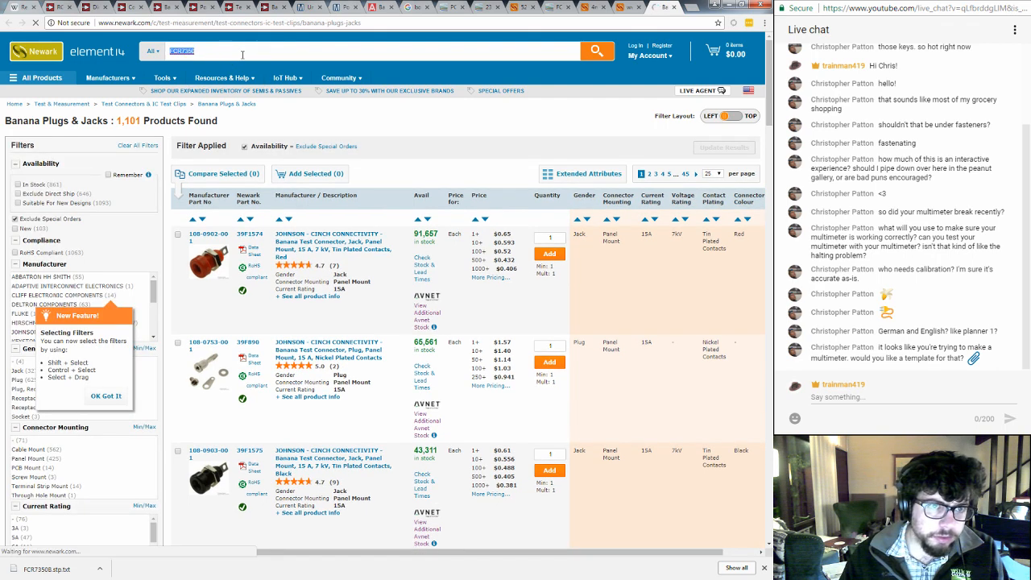
key("Return")
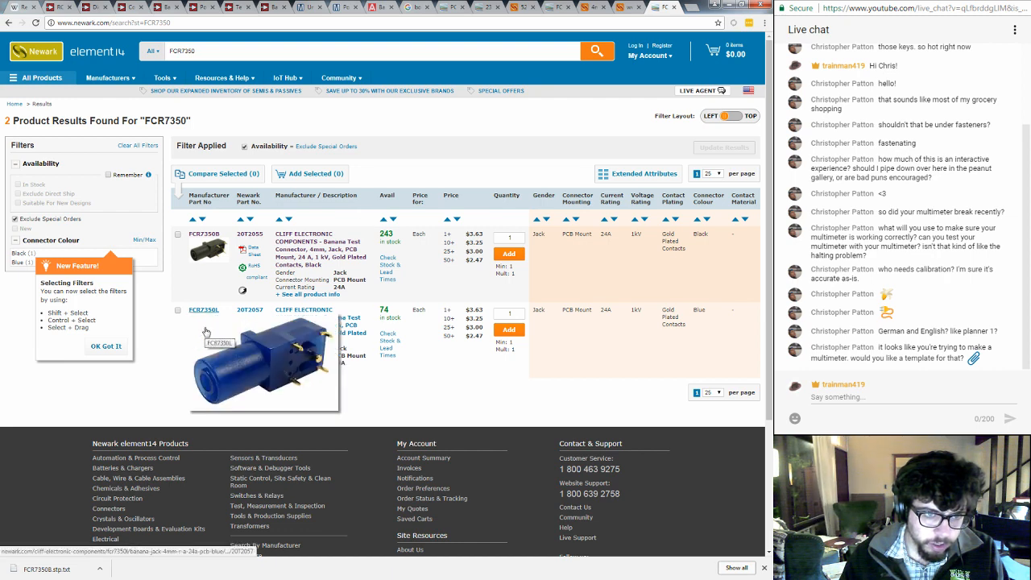
- Search Google for FCR7350 in a new tab and open Newark's page for the red FCR7350R socket
key("ctrl+t")
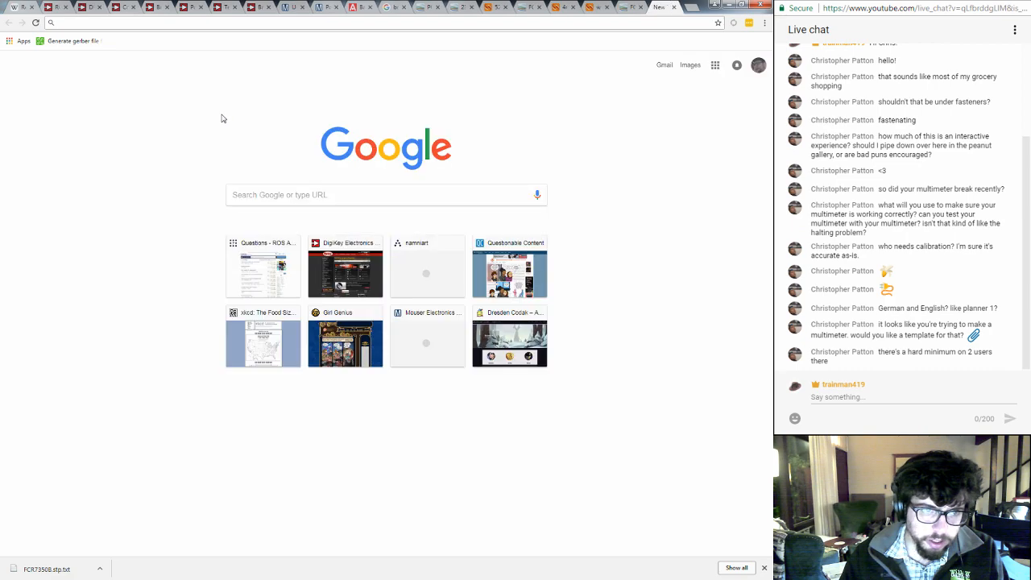
type("FCR7350R")
key("BackSpace")
key("Return")
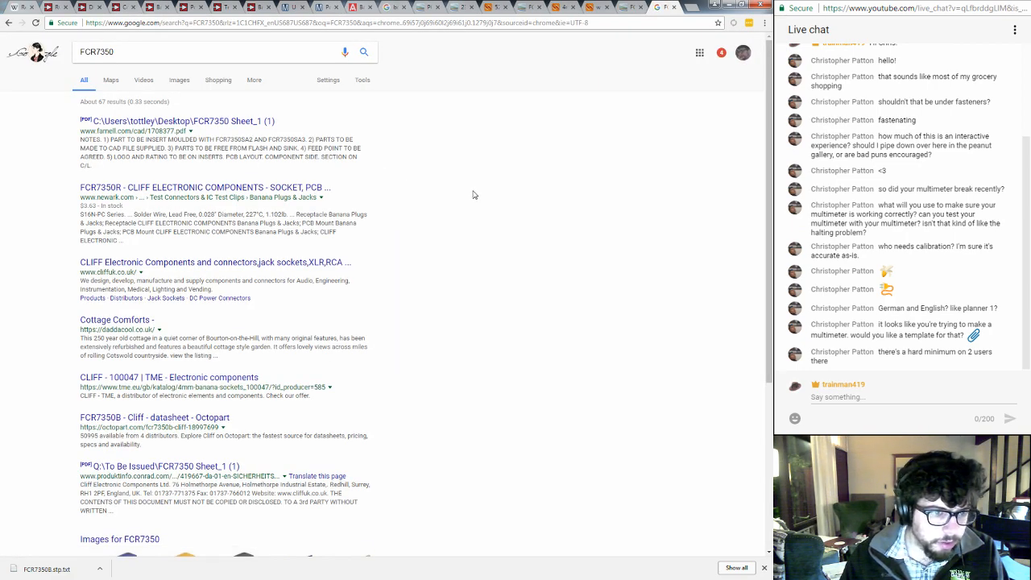
left_click(142, 191)
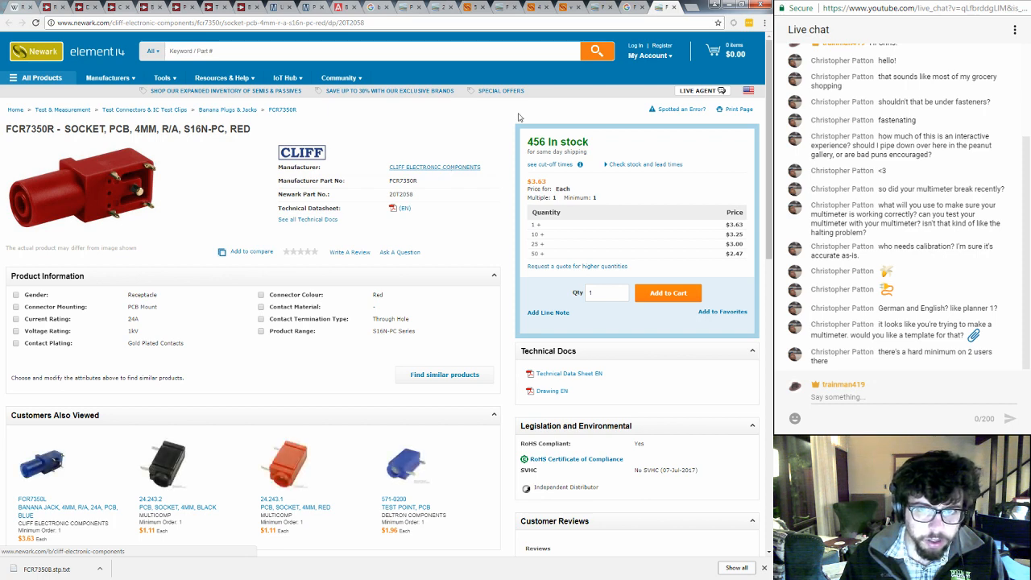
- Search Newark for FCR7350R from the earlier FCR7350 results page and look over the red socket's product page
left_click(601, 10)
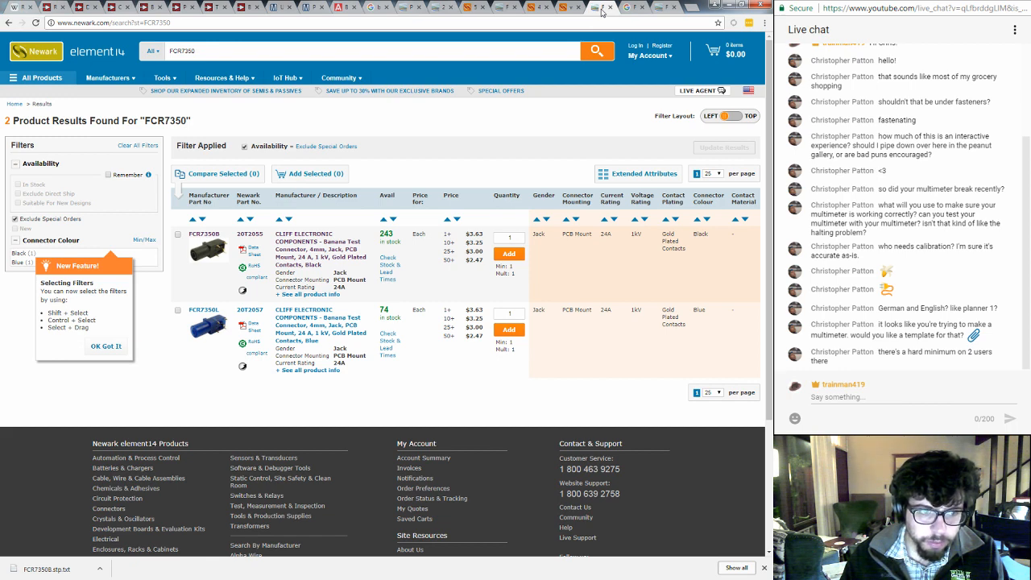
double_click(233, 50)
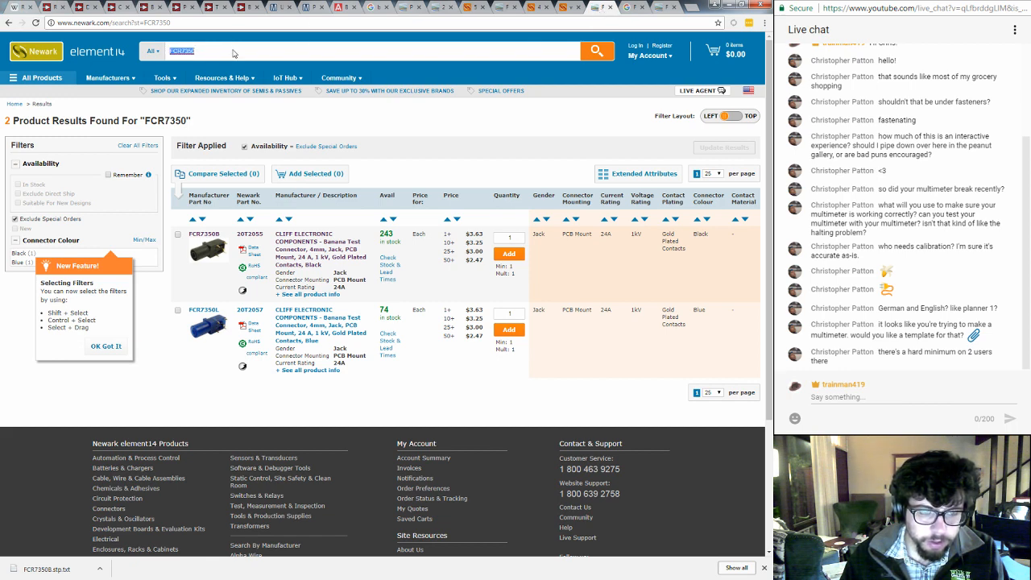
left_click(236, 54)
type("R")
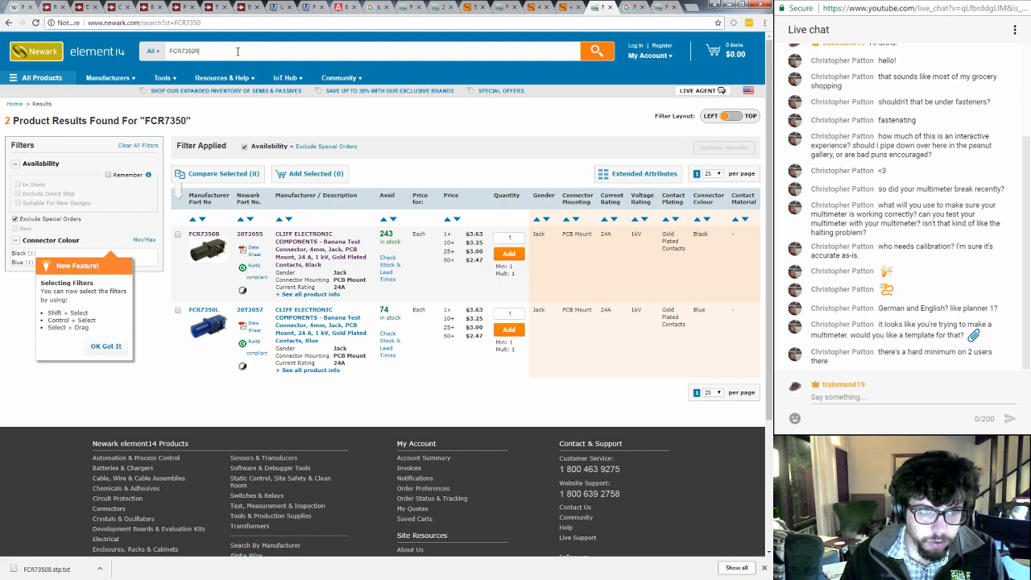
key("Return")
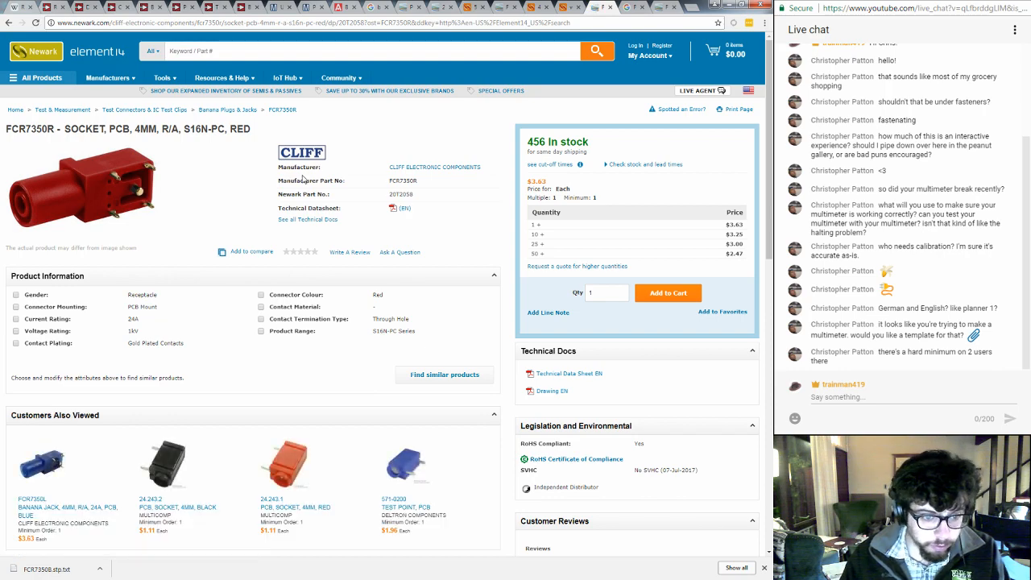
scroll(316, 275, "down", 3)
scroll(316, 275, "down", 2)
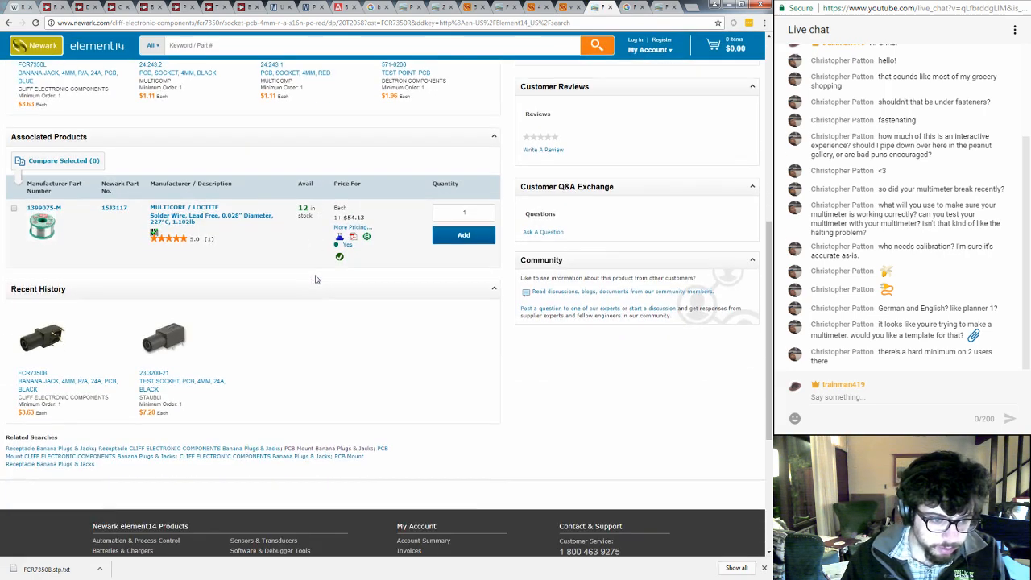
scroll(317, 275, "up", 5)
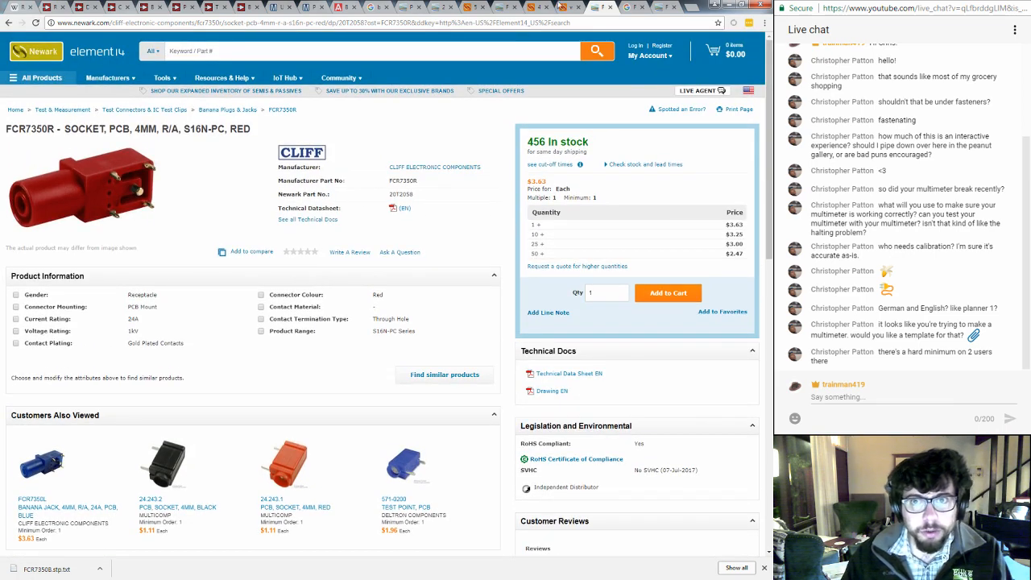
- Close the Google results tab and the tab showing the STEP model's text
left_click(632, 7)
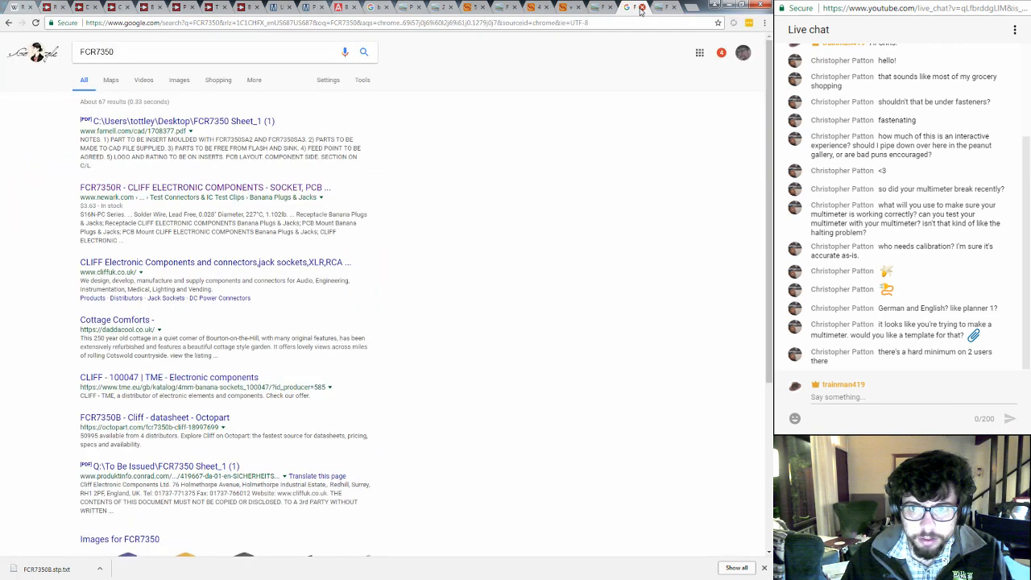
left_click(642, 8)
left_click(565, 7)
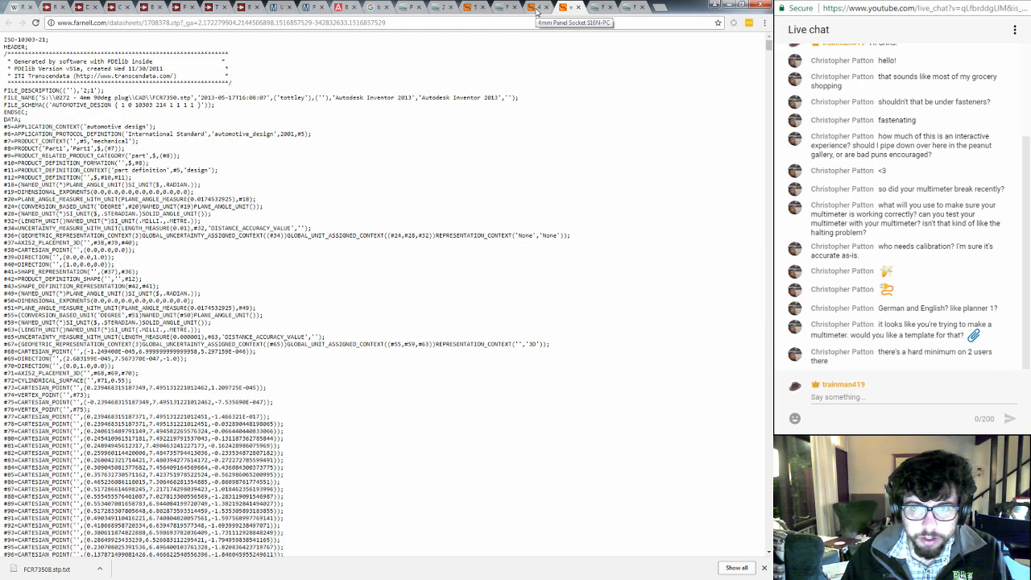
left_click(578, 8)
- Return to Cliff's S16N-PC datasheet and copy the yellow socket's part number, FCR7350Y
left_click(539, 11)
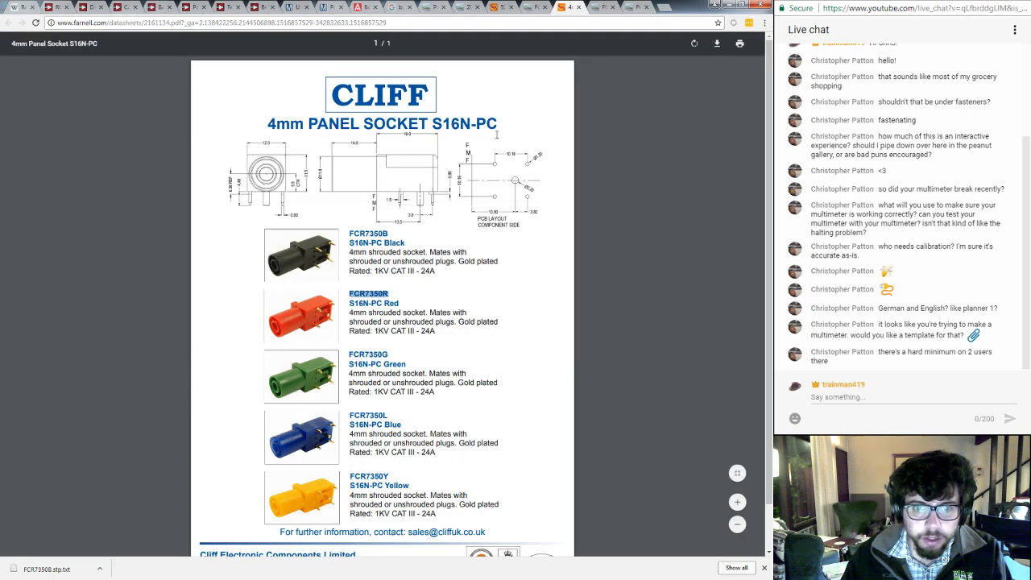
left_click_drag(350, 355, 390, 356)
left_click(384, 358)
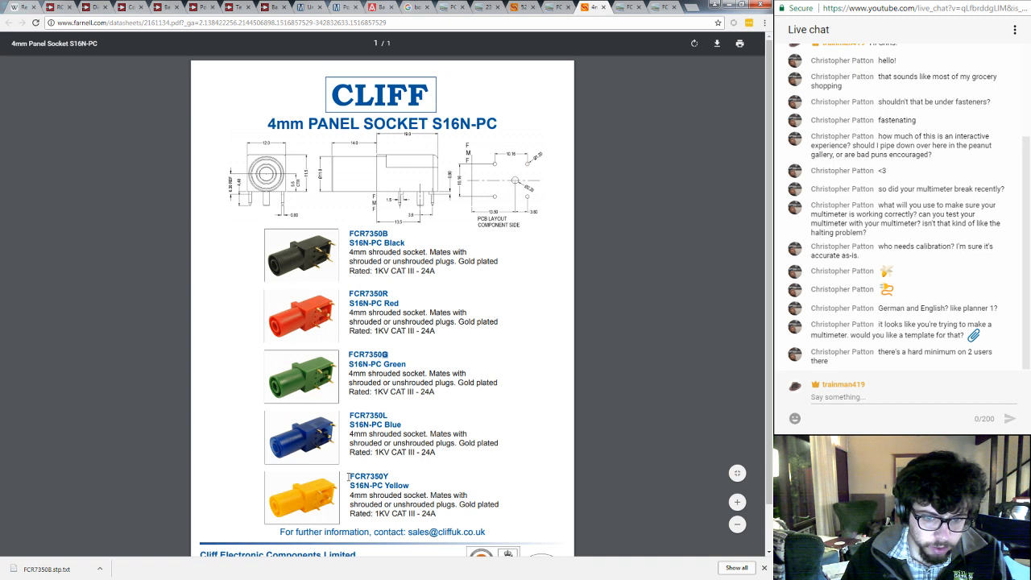
left_click_drag(348, 477, 390, 477)
key("ctrl+c")
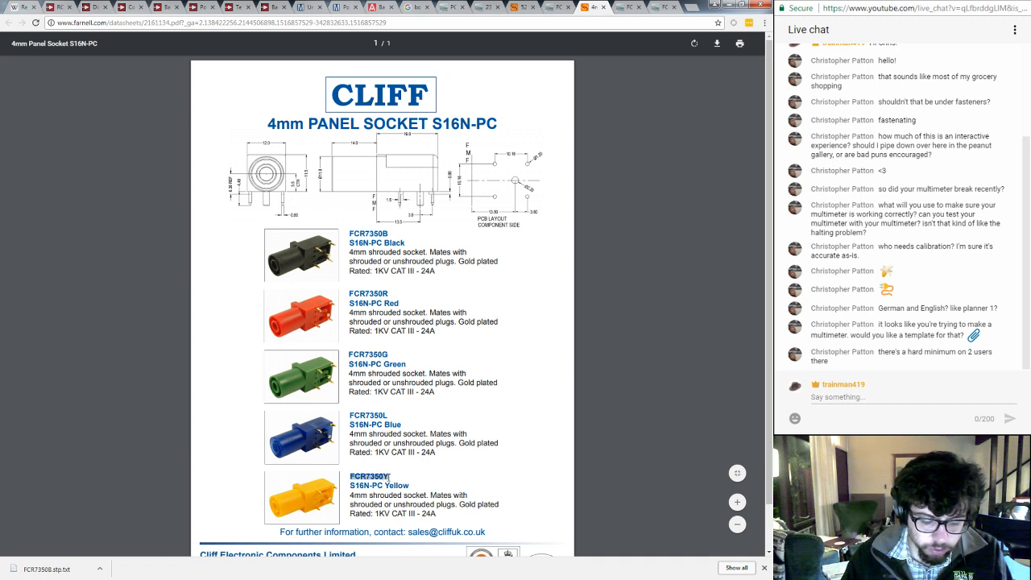
left_click(413, 479)
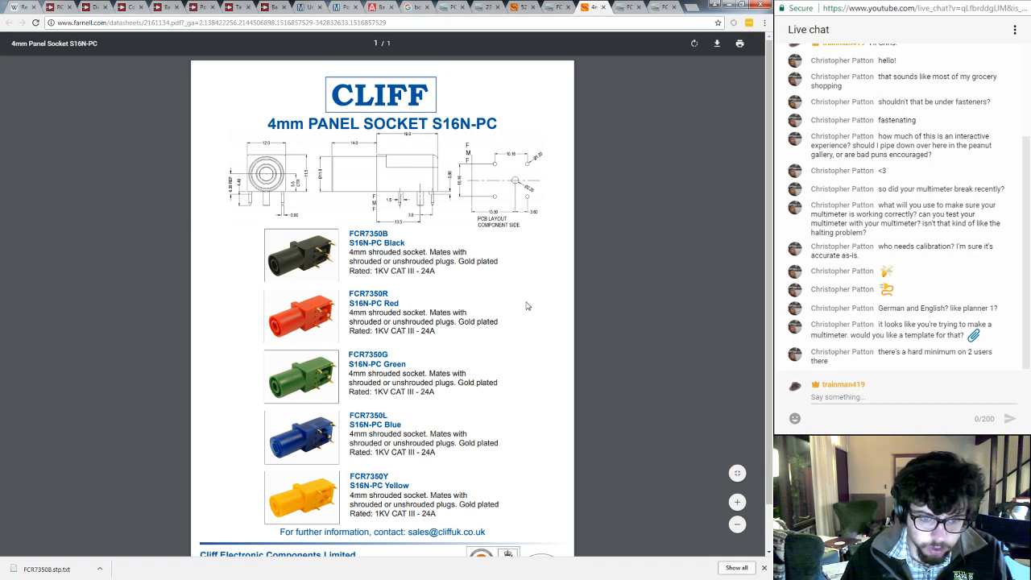
- Search Newark for FCR7350Y from the open FCR7350R product page
left_click(656, 10)
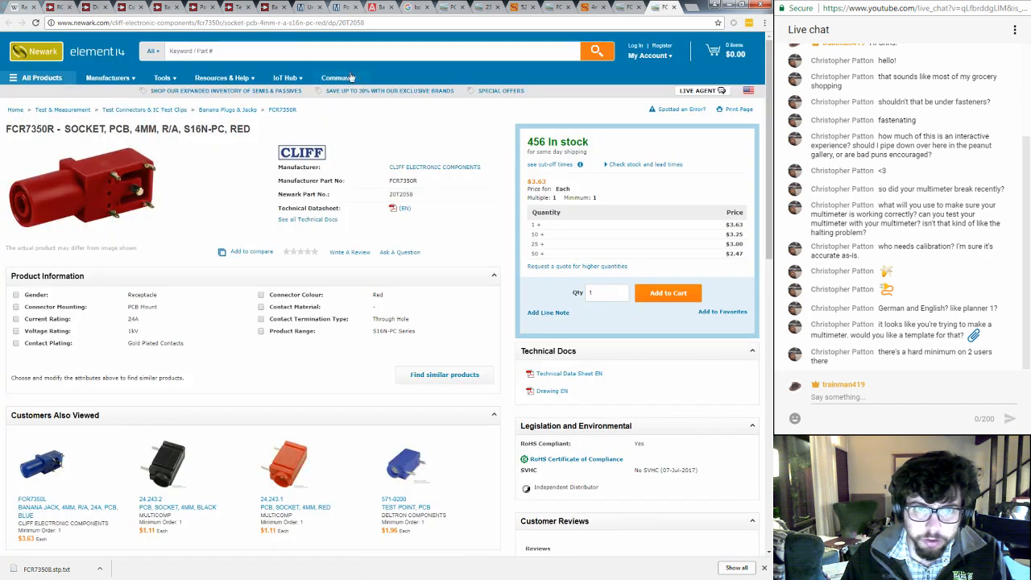
left_click(290, 51)
key("ctrl+v")
key("Return")
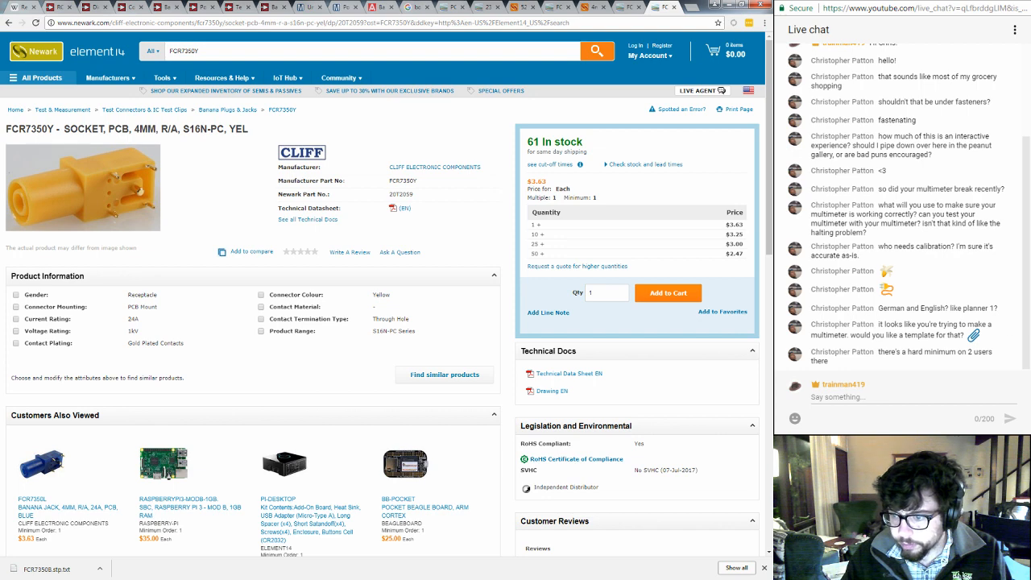
- Switch to CircuitStudio and add a new component named Banana Jack to the Schlib1.SchLib schematic library
key("alt+Tab")
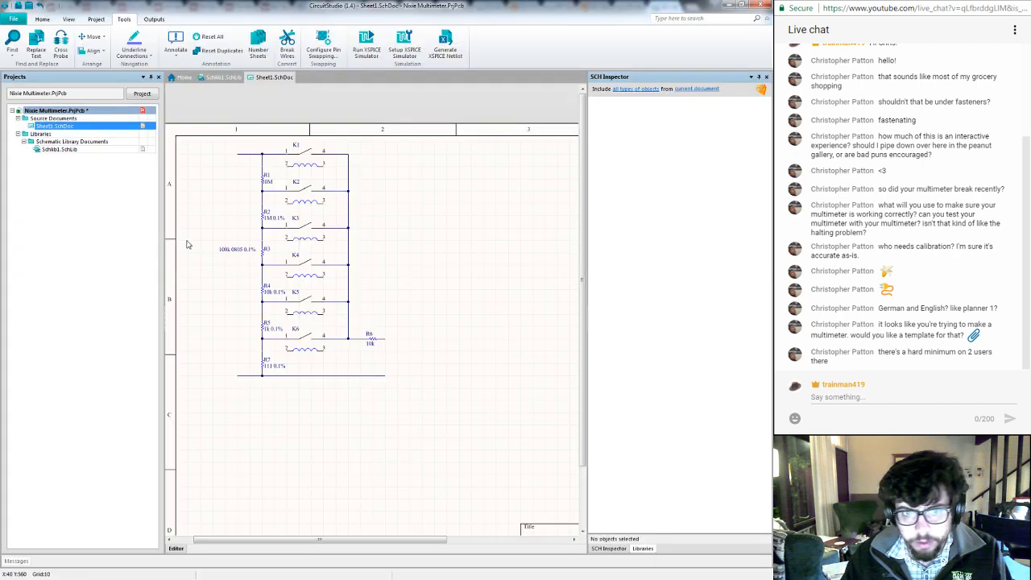
left_click(223, 77)
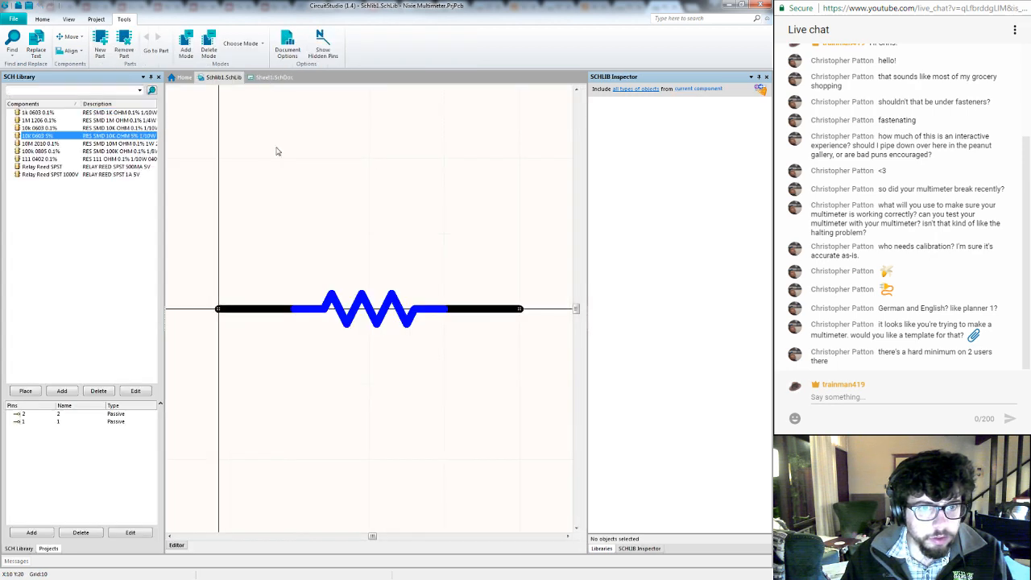
left_click(62, 391)
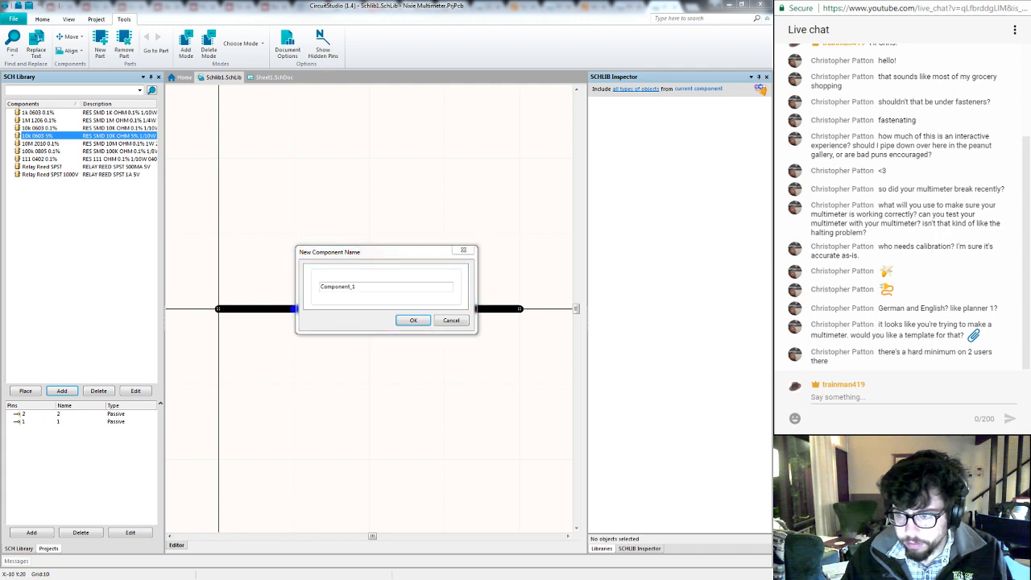
key("alt+Tab")
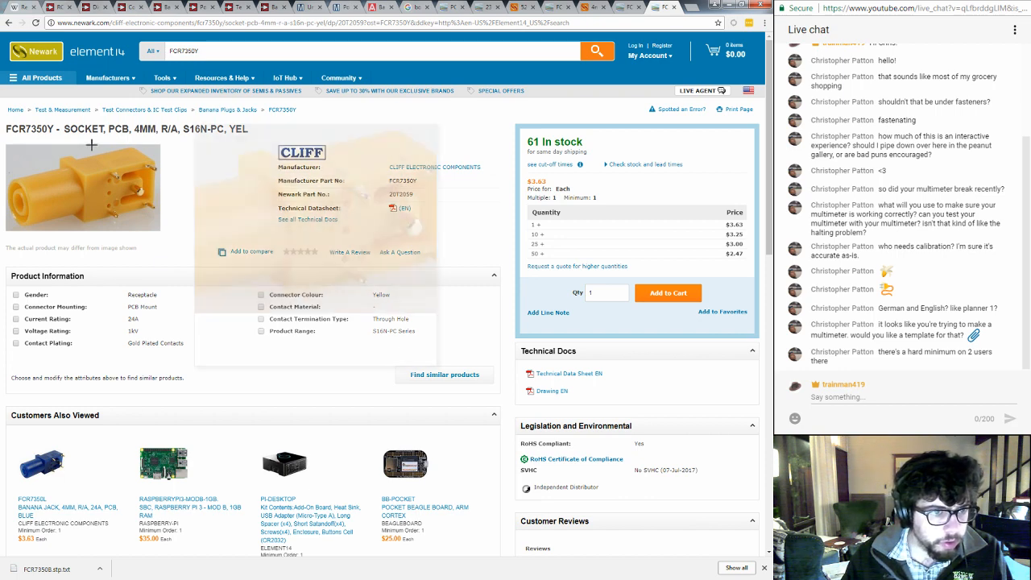
left_click_drag(50, 129, 27, 131)
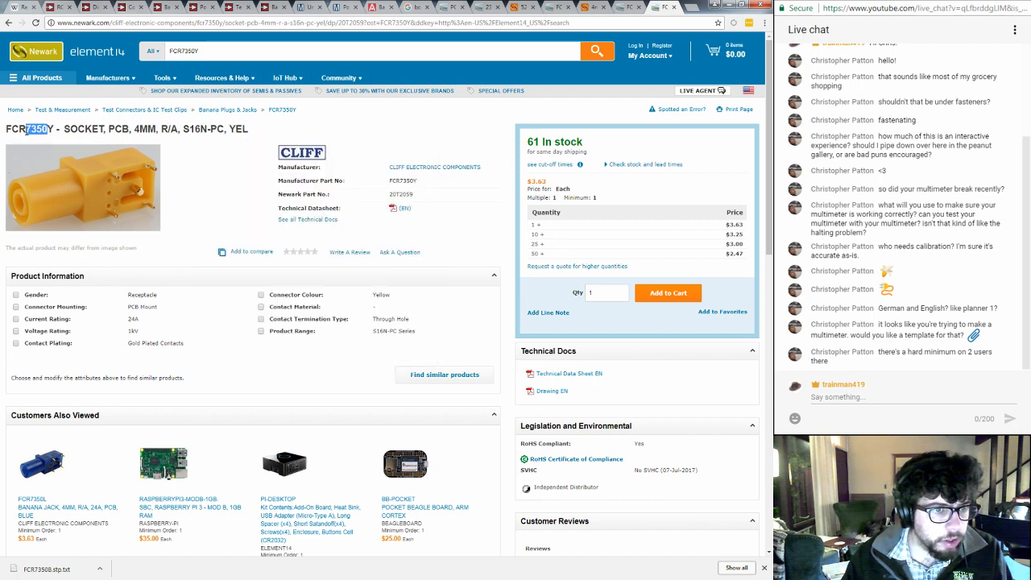
left_click(216, 161)
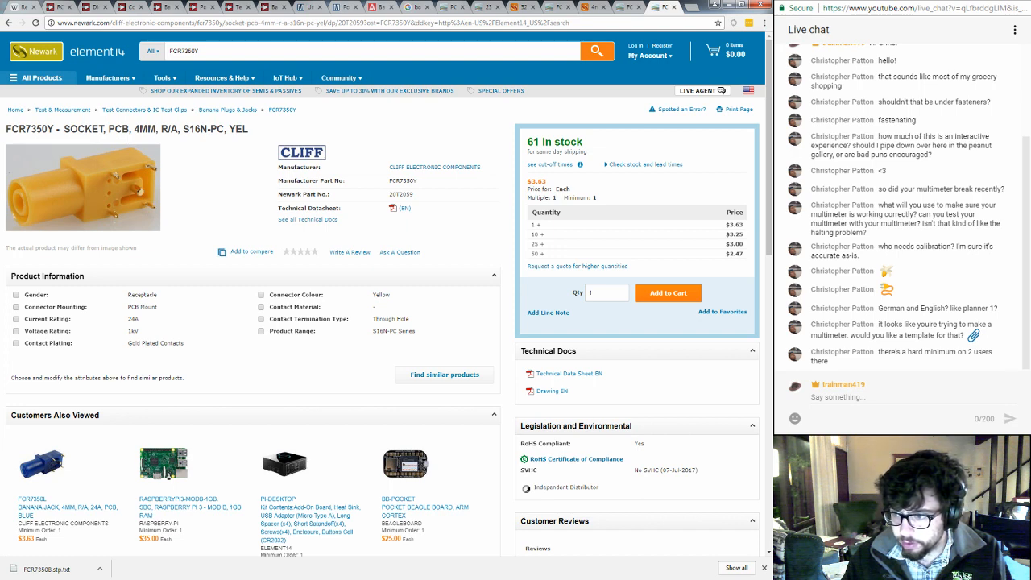
key("alt+Tab")
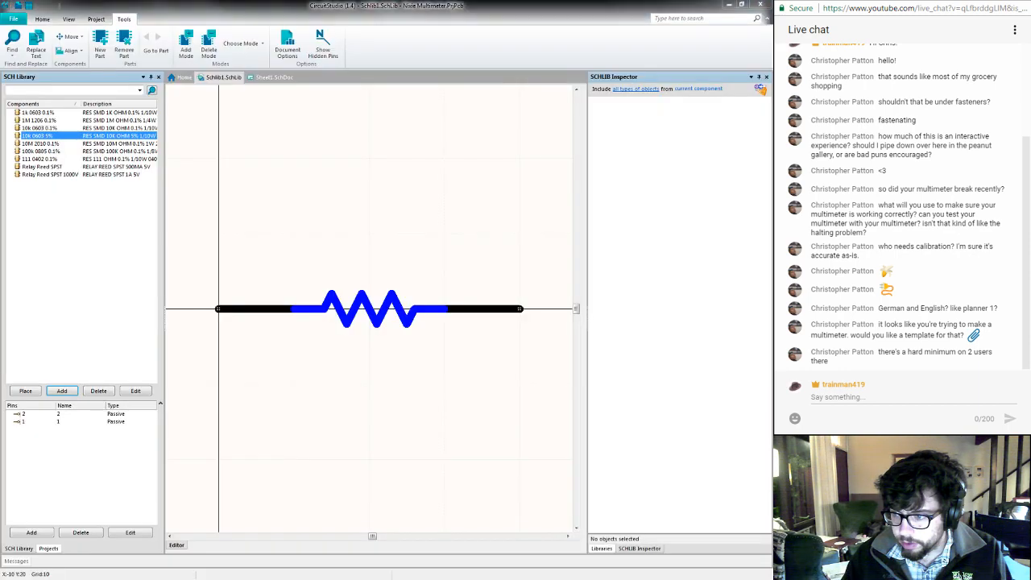
key("alt+Tab")
key("alt+Tab")
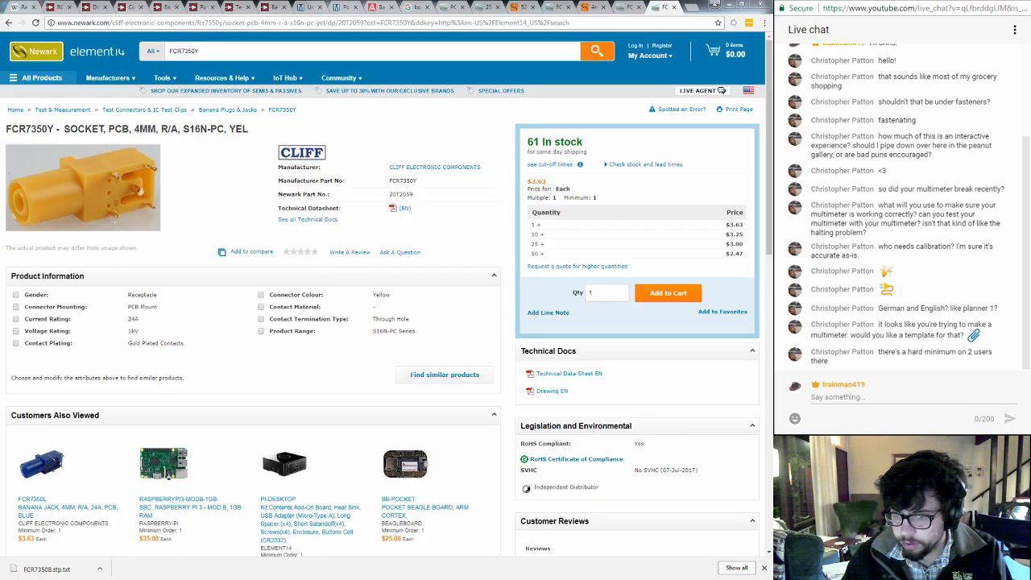
key("alt+Tab")
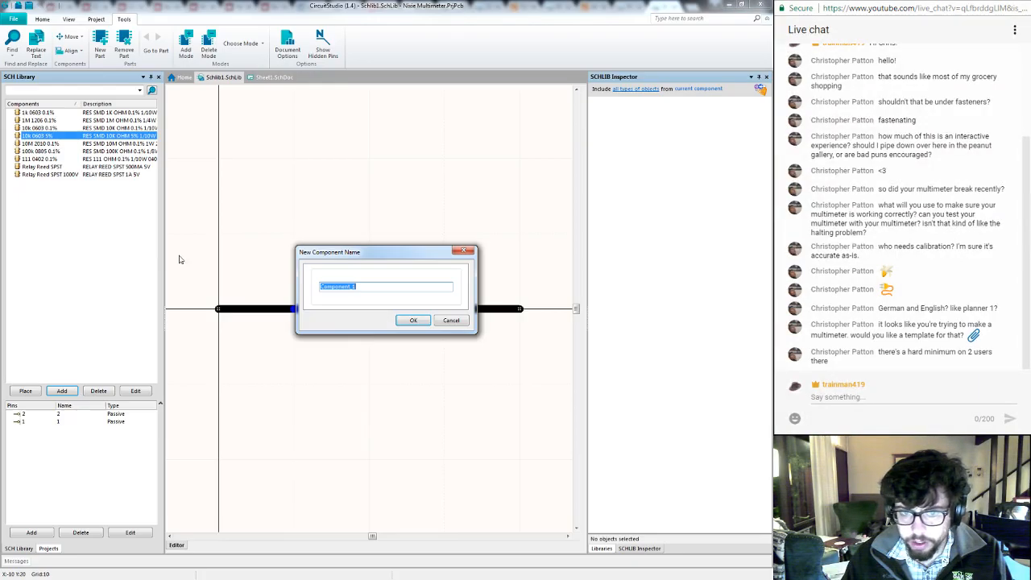
type("Banana Jack")
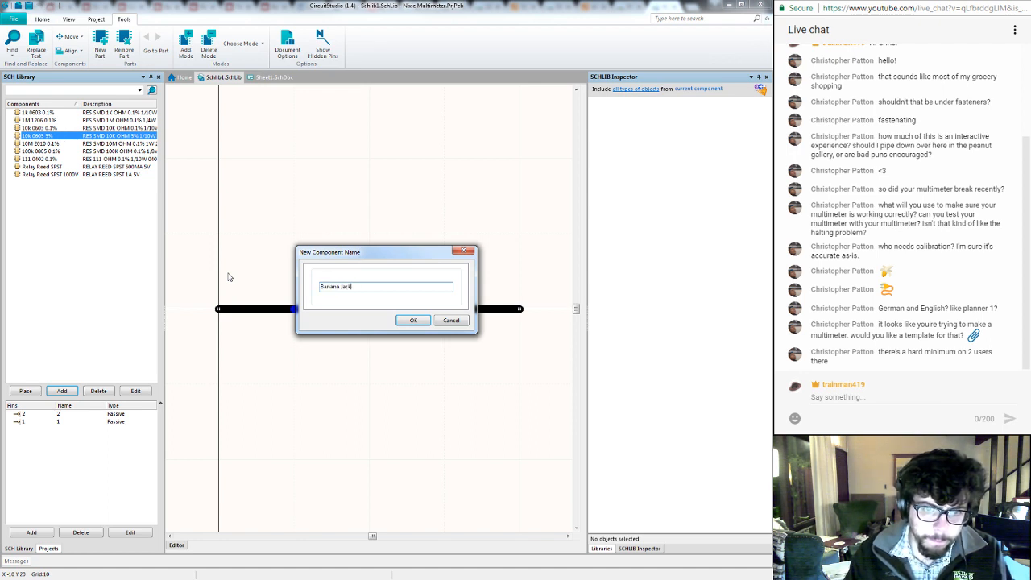
key("Return")
- Open the supplier links of the Banana Jack component and start adding a new supplier link
right_click(245, 272)
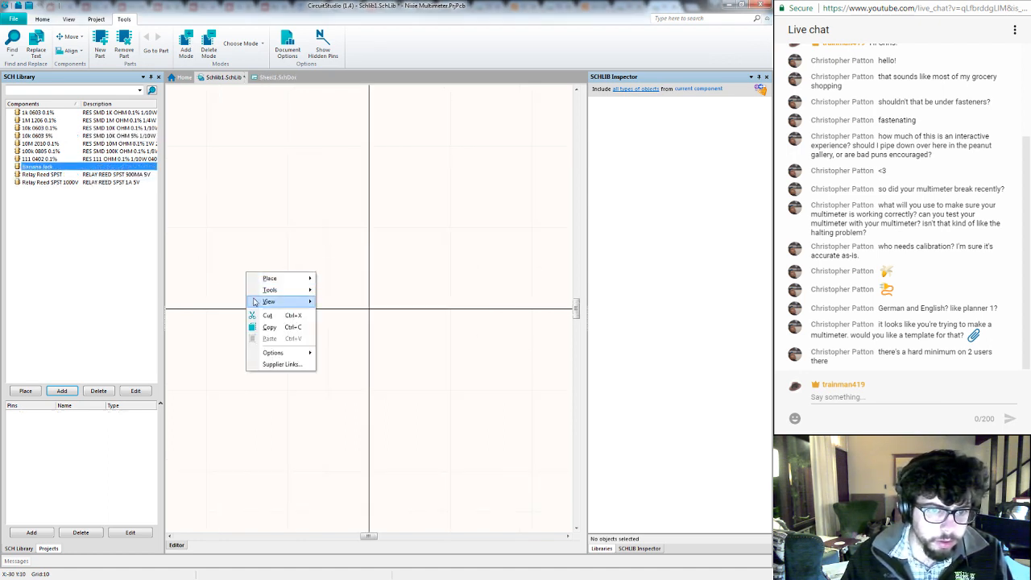
left_click(268, 365)
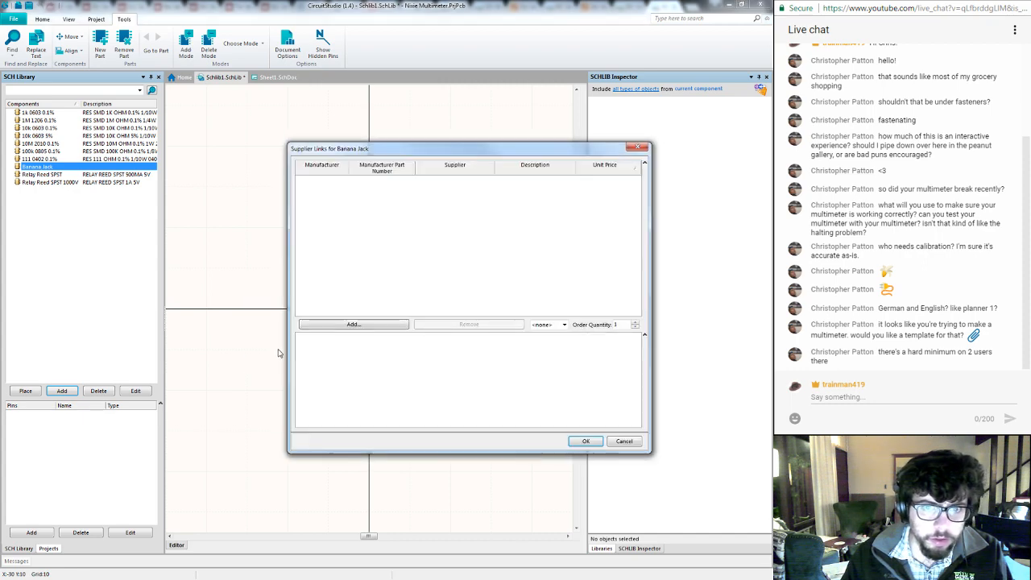
left_click(368, 325)
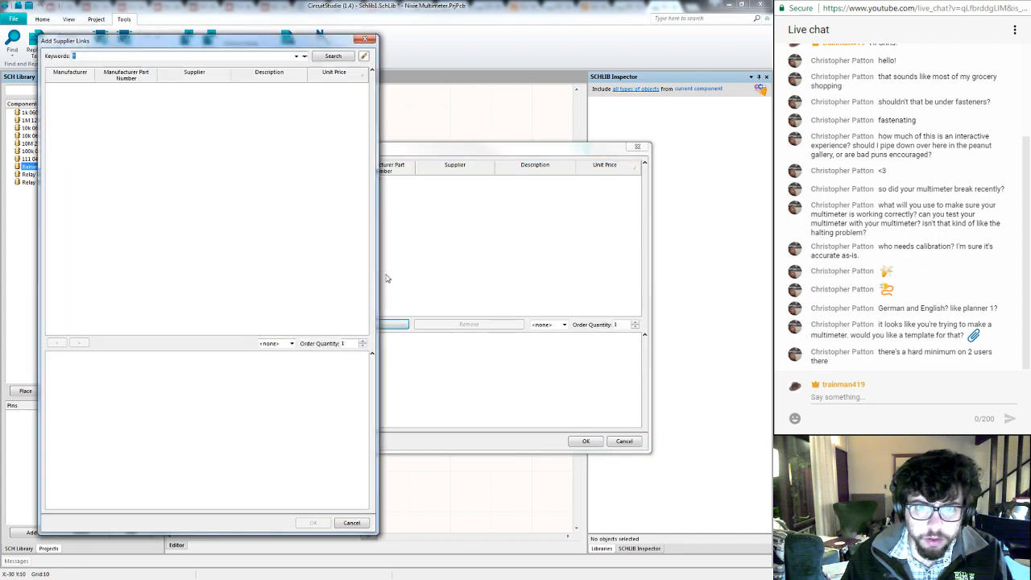
- Check the supplier search filters, open the supplier preferences, and enable Newark as an available supplier
left_click(304, 56)
left_click(303, 58)
left_click(304, 57)
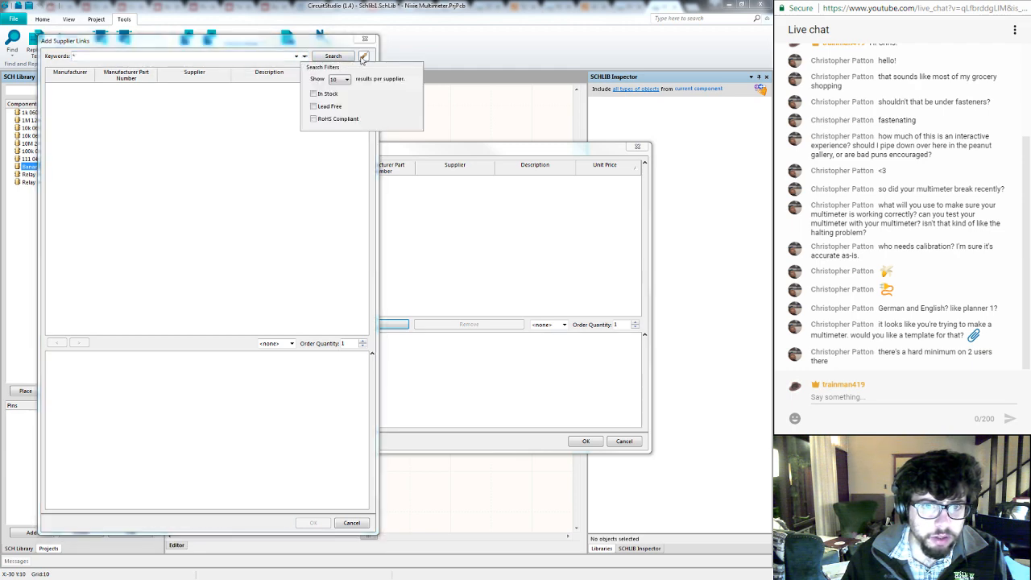
left_click(364, 57)
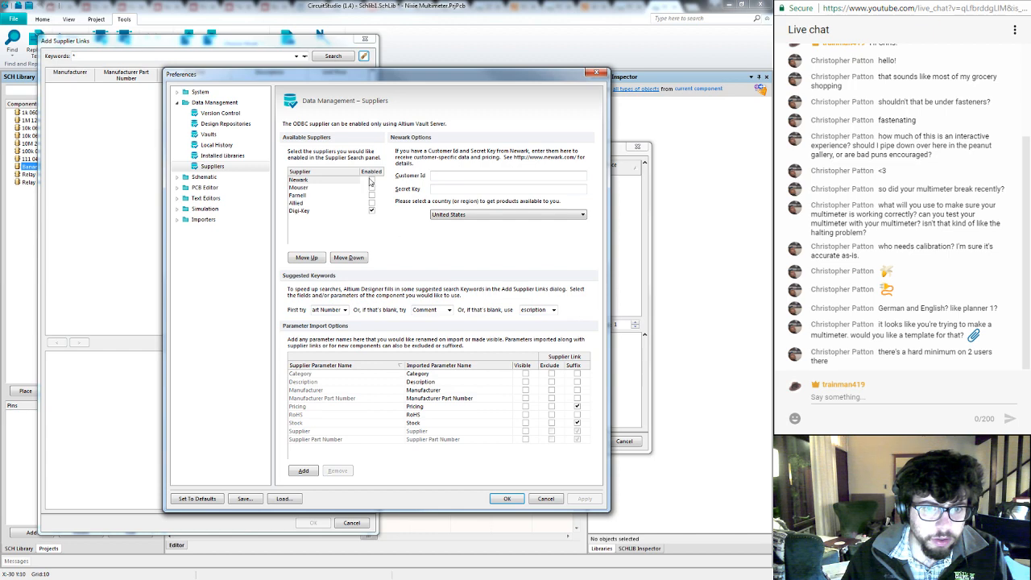
left_click(371, 180)
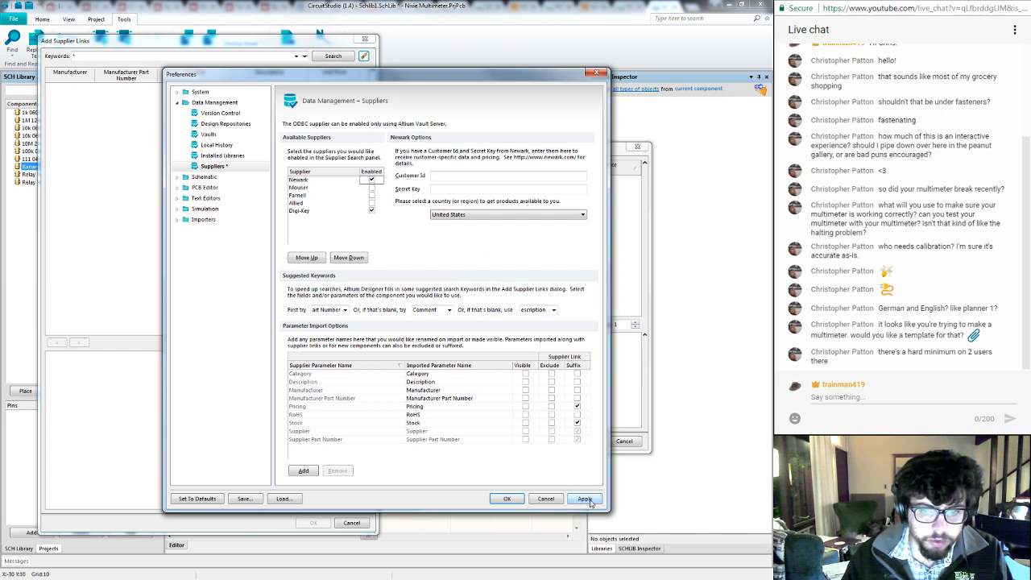
left_click(587, 499)
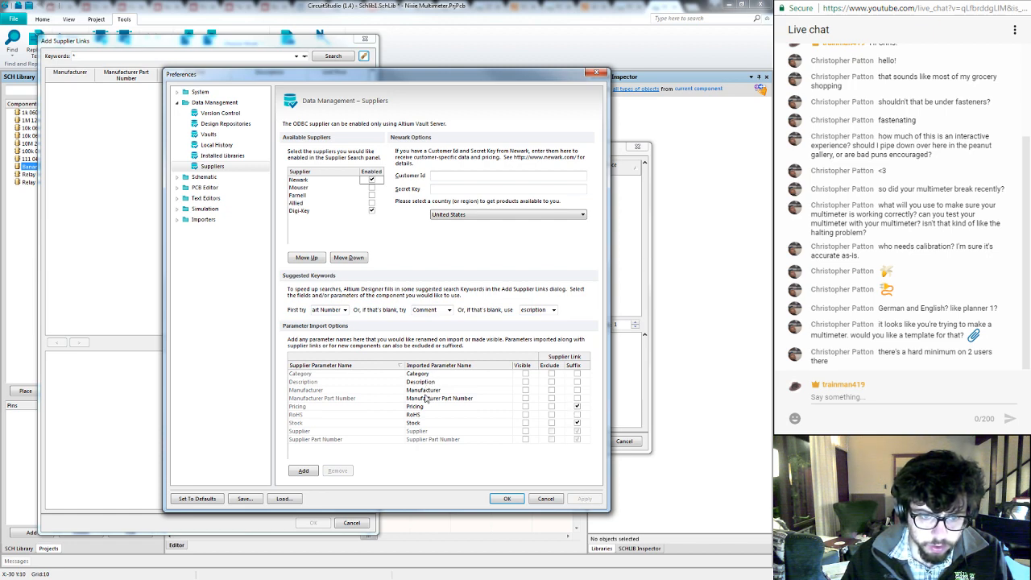
- Turn on the supplier-link suffix for the Description, Manufacturer and Manufacturer Part Number parameters, and apply the preferences
left_click(577, 382)
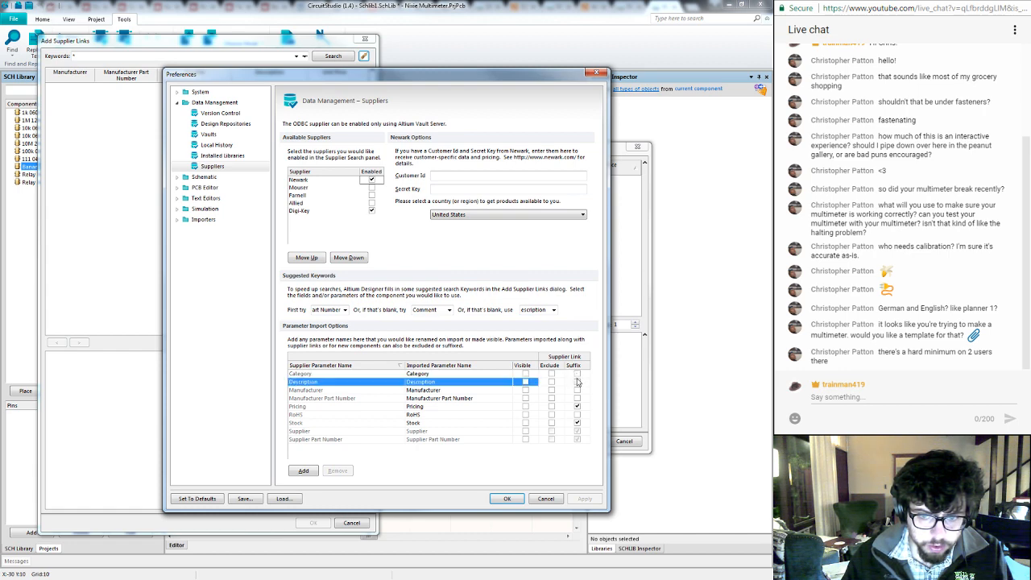
left_click(577, 390)
left_click(577, 398)
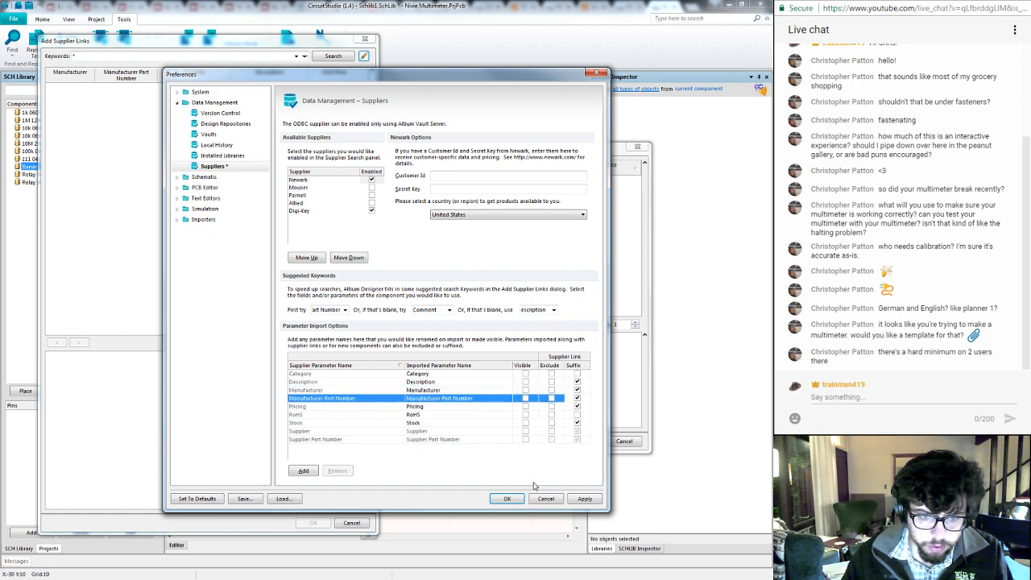
left_click(589, 501)
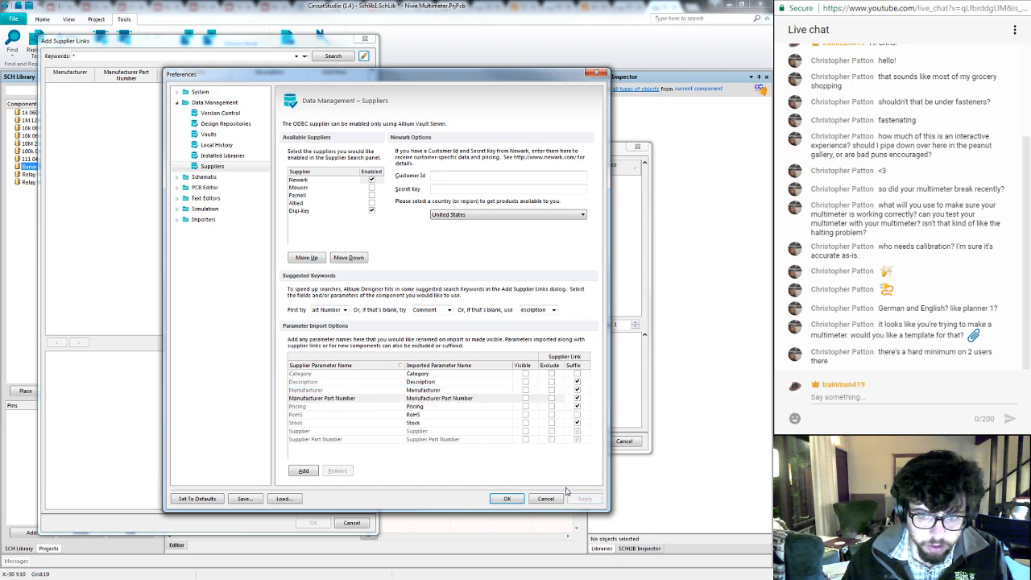
left_click(505, 499)
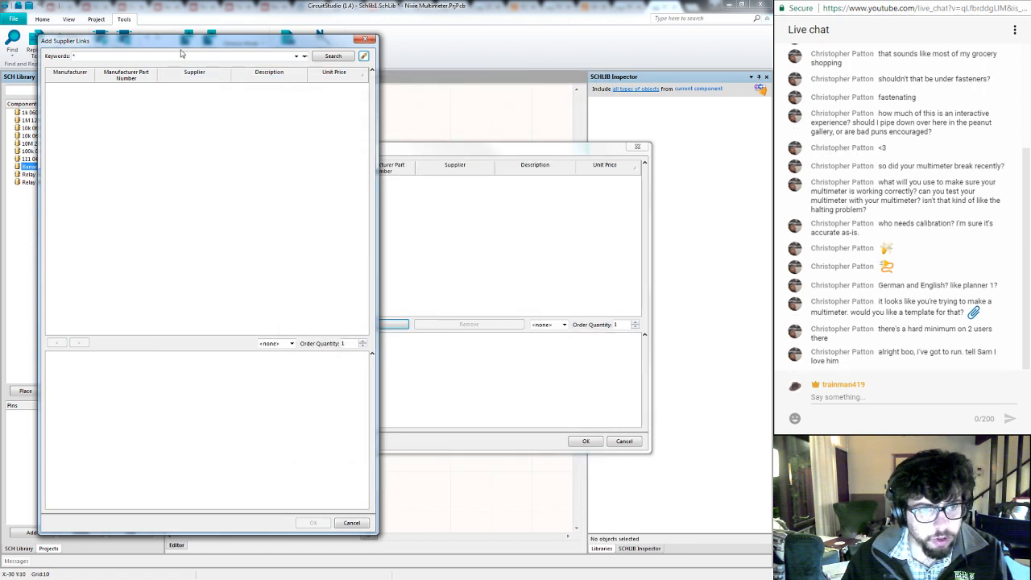
- Search the suppliers for FCR7350 and add Newark's FCR7350Y, FCR7350R and FCR7350B as supplier links of the Banana Jack
type("FCR7350N")
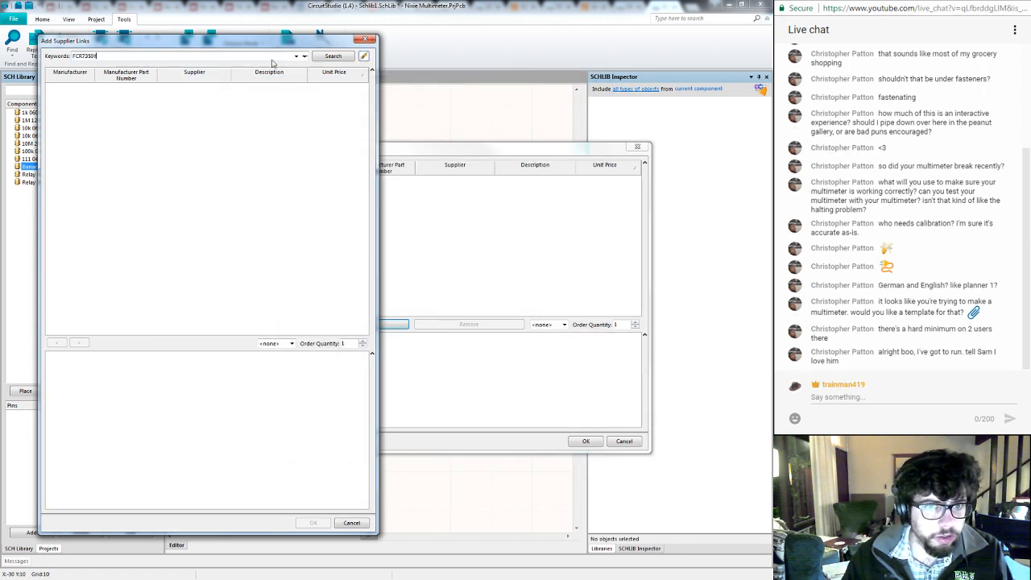
left_click(317, 58)
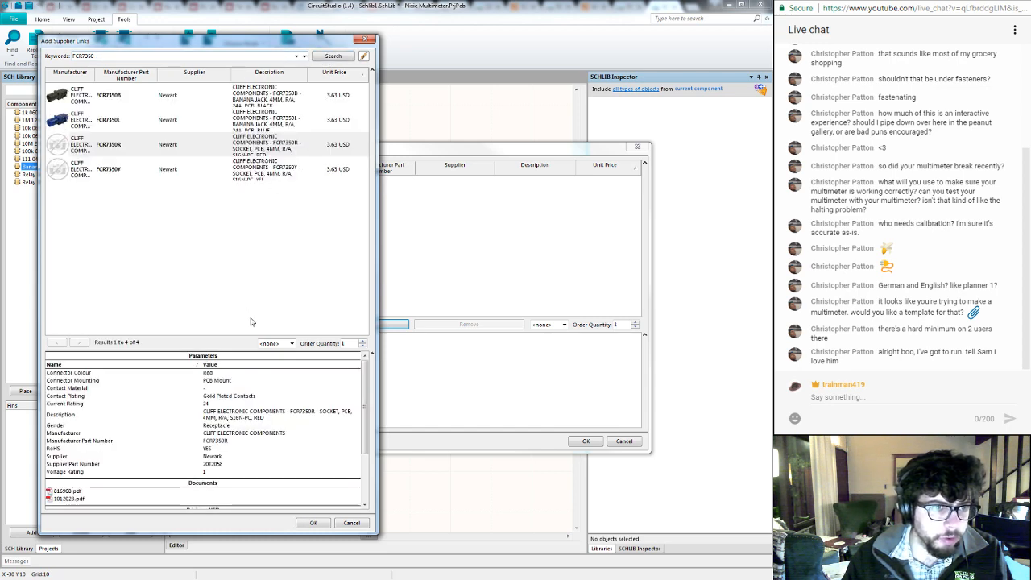
left_click(121, 174)
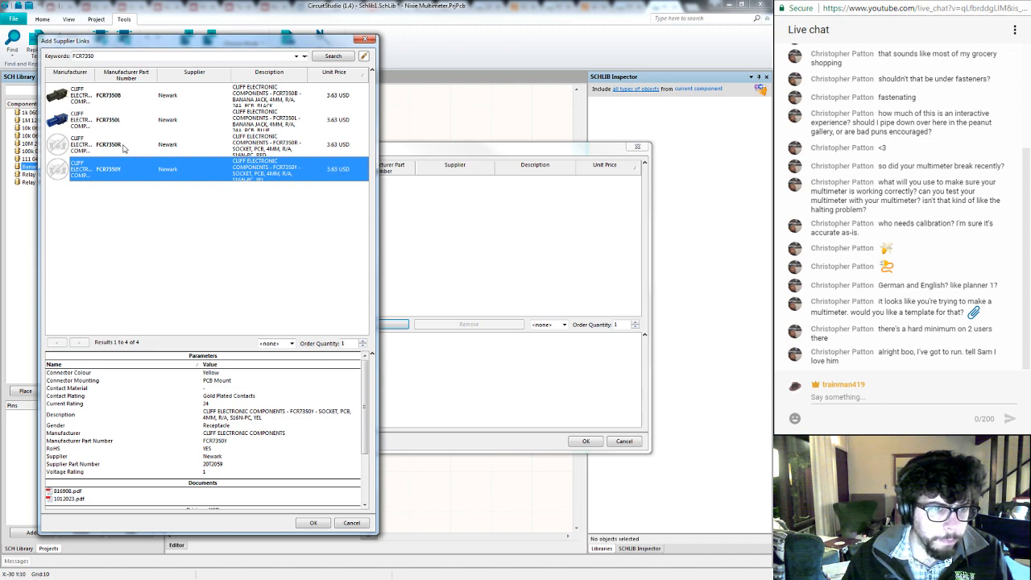
left_click(124, 148, "ctrl")
left_click(136, 97, "ctrl")
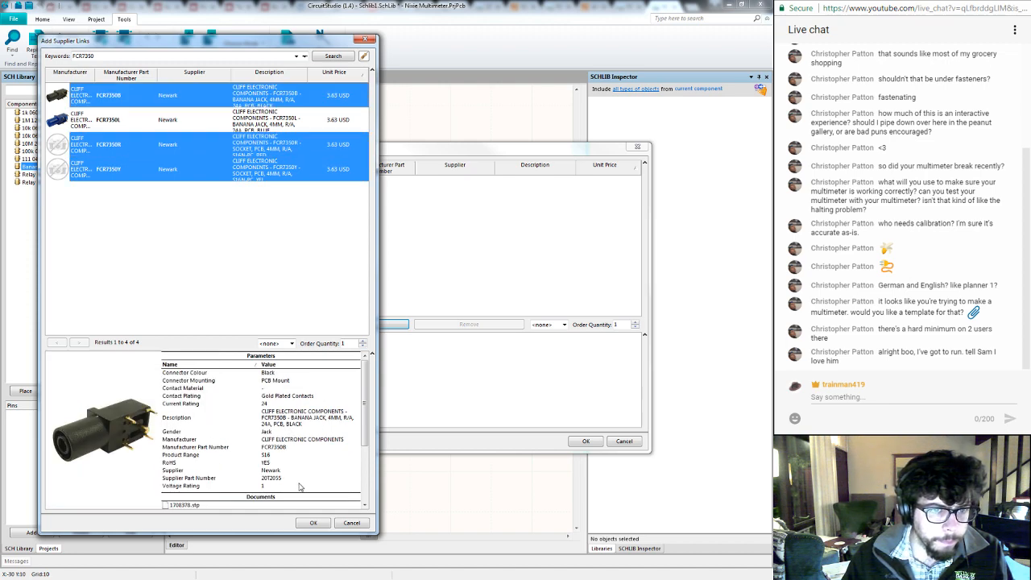
left_click(311, 522)
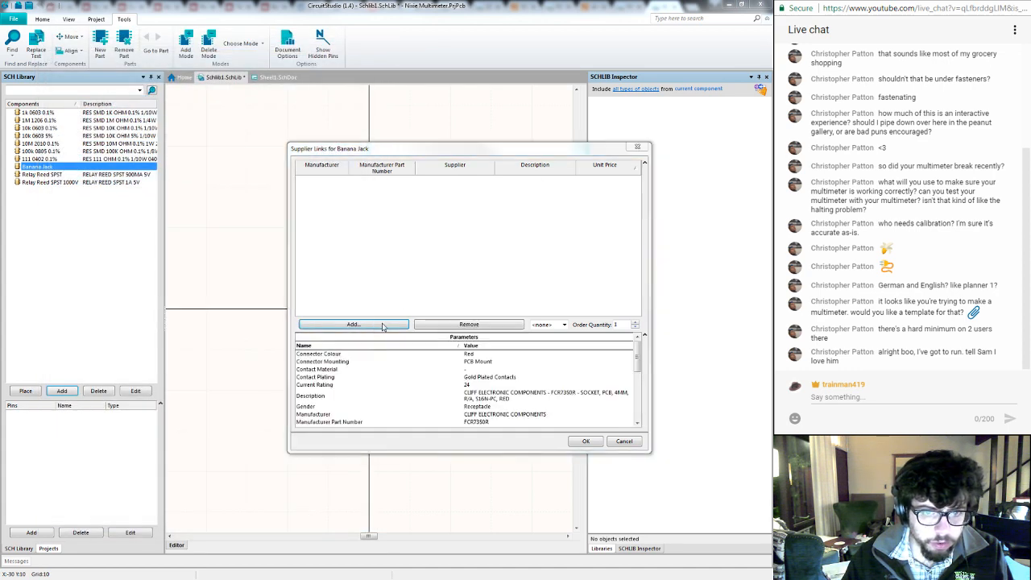
left_click(384, 325)
left_click(352, 523)
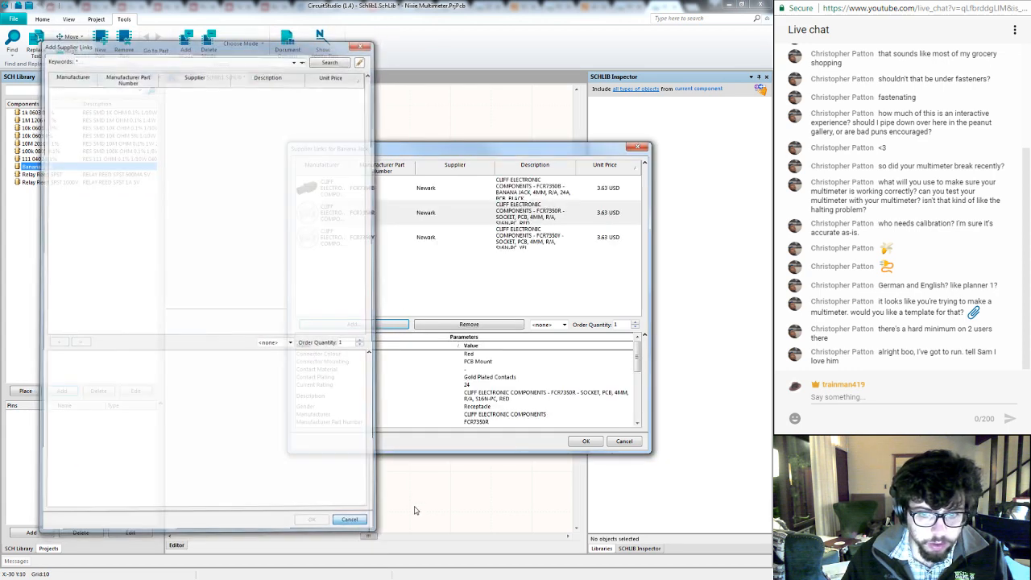
- Check the parameters of the linked FCR7350B, FCR7350R and FCR7350Y, accept the supplier links, and save the library
left_click(444, 193)
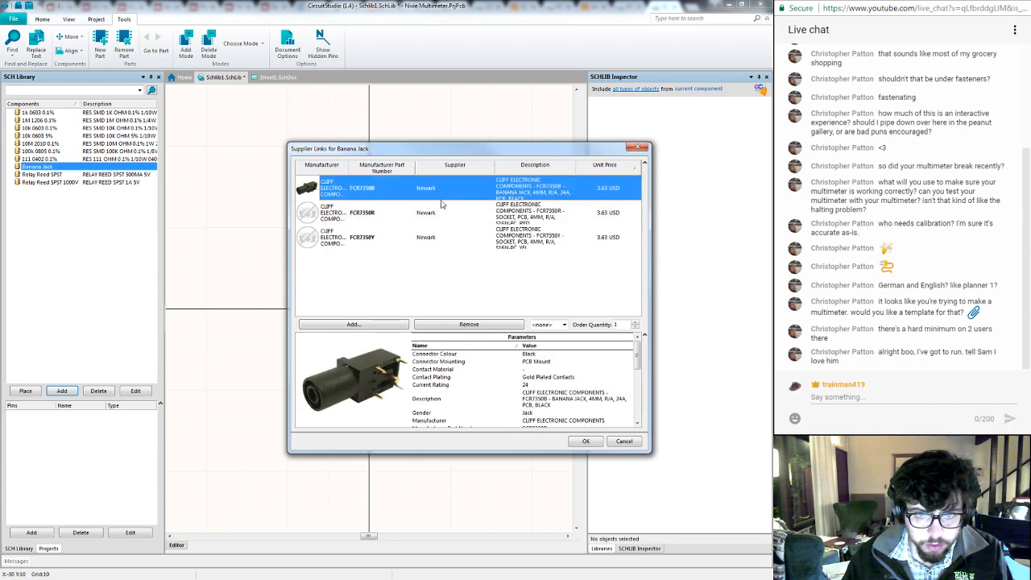
left_click(441, 214)
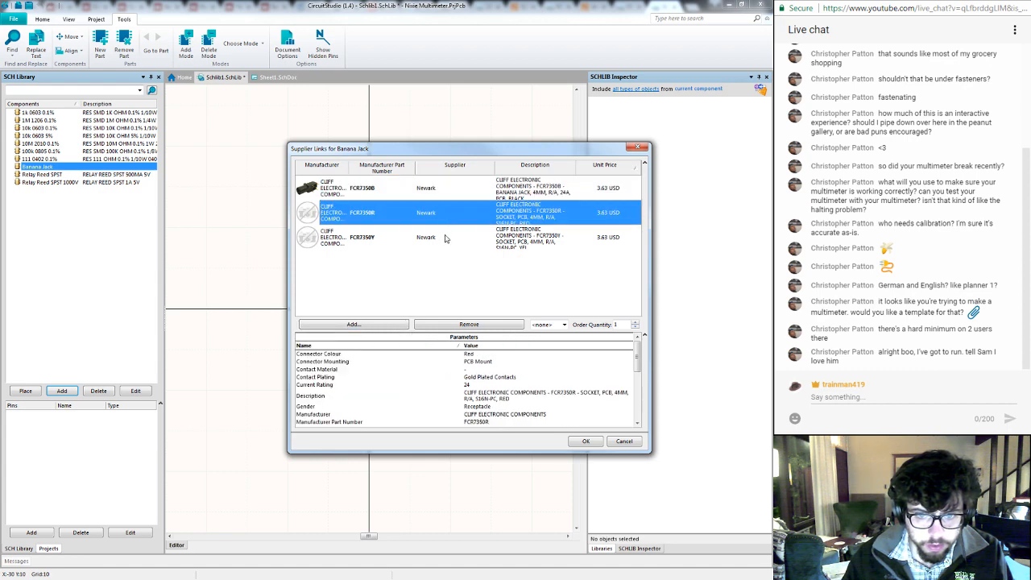
left_click(434, 190)
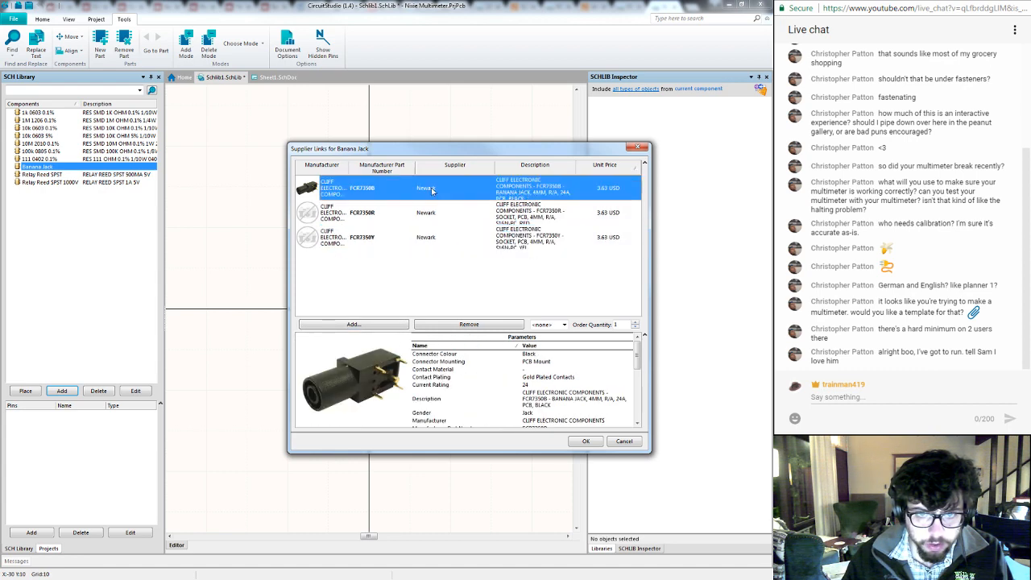
left_click(433, 211)
left_click(439, 236)
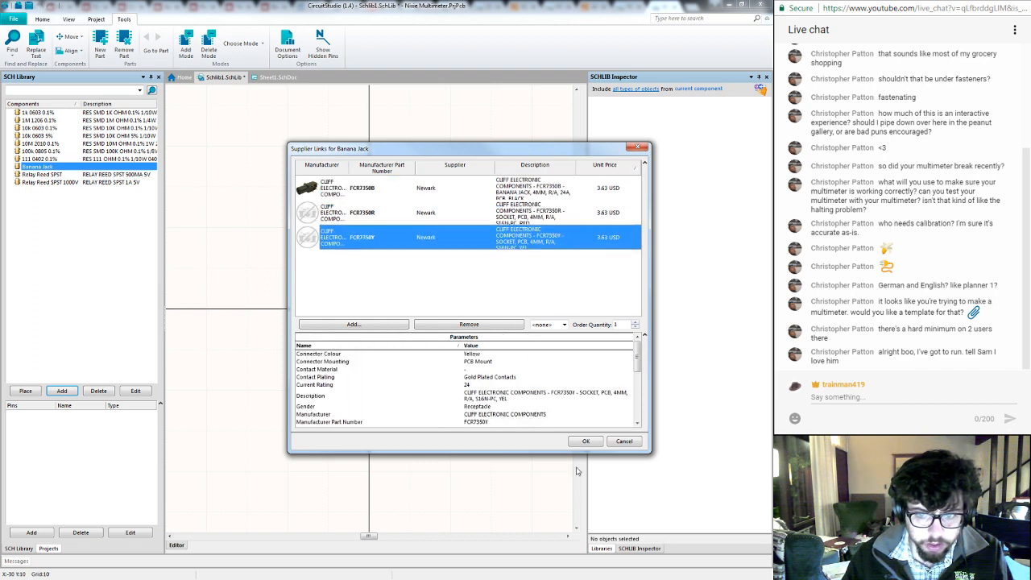
left_click(586, 443)
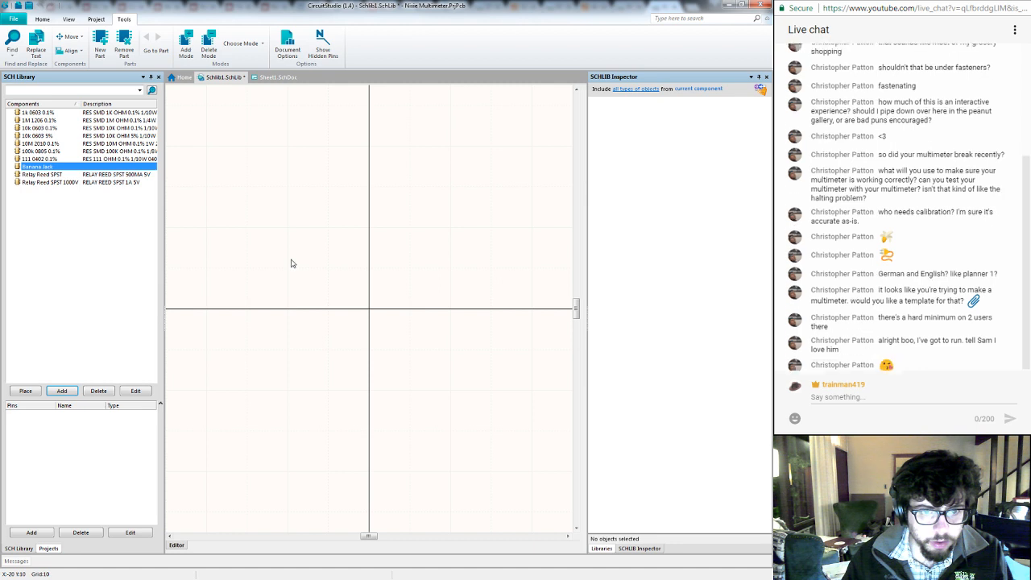
key("ctrl+s")
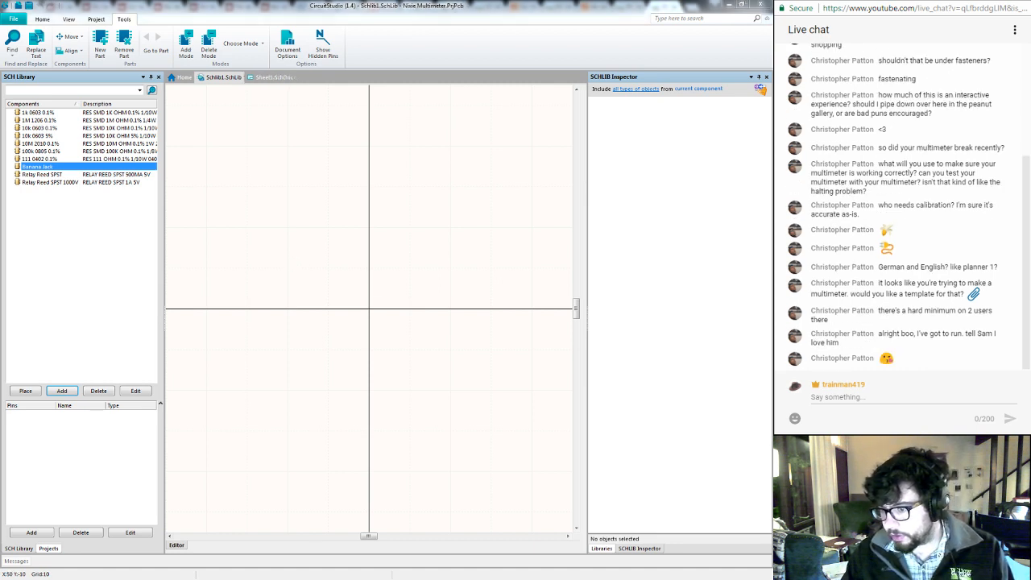
- Switch to the browser and examine the dimensions and PCB layout in the FCR7350Y datasheet from Newark
left_click(886, 397)
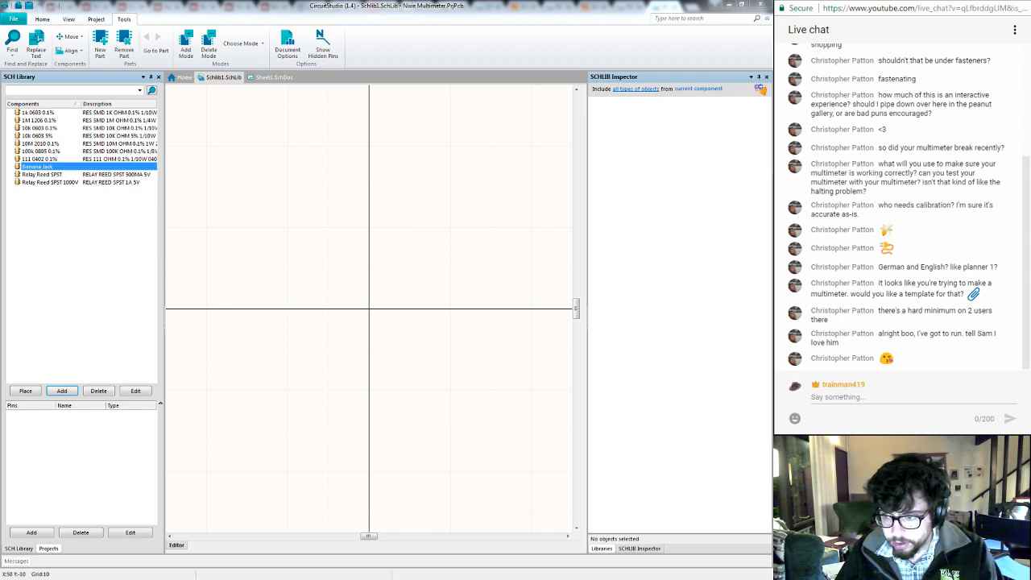
key("alt+Tab")
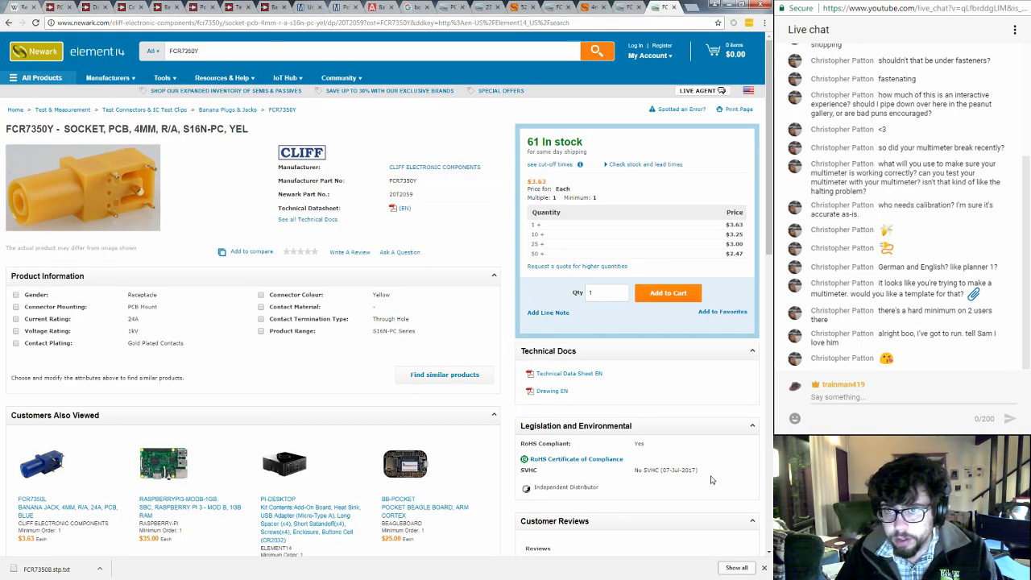
left_click(403, 210)
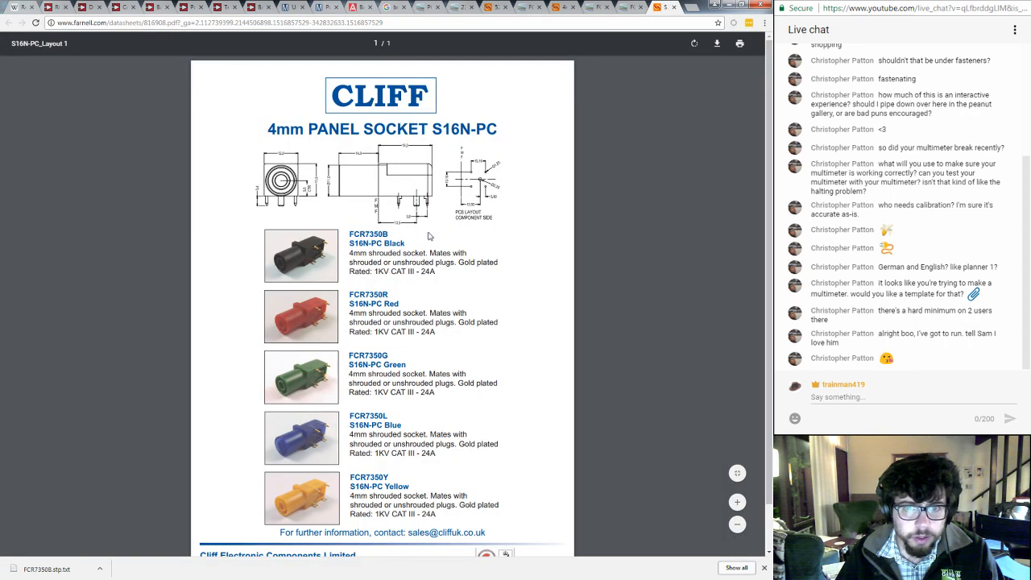
scroll(568, 274, "down", 1)
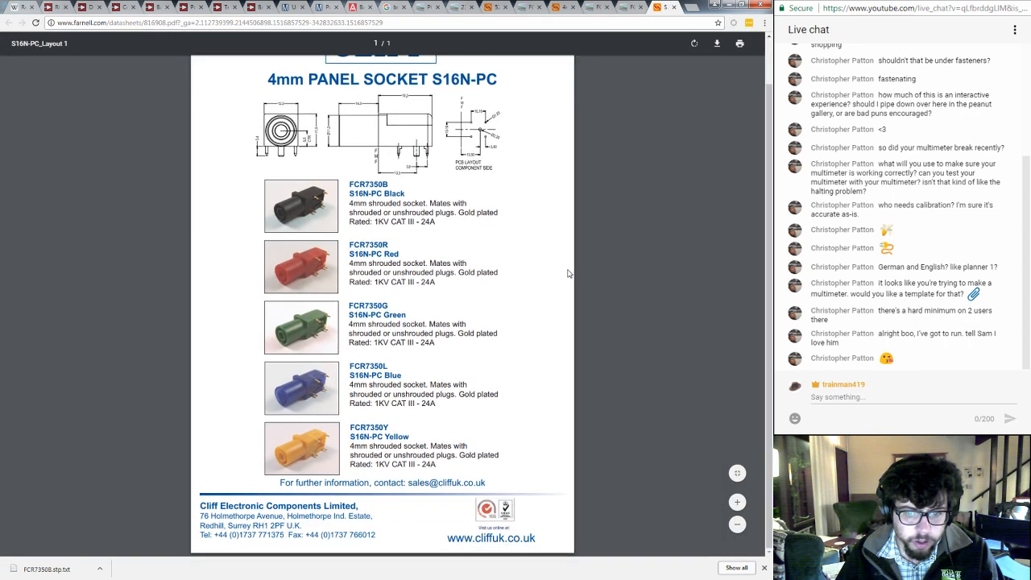
scroll(568, 274, "up", 1)
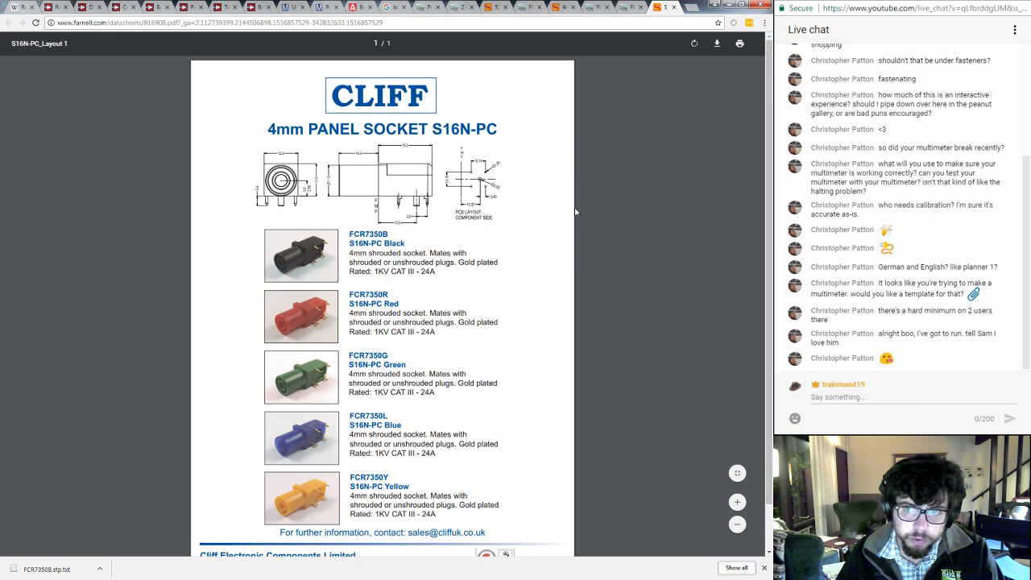
left_click(673, 8)
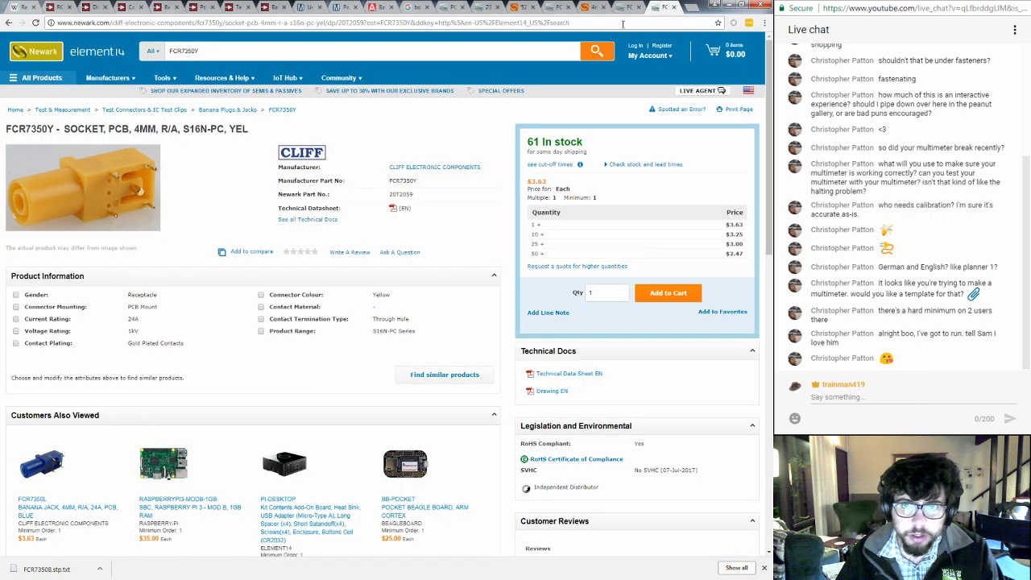
- Switch to CircuitStudio and place a passive pin with name and designator 1, its name hidden, from X -10 to the origin
key("alt+Tab")
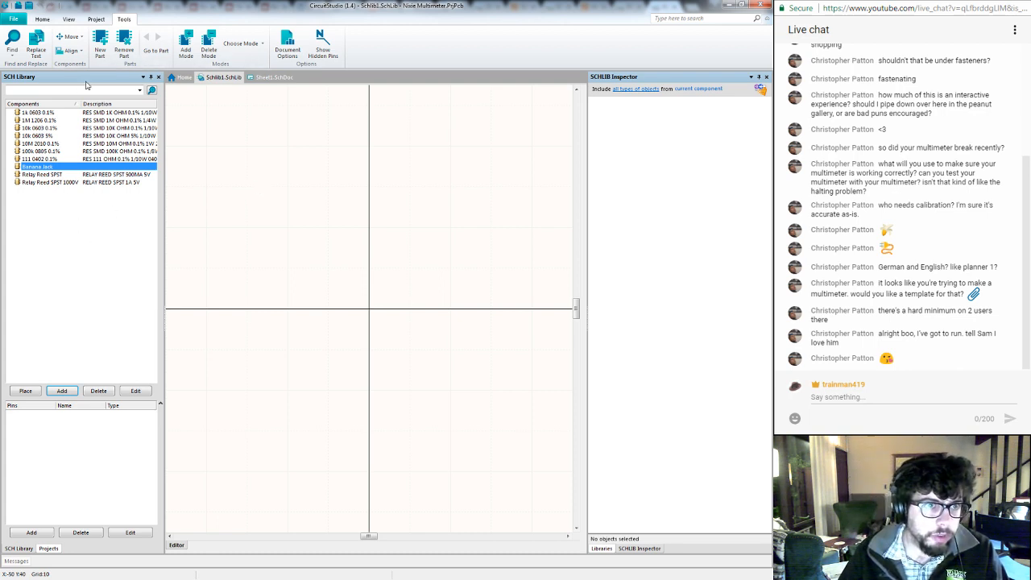
left_click(47, 20)
left_click(127, 45)
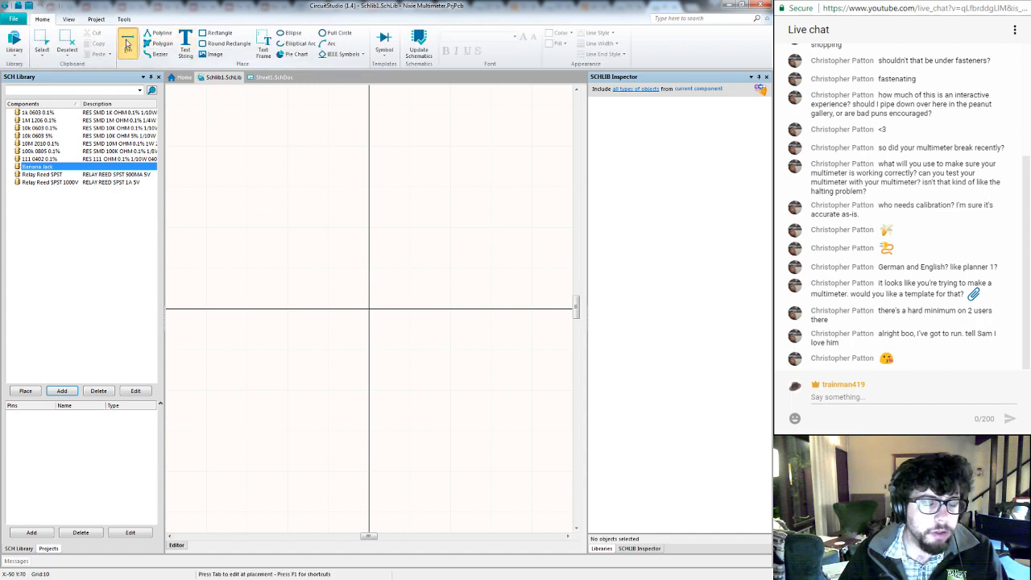
key("Tab")
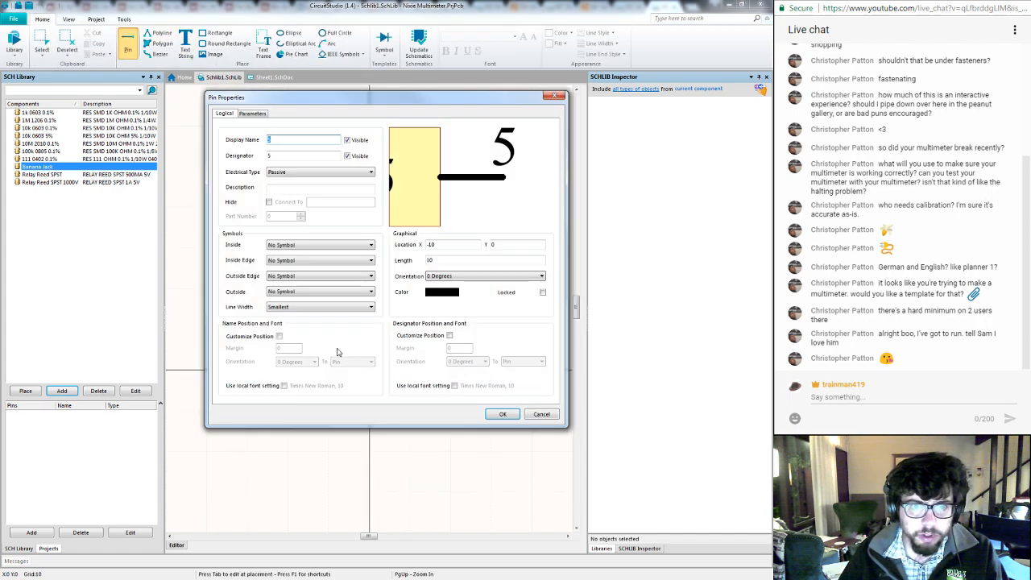
key("Tab")
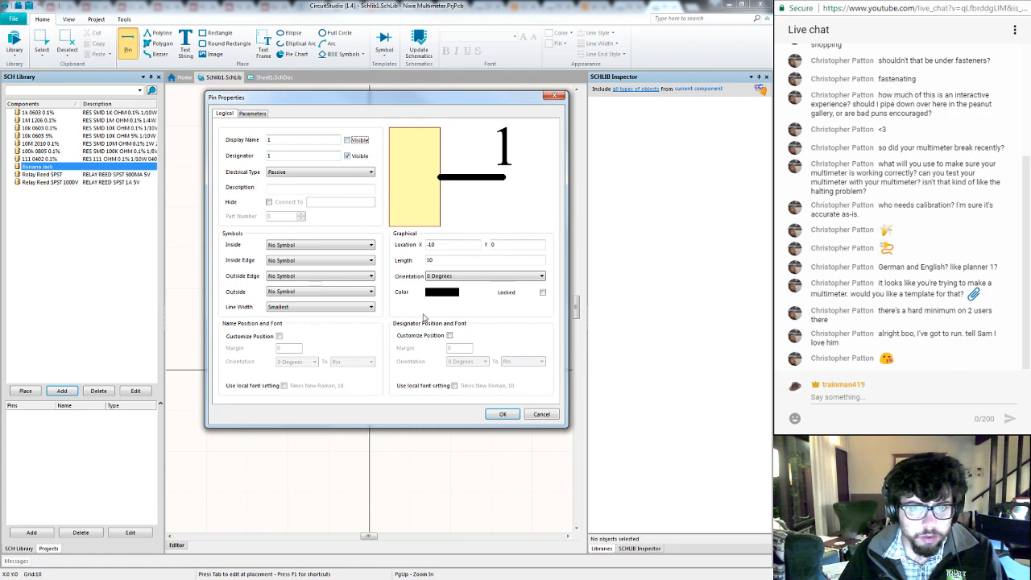
left_click(503, 414)
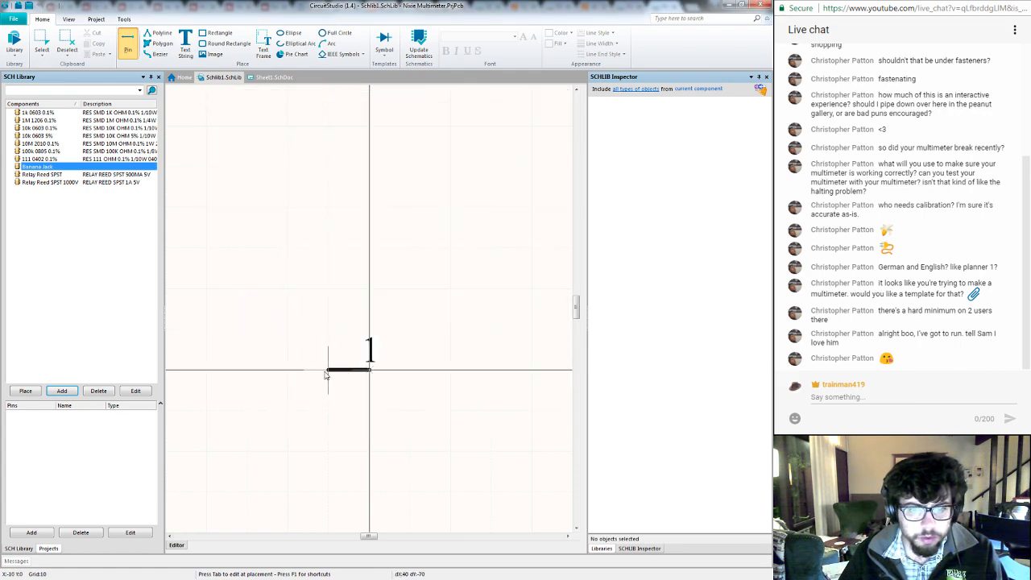
left_click(370, 369)
key("Escape")
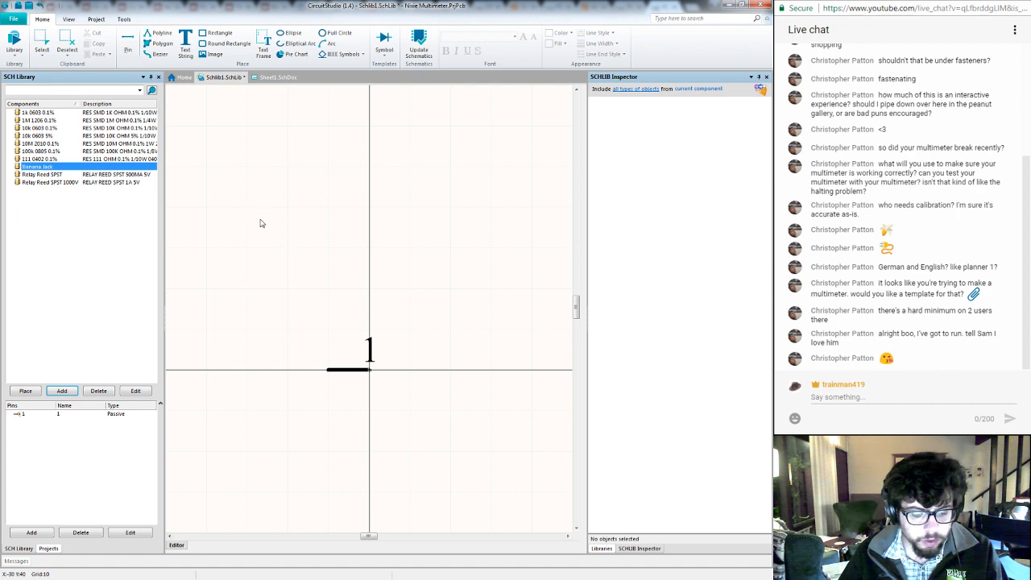
- Draw the jack's V-shaped contact as a line from X 10, Y 10 through the origin to X 10, Y -10
key("p")
key("l")
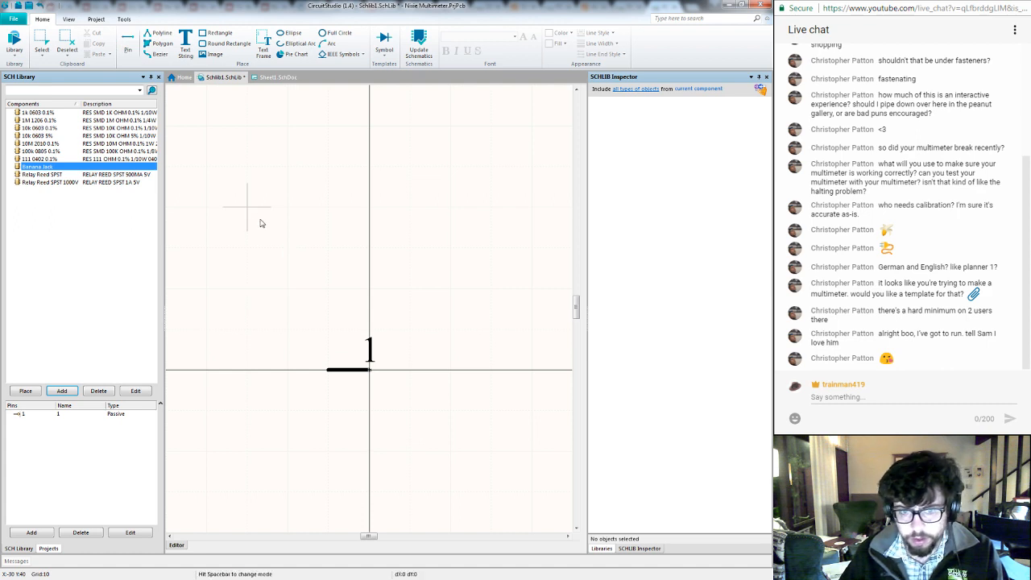
left_click(412, 329)
left_click(370, 370)
left_click(411, 411)
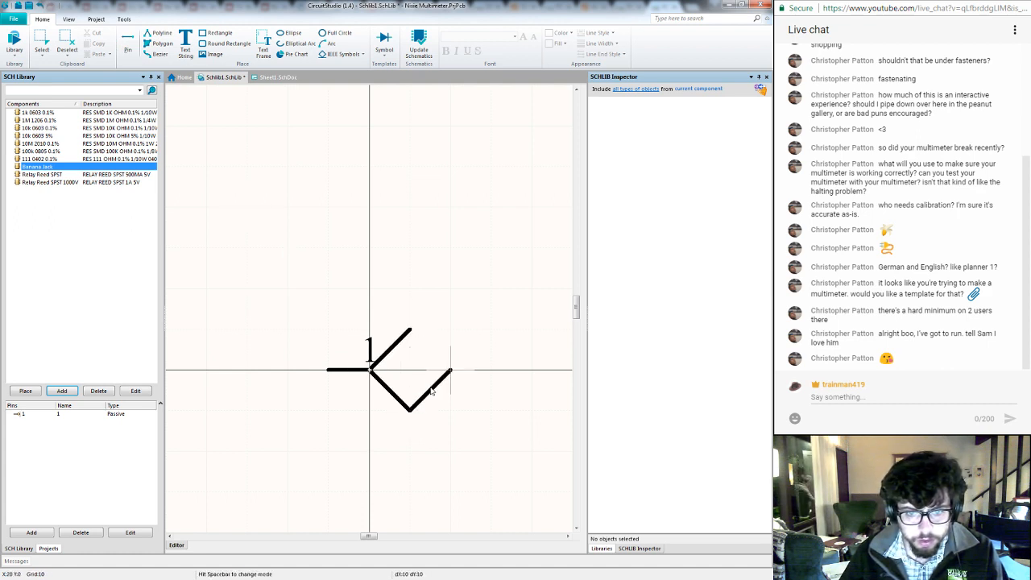
key("Escape")
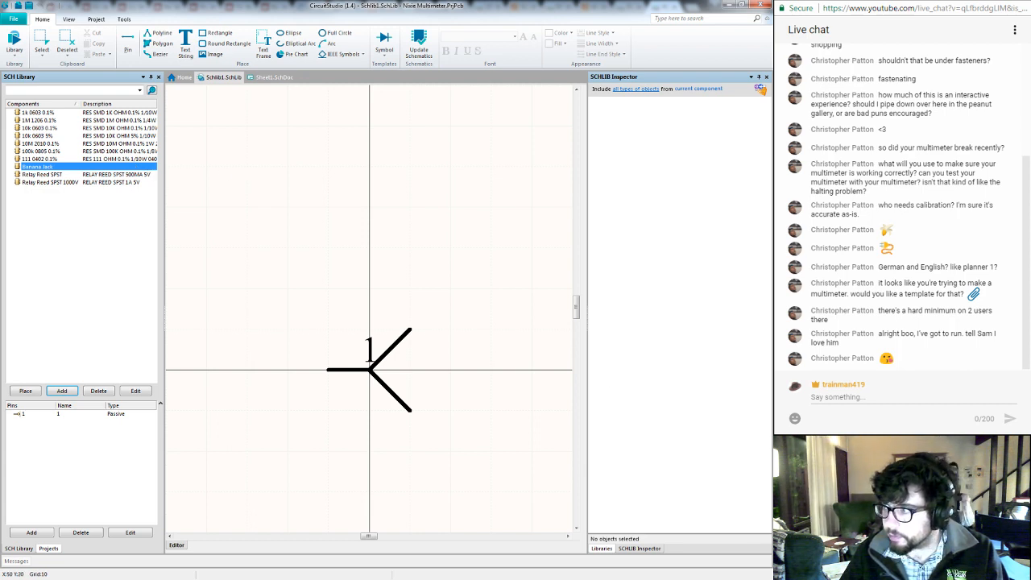
- Copy "SOCKET, PCB, 4MM, R/A, S16N-PC, YEL" from Newark's FCR7350Y page into the Banana Jack component's description
key("alt+Tab")
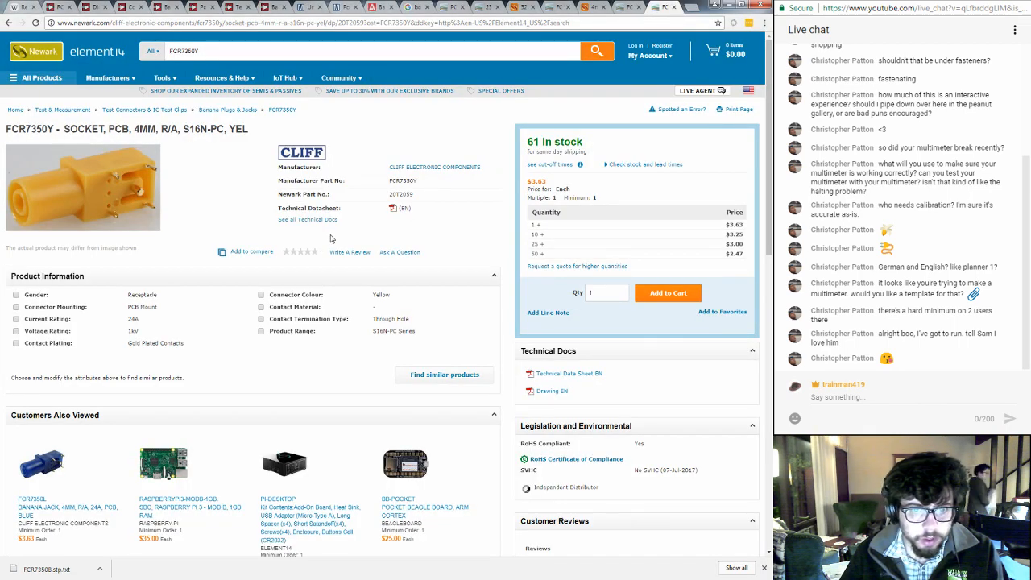
left_click_drag(64, 129, 250, 133)
key("ctrl+c")
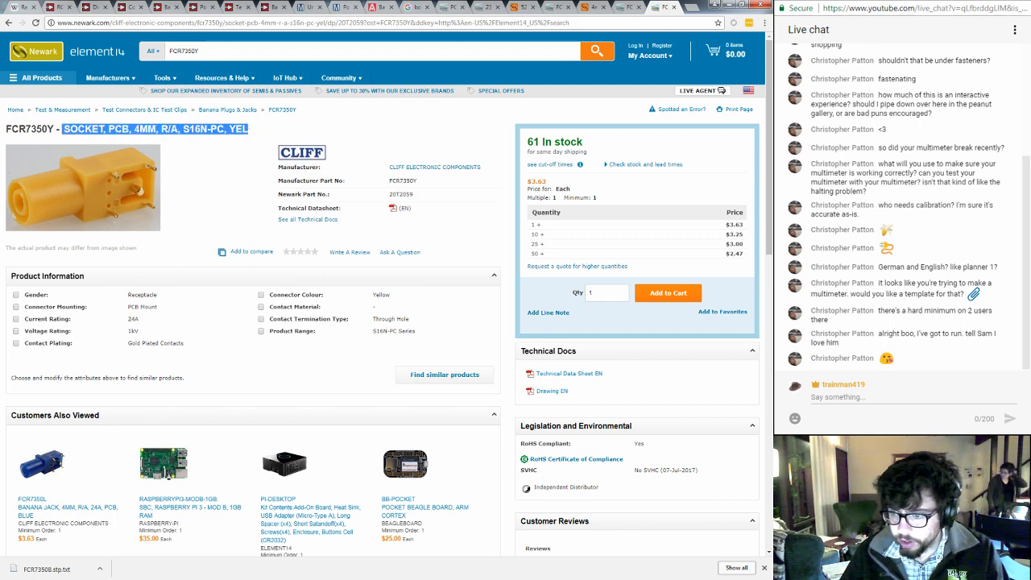
key("alt+Tab")
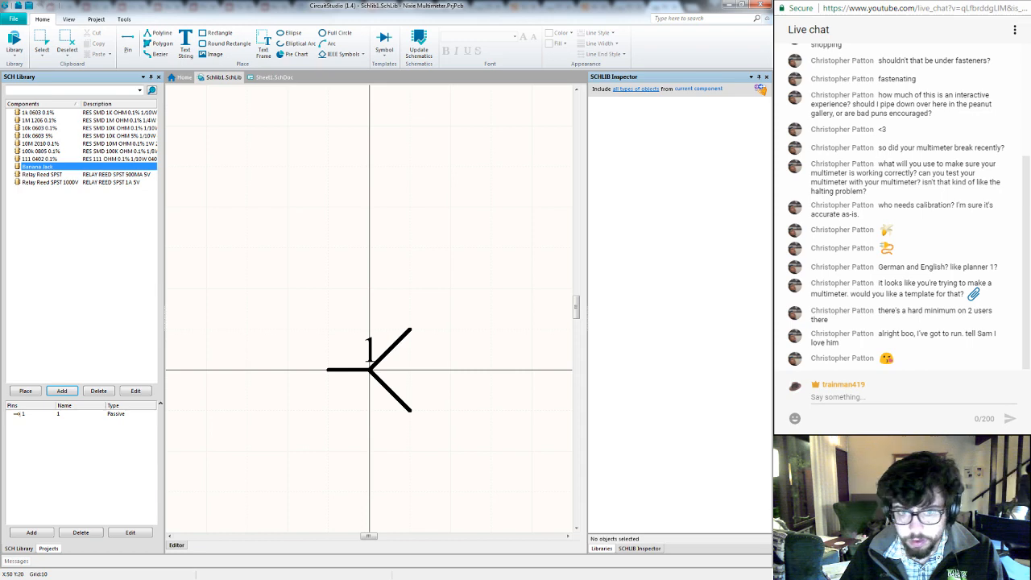
double_click(133, 167)
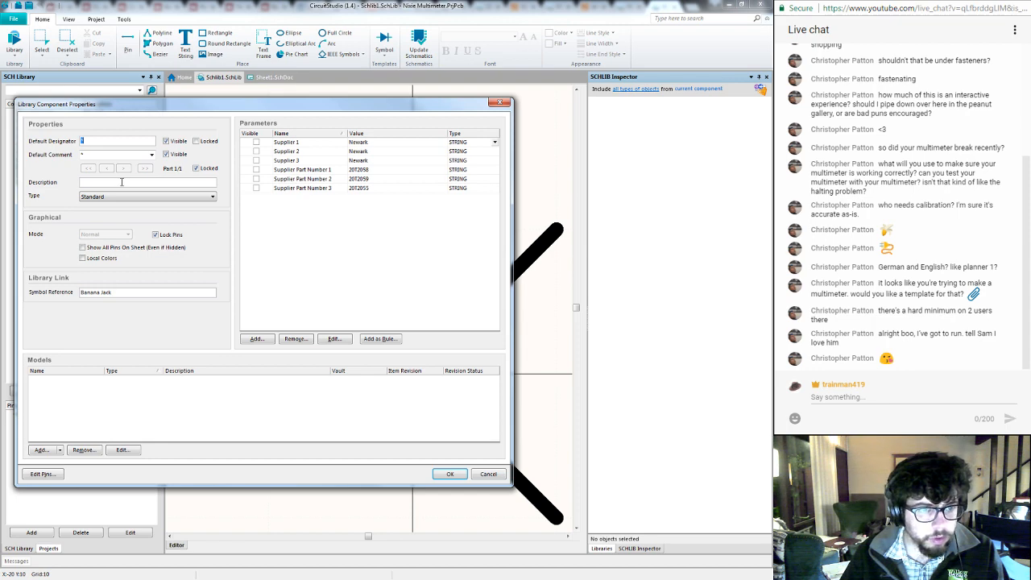
key("ctrl+v")
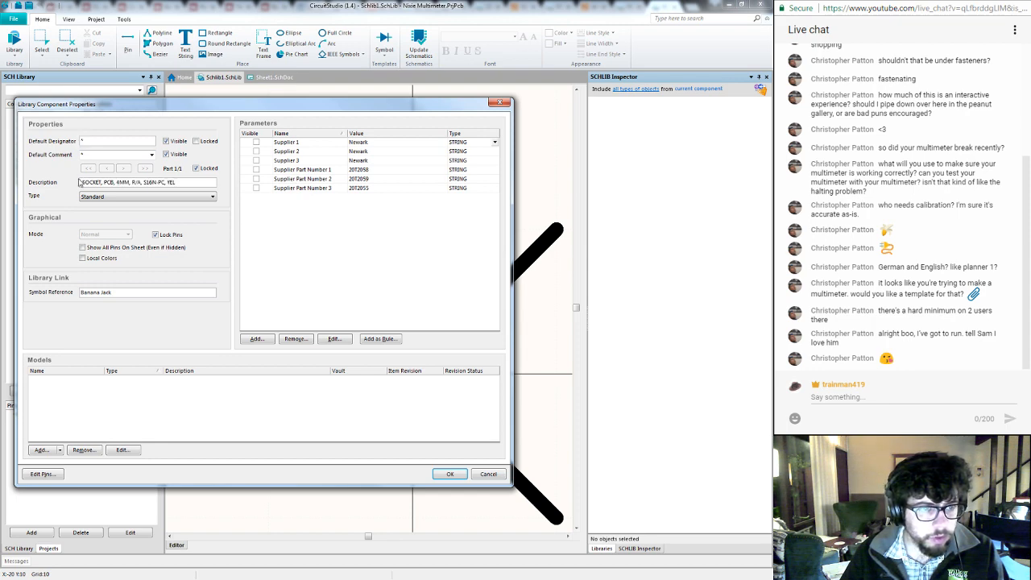
- Set the Banana Jack's default designator to J? and its default comment to Banana, and apply the component properties
left_click(90, 141)
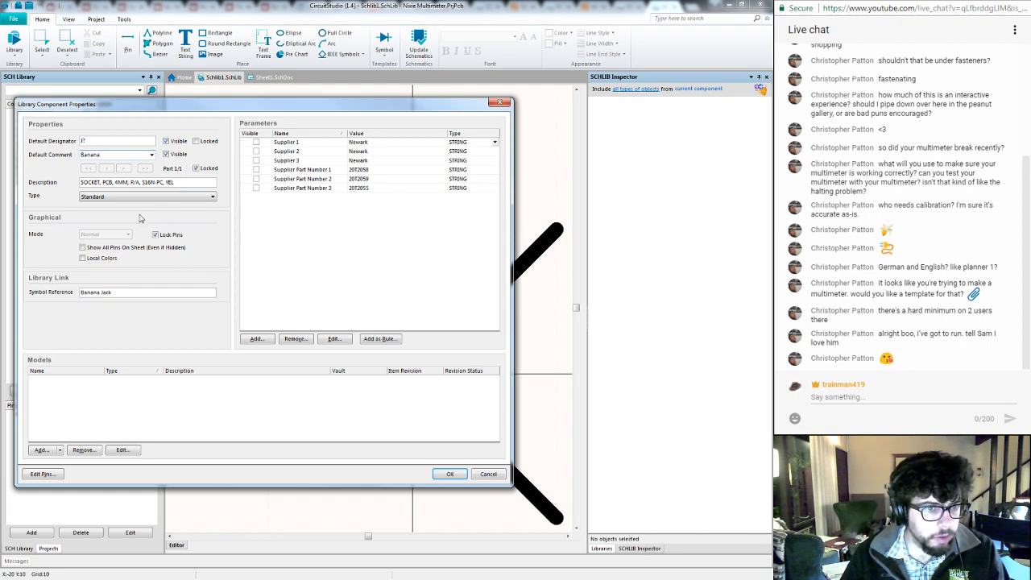
double_click(110, 157)
left_click(327, 264)
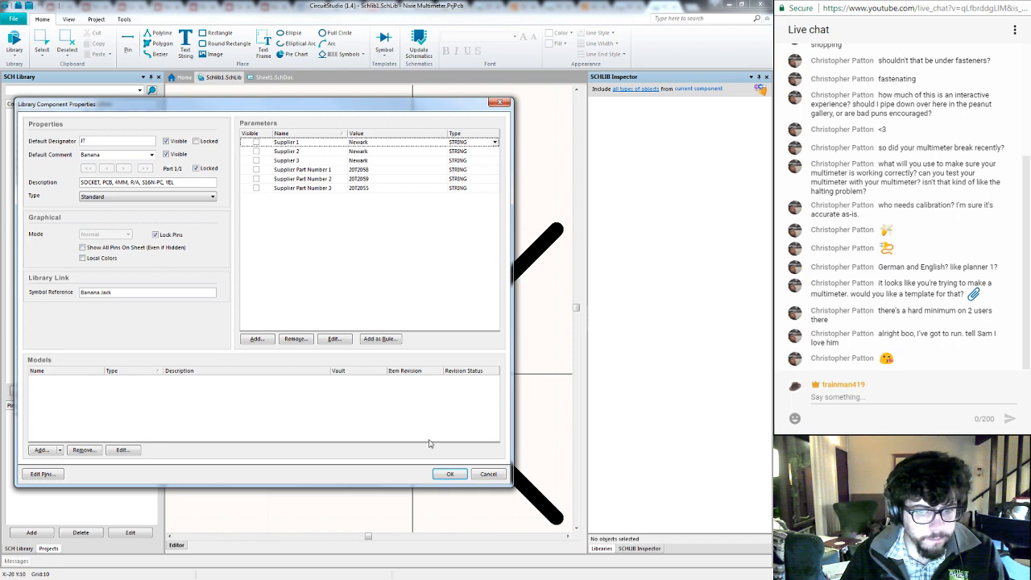
left_click(448, 475)
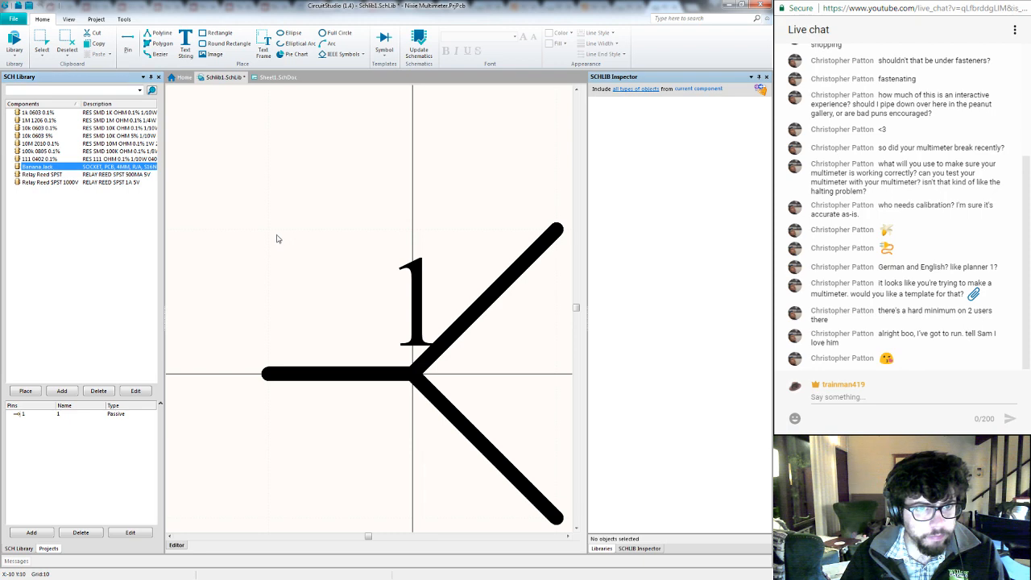
- Examine the Banana Jack's supplier links and the supplier preferences, including the Digi-Key options and the parameter import settings
right_click(277, 239)
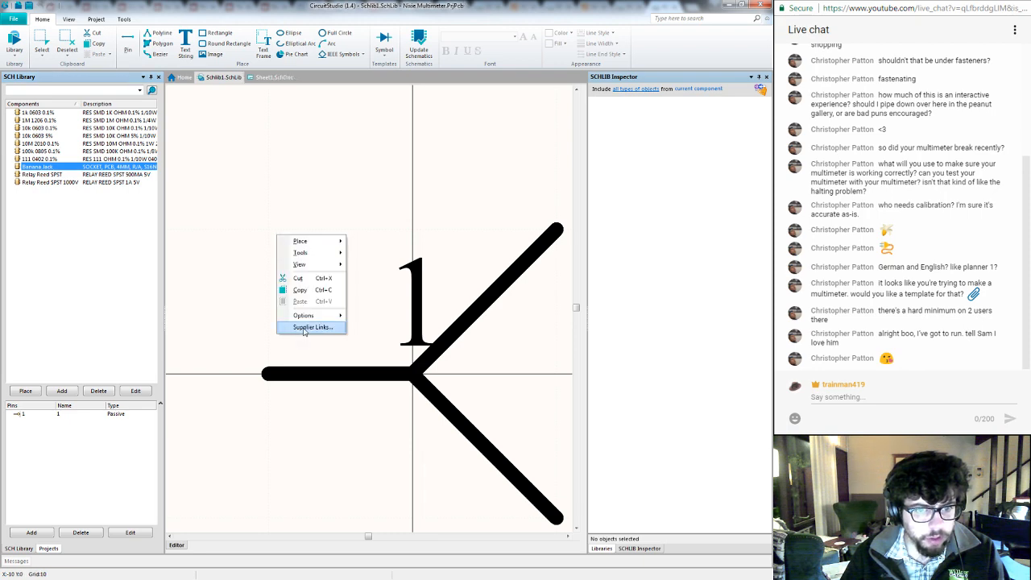
left_click(303, 328)
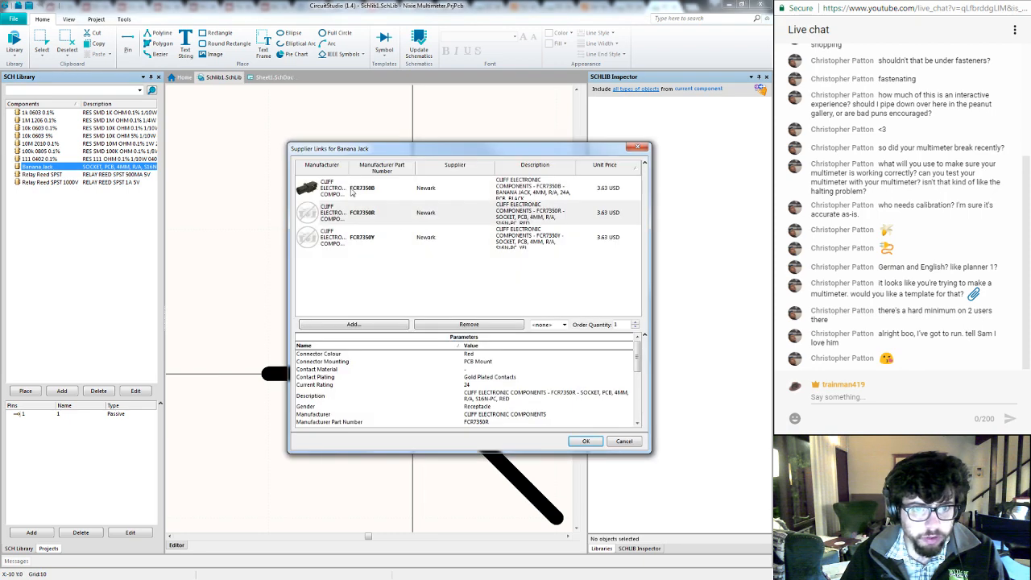
left_click(366, 327)
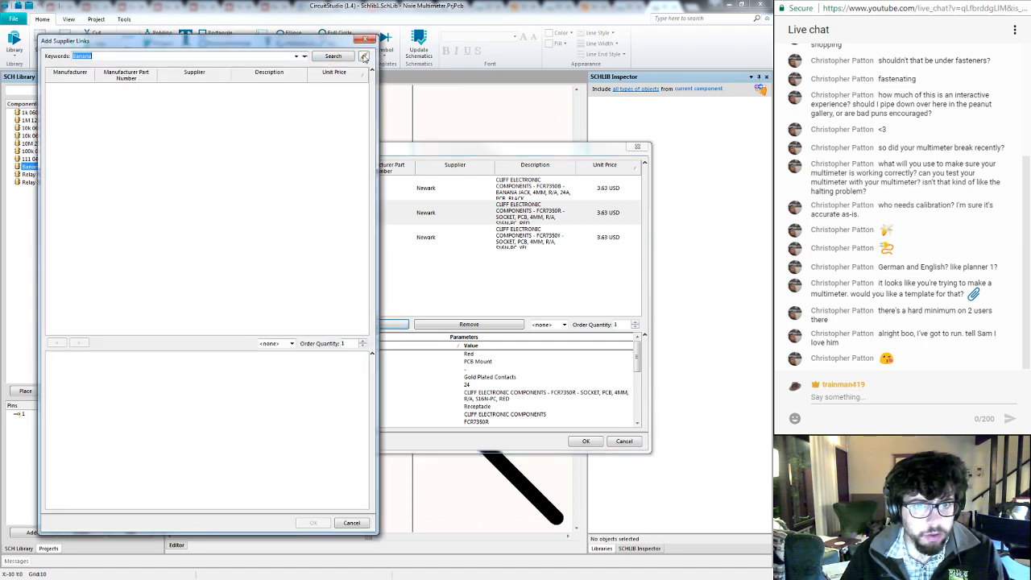
left_click(364, 56)
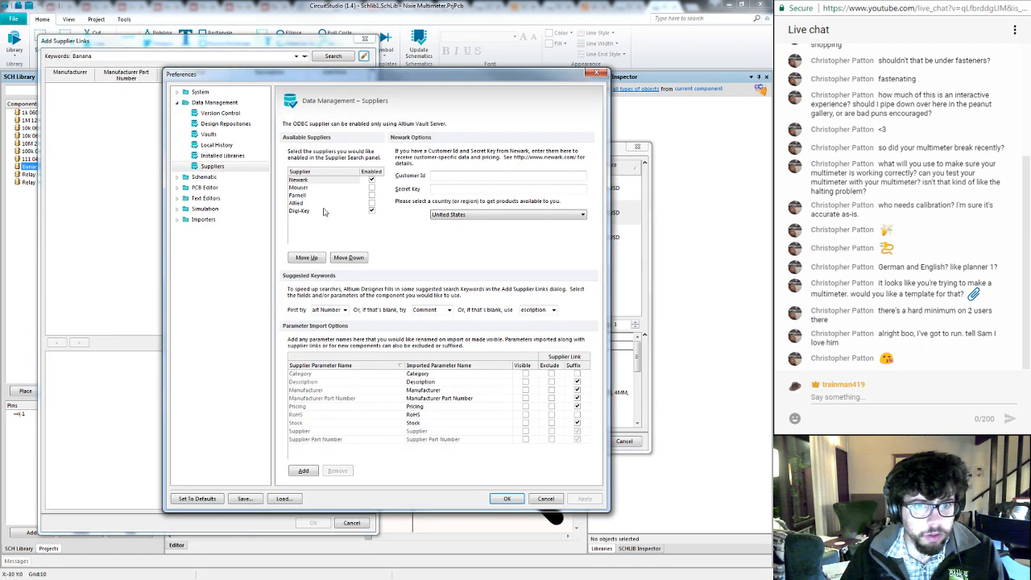
left_click(310, 211)
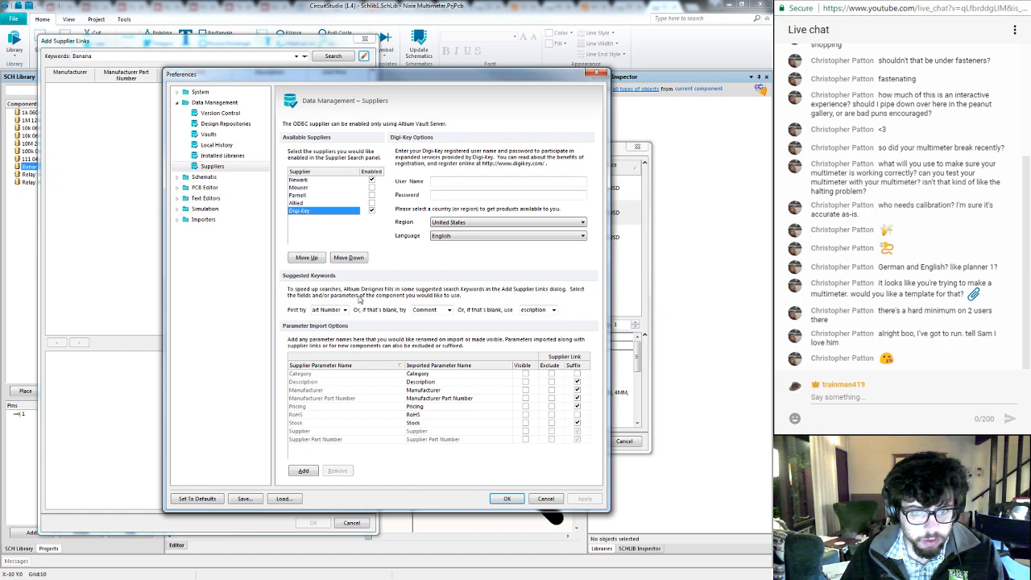
left_click(465, 407)
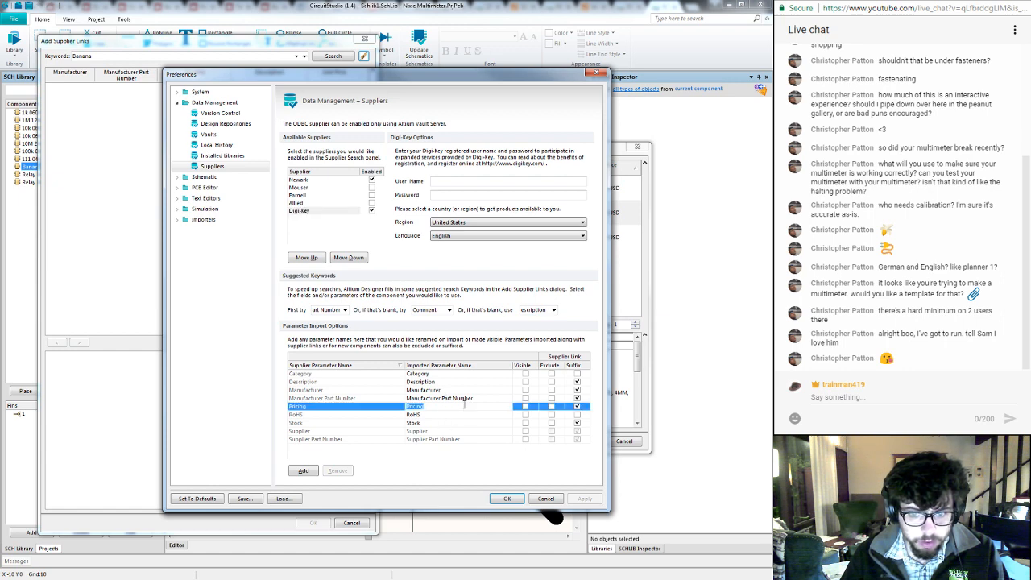
key("Escape")
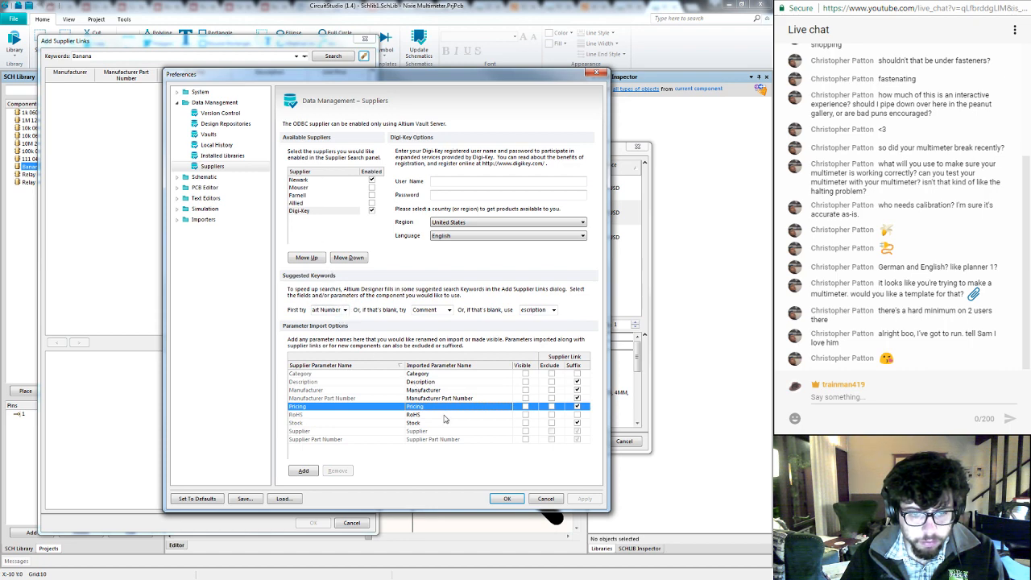
- Try adding a row to the supplier parameter import options, and close the preferences and supplier link dialogs
left_click(303, 470)
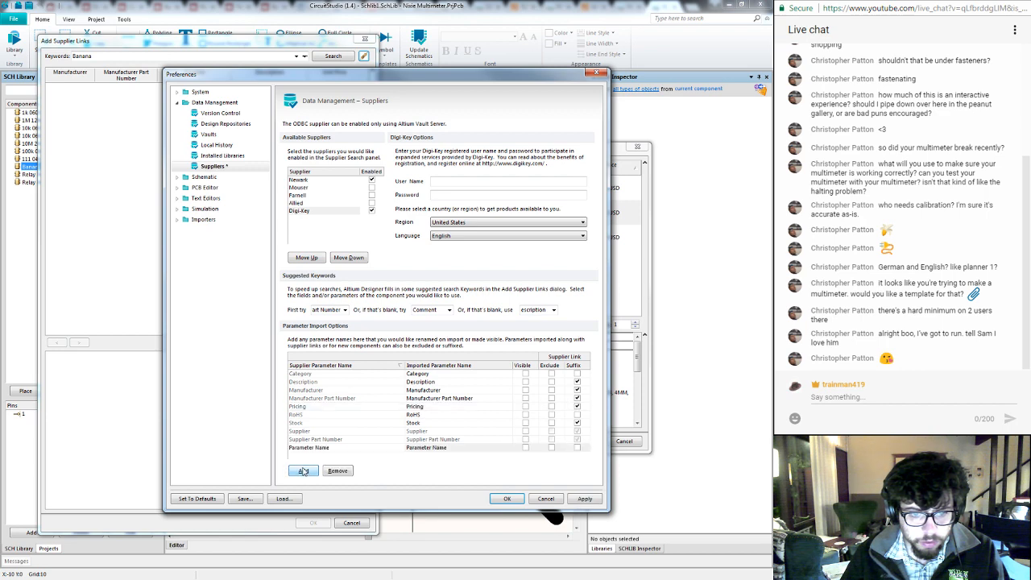
left_click(353, 448)
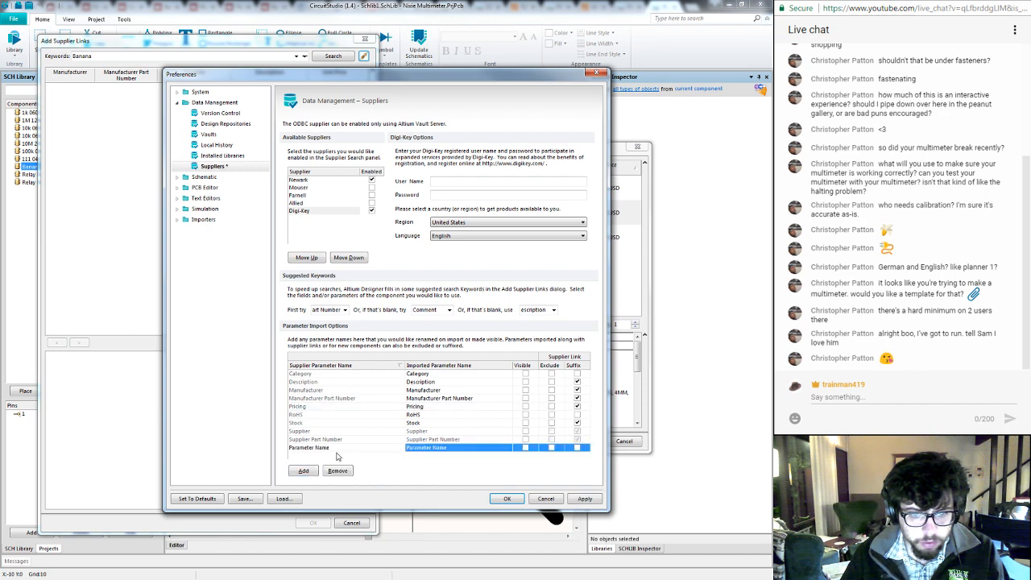
left_click(337, 471)
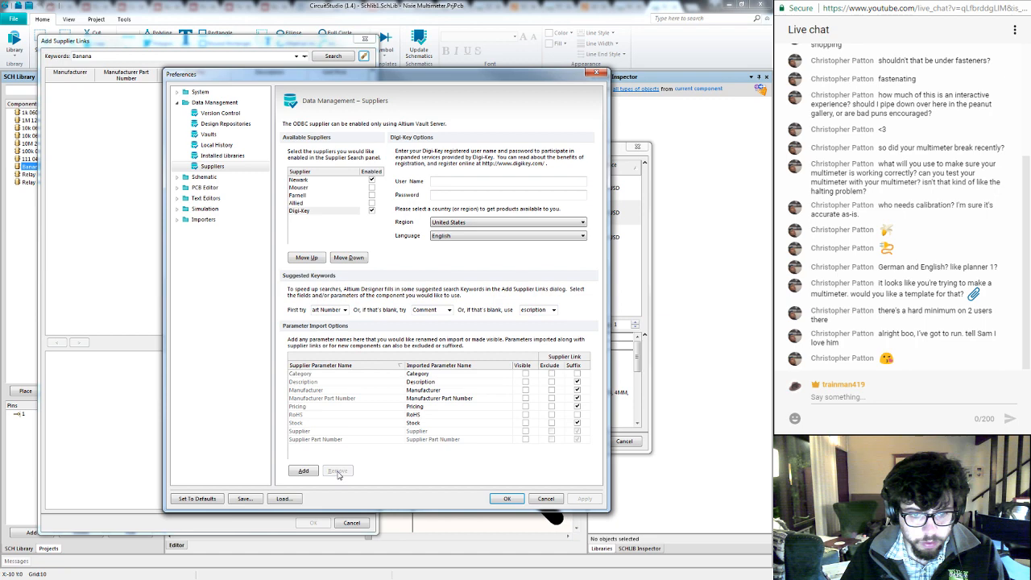
left_click(504, 499)
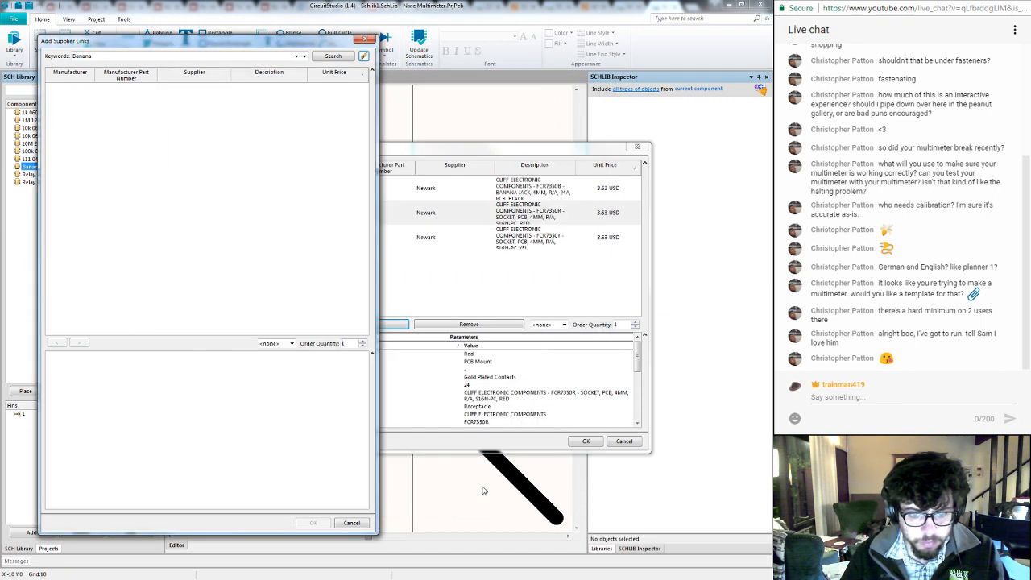
left_click(352, 523)
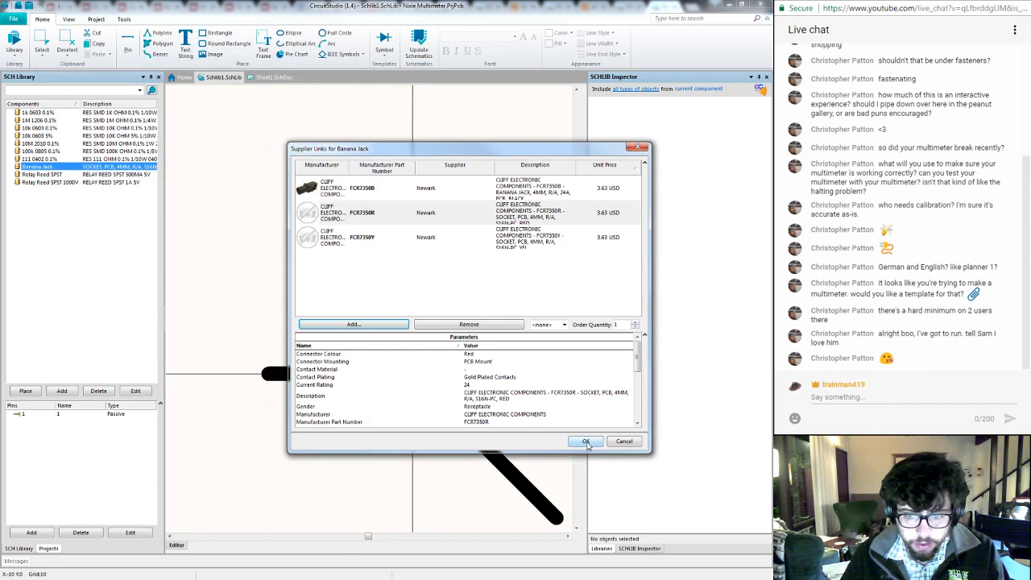
left_click(586, 442)
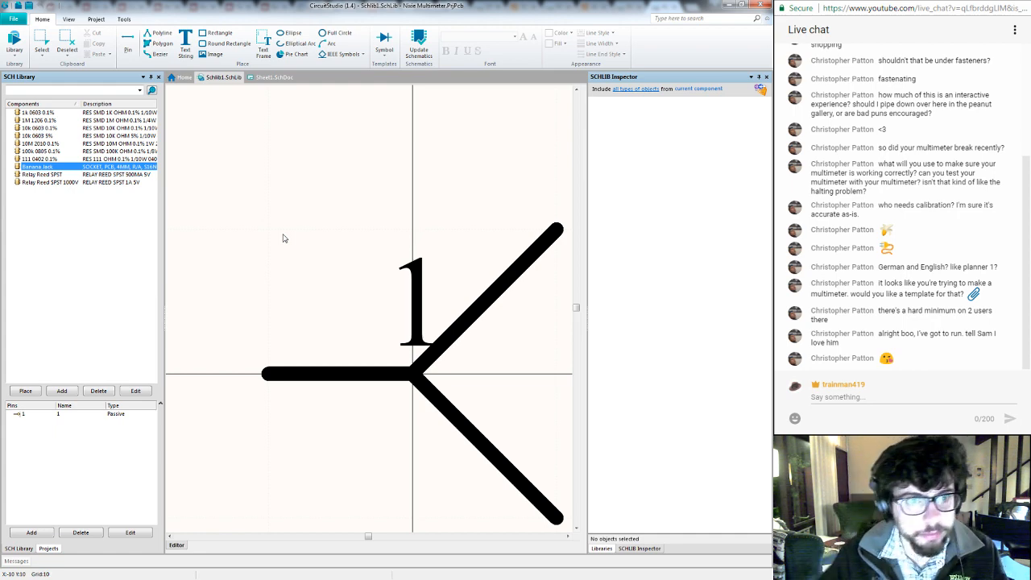
- Place three Banana Jacks from Schlib1.SchLib on Sheet1: at the left ends of the uppermost and lowermost wires, and one below them
left_click(265, 78)
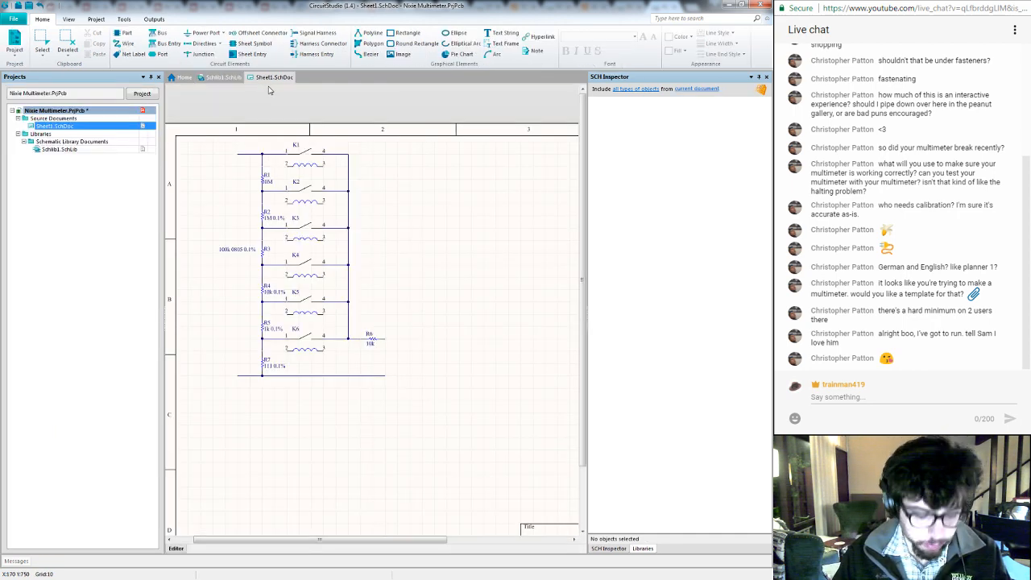
key("p")
key("p")
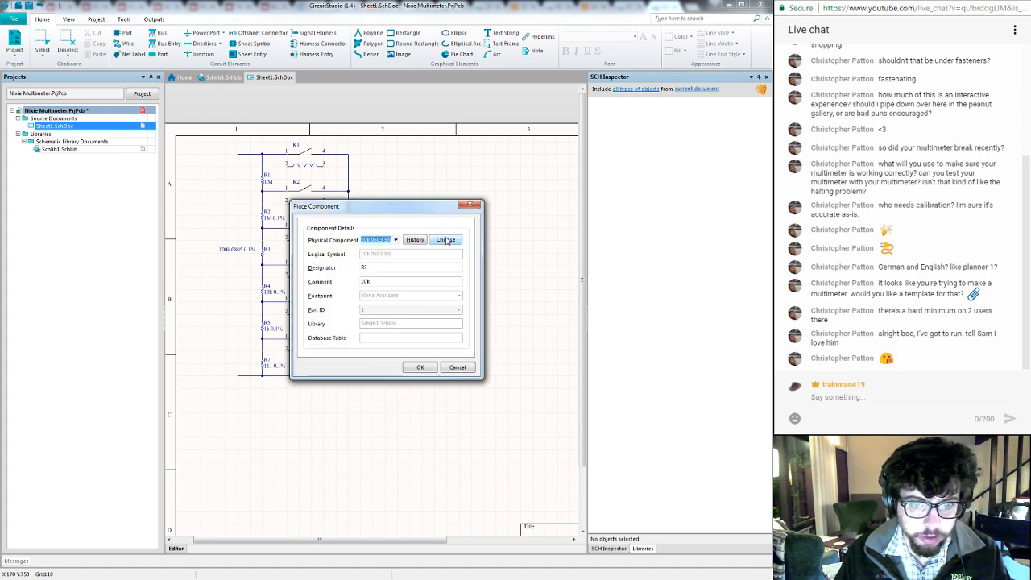
left_click(447, 241)
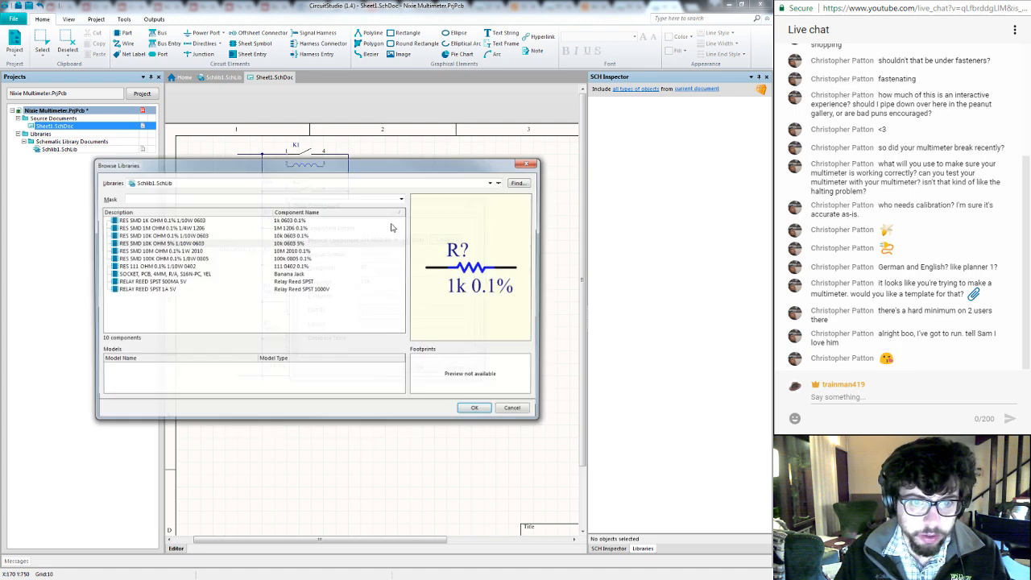
left_click(151, 274)
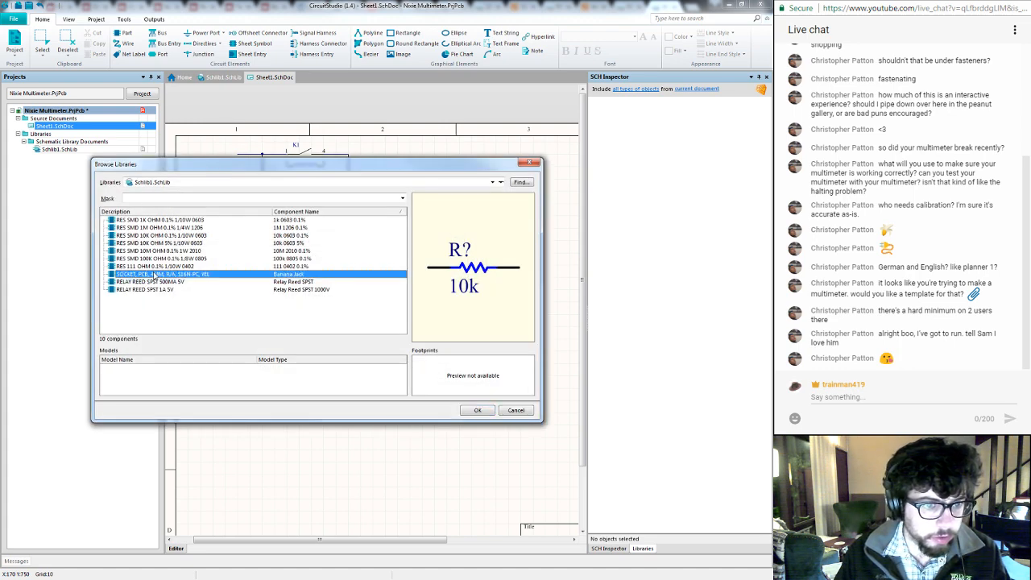
left_click(477, 411)
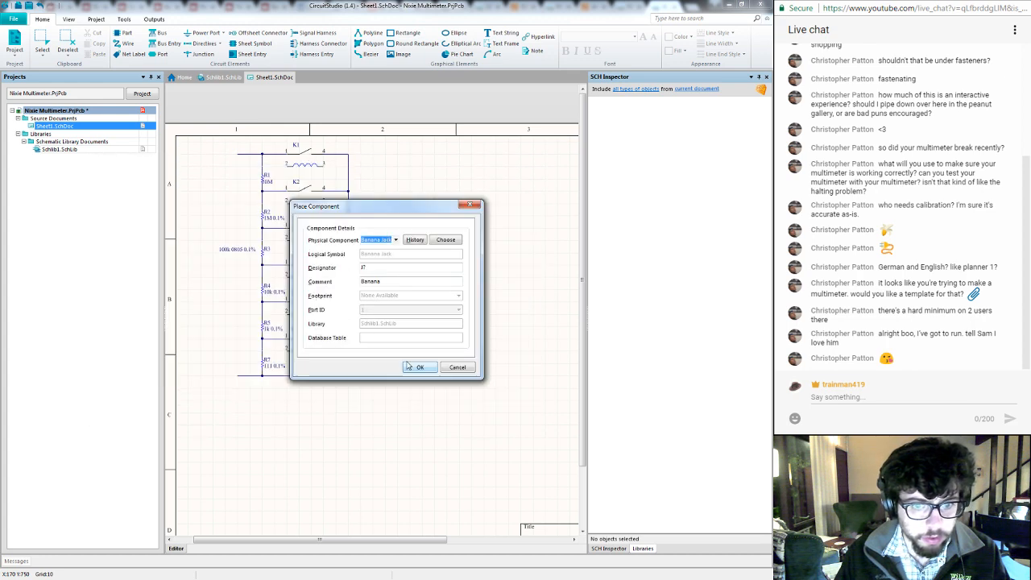
left_click(418, 368)
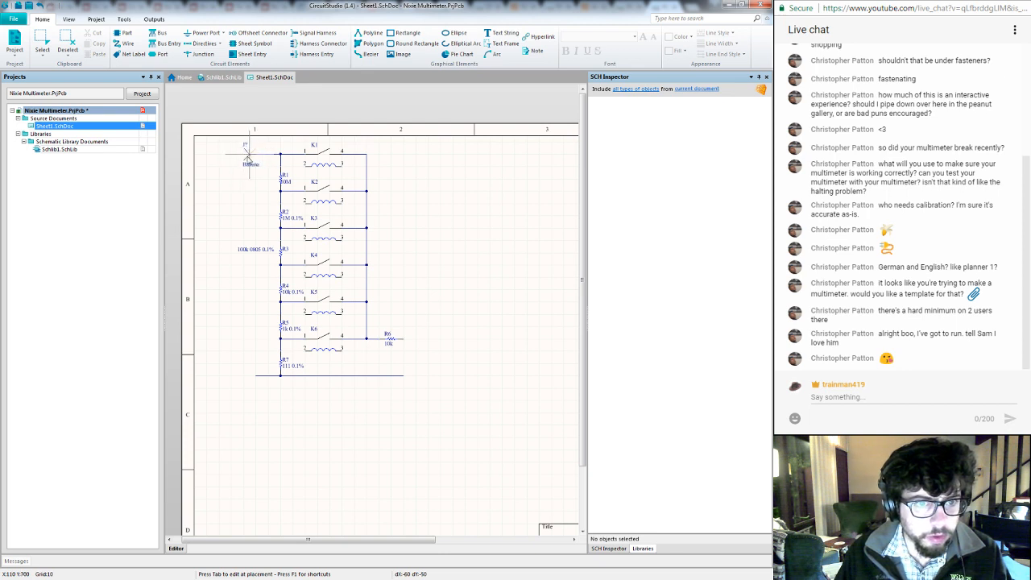
left_click(249, 154)
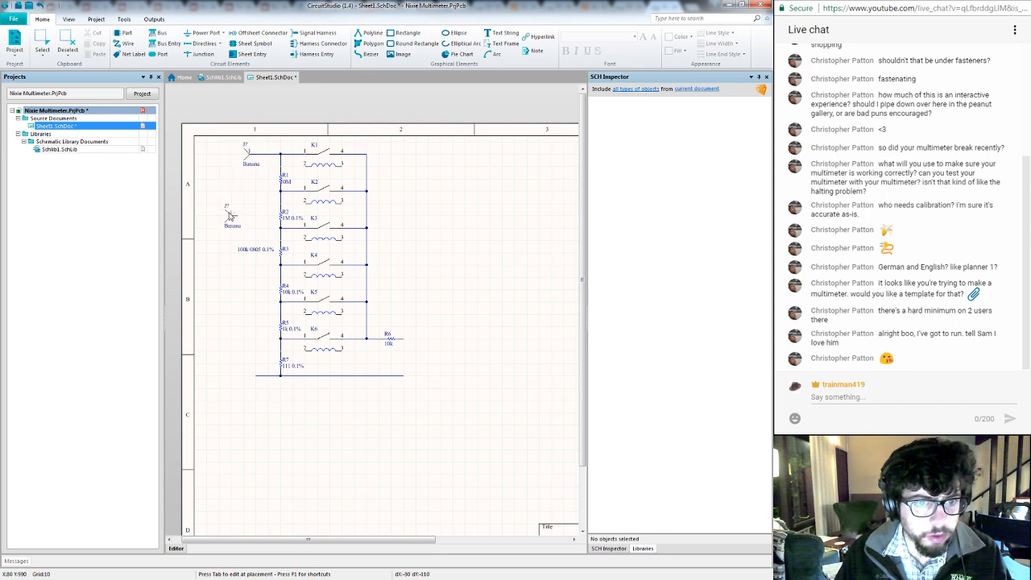
left_click(248, 376)
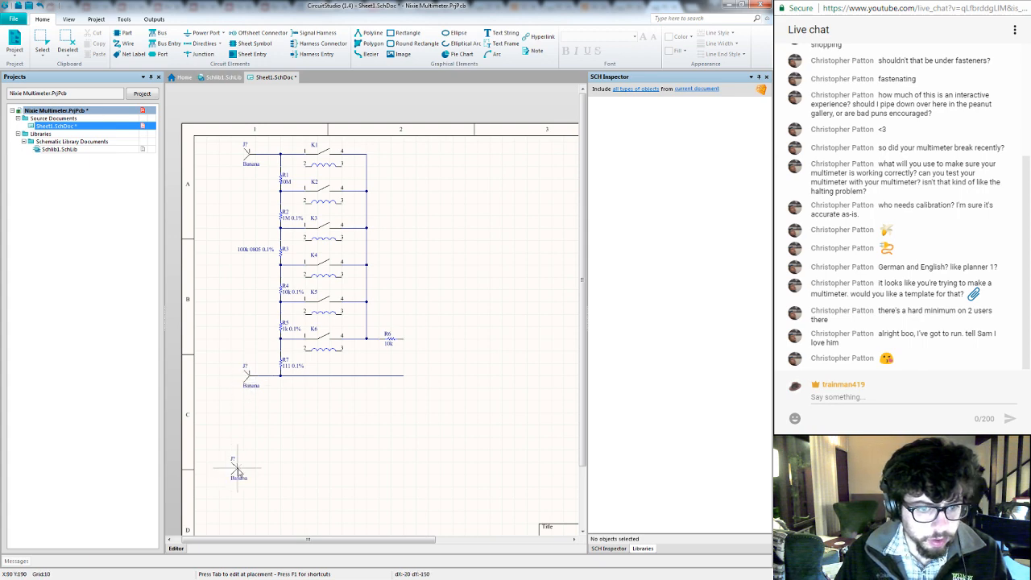
left_click(250, 463)
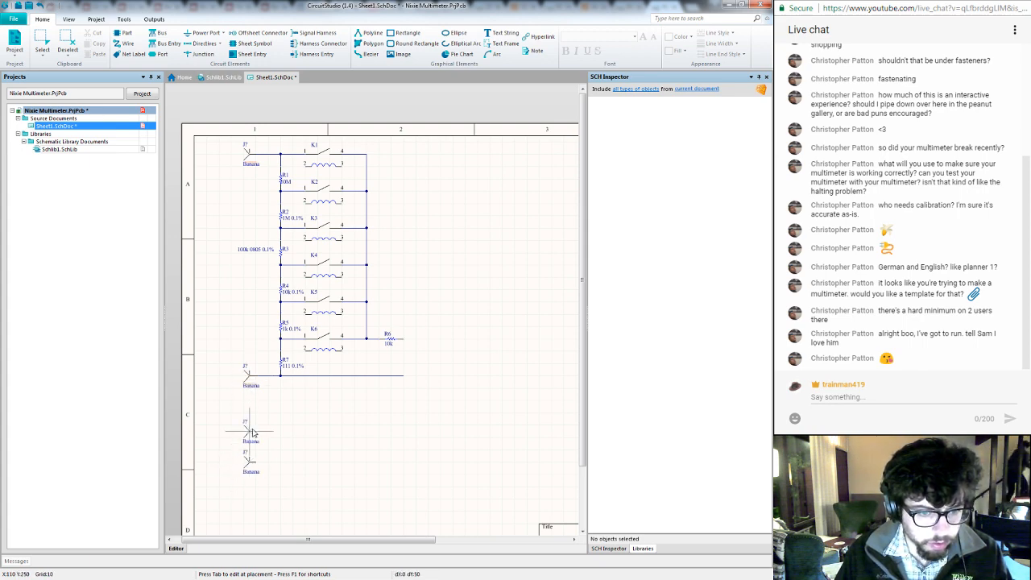
right_click(252, 433)
key("Escape")
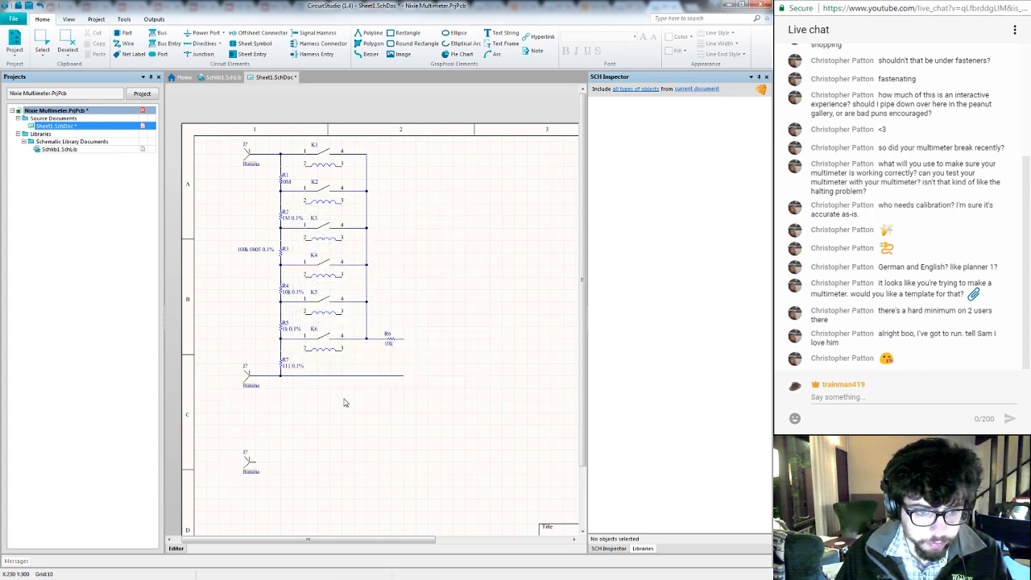
- Review the supplier and supplier part number parameters of the jack on the uppermost wire, and dismiss its properties without changes
left_click(250, 159)
double_click(250, 159)
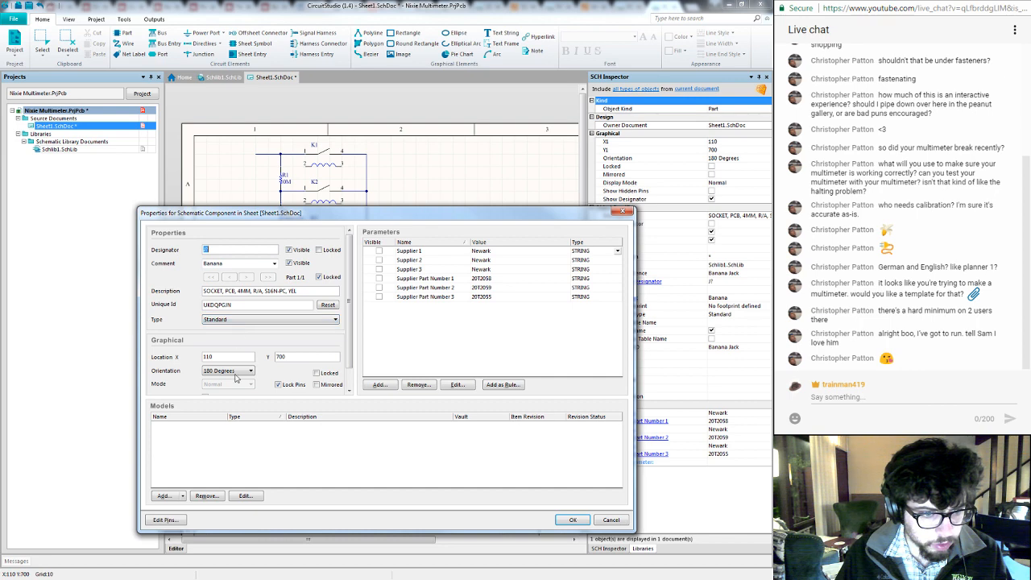
left_click(229, 458)
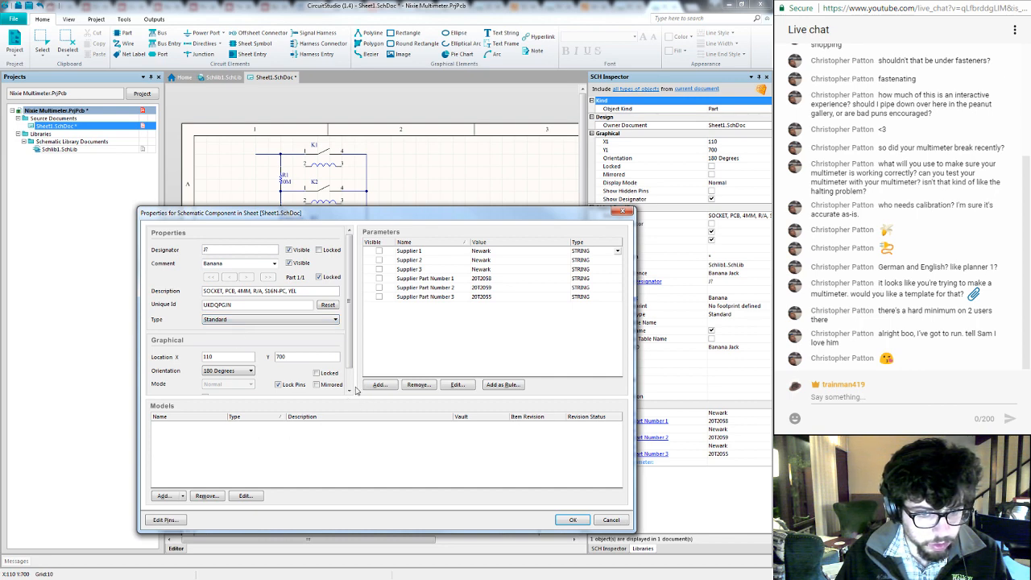
left_click(438, 278)
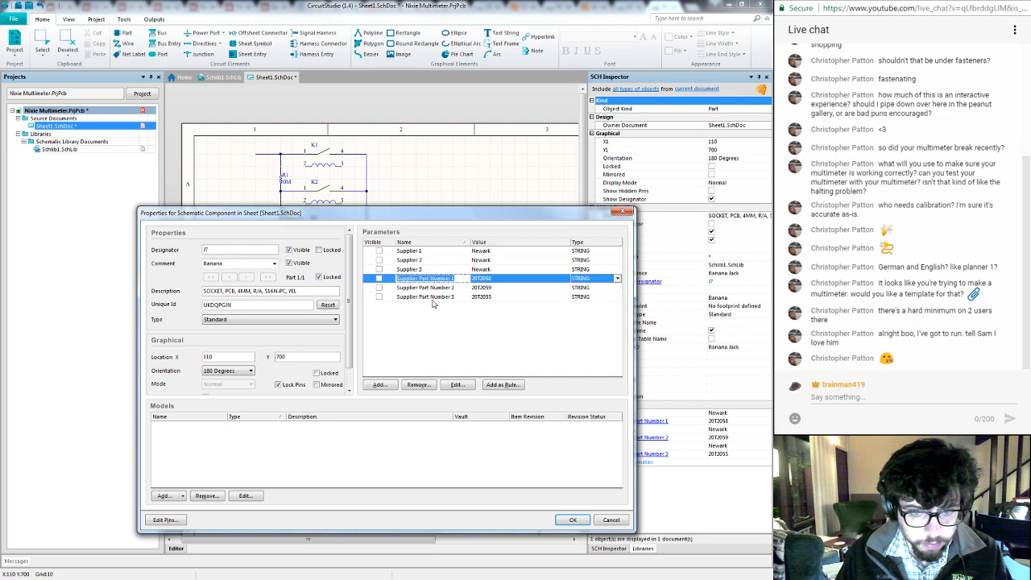
left_click(436, 289)
left_click(435, 299)
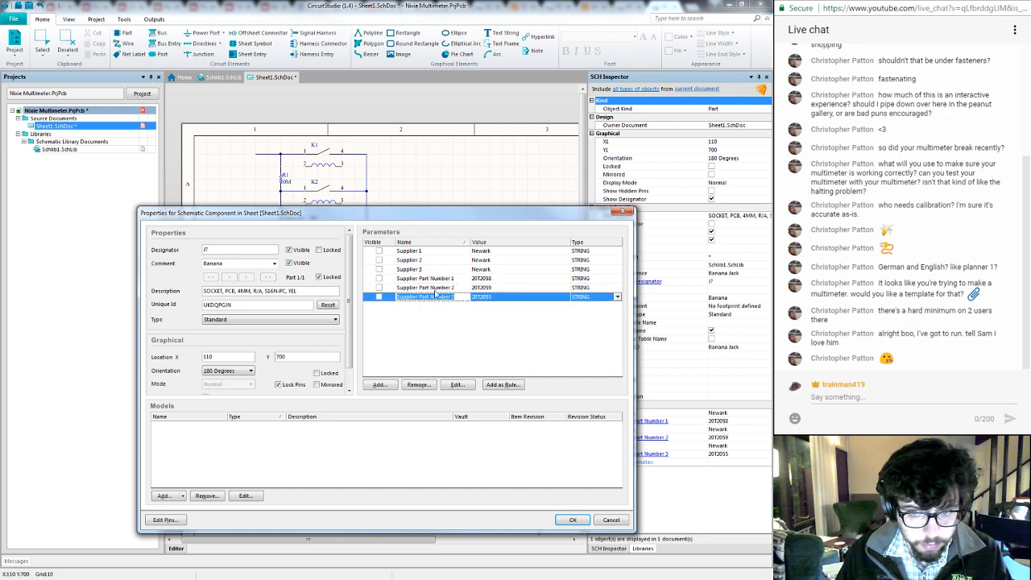
left_click(414, 253)
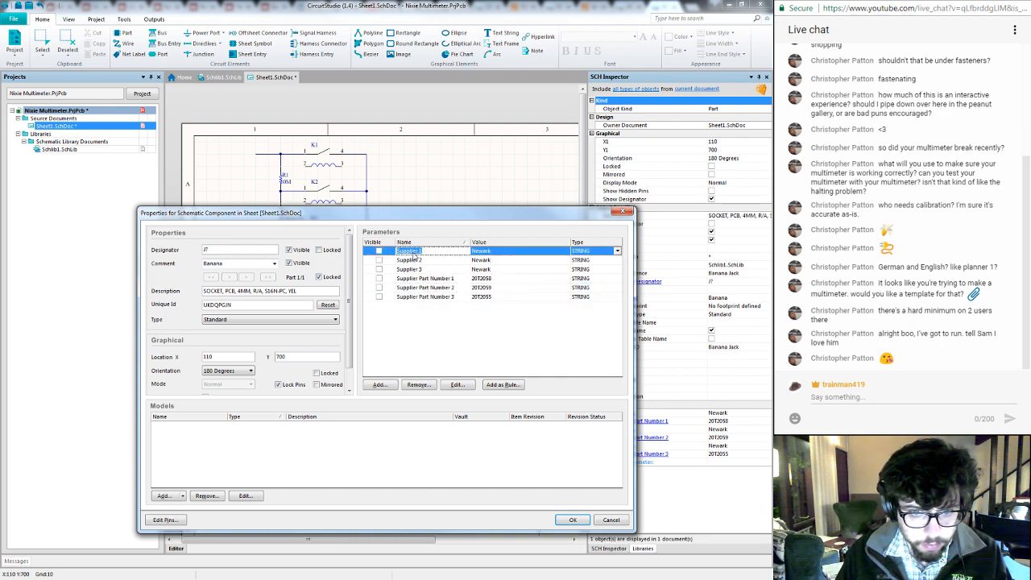
left_click(408, 336)
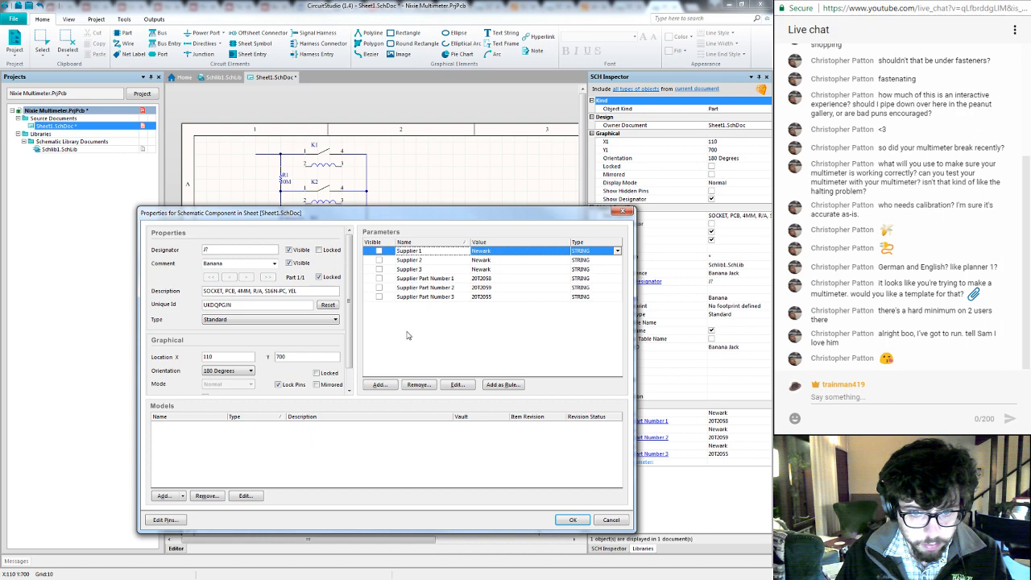
left_click(619, 522)
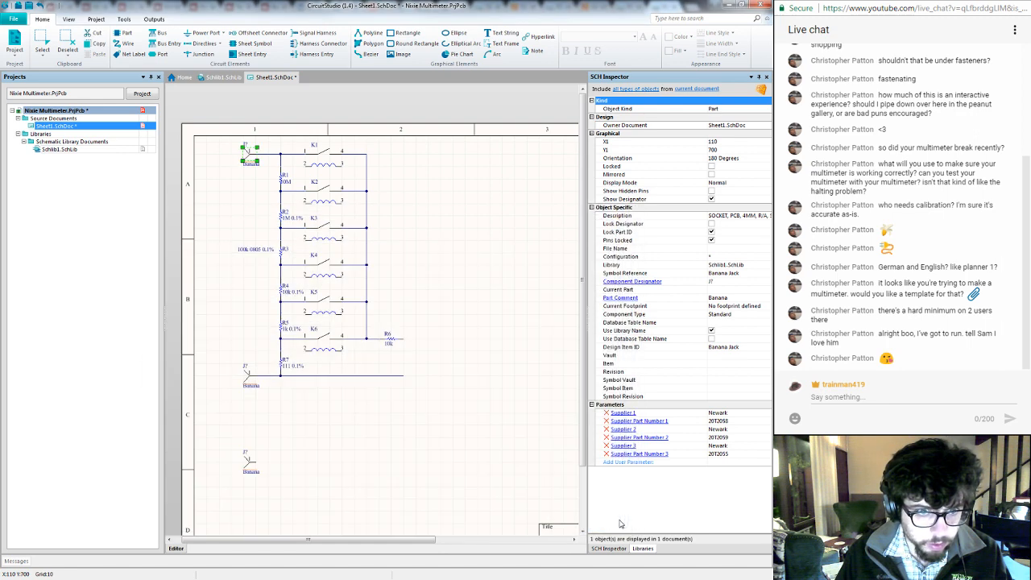
left_click(253, 212)
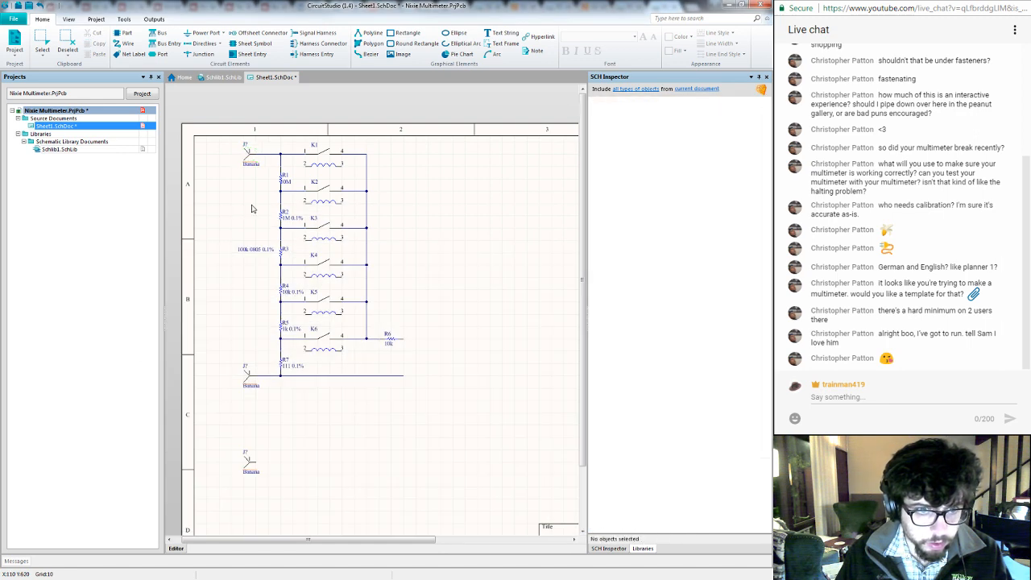
- Set the comment of the jack on the uppermost wire to V+
left_click(250, 163)
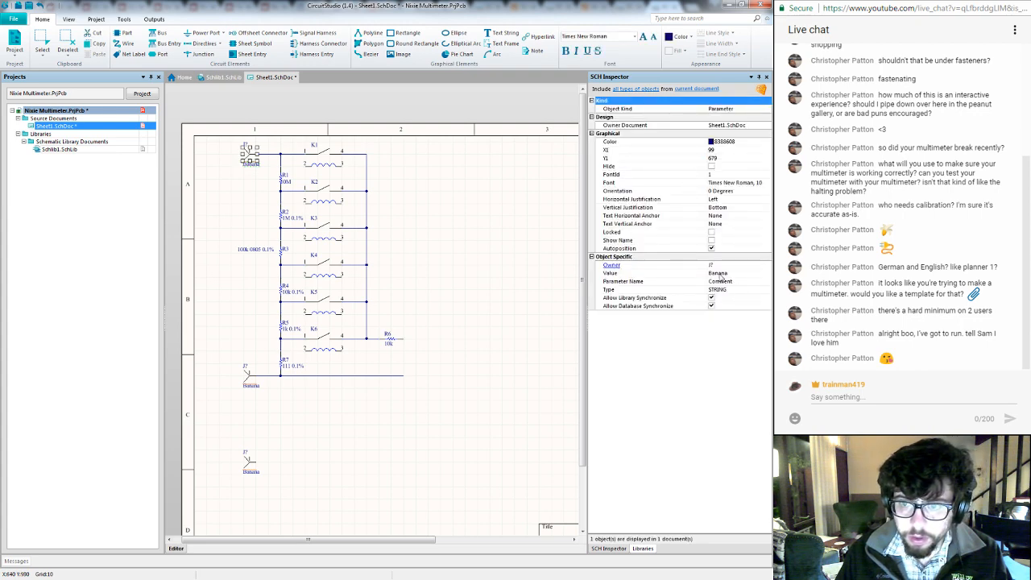
left_click(721, 274)
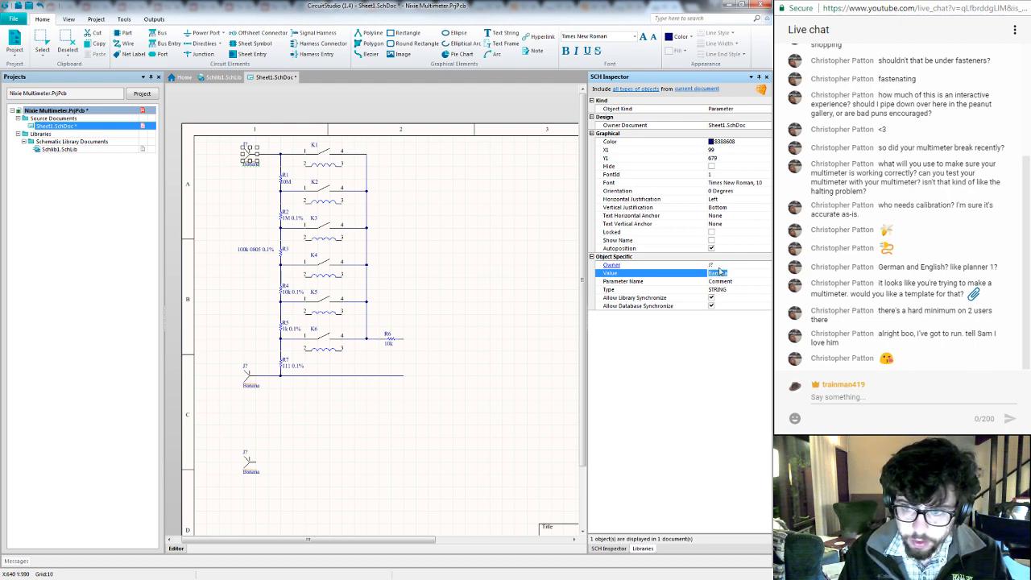
type("V+")
key("Return")
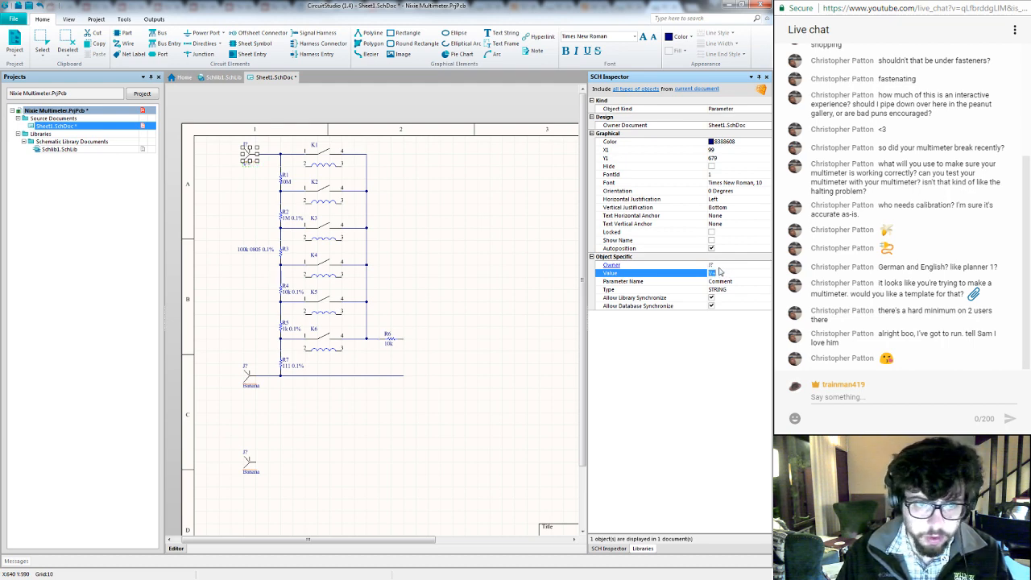
- Set the comment of the jack on the lowermost wire to Common and that of the unconnected jack below it to Current
double_click(251, 386)
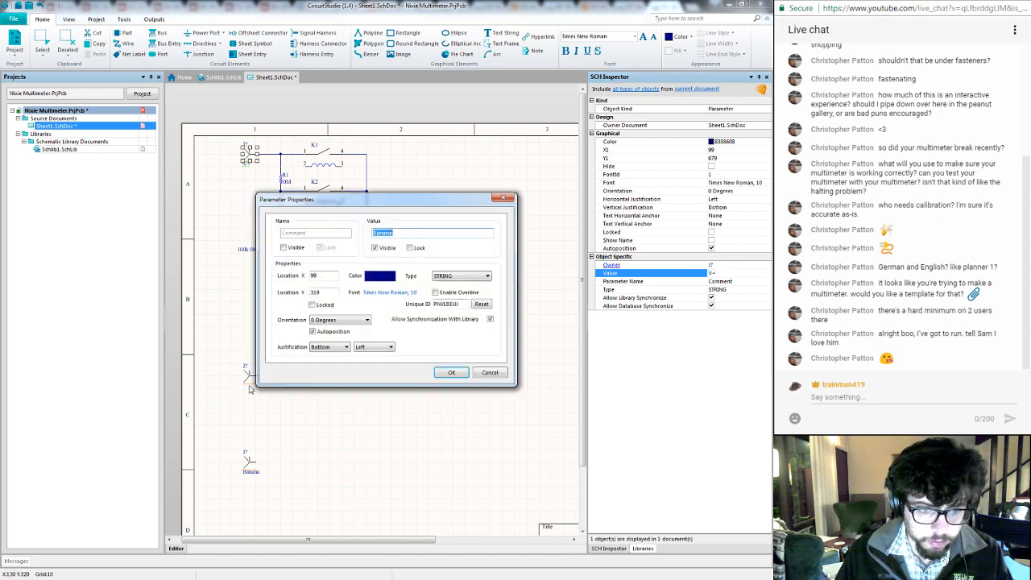
type("Common")
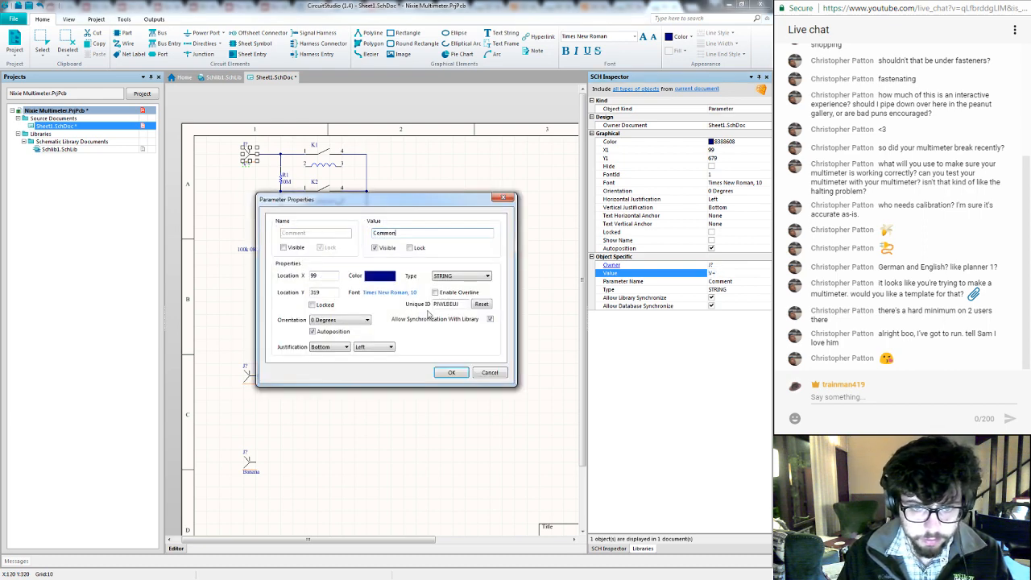
key("Return")
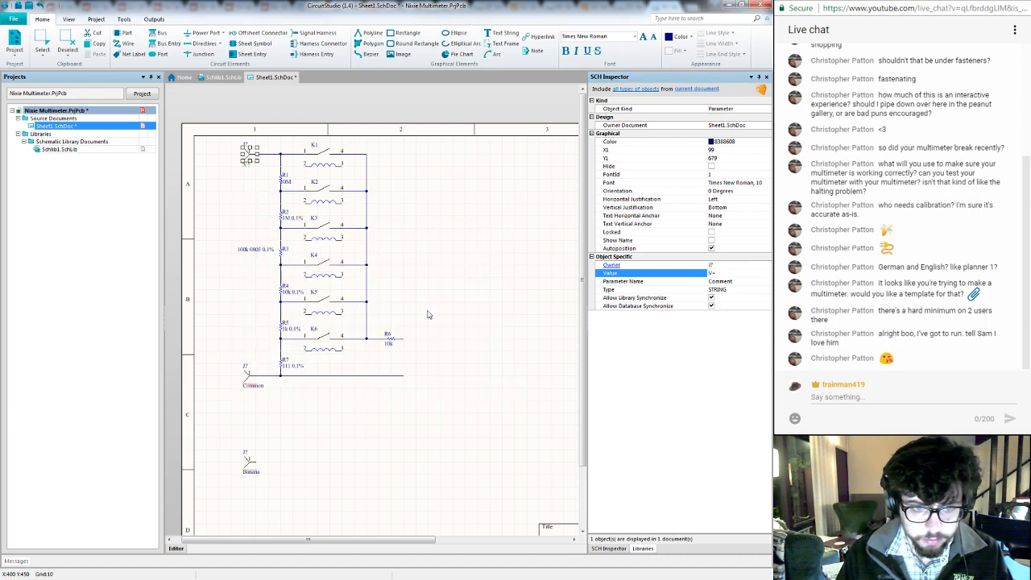
double_click(248, 473)
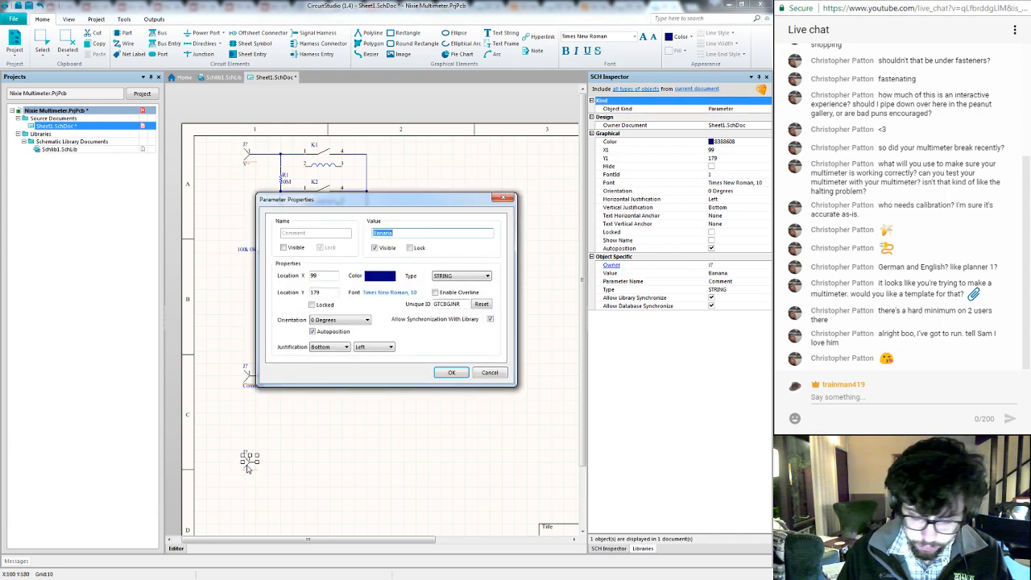
type("Current")
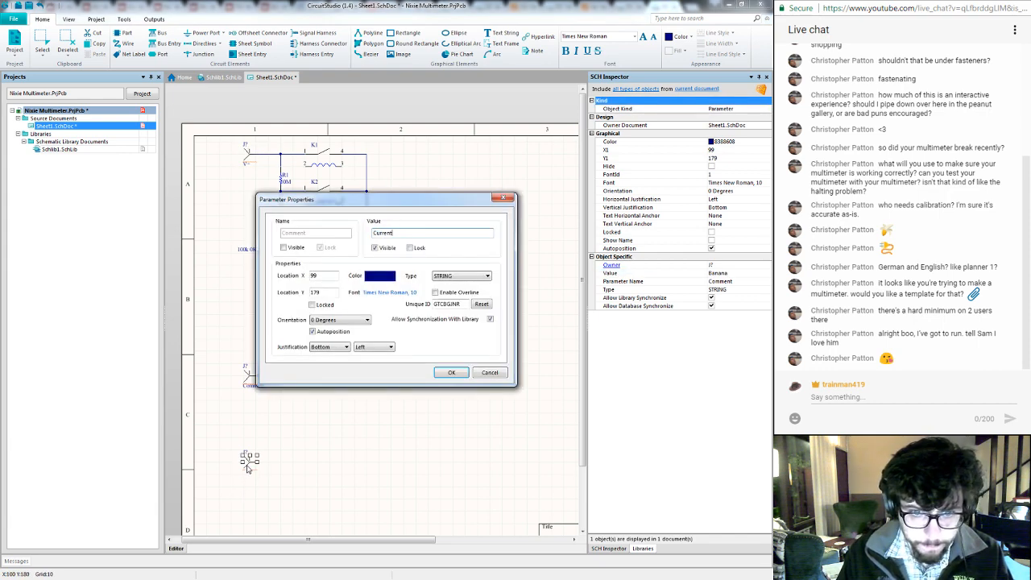
key("Return")
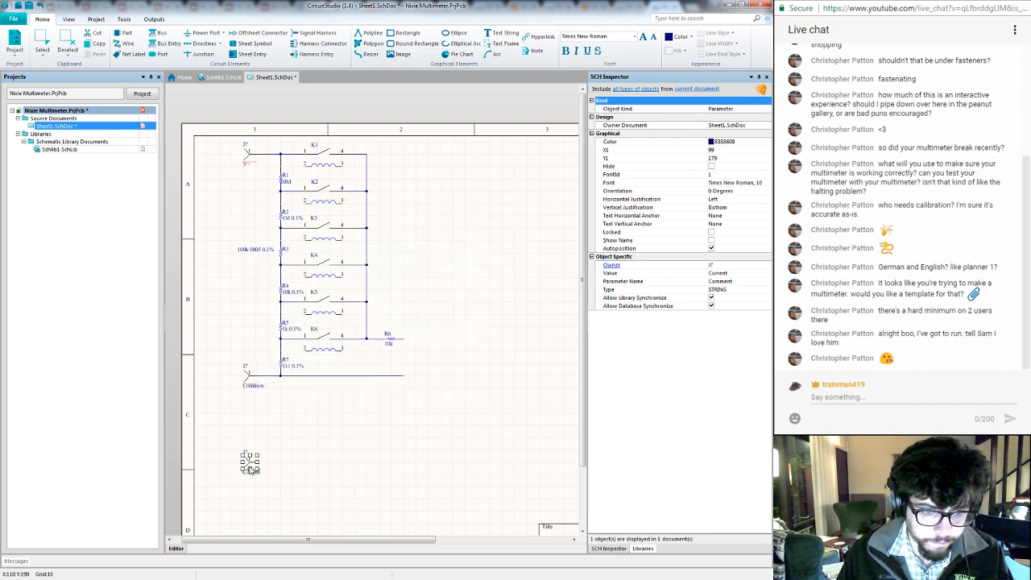
left_click(246, 429)
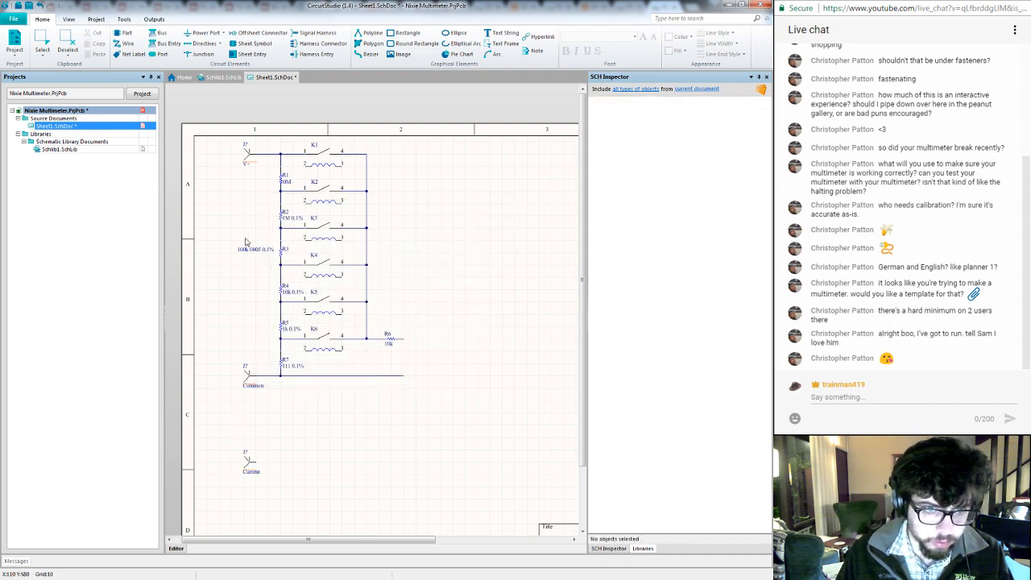
- Set the comment of the jack on the uppermost wire to Voltage and save Sheet1
double_click(247, 163)
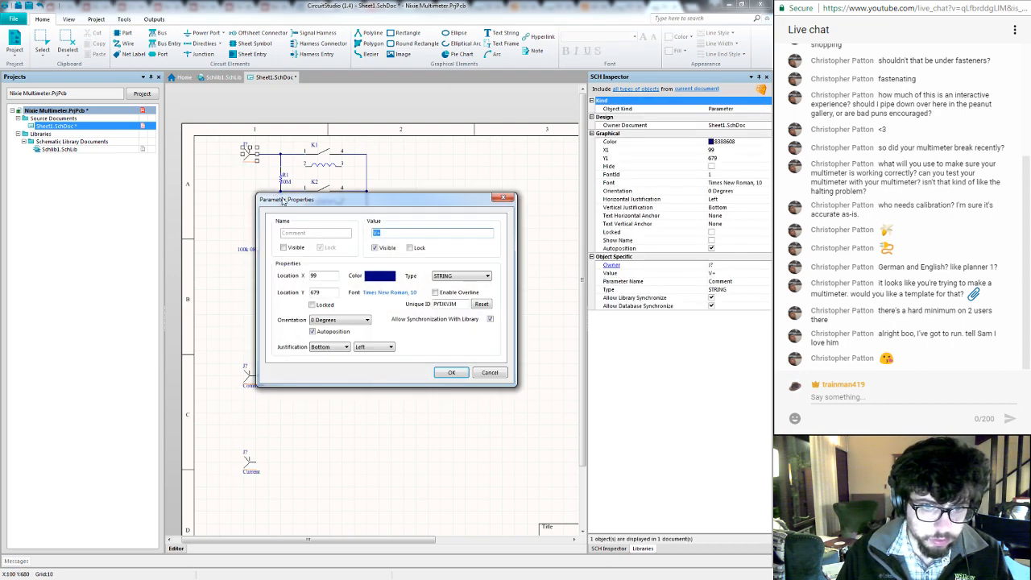
key("Return")
left_click(245, 214)
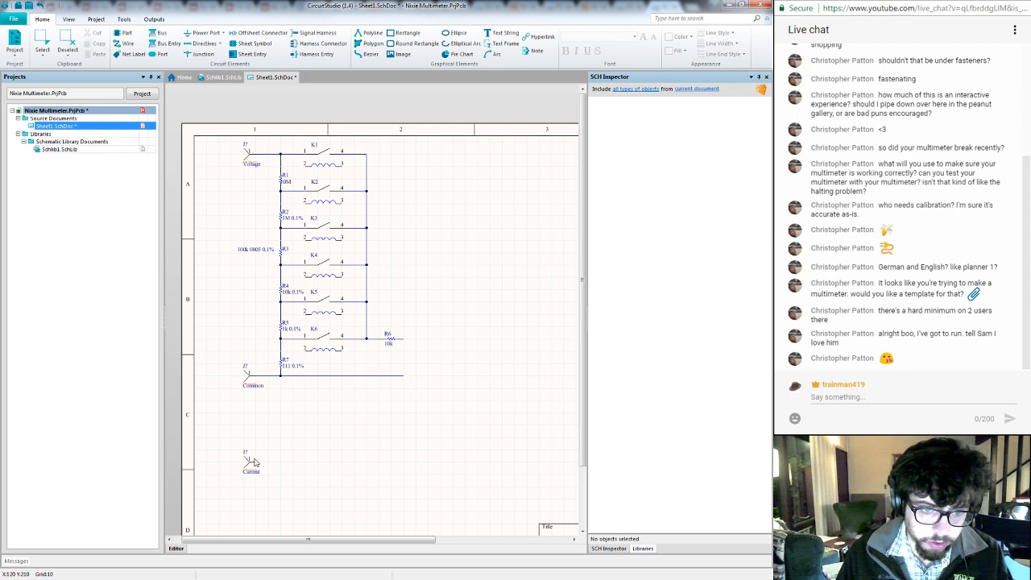
key("ctrl+s")
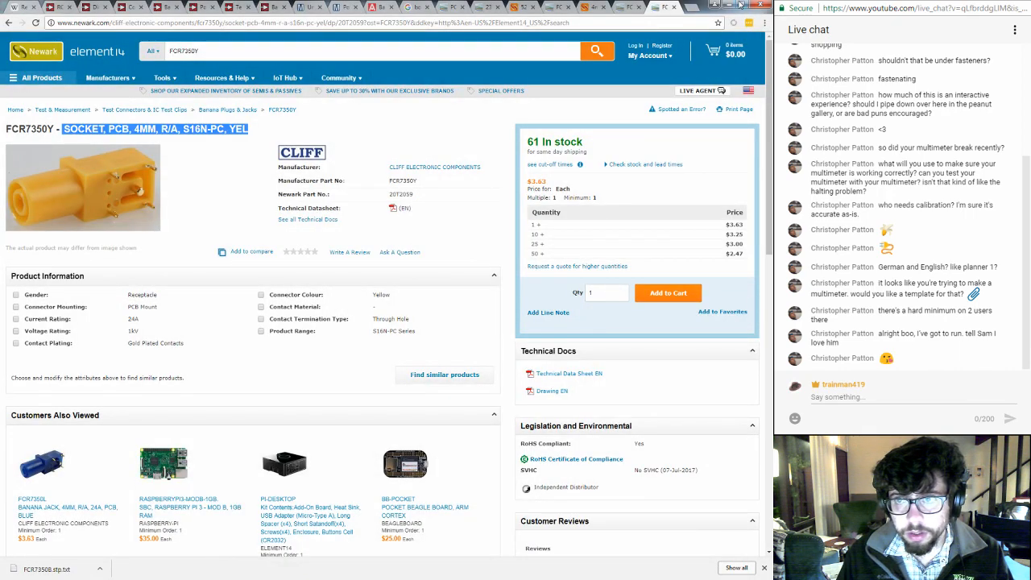
- Switch to Chrome in a smaller window, close the Newark product and datasheet tabs, and block Google's location request
left_click(741, 4)
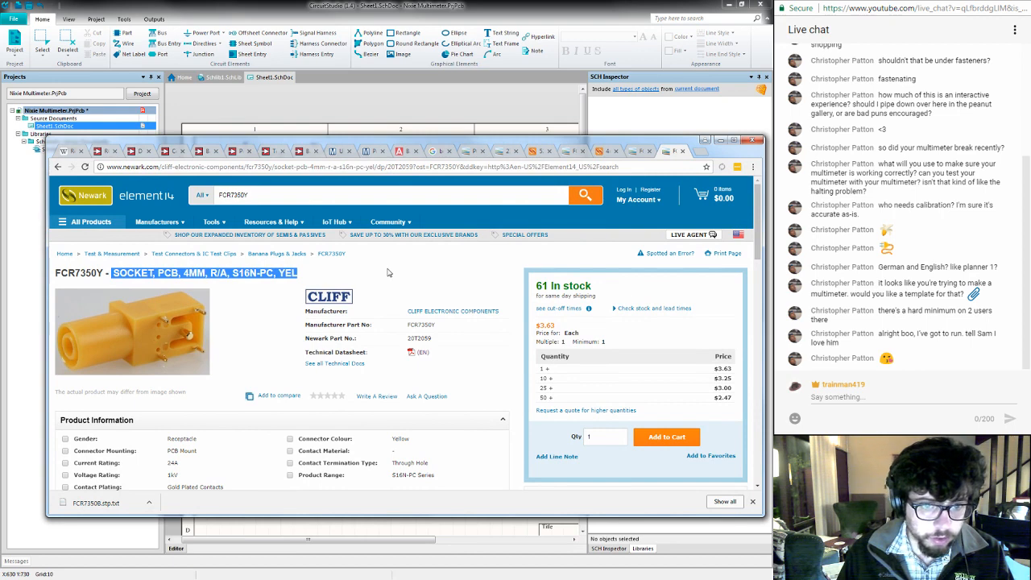
left_click(388, 271)
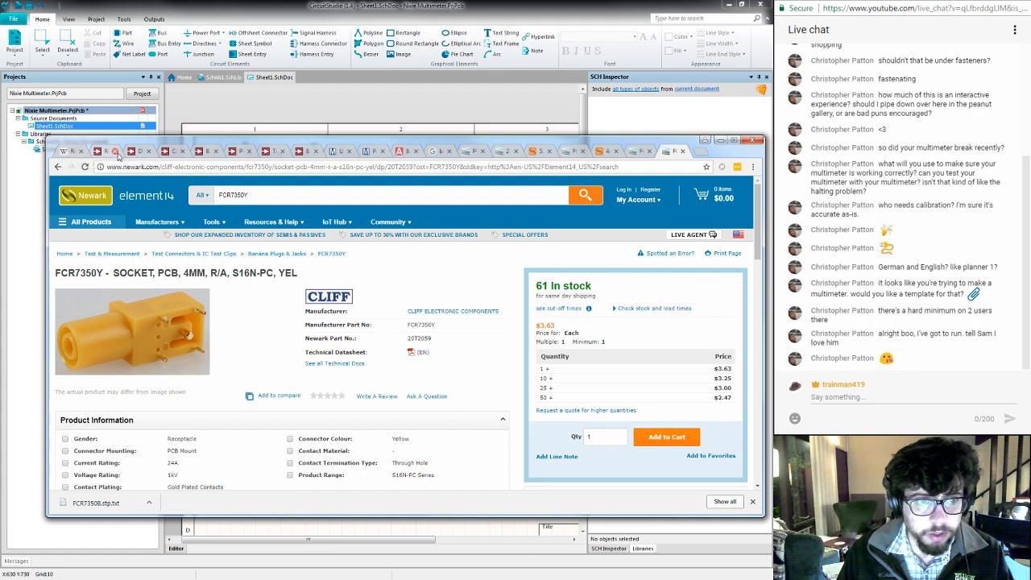
key("ctrl+w")
key("ctrl+w")
key("ctrl+w")
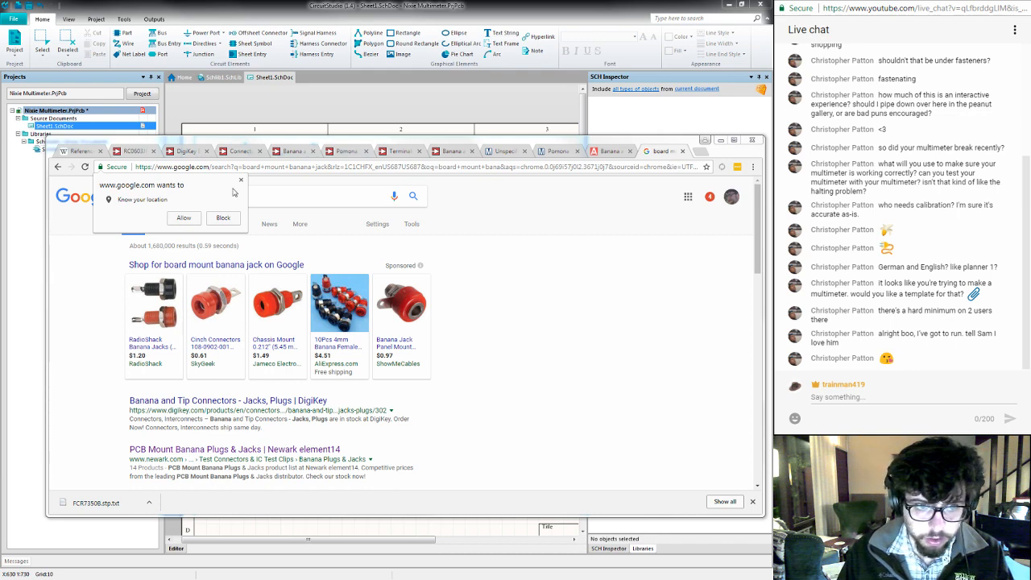
left_click(224, 219)
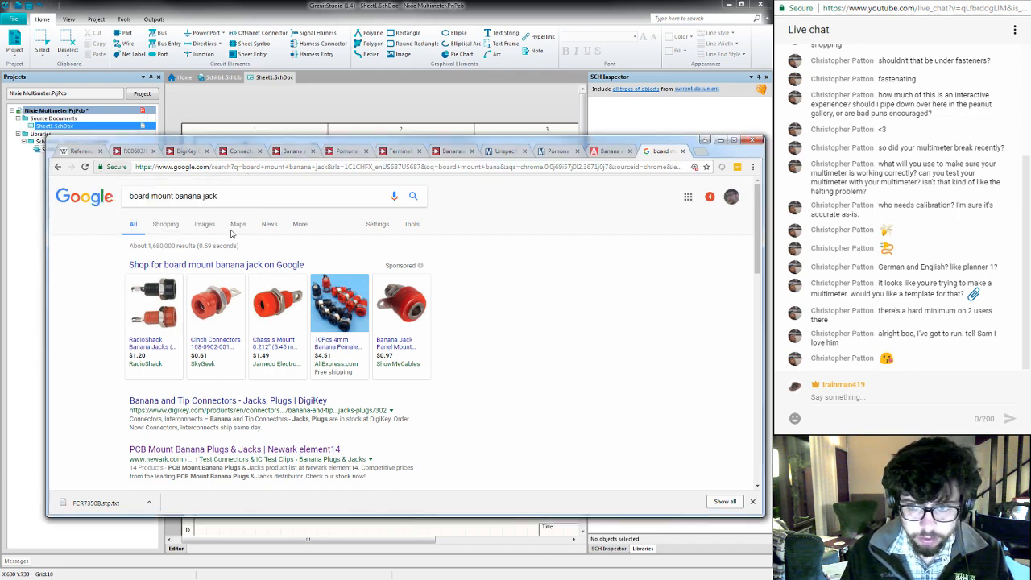
- Reopen the recently closed browser tabs, up to the Cliff 4mm Panel Socket S16N-PC datasheet
key("ctrl+shift+t")
key("ctrl+shift+t")
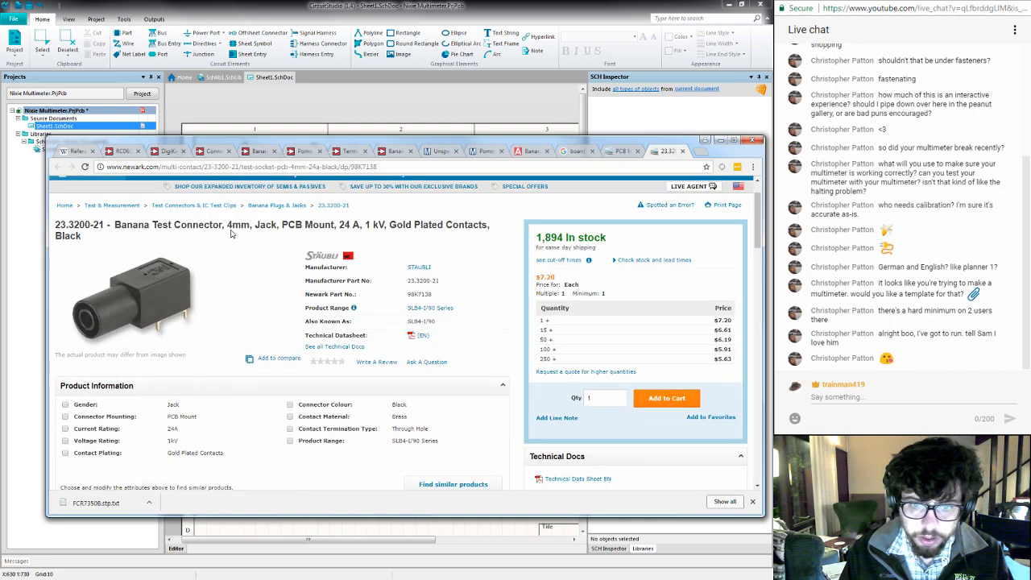
key("ctrl+shift+t")
key("ctrl+shift+t")
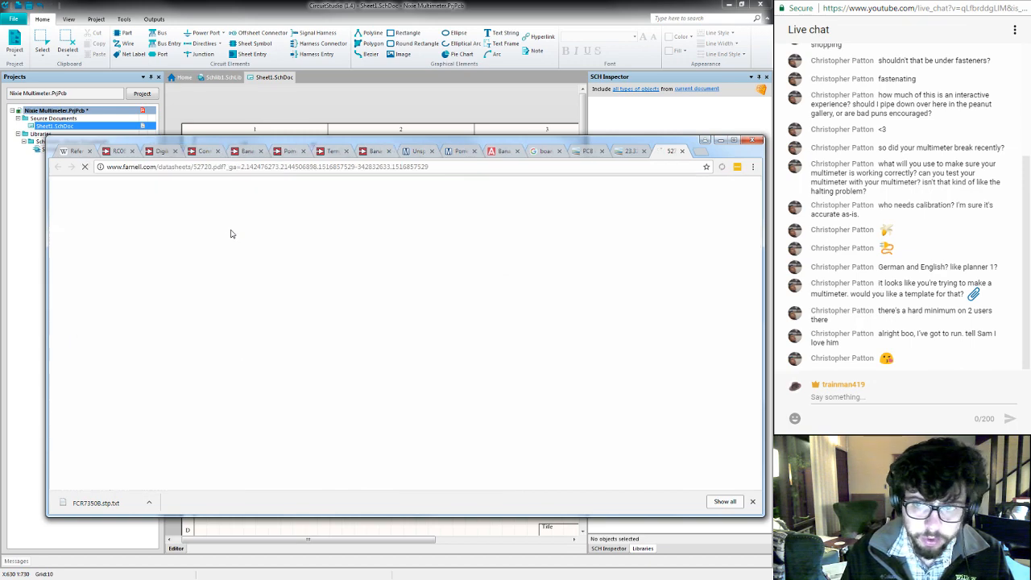
key("ctrl+shift+t")
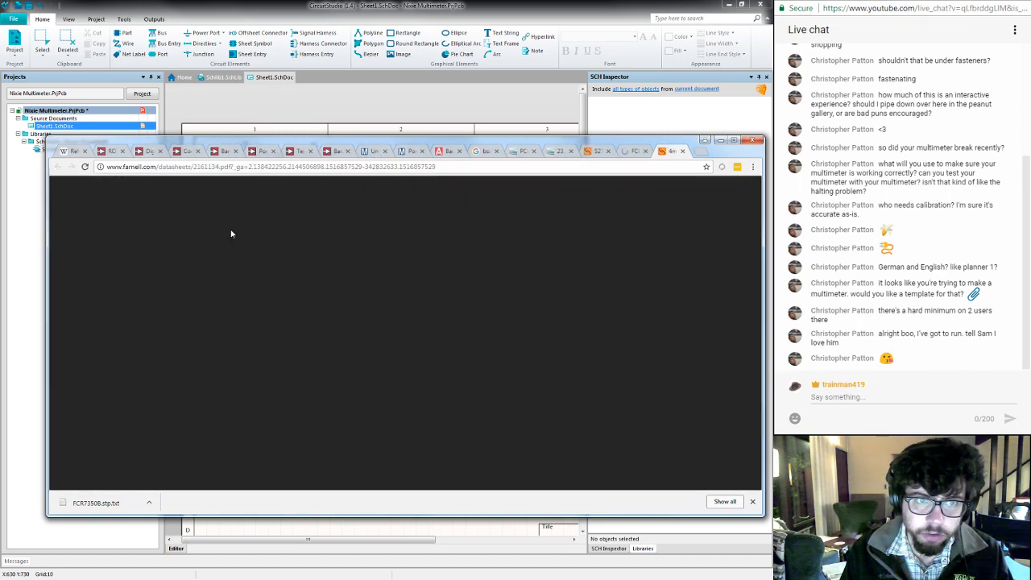
- Close the reopened 23.3200-21 and FCR product pages and the Multi-Contact datasheet, keeping the Cliff S16N-PC datasheet open
key("ctrl+shift+Tab")
key("ctrl+shift+Tab")
key("ctrl+shift+Tab")
key("ctrl+w")
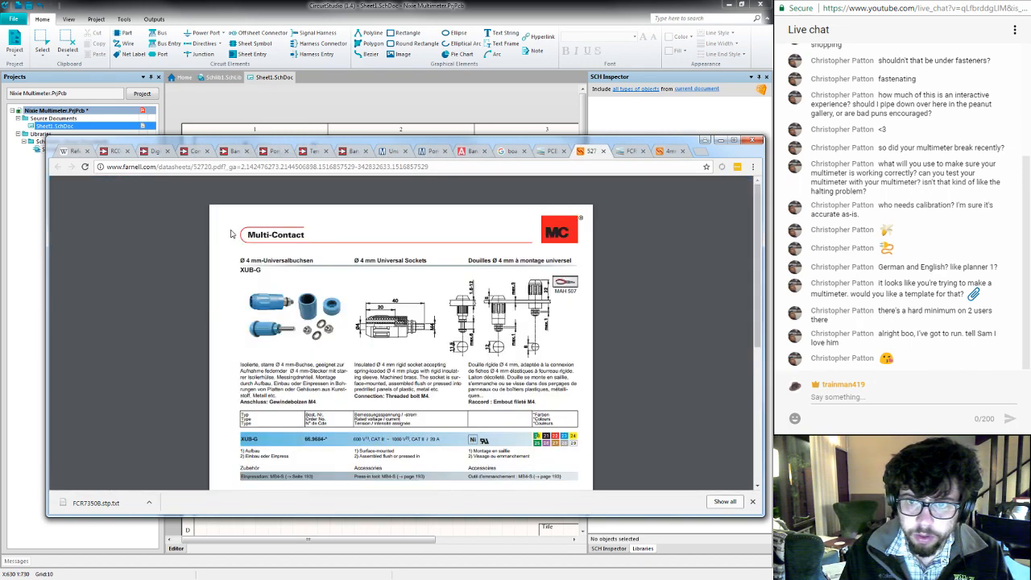
key("ctrl+w")
key("ctrl+w")
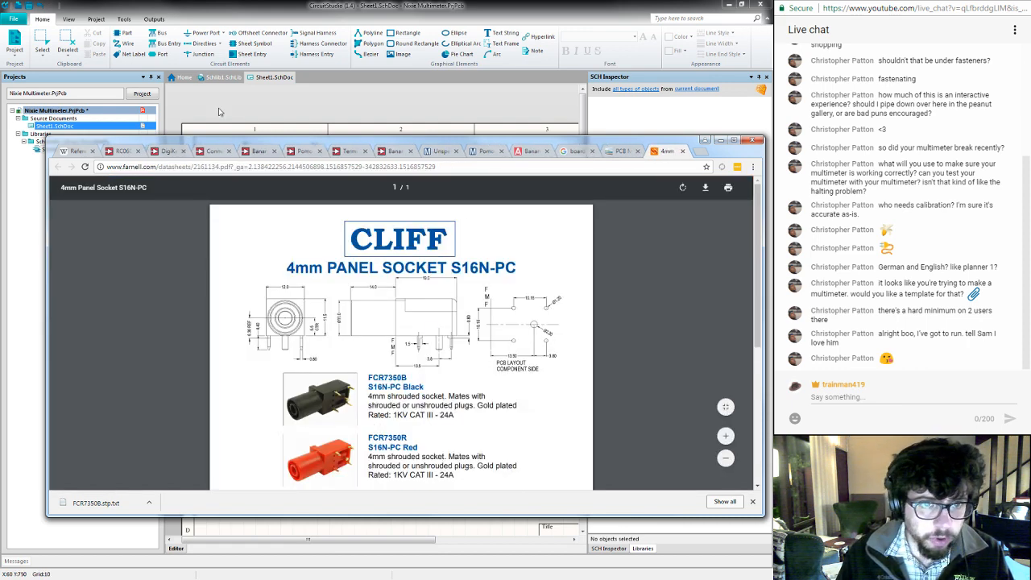
- Switch to CircuitStudio and create a new PCB library from the Nixie Multimeter project
key("alt+Tab")
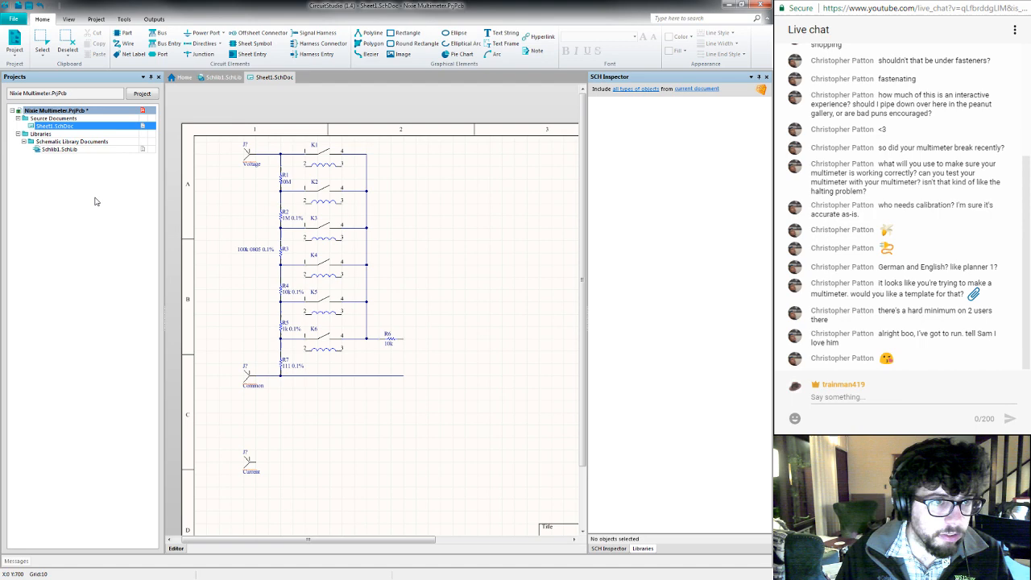
right_click(55, 150)
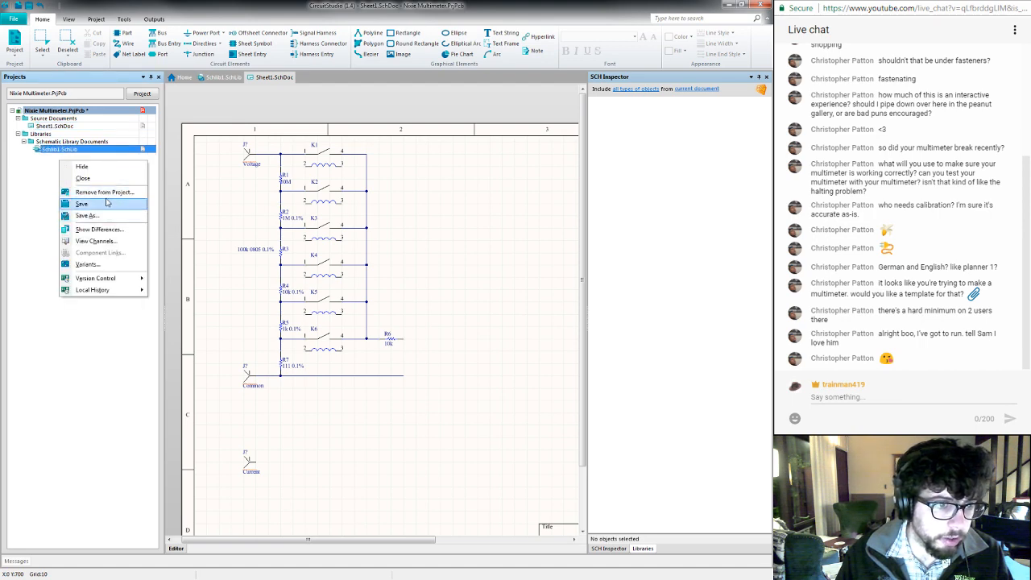
left_click(37, 201)
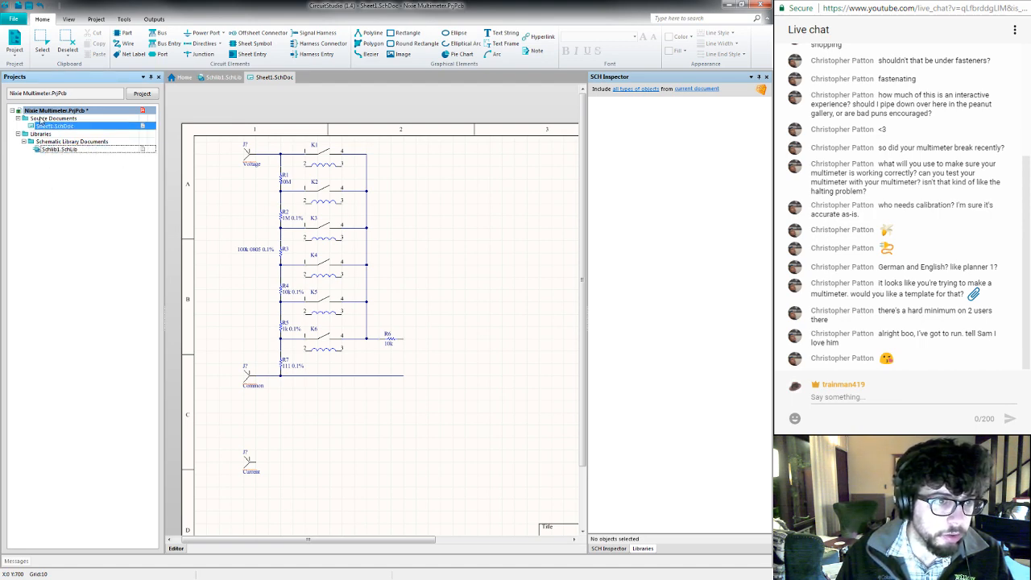
left_click(14, 55)
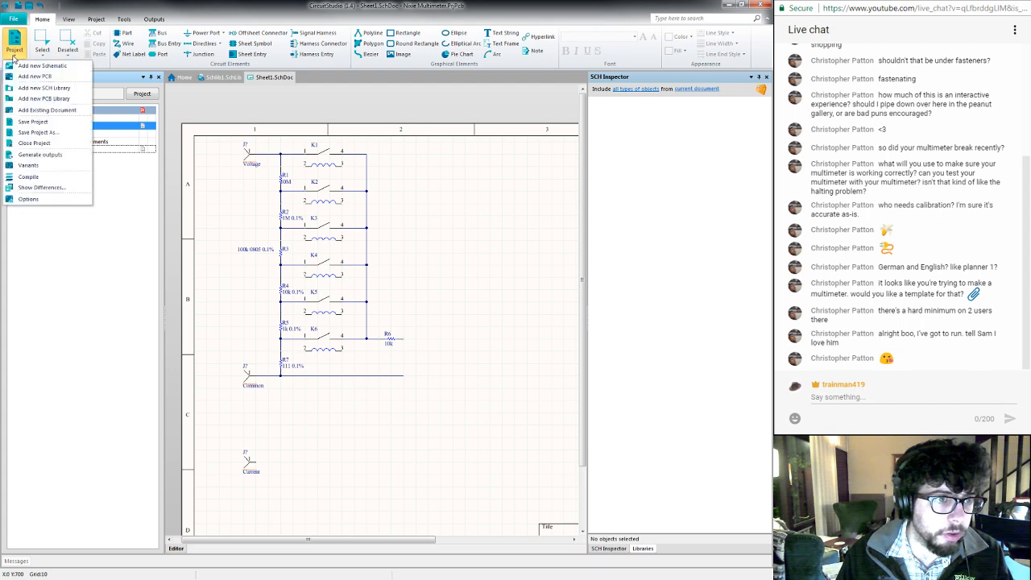
left_click(47, 98)
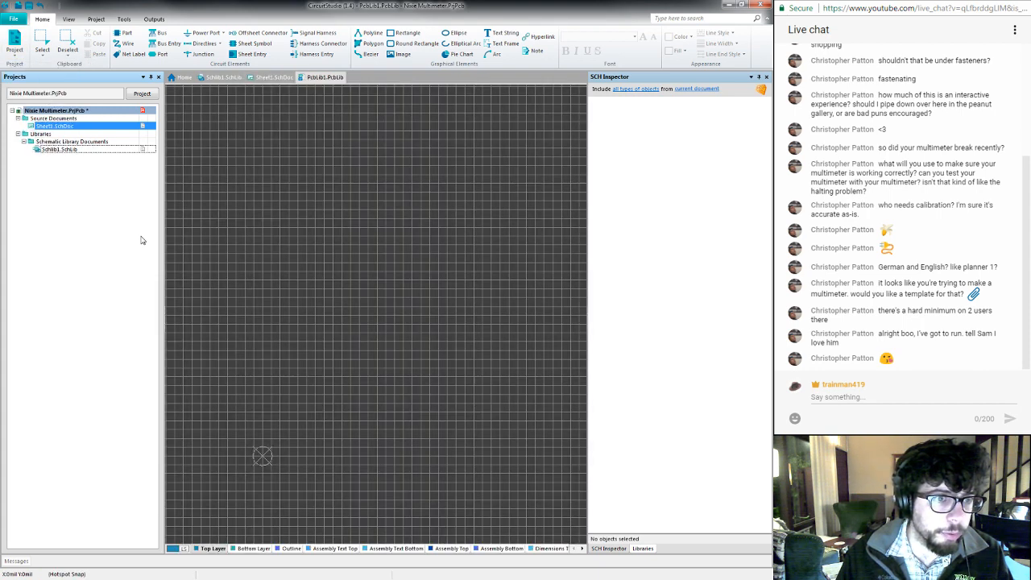
mouse_move(288, 450)
right_mouse_down()
mouse_move(334, 356)
mouse_move(422, 315)
mouse_move(428, 251)
mouse_move(407, 264)
right_mouse_up()
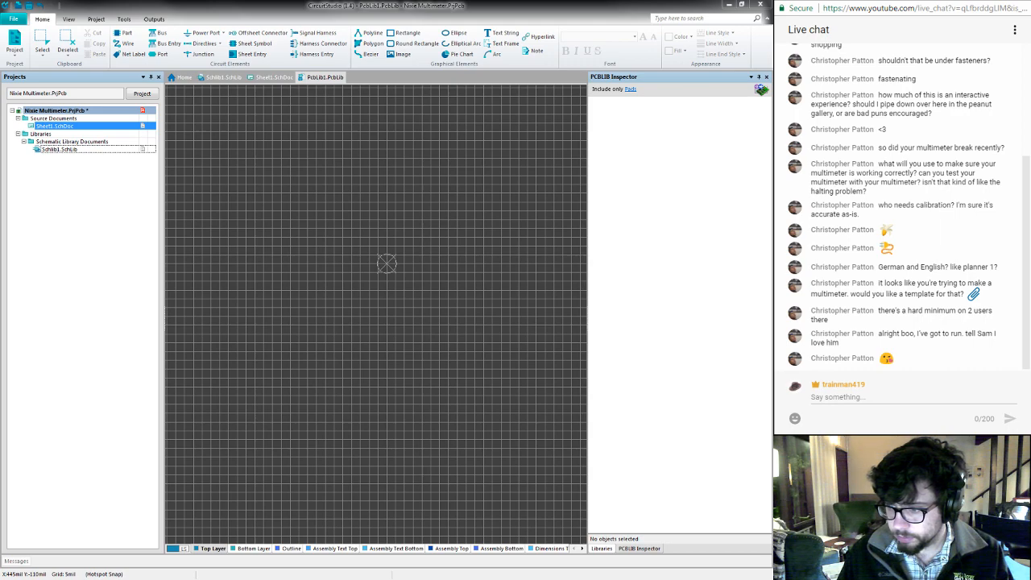
- Switch to Chrome and examine the Cliff S16N-PC datasheet for the socket's body dimensions, PCB hole layout and colour variants
key("alt+Tab")
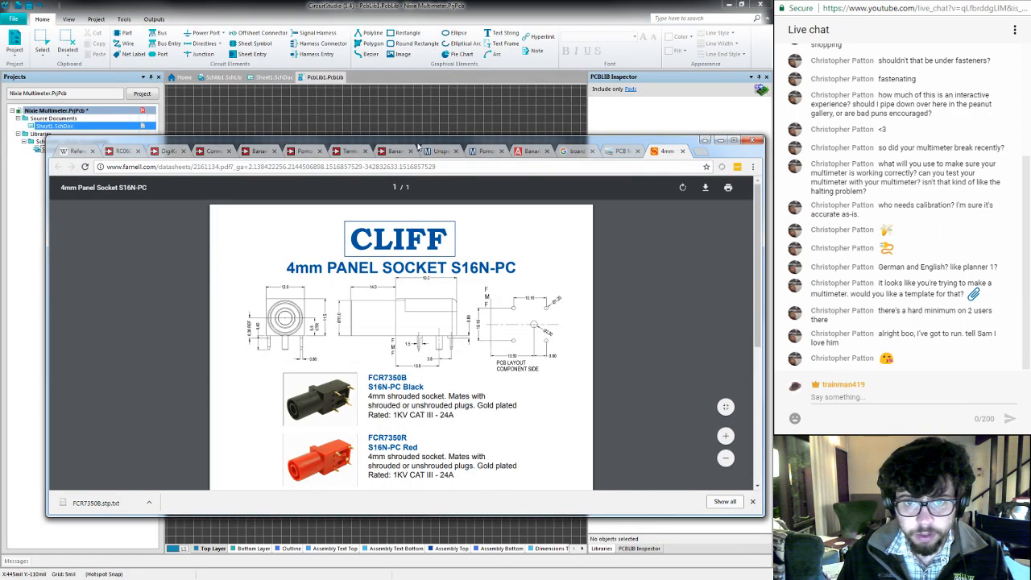
left_click_drag(419, 146, 418, 123)
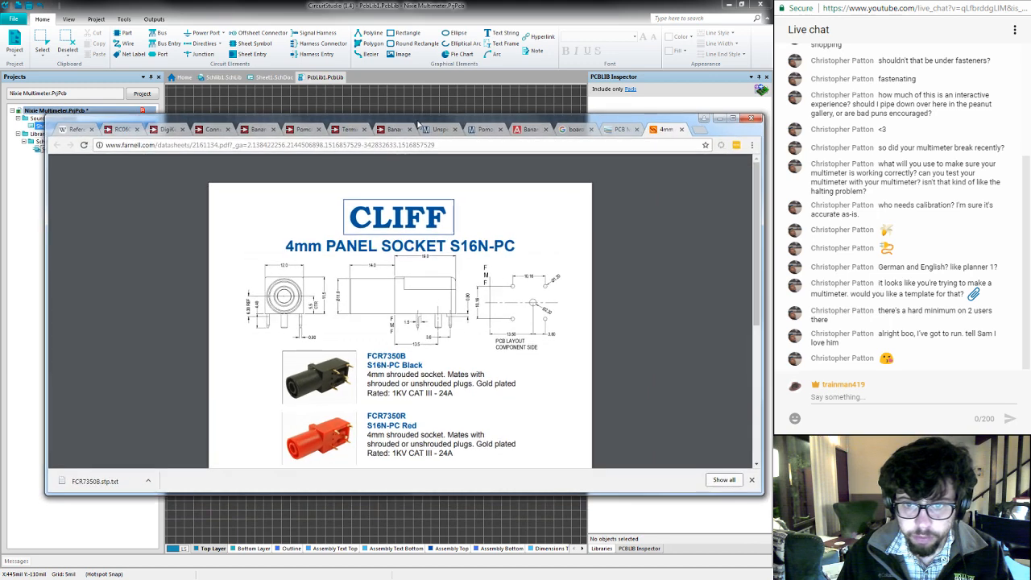
left_click(725, 386)
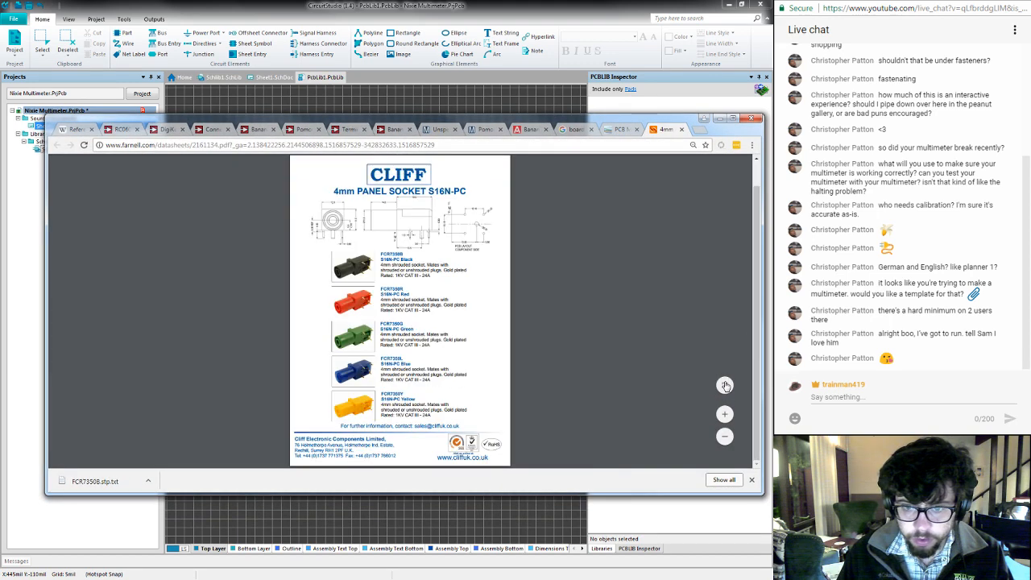
left_click(725, 386)
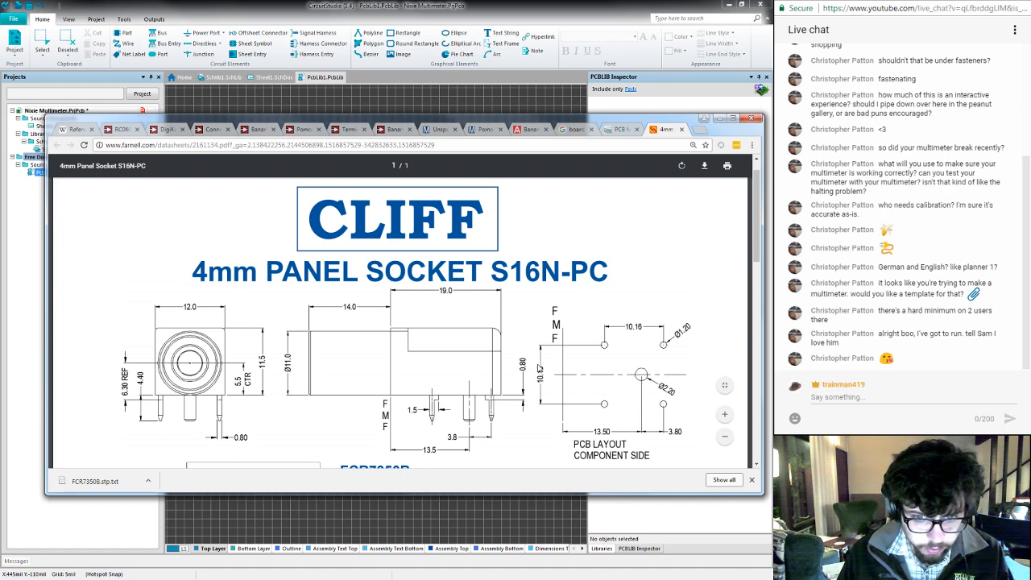
scroll(539, 369, "down", 3)
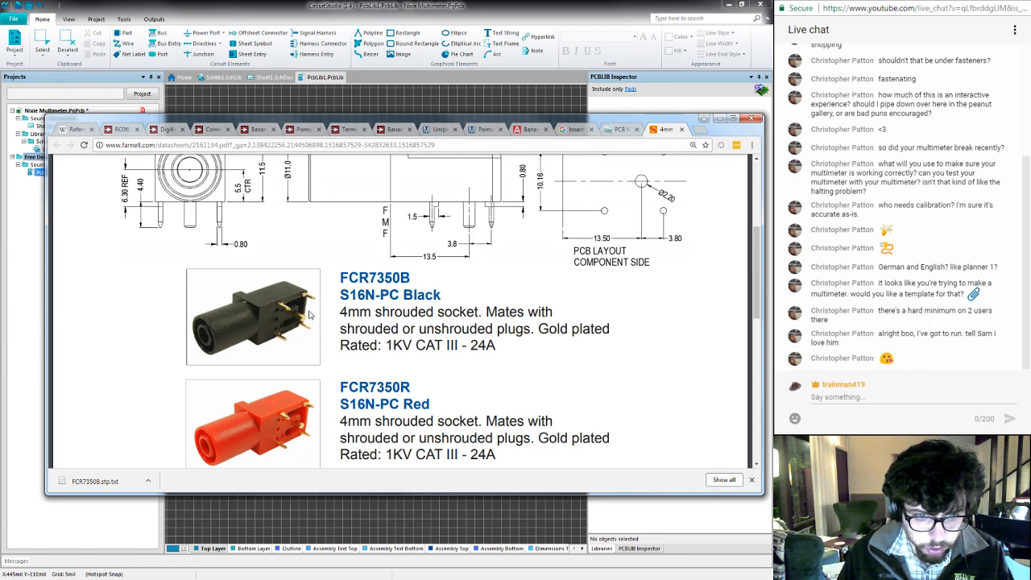
scroll(309, 314, "up", 1)
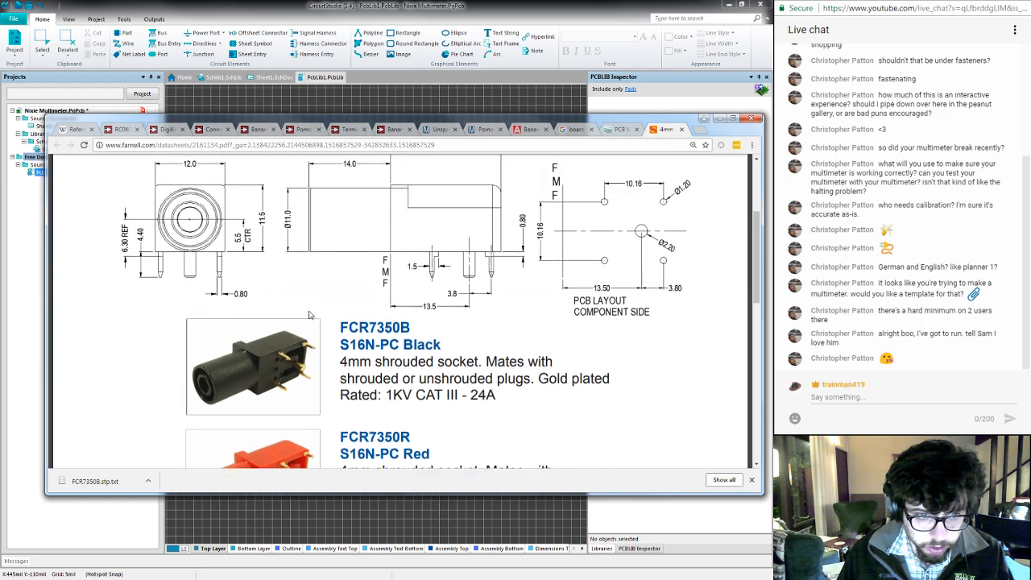
scroll(309, 314, "up", 1)
scroll(309, 314, "down", 6)
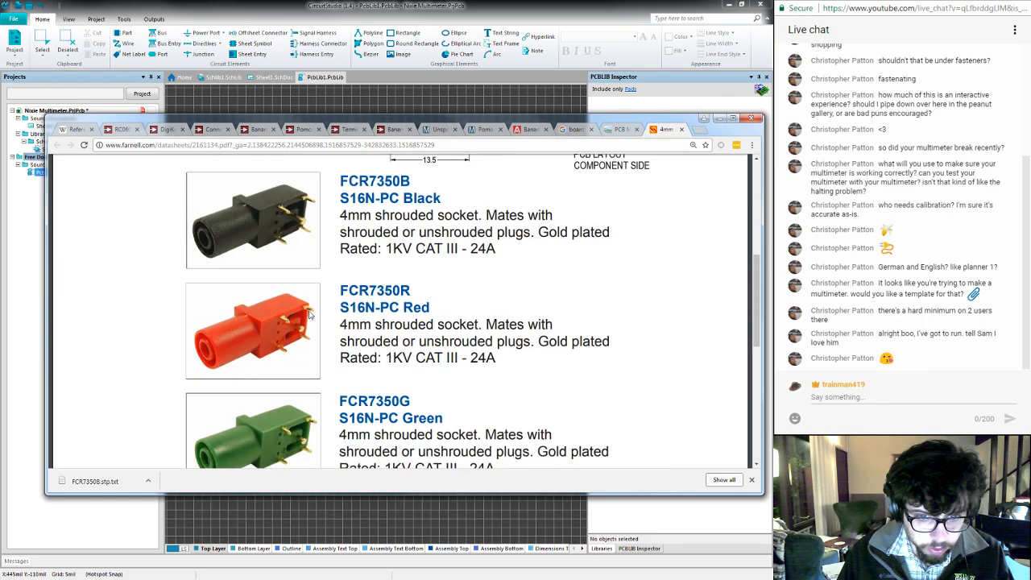
scroll(310, 314, "down", 5)
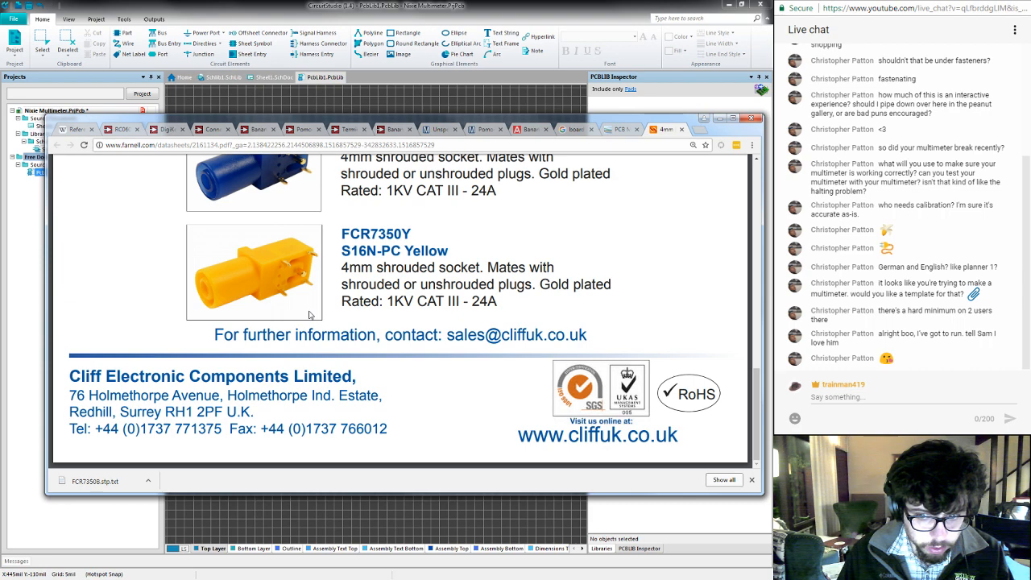
scroll(310, 314, "up", 8)
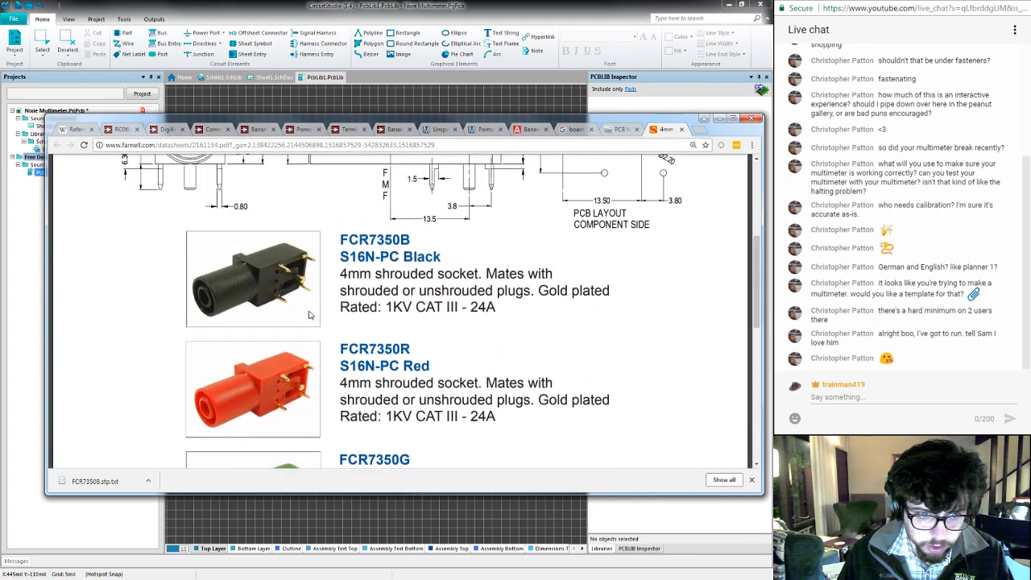
scroll(309, 315, "up", 3)
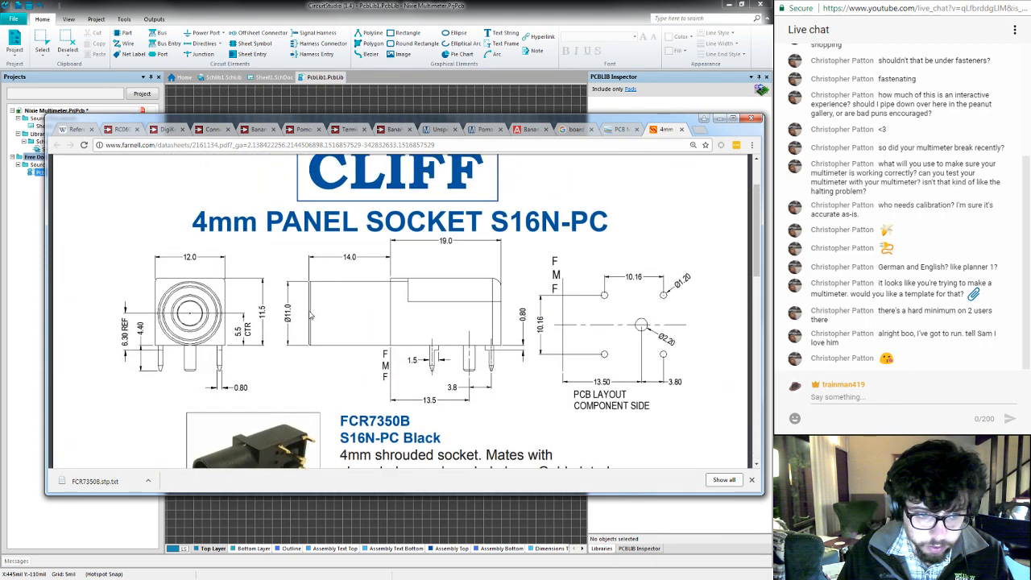
- Compare the S16N-PC front and side view dimensions with its PCB layout drawing, and review the descriptions of the colour variants
scroll(309, 315, "down", 3)
scroll(309, 315, "up", 2)
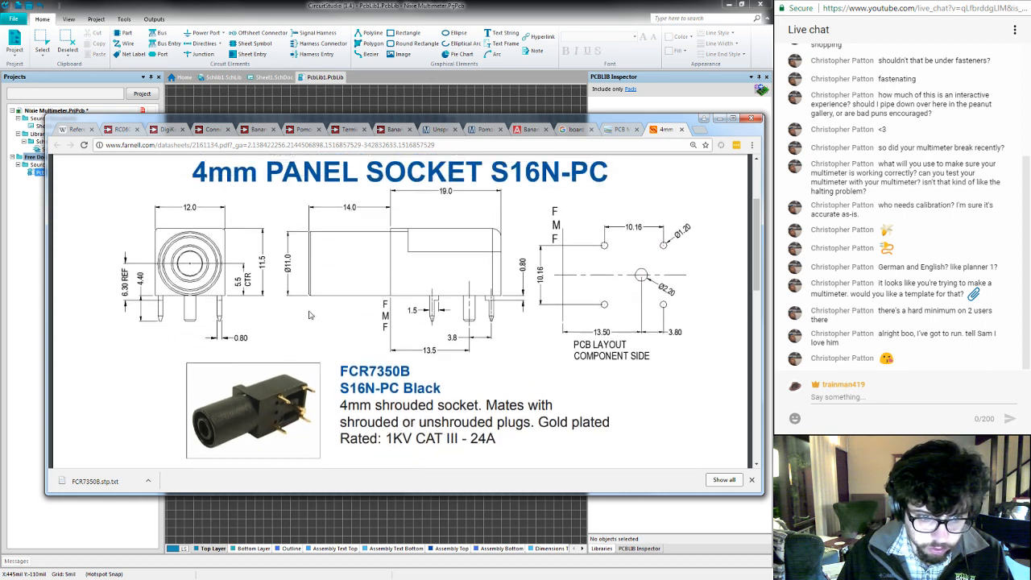
scroll(309, 315, "up", 1)
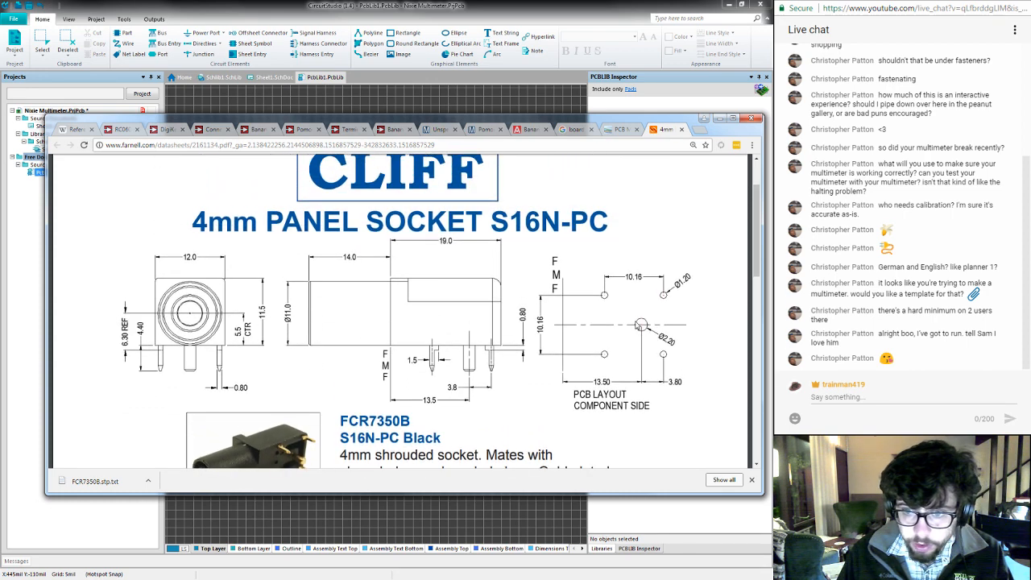
scroll(622, 348, "down", 1)
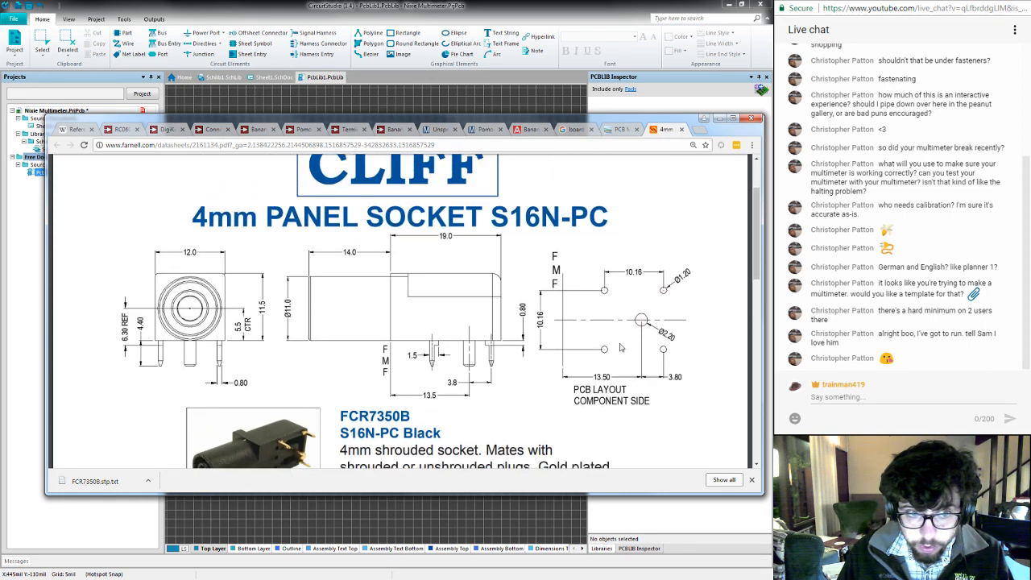
scroll(621, 348, "down", 8)
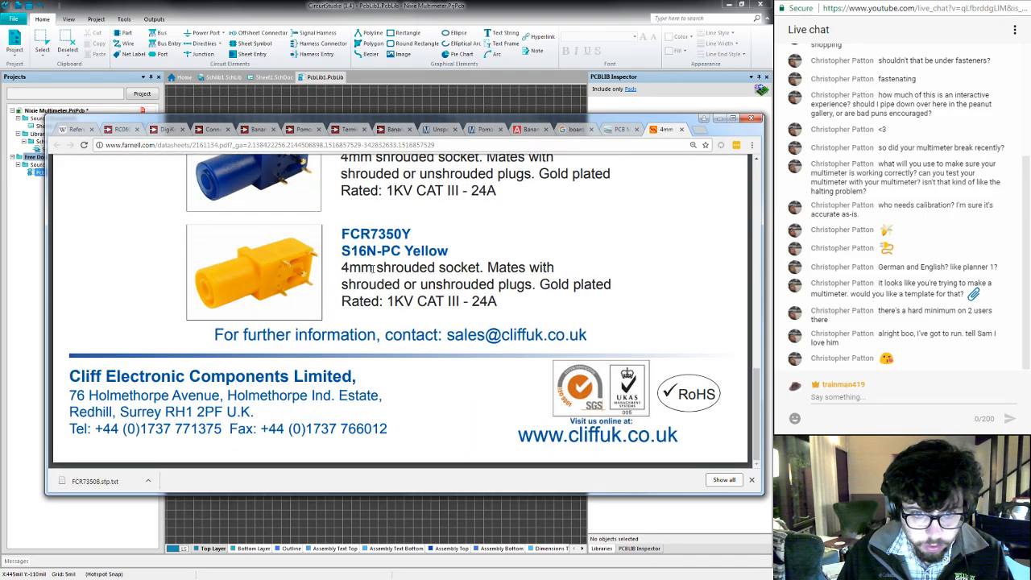
scroll(450, 298, "up", 8)
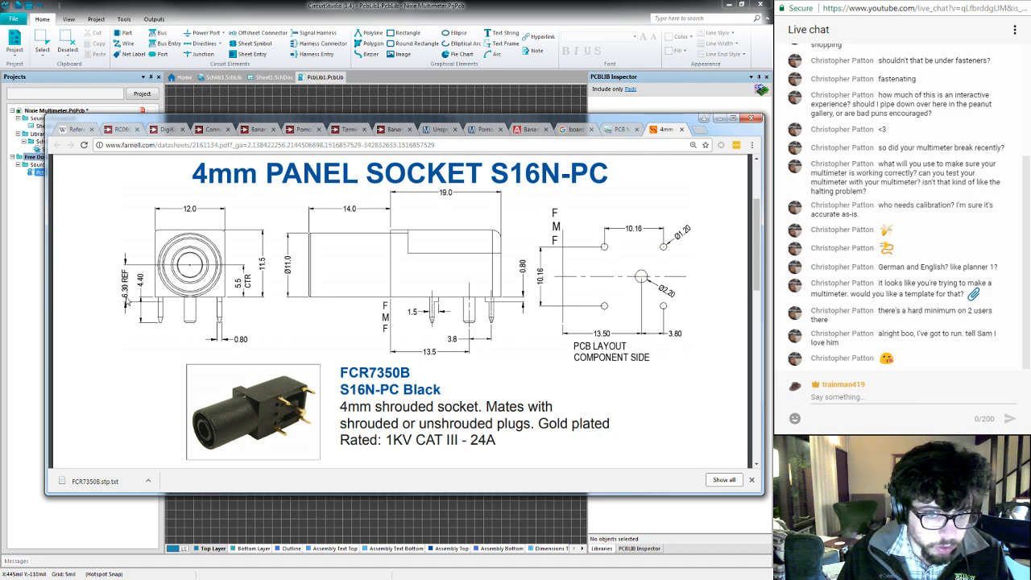
scroll(126, 301, "up", 3)
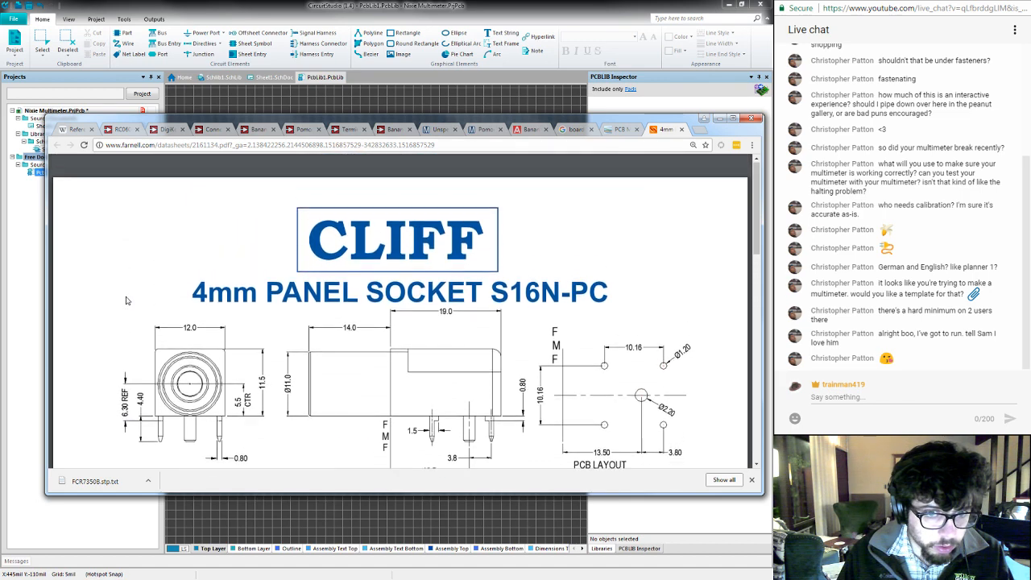
scroll(125, 300, "down", 1)
scroll(126, 301, "down", 1)
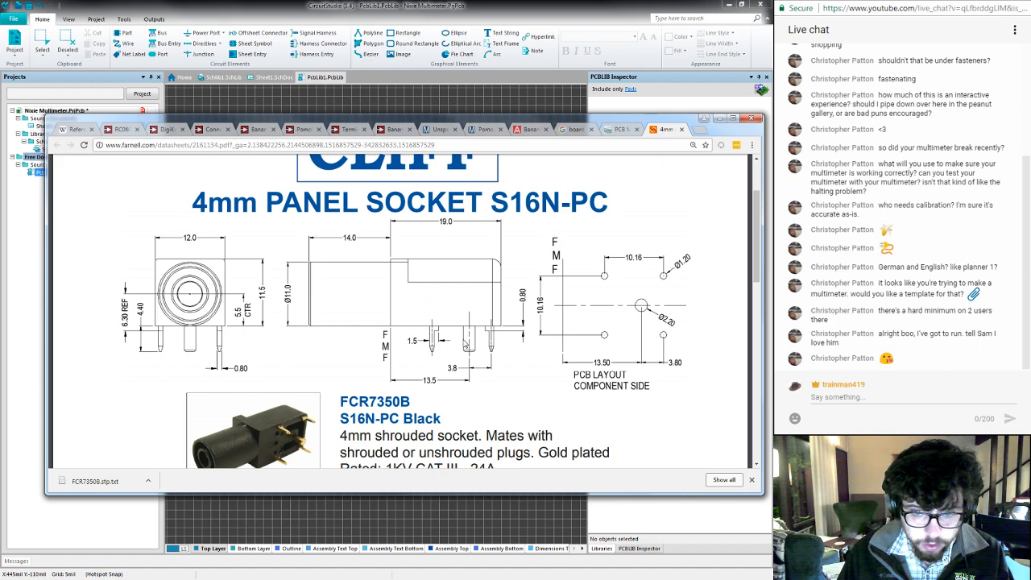
scroll(538, 379, "down", 4)
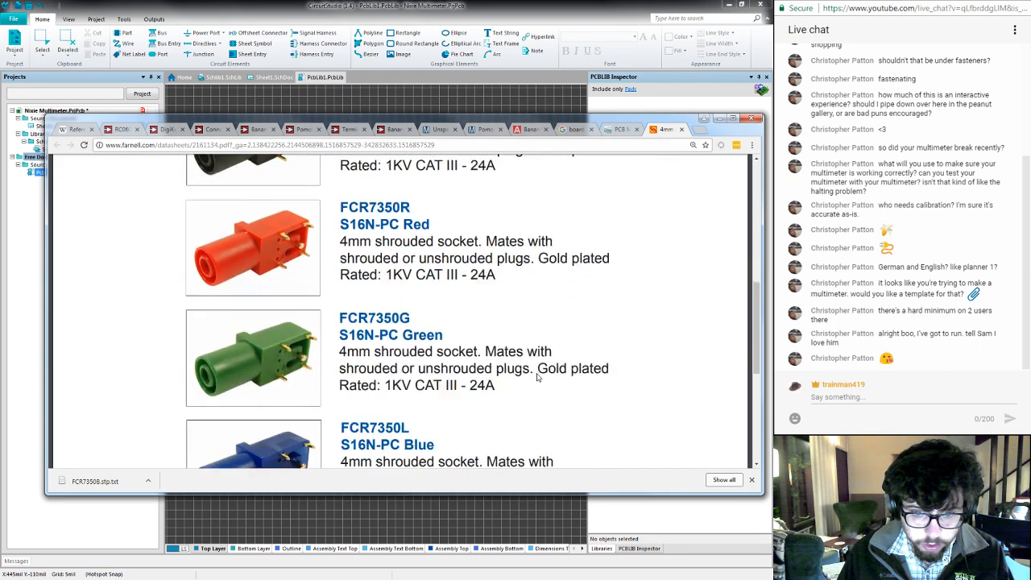
scroll(537, 379, "down", 5)
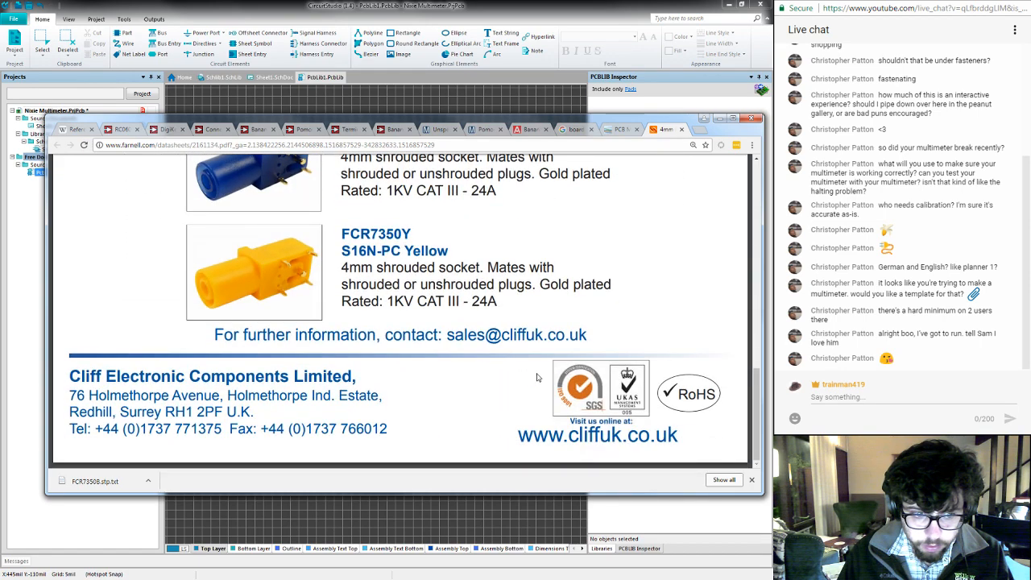
scroll(537, 379, "up", 5)
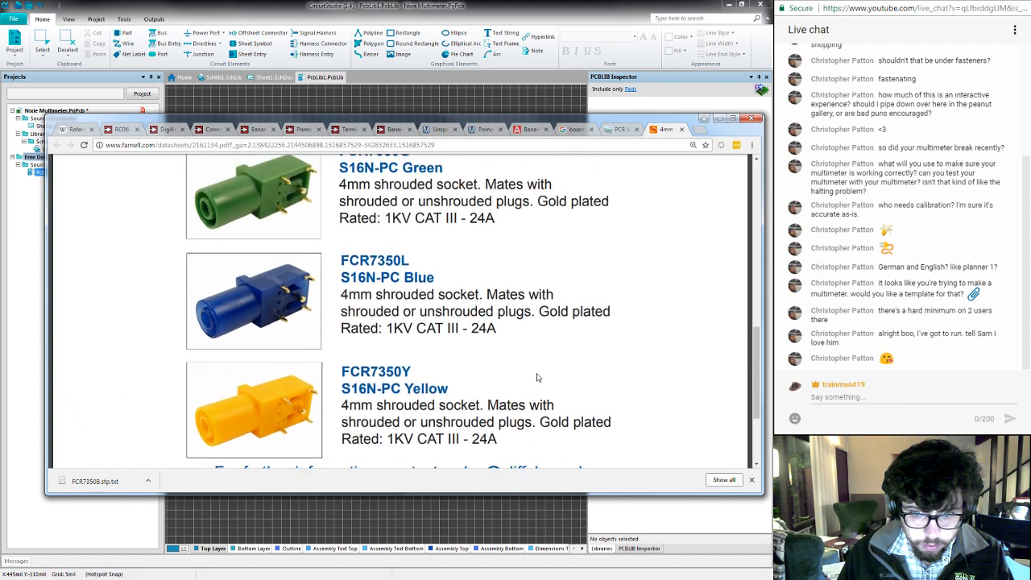
scroll(537, 377, "up", 5)
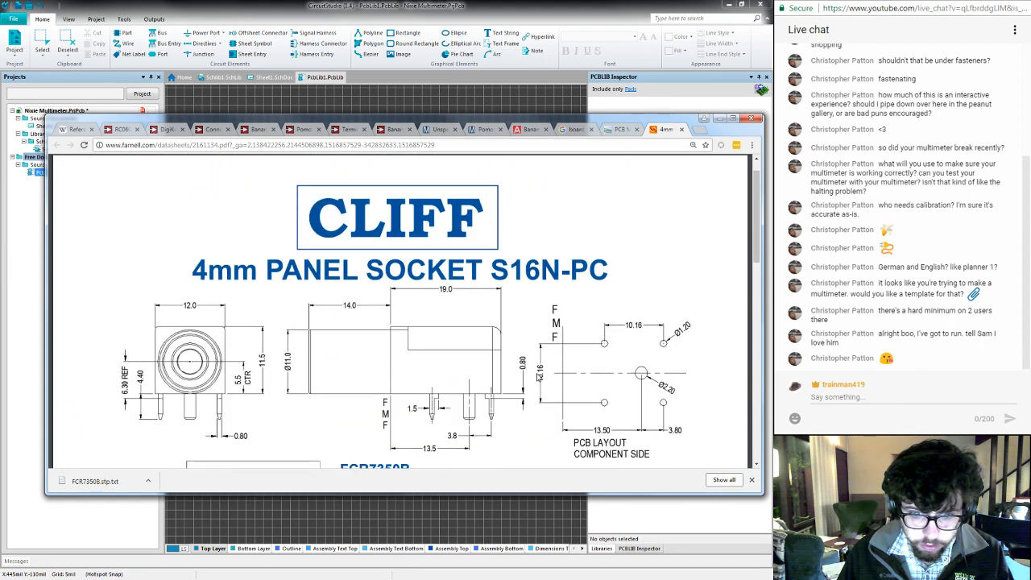
scroll(537, 377, "down", 2)
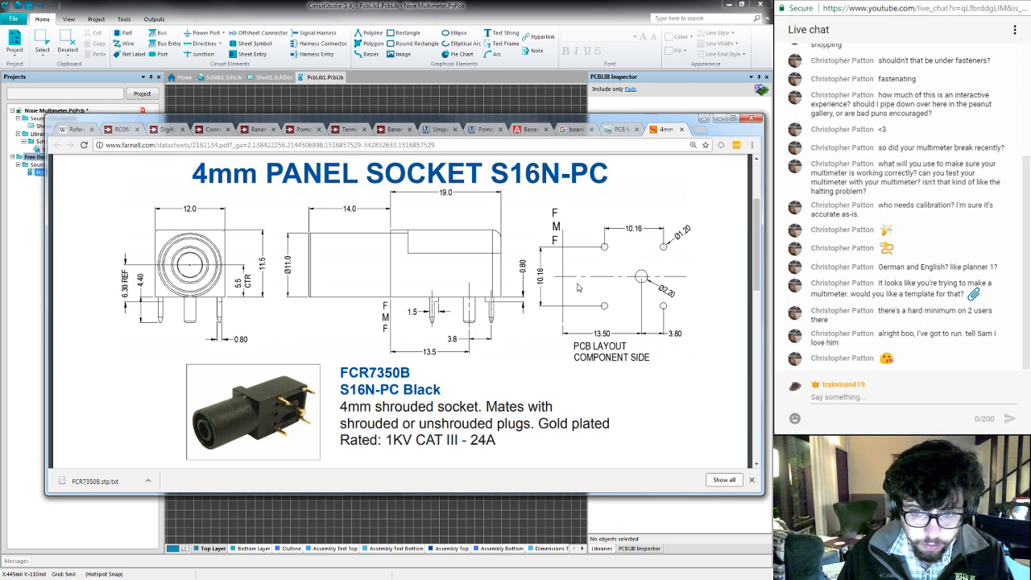
left_click_drag(342, 407, 372, 407)
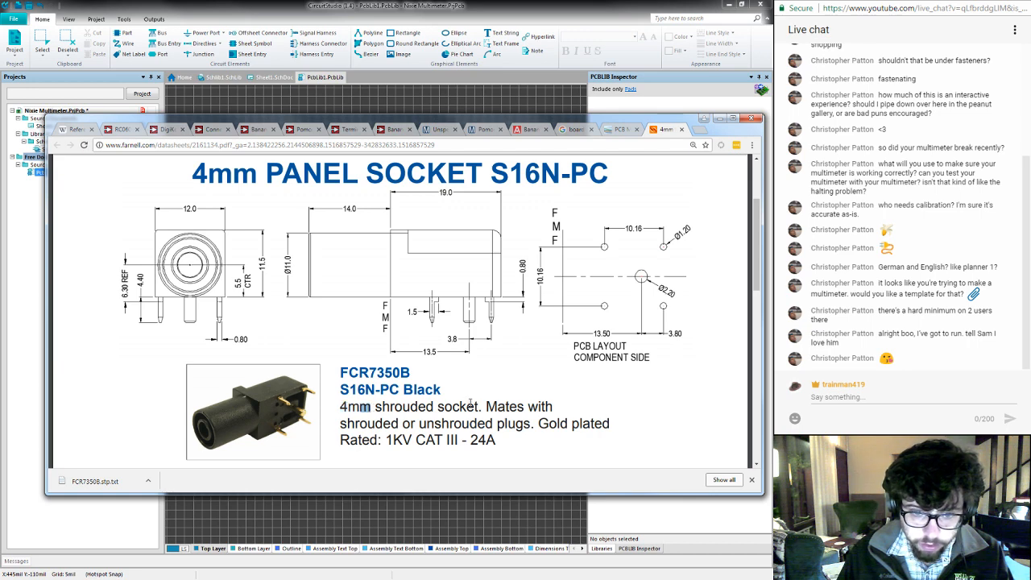
left_click(442, 410)
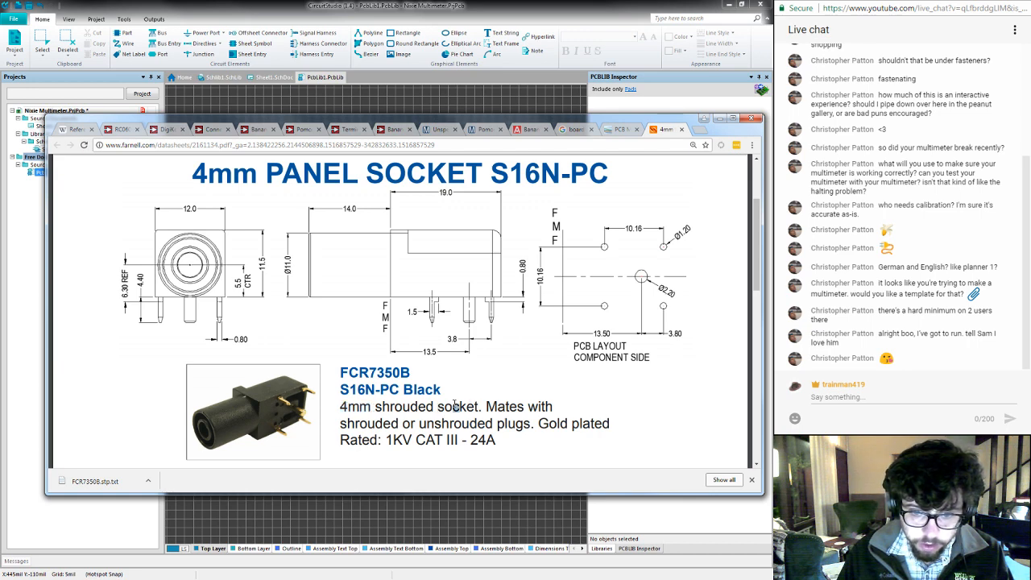
scroll(466, 385, "down", 10)
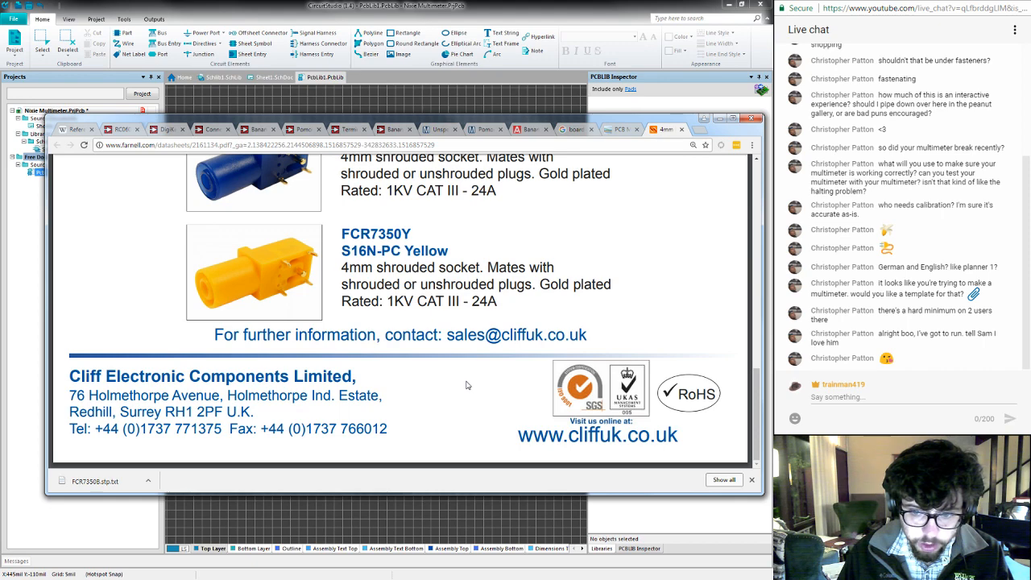
scroll(465, 385, "up", 12)
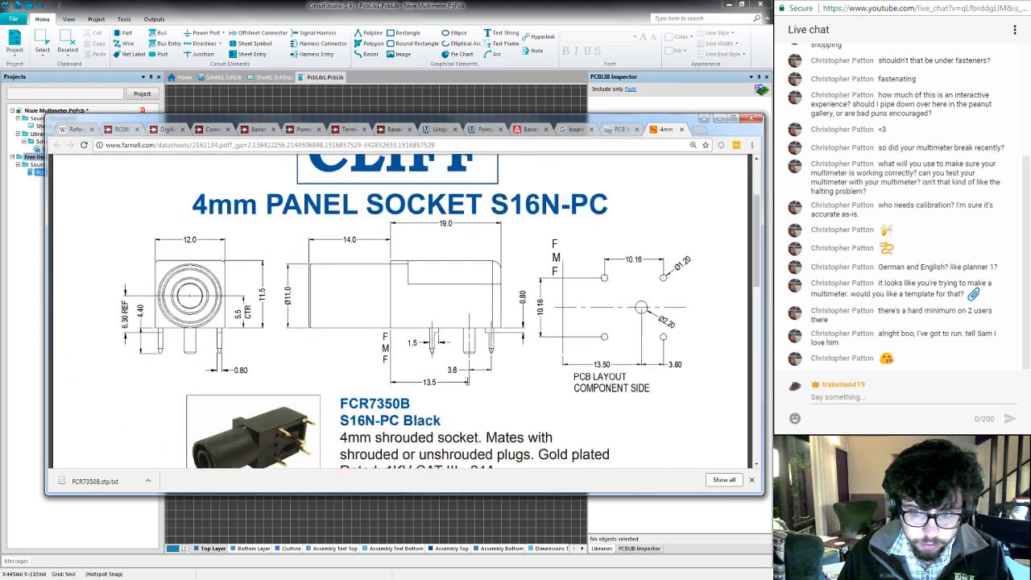
scroll(467, 384, "up", 3)
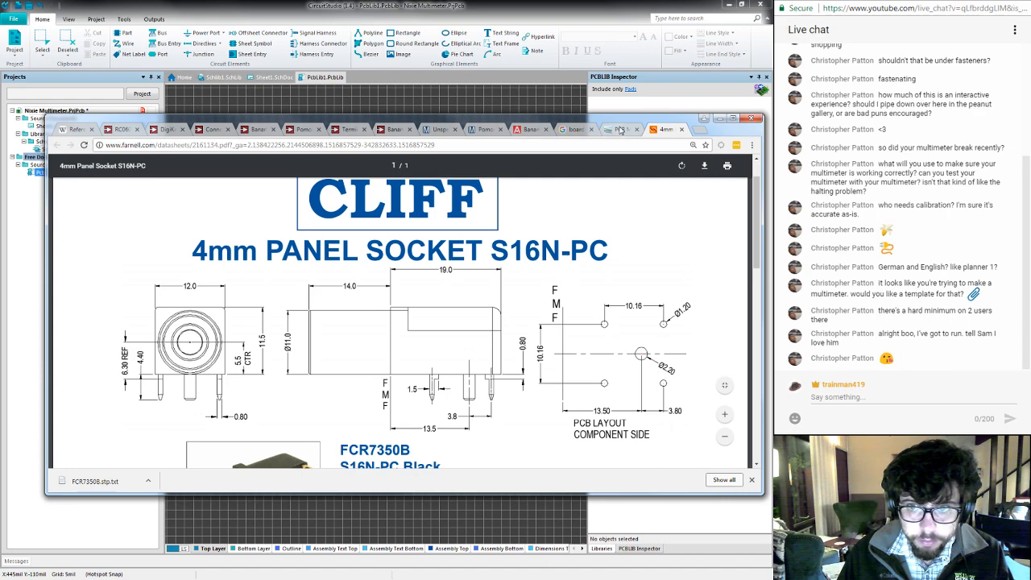
- Move the browser window down to uncover CircuitStudio's error dialog, and send the crash report to Altium without a name or comments
left_click_drag(620, 123, 603, 325)
scroll(625, 398, "down", 2)
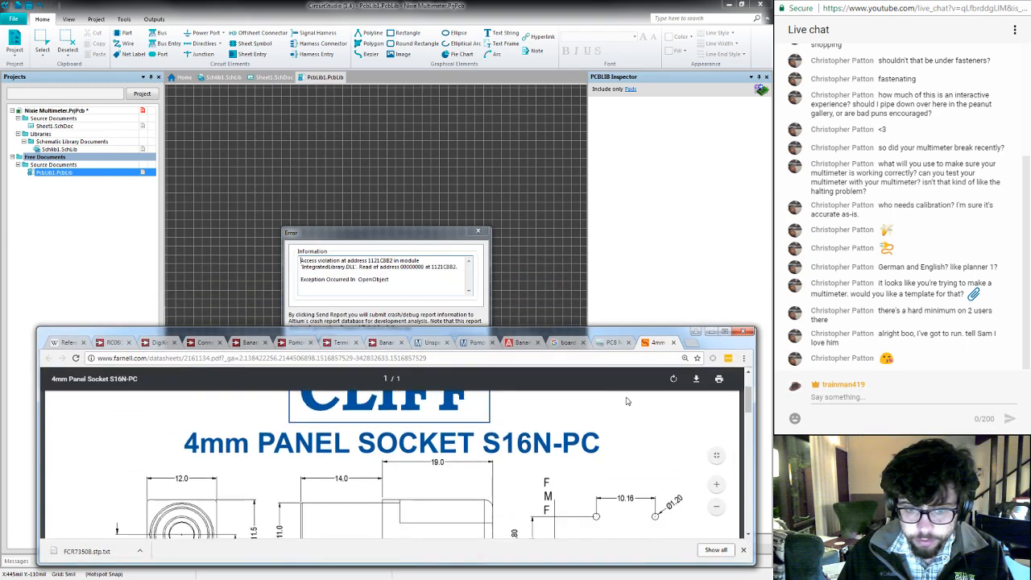
scroll(626, 398, "up", 1)
left_click(552, 208)
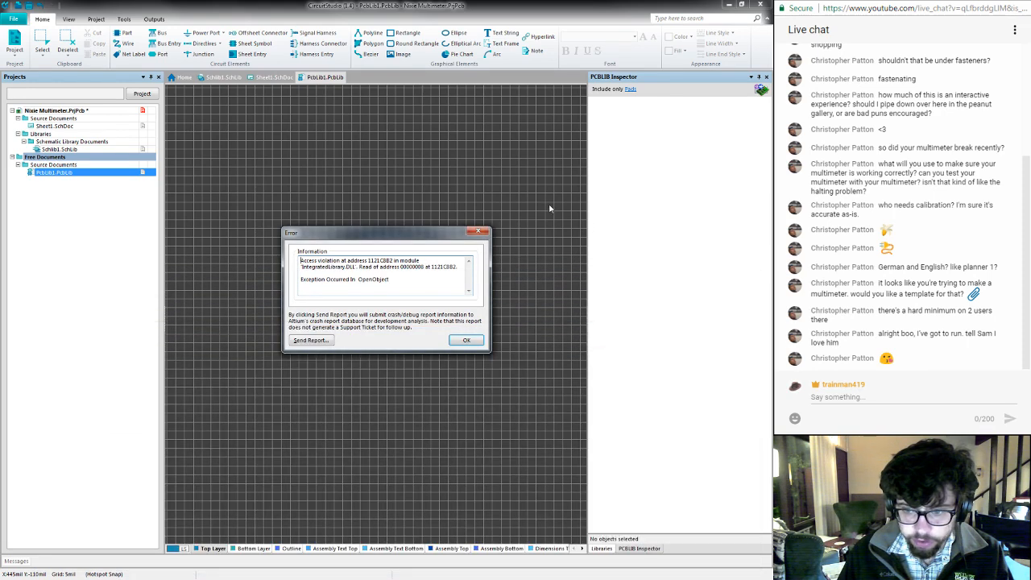
left_click(321, 343)
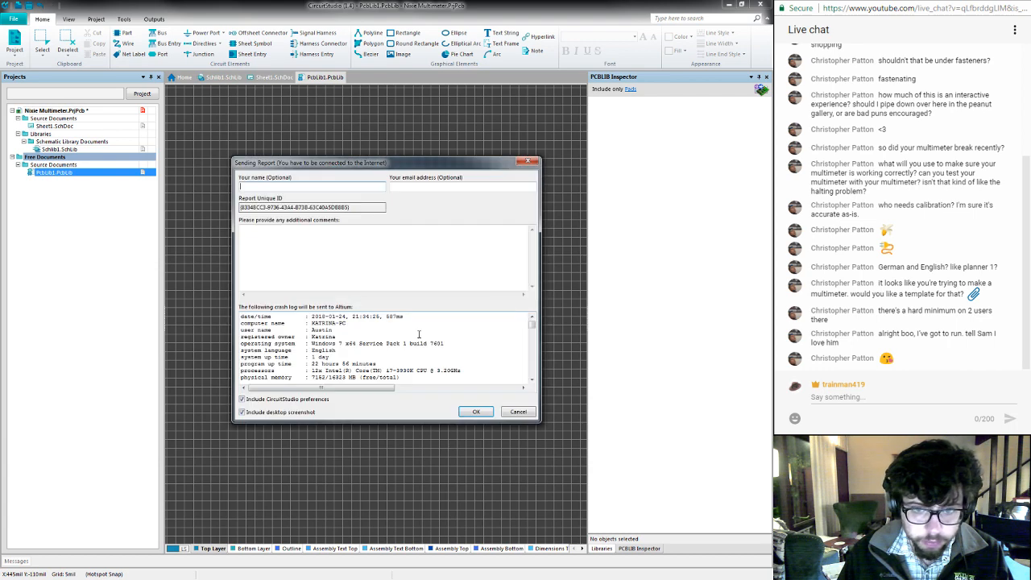
left_click(476, 411)
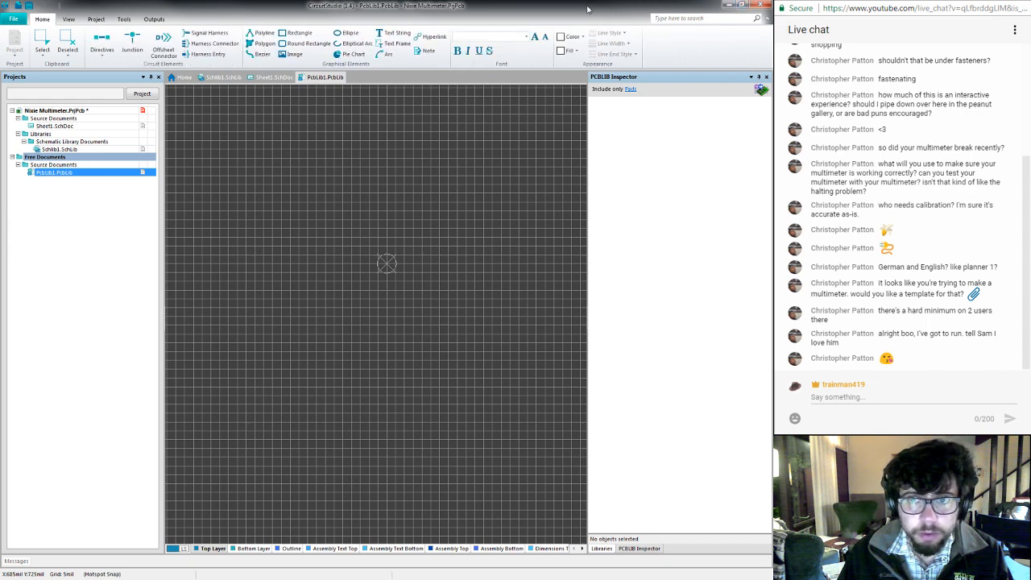
- Restore the CircuitStudio window and resize it so it sits above the browser, leaving the datasheet drawings visible below
left_click_drag(588, 9, 587, 30)
left_click_drag(537, 31, 354, 12)
left_click_drag(472, 182, 766, 202)
right_click_drag(453, 299, 391, 137)
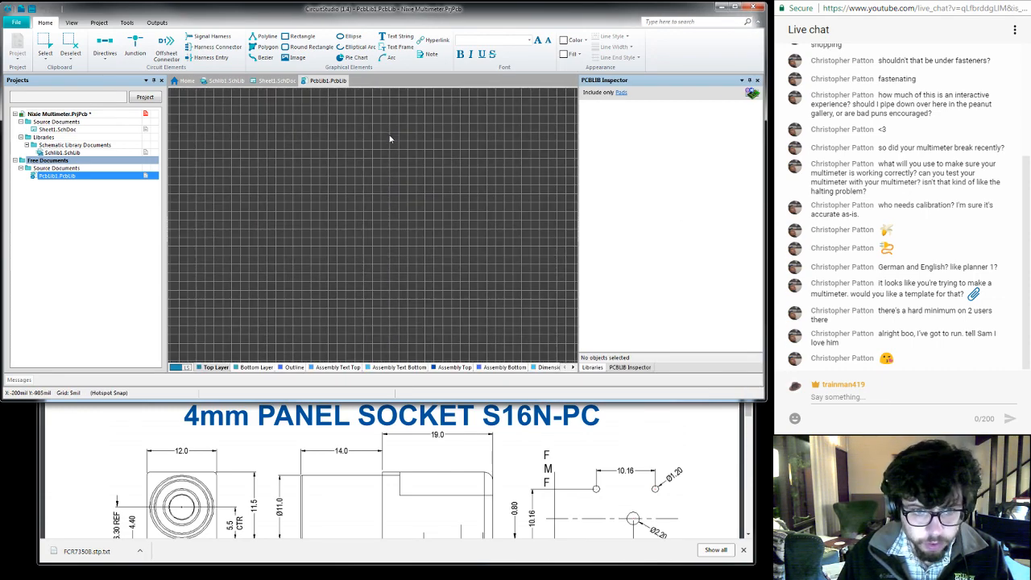
- Fit the PCB library document in view, locate the origin marker in the empty workspace and zoom in around it
right_click(367, 222)
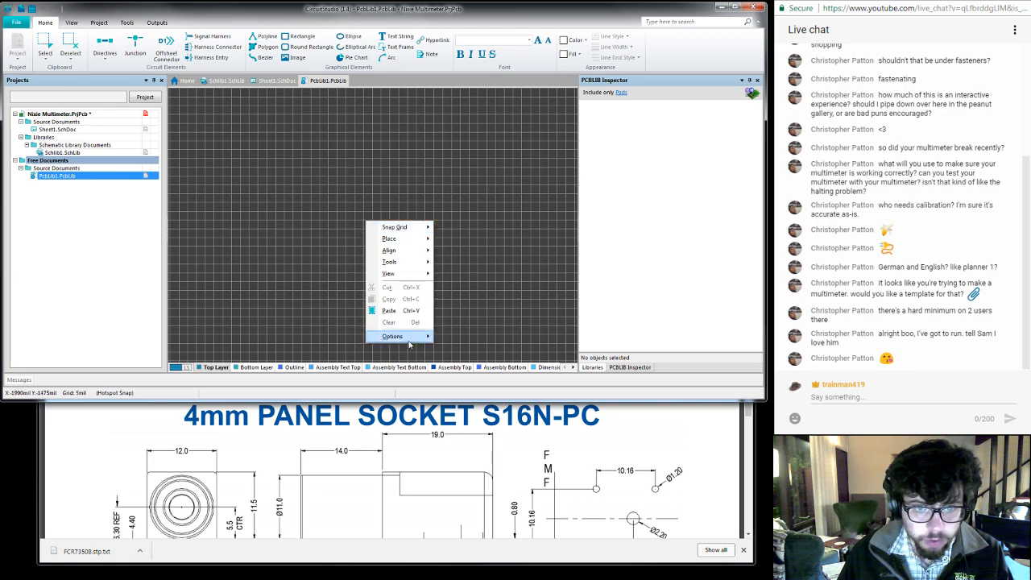
mouse_move(424, 277)
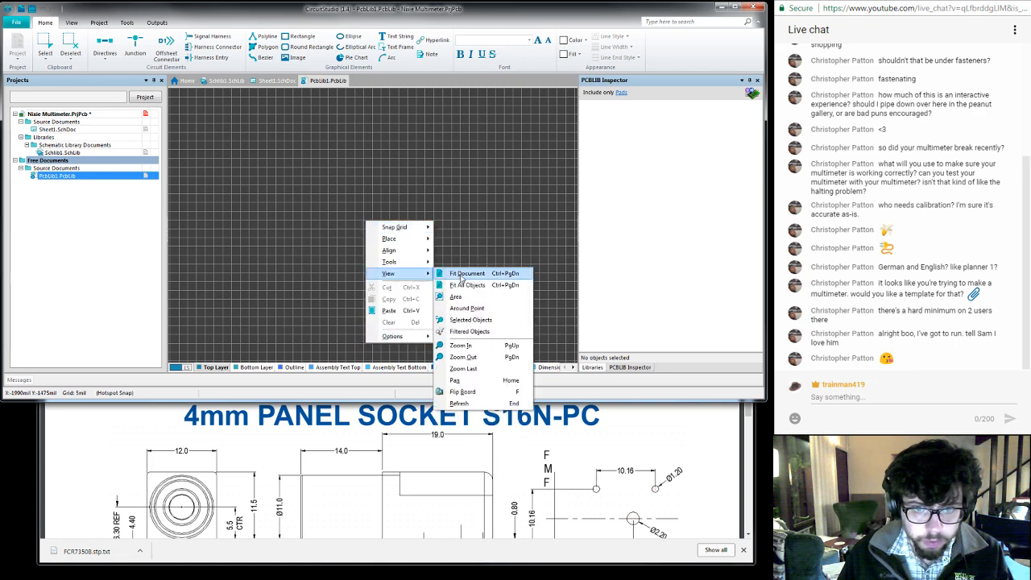
left_click(463, 273)
right_click(342, 279)
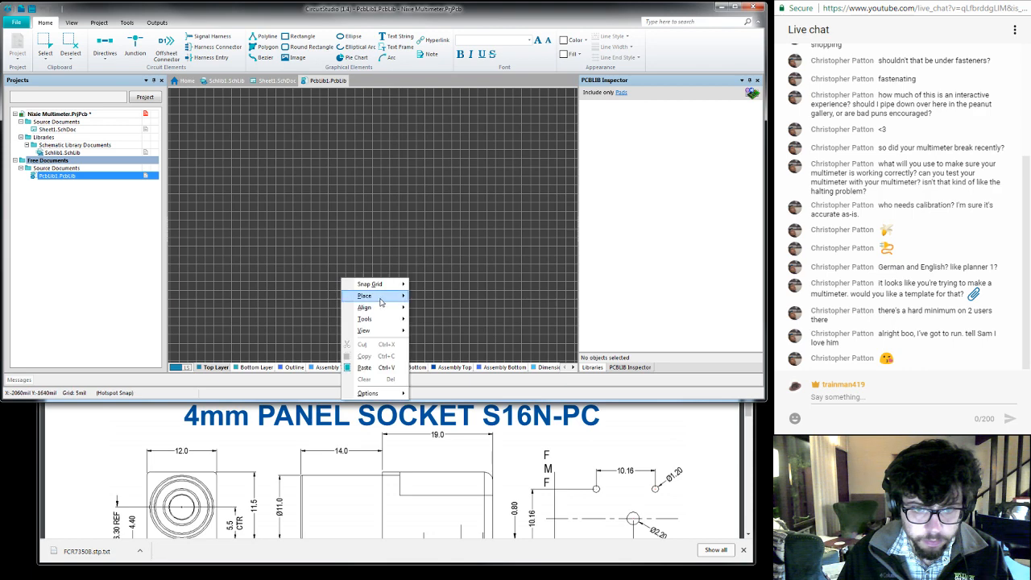
mouse_move(387, 333)
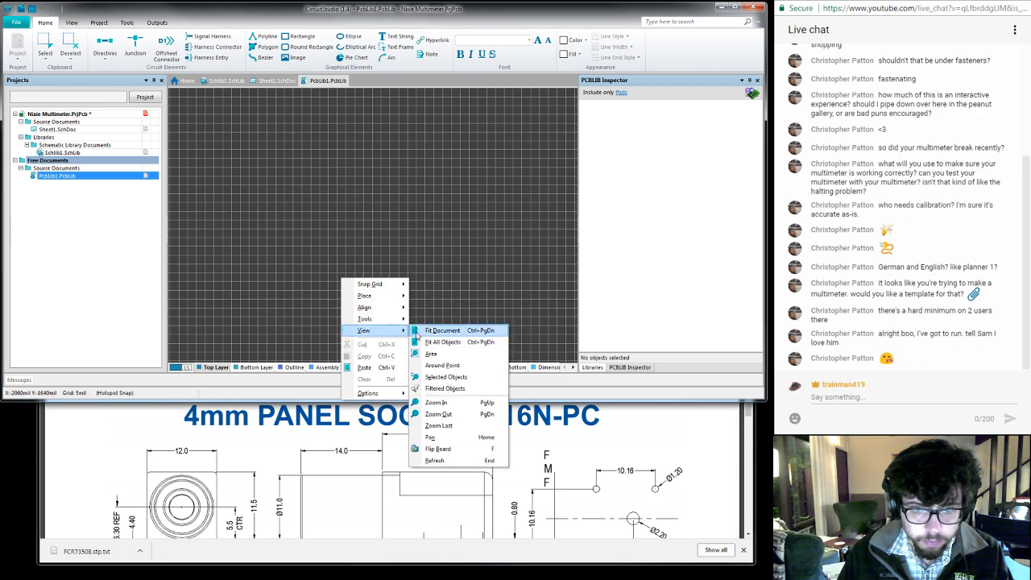
left_click(453, 342)
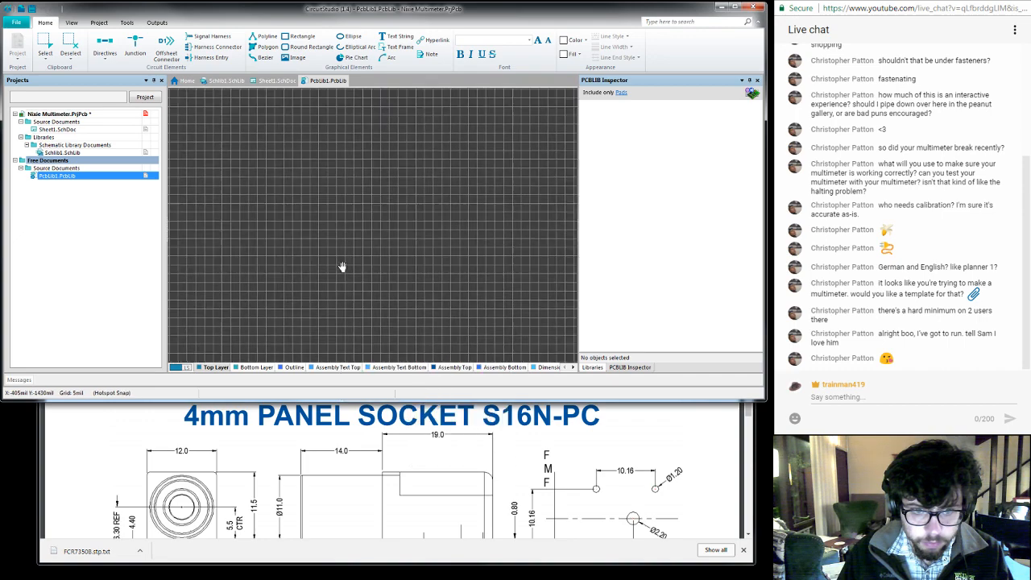
right_click_drag(222, 207, 357, 226)
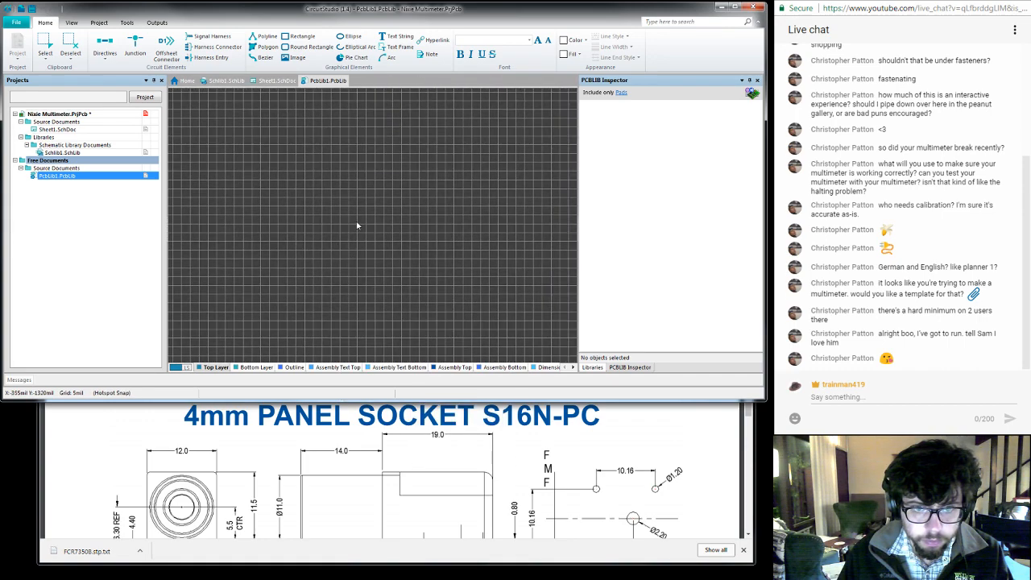
middle_click_drag(357, 226, 357, 224)
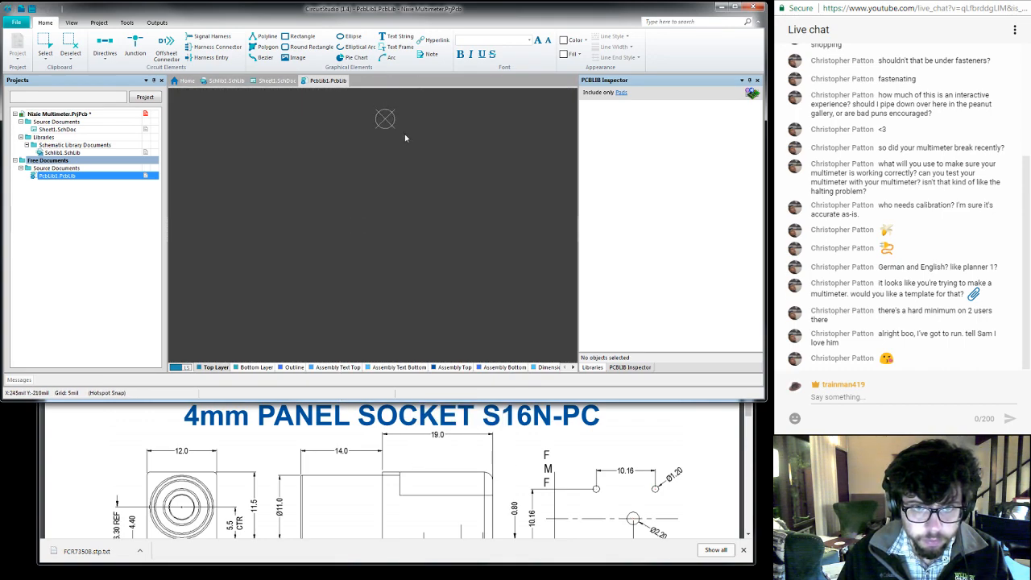
mouse_move(413, 144)
right_mouse_down()
mouse_move(391, 228)
mouse_move(364, 203)
mouse_move(363, 213)
right_mouse_up()
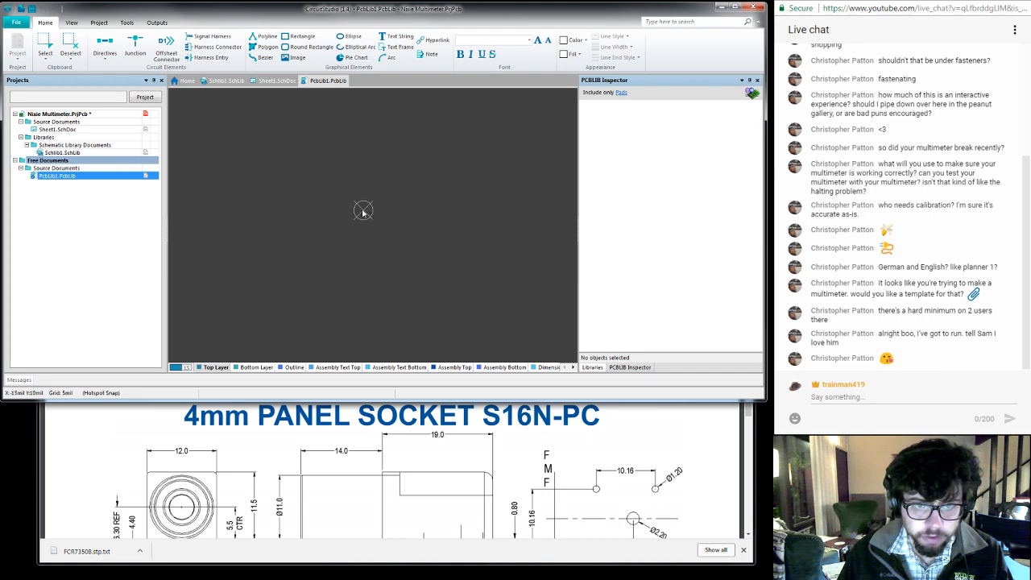
middle_click_drag(362, 210, 363, 207)
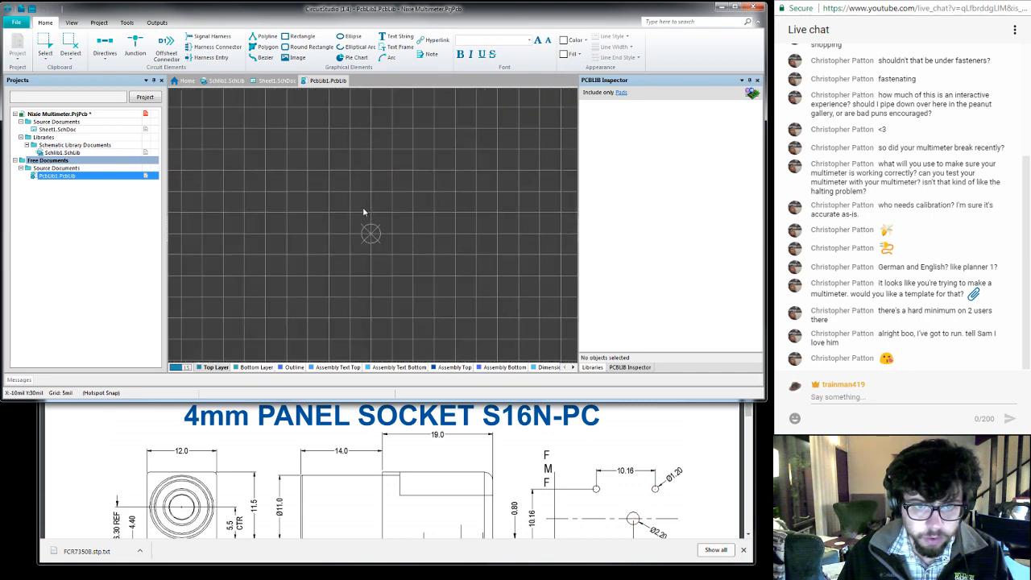
right_click(367, 233)
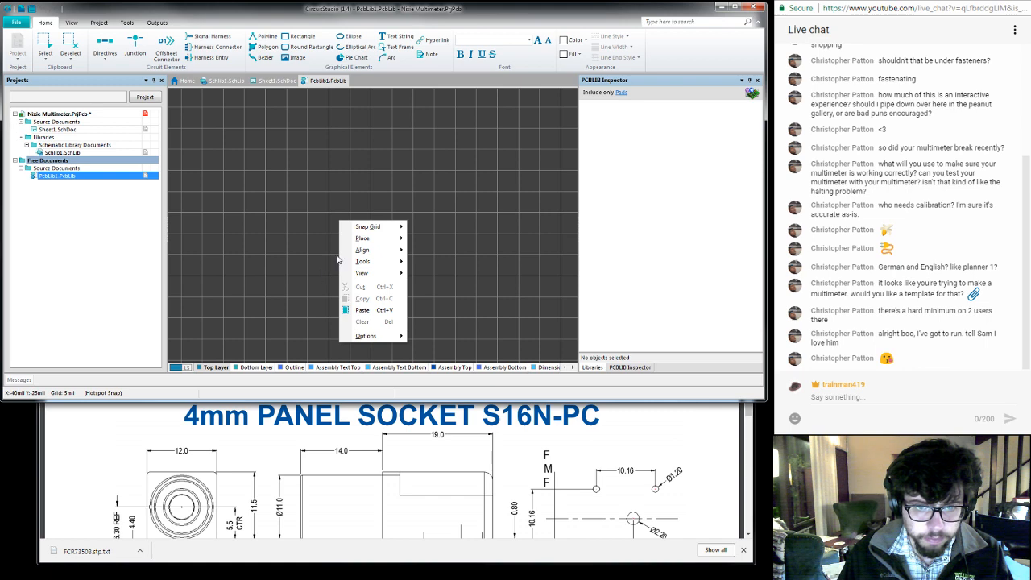
left_click(326, 254)
key("ctrl+g")
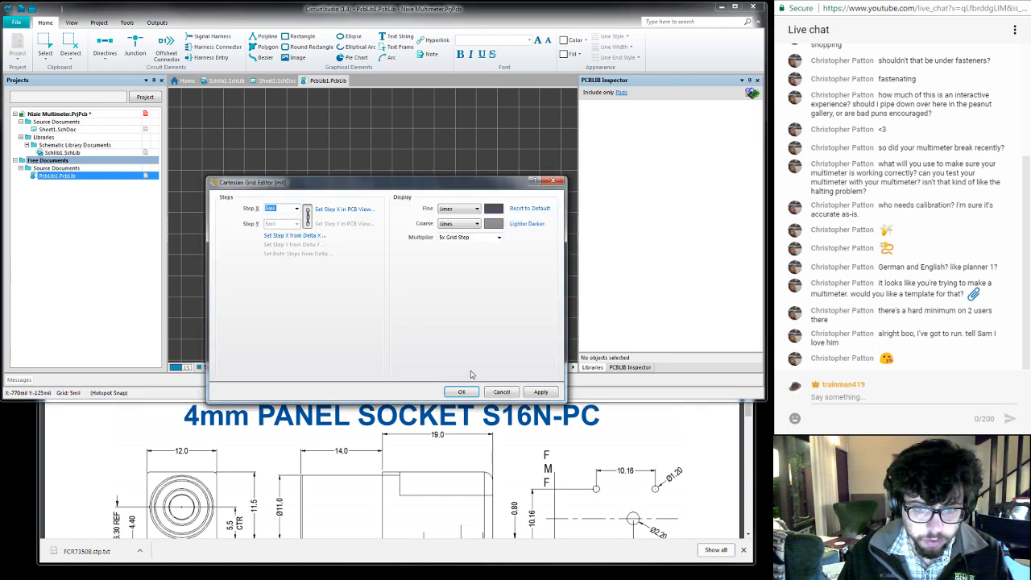
left_click(502, 392)
right_click(97, 179)
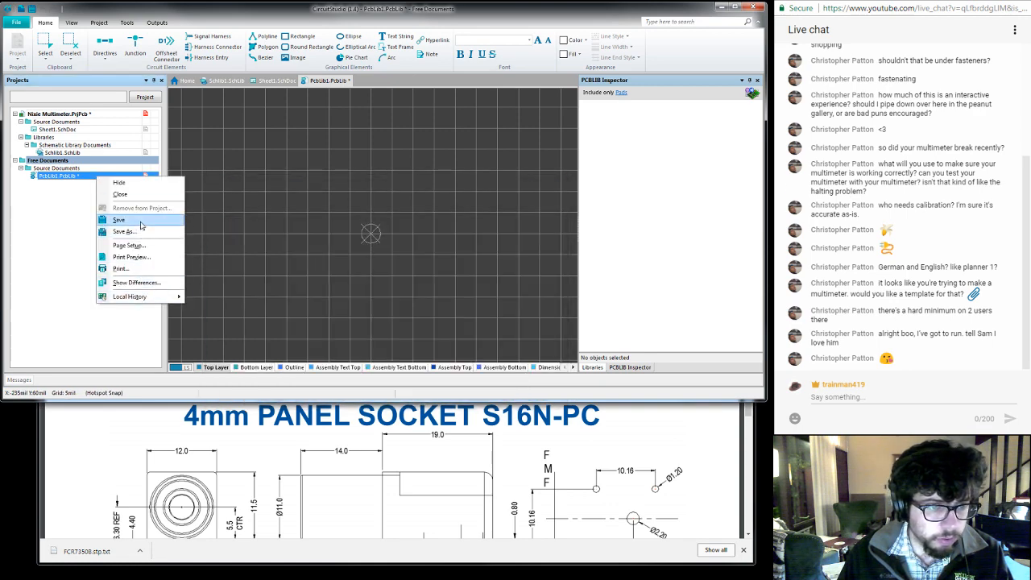
left_click(264, 174)
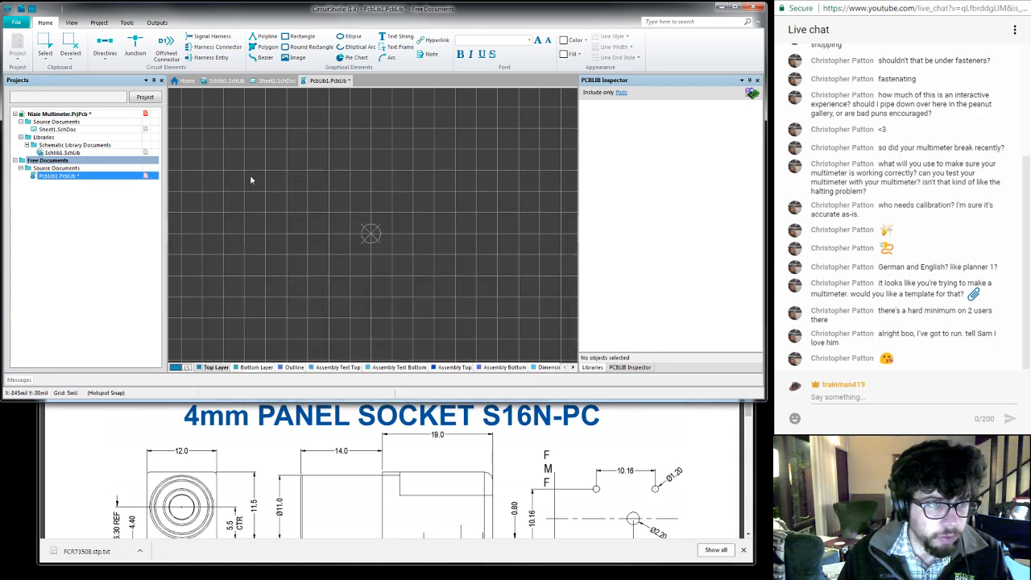
left_click(96, 25)
left_click(78, 25)
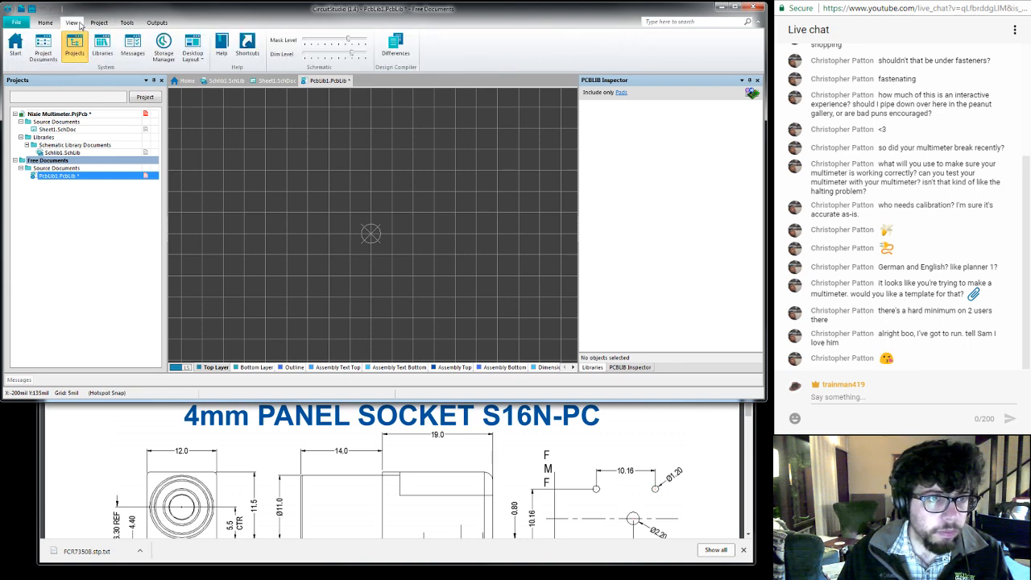
left_click(127, 23)
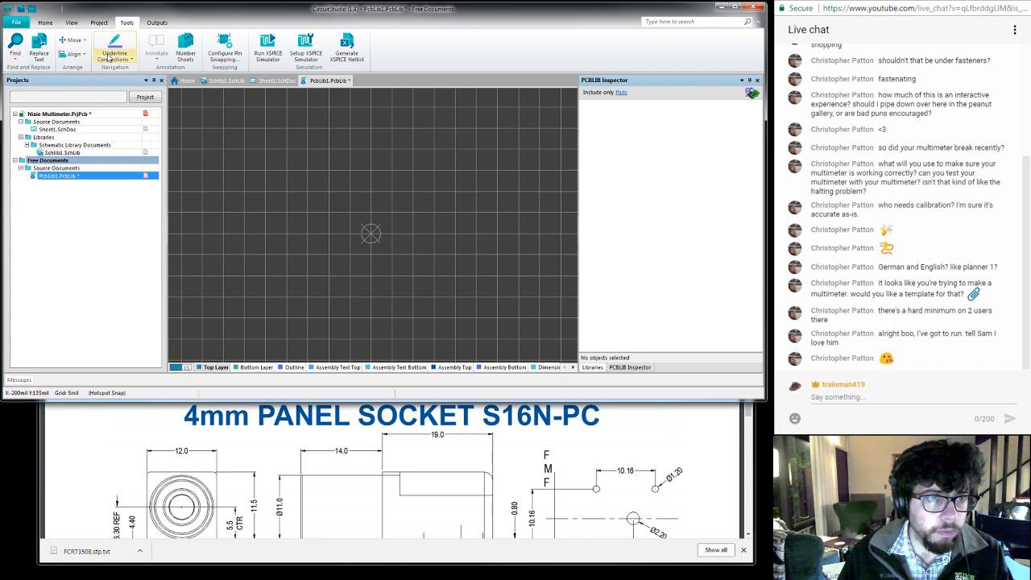
left_click(157, 22)
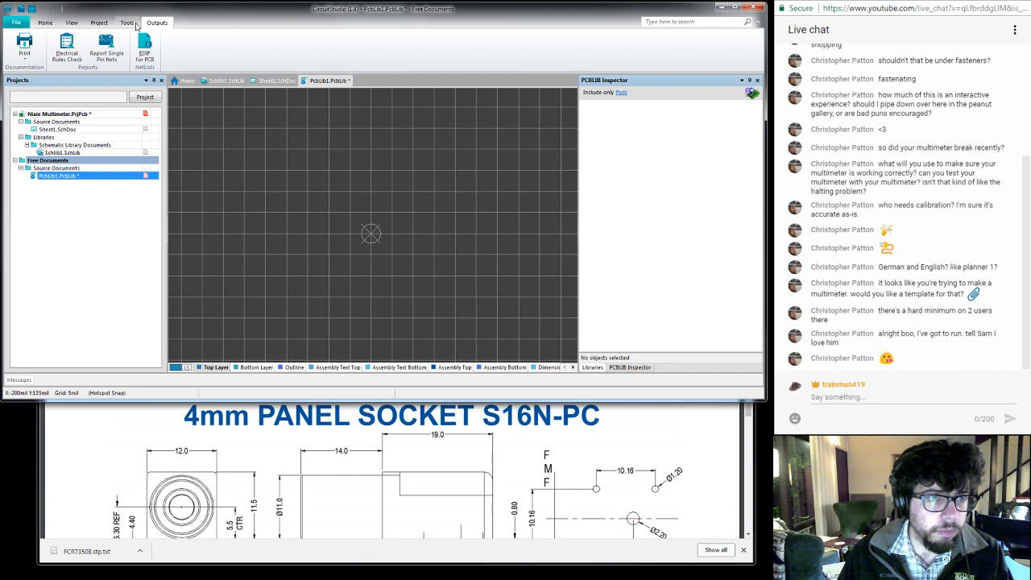
left_click(16, 24)
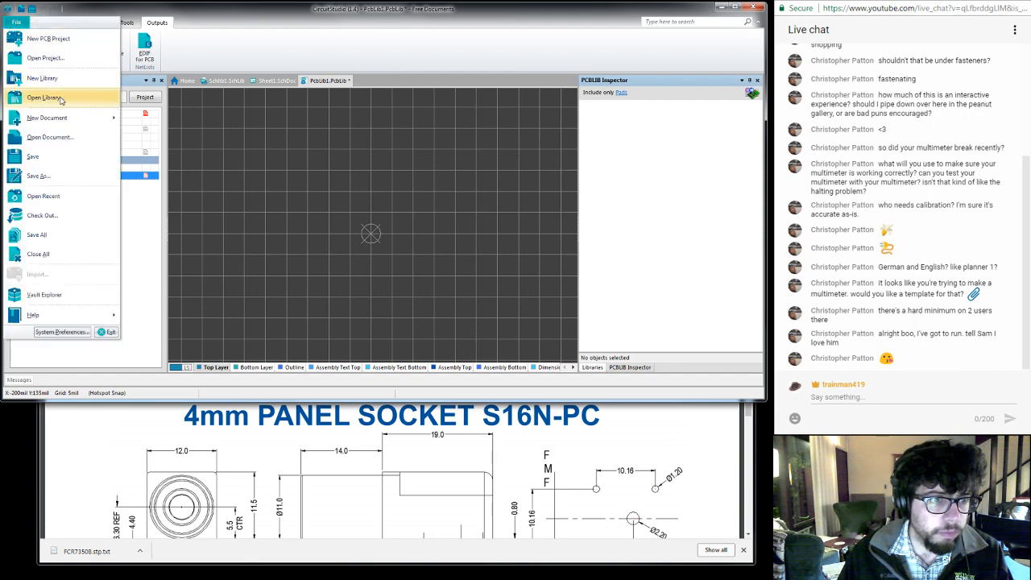
left_click(278, 147)
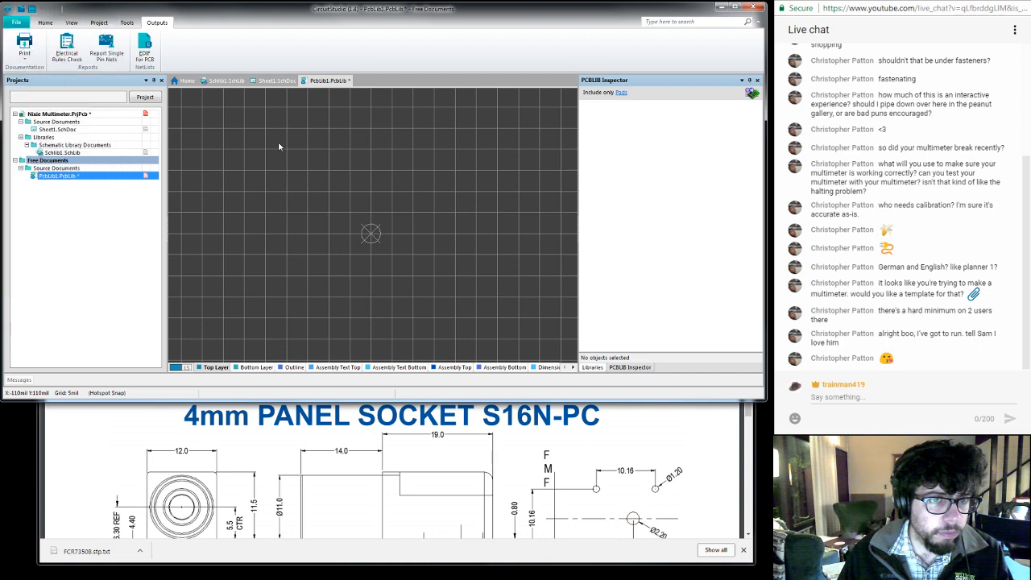
right_click(108, 176)
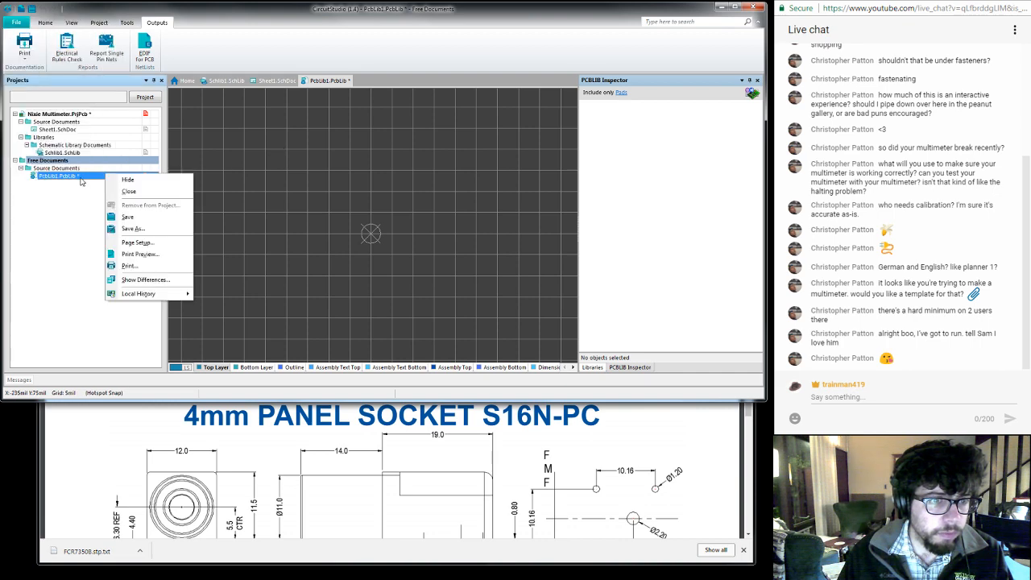
left_click(81, 180)
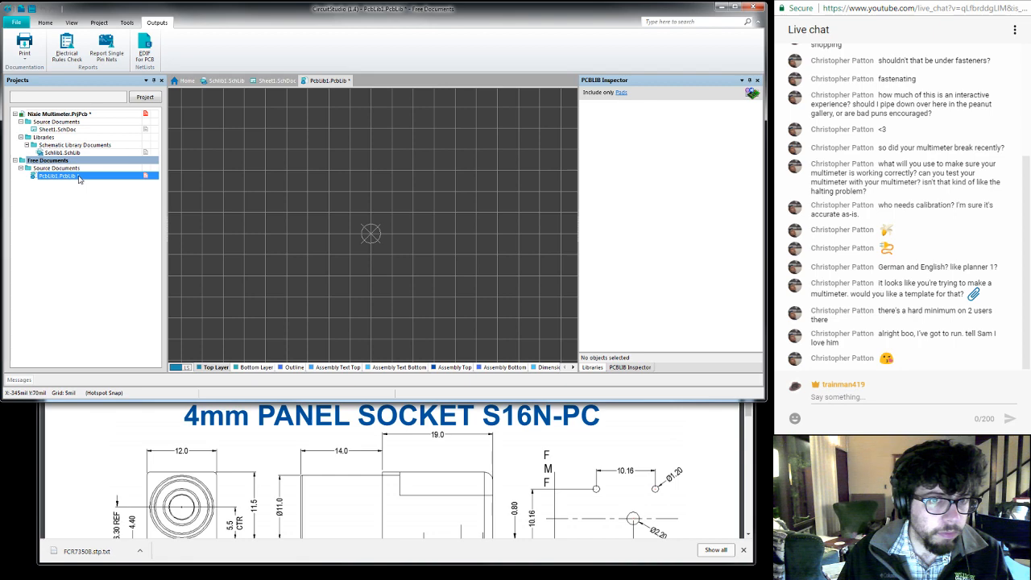
right_click(315, 80)
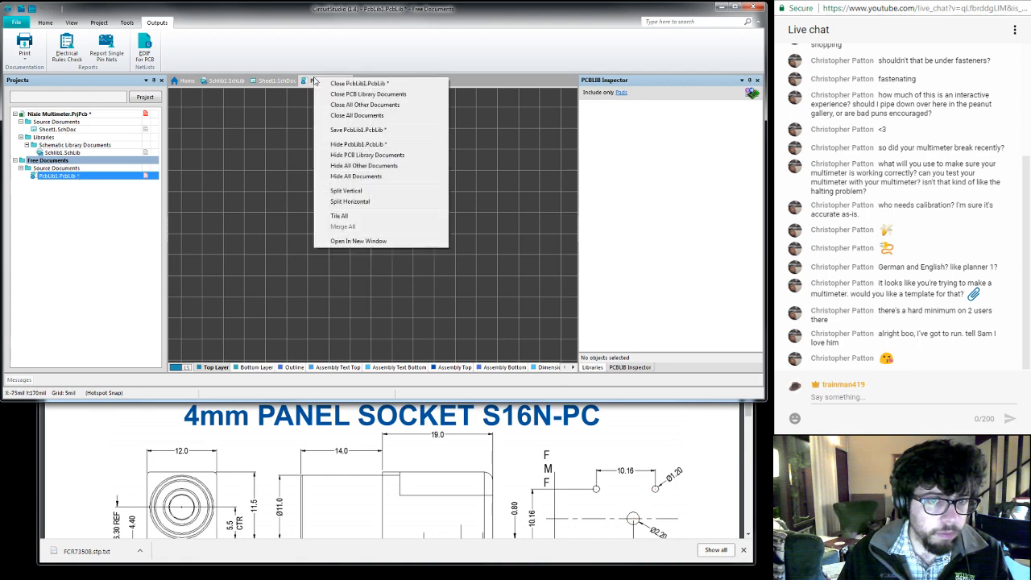
left_click(264, 132)
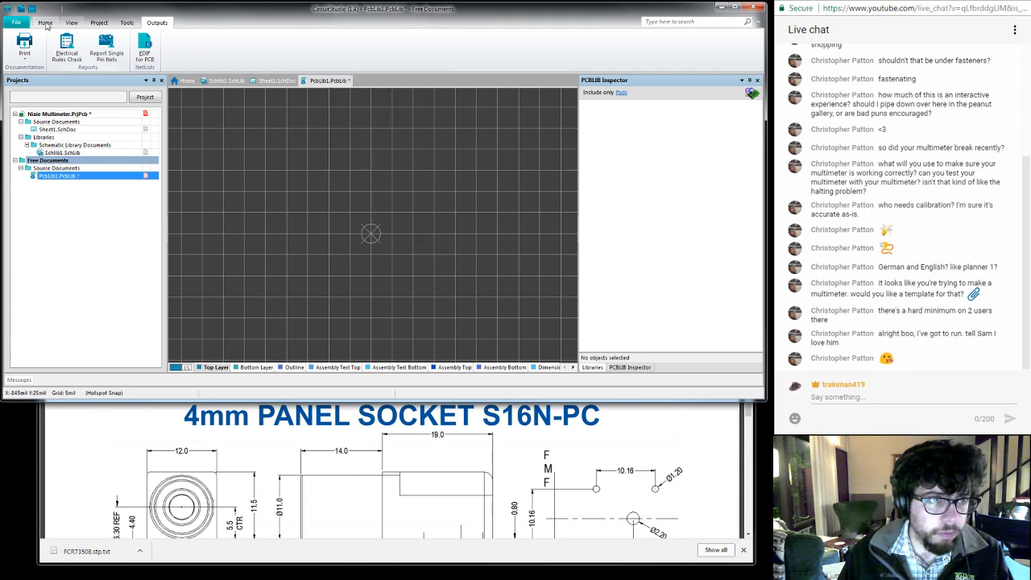
left_click(17, 23)
left_click(18, 22)
left_click(46, 23)
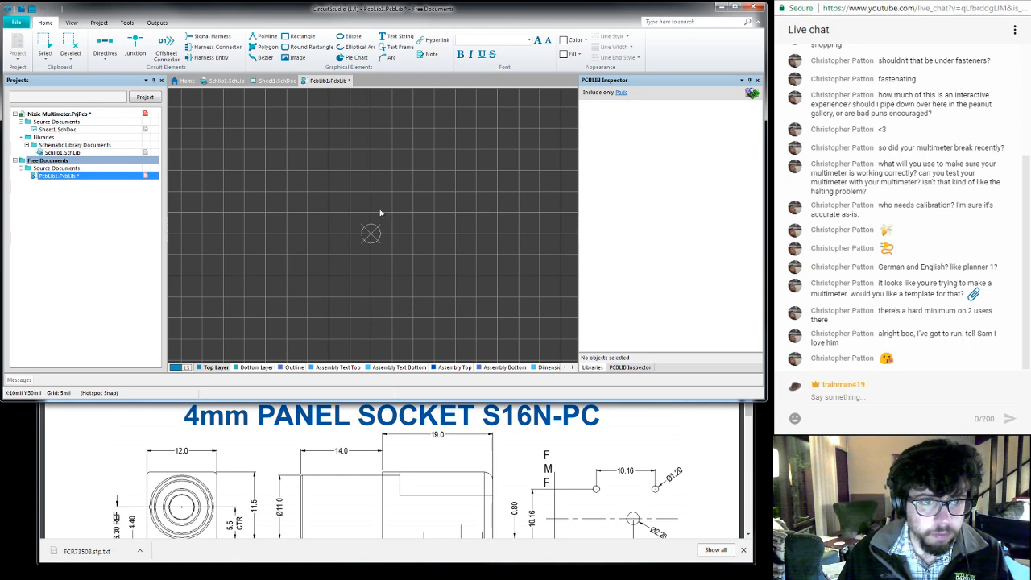
left_click(17, 22)
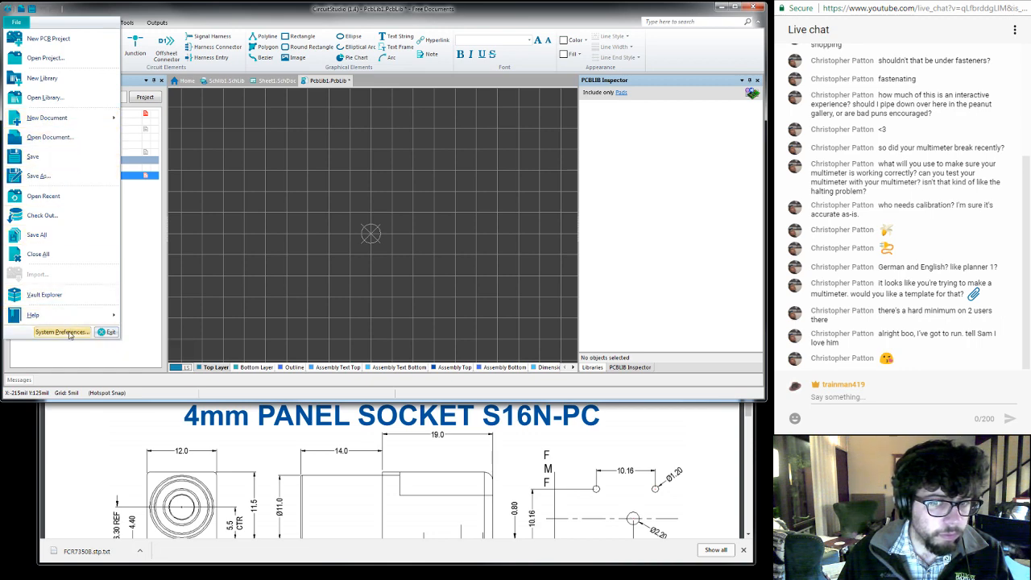
left_click(259, 271)
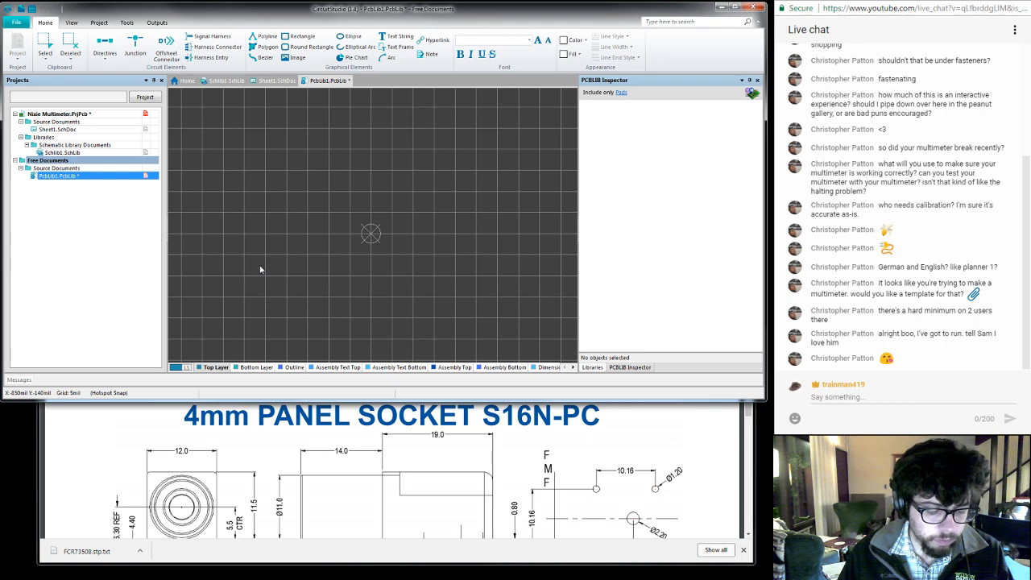
- Set the PCB library's Cartesian grid step to 0.500 mm in both directions
key("ctrl+g")
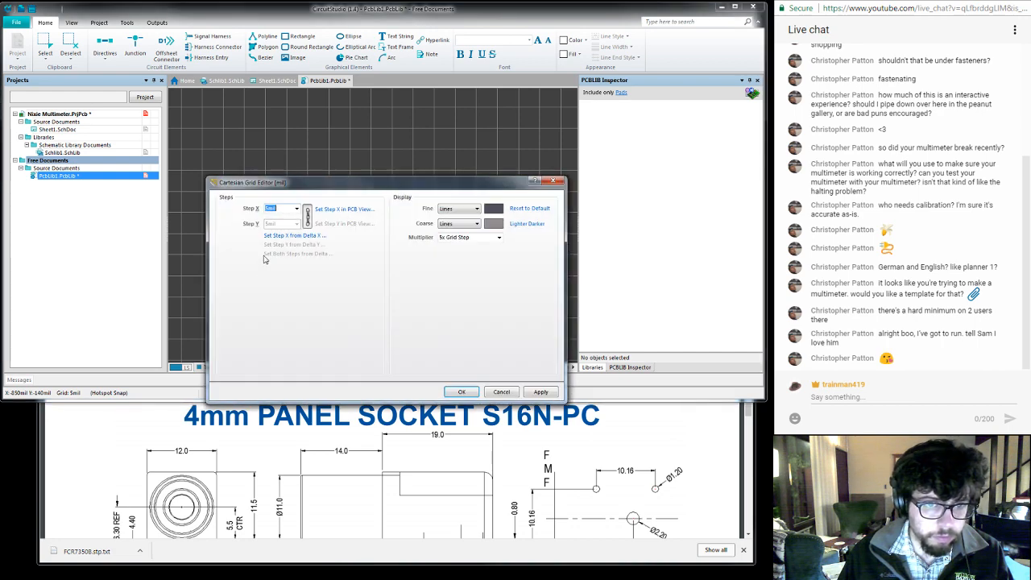
left_click(297, 209)
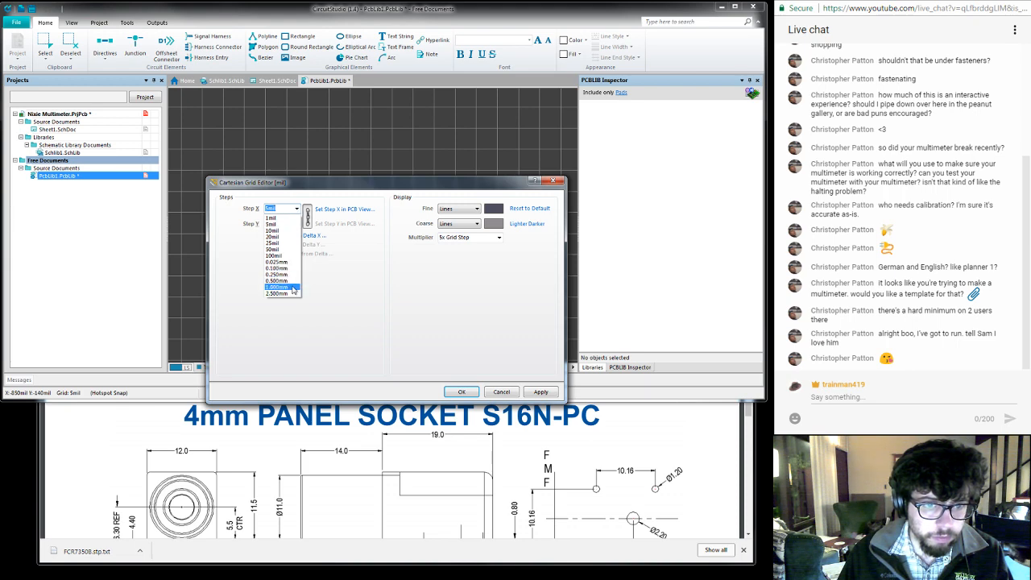
left_click(291, 281)
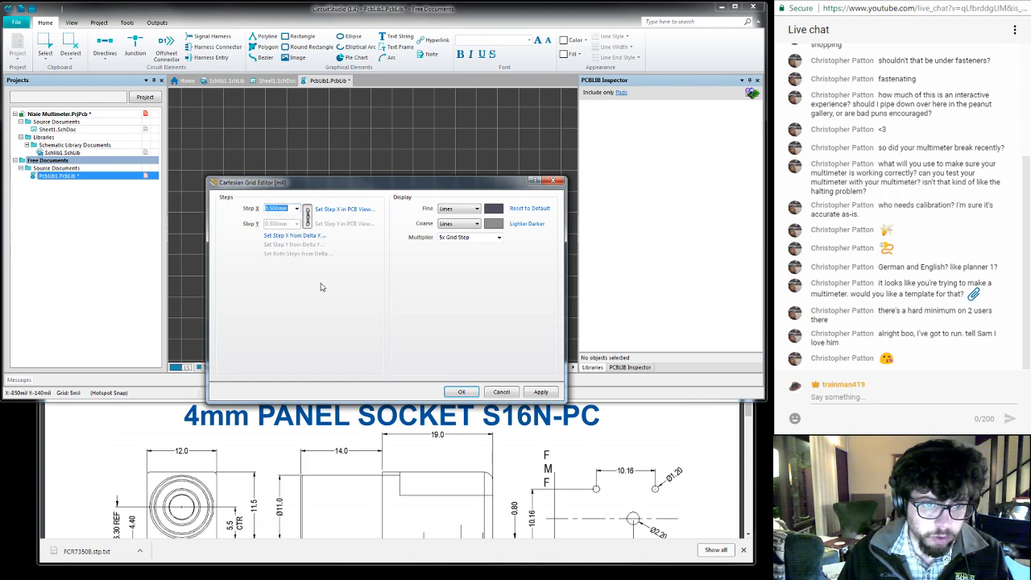
left_click(539, 392)
left_click(462, 392)
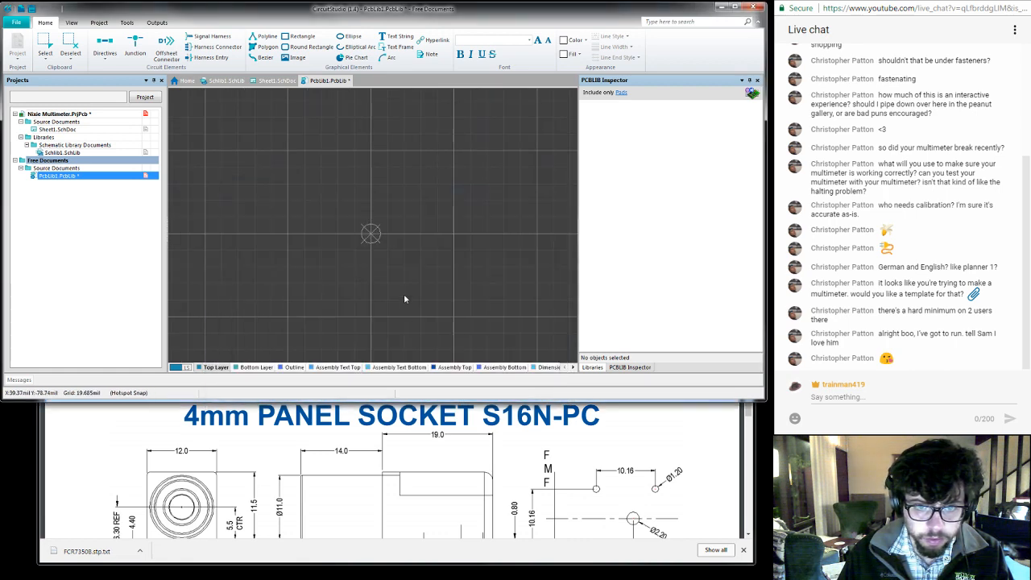
- Start placing a line in the footprint and set its layer to Top Overlay, keeping the 1 mil width
scroll(385, 266, "up", 2, "ctrl")
scroll(387, 267, "down", 3, "ctrl")
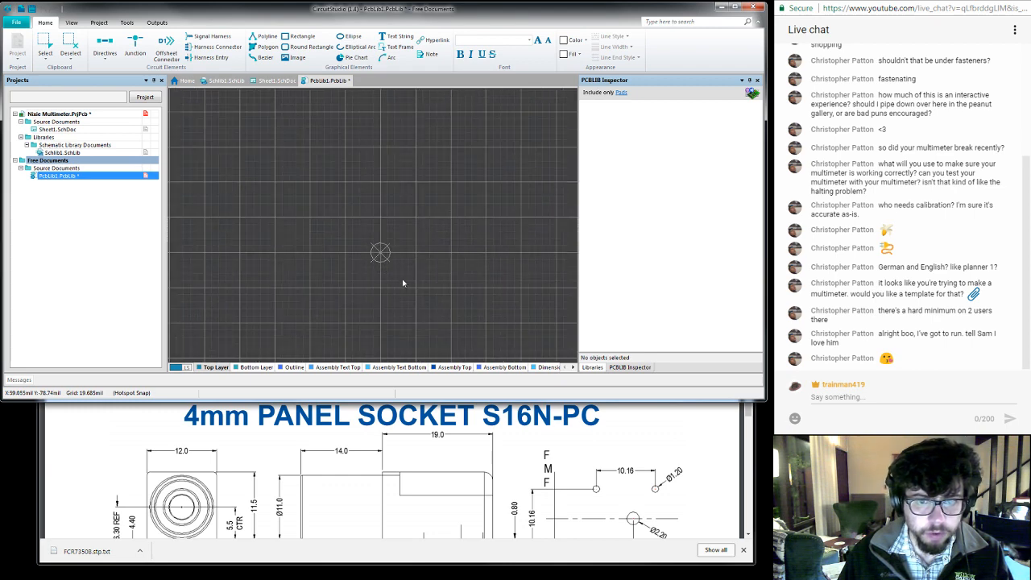
mouse_move(403, 283)
right_mouse_down()
mouse_move(415, 228)
mouse_move(405, 240)
right_mouse_up()
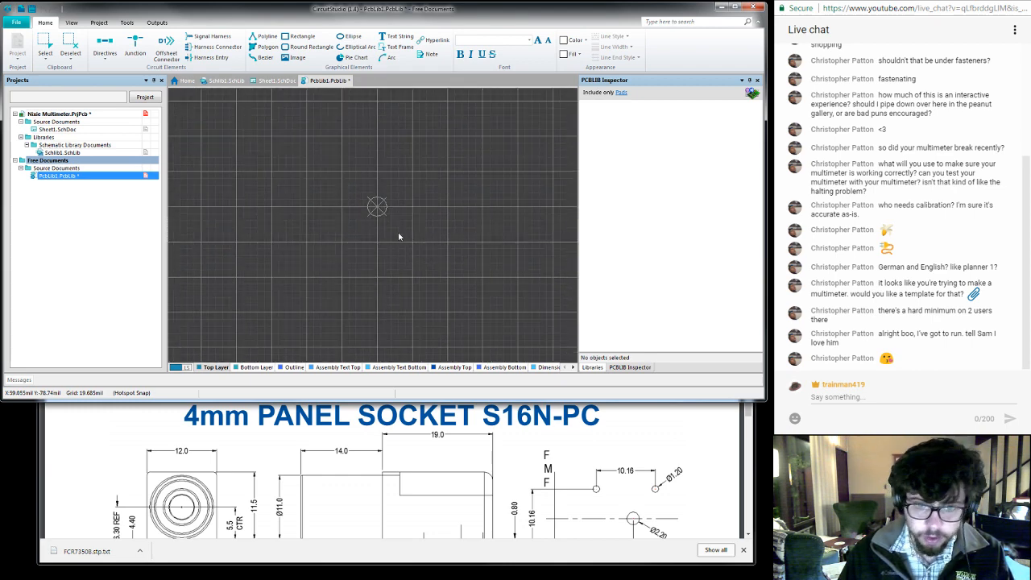
key("p")
key("l")
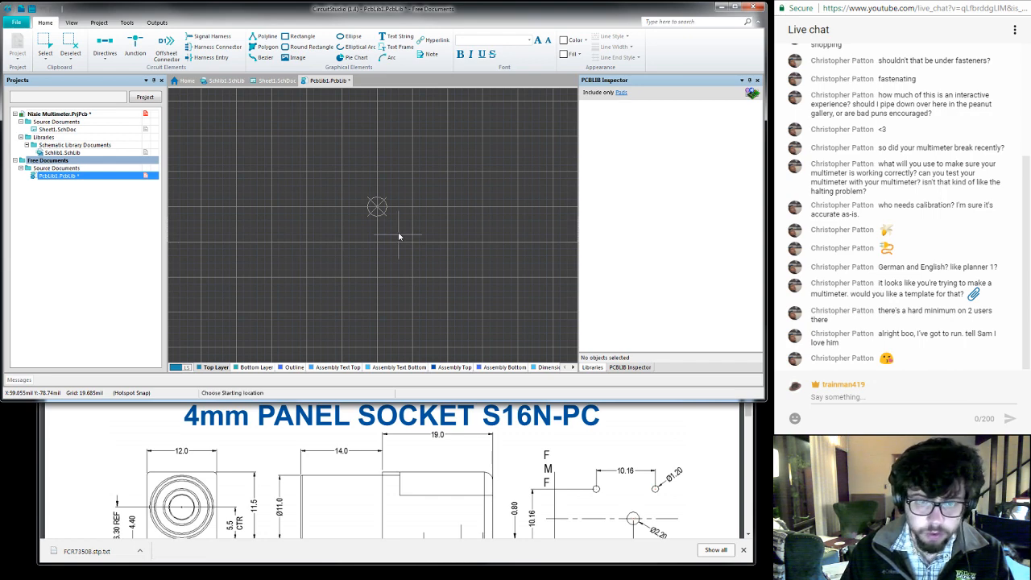
key("Tab")
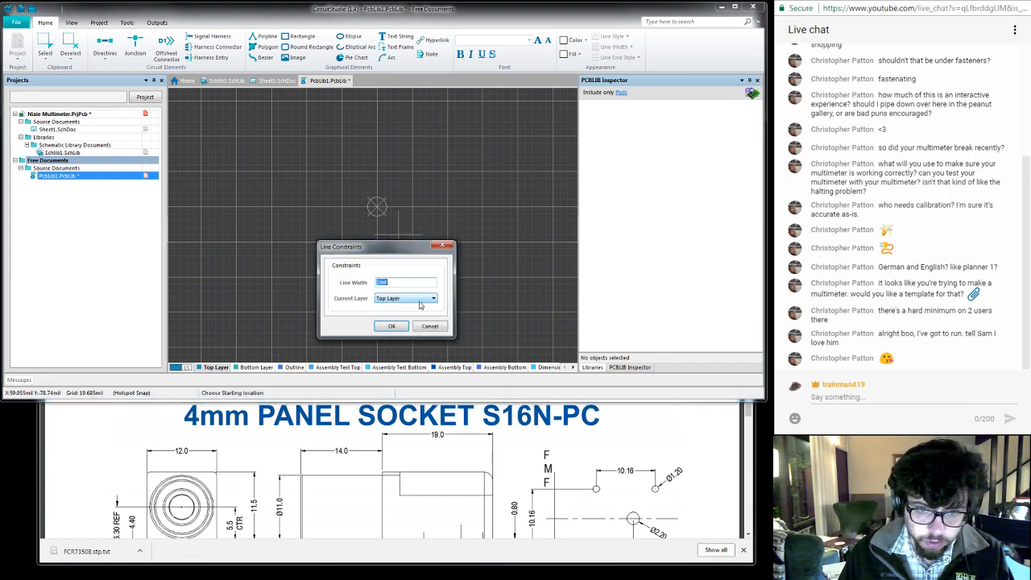
left_click(420, 303)
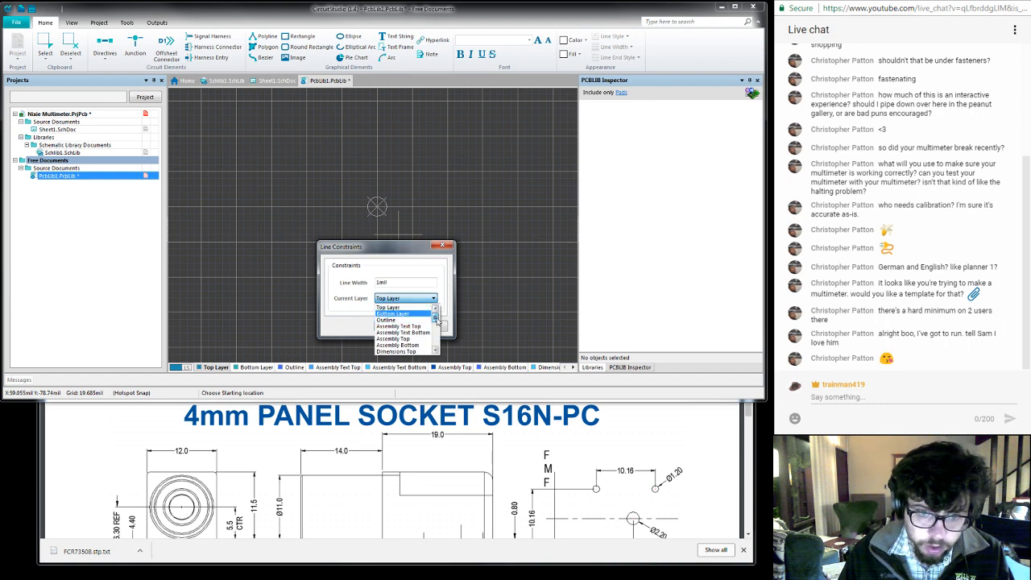
left_click_drag(438, 321, 436, 338)
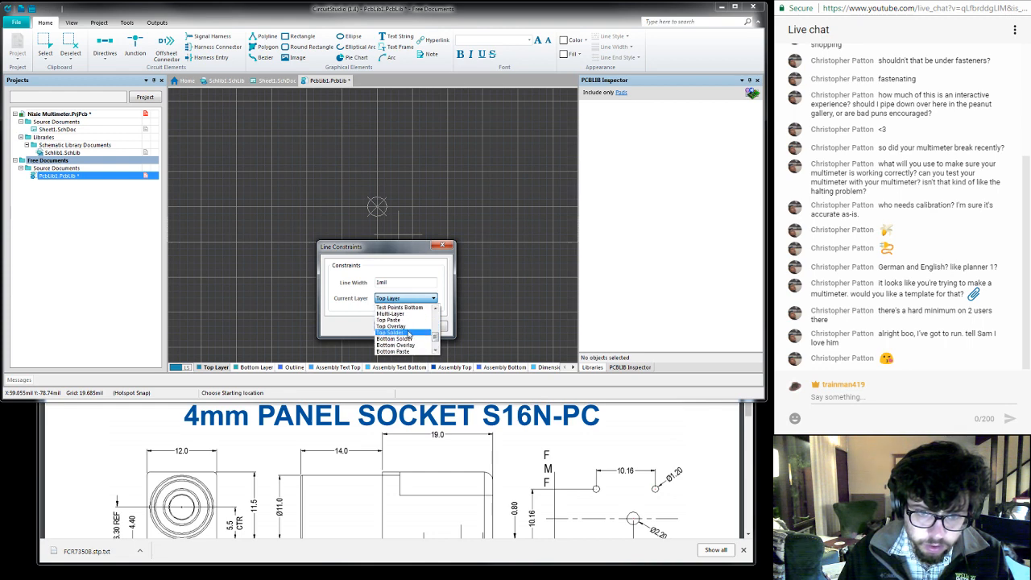
left_click(403, 326)
left_click(394, 325)
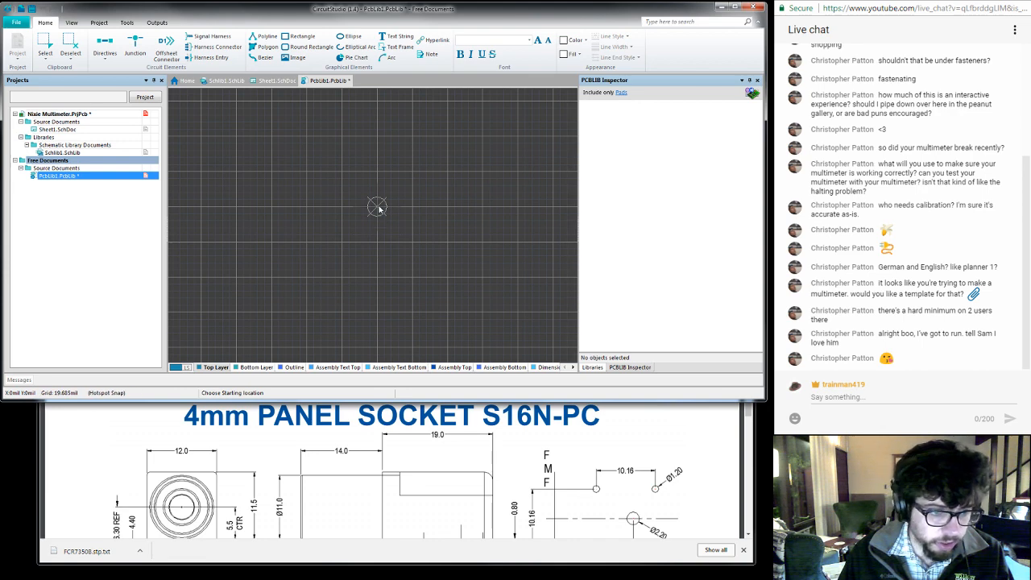
- Draw the jack's rectangular body outline around the origin, about 1083 mil wide and 472 mil high
scroll(380, 209, "down", 5)
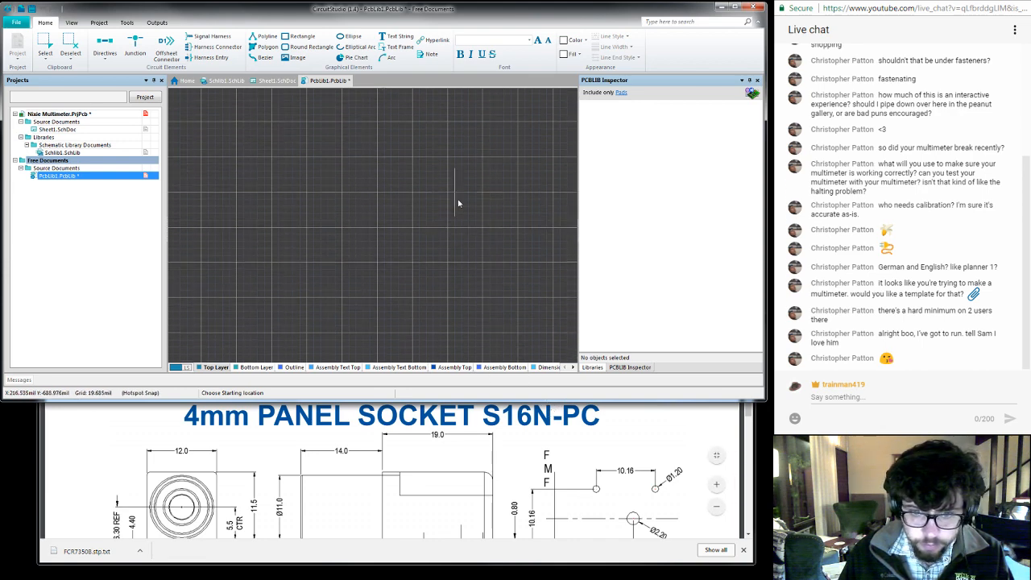
scroll(384, 166, "up", 5)
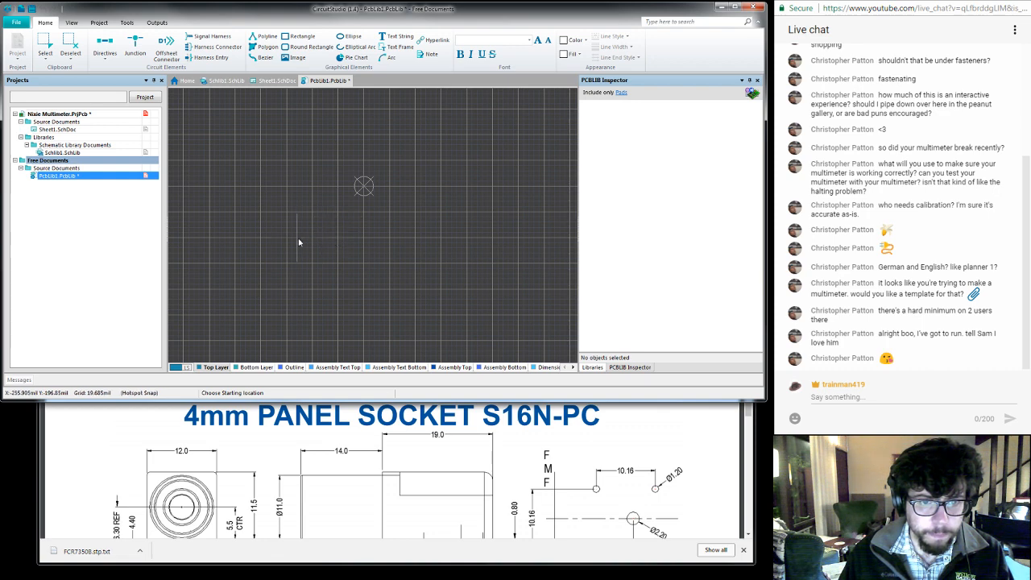
left_click(209, 245)
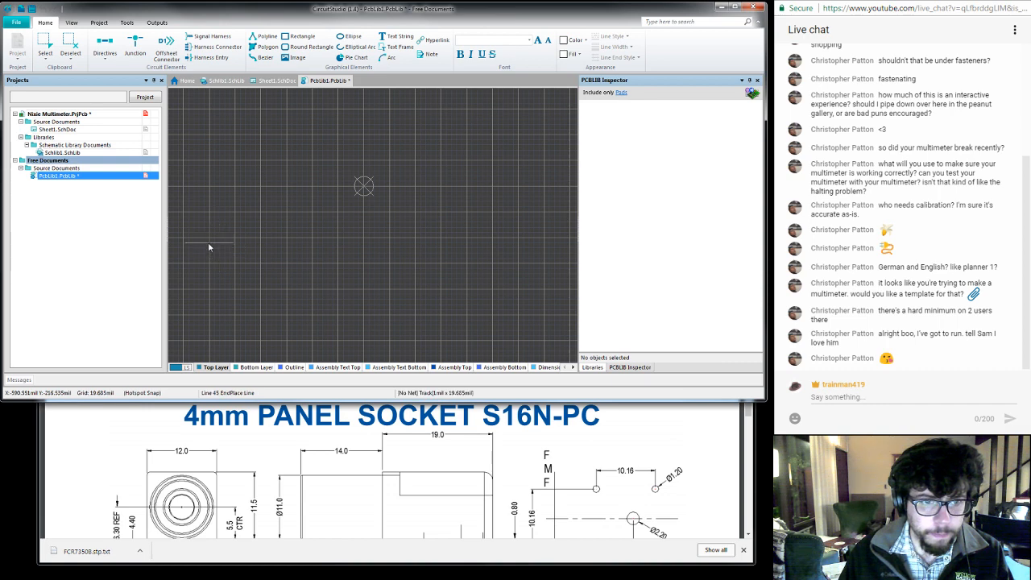
left_click(208, 124)
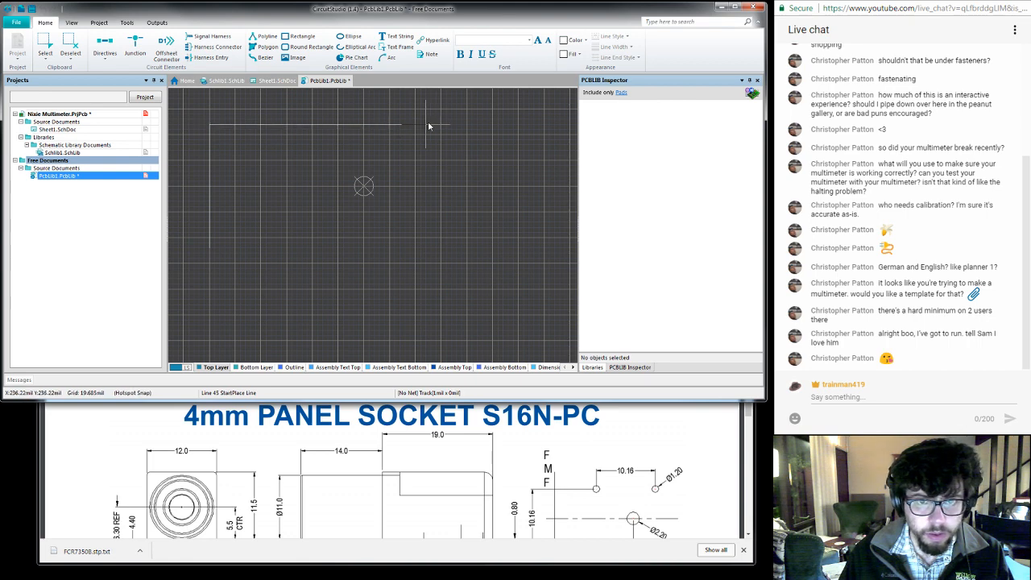
left_click(492, 123)
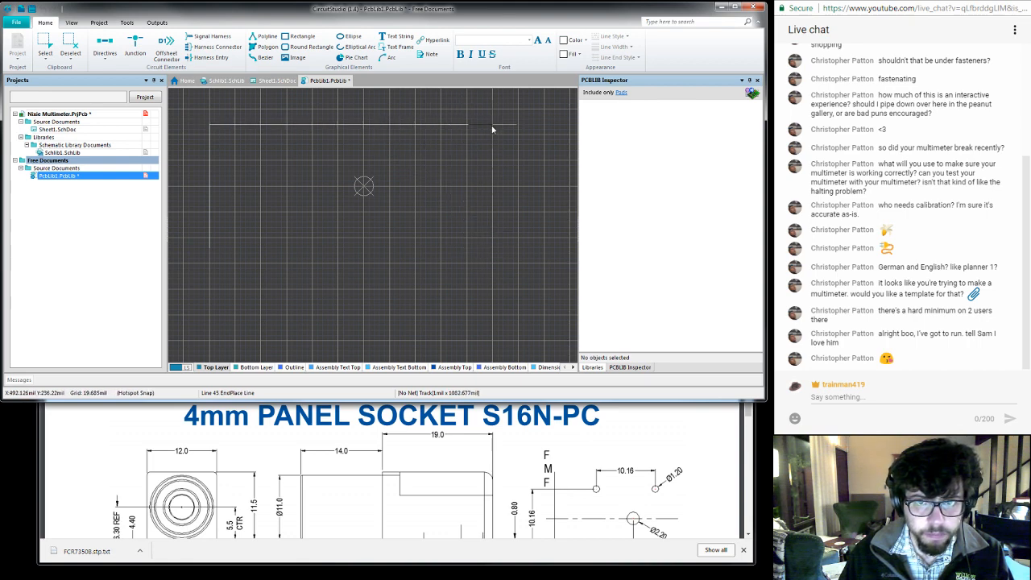
left_click(492, 242)
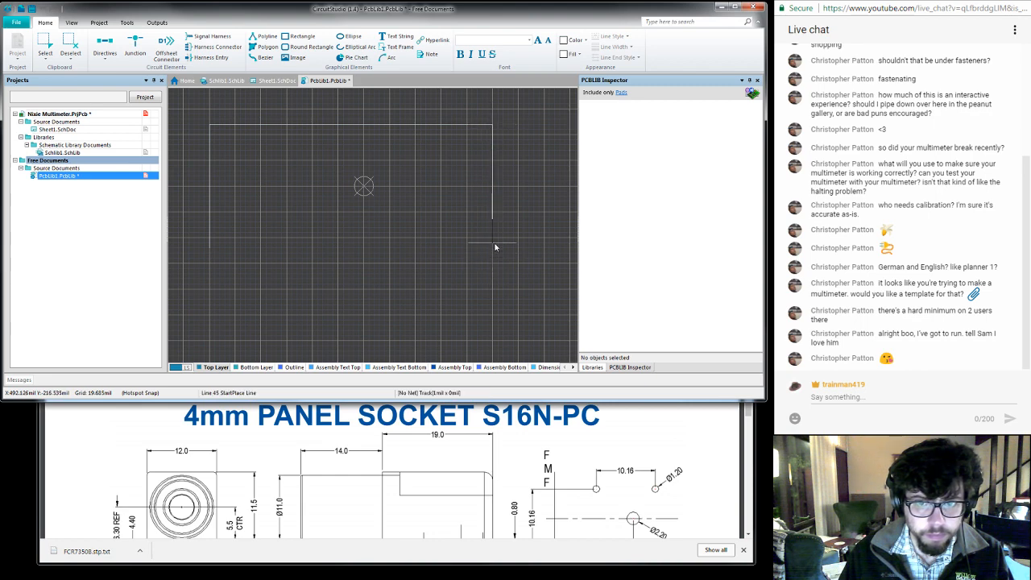
left_click(494, 245)
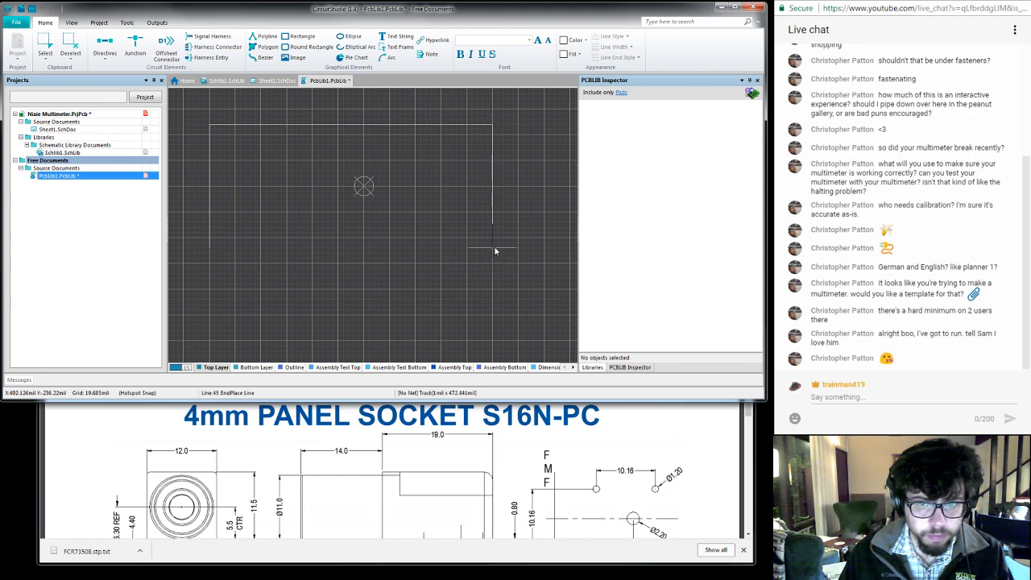
left_click(209, 247)
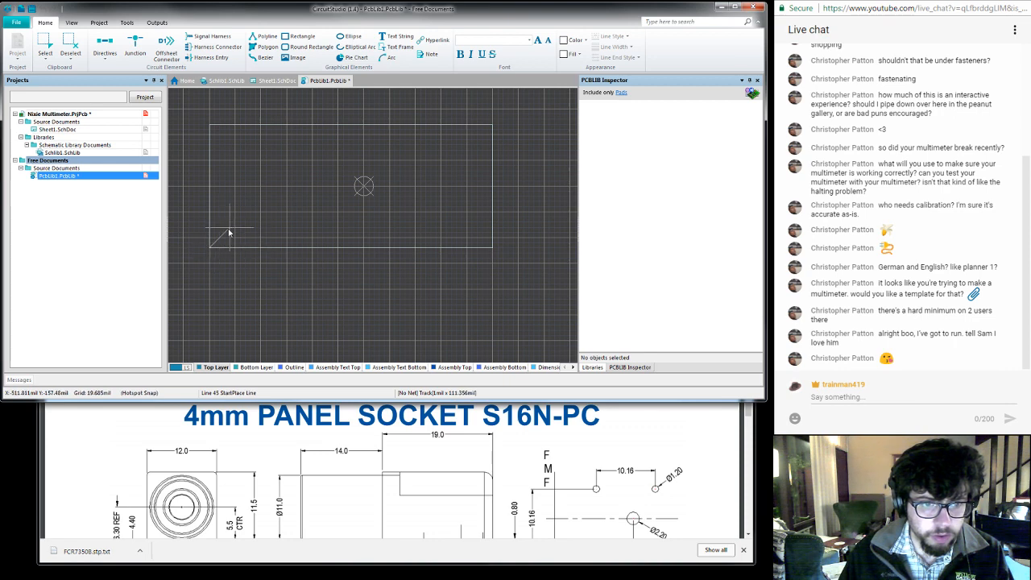
- End the line placement and set the PCB library's measurement unit to Metric
right_click(228, 233)
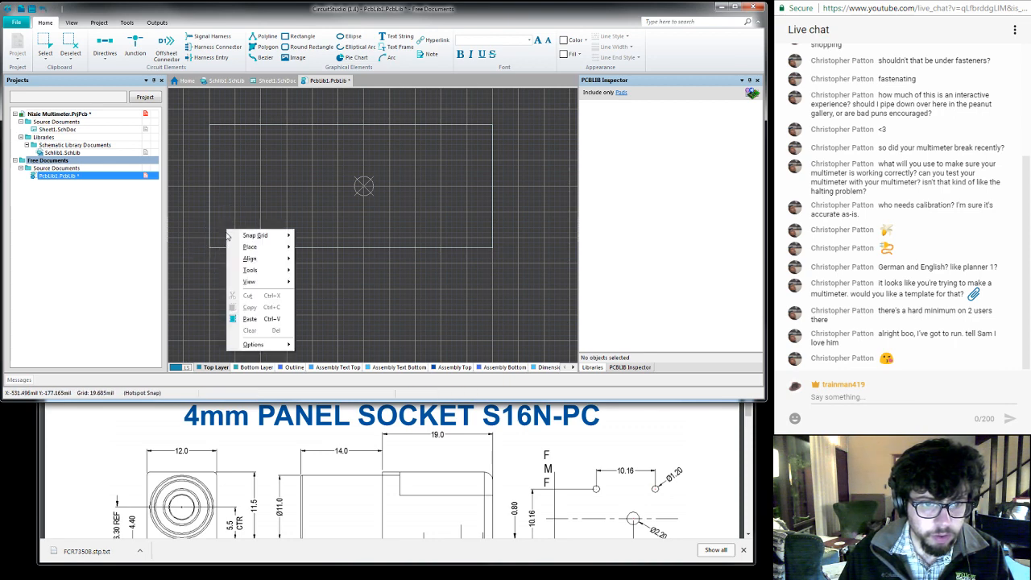
mouse_move(264, 345)
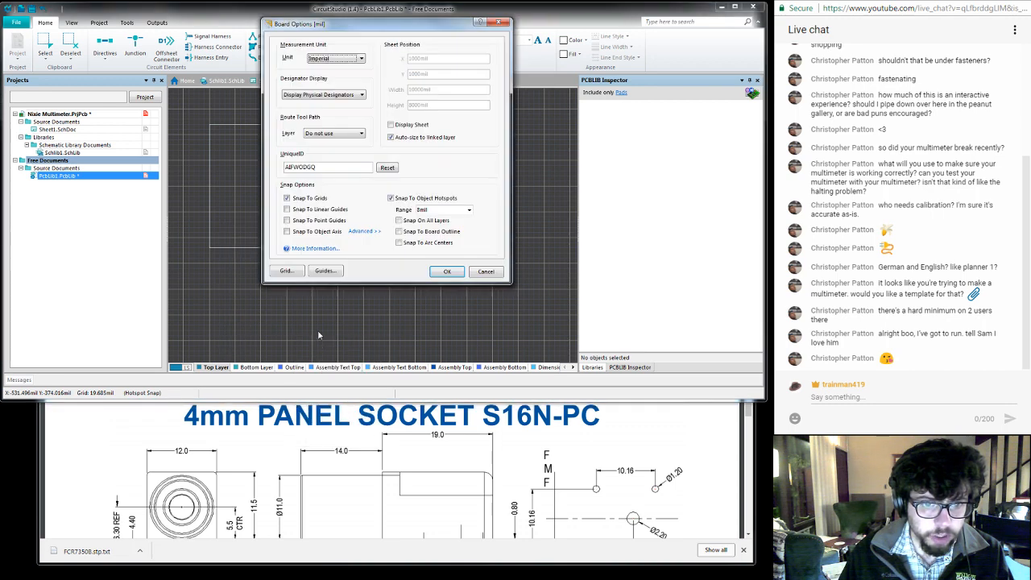
left_click(348, 64)
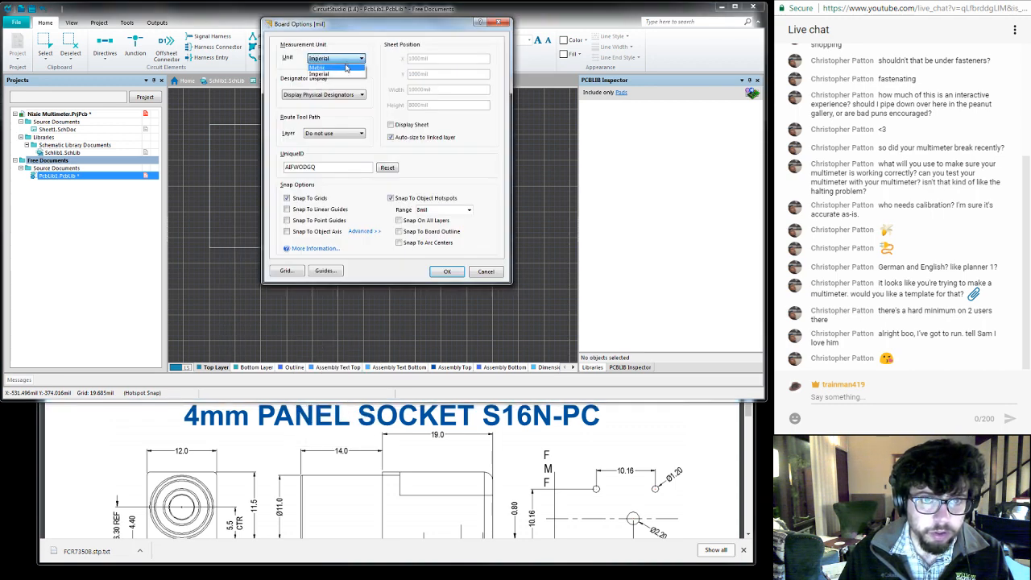
left_click(346, 73)
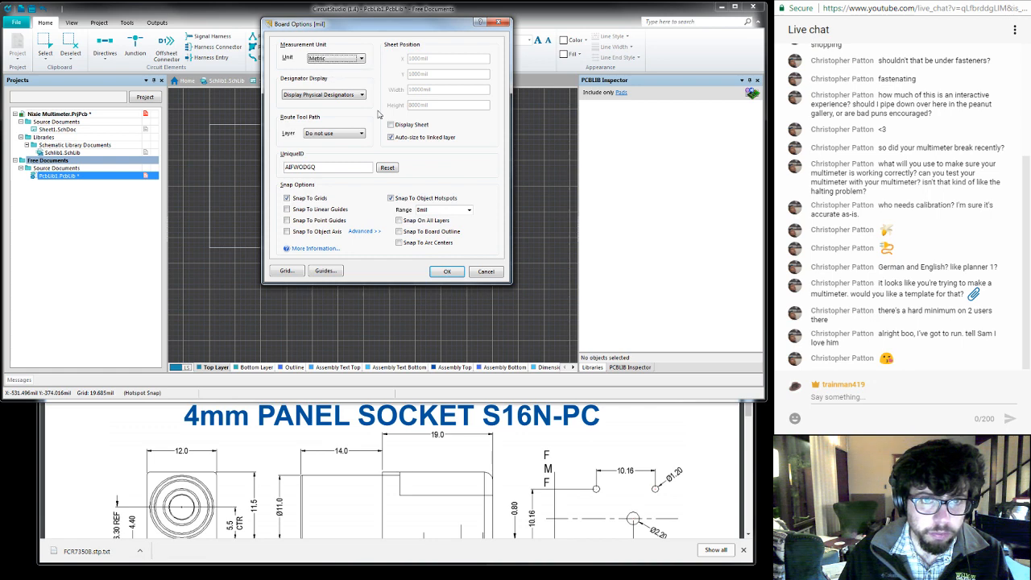
left_click(443, 272)
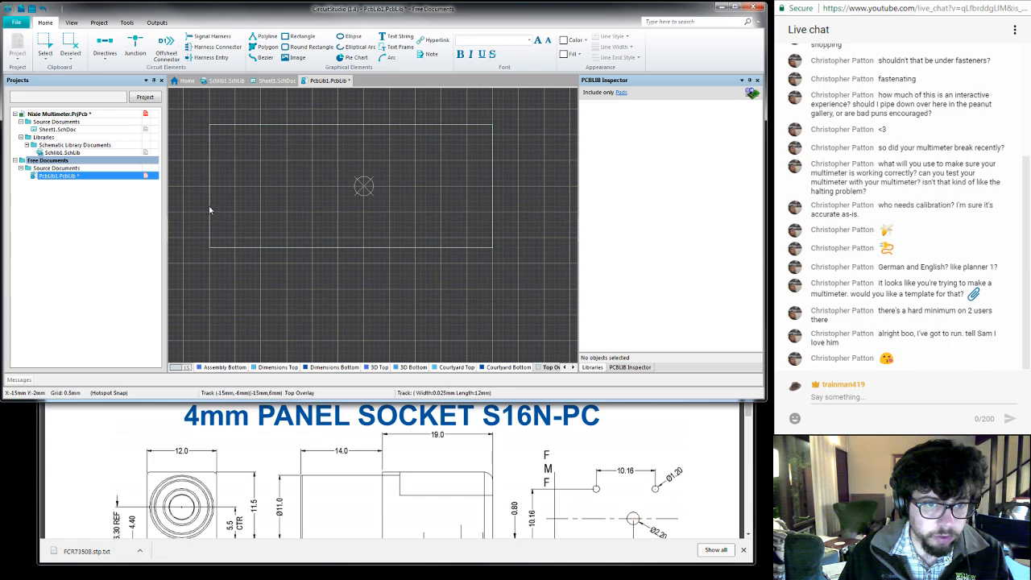
- Select the body outline's left edge and make the inspector display all types of objects
left_click_drag(195, 112, 211, 250)
key("Delete")
left_click(619, 368)
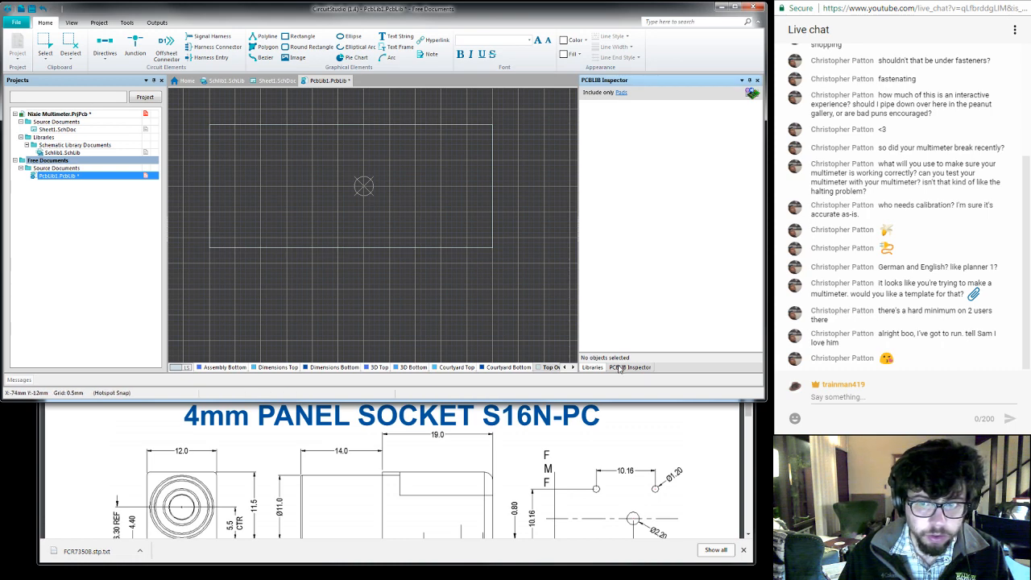
left_click(592, 370)
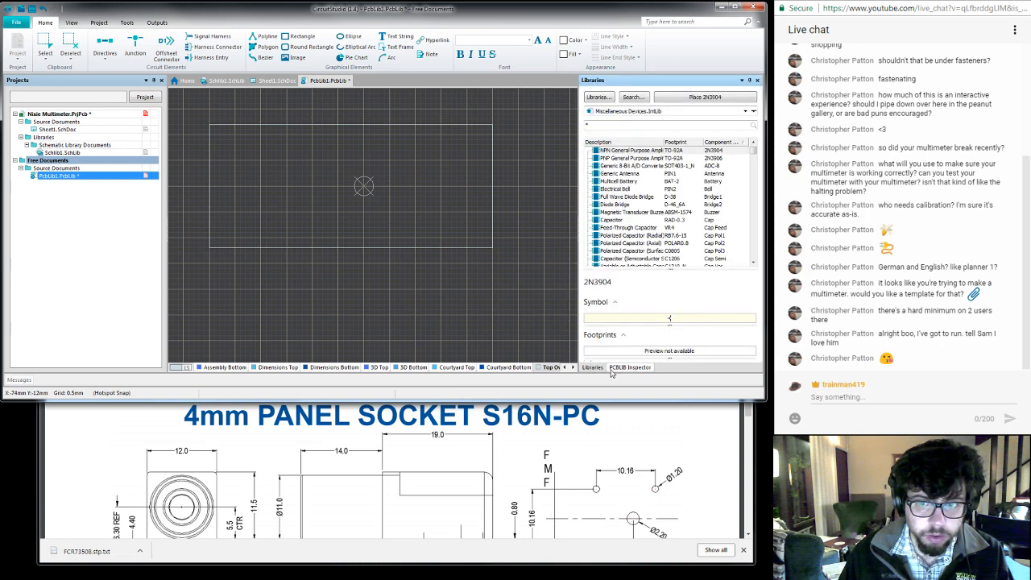
left_click(615, 370)
left_click_drag(197, 106, 233, 269)
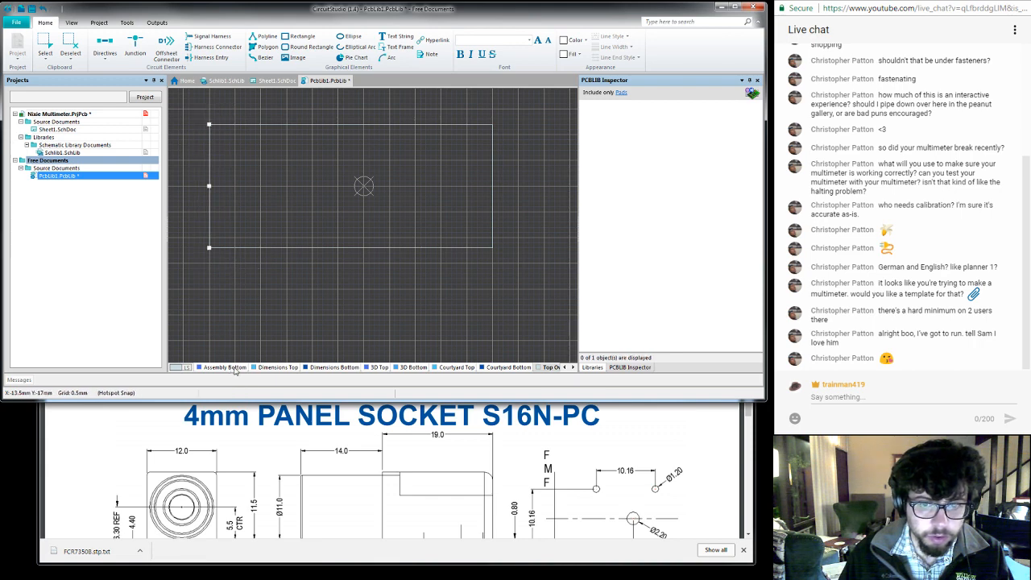
left_click(622, 93)
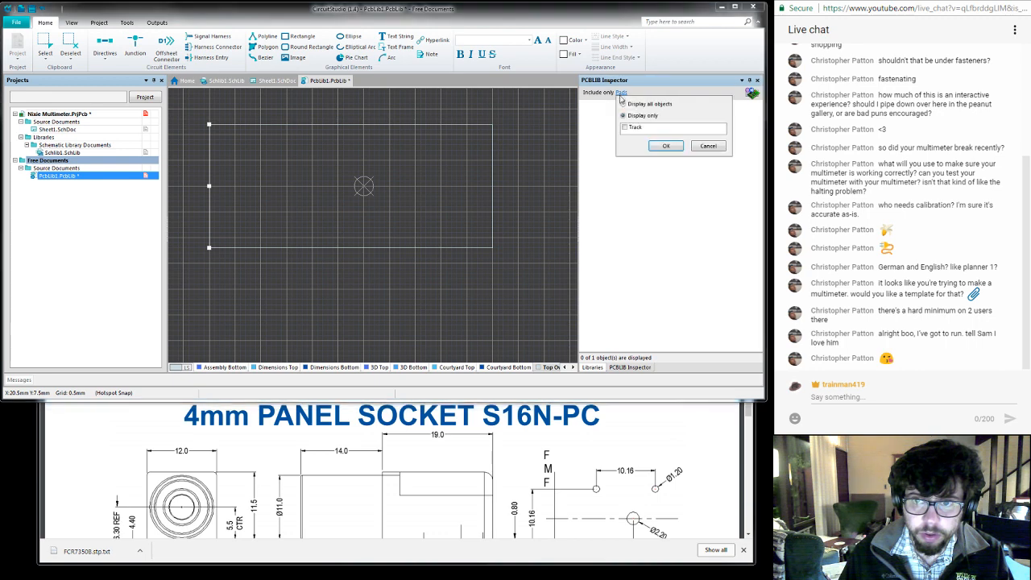
left_click(624, 104)
left_click(664, 145)
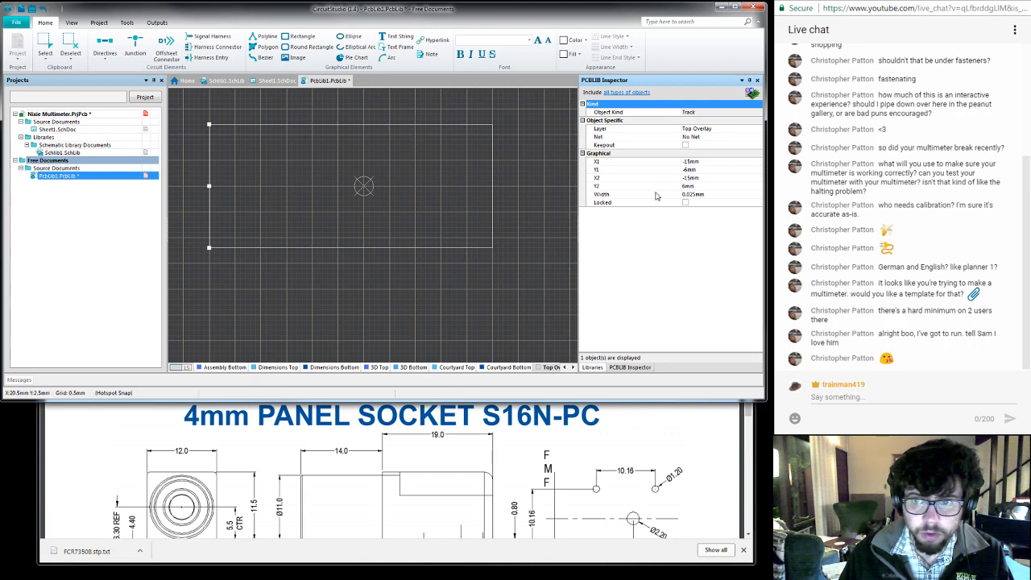
- Switch to the S16N-PC datasheet in the browser, enlarge its viewing area and bring the complete PCB layout drawing into view
left_click(520, 447)
scroll(518, 449, "down", 1)
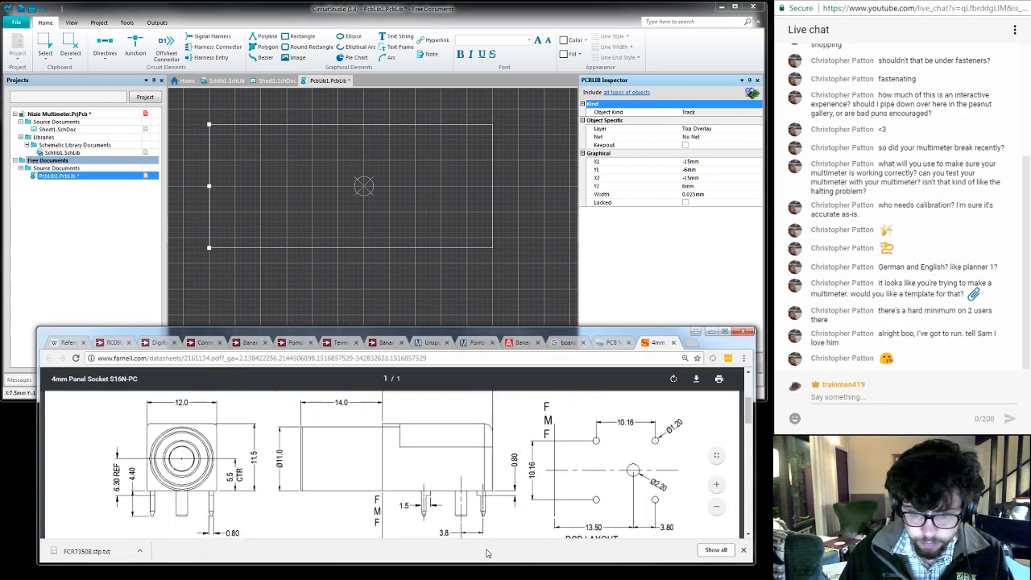
left_click_drag(486, 562, 478, 576)
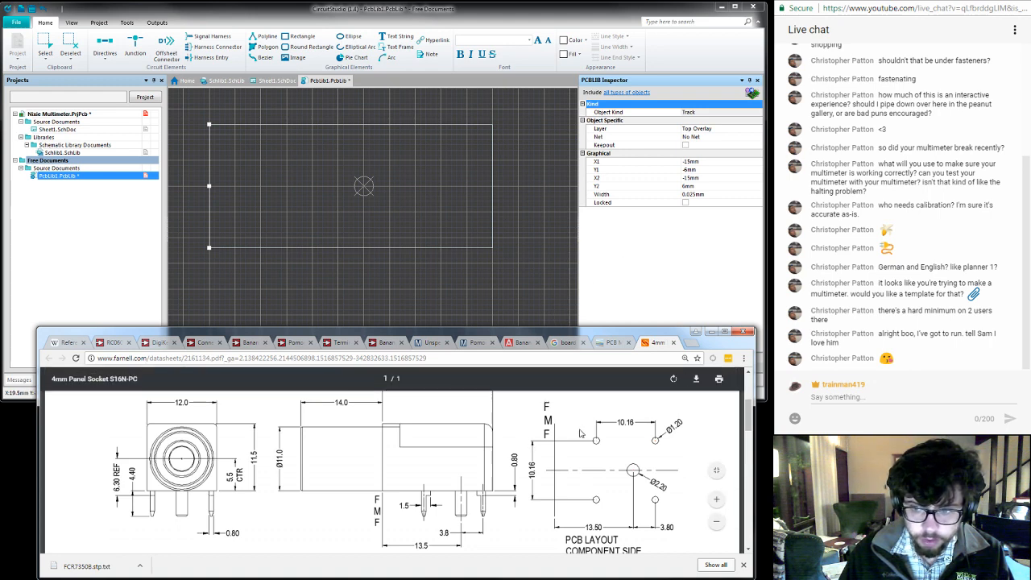
scroll(580, 433, "down", 2)
scroll(580, 434, "up", 2)
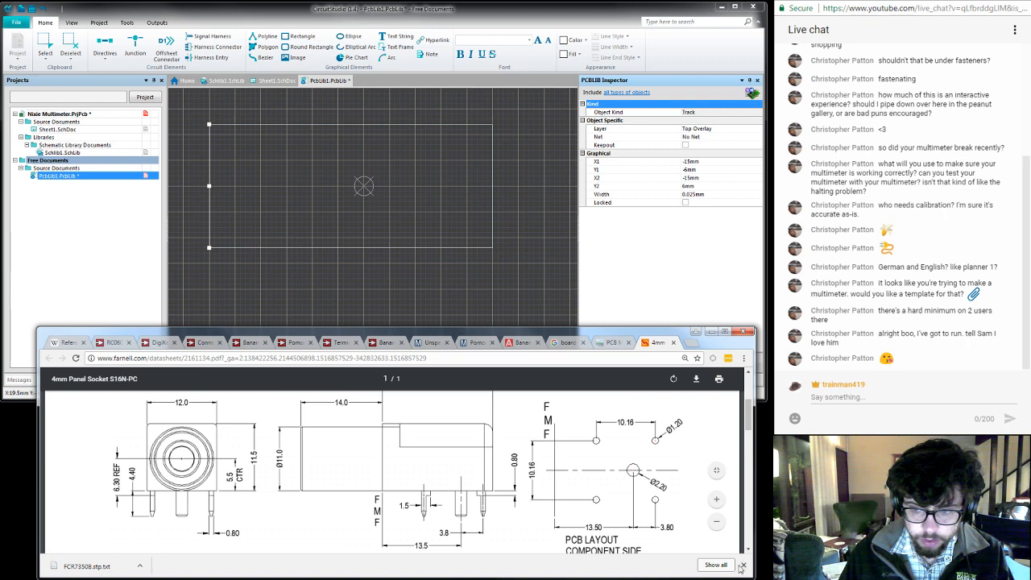
left_click(742, 567)
scroll(575, 504, "up", 1)
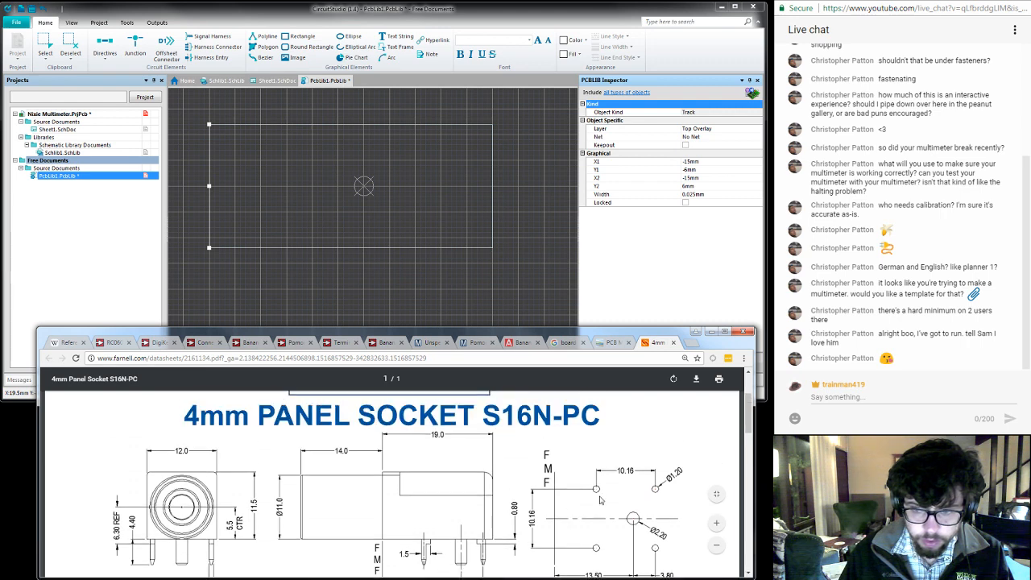
left_click_drag(748, 407, 749, 414)
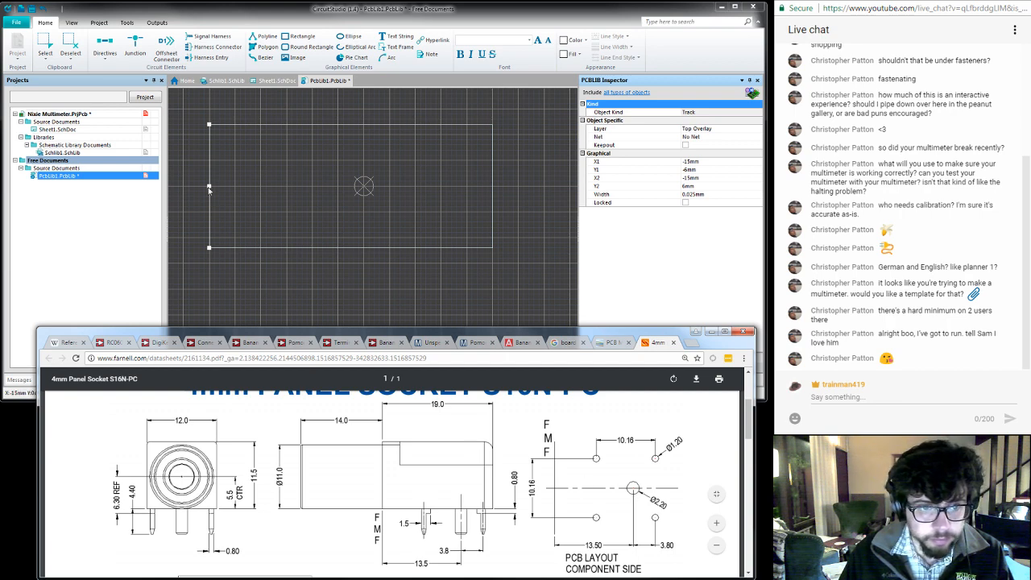
- Try setting the left edge's X1 and X2 to -13.5 mm, and undo both coordinate changes
left_click(691, 180)
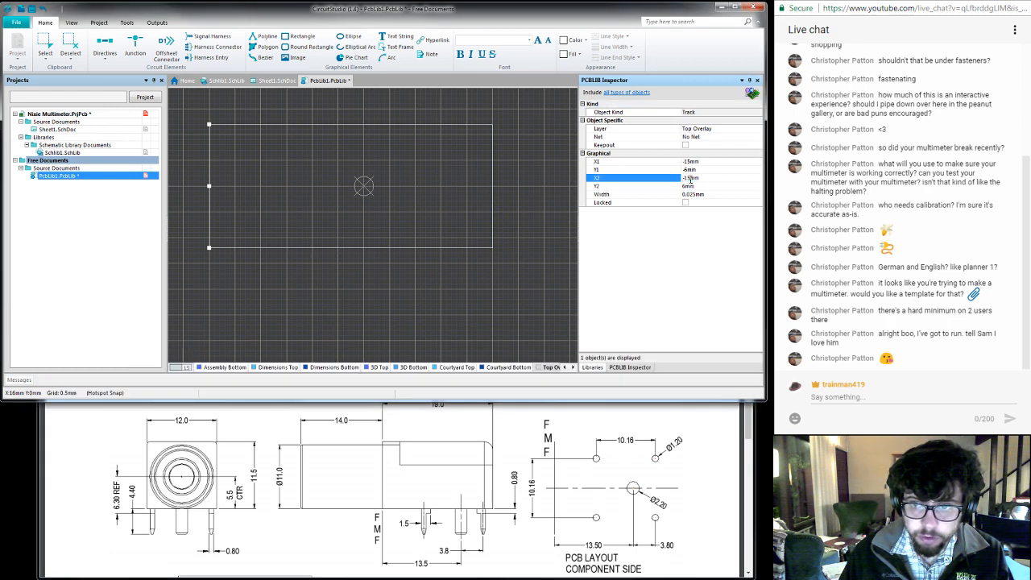
type("-13.5mm")
left_click(692, 163)
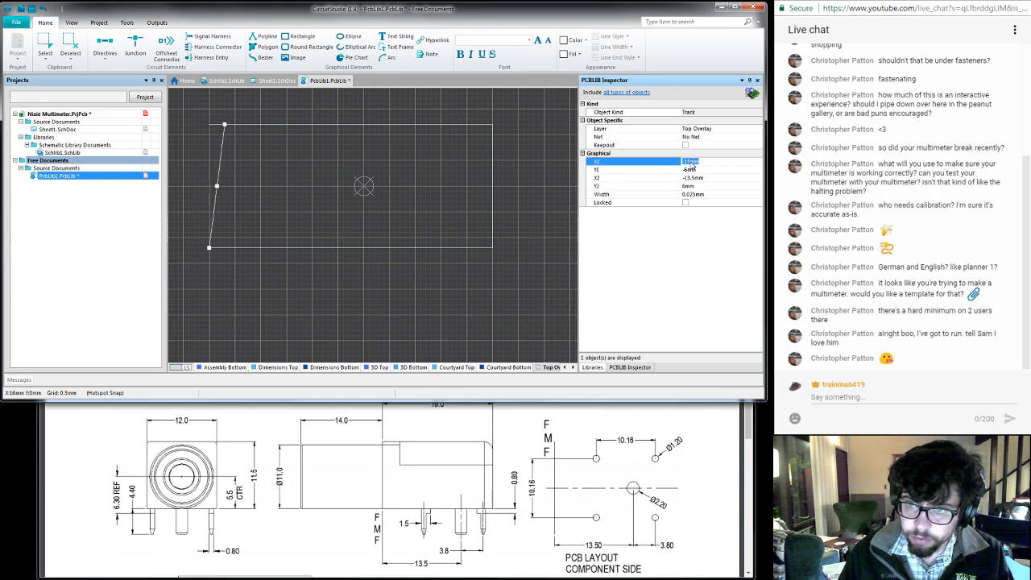
left_click(689, 162)
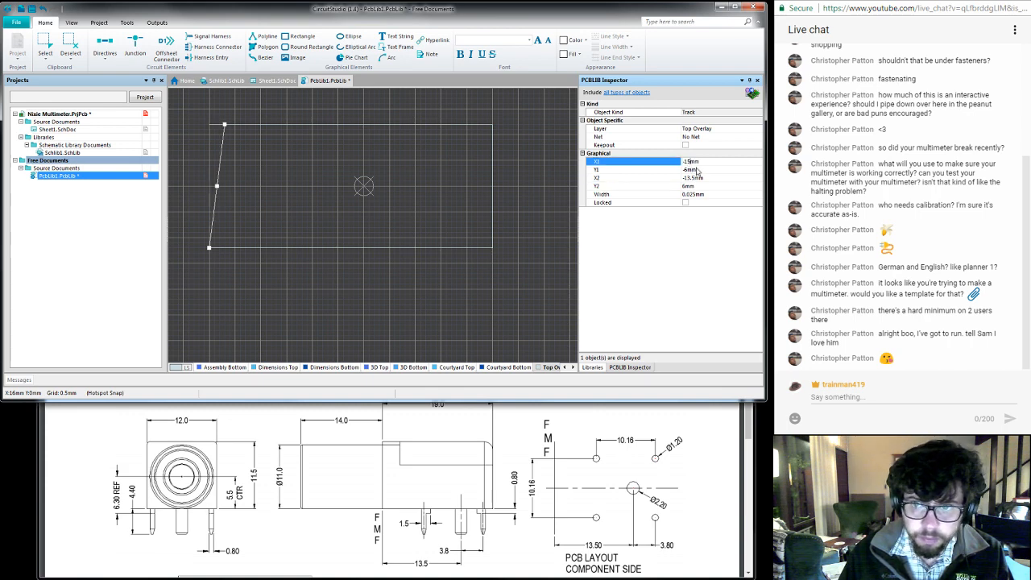
type("3.5")
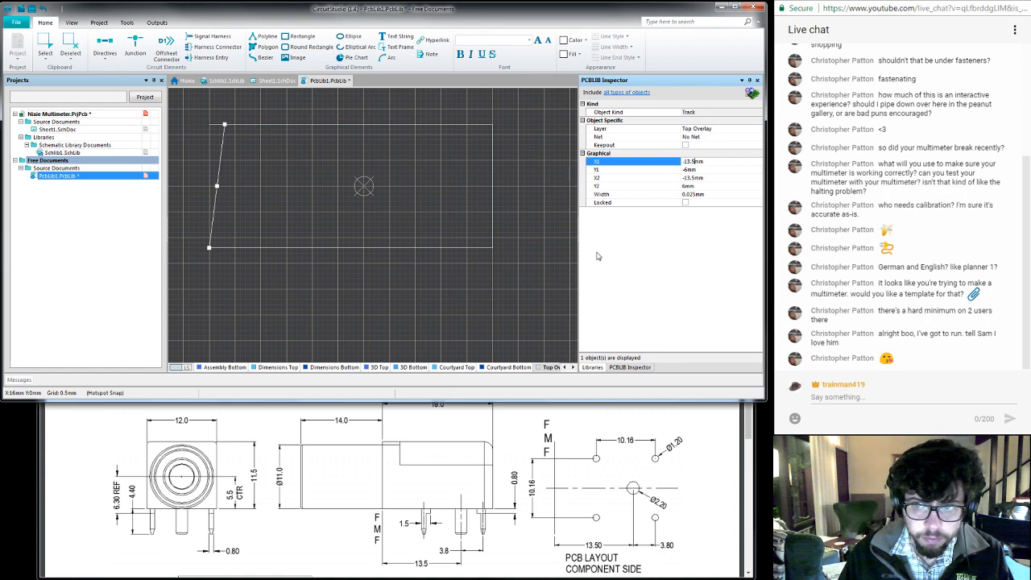
left_click(553, 251)
key("ctrl+z")
key("ctrl+z")
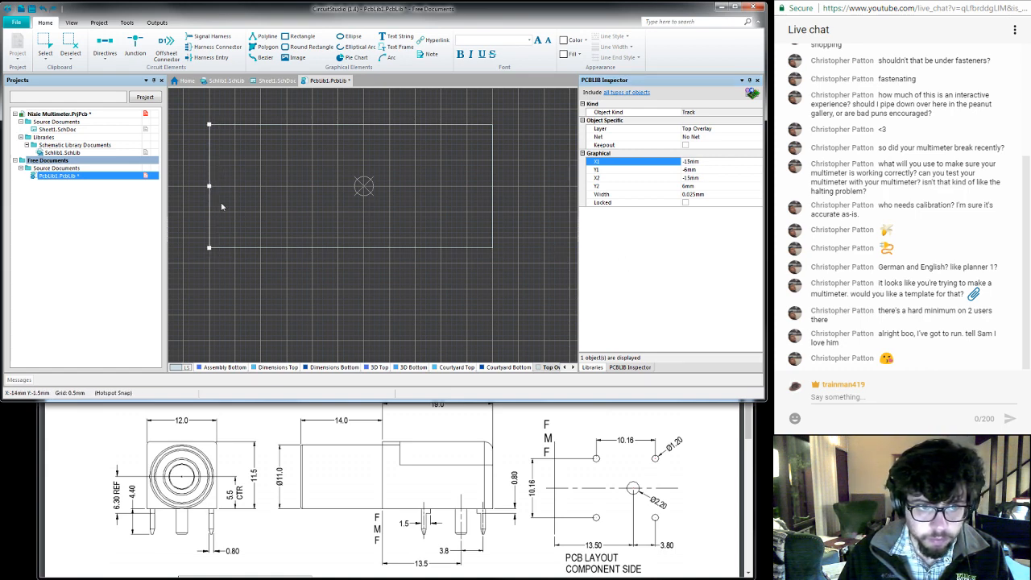
- Try to move the outline's left edge as a whole, looking for a suitable move command
left_click(212, 196)
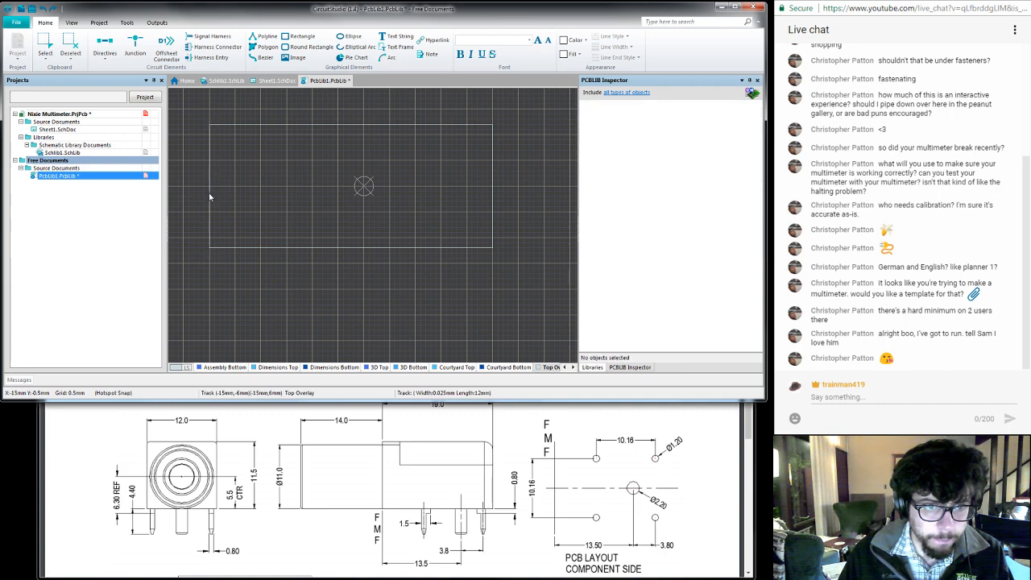
left_click(126, 23)
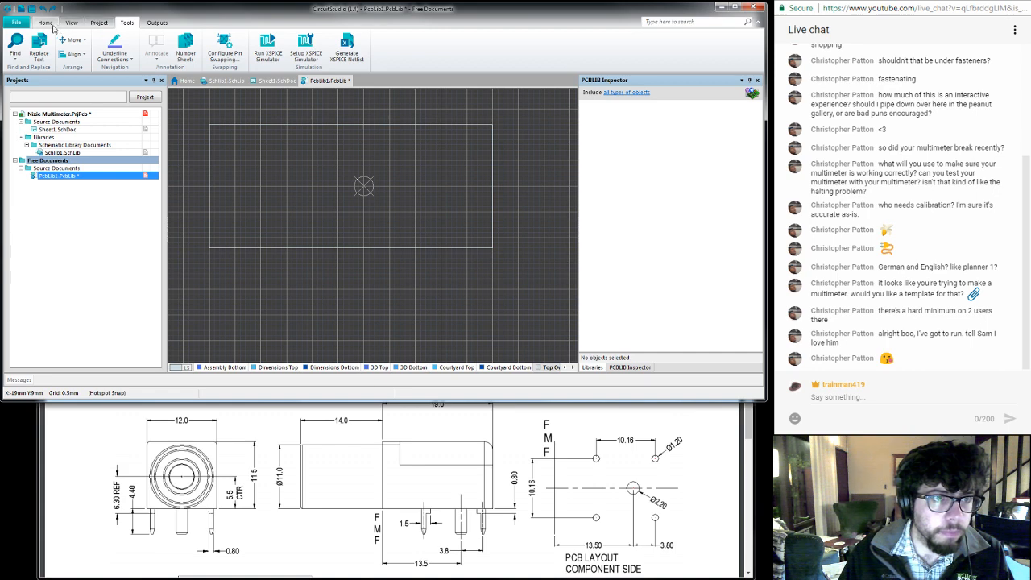
left_click(73, 40)
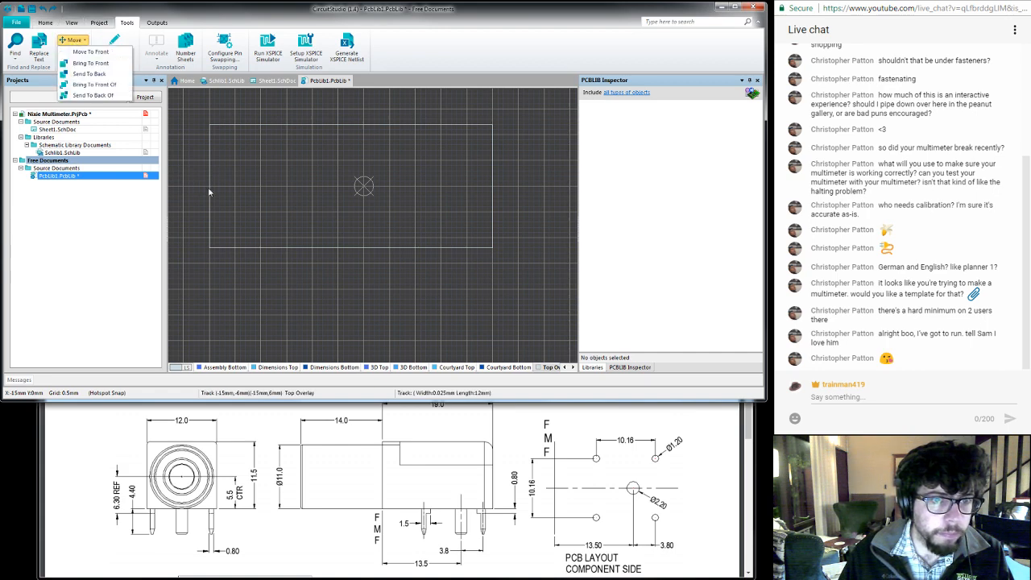
left_click(208, 169)
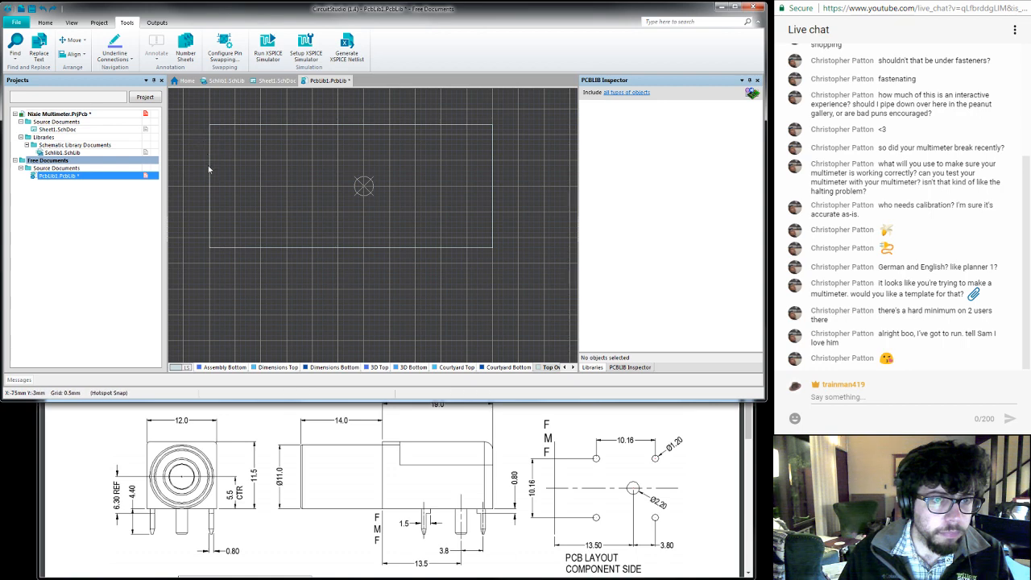
left_click_drag(212, 170, 215, 170)
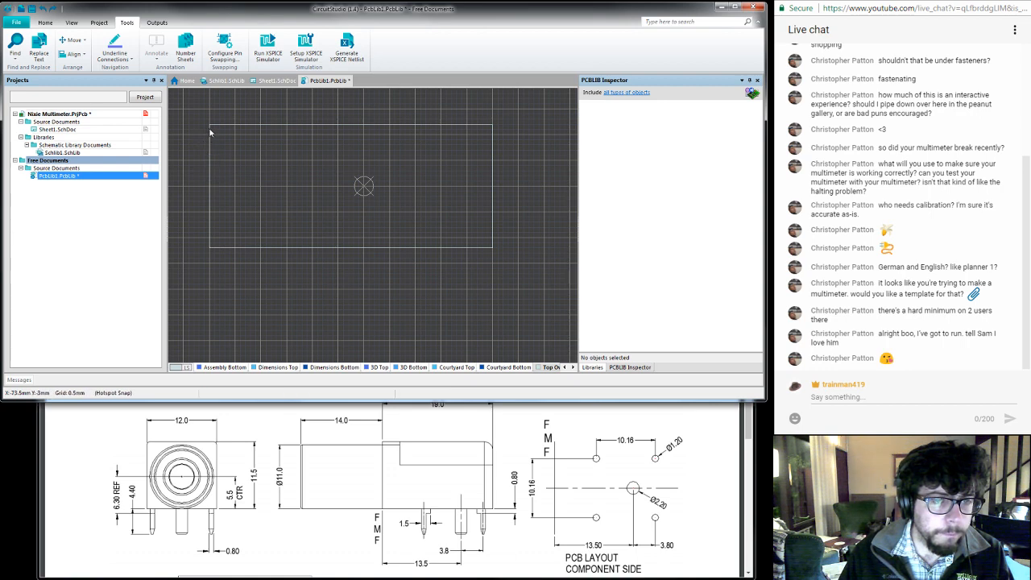
left_click_drag(192, 107, 228, 268)
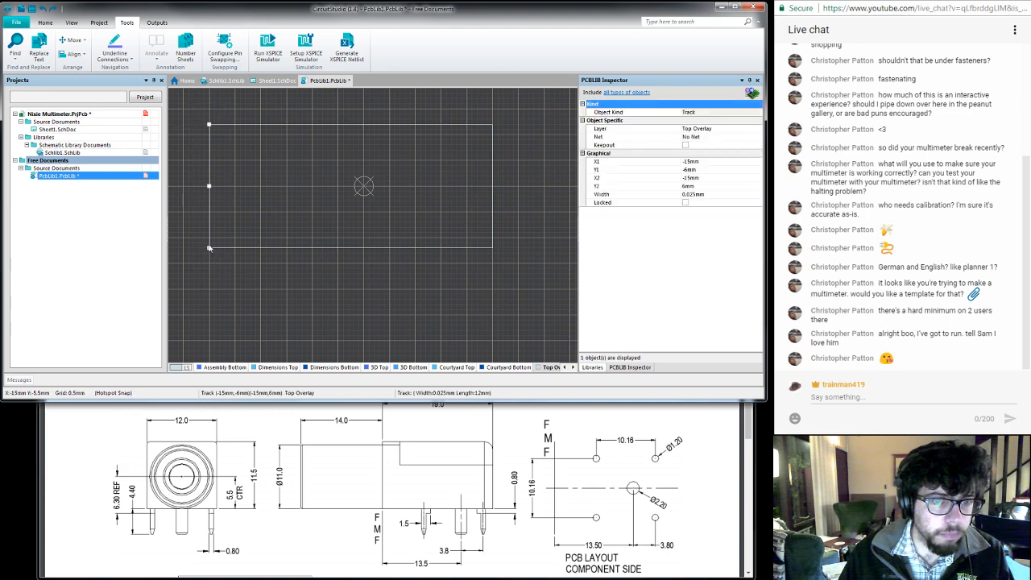
left_click(209, 187)
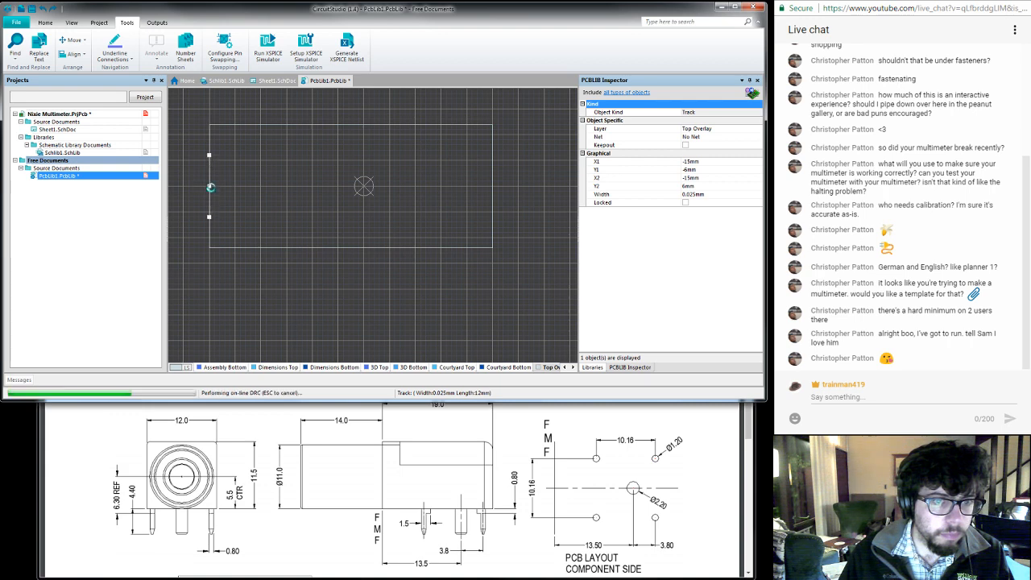
left_click(210, 204)
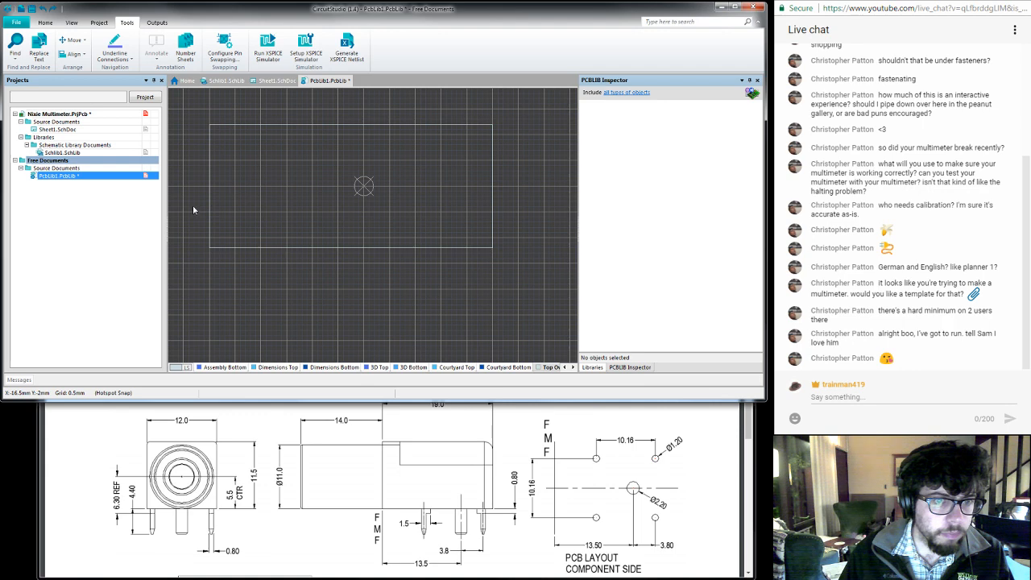
- Move the outline's left edge inward to X = -13.5 mm, keeping it vertical and joined to the horizontal edges
scroll(194, 211, "up", 3, "ctrl")
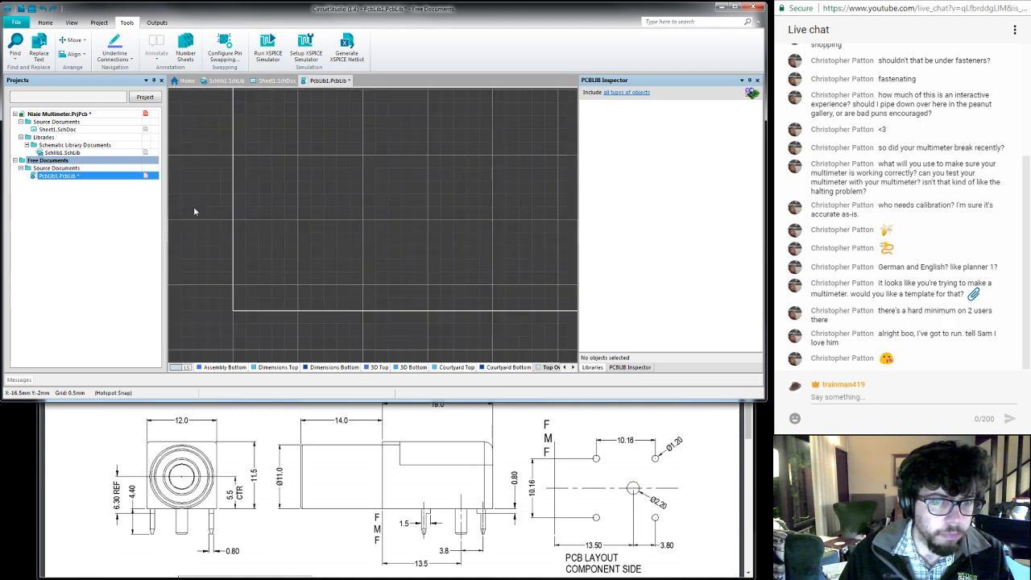
left_click(233, 255)
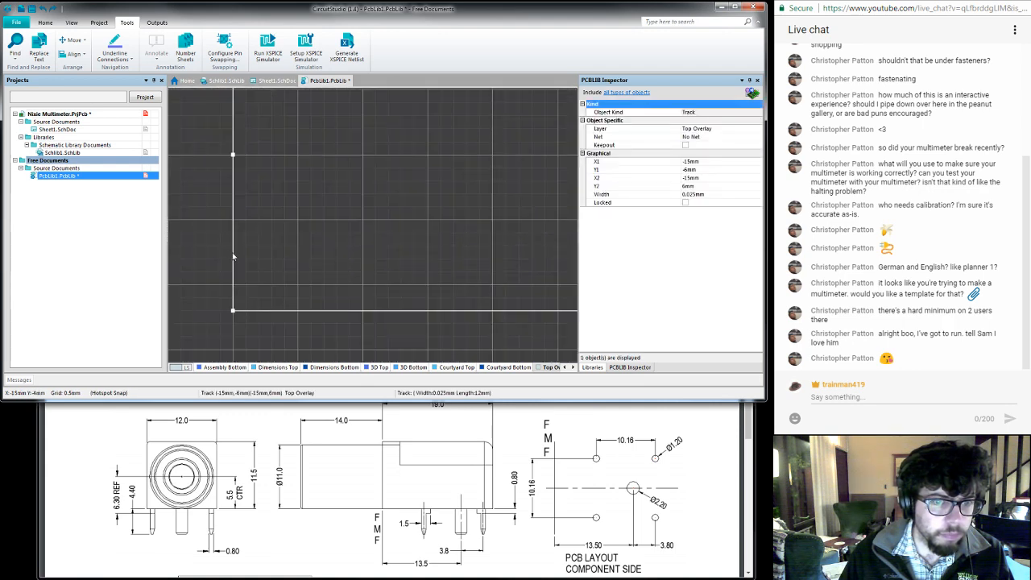
left_click_drag(233, 252, 276, 244)
- Move the outline's right edge inward to X = 5.5 mm, keeping it vertical and joined to the horizontal edges
right_click_drag(513, 226, 422, 227)
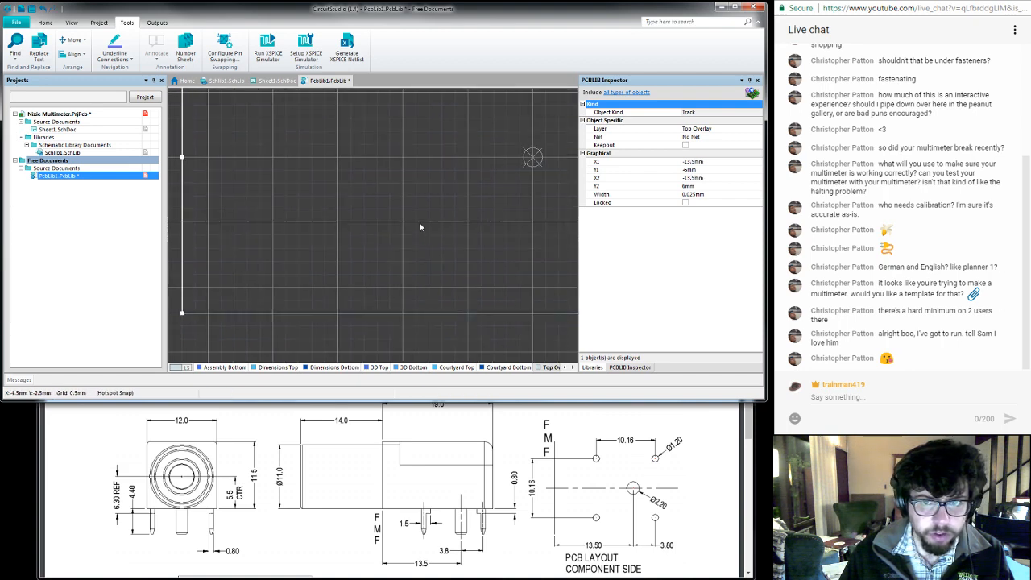
scroll(400, 205, "down", 4, "ctrl")
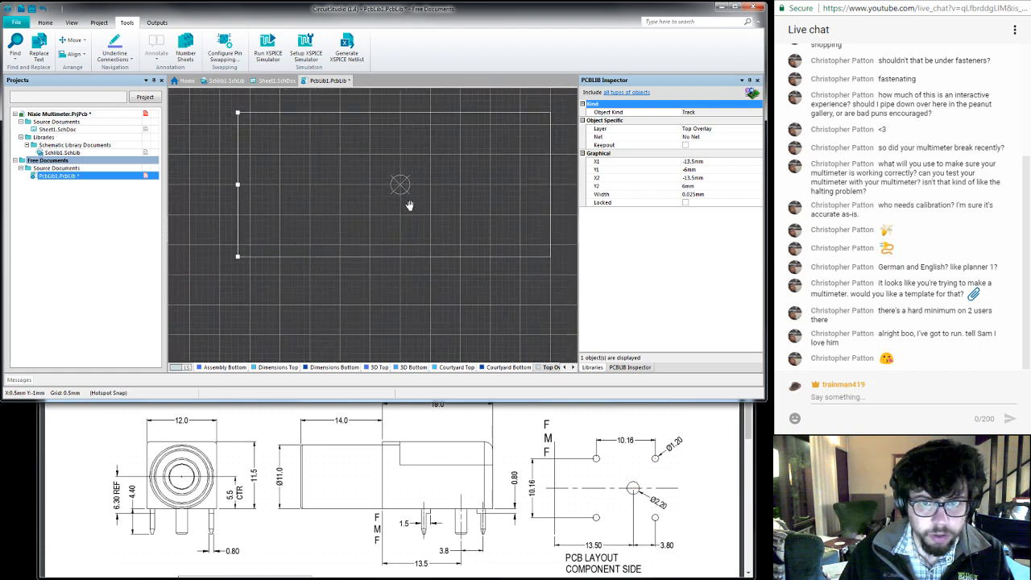
left_click(543, 242)
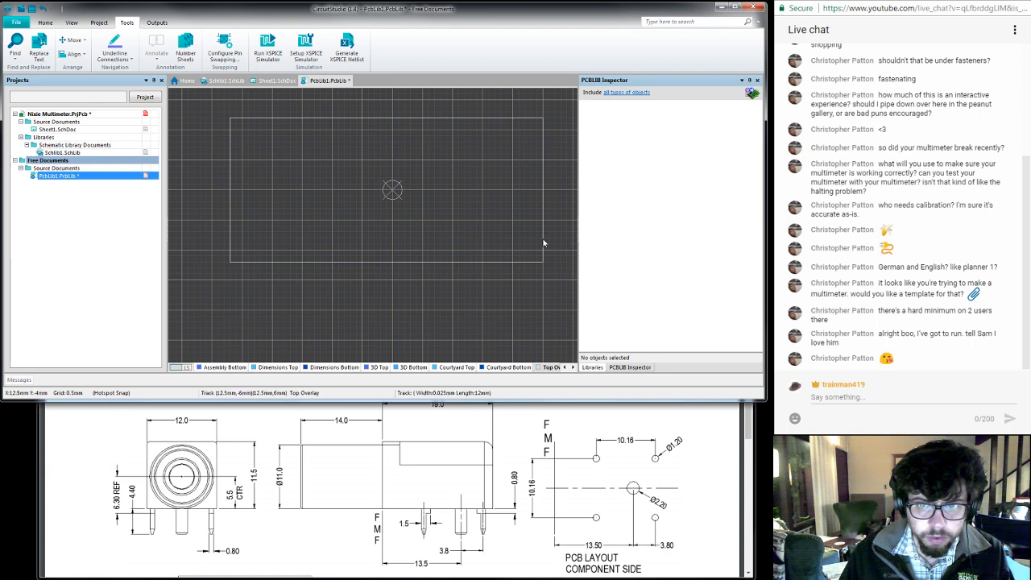
scroll(544, 243, "up", 2, "ctrl")
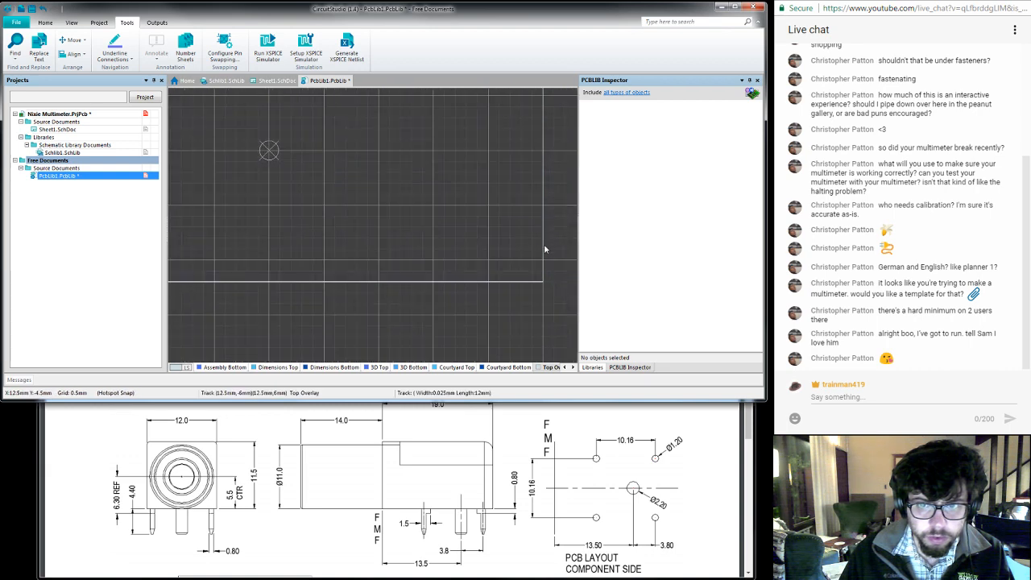
left_click(544, 252)
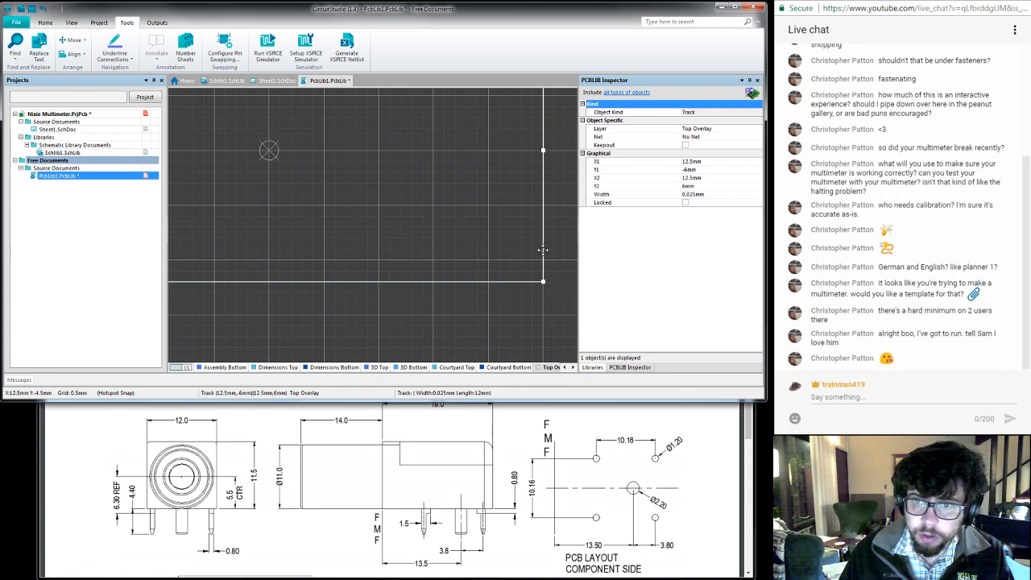
left_click_drag(543, 250, 395, 233)
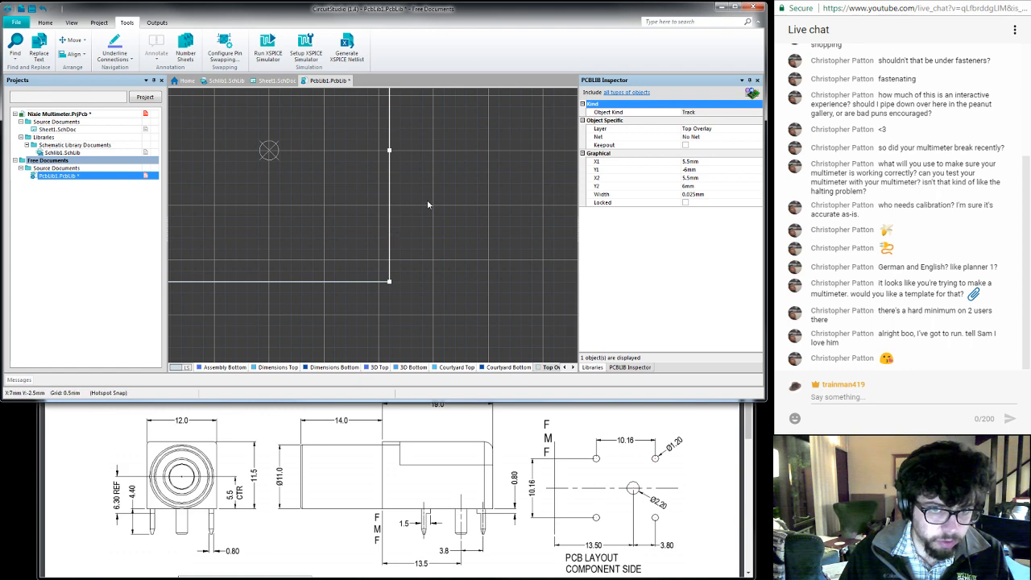
- Select all four tracks of the body outline and open their shared width for editing
left_click(415, 204)
right_click_drag(262, 191, 364, 259)
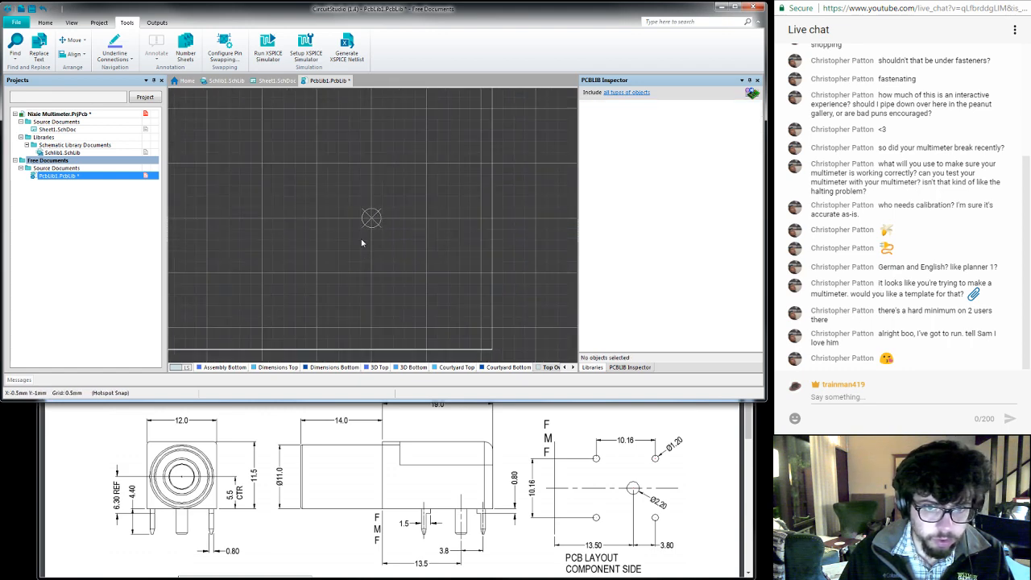
scroll(340, 194, "down", 2, "ctrl")
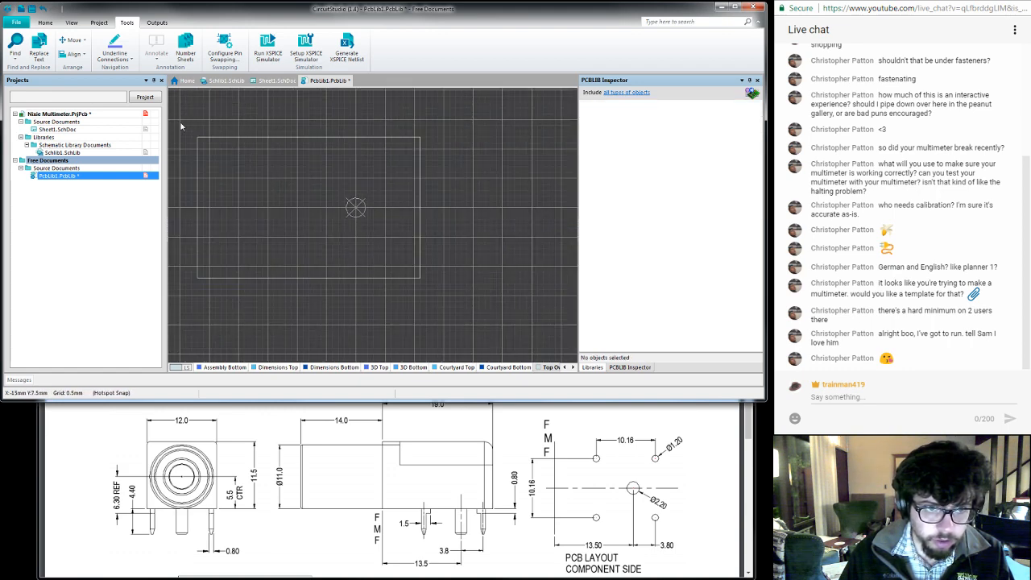
left_click_drag(181, 124, 439, 291)
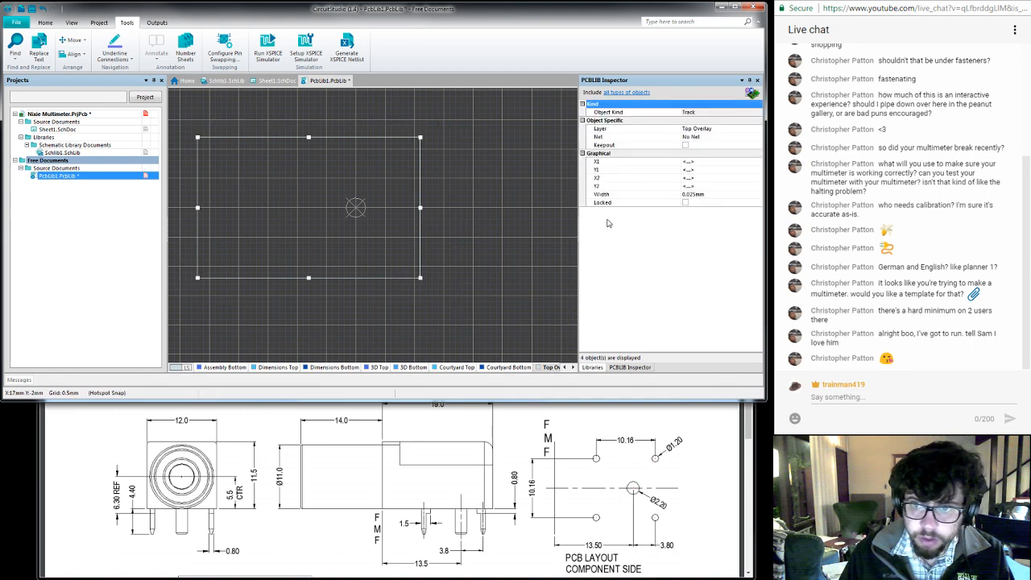
left_click(720, 195)
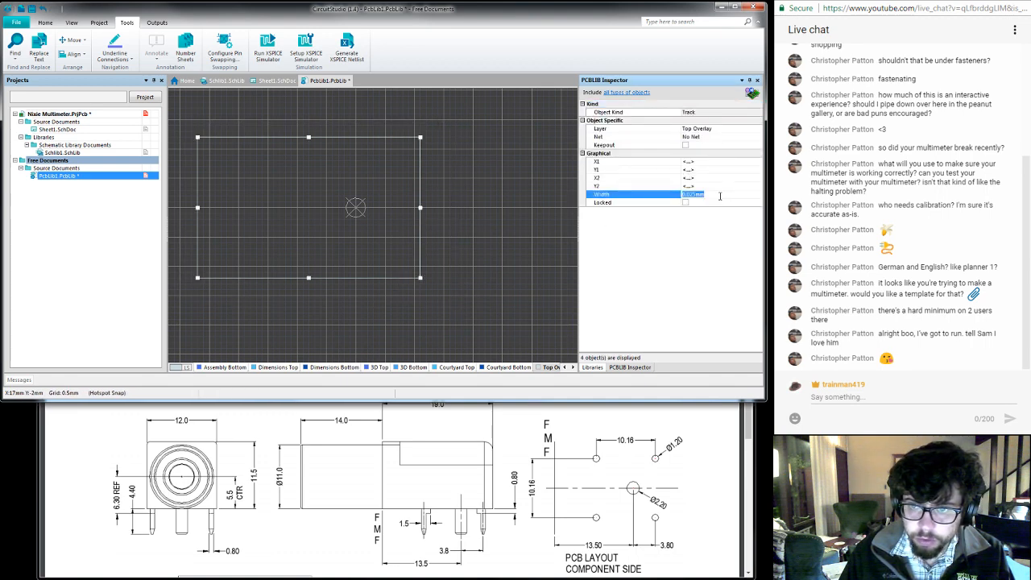
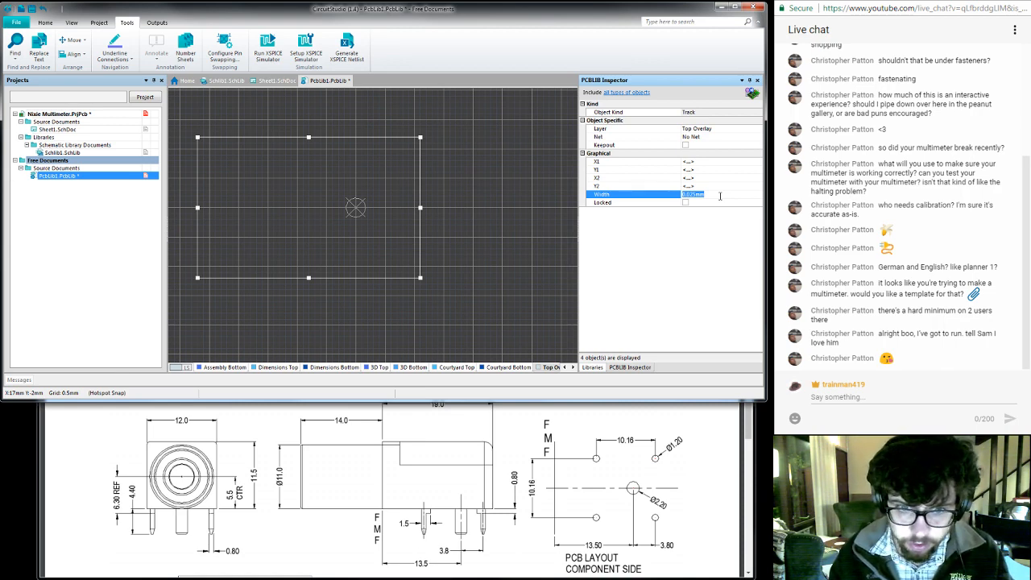
- Set the width of the four selected Top Overlay outline tracks to 0.25 mm and save the library as PcbLib1.PcbLib
left_click(691, 196)
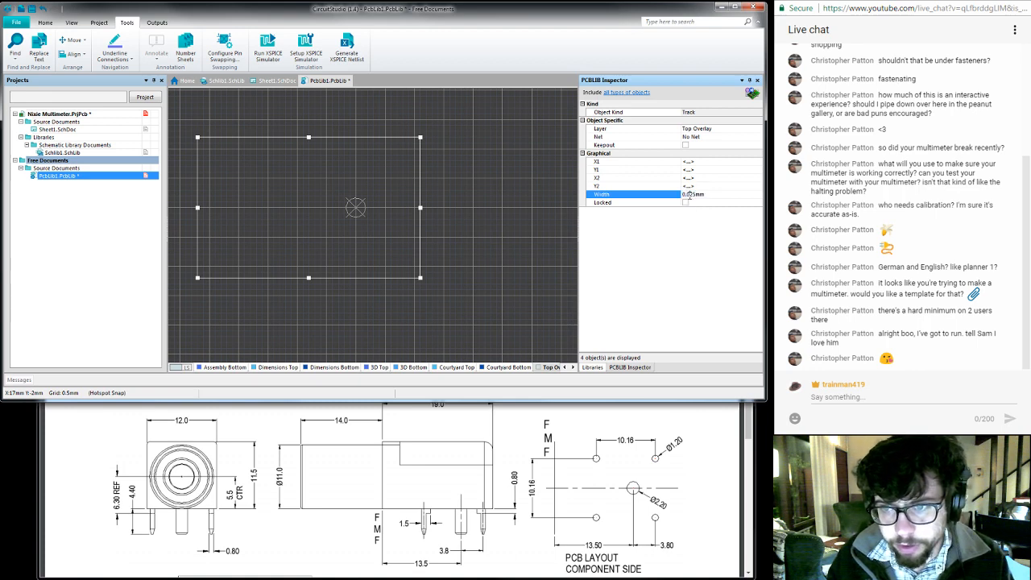
key("BackSpace")
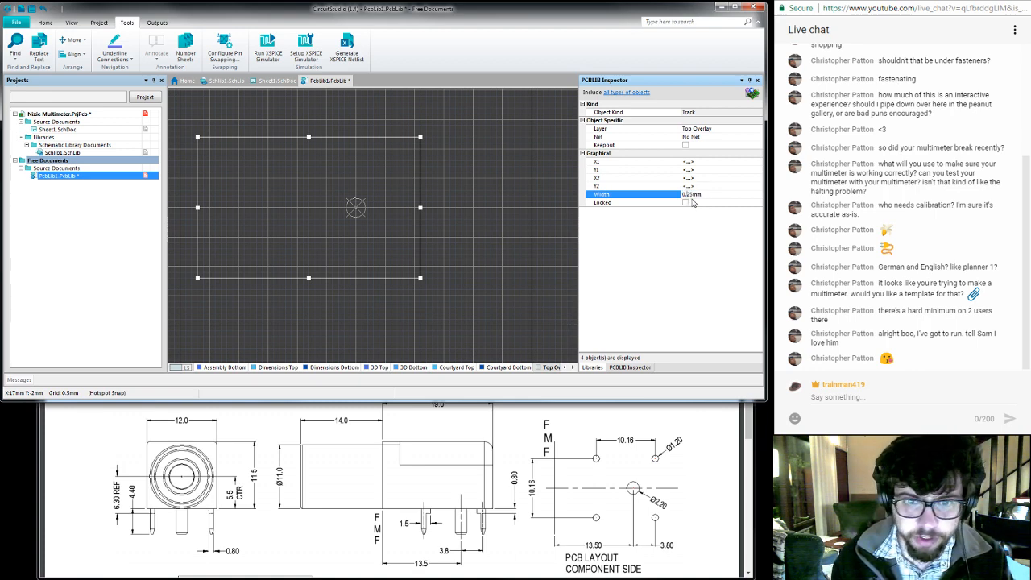
key("Return")
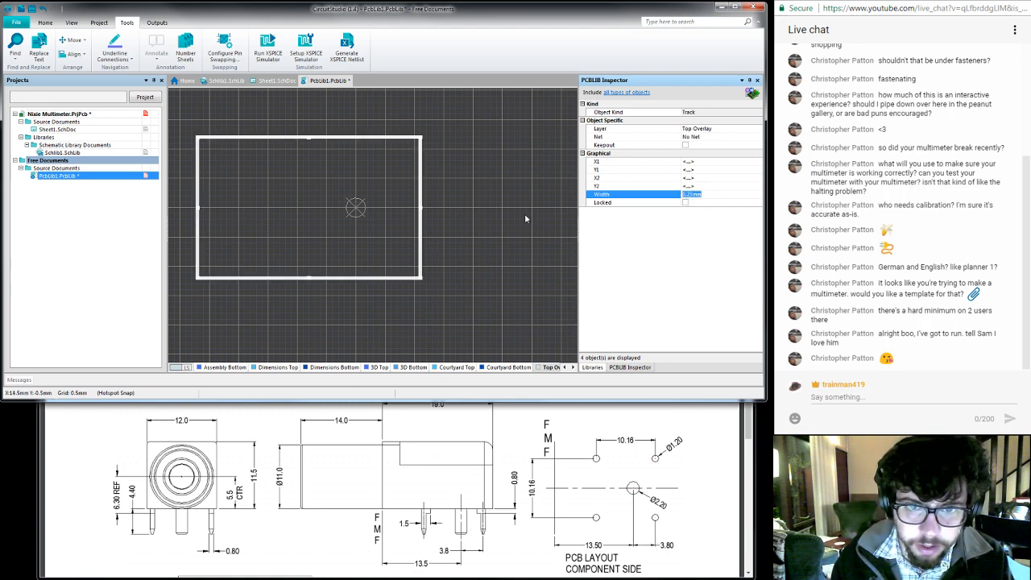
left_click(524, 215)
left_click(467, 231)
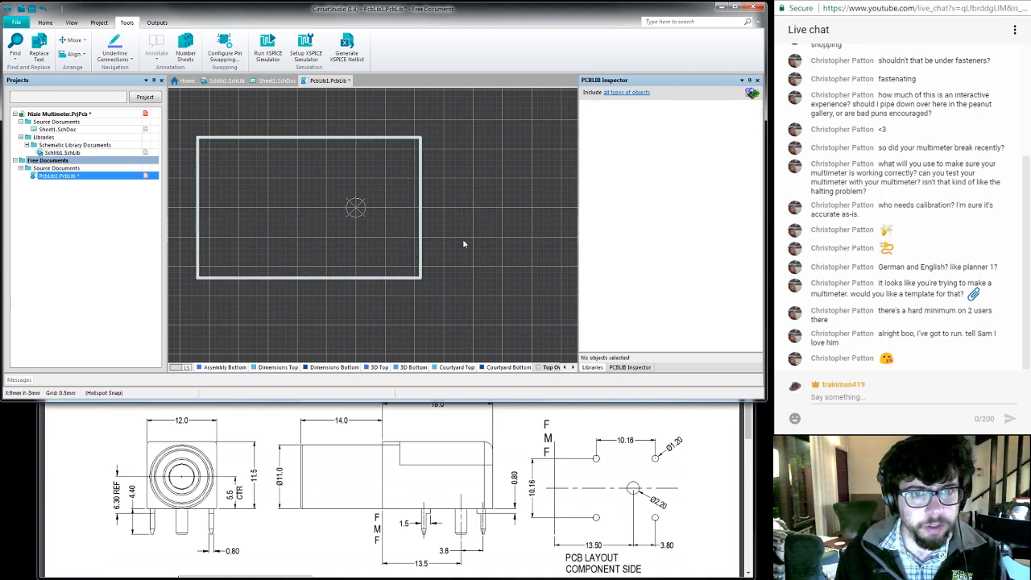
key("ctrl+s")
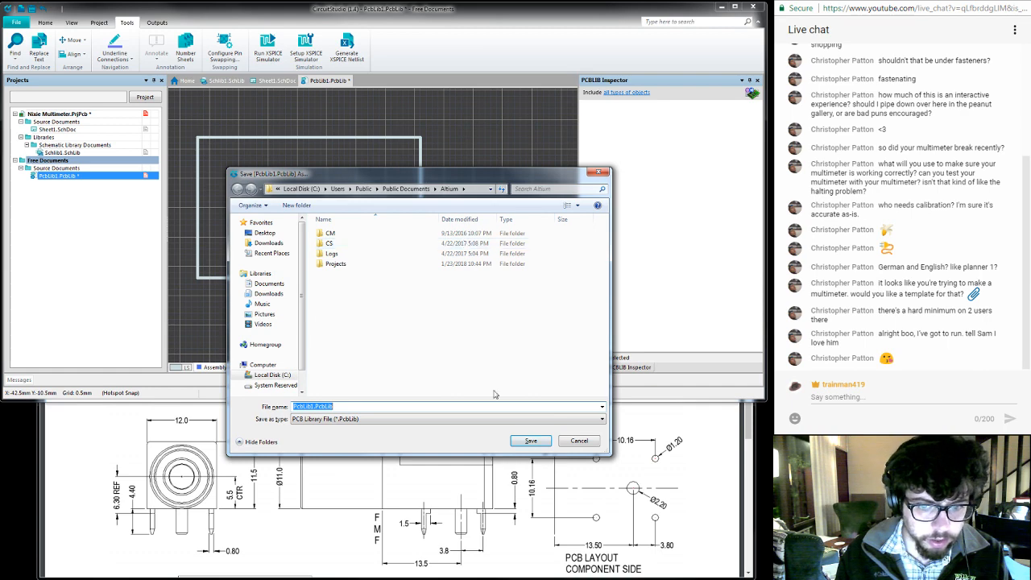
left_click(531, 440)
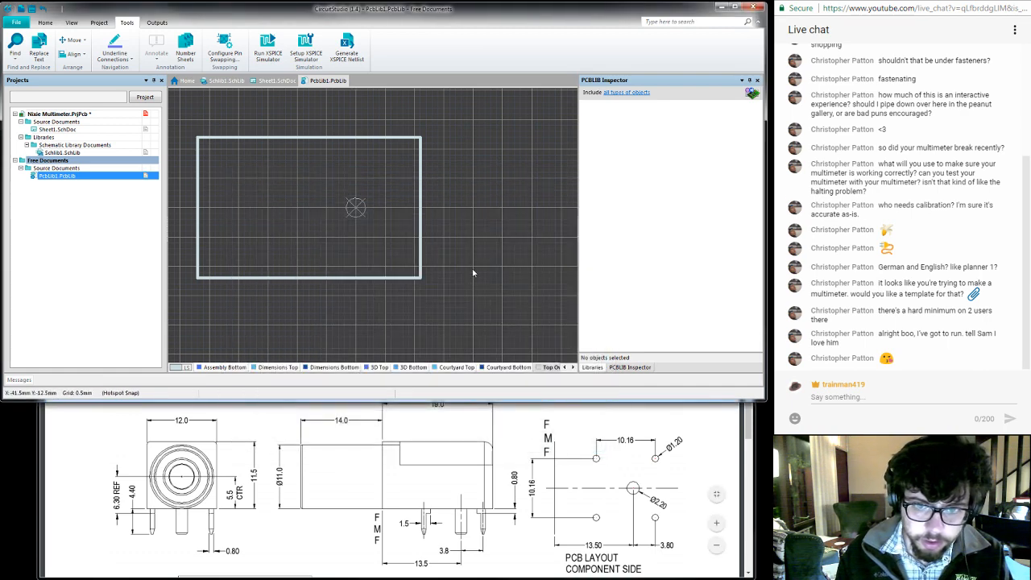
- Start placing a pad in the footprint and set its X and Y size to 2.2 mm
right_click(473, 273)
mouse_move(500, 288)
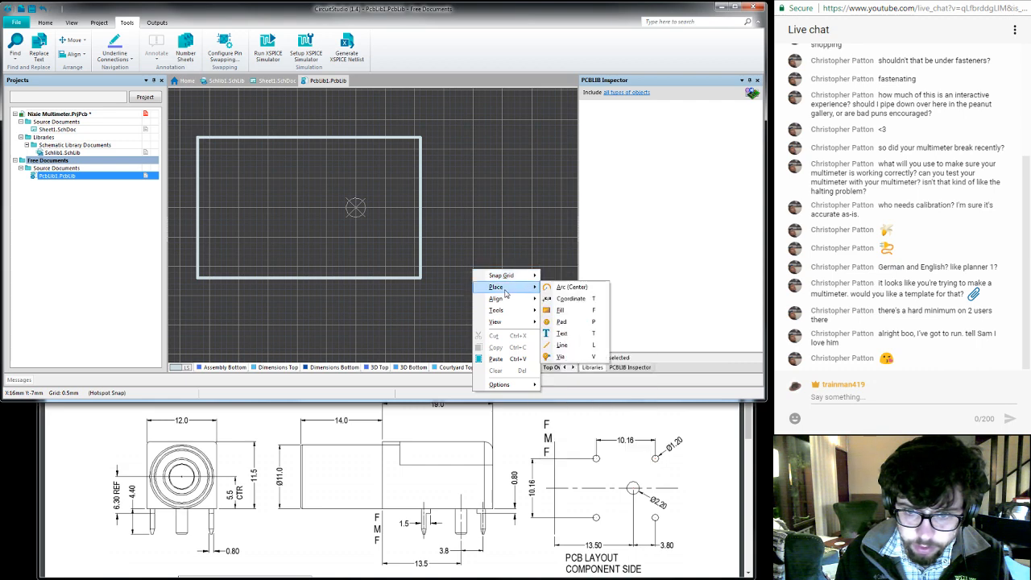
left_click(561, 322)
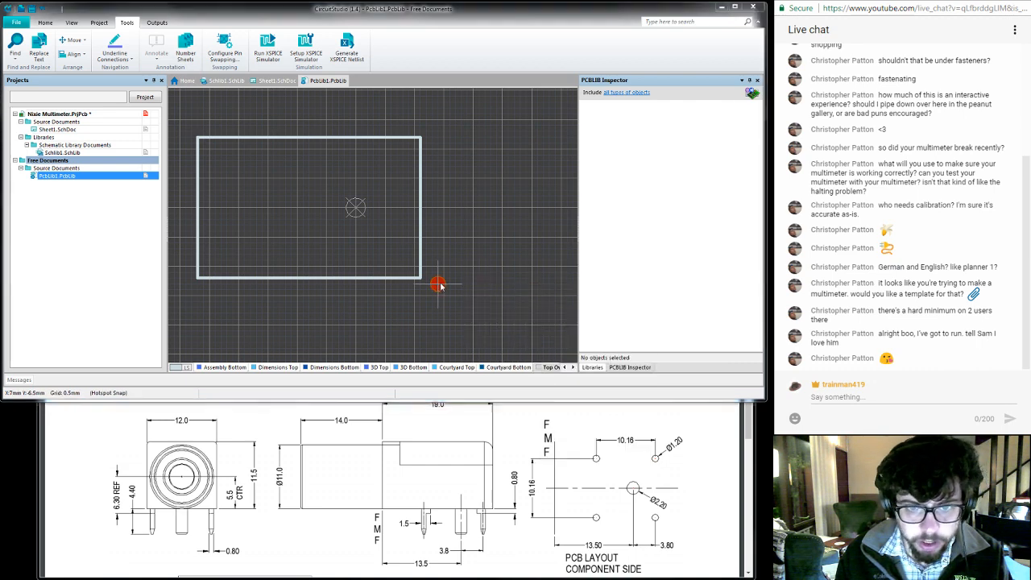
key("Tab")
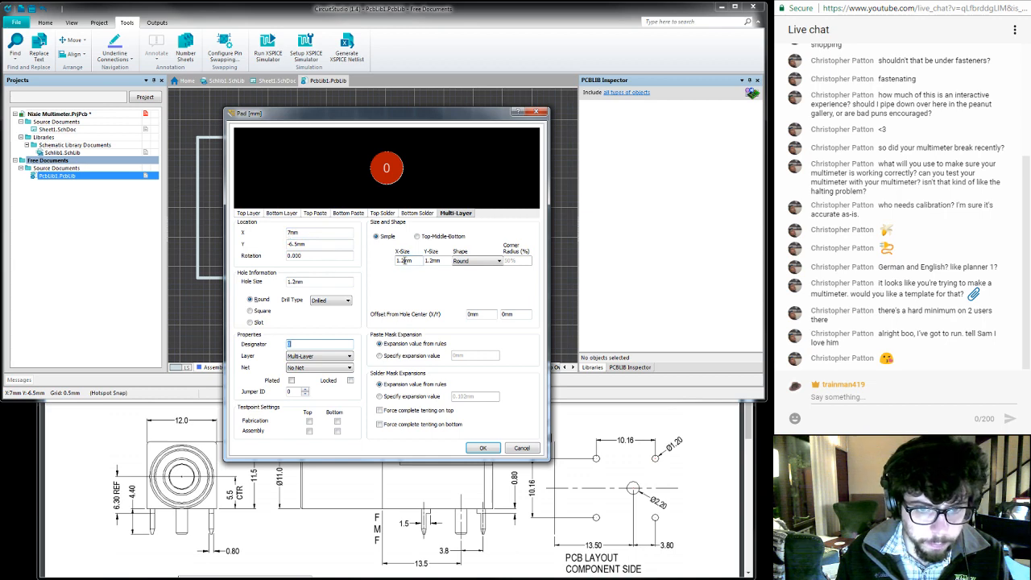
left_click_drag(404, 260, 388, 264)
type("2.2")
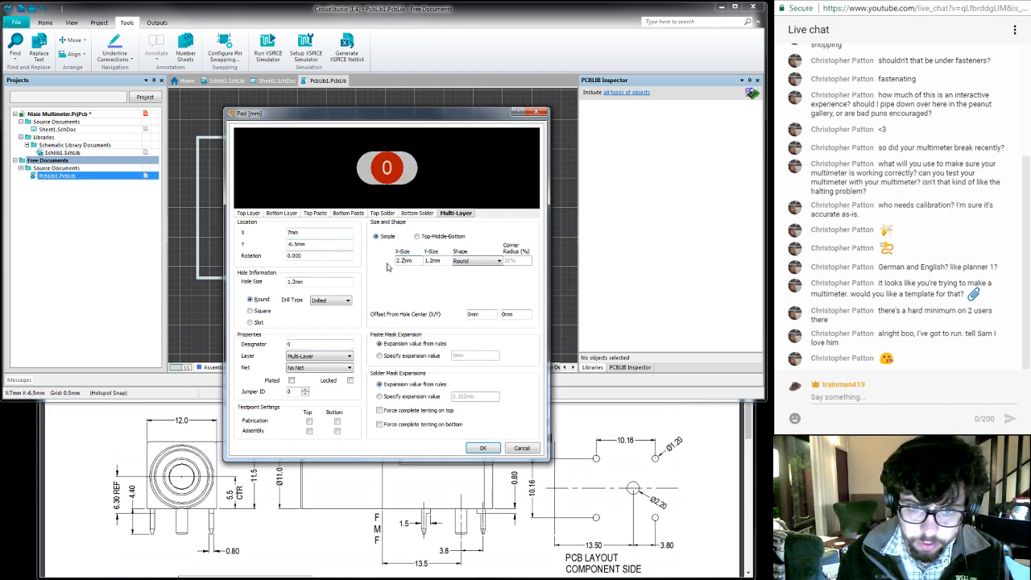
double_click(432, 261)
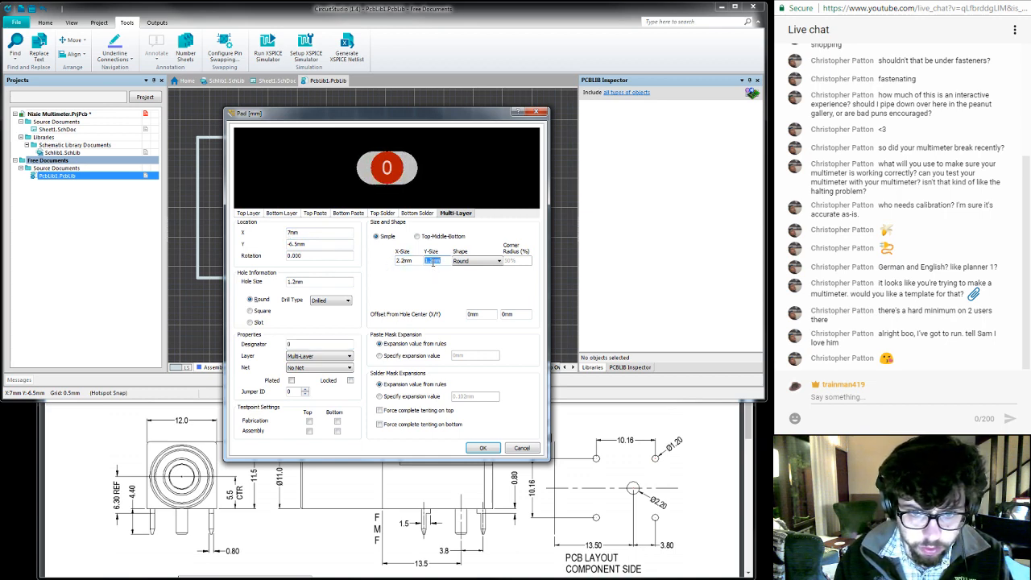
type("2.2")
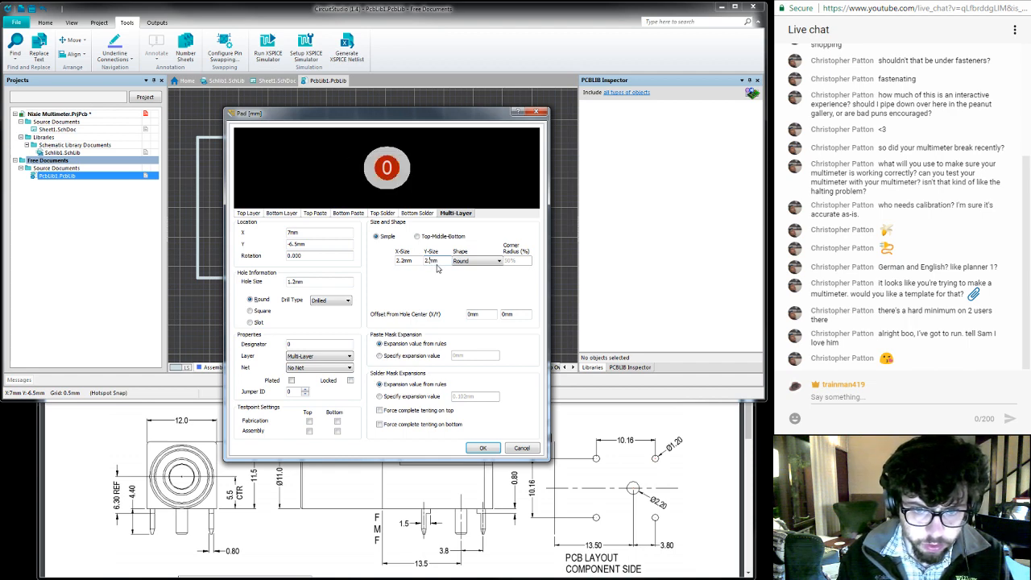
type("2")
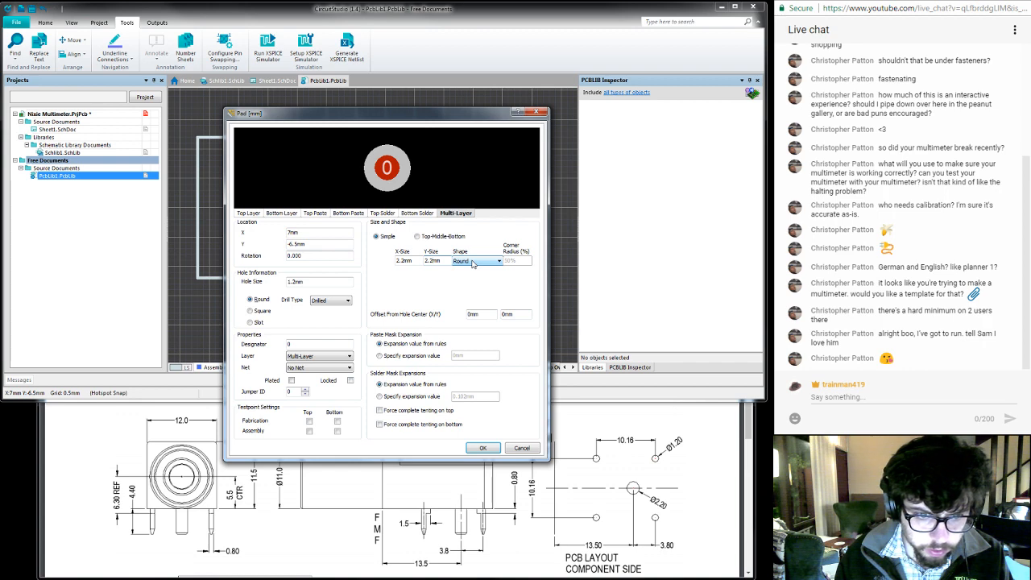
- Set the pad's hole size to 2.2 mm and its X and Y size to 2.4 mm
left_click_drag(297, 281, 286, 285)
type("2.2")
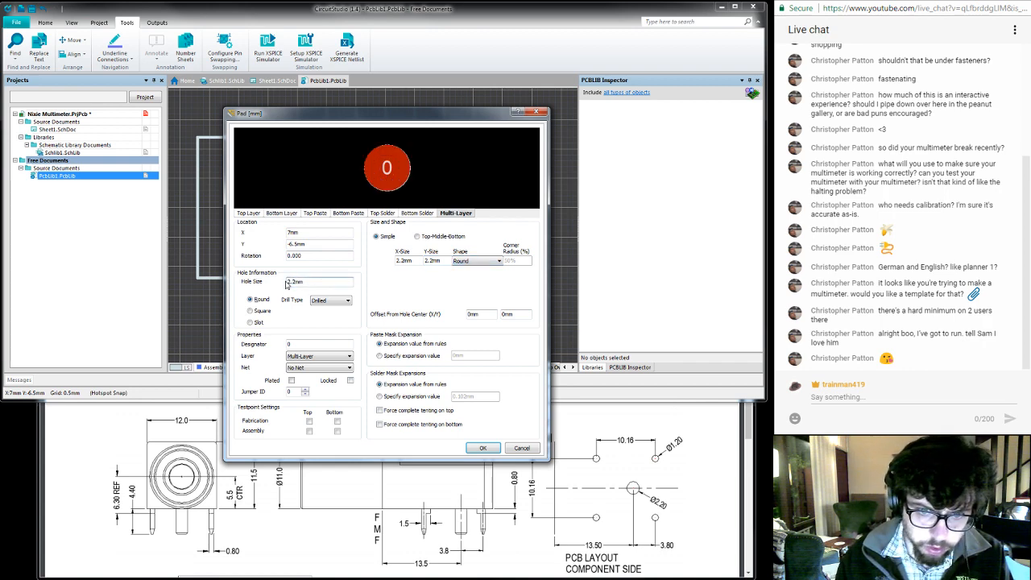
left_click(404, 260)
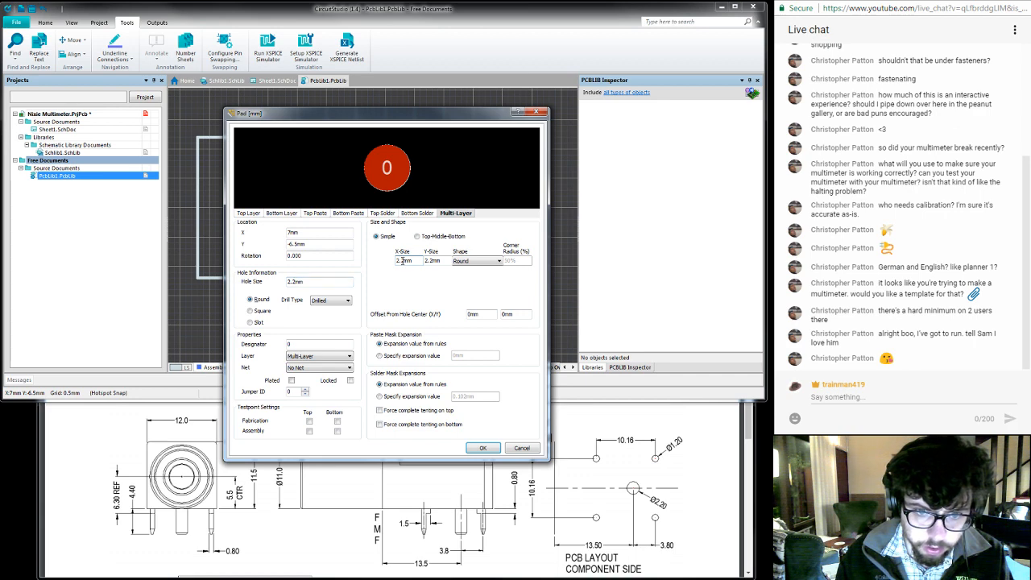
type("4")
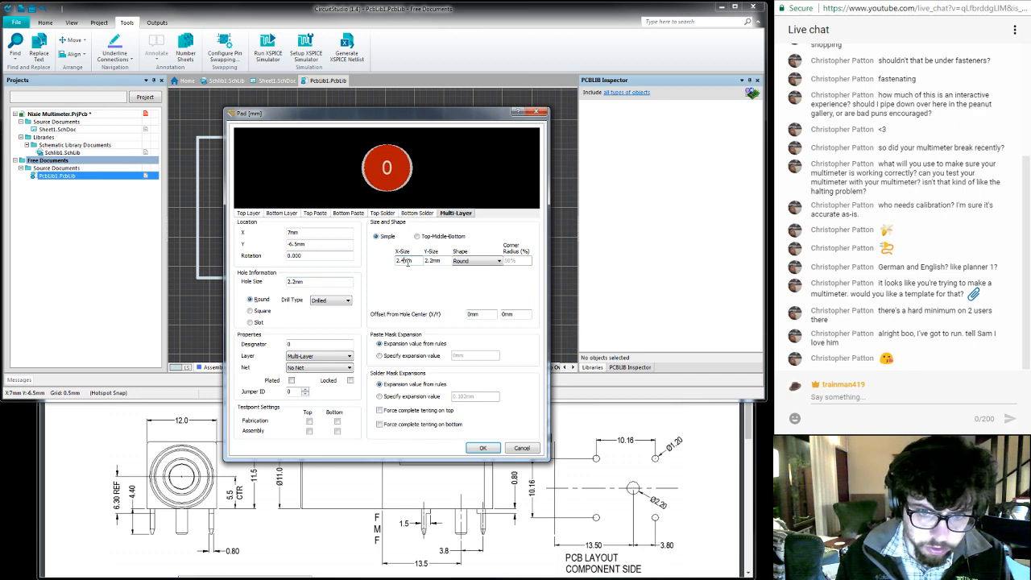
left_click(431, 261)
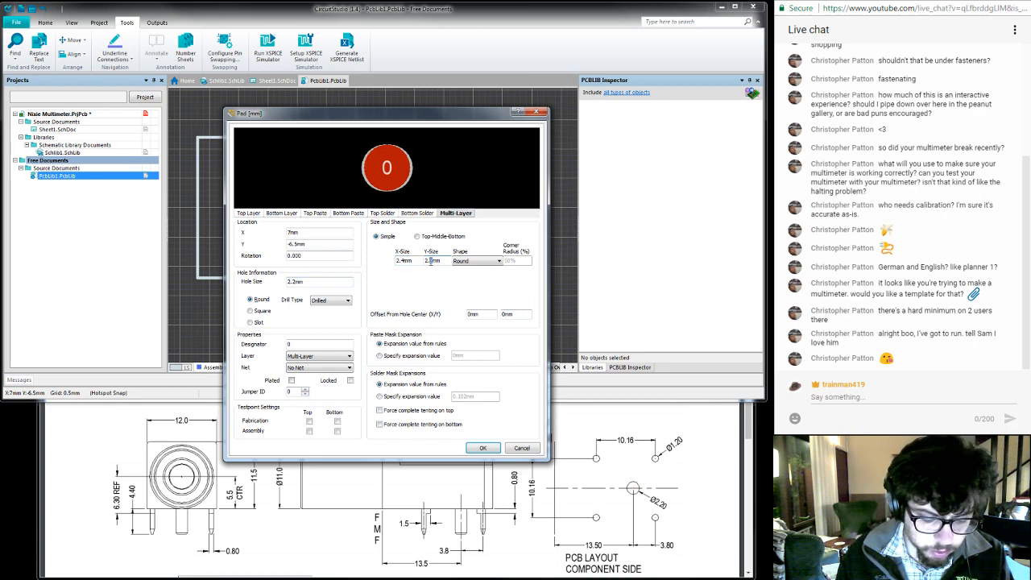
type("4")
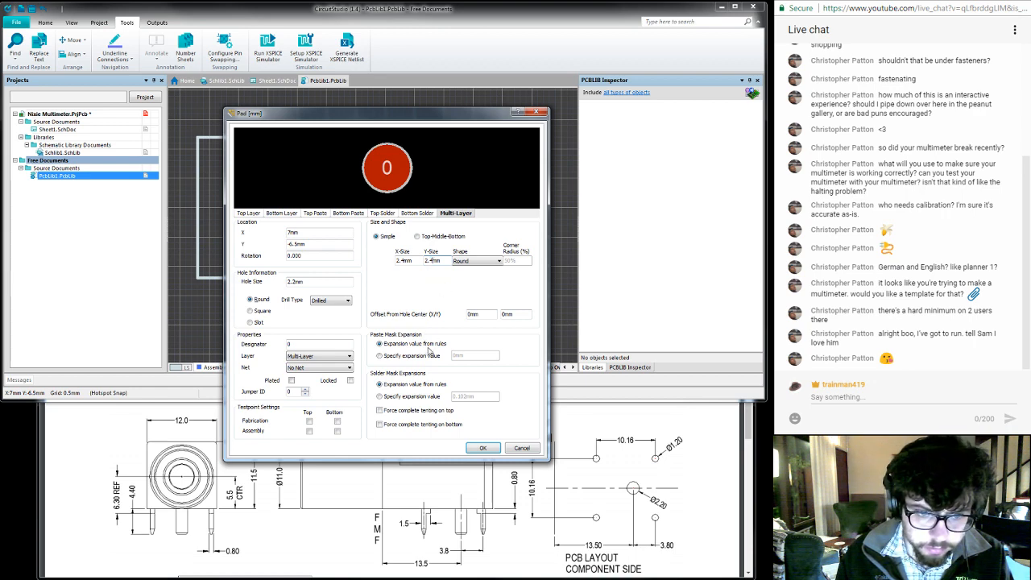
- Give the pad designator 1 and make its hole plated
double_click(306, 344)
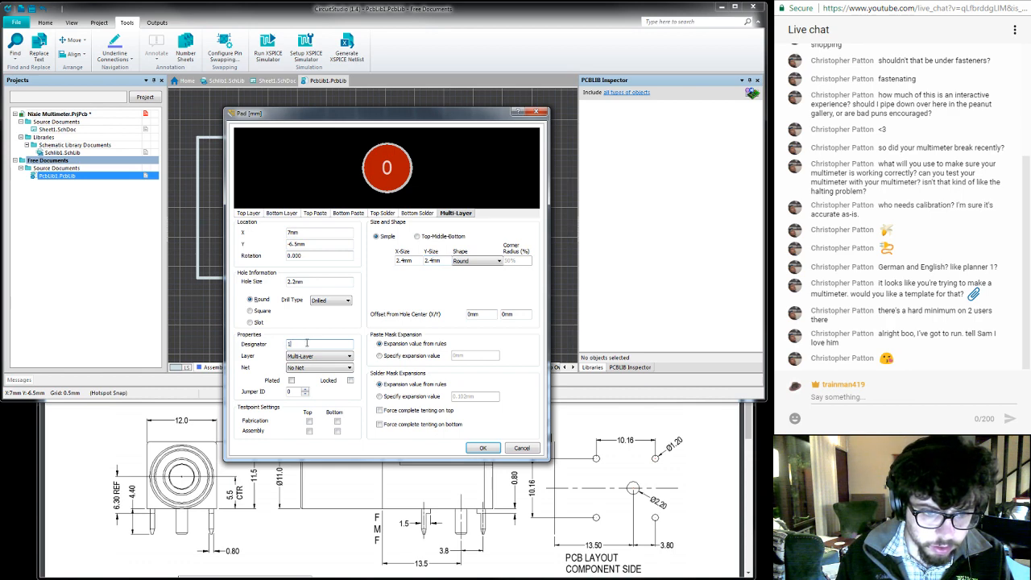
type("1")
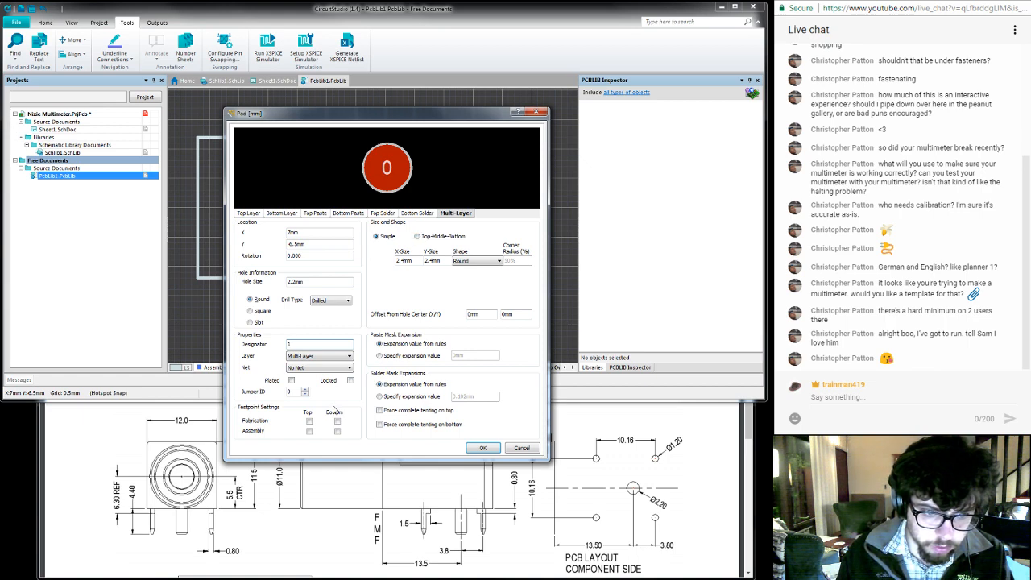
left_click(292, 380)
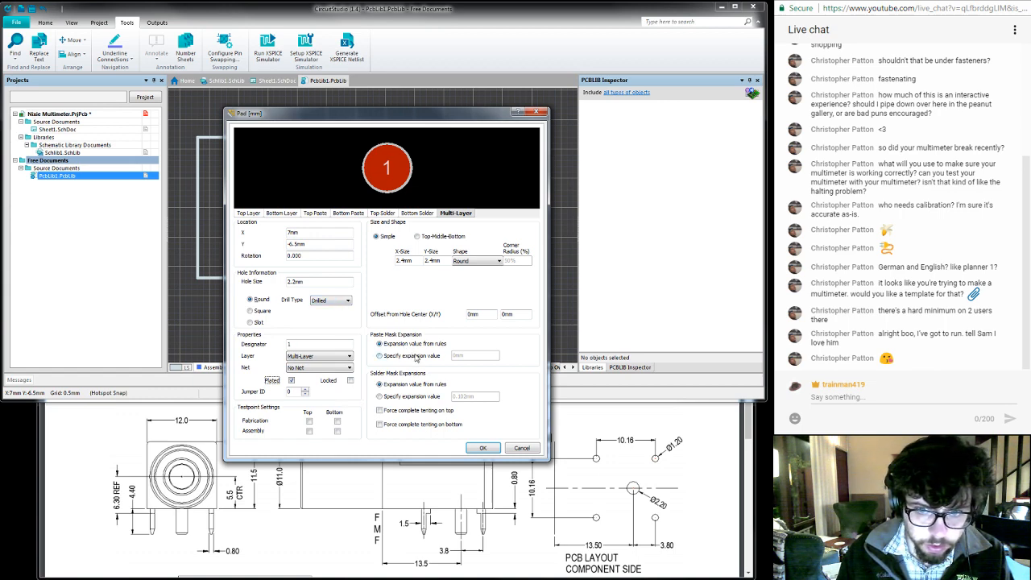
- Switch to the Chrome browser and search Google for "recommended aspect ratio pcb" in a new tab
left_click(330, 544)
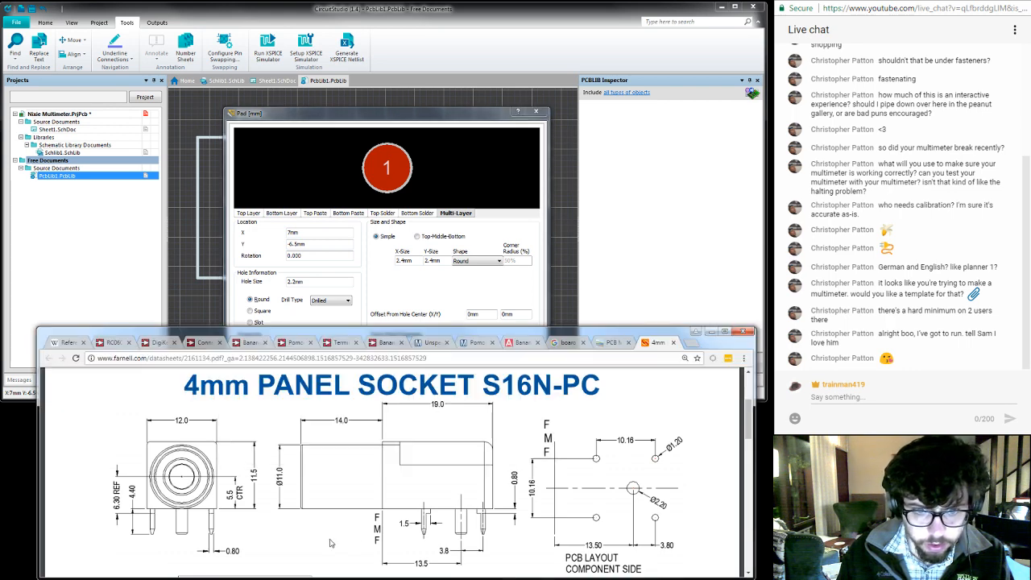
key("ctrl+t")
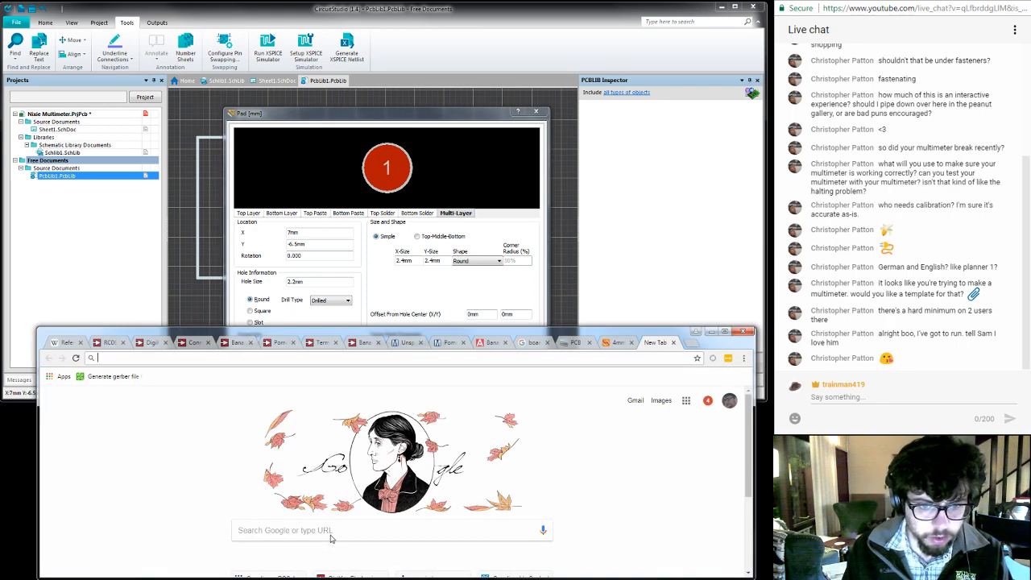
type("recommended")
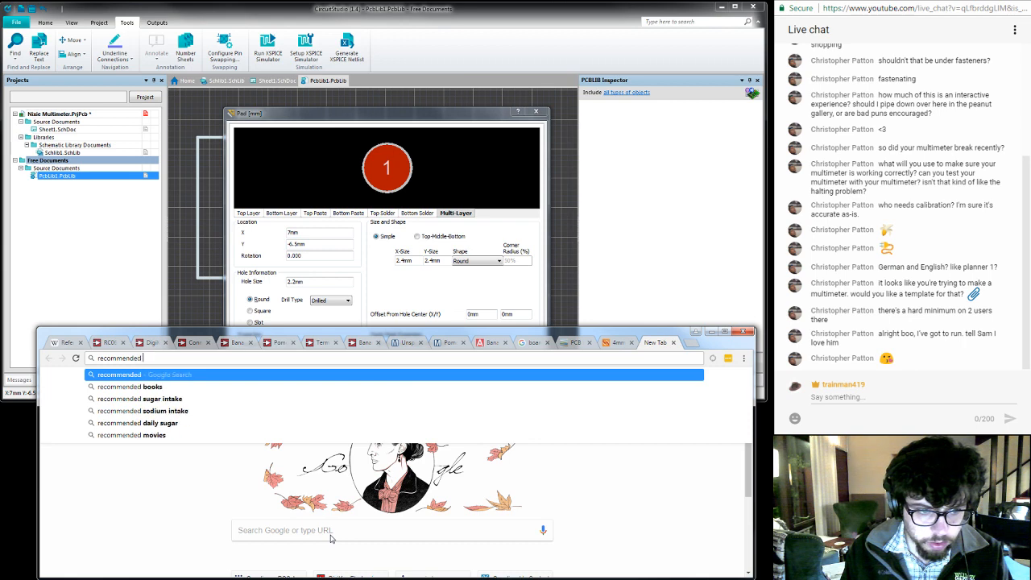
type(" aspect ration")
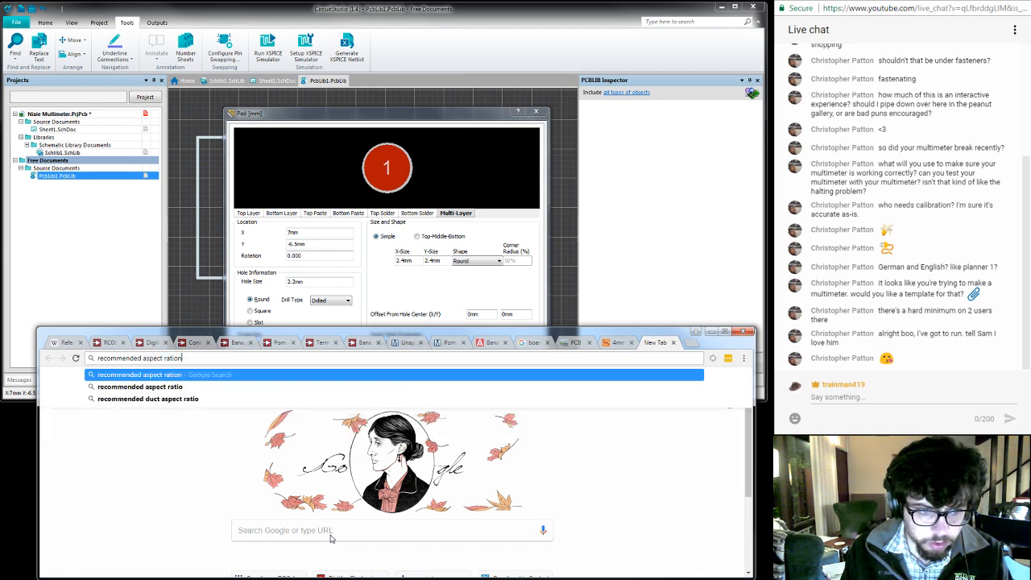
key("BackSpace")
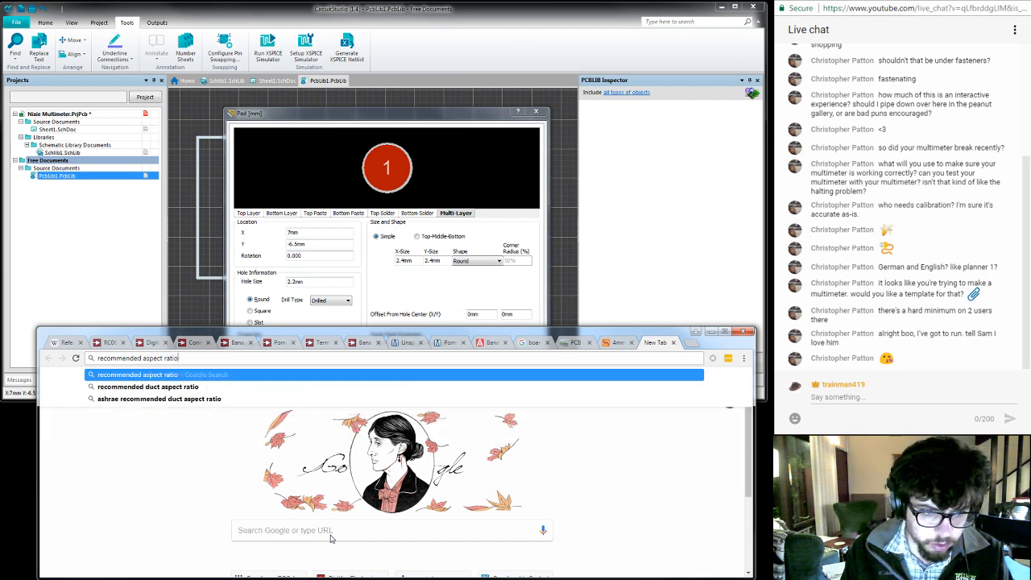
type("pcb")
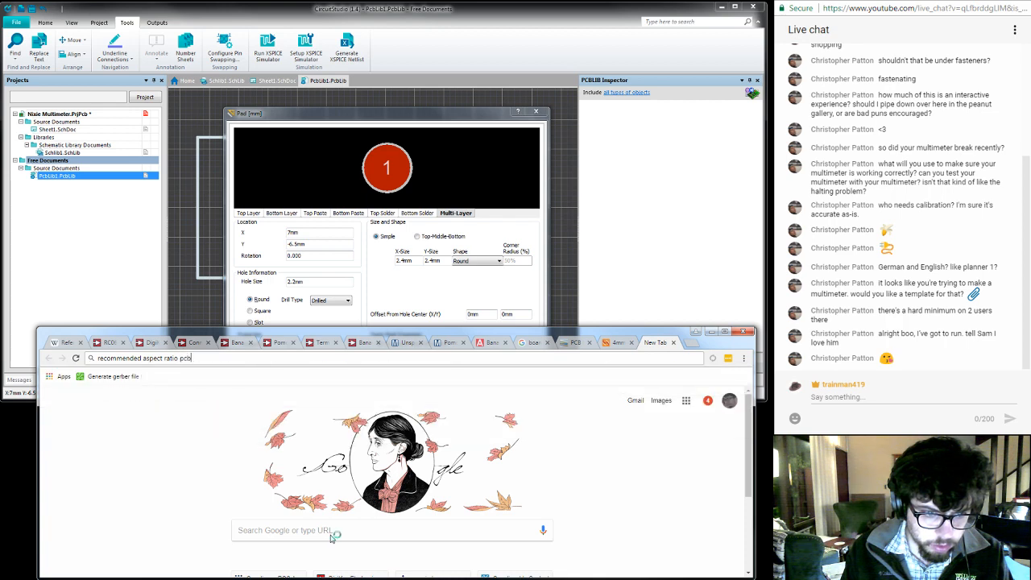
key("Return")
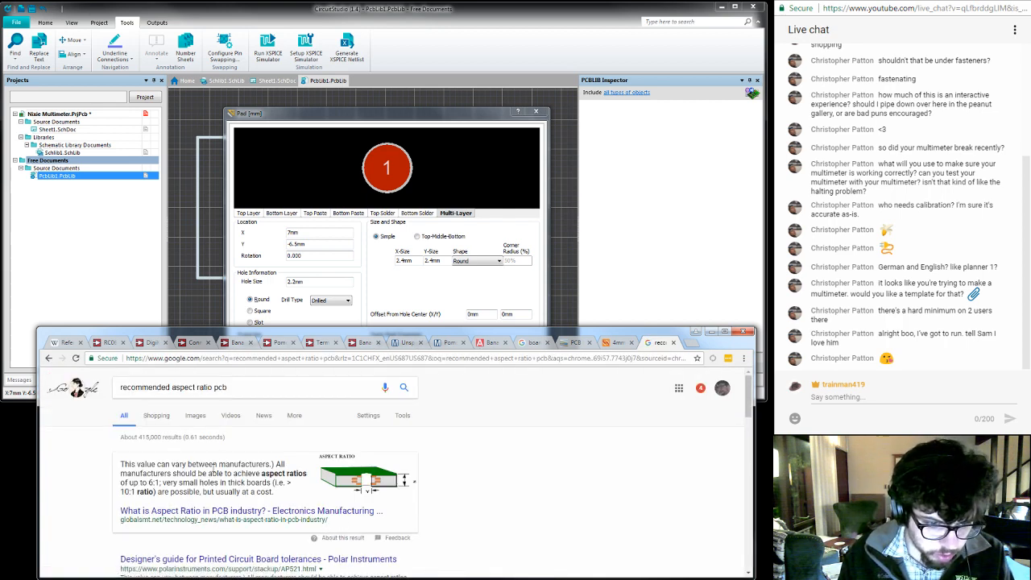
- Look through the search results and open the Bay Area Circuits drilling and vias article at its Drill Sizes section
scroll(213, 466, "down", 2)
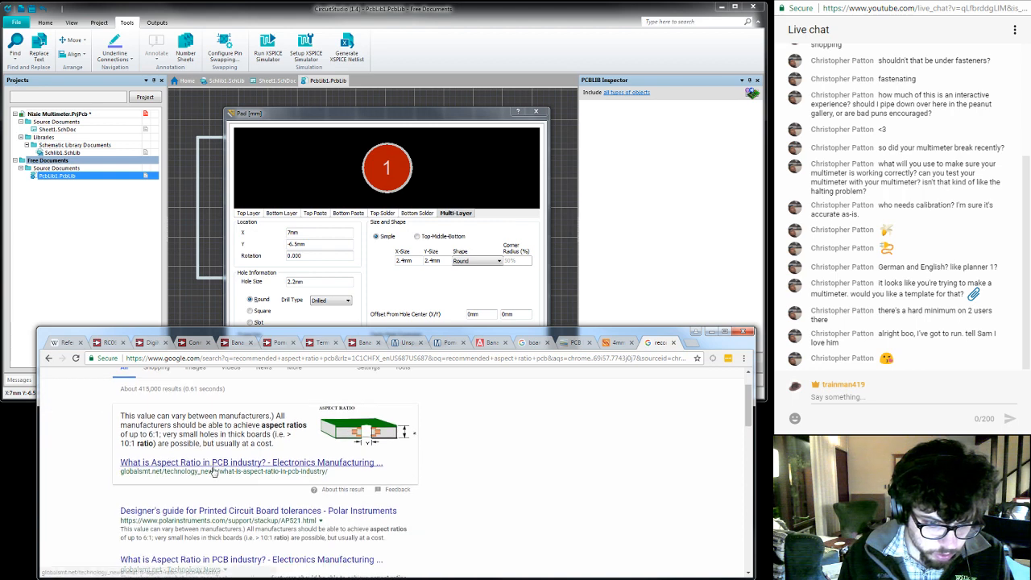
scroll(213, 470, "down", 2)
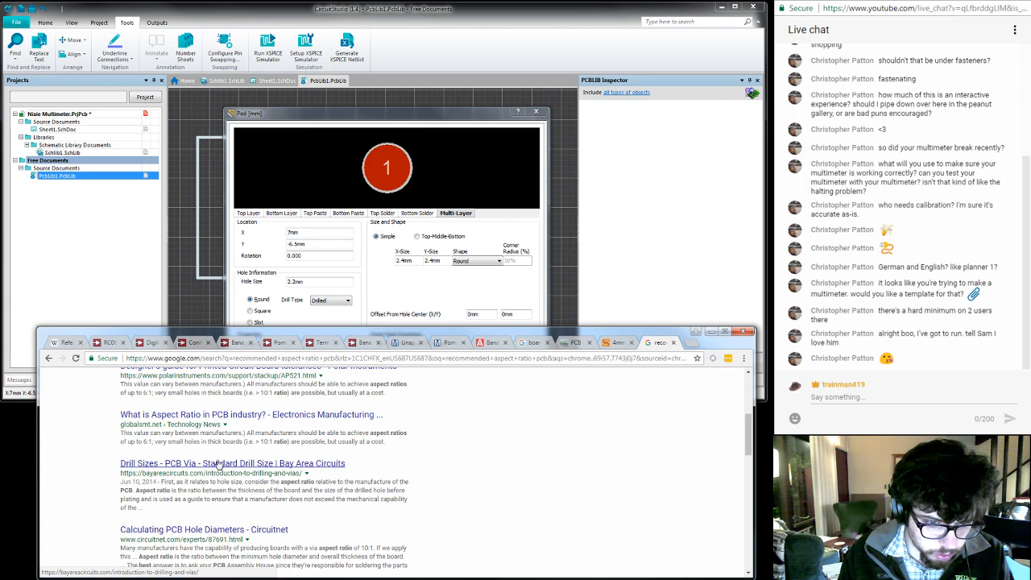
middle_click(219, 466)
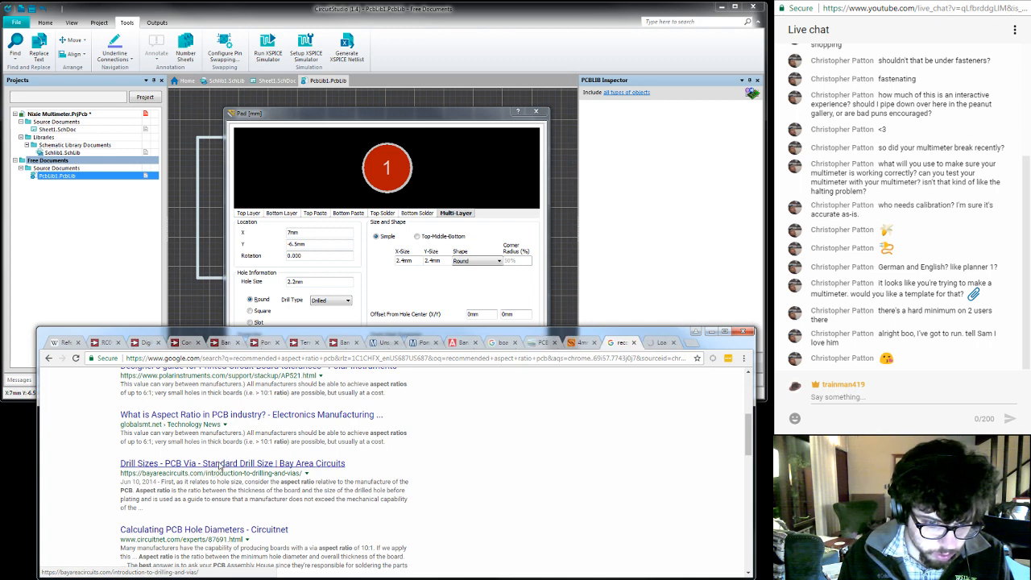
scroll(219, 465, "down", 2)
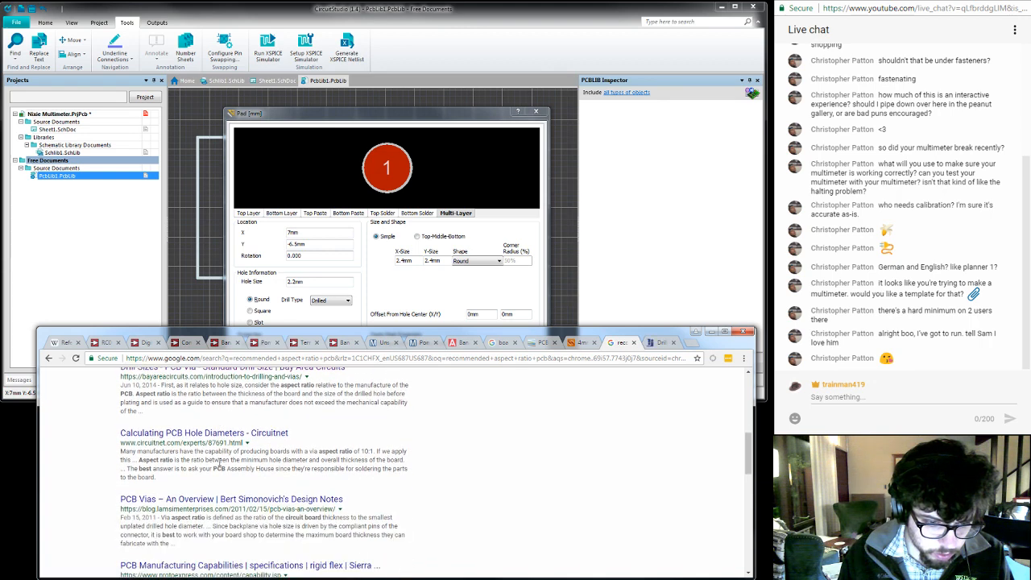
key("ctrl+Tab")
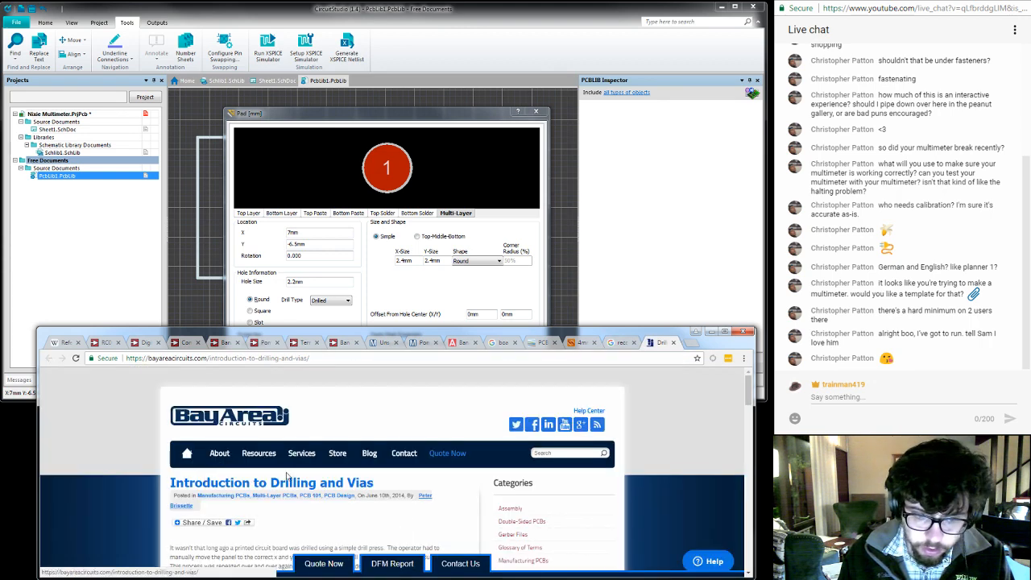
scroll(287, 476, "down", 5)
scroll(289, 476, "down", 3)
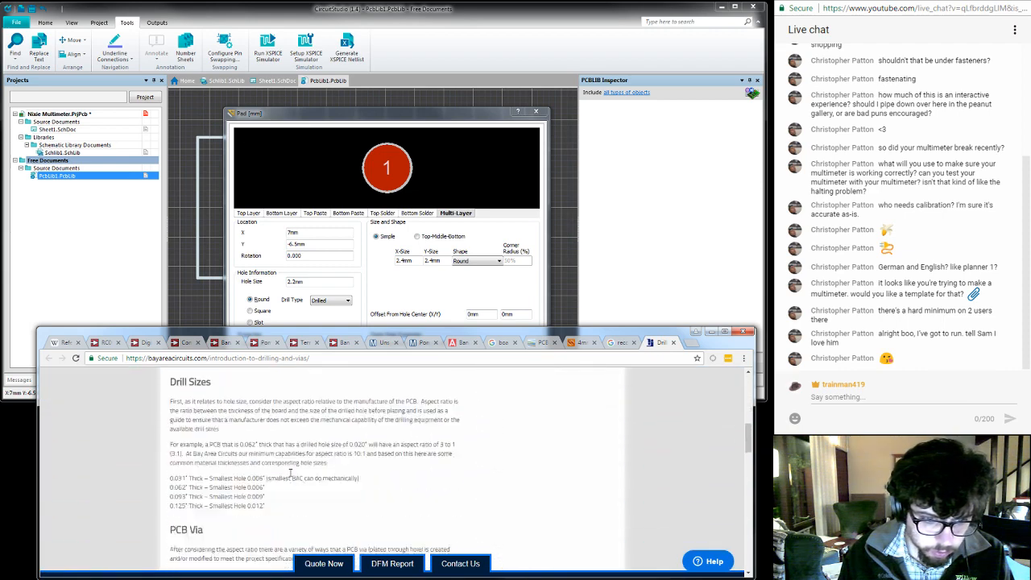
- Search Google for "annular ring size" in a new tab
key("ctrl+t")
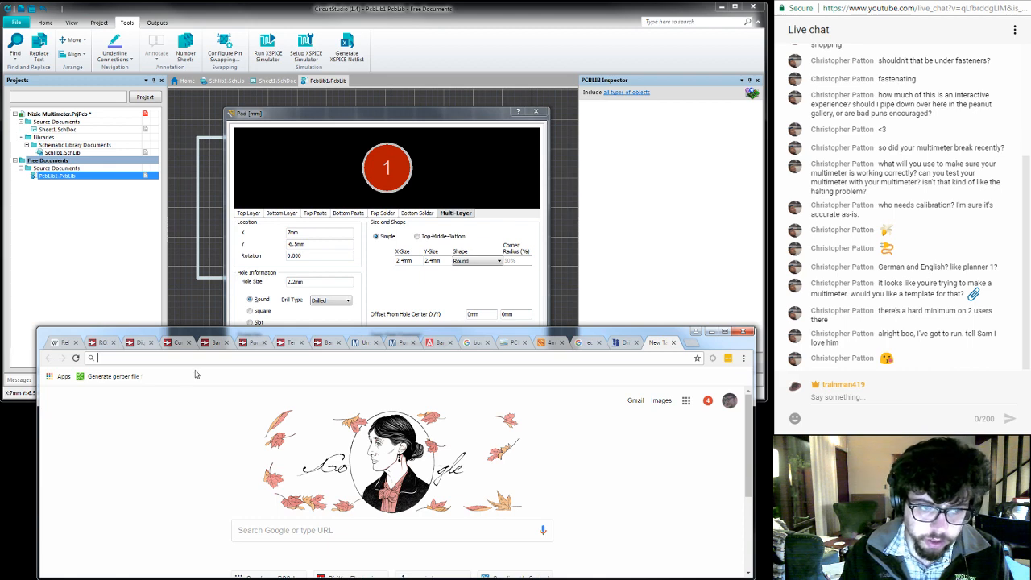
type("annular")
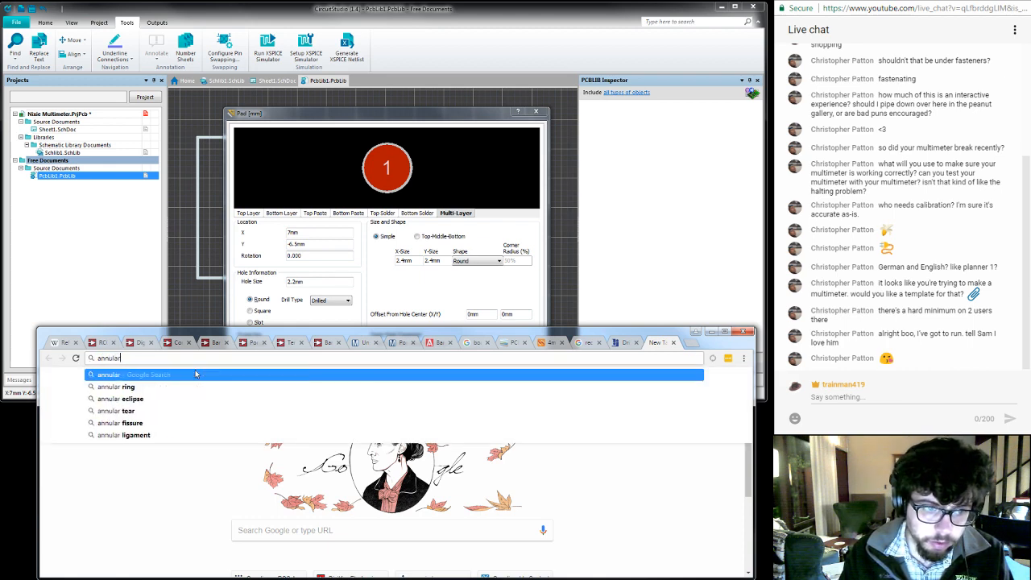
type(" ring size")
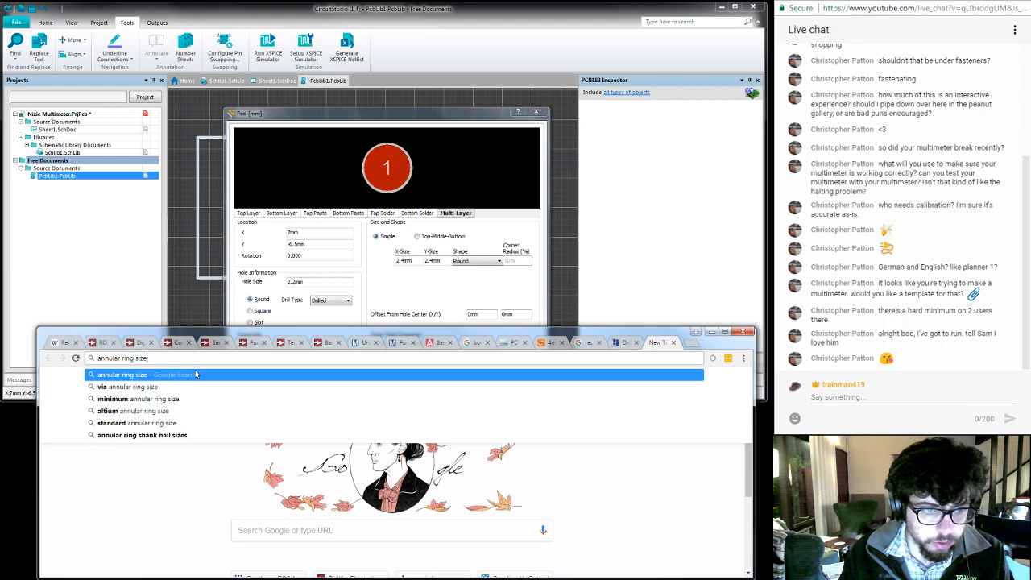
key("Return")
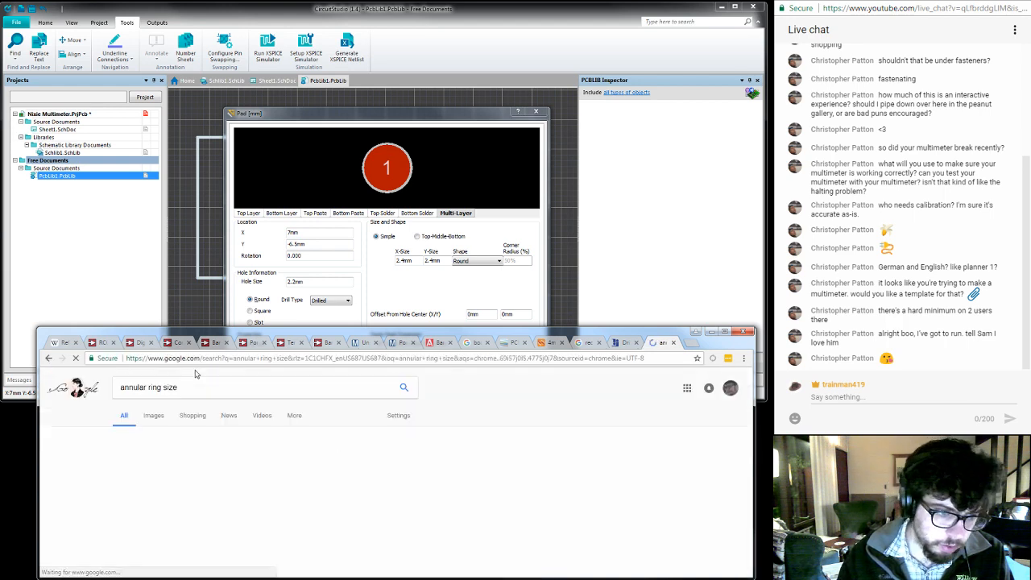
- Look through the search results and open the Stack Exchange question on determining annular ring width for thru-hole pads in its own tab
scroll(270, 499, "down", 3)
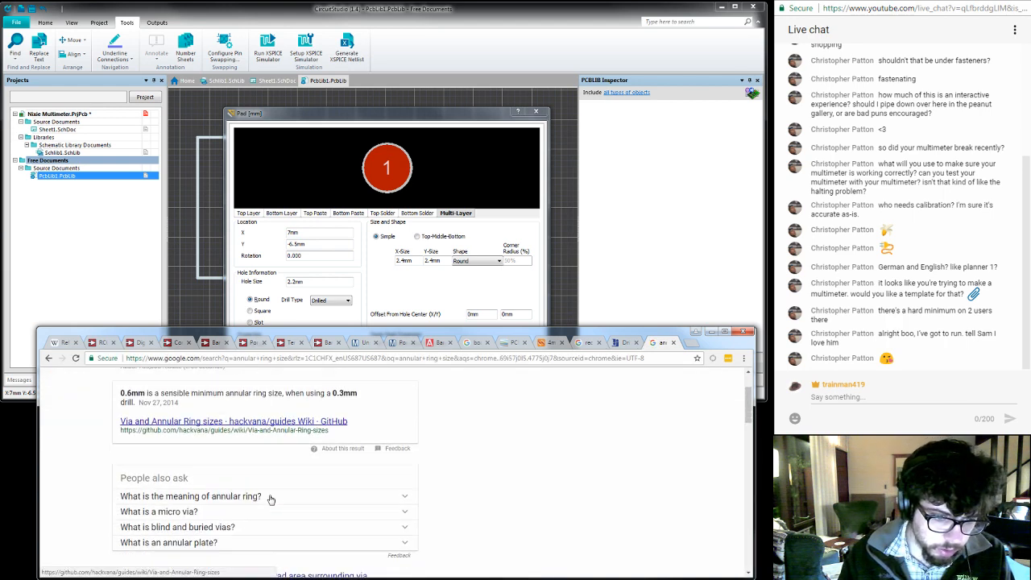
scroll(270, 499, "down", 1)
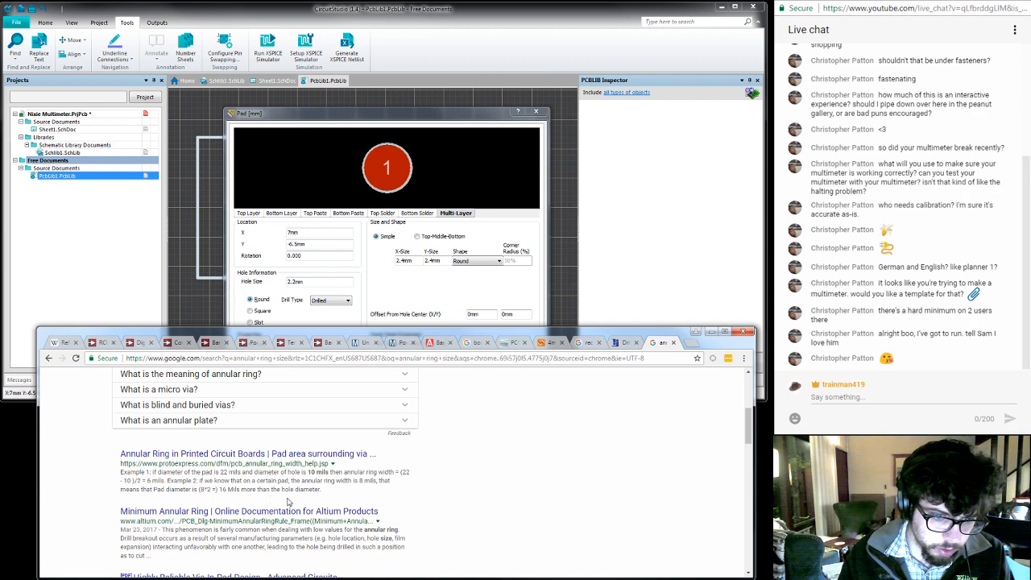
scroll(278, 511, "down", 3)
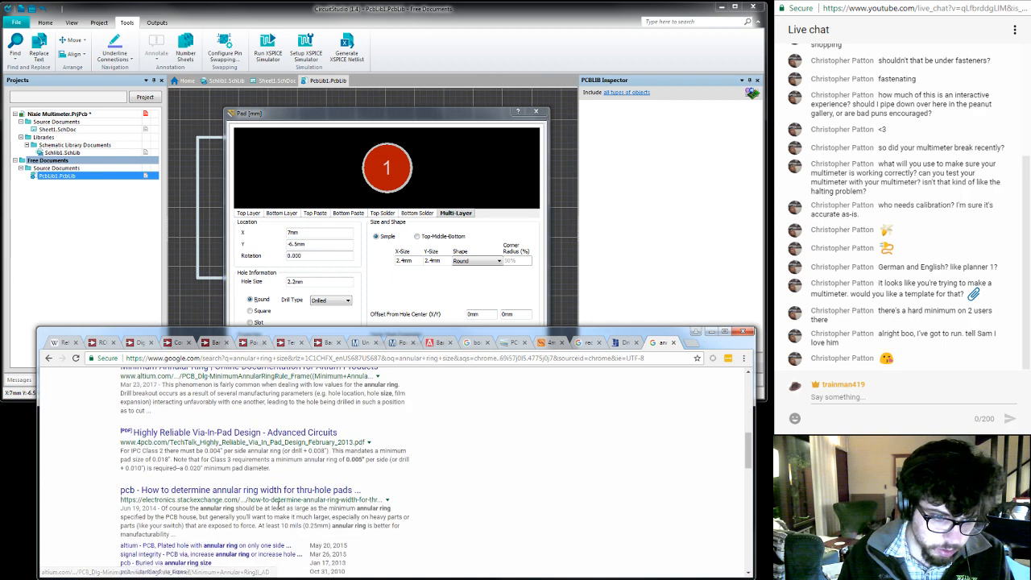
scroll(278, 505, "down", 1)
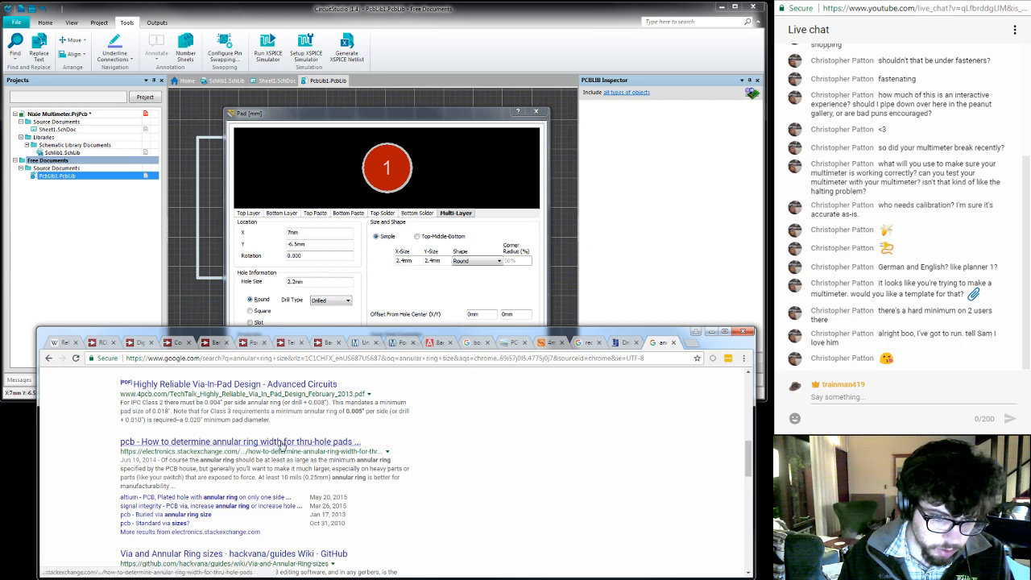
middle_click(281, 445)
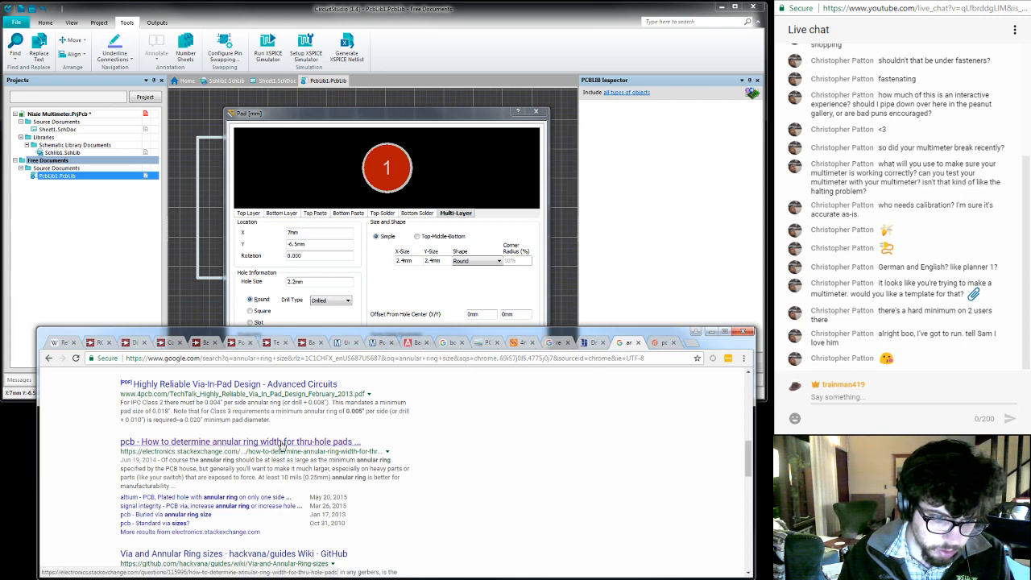
key("ctrl+Tab")
- Read the answers on annular ring width for plated through holes, including the IPC-7251 table of values added to the hole diameter
scroll(281, 444, "down", 3)
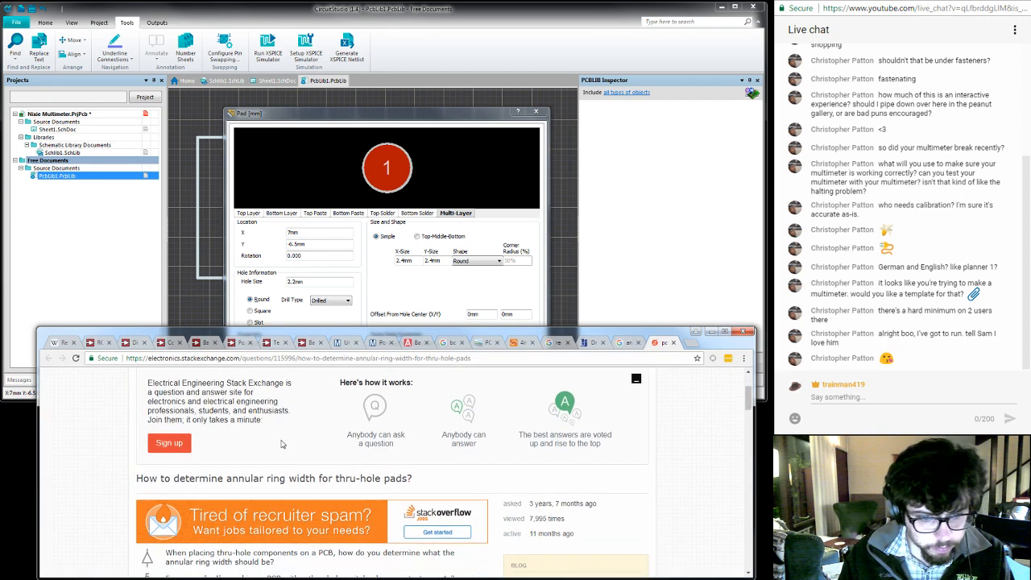
scroll(282, 444, "down", 5)
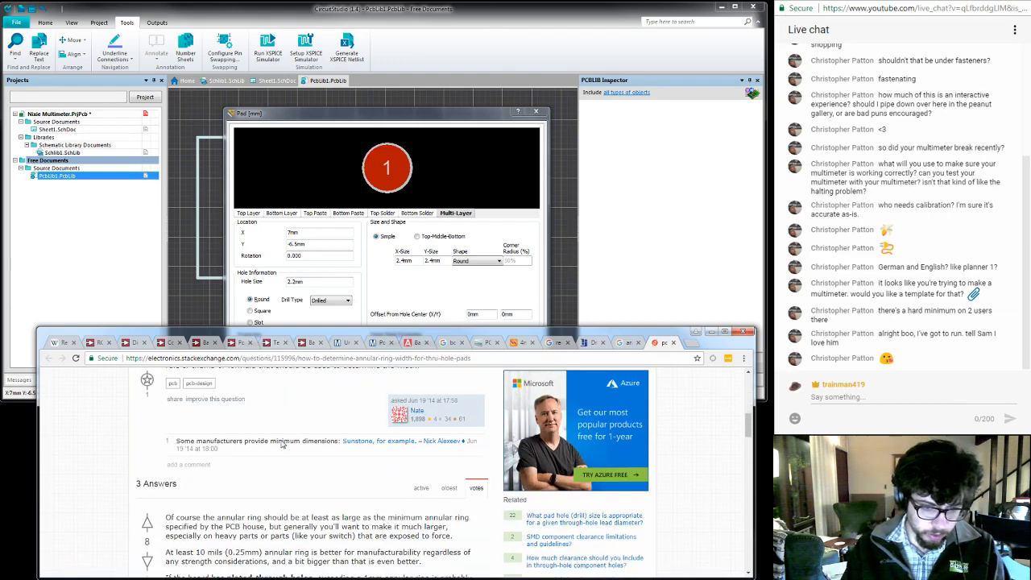
scroll(282, 441, "down", 1)
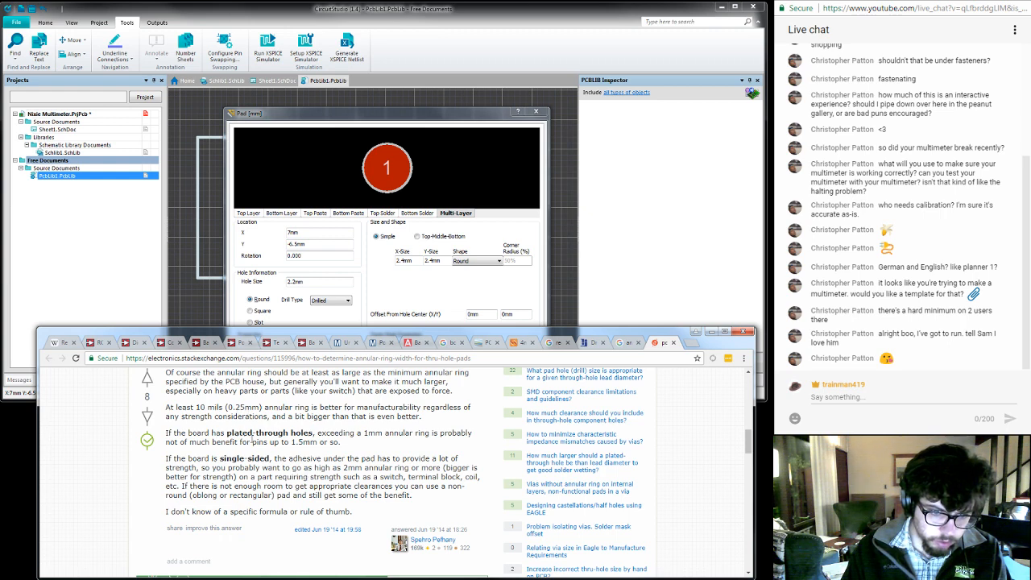
scroll(276, 446, "down", 5)
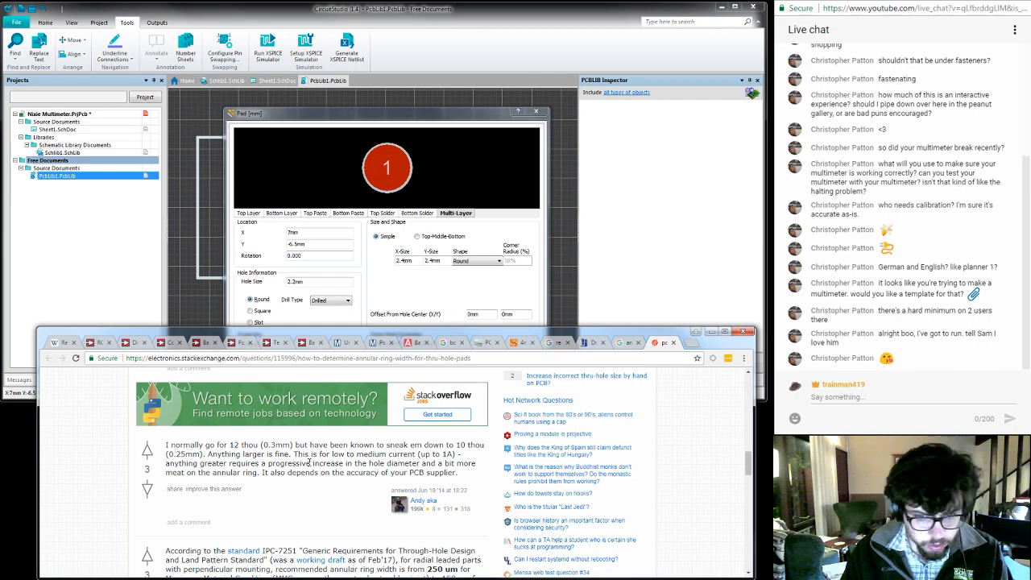
scroll(283, 470, "down", 3)
scroll(312, 465, "down", 2)
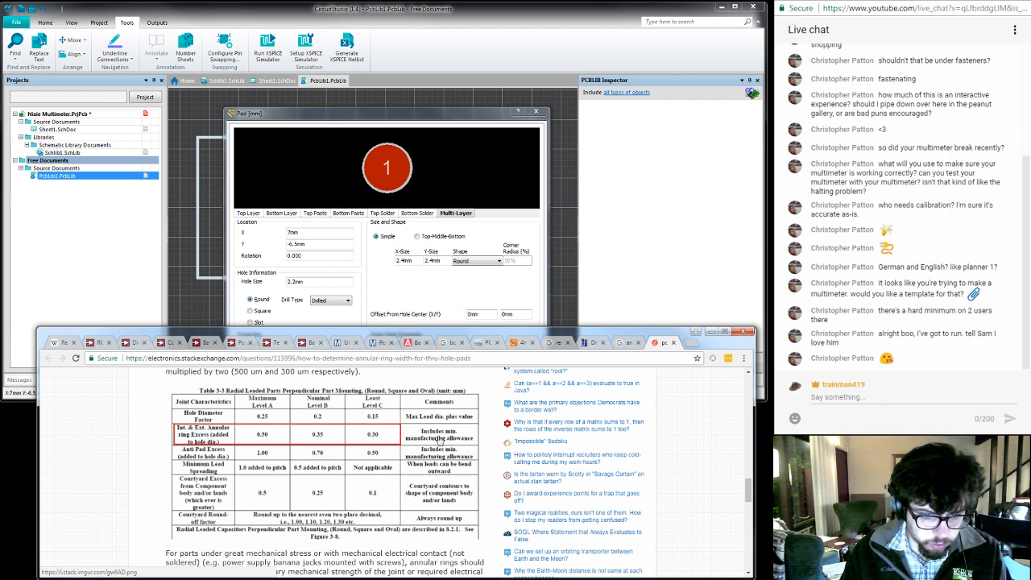
scroll(442, 439, "up", 1)
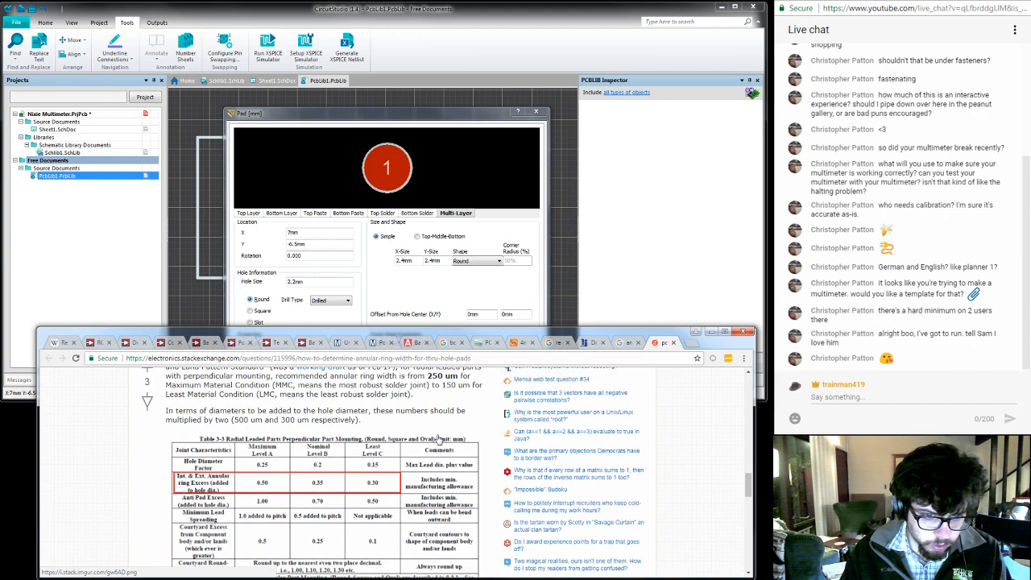
scroll(438, 439, "up", 1)
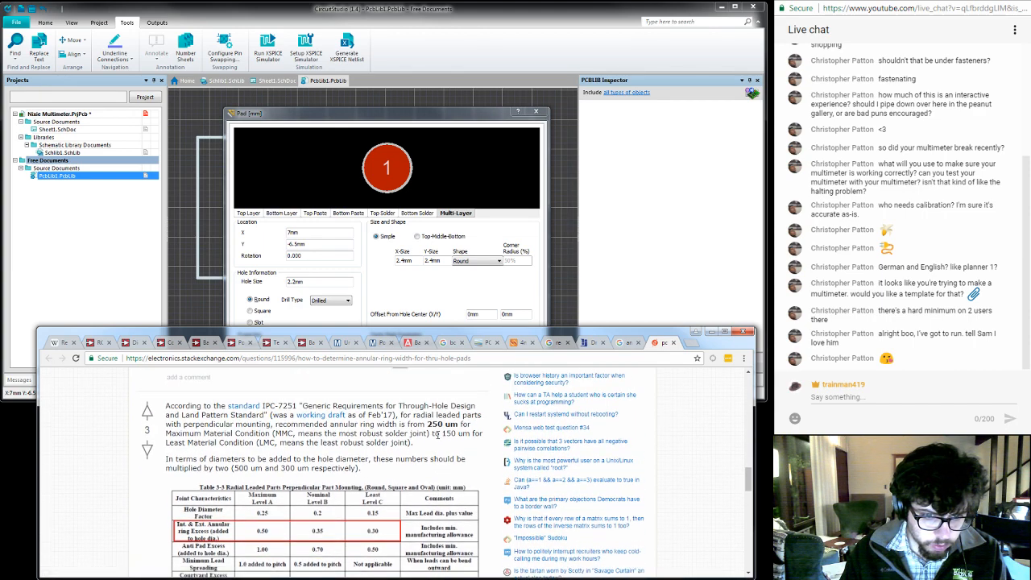
scroll(438, 435, "down", 2)
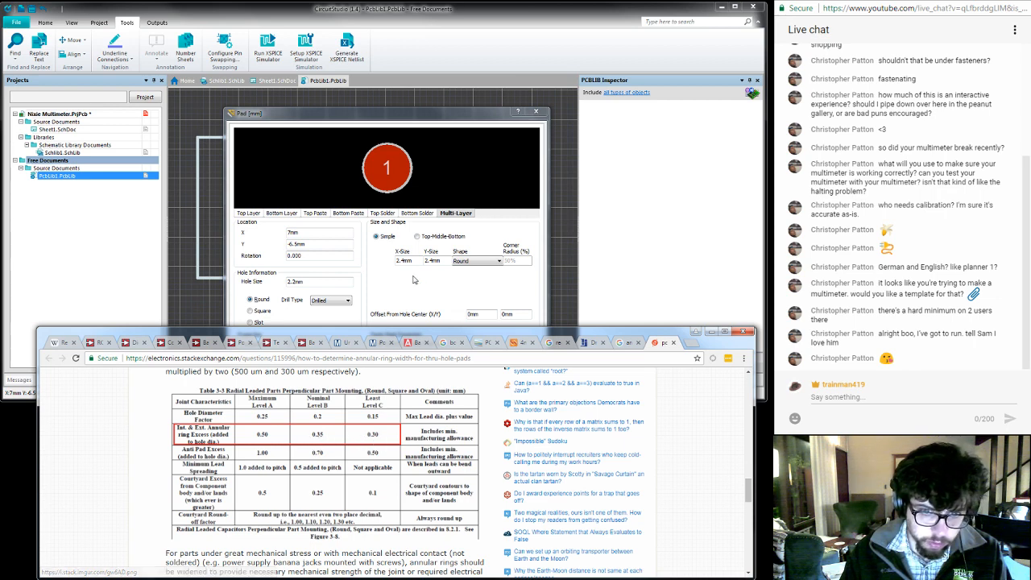
- Switch back to CircuitStudio and set pad 1's X and Y size to 2.8 mm
left_click(404, 260)
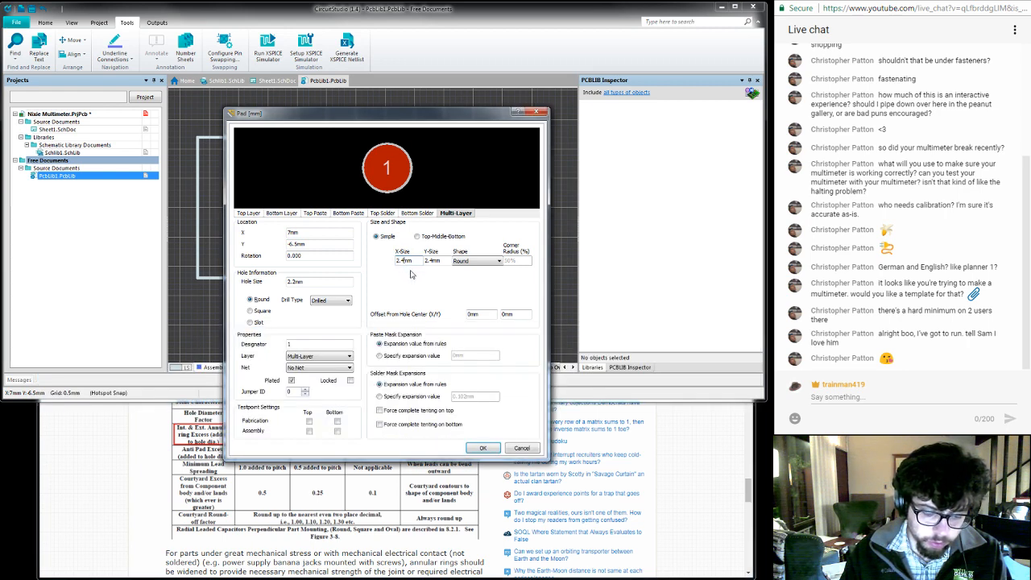
key("BackSpace")
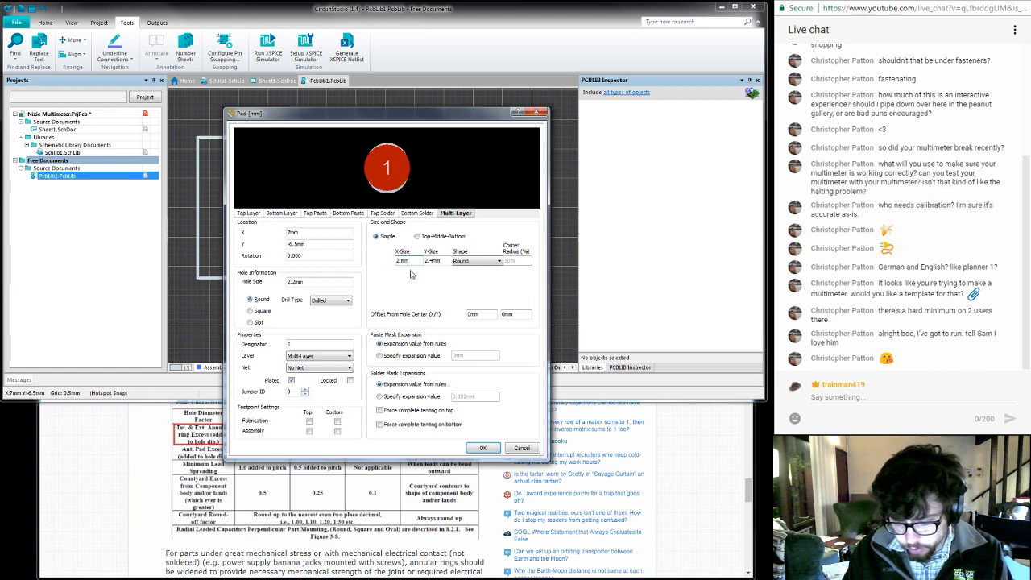
type("5")
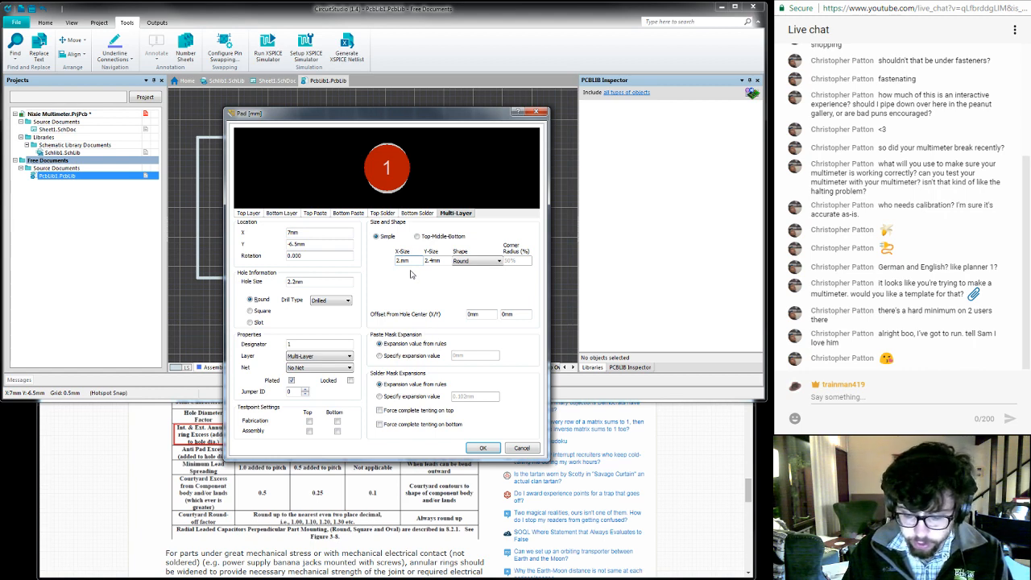
type("8")
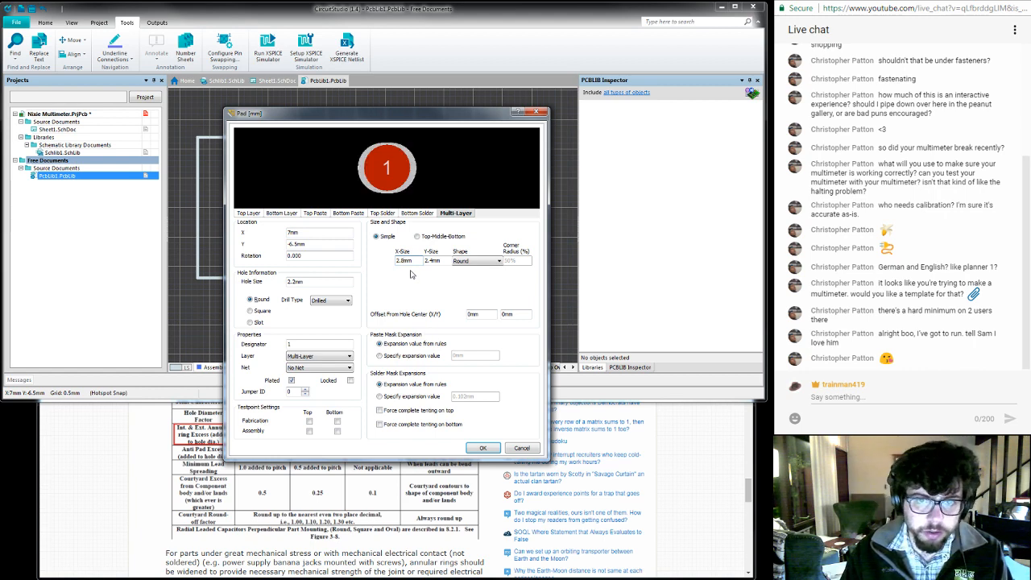
left_click(431, 259)
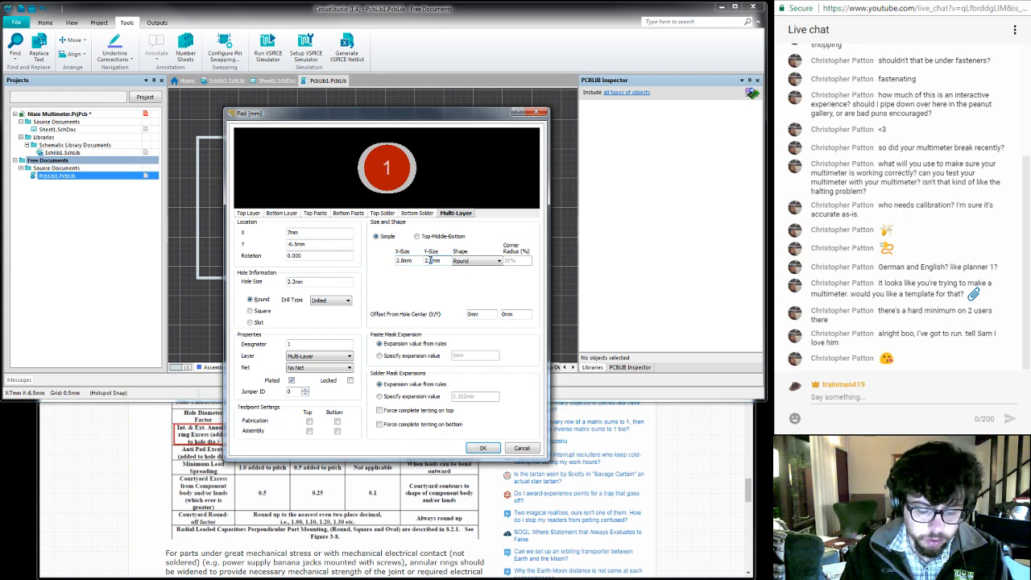
type("8")
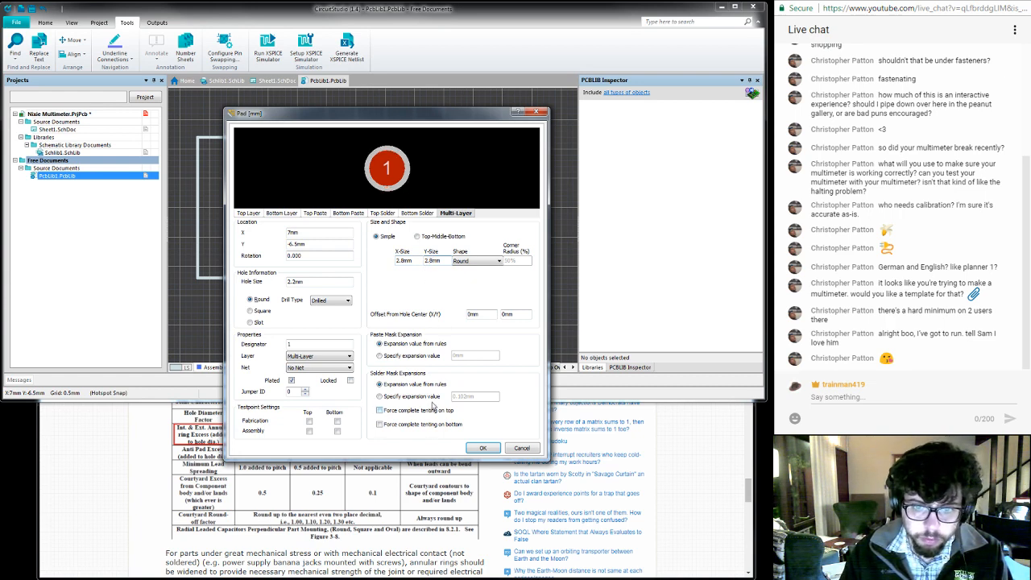
- Accept the pad properties, place pad 1 at the footprint's origin and end pad placement
left_click(481, 449)
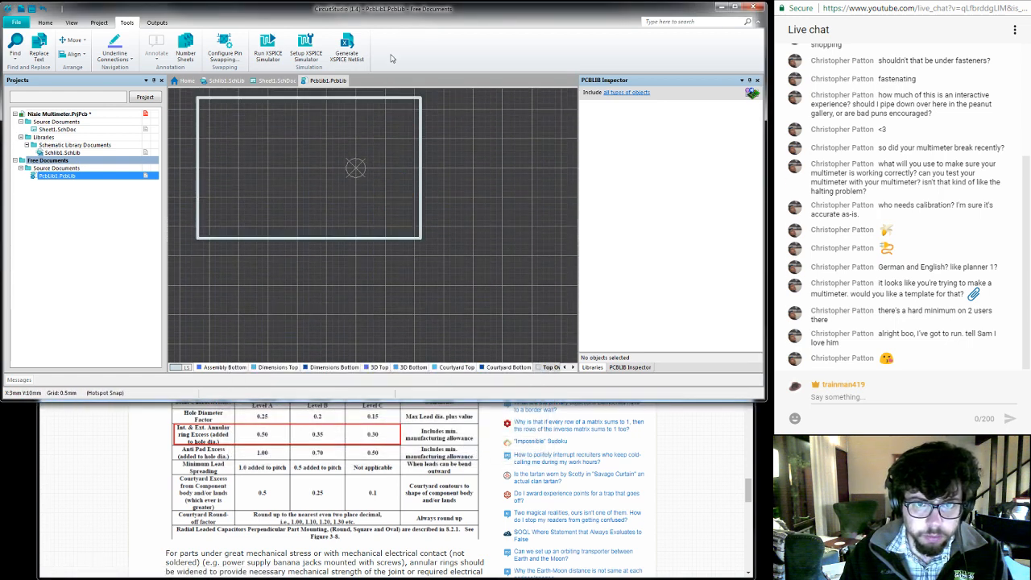
left_click(357, 188)
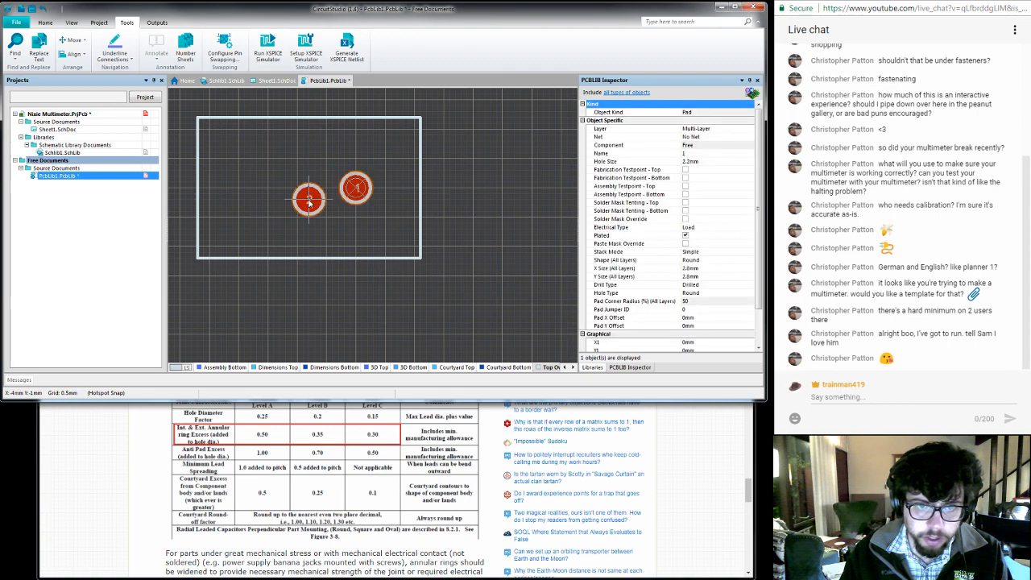
key("Escape")
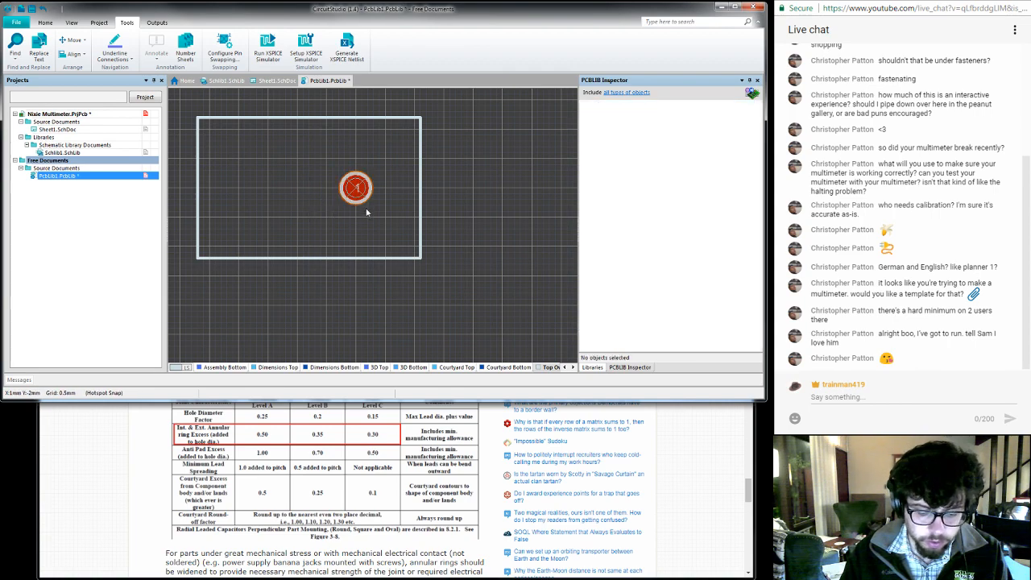
- Start placing another pad and give it designator 2 in its properties
key("p")
key("p")
key("Tab")
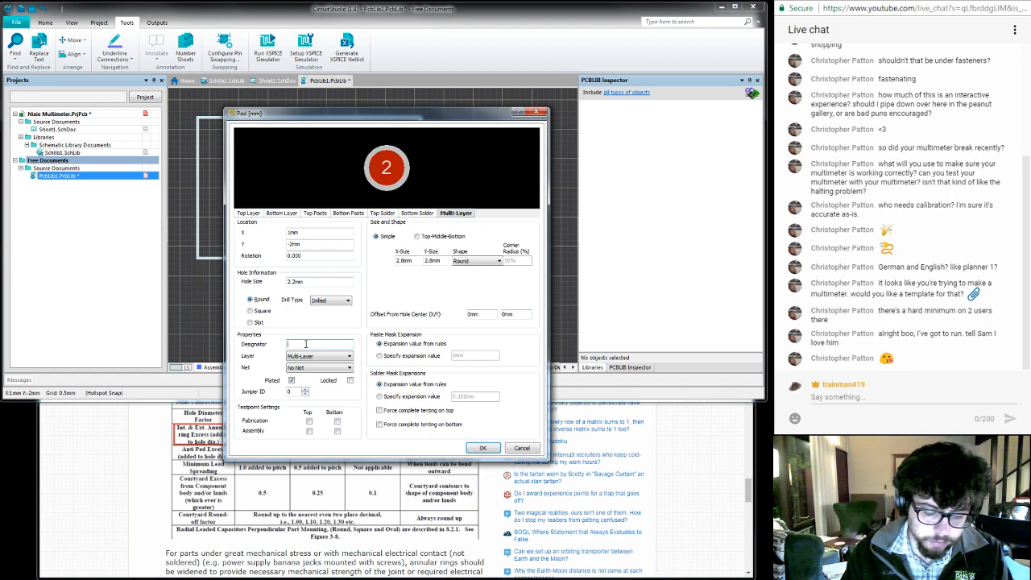
type("CHA")
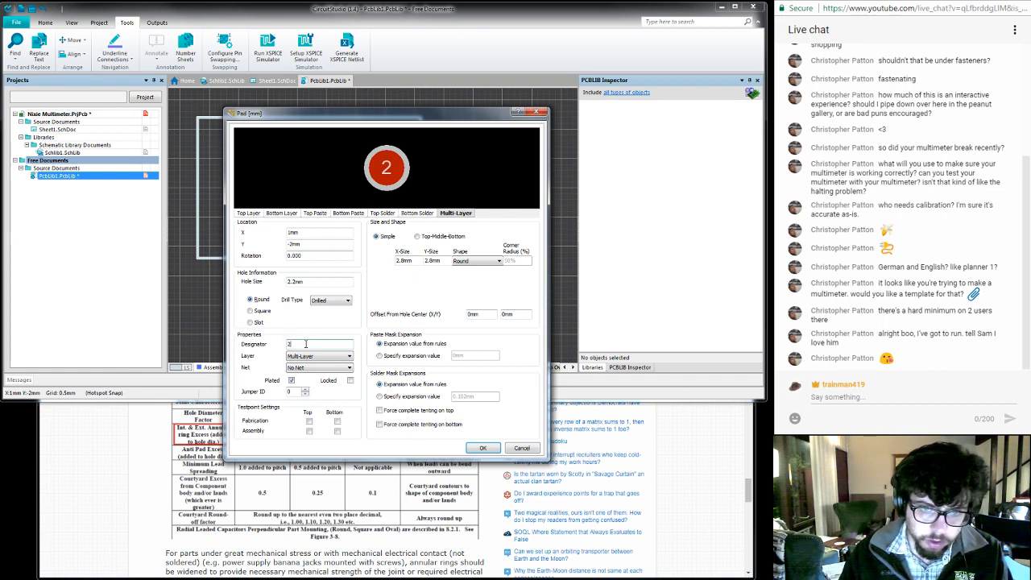
- Check the PCB layout in the S16N-PC datasheet in Chrome, and set pad 2's hole size to 1.2 mm in CircuitStudio
left_click(680, 433)
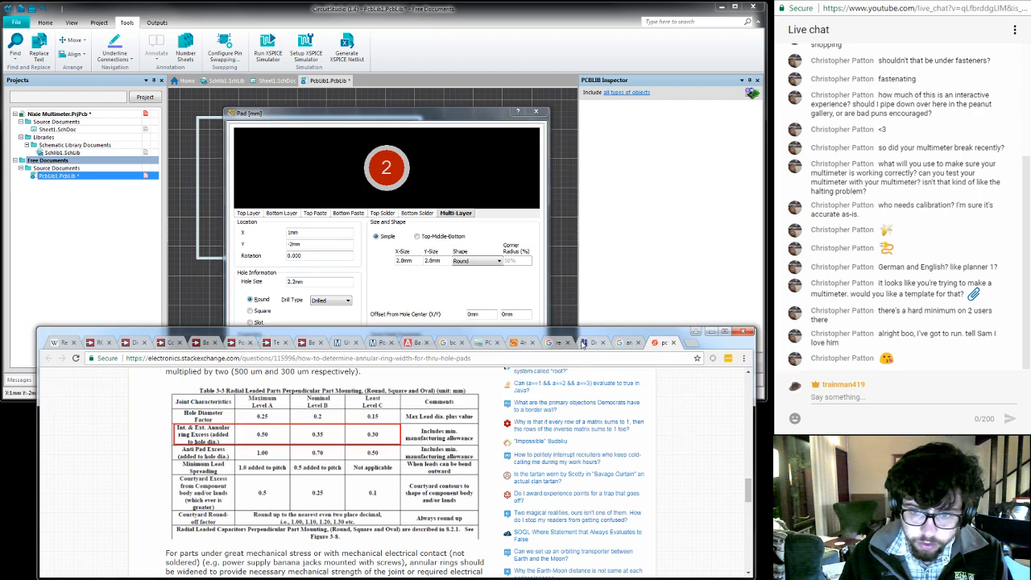
left_click(512, 345)
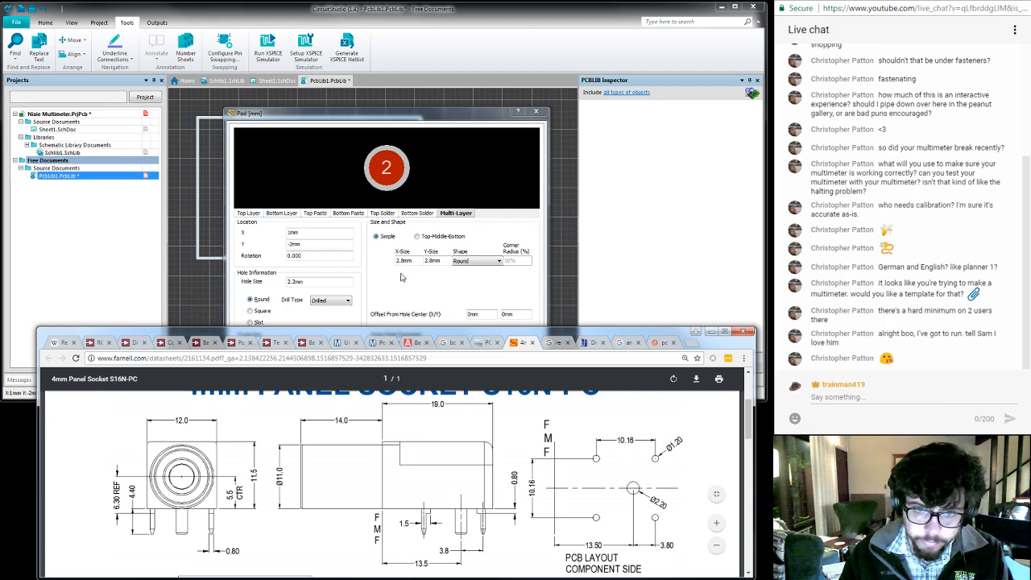
double_click(315, 282)
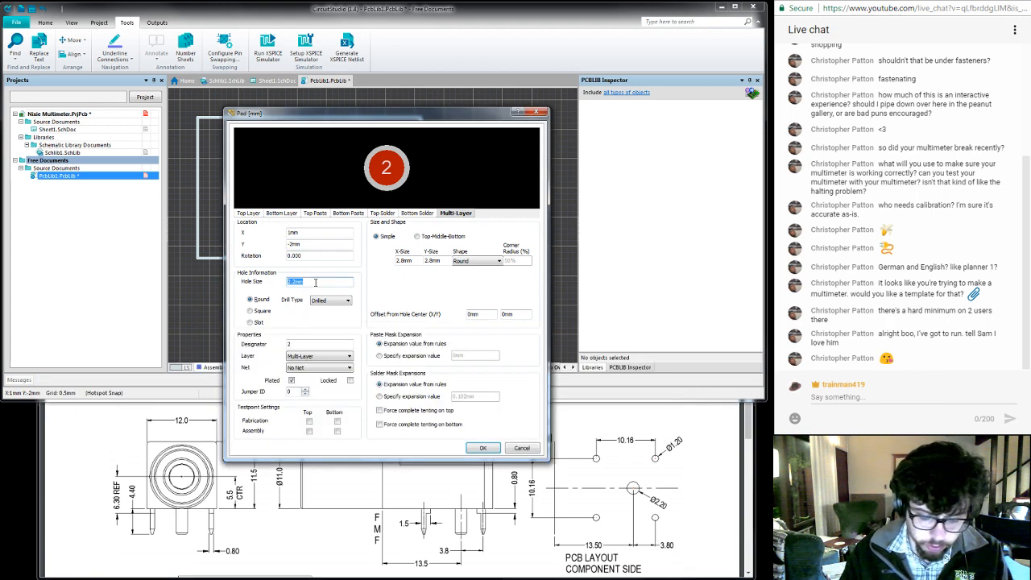
type("1.2")
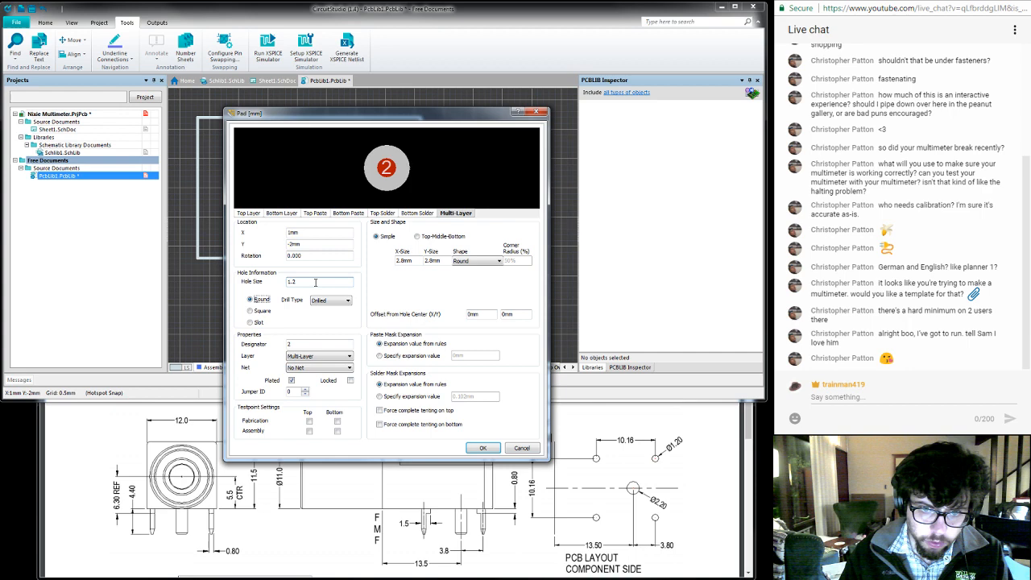
- Set pad 2's X and Y size to 1.8 mm and accept the pad properties
double_click(412, 260)
left_click(400, 261)
key("BackSpace")
type("1")
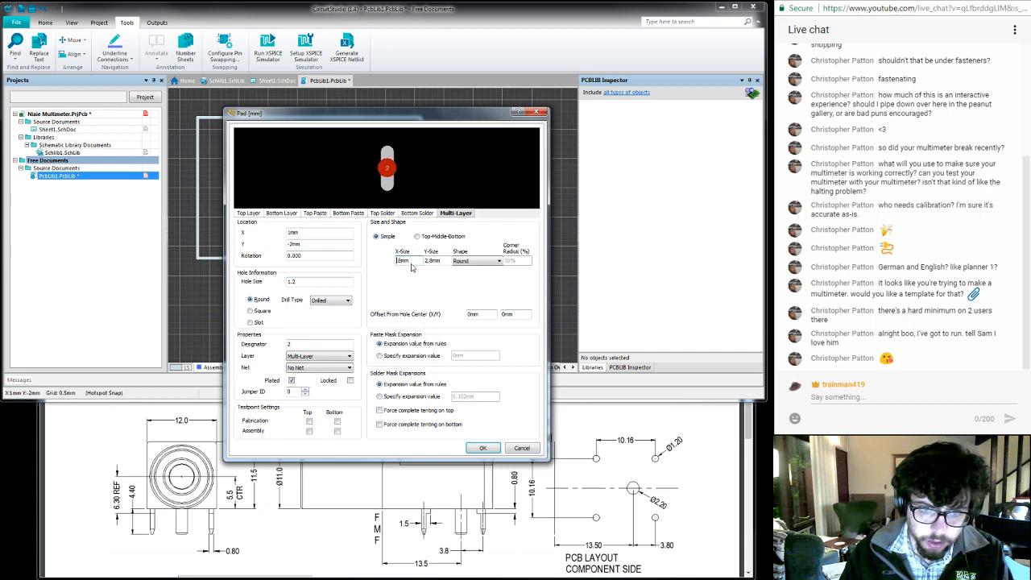
left_click(428, 260)
key("BackSpace")
type("1.")
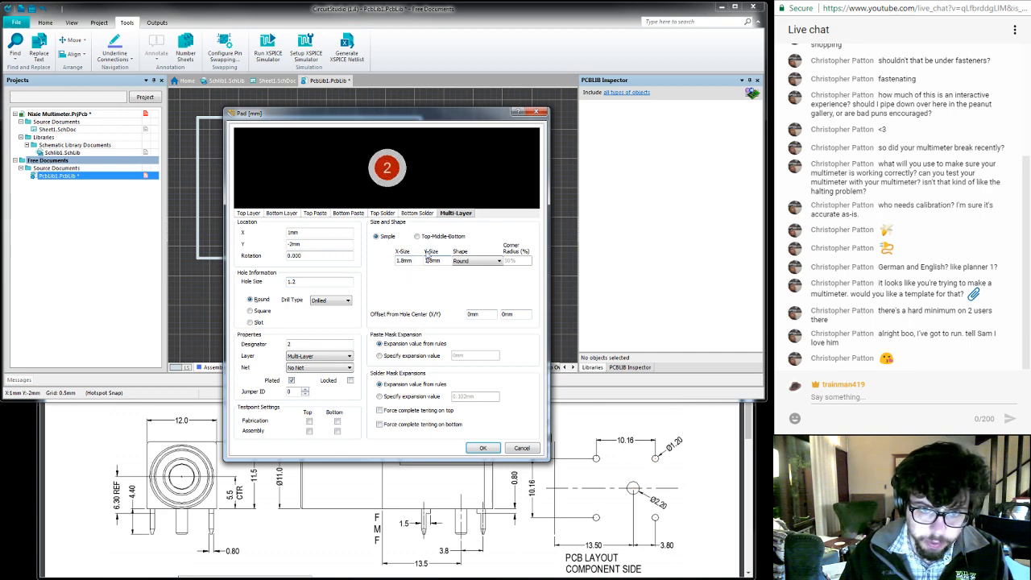
left_click(483, 448)
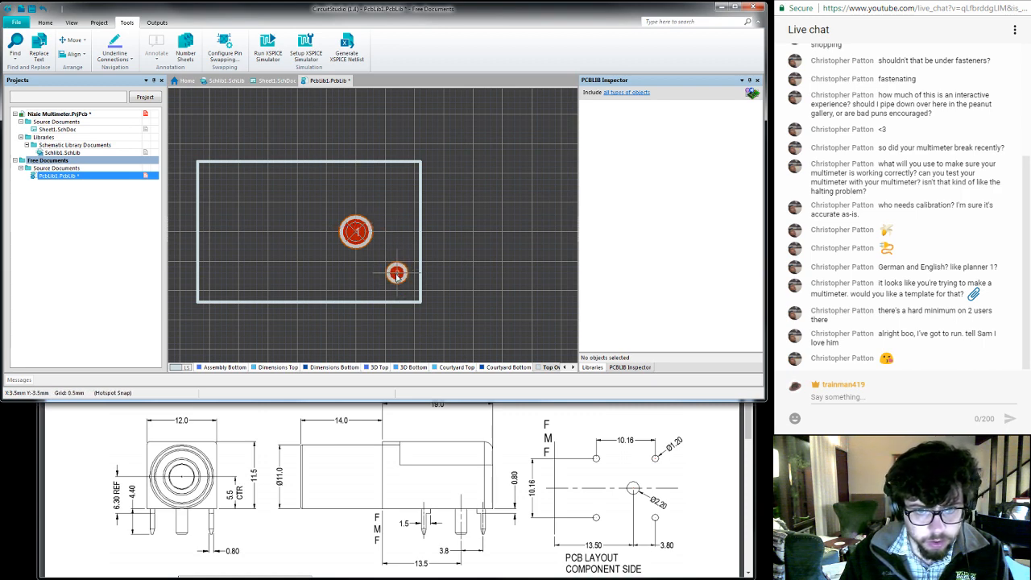
- Place four corner pads around pad 1 at about (3.5, -3.5), (3.5, 4), (-7, 4) and (-7, -3.5) mm, and end pad placement
left_click(396, 274)
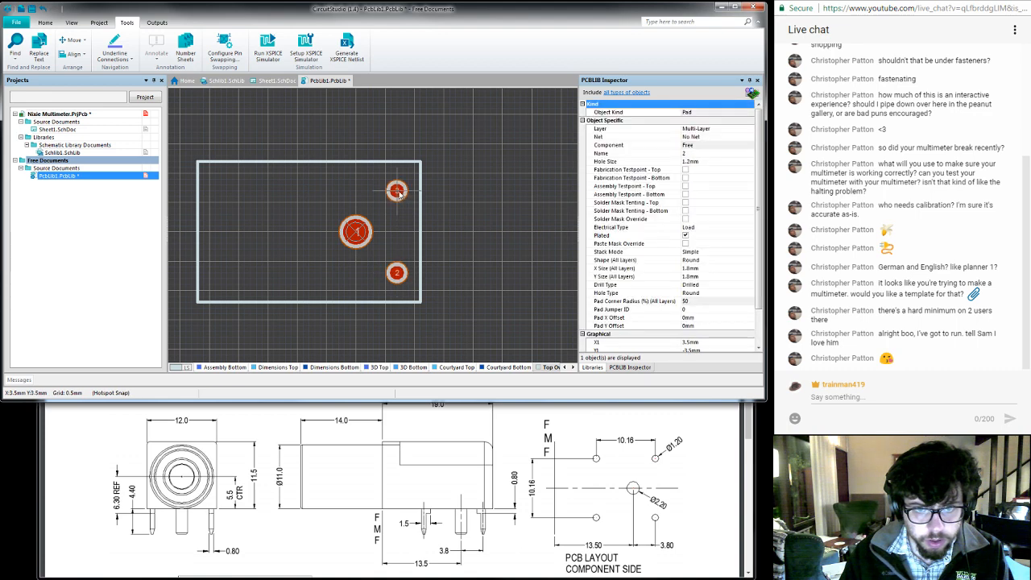
left_click(397, 185)
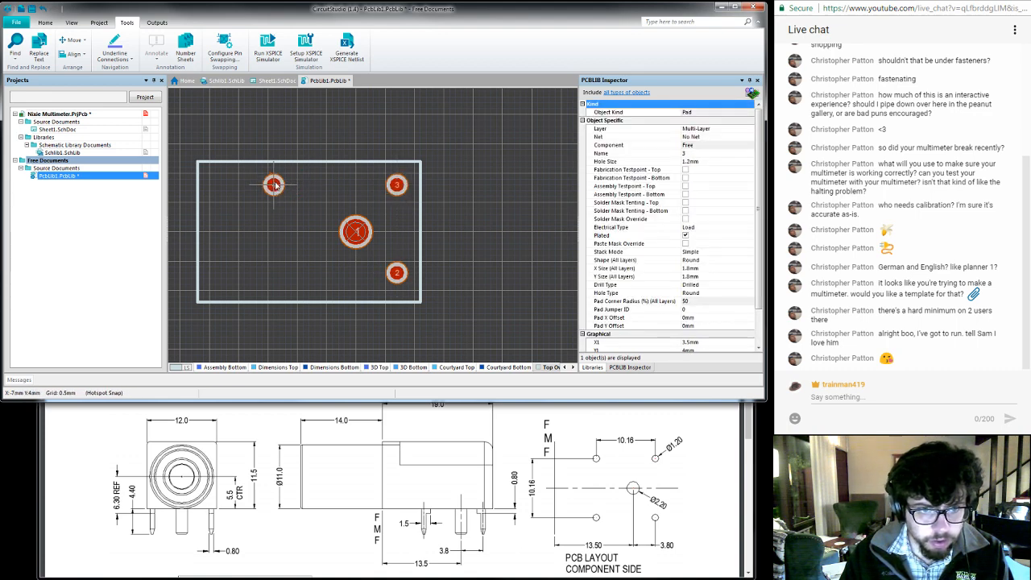
left_click(273, 185)
left_click(273, 272)
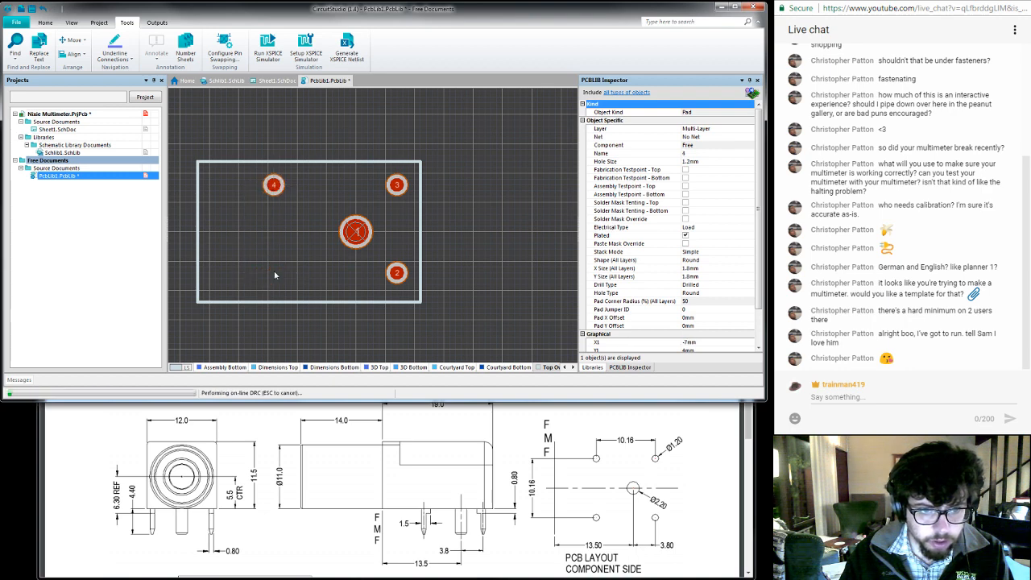
right_click(295, 273)
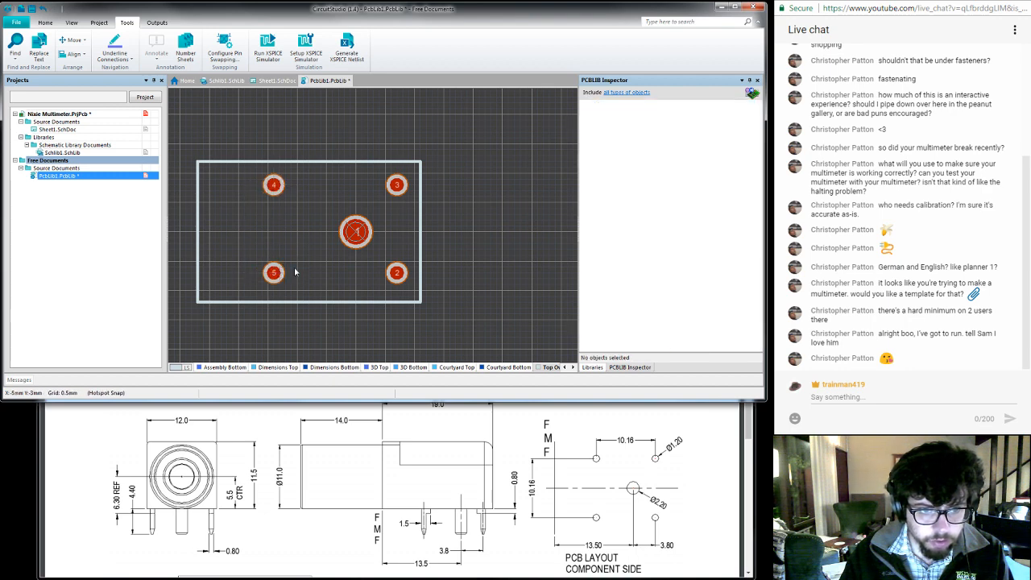
- Rename pads 3, 4 and 5 together to 2 so they share the remaining corner pad's designator
left_click(395, 188)
left_click(273, 185, "shift")
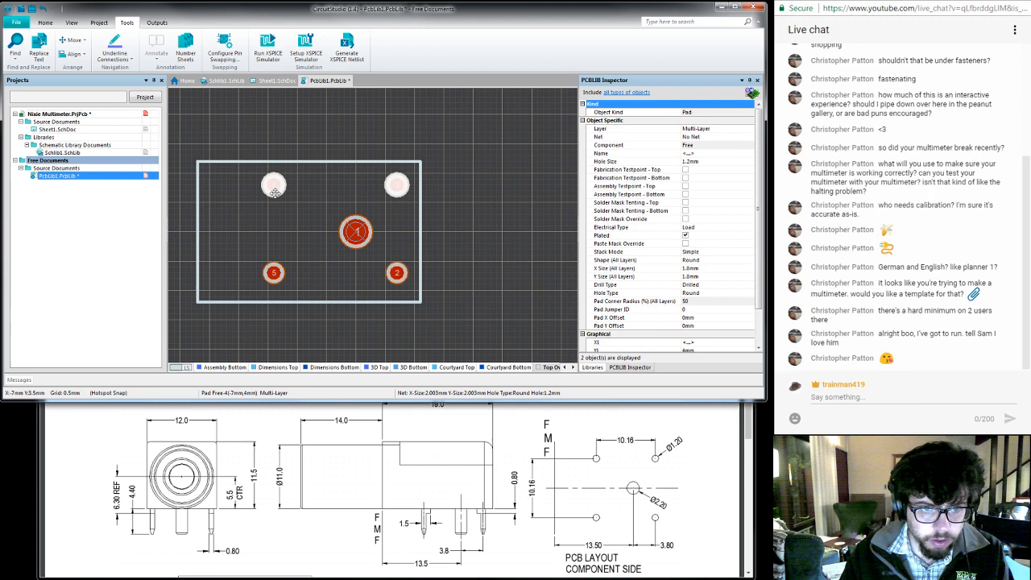
left_click(273, 272, "shift")
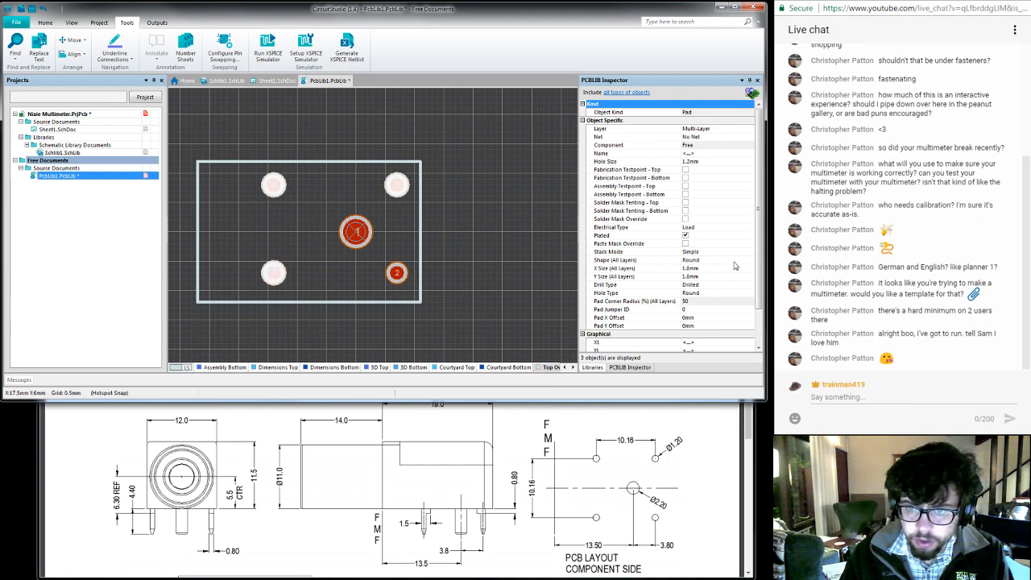
mouse_move(758, 203)
left_mouse_down()
mouse_move(760, 230)
mouse_move(758, 194)
left_mouse_up()
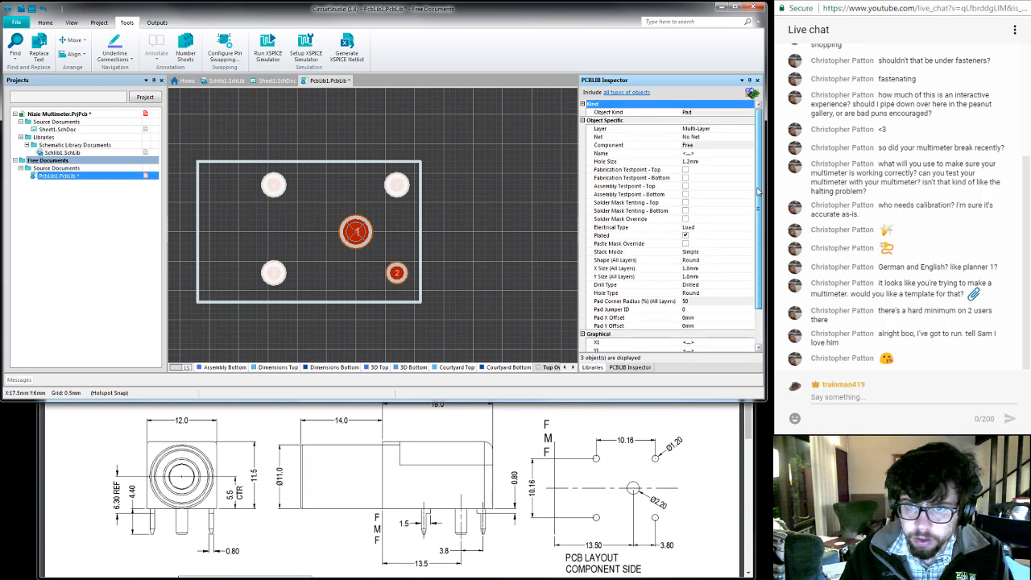
left_click(710, 154)
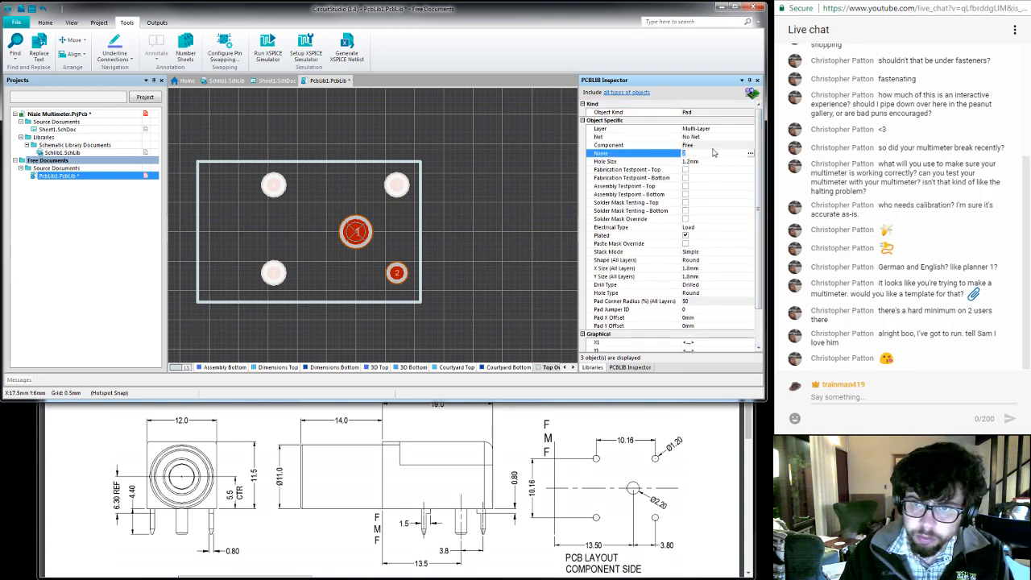
left_click(376, 178)
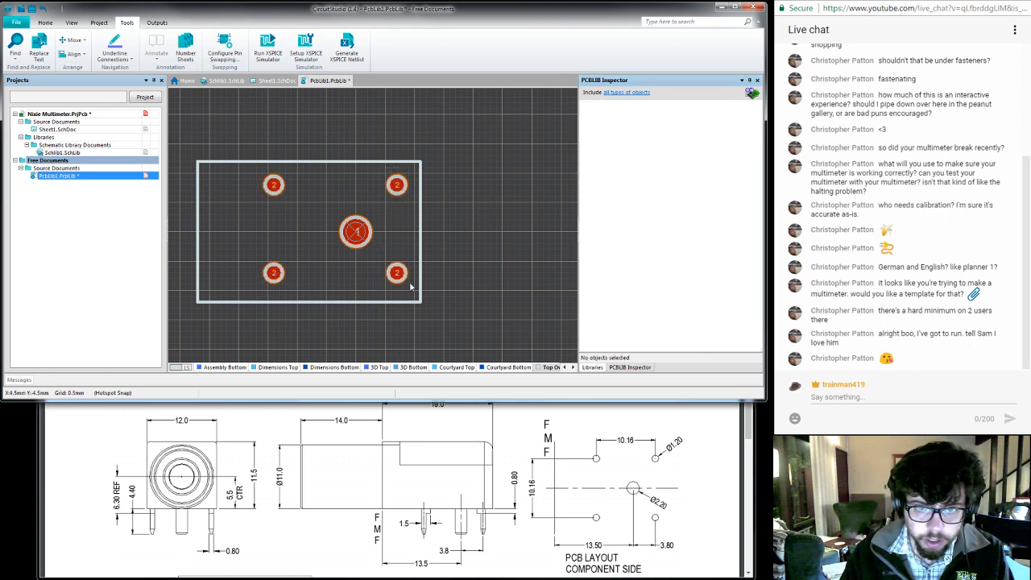
- Set the X1 position of the two corner pads right of pad 1 to 3.8 mm
left_click(398, 274)
left_click(396, 184, "shift")
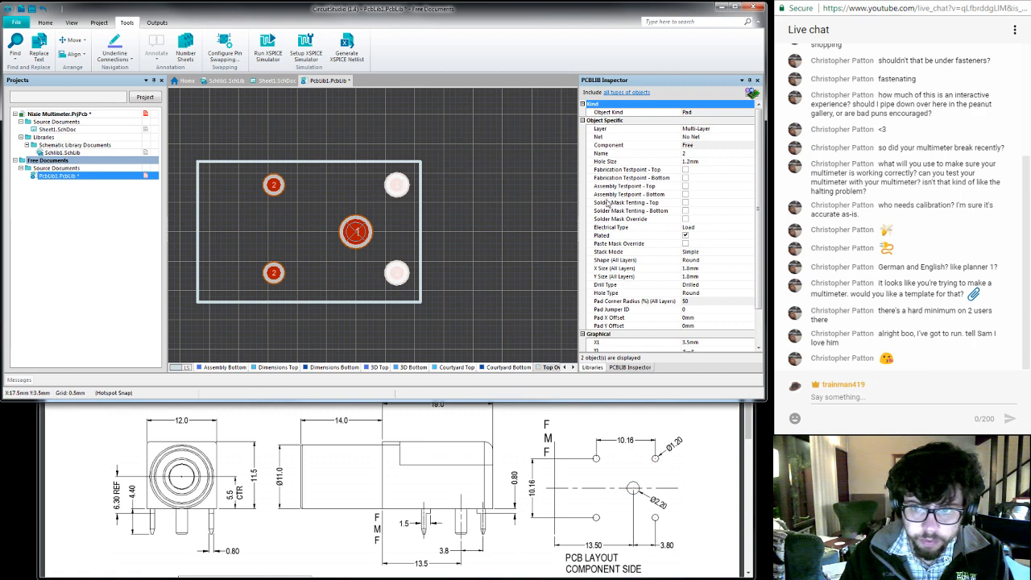
scroll(755, 161, "down", 2)
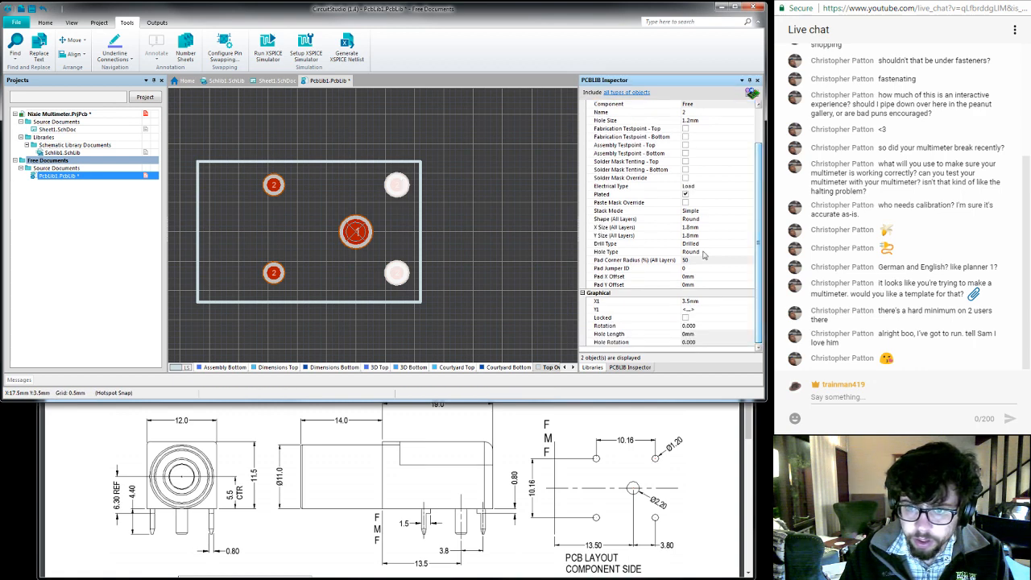
left_click(714, 301)
type("3.8")
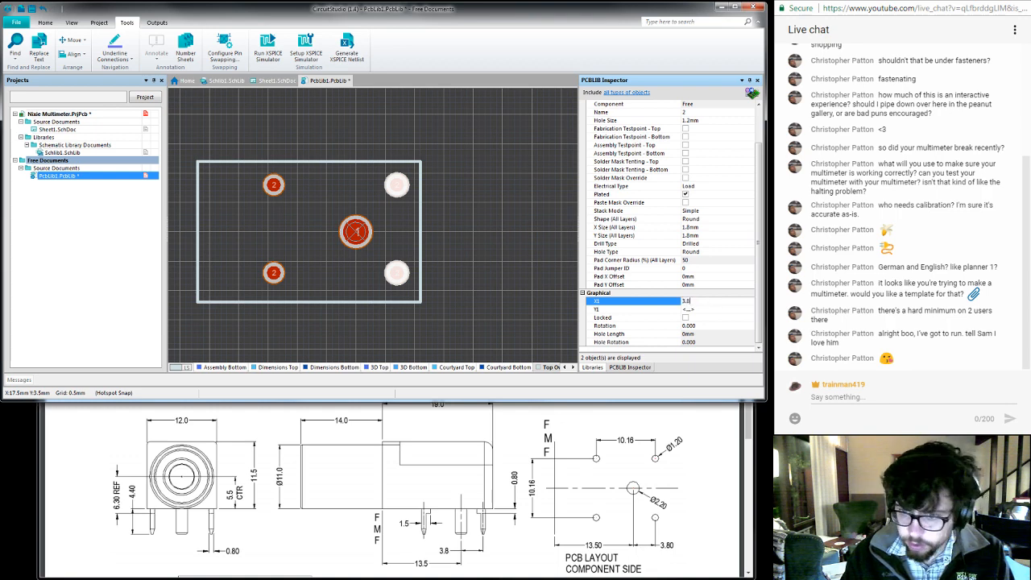
key("Return")
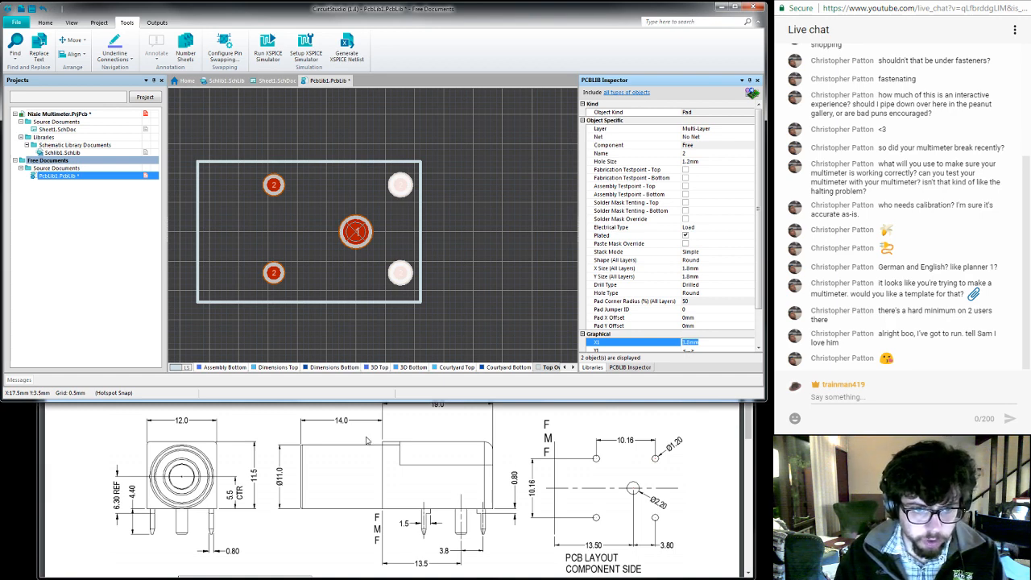
- Set the X1 position of the two corner pads left of pad 1 to -6.36 mm
left_click(281, 194)
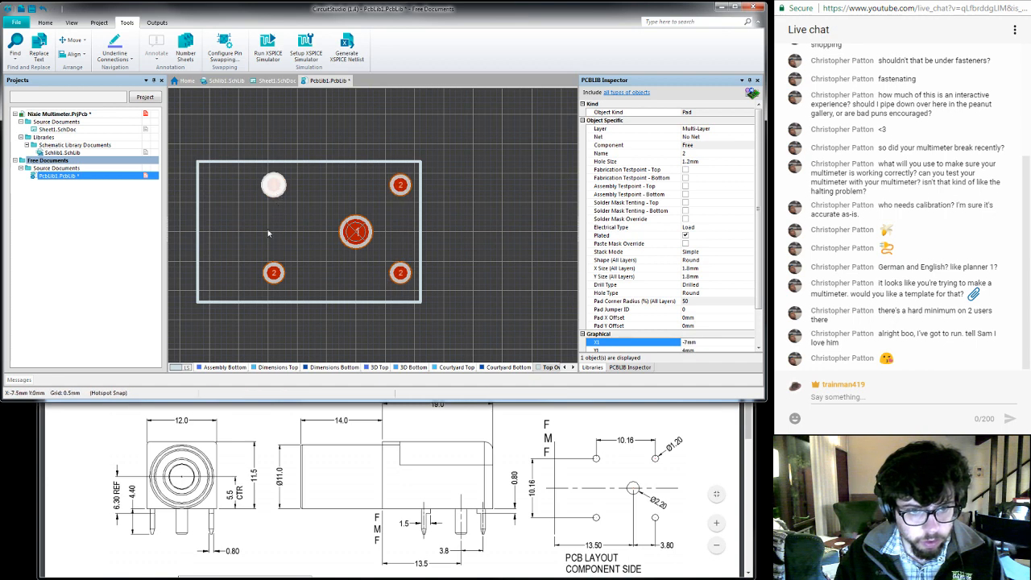
left_click(276, 274, "shift")
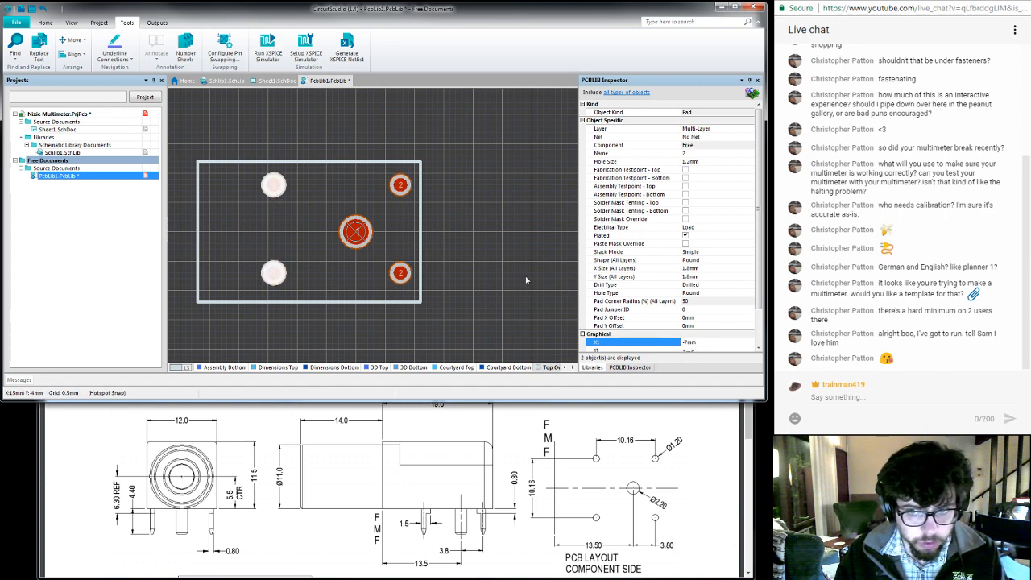
left_click(696, 342)
type("-")
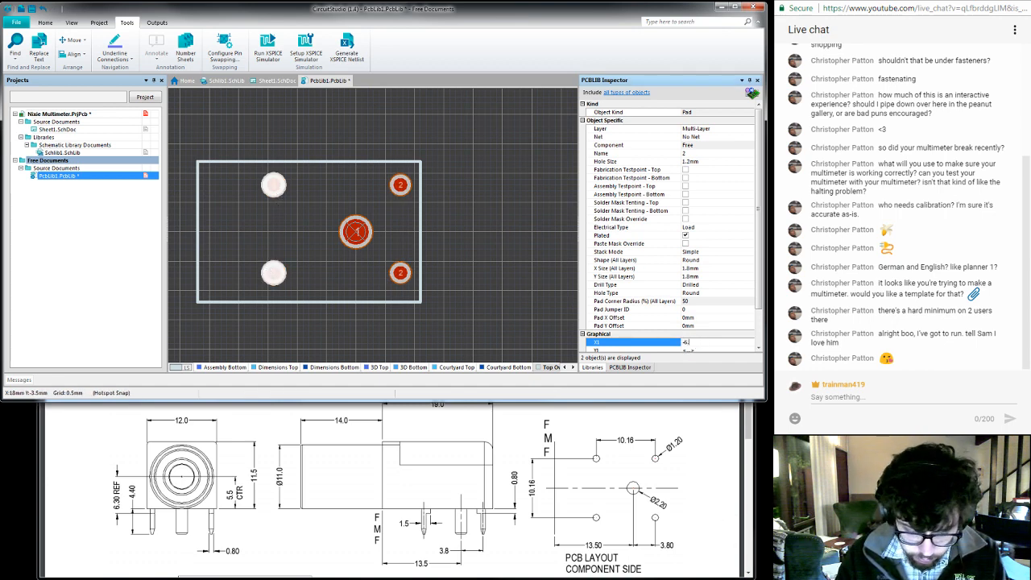
type("6.36")
key("Return")
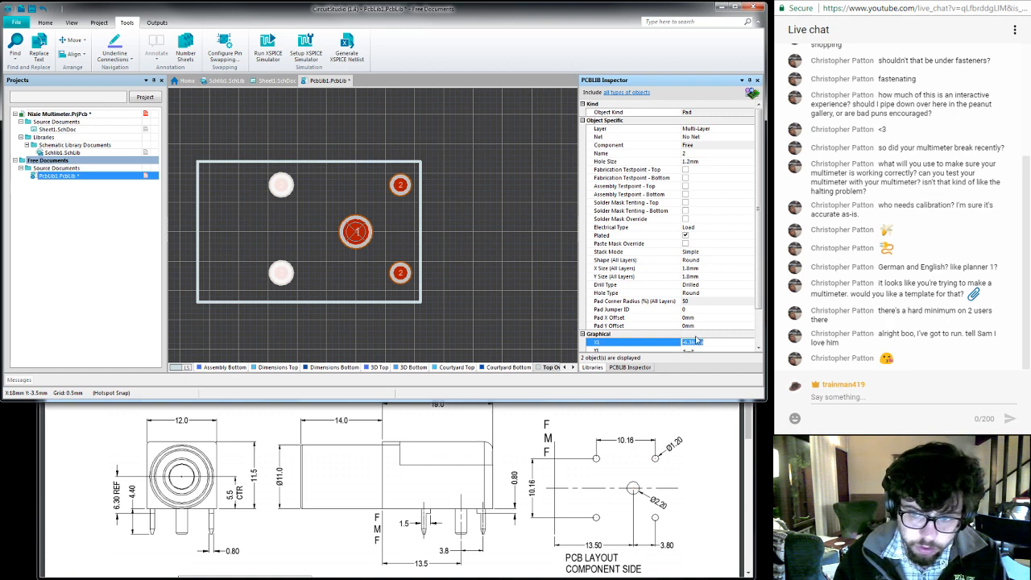
left_click(449, 240)
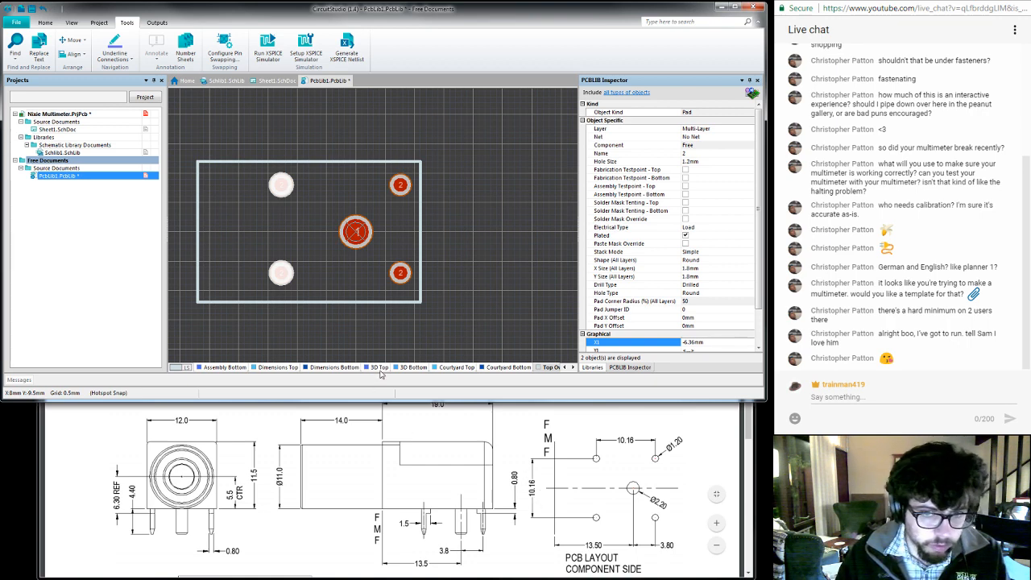
- Set the Y1 position of the two upper corner pads to 5.08 mm
left_click(400, 184)
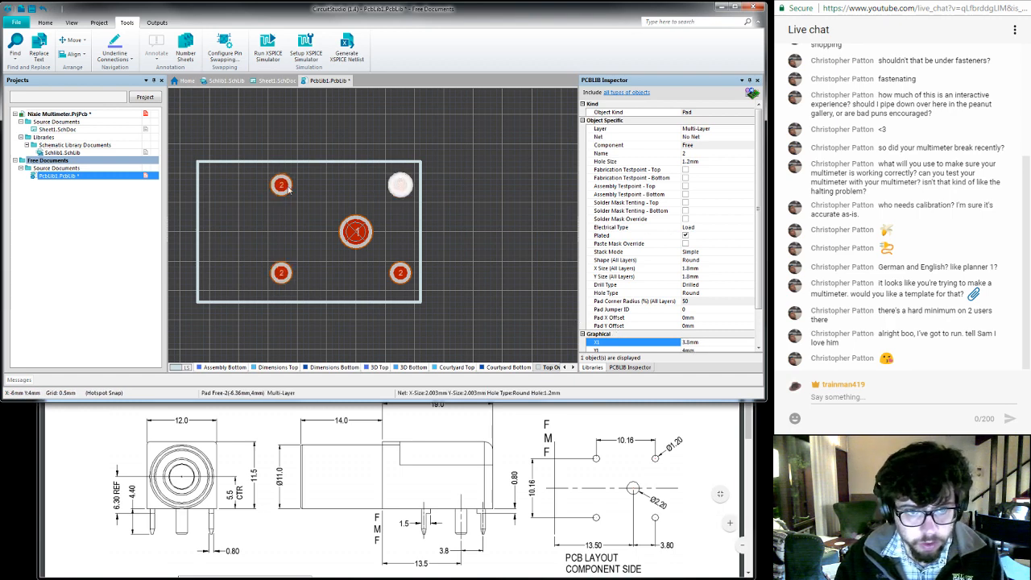
left_click(285, 186, "shift")
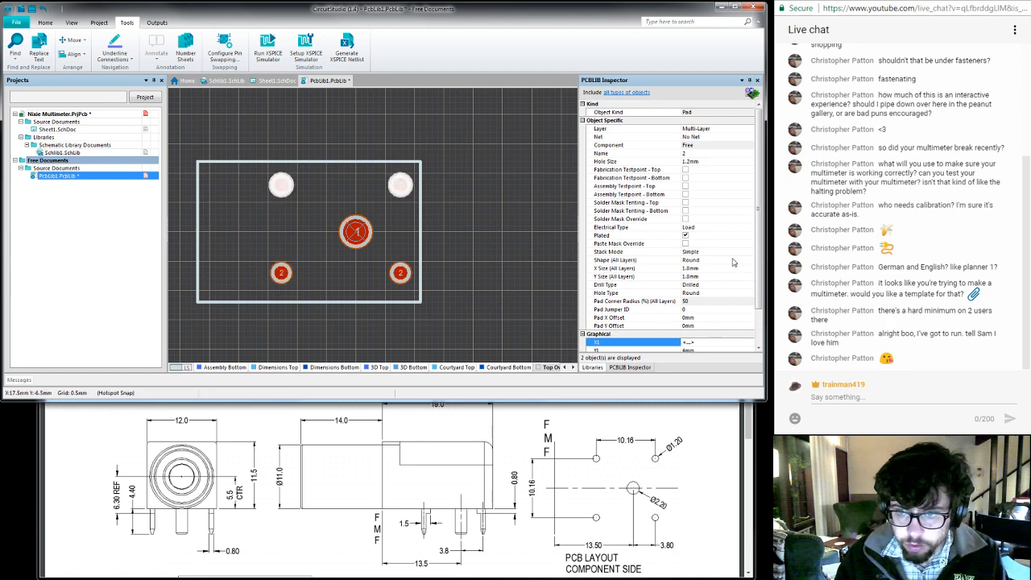
left_click_drag(757, 220, 756, 231)
left_click(700, 331)
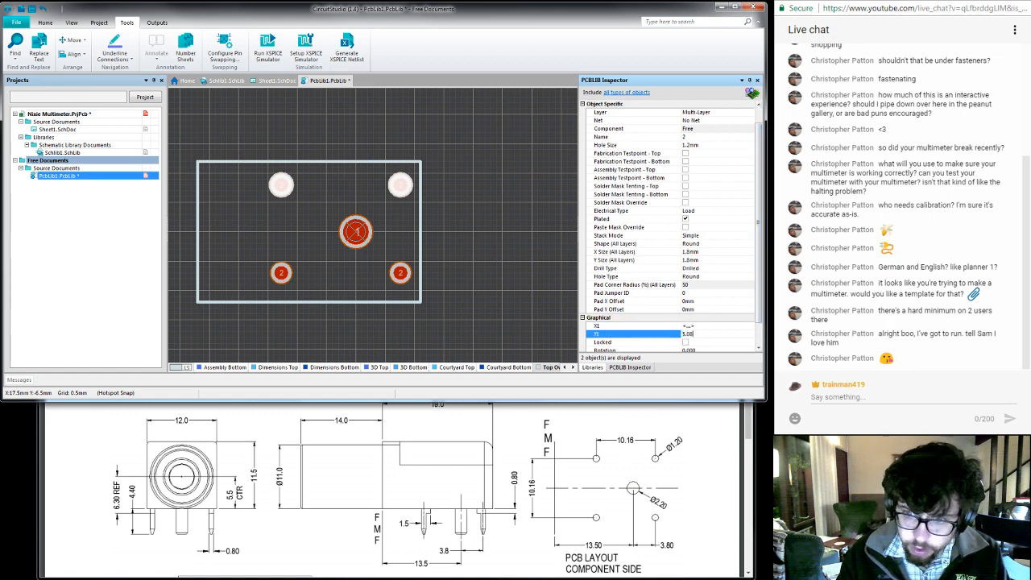
key("Return")
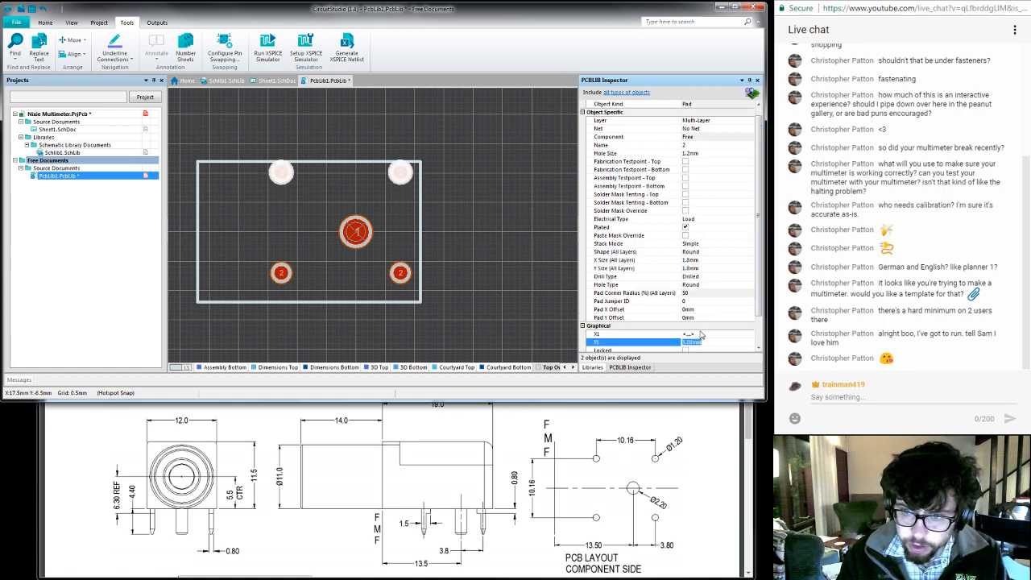
- Set the Y1 position of the two lower corner pads to -5.08 mm and save the footprint library
left_click(281, 274)
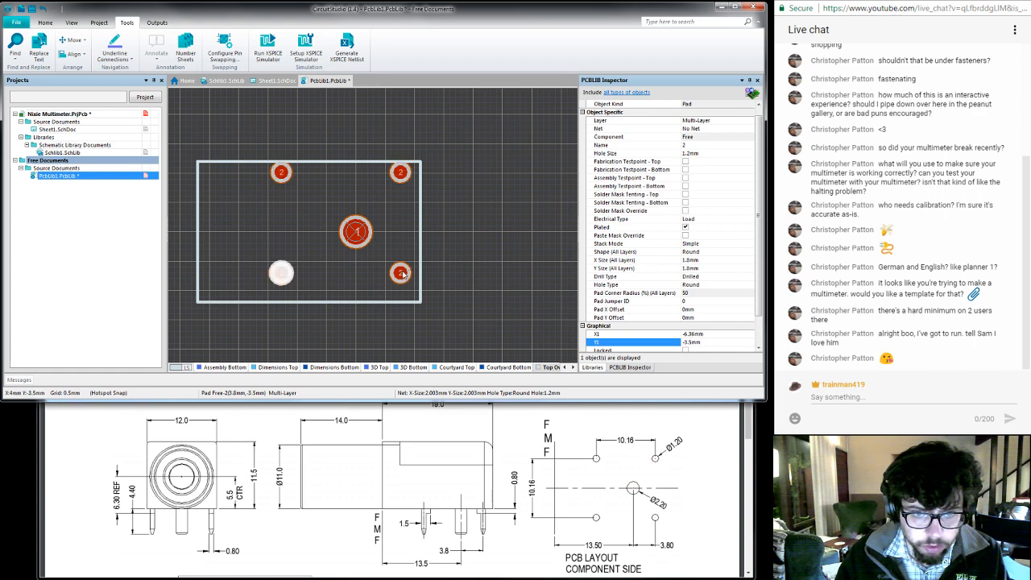
left_click(400, 273, "shift")
left_click(714, 342)
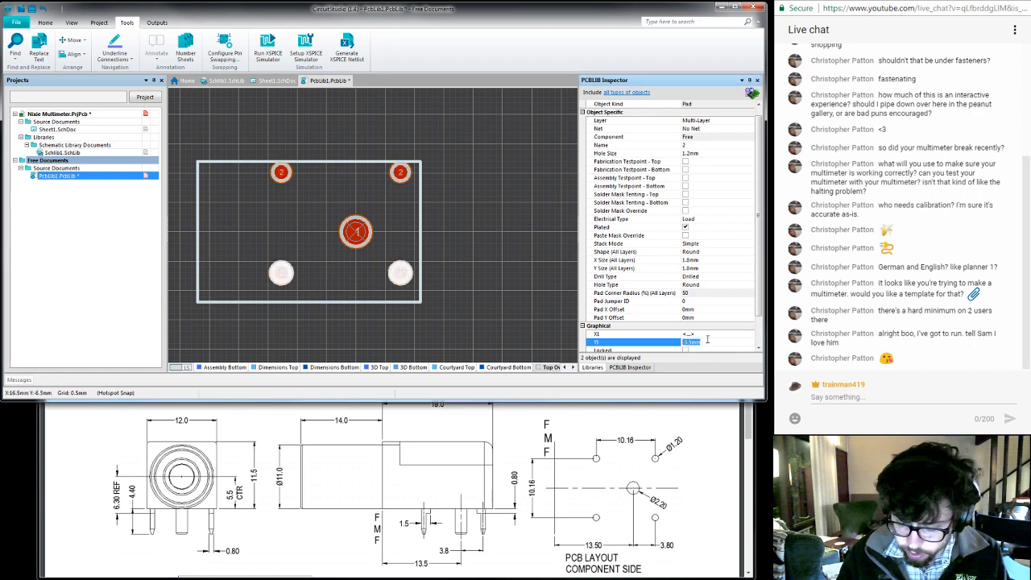
type("-5.08")
key("Return")
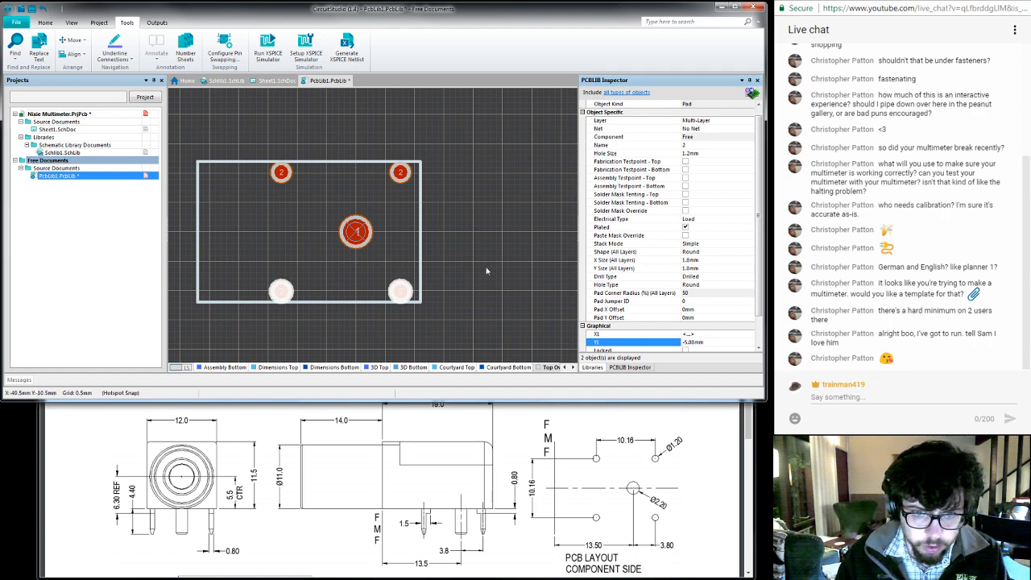
left_click(452, 258)
key("ctrl+s")
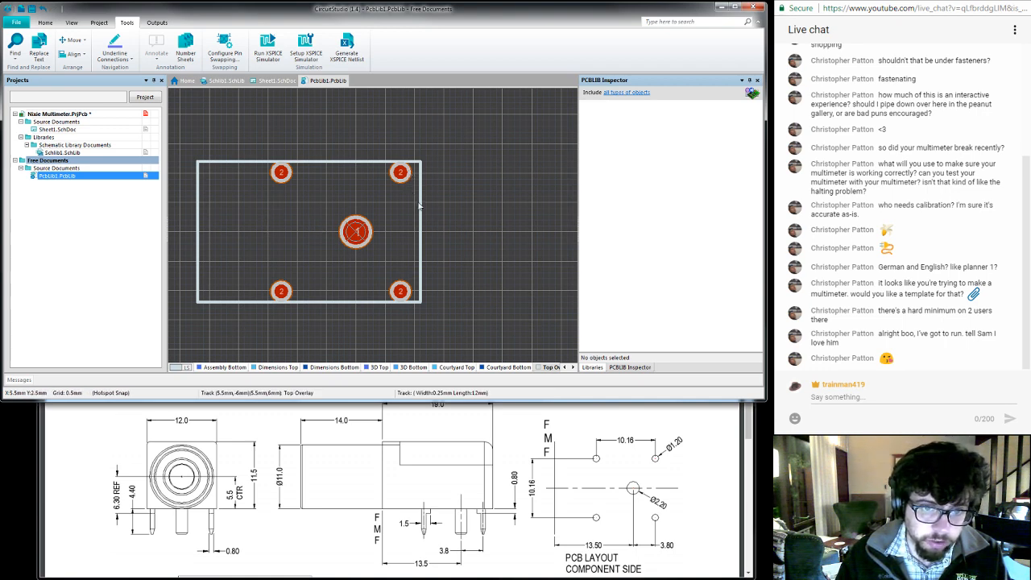
right_click(449, 140)
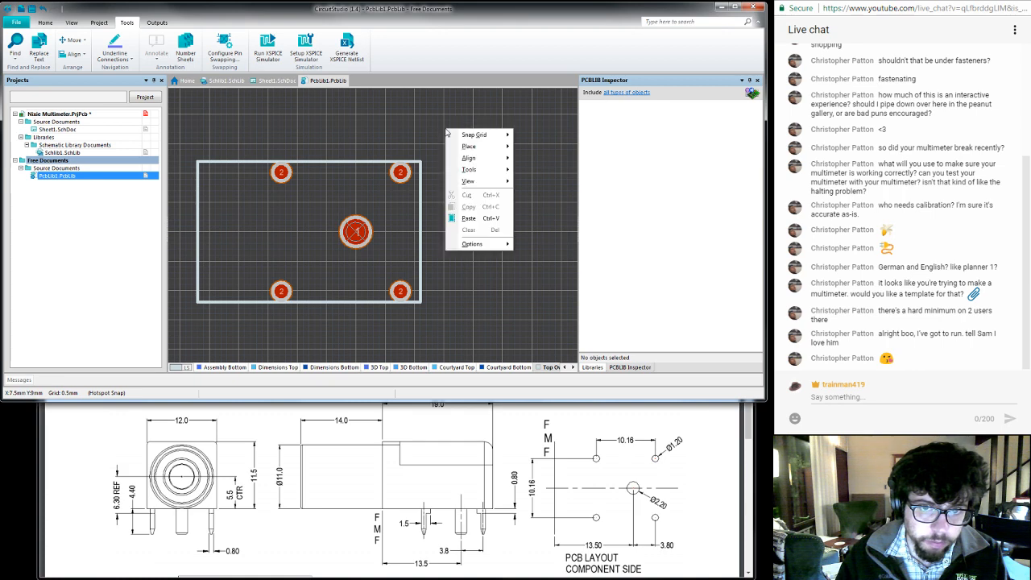
left_click(419, 130)
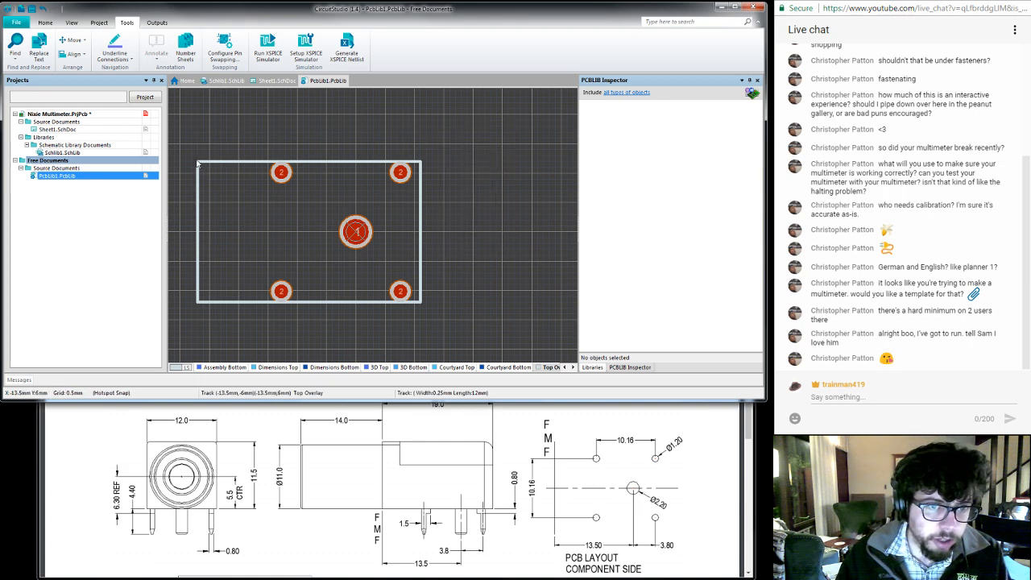
left_click(197, 292)
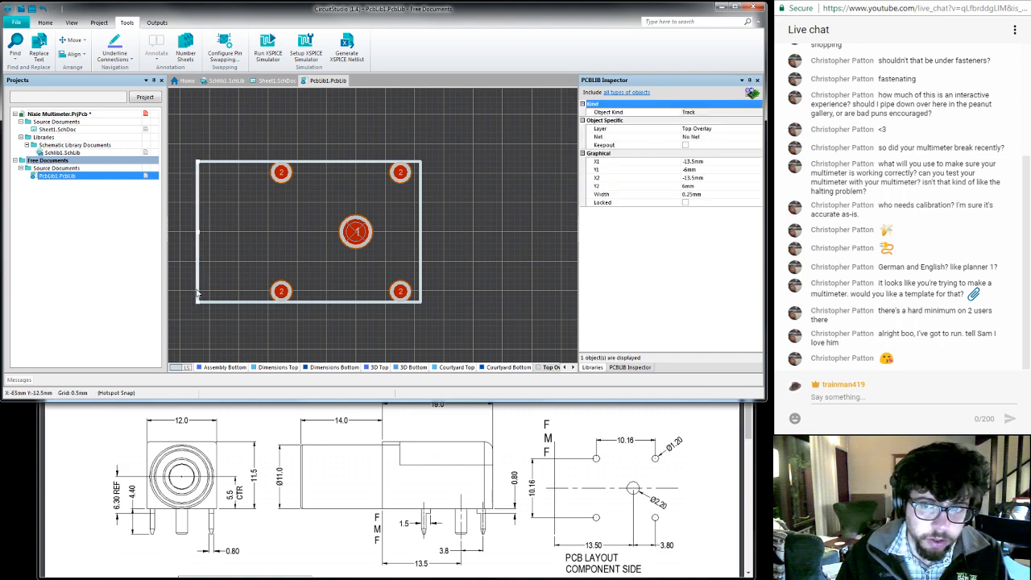
left_click(185, 263)
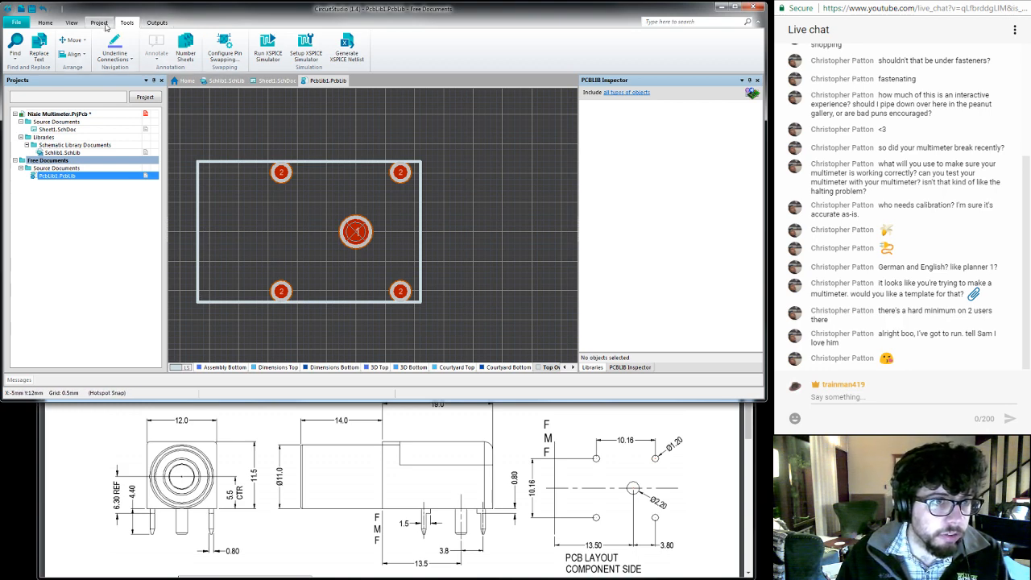
left_click(103, 24)
left_click(45, 23)
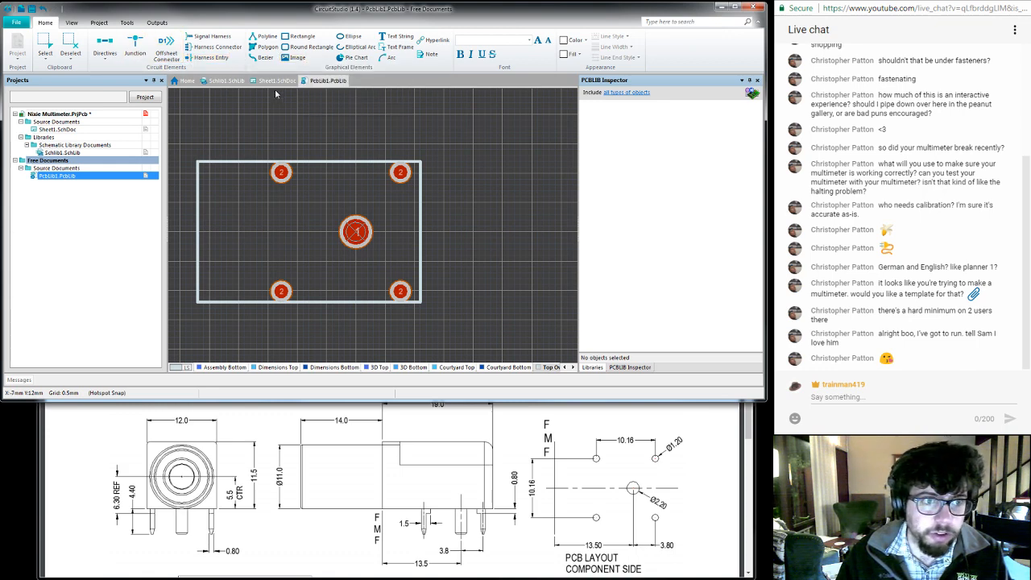
right_click(335, 128)
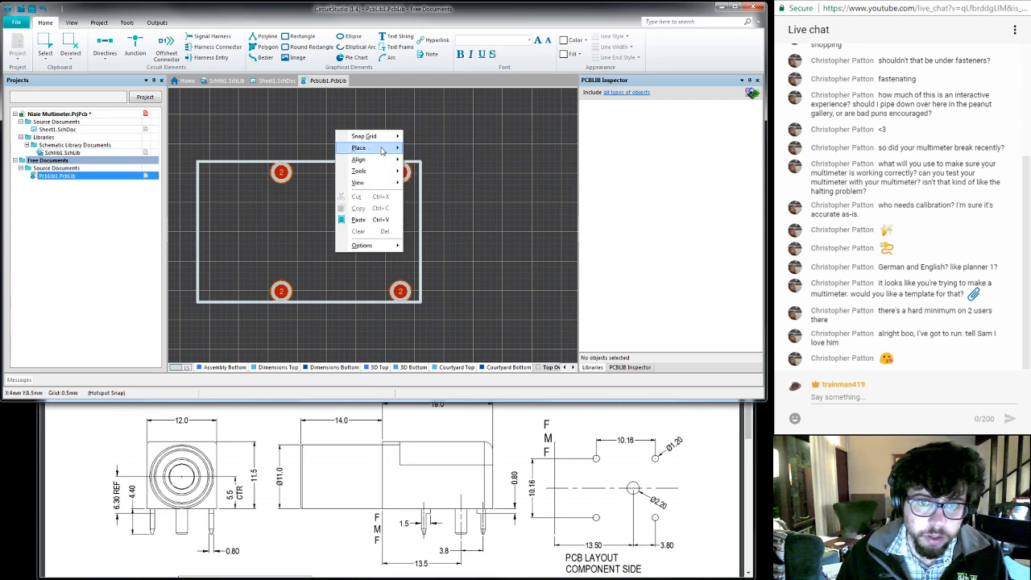
mouse_move(371, 161)
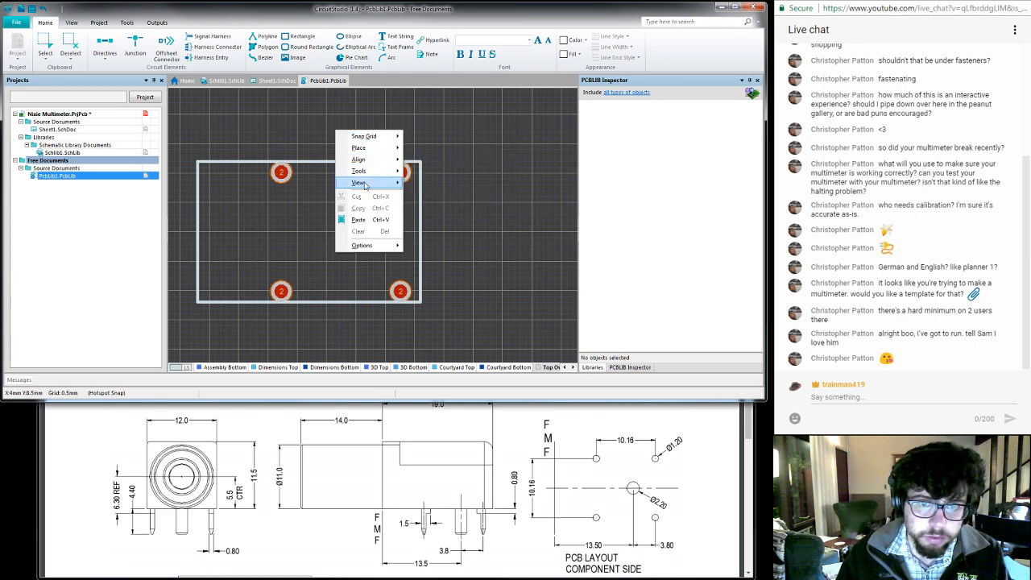
mouse_move(365, 186)
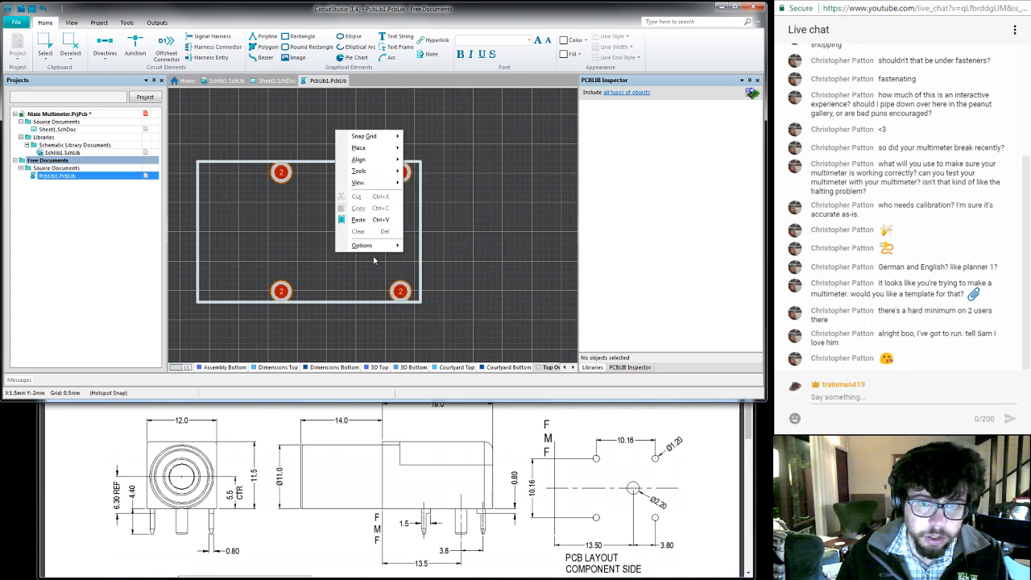
mouse_move(375, 255)
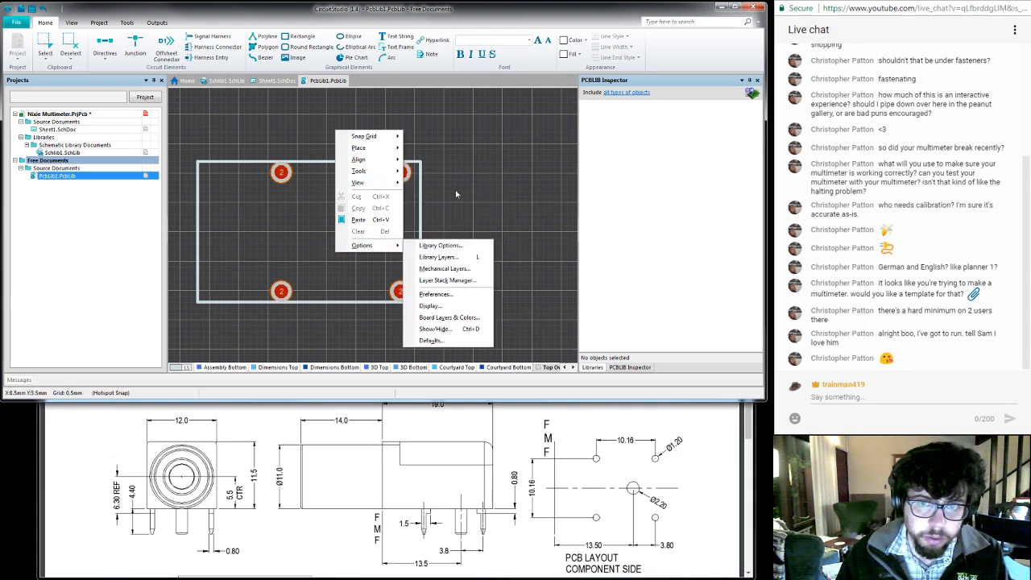
left_click(438, 149)
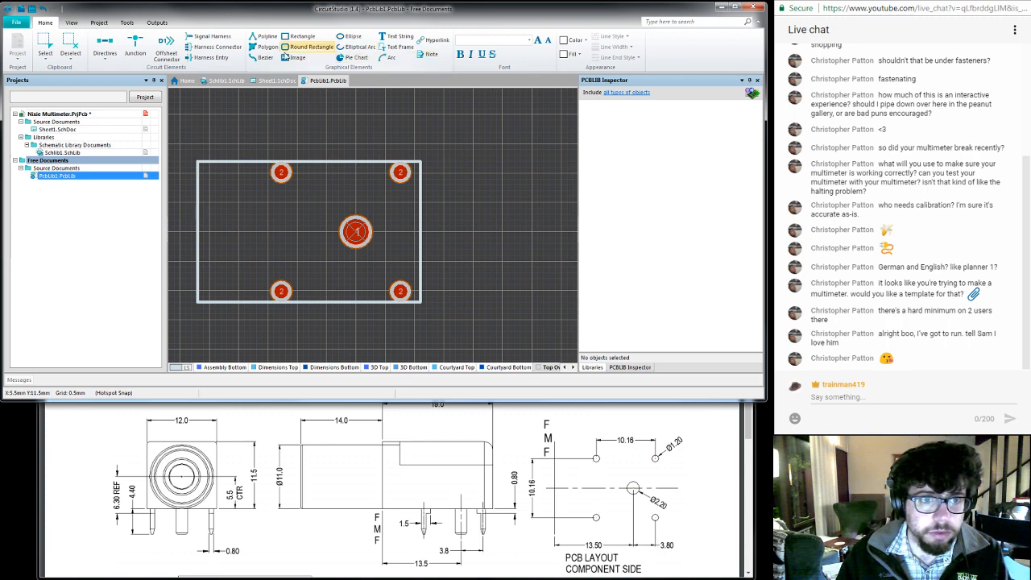
left_click(127, 23)
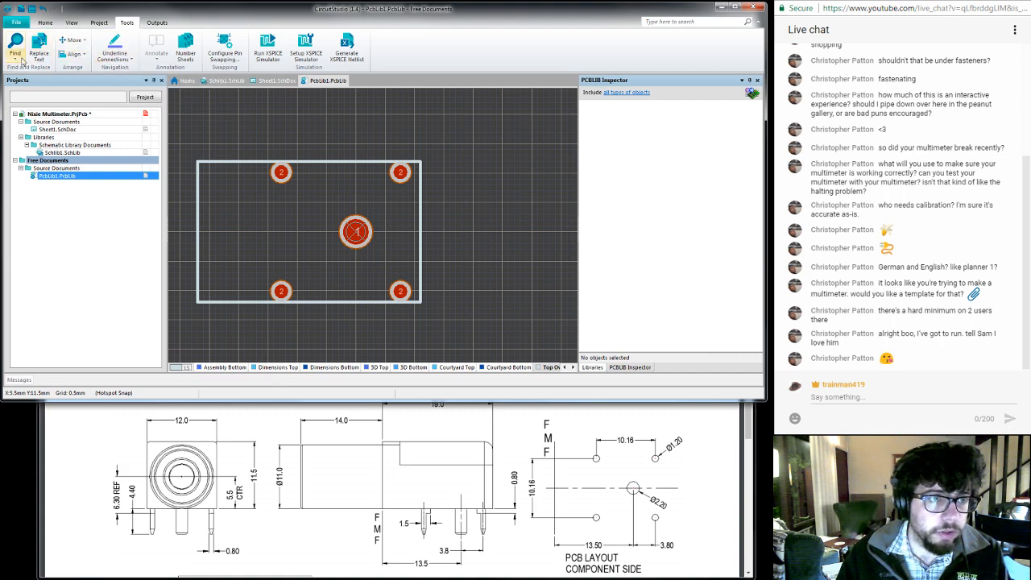
left_click(17, 23)
left_click(20, 25)
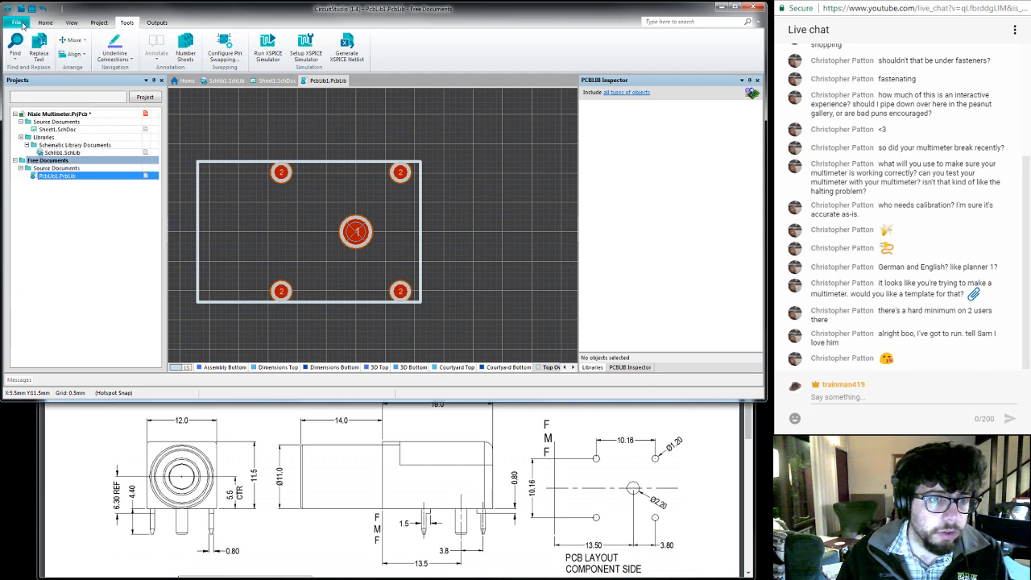
right_click(215, 110)
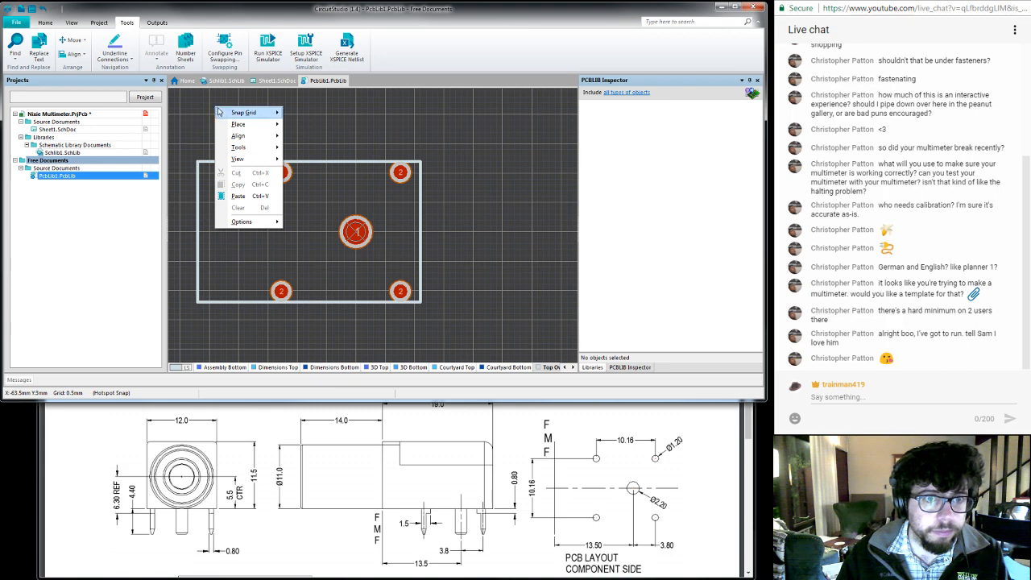
mouse_move(222, 125)
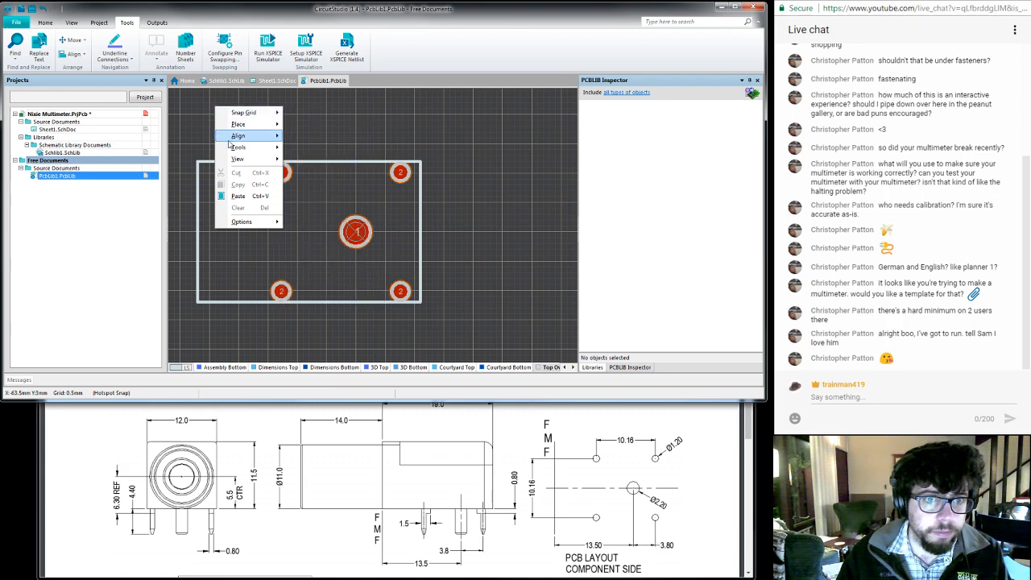
left_click(191, 110)
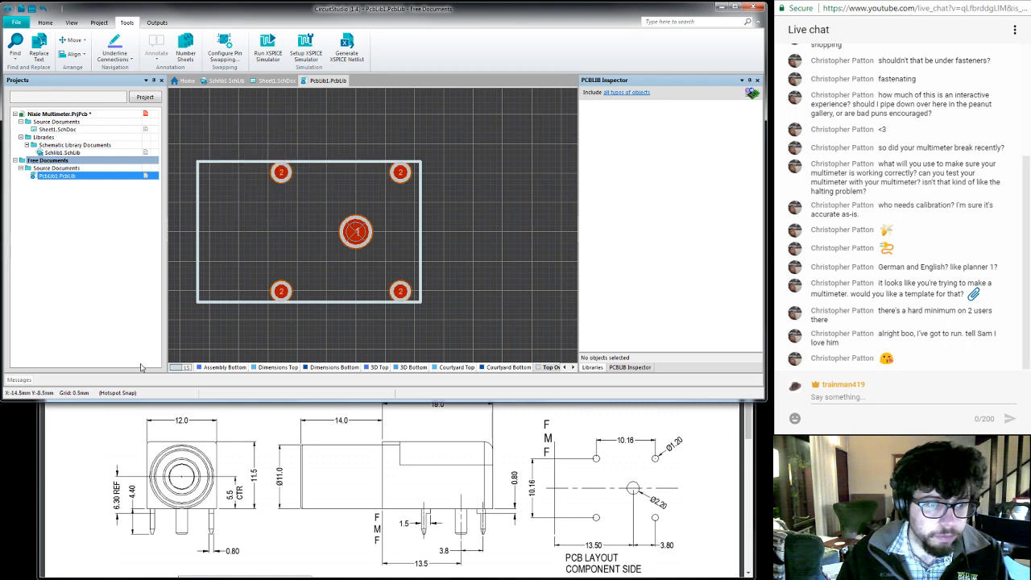
left_click(635, 369)
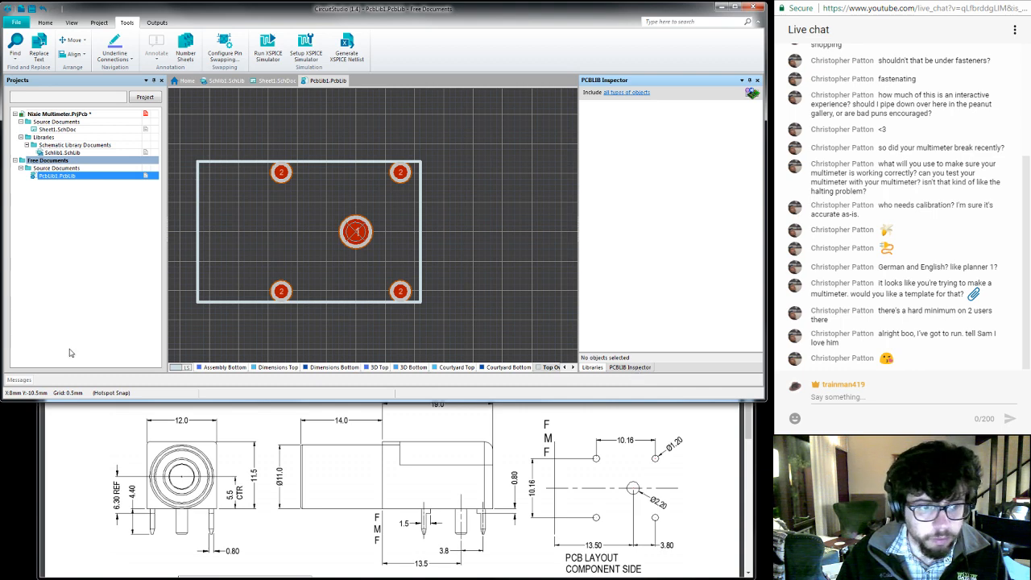
left_click(16, 23)
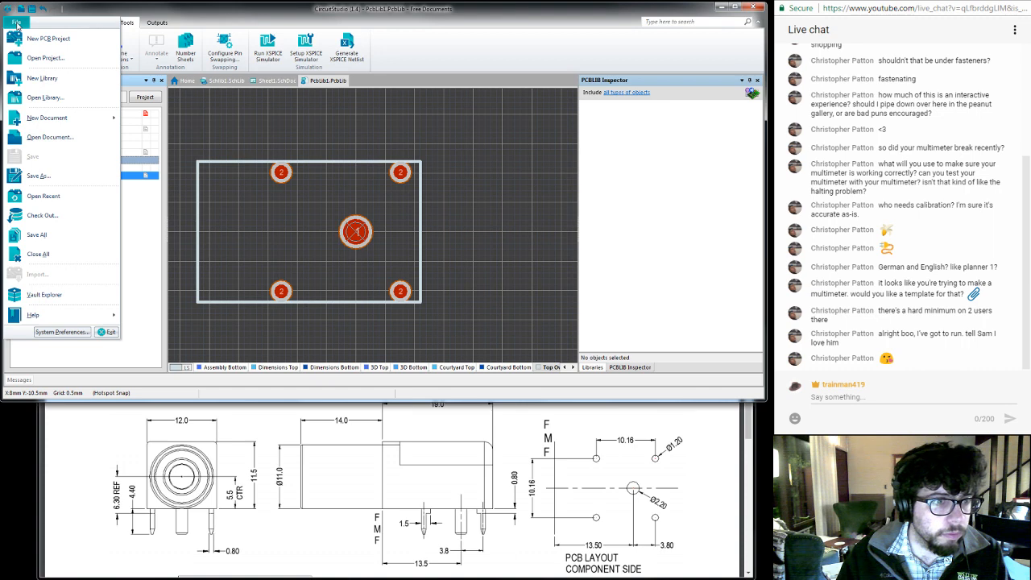
left_click(16, 23)
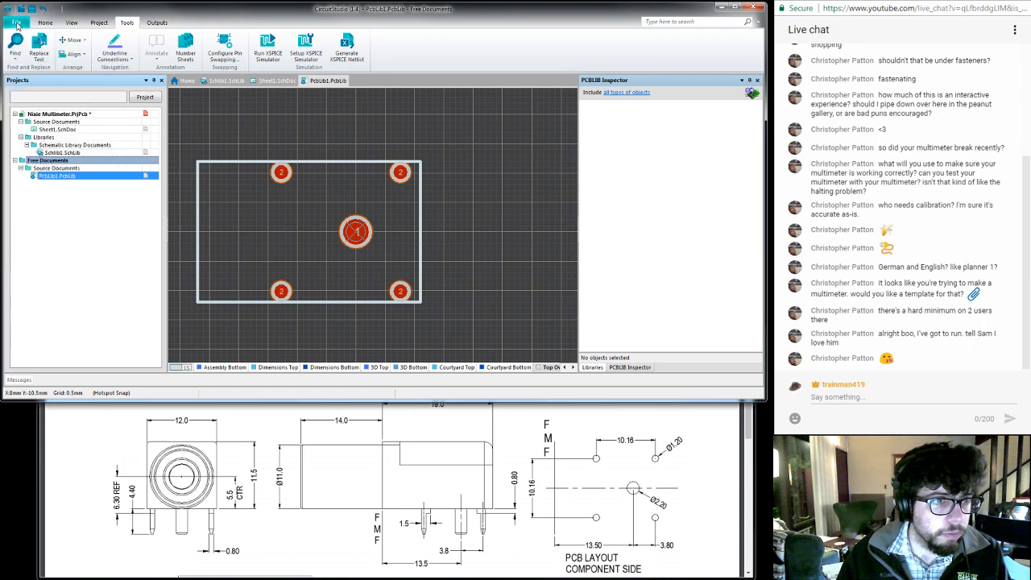
right_click(57, 82)
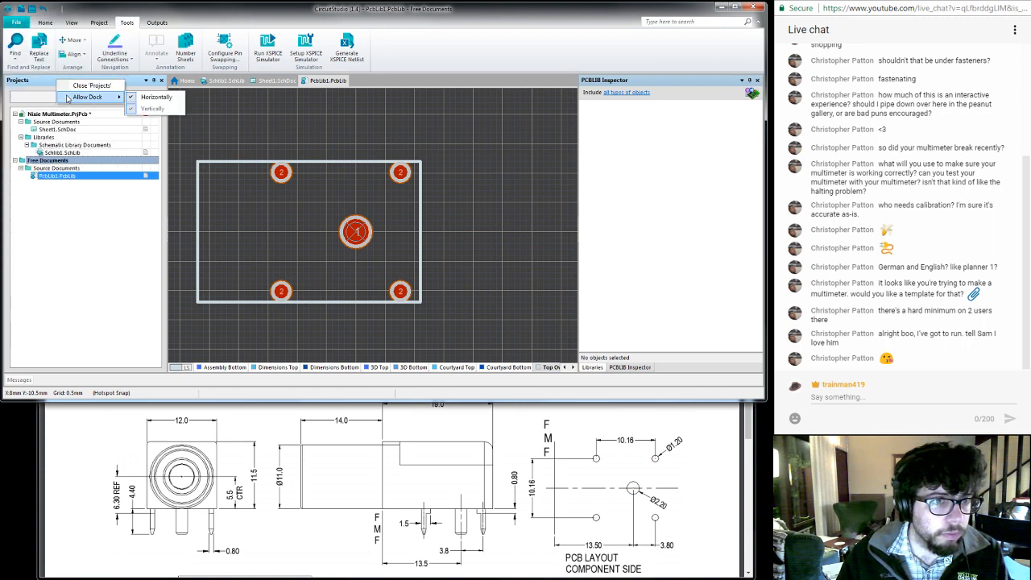
left_click(45, 82)
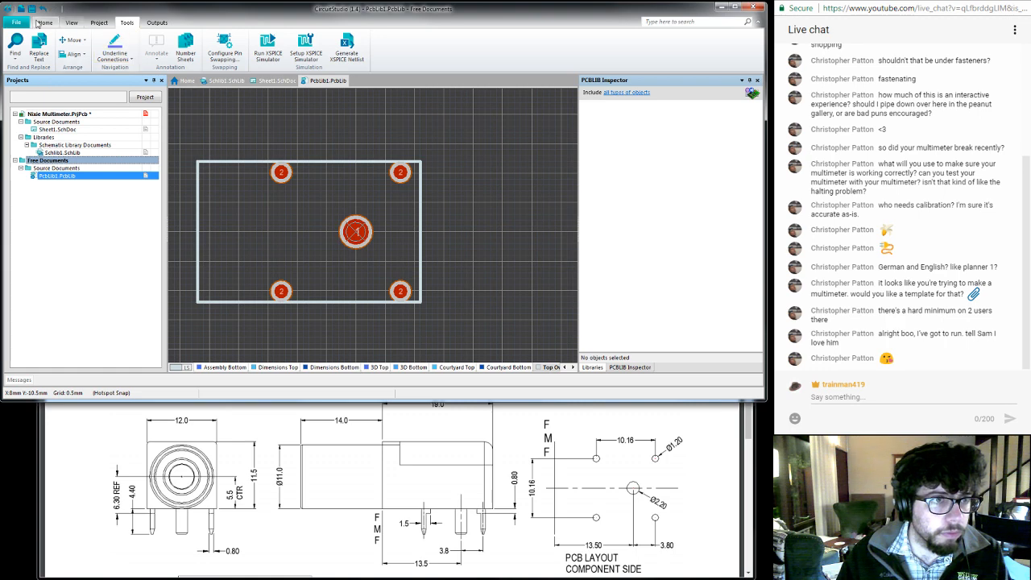
left_click(72, 23)
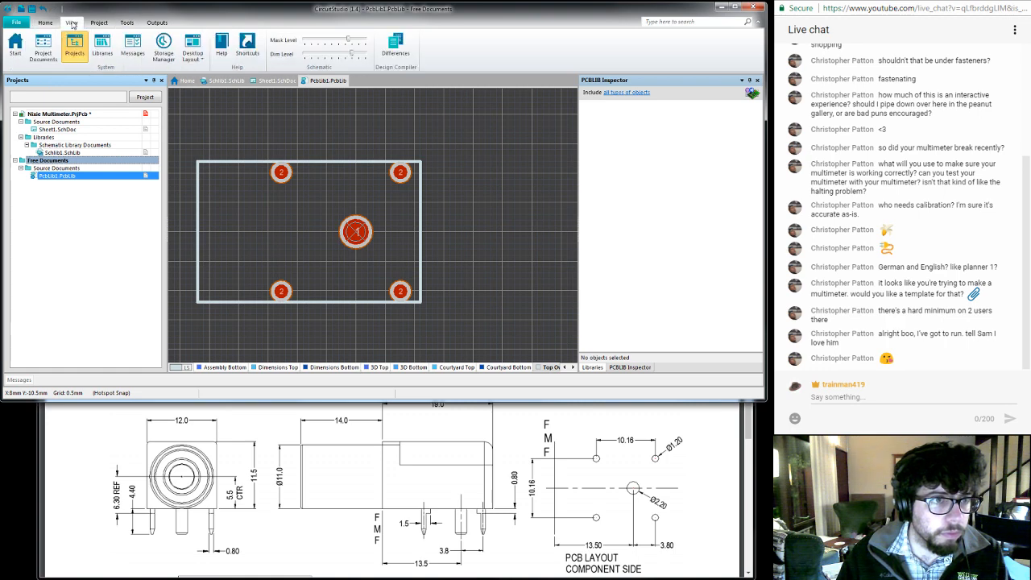
left_click(102, 50)
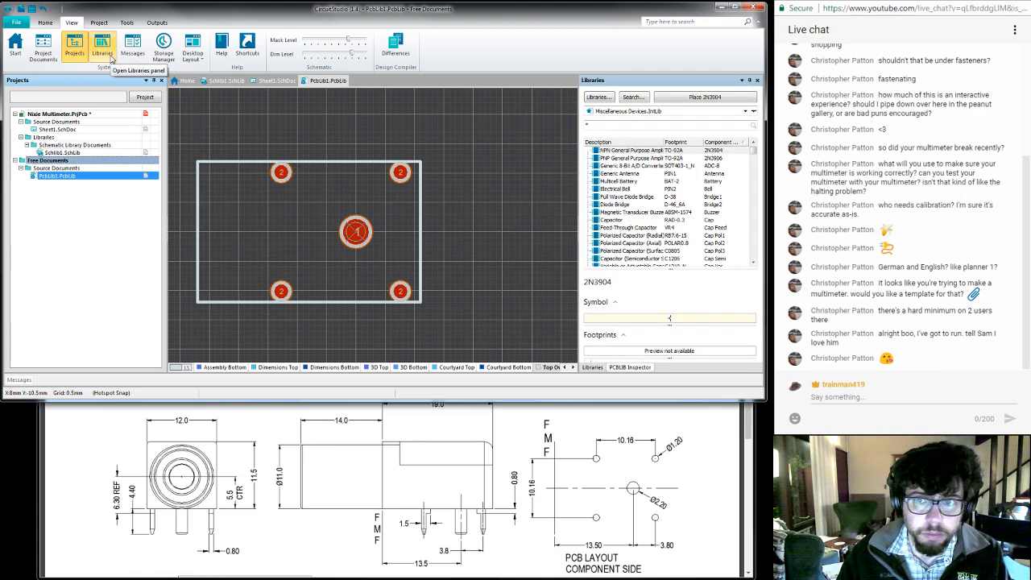
left_click(111, 57)
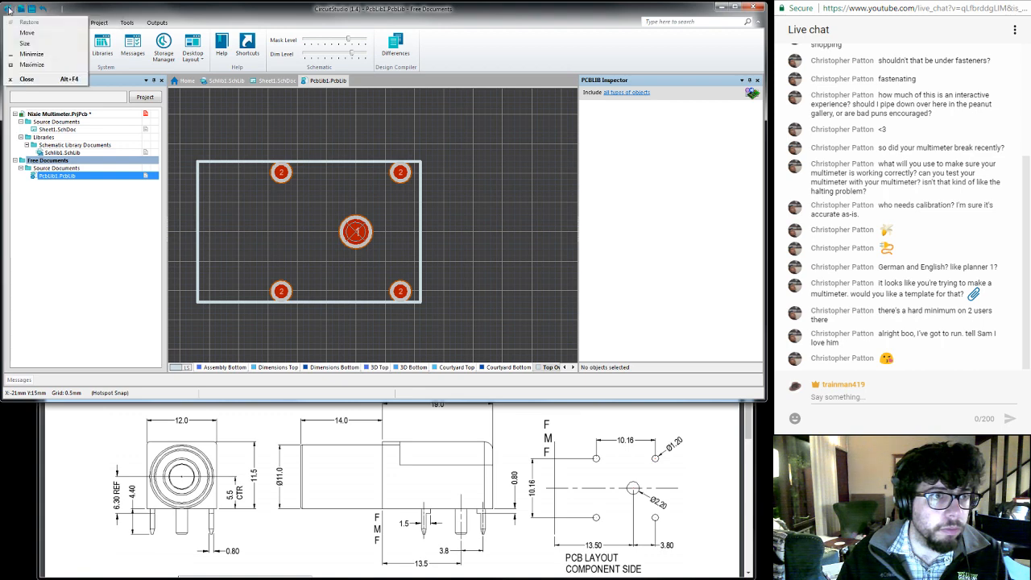
left_click(15, 23)
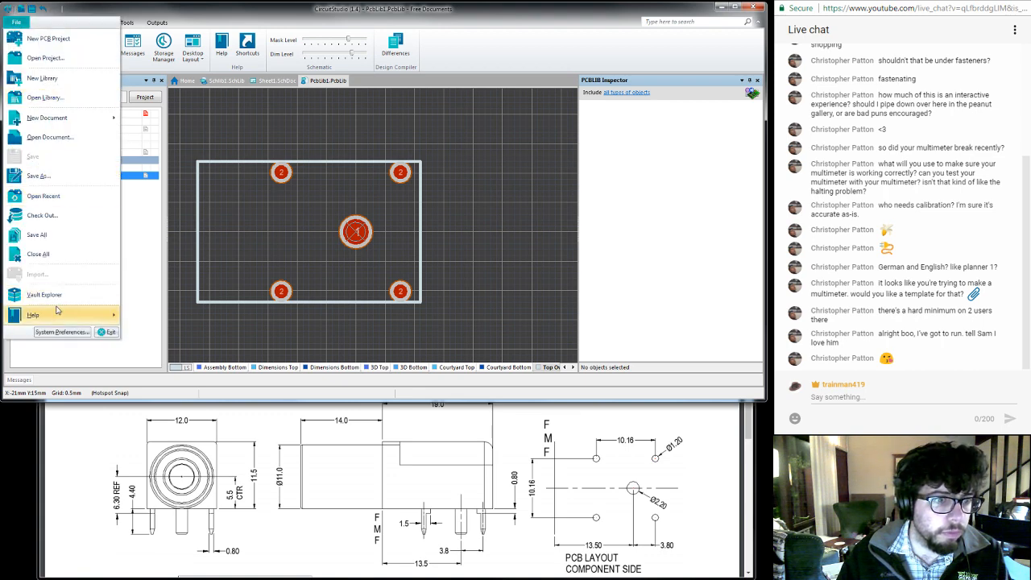
mouse_move(61, 319)
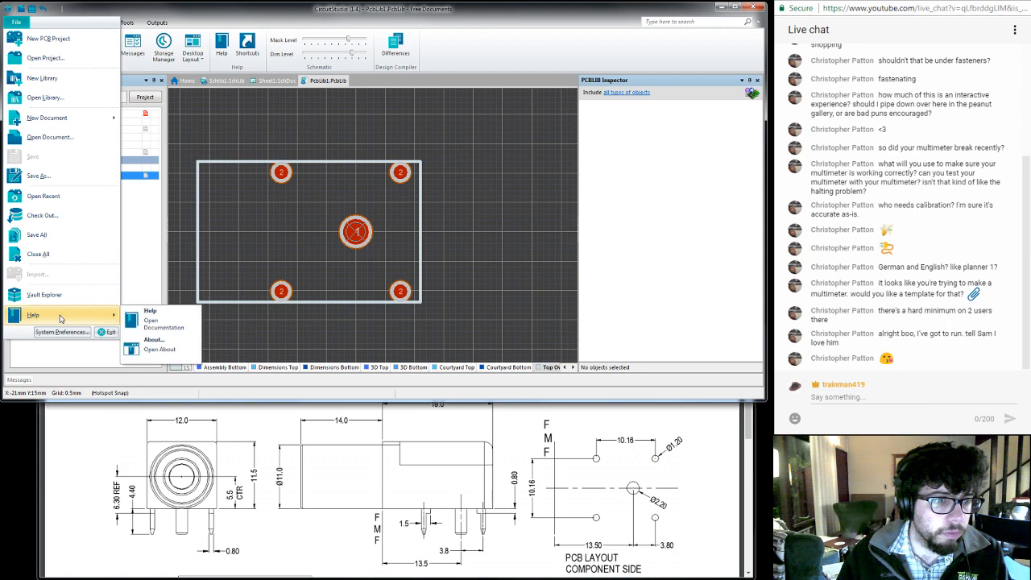
left_click(137, 247)
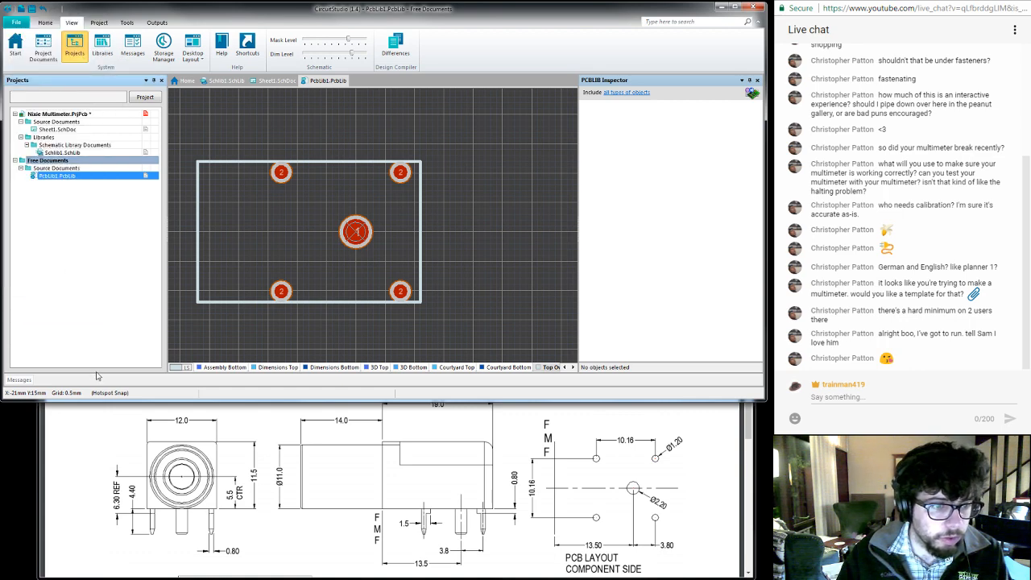
right_click(359, 118)
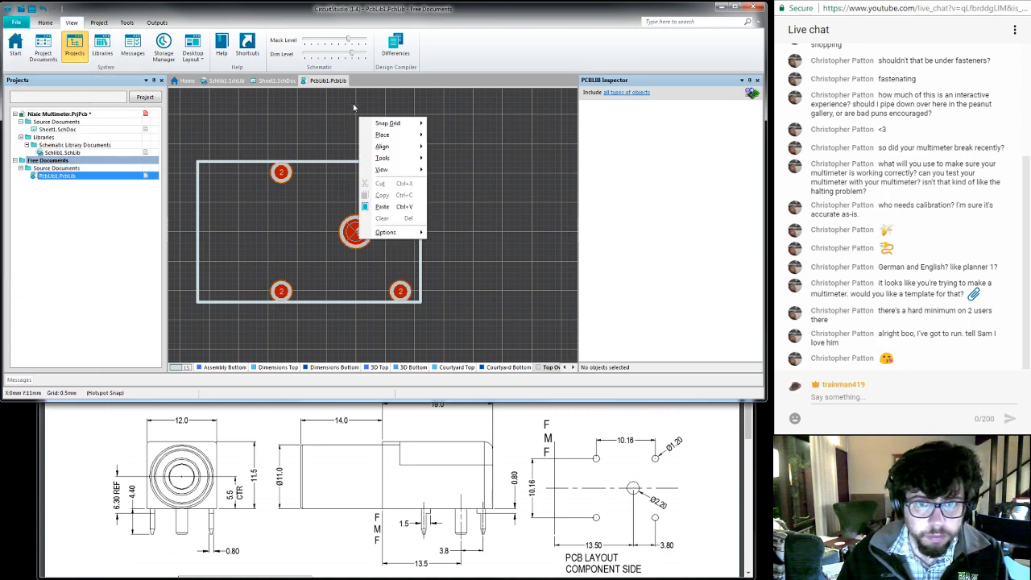
right_click(323, 83)
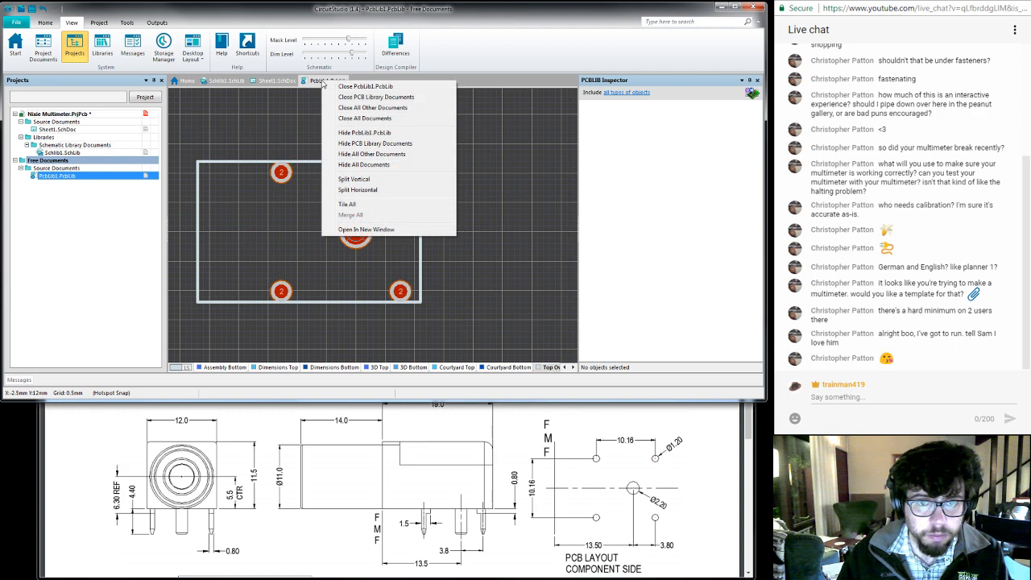
left_click(634, 83)
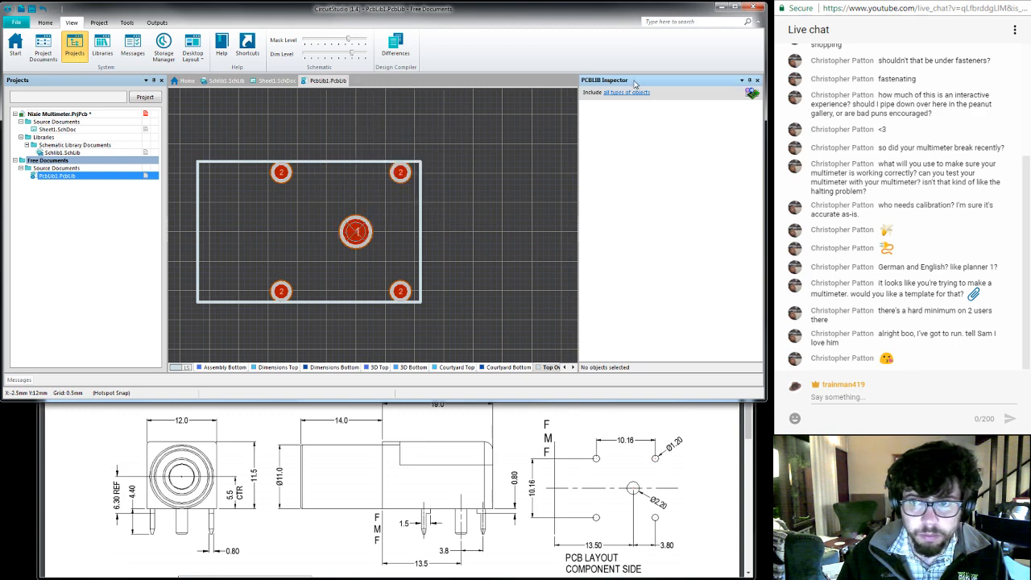
- Set the PCBLIB Inspector panel to auto-hide
left_click(749, 80)
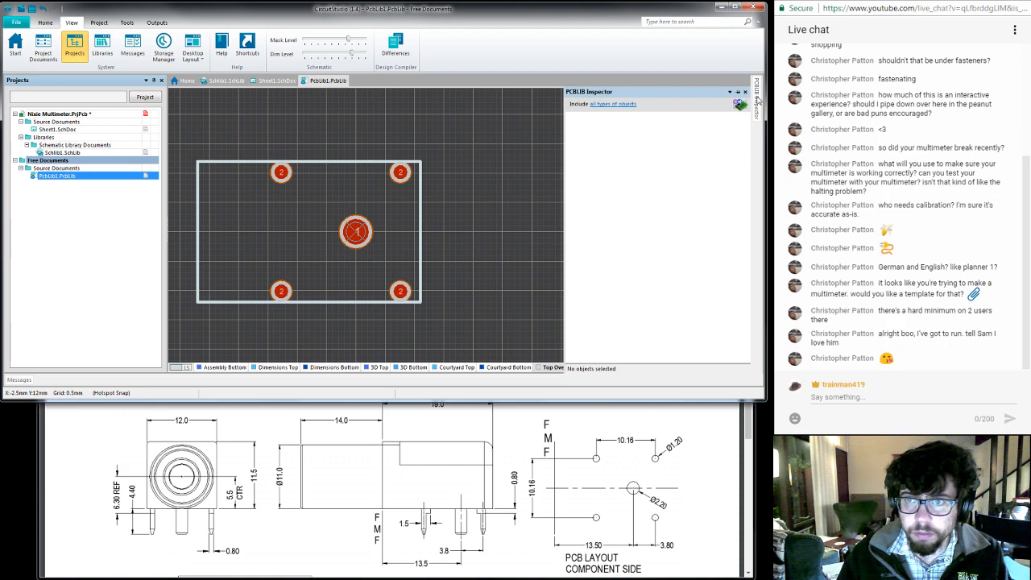
left_click(127, 23)
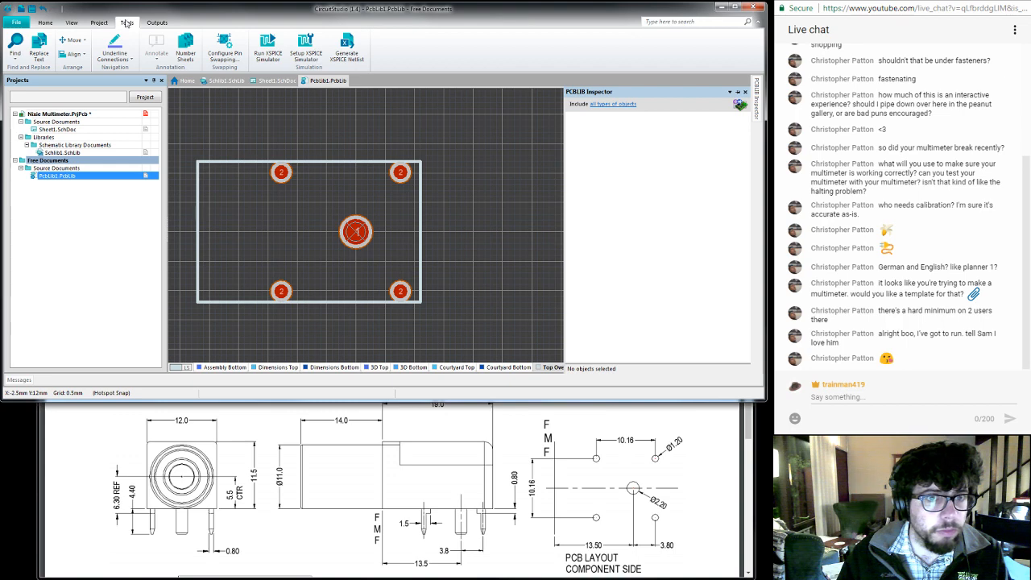
left_click(110, 23)
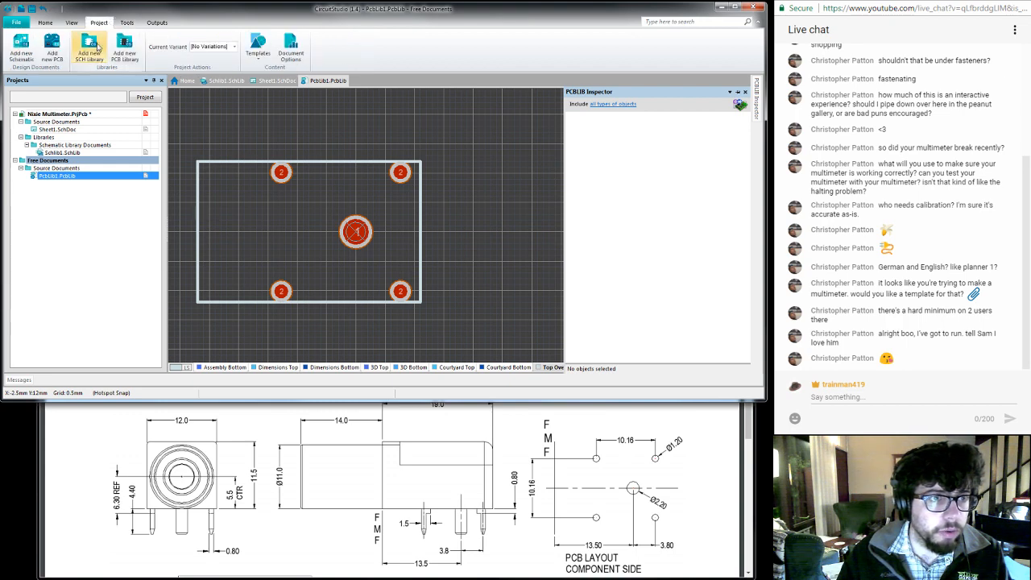
left_click(260, 55)
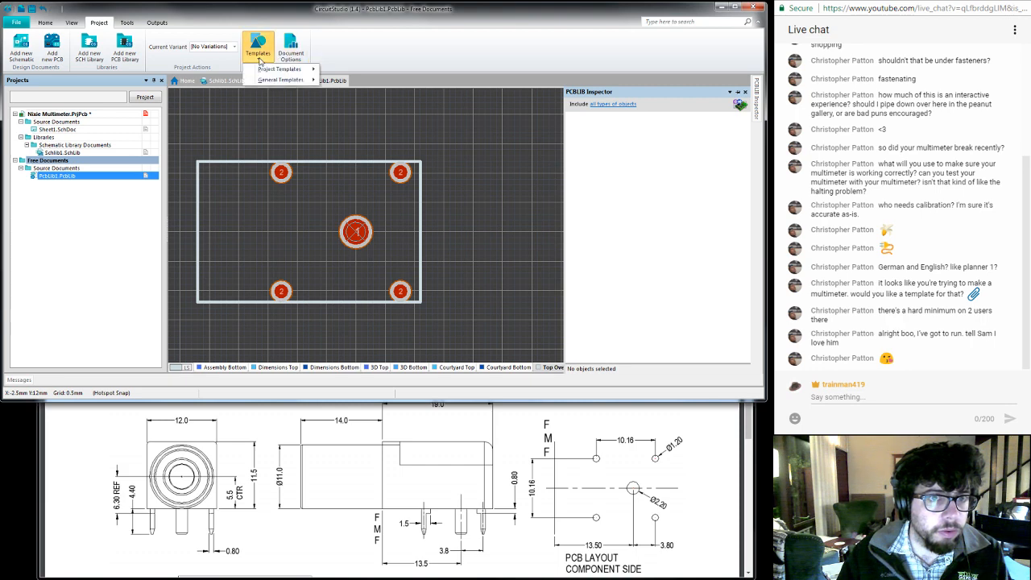
left_click(128, 23)
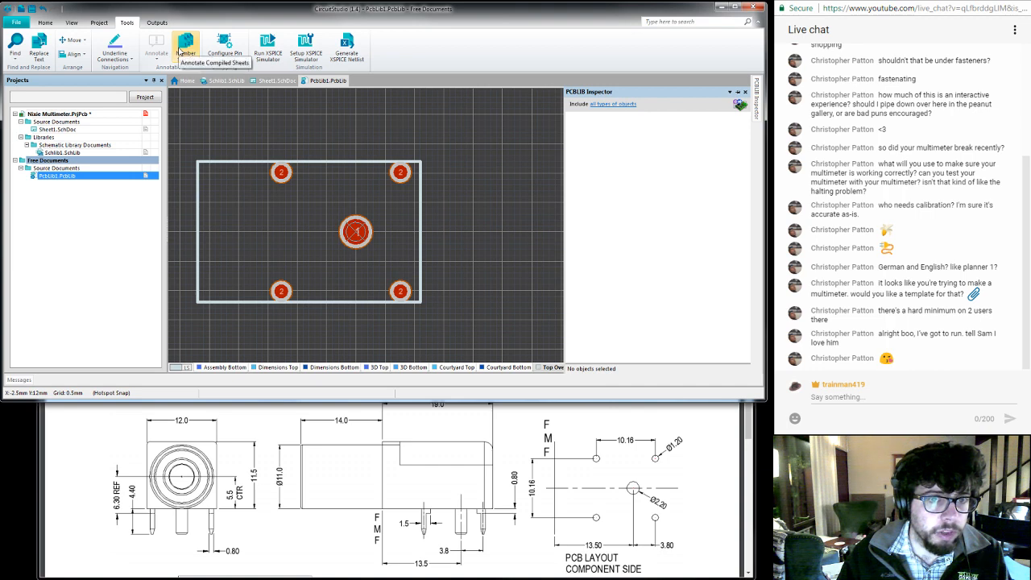
left_click(157, 22)
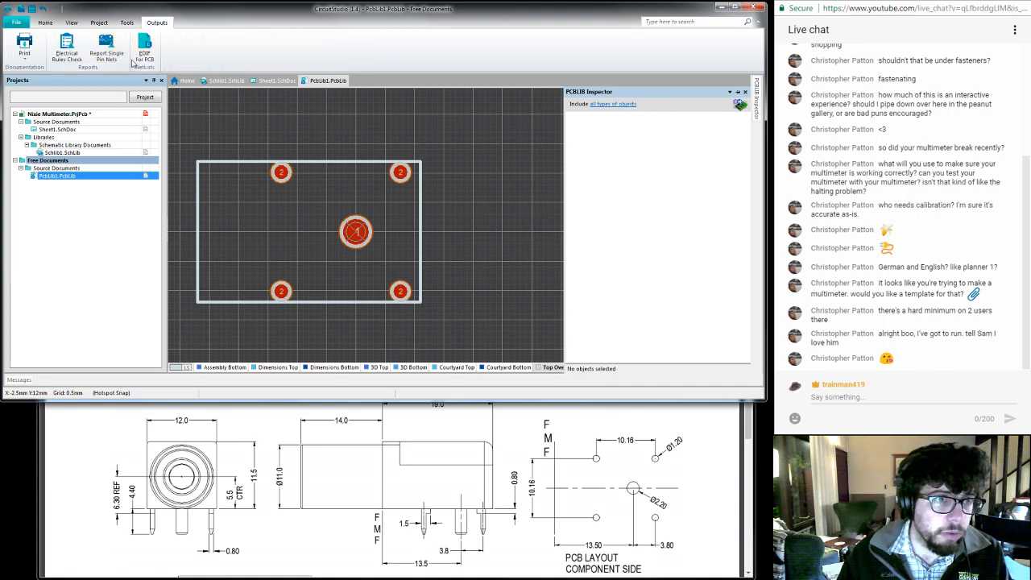
left_click(47, 27)
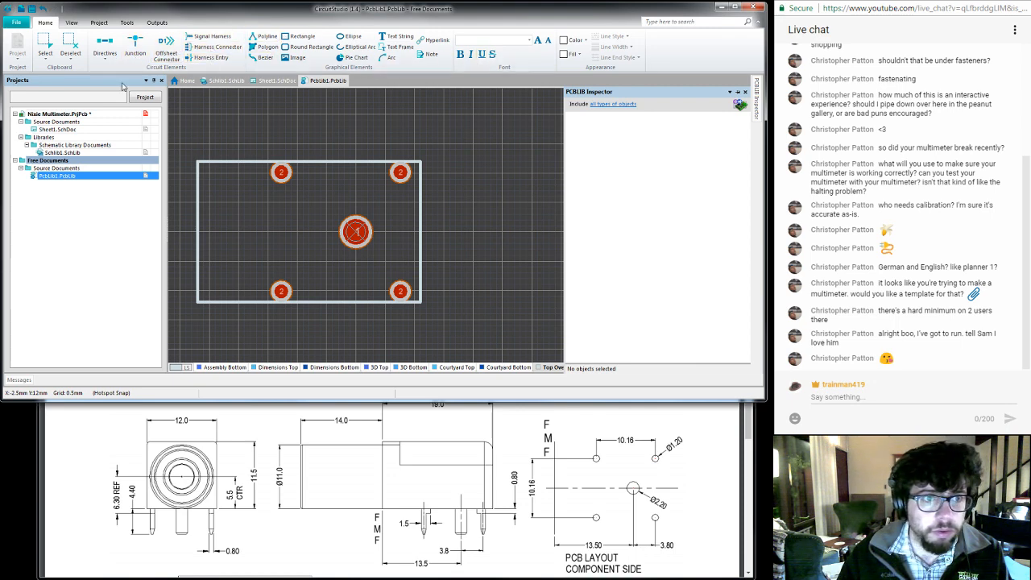
- Set the Projects panel to auto-hide so the footprint drawing area gets wider
left_click_drag(55, 84, 31, 106)
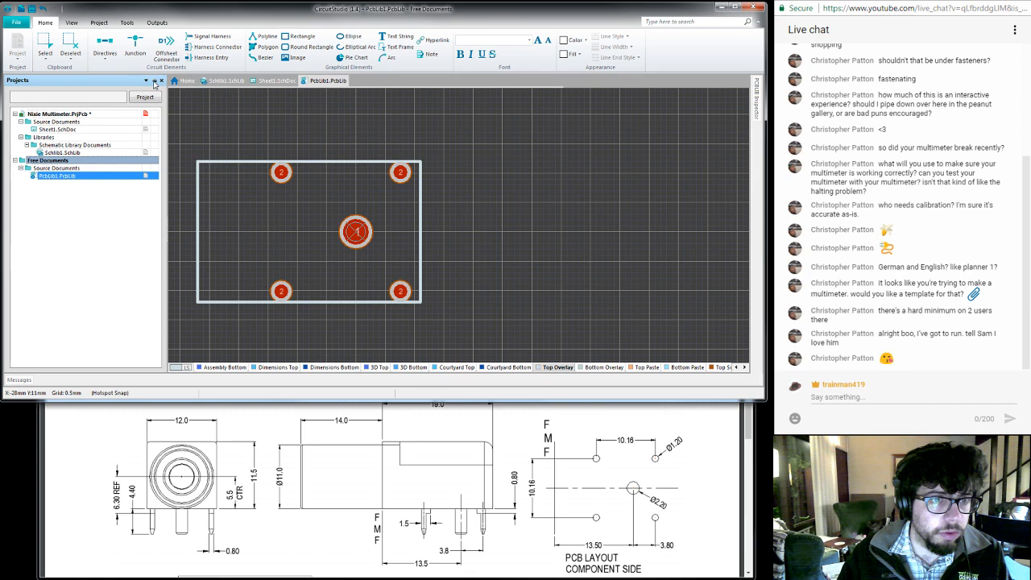
left_click(153, 81)
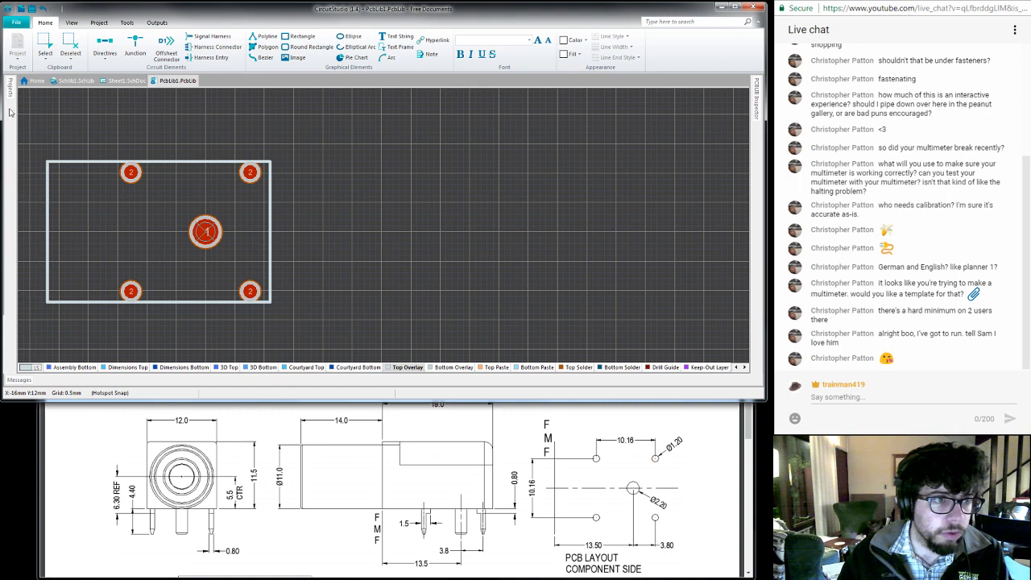
- Search the commands for "library", open the PCB Library panel and dock it alongside the collapsed Projects panel
left_click(16, 24)
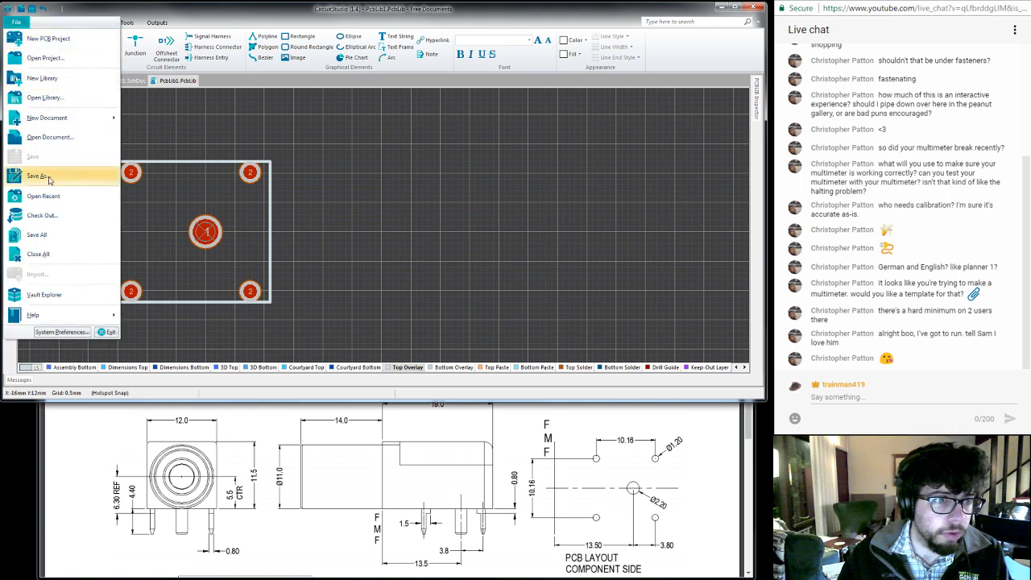
left_click(312, 202)
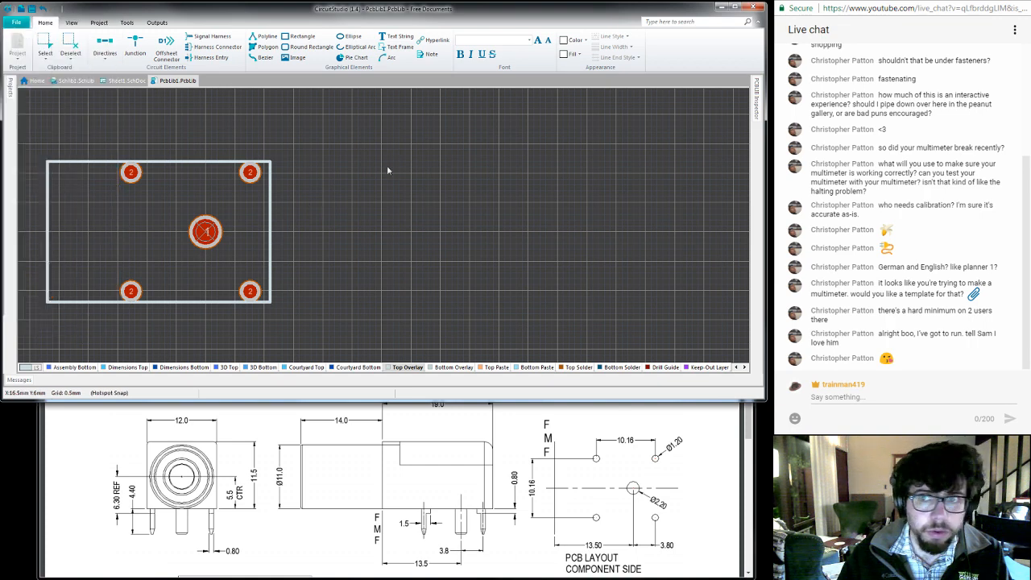
left_click(669, 22)
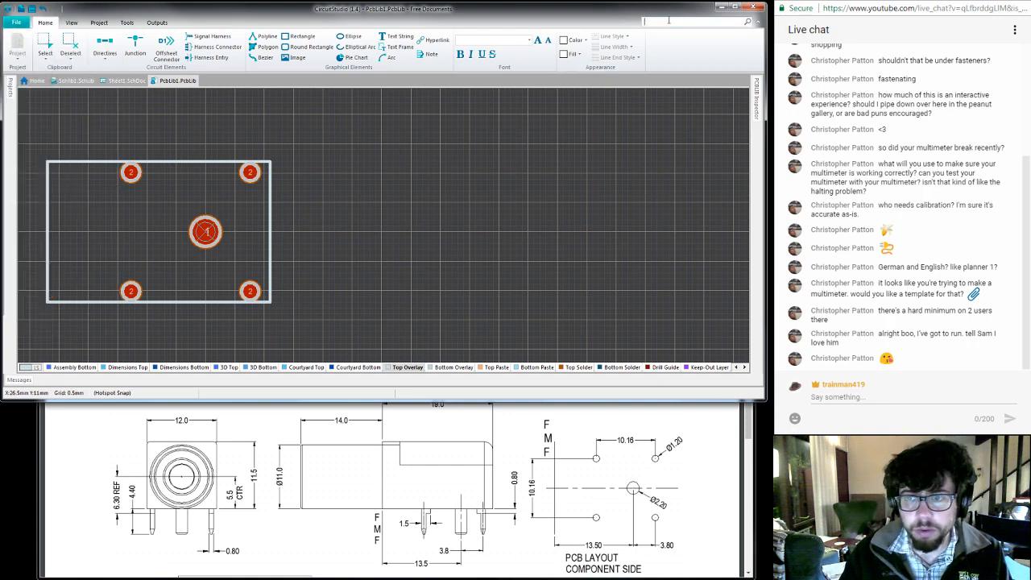
type("library")
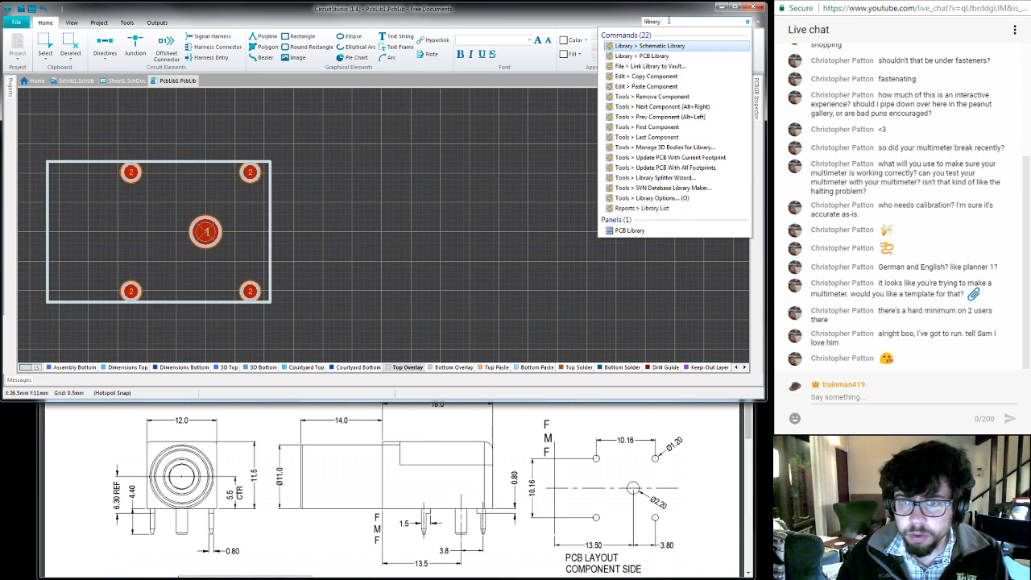
left_click(632, 230)
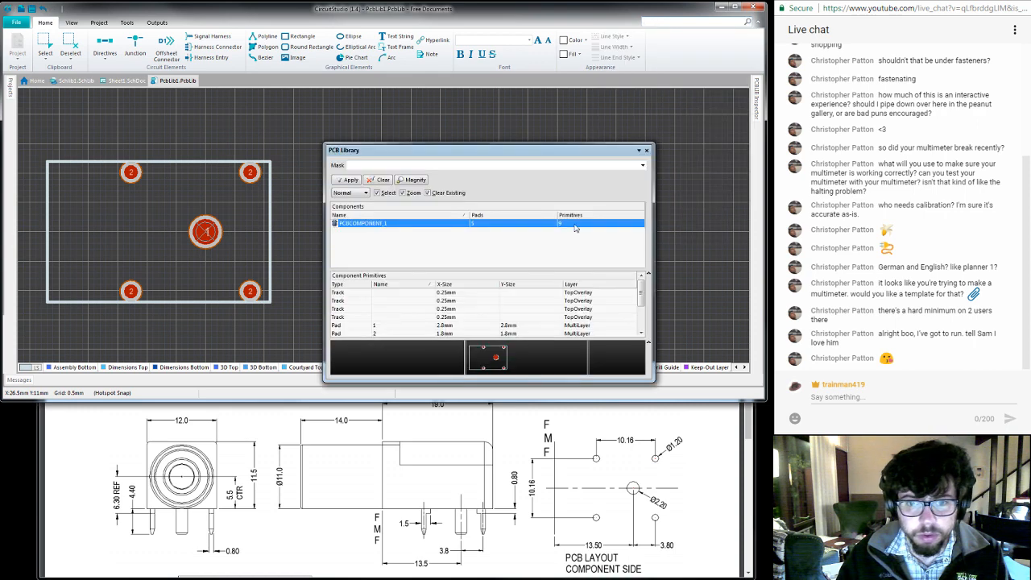
left_click_drag(459, 158, 13, 162)
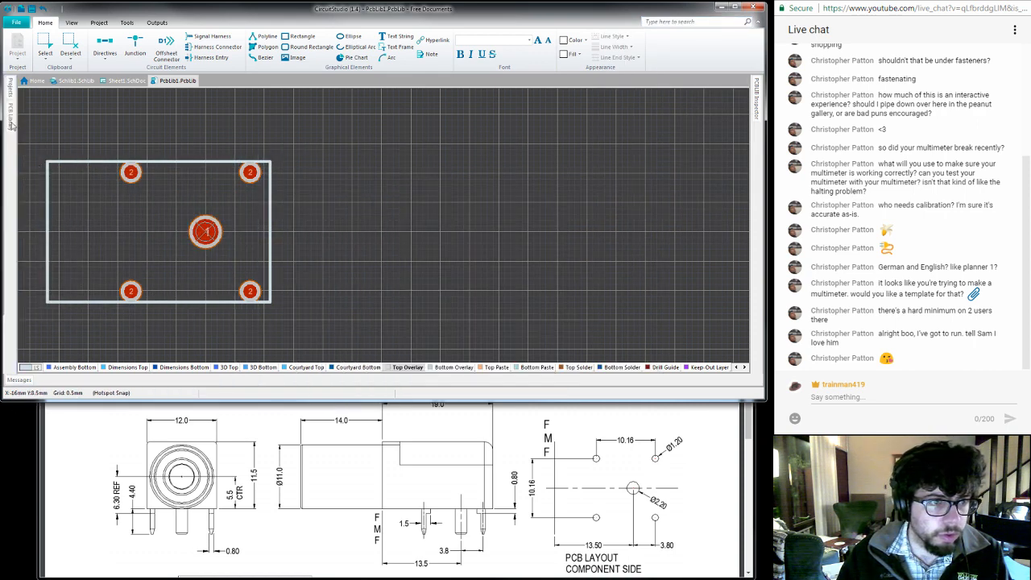
- Expand the collapsed PCB Library panel, keep it pinned open and widen it to show all component columns
left_click(10, 123)
left_click(337, 93)
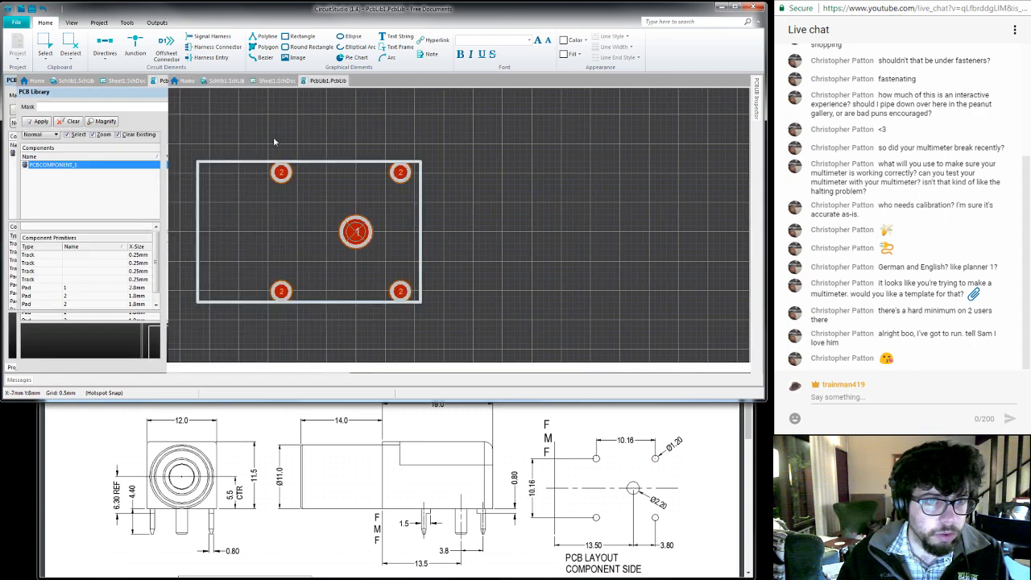
left_click_drag(165, 137, 176, 138)
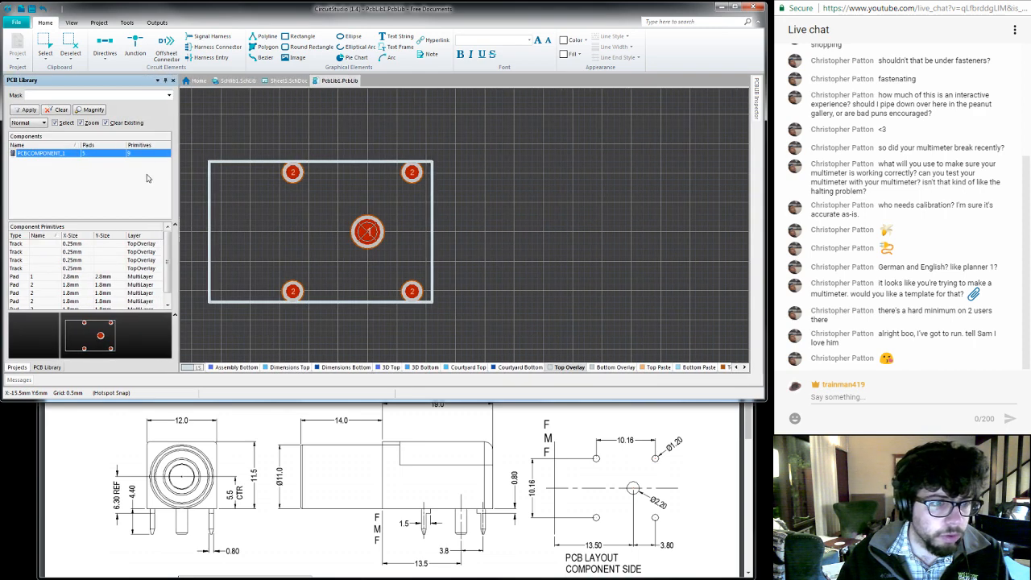
right_click(64, 157)
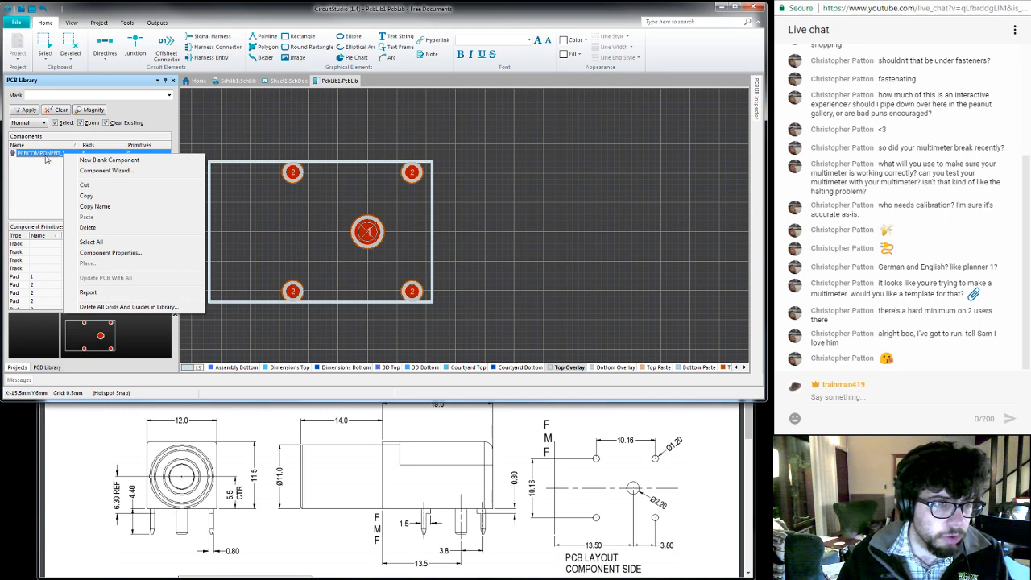
left_click(46, 159)
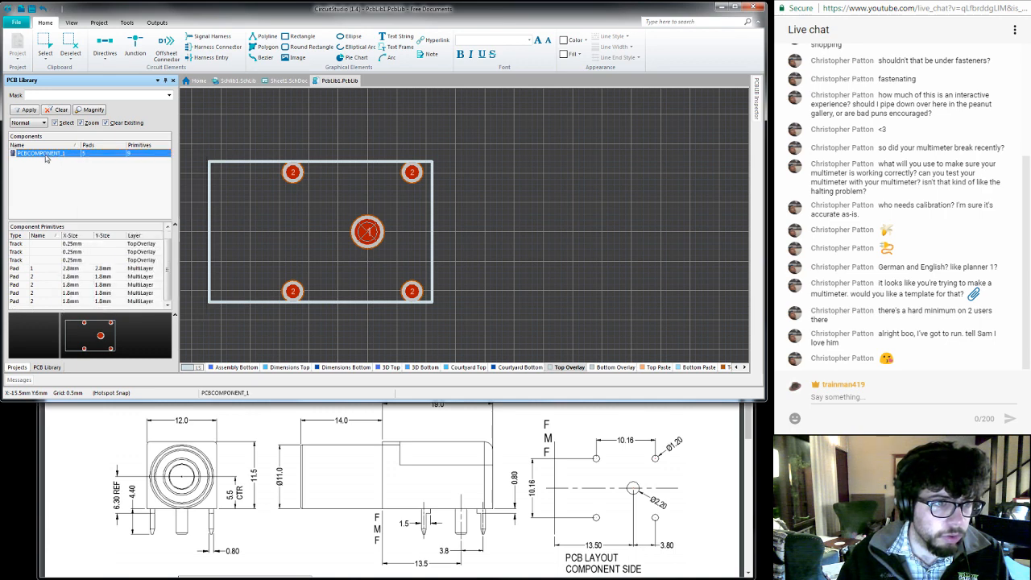
right_click(196, 202)
left_click(186, 179)
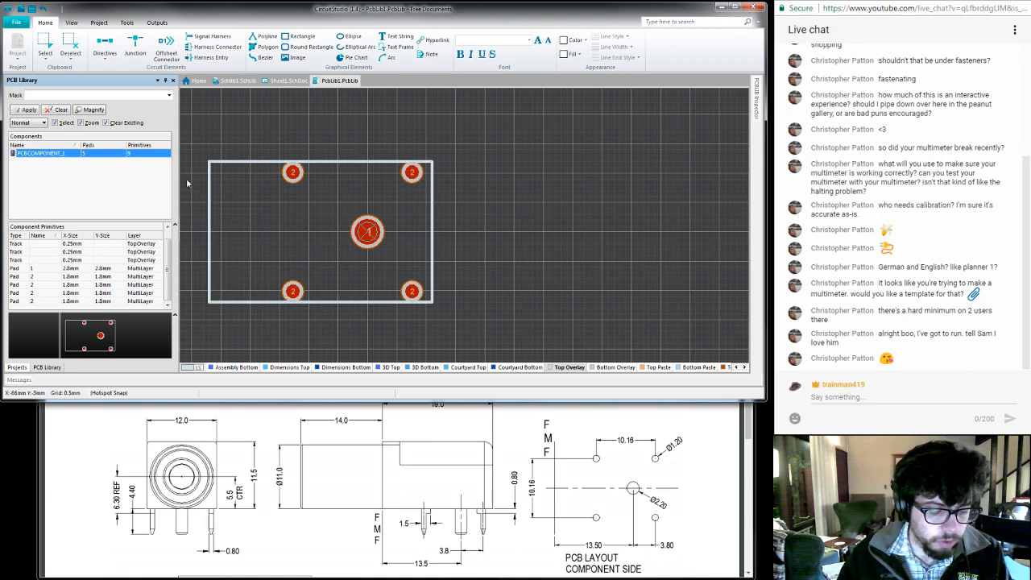
- Switch the footprint to the 3D view
key("3")
right_click(198, 185)
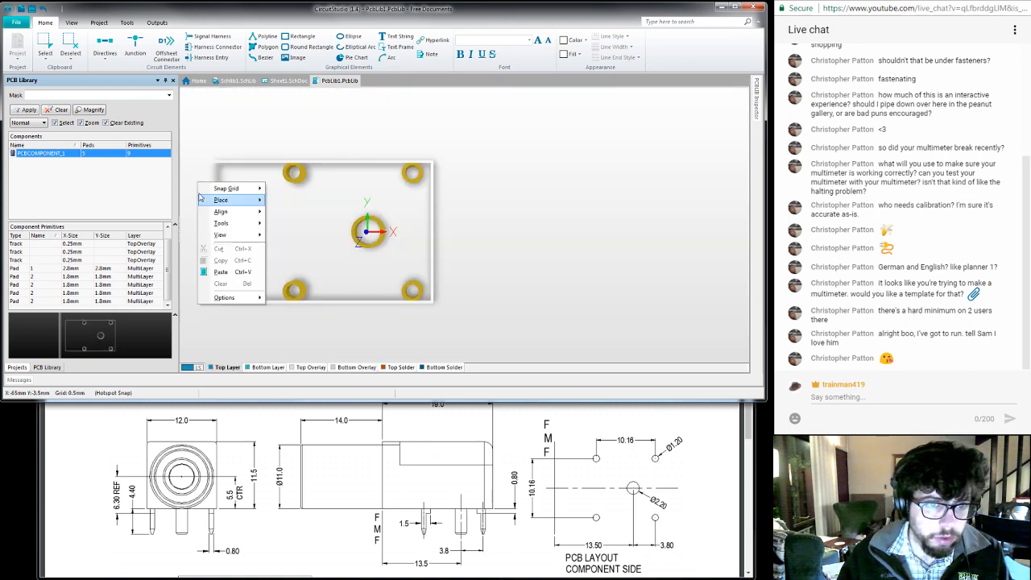
mouse_move(241, 303)
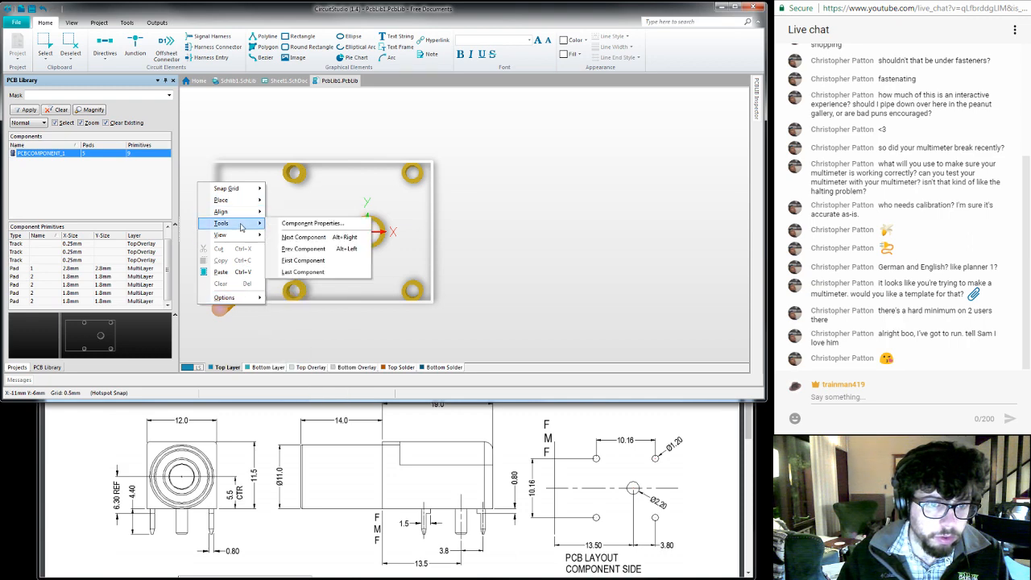
mouse_move(241, 237)
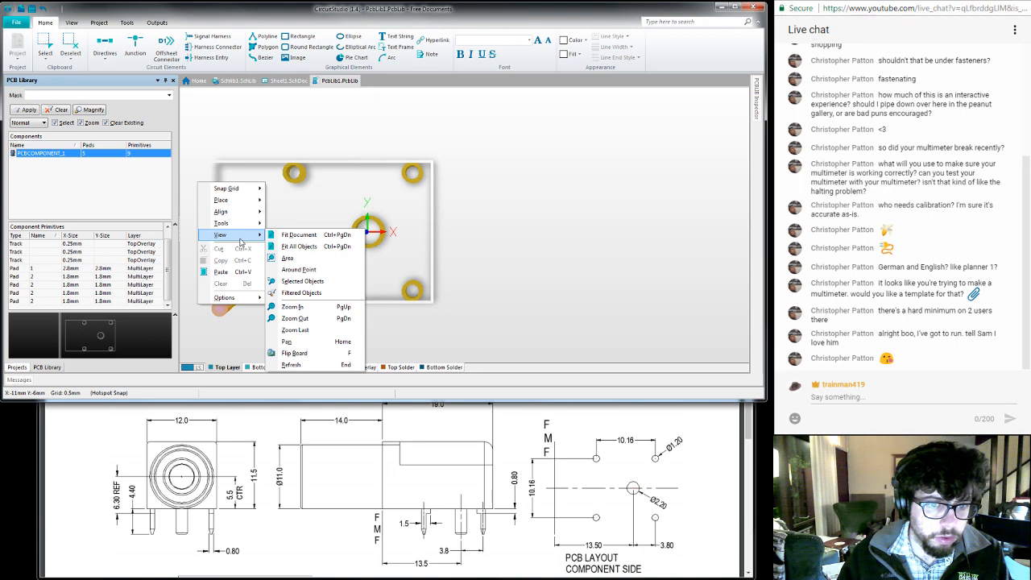
left_click(101, 196)
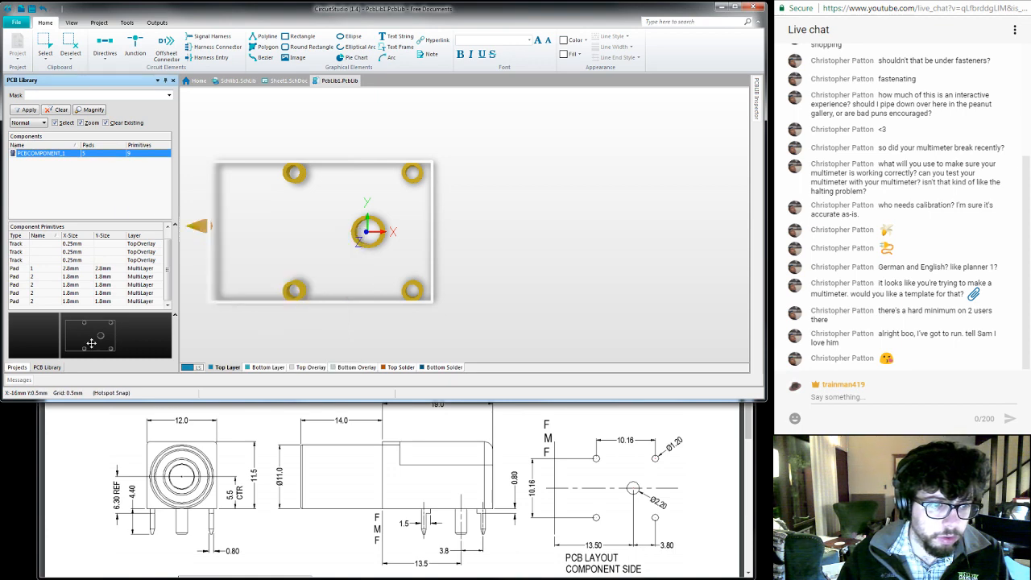
right_click(53, 157)
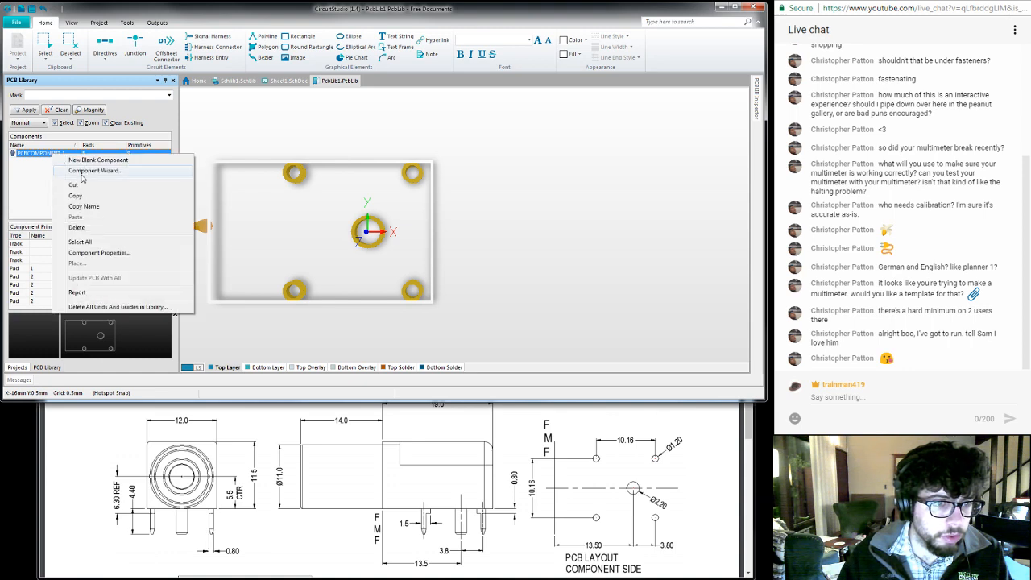
left_click(82, 172)
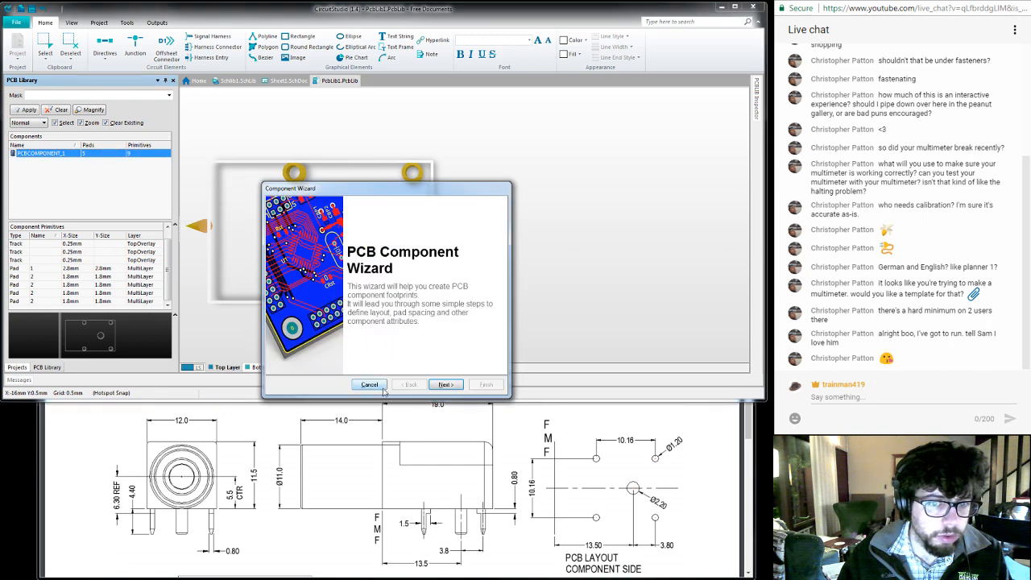
left_click(371, 385)
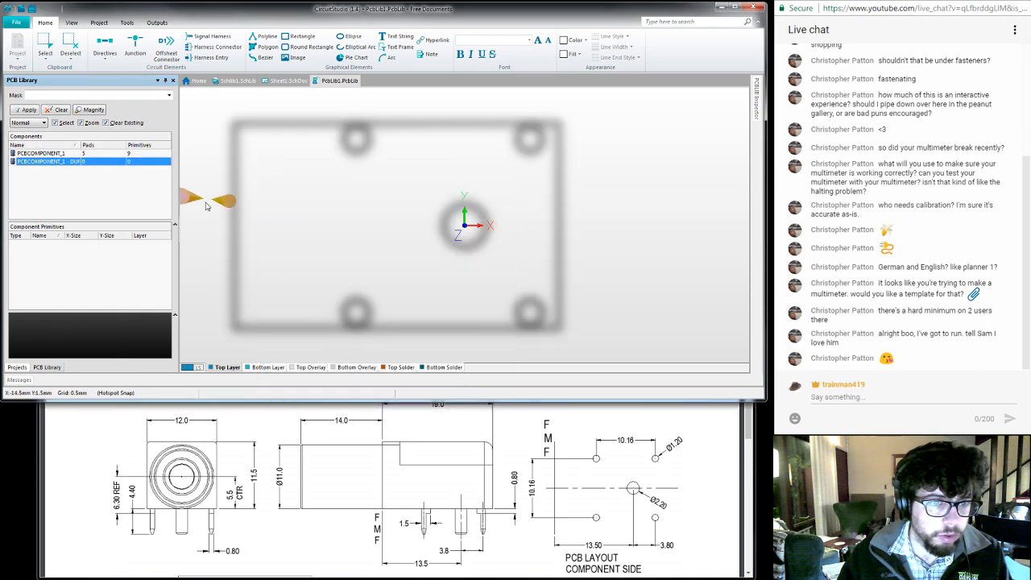
- Delete the empty footprint PCBComponent_1 - duplicate from the library
right_click(206, 202)
left_click(210, 165)
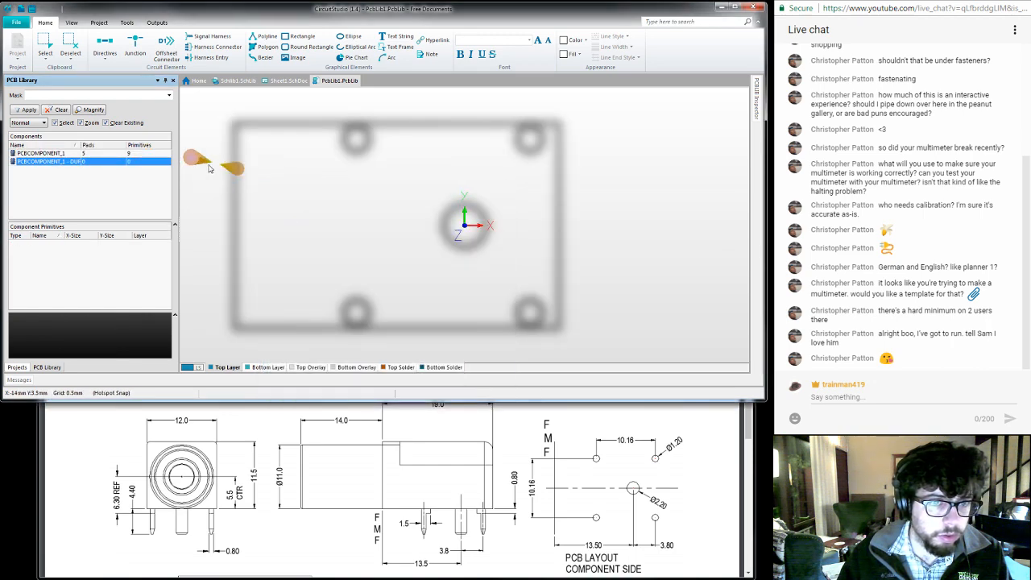
left_click(58, 164)
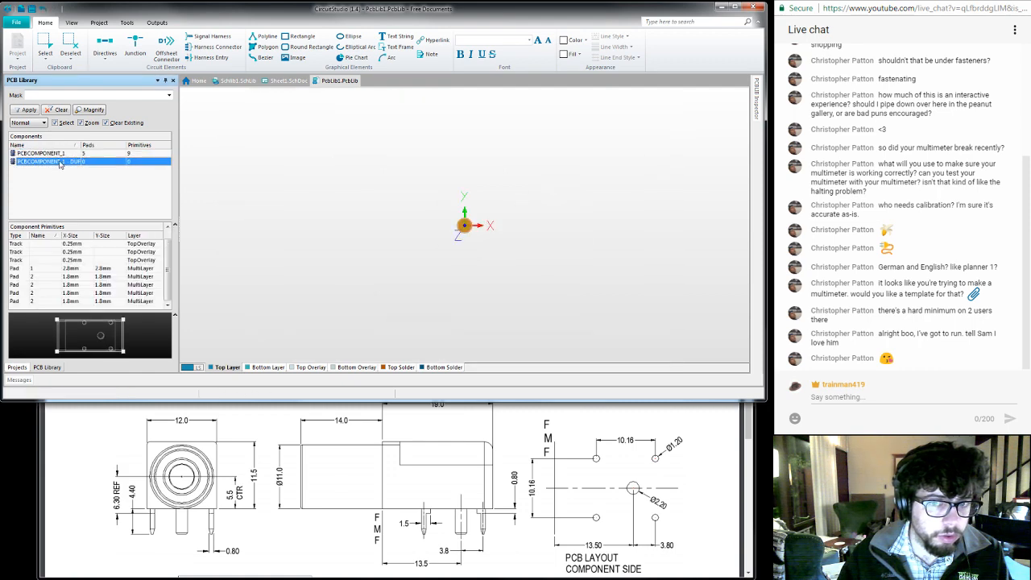
right_click(59, 163)
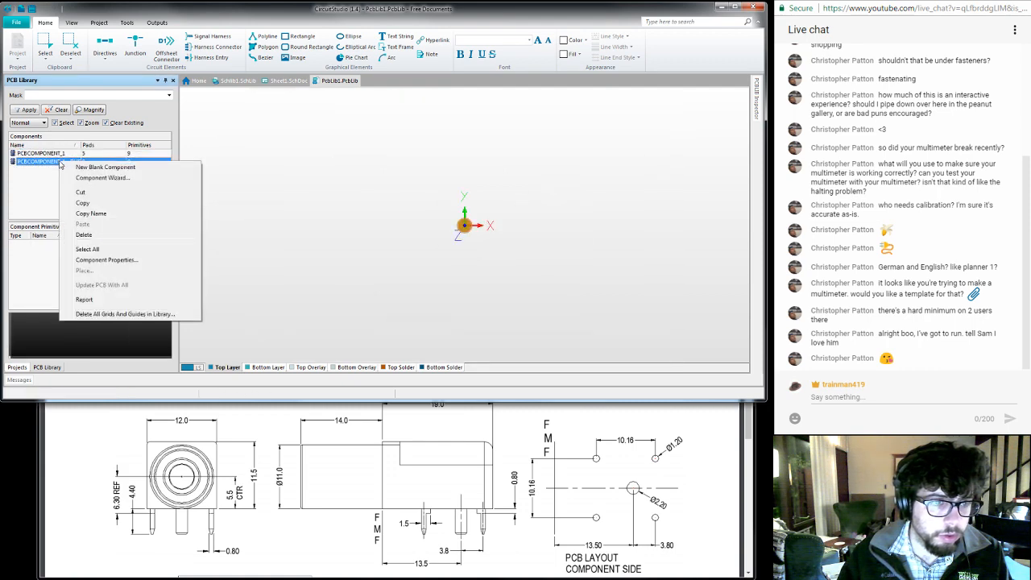
left_click(46, 208)
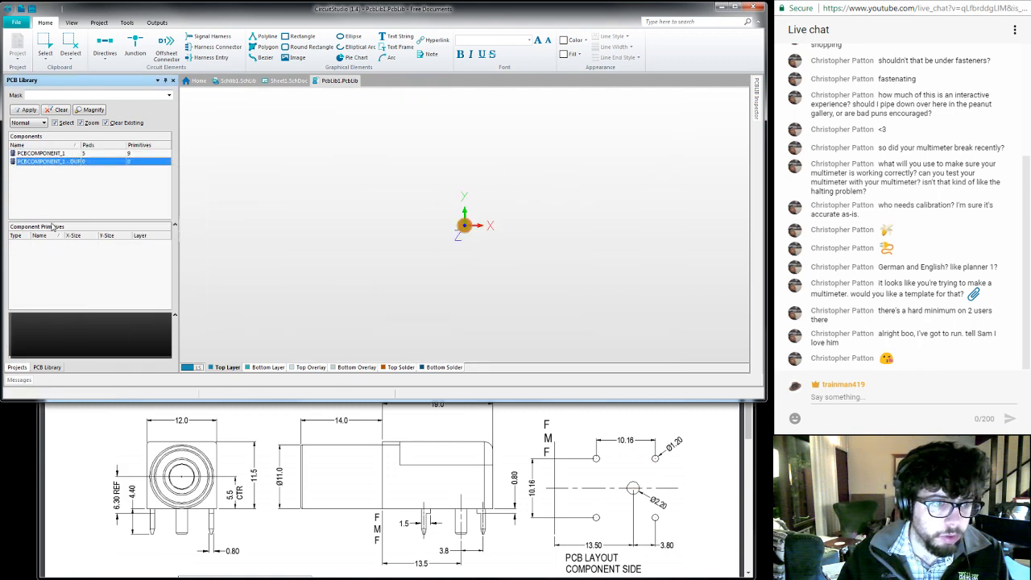
right_click(58, 162)
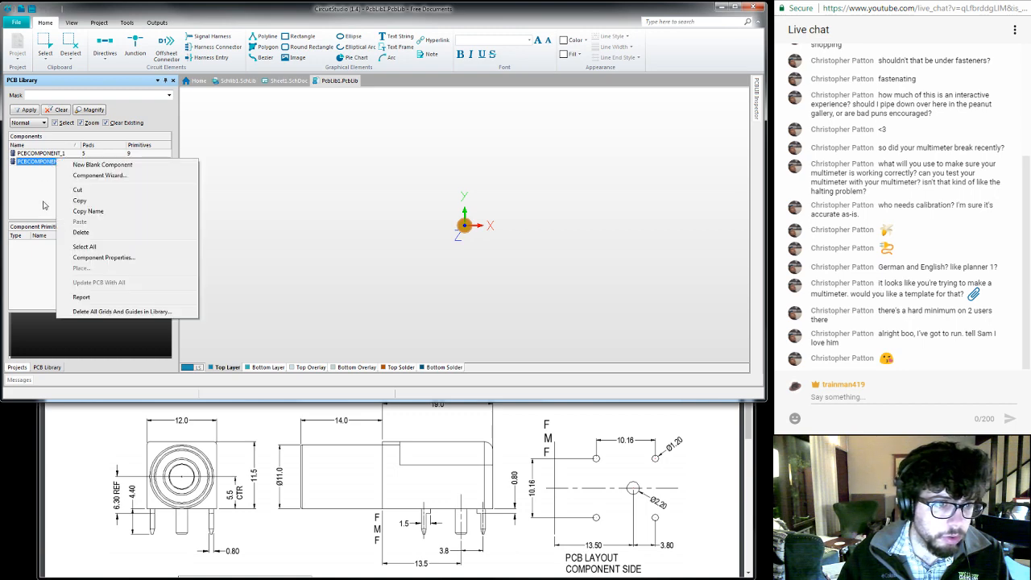
left_click(78, 232)
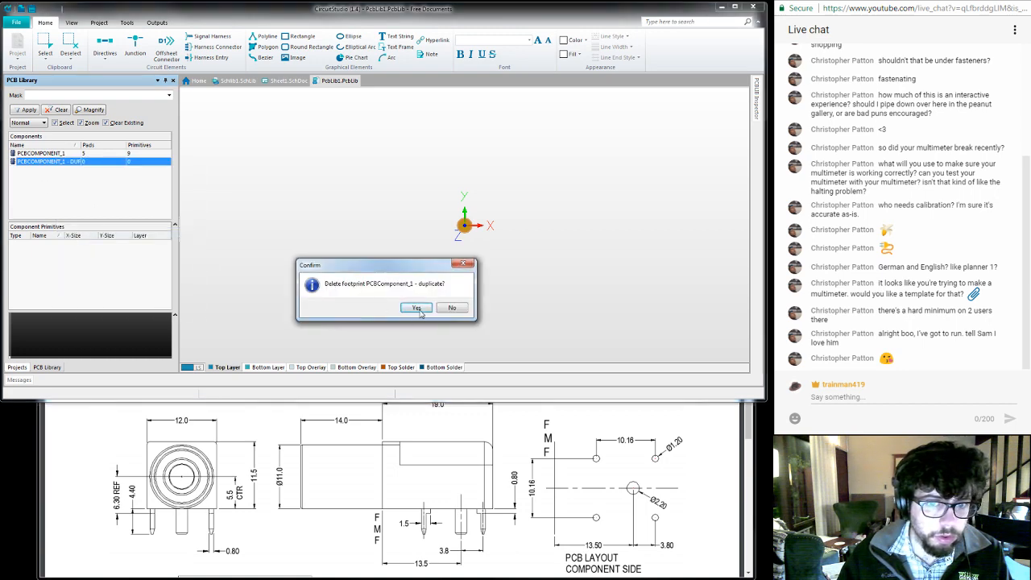
left_click(418, 311)
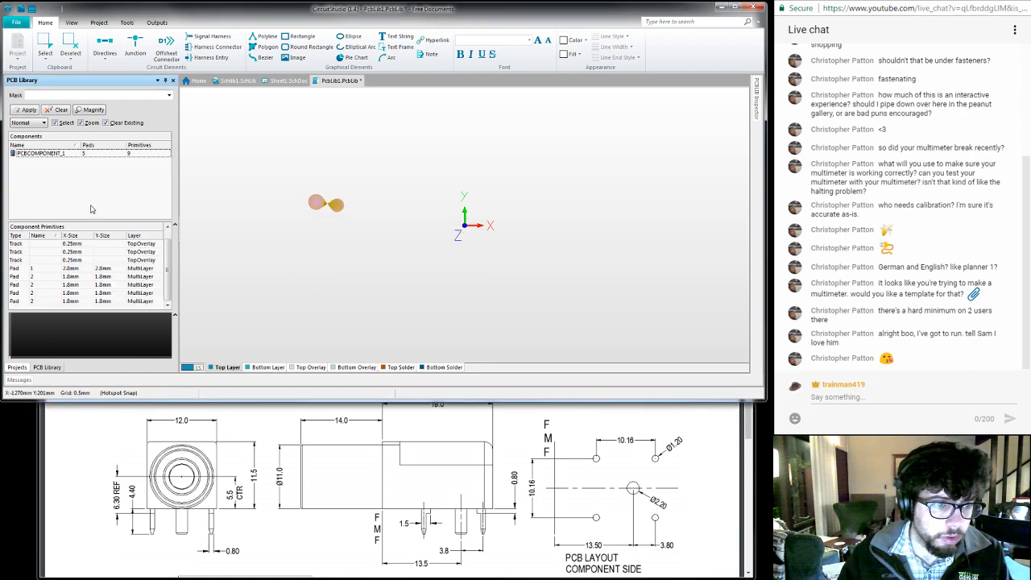
left_click_drag(168, 275, 167, 266)
right_click(95, 245)
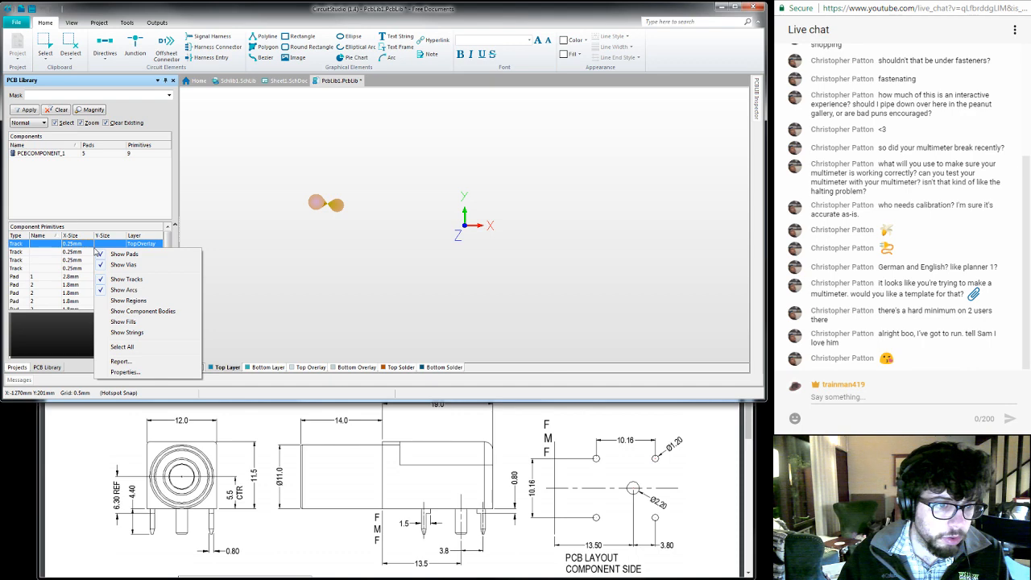
left_click(122, 372)
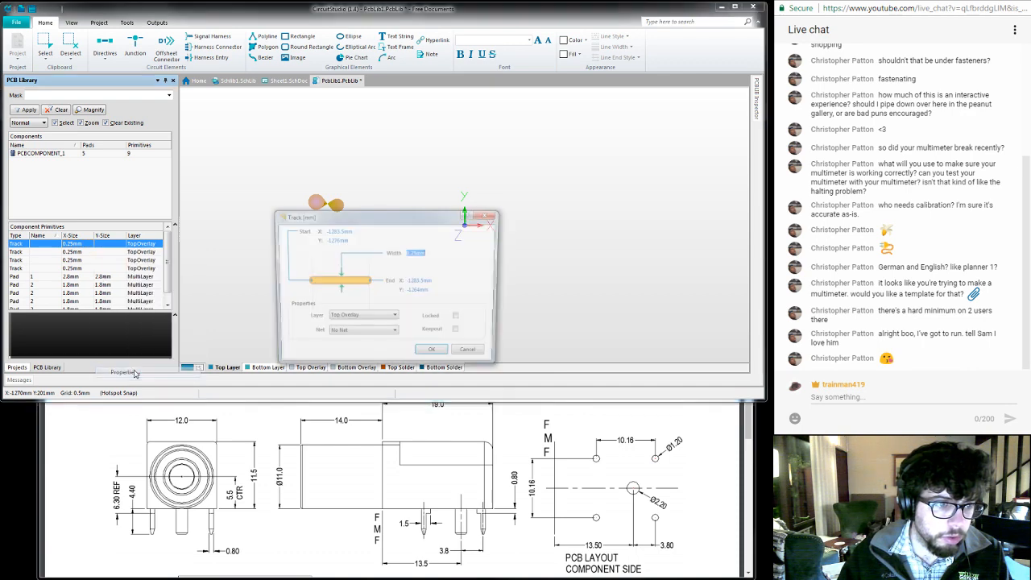
left_click(473, 355)
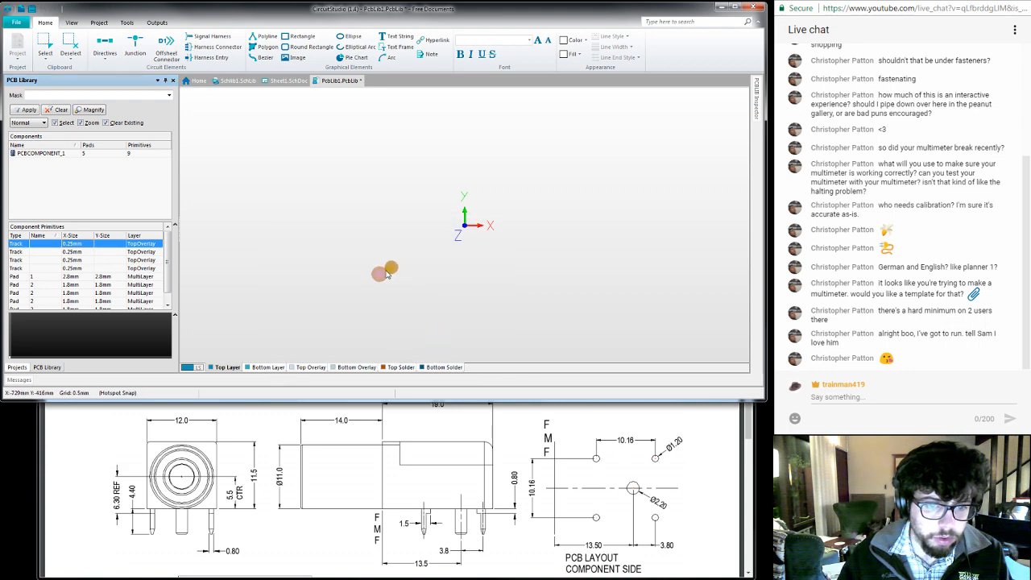
- Switch the editor back to the 2D view and look around the origin for the footprint's pads and outline
key("2")
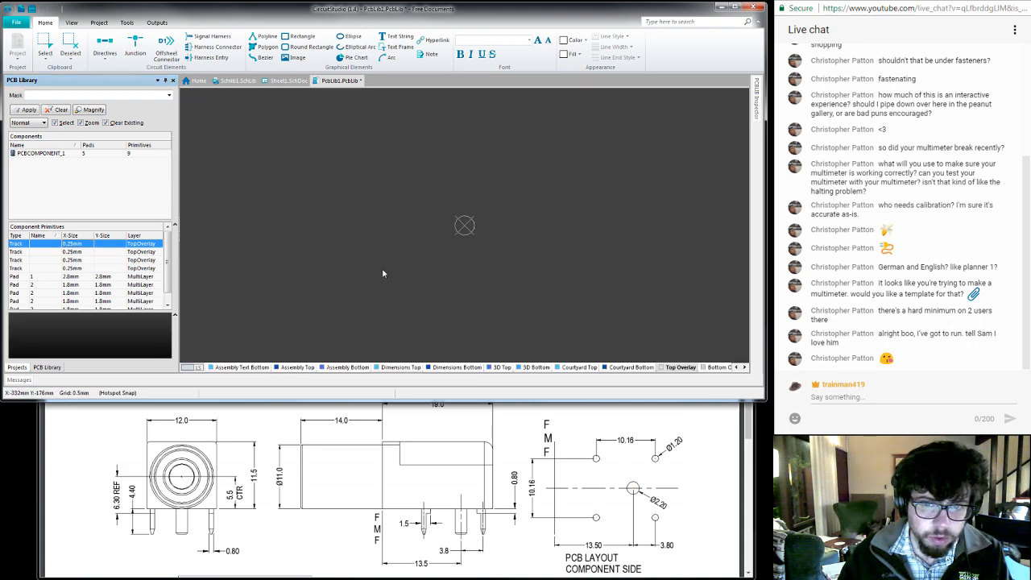
scroll(376, 248, "up", 6)
scroll(384, 243, "down", 1)
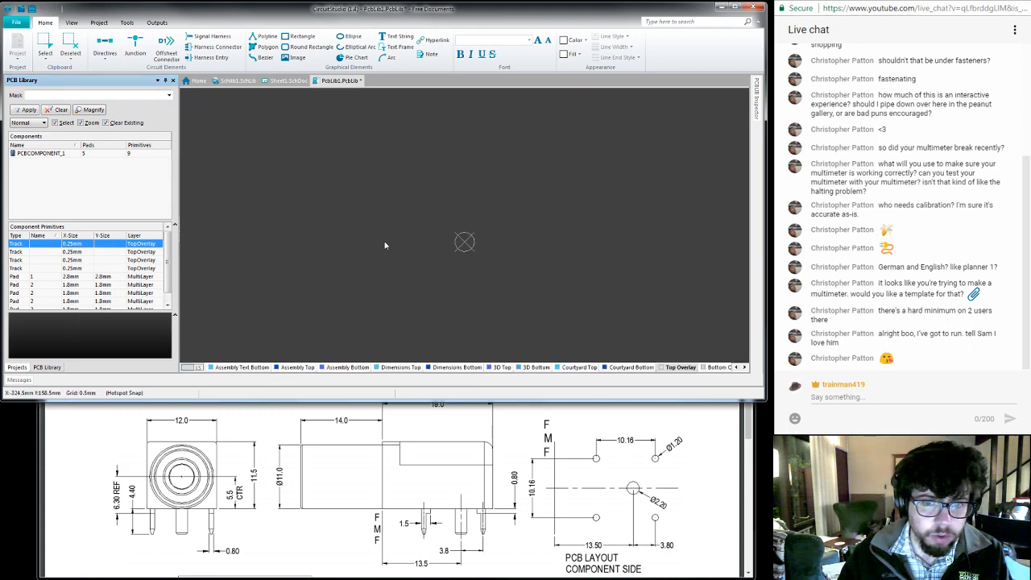
scroll(387, 236, "up", 5, "ctrl")
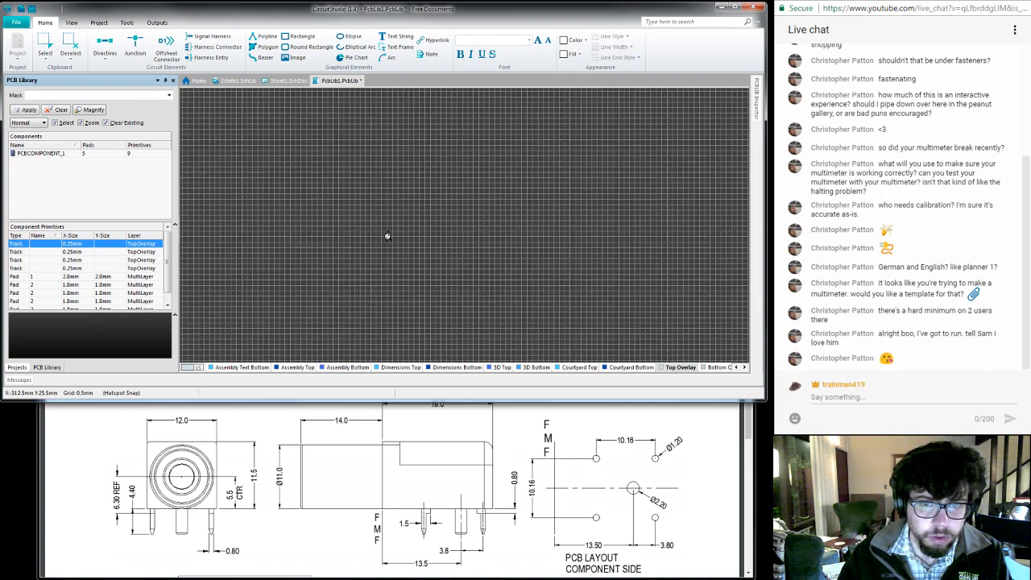
scroll(387, 236, "down", 3, "ctrl")
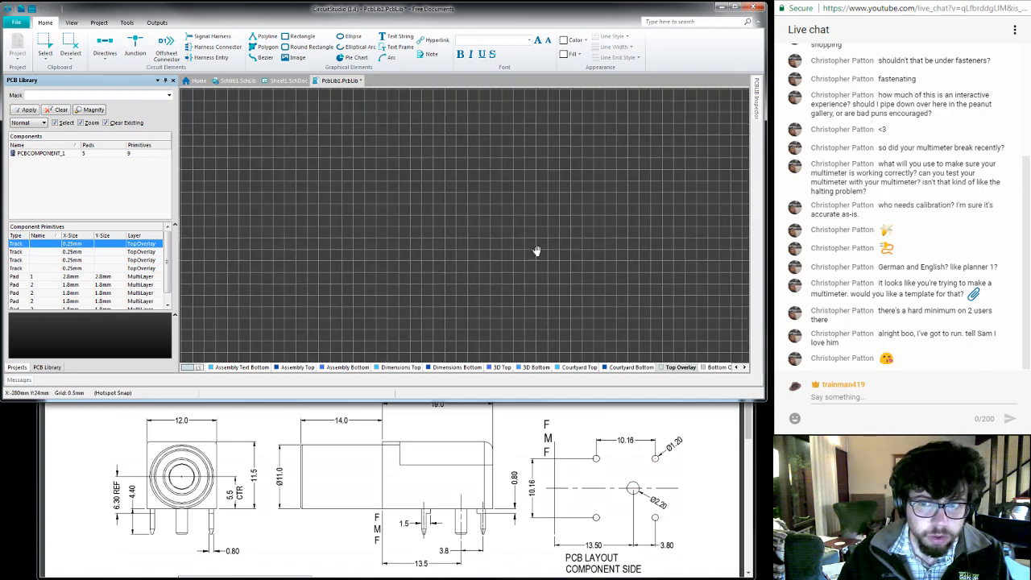
right_click_drag(537, 251, 291, 221)
right_click_drag(588, 229, 286, 229)
right_click_drag(640, 262, 274, 232)
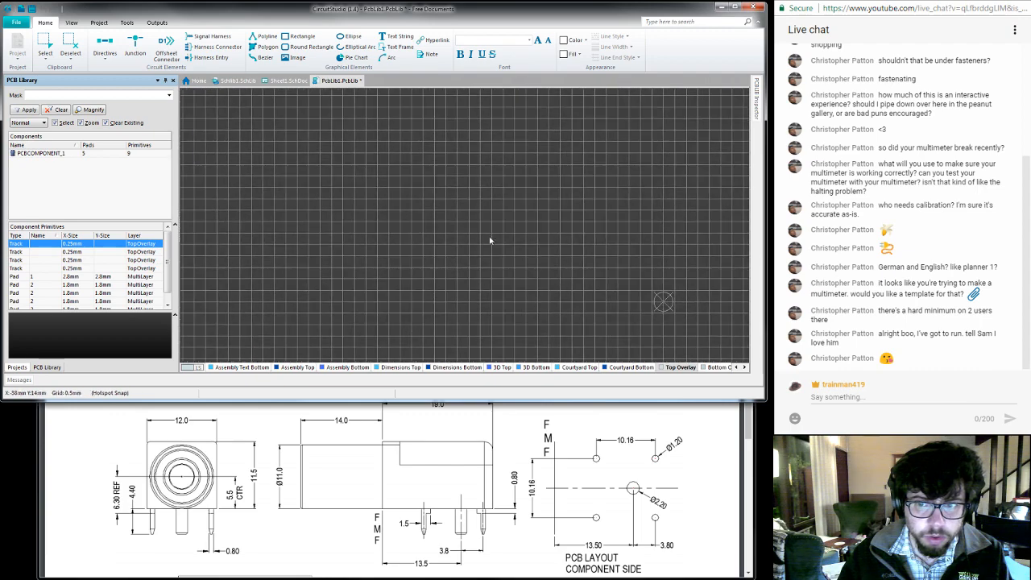
right_click_drag(517, 245, 297, 221)
right_click_drag(460, 292, 449, 260)
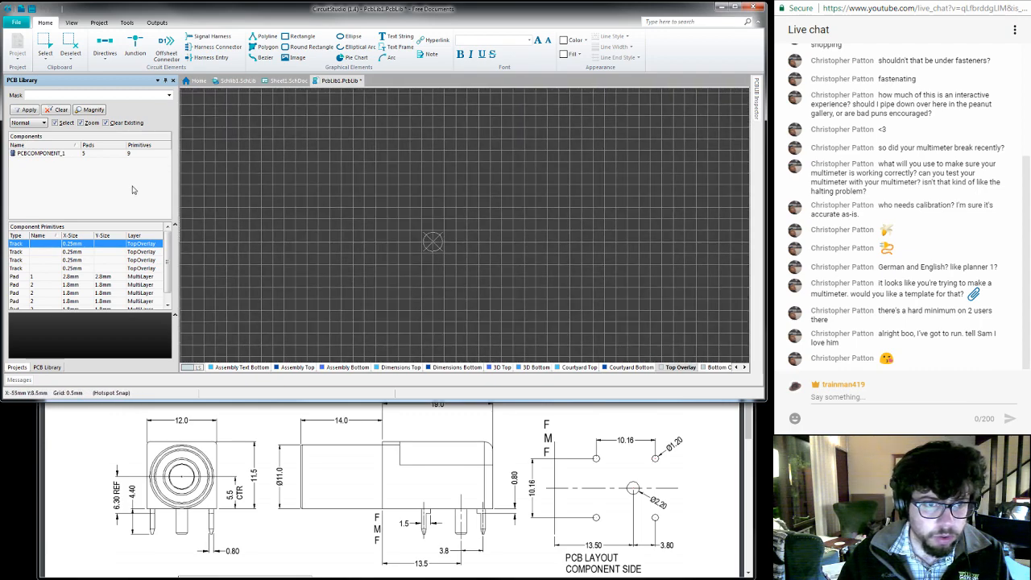
- Display the PCBCOMPONENT_1 footprint in the editor again and save the footprint library
left_click(134, 187)
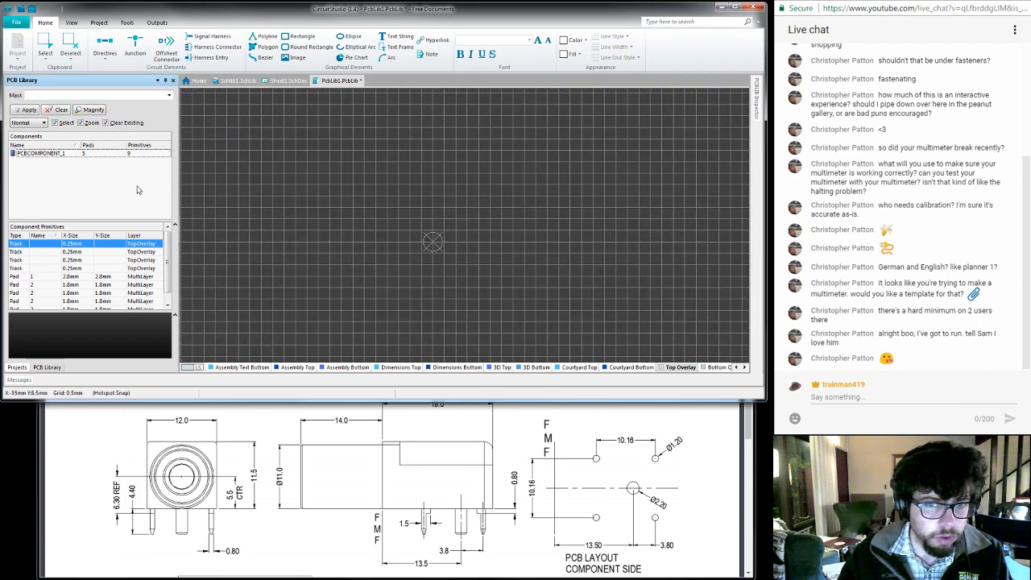
right_click(355, 257)
mouse_move(394, 308)
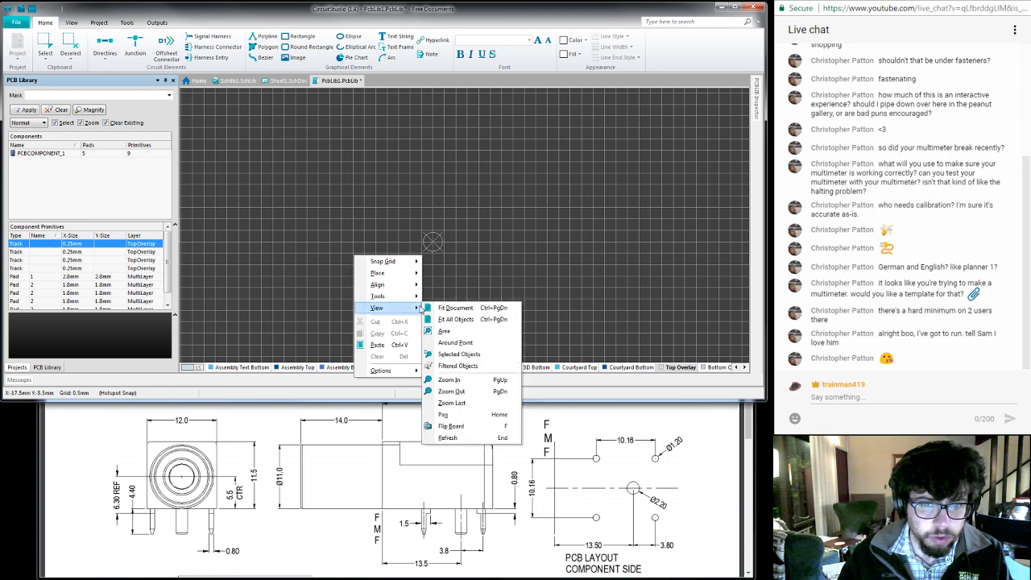
left_click(444, 309)
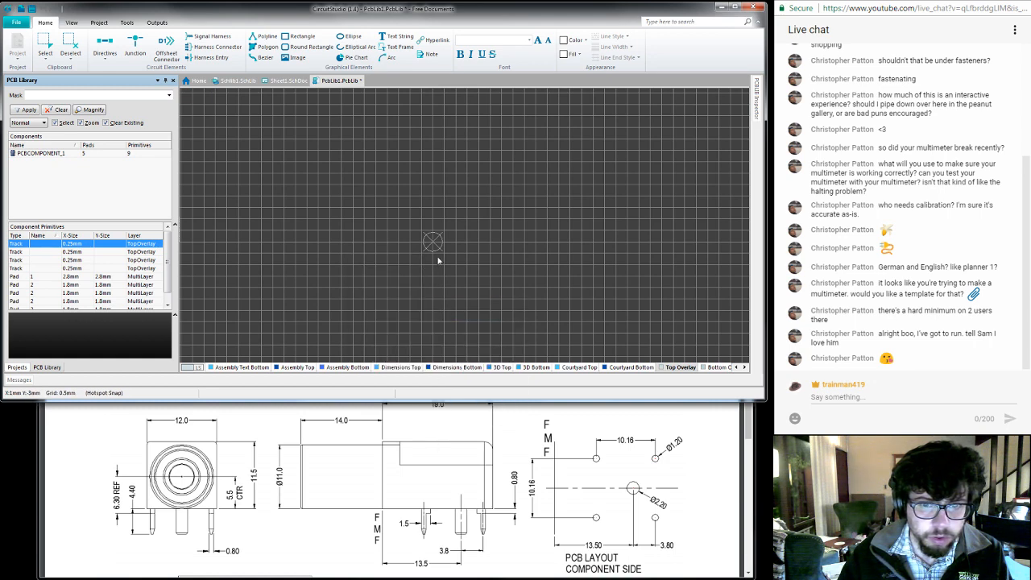
scroll(439, 251, "up", 1, "ctrl")
scroll(440, 251, "up", 2, "ctrl")
scroll(439, 251, "down", 5, "ctrl")
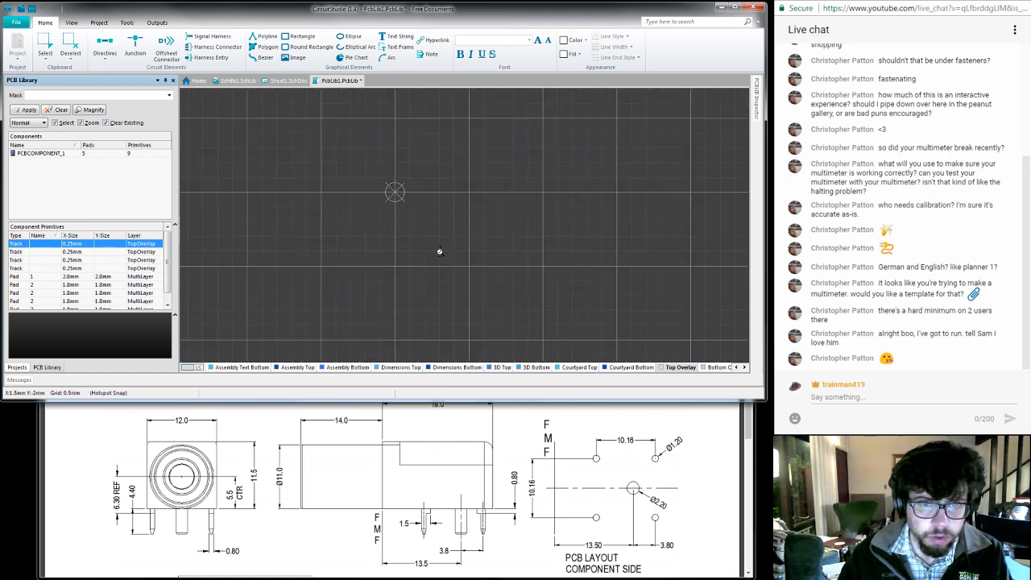
scroll(439, 251, "up", 3, "ctrl")
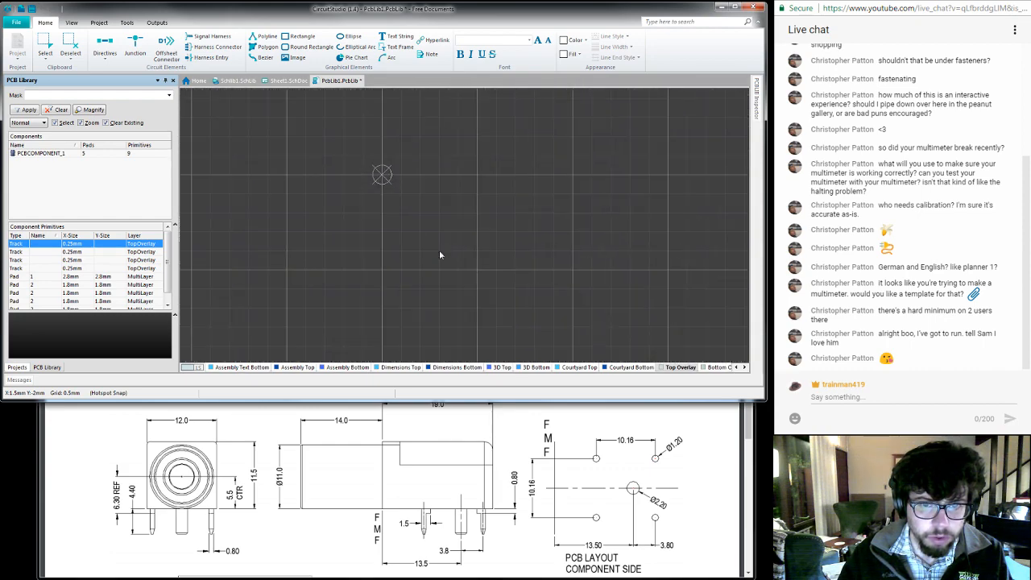
left_click(72, 197)
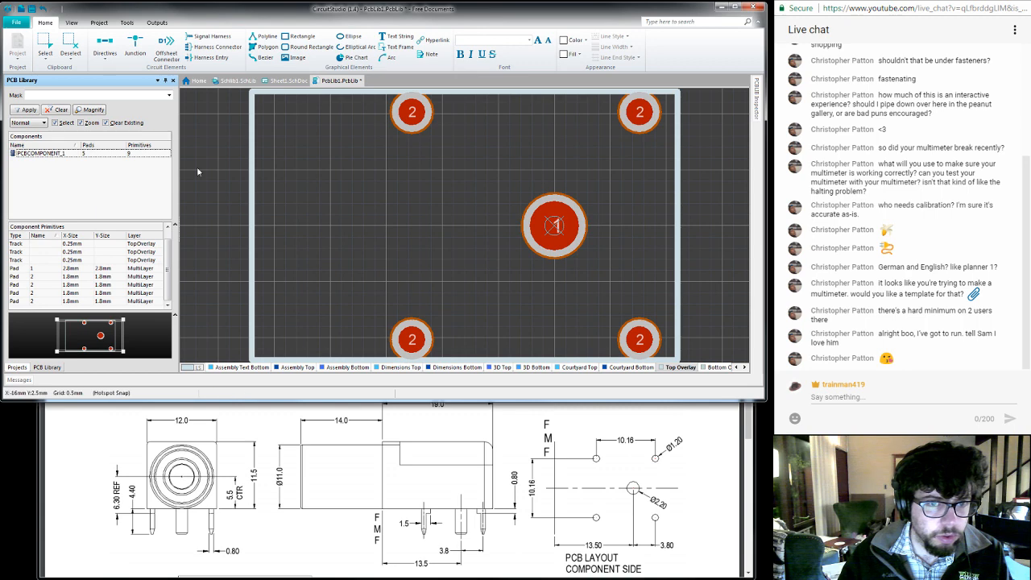
key("ctrl+s")
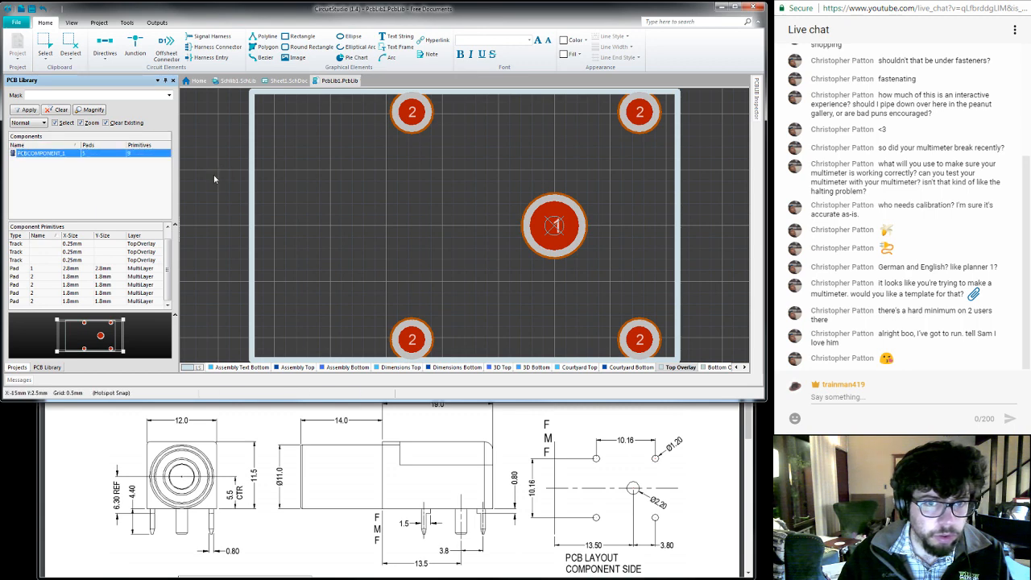
scroll(215, 179, "down", 1)
scroll(215, 179, "up", 1)
mouse_move(221, 186)
right_mouse_down()
mouse_move(221, 199)
mouse_move(229, 189)
right_mouse_up()
right_click(223, 186)
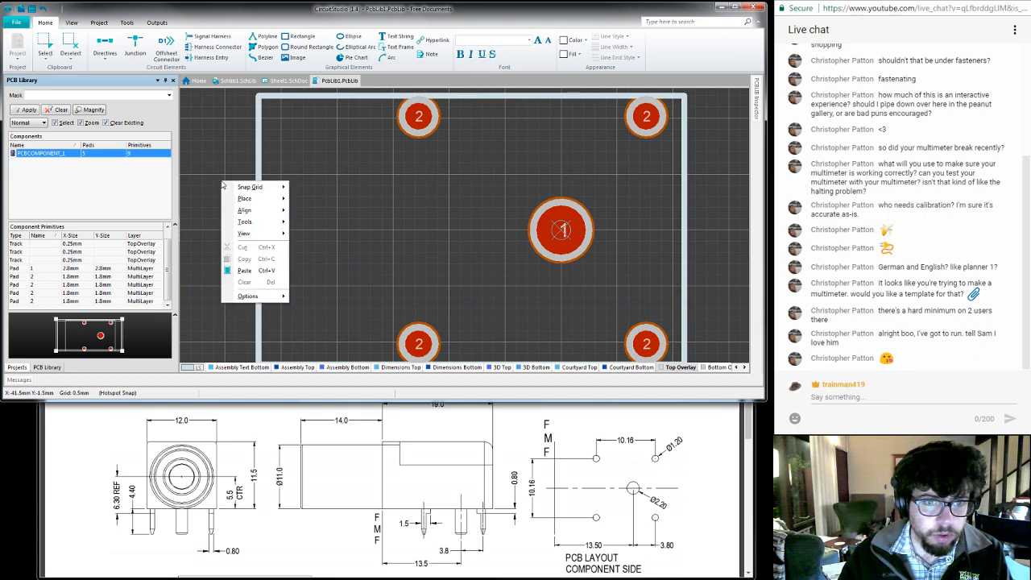
left_click(215, 144)
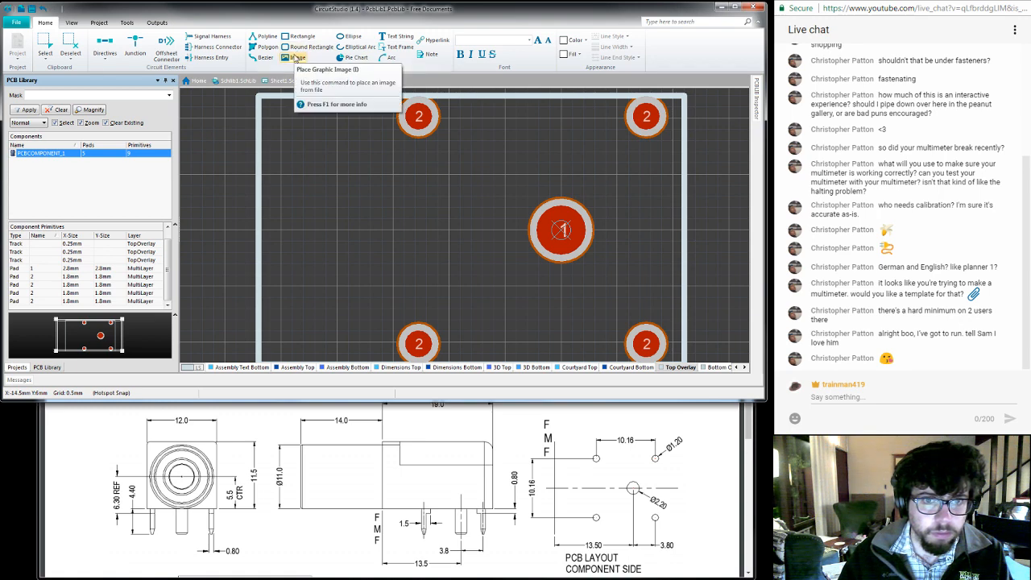
- Find the Place 3D Body command by searching for "3d" and start a body of the Generic 3D Model type with an embedded model
left_click(699, 22)
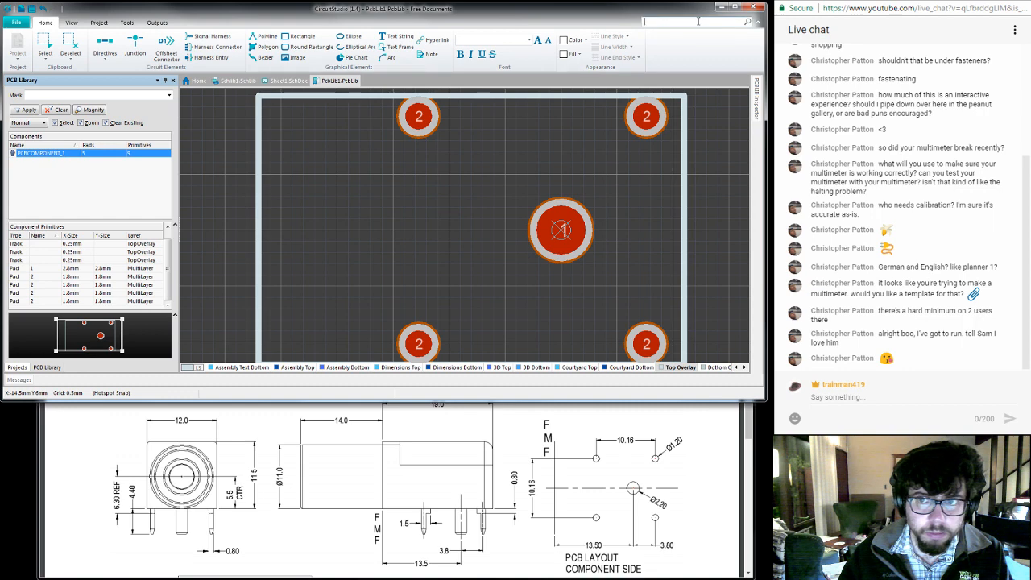
type("3d")
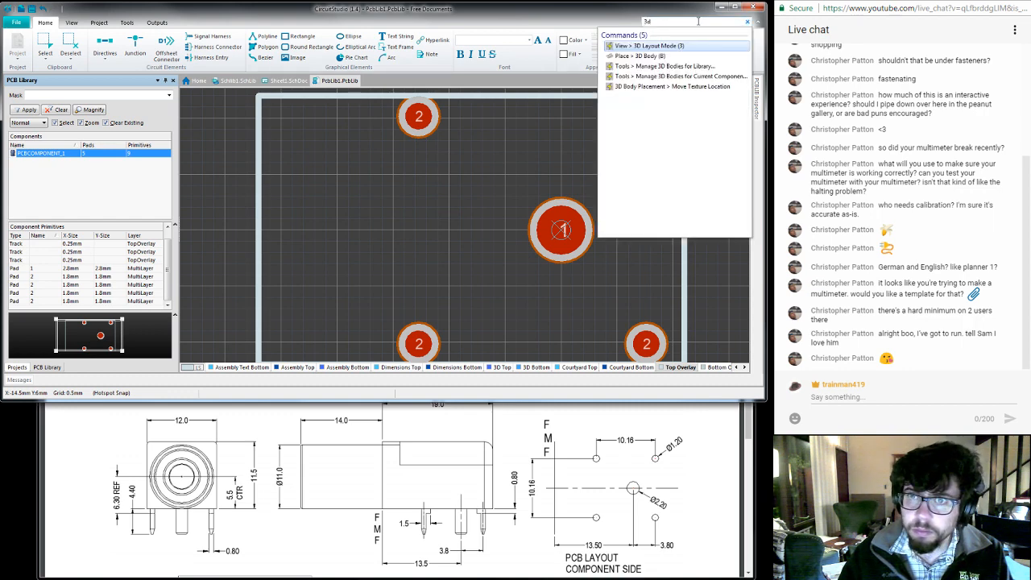
left_click(654, 56)
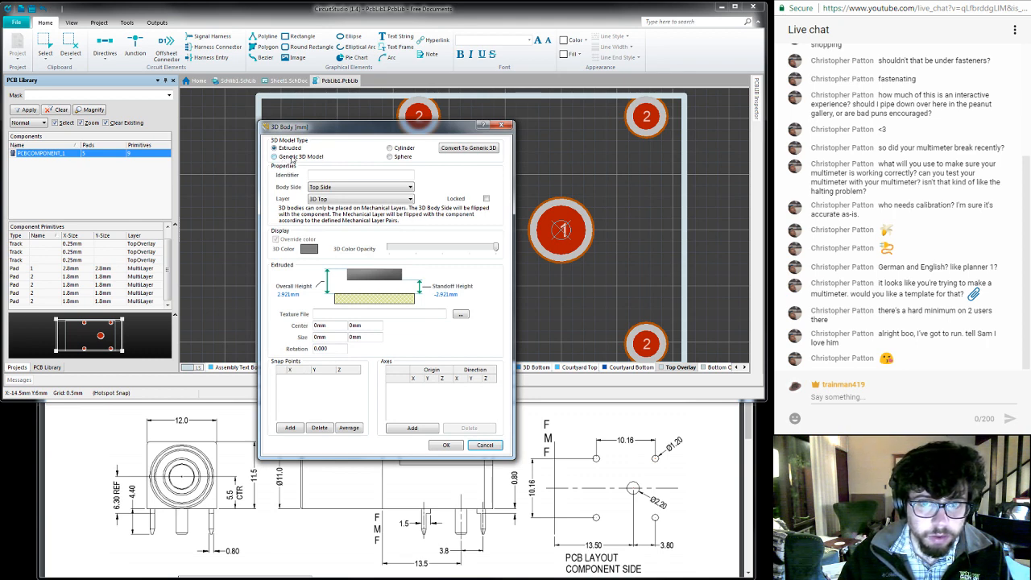
left_click(293, 157)
left_click(331, 345)
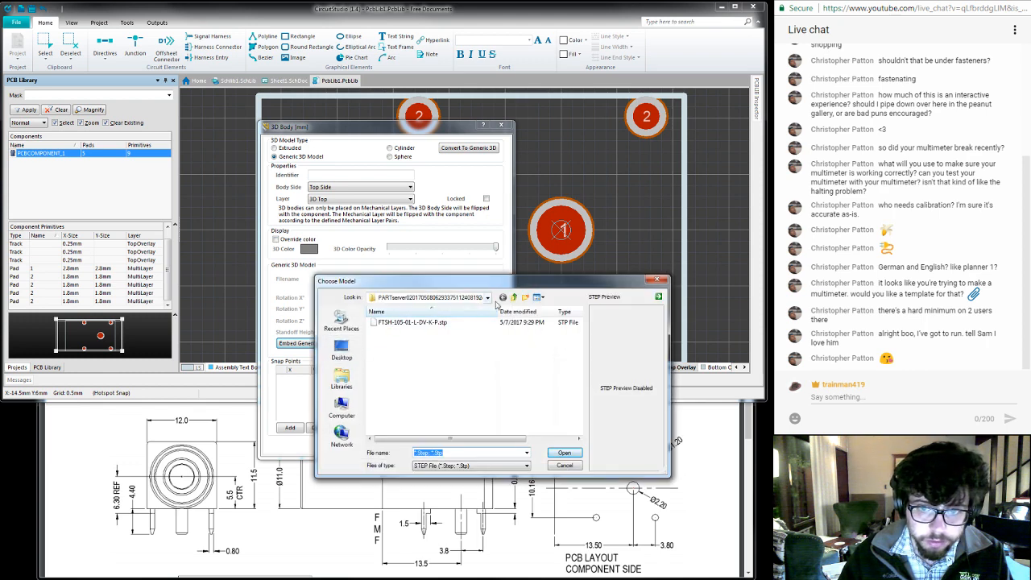
- Embed the STEP file FCR7350B.stp from the Downloads folder as the 3D body's model and accept the body settings
left_click(487, 298)
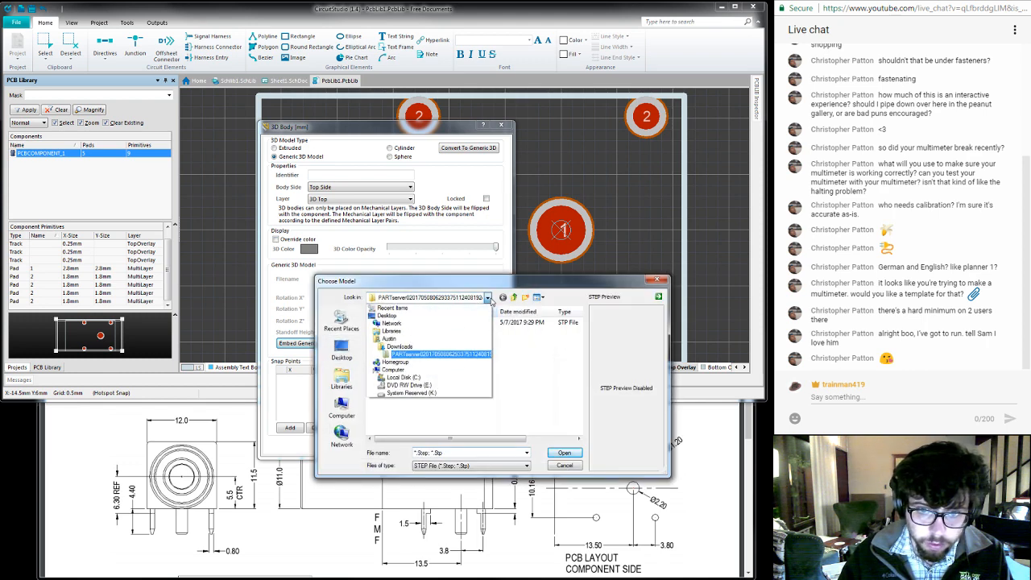
left_click(400, 346)
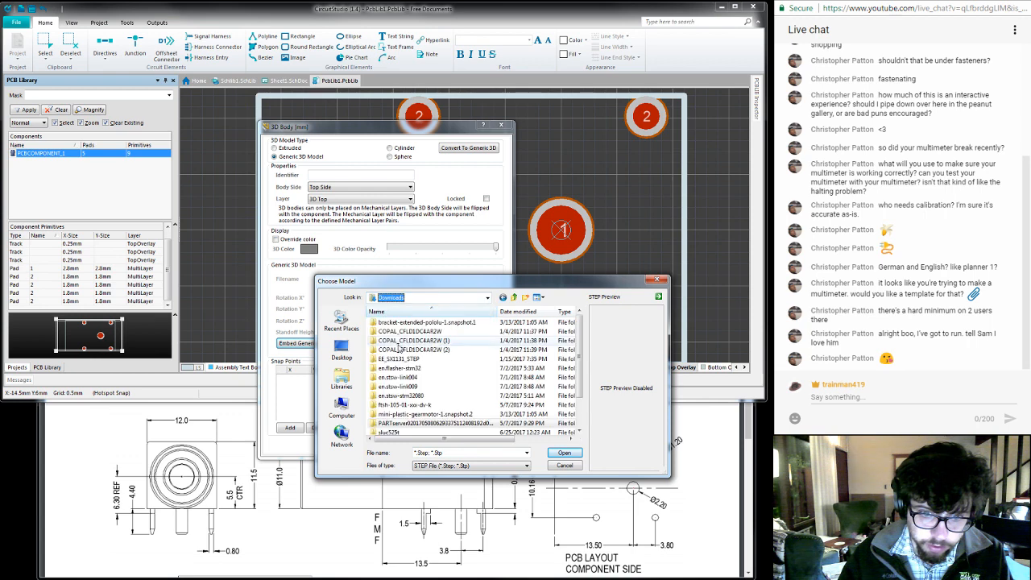
scroll(564, 379, "down", 2)
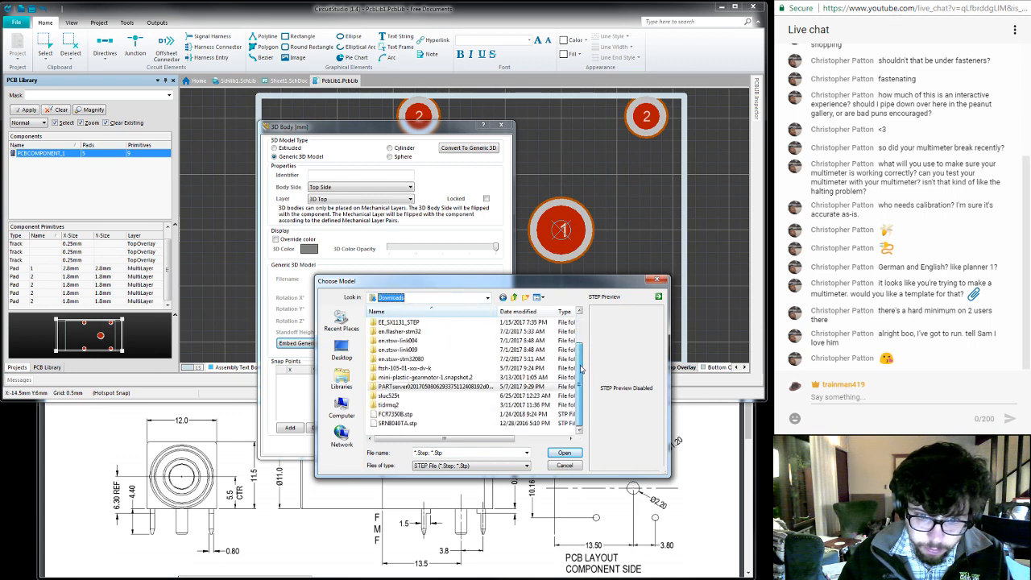
left_click(413, 414)
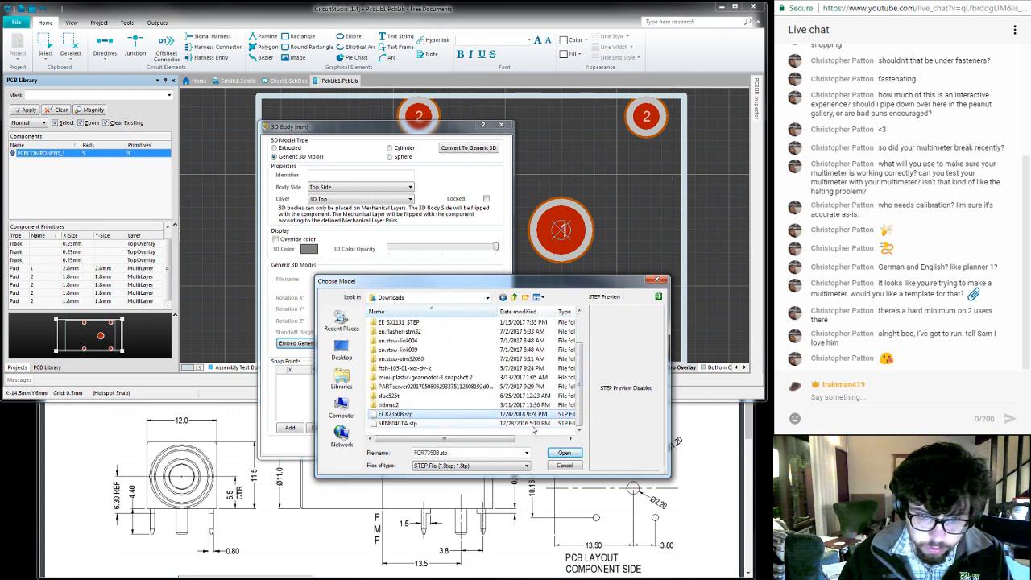
left_click(566, 454)
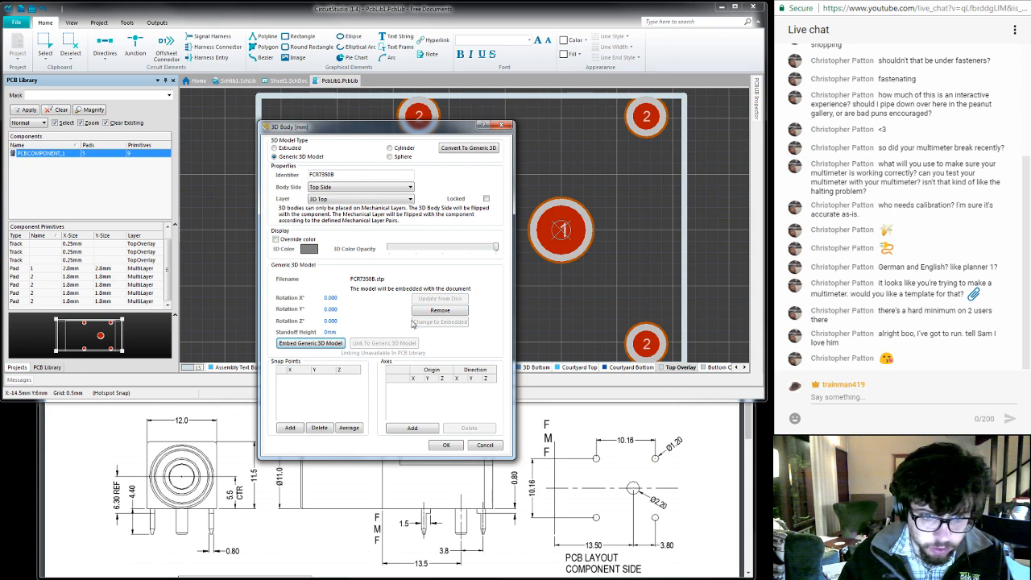
left_click(446, 446)
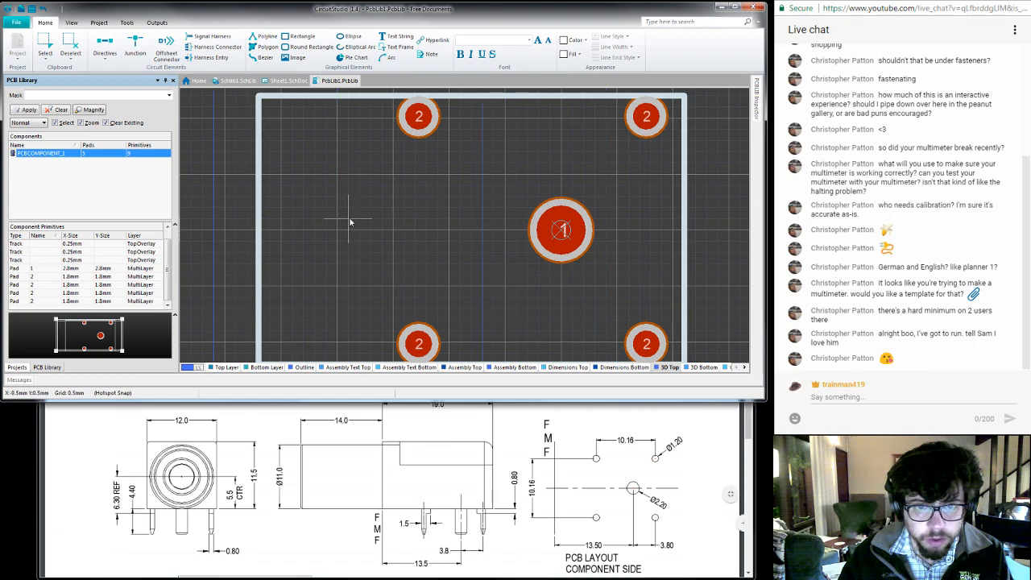
- Rotate the FCR7350B body 90° and place it over the footprint outline, then end 3D body placement
scroll(327, 253, "down", 6, "ctrl")
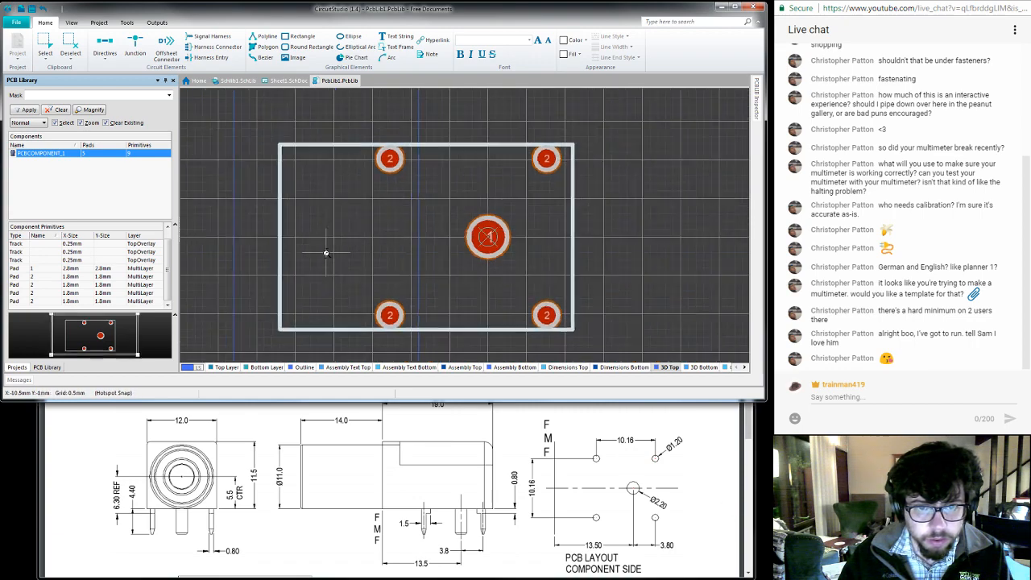
scroll(326, 253, "up", 2, "ctrl")
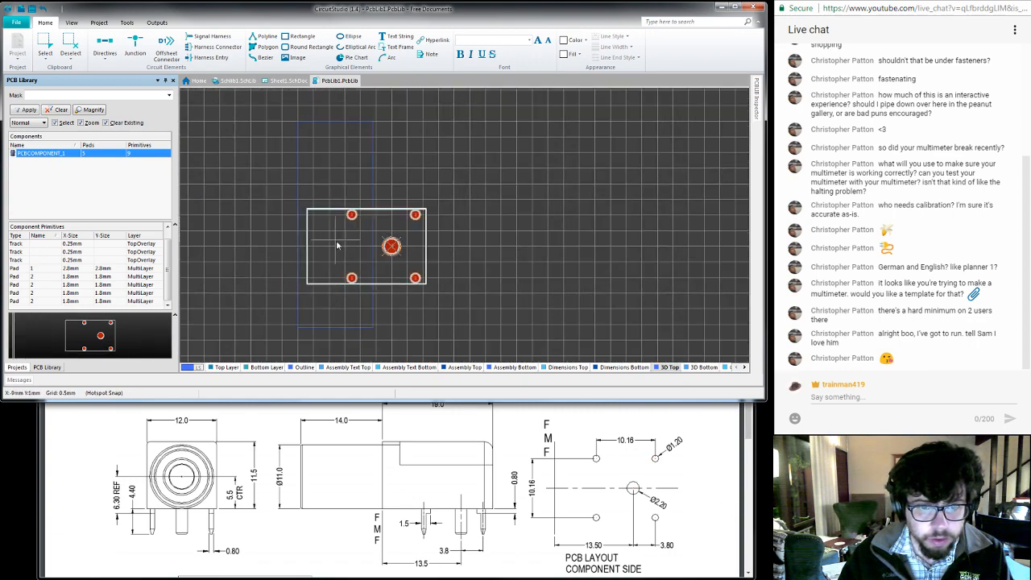
key("space")
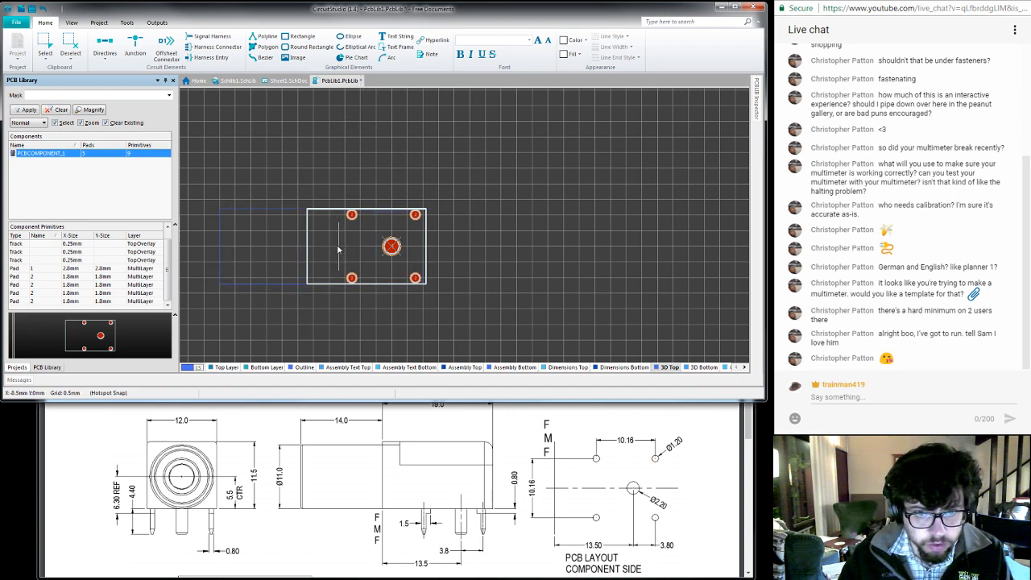
left_click(336, 249)
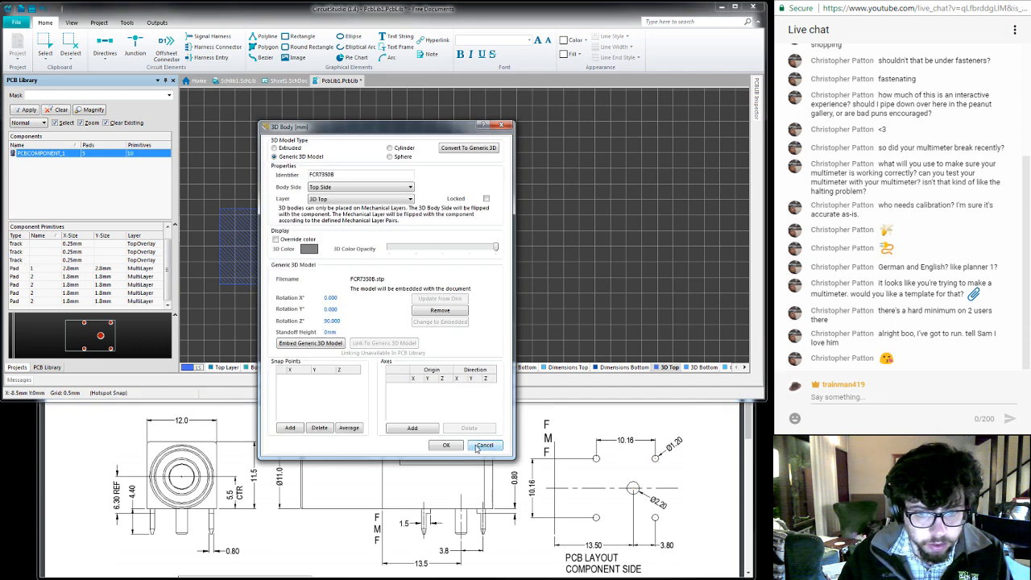
left_click(445, 444)
- Turn the placed body 180° to a Z rotation of 270° and check its orientation against the footprint in 3D
key("3")
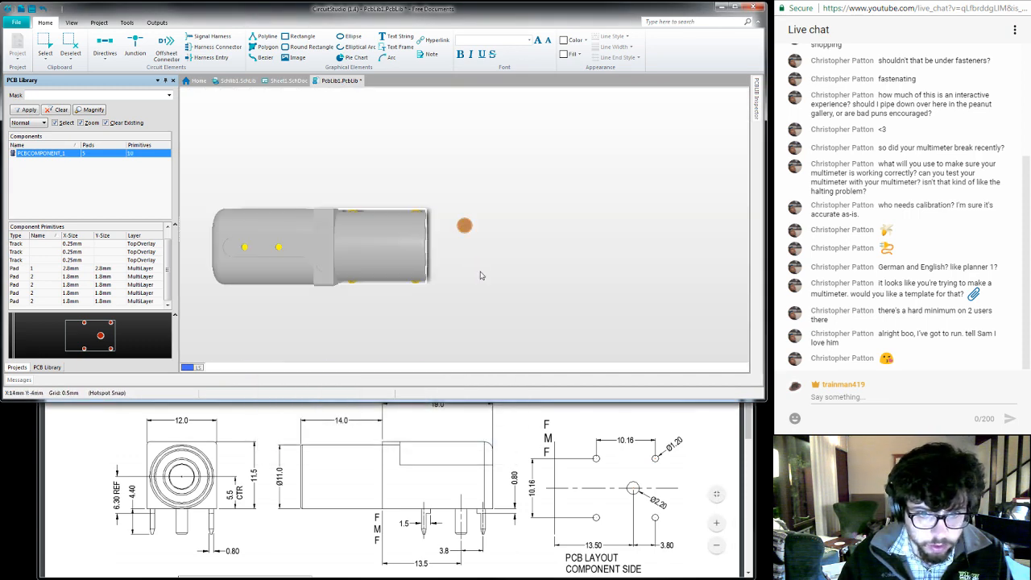
right_click_drag(425, 318, 422, 221, "shift")
right_click_drag(339, 309, 379, 216)
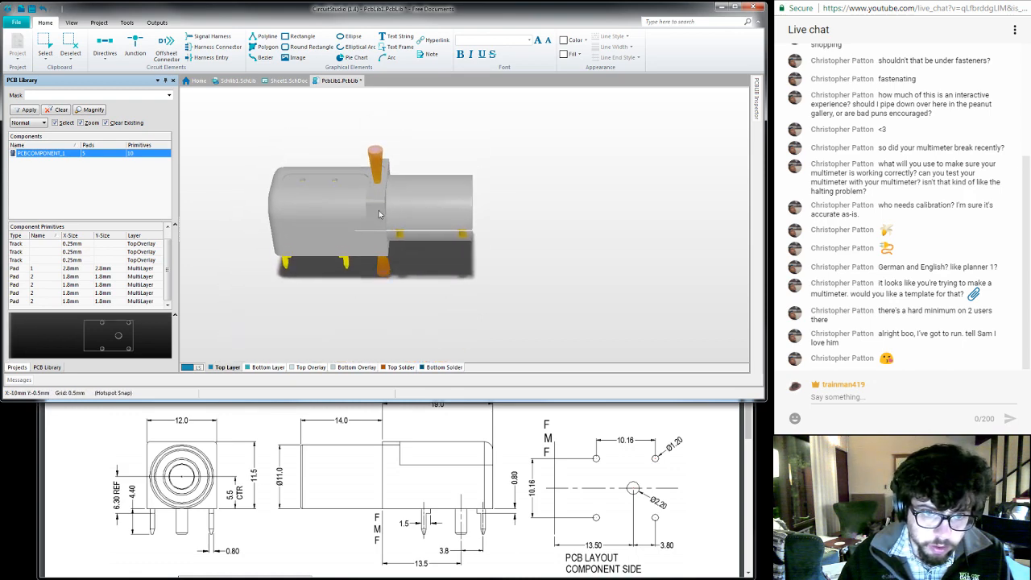
key("0")
key("2")
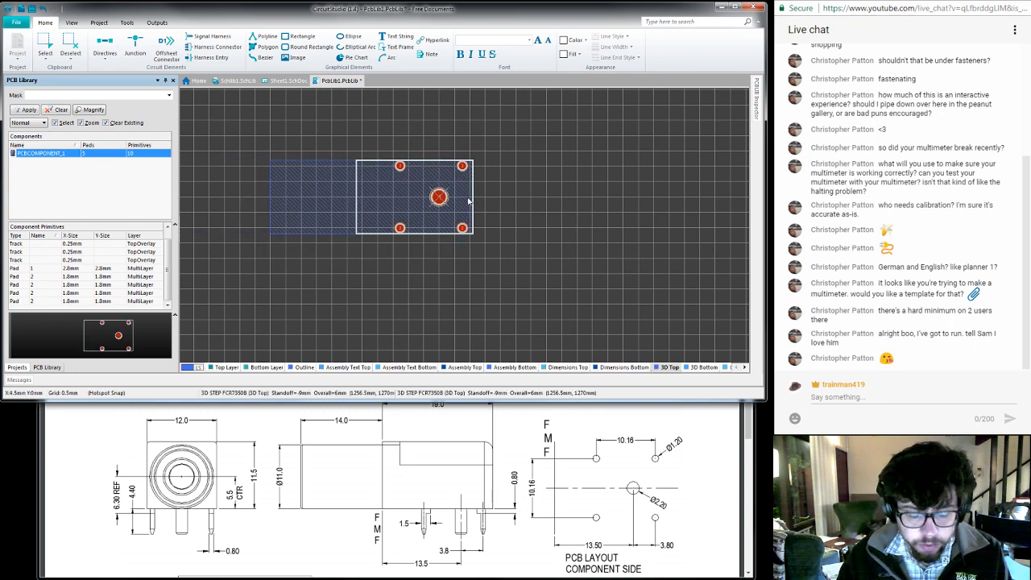
key("3")
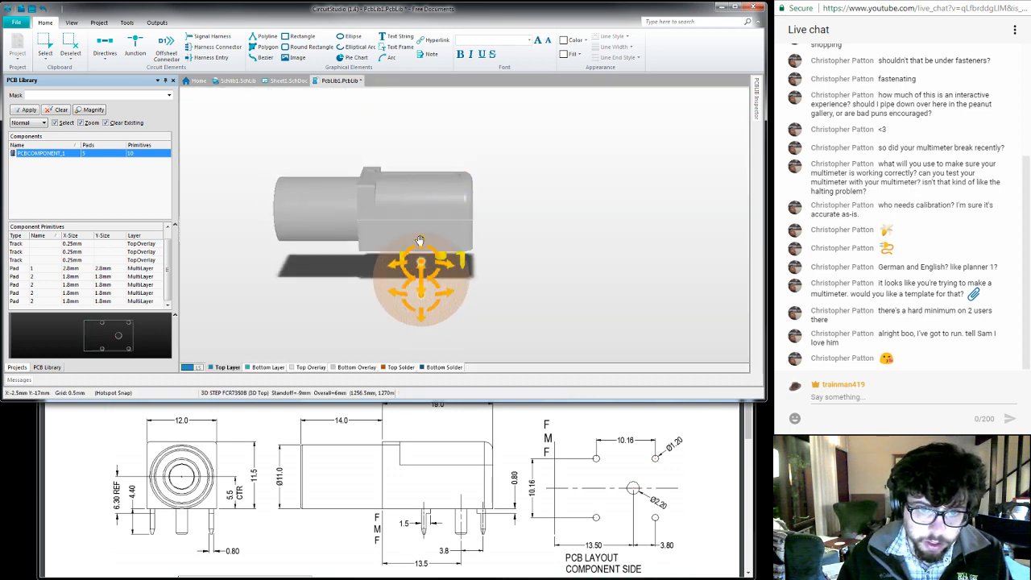
right_click_drag(427, 161, 426, 277, "shift")
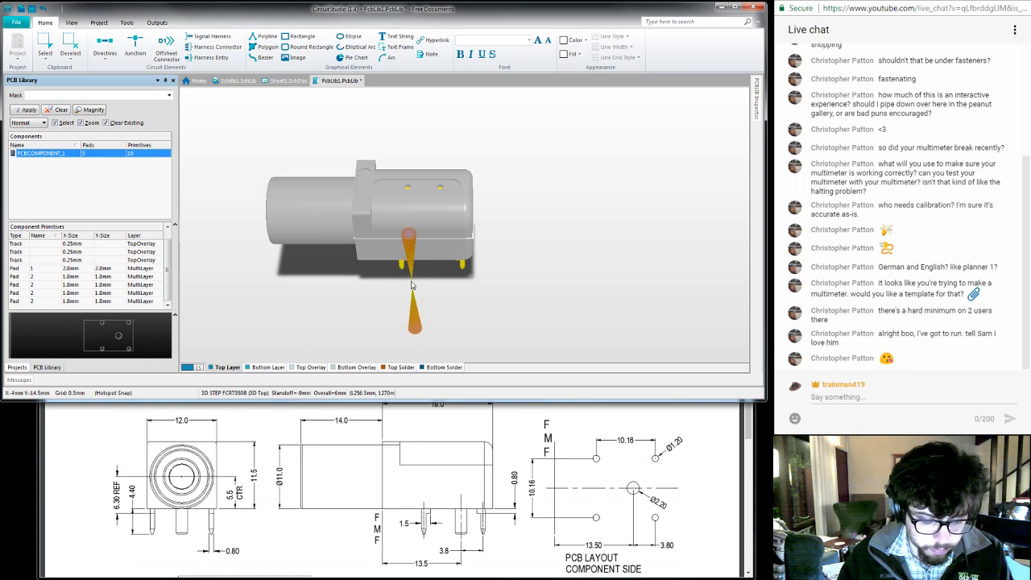
key("0")
key("2")
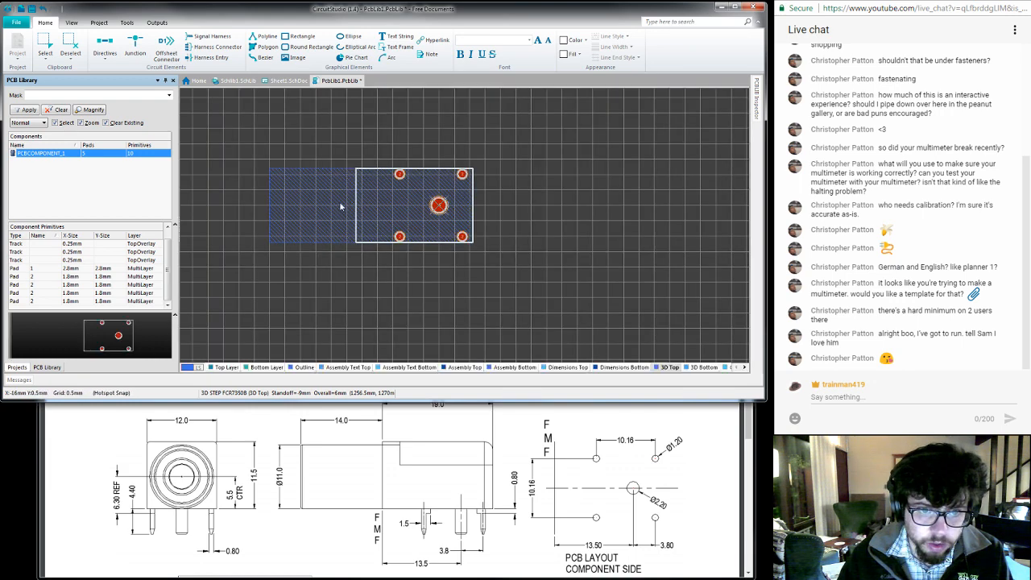
- Change the 3D body's standoff height and inspect from the side in 3D how its pins sit in the pads
double_click(328, 211)
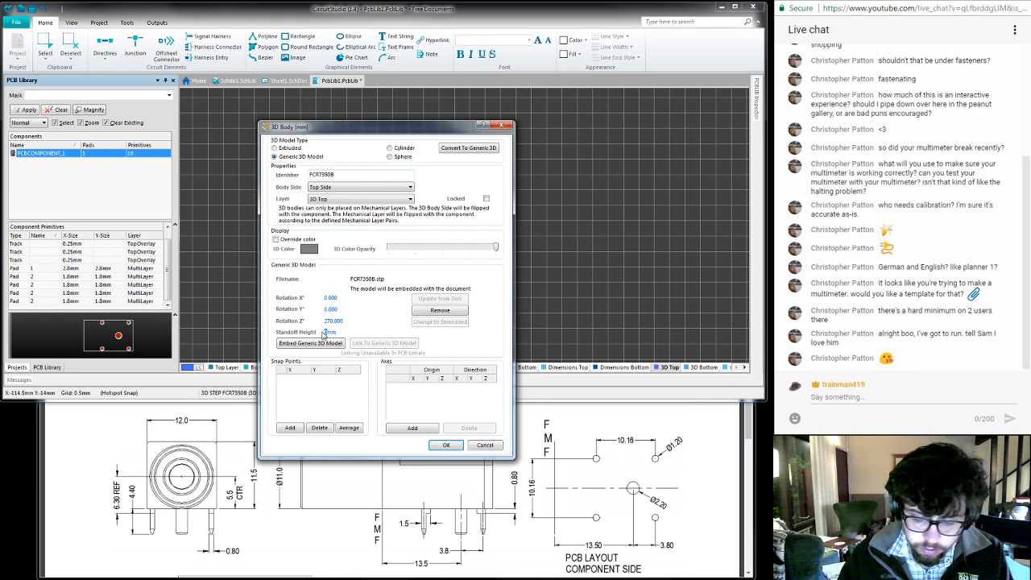
key("Return")
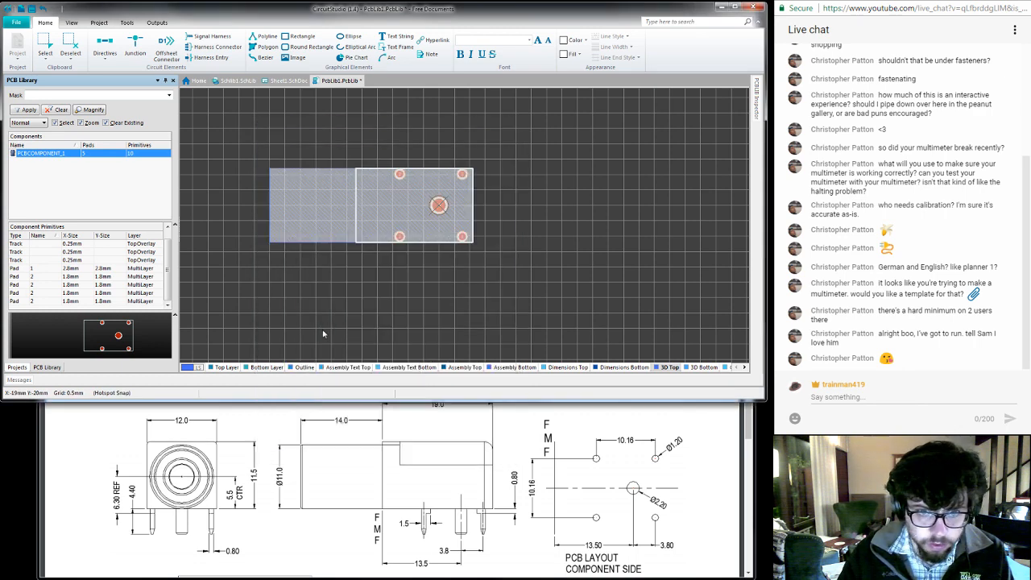
key("3")
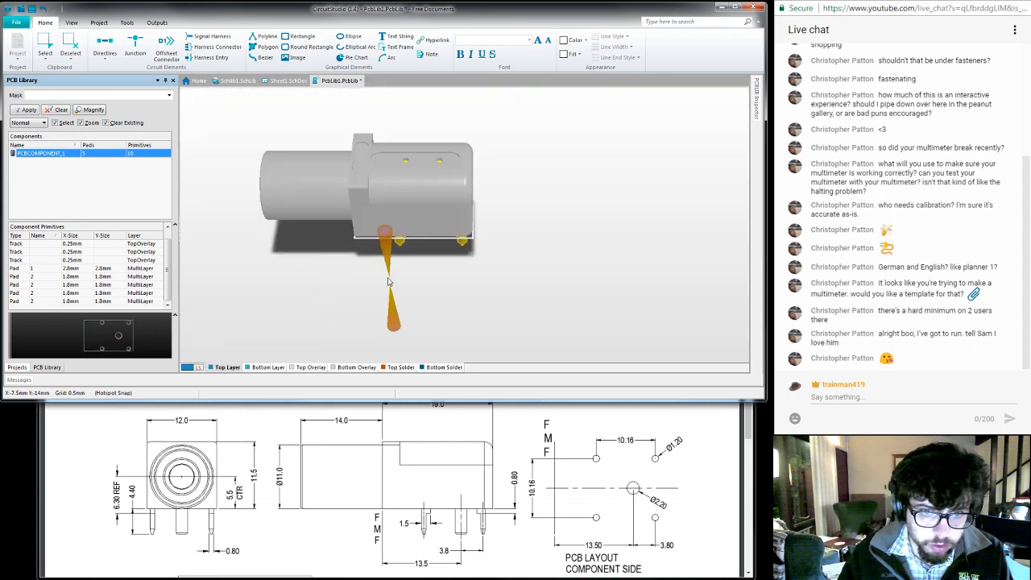
key("shift")
right_click_drag(411, 294, 365, 187, "shift")
scroll(396, 266, "up", 5, "ctrl")
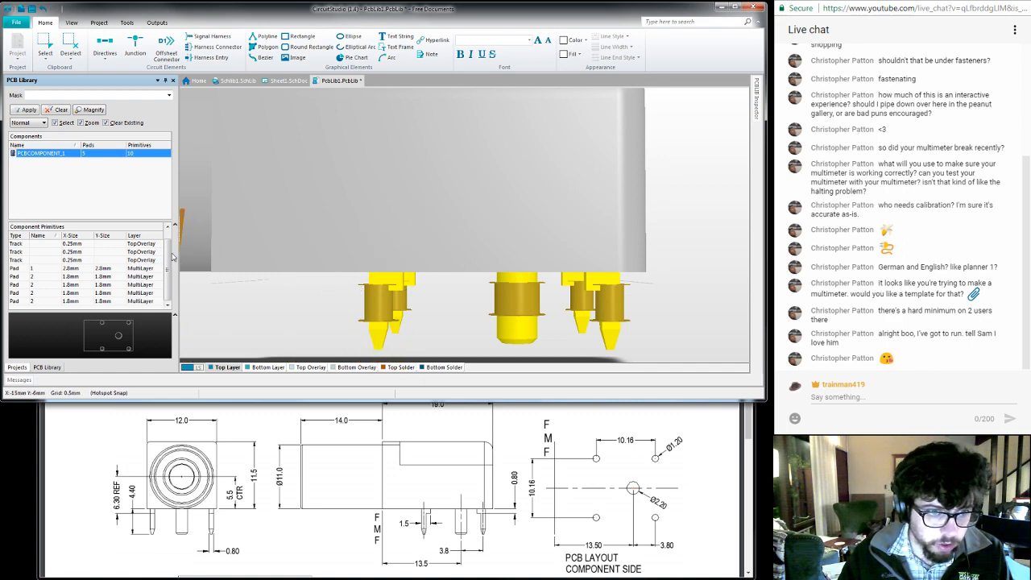
left_click_drag(167, 265, 170, 253)
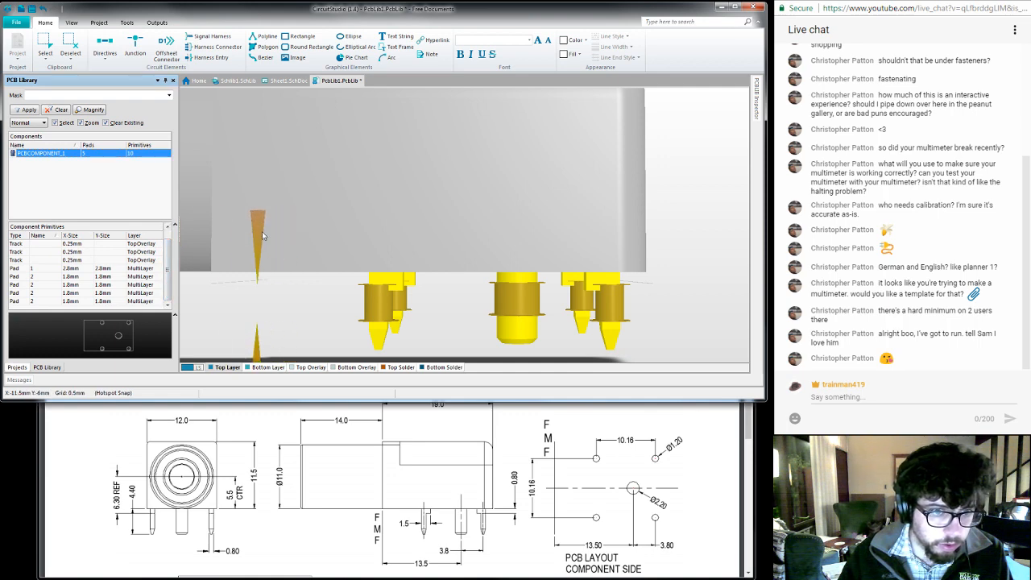
right_click(262, 235)
left_click(224, 333)
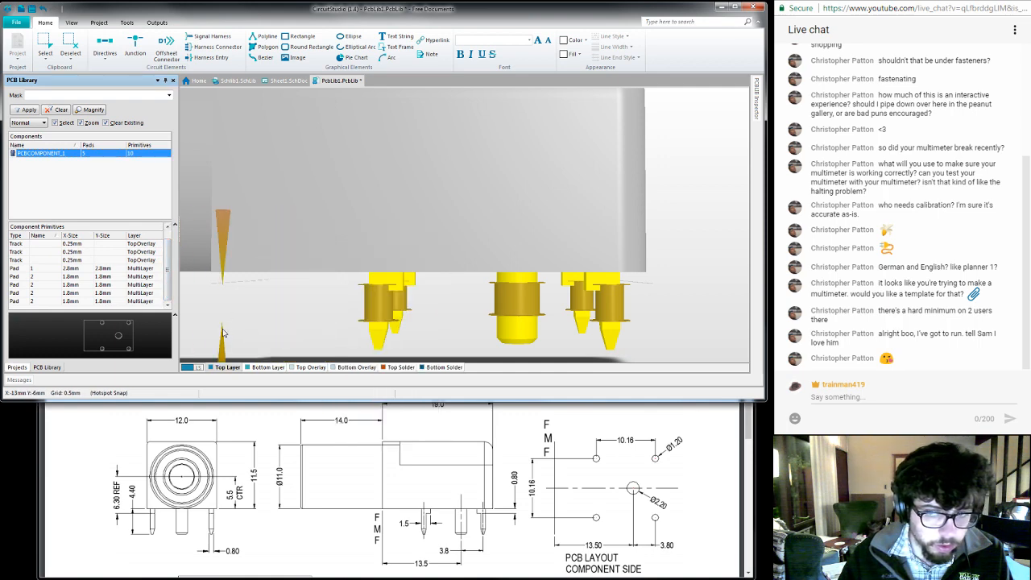
- Set the 3D body's standoff height to 6.5 mm, check the pins against the pads in 3D and return to 2D
key("2")
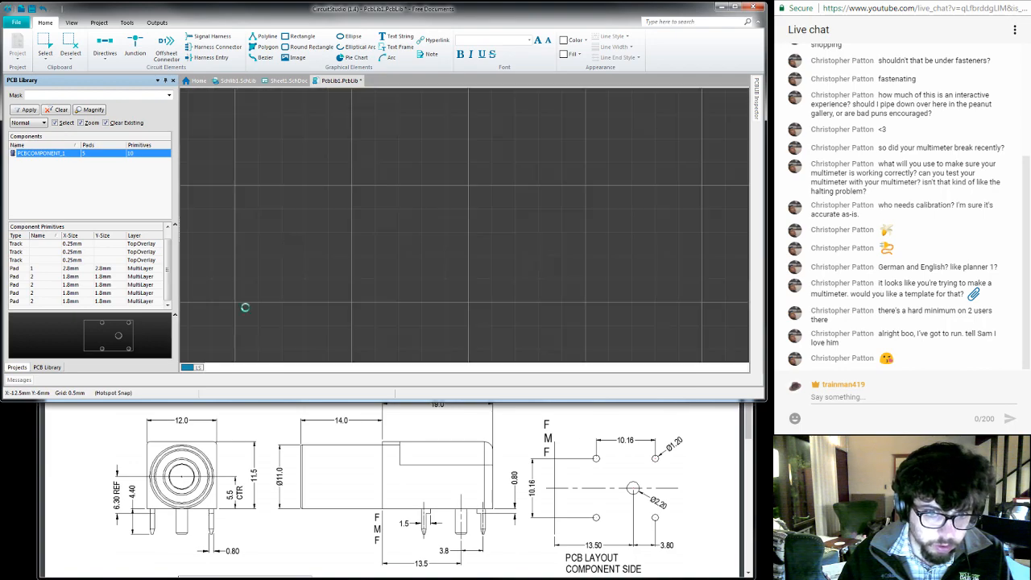
scroll(307, 257, "down", 5, "ctrl")
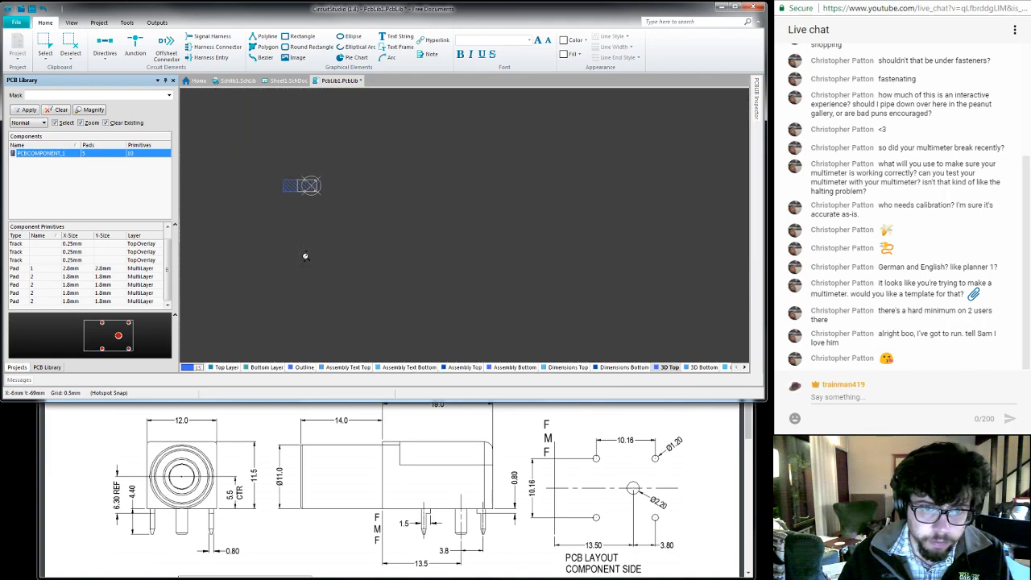
scroll(304, 255, "up", 1, "ctrl")
double_click(284, 167)
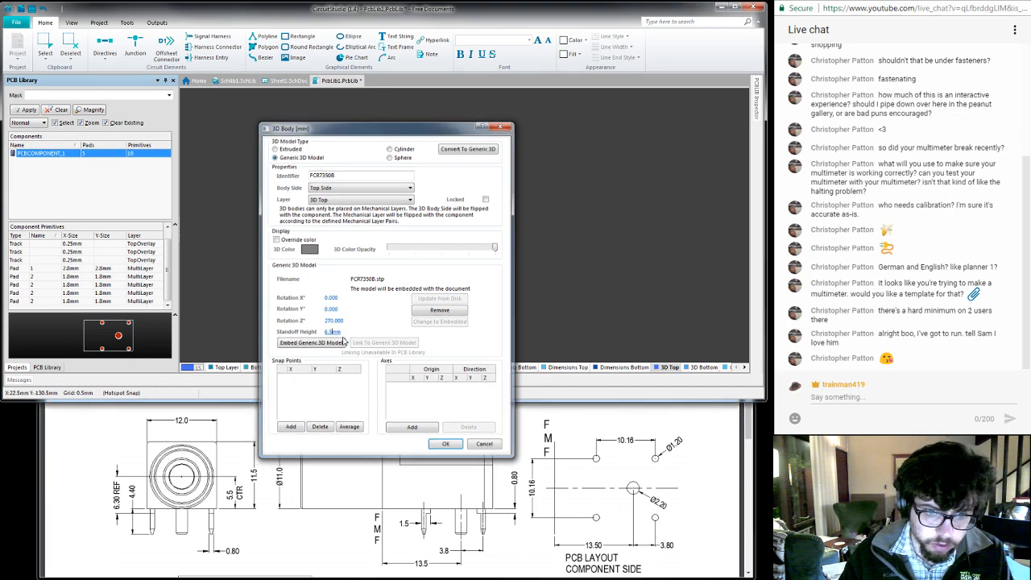
key("Return")
key("3")
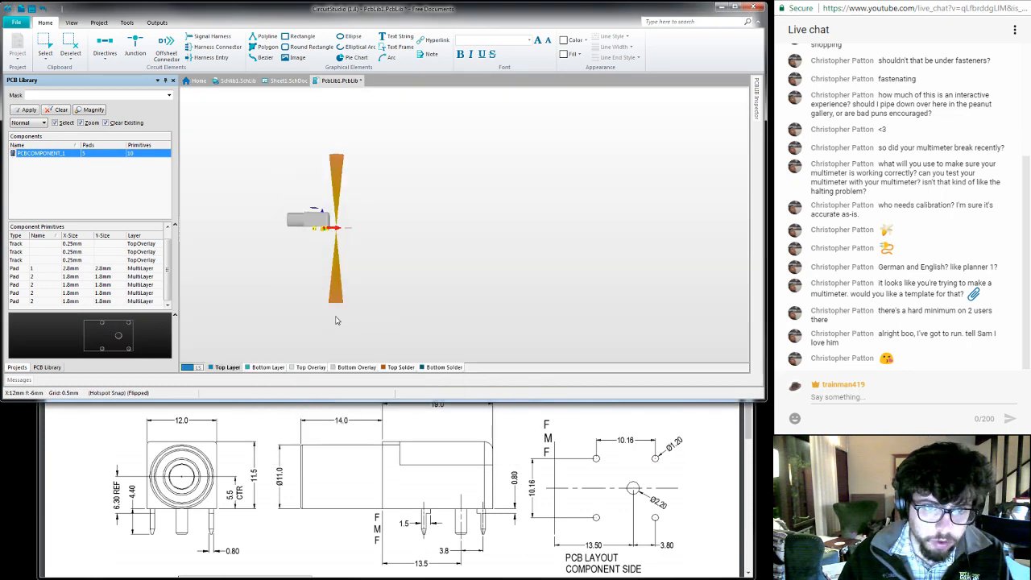
scroll(303, 242, "up", 5, "ctrl")
scroll(303, 242, "up", 2, "ctrl")
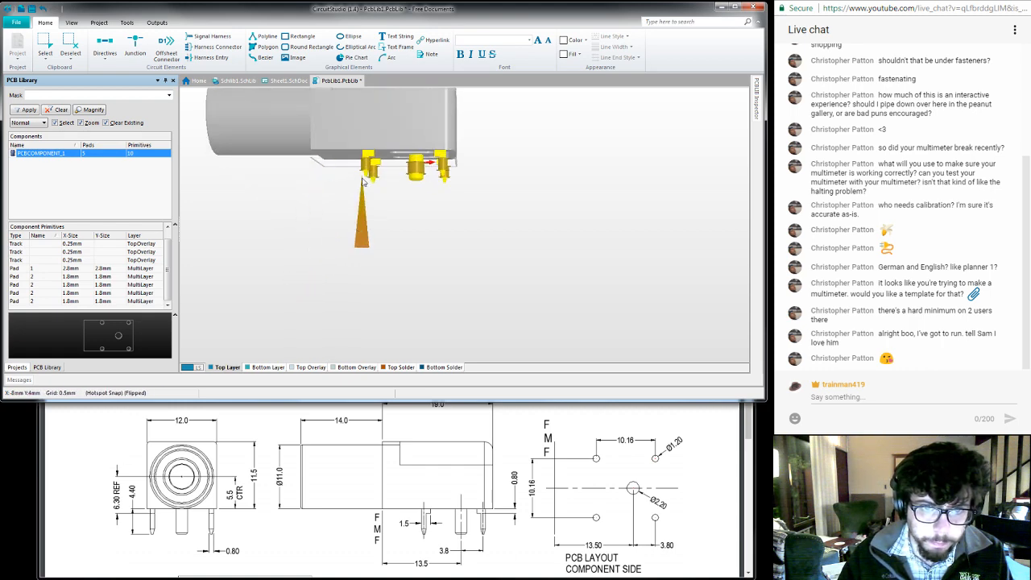
right_click_drag(363, 192, 333, 307)
scroll(368, 293, "up", 3, "ctrl")
middle_click_drag(369, 294, 368, 294)
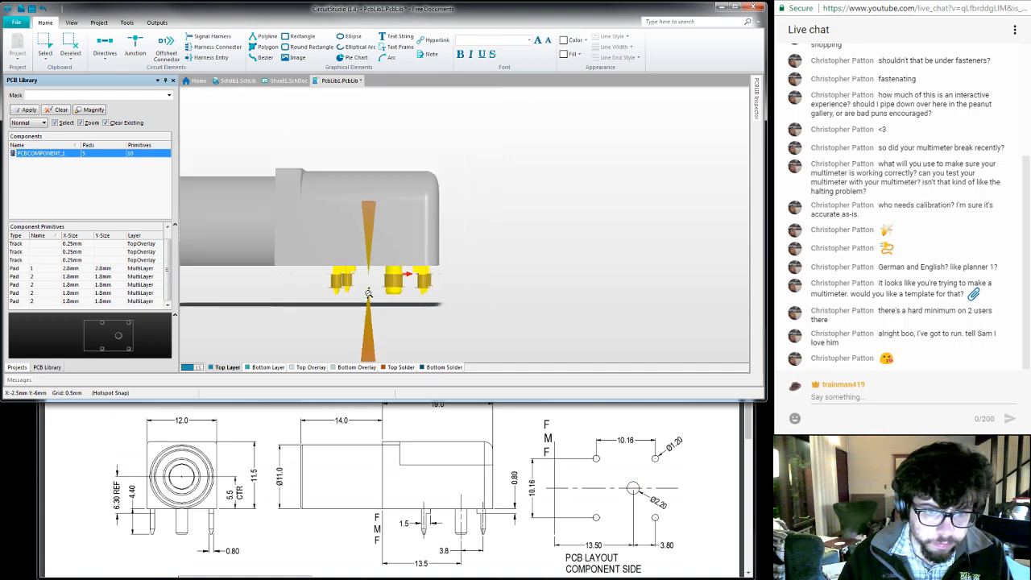
key("2")
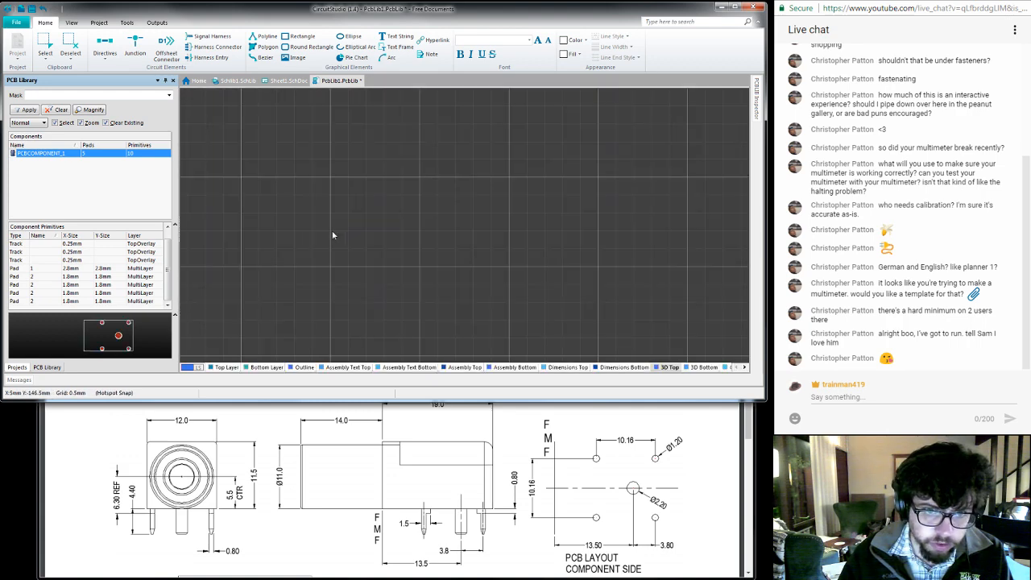
- Fit the footprint in the view, change the FCR7350B 3D body's standoff height and save the PCB library
right_click(372, 247)
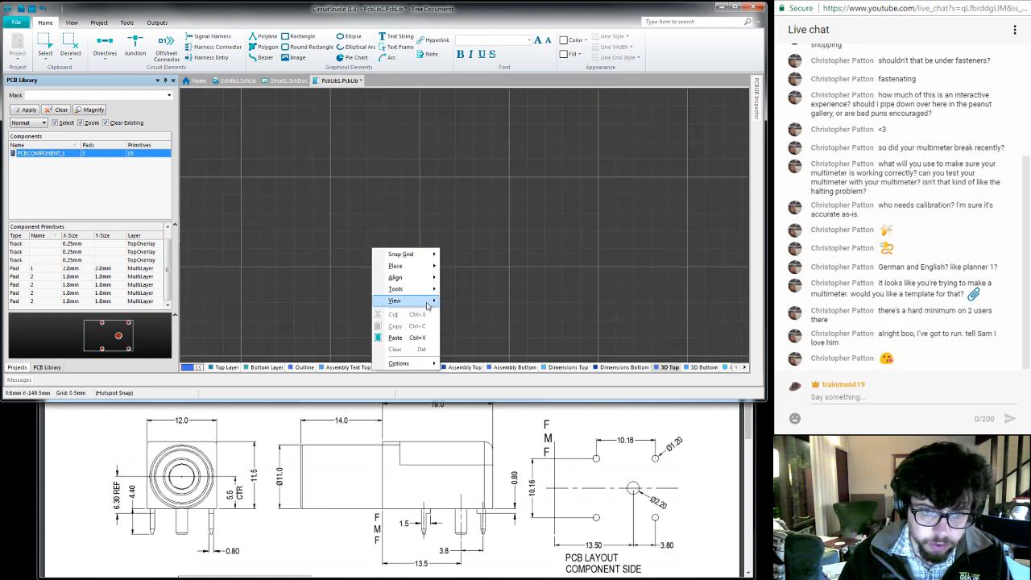
mouse_move(429, 304)
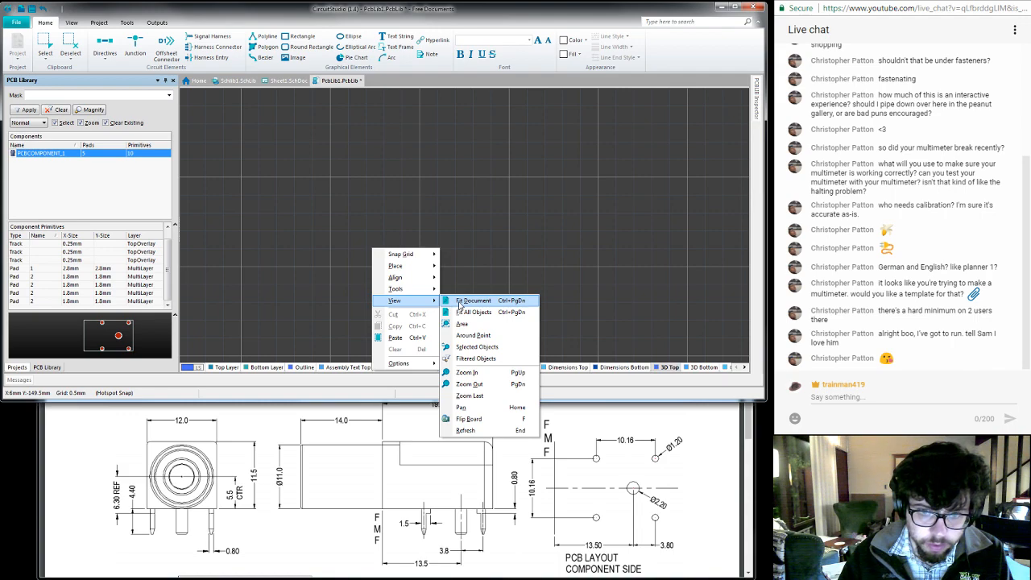
left_click(459, 304)
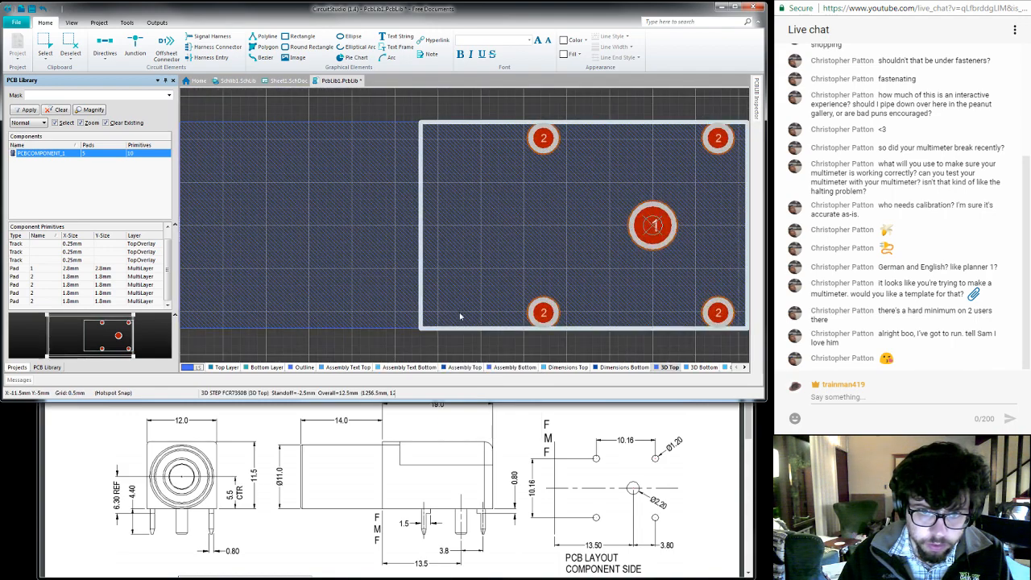
double_click(360, 272)
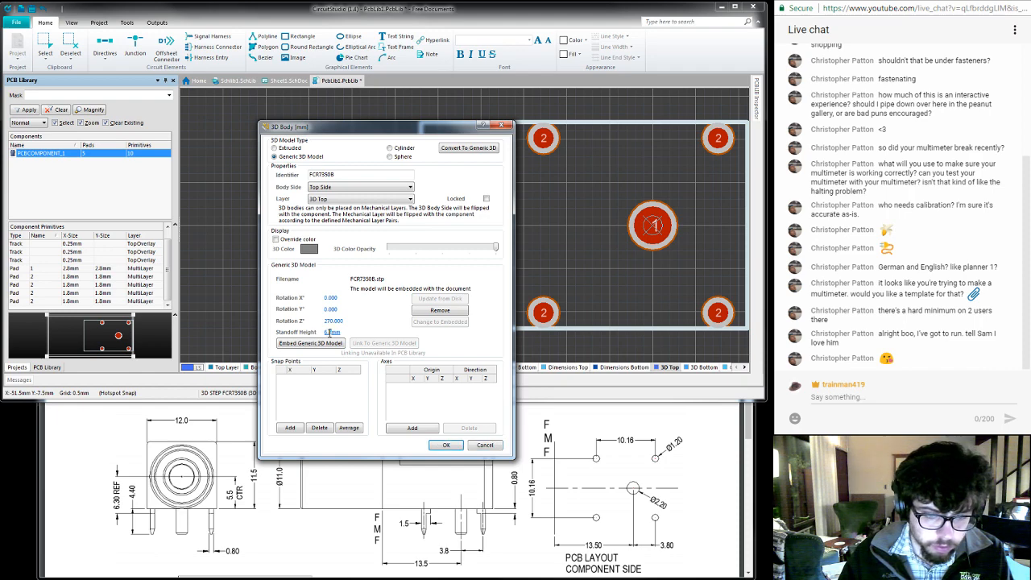
left_click(446, 446)
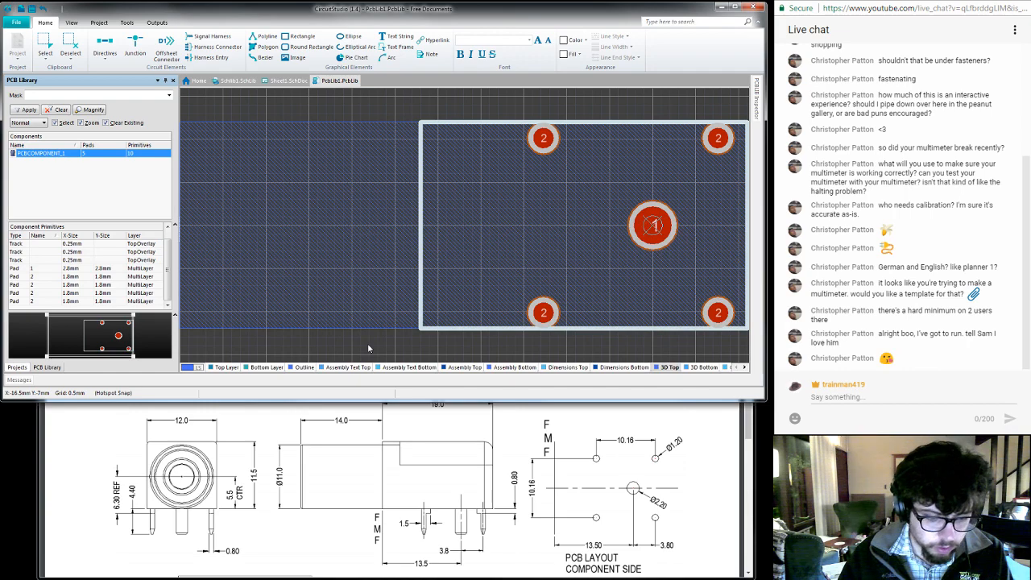
- Inspect the socket model in 3D from the side, below and above, checking how its pins sit in the pads
key("3")
right_click_drag(510, 239, 255, 304)
middle_click_drag(342, 289, 364, 201)
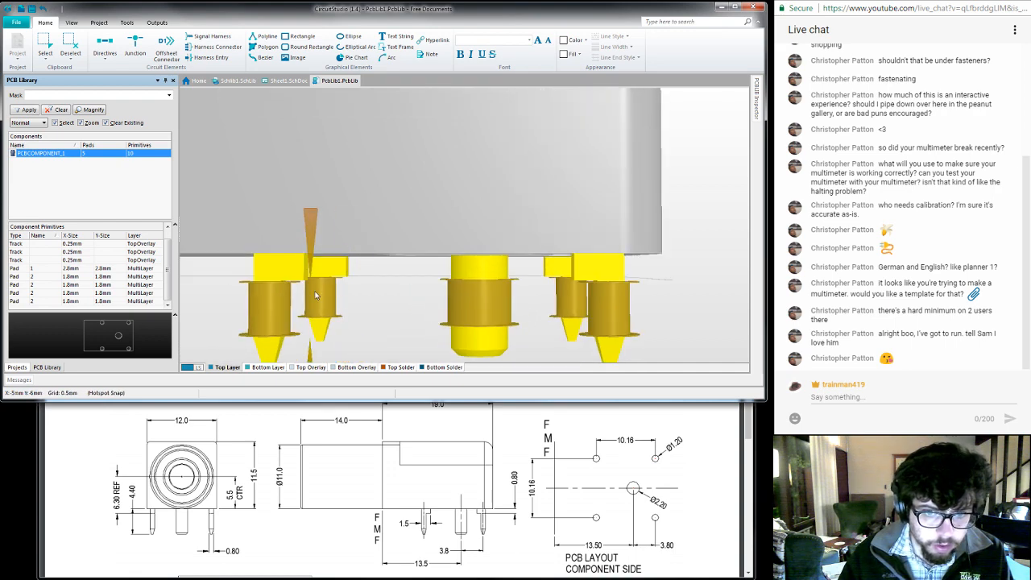
right_click_drag(310, 303, 365, 291)
scroll(365, 290, "up", 5, "ctrl")
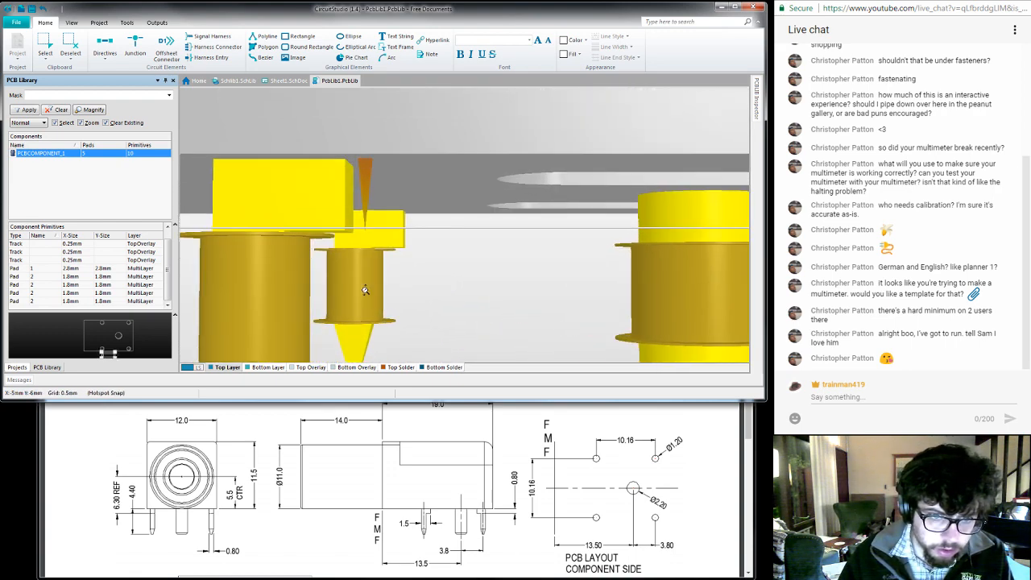
scroll(365, 290, "down", 6, "ctrl")
right_click_drag(534, 342, 487, 230, "shift")
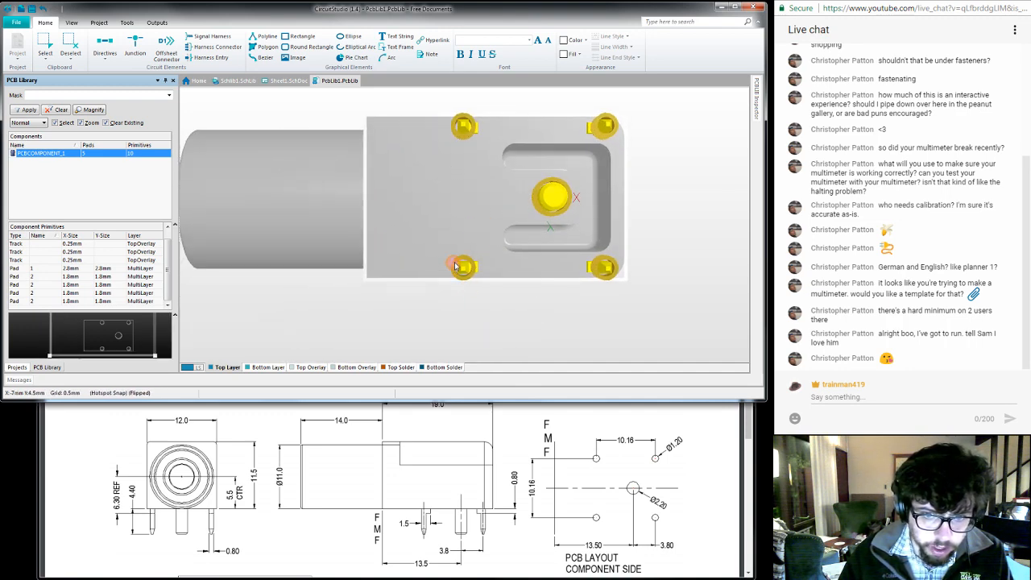
right_click_drag(497, 149, 373, 215)
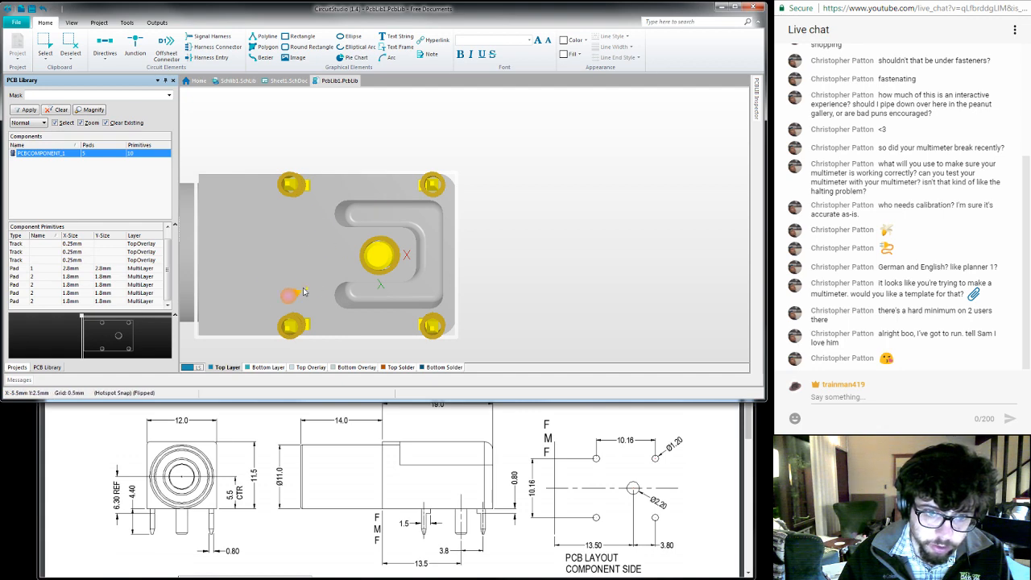
right_click_drag(269, 281, 342, 254)
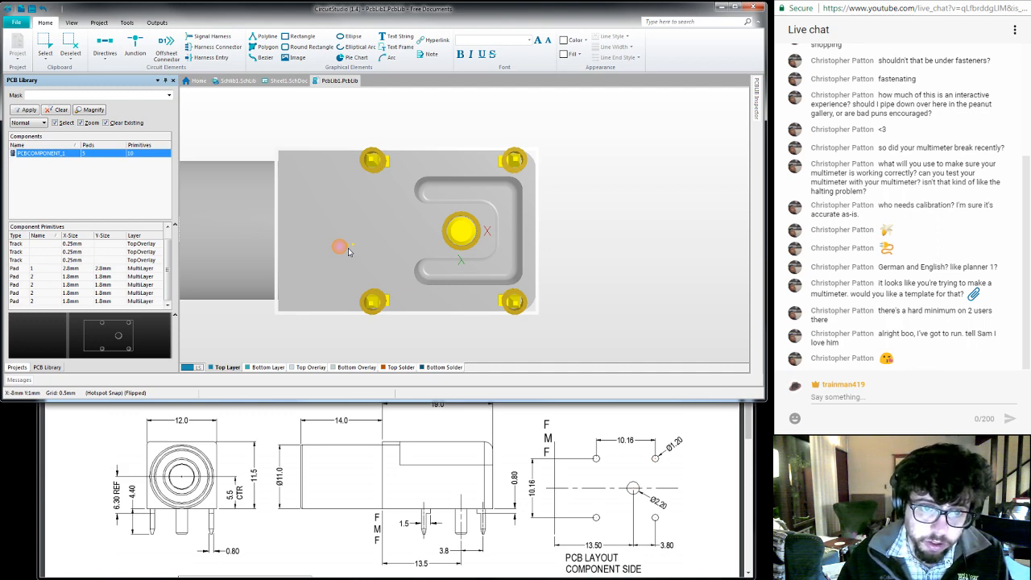
right_click_drag(394, 248, 445, 215)
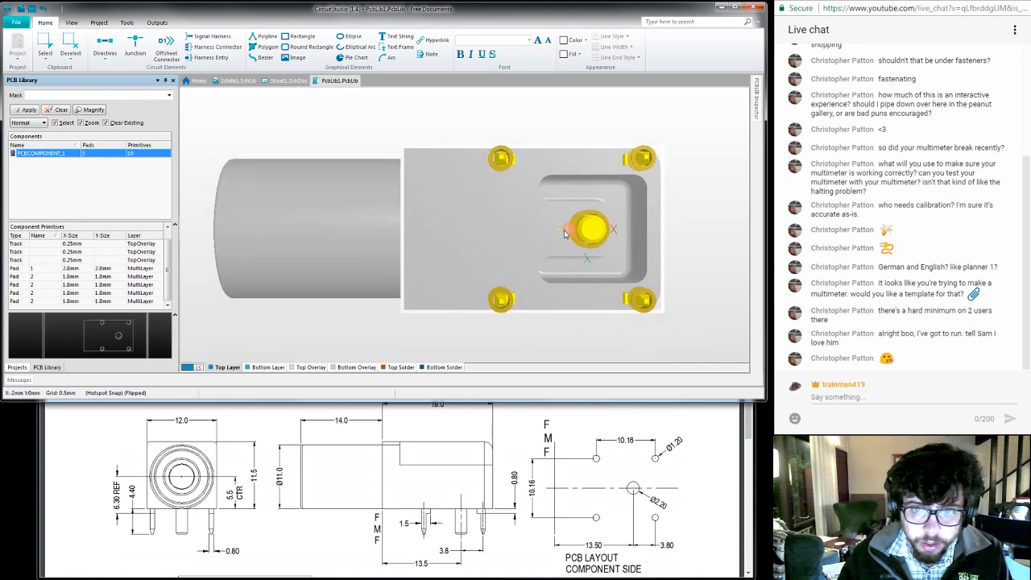
right_click_drag(566, 232, 474, 261)
right_click_drag(467, 179, 493, 376, "shift")
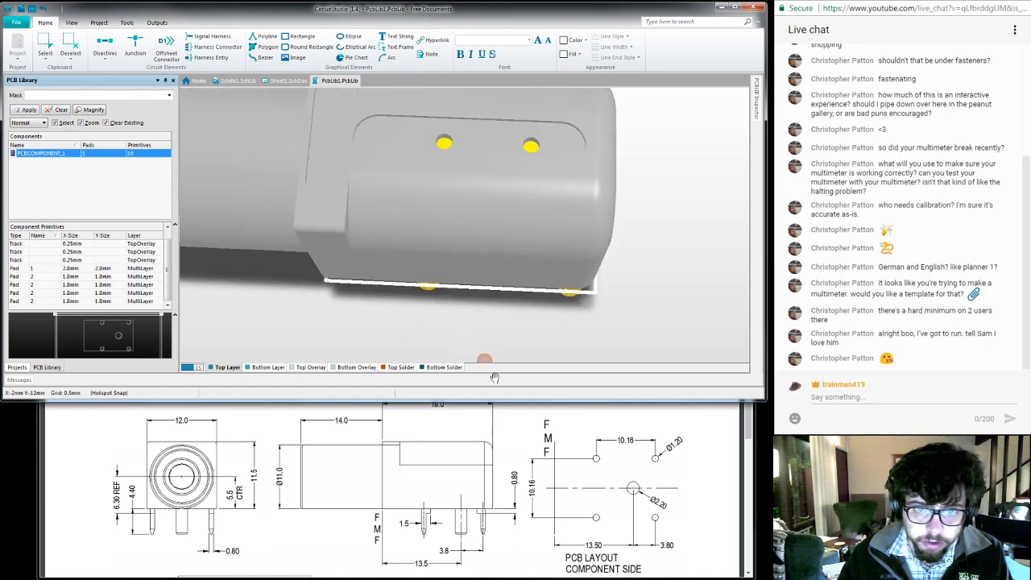
scroll(467, 212, "down", 5, "ctrl")
right_click_drag(427, 278, 417, 161, "shift")
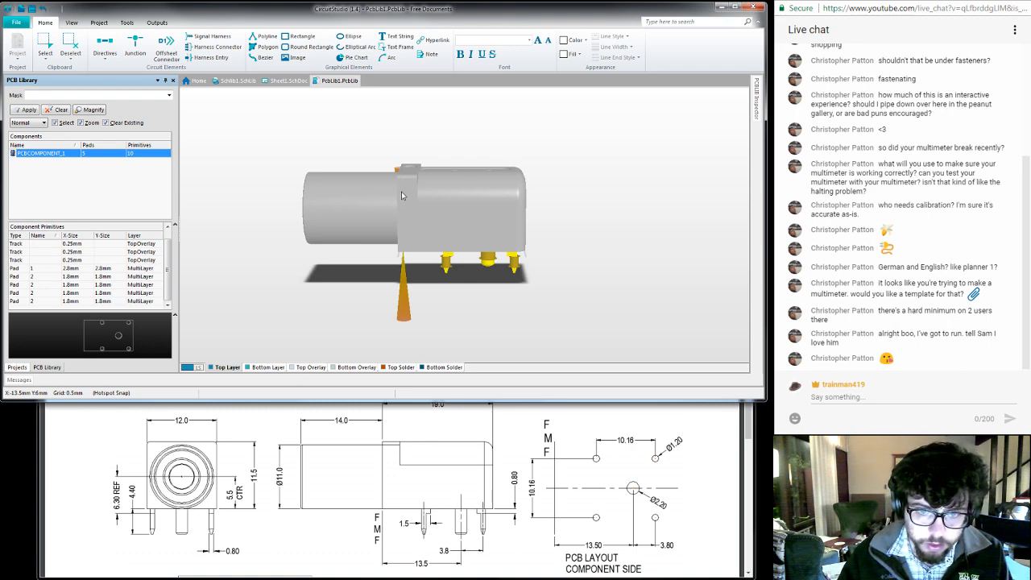
- Return to the 2D footprint view and fit all objects in it
key("2")
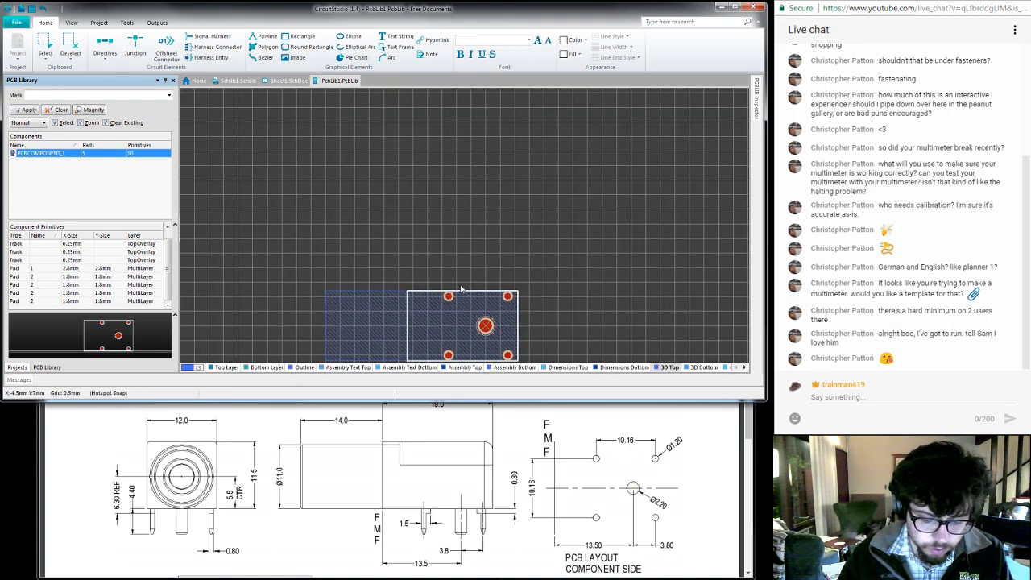
key("v")
key("b")
key("v")
key("b")
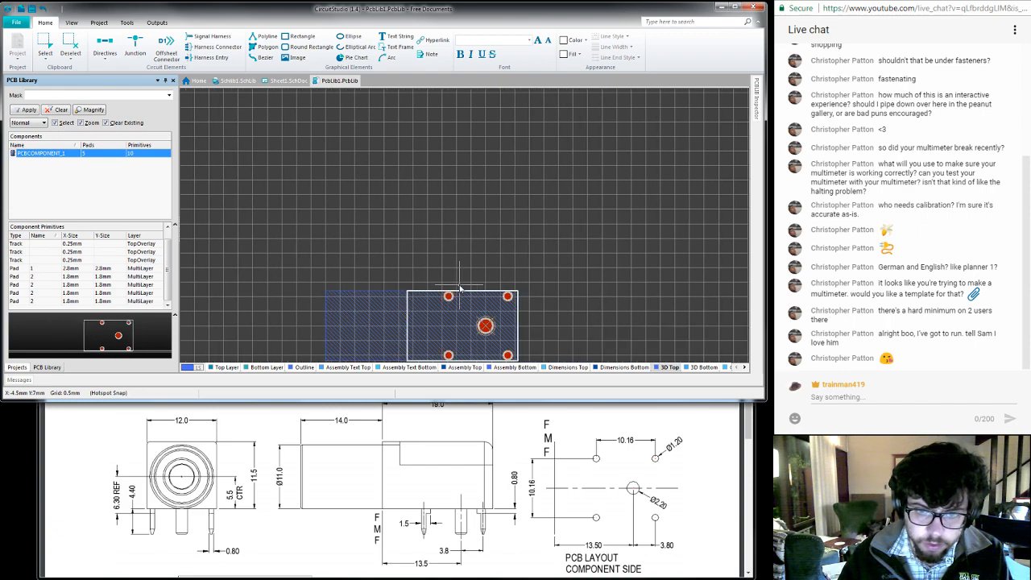
right_click_drag(461, 292, 445, 202)
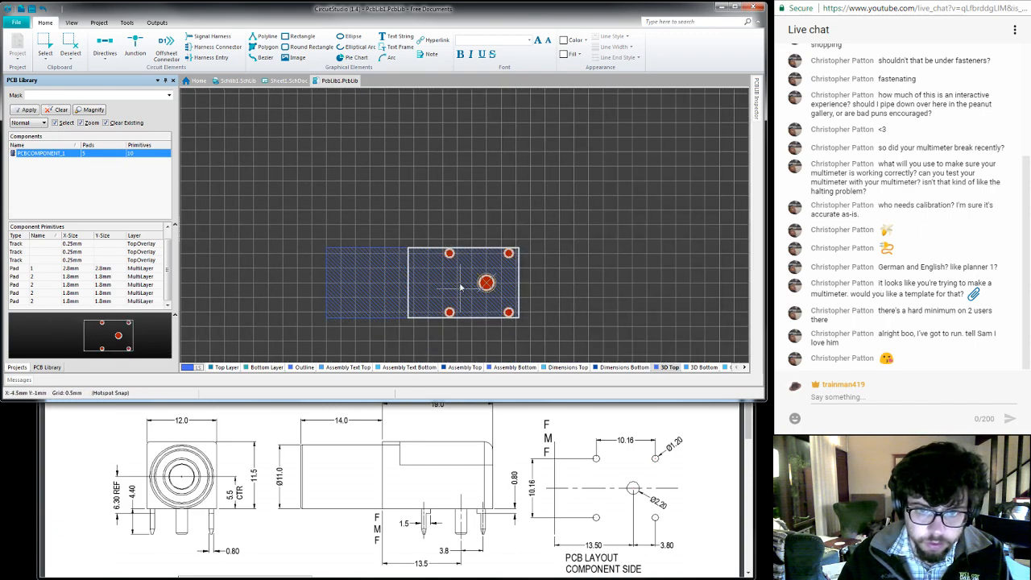
right_click_drag(460, 289, 428, 177)
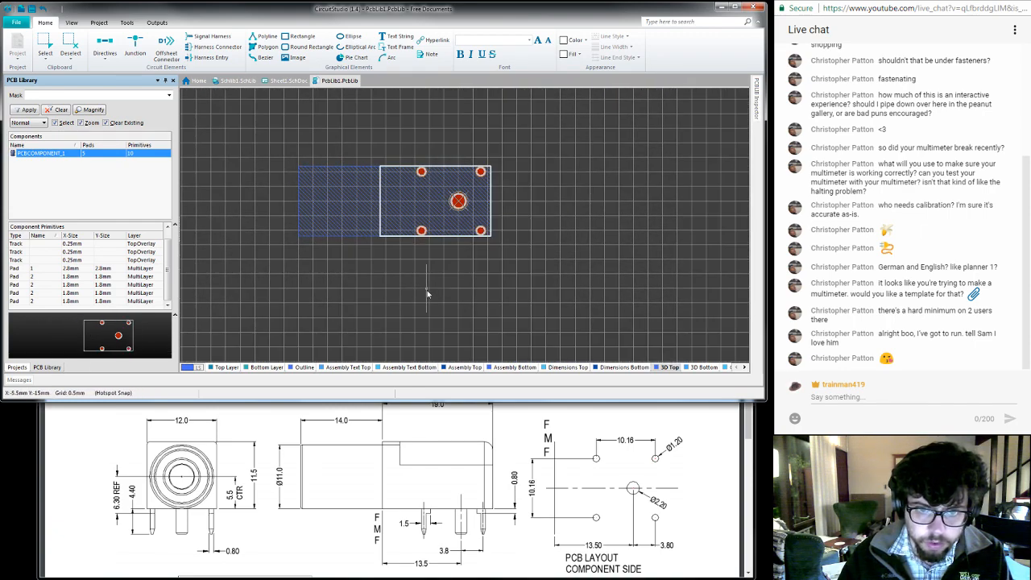
right_click(383, 294)
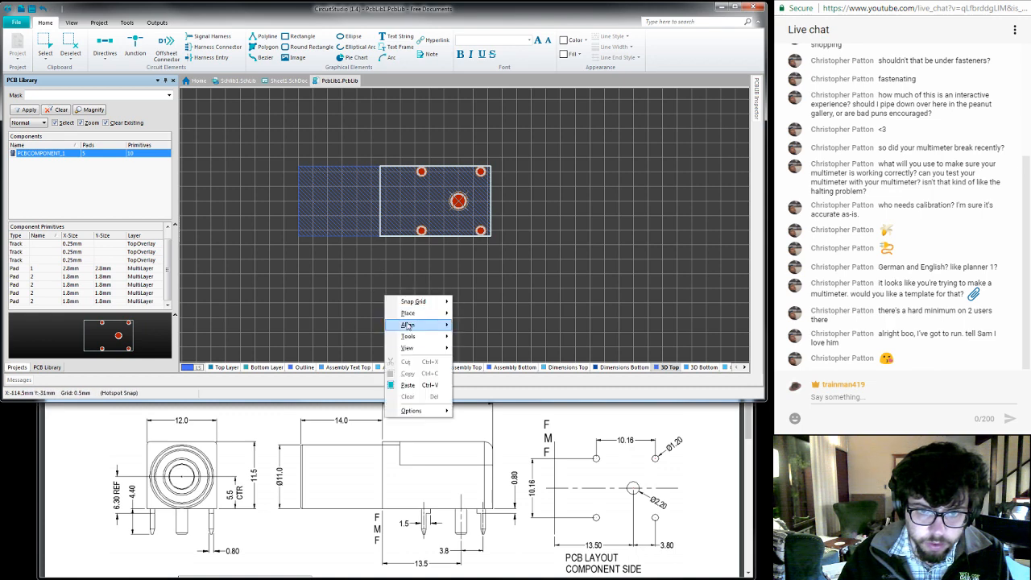
mouse_move(432, 352)
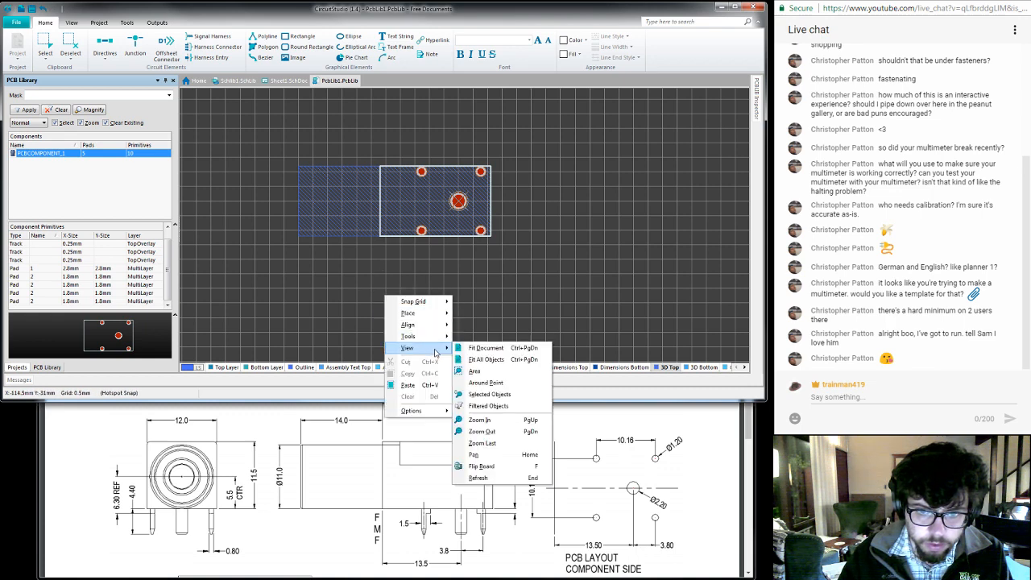
left_click(490, 360)
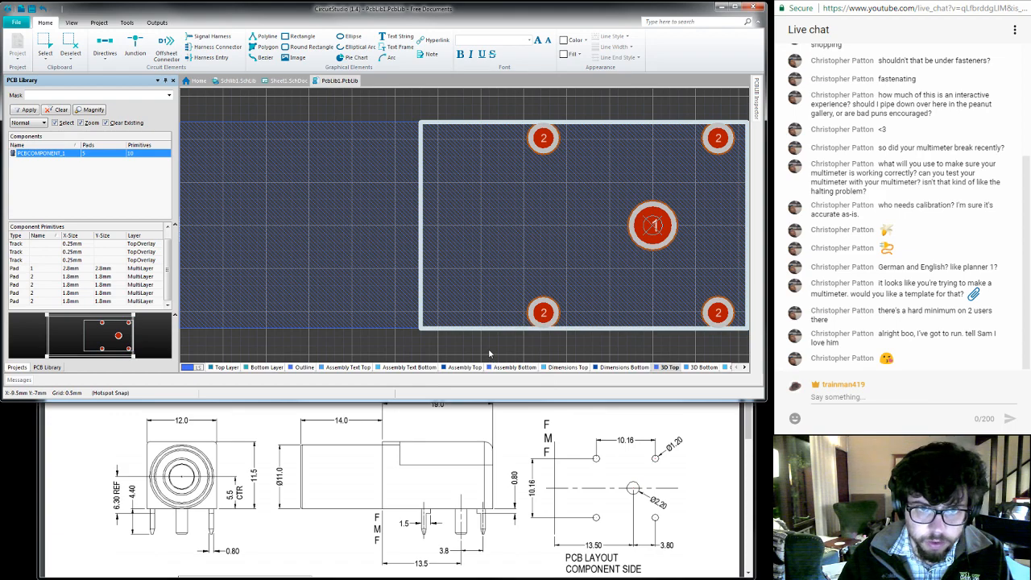
- Switch to Schlib1.SchLib and move pin 1 of the Banana Jack symbol 10 units left, away from the V-shaped contact
left_click(225, 84)
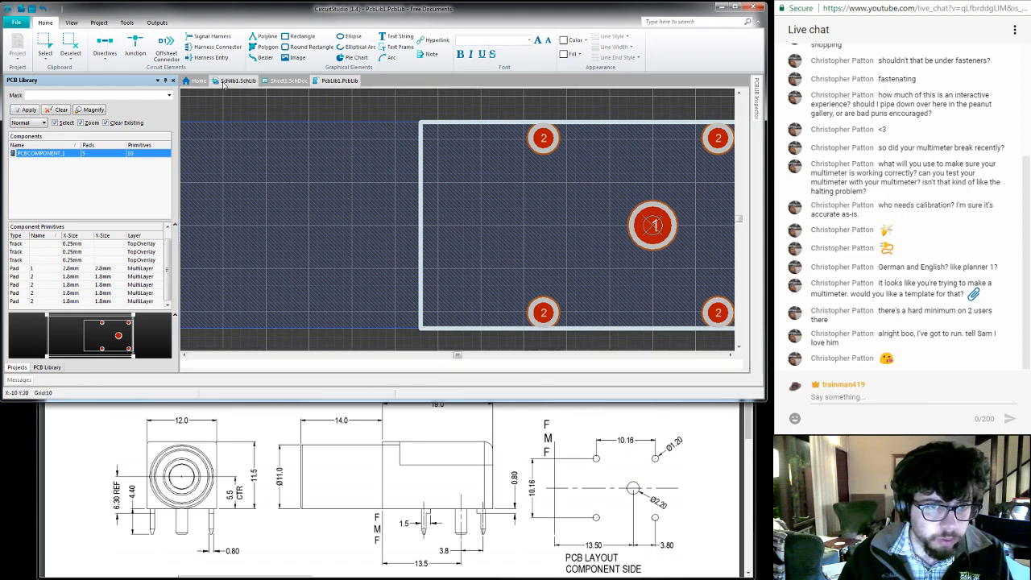
scroll(295, 163, "down", 4, "ctrl")
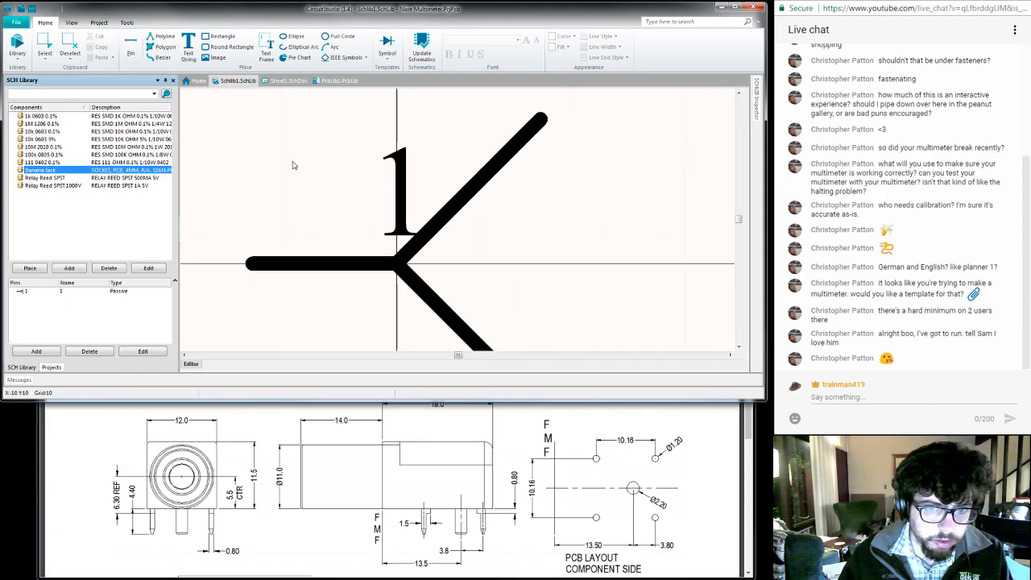
right_click_drag(285, 172, 323, 190)
left_click_drag(344, 208, 319, 207)
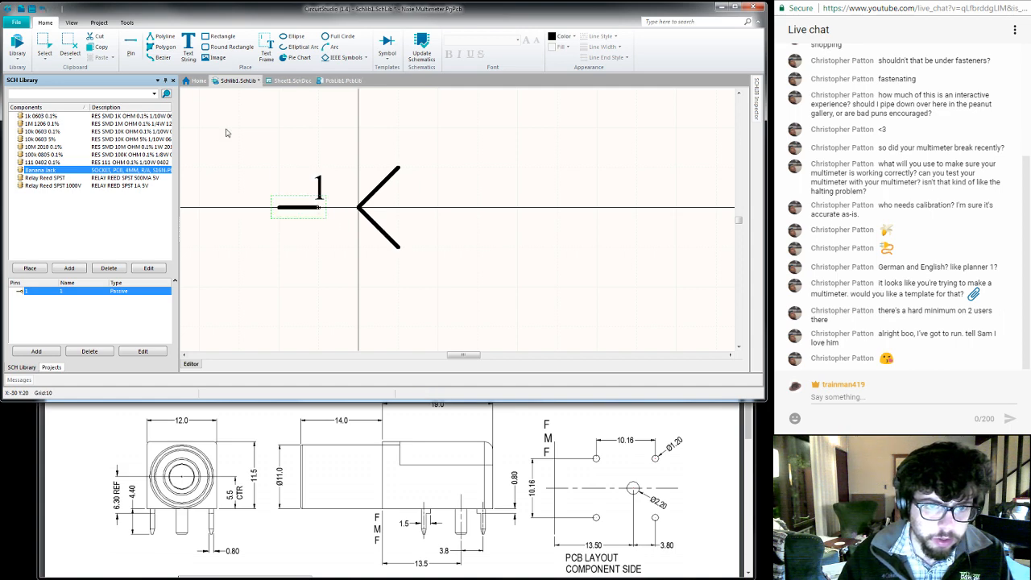
left_click(234, 140)
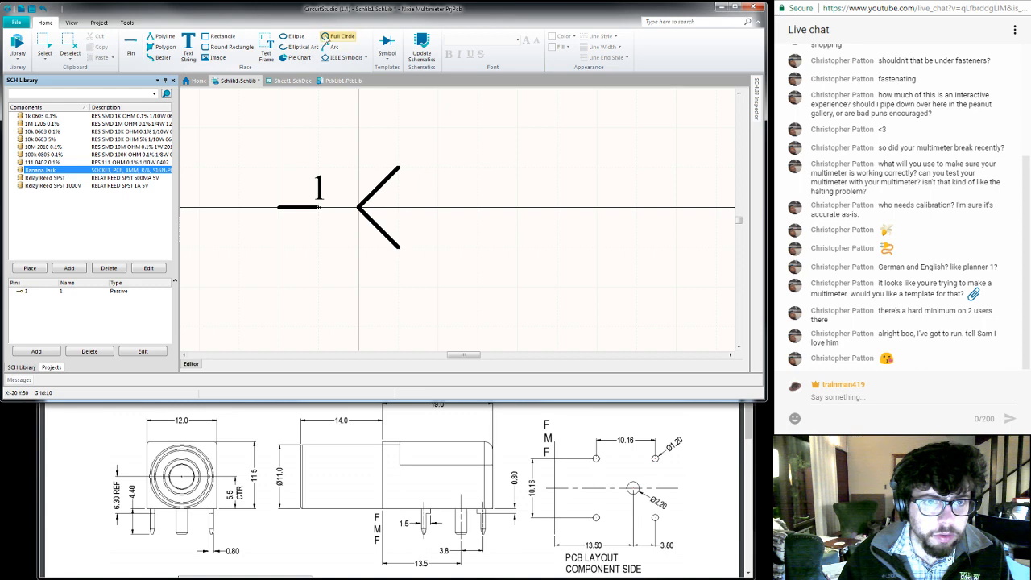
- Draw a full circle with a radius of about 5 units centred on the Banana Jack symbol's origin
left_click(326, 41)
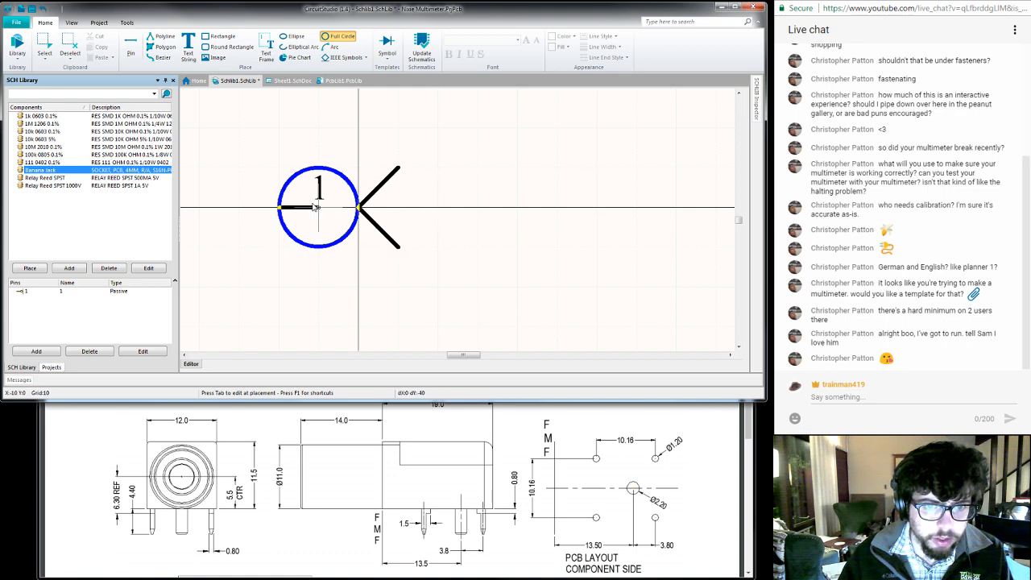
key("Right")
key("Escape")
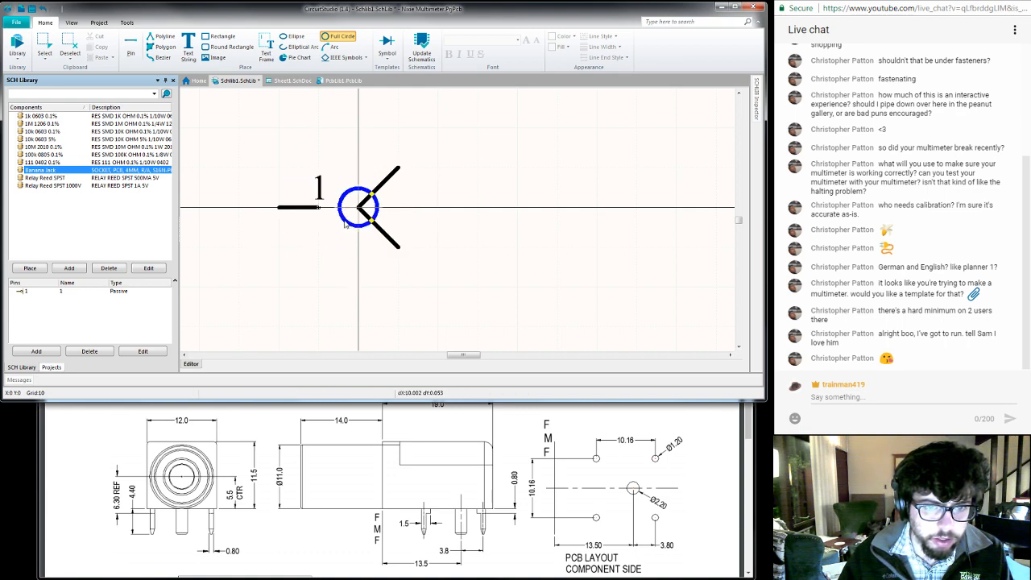
left_click(345, 226)
key("Escape")
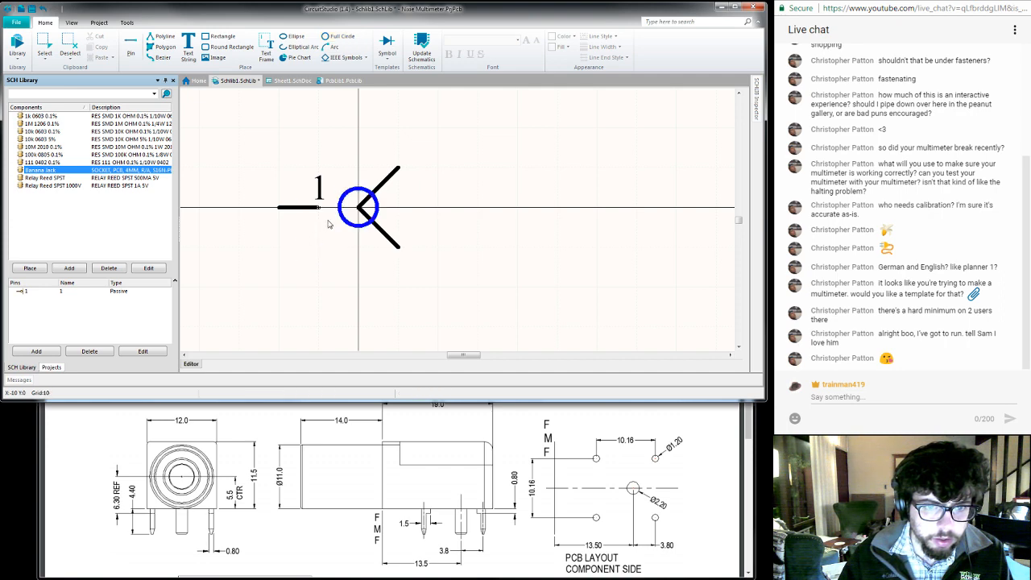
- Set the circle's centre to X -5, Y 0 and increase its radius
left_click(349, 223)
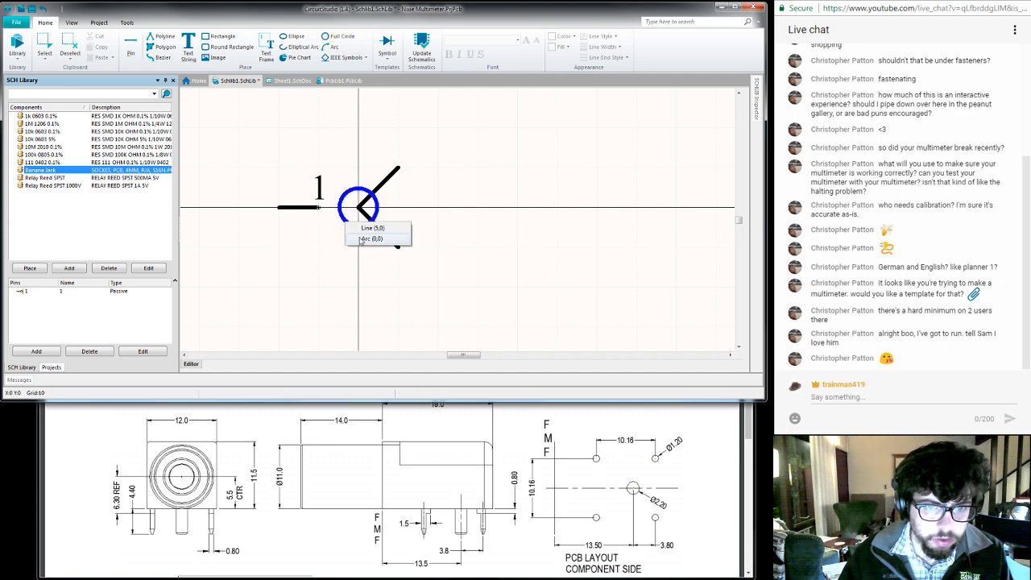
left_click(364, 239)
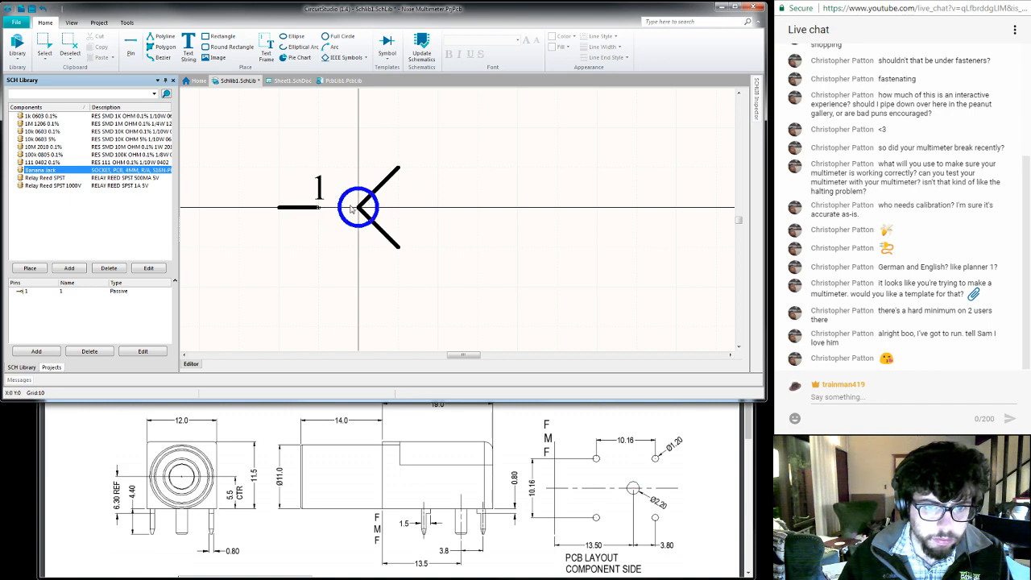
double_click(342, 210)
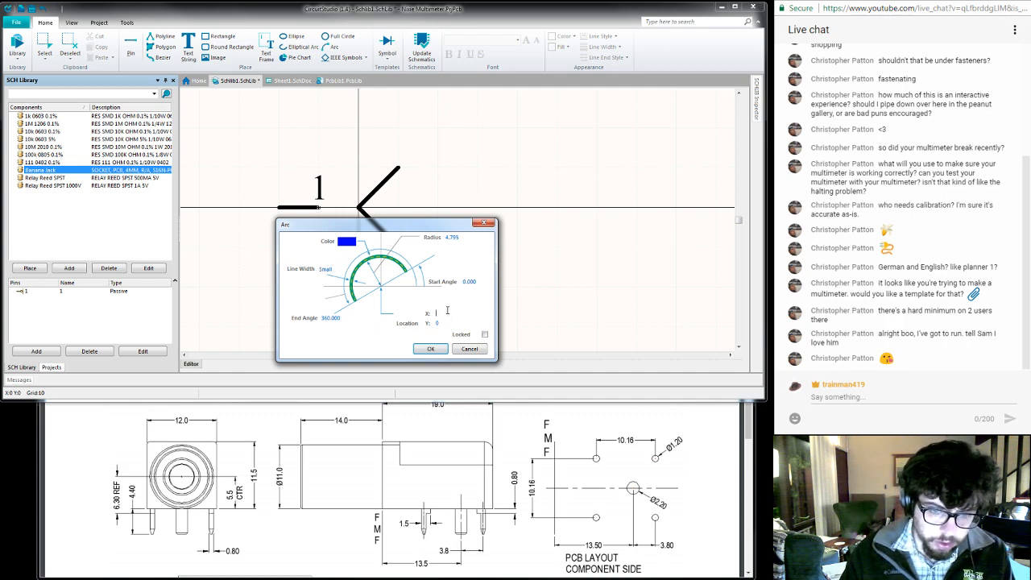
key("Return")
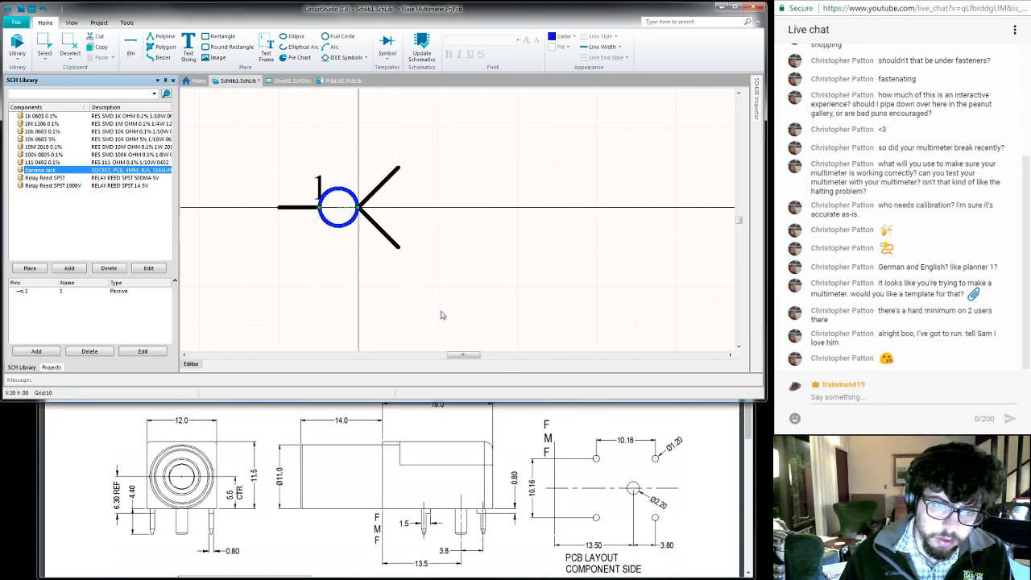
double_click(343, 227)
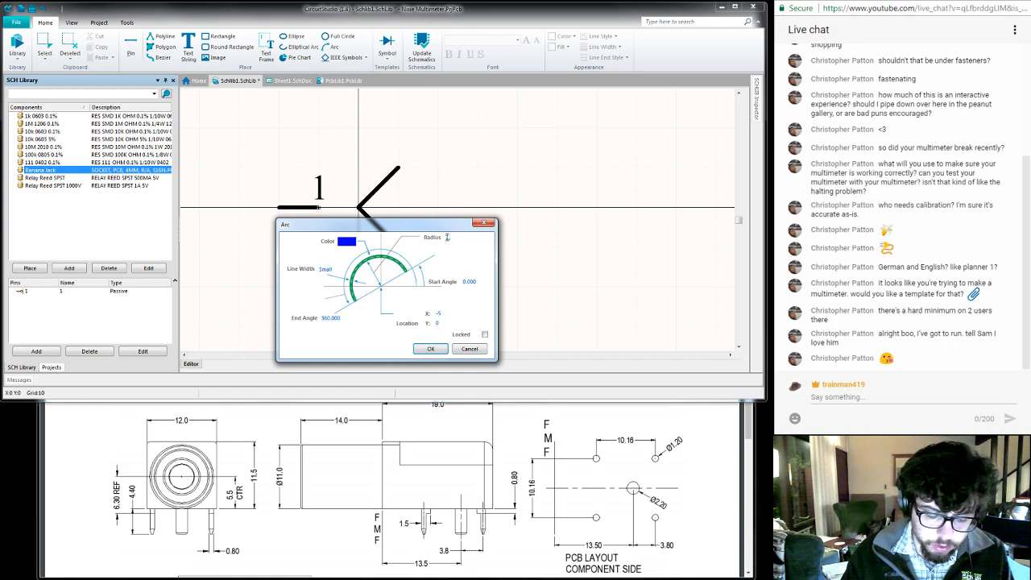
key("Return")
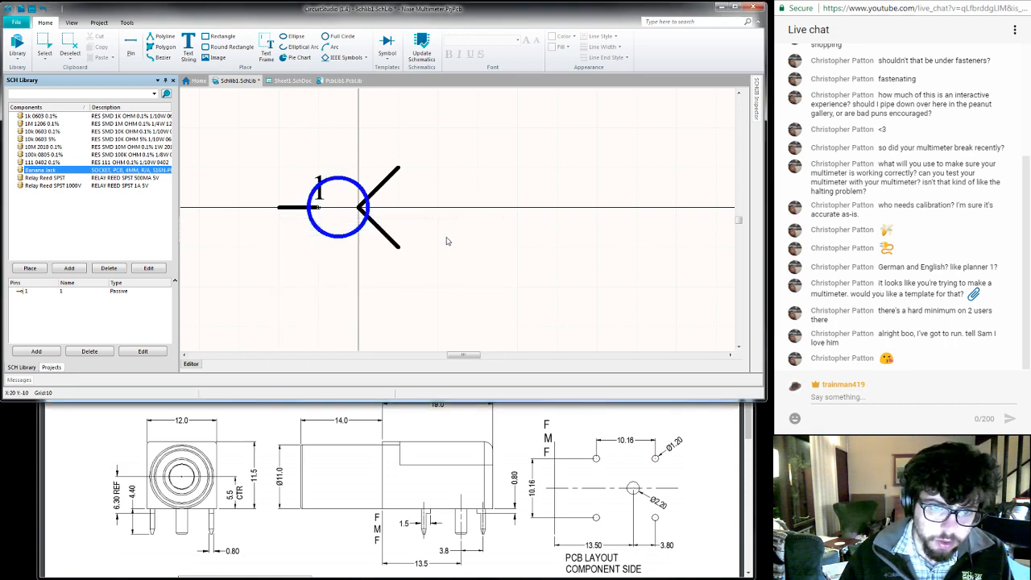
- Move pin 1 another 10 units left and shift the circle to X -10, between the pin and the V-shaped contact
left_click(288, 209)
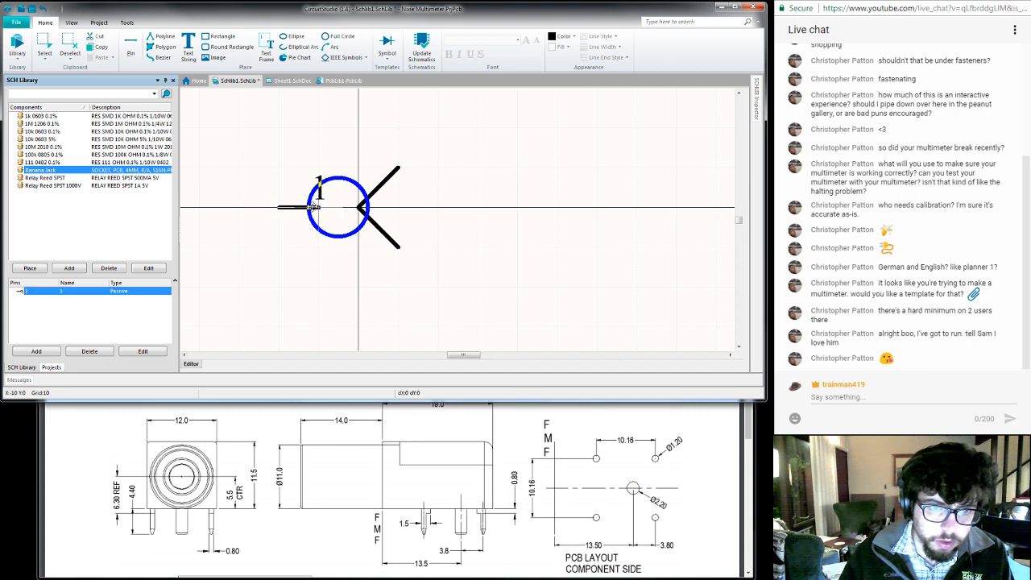
left_click_drag(313, 208, 274, 207)
left_click_drag(301, 209, 281, 208)
left_click(282, 271)
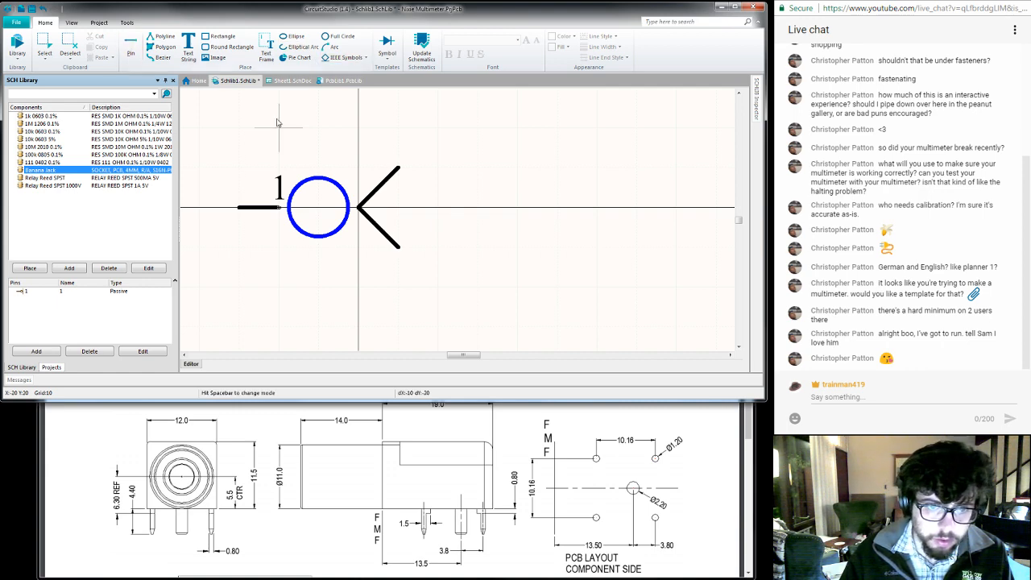
- Try a single straight line from pin 1 through the circle to the V-shaped contact, and delete it
left_click(279, 208)
left_click(362, 210)
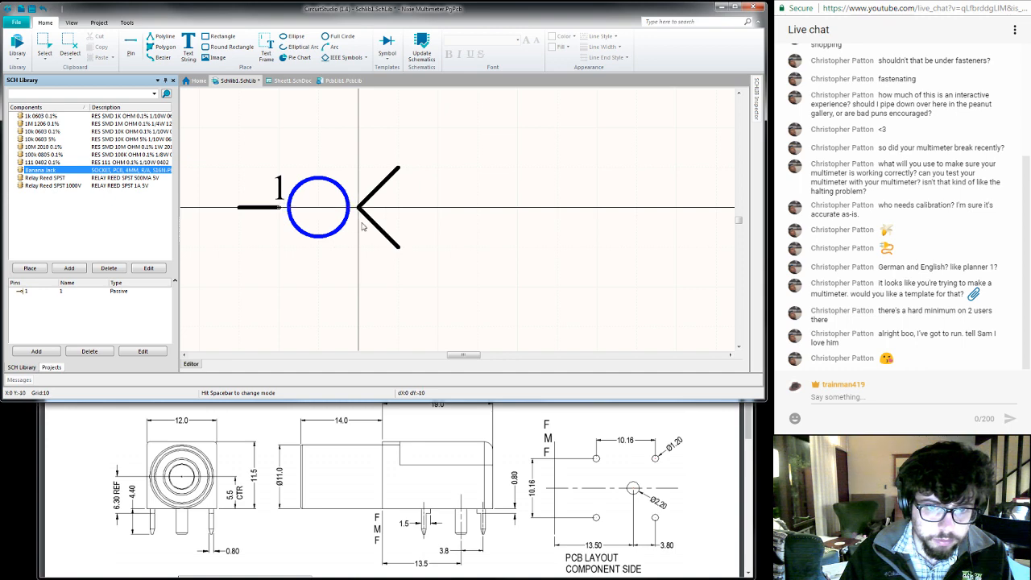
right_click(358, 250)
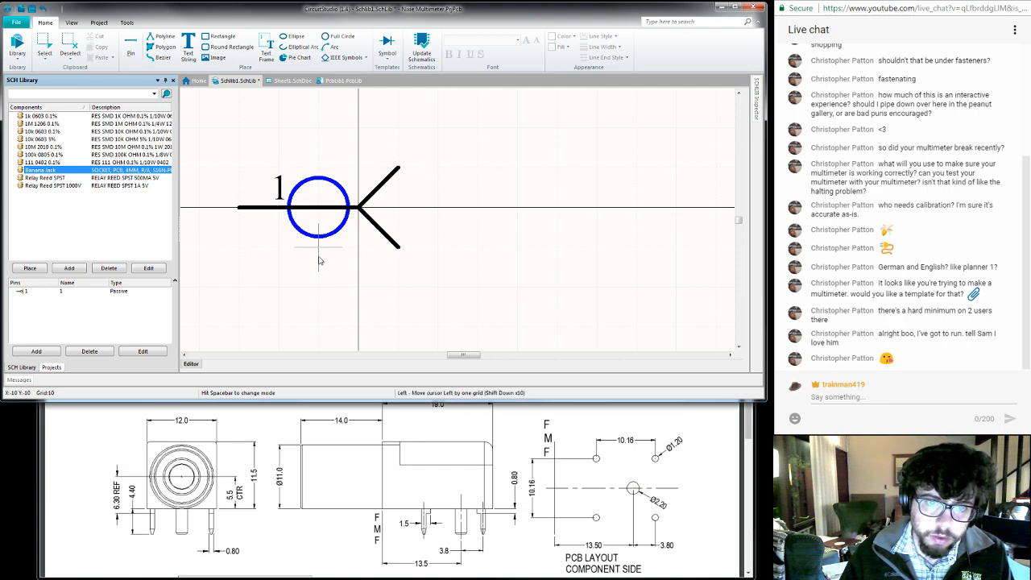
right_click(319, 258)
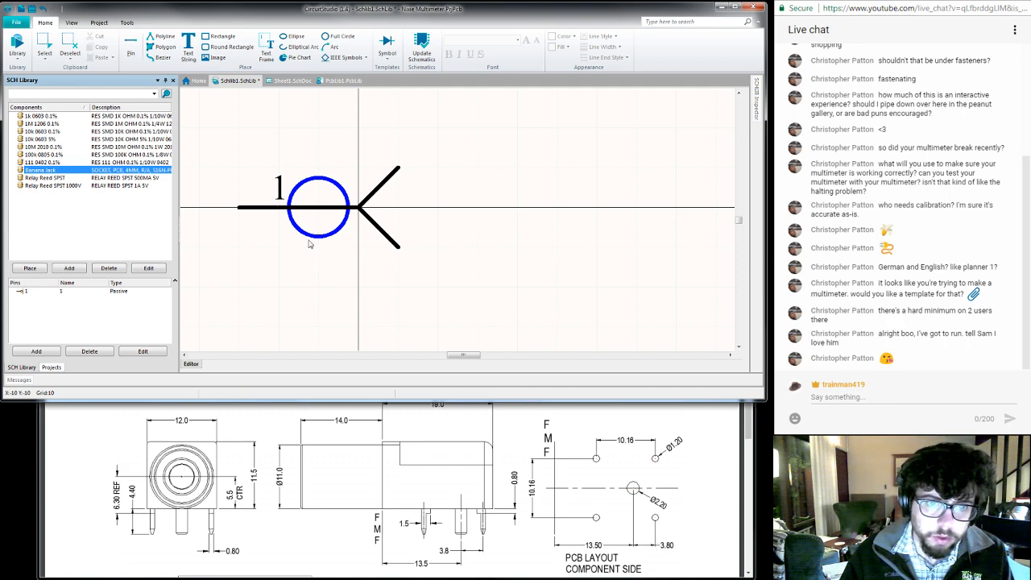
left_click(302, 231)
left_click(319, 209)
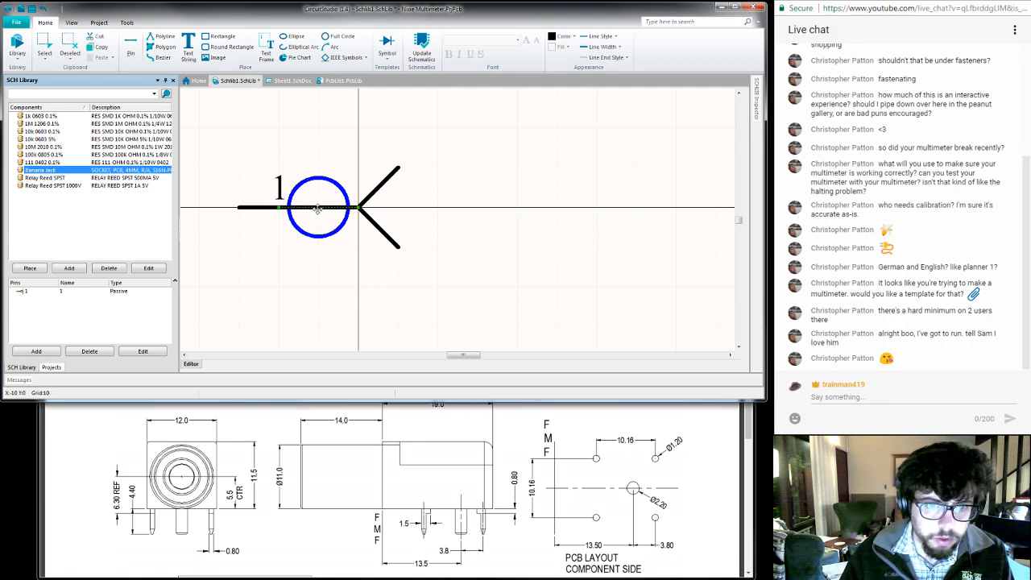
key("Delete")
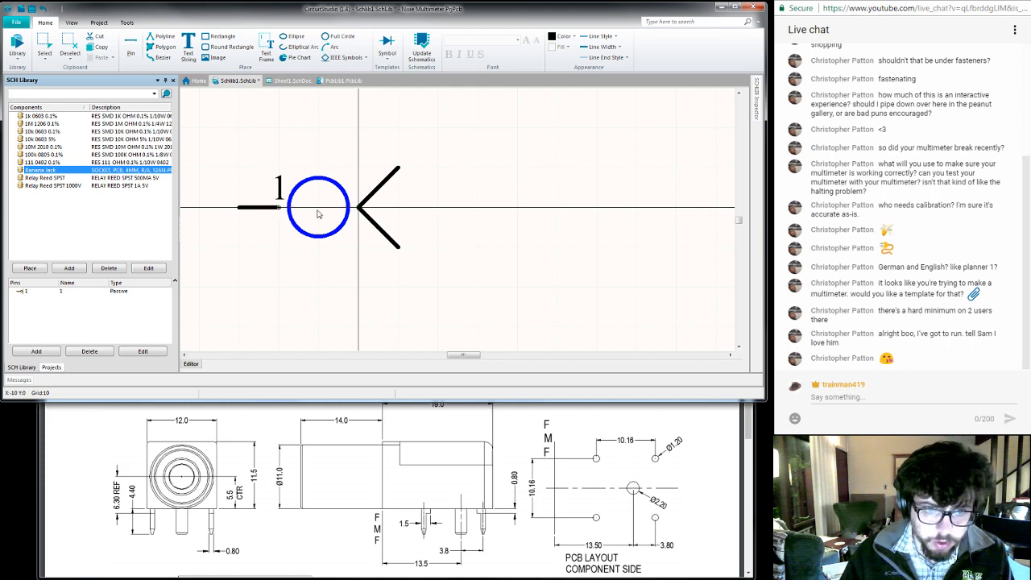
- Draw two polyline segments along the axis, from pin 1 to the circle's centre and from there to the V-shaped contact
left_click(149, 47)
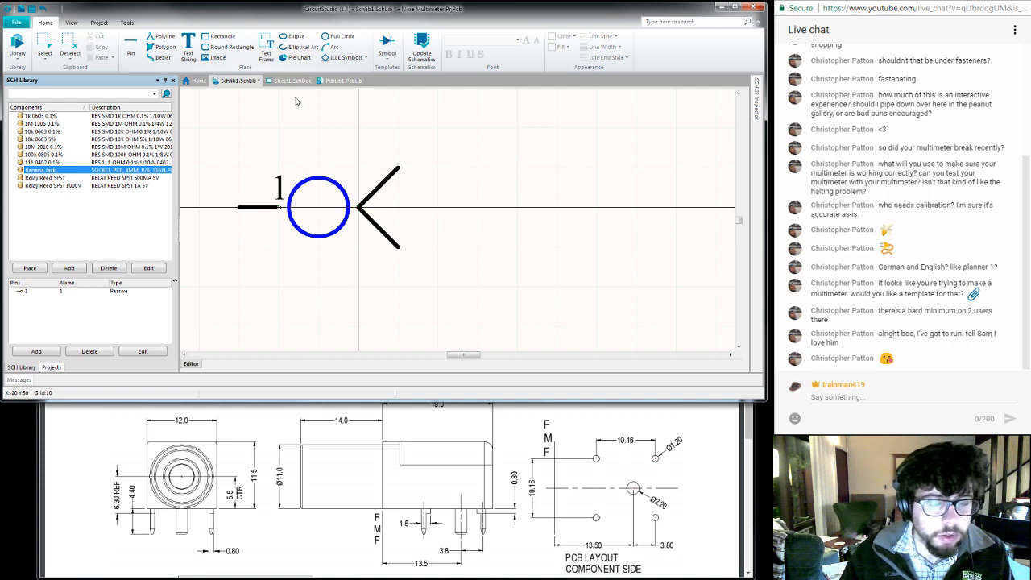
left_click(277, 208)
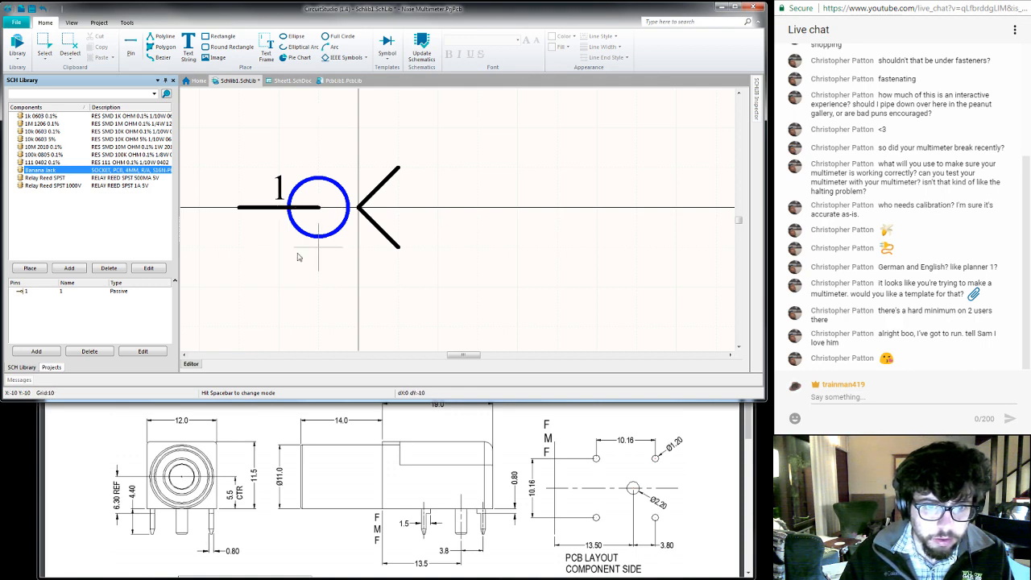
left_click(355, 208)
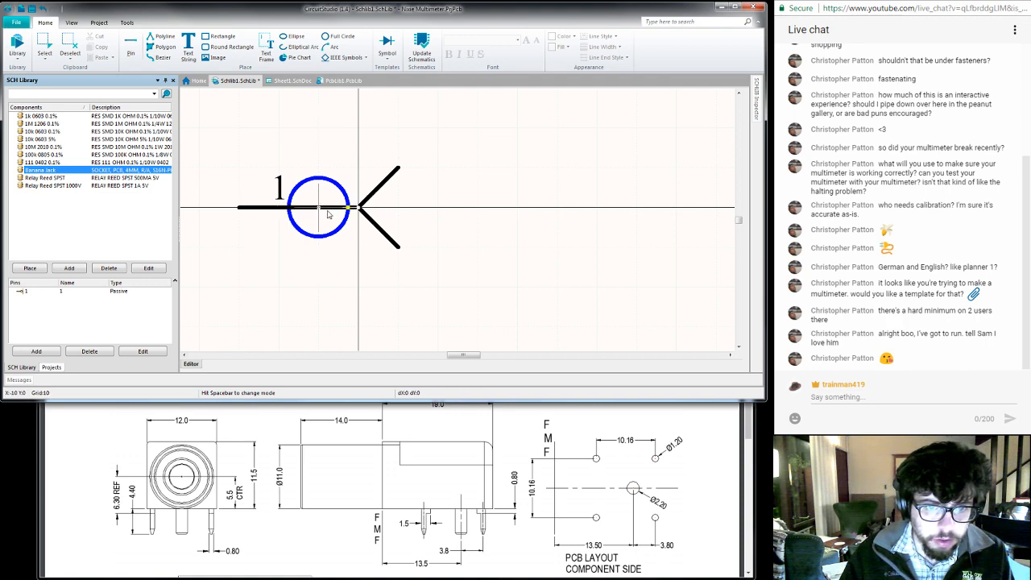
right_click(253, 259)
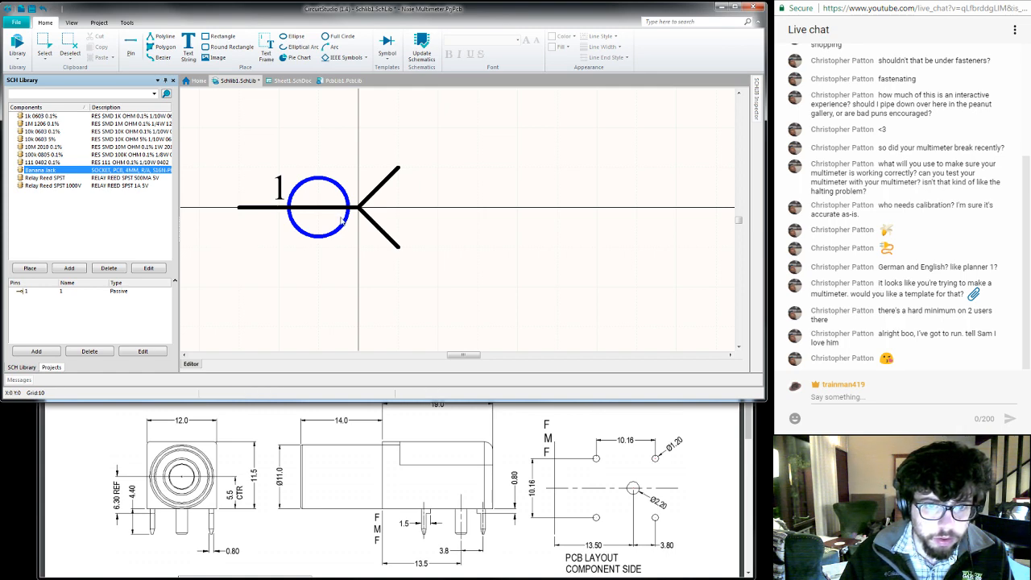
- Send the line segment between pin 1 and the circle's centre to the back of the symbol
left_click(295, 208)
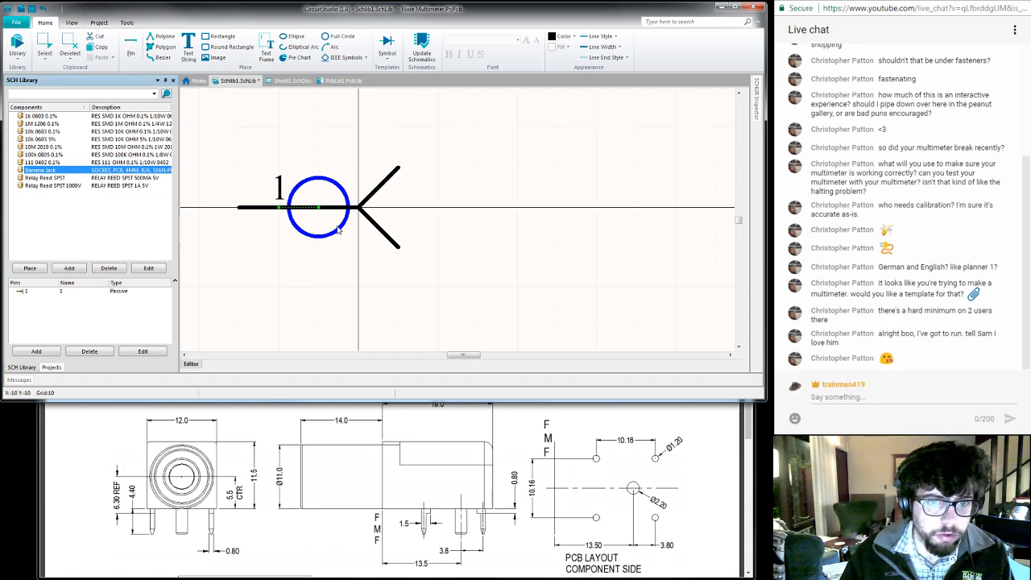
left_click(99, 22)
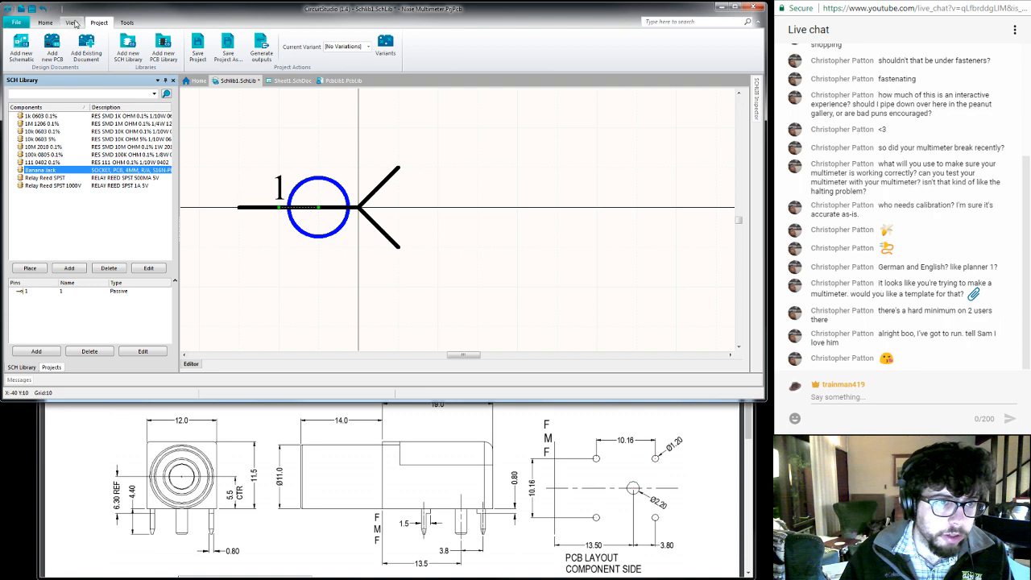
left_click(72, 23)
left_click(126, 22)
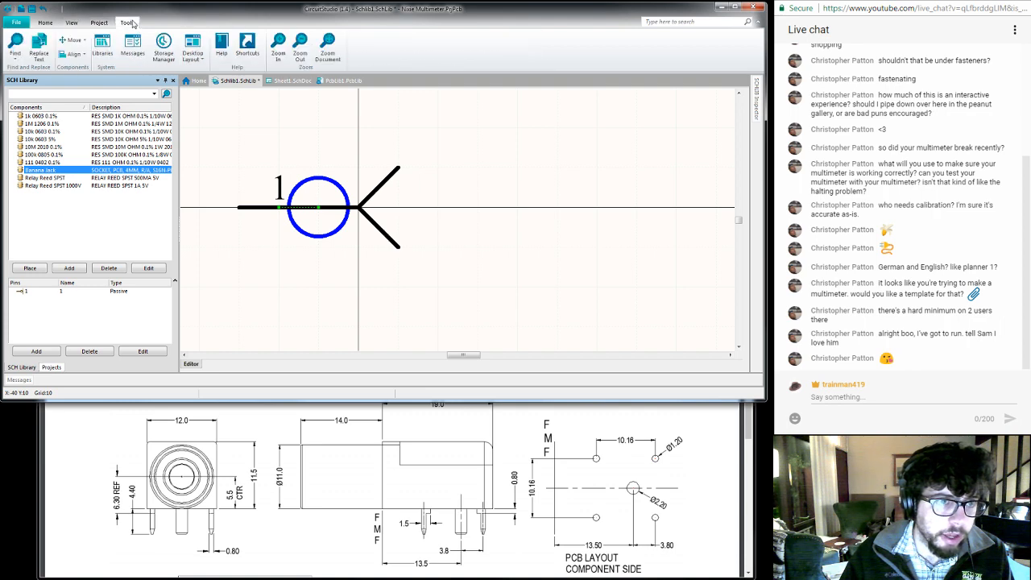
left_click(71, 40)
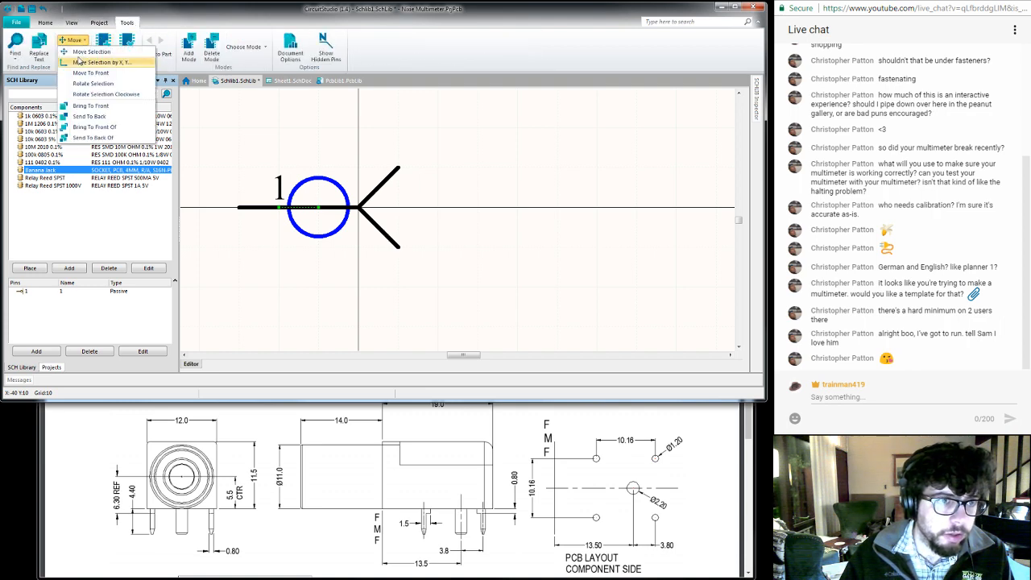
left_click(89, 116)
left_click(274, 208)
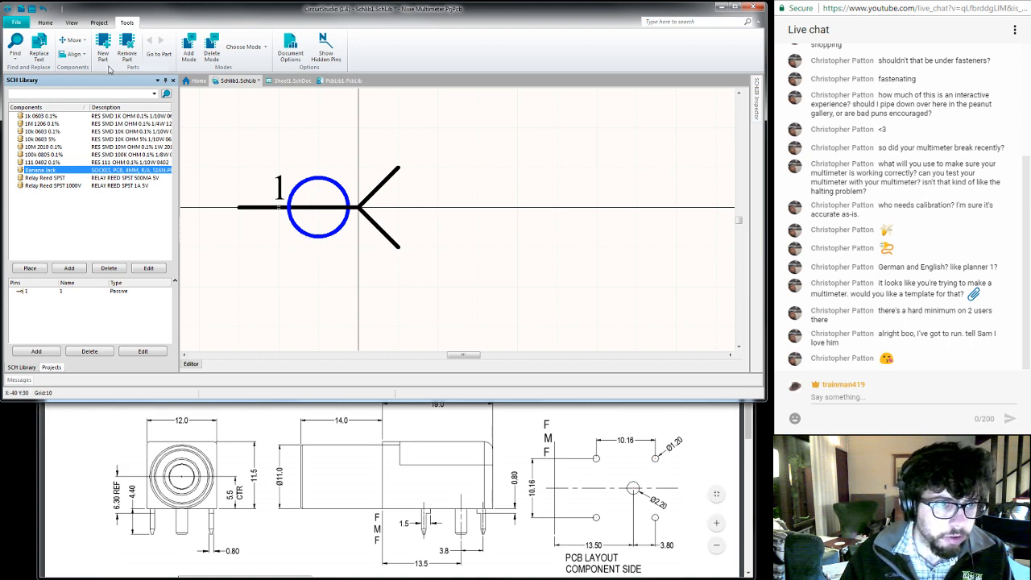
- Place pin 2 vertically below the circle at X -10, Y -20
left_click(45, 22)
left_click(131, 49)
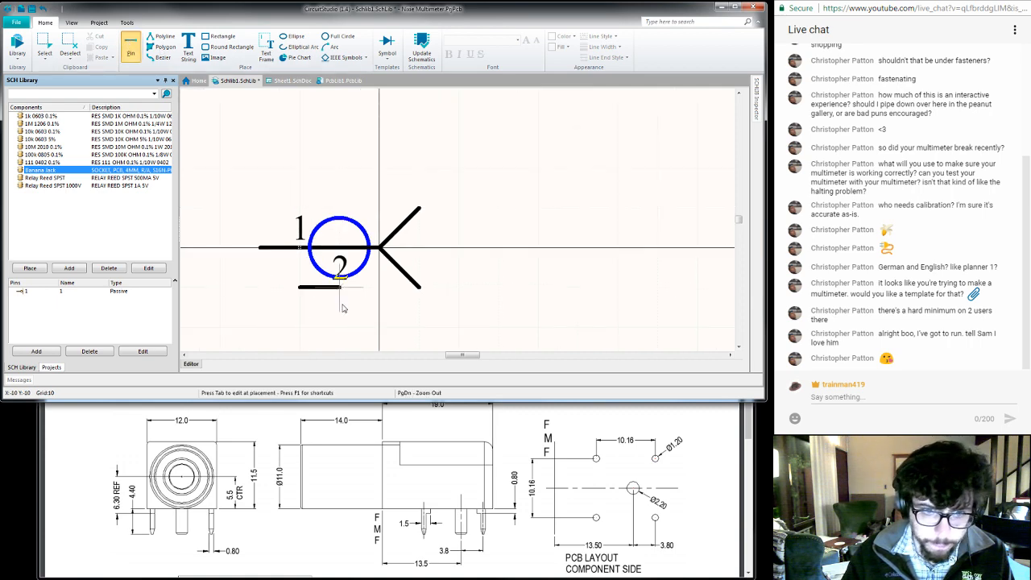
key("space")
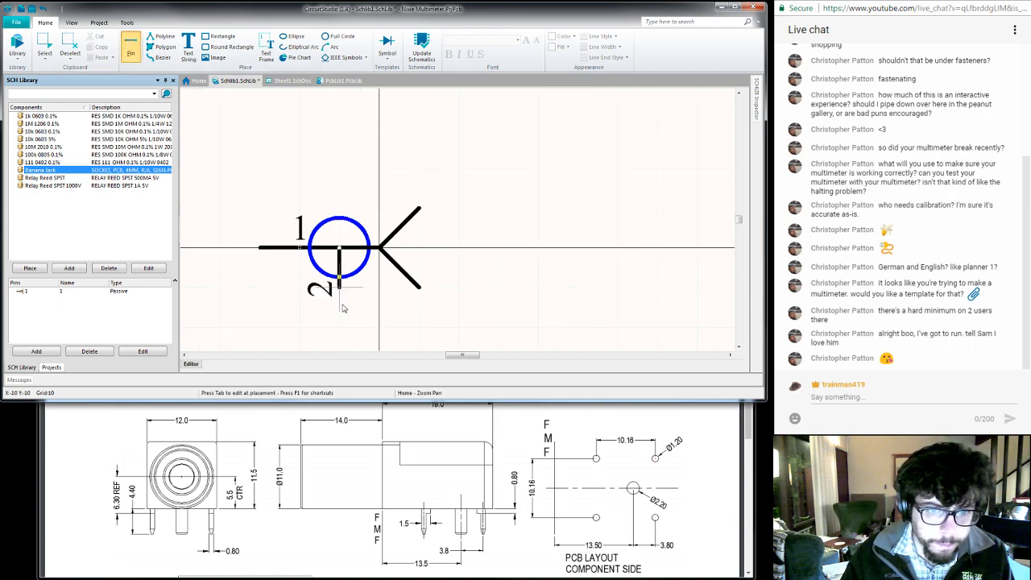
left_click(341, 347)
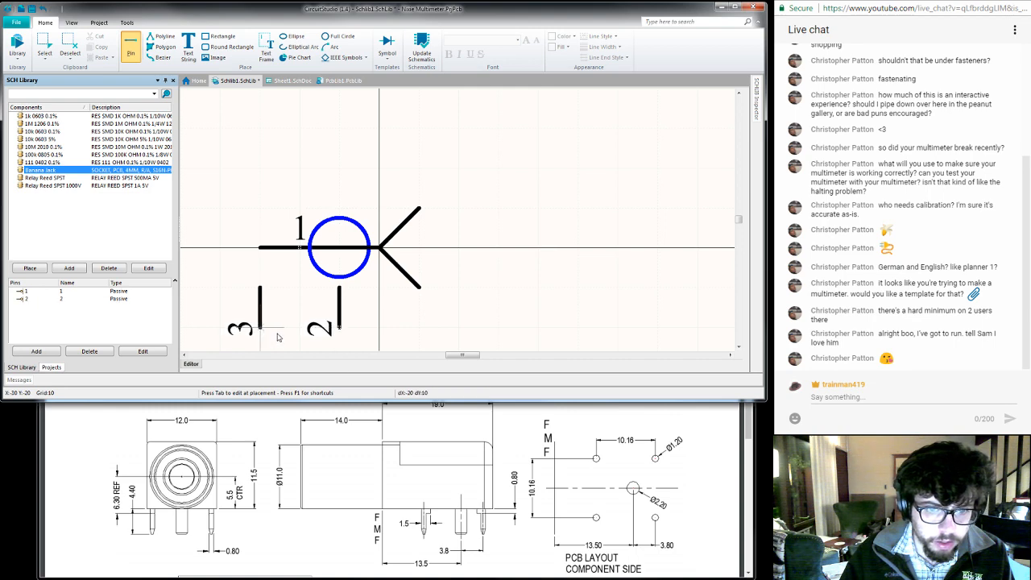
key("Escape")
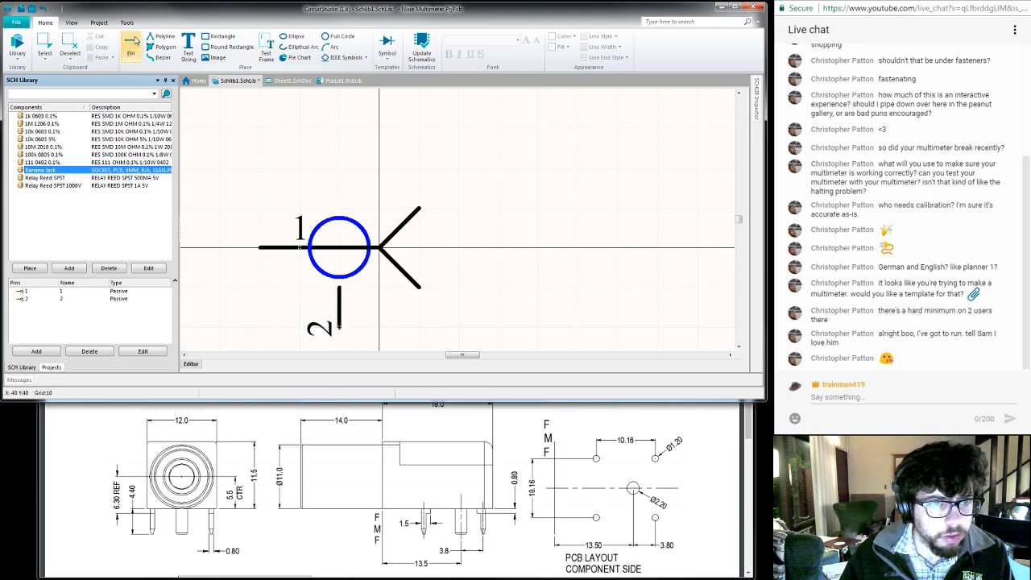
- Draw a vertical line connecting pin 2 to the circle, set its upper vertex to Y -7.5, and save the library
left_click(295, 62)
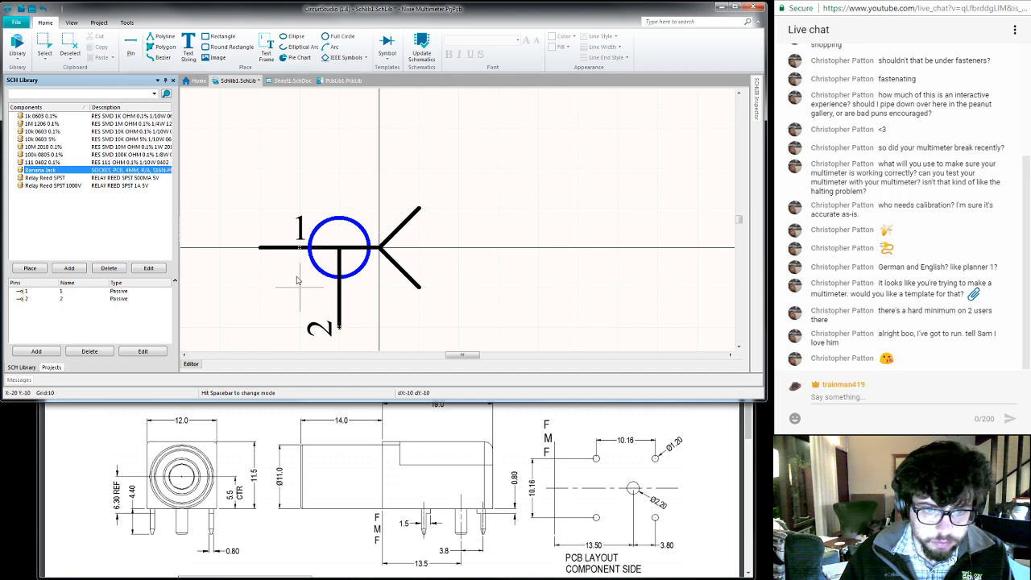
key("Escape")
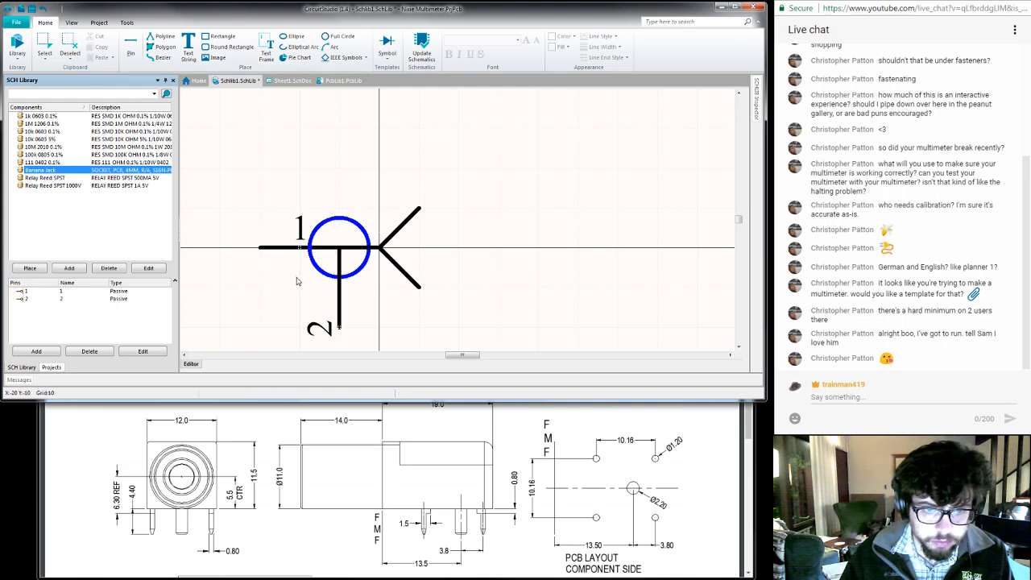
left_click(340, 271)
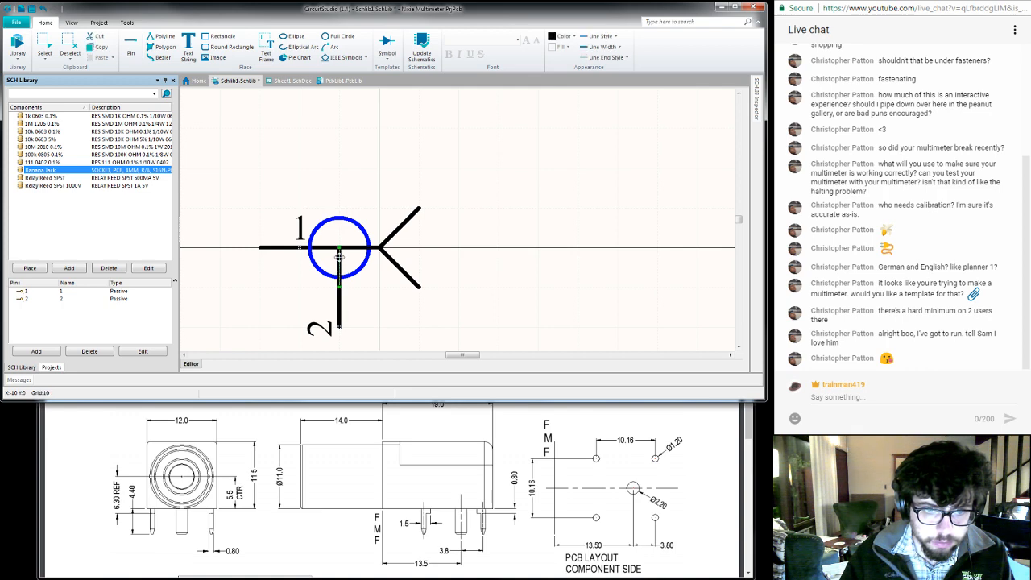
double_click(337, 278)
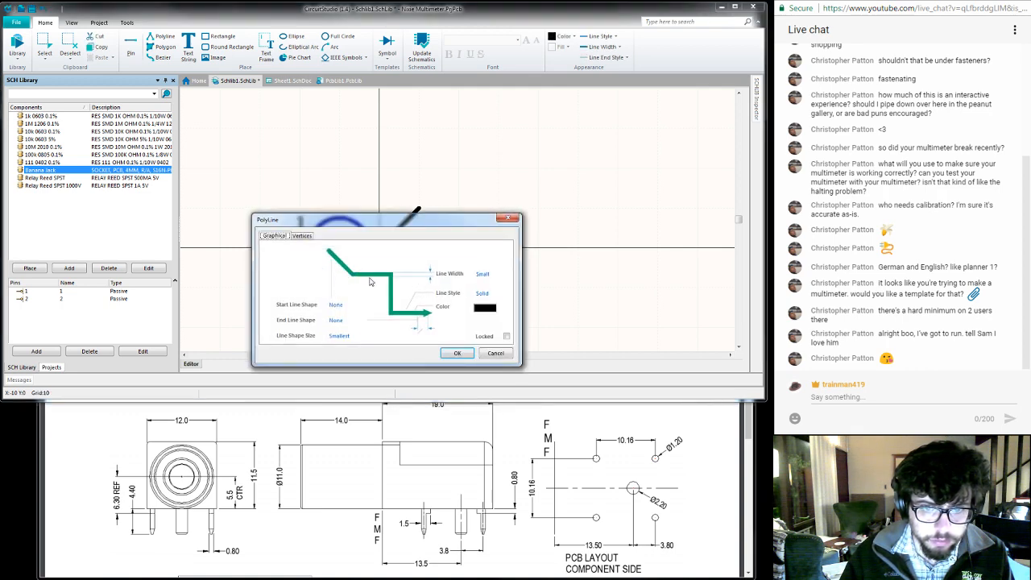
left_click(302, 235)
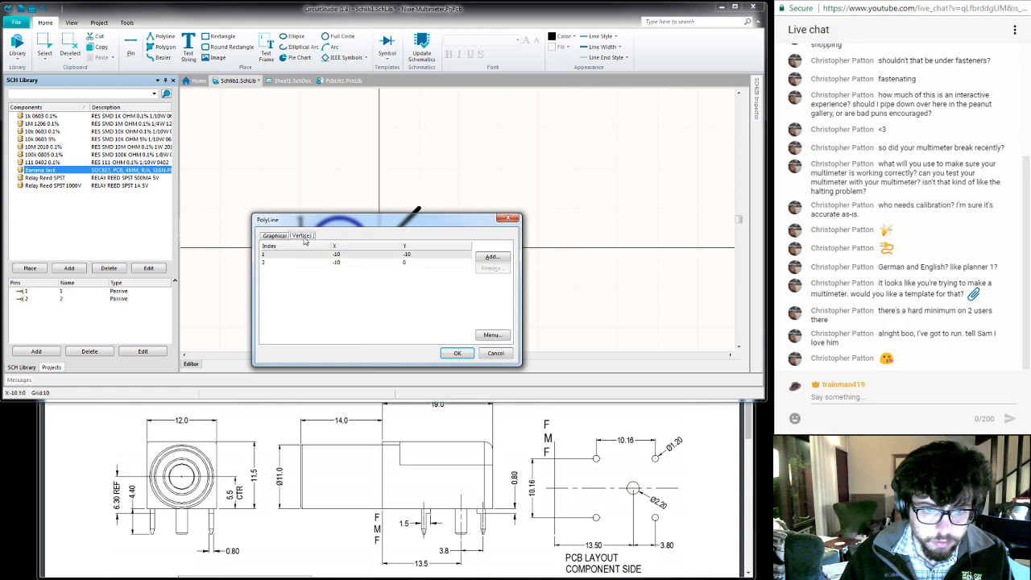
left_click(407, 262)
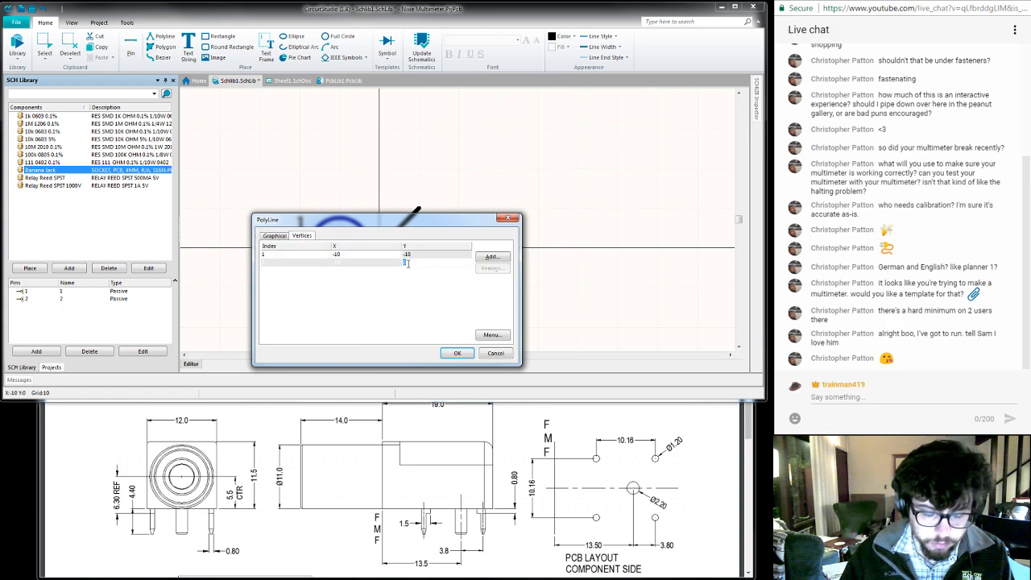
type("-")
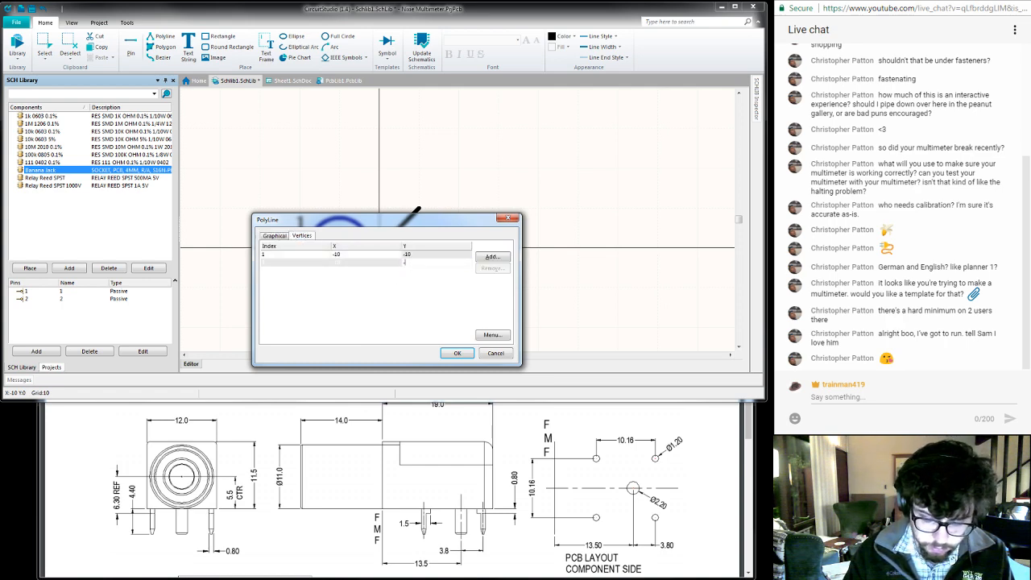
type("7.5")
key("Return")
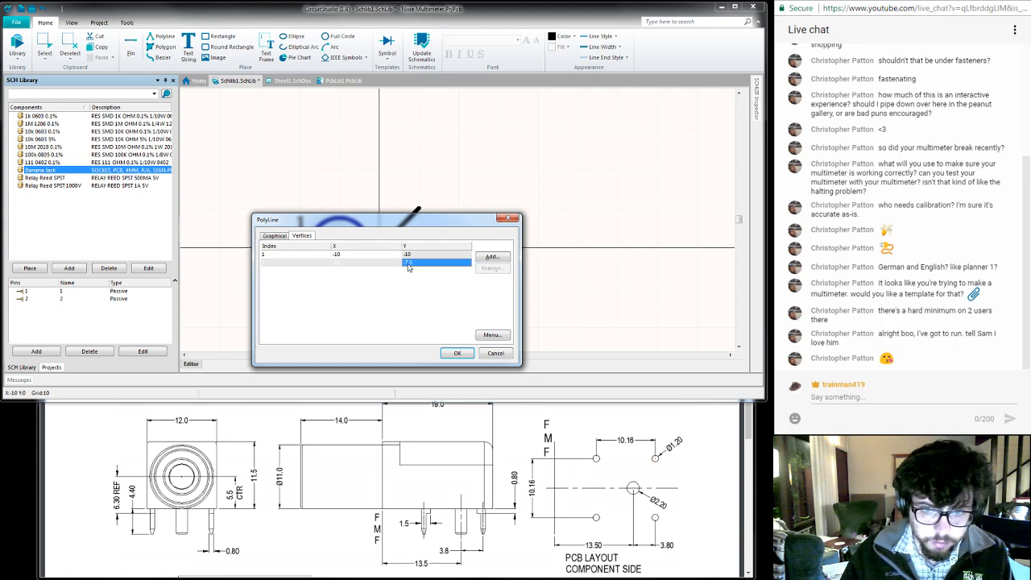
left_click(455, 354)
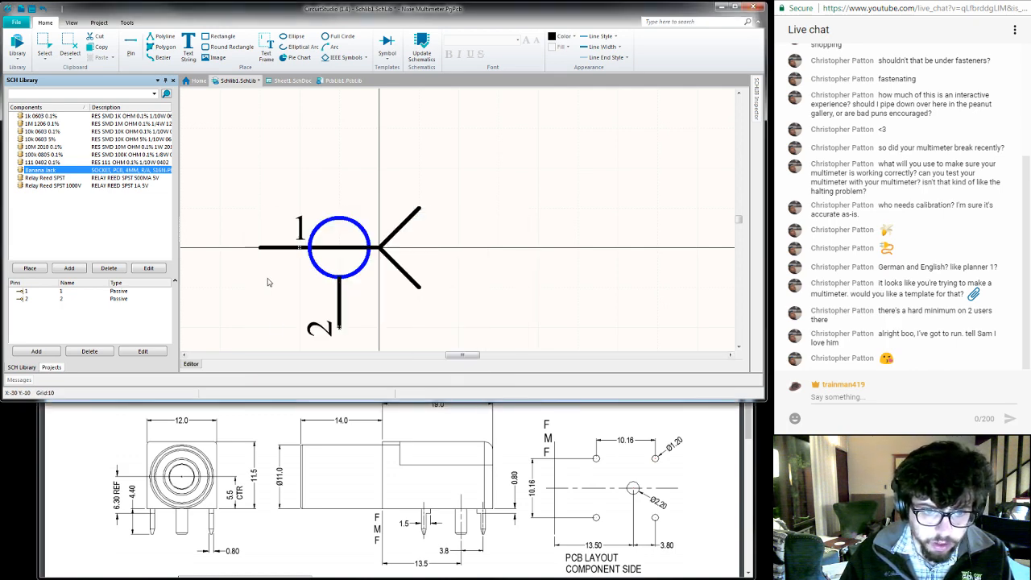
left_click(269, 282)
key("ctrl+s")
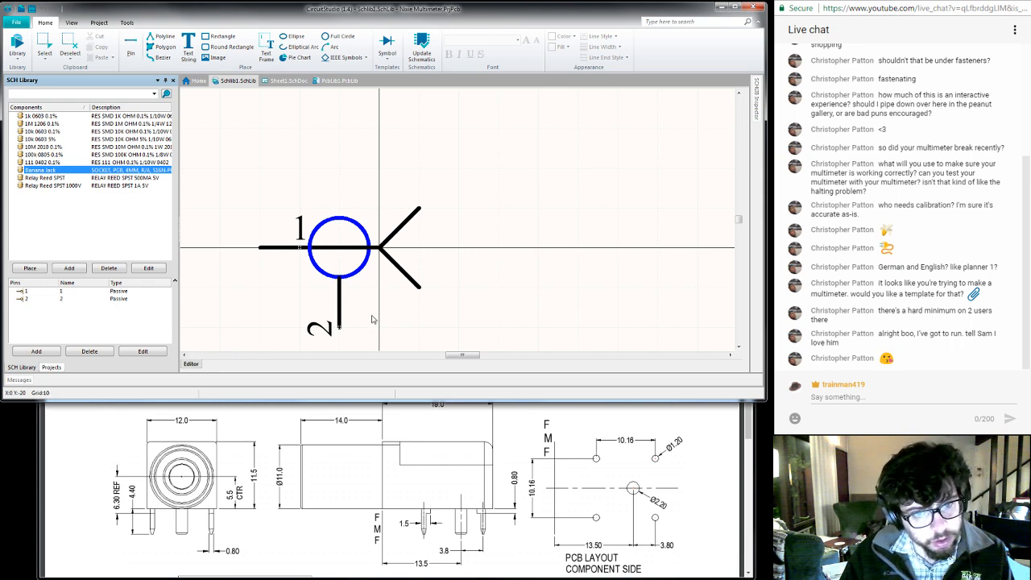
- Try pin 2 rotated by 180 degrees, with its number at the end next to the circle
left_click_drag(339, 328, 341, 292)
key("space")
key("space")
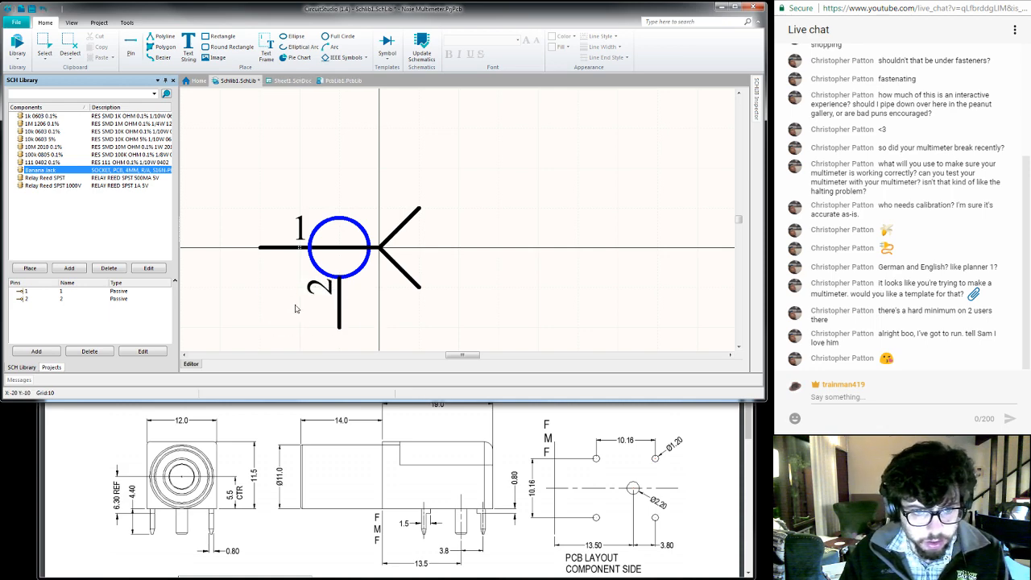
- Examine the properties of pin 1, including its location, length and orientation
left_click_drag(275, 251, 288, 252)
double_click(284, 251)
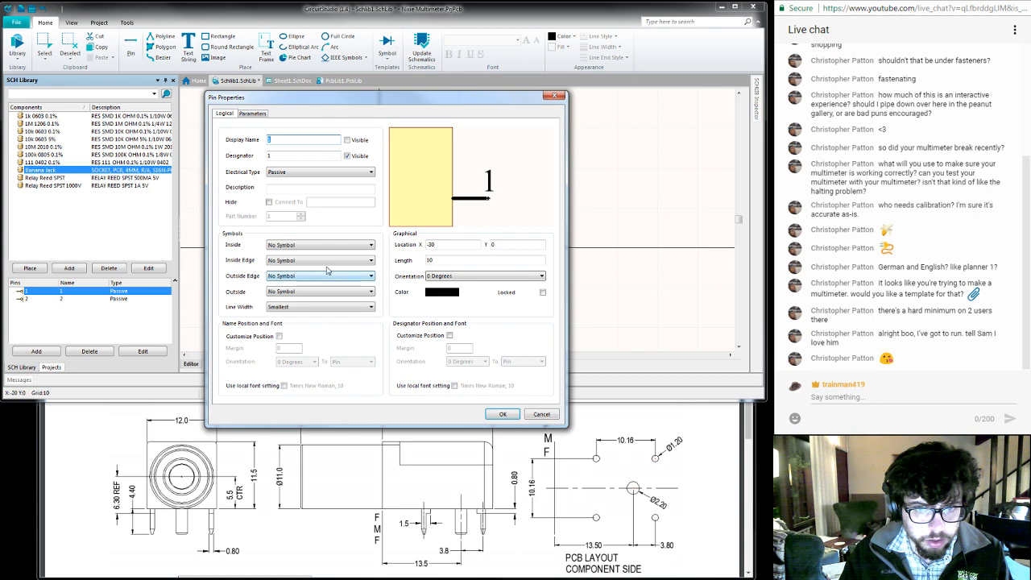
left_click(531, 415)
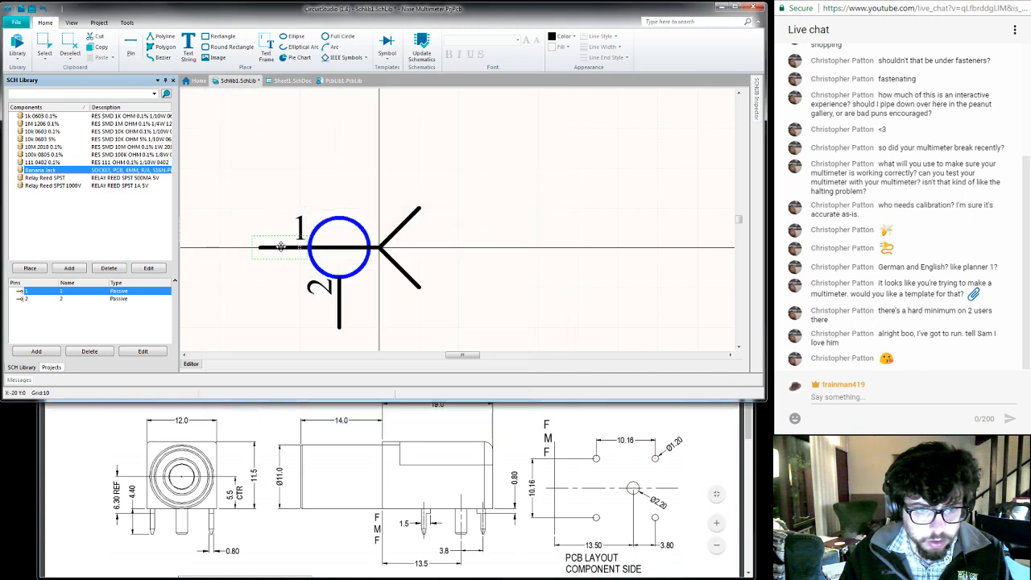
- Rotate pins 1 and 2 by 180 degrees in place, so both numbers sit at the outer ends away from the circle
left_click_drag(281, 248, 266, 248)
key("space")
key("space")
mouse_move(338, 314)
left_mouse_down()
mouse_move(317, 321)
mouse_move(355, 313)
left_mouse_up()
key("space")
key("space")
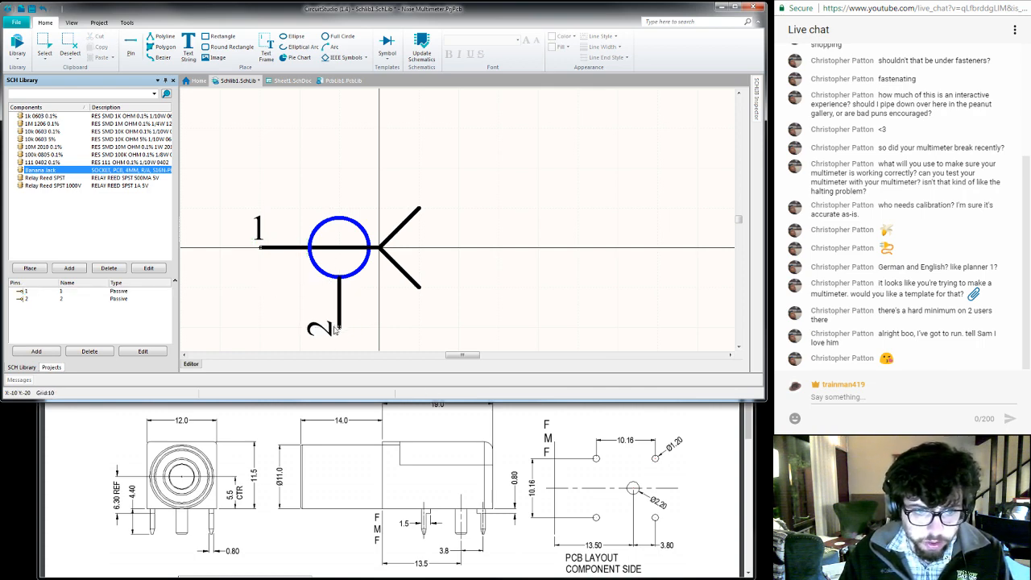
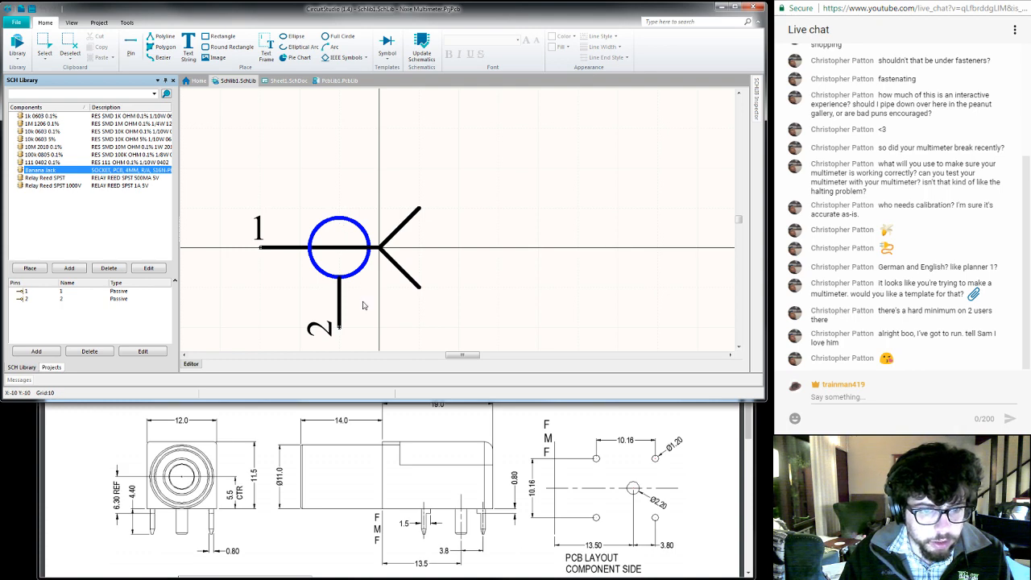
- Switch to Chrome and search the web for images of "banana plug schematic symbol" to compare socket symbols
left_click(274, 431)
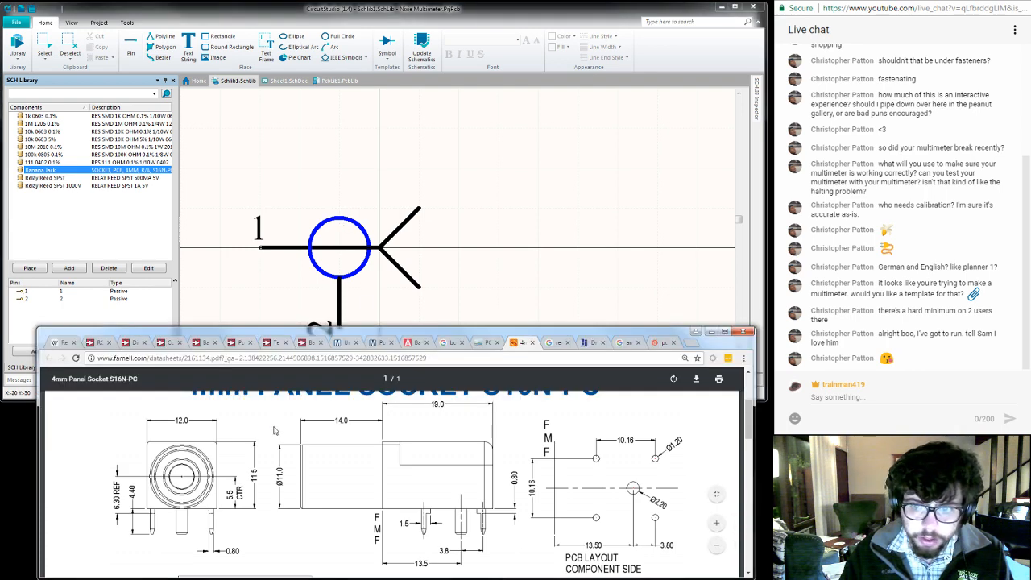
key("ctrl+t")
type("banan")
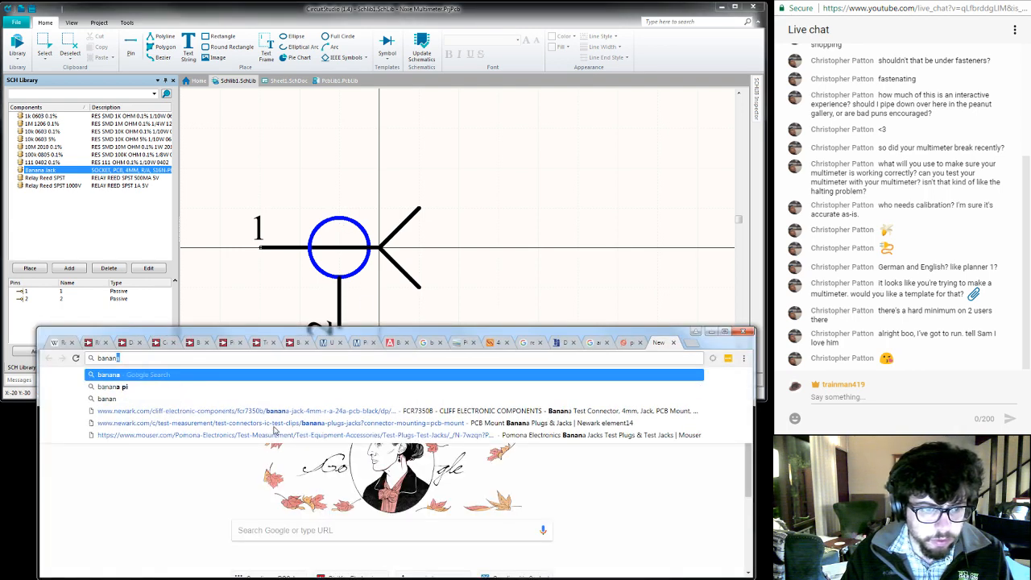
type("a plug schematic symbol")
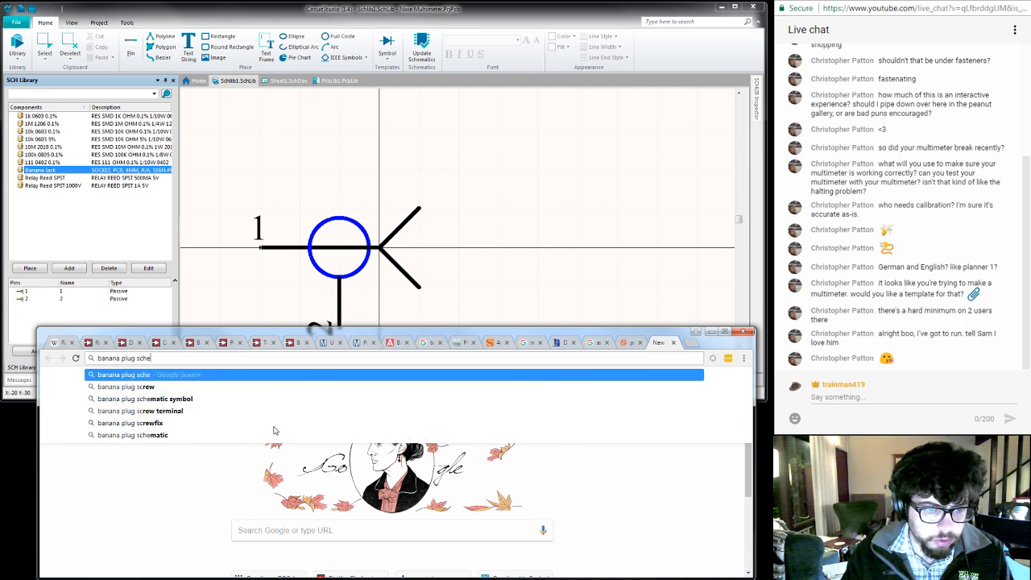
key("Return")
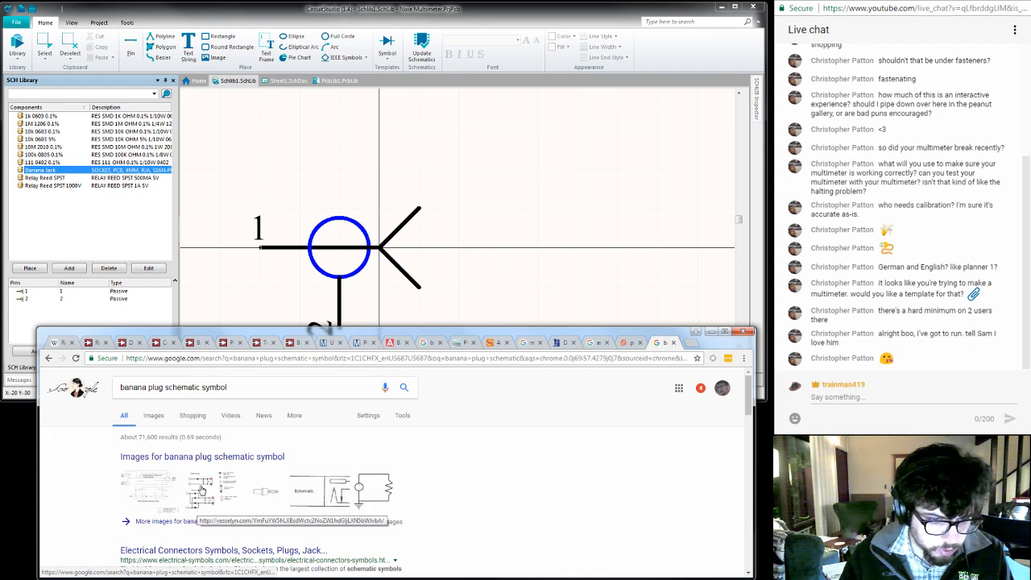
left_click(155, 417)
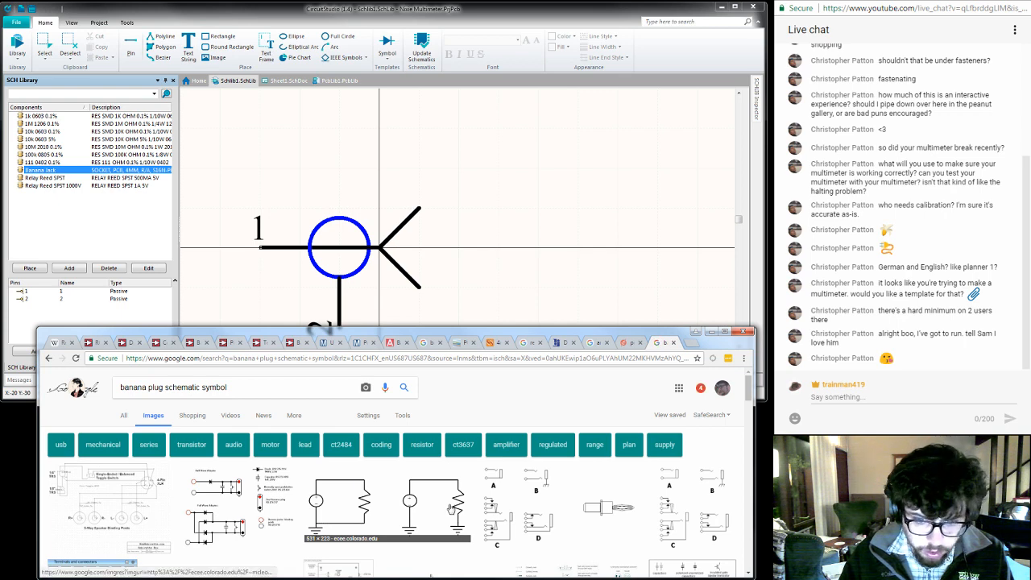
scroll(450, 508, "down", 1)
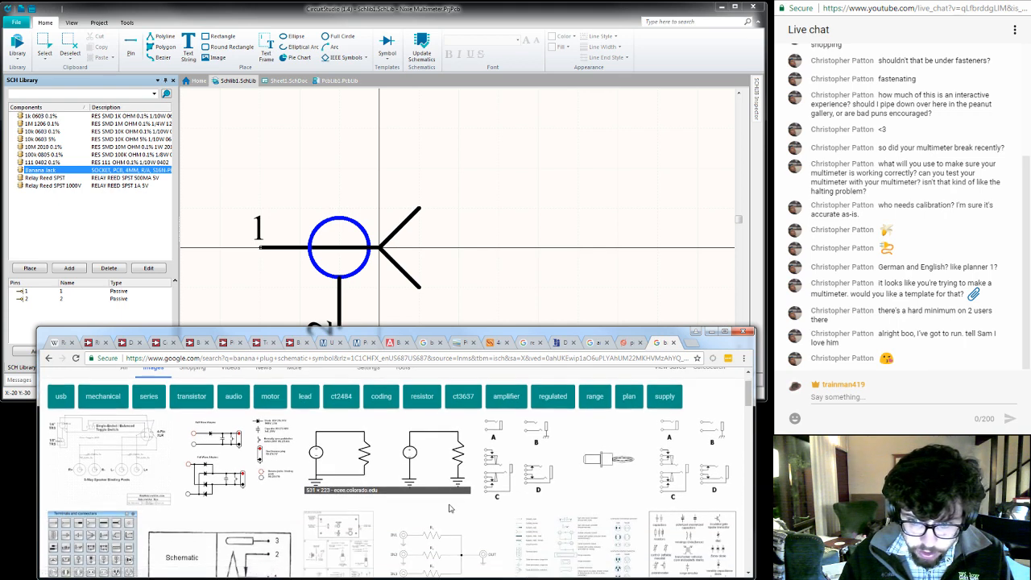
scroll(450, 508, "down", 3)
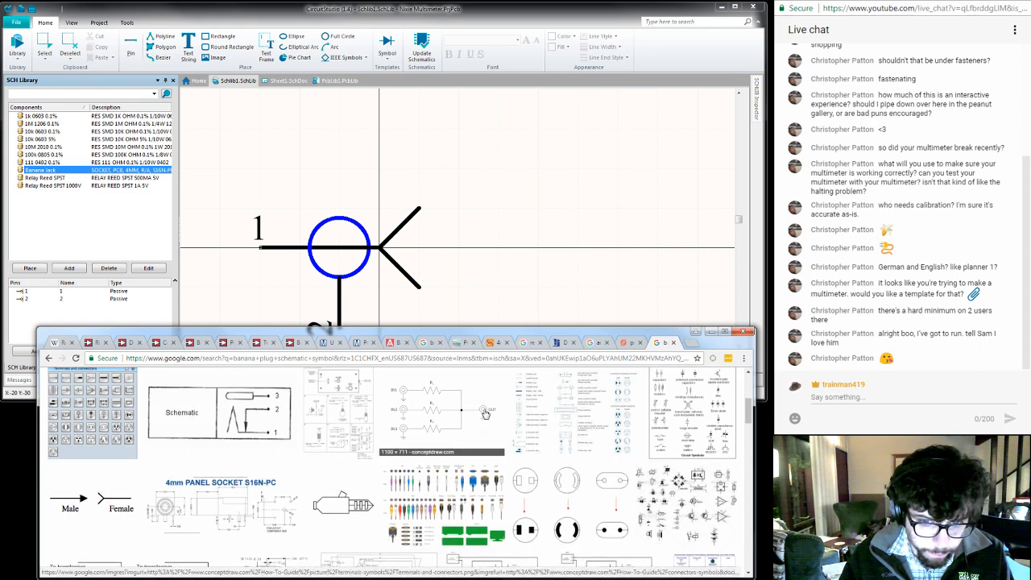
- Back in CircuitStudio, move pin 2 with its short connecting line onto the vertical axis at X 0
left_click(471, 289)
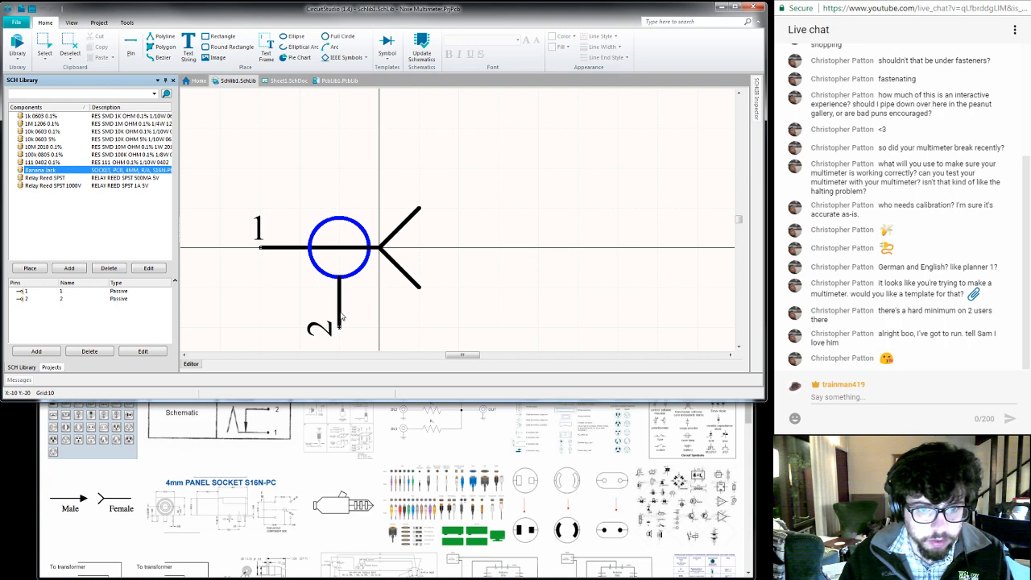
left_click_drag(341, 317, 369, 277)
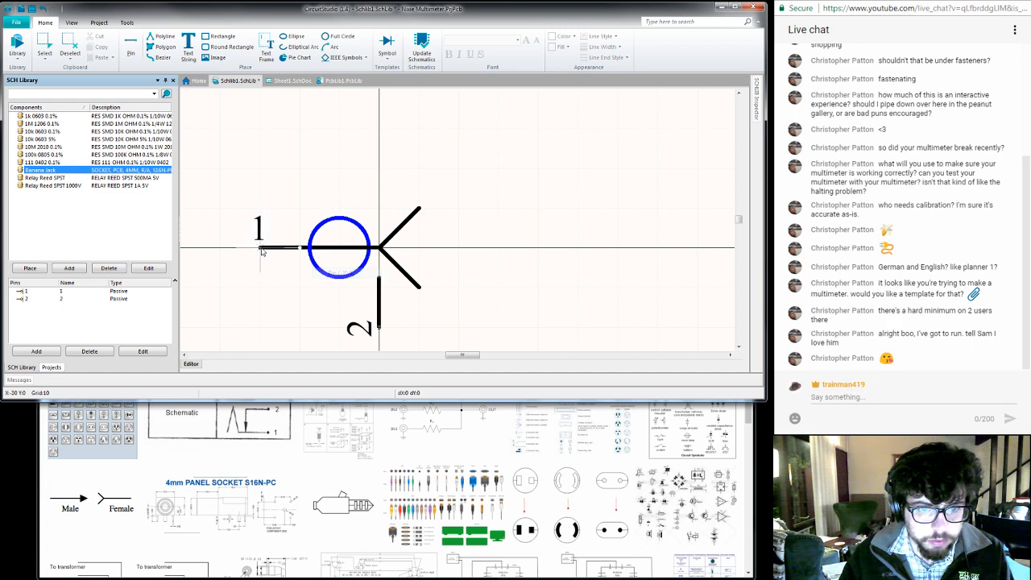
left_click_drag(260, 250, 260, 250)
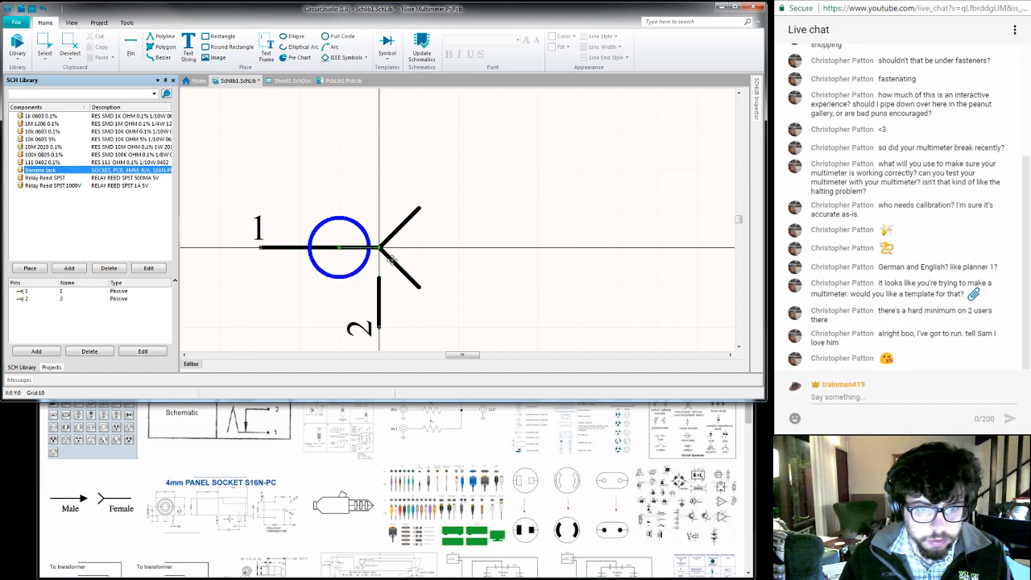
- Delete the fork-shaped contact, the circle and the horizontal line segments between pin 1 and the origin
left_click(391, 258)
key("Delete")
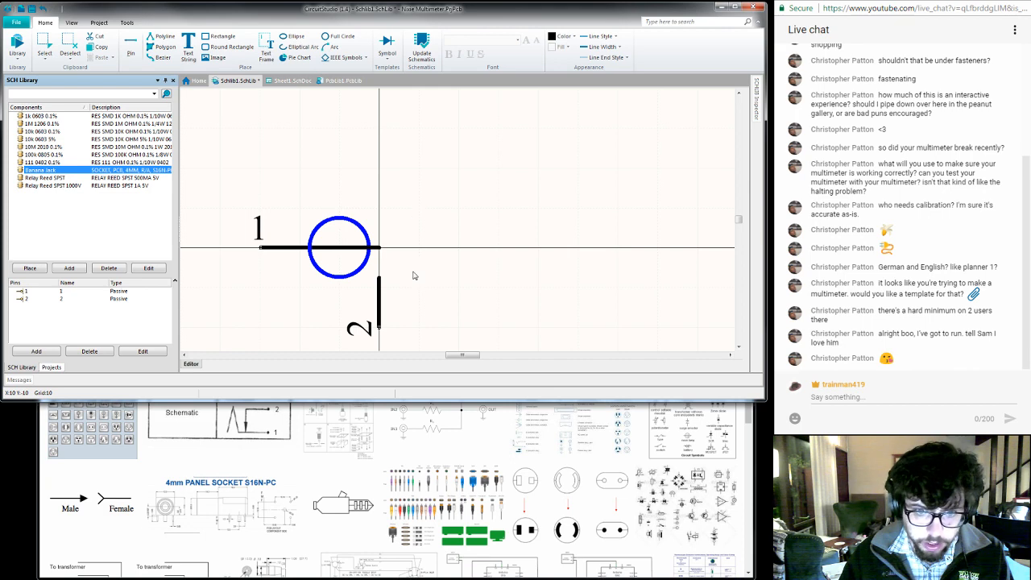
left_click(362, 266)
left_click_drag(365, 264, 387, 259)
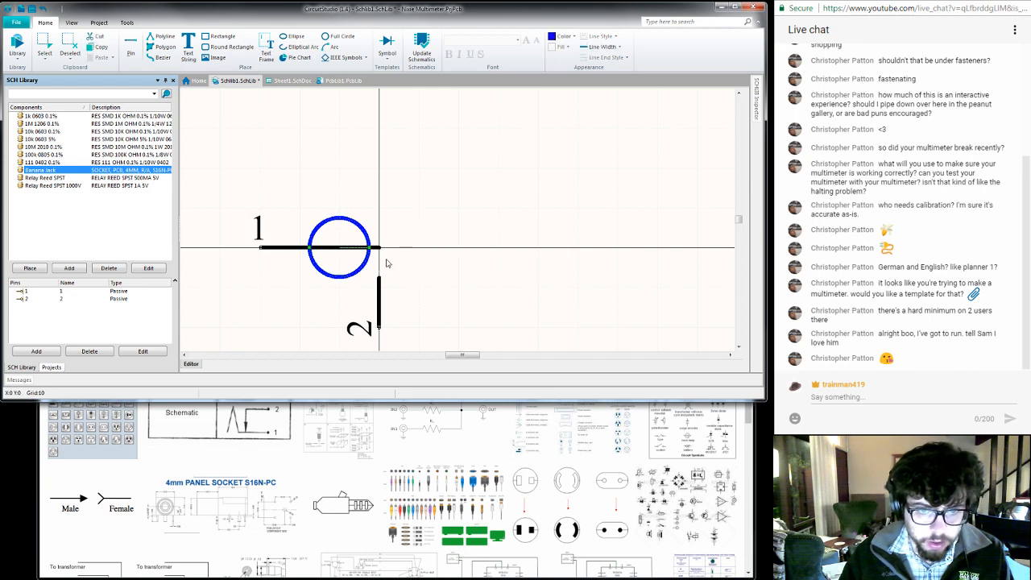
key("Delete")
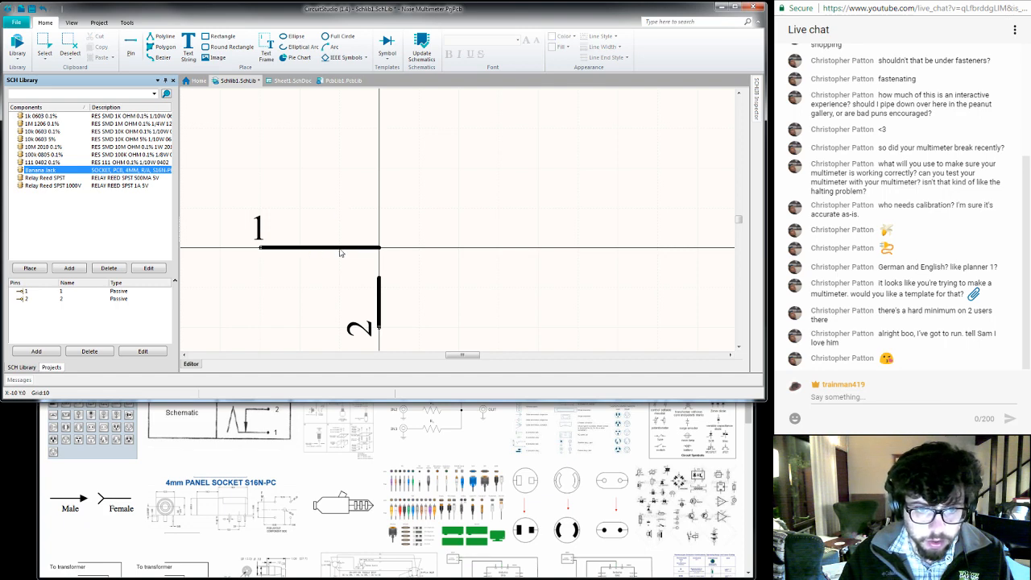
left_click(361, 248)
key("Delete")
left_click(318, 248)
key("Delete")
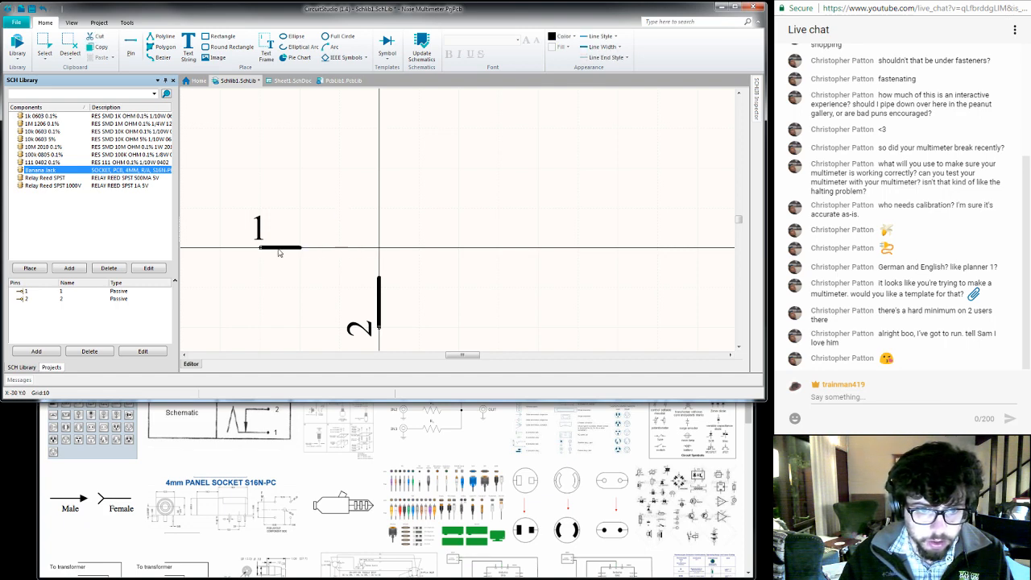
- Move pin 1 horizontally 10 units closer to the origin and delete the short line above pin 2
left_click_drag(279, 252, 314, 251)
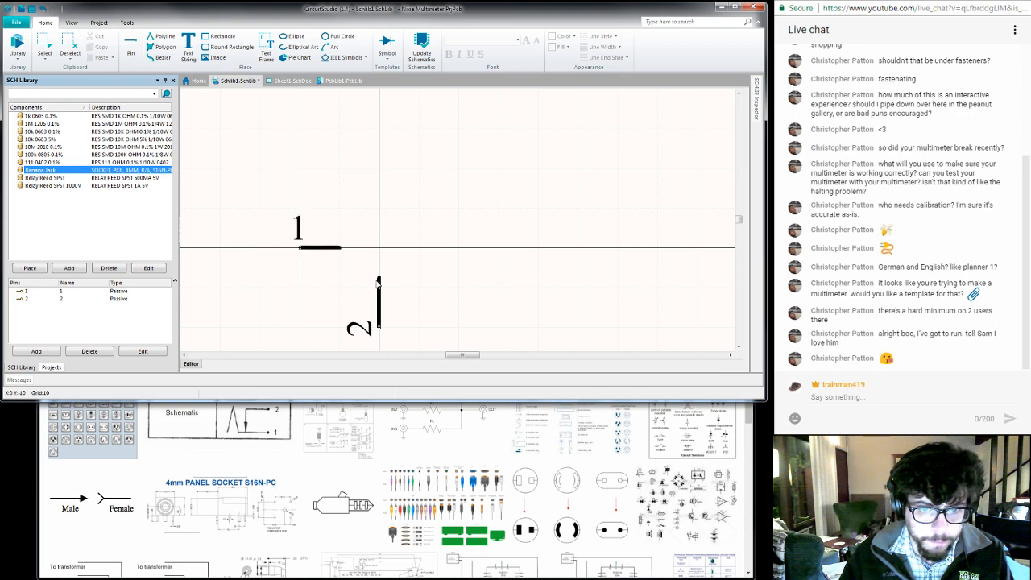
left_click(378, 284)
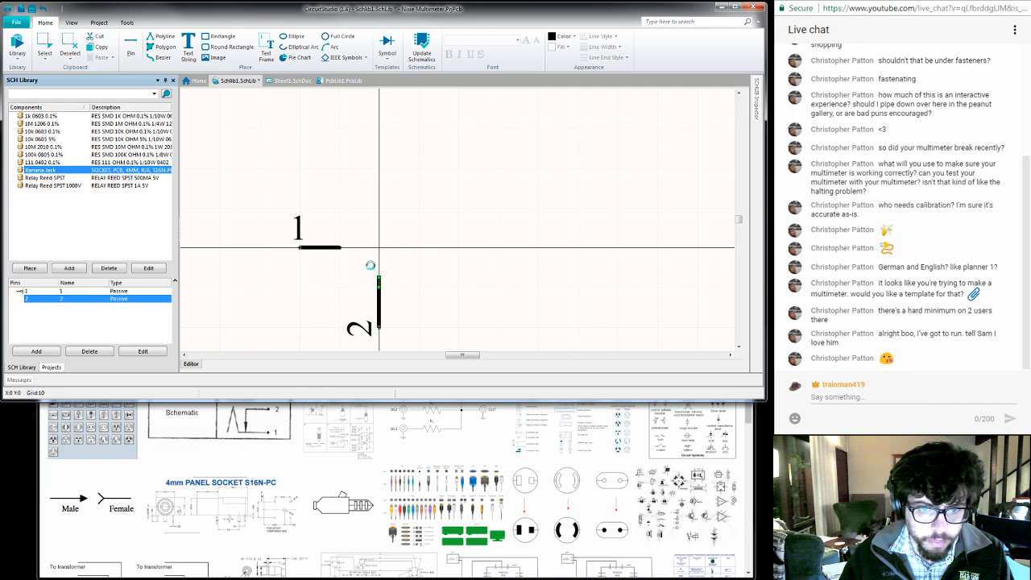
left_click(372, 266)
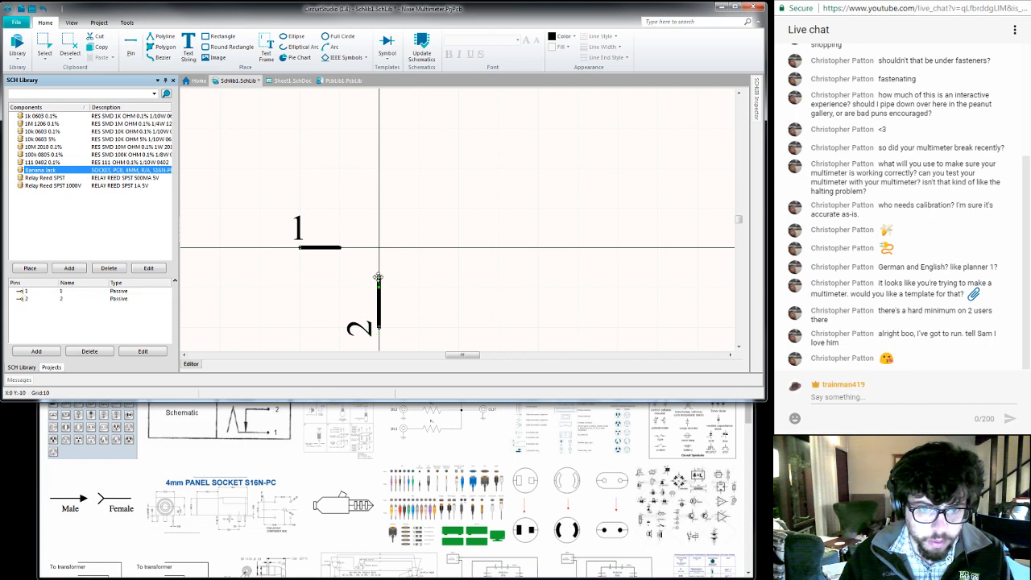
- Draw two concentric full circles centred on the origin, with radii of about 10 and 5 units
left_click(339, 35)
left_click(385, 249)
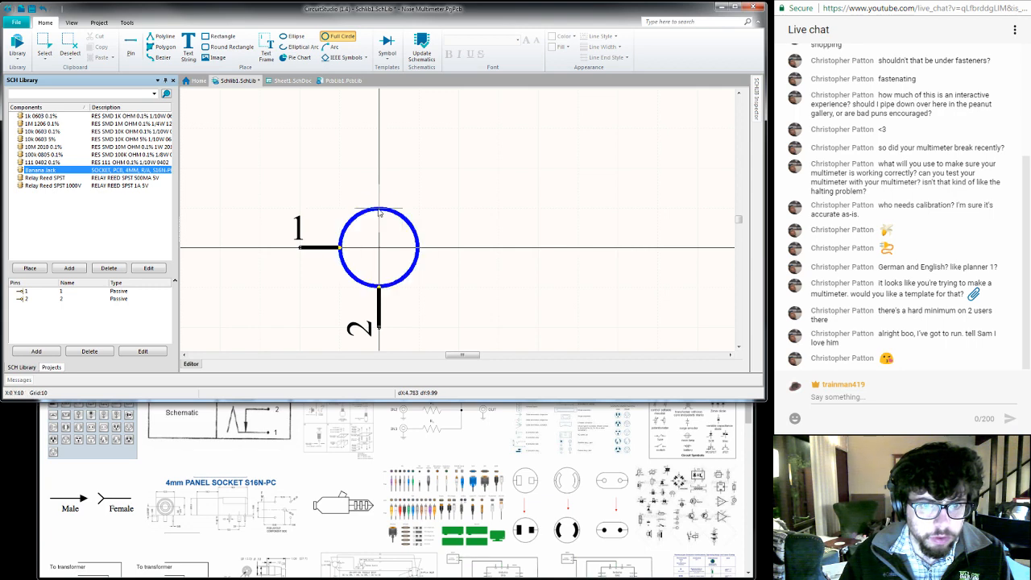
left_click(378, 211)
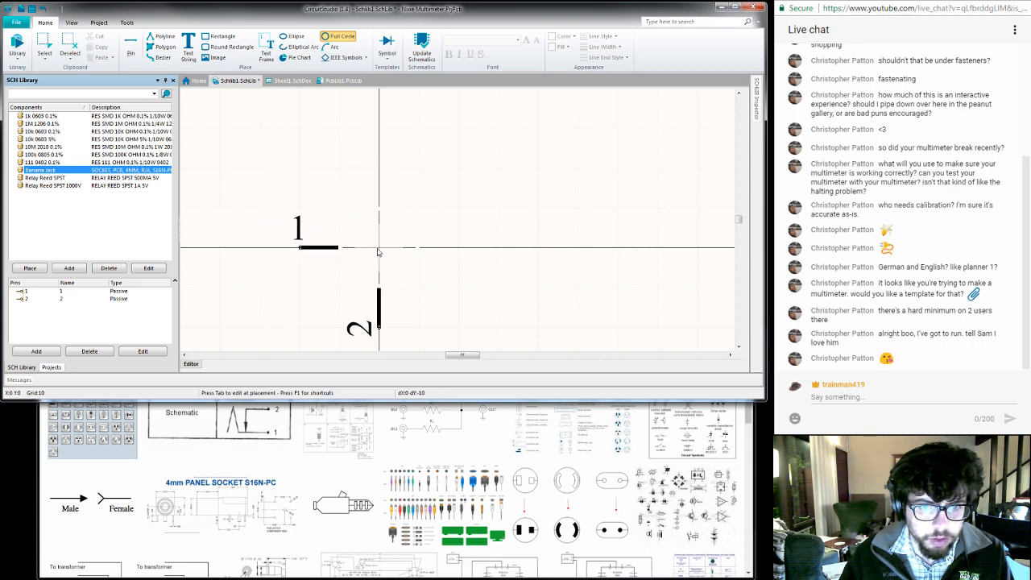
left_click(378, 248)
left_click(358, 242)
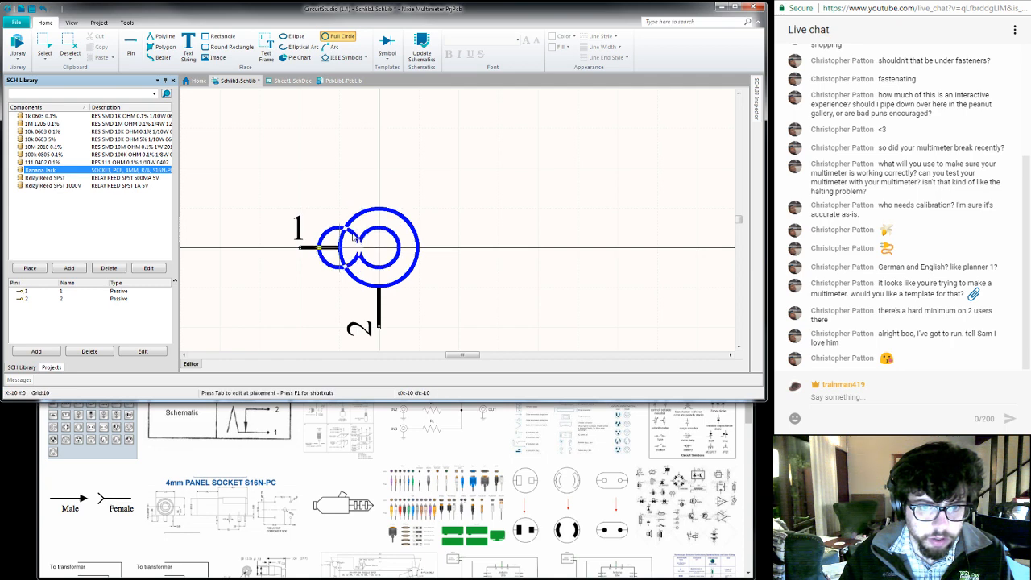
key("Escape")
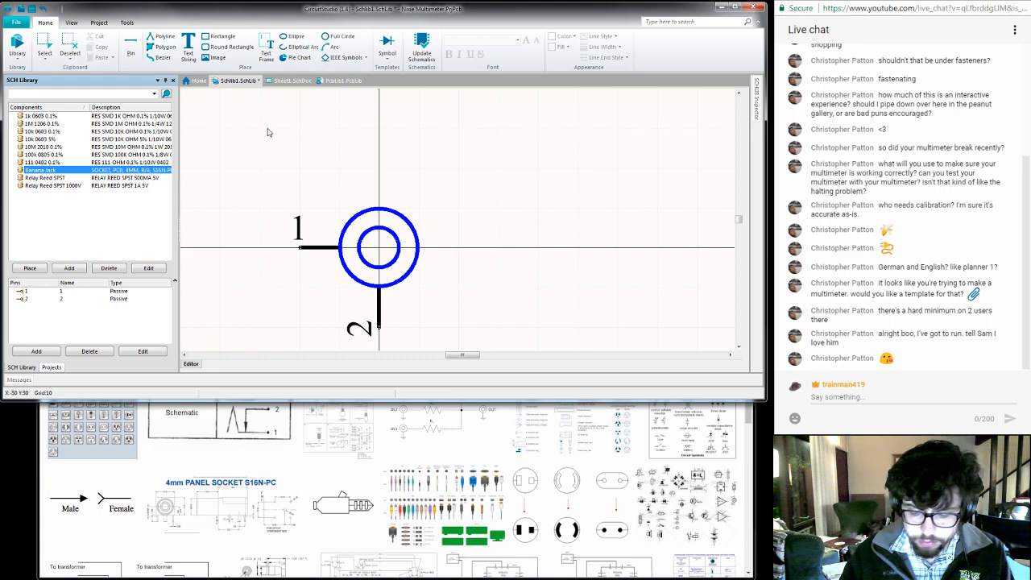
- Draw a horizontal line from the inner end of pin 1 at X -10 to the origin
key("p")
key("l")
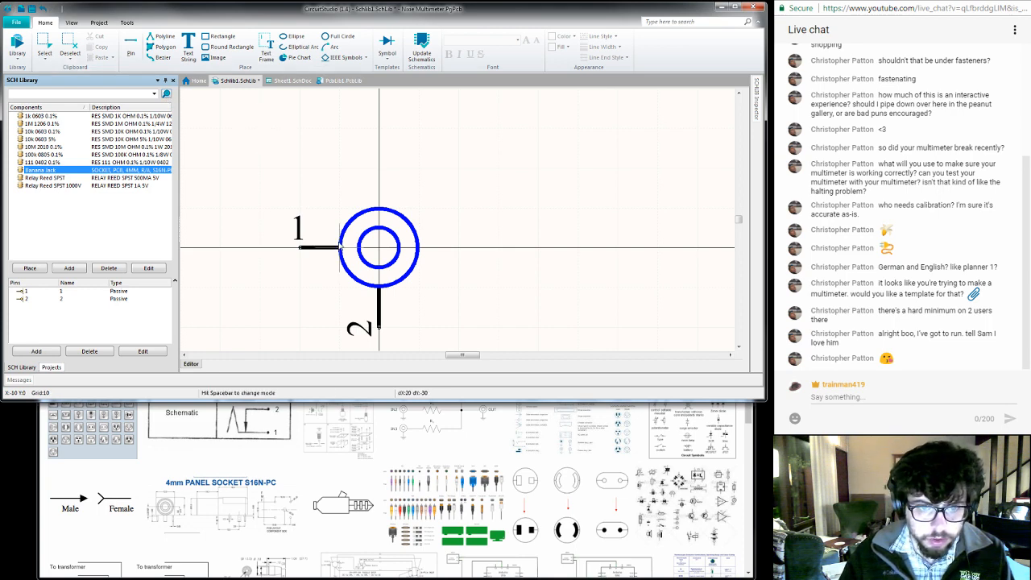
left_click(379, 249)
right_click(356, 247)
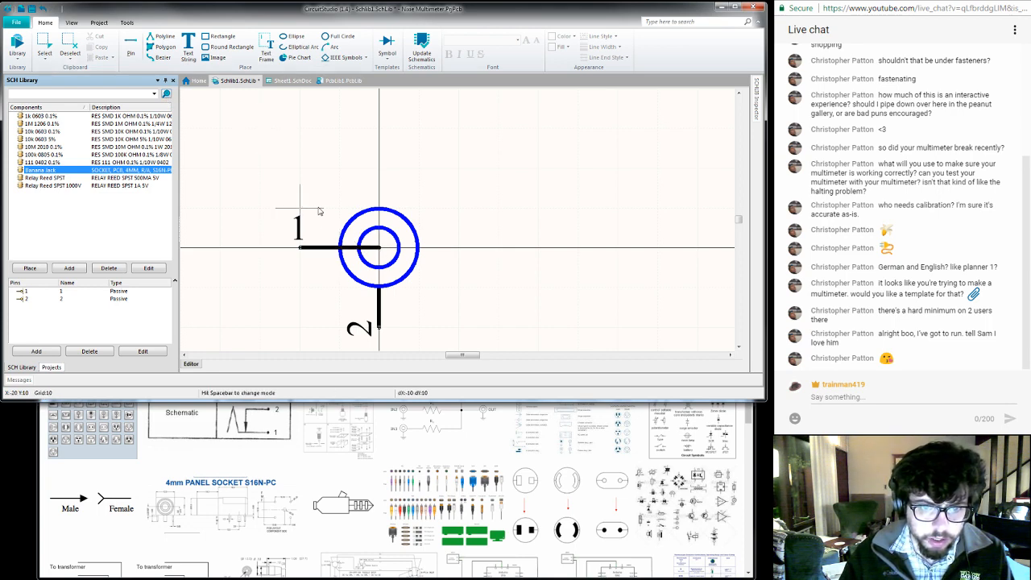
right_click(318, 201)
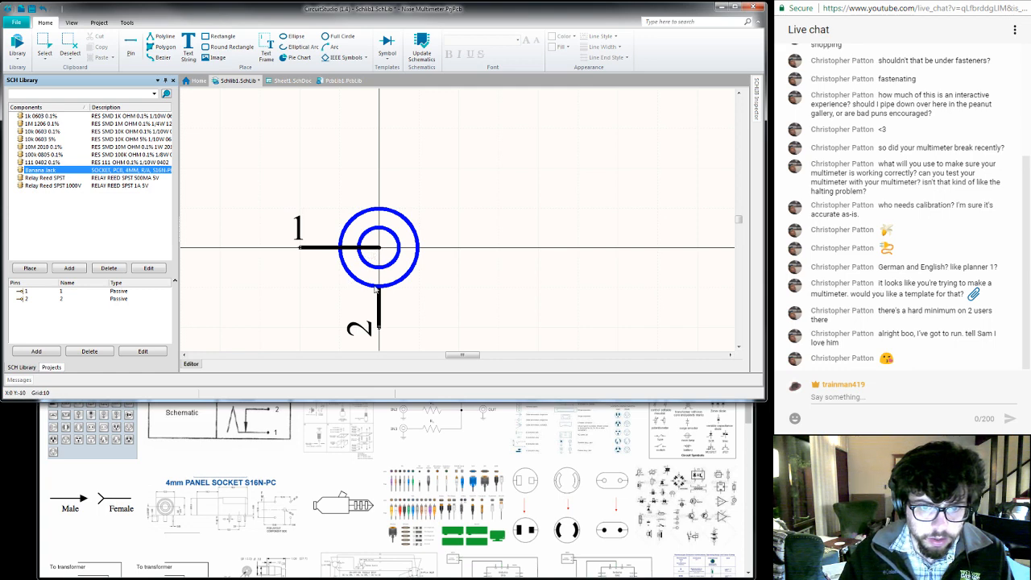
left_click(296, 246)
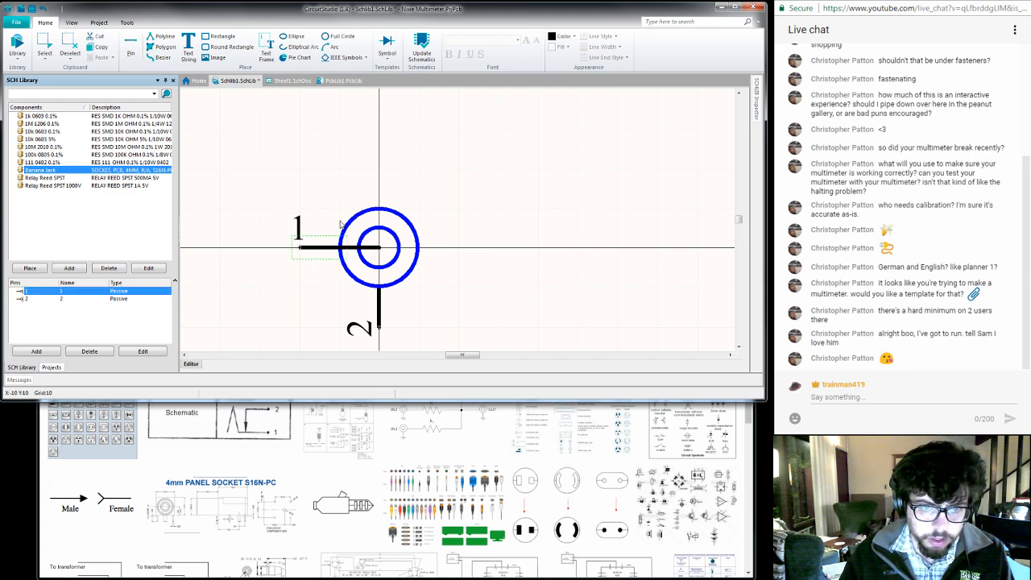
left_click(319, 203)
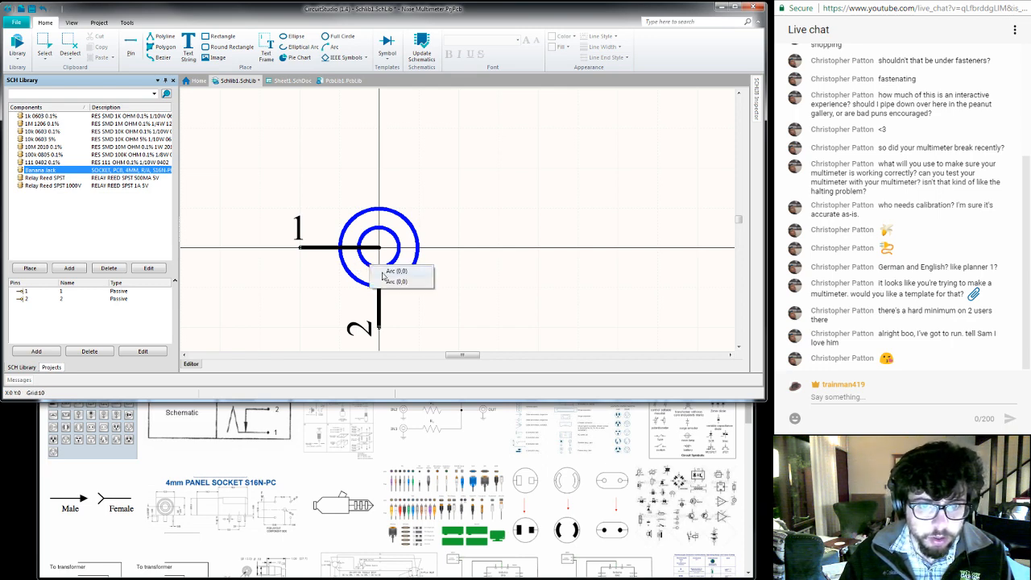
- Set the outer circle's radius to 10 and the inner circle's radius to 5
double_click(370, 266)
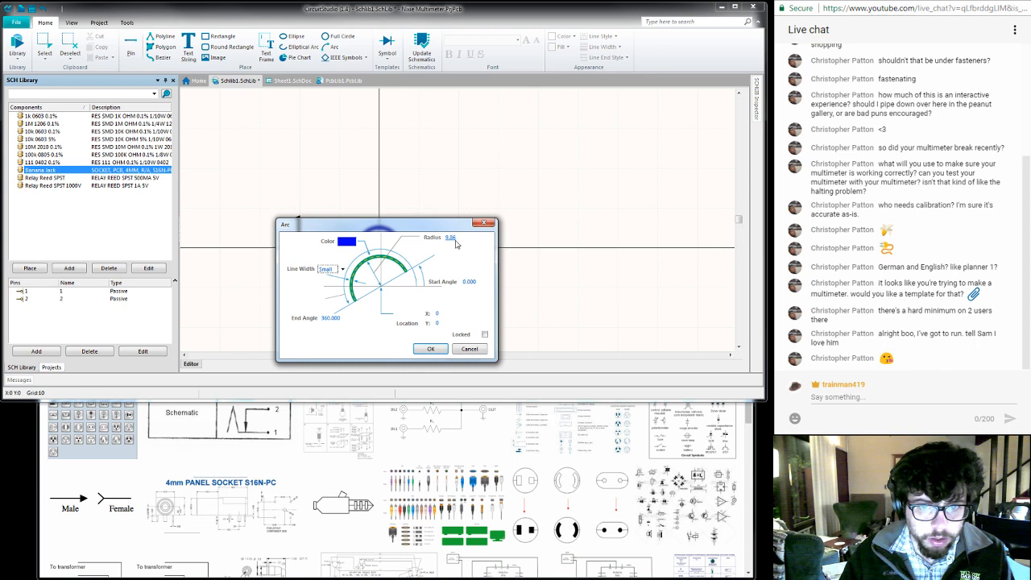
double_click(457, 239)
type("10")
key("Return")
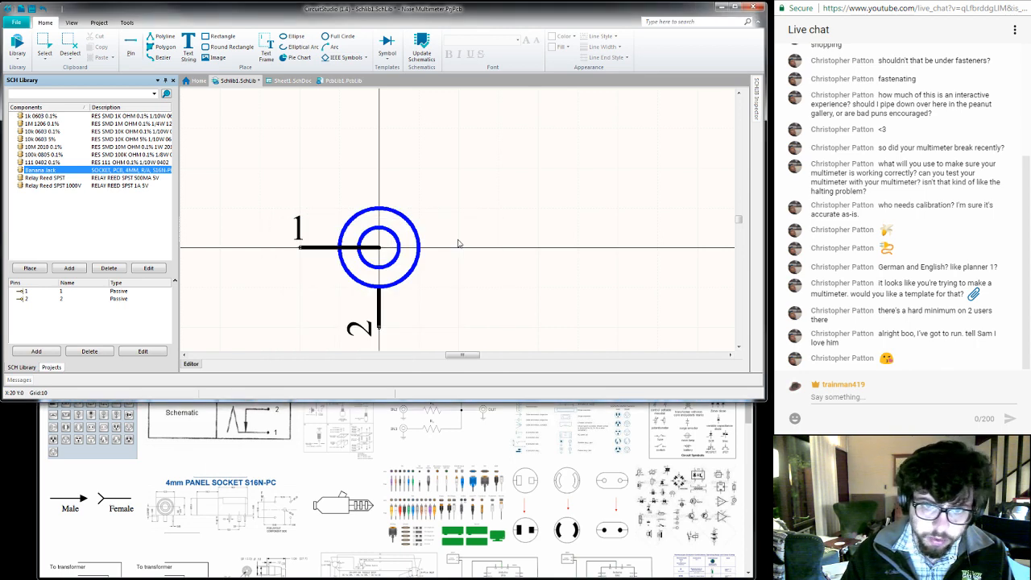
double_click(384, 271)
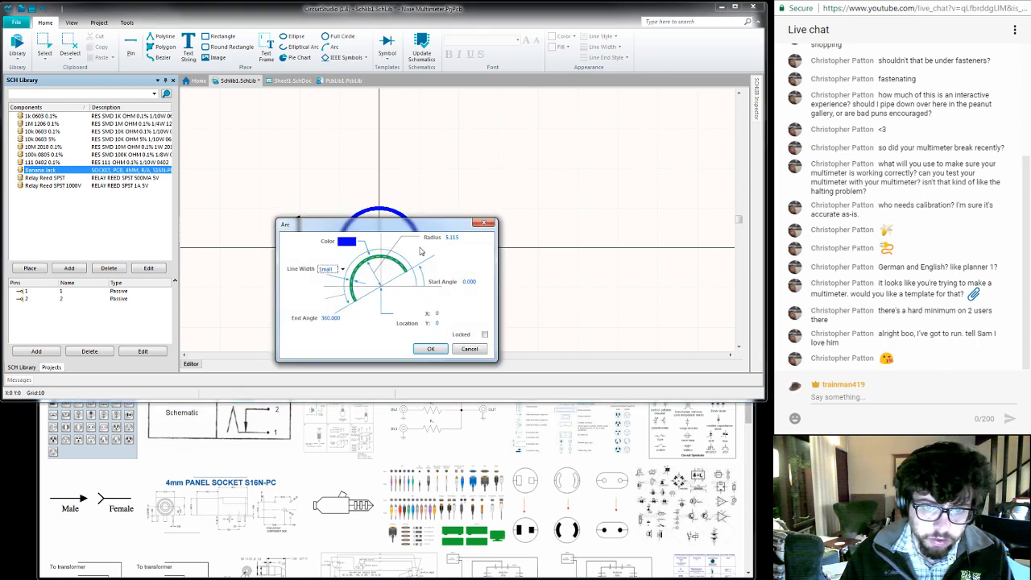
double_click(452, 237)
type("5")
key("Return")
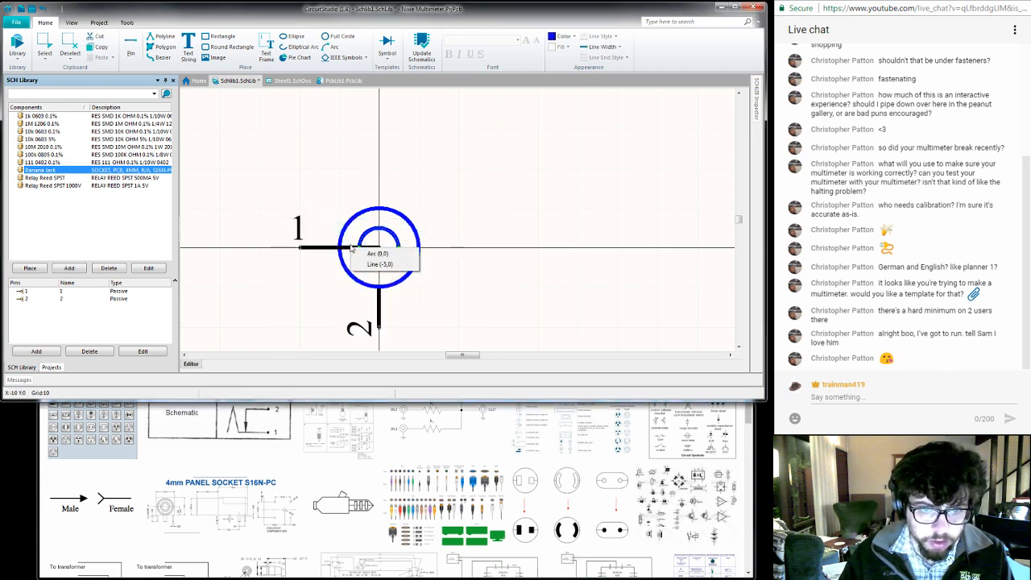
- Set the second vertex of pin 1's connecting line to X -5, so it ends on the inner circle
double_click(351, 251)
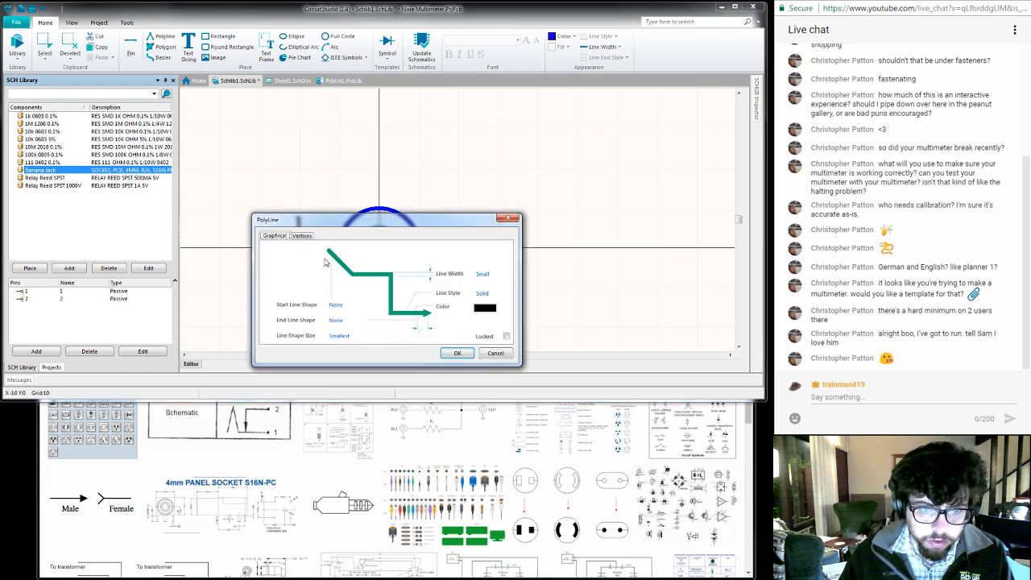
left_click(302, 236)
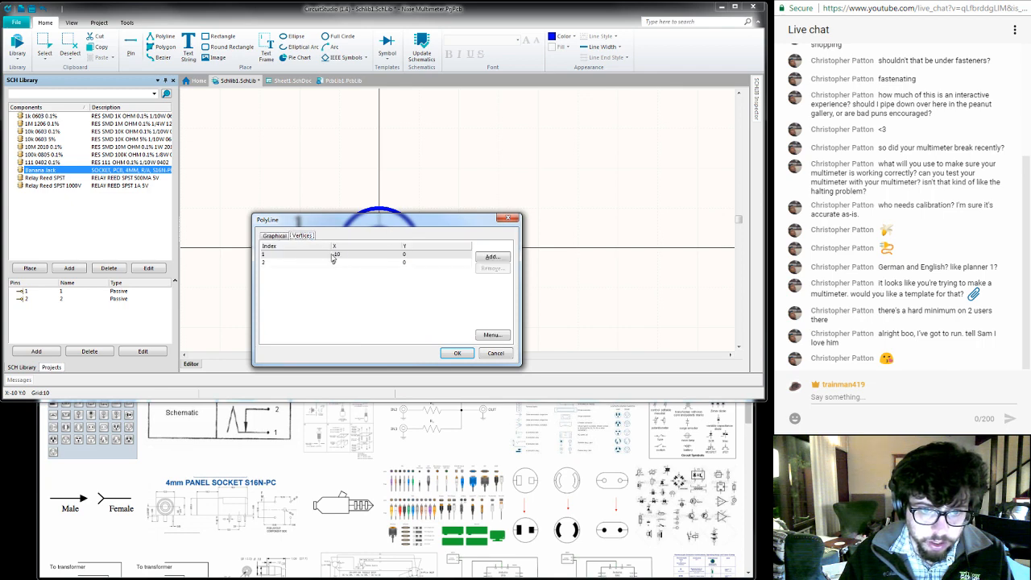
double_click(359, 263)
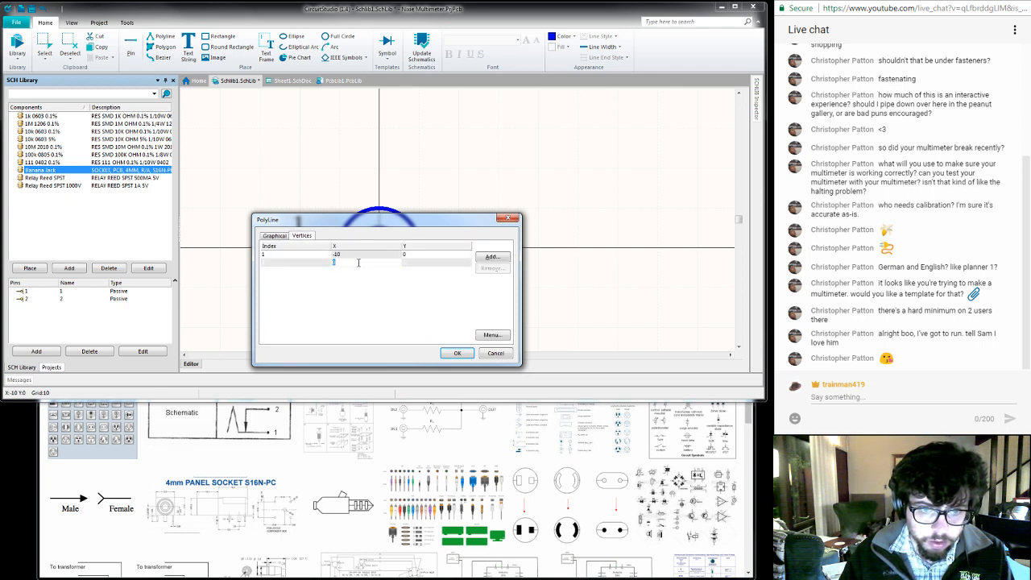
key("Return")
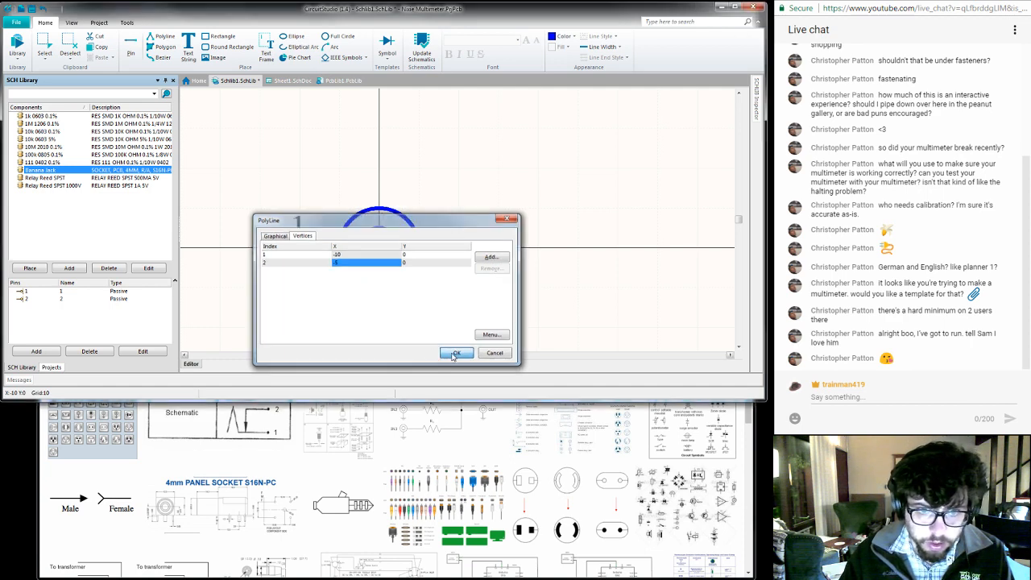
left_click(454, 354)
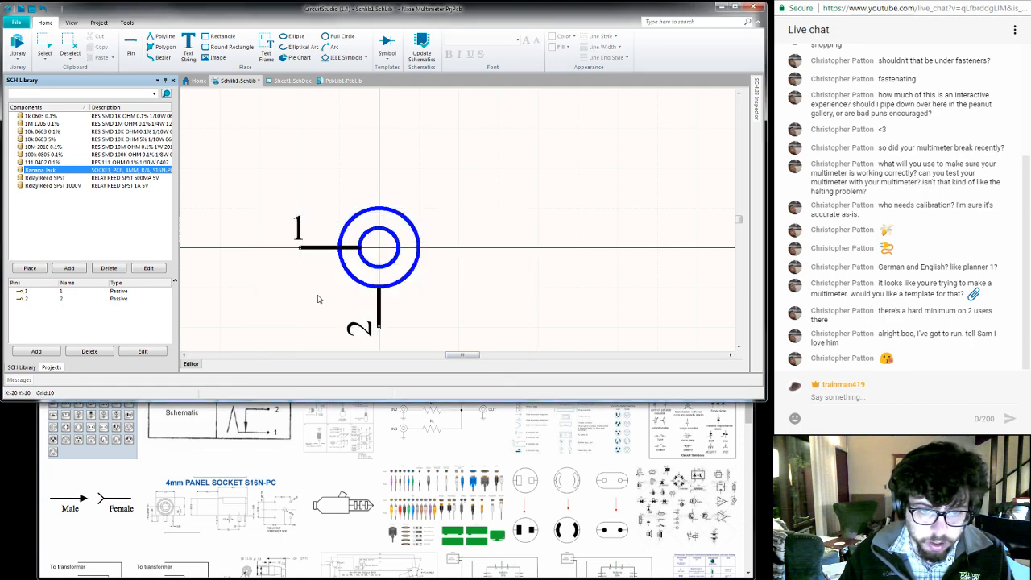
- Save the schematic library and change the colour of both Banana Jack circles to black
key("ctrl+s")
left_click(371, 287)
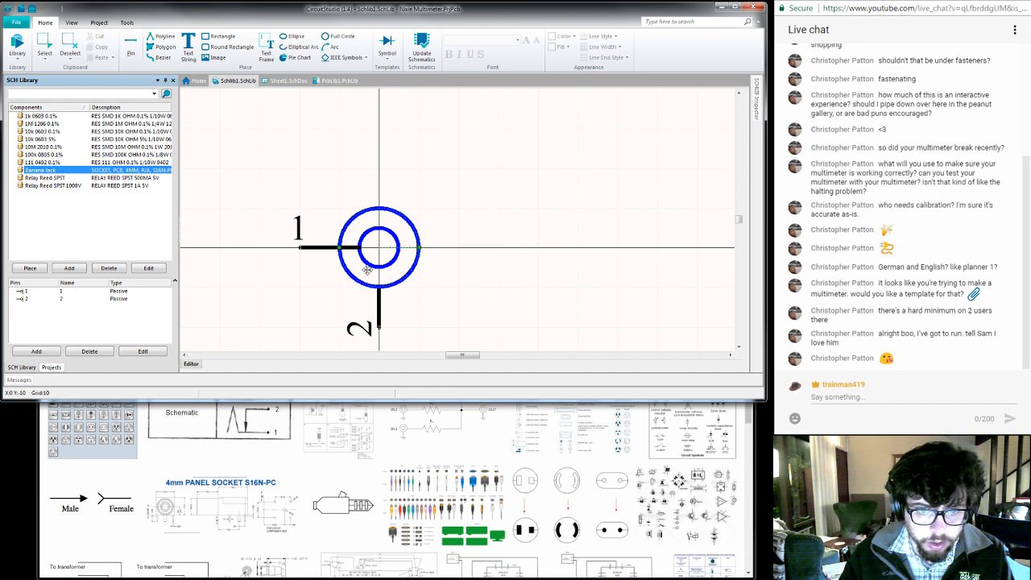
left_click(372, 265)
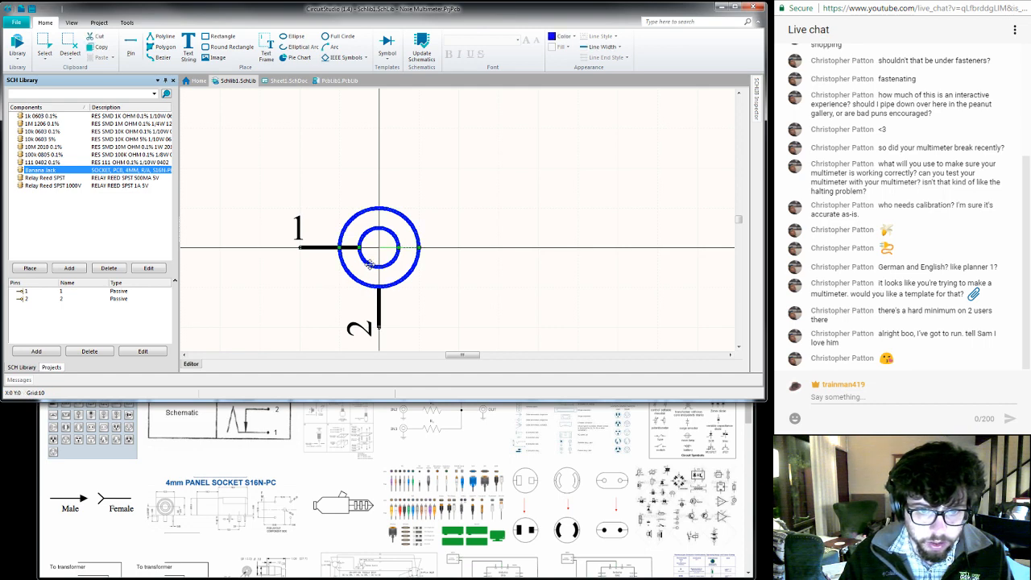
left_click(760, 113)
left_click(706, 158)
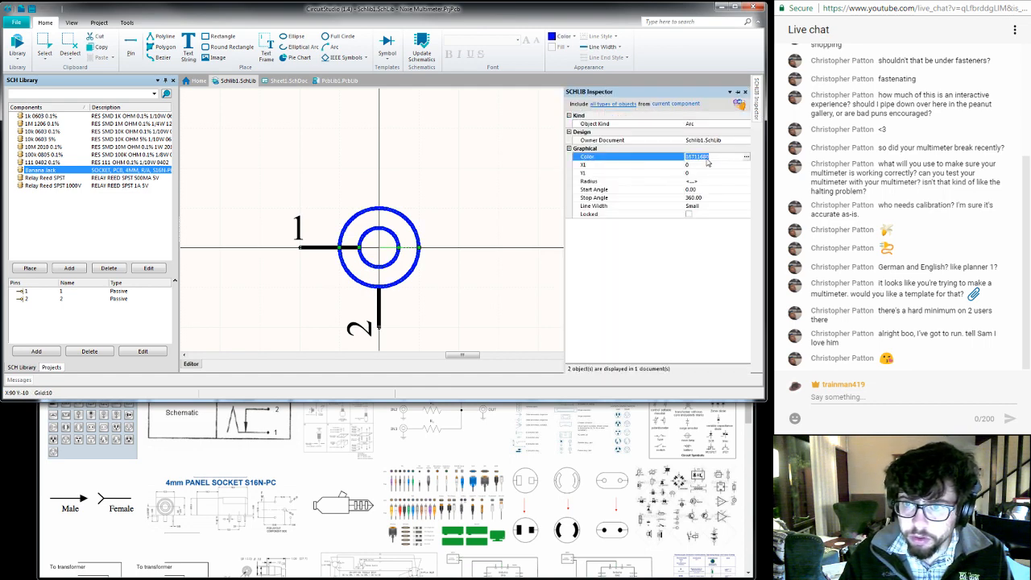
left_click(747, 159)
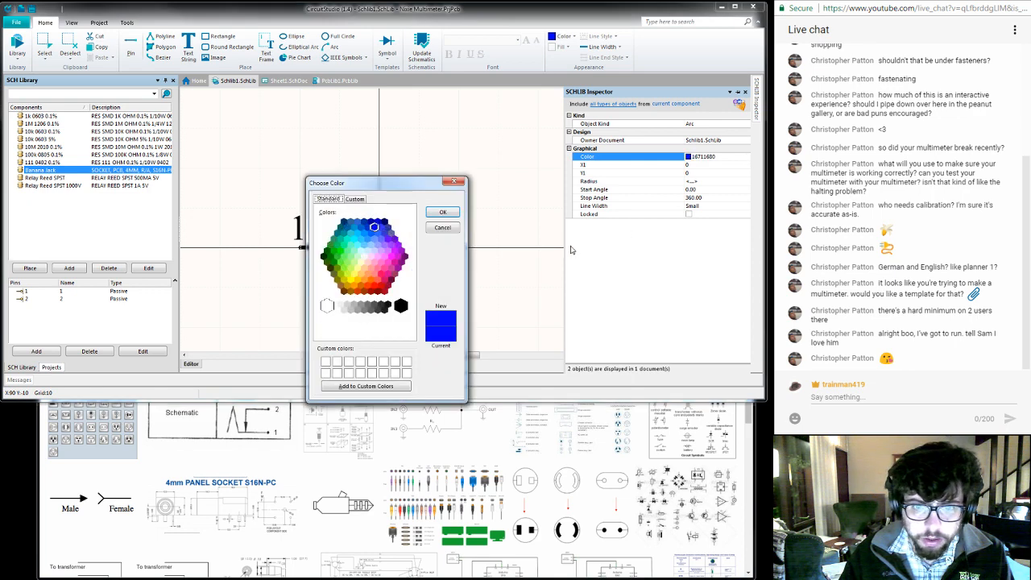
left_click(403, 307)
left_click(451, 212)
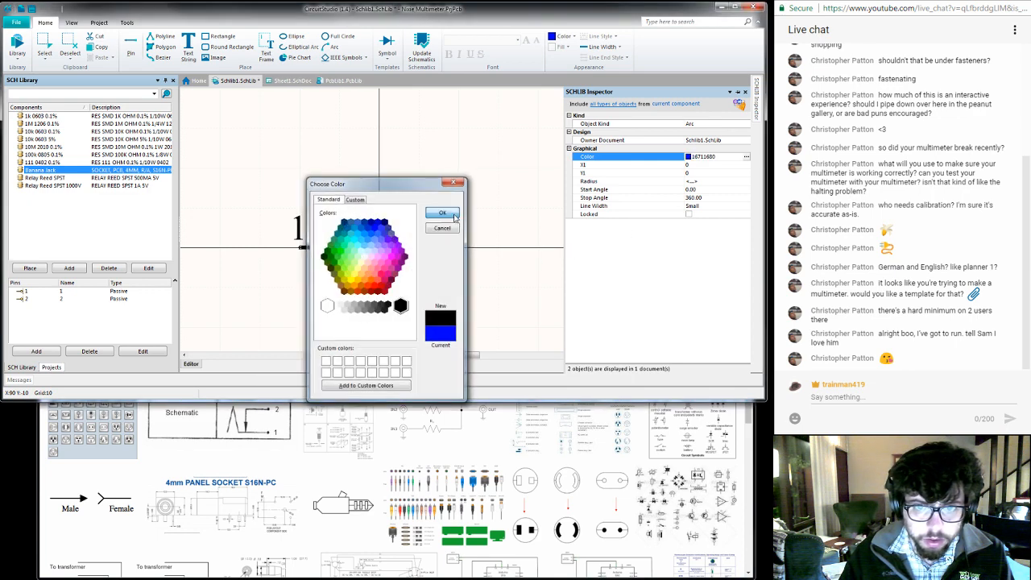
left_click(435, 197)
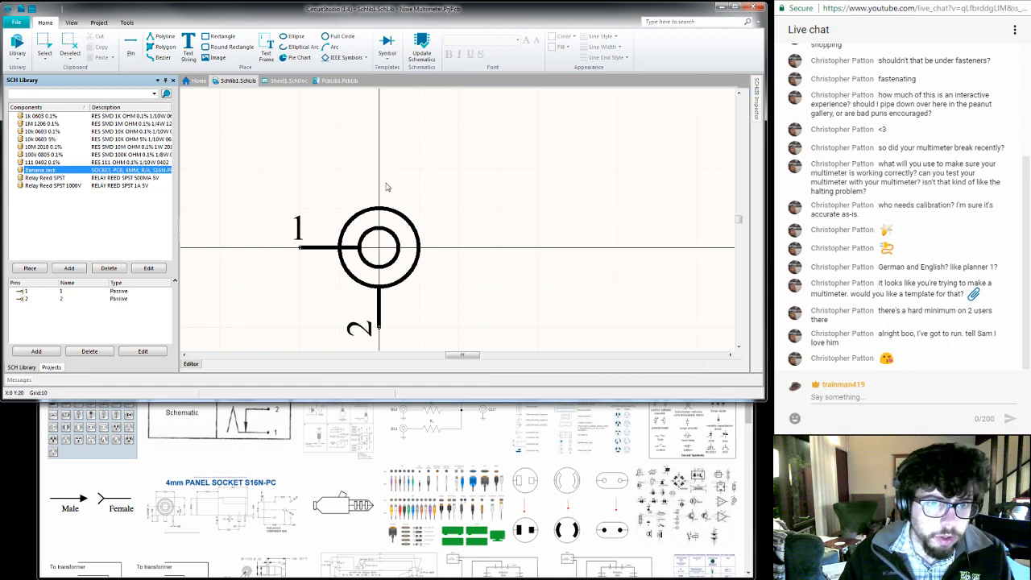
- Open the Banana Jack's component properties and start adding a Footprint model to it
right_click(84, 171)
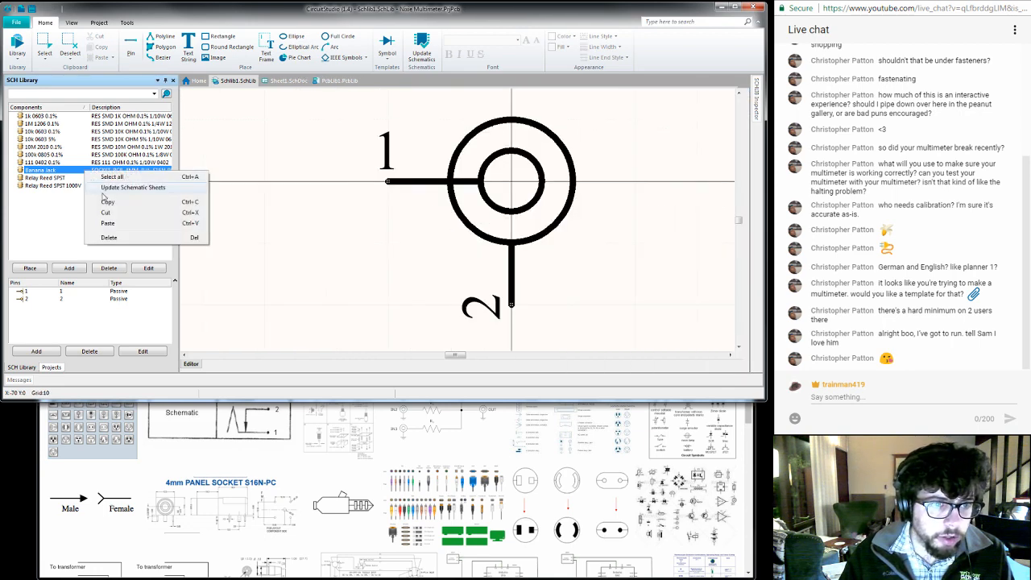
left_click(271, 130)
double_click(112, 170)
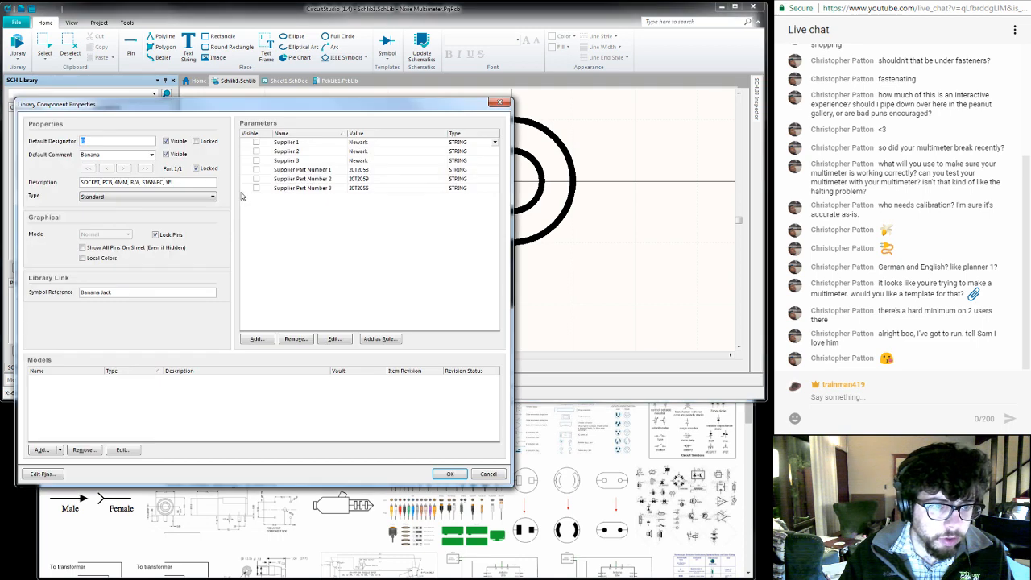
left_click(42, 450)
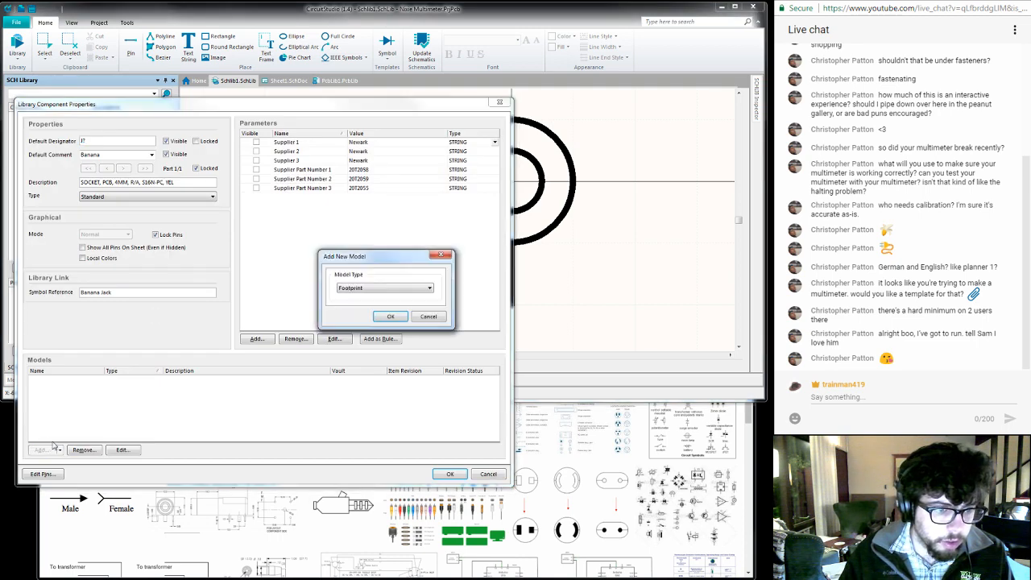
left_click(390, 317)
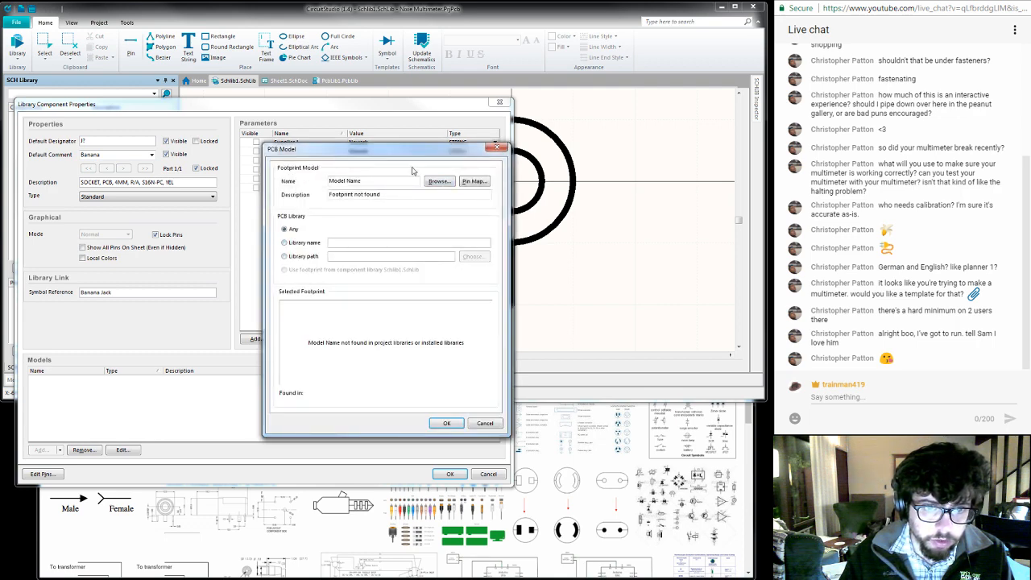
- Try to find a footprint for the Banana Jack by searching the available libraries without any filter value
left_click(439, 181)
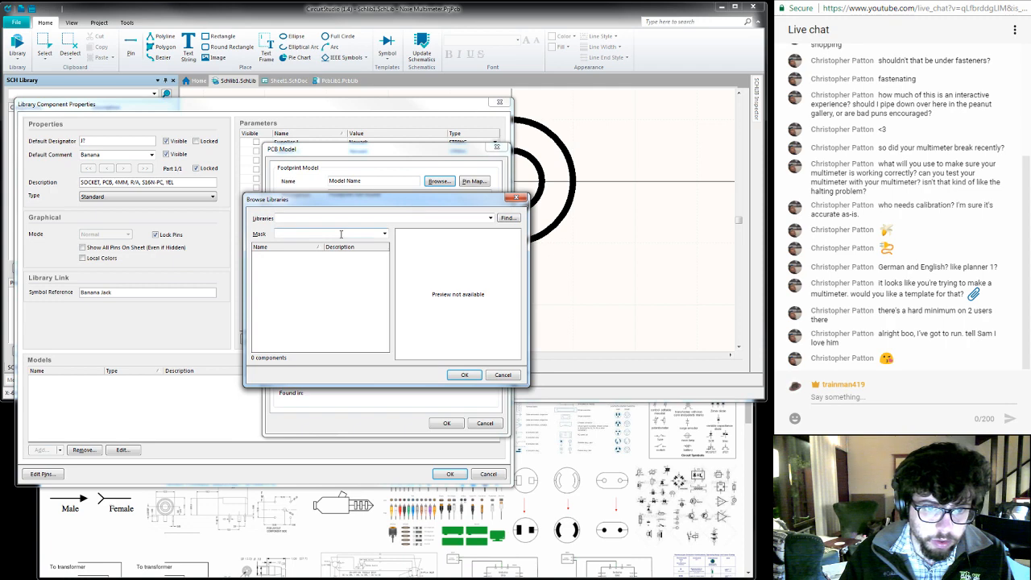
left_click(507, 218)
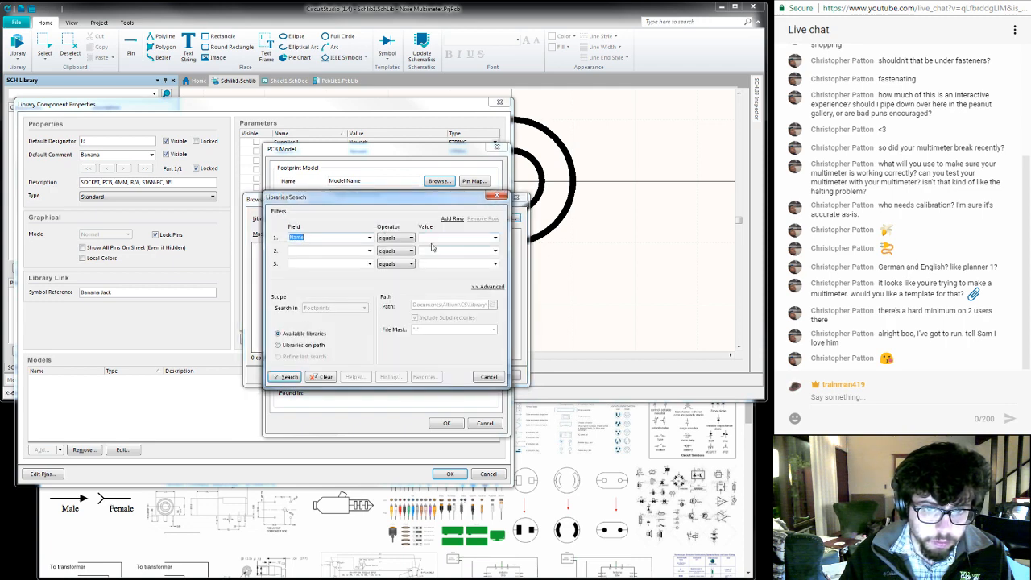
left_click(493, 378)
left_click(301, 234)
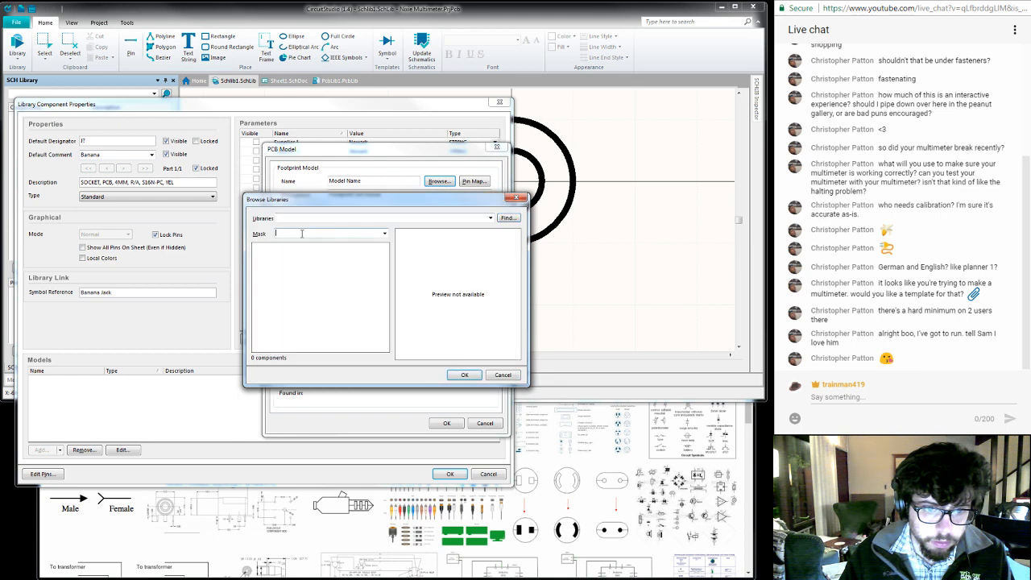
left_click(491, 218)
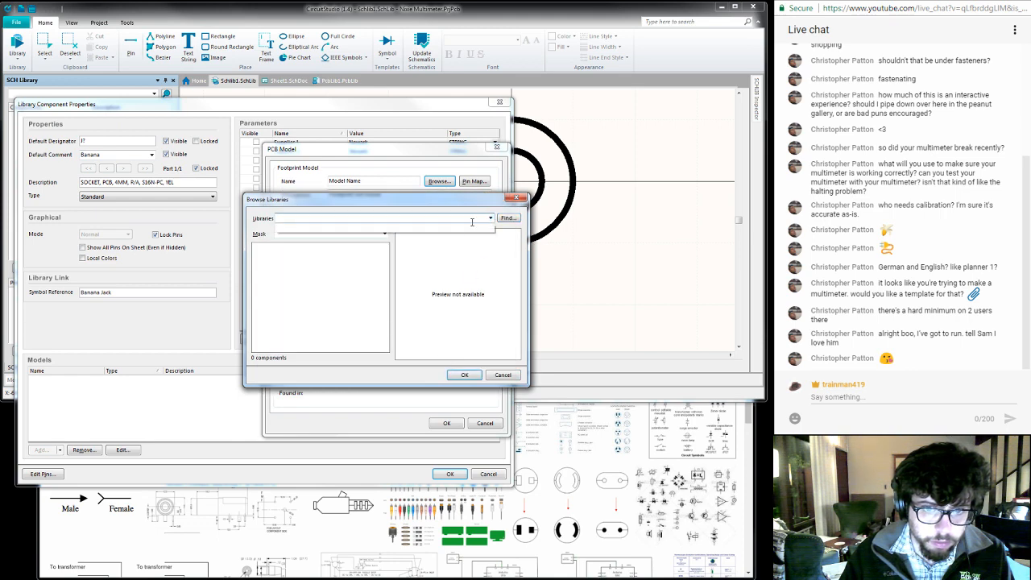
left_click(505, 220)
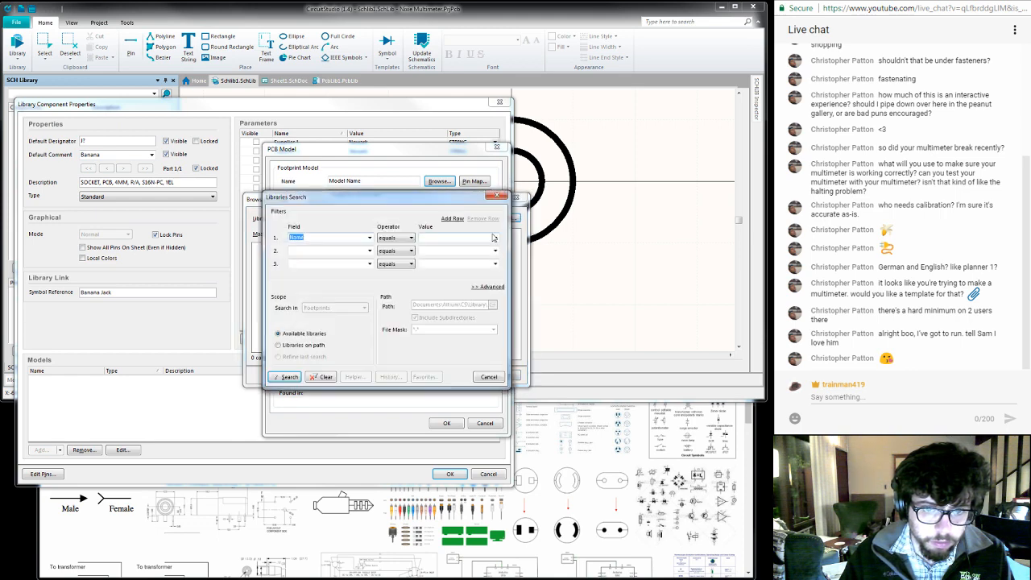
left_click(290, 377)
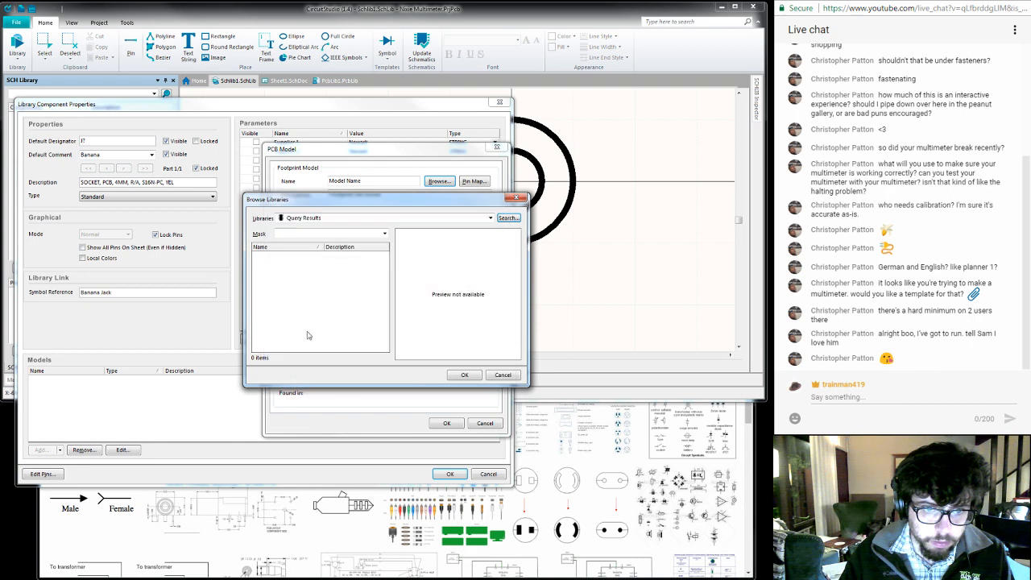
left_click(342, 228)
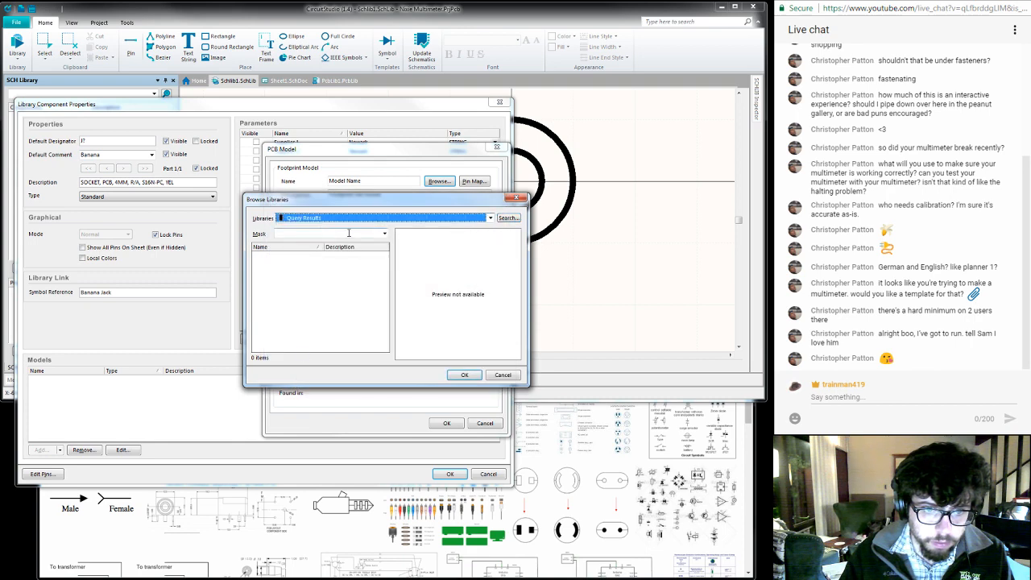
left_click(385, 234)
left_click(384, 234)
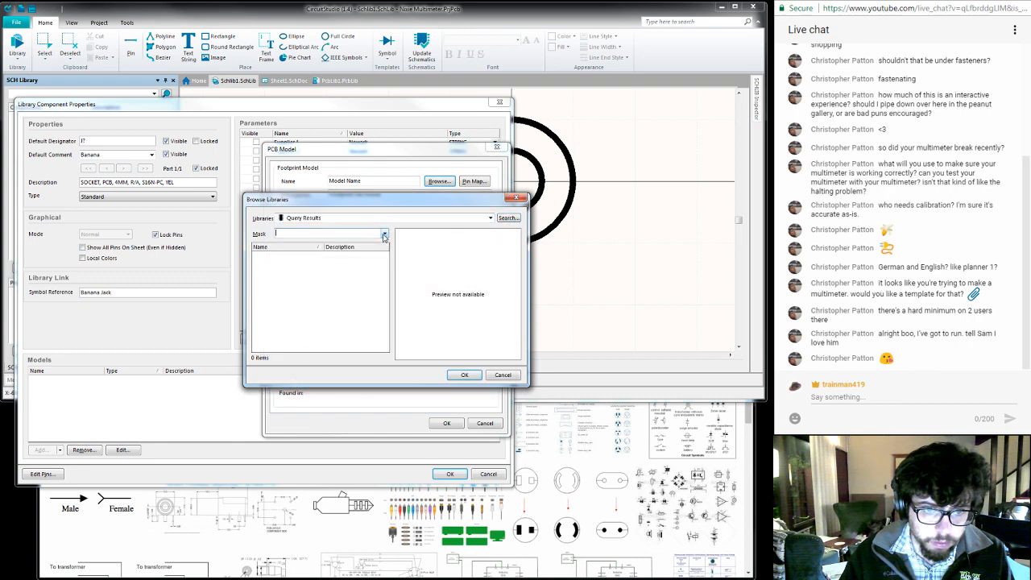
left_click(503, 375)
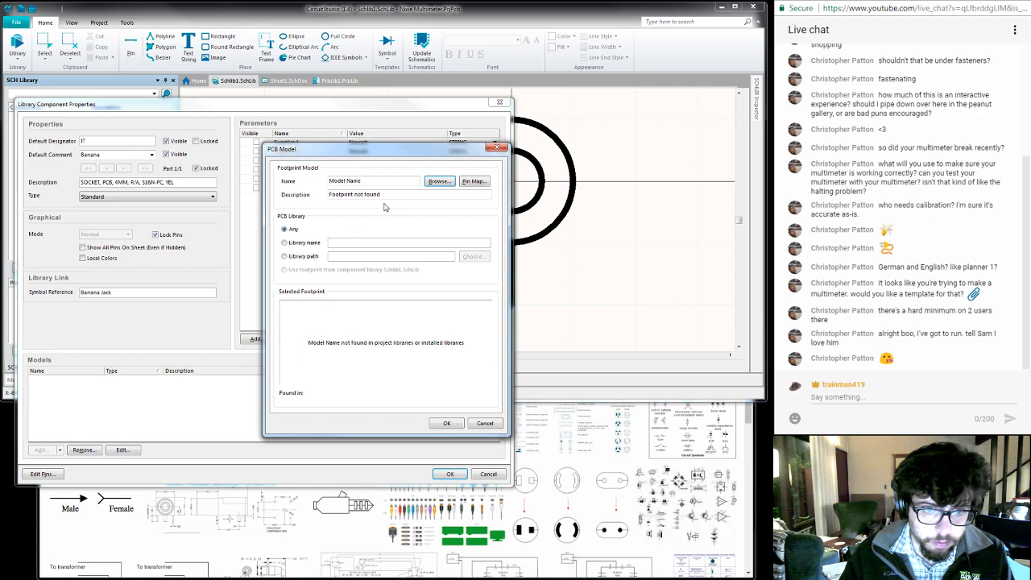
- Set the footprint source to a library path and browse the public Altium folder for the PCB library file
left_click(298, 245)
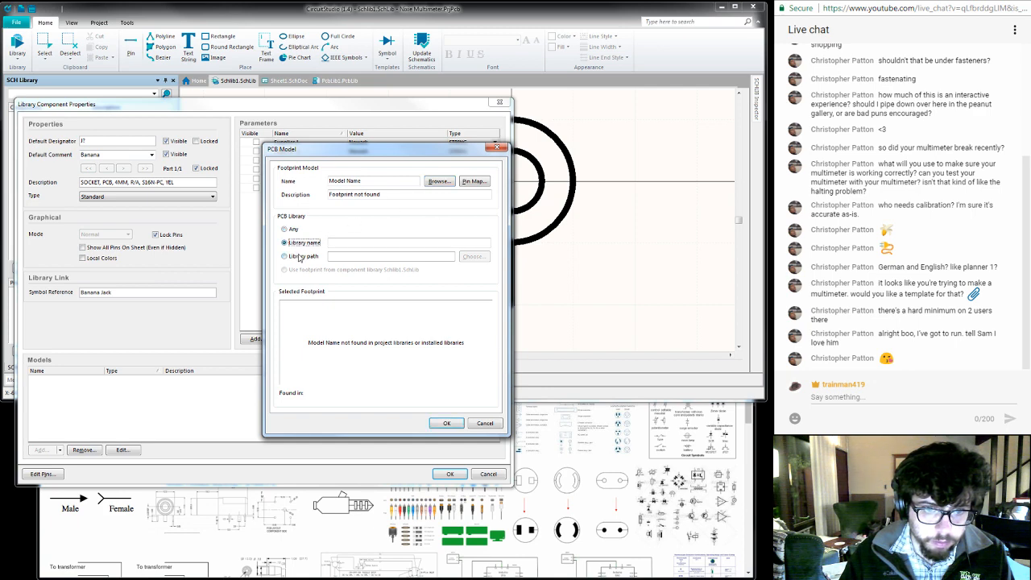
left_click(299, 256)
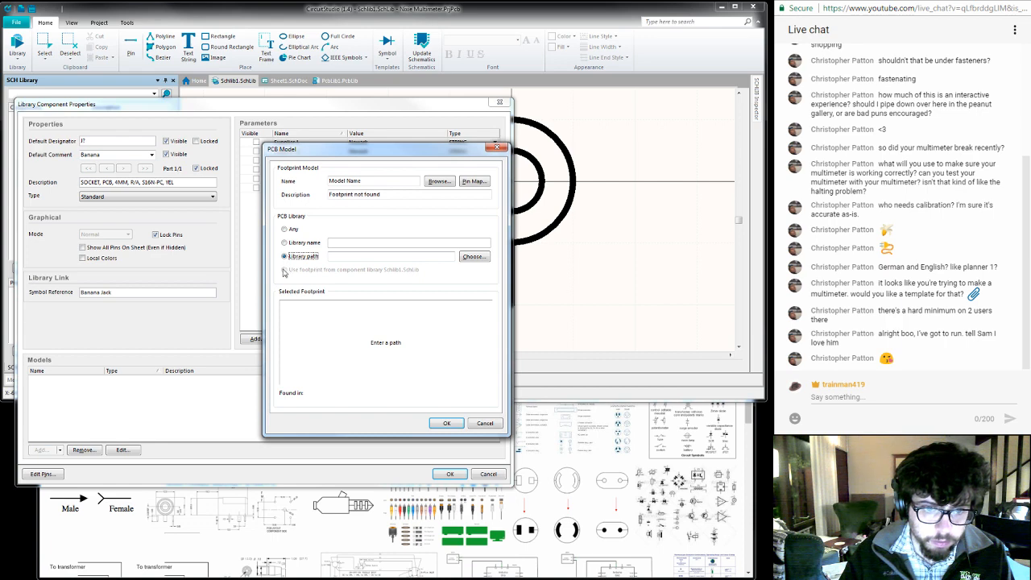
left_click(474, 256)
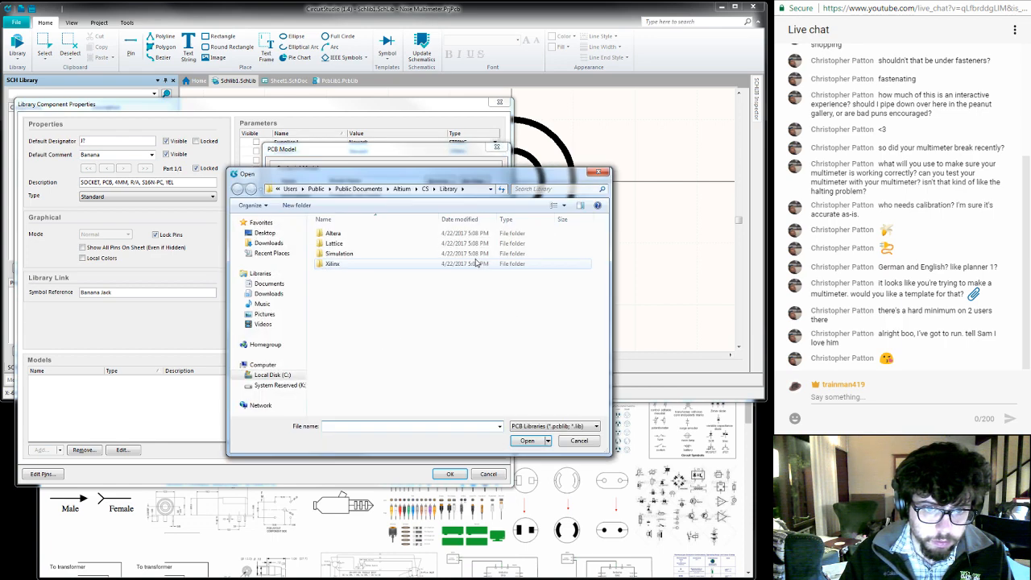
left_click(403, 188)
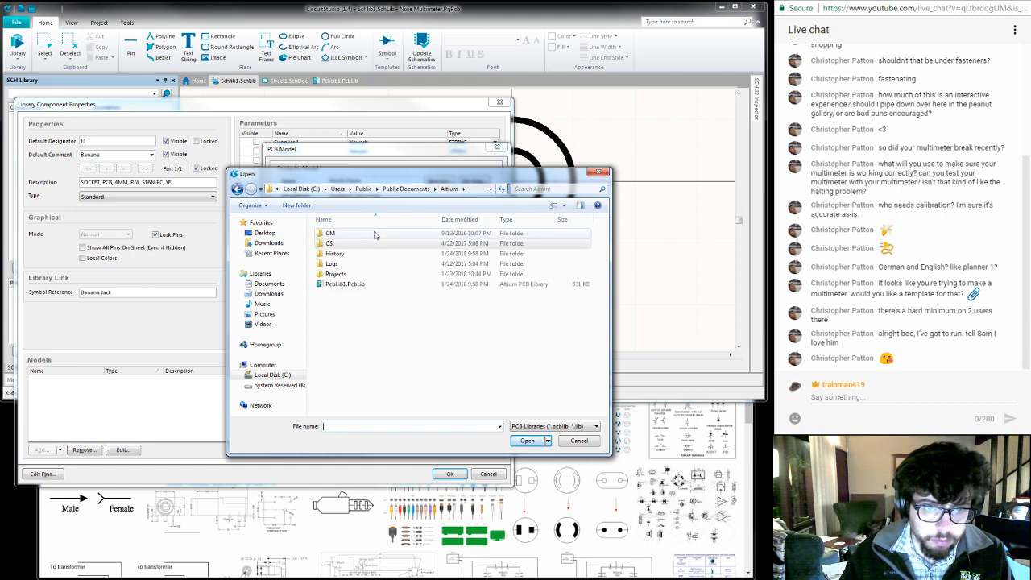
left_click(352, 245)
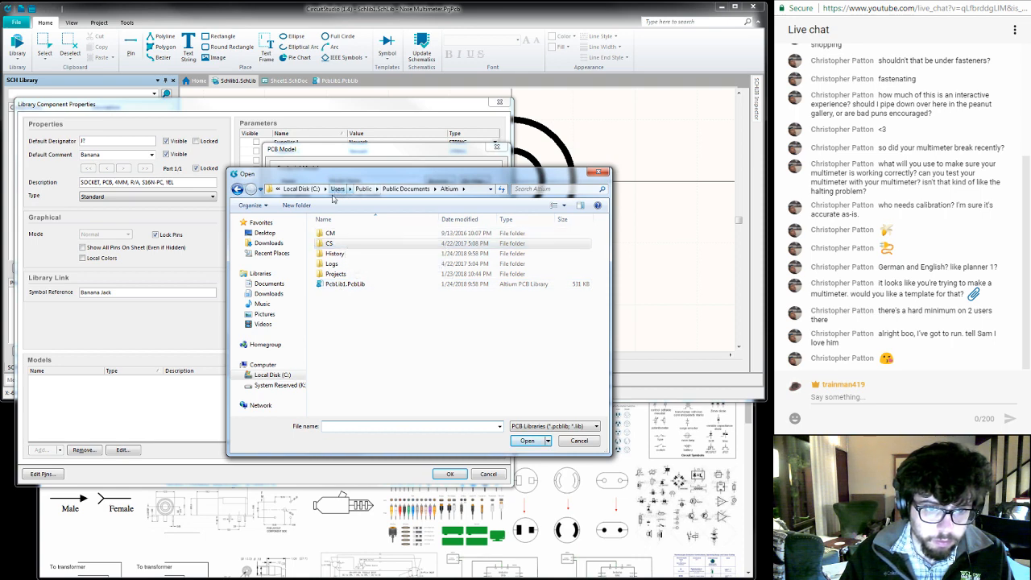
- Look for the PCB library in the Documents library and the user profile's CircuitStudio folder, and cancel adding the footprint model
left_click(269, 274)
left_click(269, 284)
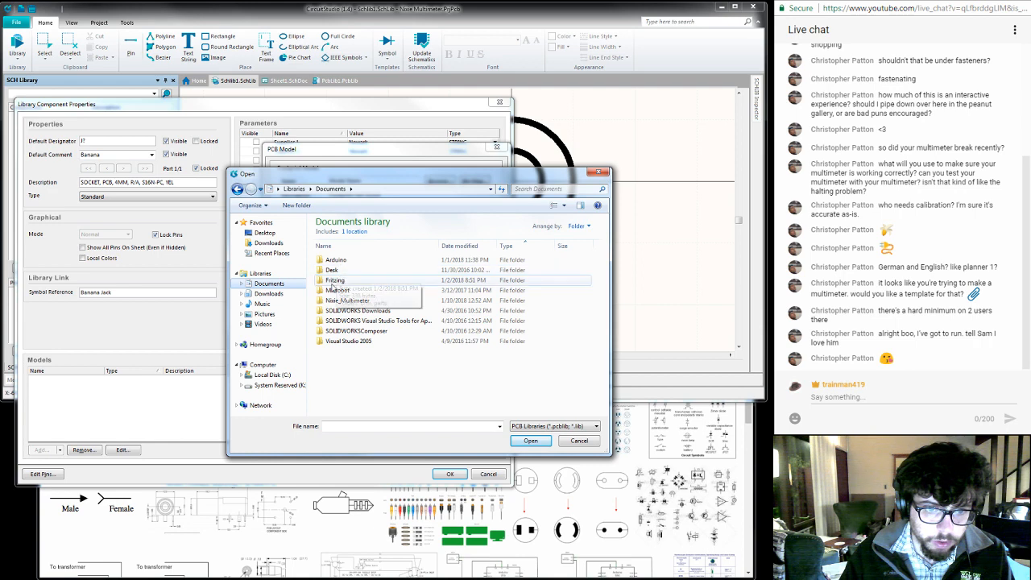
left_click(261, 274)
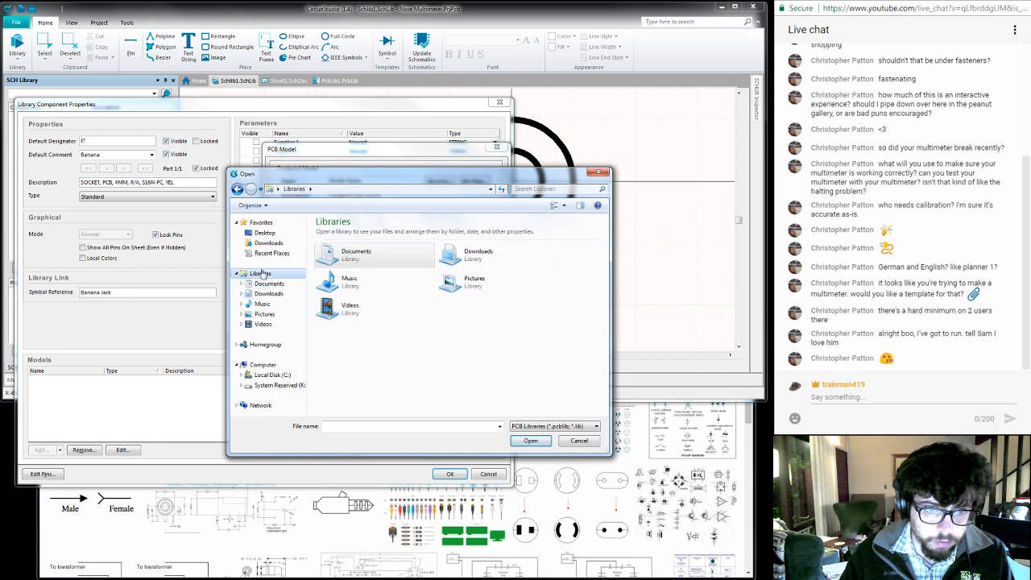
left_click(274, 375)
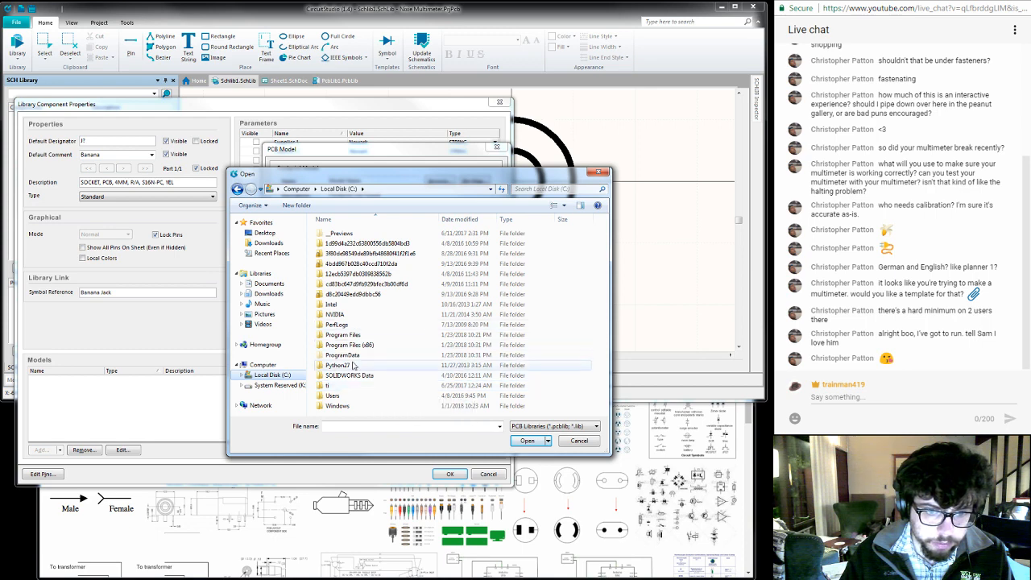
double_click(352, 395)
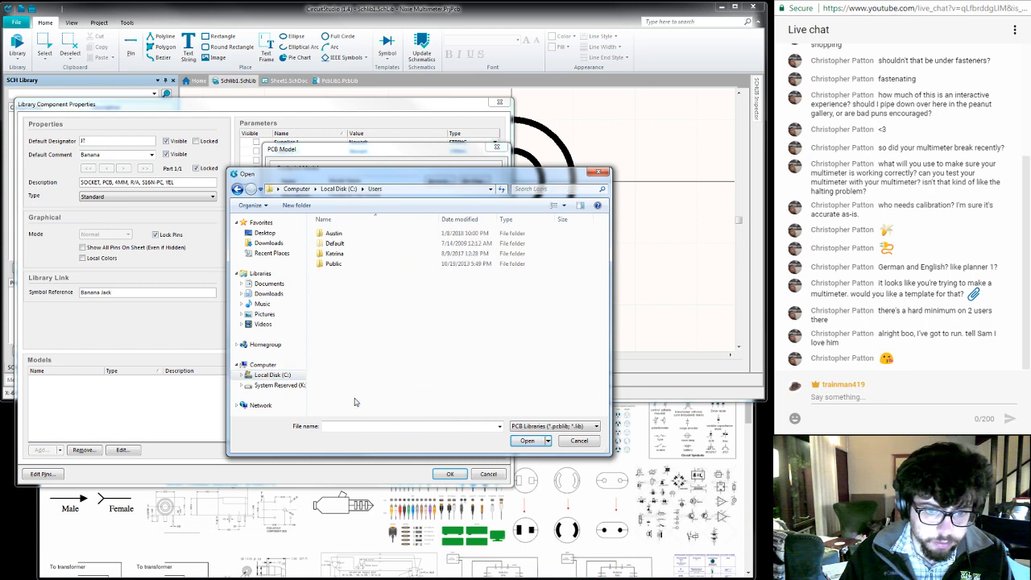
double_click(333, 233)
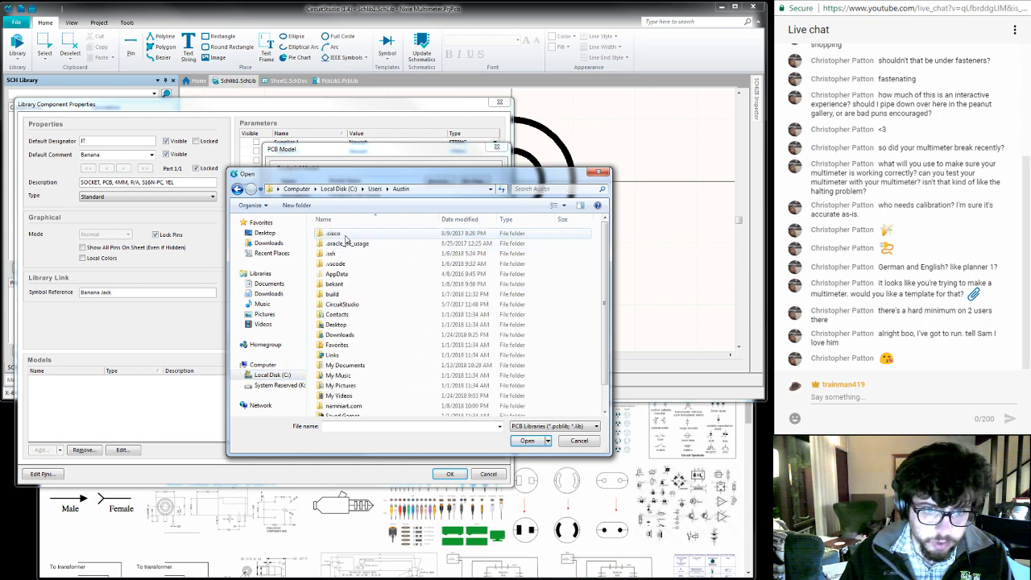
double_click(364, 304)
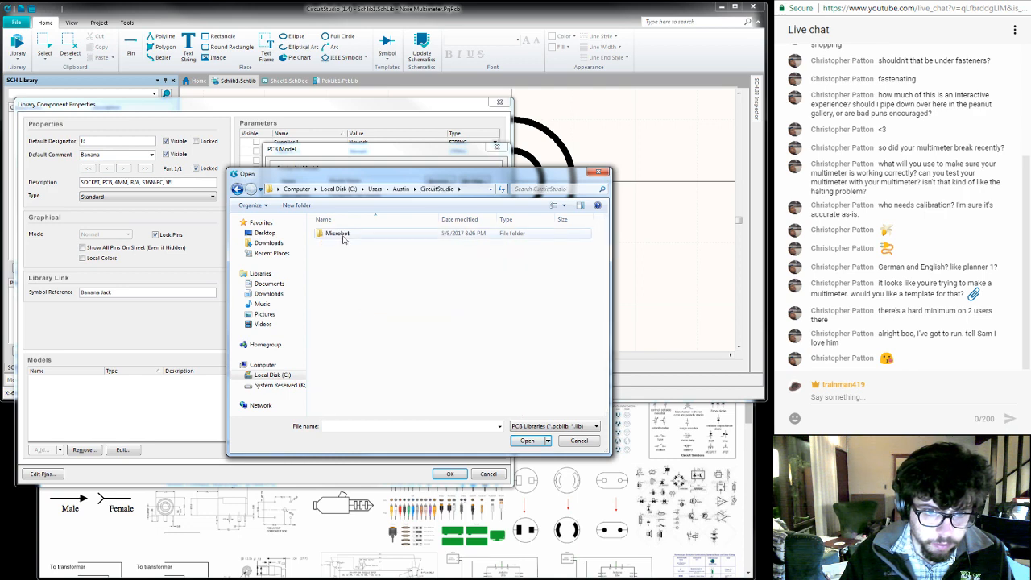
left_click(401, 189)
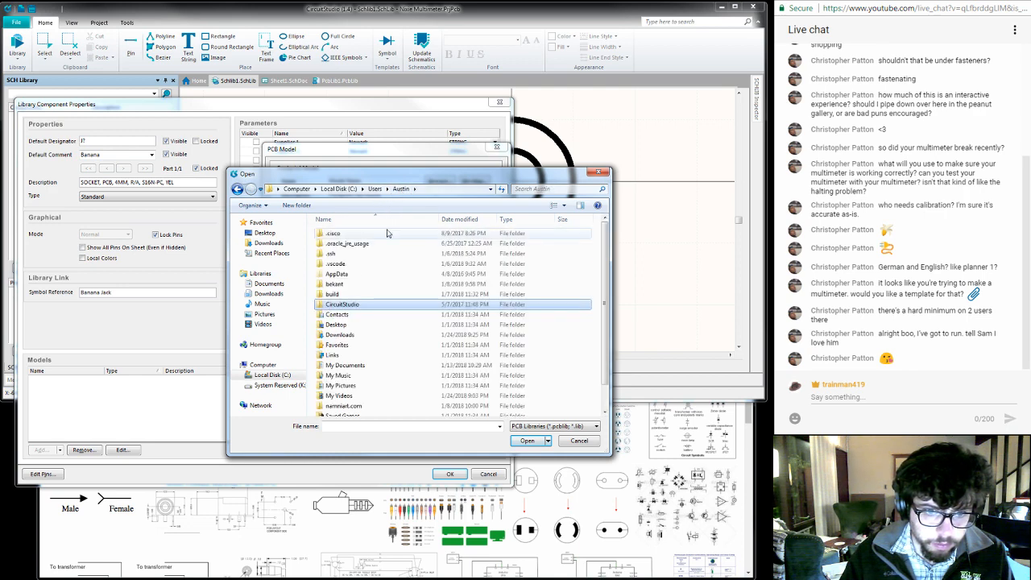
scroll(379, 307, "down", 1)
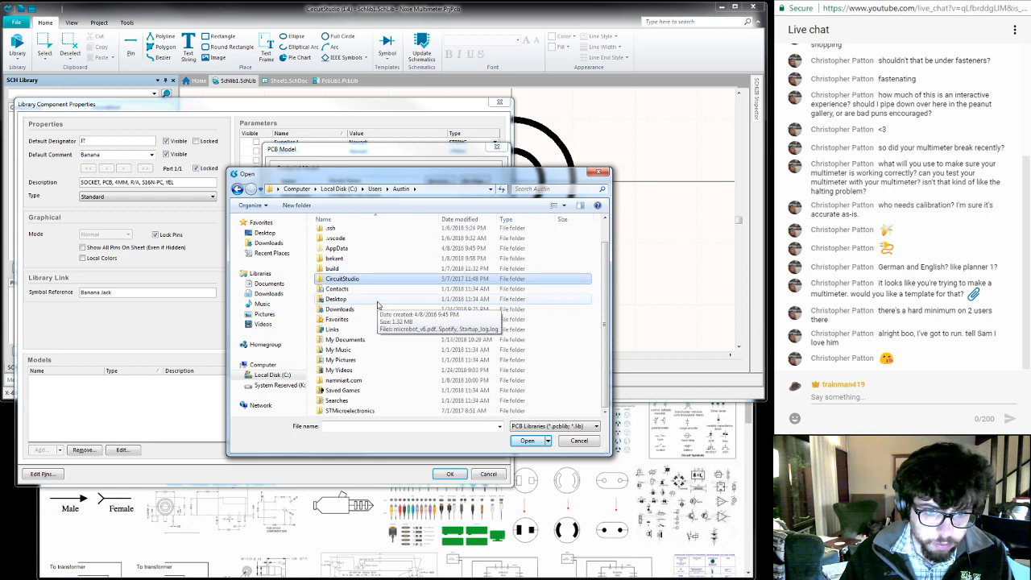
left_click(575, 441)
left_click(486, 425)
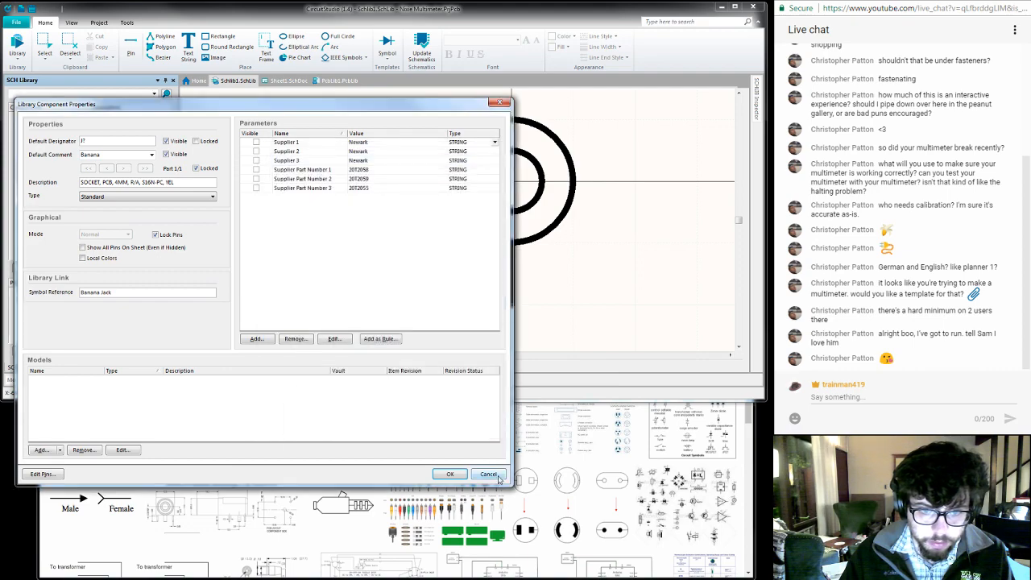
left_click(497, 476)
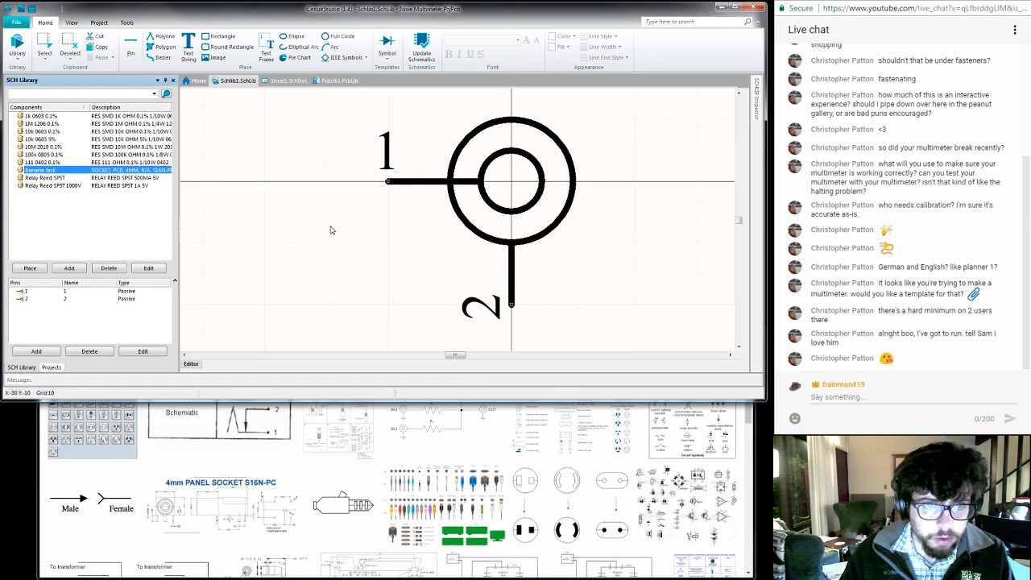
- Move PcbLib1.PcbLib from the free documents into the Nixie Multimeter project
right_click(330, 81)
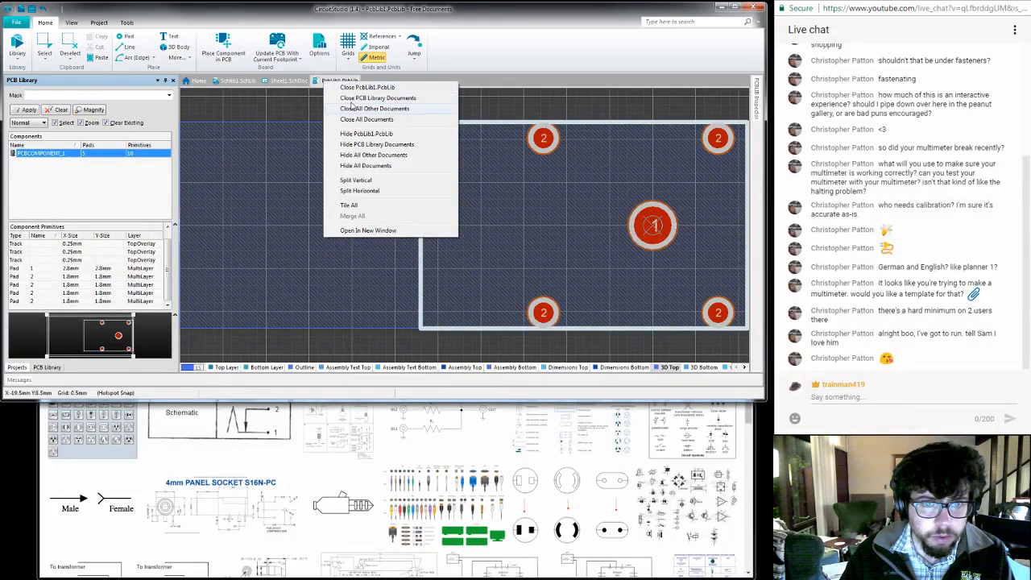
left_click(282, 102)
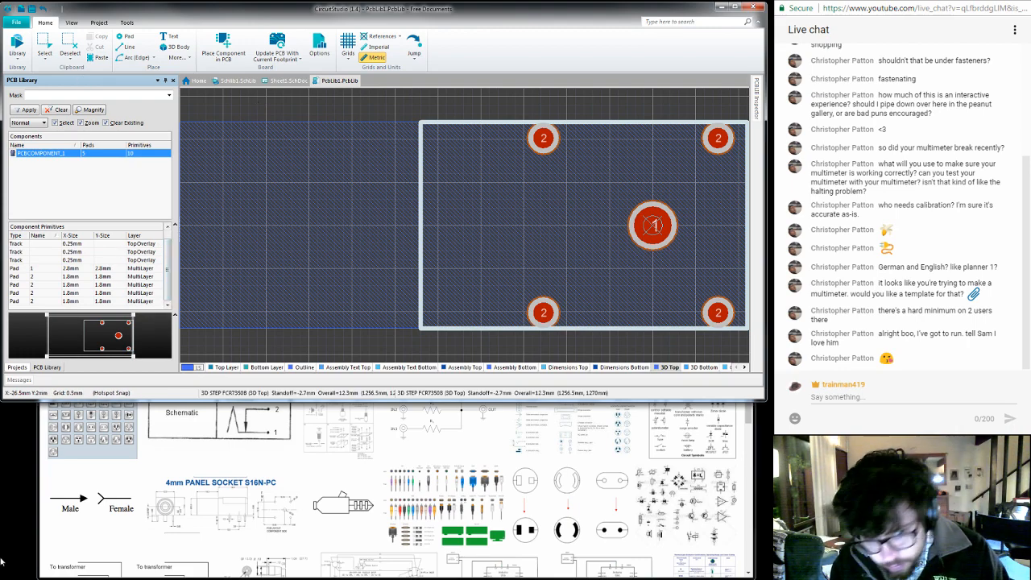
left_click(17, 368)
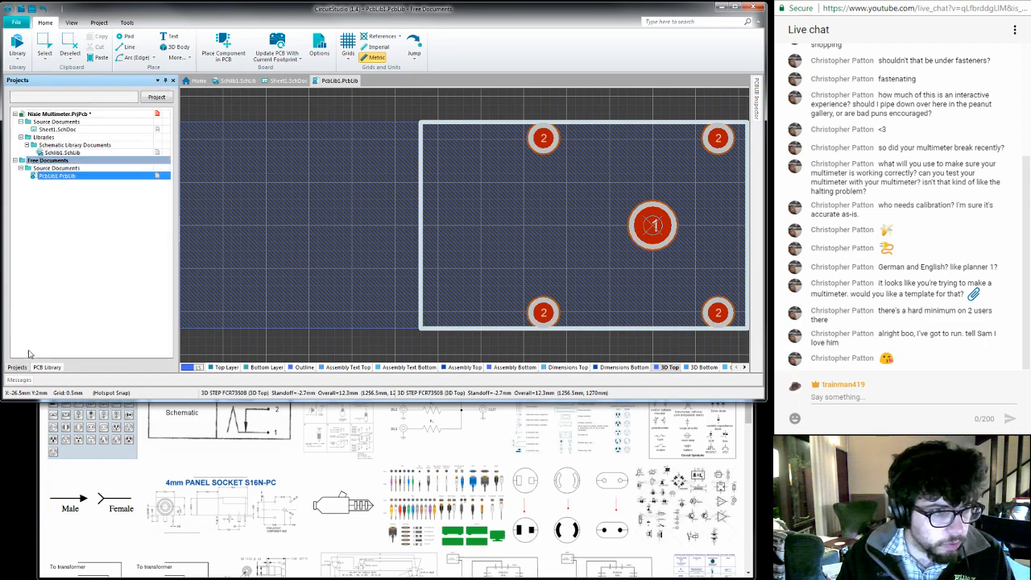
right_click(53, 181)
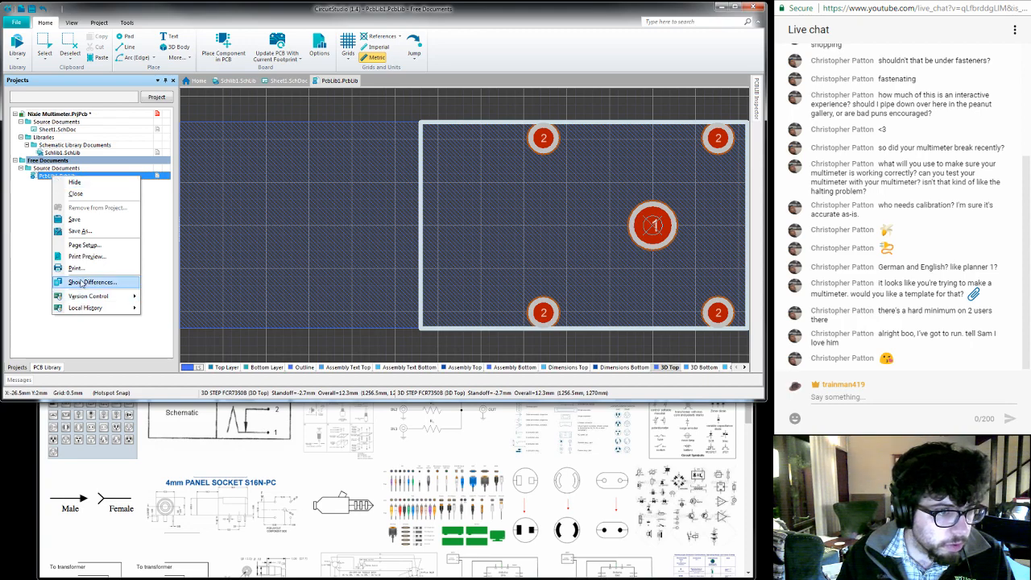
left_click(46, 196)
left_click_drag(46, 177, 48, 141)
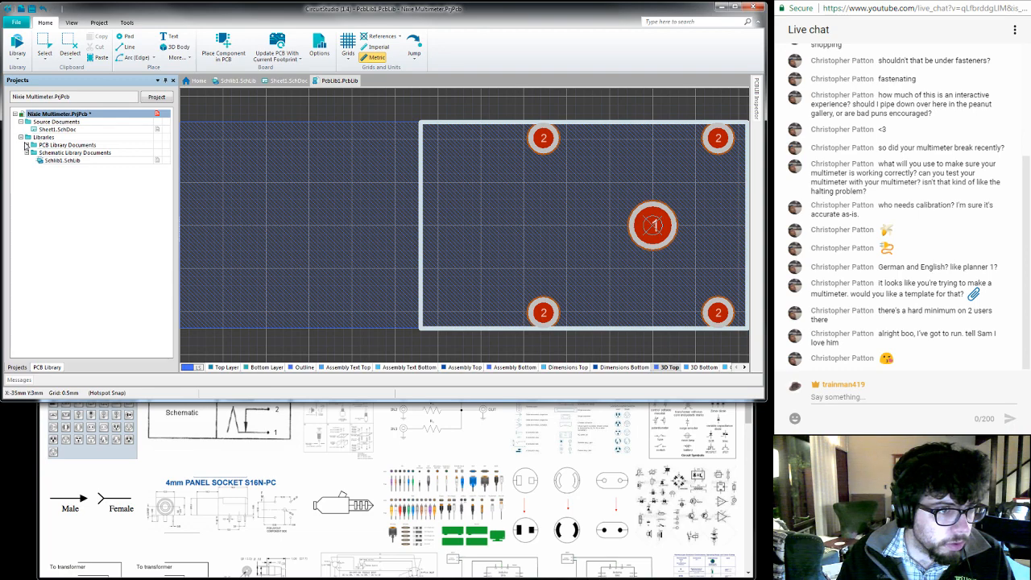
- Expand the project's PCB library documents and save PcbLib1.PcbLib
left_click(26, 145)
right_click(64, 154)
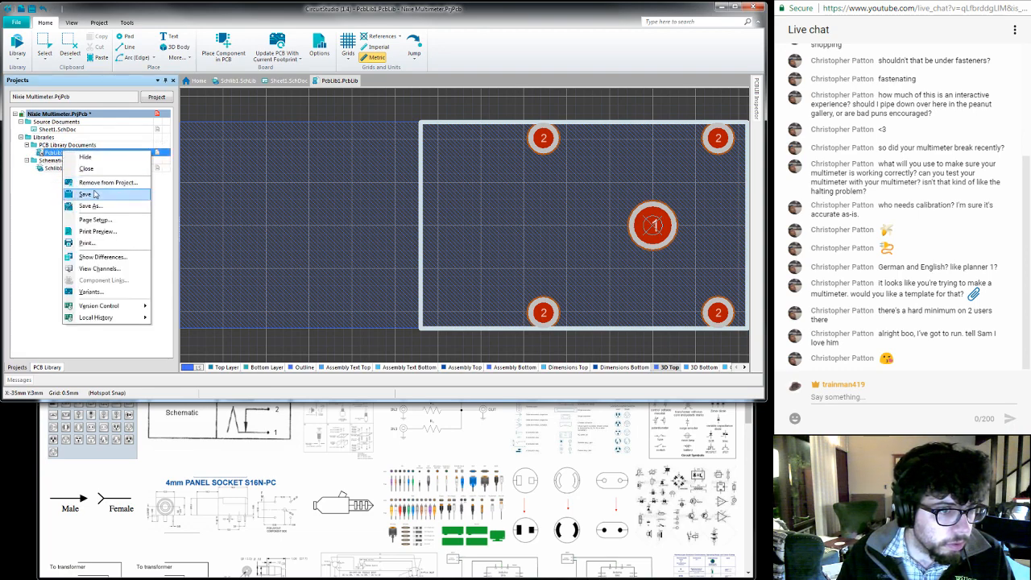
left_click(95, 195)
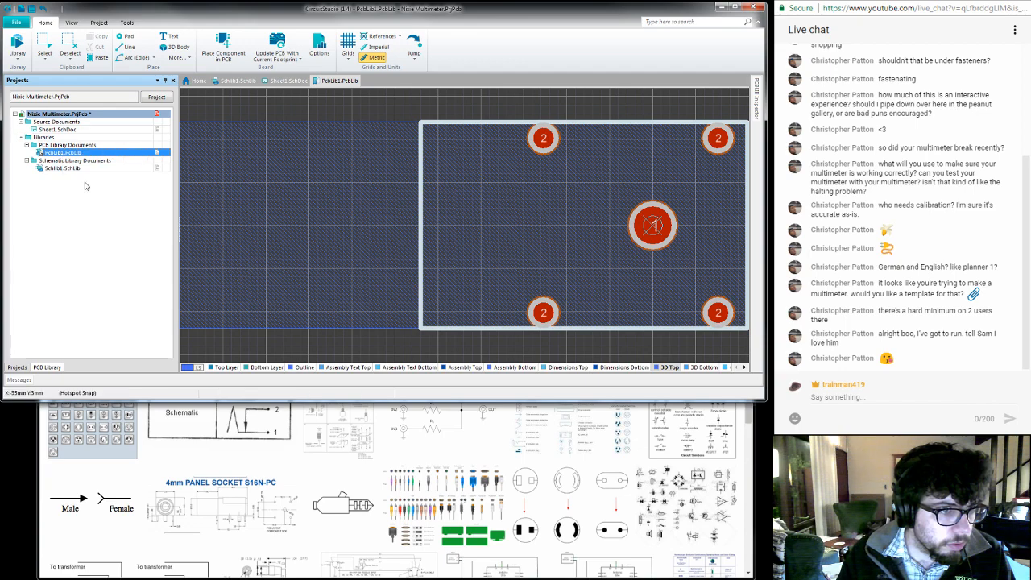
double_click(69, 169)
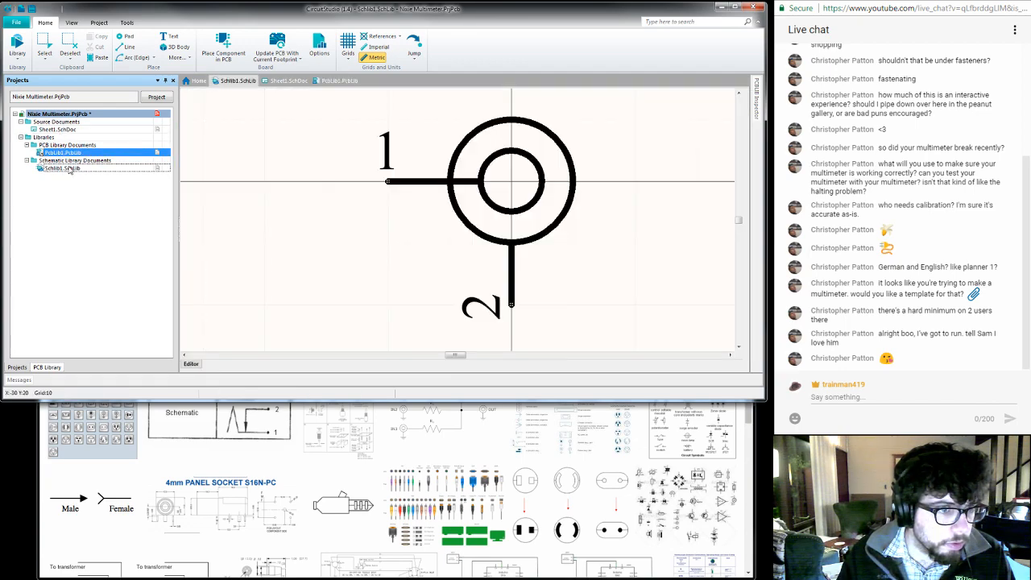
right_click(69, 169)
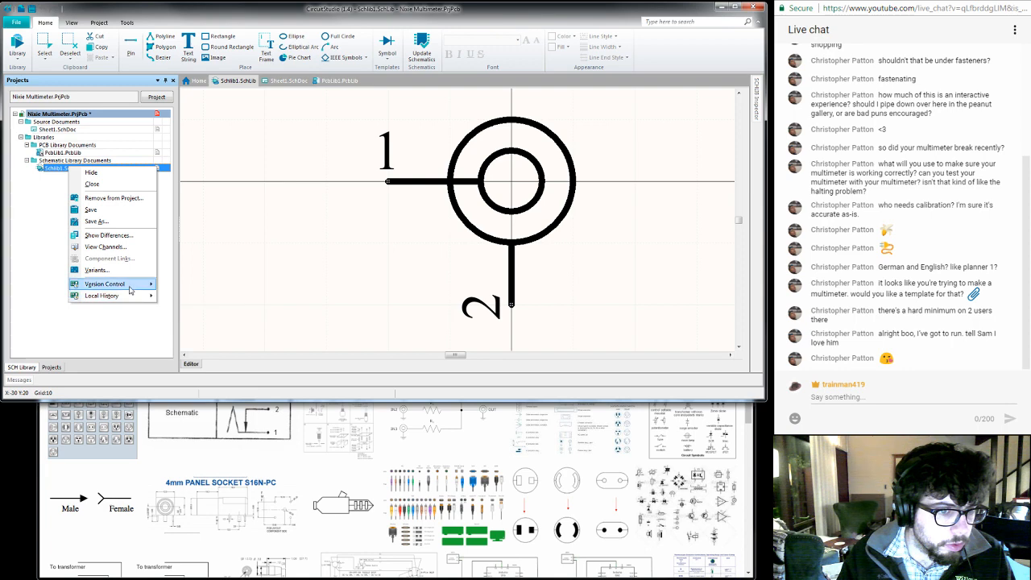
mouse_move(129, 289)
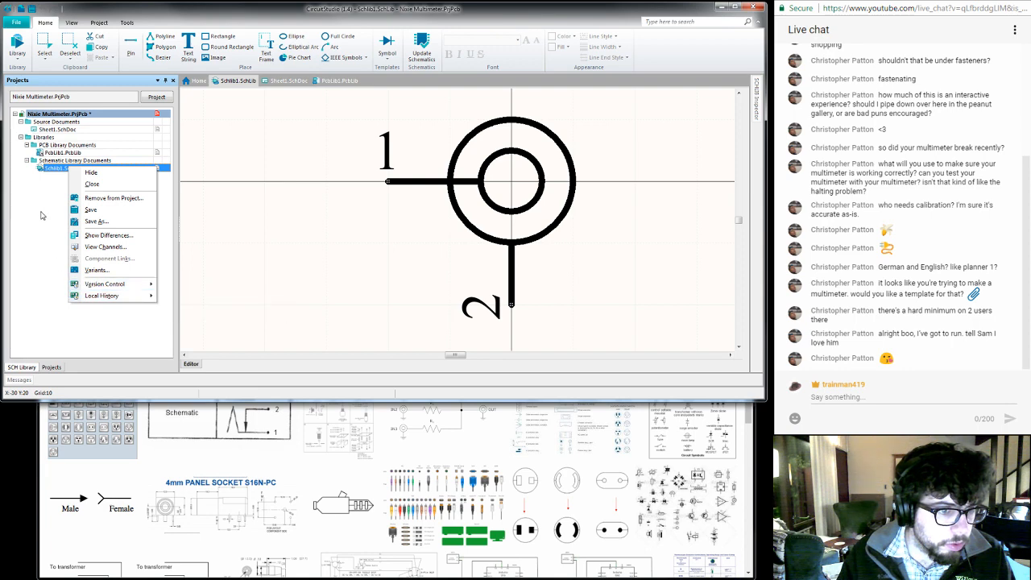
left_click(43, 215)
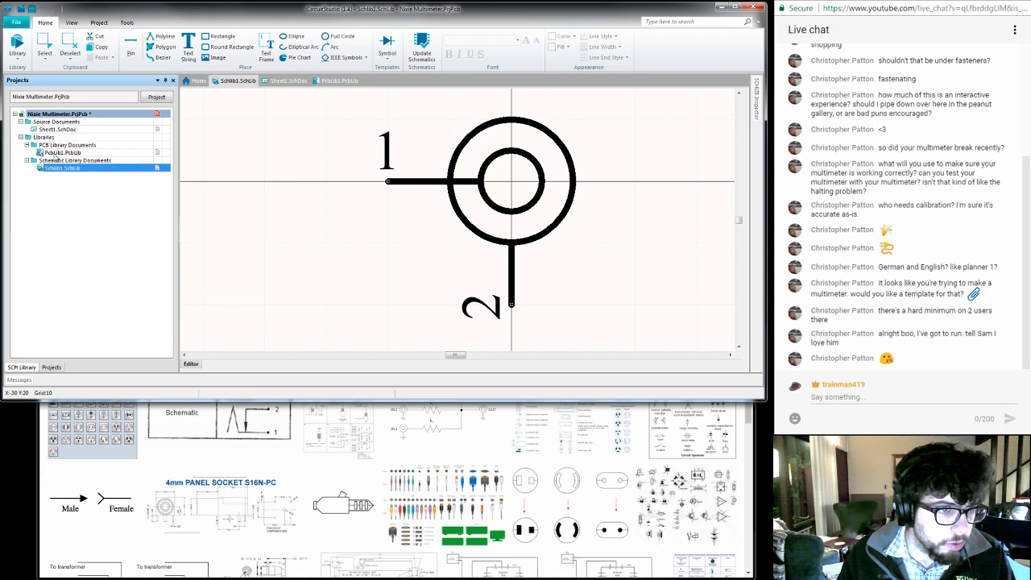
double_click(42, 153)
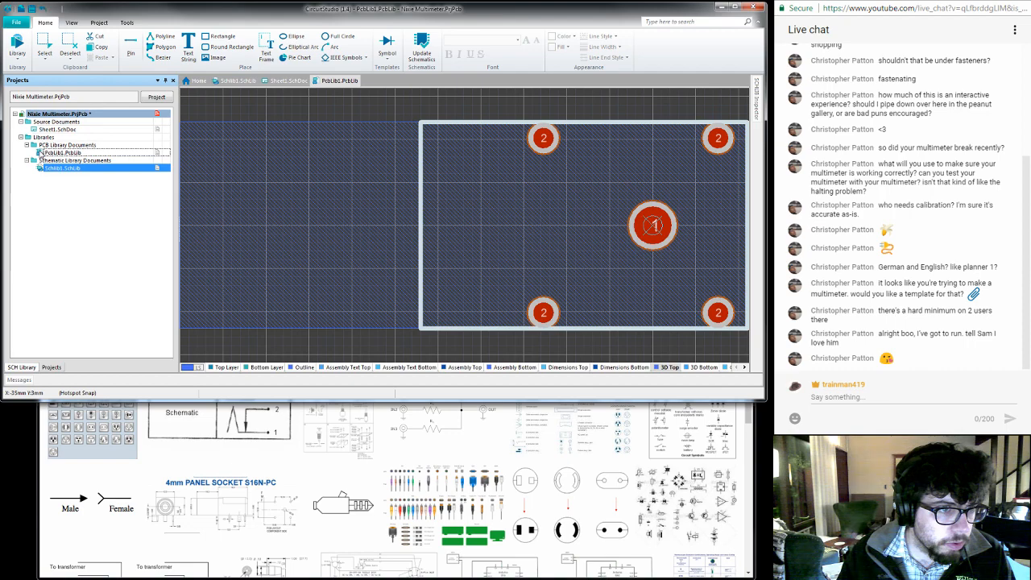
right_click(325, 84)
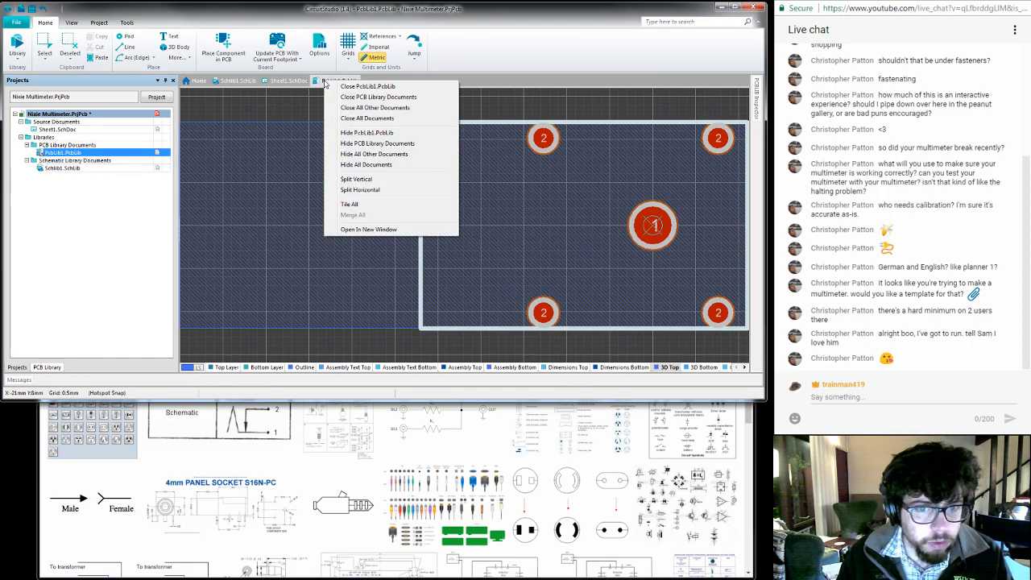
left_click(249, 119)
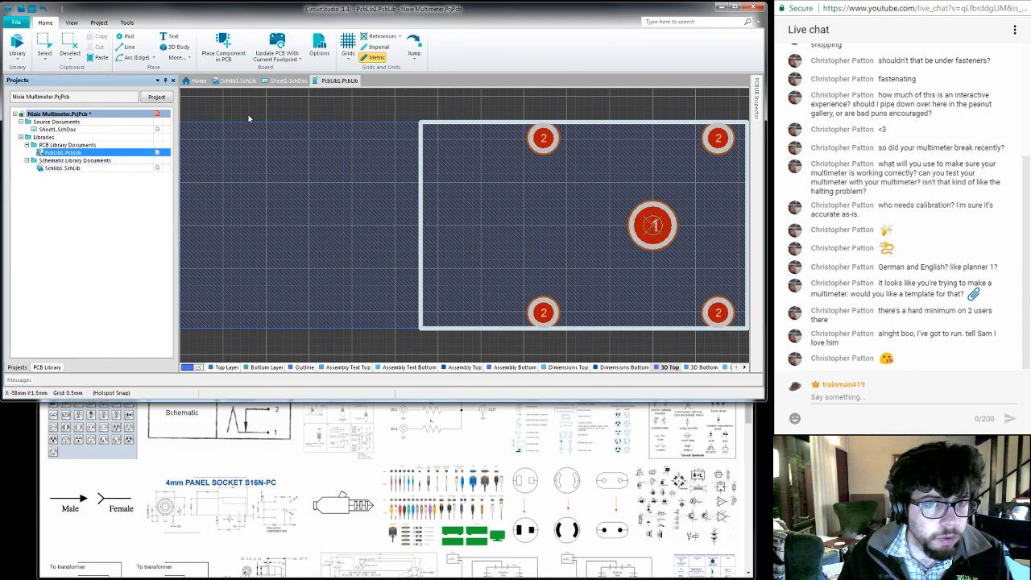
- Save a copy of PcbLib1.PcbLib in the Nixie Multimeter folder under Projects, and save the Nixie Multimeter project
left_click(16, 22)
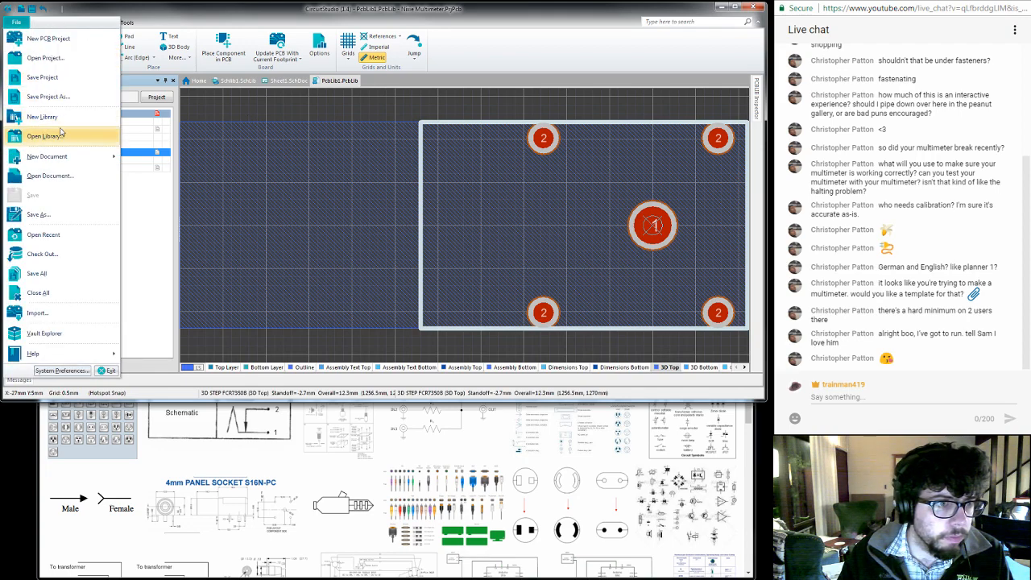
left_click(65, 214)
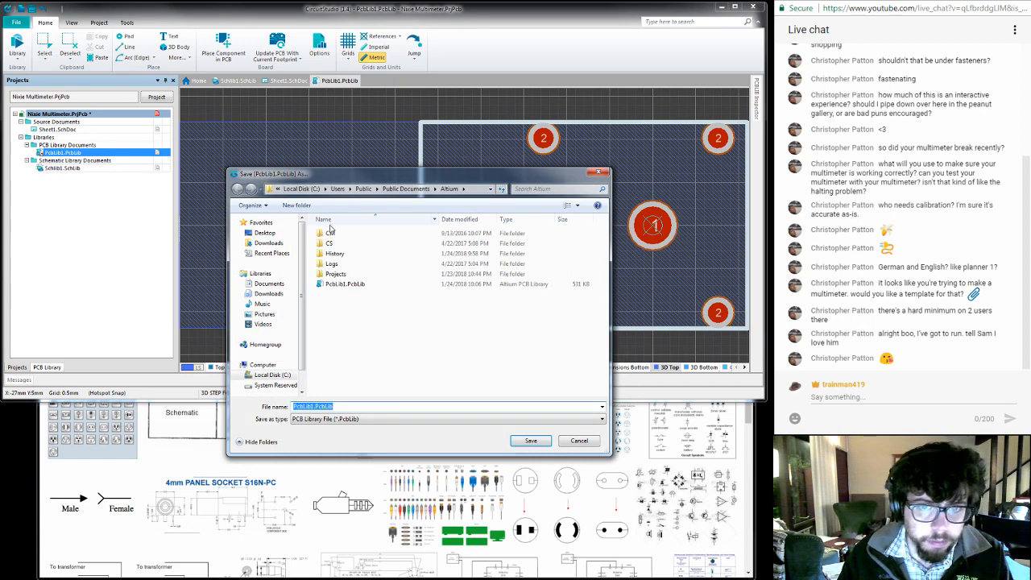
double_click(335, 274)
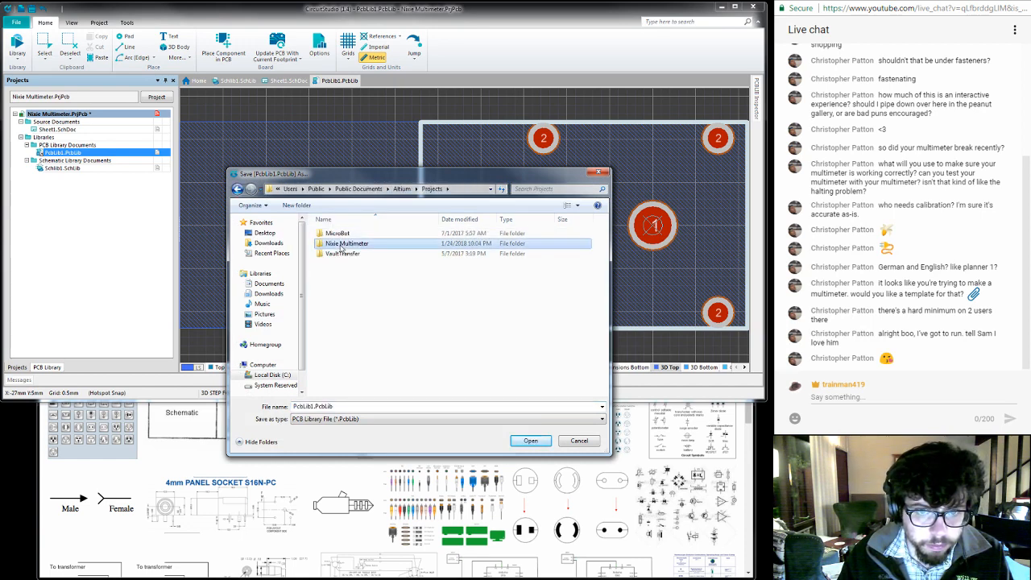
double_click(339, 245)
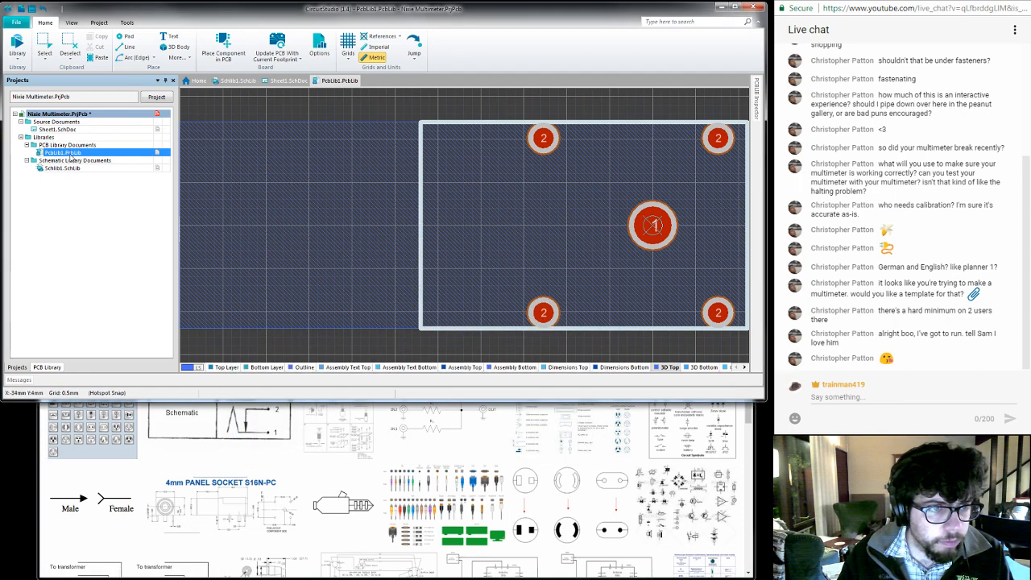
right_click(79, 115)
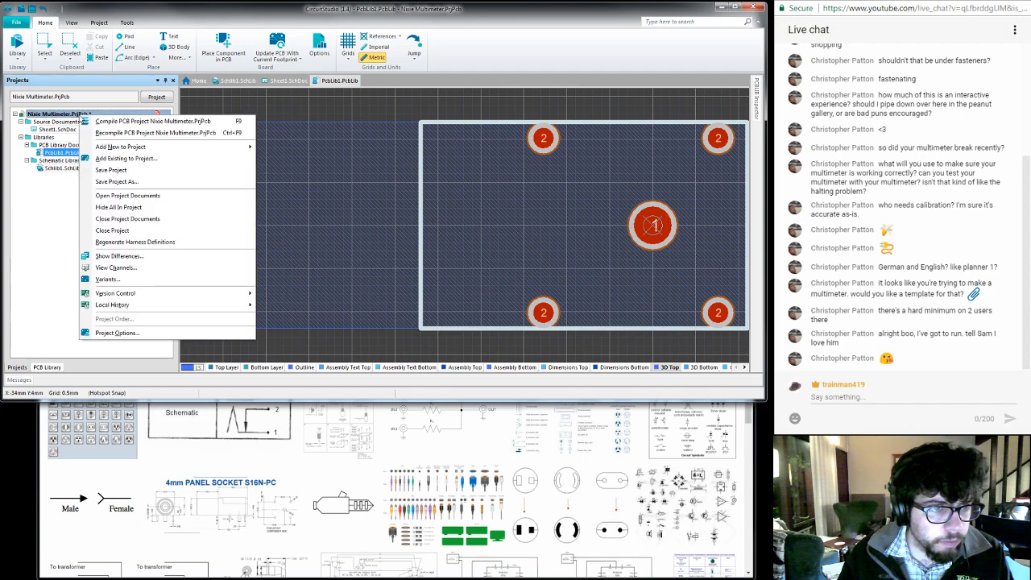
left_click(113, 171)
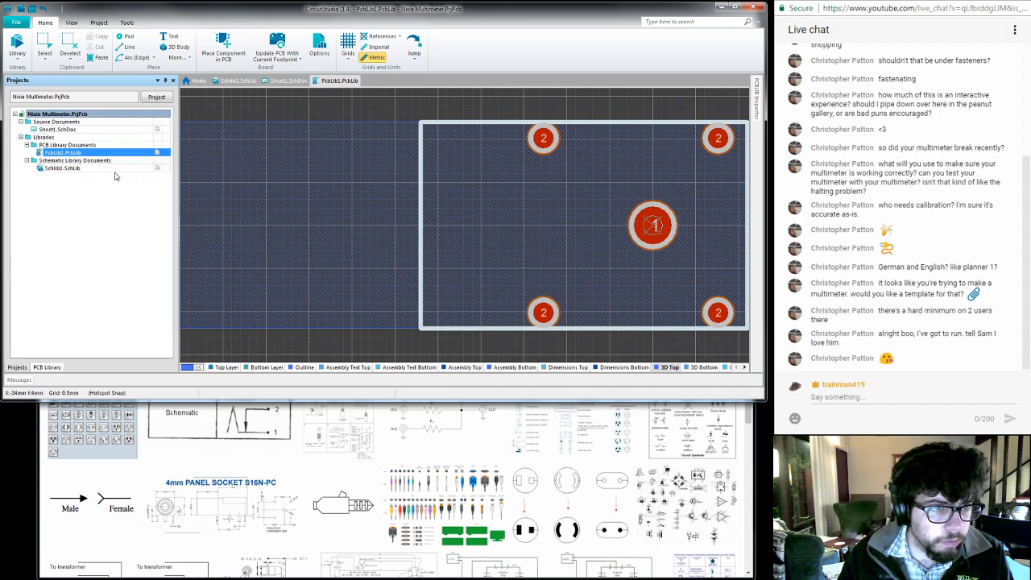
- Open the Banana Jack's component properties from the schematic library and start adding a Footprint model
left_click(233, 81)
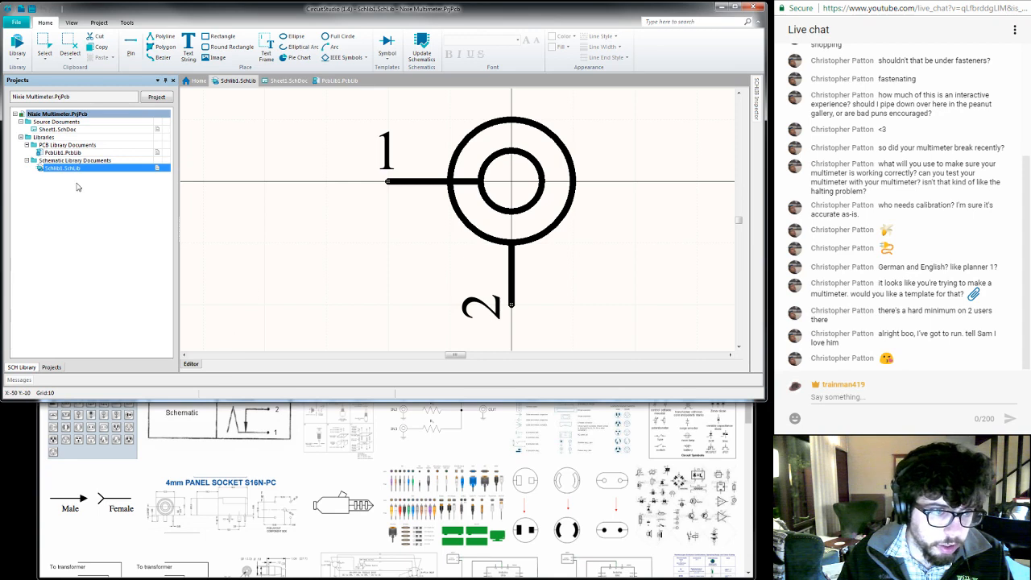
right_click(282, 257)
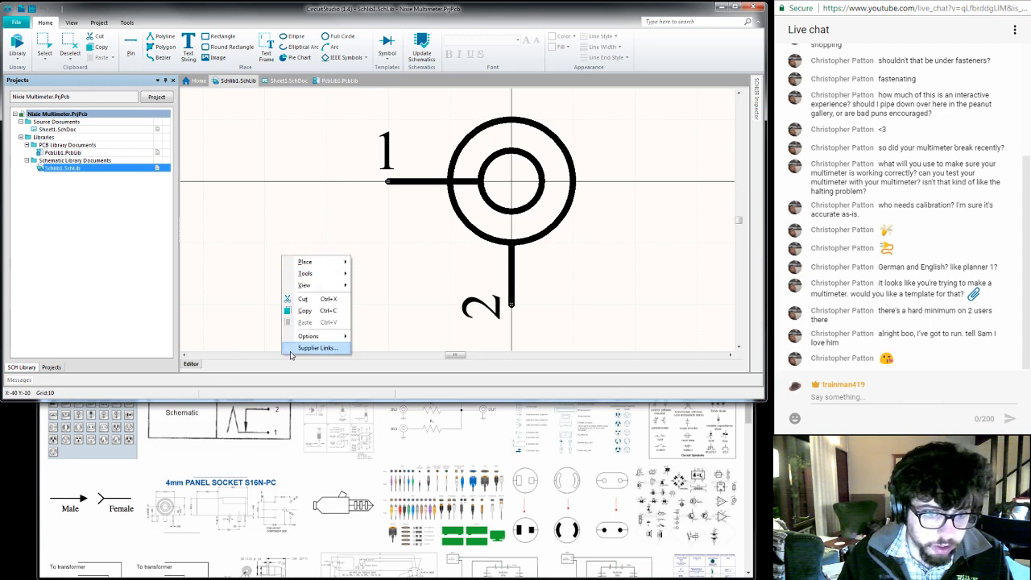
left_click(232, 286)
left_click(59, 366)
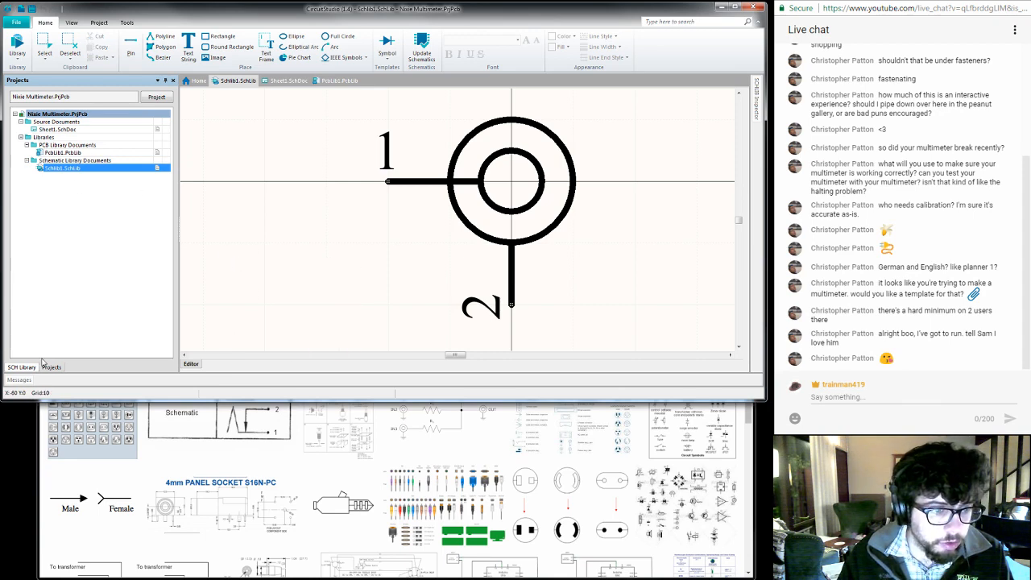
left_click(24, 367)
double_click(77, 172)
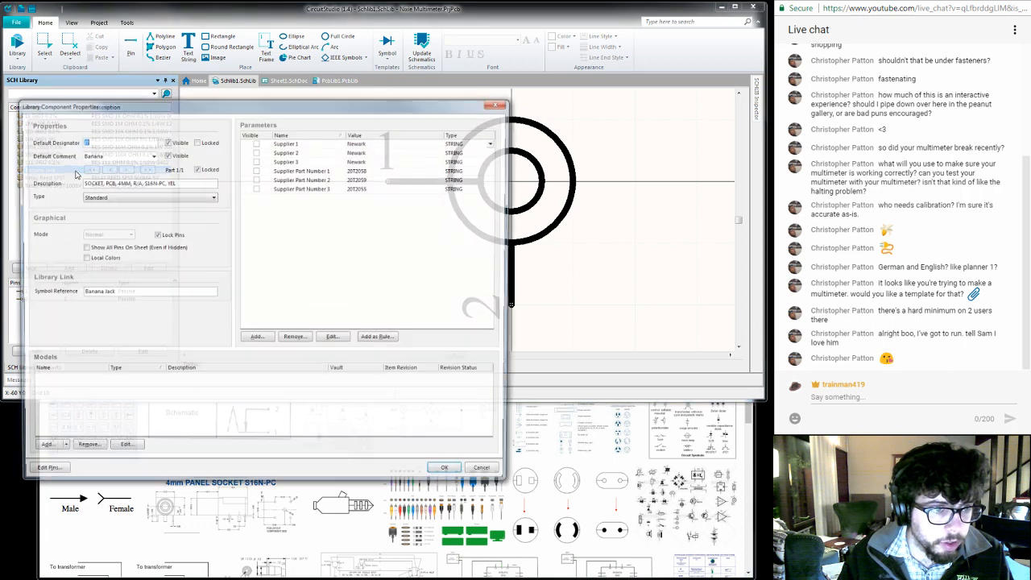
left_click(42, 450)
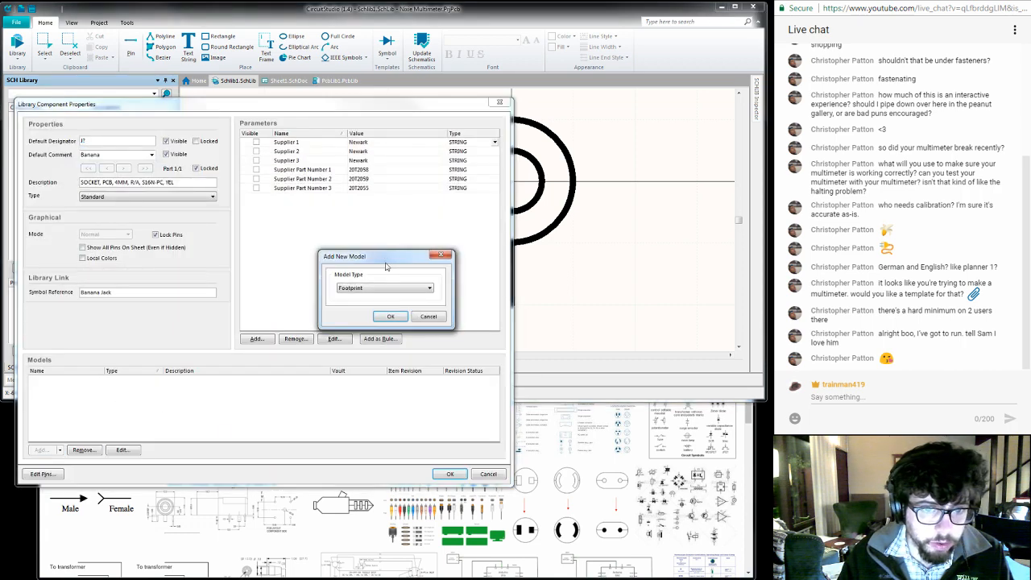
left_click(388, 318)
- Browse PcbLib1.PcbLib for the footprint, widen the name column to read its name, and cancel adding the model and the component properties
left_click(435, 182)
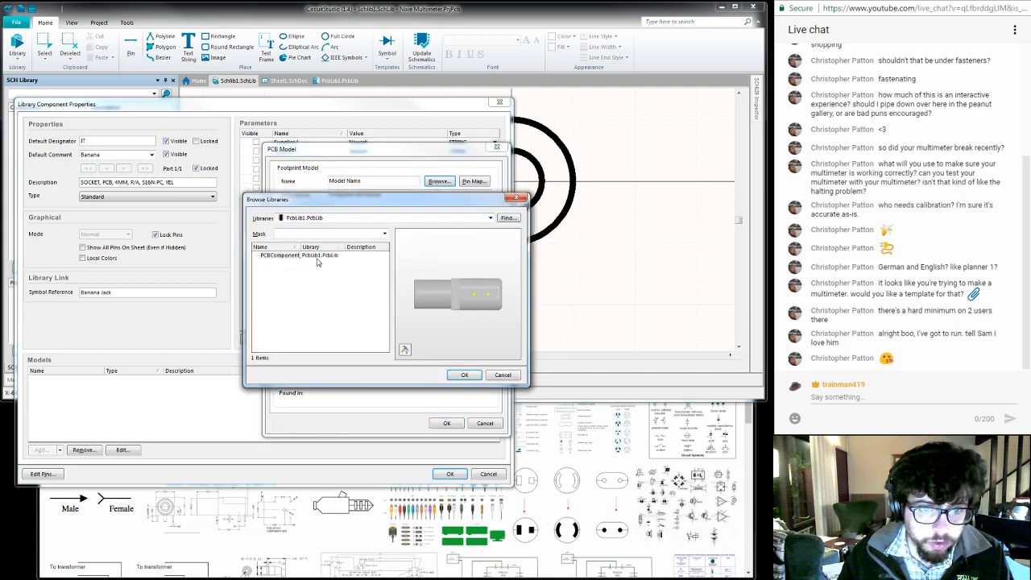
left_click(319, 258)
left_click(278, 257)
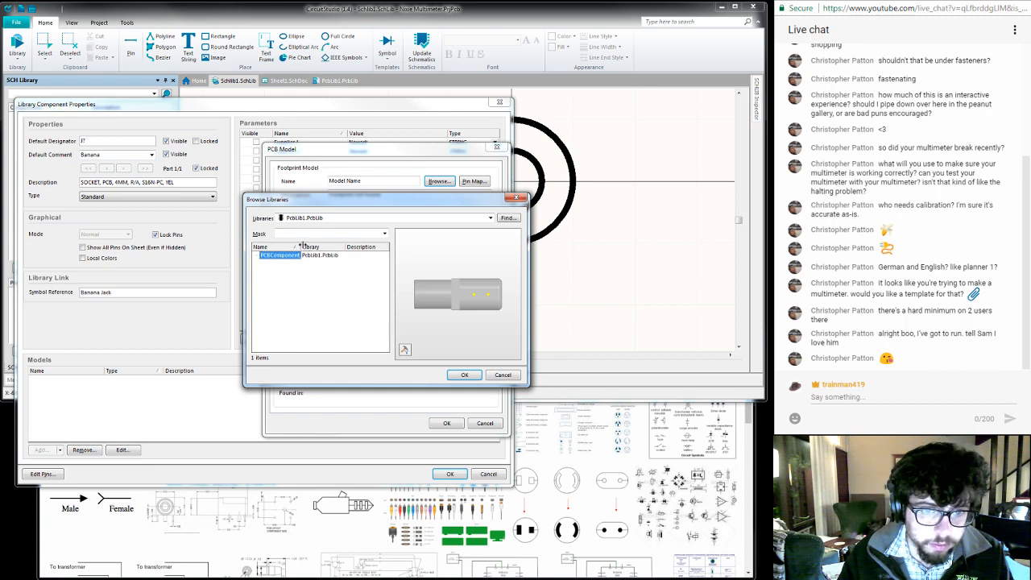
mouse_move(303, 246)
left_mouse_down()
mouse_move(331, 246)
mouse_move(318, 246)
left_mouse_up()
left_click(511, 376)
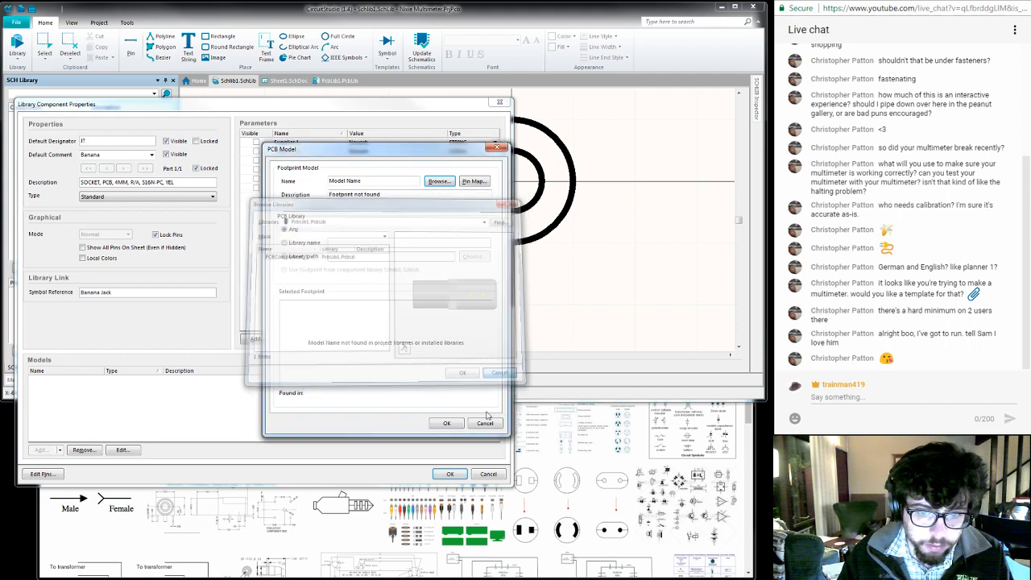
left_click(485, 424)
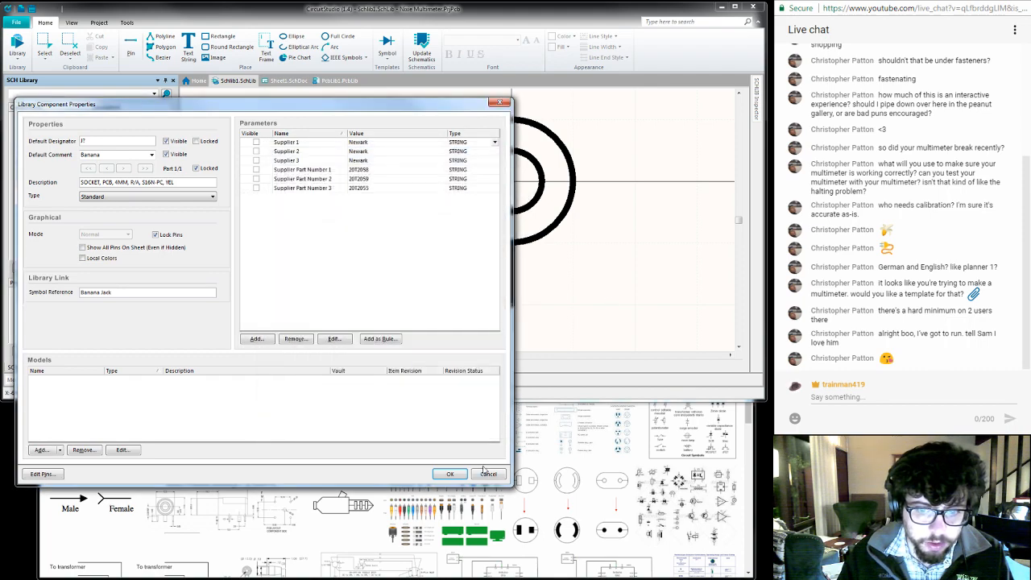
left_click(488, 473)
- Try to rename the footprint component in PcbLib1.PcbLib as "SOCKET, PCB, 4MM, R/A, S16N-PC, YEL"
left_click(336, 81)
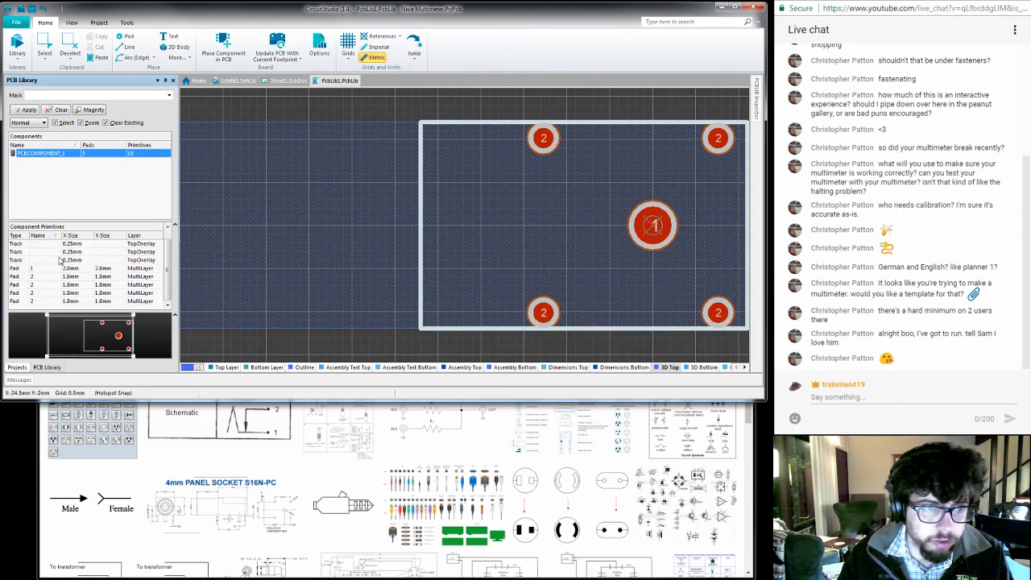
double_click(53, 154)
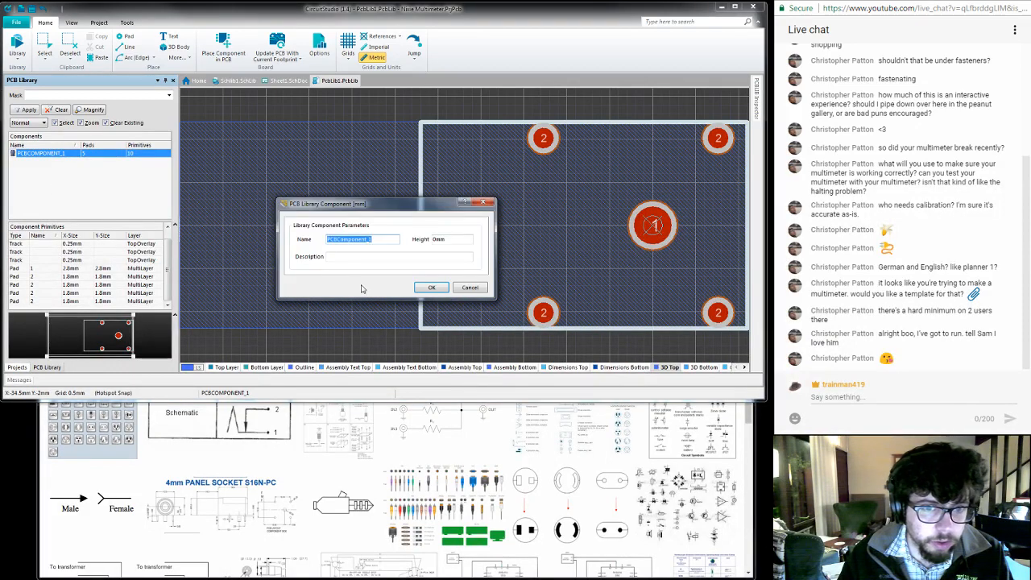
type("PCB, 4MM, R/A, S16N-PC, YEL")
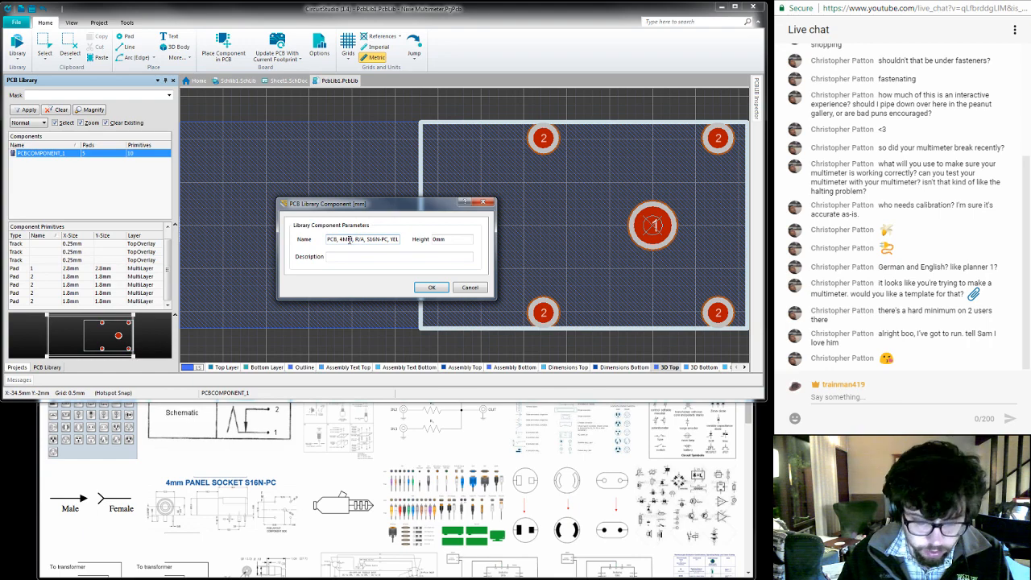
type("SOCKET,")
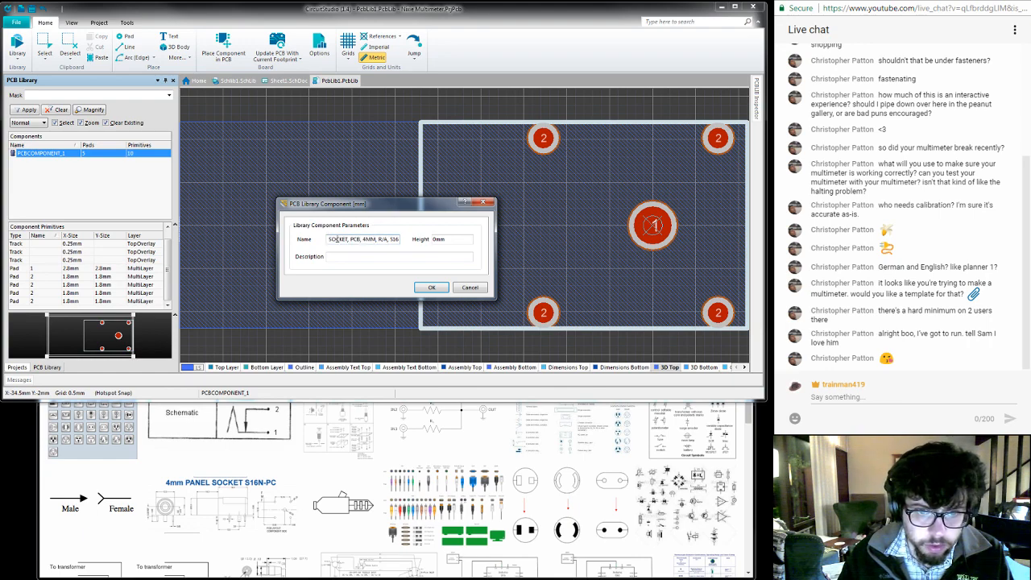
left_click(431, 288)
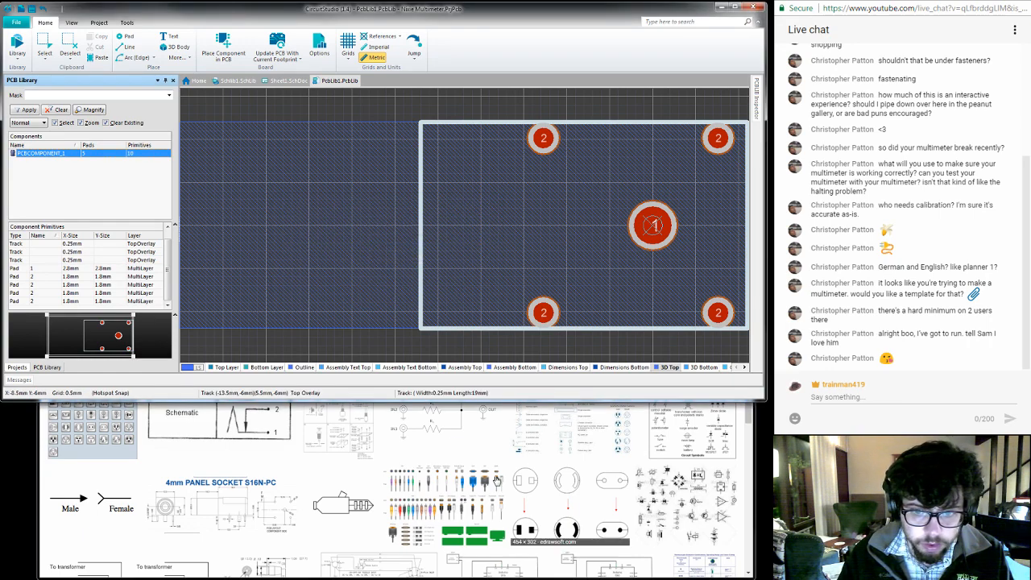
- Switch to the browser, close the leftover search tabs, and copy the part number FCR7350B from the Newark banana jack listing
left_click(261, 465)
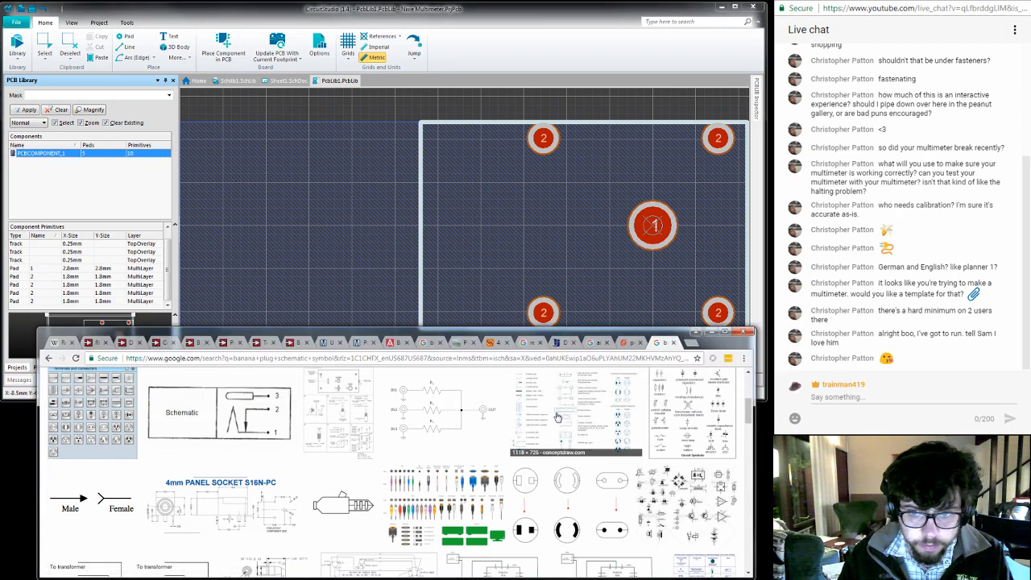
key("ctrl+w")
key("ctrl+w")
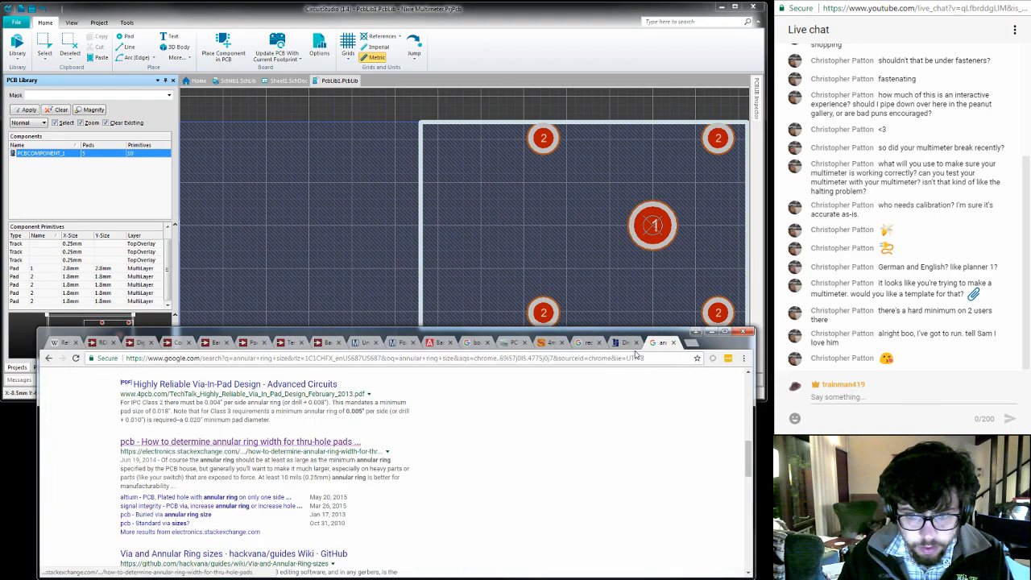
key("ctrl+w")
key("ctrl+w")
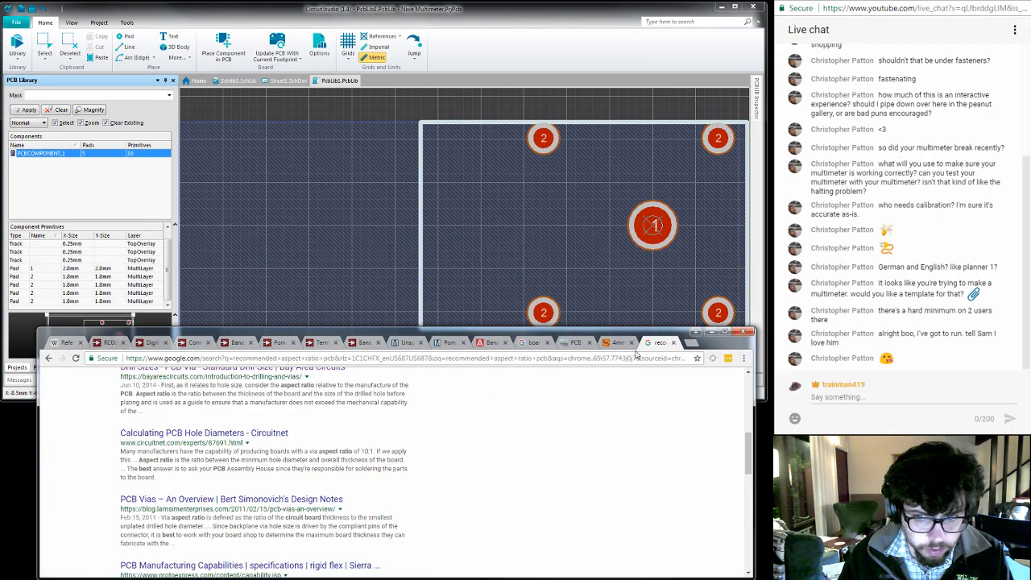
key("ctrl+w")
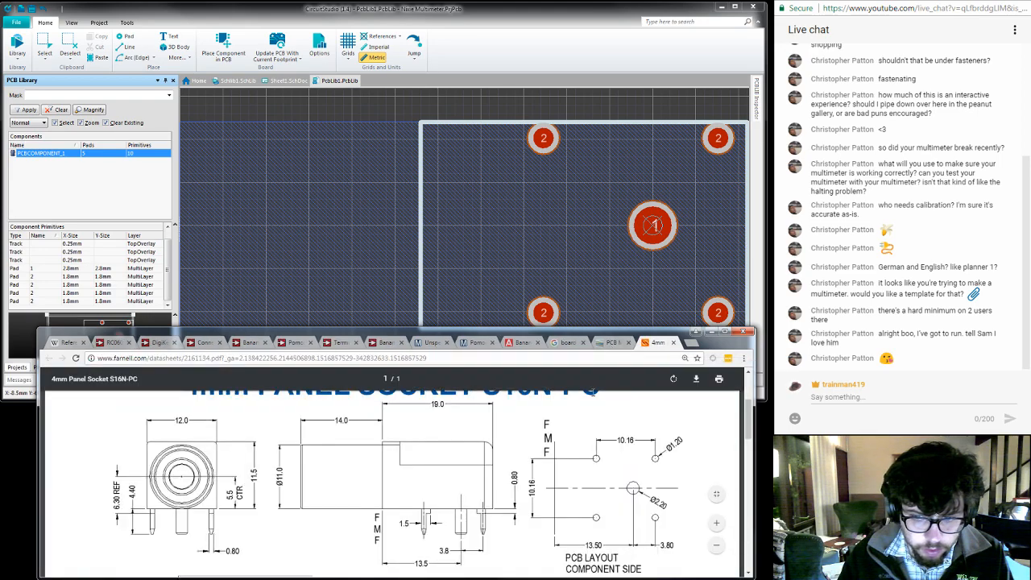
left_click(604, 343)
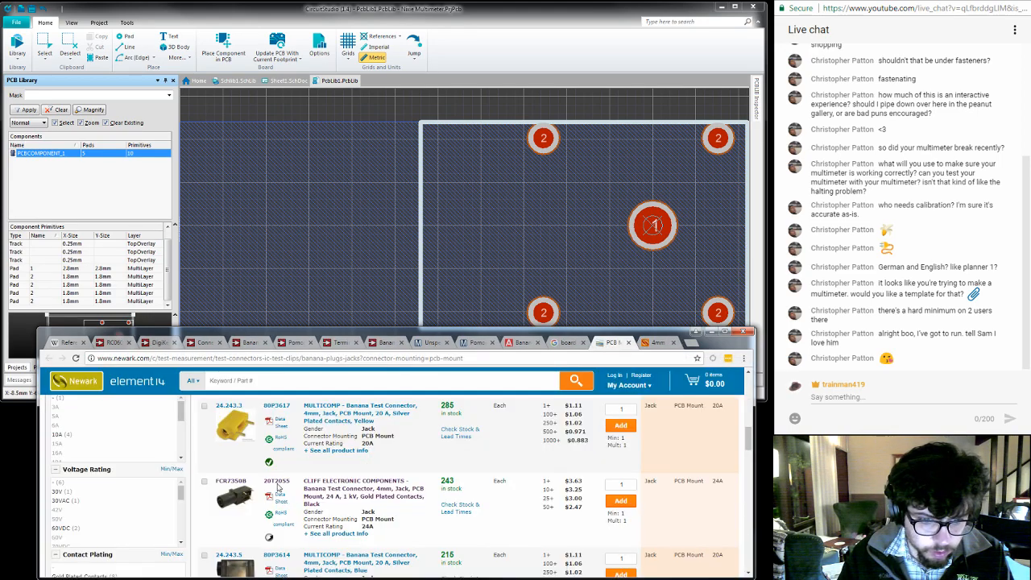
left_click_drag(251, 482, 217, 486)
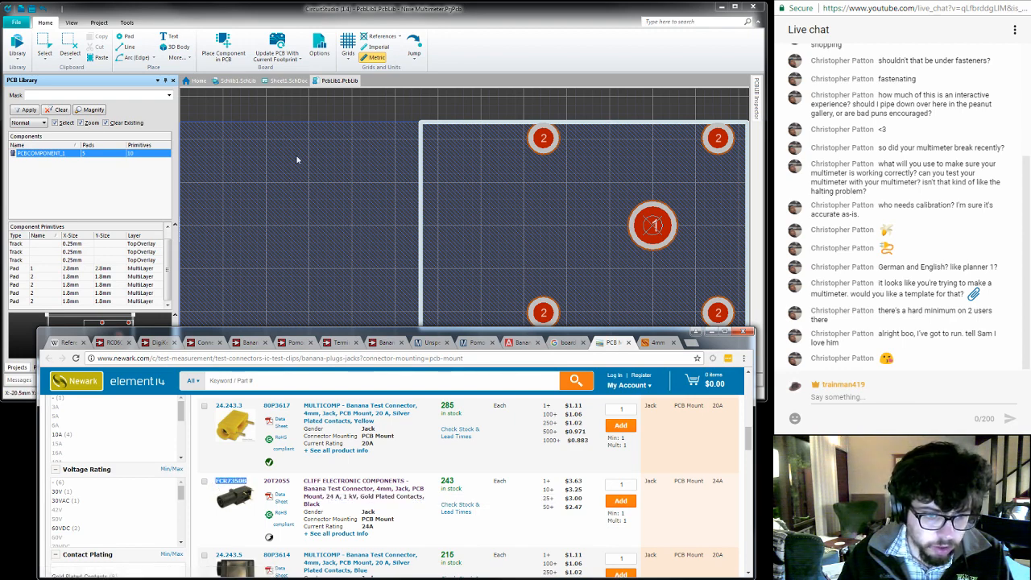
- In CircuitStudio, rename the PCB footprint component as "FCR7350" with the description "Banana Jack" and save PcbLib1.PcbLib
left_click(330, 83)
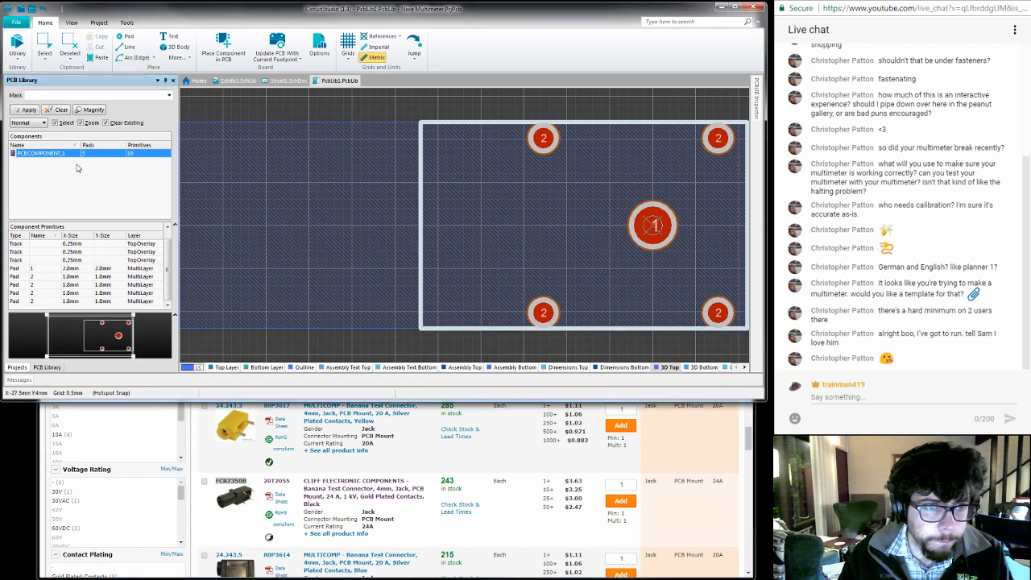
left_click(53, 158)
double_click(52, 155)
type("FCR7350B")
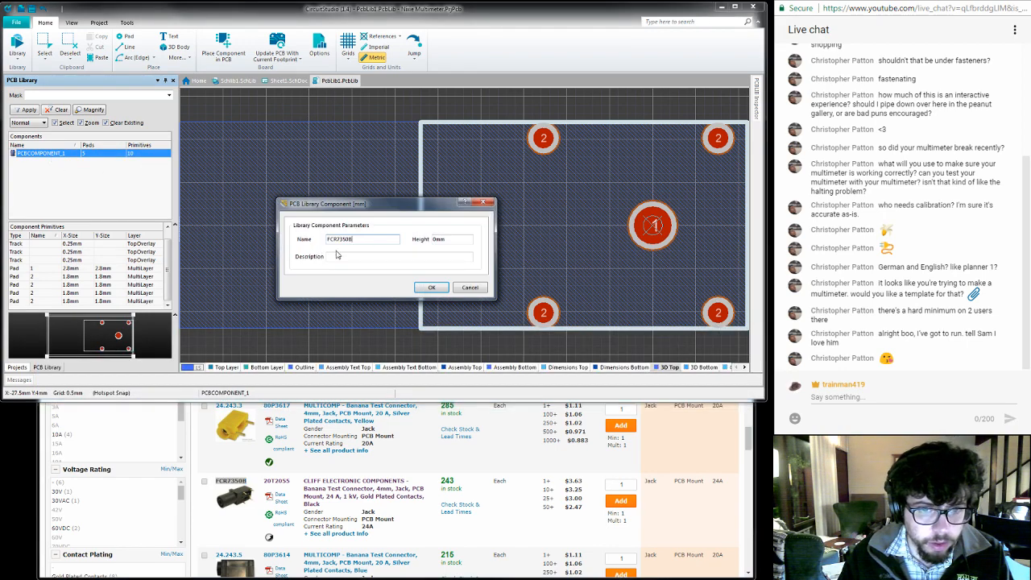
key("BackSpace")
left_click(359, 257)
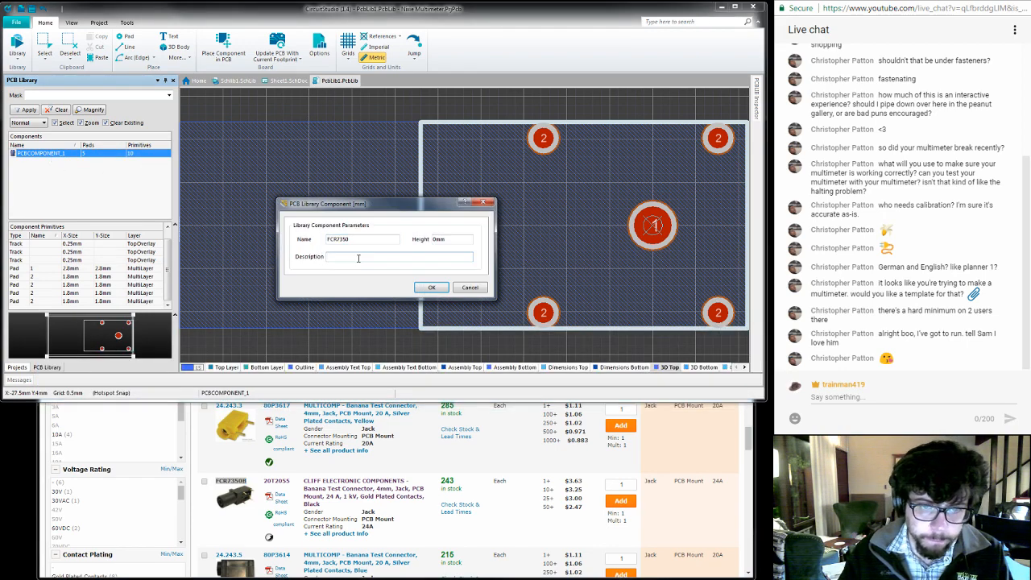
type("Banana Jack")
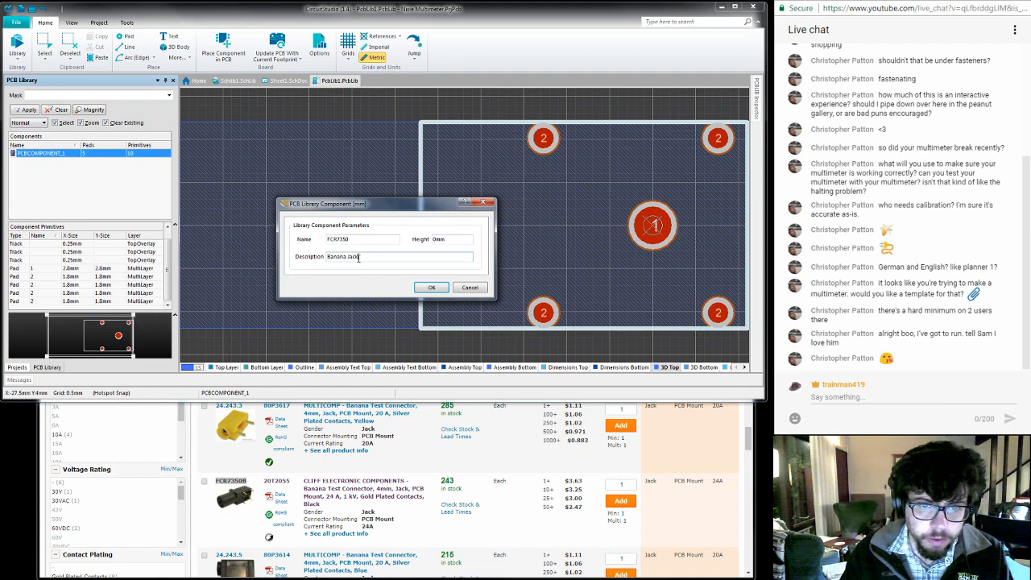
key("Return")
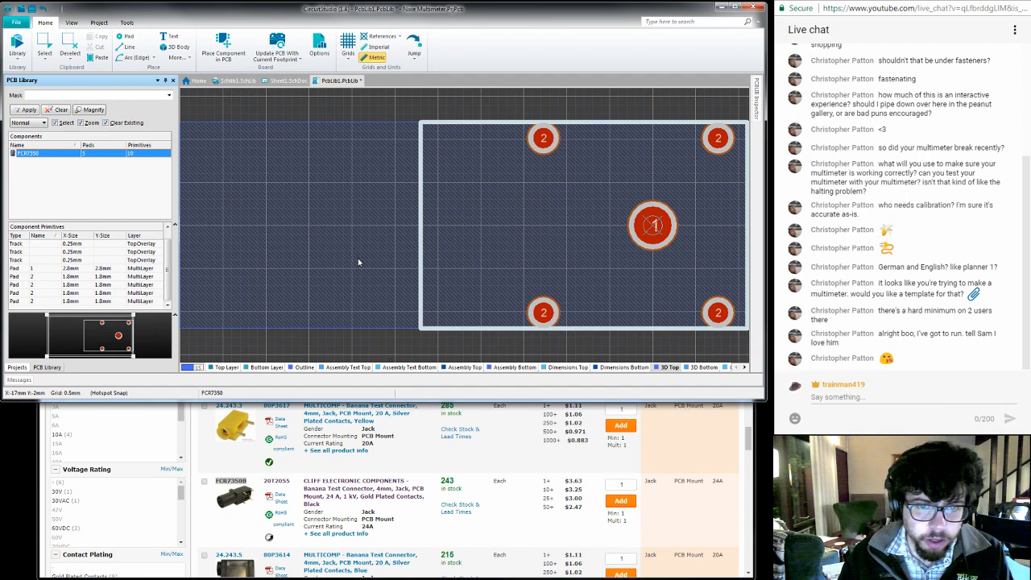
left_click(340, 108)
key("ctrl+s")
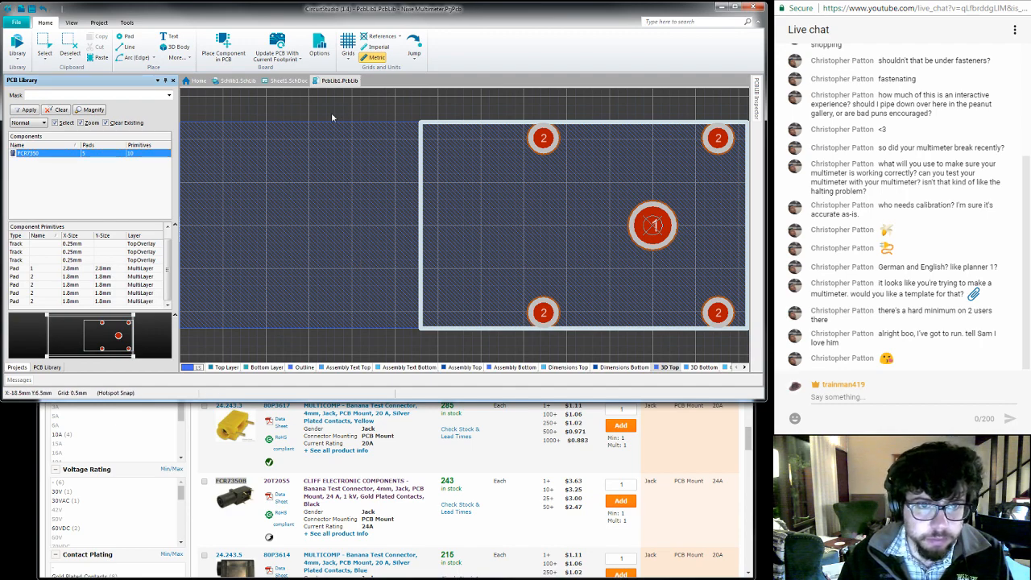
- Add the FCR7350 footprint from PcbLib1.PcbLib as a model of the Banana Jack component in Schlib1.SchLib
left_click(237, 80)
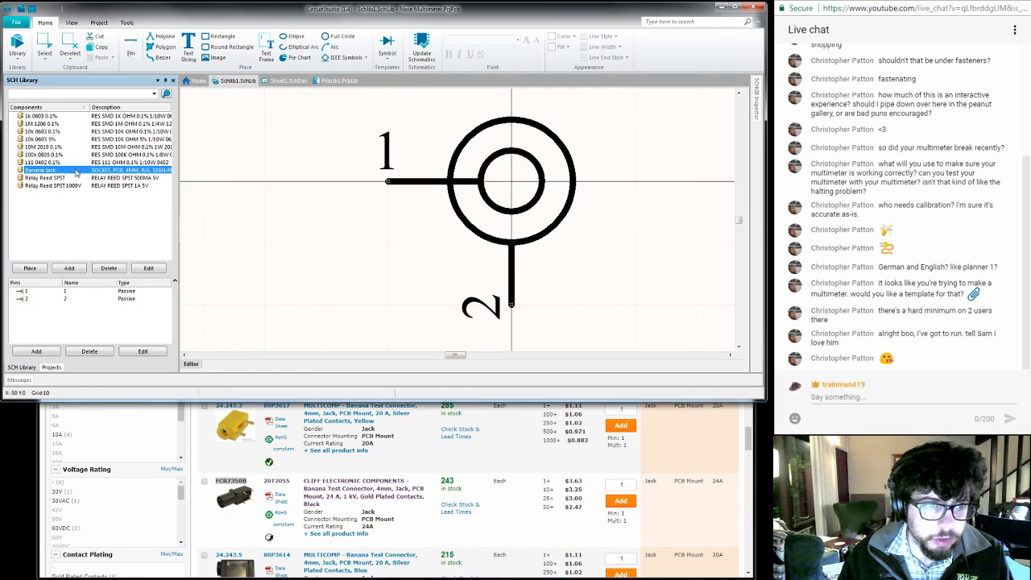
double_click(76, 172)
left_click(42, 450)
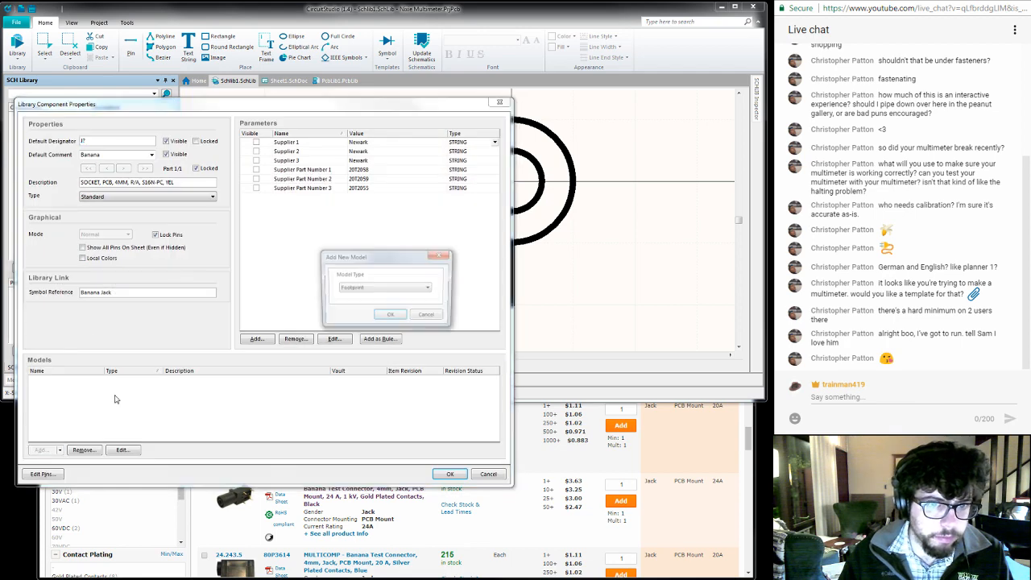
key("Return")
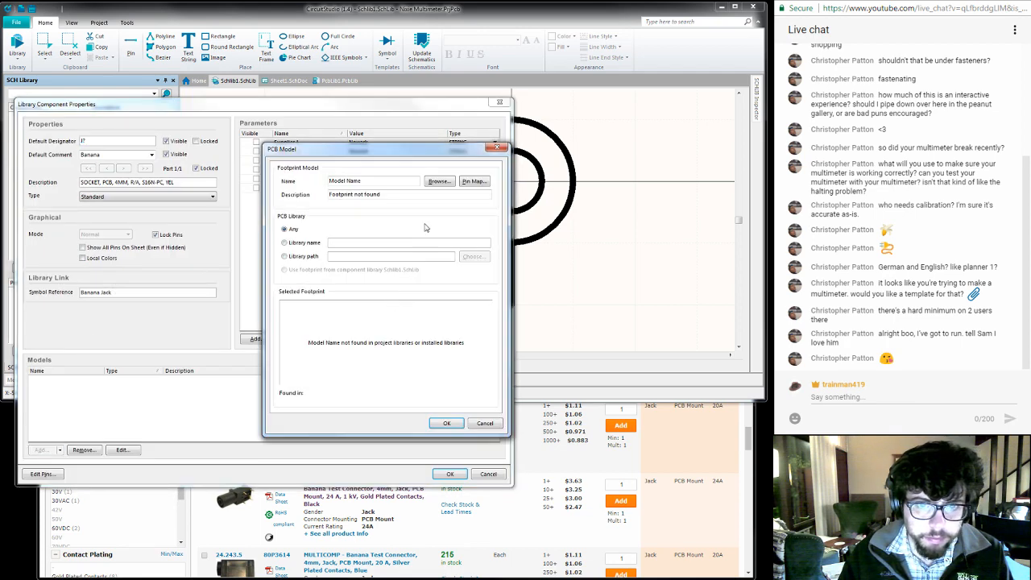
left_click(441, 182)
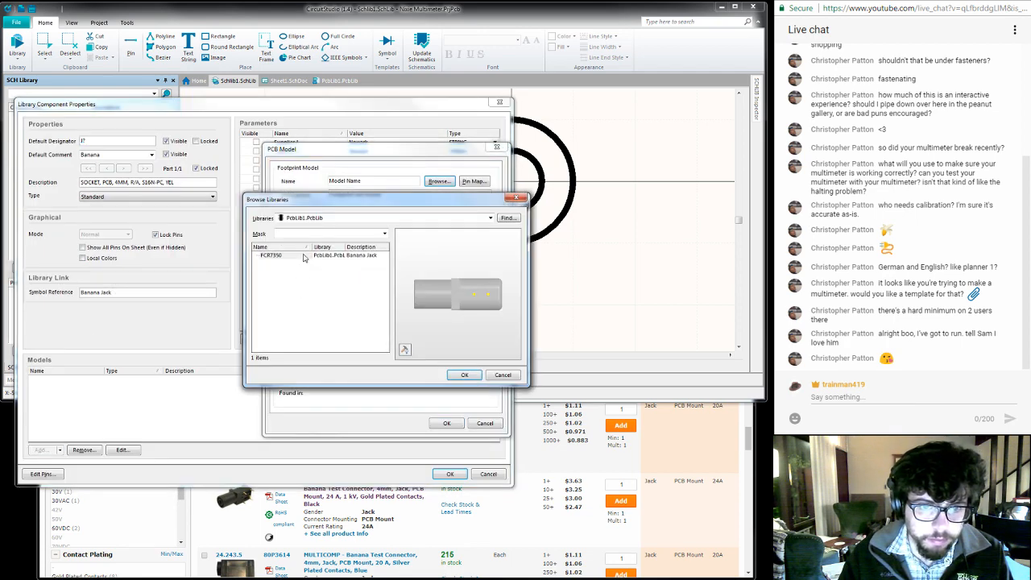
left_click(304, 258)
left_click(464, 374)
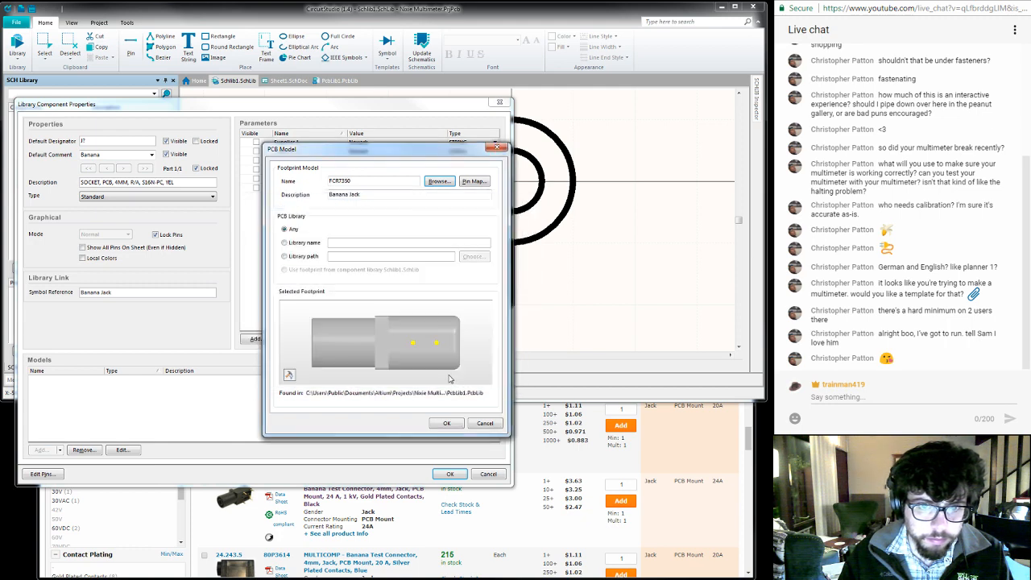
left_click(447, 424)
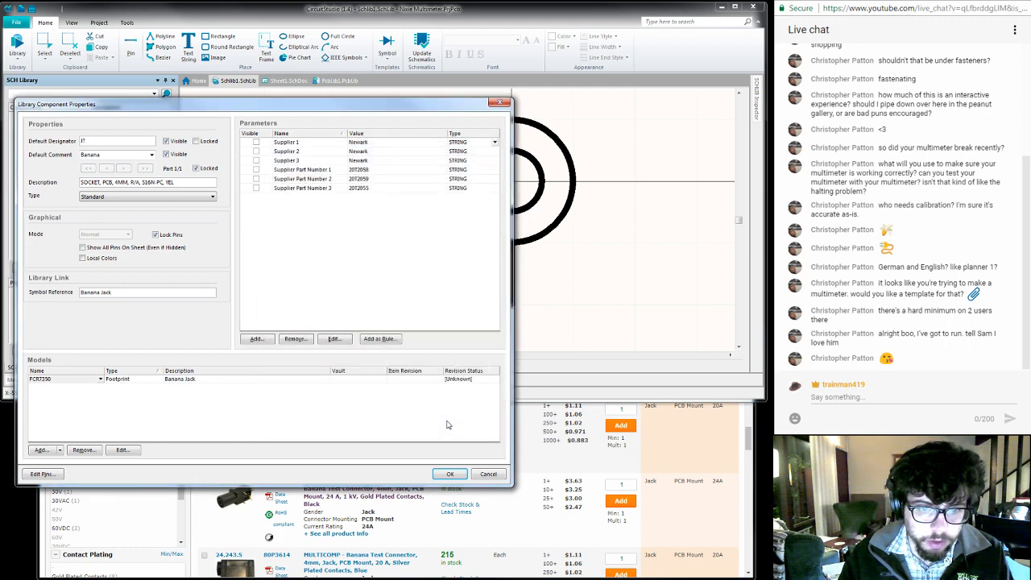
left_click(449, 474)
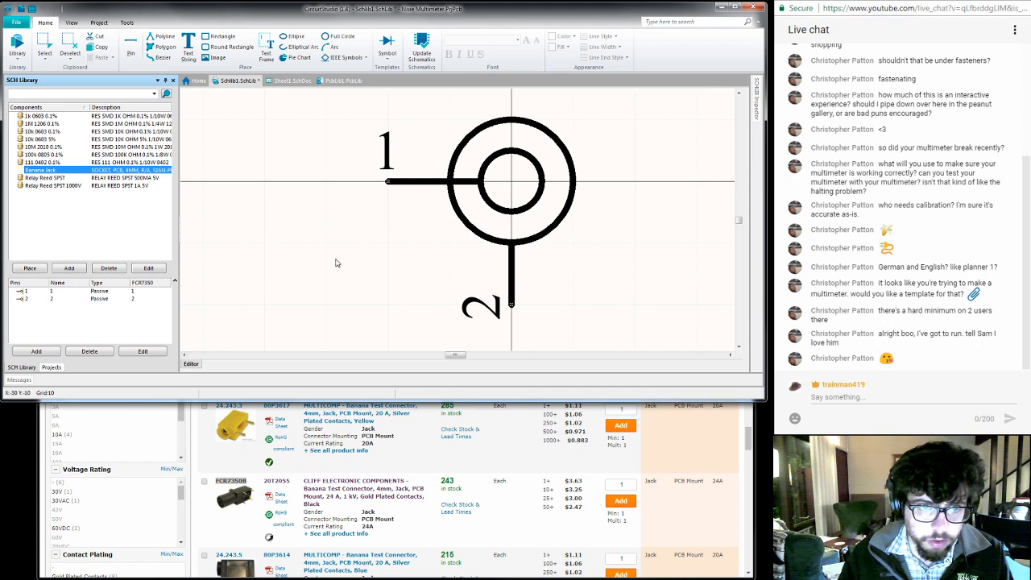
- Update the schematic sheets with the revised Banana Jack component from the library
right_click(142, 172)
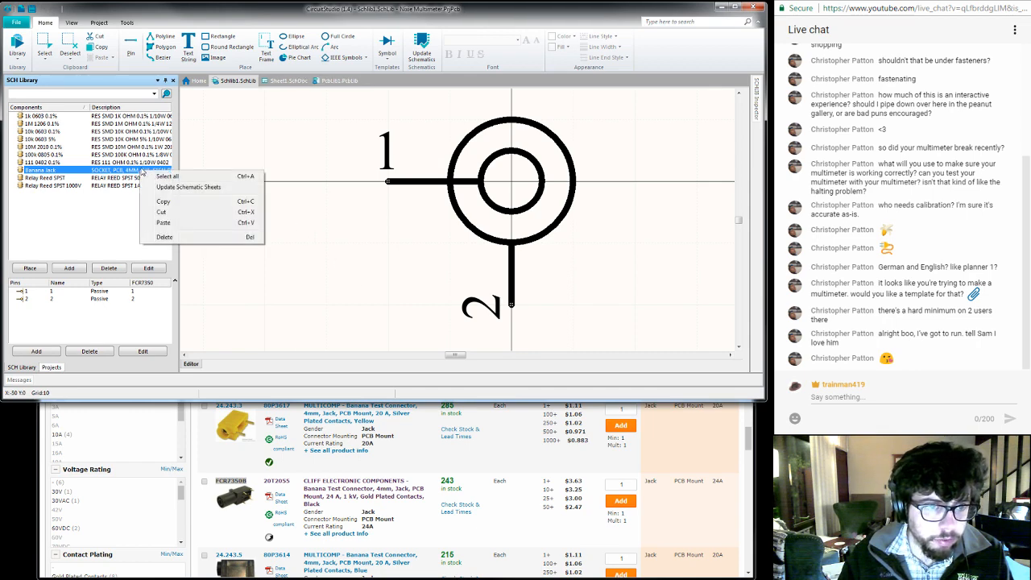
left_click(199, 190)
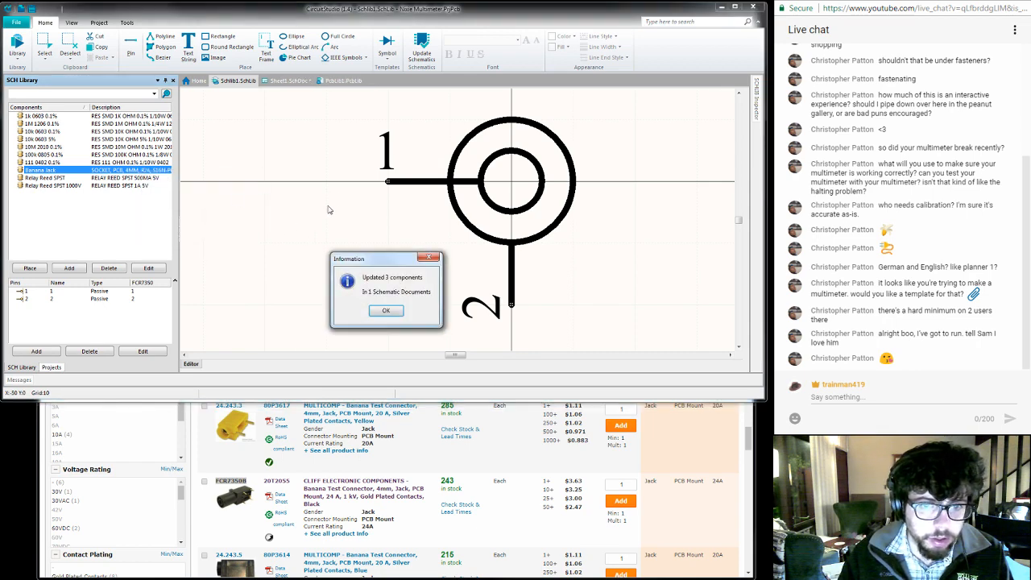
left_click(388, 311)
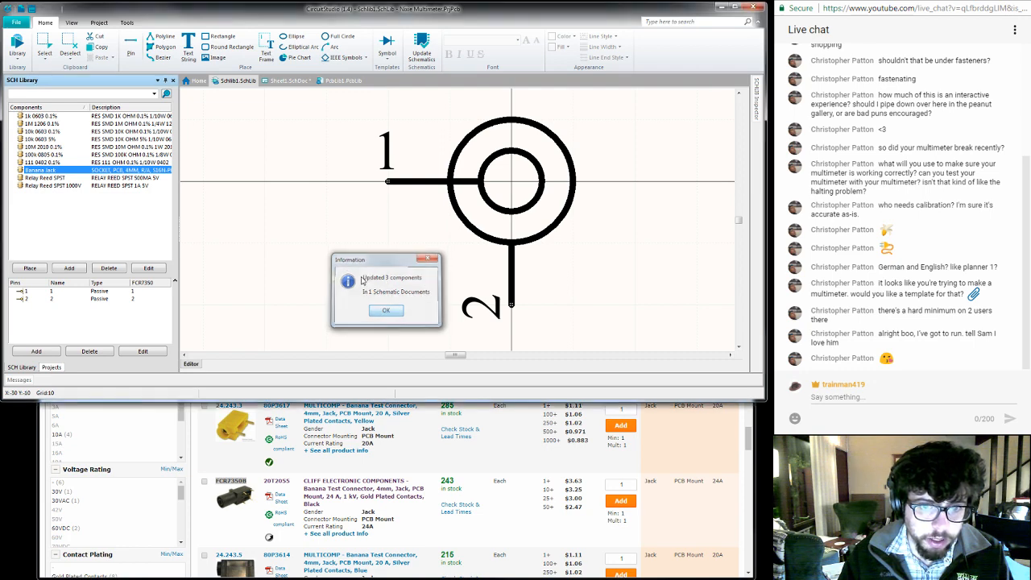
- On Sheet1.SchDoc, shift the uppermost banana jack one grid step left so its pin 1 meets the wire end
left_click(279, 84)
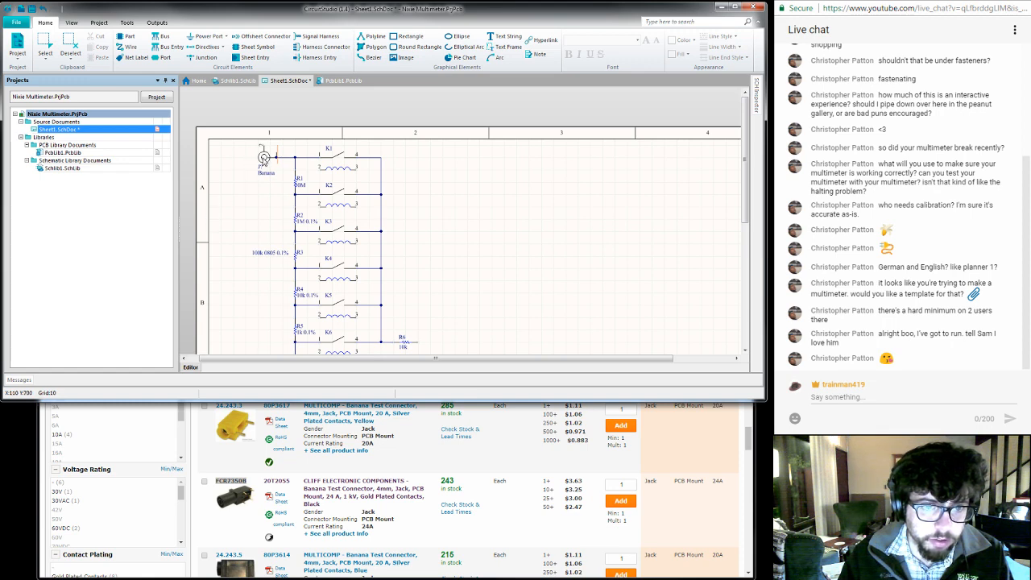
mouse_move(264, 158)
left_mouse_down()
mouse_move(254, 146)
mouse_move(258, 156)
left_mouse_up()
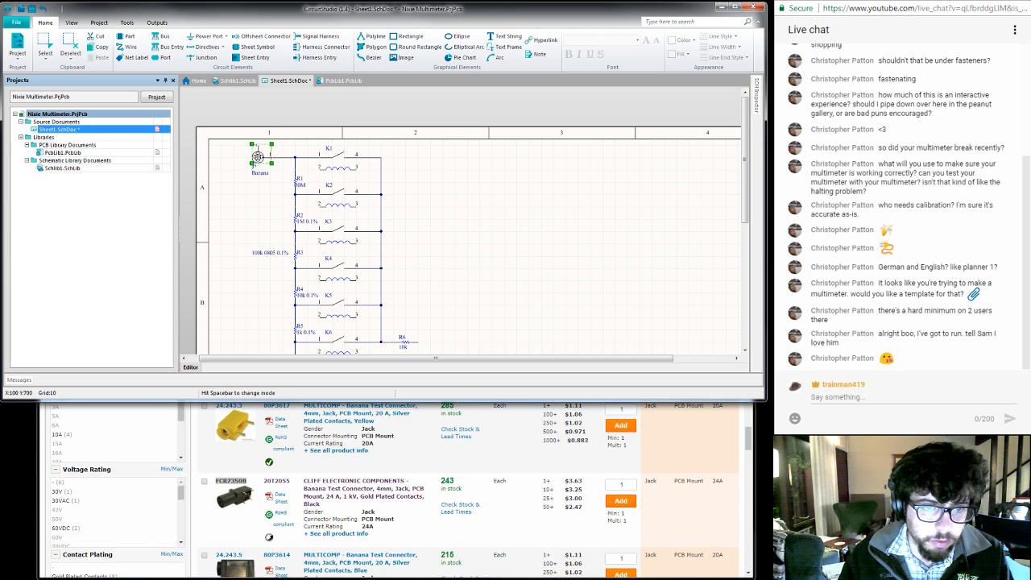
right_click(258, 156)
mouse_move(315, 207)
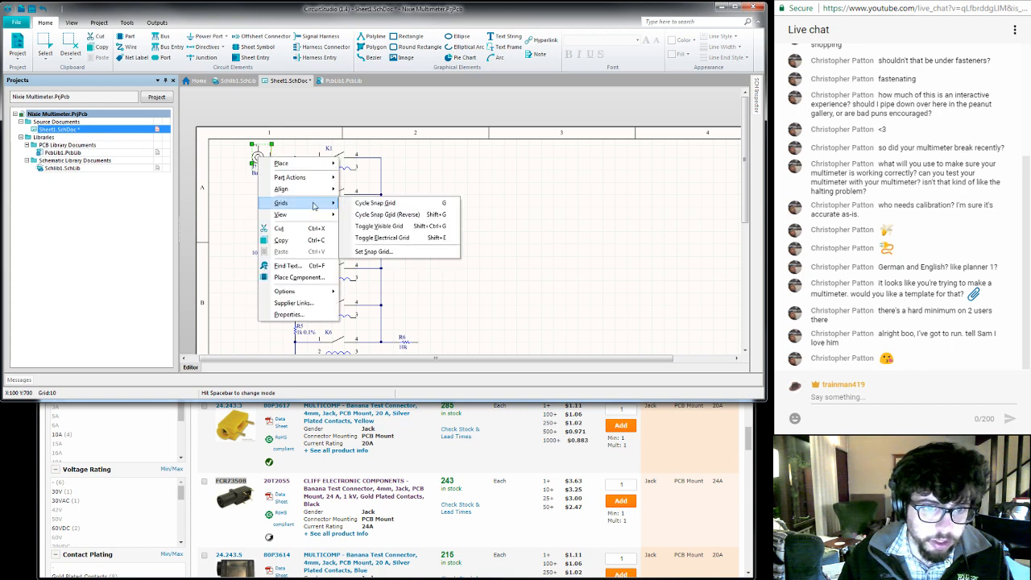
mouse_move(316, 188)
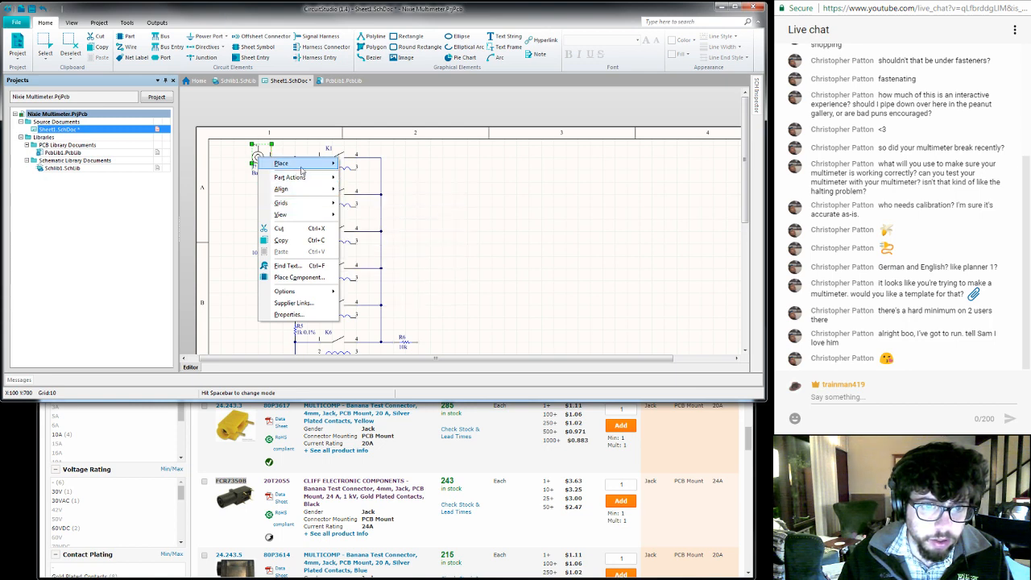
mouse_move(305, 169)
left_click(242, 184)
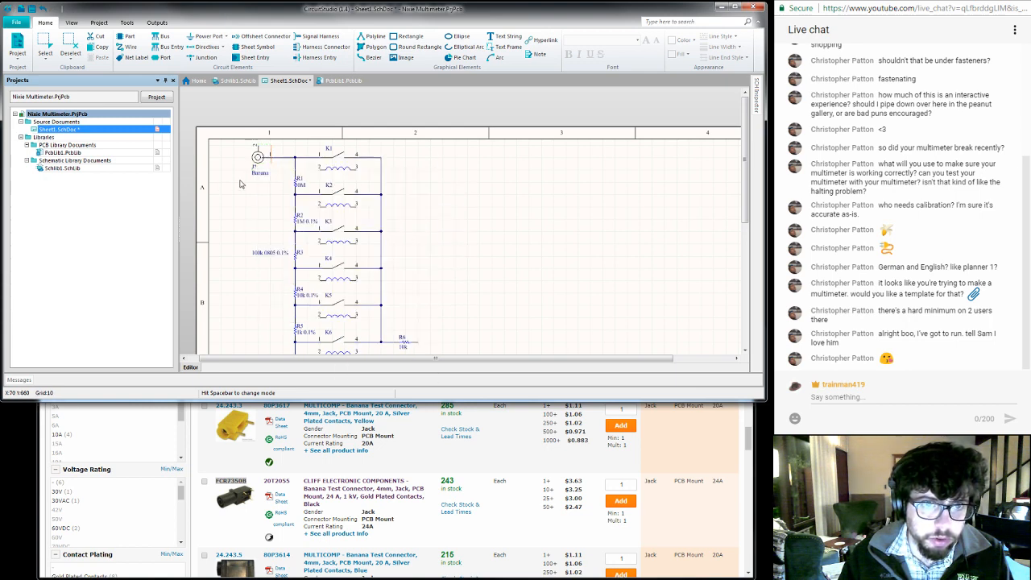
left_click(258, 156)
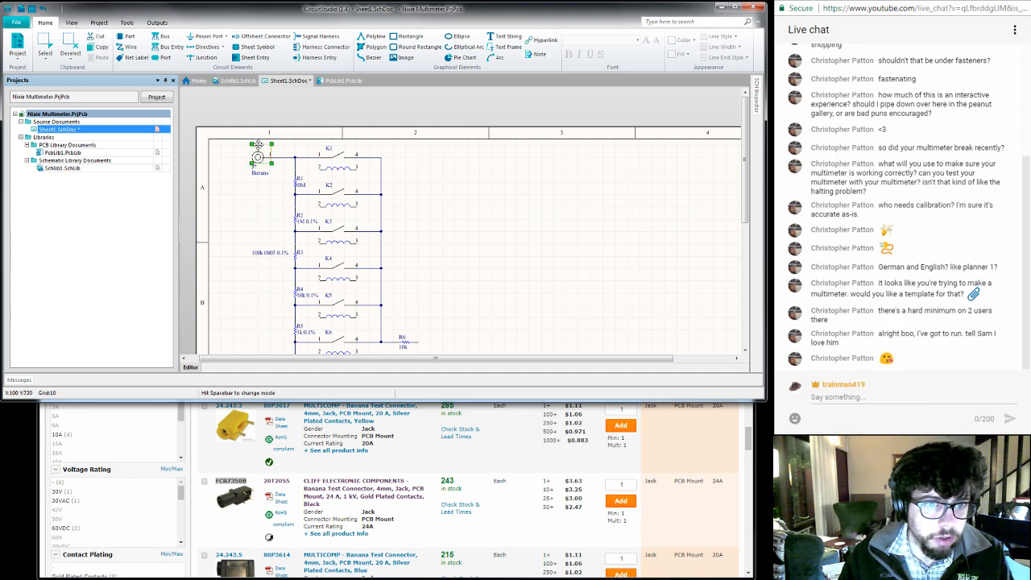
left_click(250, 216)
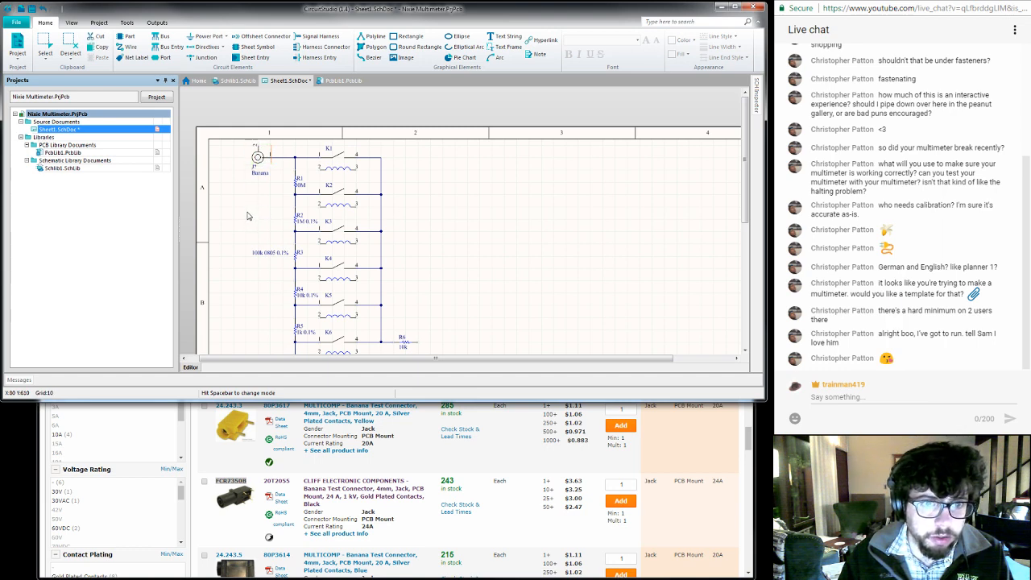
- Shift the two lower banana jacks one grid step left to line up with the uppermost jack
scroll(249, 223, "down", 1)
scroll(249, 224, "down", 3)
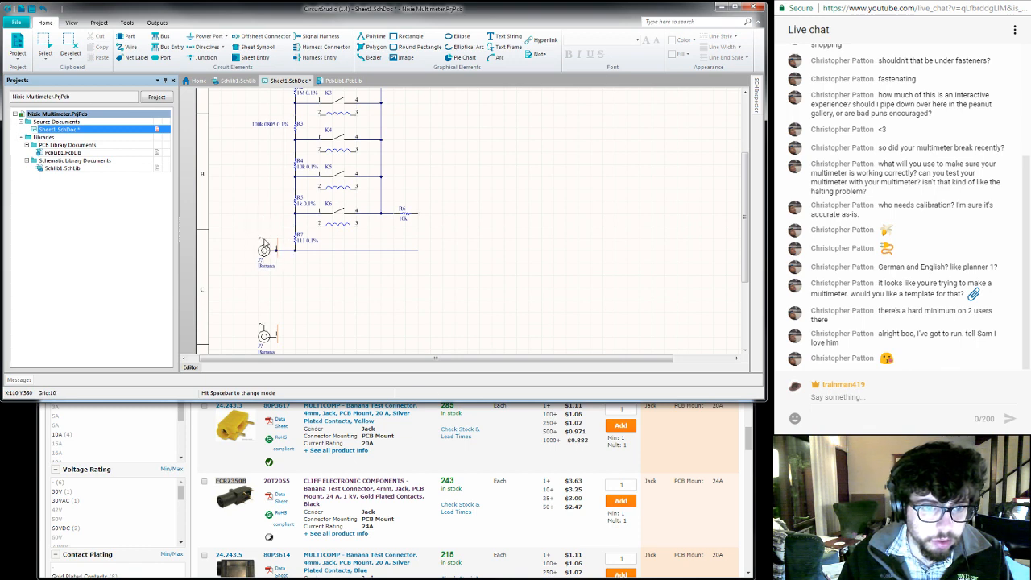
left_click_drag(263, 253, 258, 251)
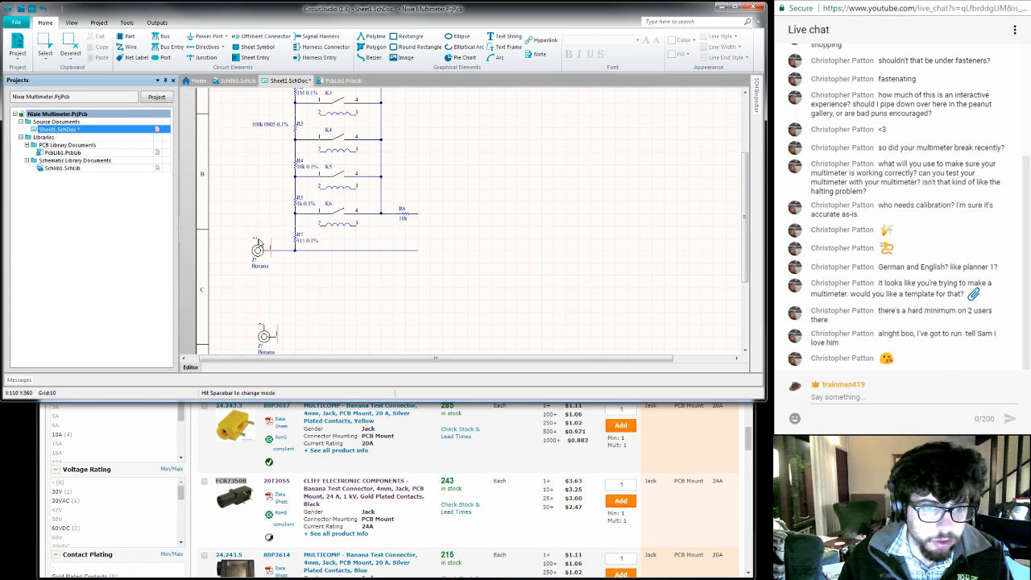
scroll(306, 320, "down", 1)
left_click_drag(266, 301, 259, 300)
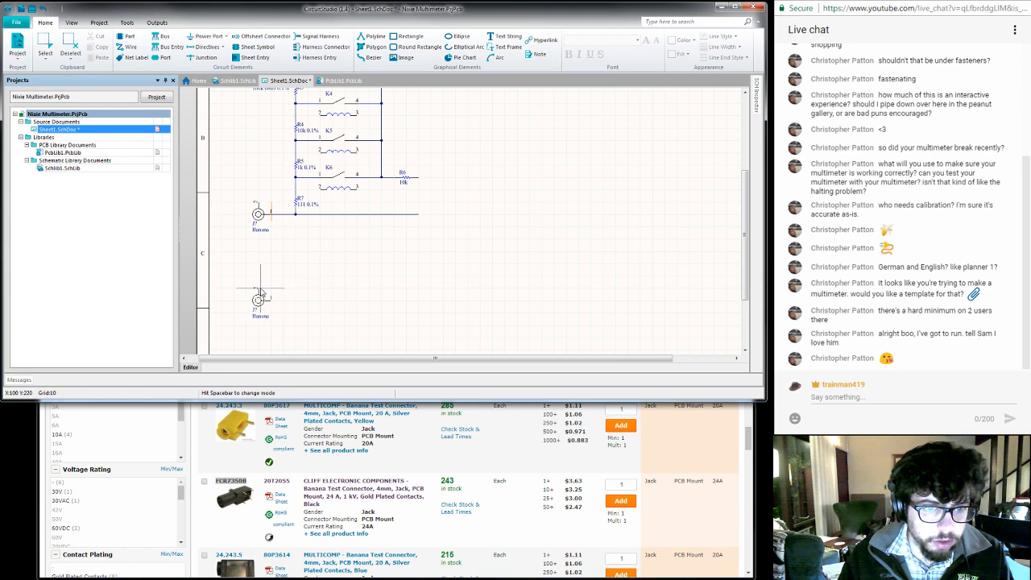
- Mirror all three banana jacks on Sheet1.SchDoc together and set their orientation to 0 Degrees
left_click(258, 215)
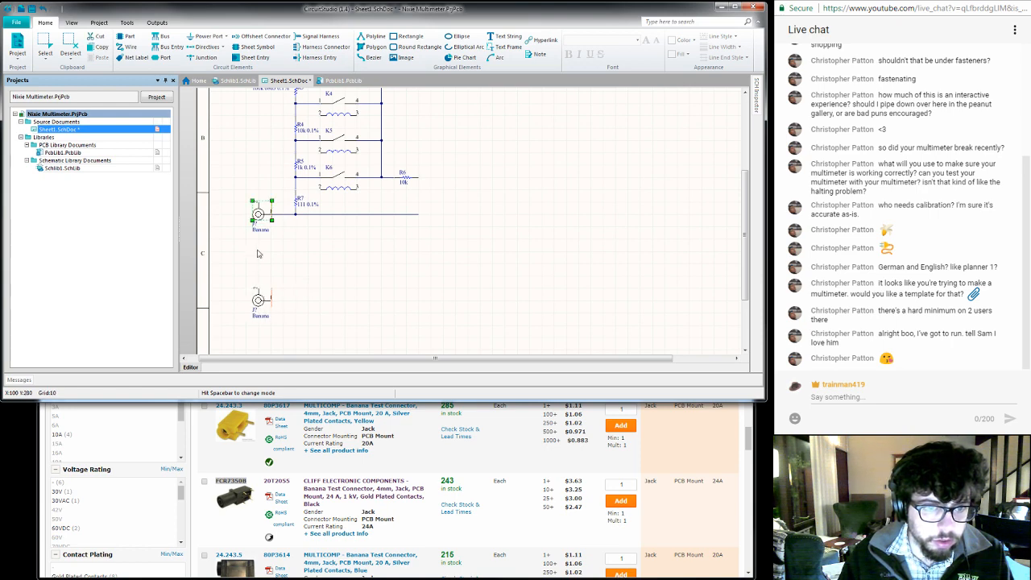
scroll(266, 278, "up", 4)
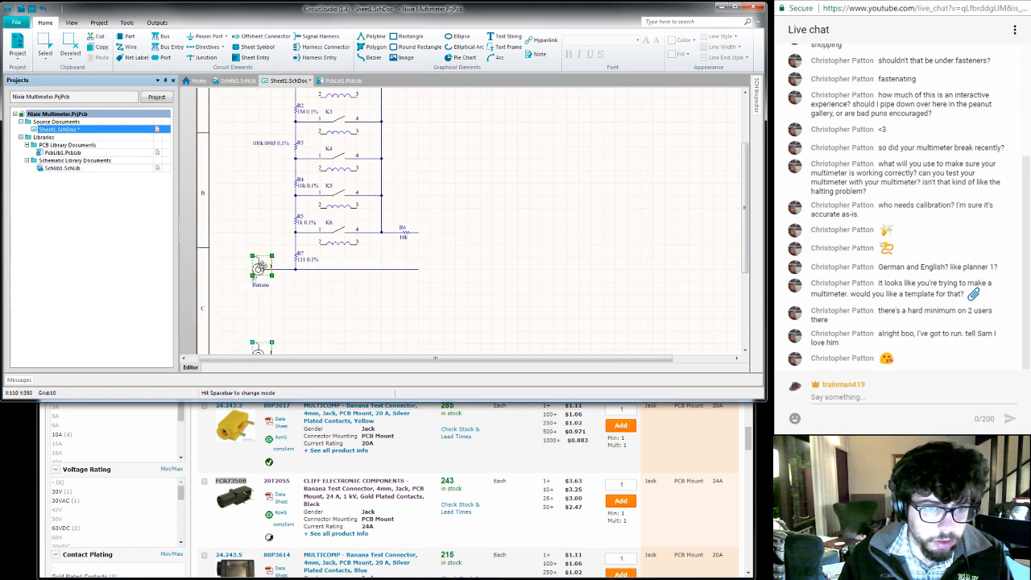
left_click(259, 138)
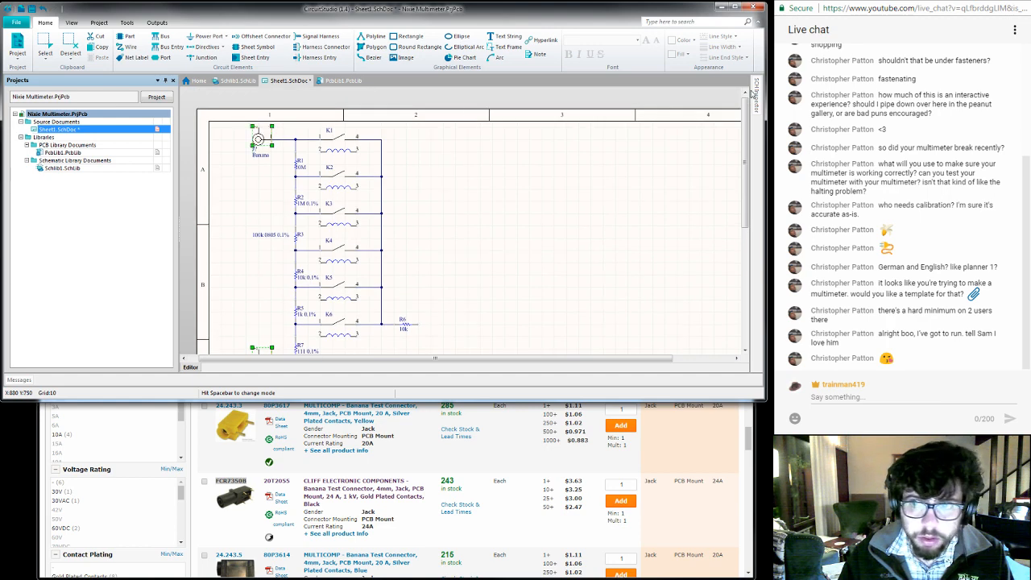
mouse_move(757, 95)
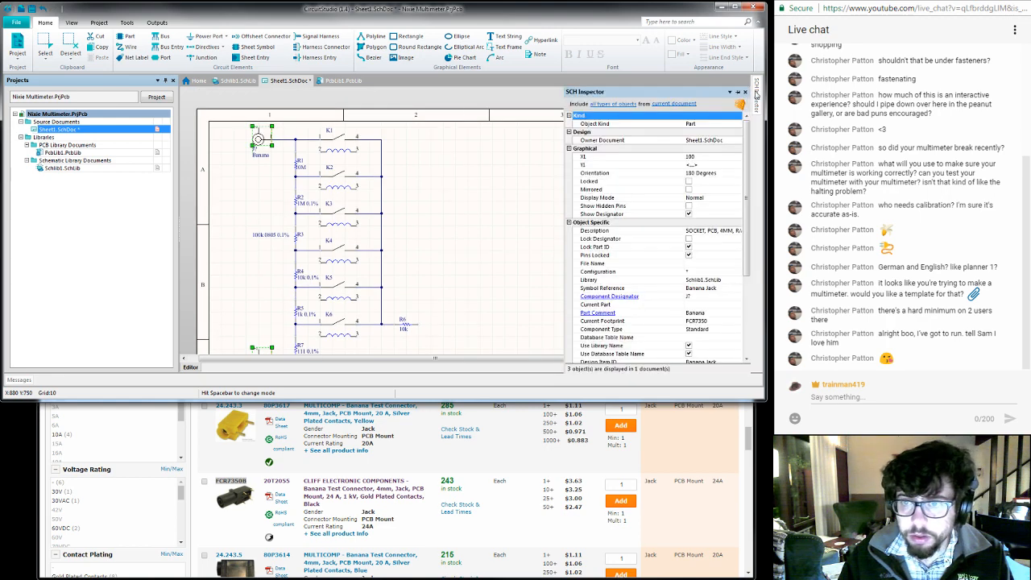
left_click(689, 190)
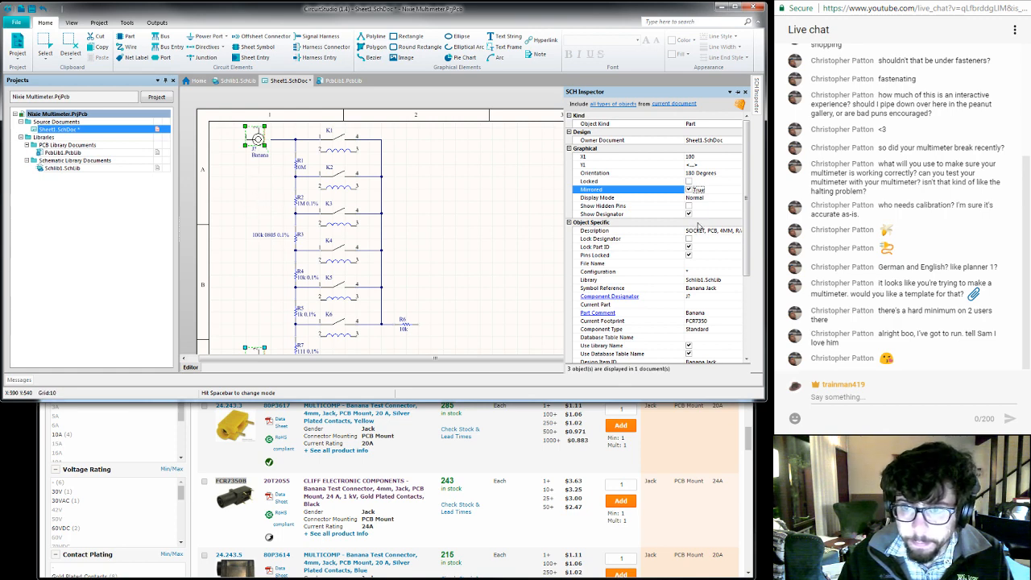
left_click(714, 174)
left_click(739, 174)
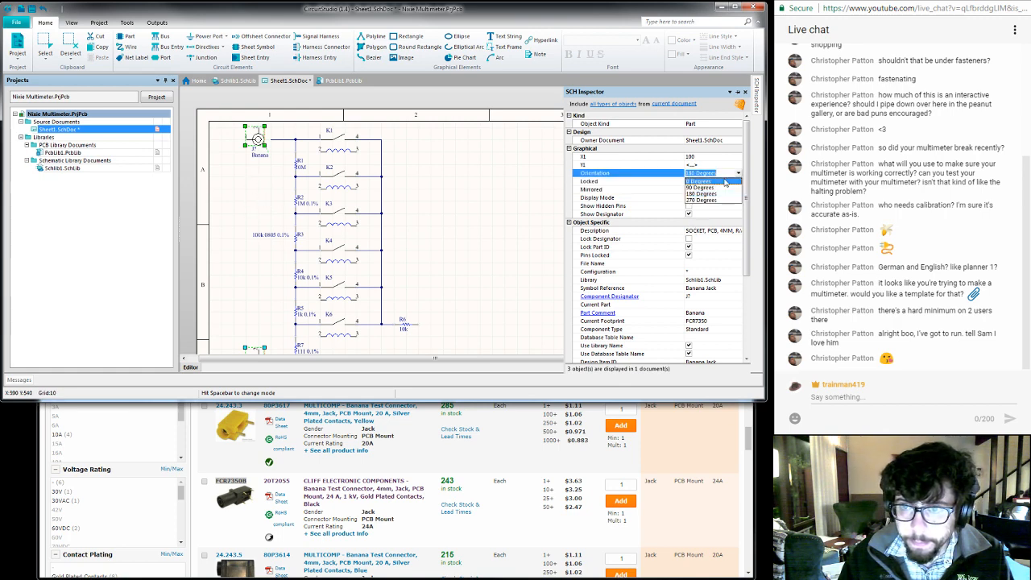
left_click(719, 181)
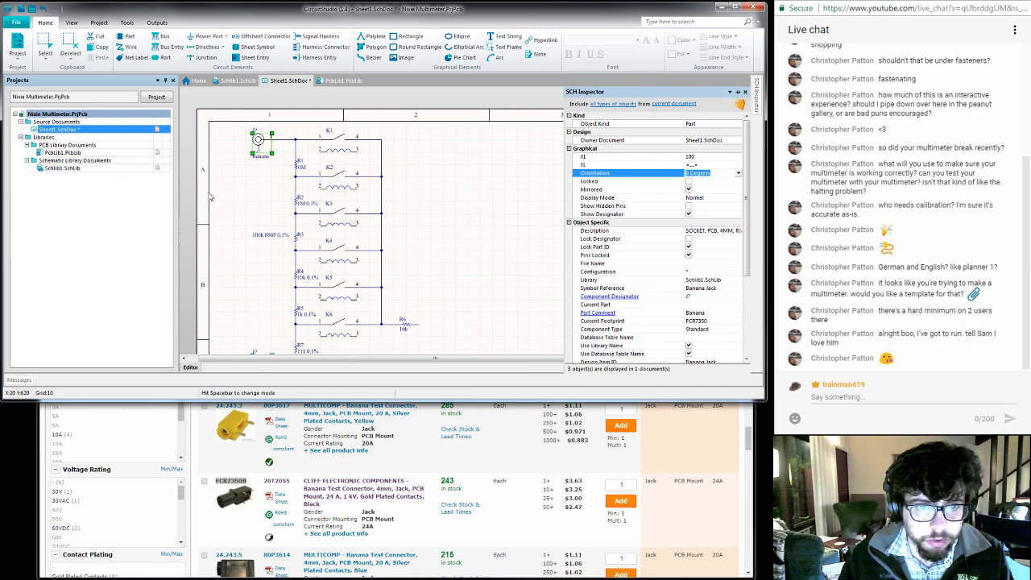
left_click(242, 188)
- Place a GND power port on the downward-facing pin of each of the three banana jacks
mouse_move(236, 278)
right_mouse_down()
mouse_move(245, 154)
mouse_move(240, 274)
right_mouse_up()
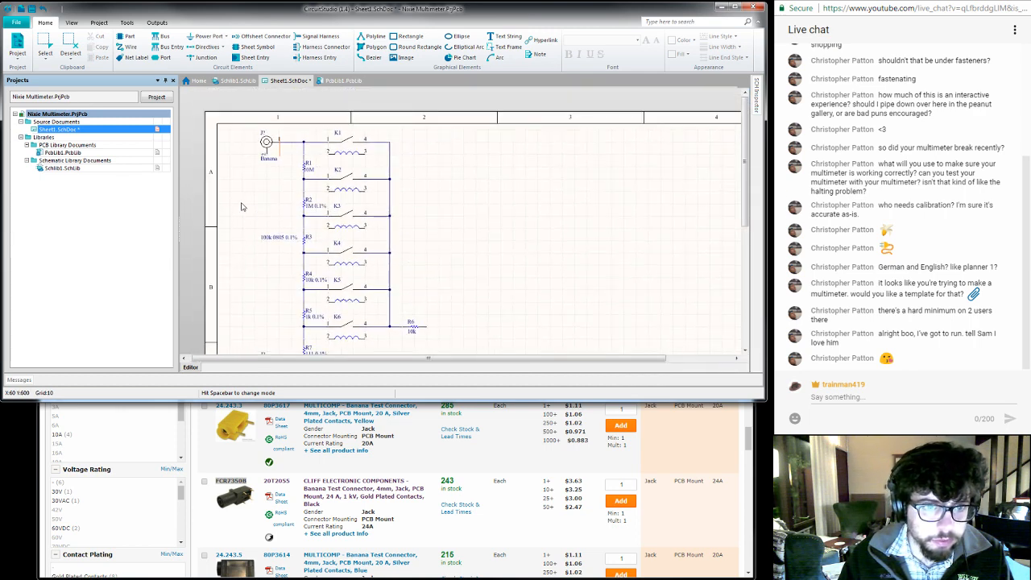
key("p")
key("o")
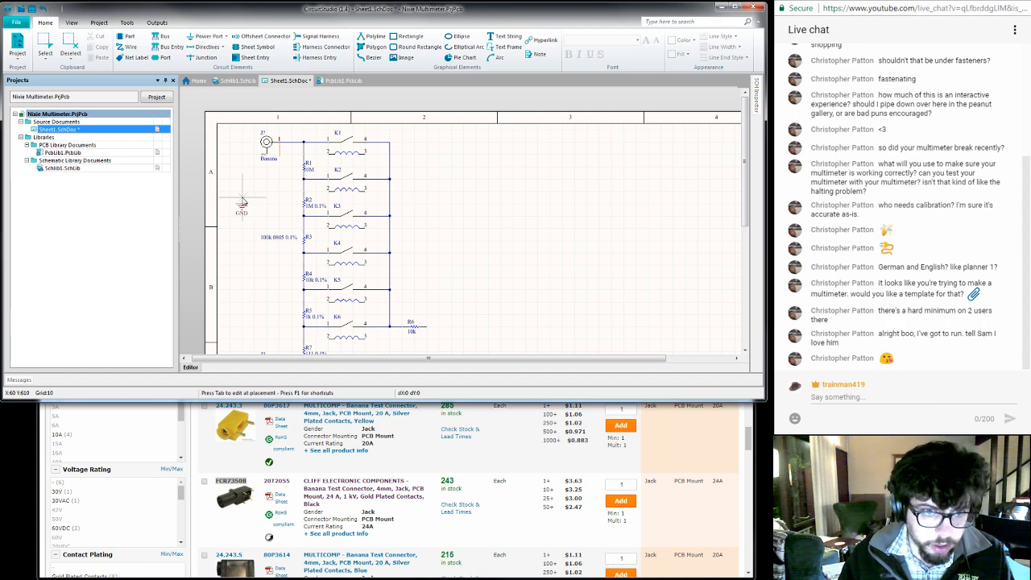
left_click(266, 159)
scroll(243, 314, "down", 3)
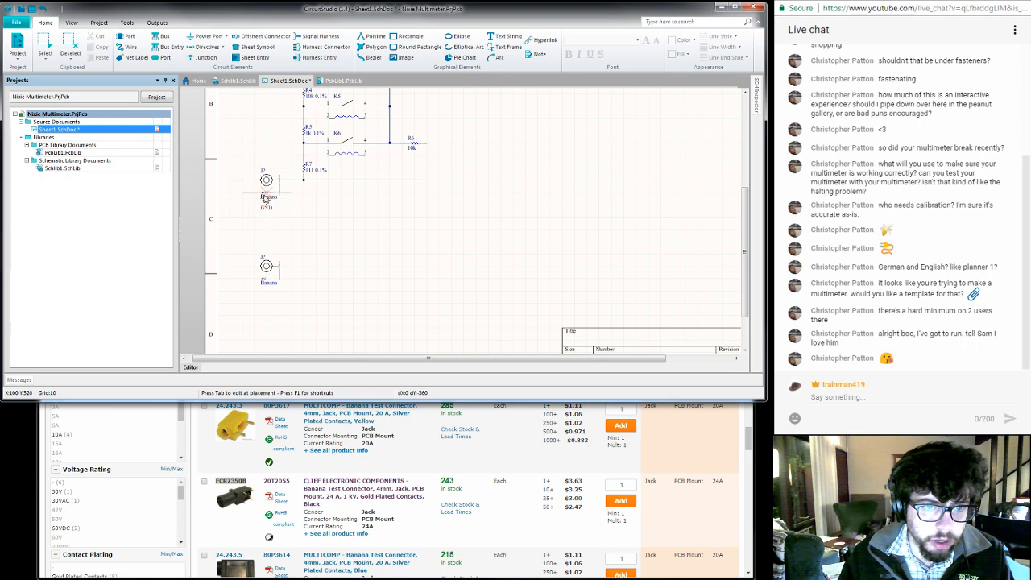
left_click(266, 282)
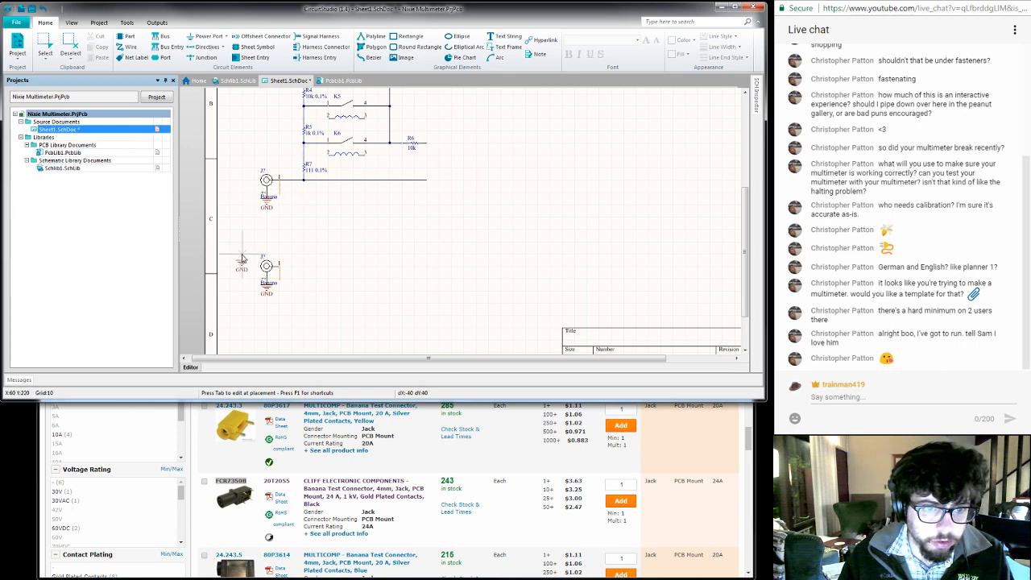
key("Escape")
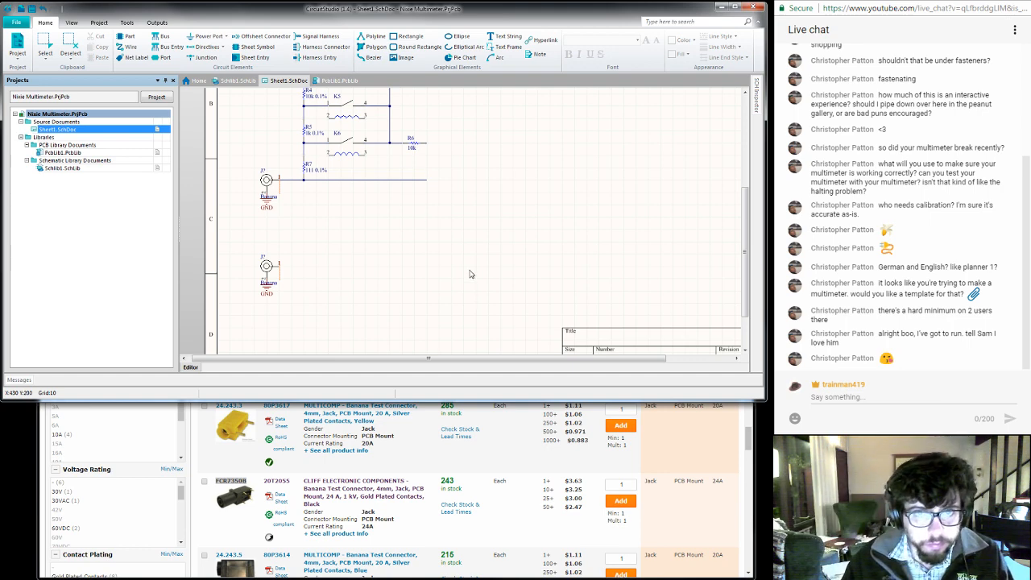
- Switch to the browser and close the banana connector search and datasheet pages, stopping at Digi-Key's Connectors, Interconnects page
left_click(432, 451)
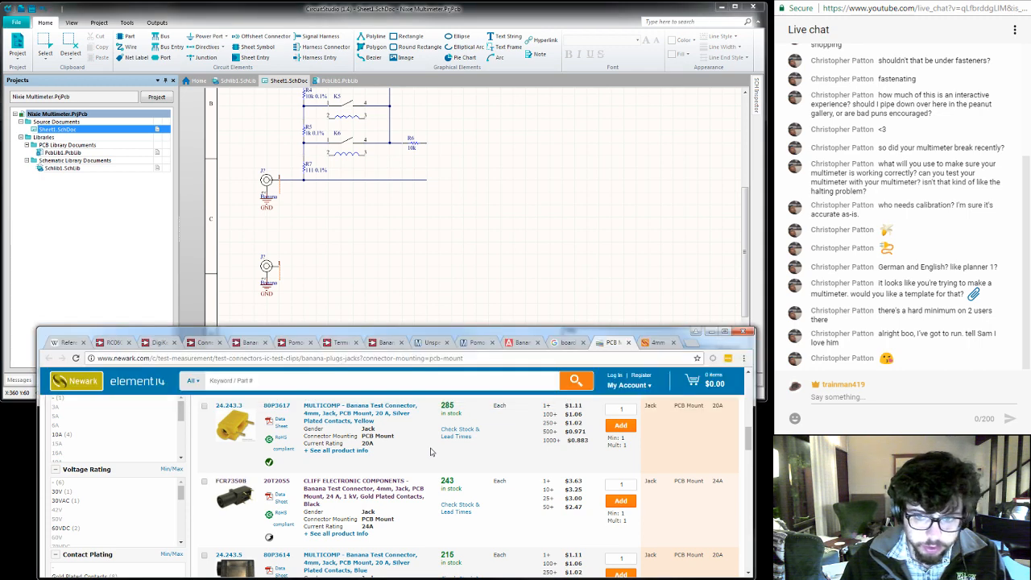
key("ctrl+Tab")
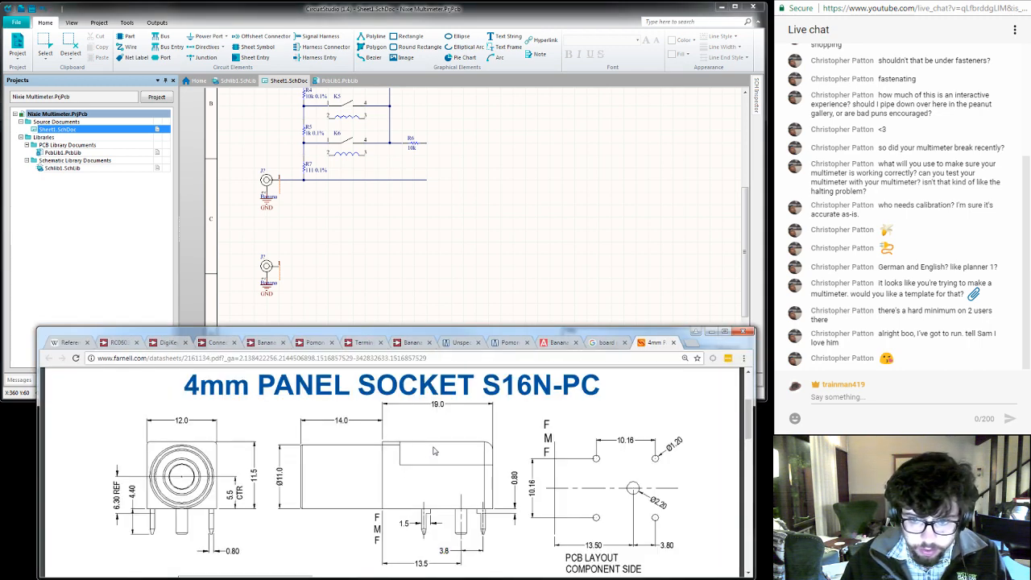
key("ctrl+w")
key("ctrl+w")
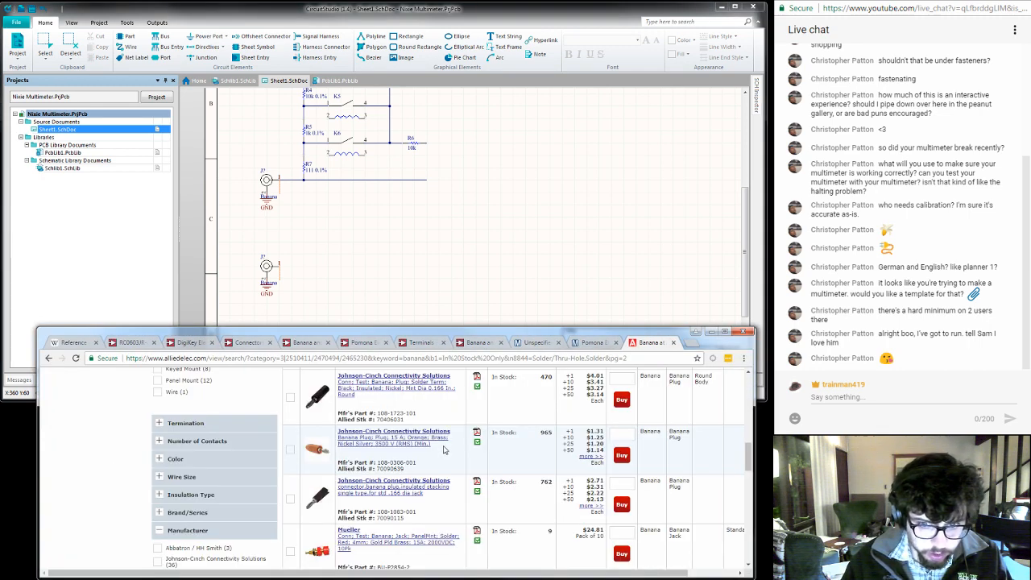
key("ctrl+w")
key("ctrl+w")
key("ctrl+w")
key("ctrl+w")
key("ctrl+w")
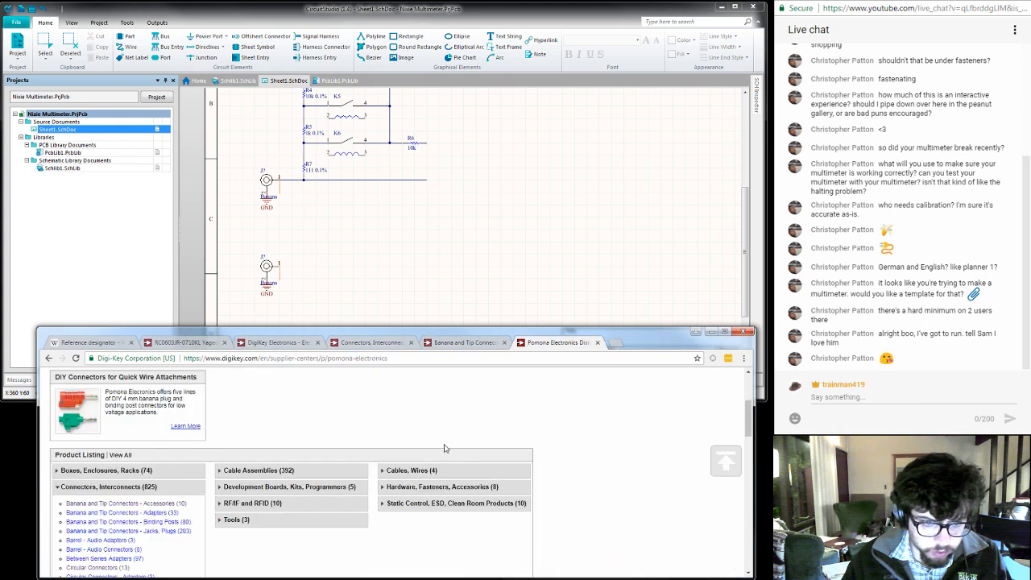
key("ctrl+w")
key("ctrl+w")
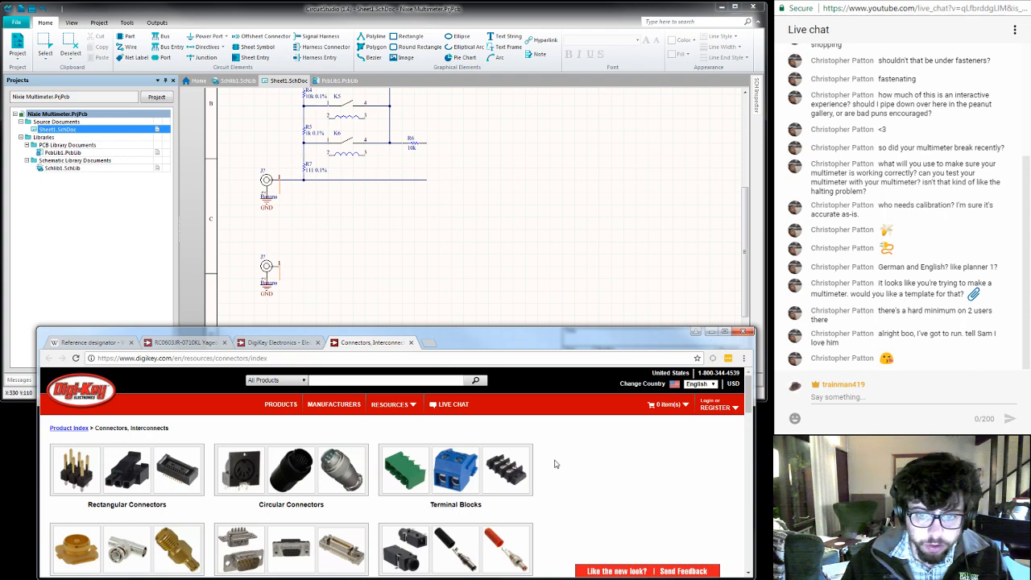
- Open Digi-Key's Product Index and go to the Discrete Semiconductor Products category
scroll(555, 464, "down", 6)
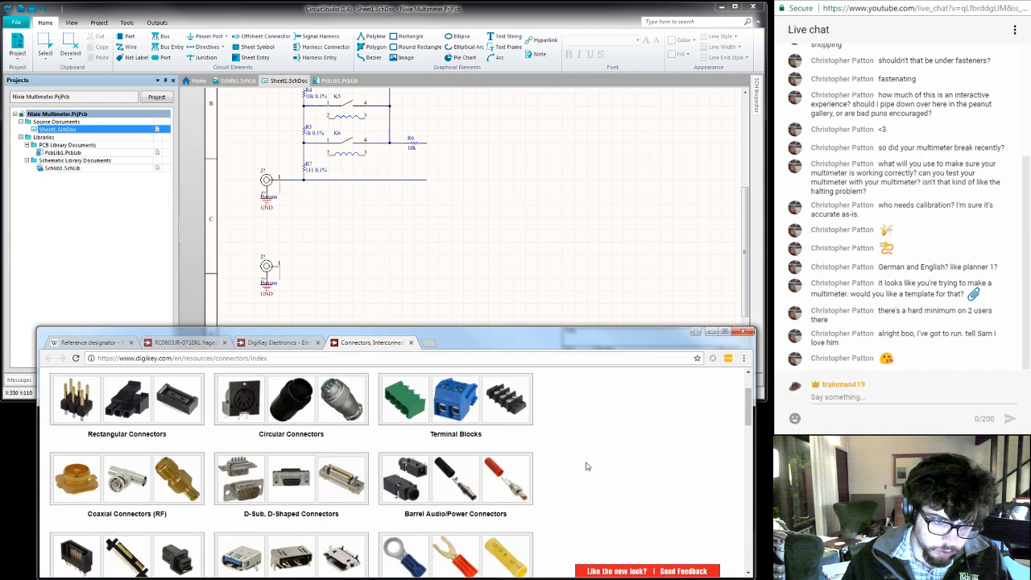
scroll(587, 466, "up", 1)
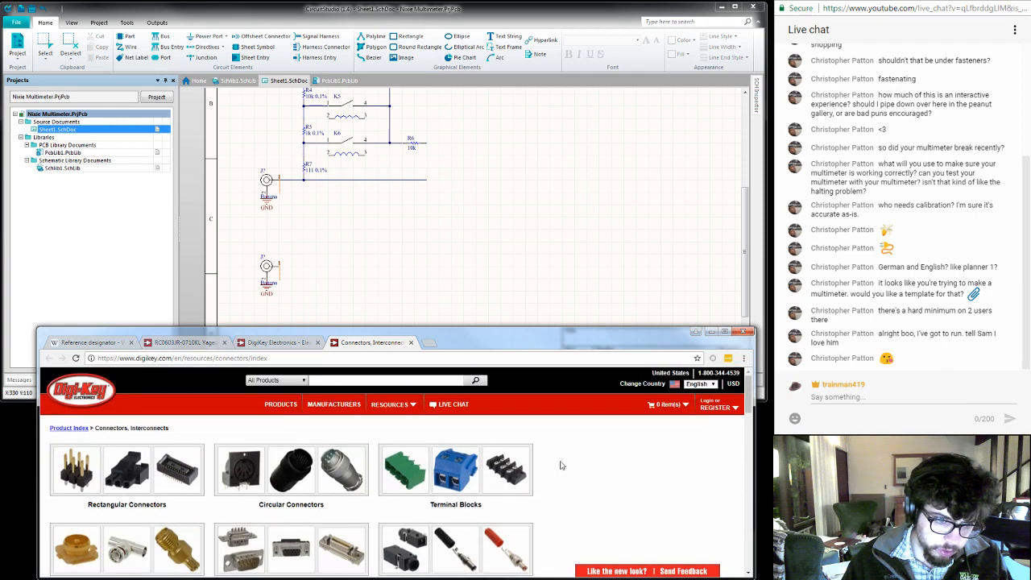
left_click(68, 428)
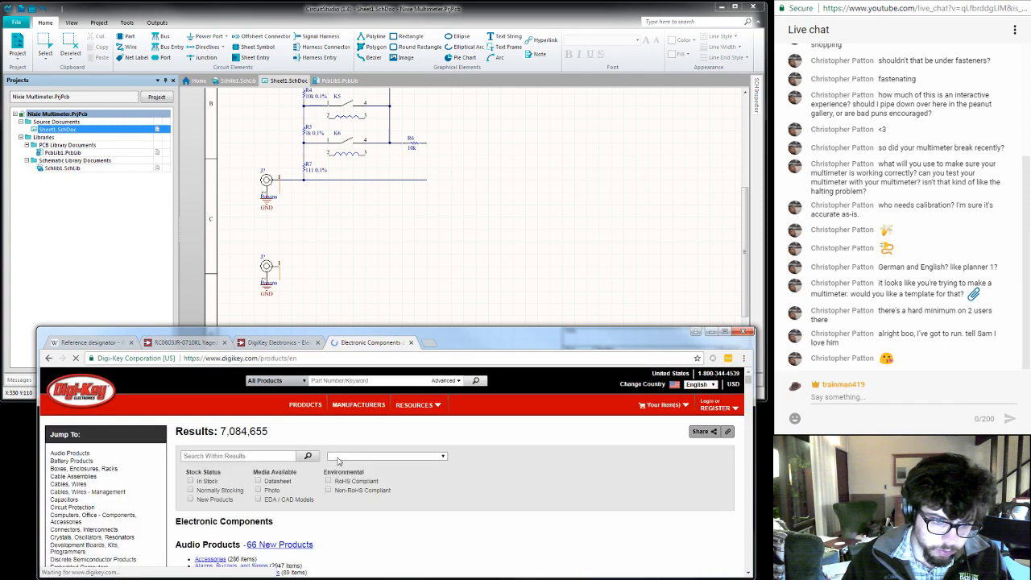
scroll(119, 470, "down", 5)
scroll(334, 477, "down", 20)
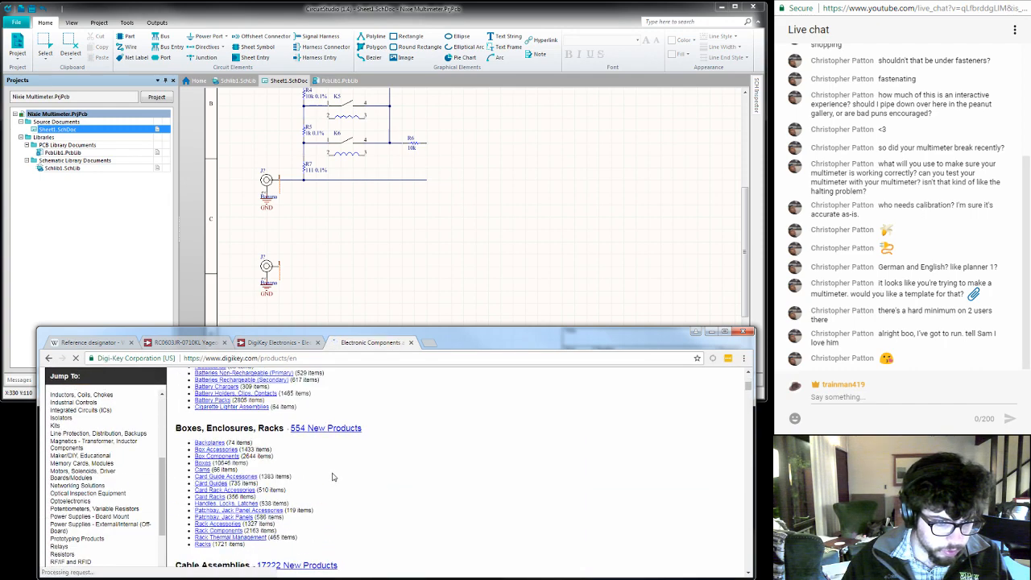
scroll(152, 481, "down", 2)
scroll(149, 482, "up", 5)
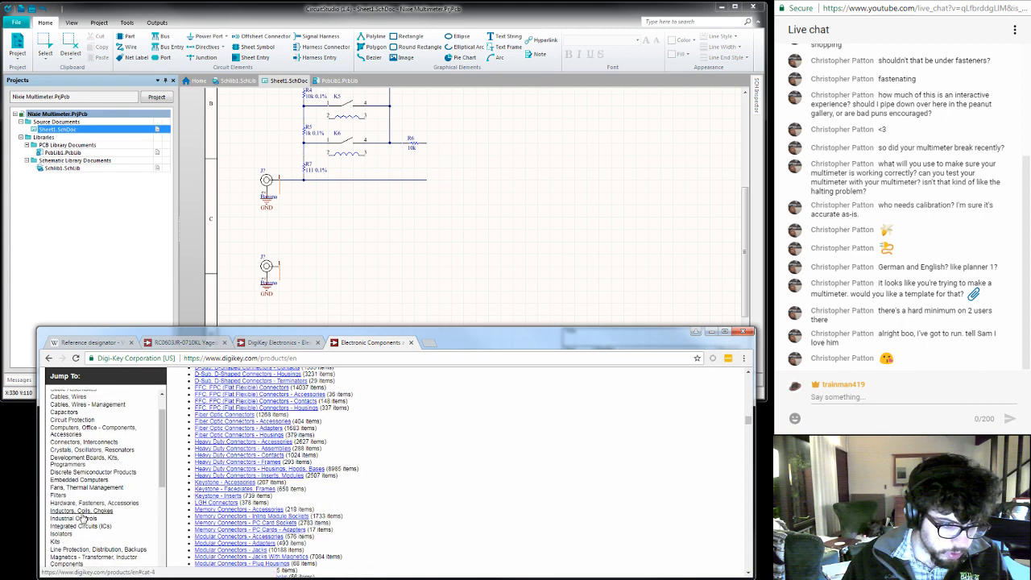
left_click(133, 473)
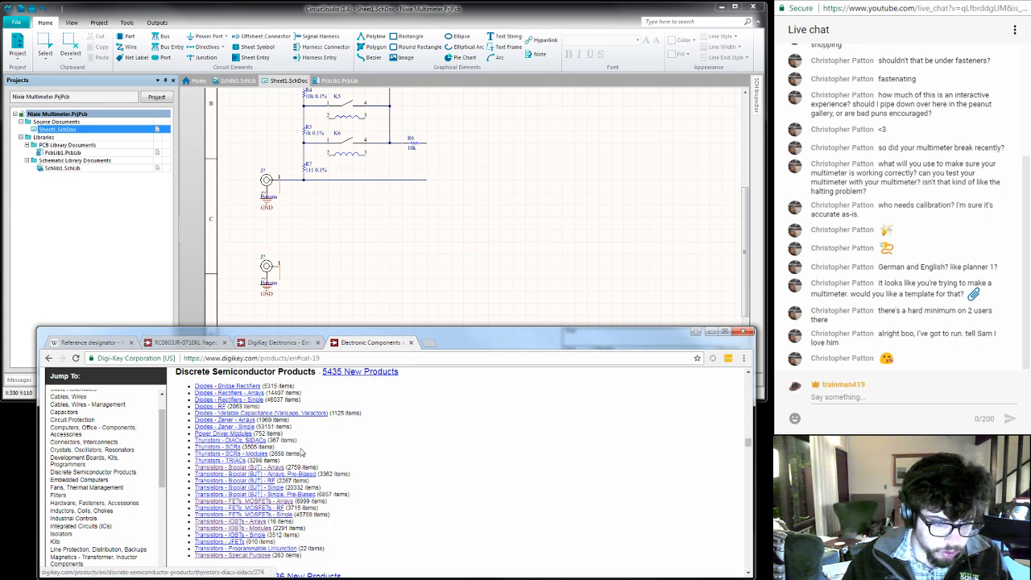
- Open the Diodes - Rectifiers - Single and Diodes - Zener - Single categories in separate new tabs
scroll(418, 473, "down", 1)
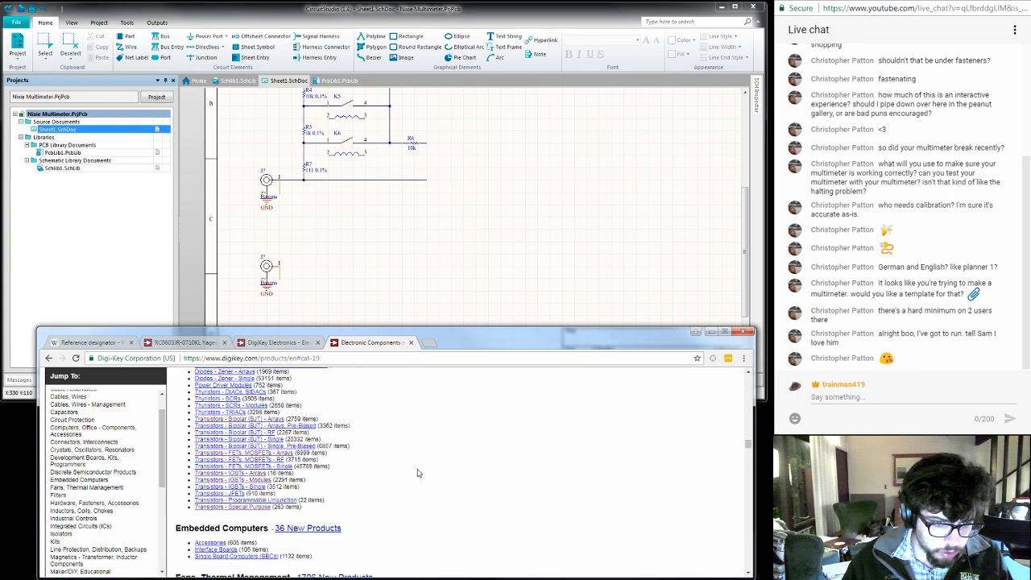
scroll(417, 473, "up", 1)
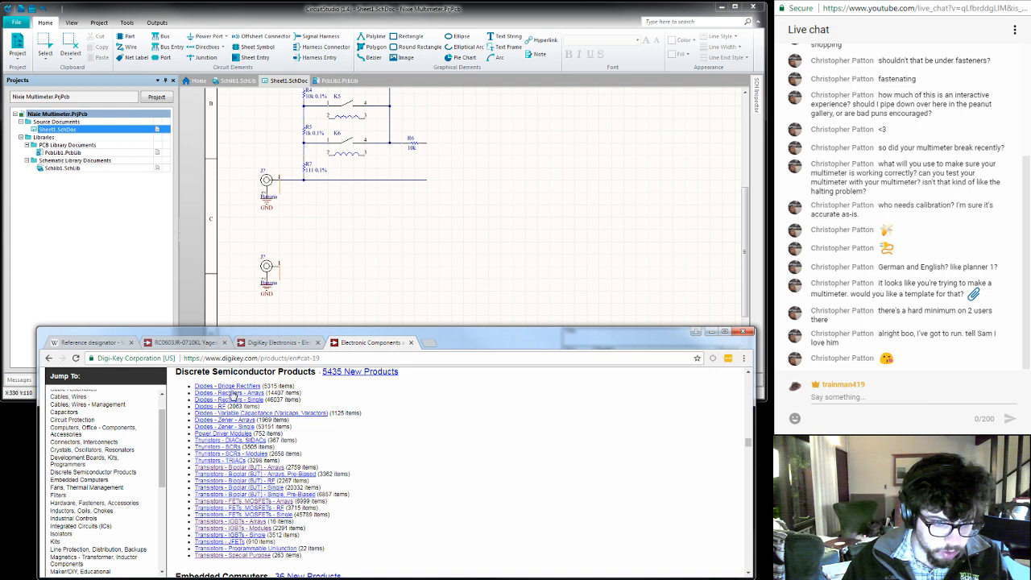
middle_click(232, 400)
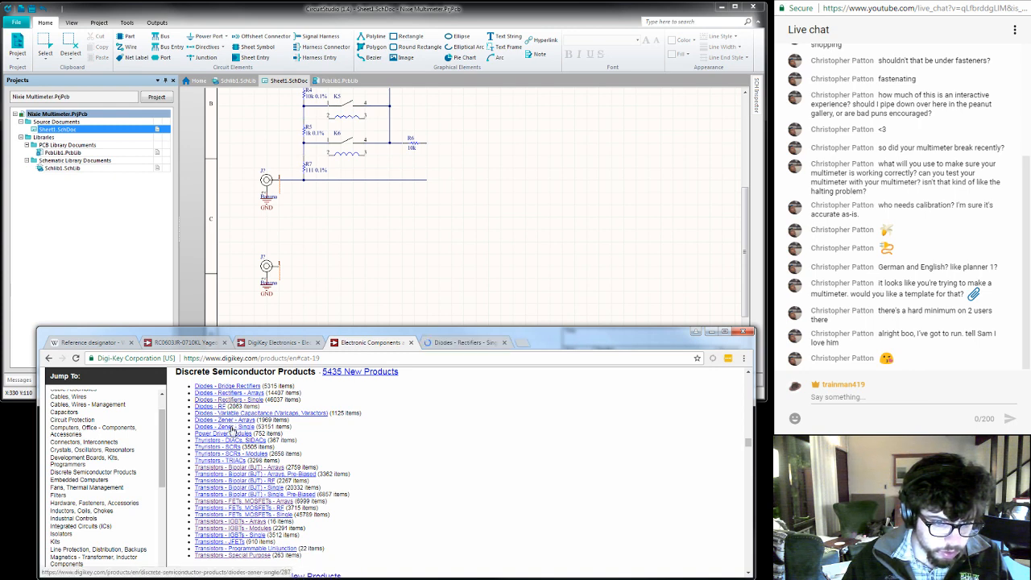
middle_click(234, 427)
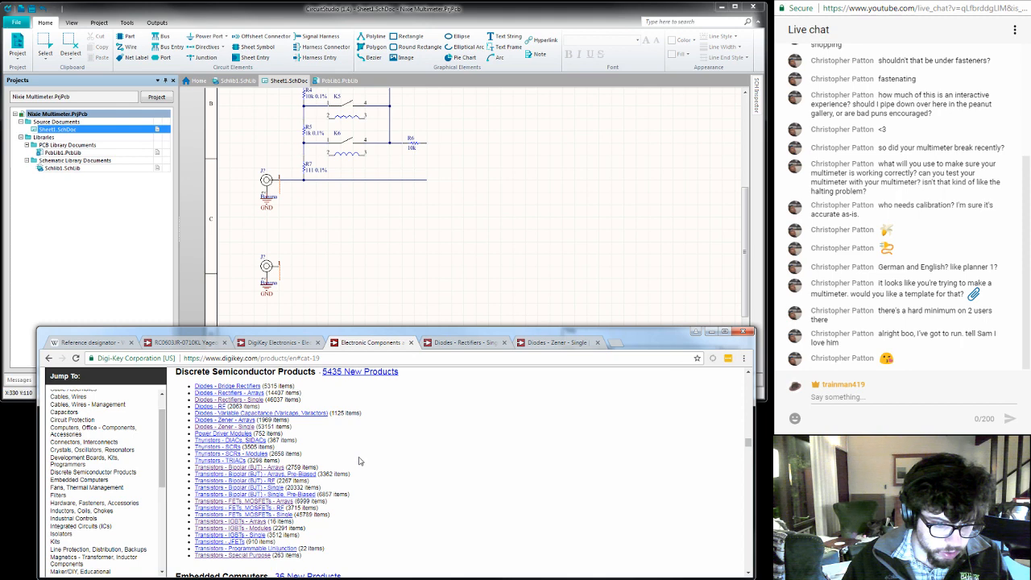
- Examine the filter options on the single rectifier diode page and the single Zener diode page
left_click(453, 343)
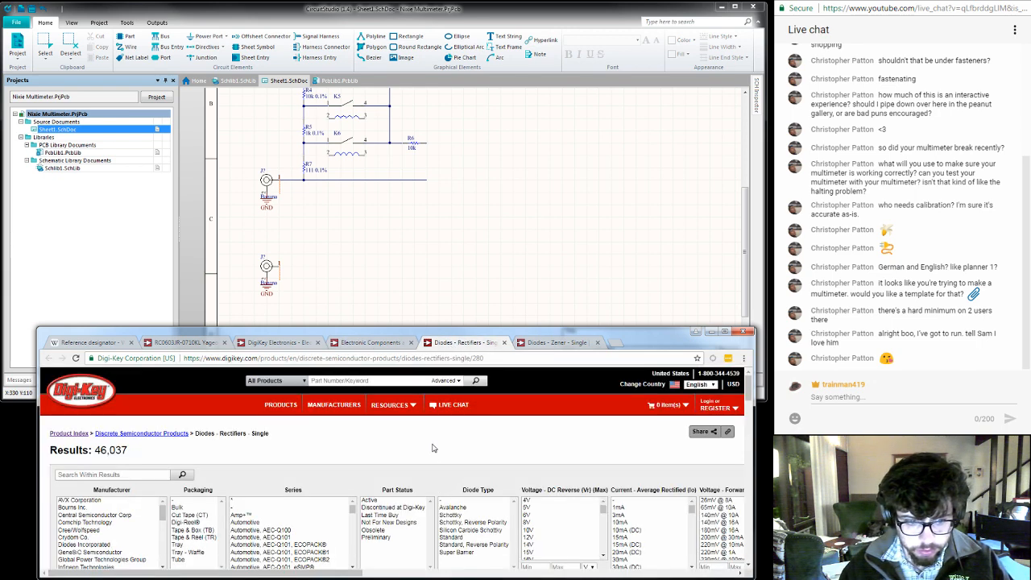
scroll(433, 448, "down", 1)
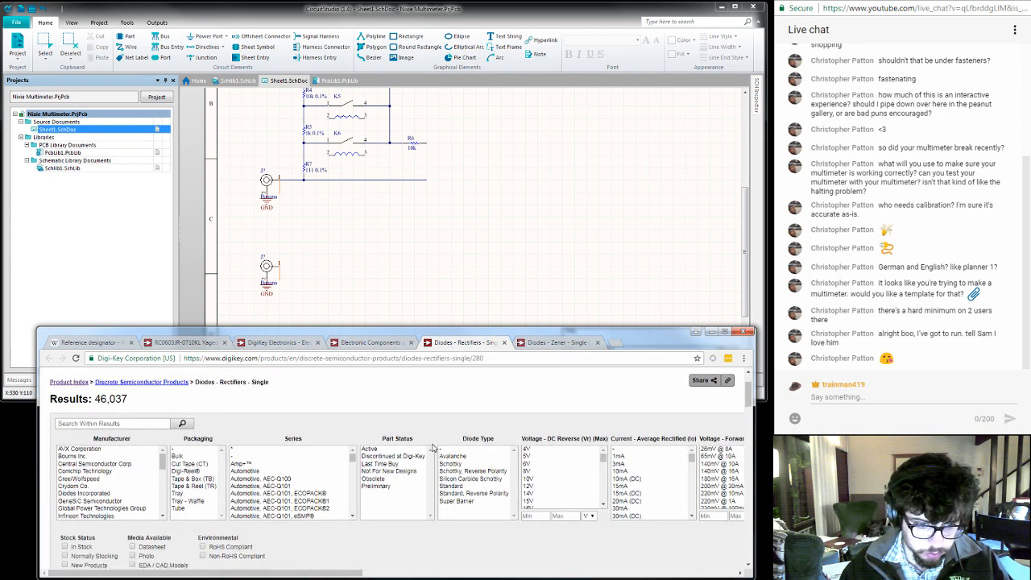
scroll(433, 448, "down", 1)
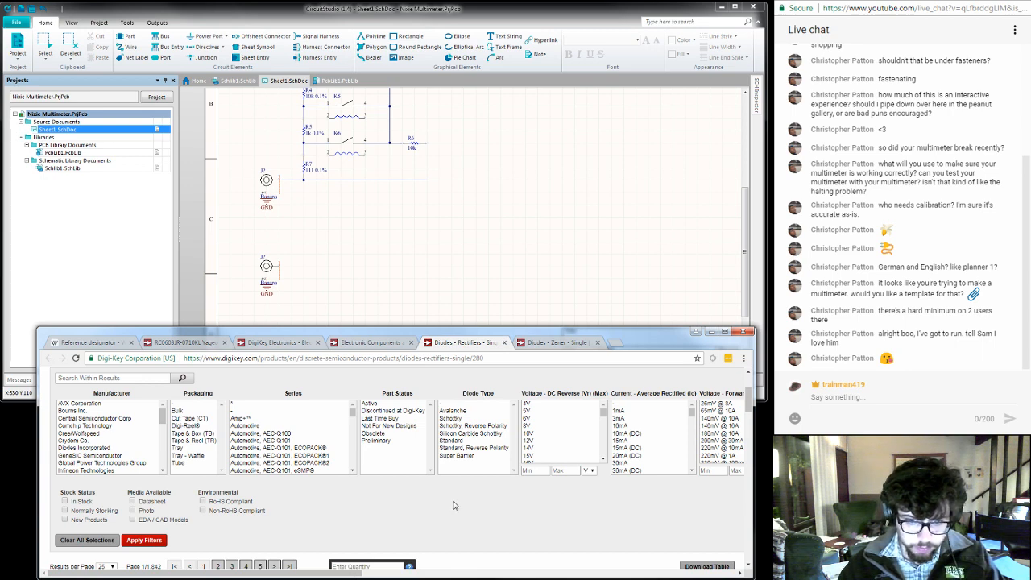
left_click(541, 344)
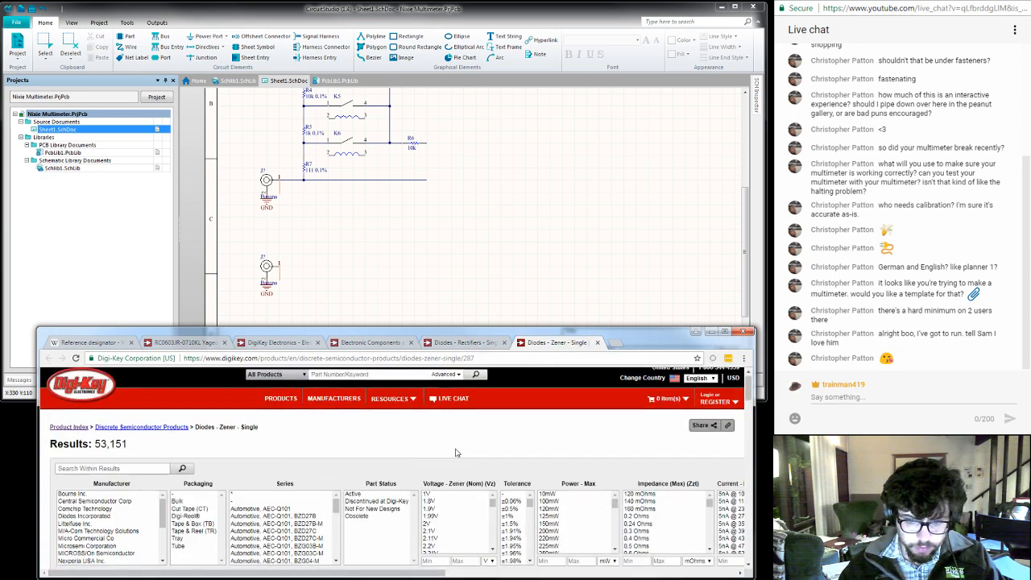
scroll(455, 453, "down", 2)
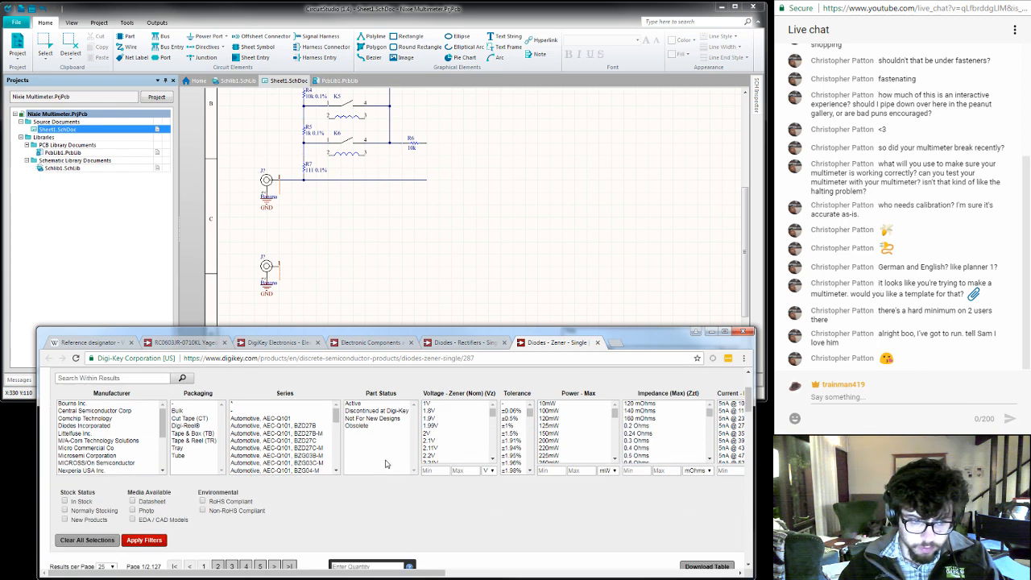
left_click_drag(258, 575, 303, 574)
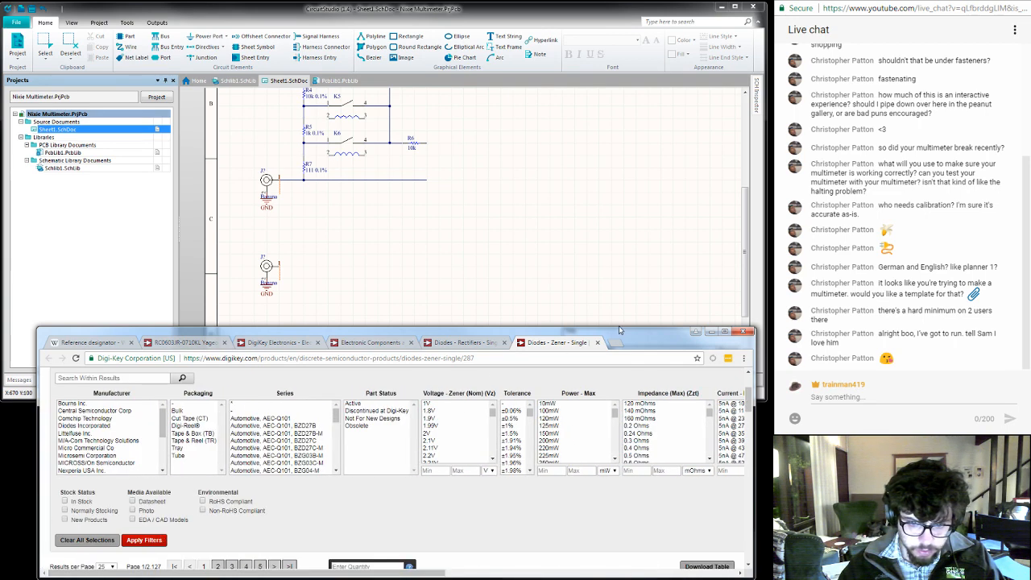
- Move the browser window higher over the schematic editor and bring the Zener diode listing back to the front
left_click_drag(623, 328, 624, 244)
left_click(625, 206)
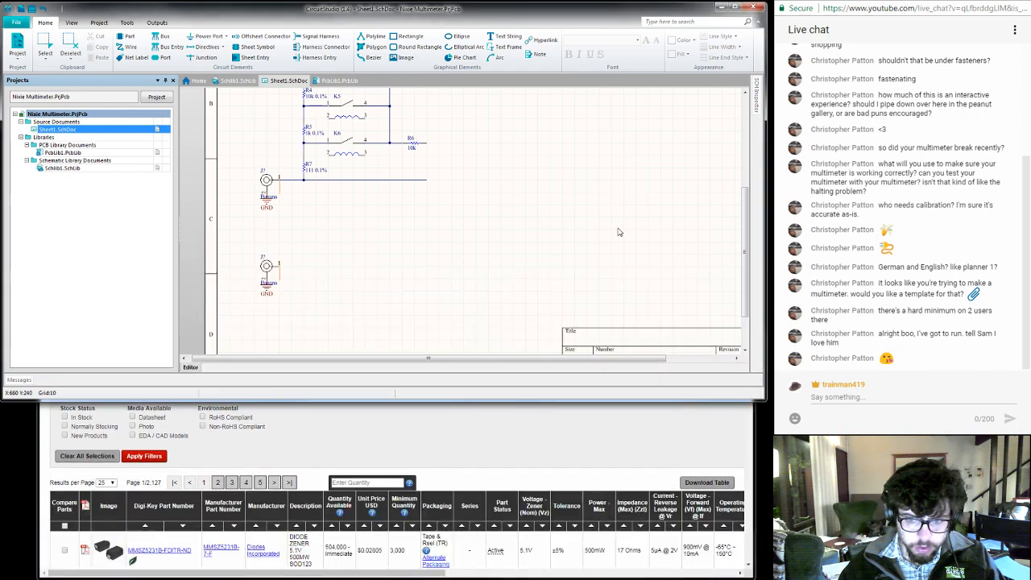
left_click(566, 434)
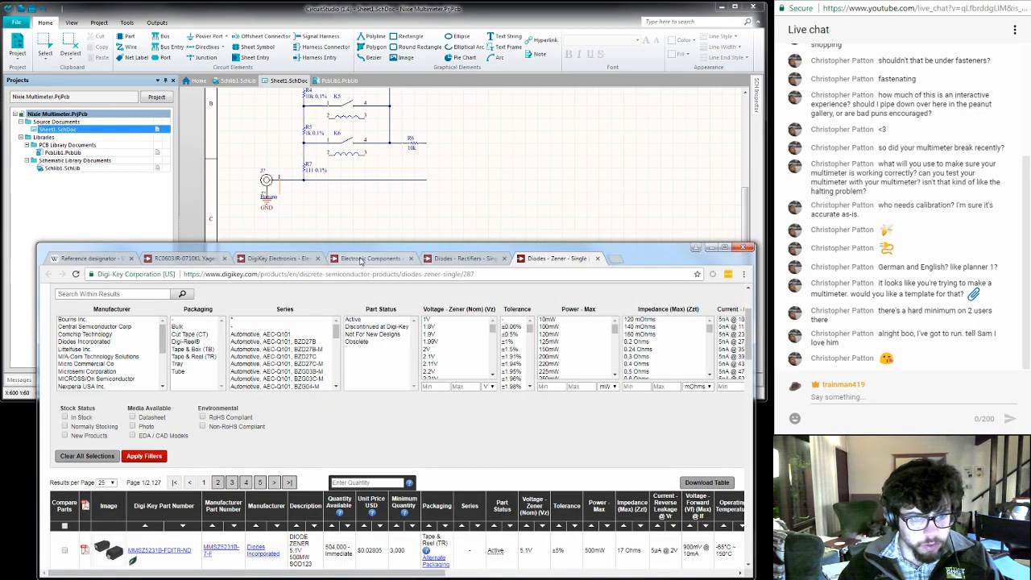
- Search all Digi-Key products for "TVS" from the already open home page
left_click(364, 259)
left_click(282, 258)
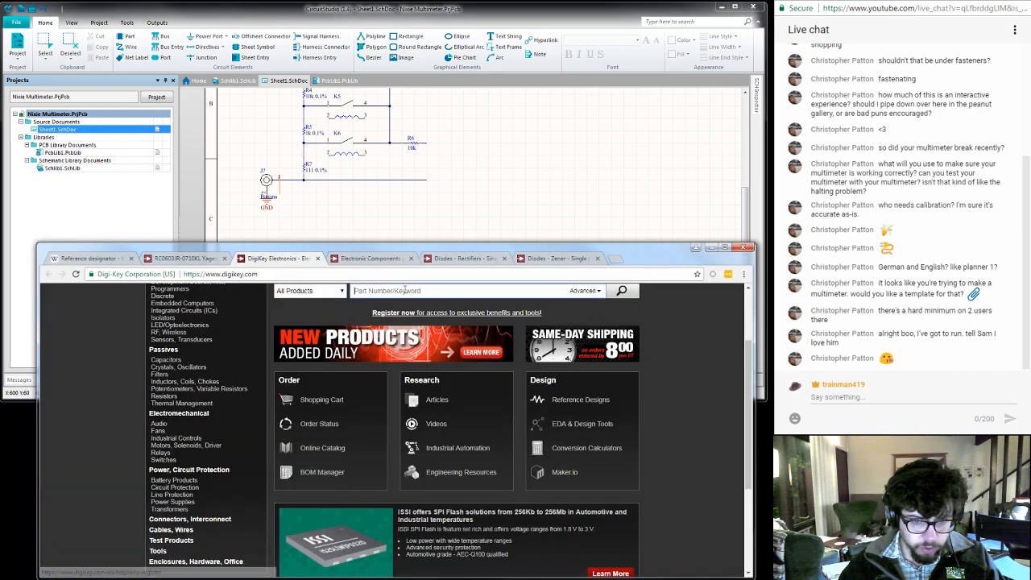
type("TVS")
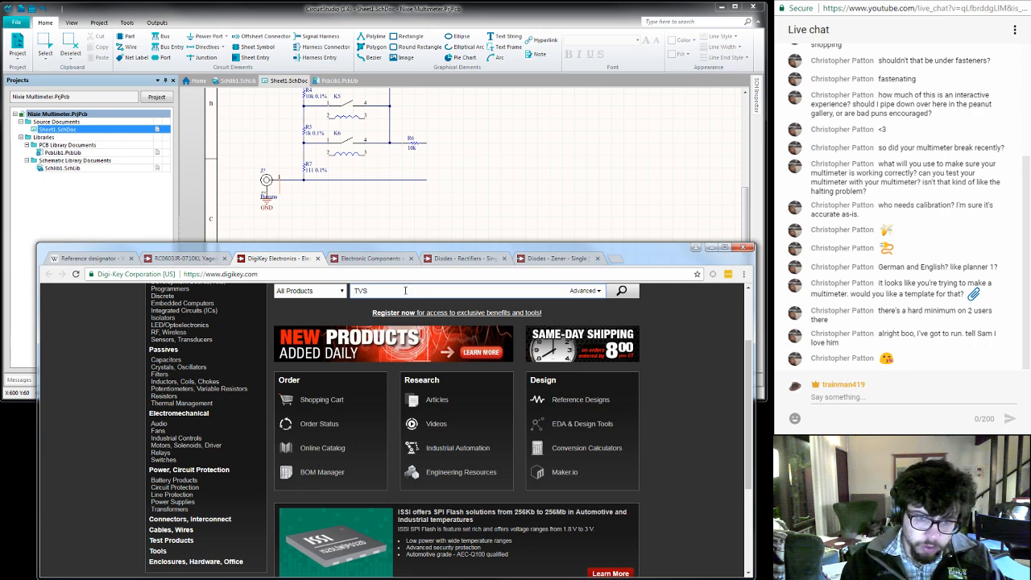
key("Return")
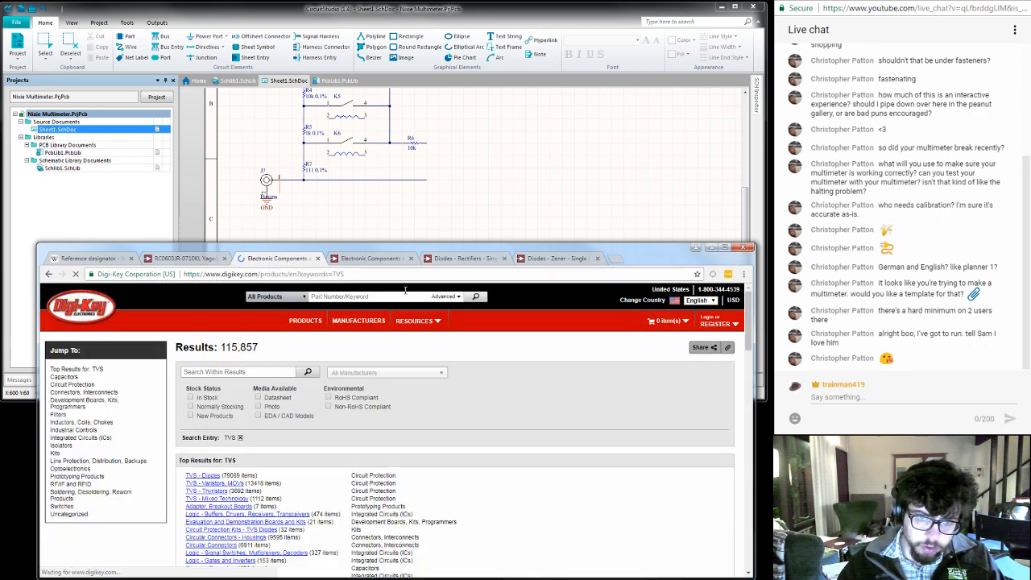
- Move the browser window higher and open the TVS - Varistors, MOVs and TVS - Diodes categories in separate new tabs
left_click_drag(395, 245, 398, 120)
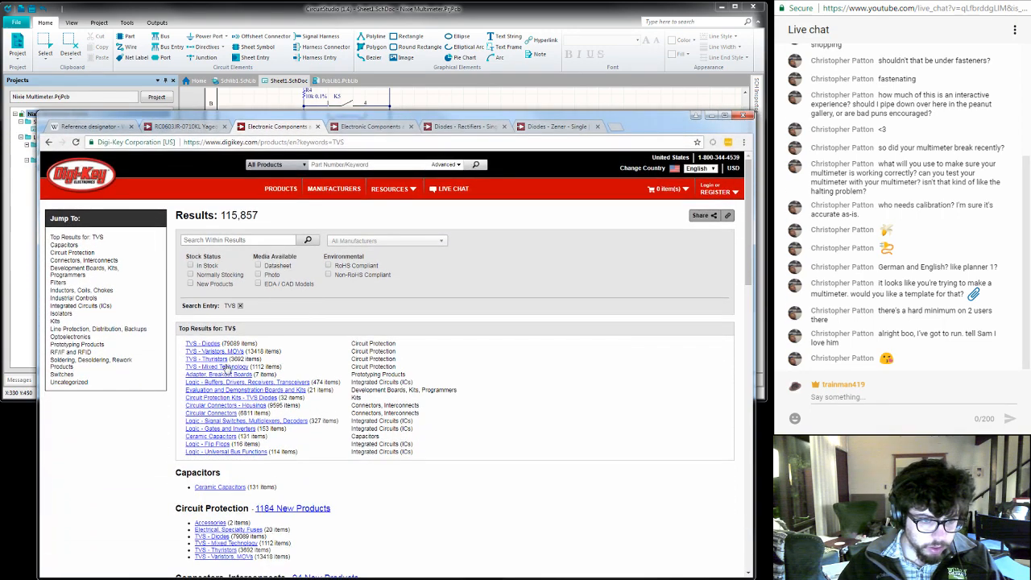
middle_click(210, 353)
middle_click(212, 346)
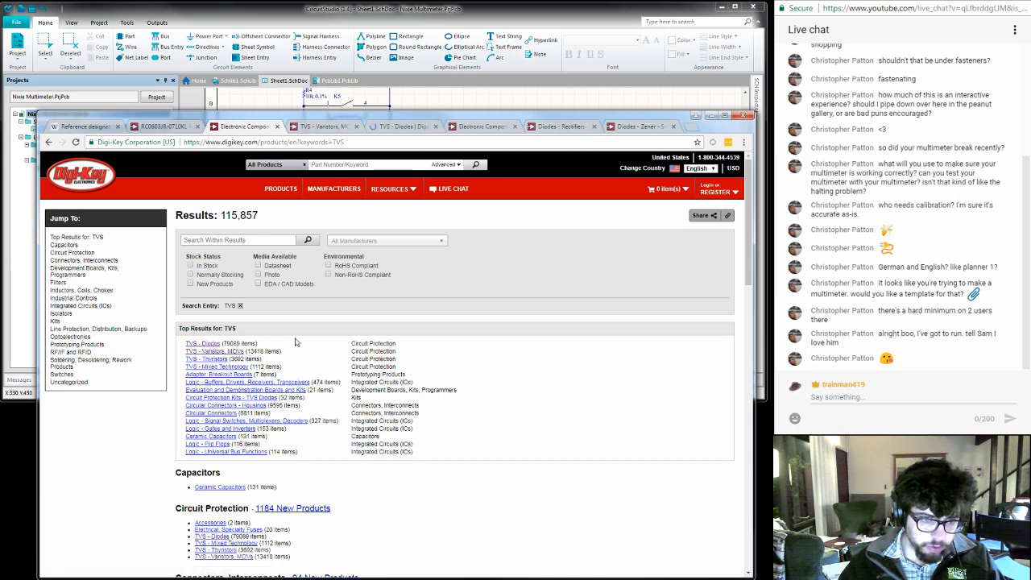
- Filter the TVS - Varistors, MOVs listing to active parts that are in stock and normally stocked
key("ctrl+Tab")
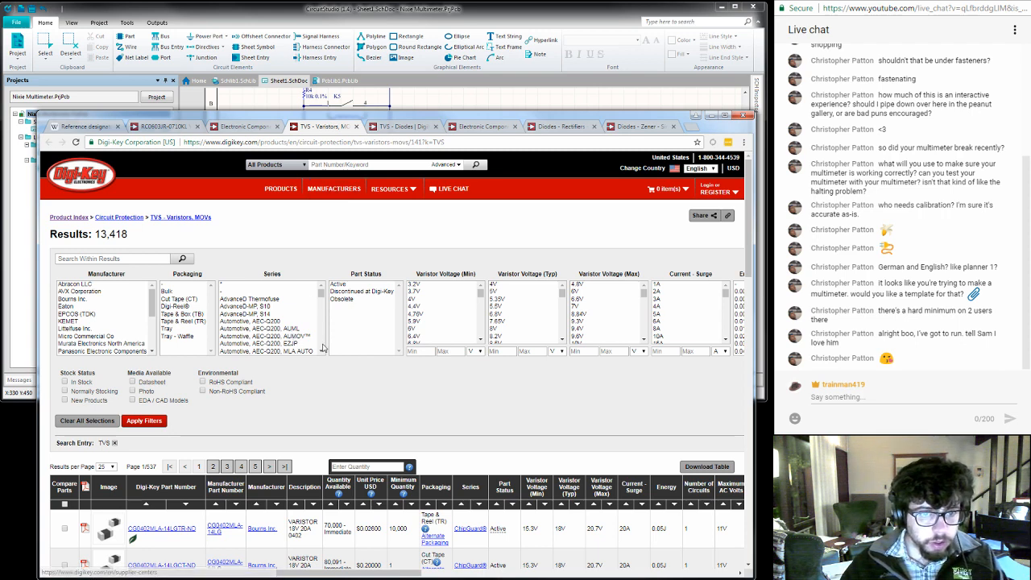
left_click(337, 284)
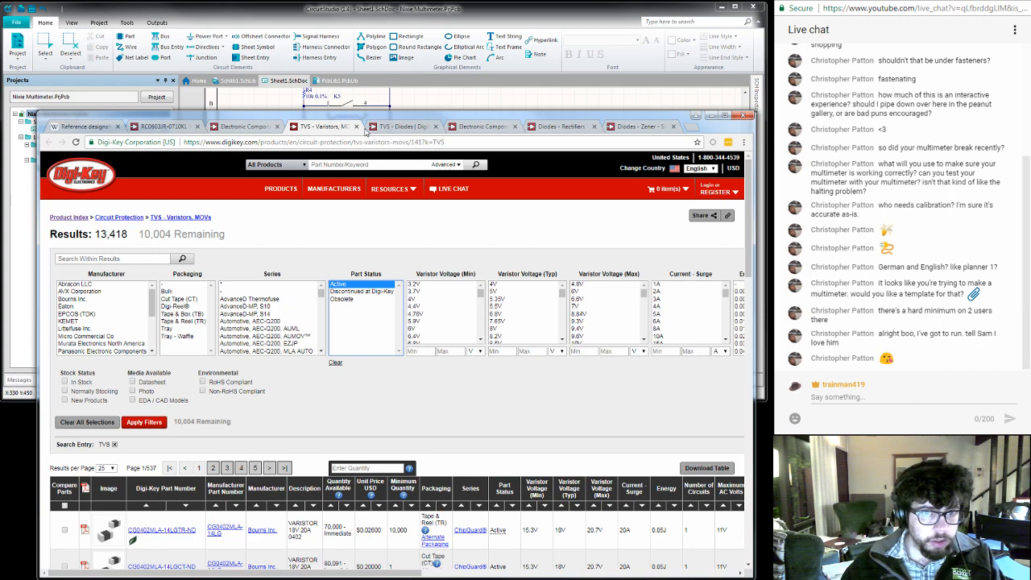
left_click(399, 127)
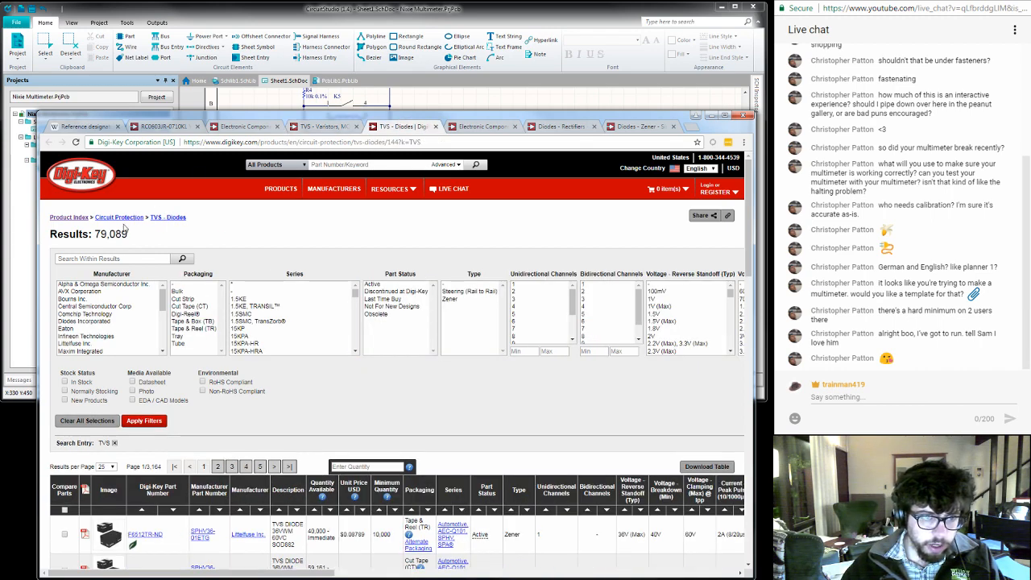
left_click(315, 128)
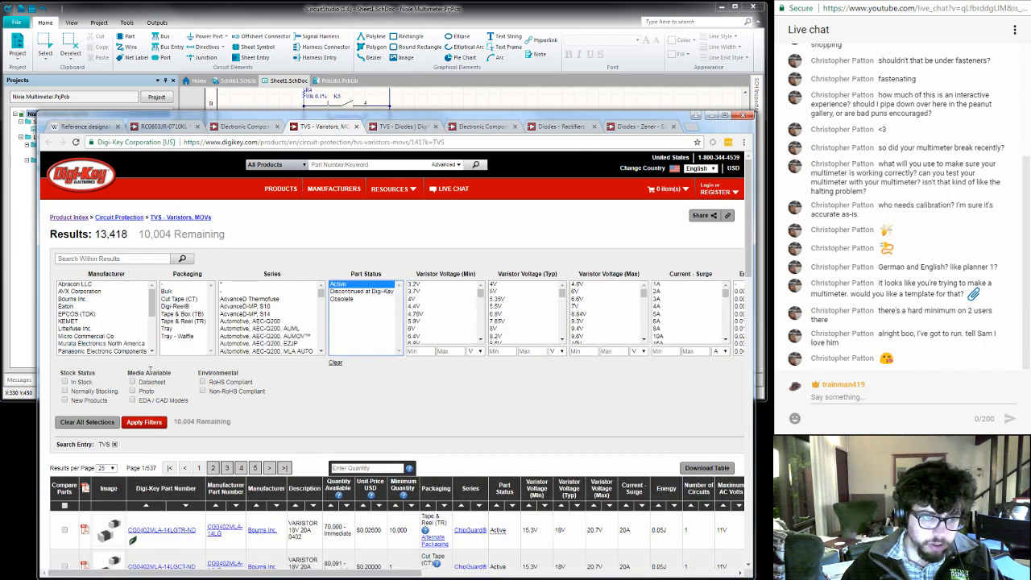
left_click(84, 382)
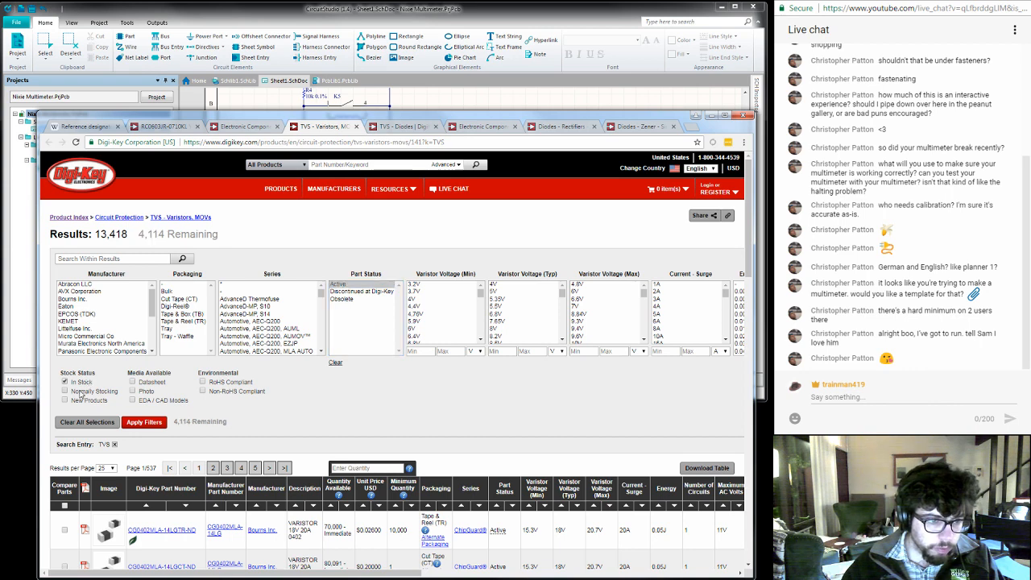
left_click(81, 393)
left_click(154, 422)
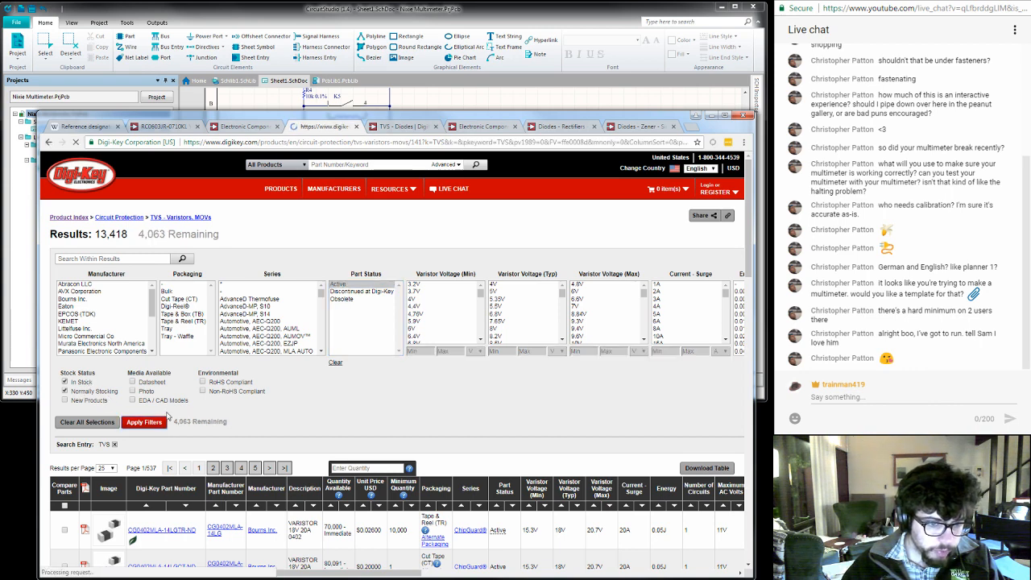
- Filter the TVS - Diodes listing to active, RoHS compliant parts that are in stock and normally stocked
left_click(402, 128)
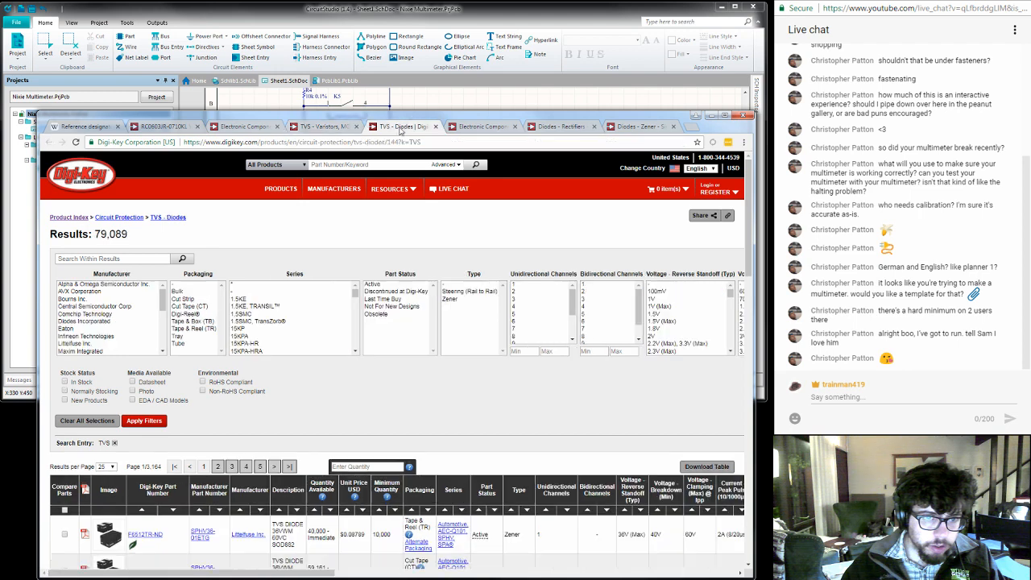
left_click(79, 392)
left_click(219, 384)
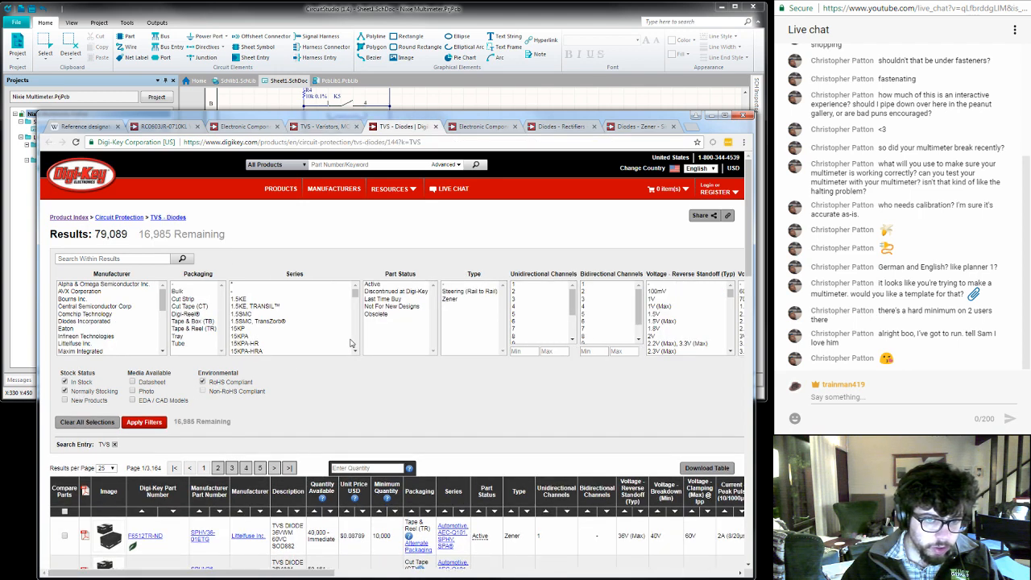
left_click(395, 285)
left_click(146, 423)
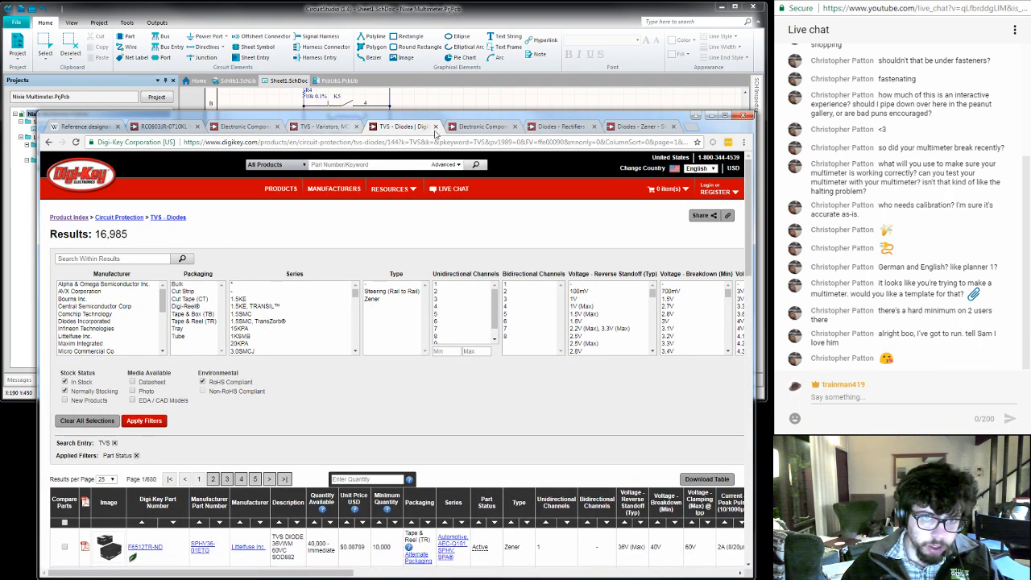
- Move the browser window further up the screen and extend it downward to show more result rows
left_click_drag(449, 121, 439, 47)
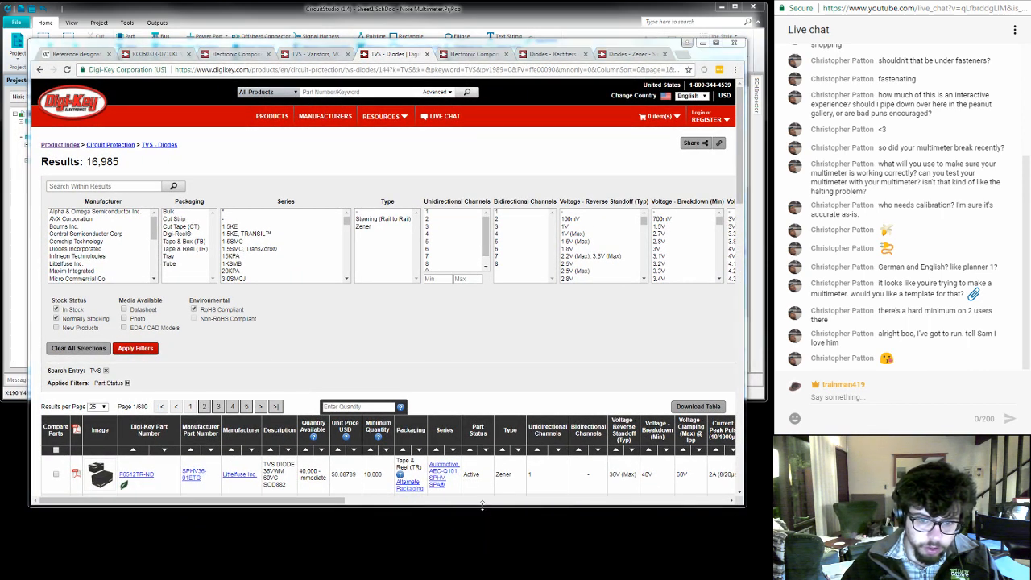
left_click_drag(482, 504, 482, 558)
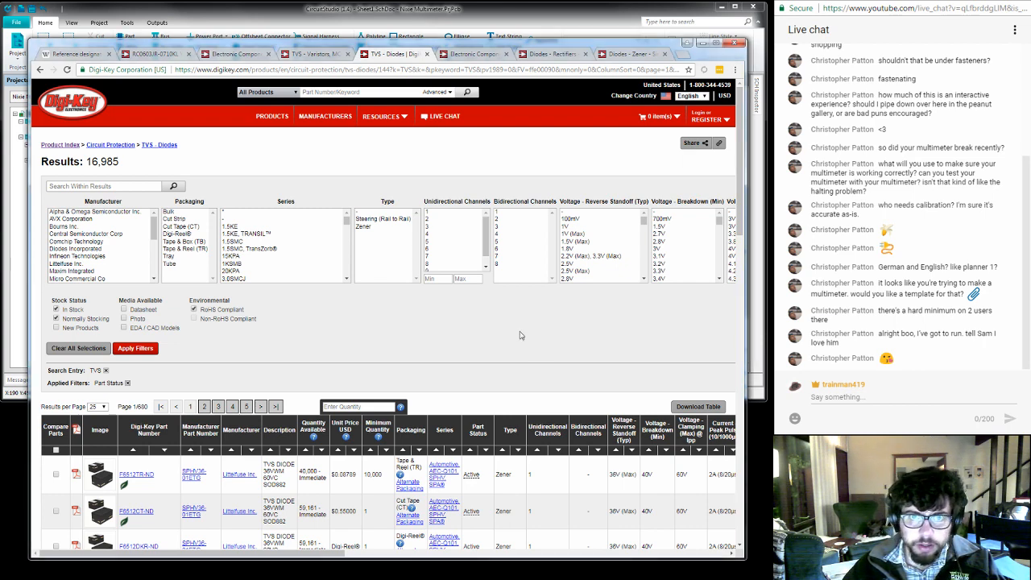
- Open the Nixie MultiMeter, Part 6 post on namniart.com and review its resistor ladder table with voltage and power at 2kV input
key("ctrl+t")
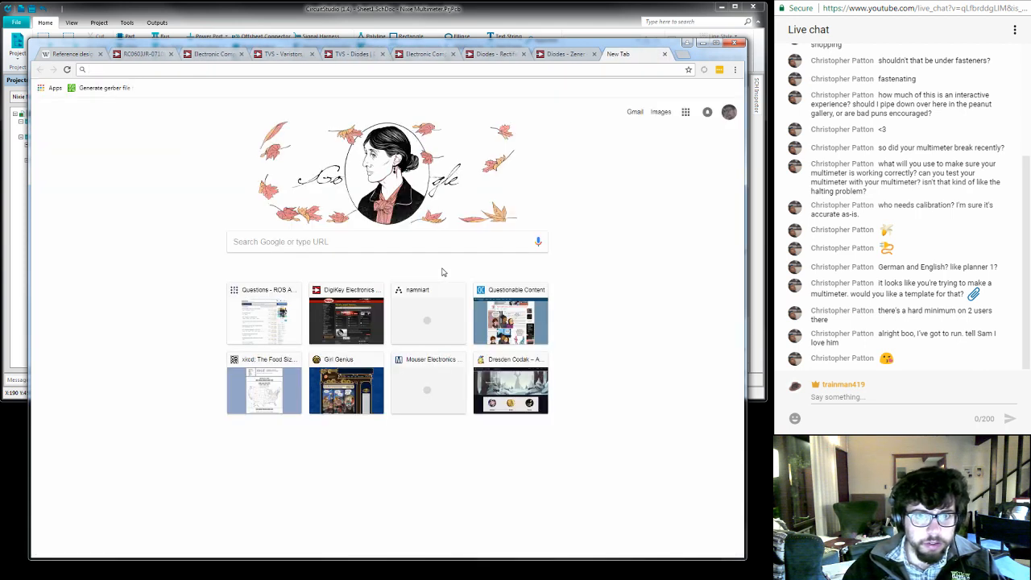
type("na")
key("Return")
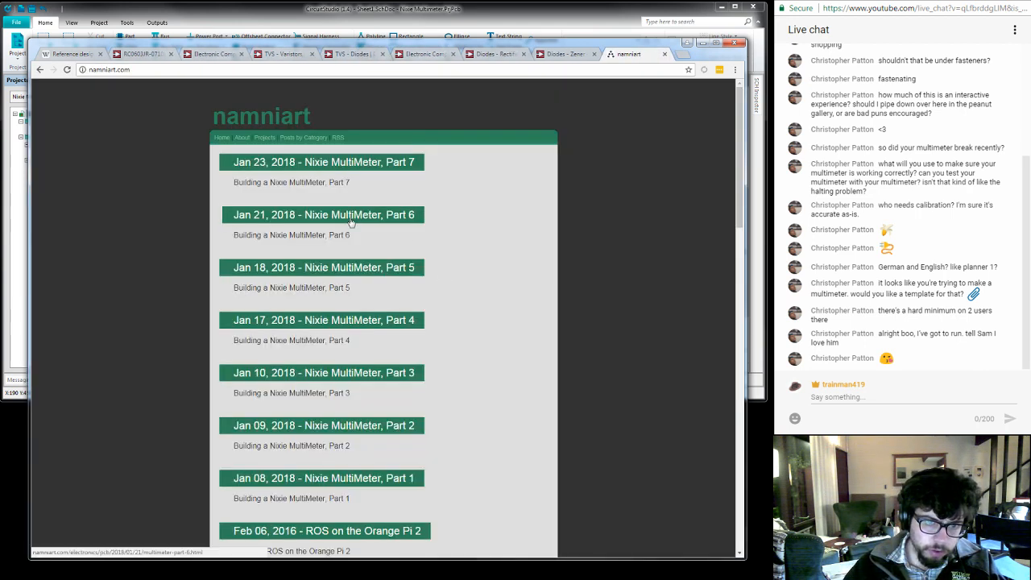
left_click(351, 216)
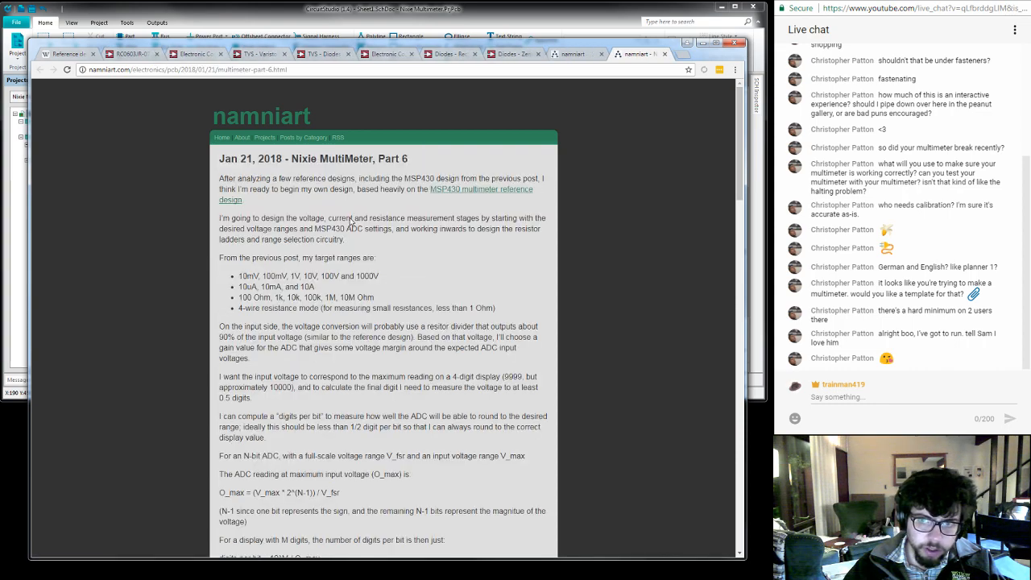
scroll(473, 281, "down", 3)
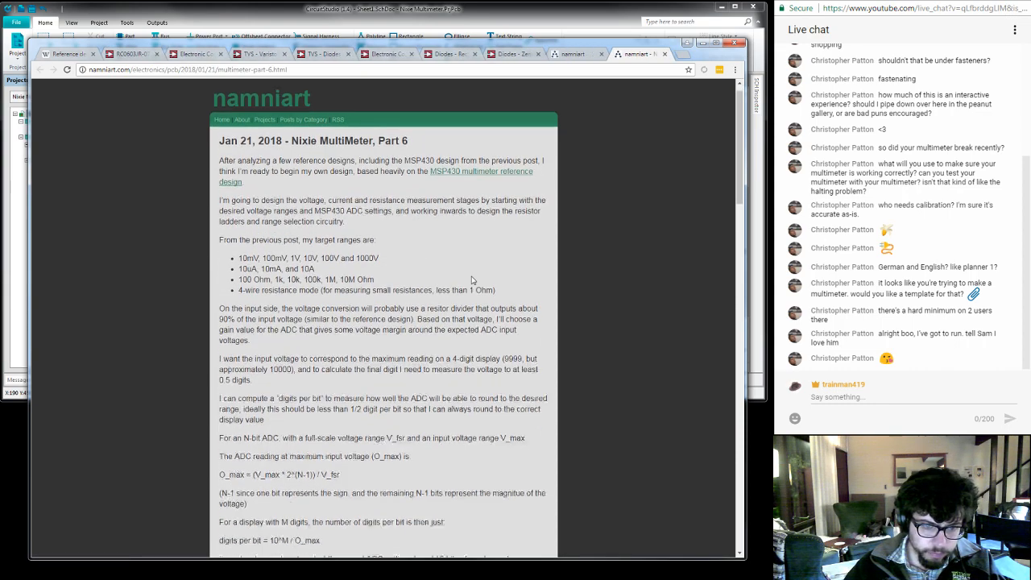
scroll(473, 280, "down", 5)
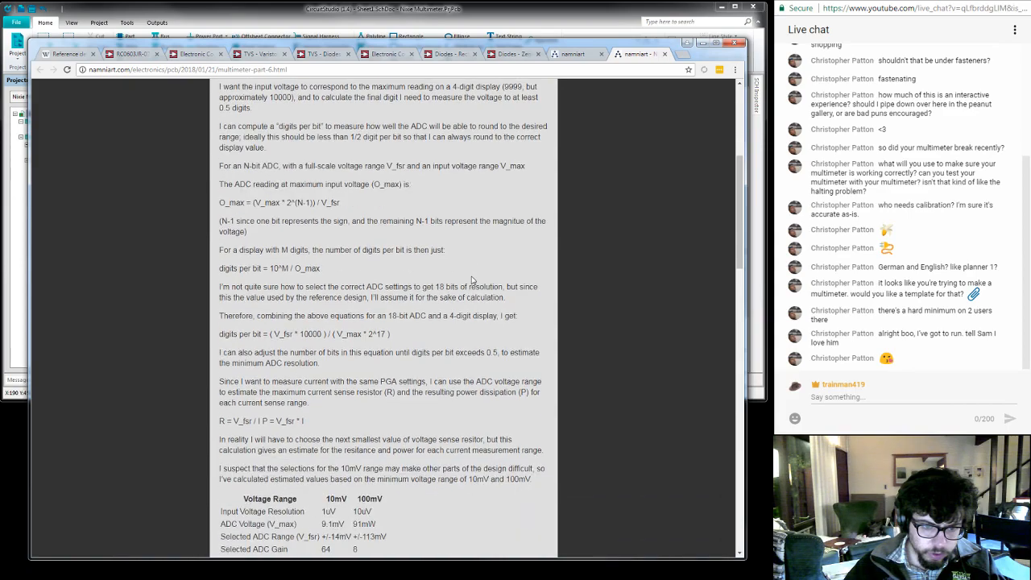
scroll(473, 280, "down", 8)
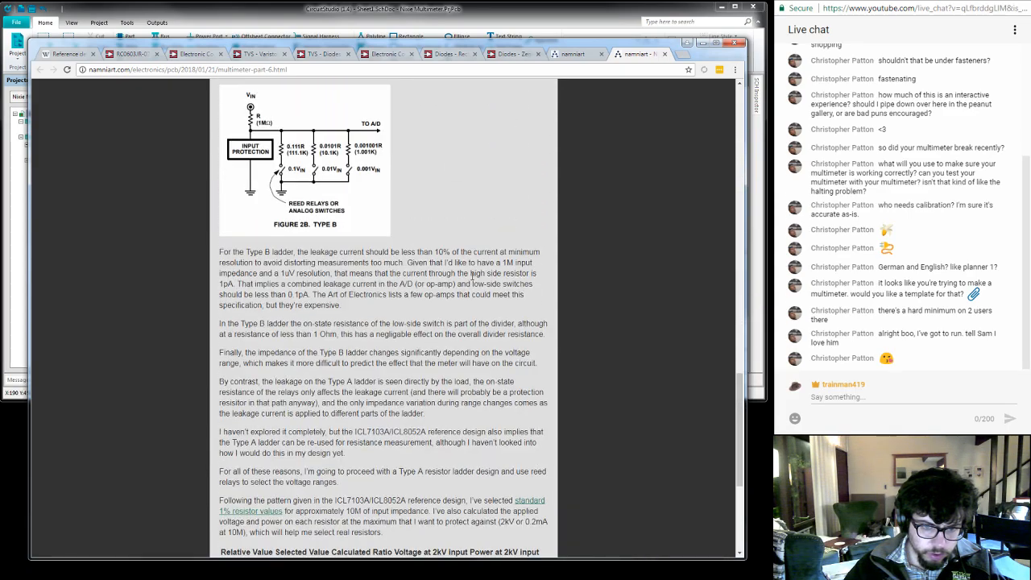
scroll(473, 276, "down", 2)
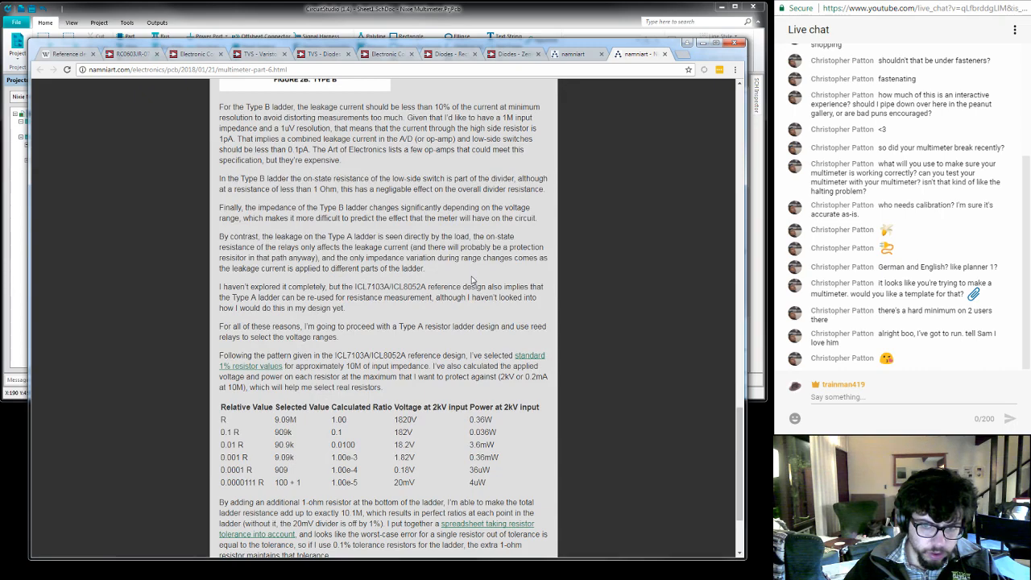
scroll(473, 280, "down", 2)
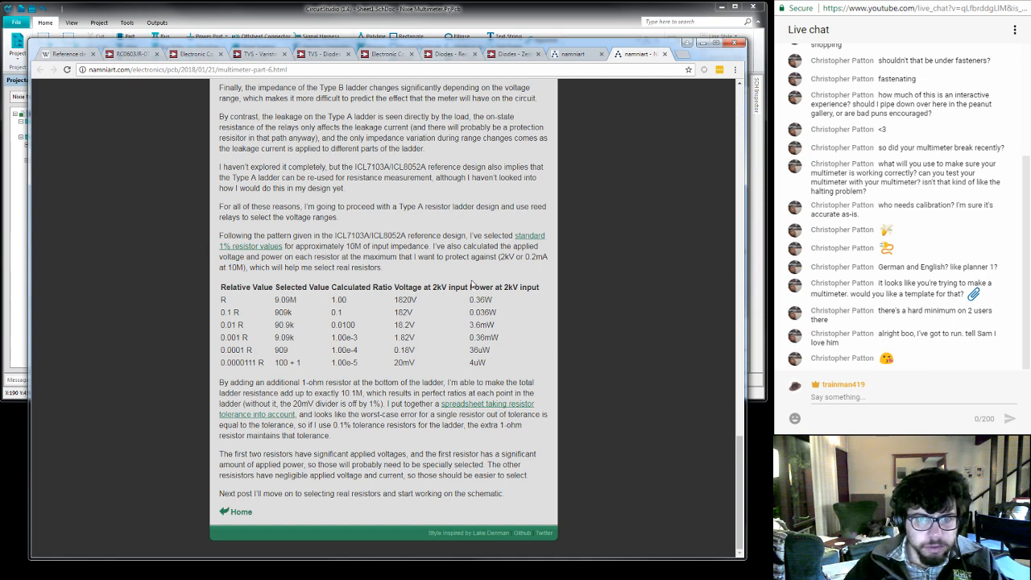
- Return to the Digi-Key TVS varistor listing and examine the high end of the minimum varistor voltage options
left_click(573, 54)
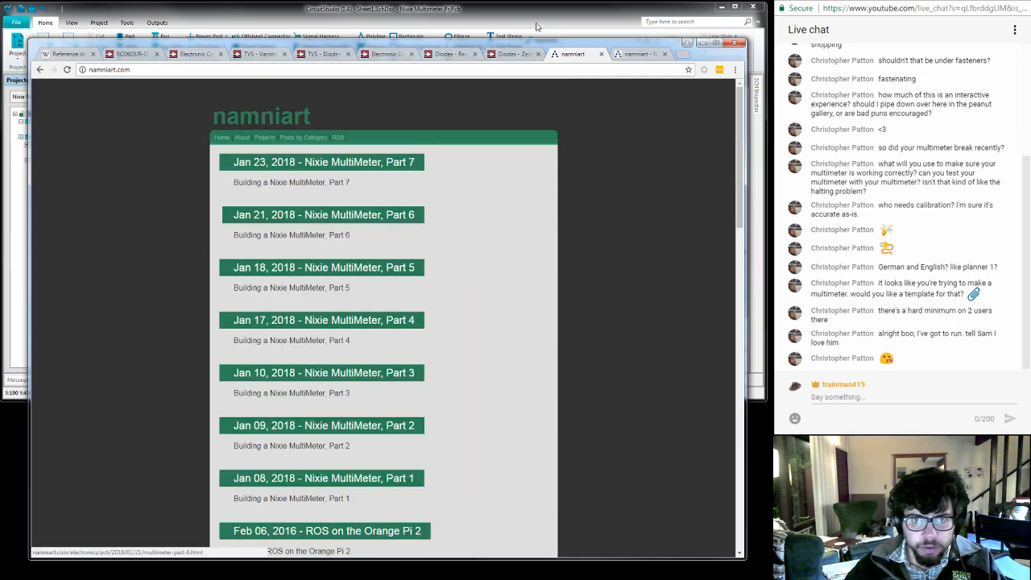
left_click(509, 55)
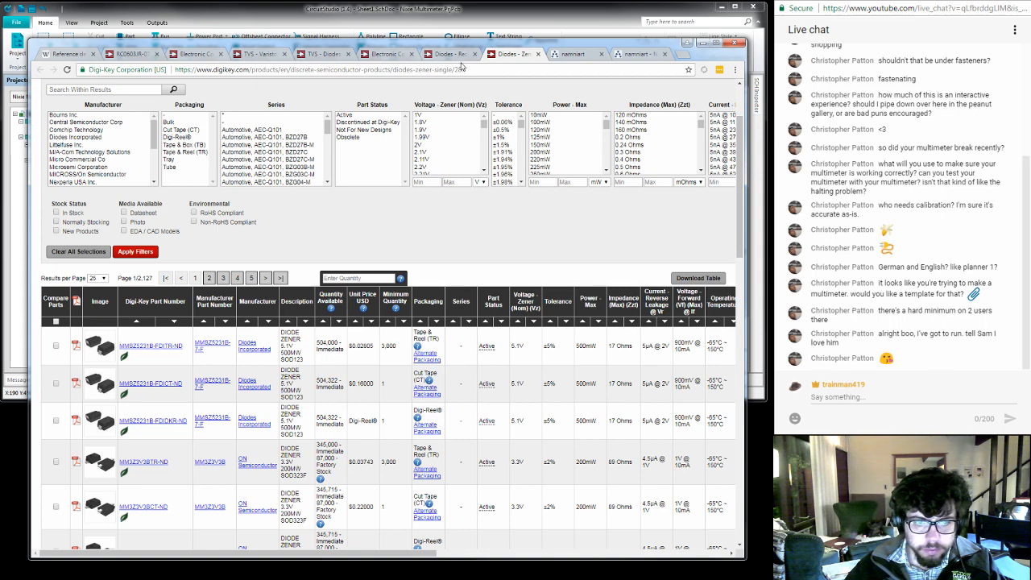
left_click(441, 54)
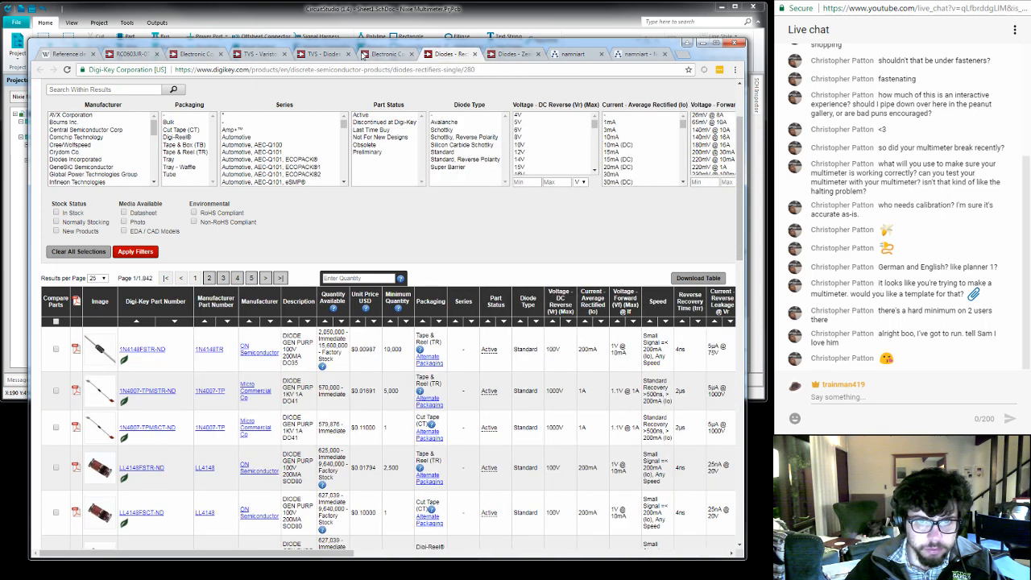
left_click(259, 55)
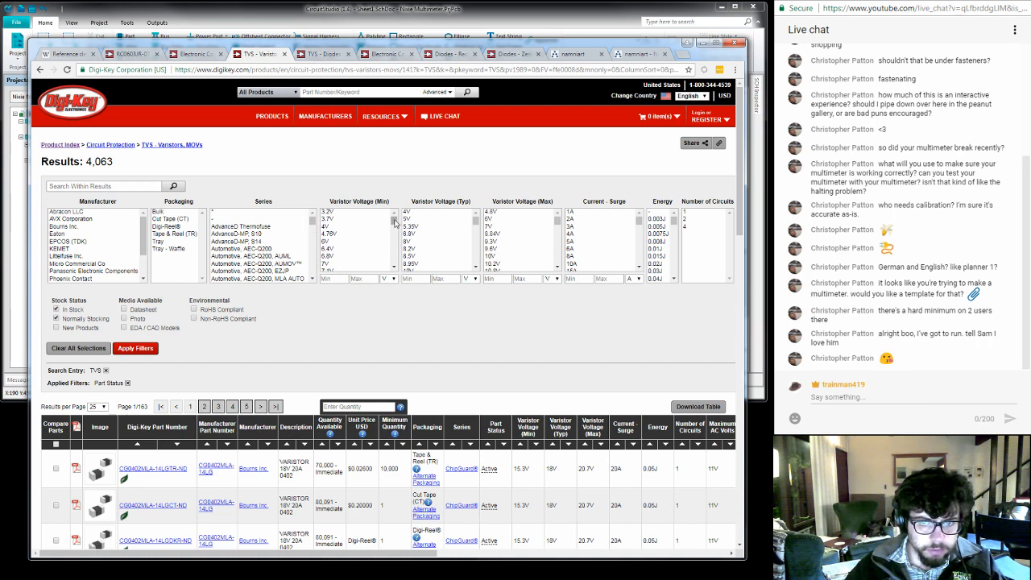
left_click_drag(395, 223, 394, 254)
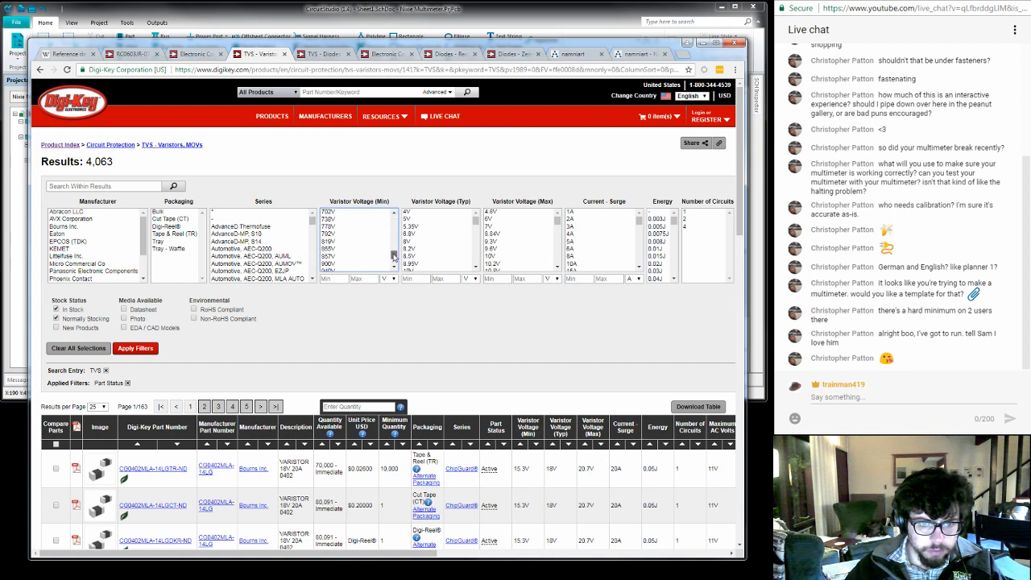
scroll(394, 255, "down", 5)
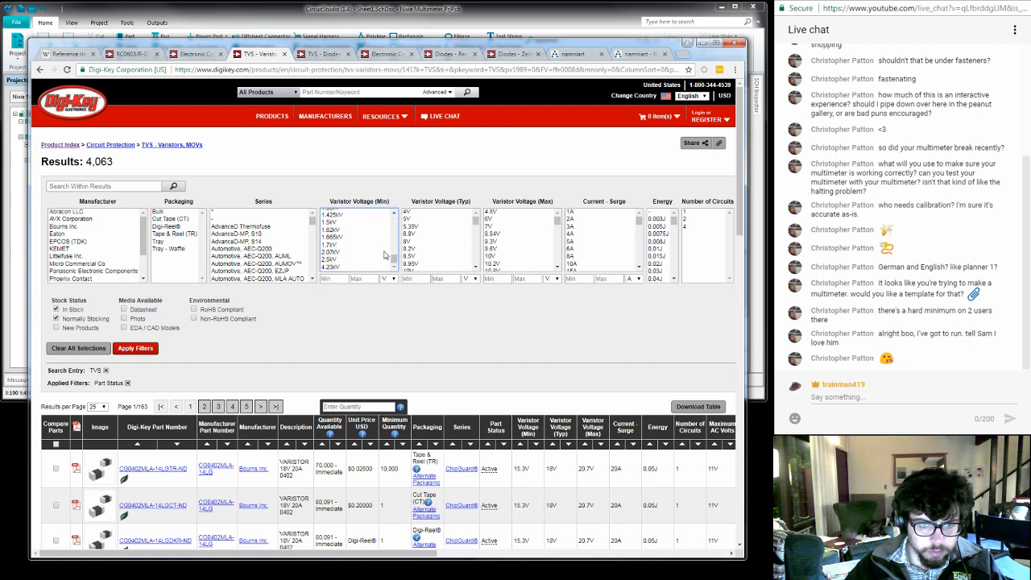
scroll(382, 251, "up", 3)
scroll(382, 251, "down", 3)
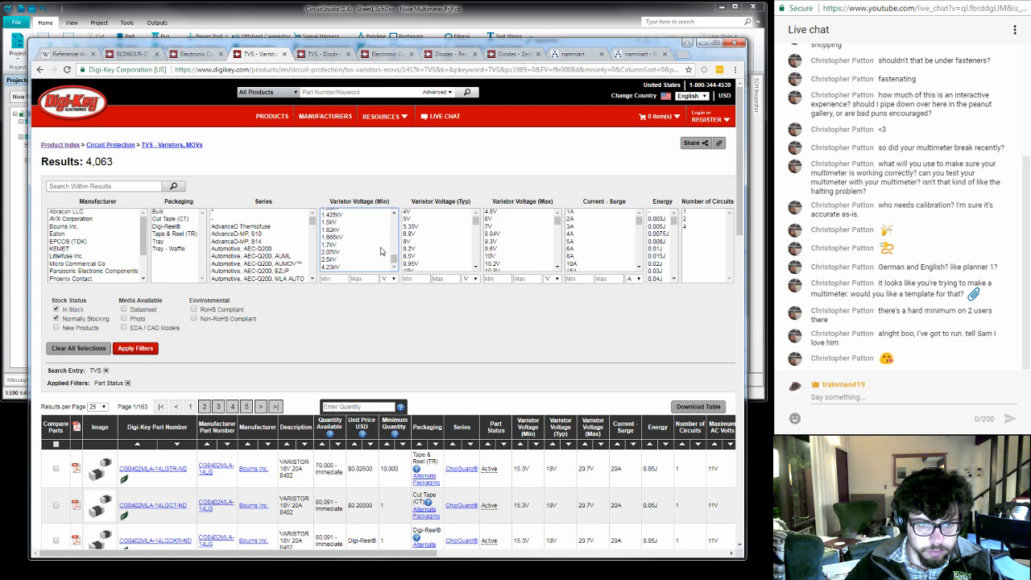
scroll(381, 252, "up", 2)
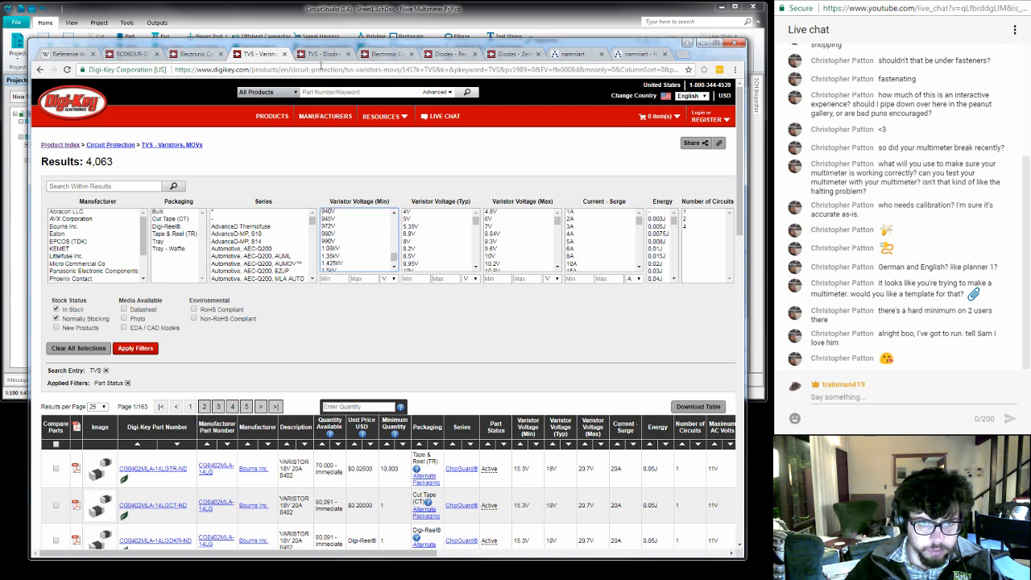
- Filter the TVS - Diodes listing to parts with 1 bidirectional channel
left_click(321, 55)
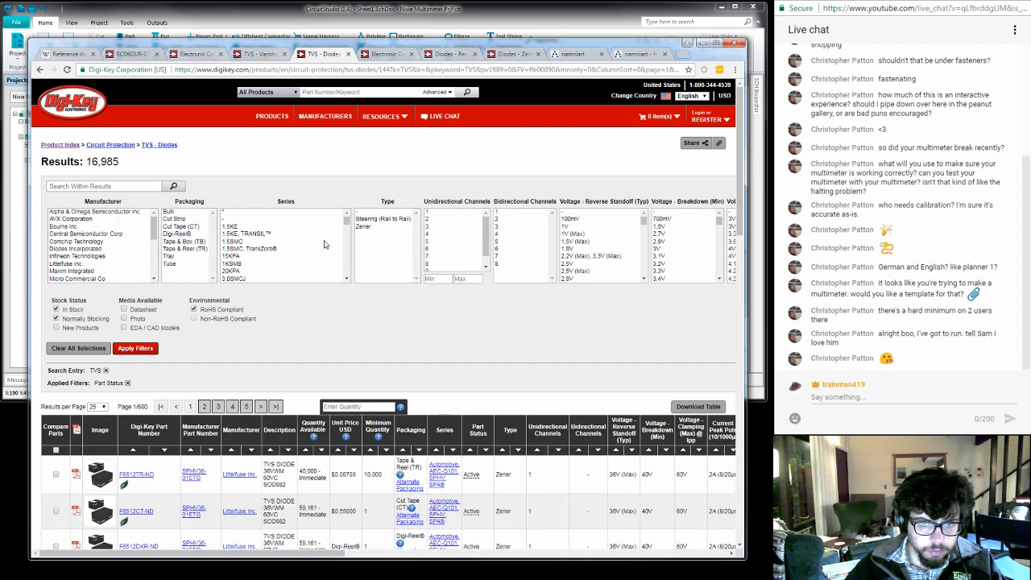
left_click(515, 213)
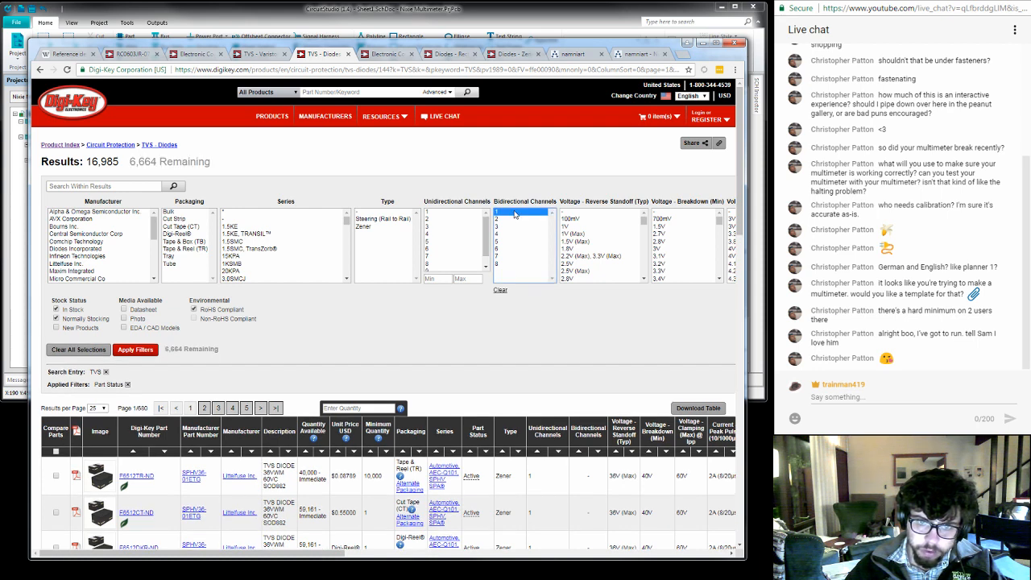
left_click(135, 350)
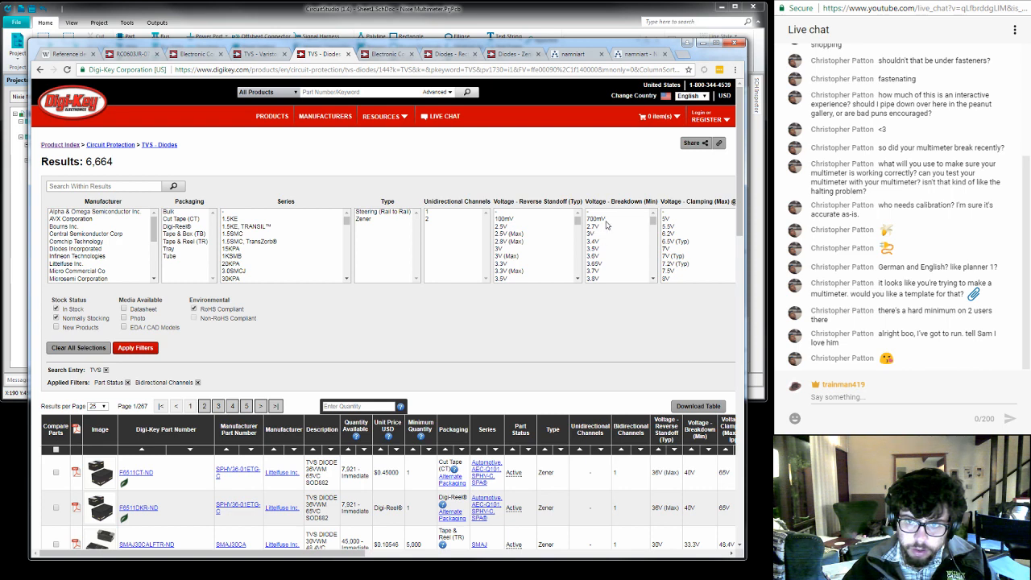
- Filter the TVS diodes to an unspecified or 5V maximum clamping voltage and minimum breakdown voltages from unspecified through 3V
left_click(679, 220)
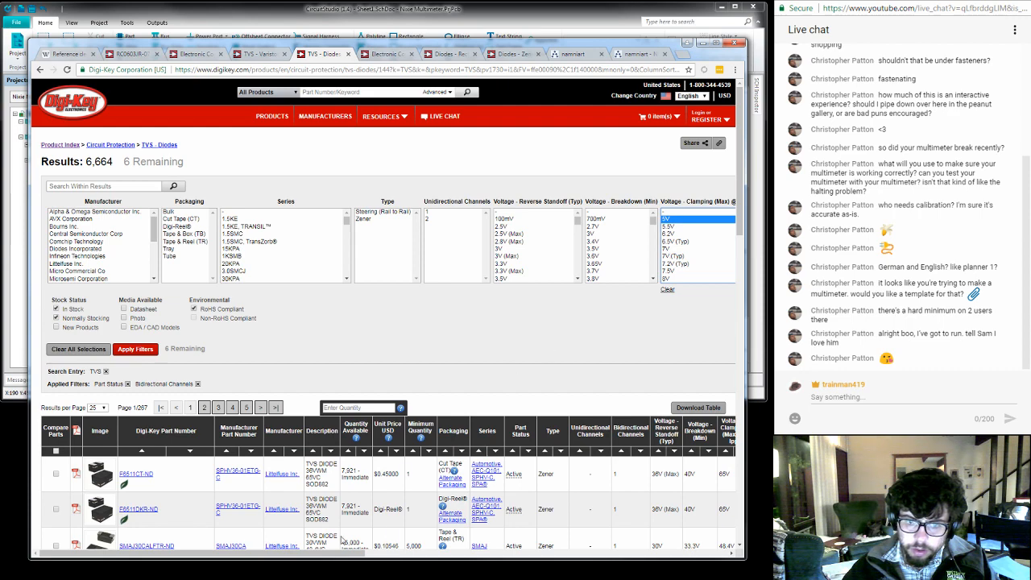
left_click_drag(347, 555, 461, 551)
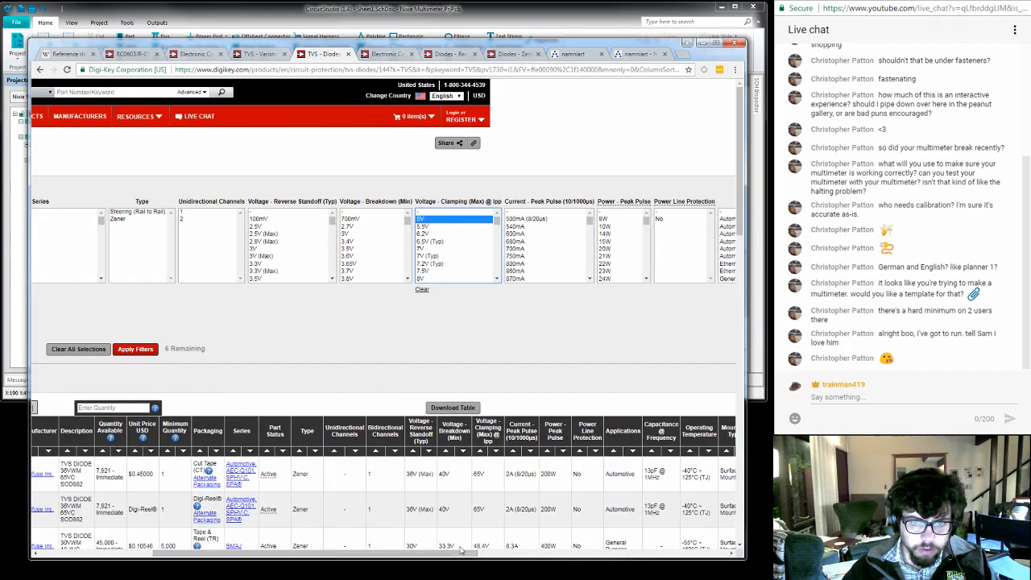
scroll(498, 226, "down", 1)
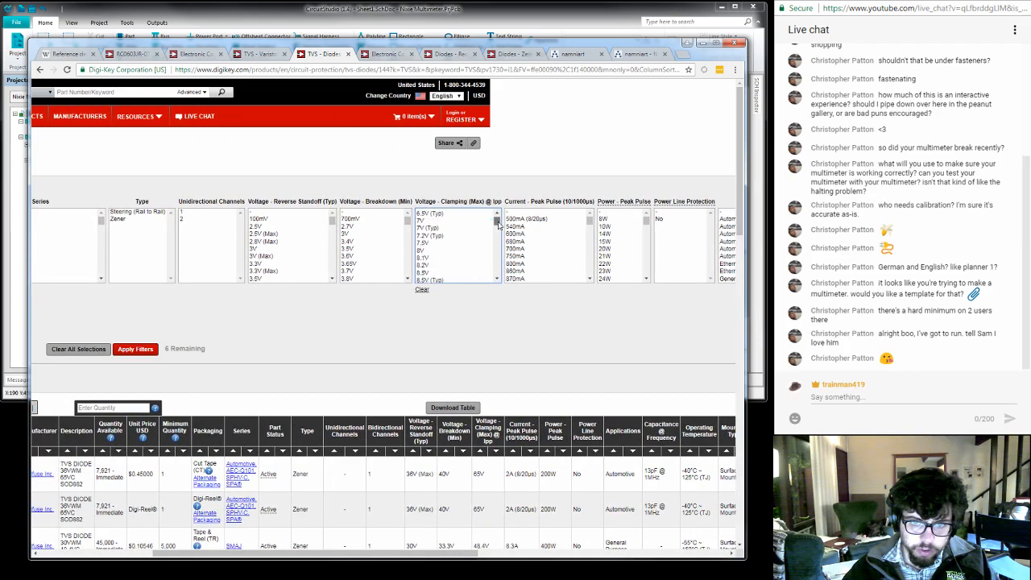
mouse_move(498, 226)
left_mouse_down()
mouse_move(497, 278)
mouse_move(504, 225)
left_mouse_up()
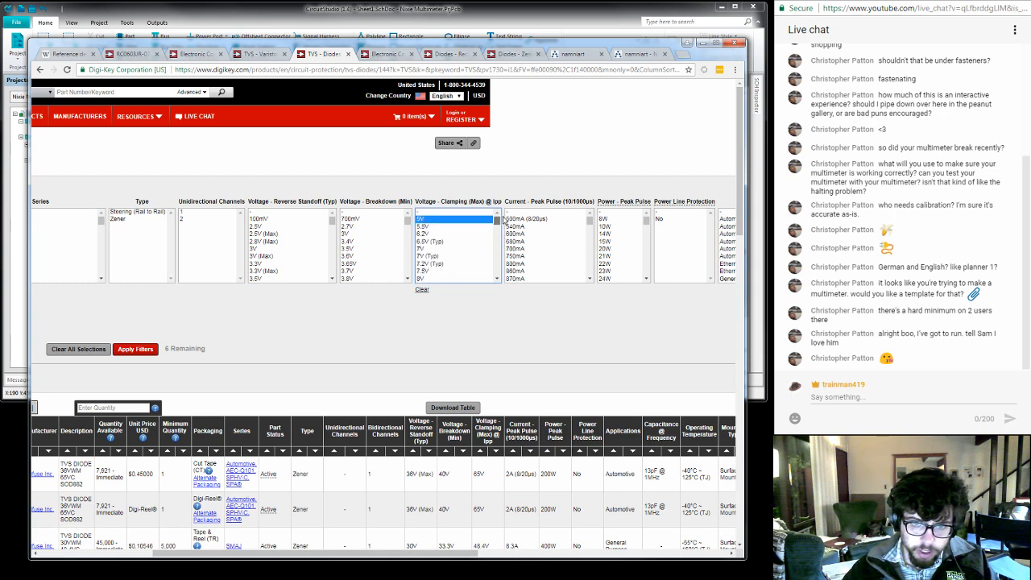
left_click(418, 216)
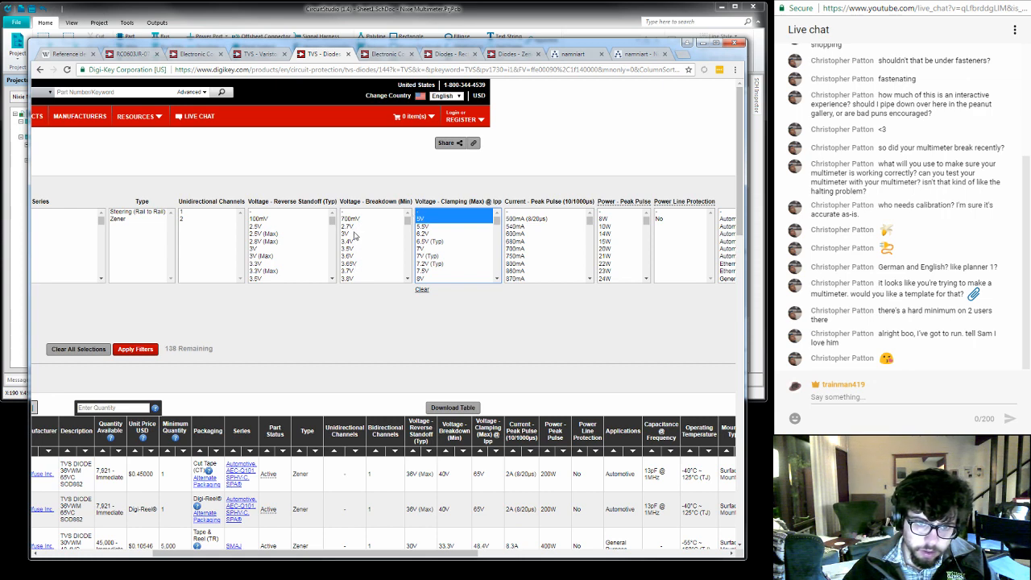
left_click(353, 235)
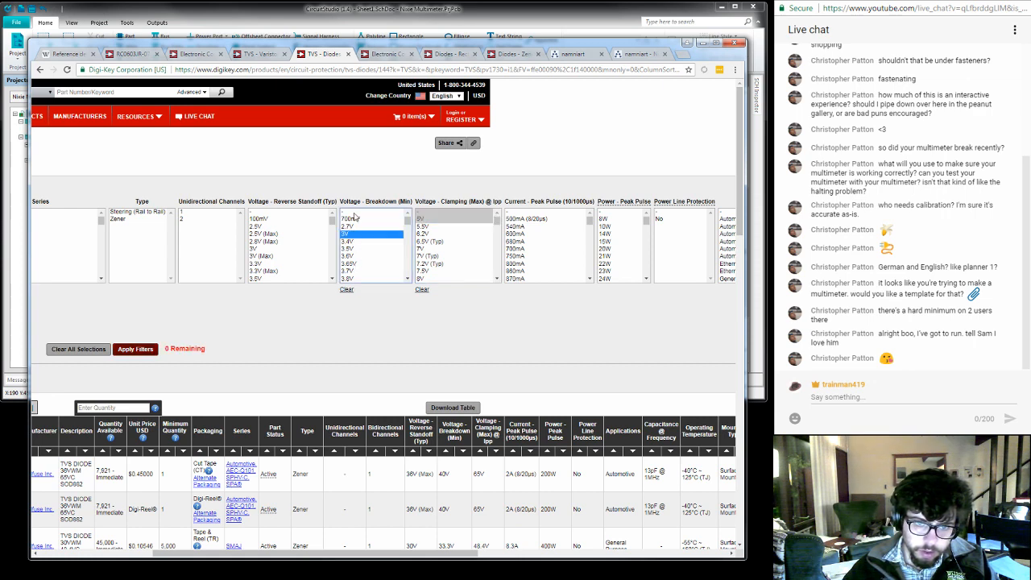
left_click(354, 217, "shift")
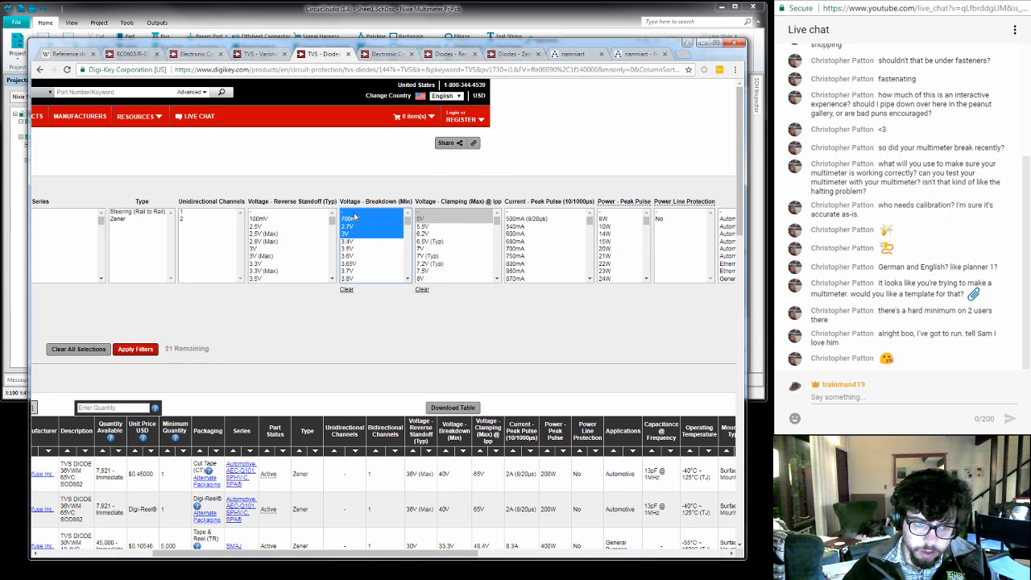
left_click(135, 349)
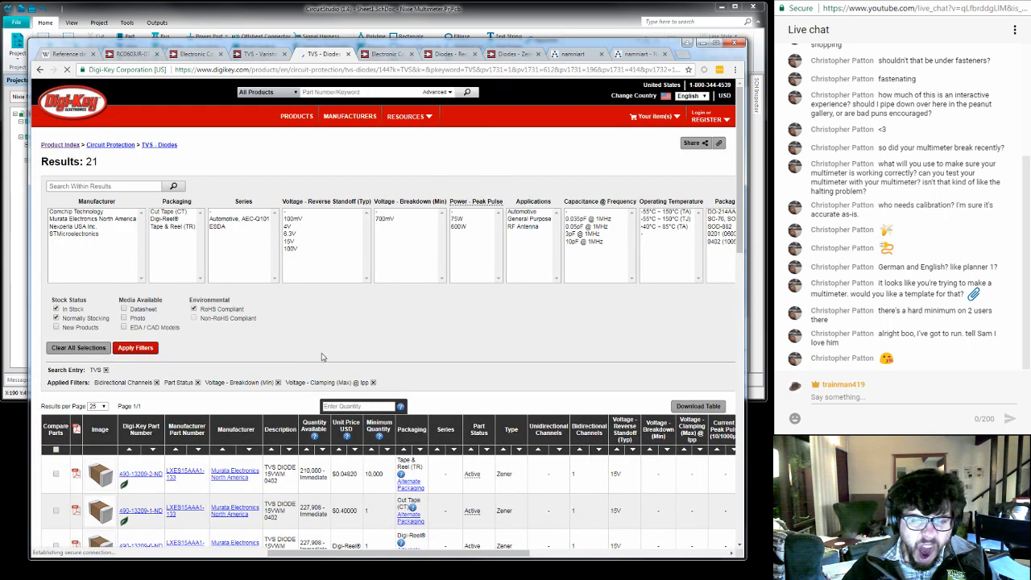
- Examine the filtered TVS diodes' reverse standoff, breakdown and clamping voltages and the remaining specification columns
scroll(373, 323, "down", 1)
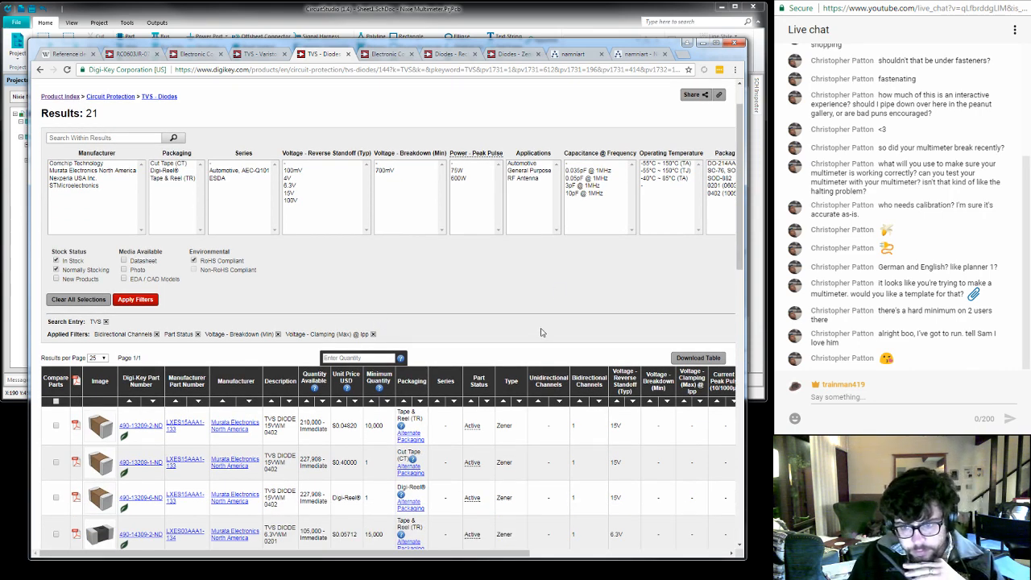
scroll(548, 365, "down", 4)
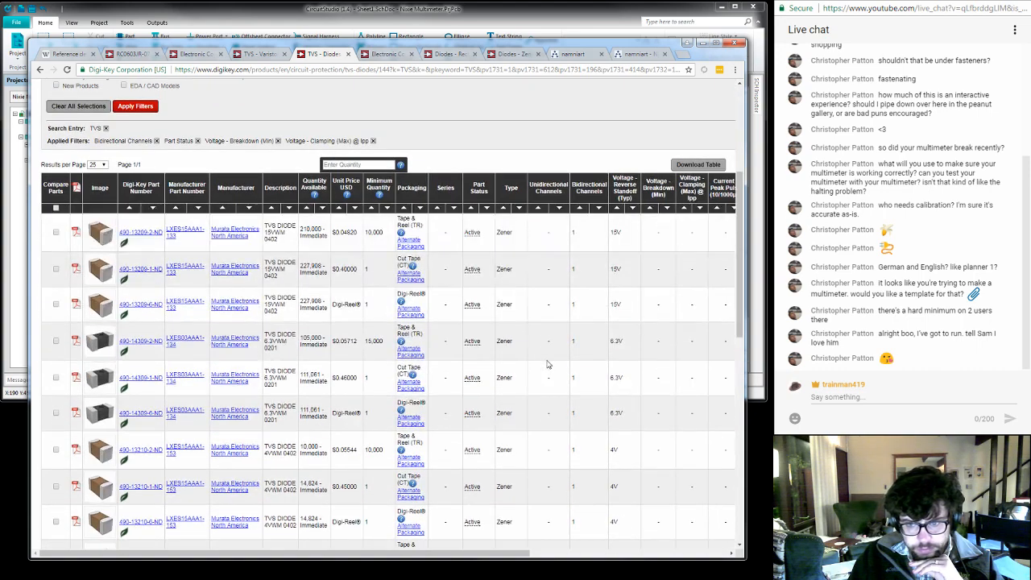
scroll(548, 365, "up", 1)
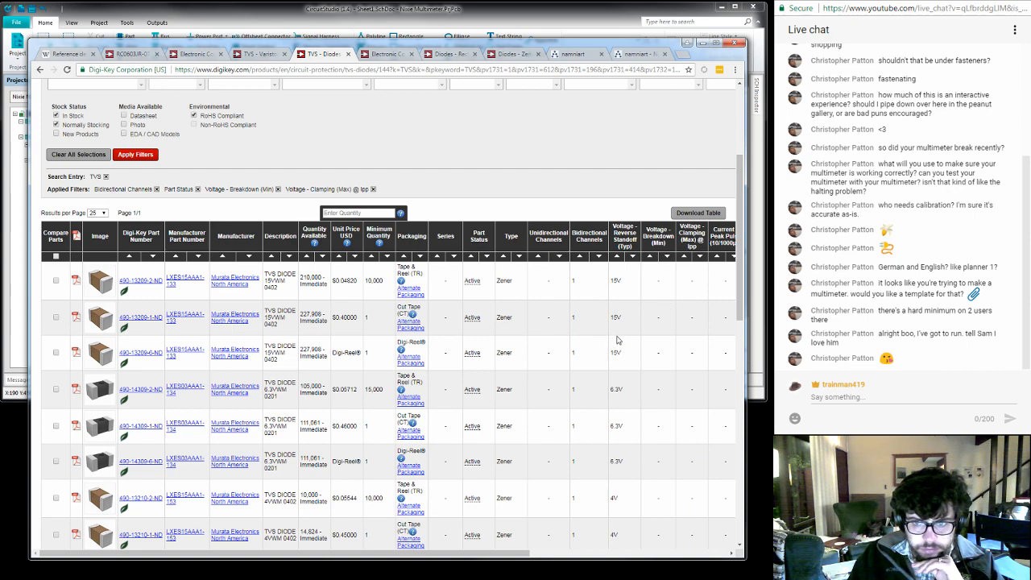
scroll(618, 339, "down", 5)
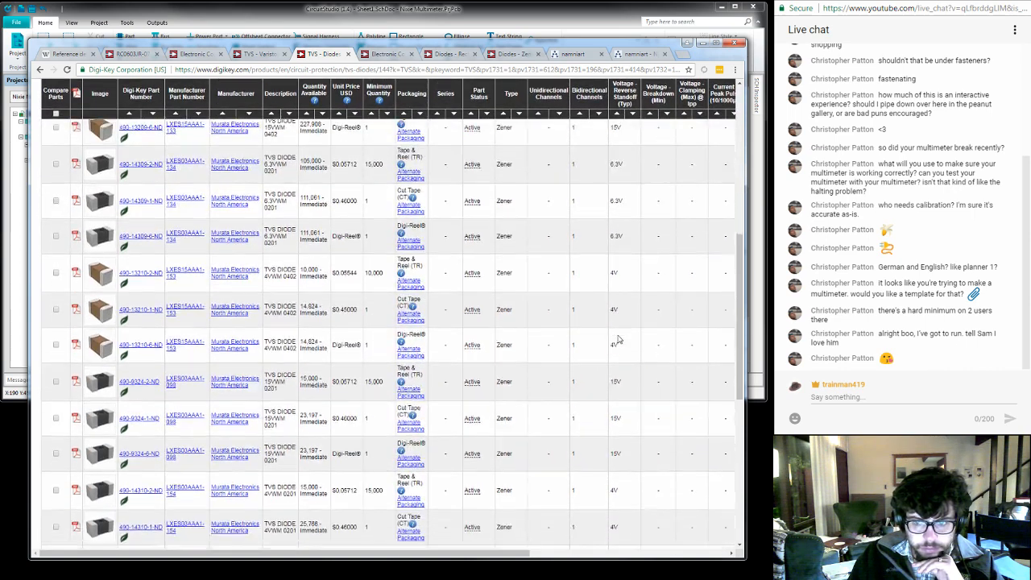
scroll(618, 339, "up", 1)
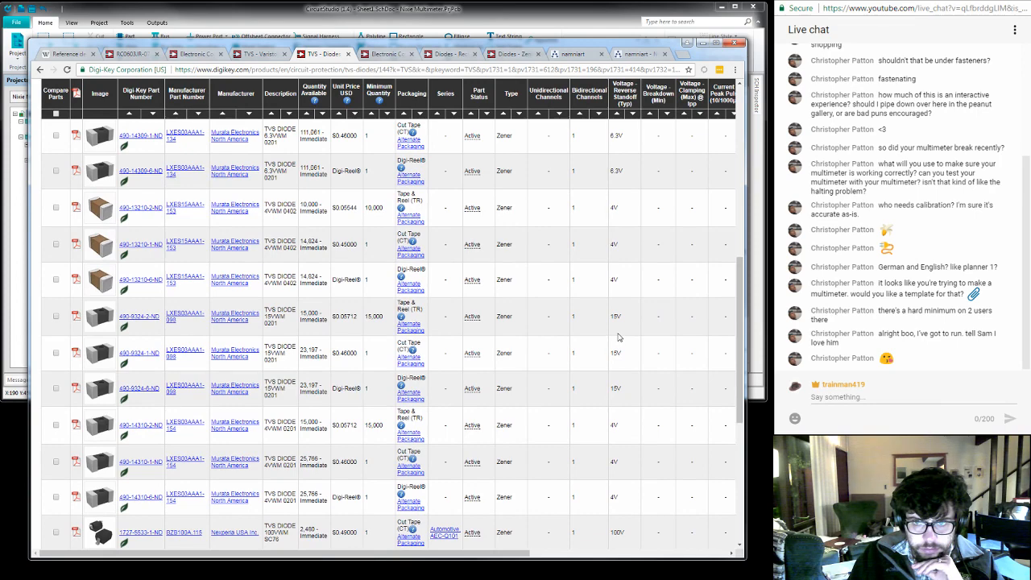
scroll(618, 339, "down", 5)
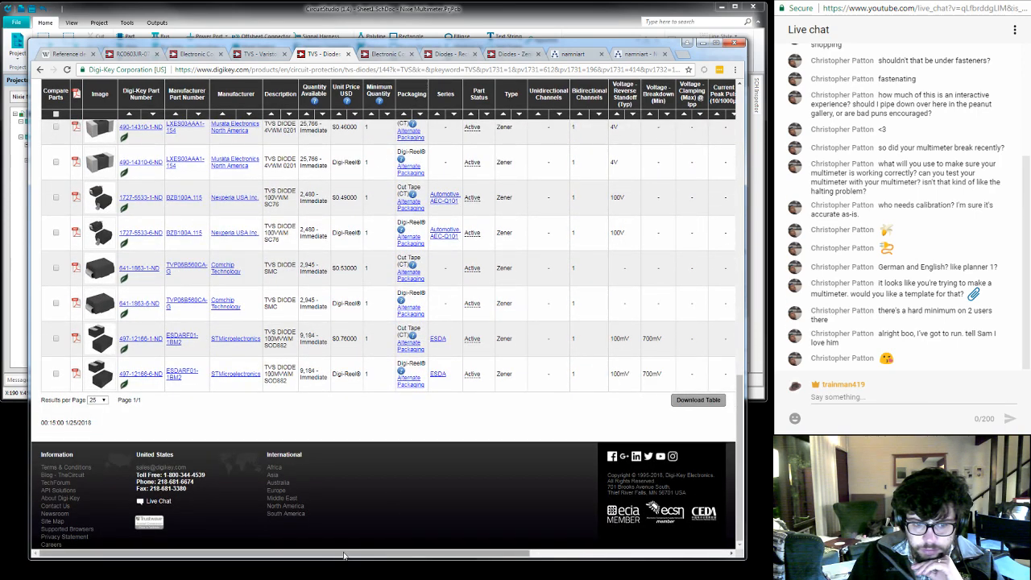
left_click_drag(349, 554, 487, 565)
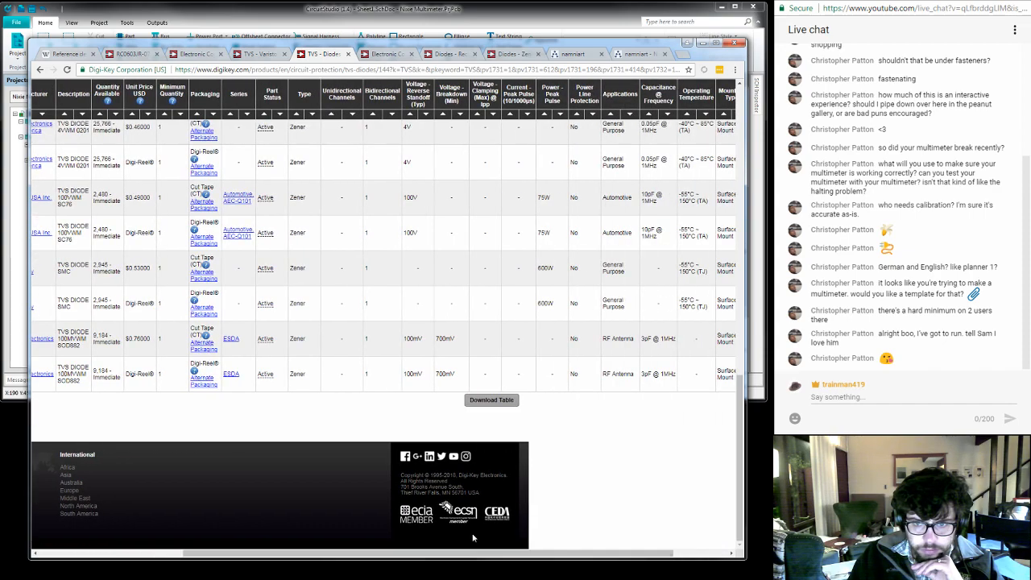
scroll(418, 454, "up", 10)
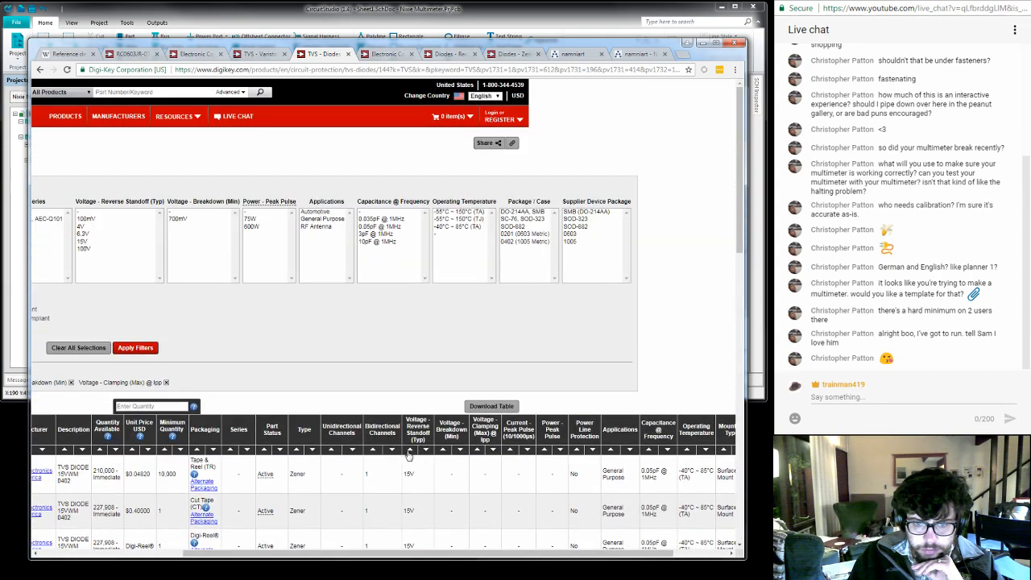
left_click_drag(369, 556, 214, 549)
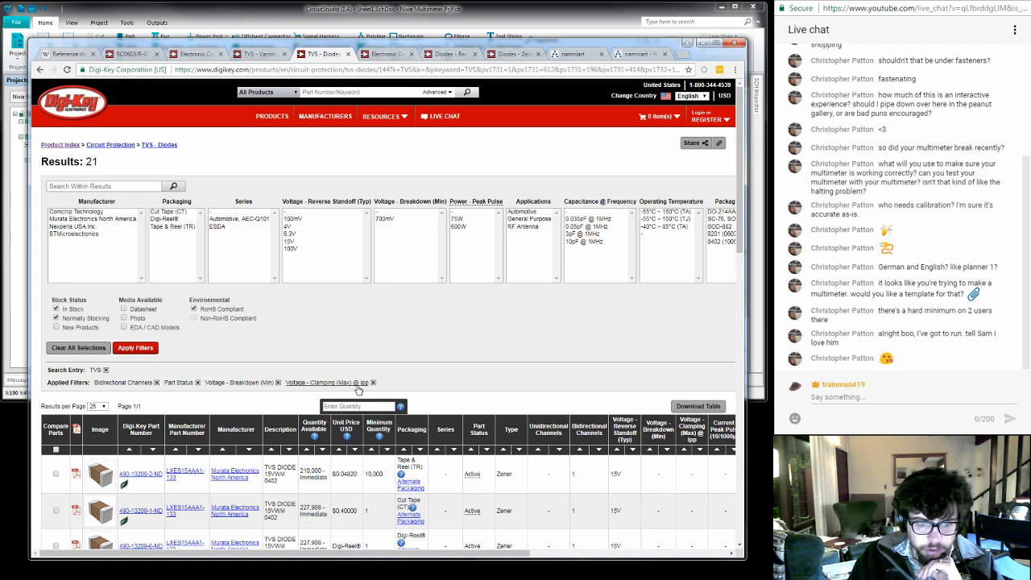
- Remove the breakdown and clamping voltage filters and filter the bidirectional TVS diodes to a 5V maximum clamping voltage
left_click(278, 383)
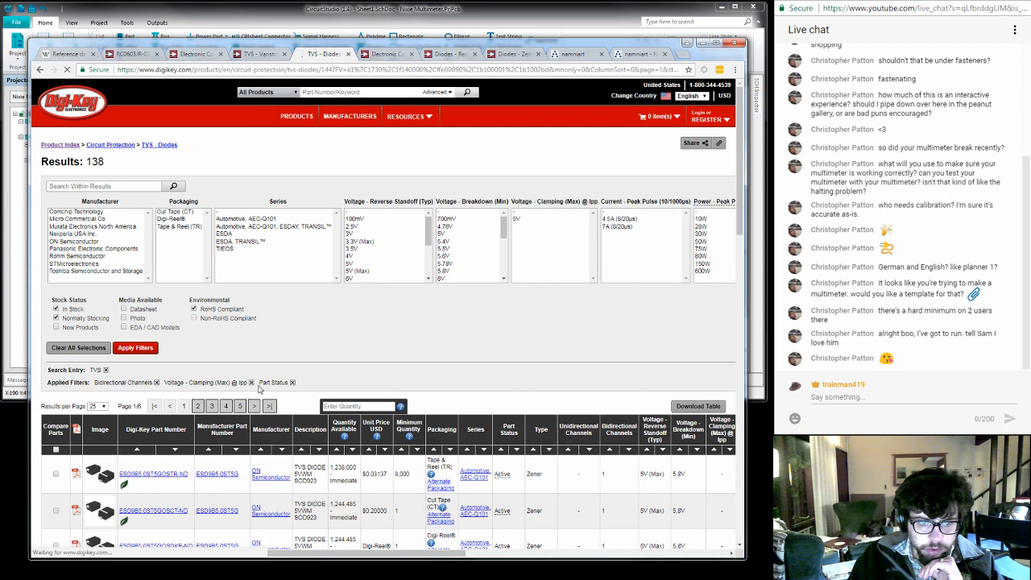
left_click(250, 382)
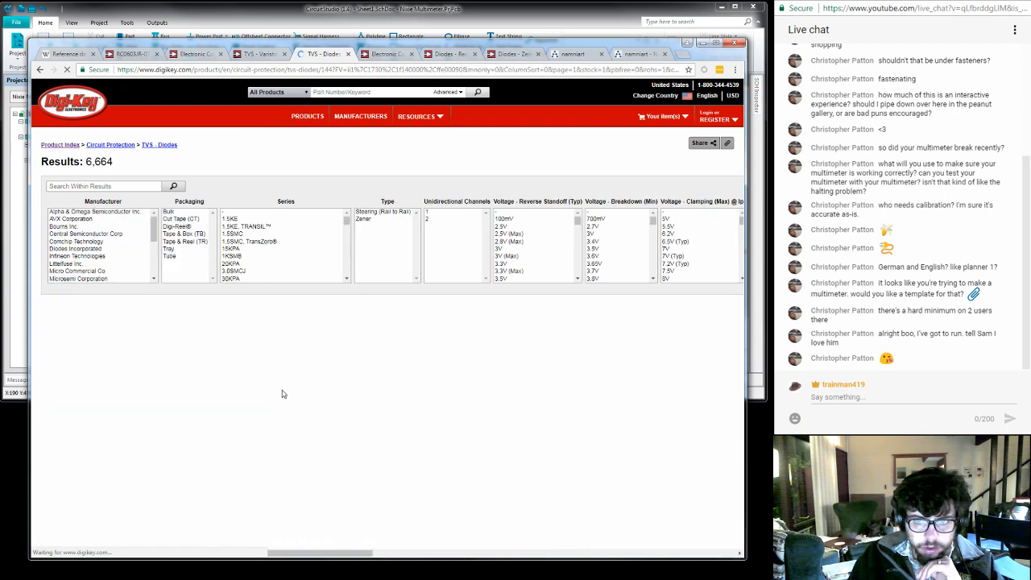
left_click(684, 220)
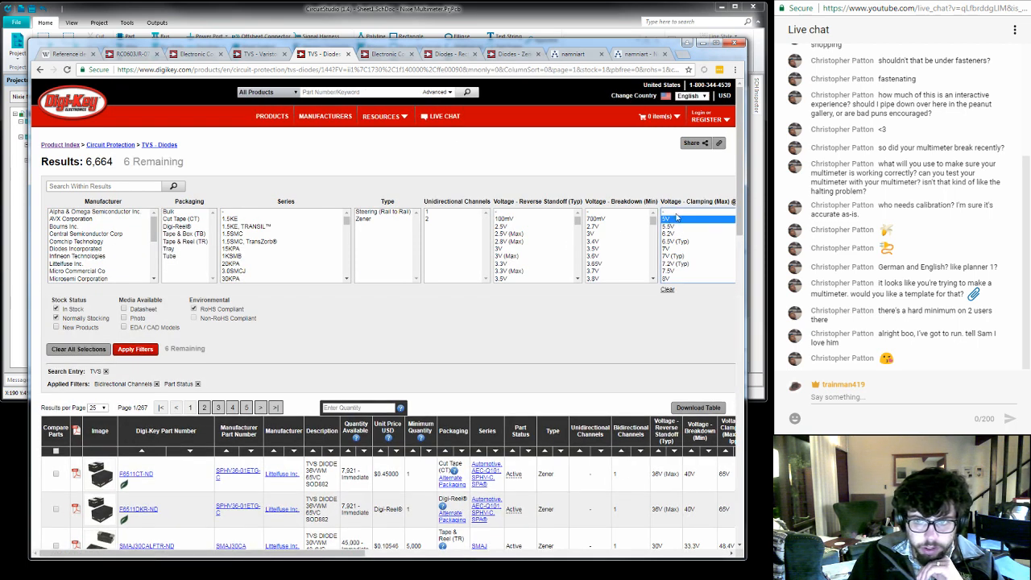
left_click(135, 348)
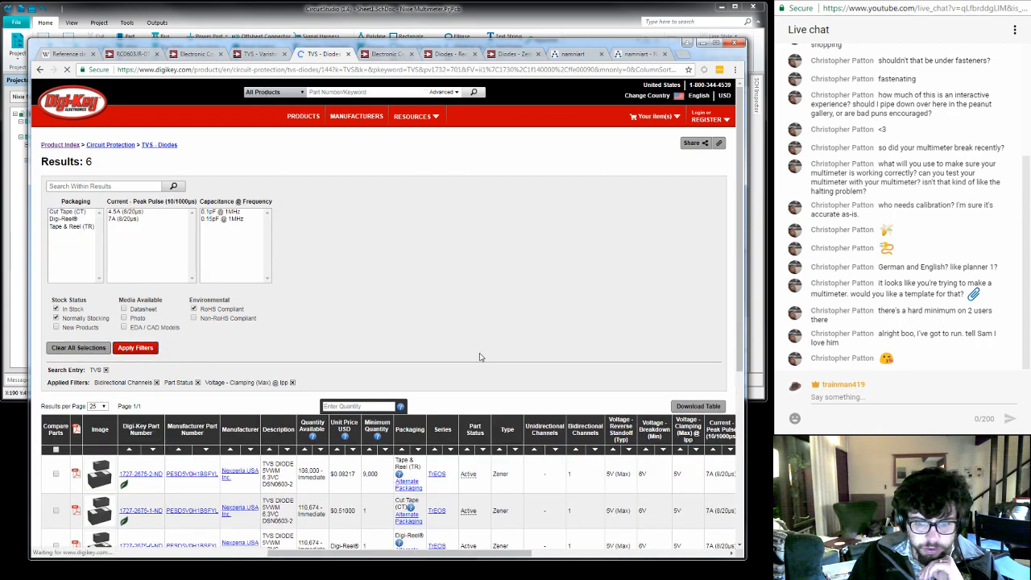
- Open the product page of the cut-tape part 1727-2675-1-ND from the filtered results in a new tab
scroll(592, 344, "down", 1)
scroll(593, 344, "down", 1)
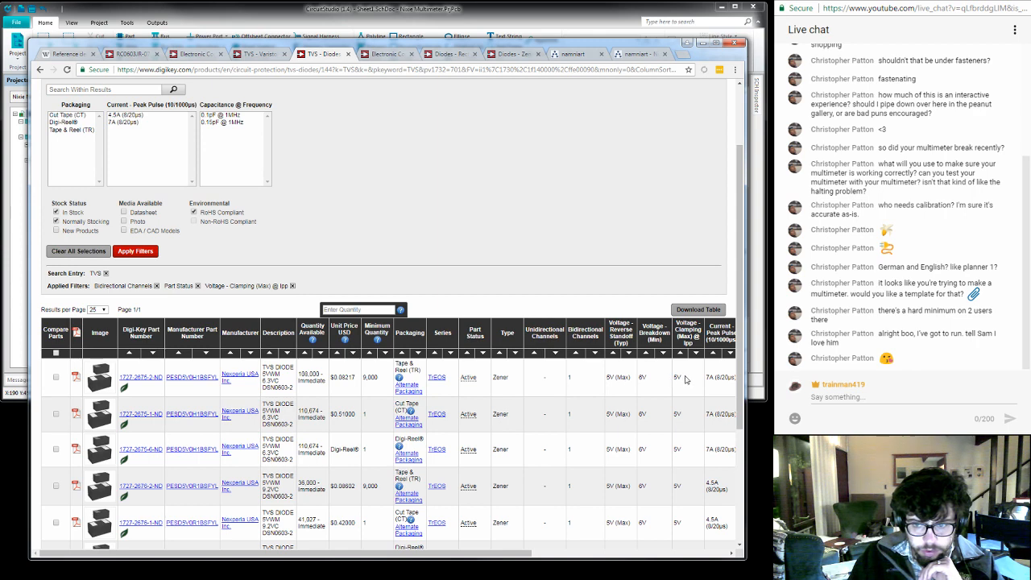
scroll(686, 380, "down", 1)
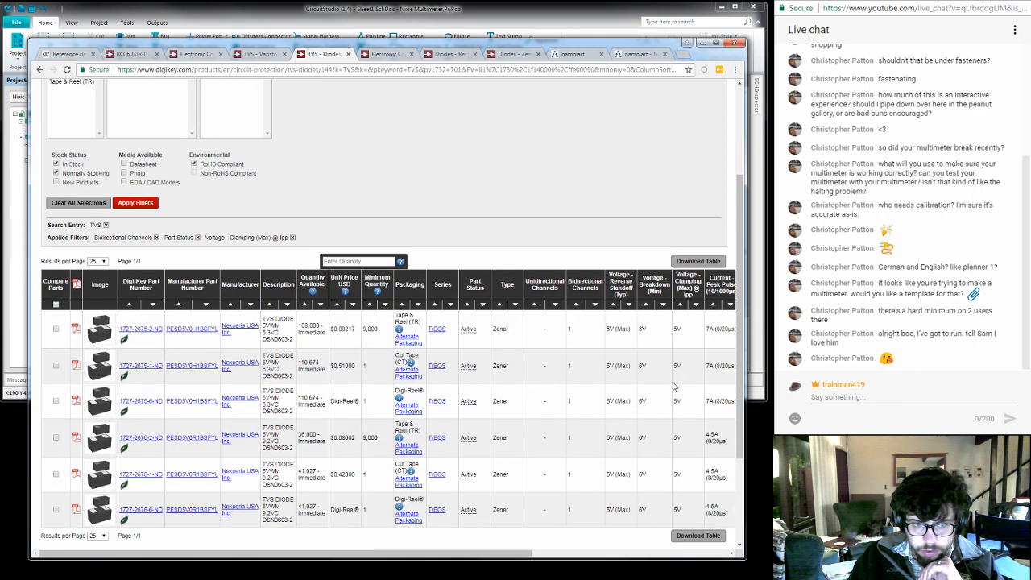
right_click(143, 330)
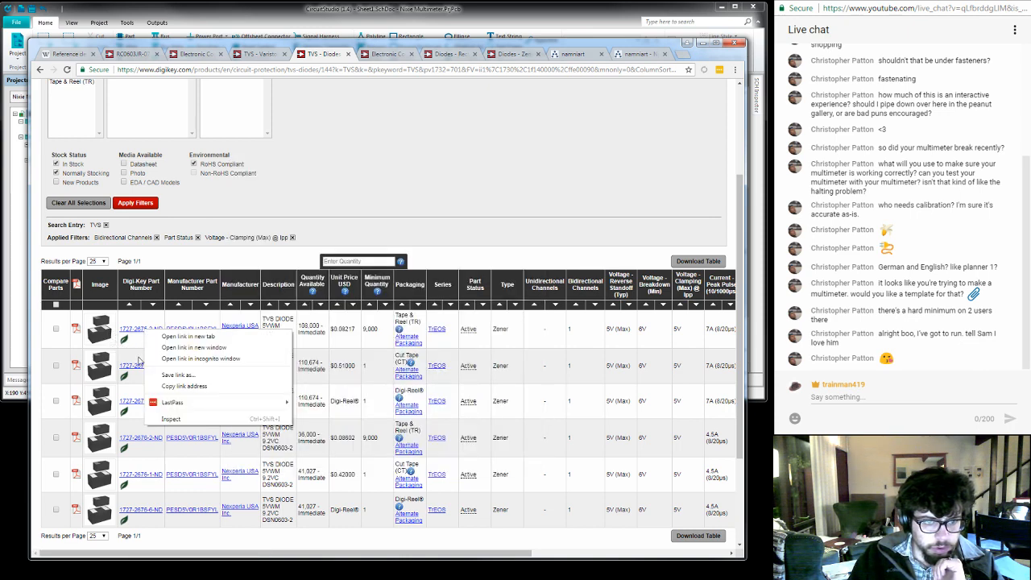
right_click(146, 369)
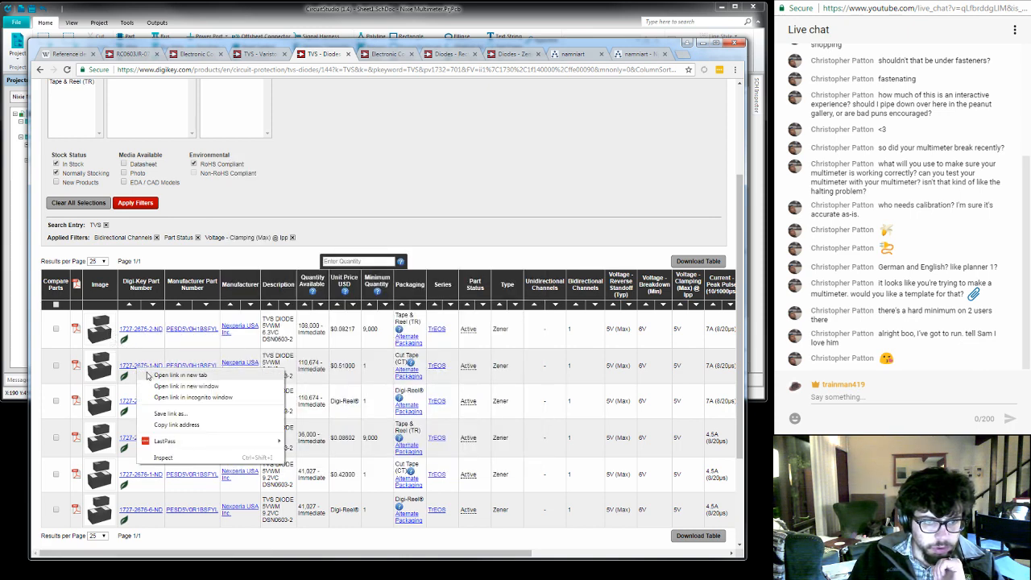
left_click(151, 375)
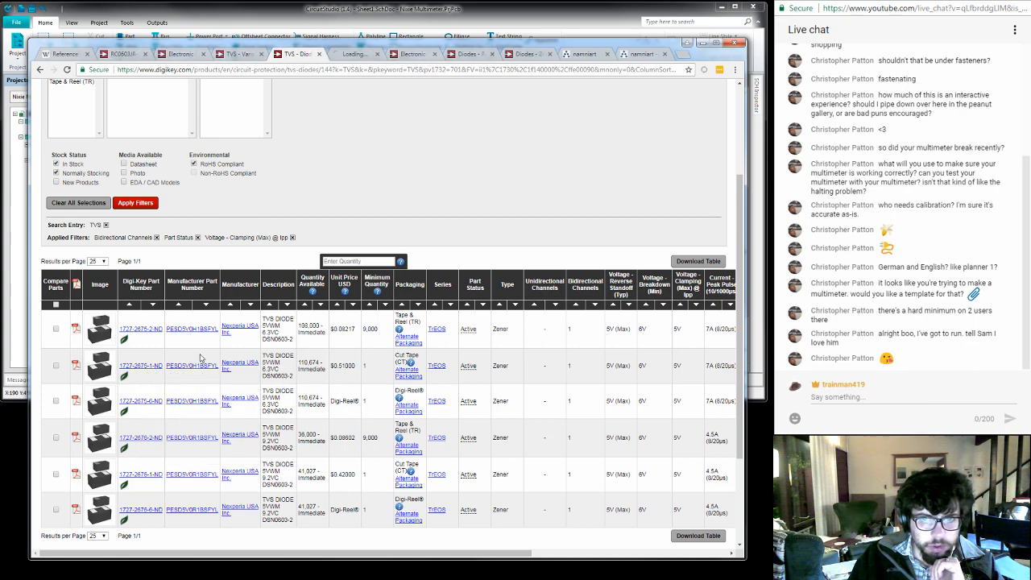
left_click(356, 54)
- Open the part's PESD5V0H1BSF datasheet in a new tab and switch to it
right_click(177, 305)
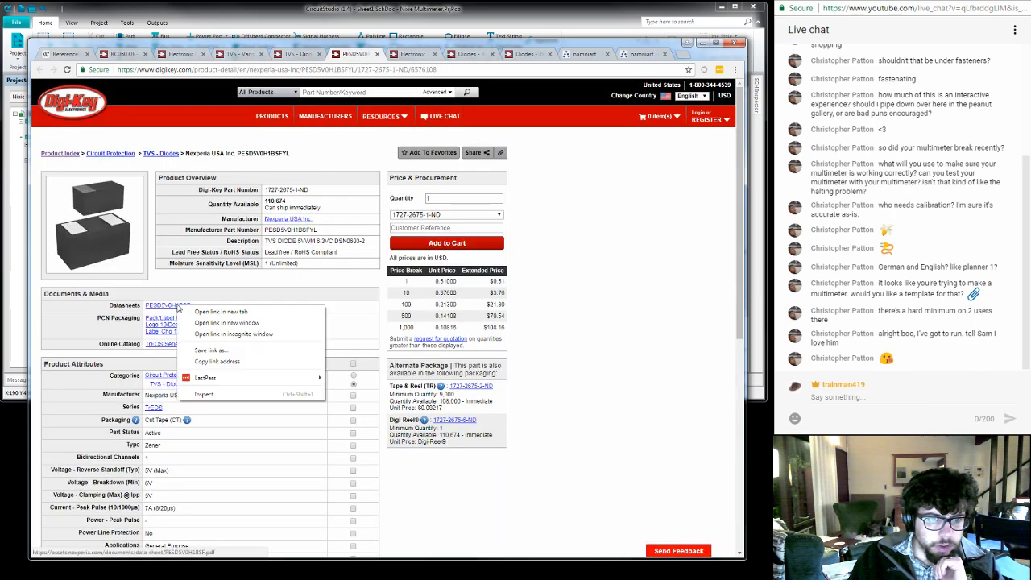
left_click(190, 312)
left_click(382, 55)
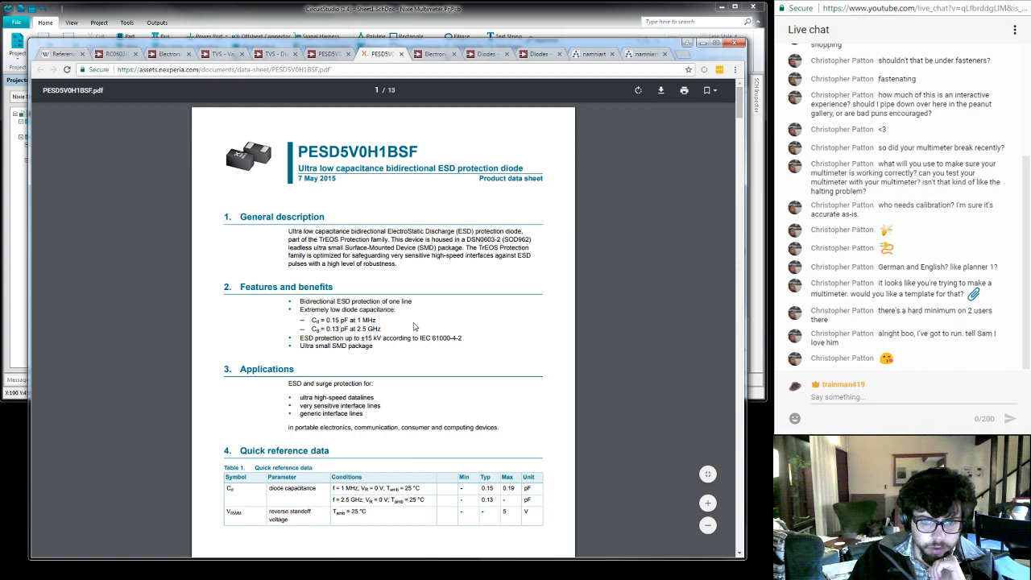
- Examine the datasheet's features, quick reference data, pinning, ordering and marking sections for the diode's voltage ratings and package
scroll(414, 326, "down", 3)
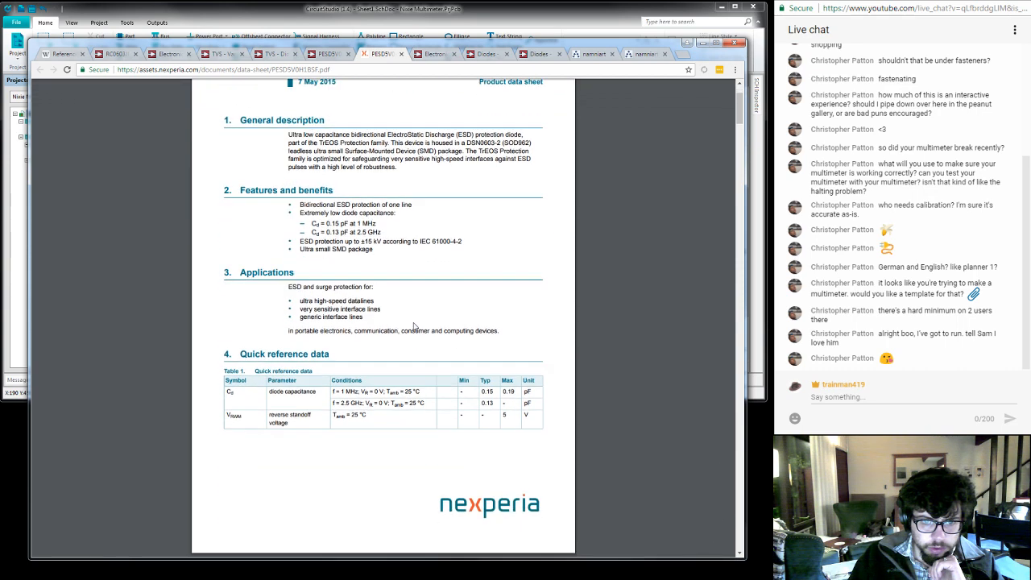
scroll(415, 326, "down", 1)
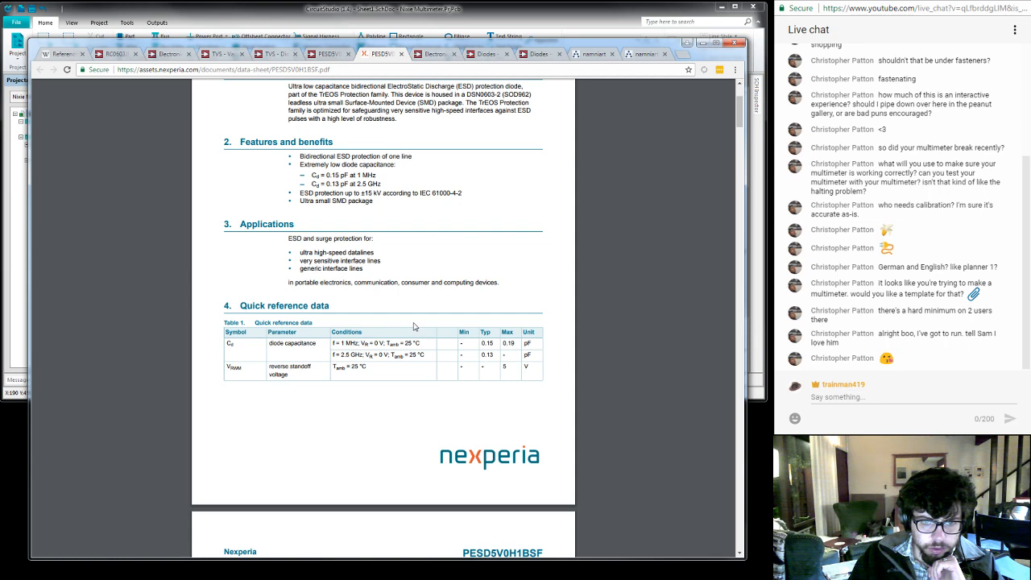
scroll(414, 326, "down", 1)
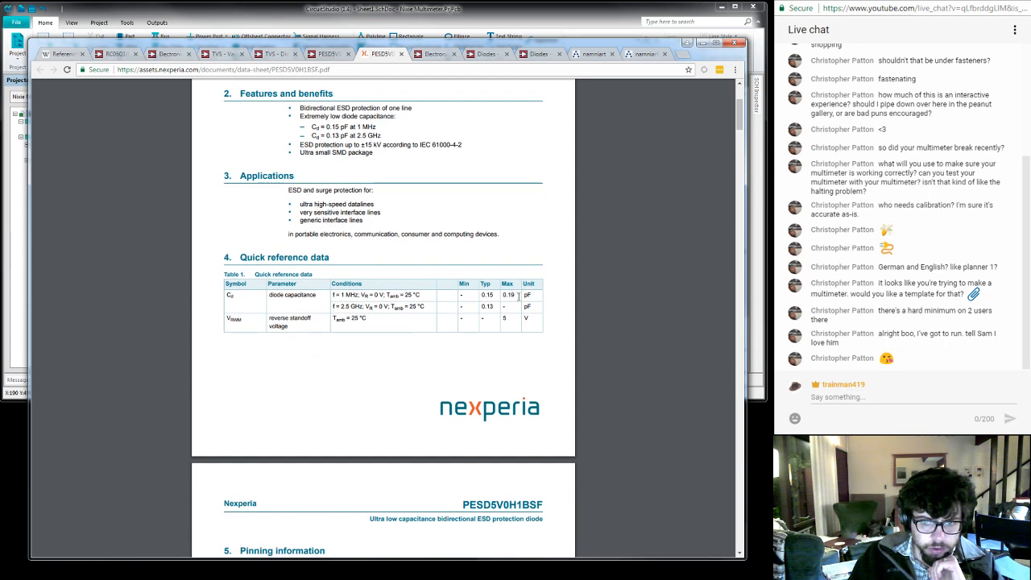
scroll(534, 307, "down", 2)
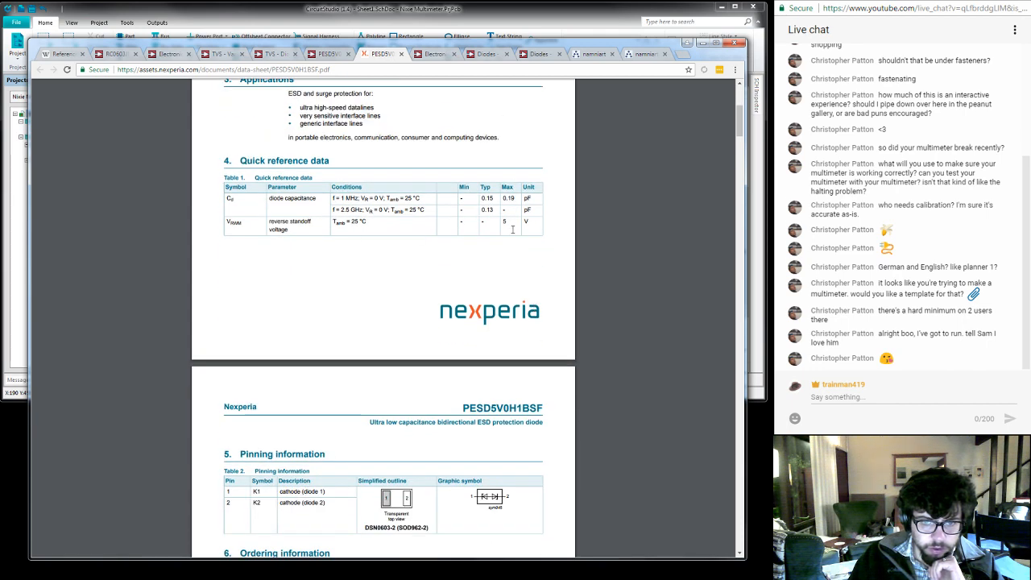
scroll(360, 324, "down", 2)
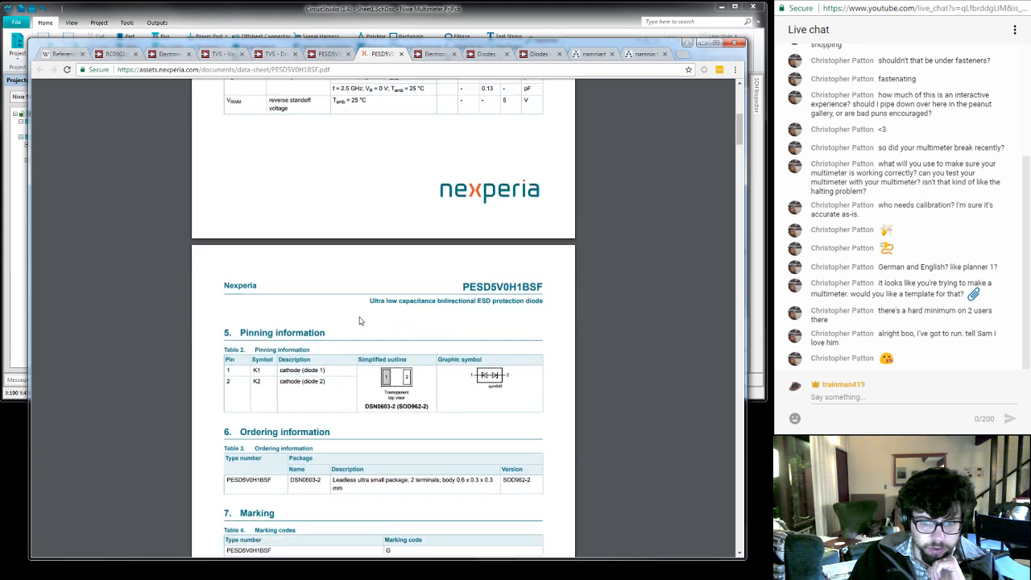
scroll(372, 300, "up", 1)
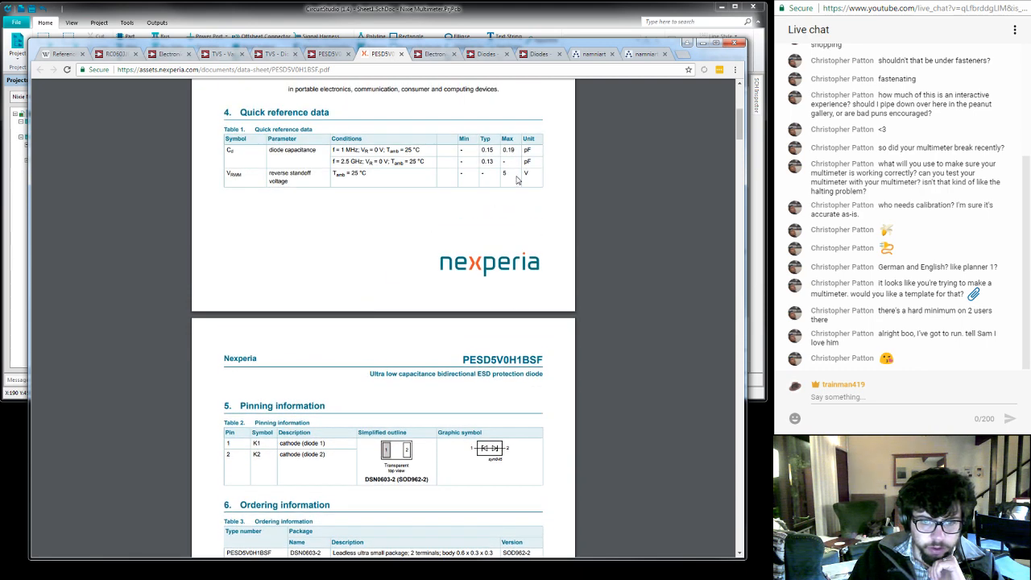
scroll(395, 229, "down", 1)
scroll(395, 232, "down", 1)
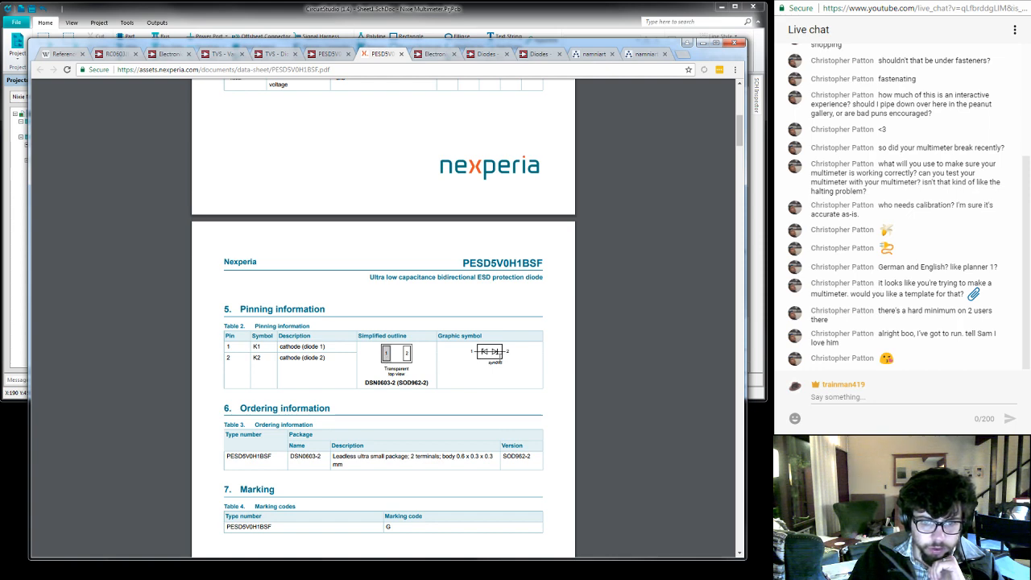
- Examine the PESD5V0H1BSF datasheet's limiting values and characteristics tables, including clamping voltage and maximum reverse leakage current
scroll(499, 359, "down", 2)
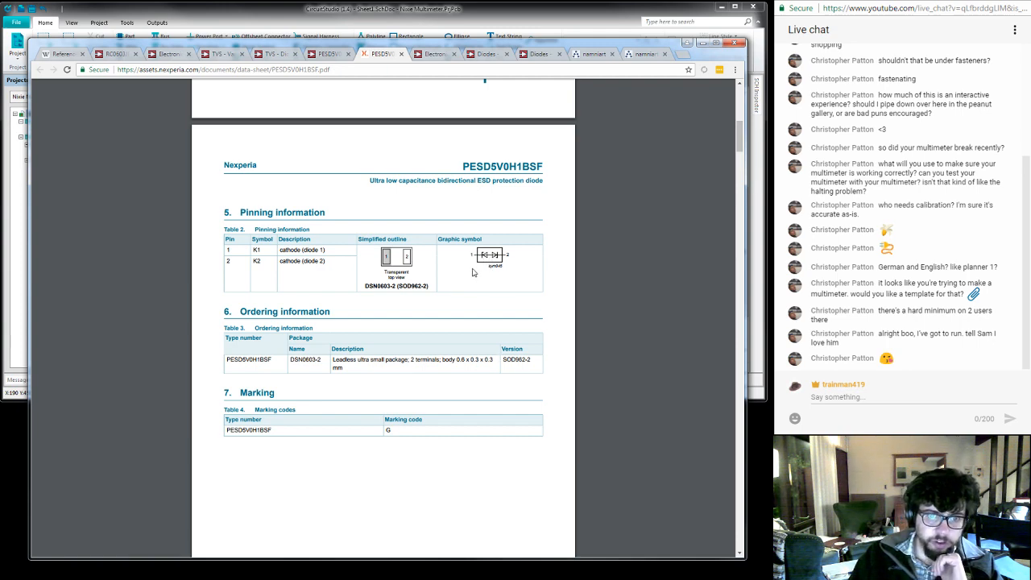
scroll(449, 335, "down", 5)
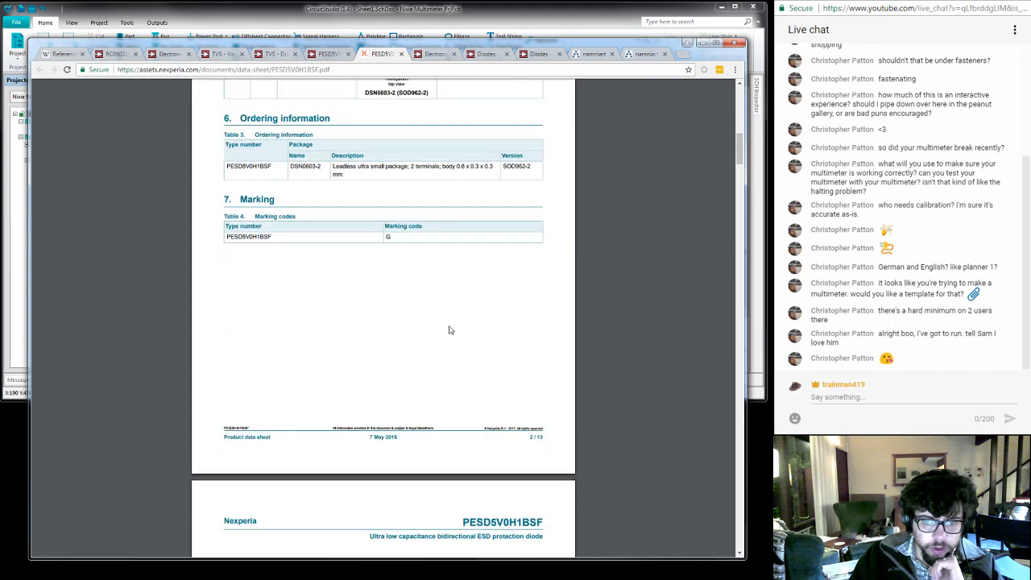
scroll(449, 329, "down", 3)
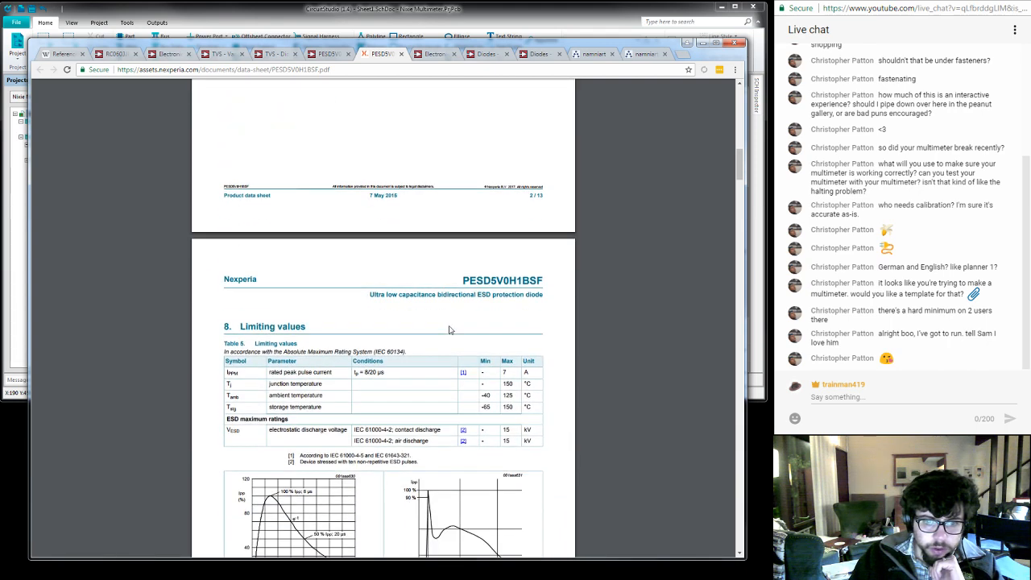
scroll(449, 330, "up", 2)
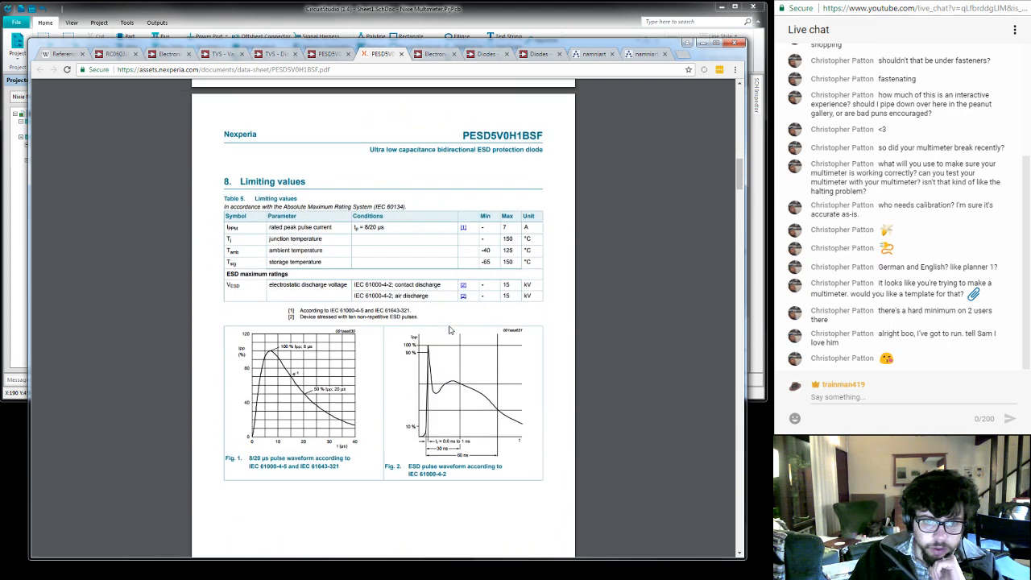
scroll(450, 330, "up", 1)
scroll(450, 329, "down", 2)
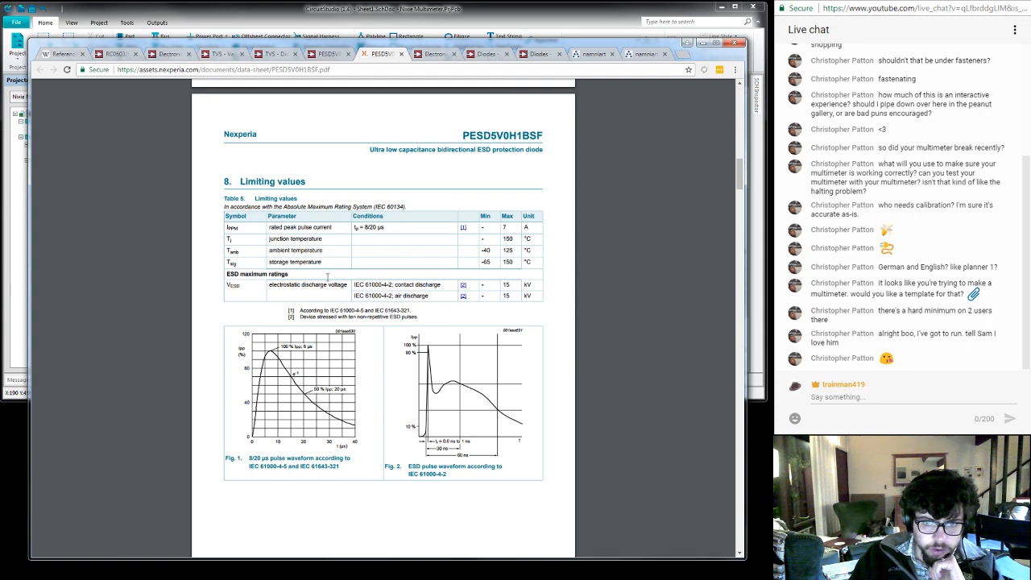
scroll(351, 285, "down", 3)
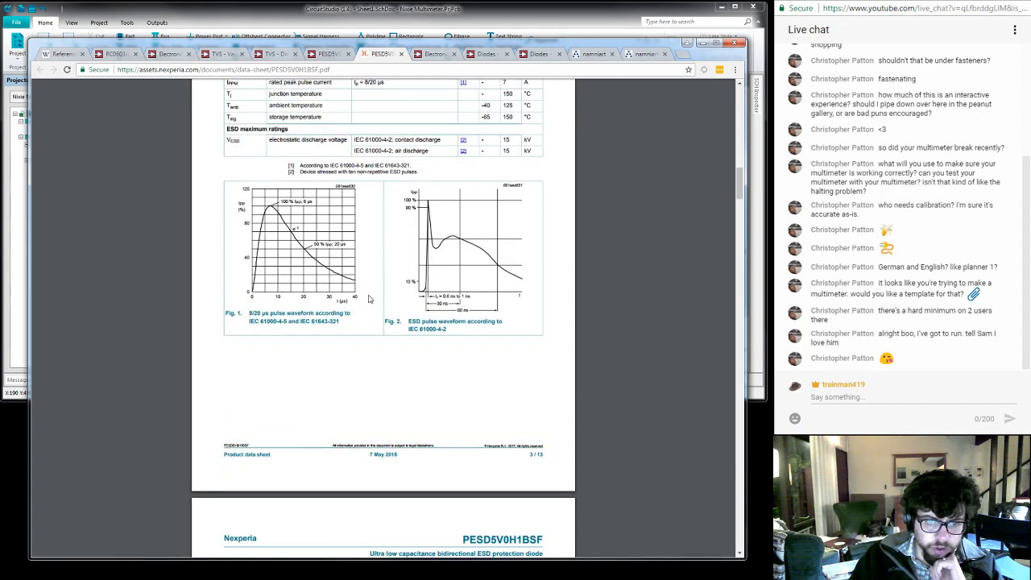
scroll(484, 317, "down", 9)
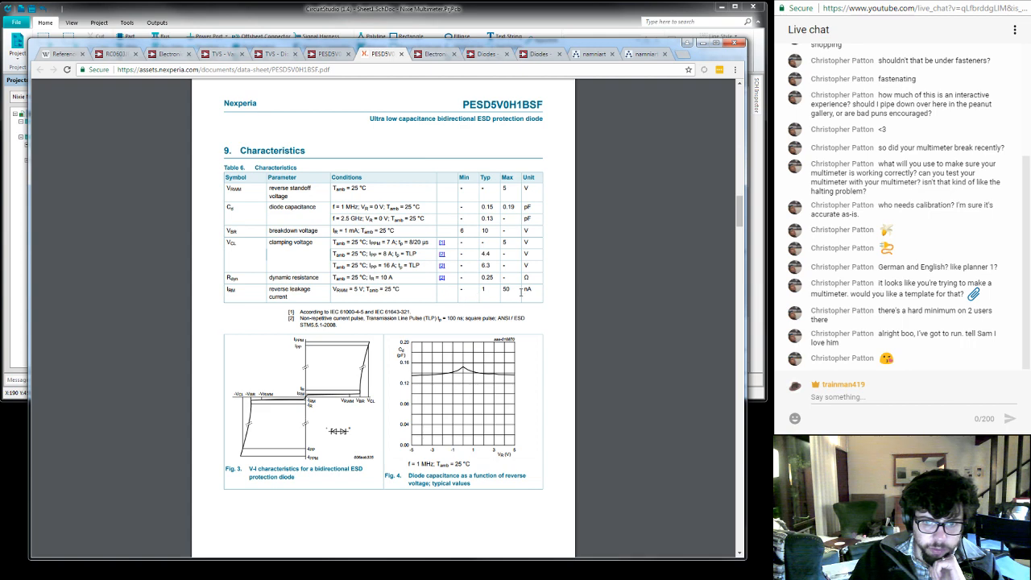
double_click(505, 288)
left_click(560, 293)
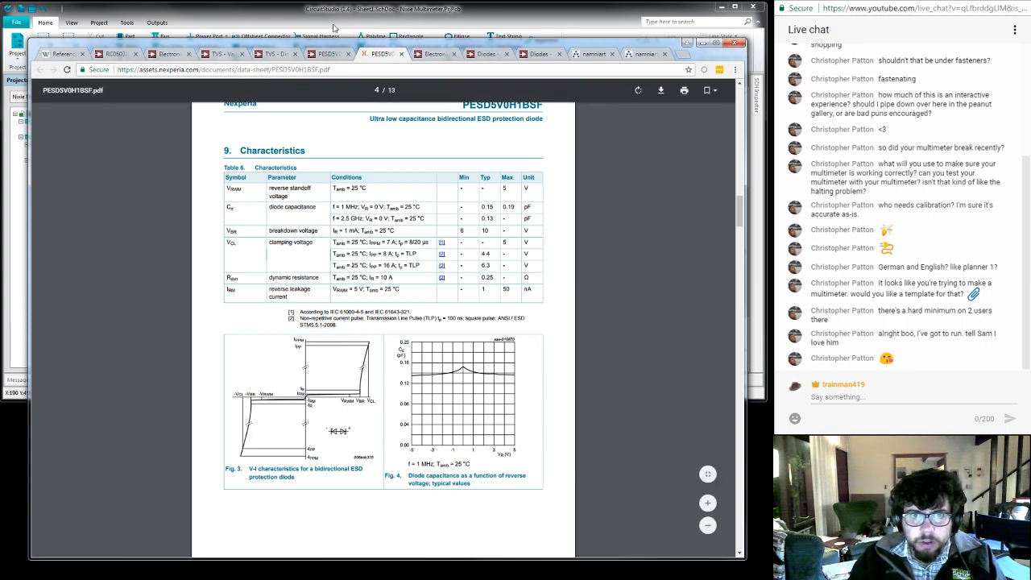
- Switch to CircuitStudio to review the input divider between the banana jacks on Sheet1.SchDoc, and return to the browser's datasheet
left_click(311, 26)
scroll(459, 204, "up", 3)
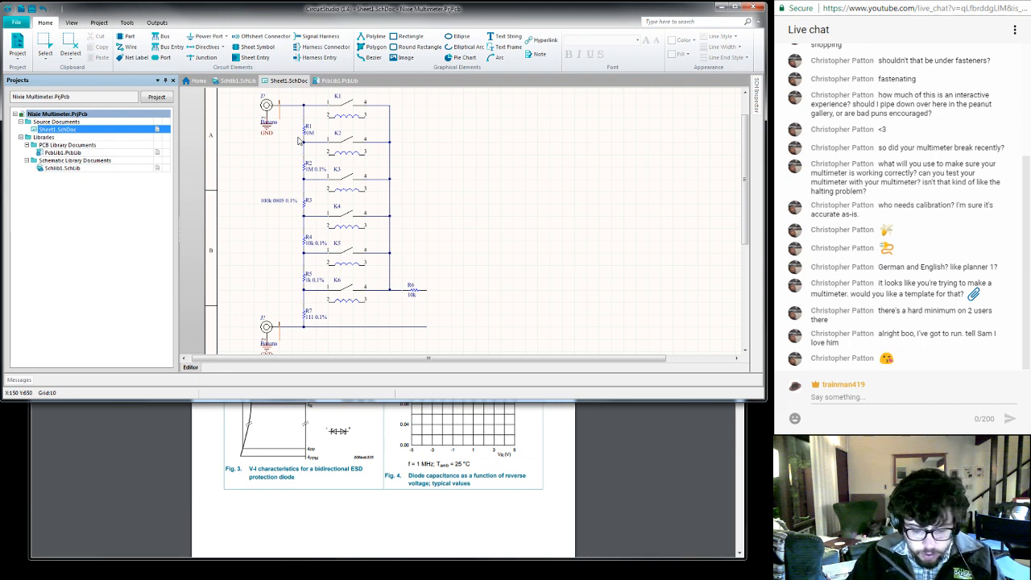
left_click(600, 458)
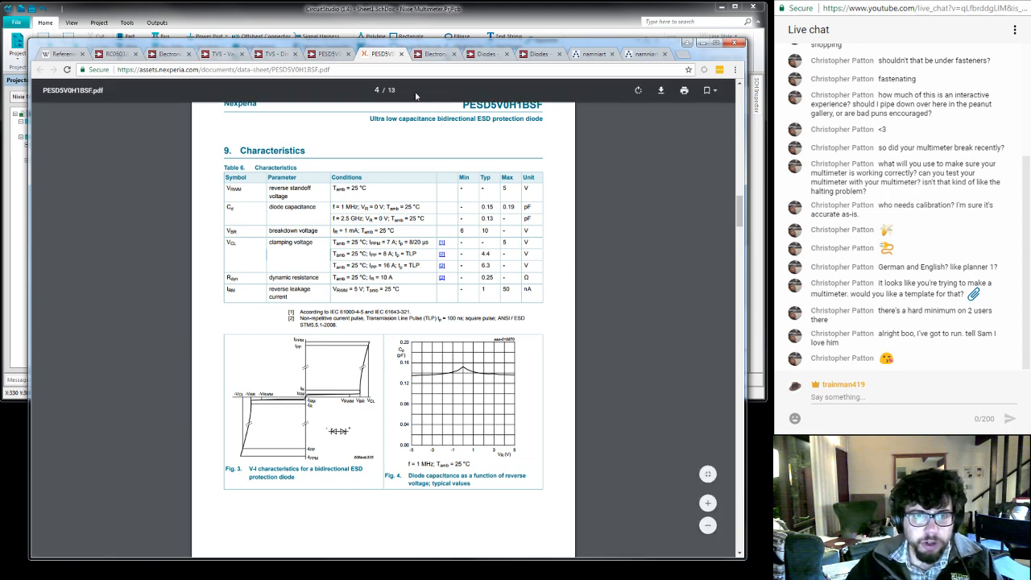
- Review the filtered Digi-Key TVS diode results alongside the product page of part 1727-2675-1-ND
left_click(273, 53)
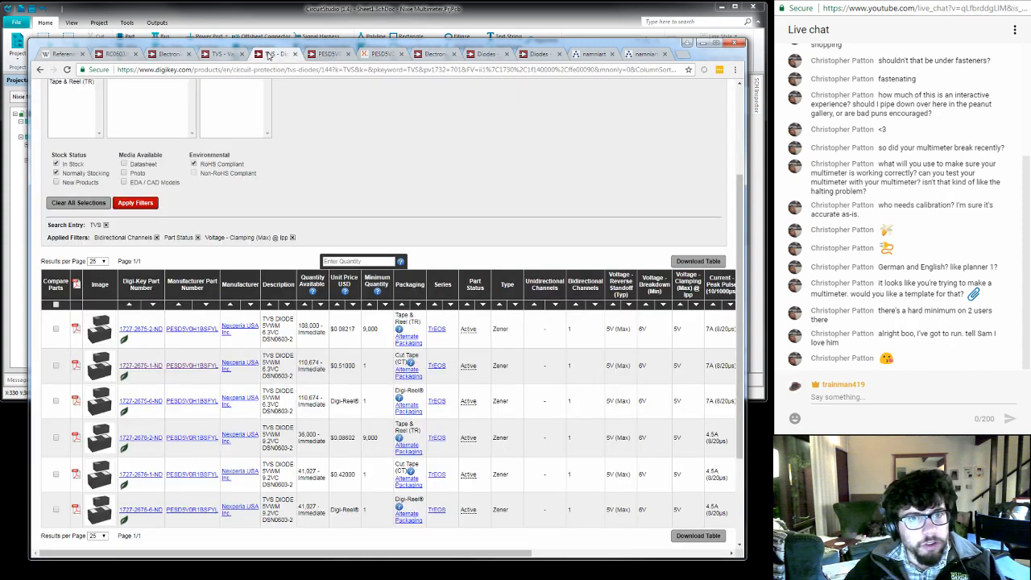
left_click(323, 54)
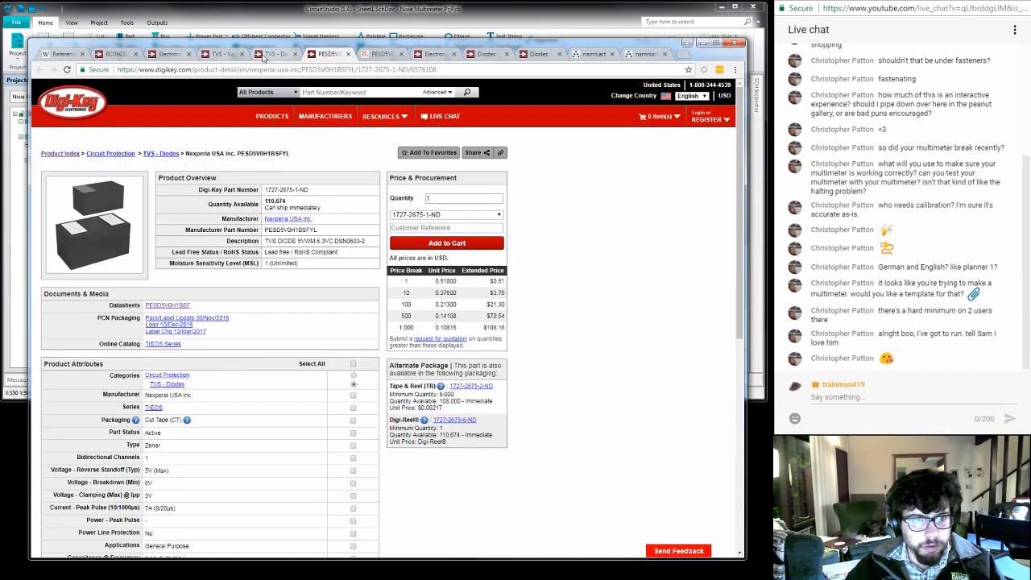
left_click(268, 54)
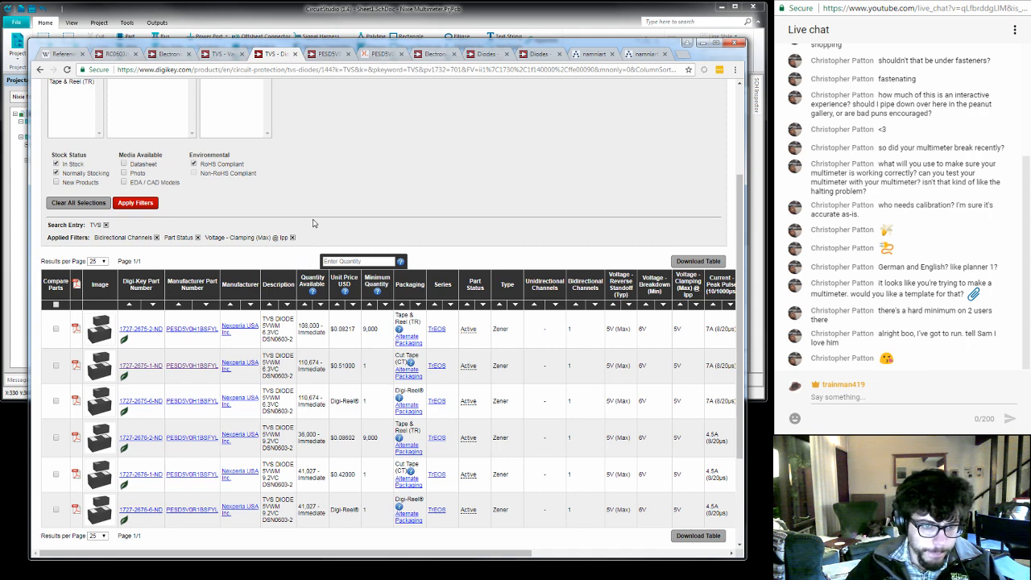
scroll(315, 223, "down", 1)
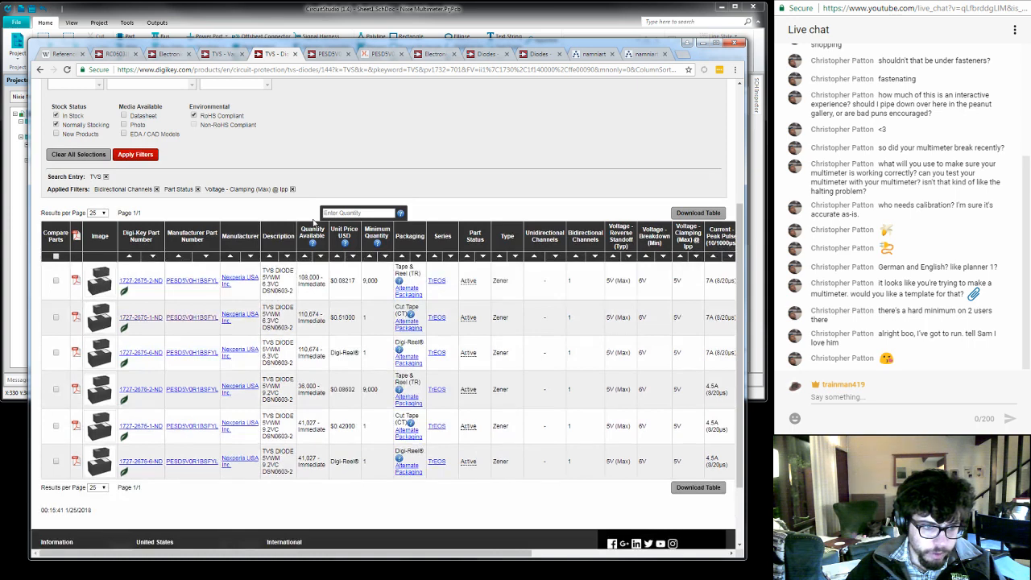
scroll(306, 215, "up", 1)
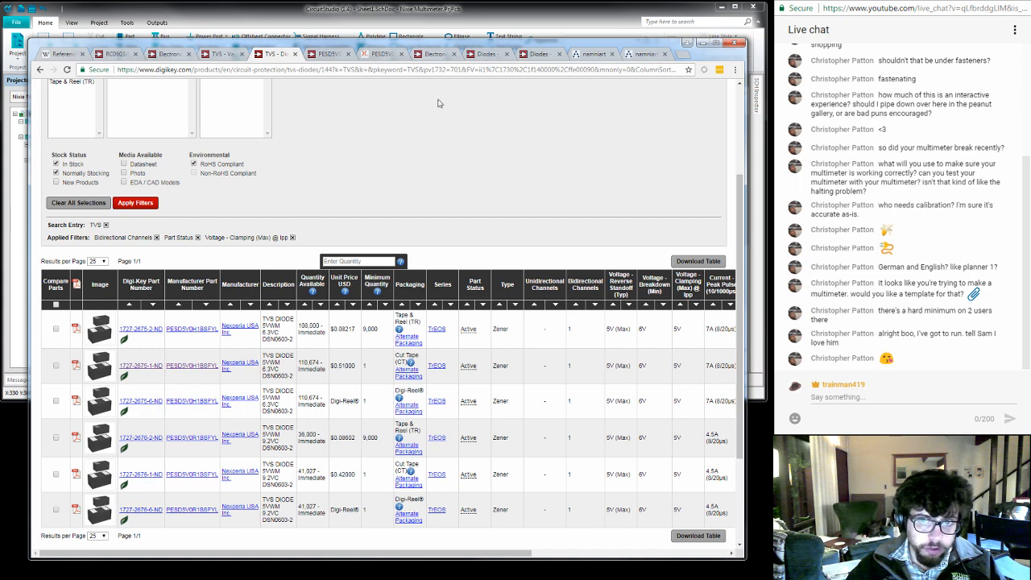
- Check the Nixie MultiMeter, Part 2 post on the namniart blog and open the Part 3 post instead
left_click(588, 54)
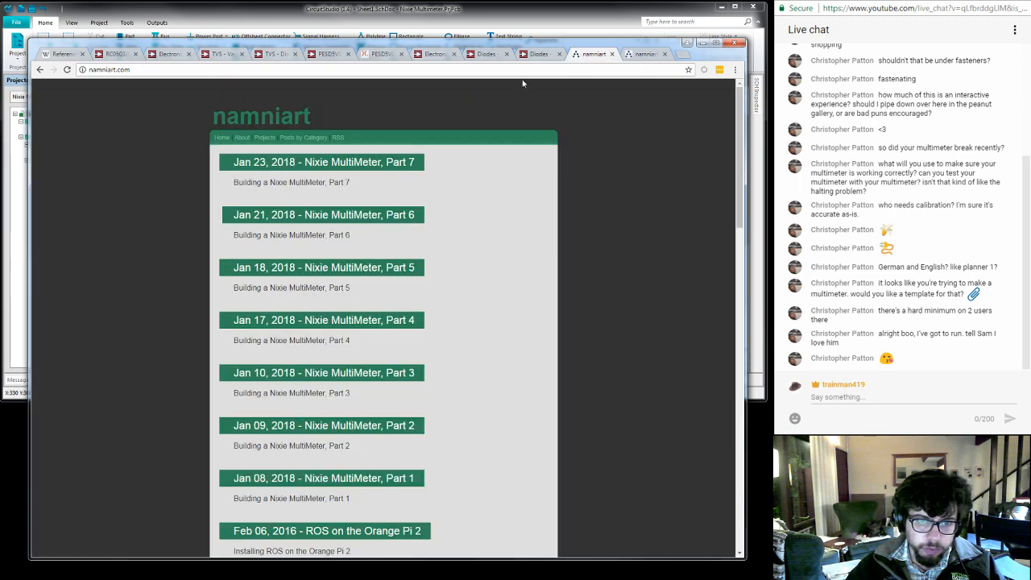
left_click(376, 428)
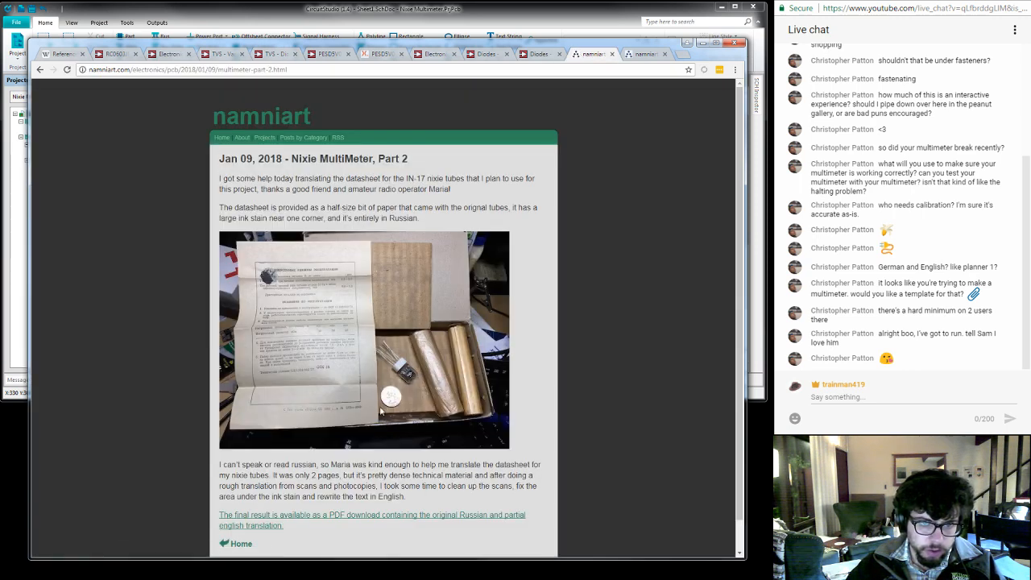
left_click(39, 69)
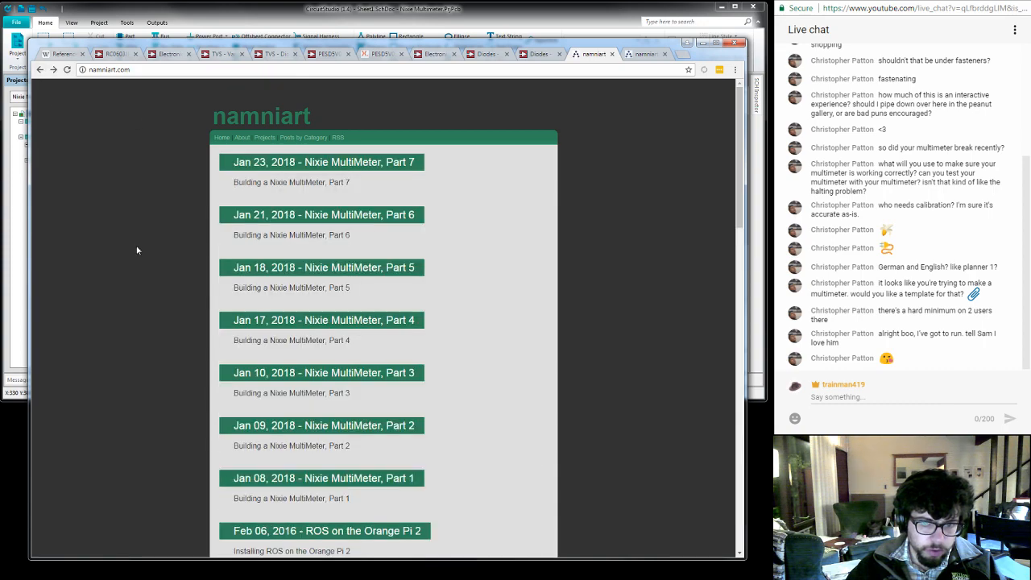
left_click(331, 375)
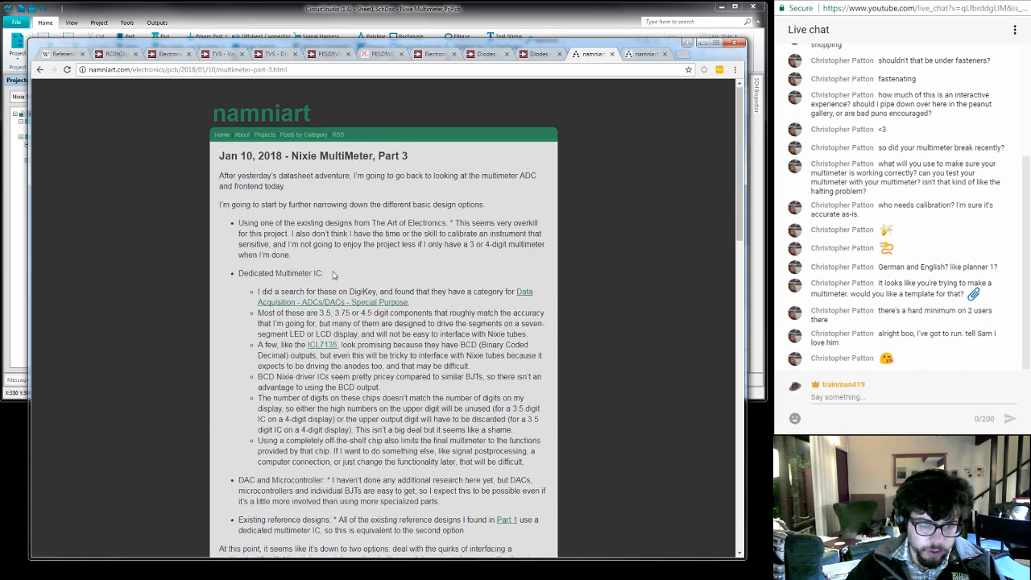
- Open the ADD3501 Reference Design linked in the Part 3 post in a new tab and switch to it
scroll(334, 275, "down", 5)
middle_click(328, 249)
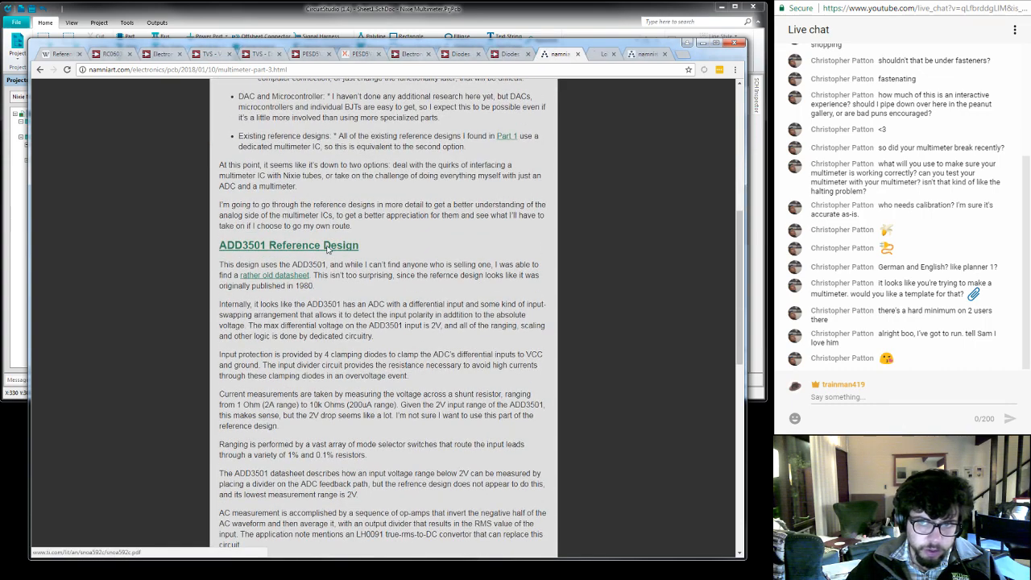
key("ctrl+Tab")
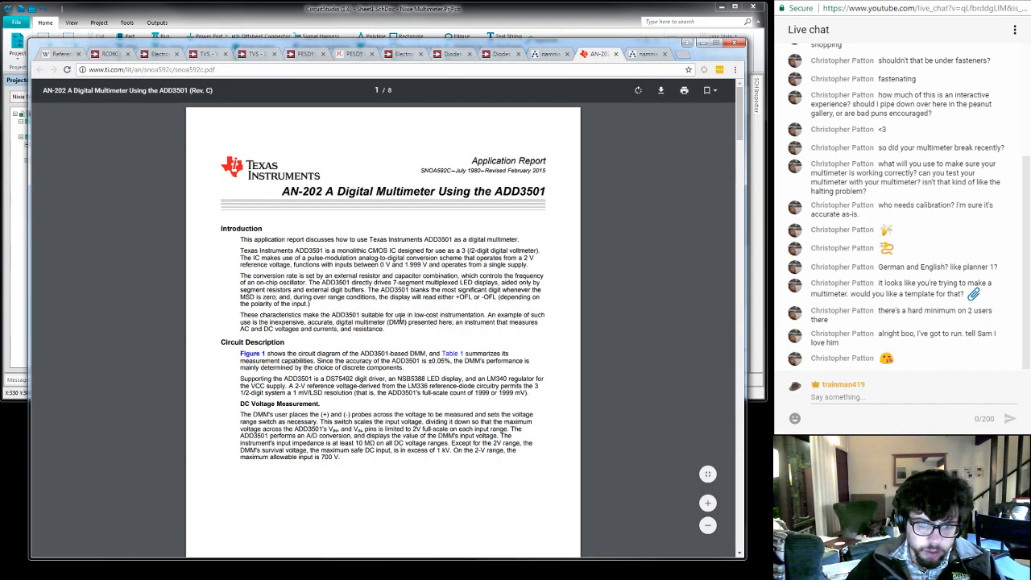
- Enlarge the application report to the page width and examine the input circuitry in the Figure 1 ADD3501 Low Cost Digital Multimeter schematic
scroll(403, 316, "down", 8)
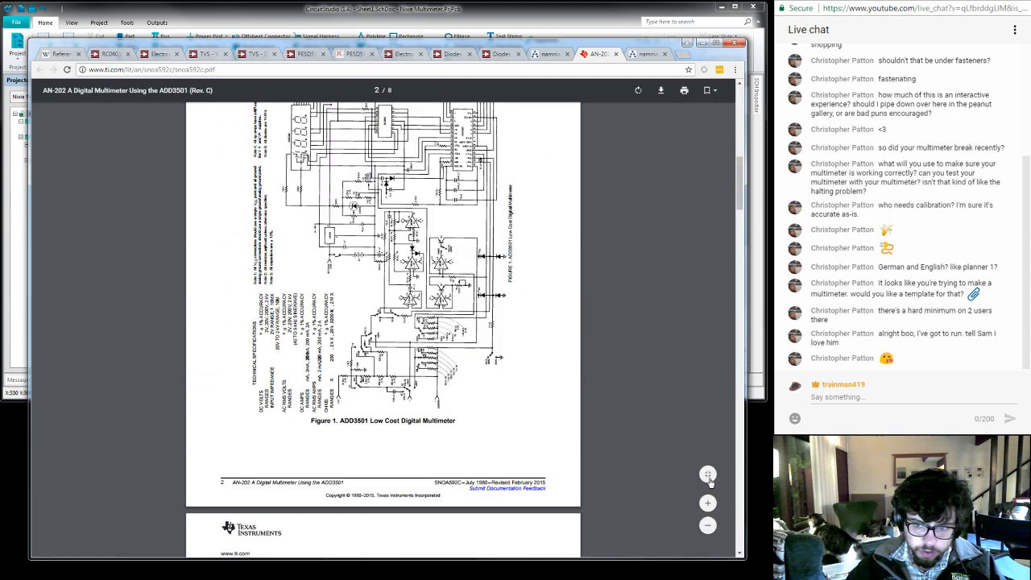
left_click(708, 477)
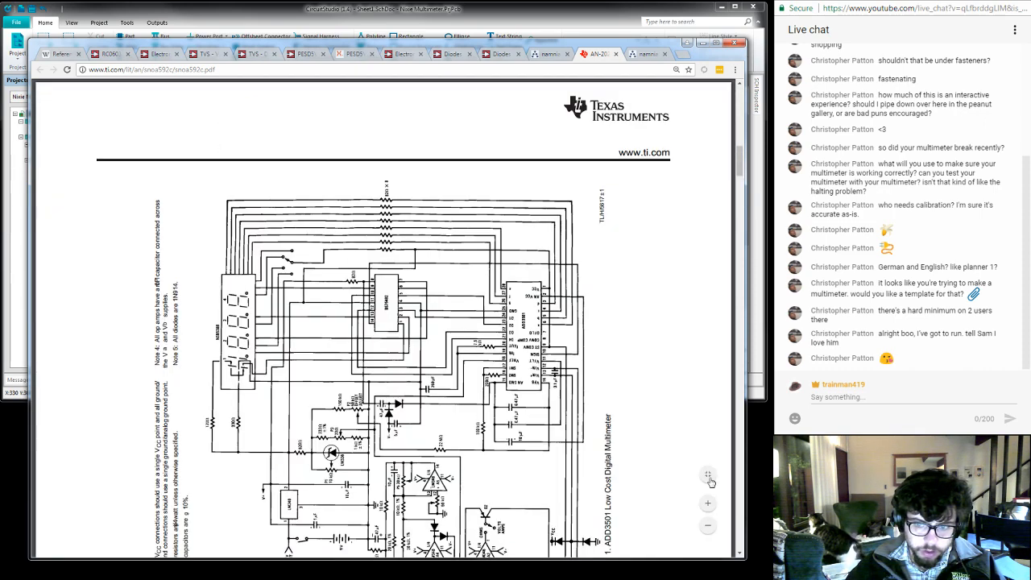
scroll(643, 395, "down", 5)
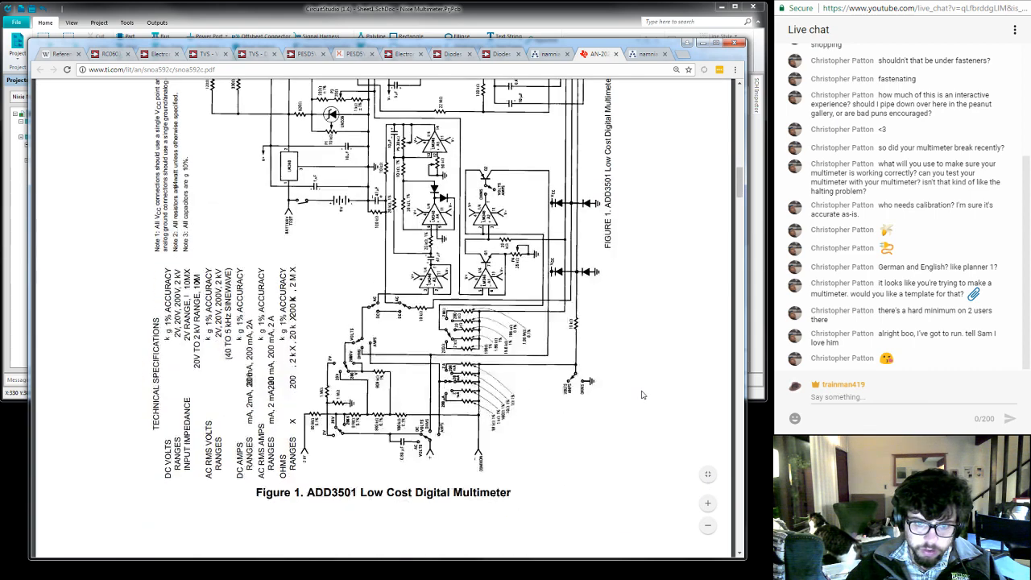